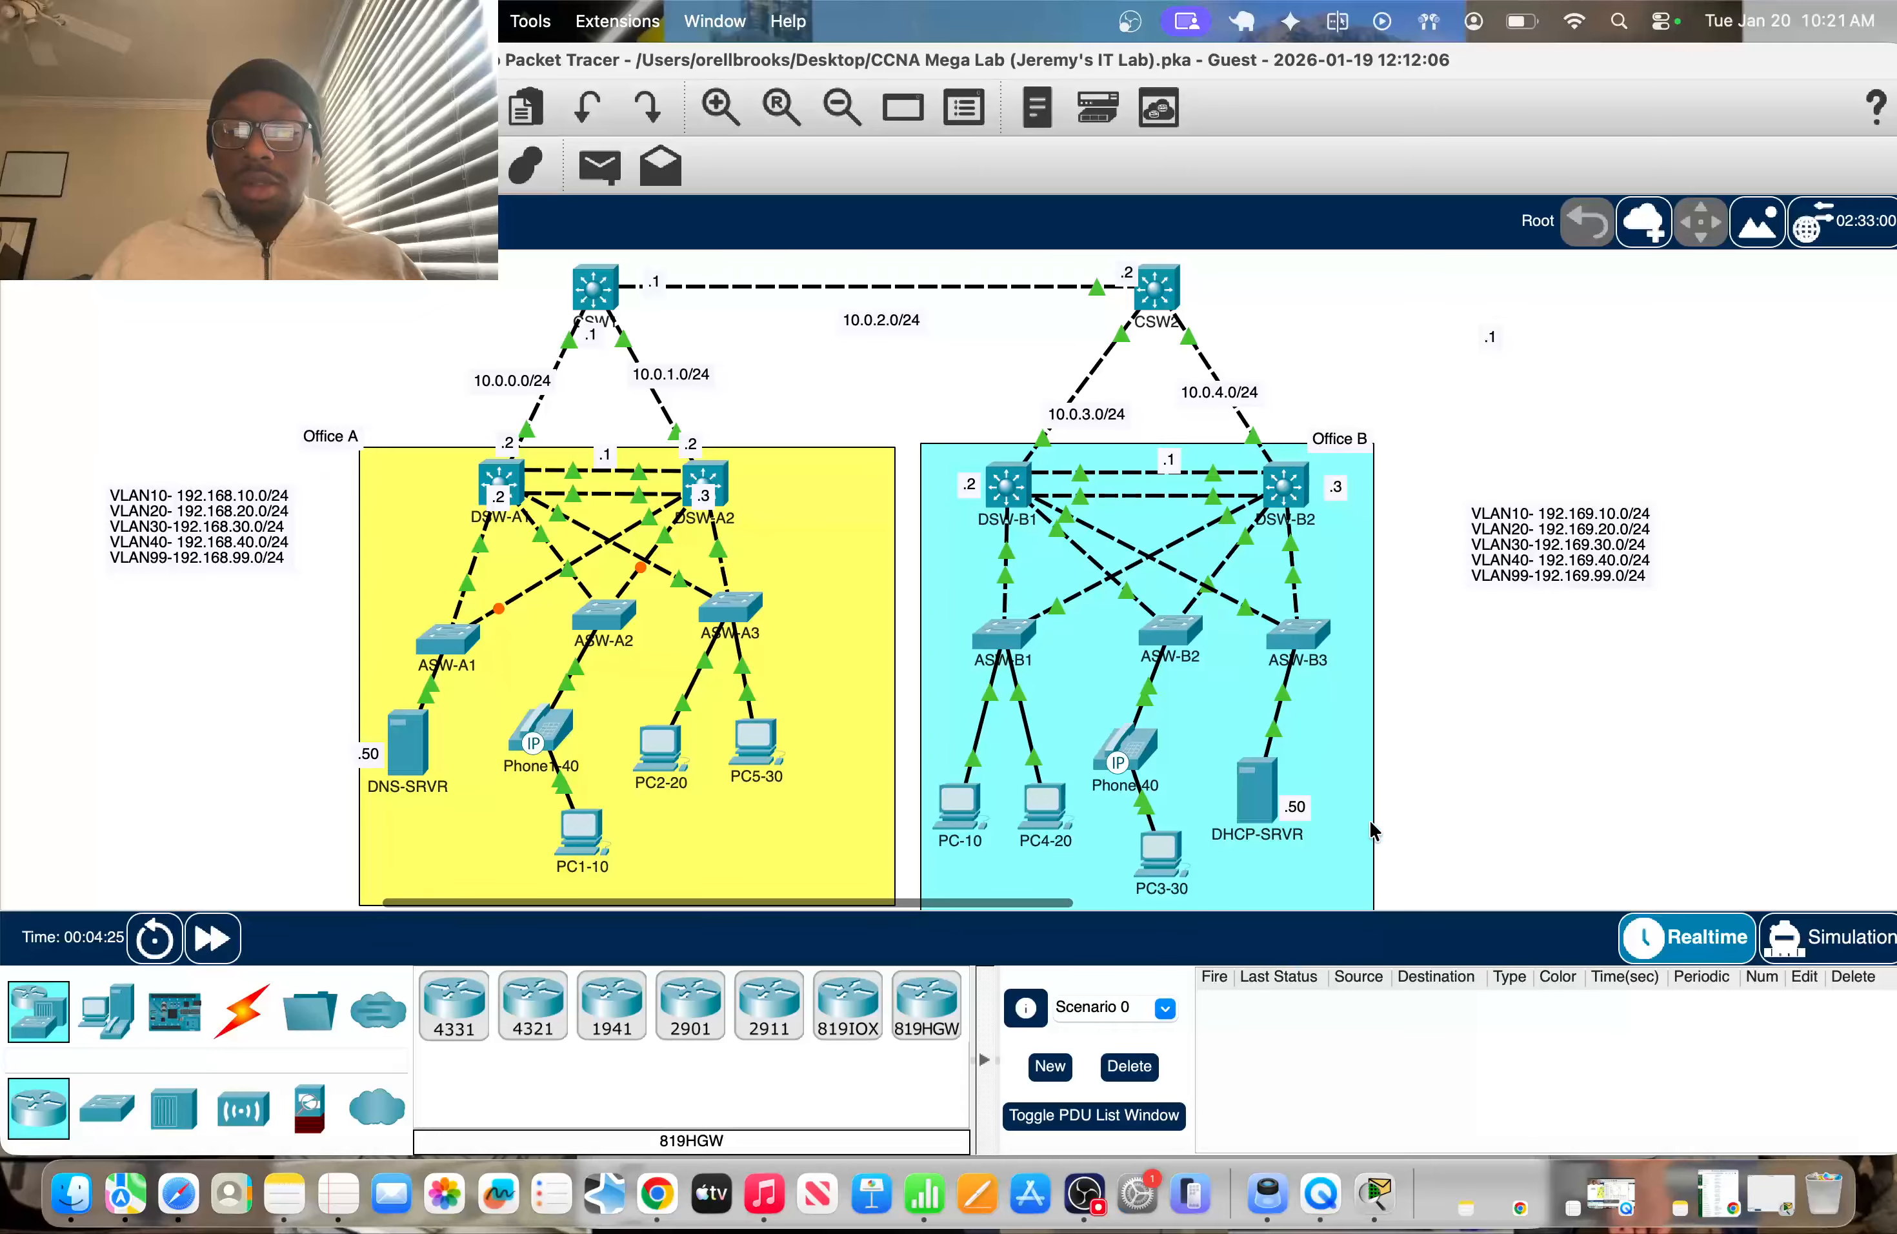
Run ipconfig /renew in the command prompt of PC-10 in Office B
scroll(1322, 825, down, 2)
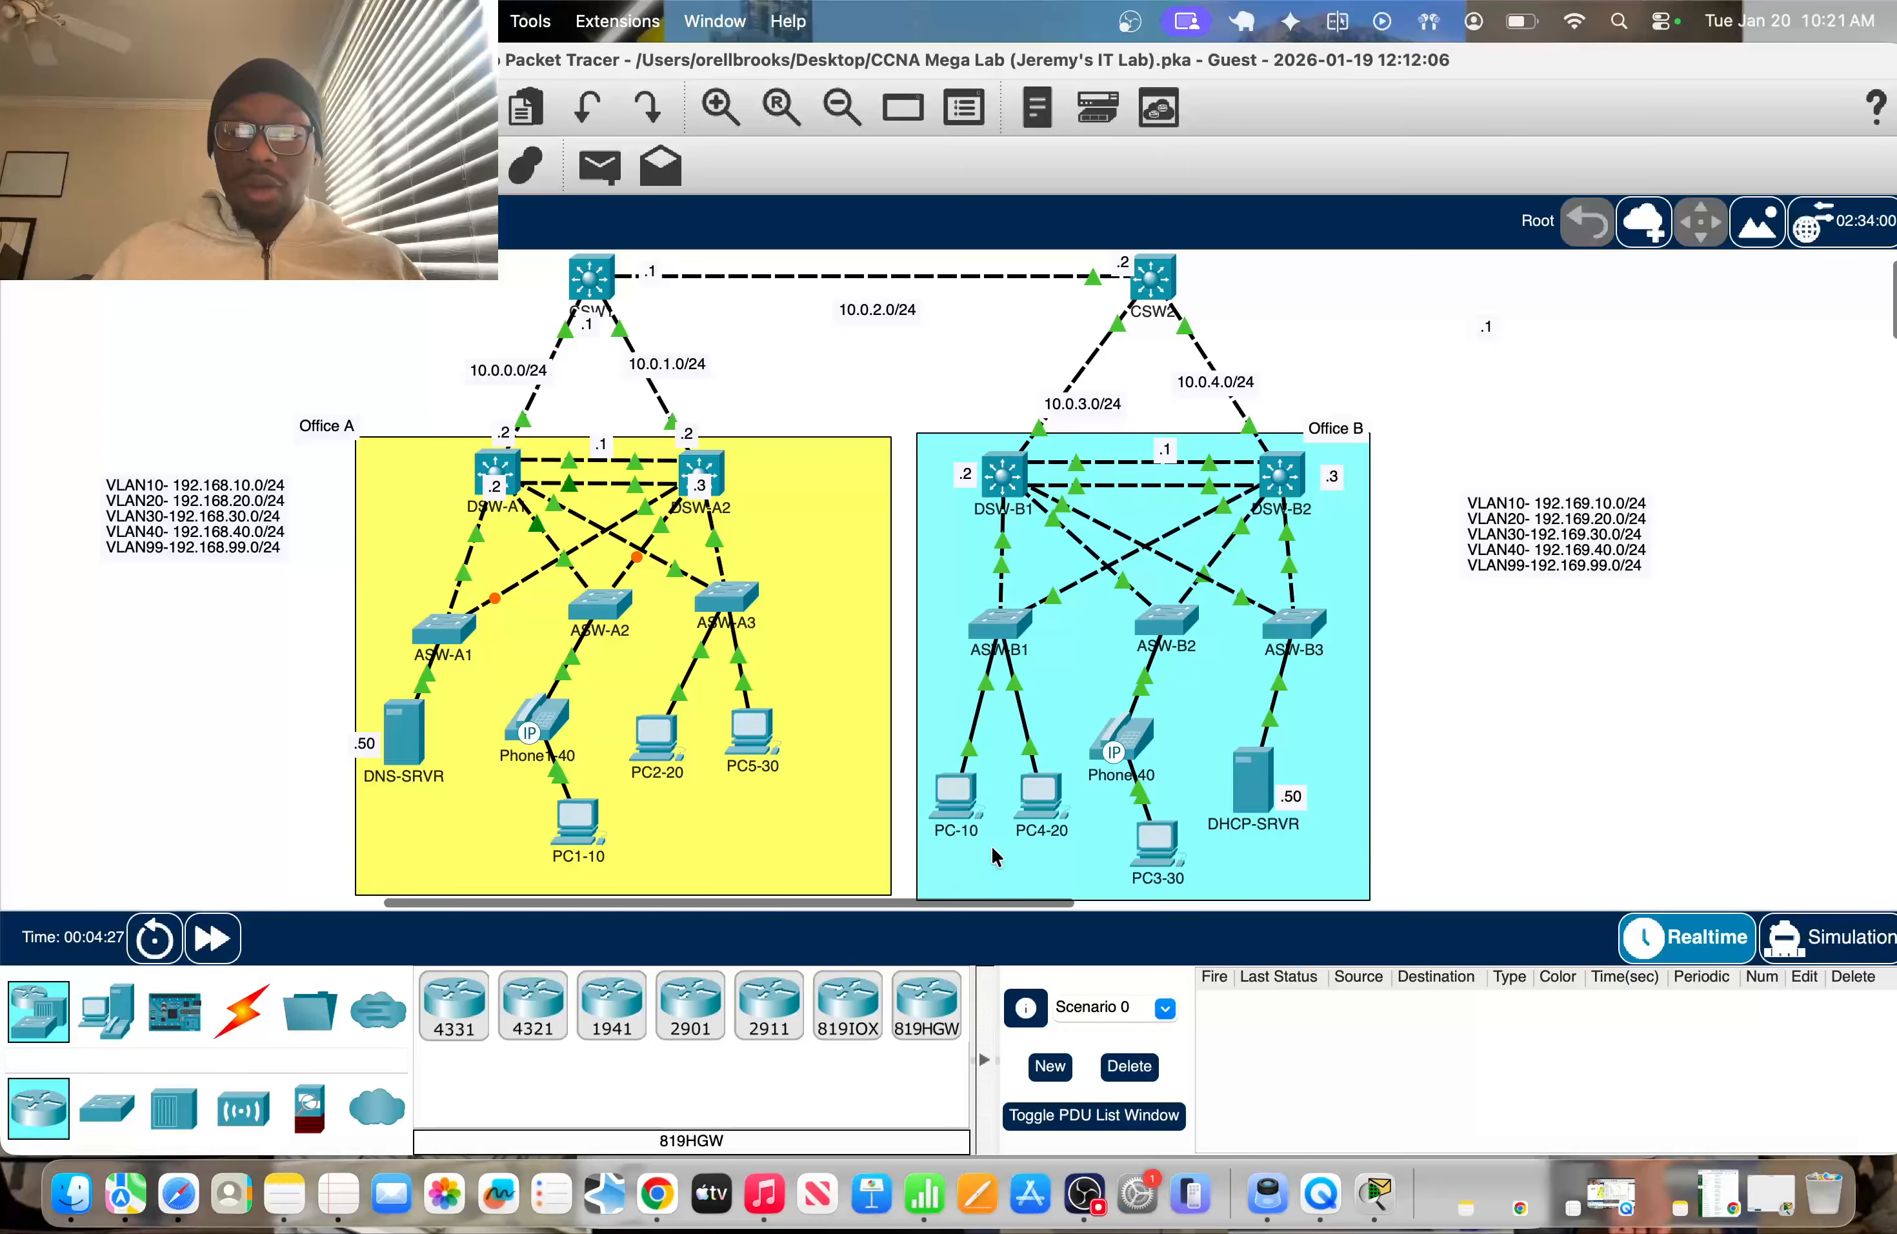
click(955, 793)
click(1057, 240)
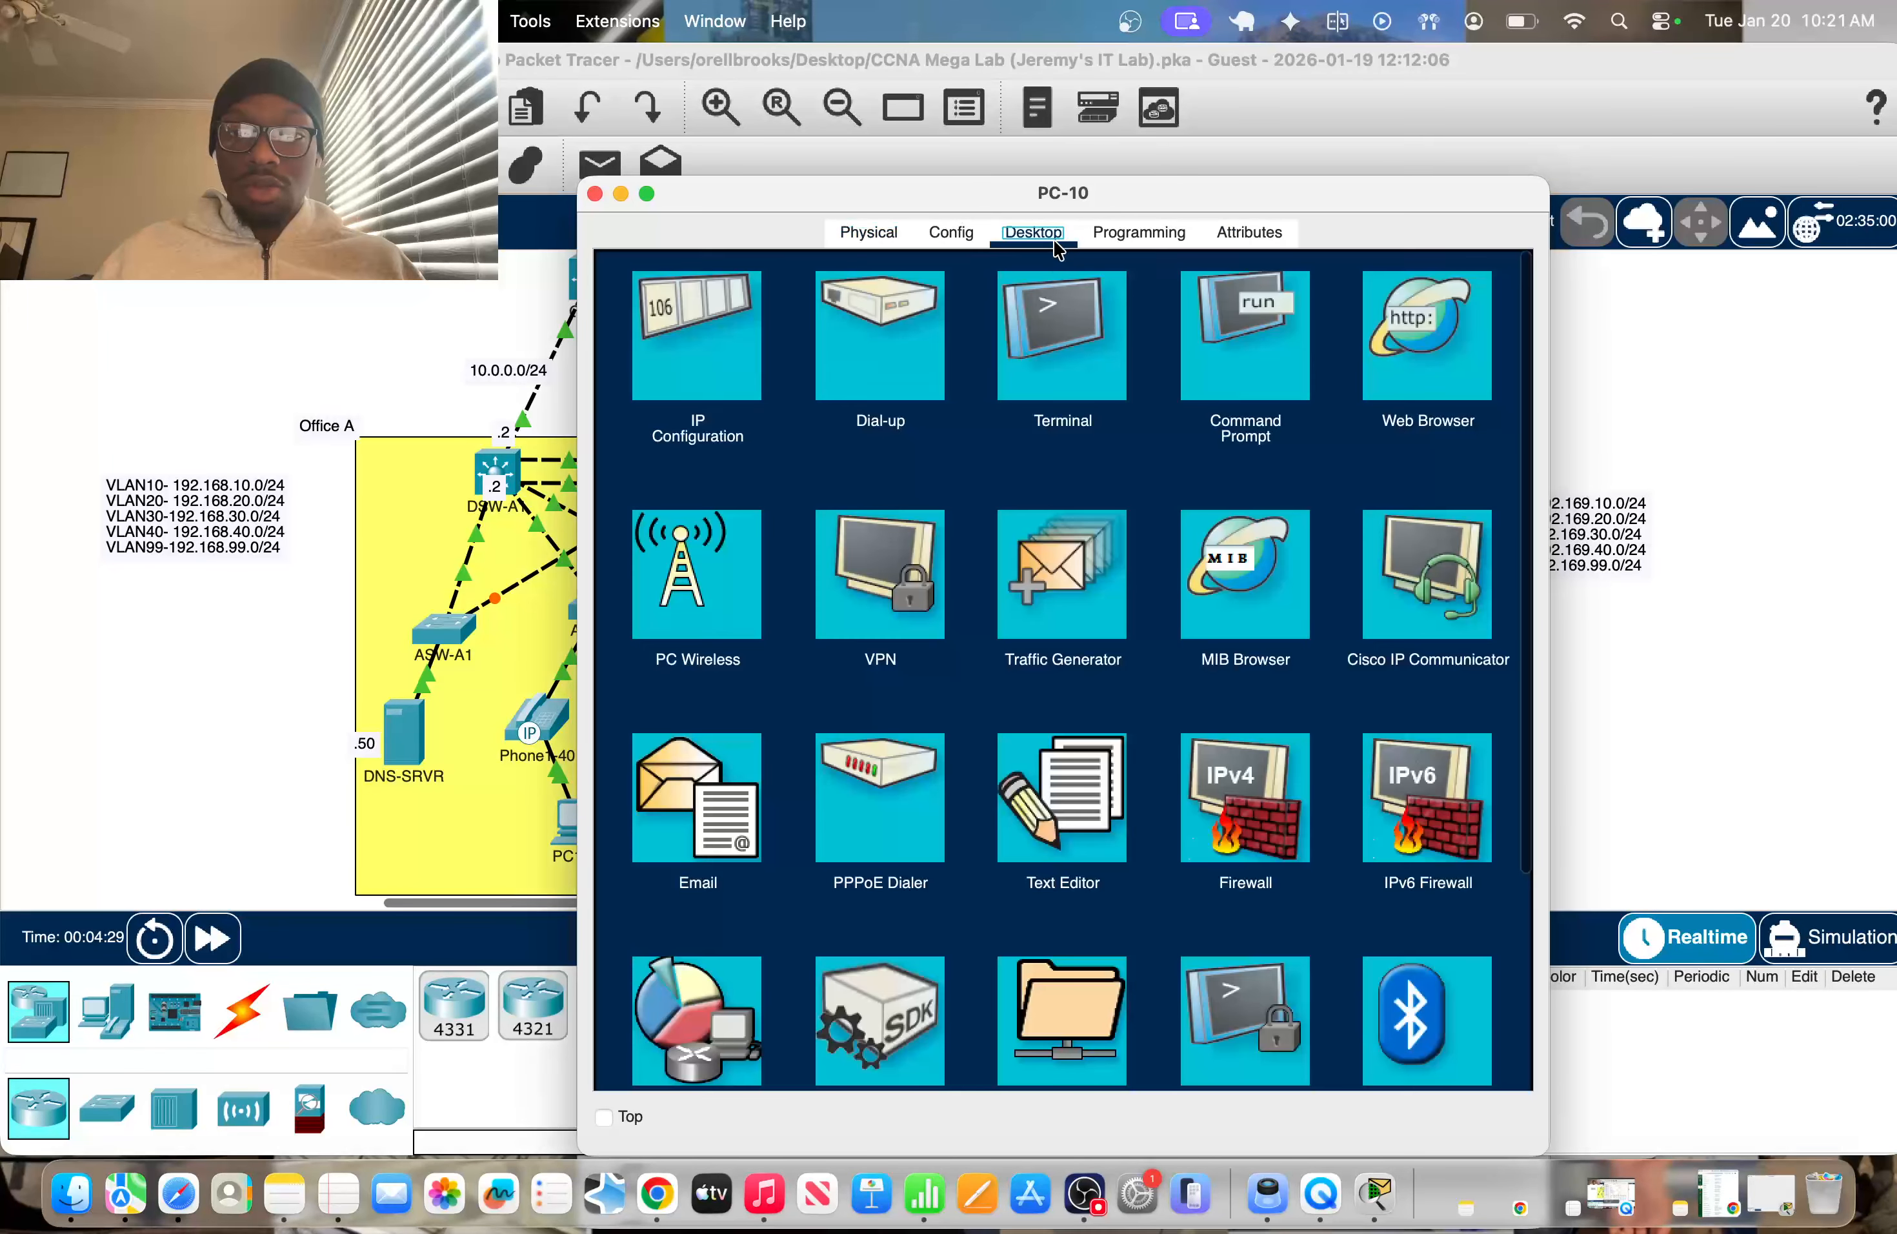
click(1230, 370)
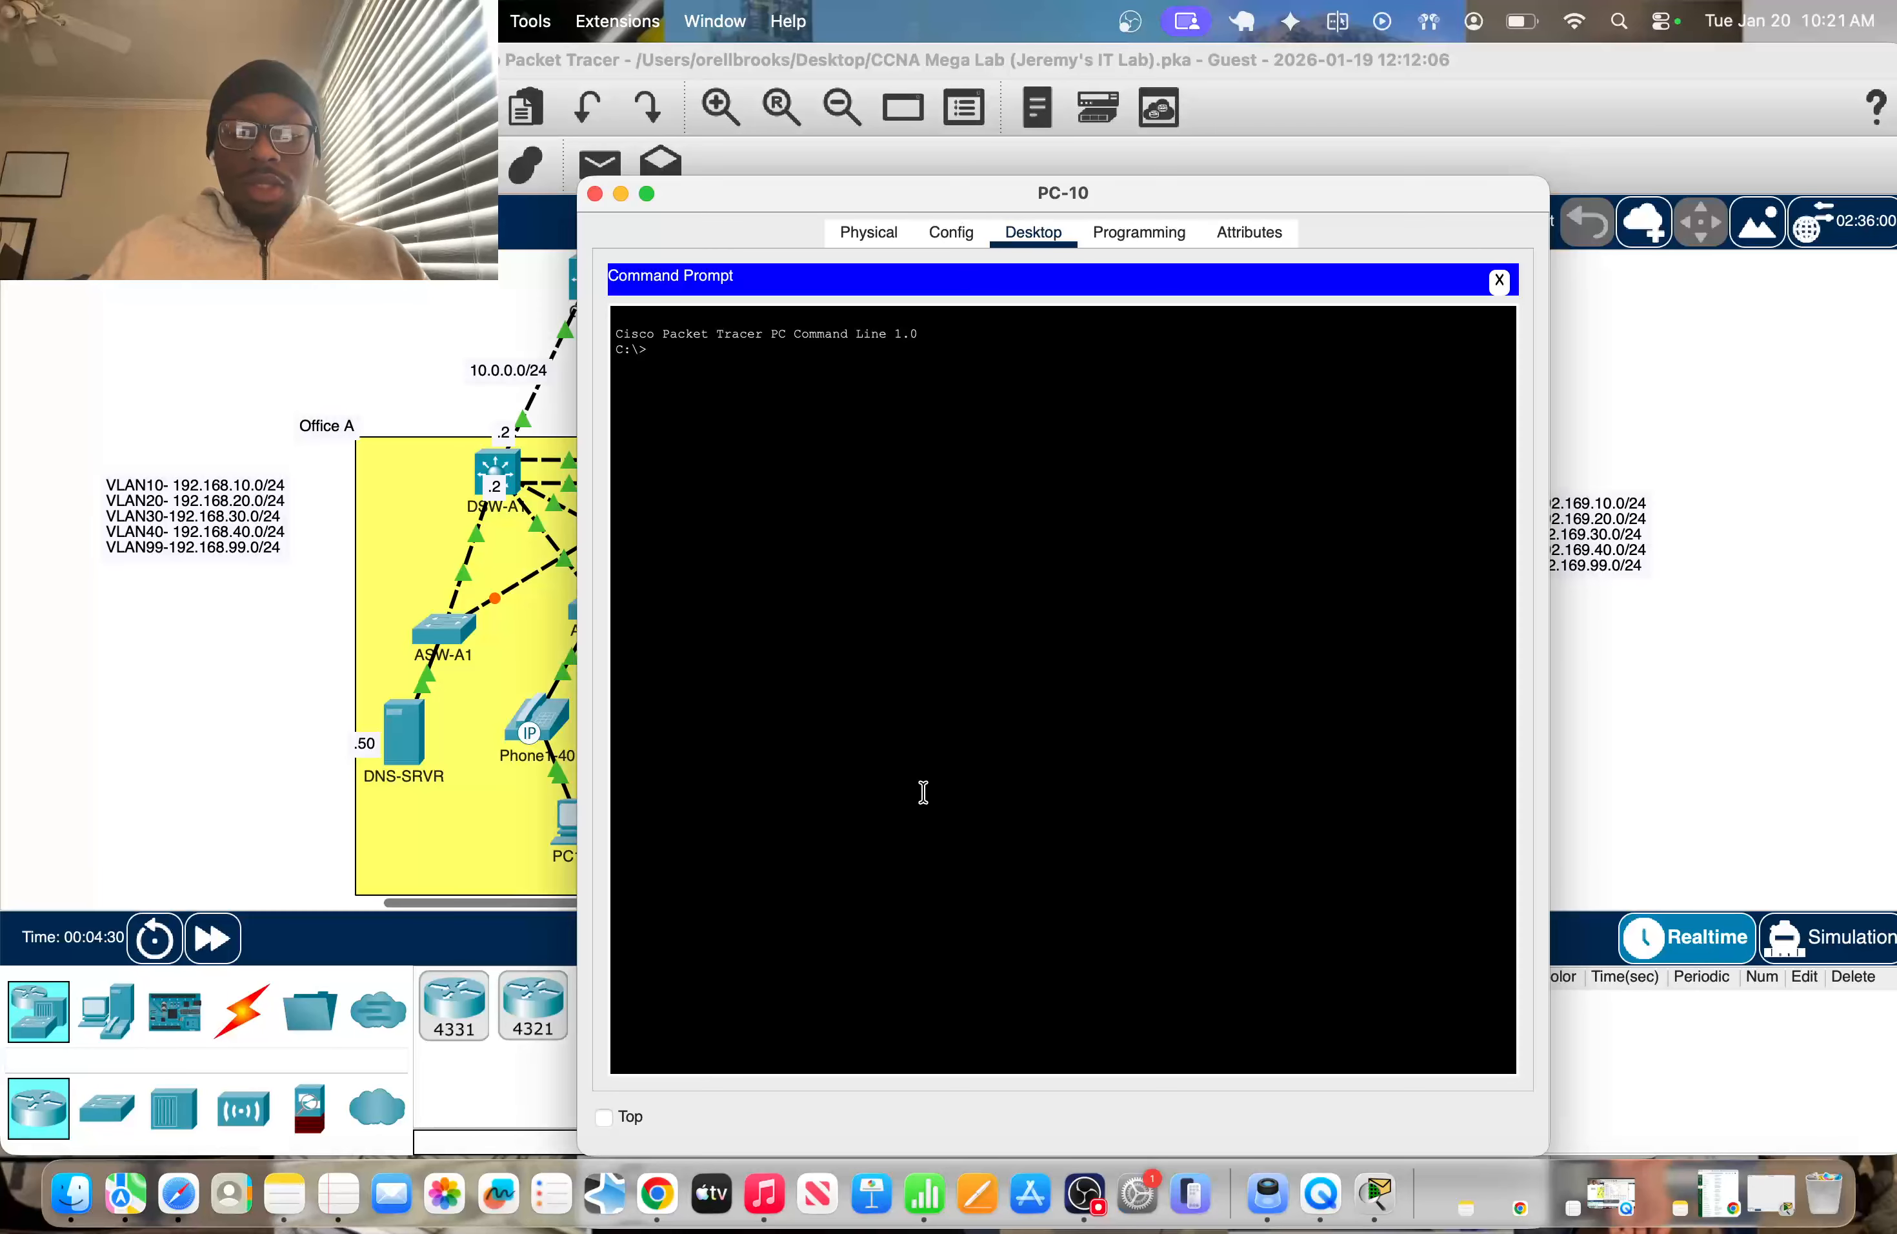
text(ipconfig /)
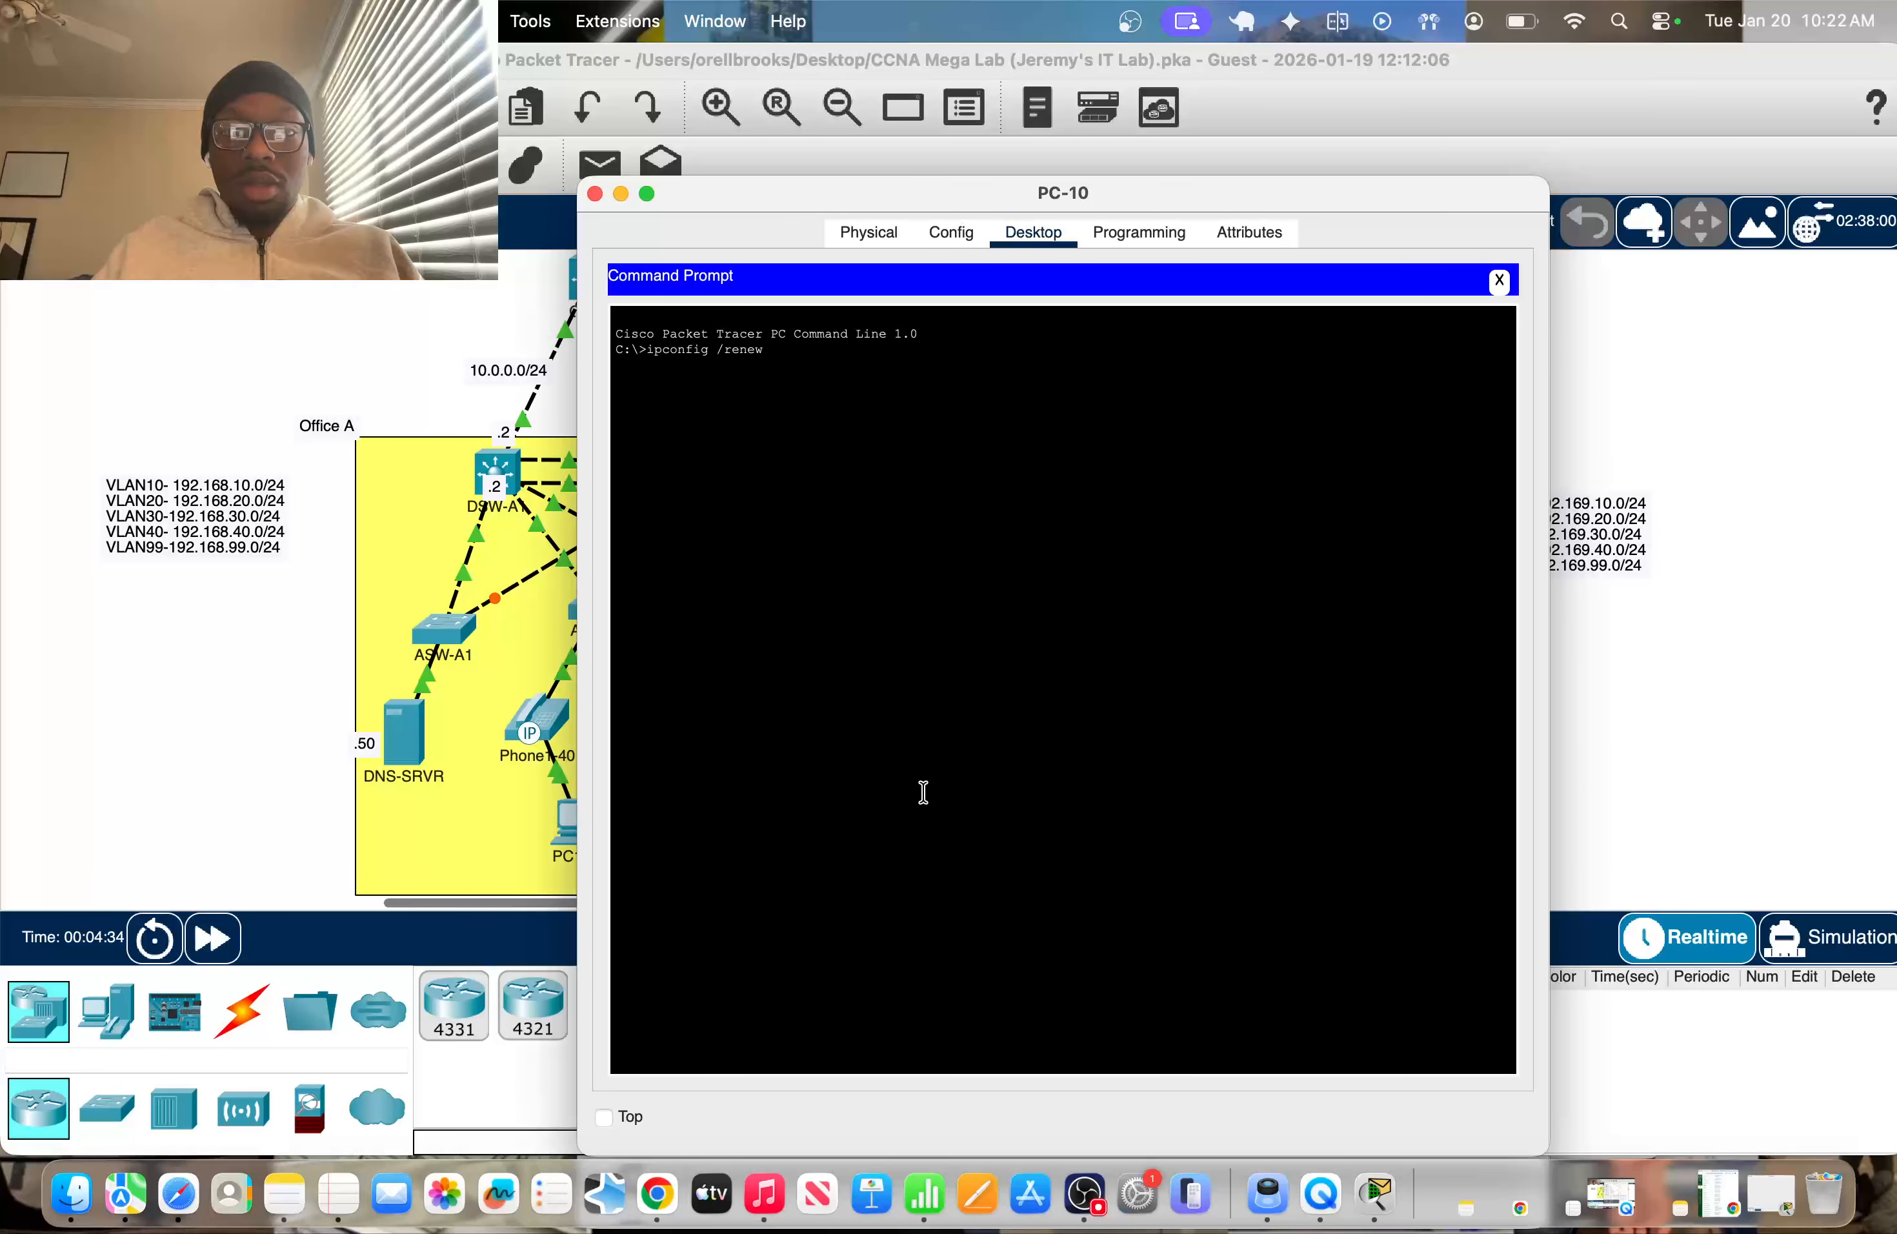
text(renew)
key(Return)
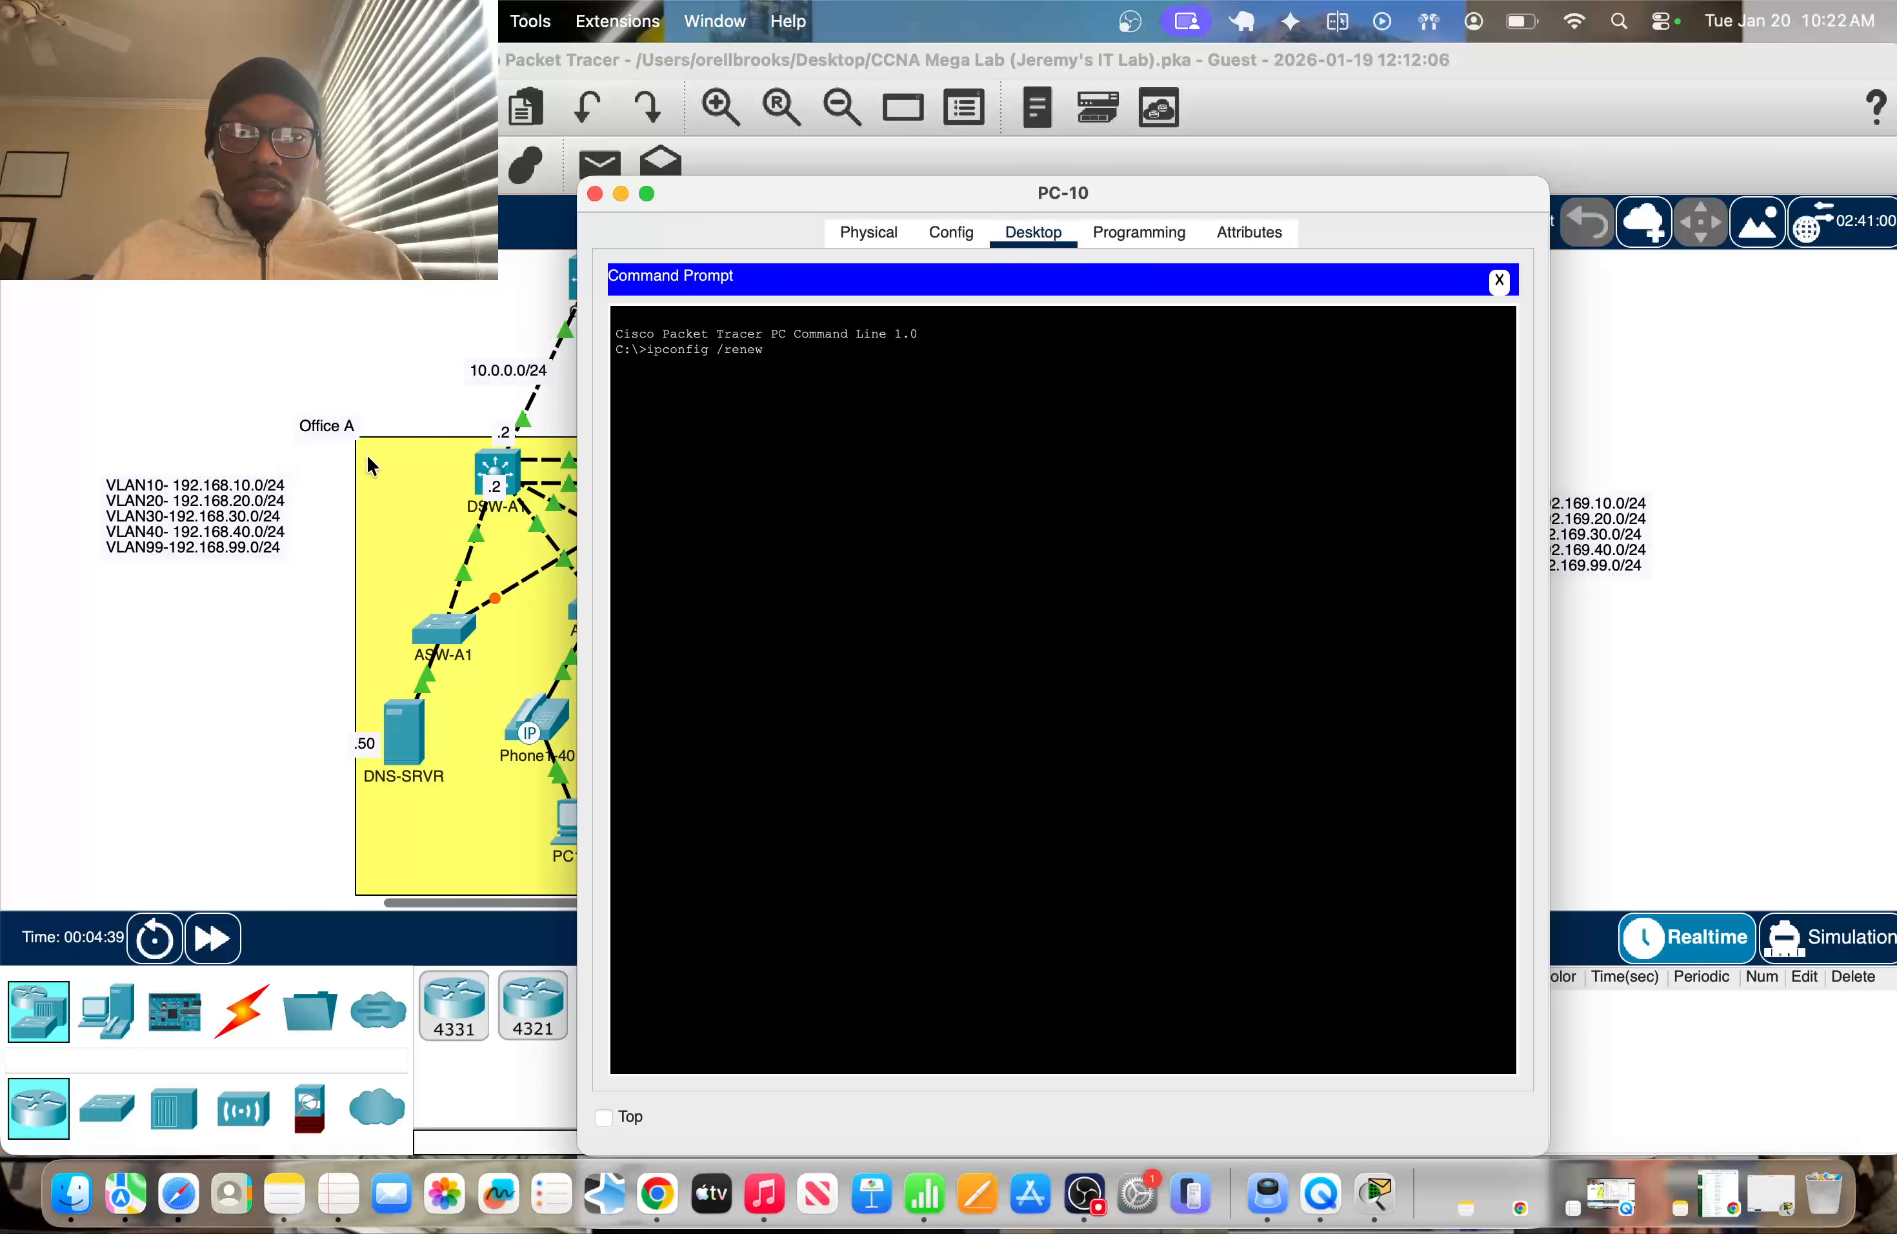
click(398, 383)
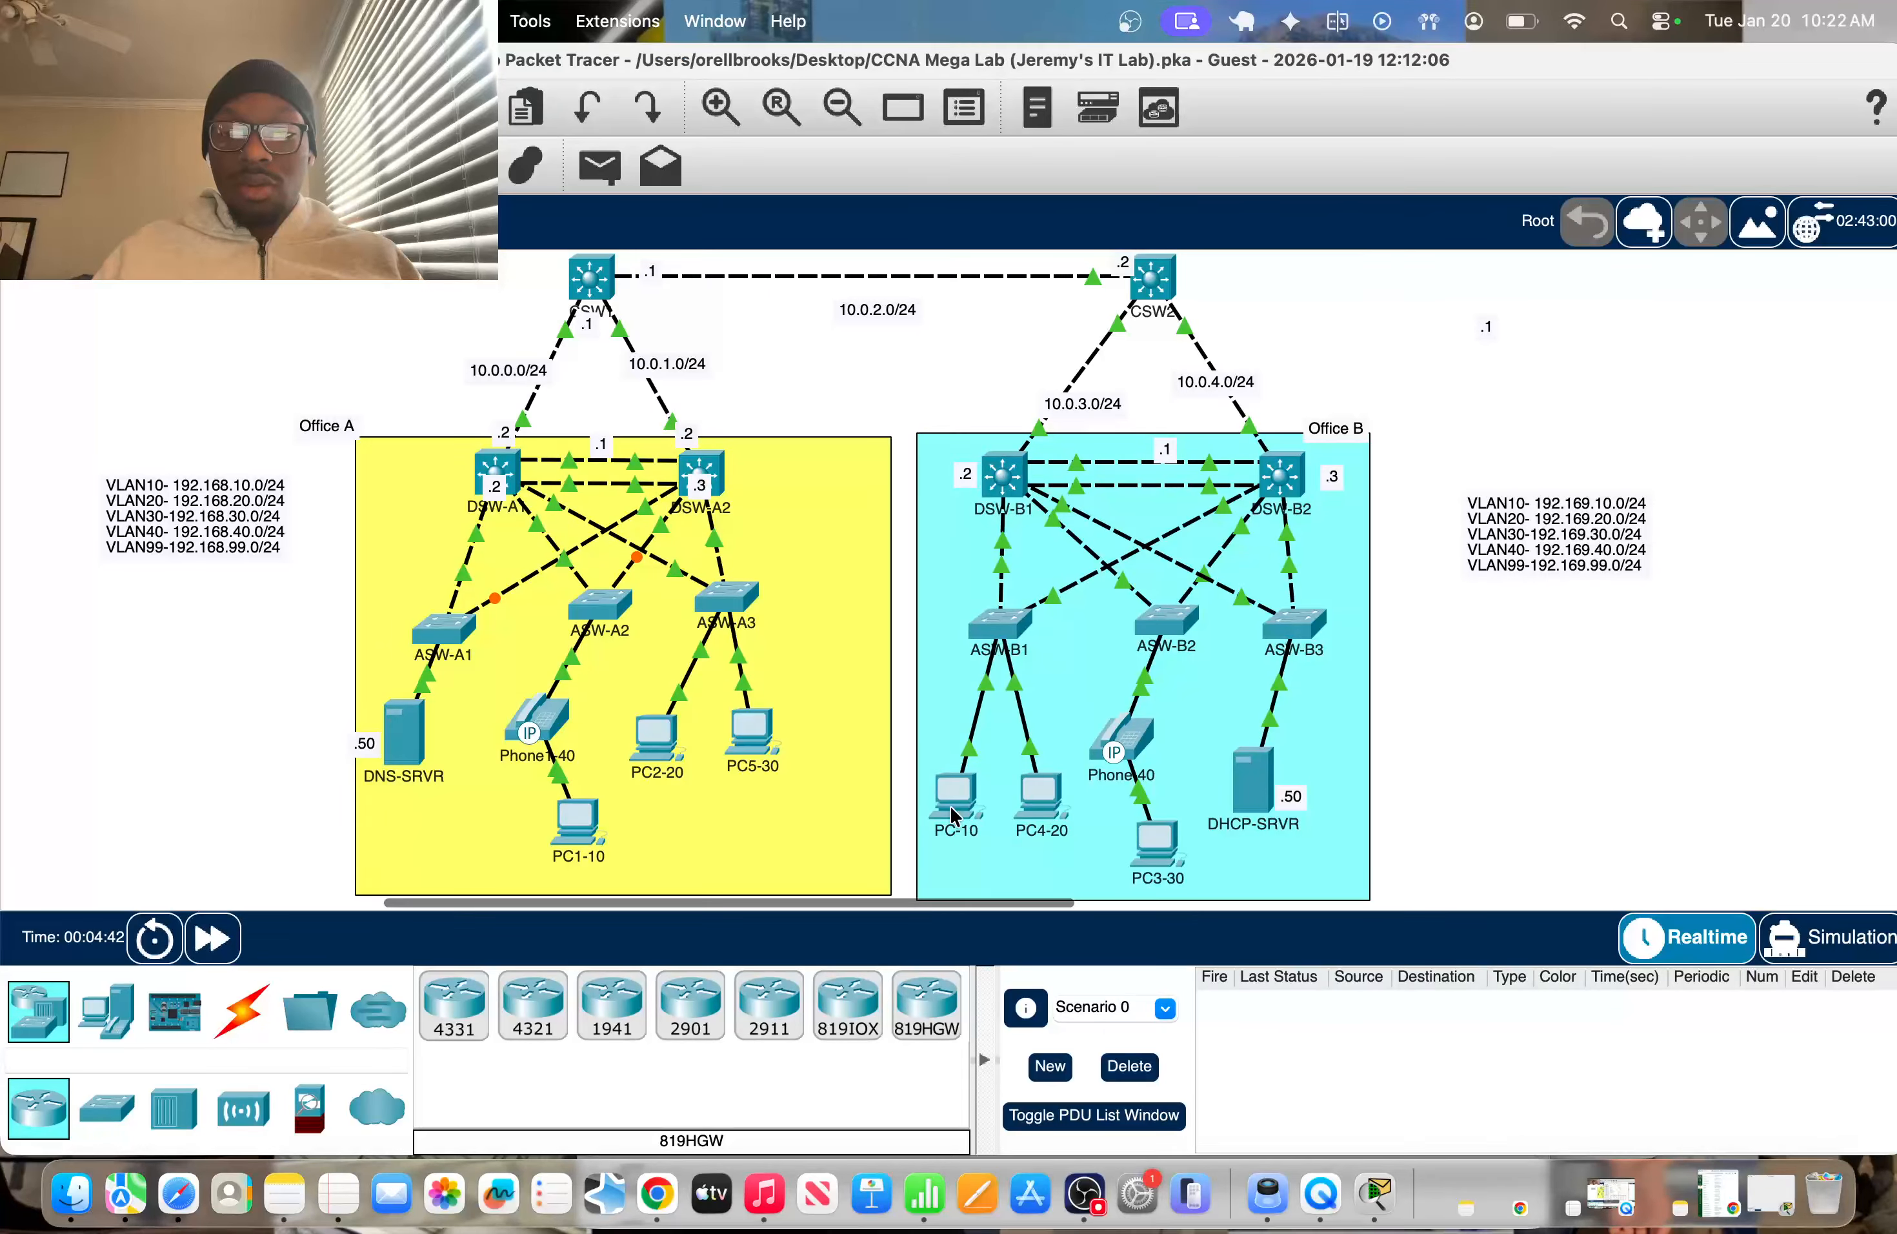
Open the command line of switch DSW-B1 and enter global configuration mode
mouse_move(956, 821)
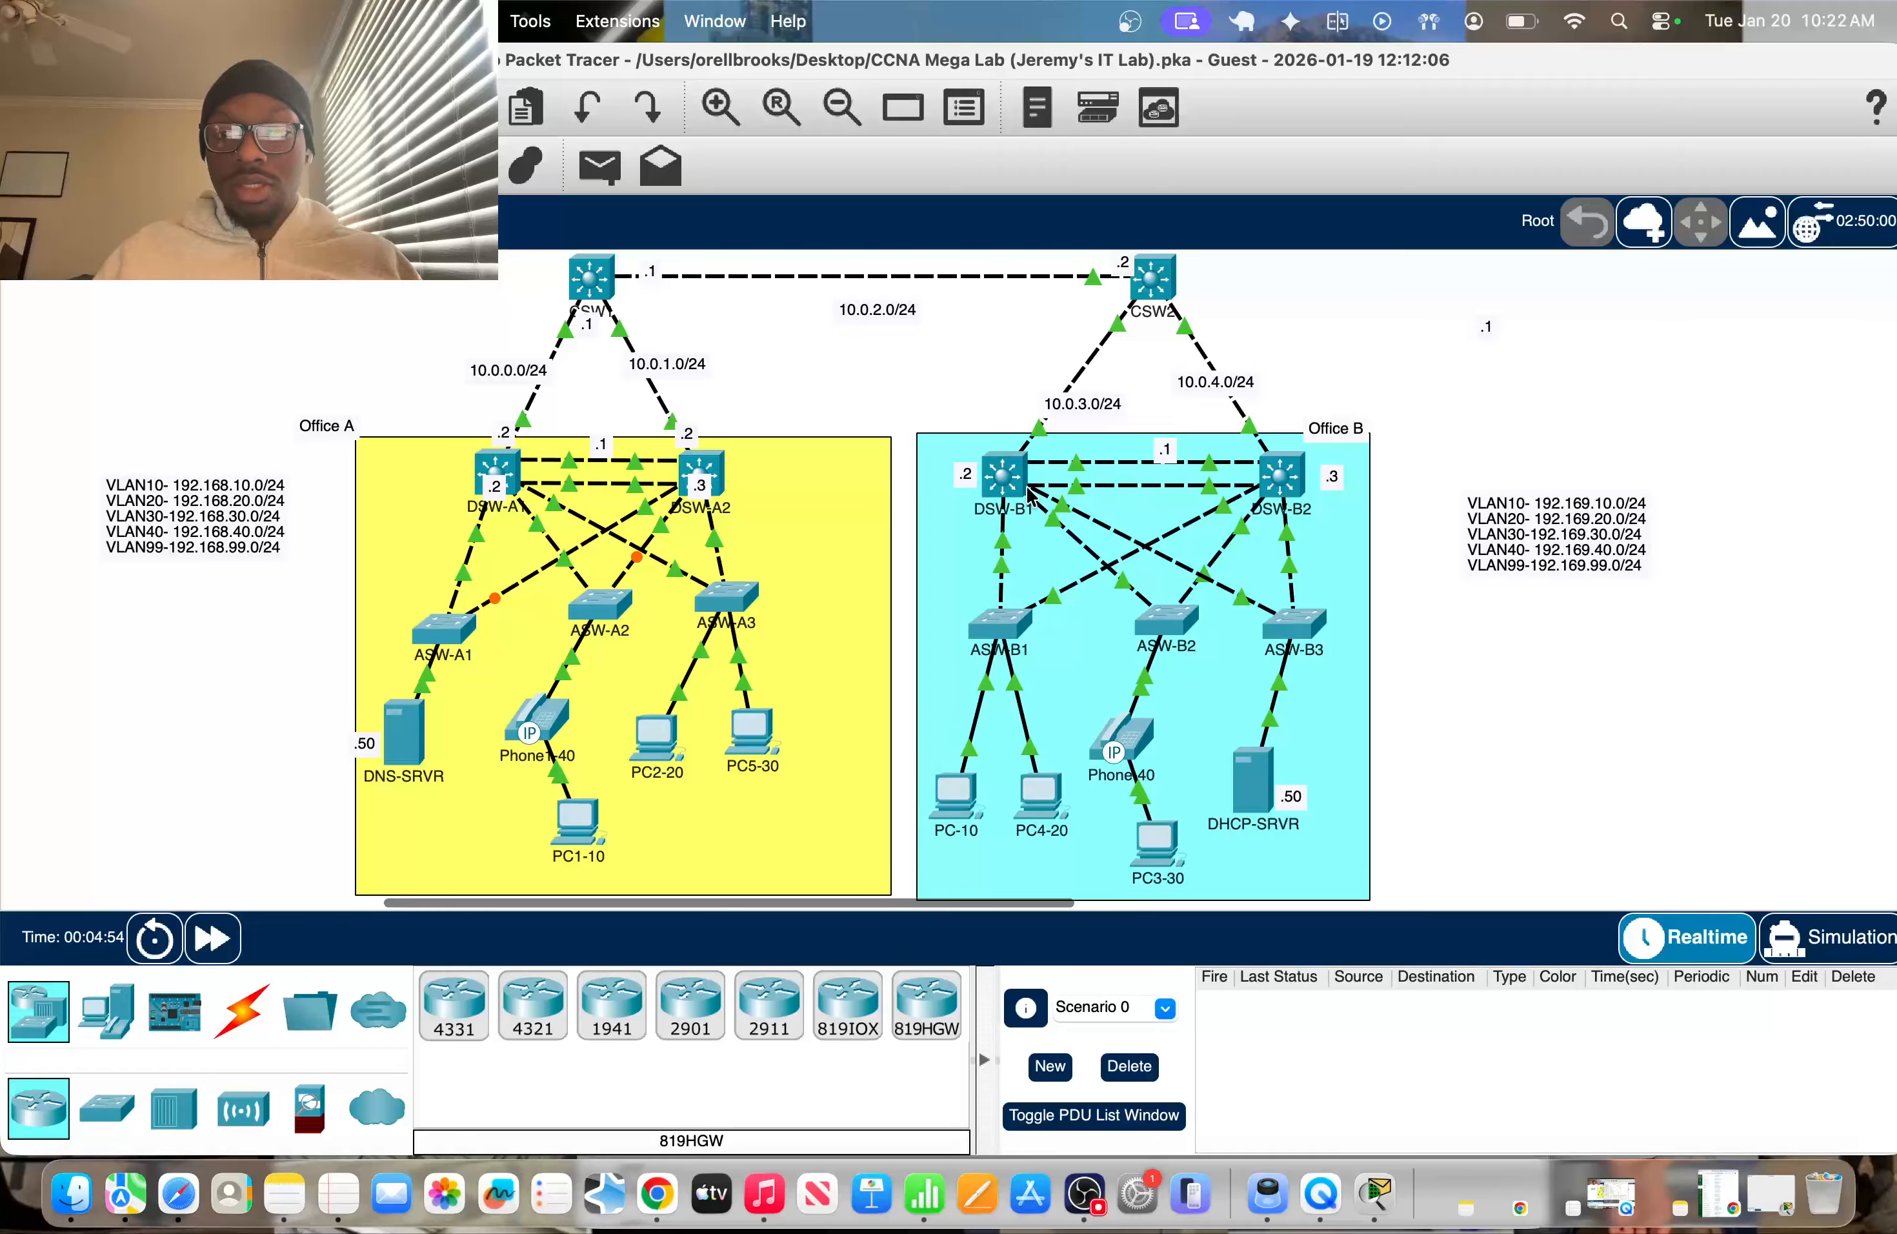
mouse_move(1113, 485)
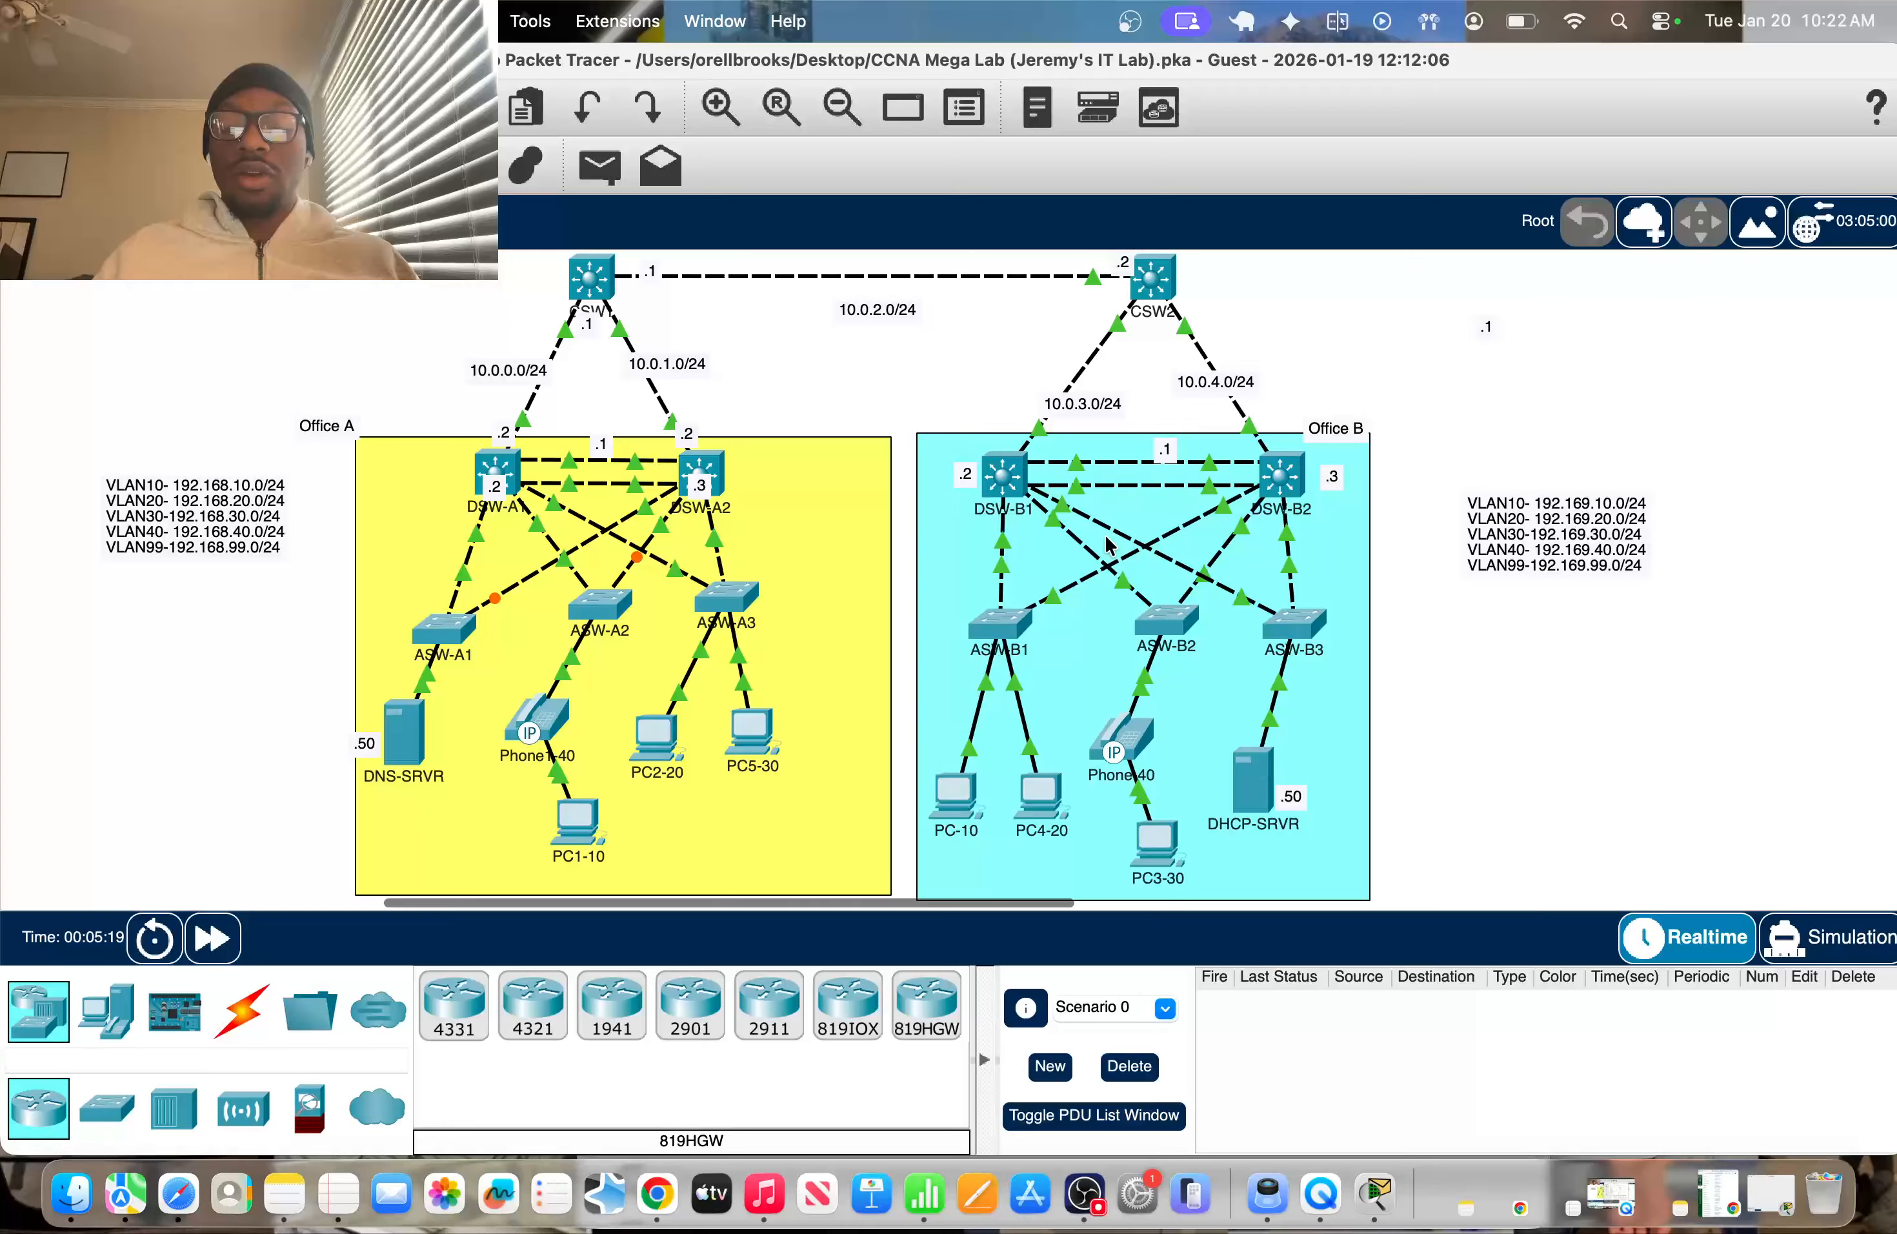
click(1001, 475)
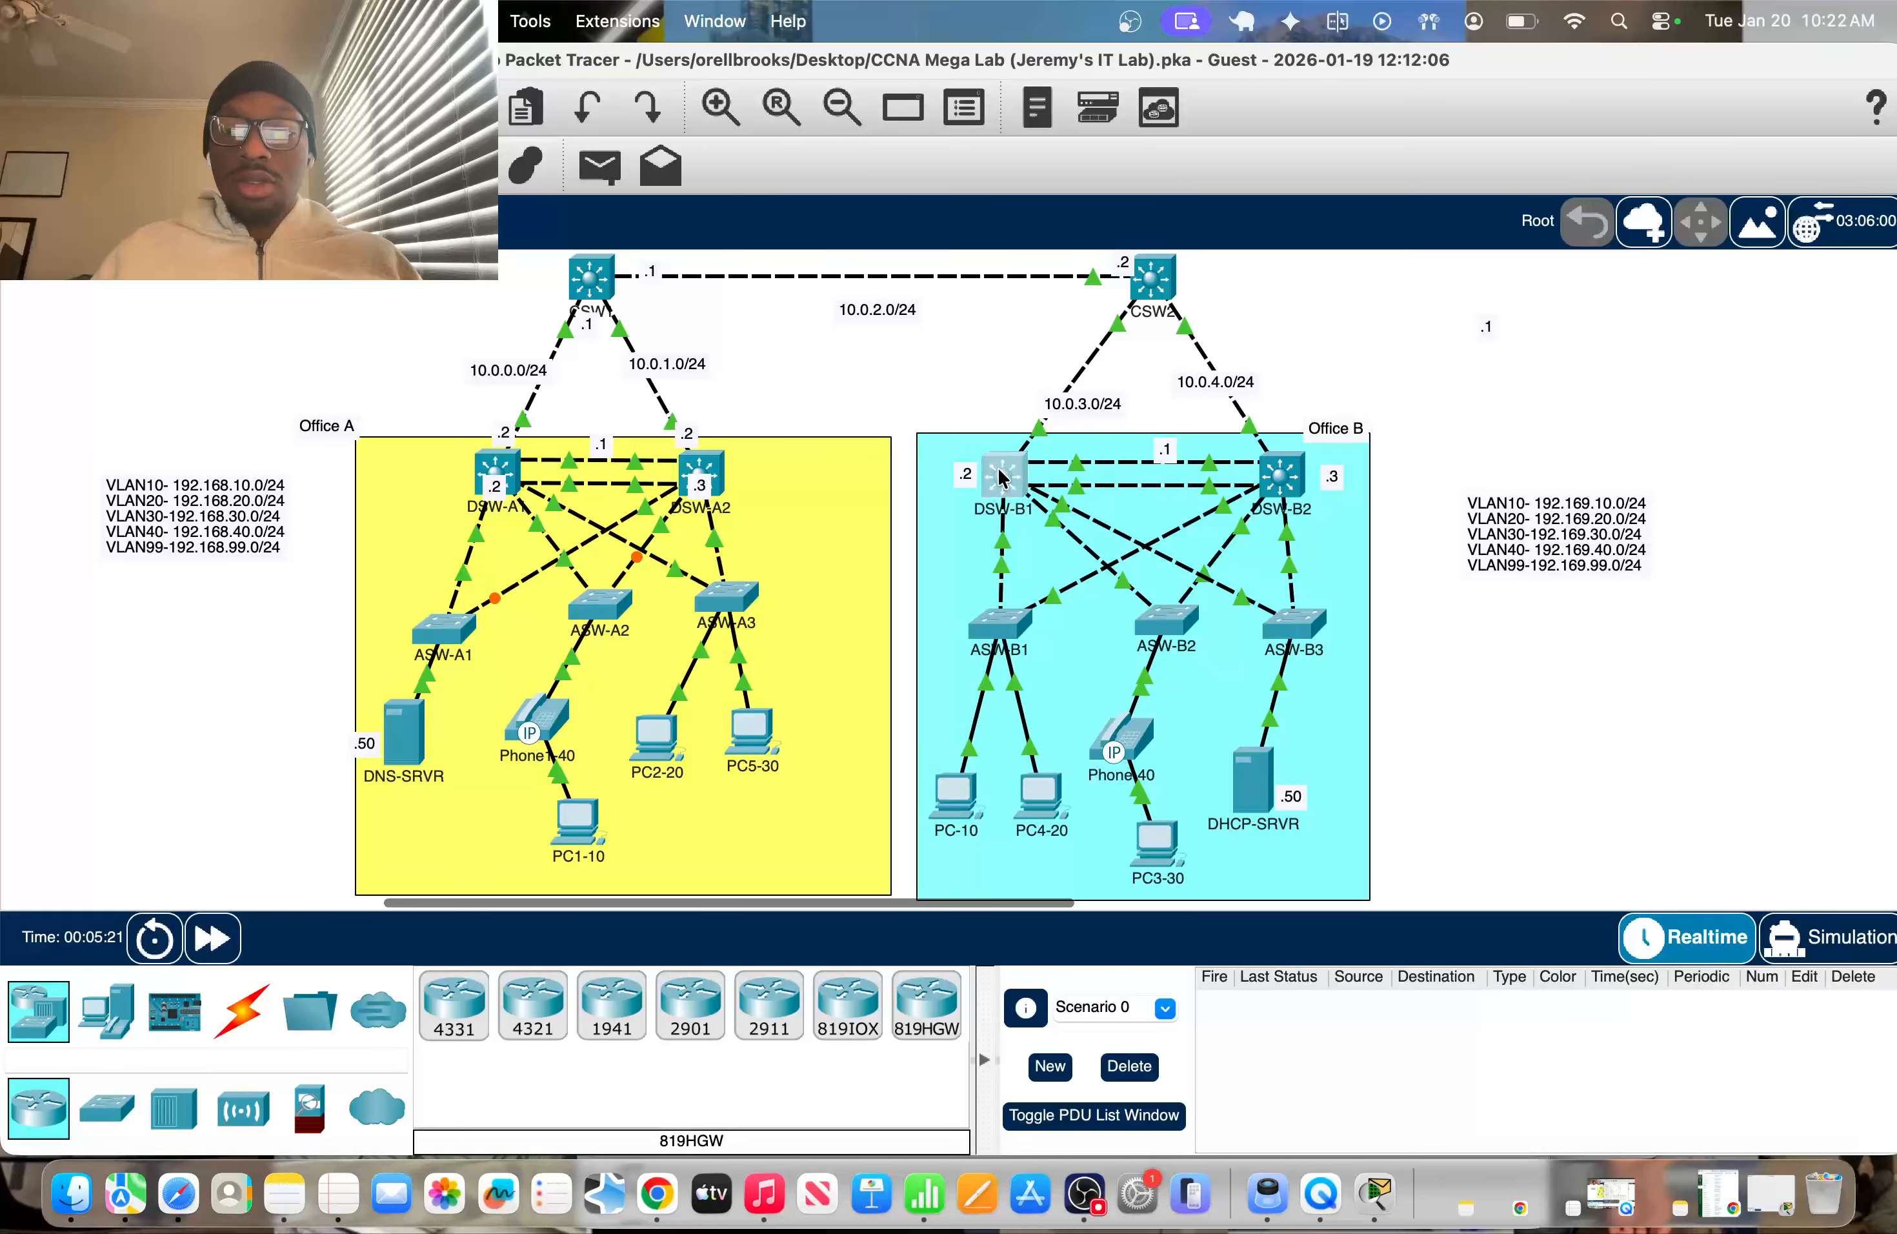
click(1034, 234)
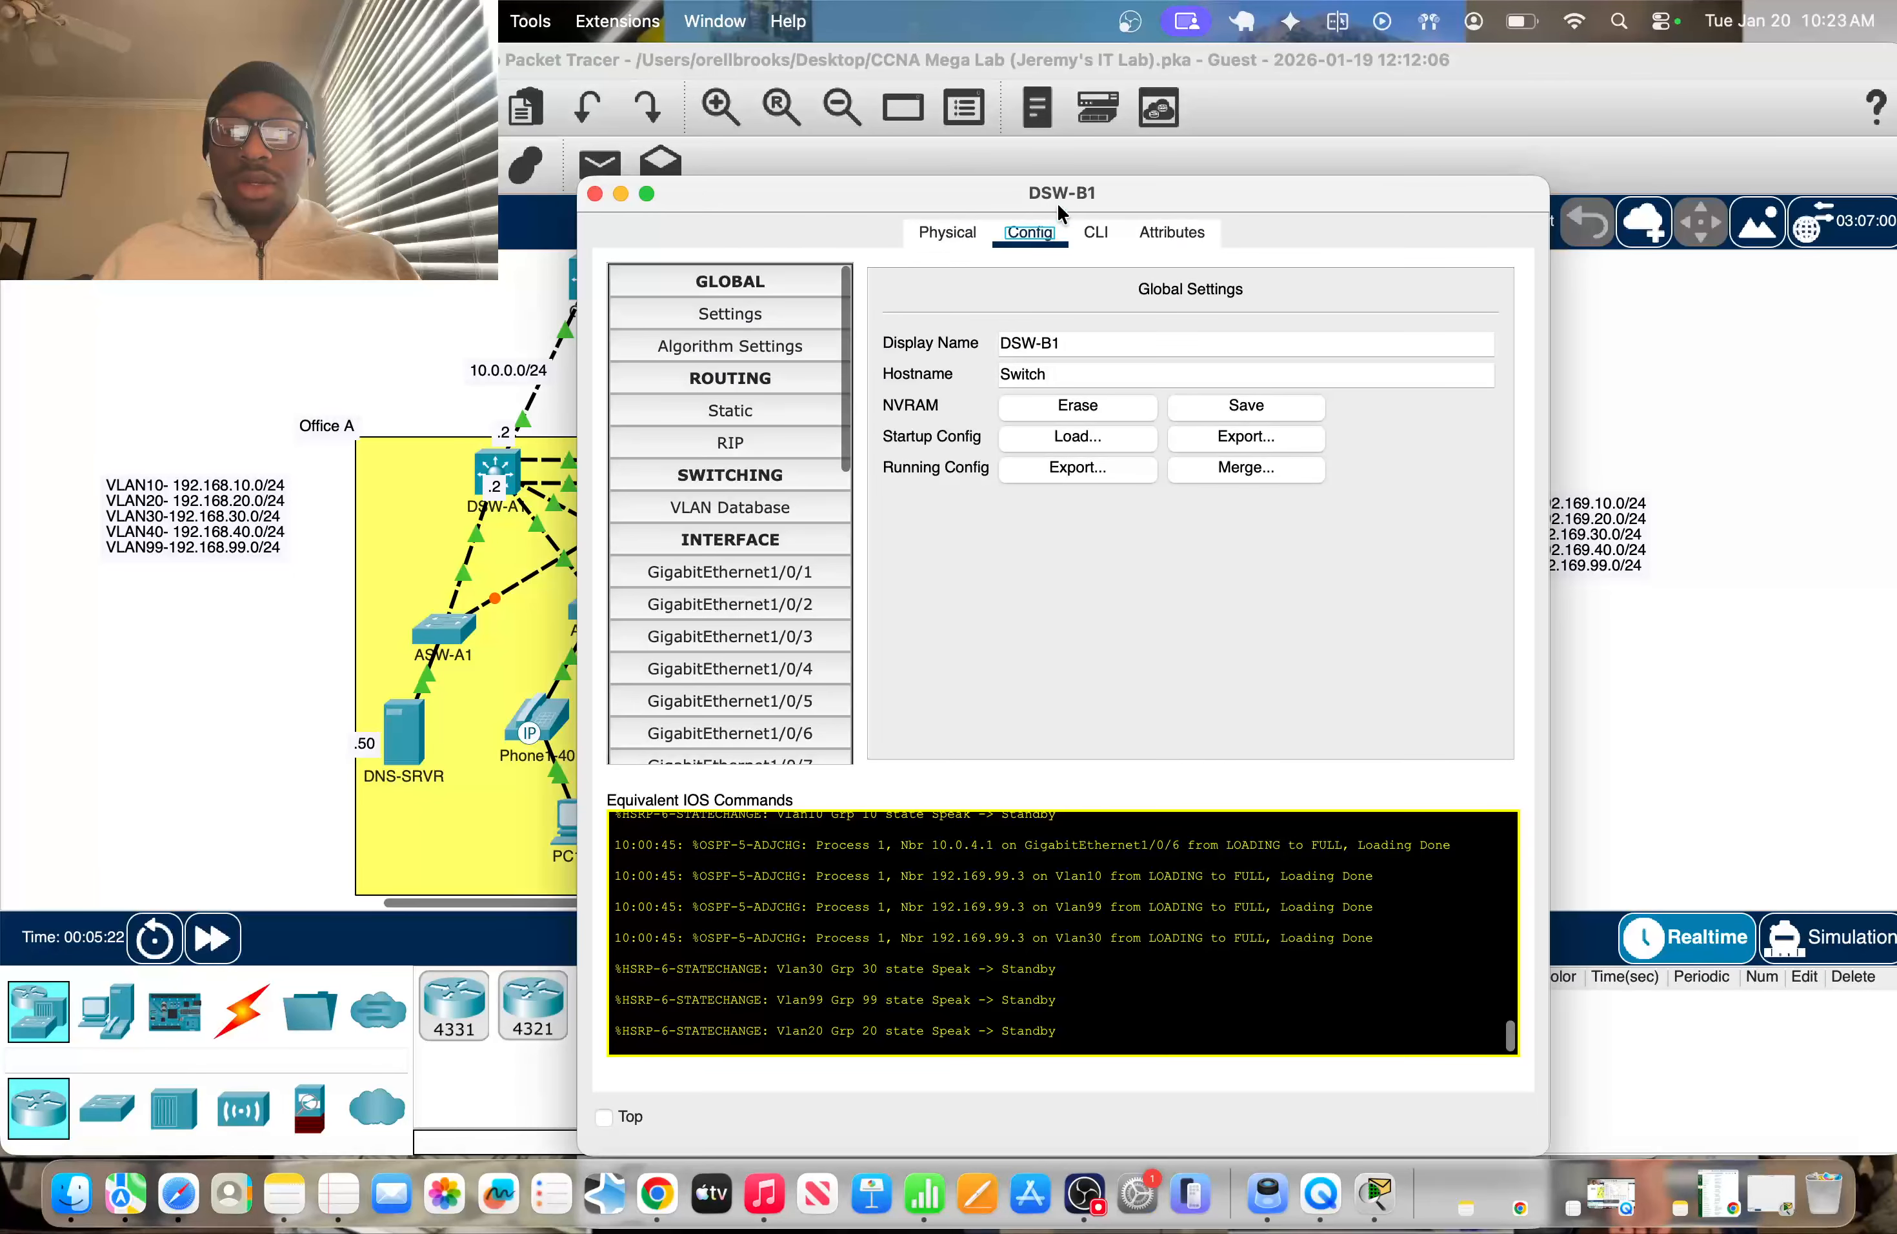
drag(1066, 193, 767, 104)
click(796, 143)
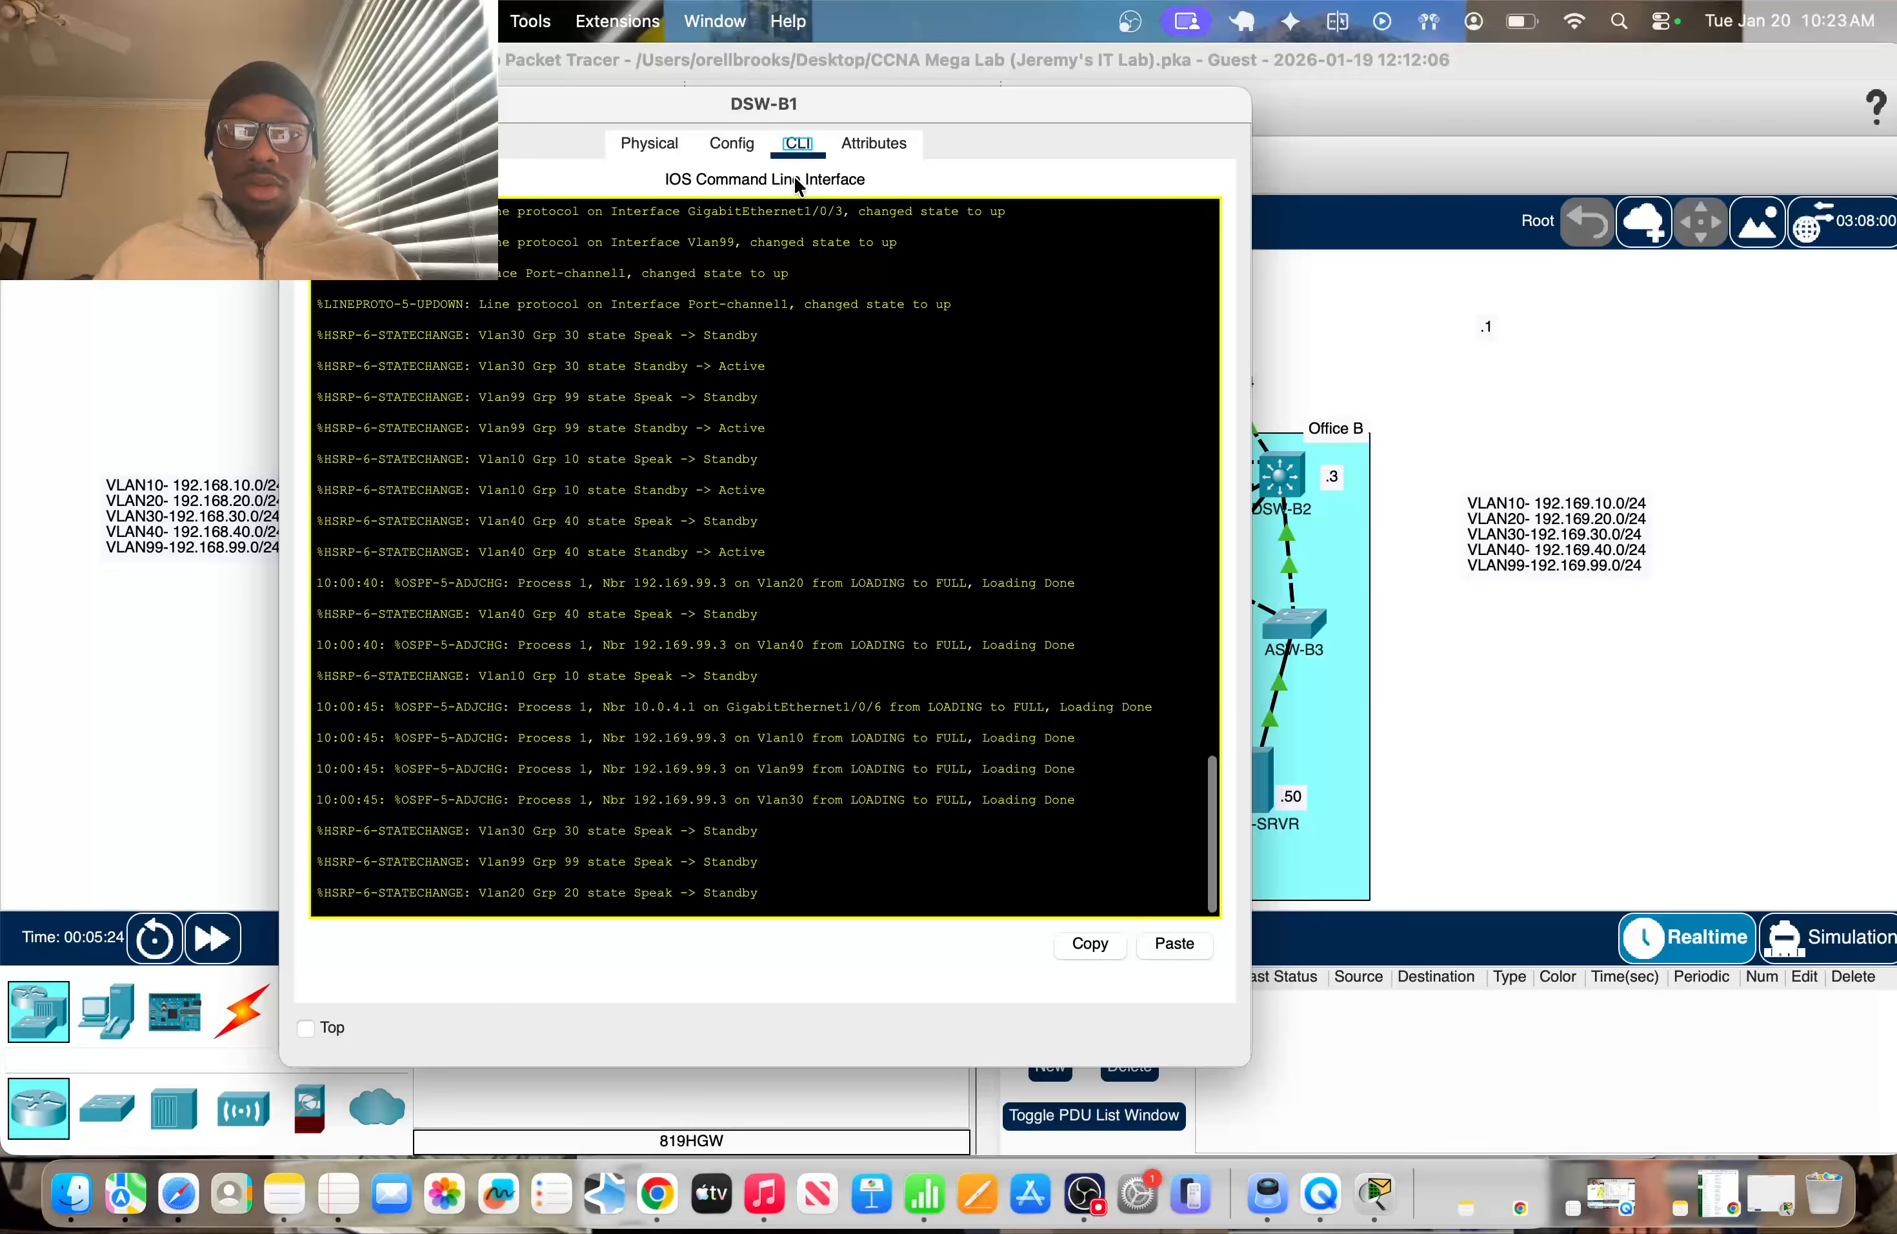
key(Return)
key(Return)
key(Return)
text(en)
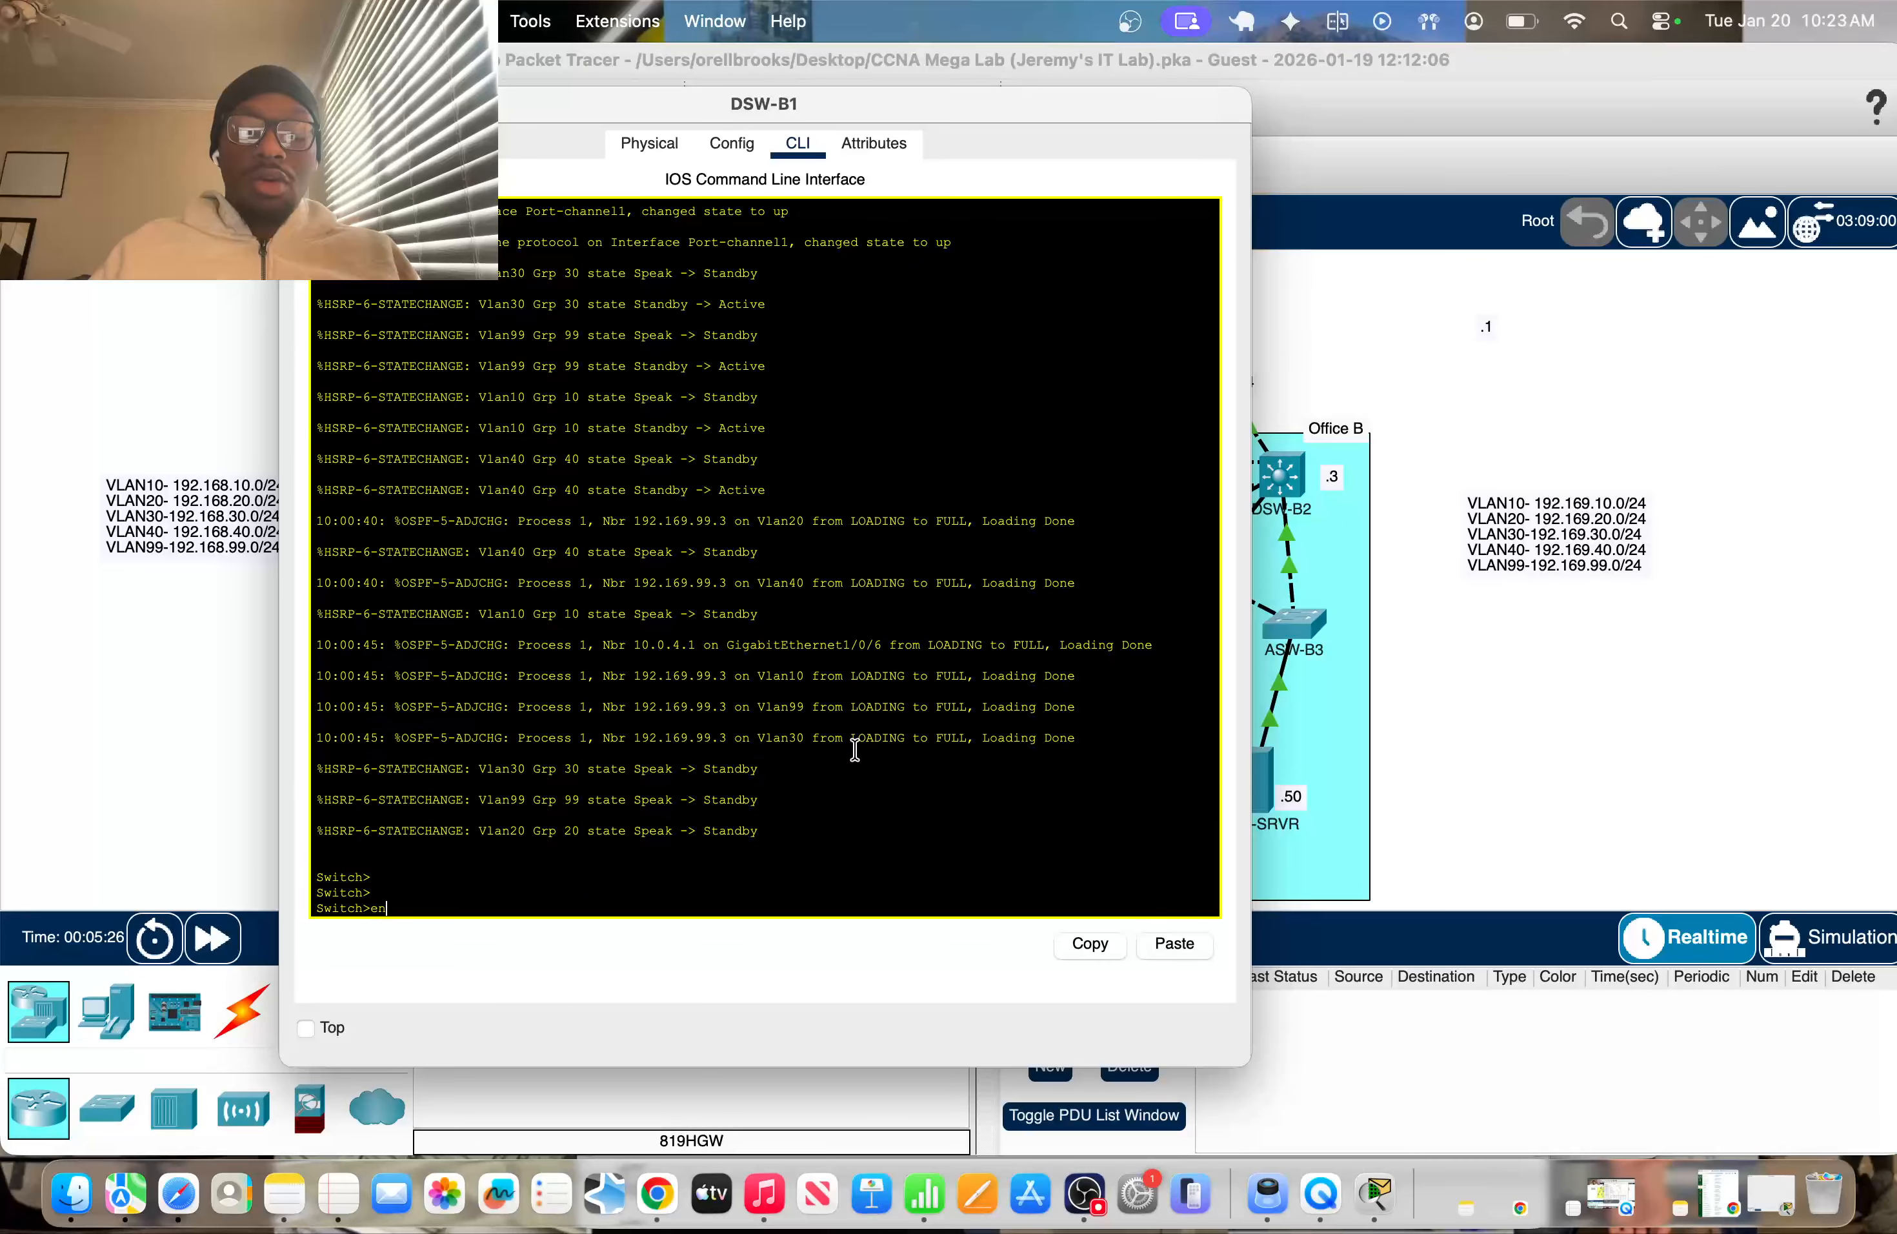
key(Return)
text(conf tch#conf)
key(Return)
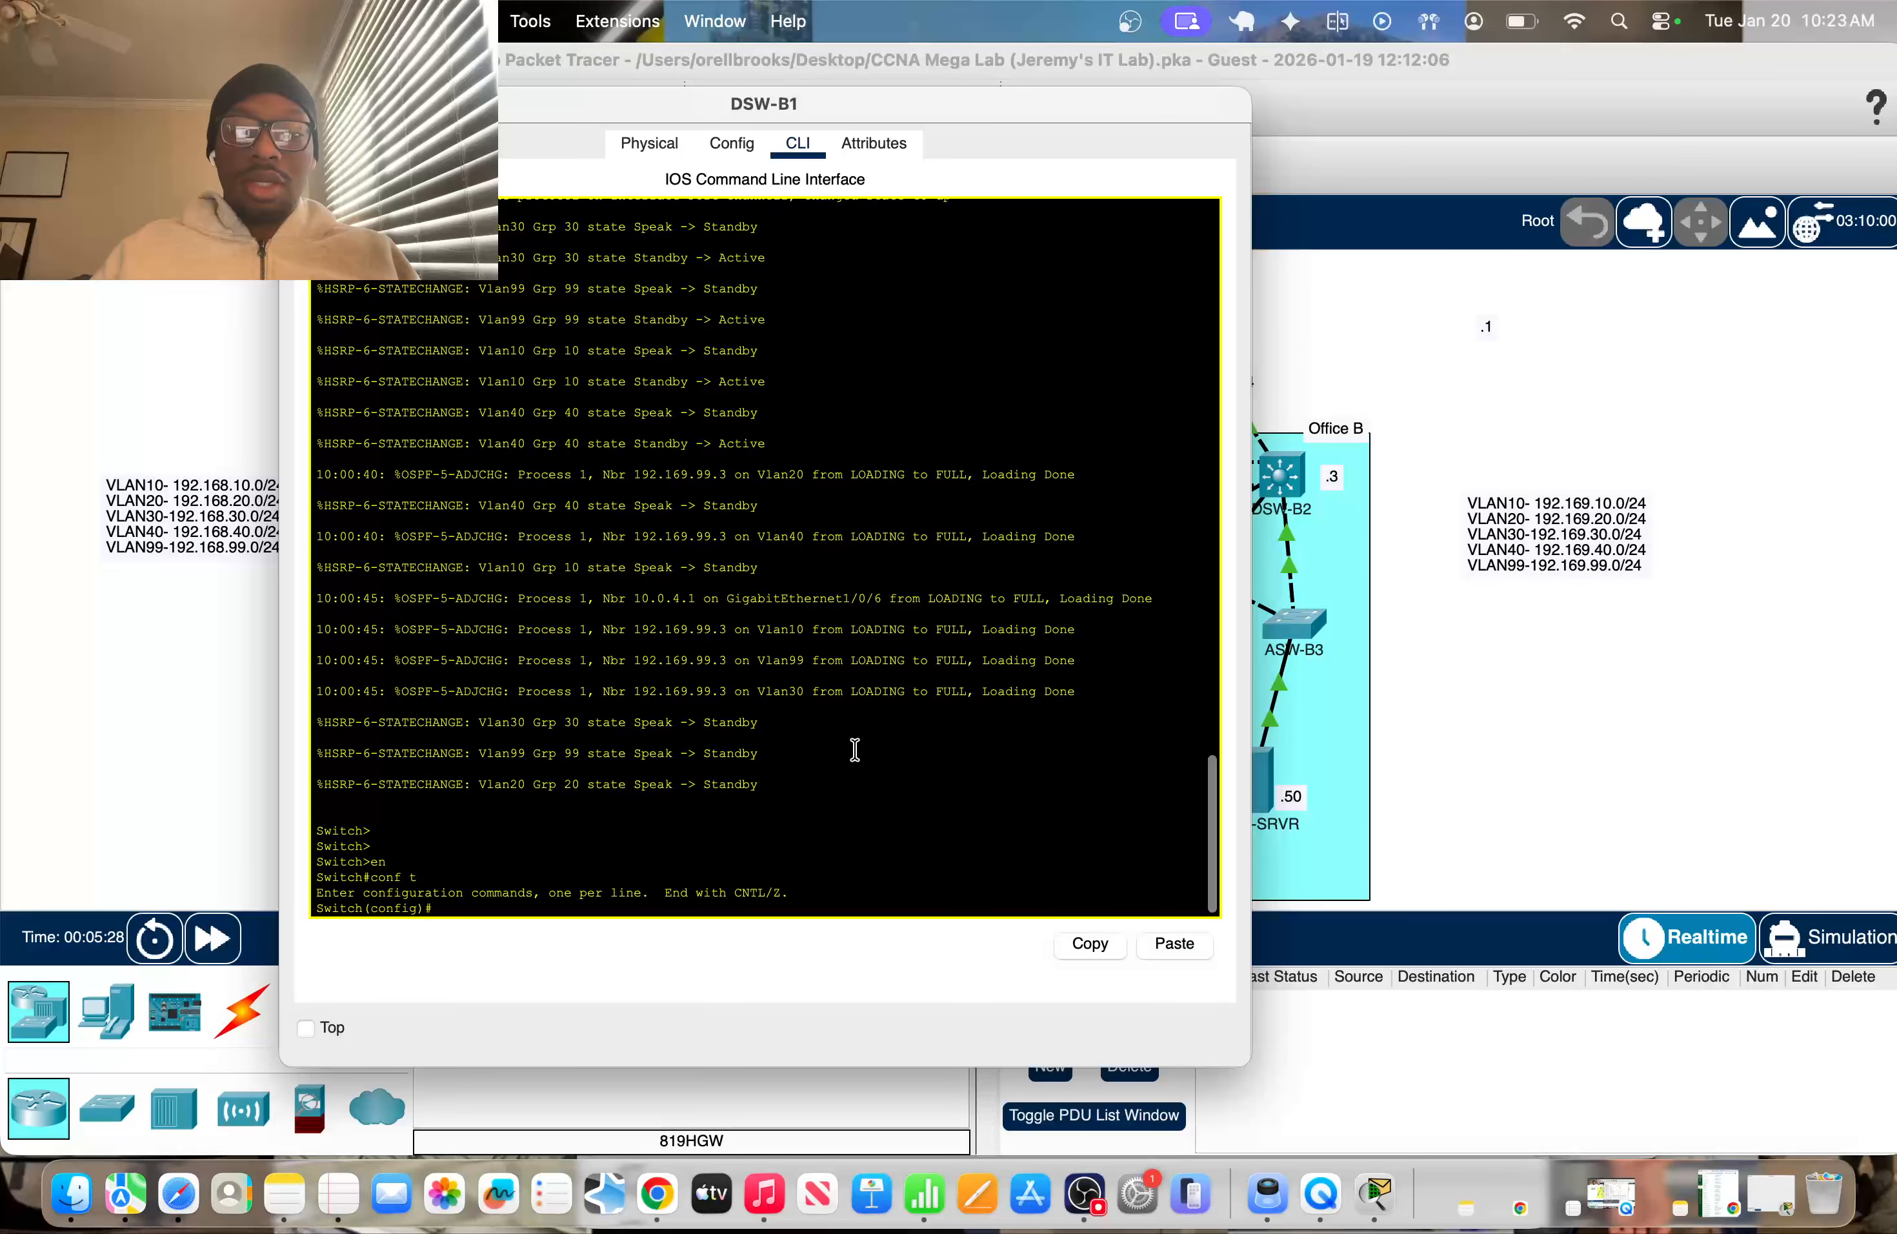
drag(858, 109, 657, 96)
Try to look up the syntax for configuring a range of VLAN interfaces with int r vlan 10 ?
text(int vlan)
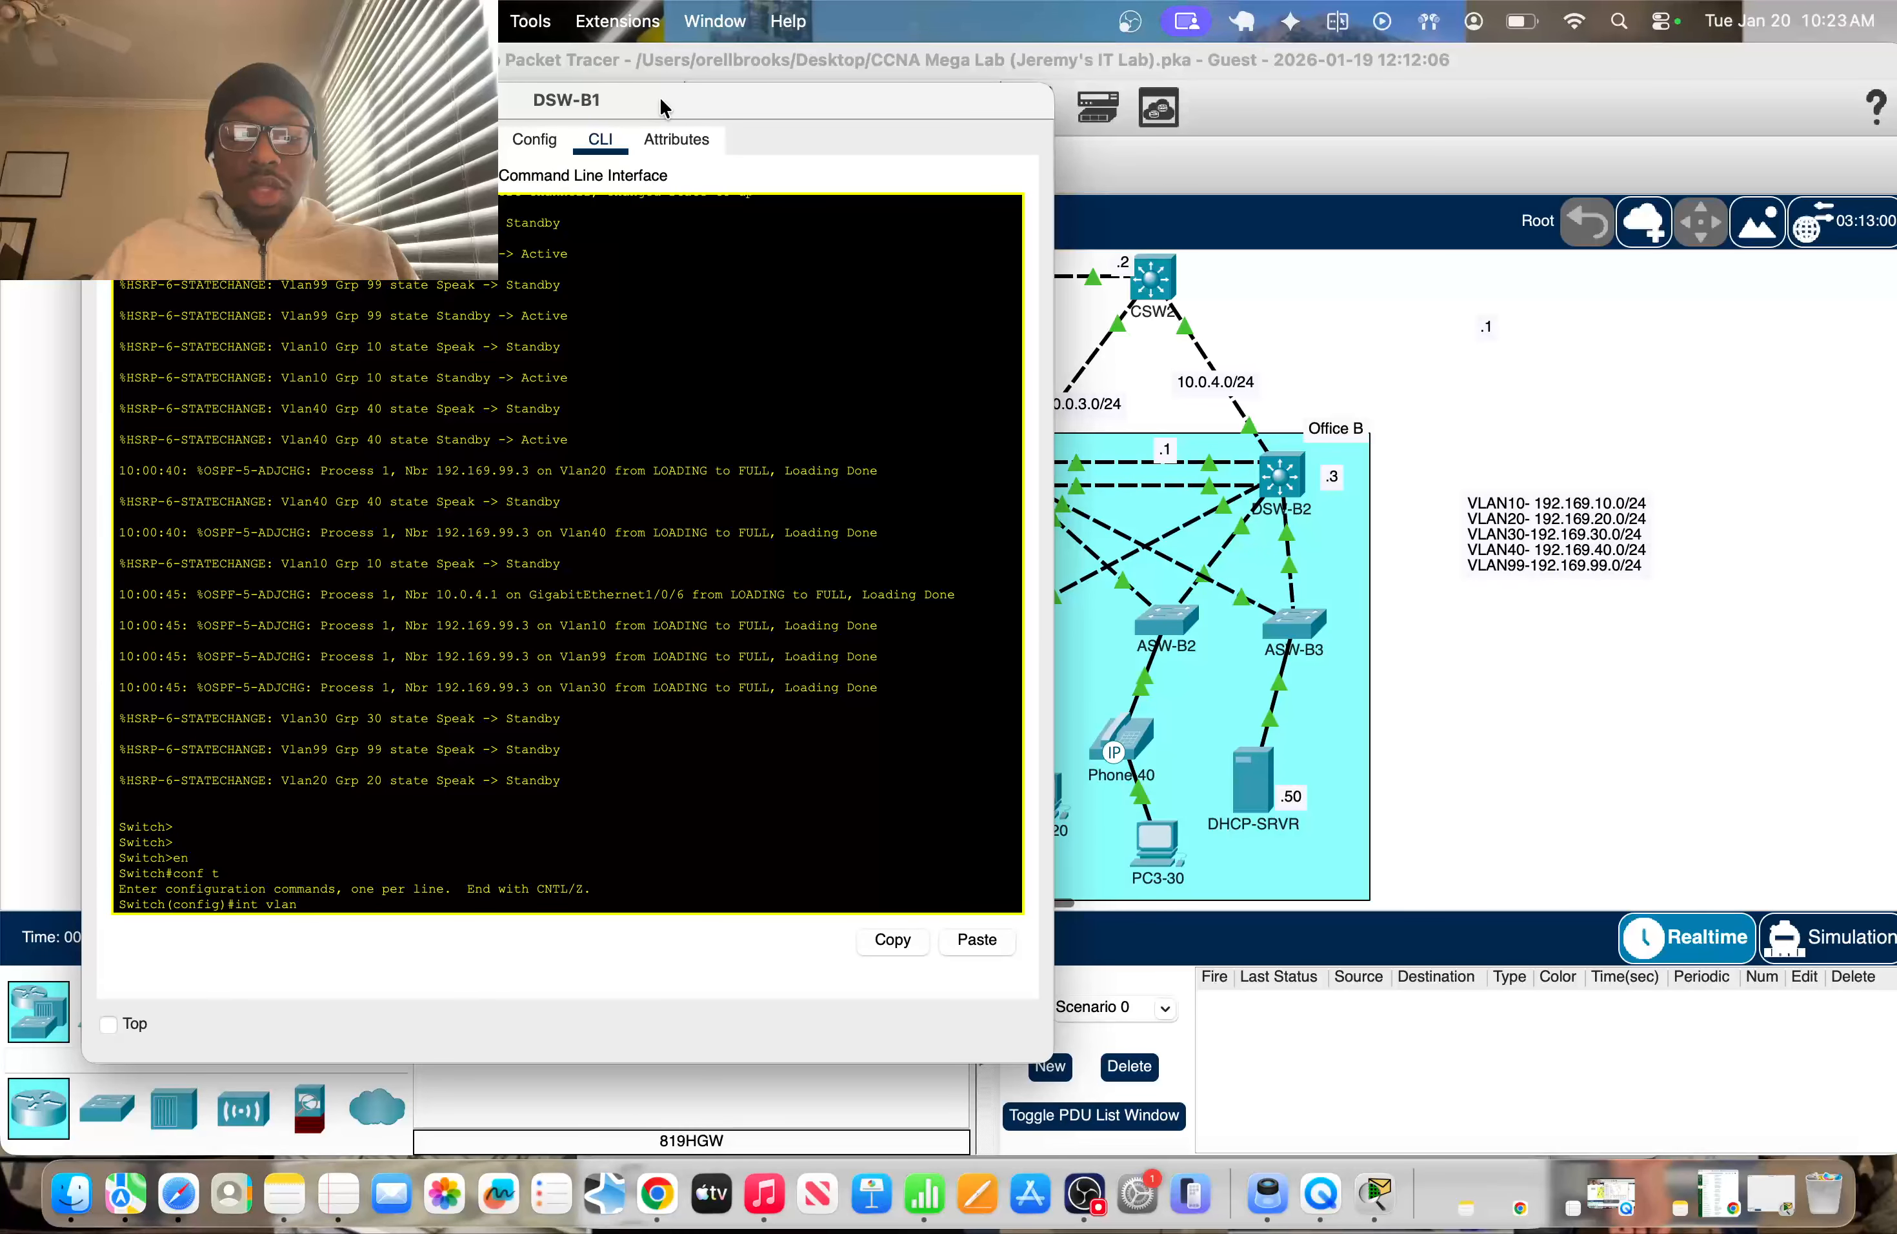
key(BackSpace)
key(BackSpace)
key(BackSpace)
key(BackSpace)
text(r)
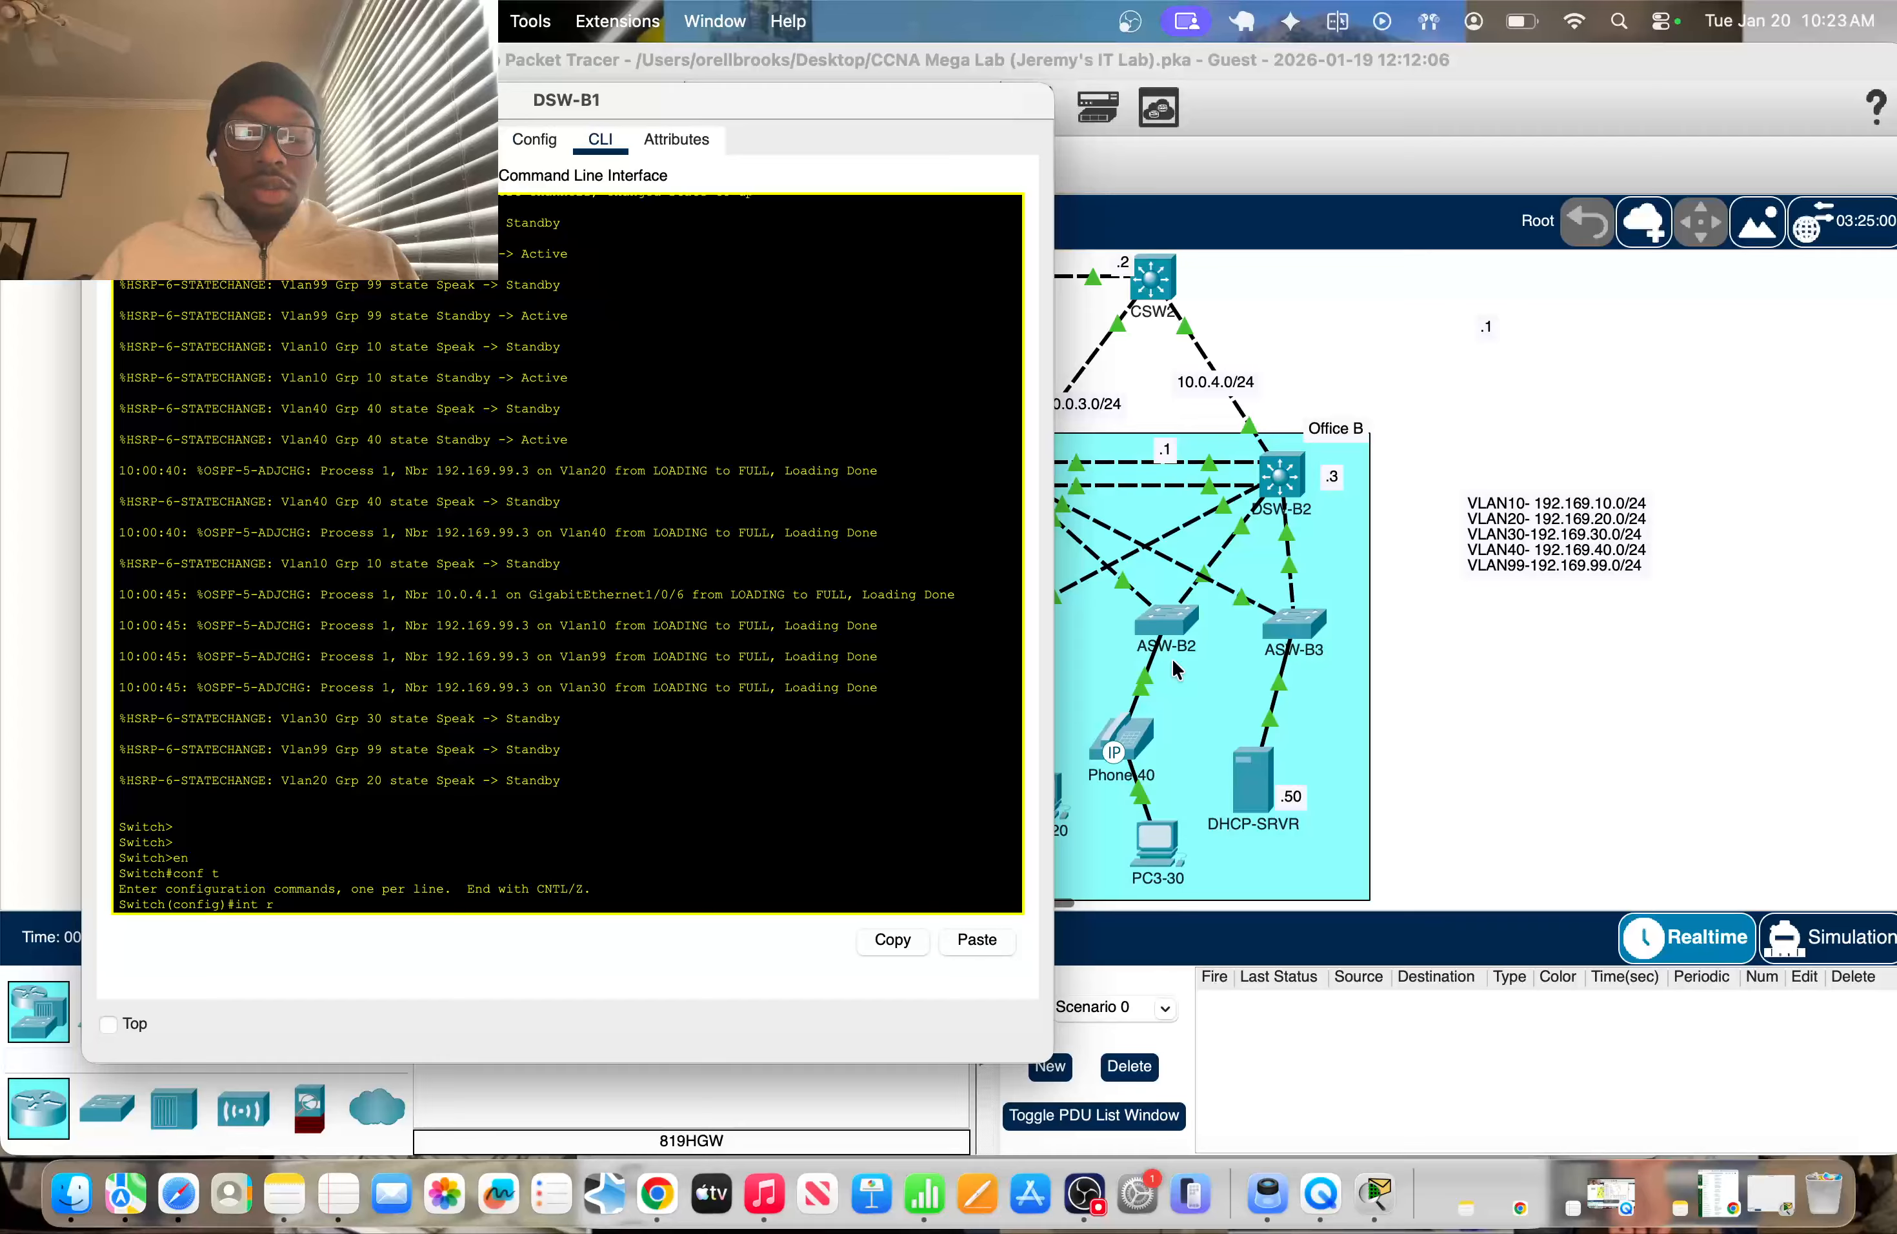
key(BackSpace)
key(BackSpace)
key(BackSpace)
key(BackSpace)
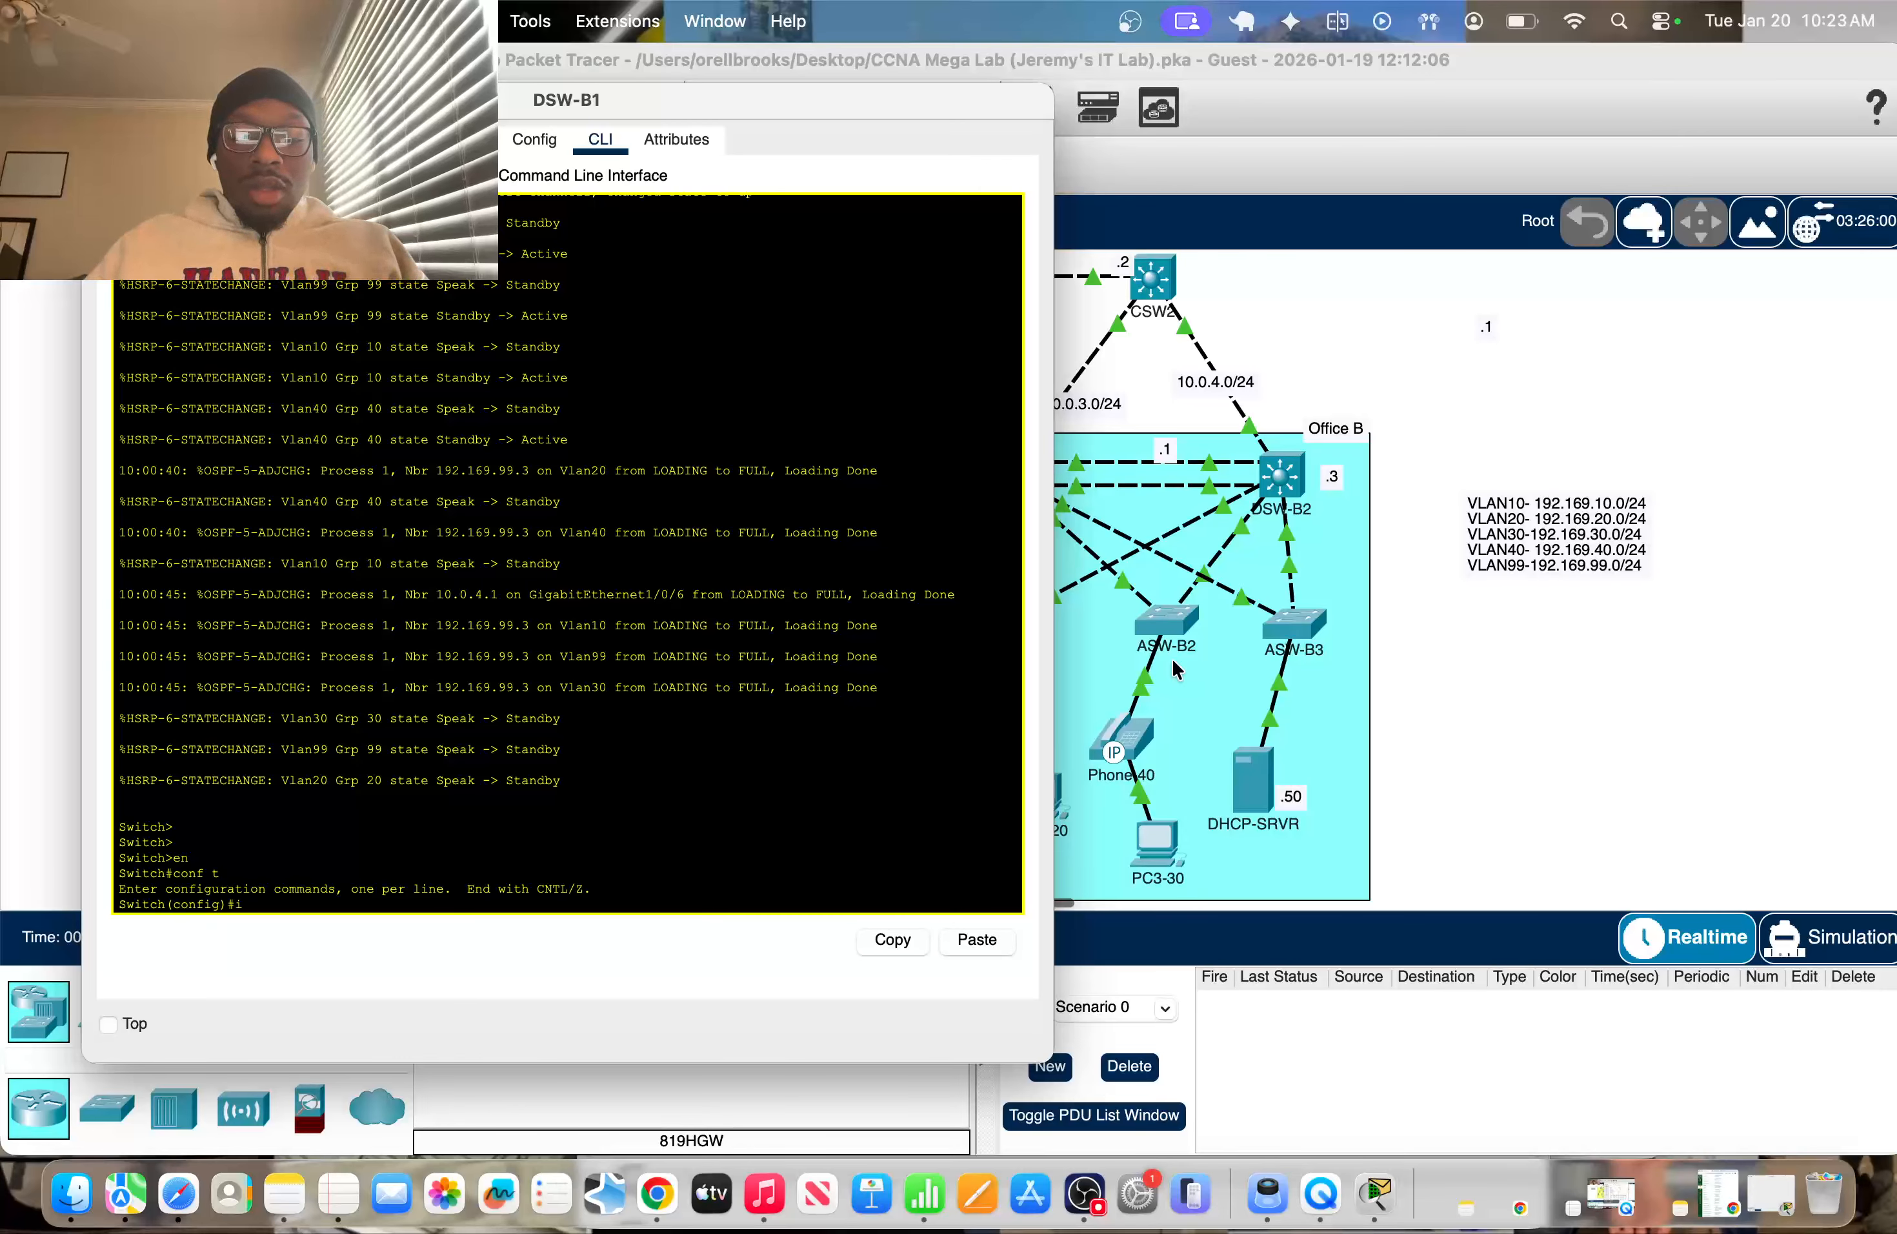
text(nt r )
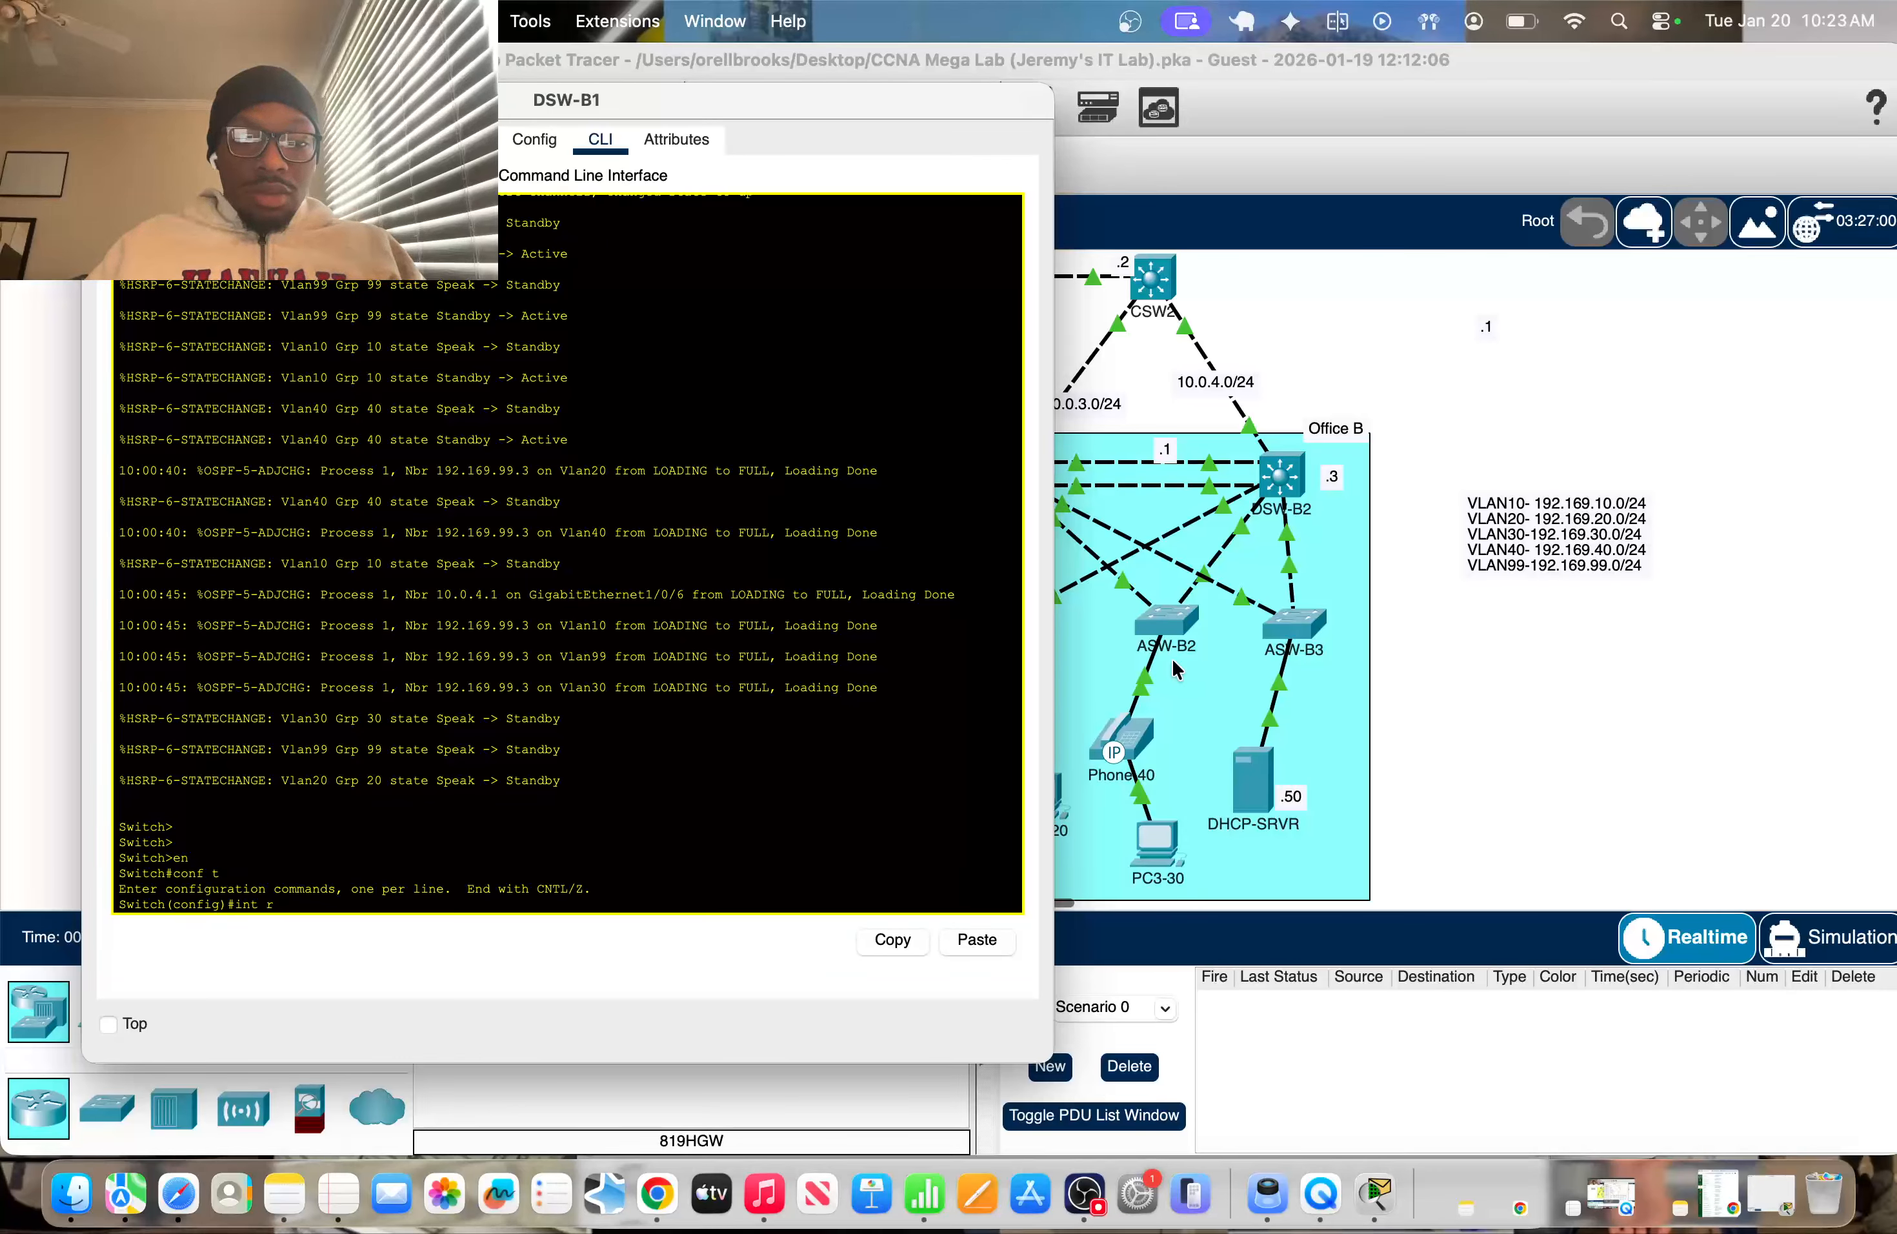
text(vlan 10)
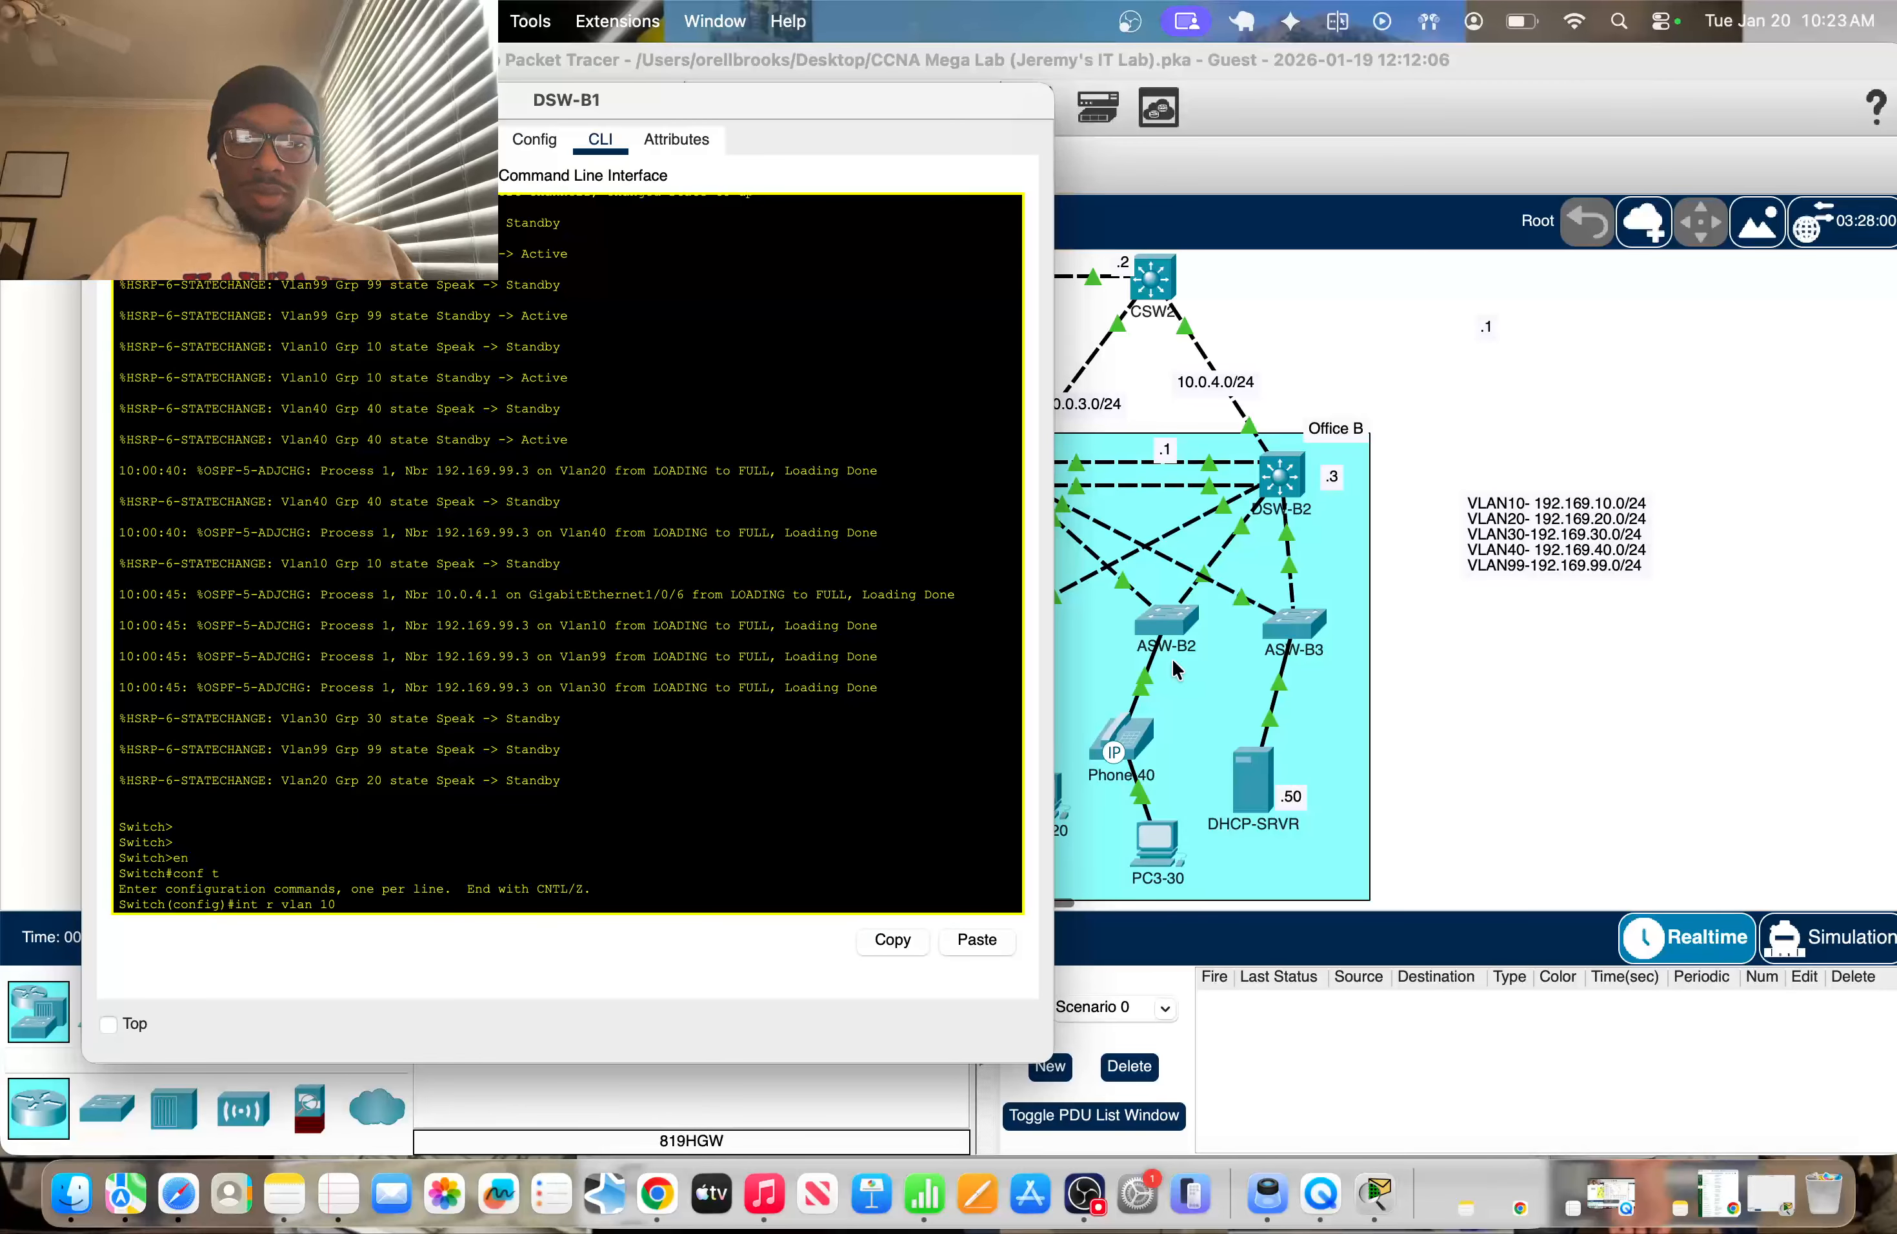
text(,2)
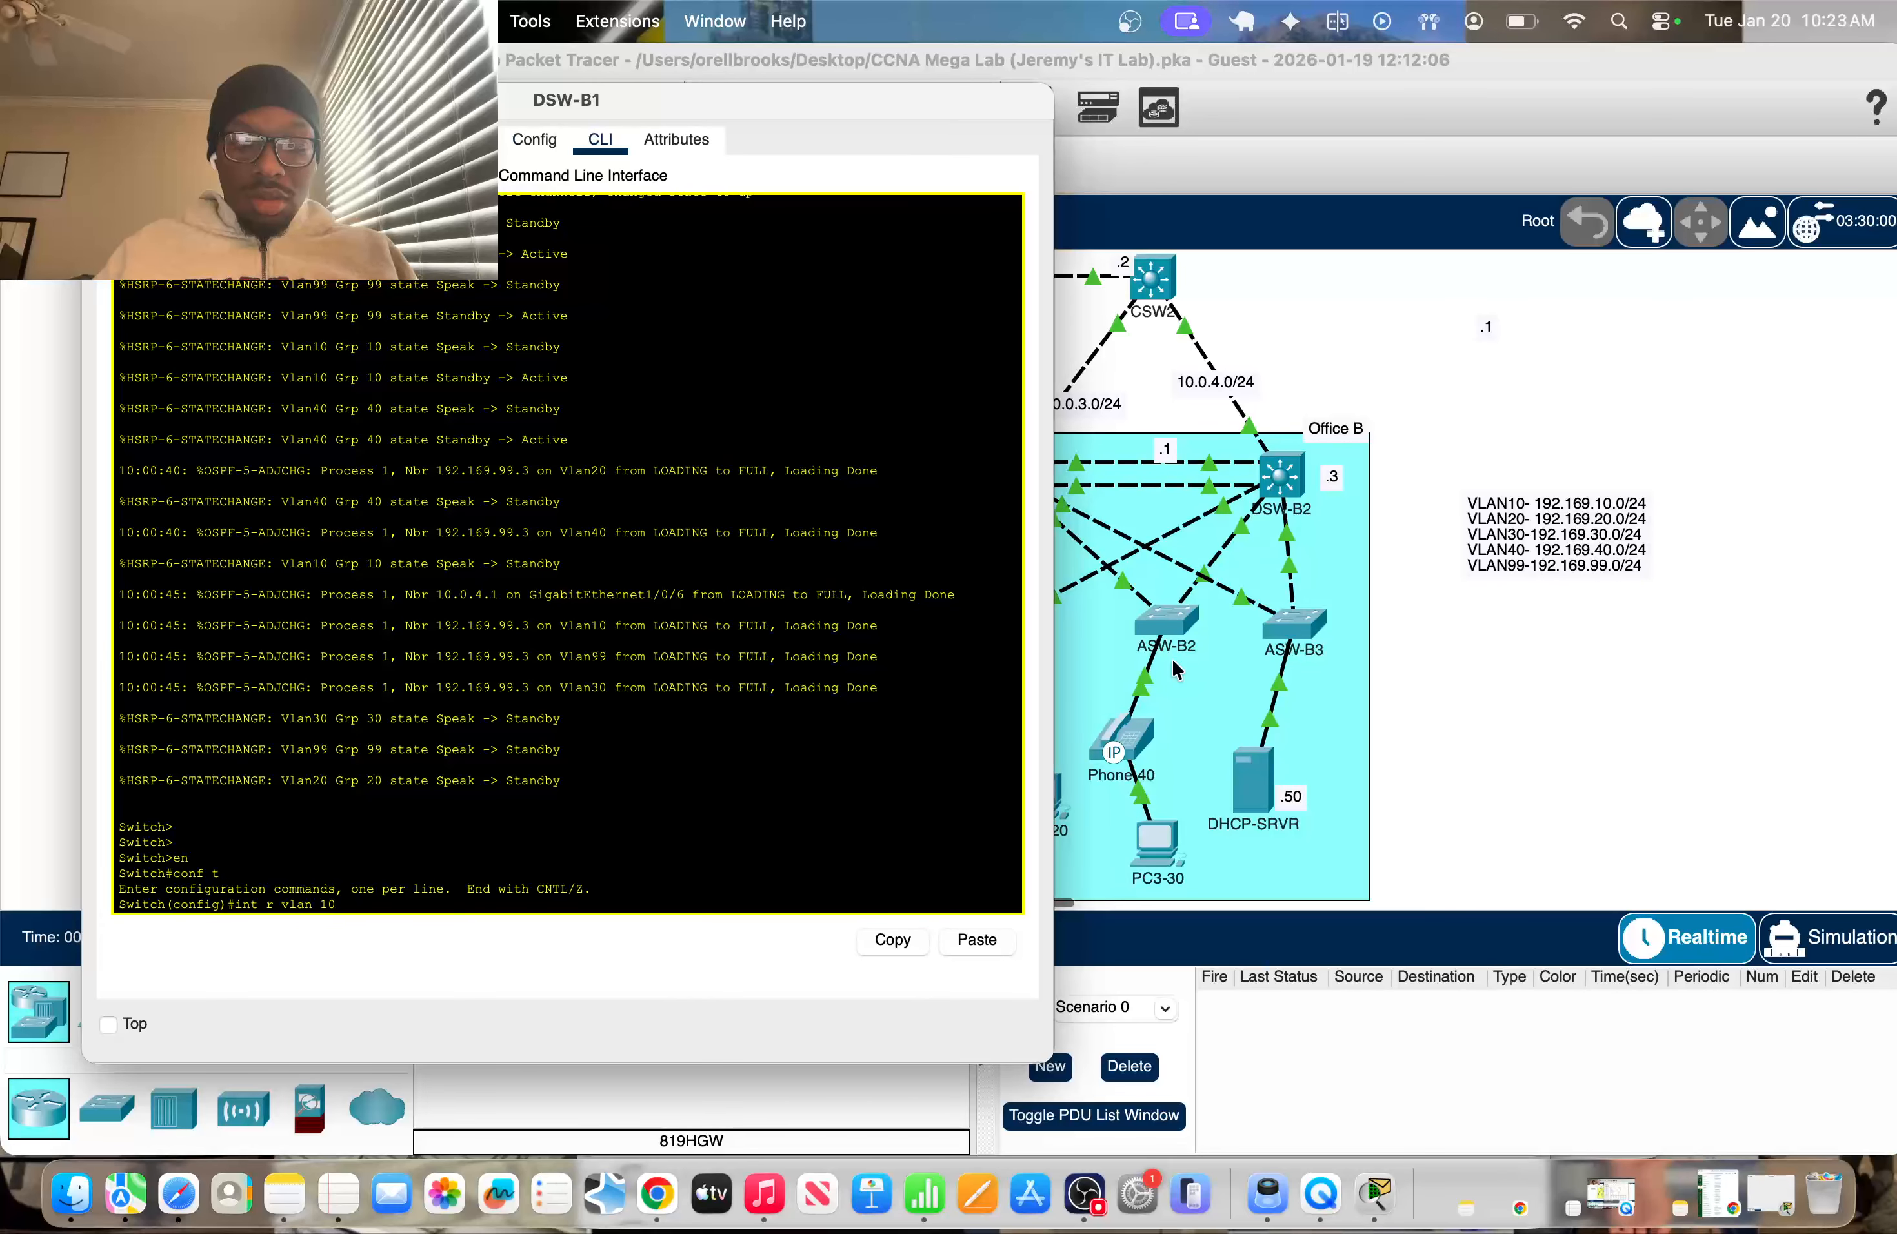
text( ?)
Enter the VLAN 10 interface and set its IP helper address to 192.169.99.50
key(BackSpace)
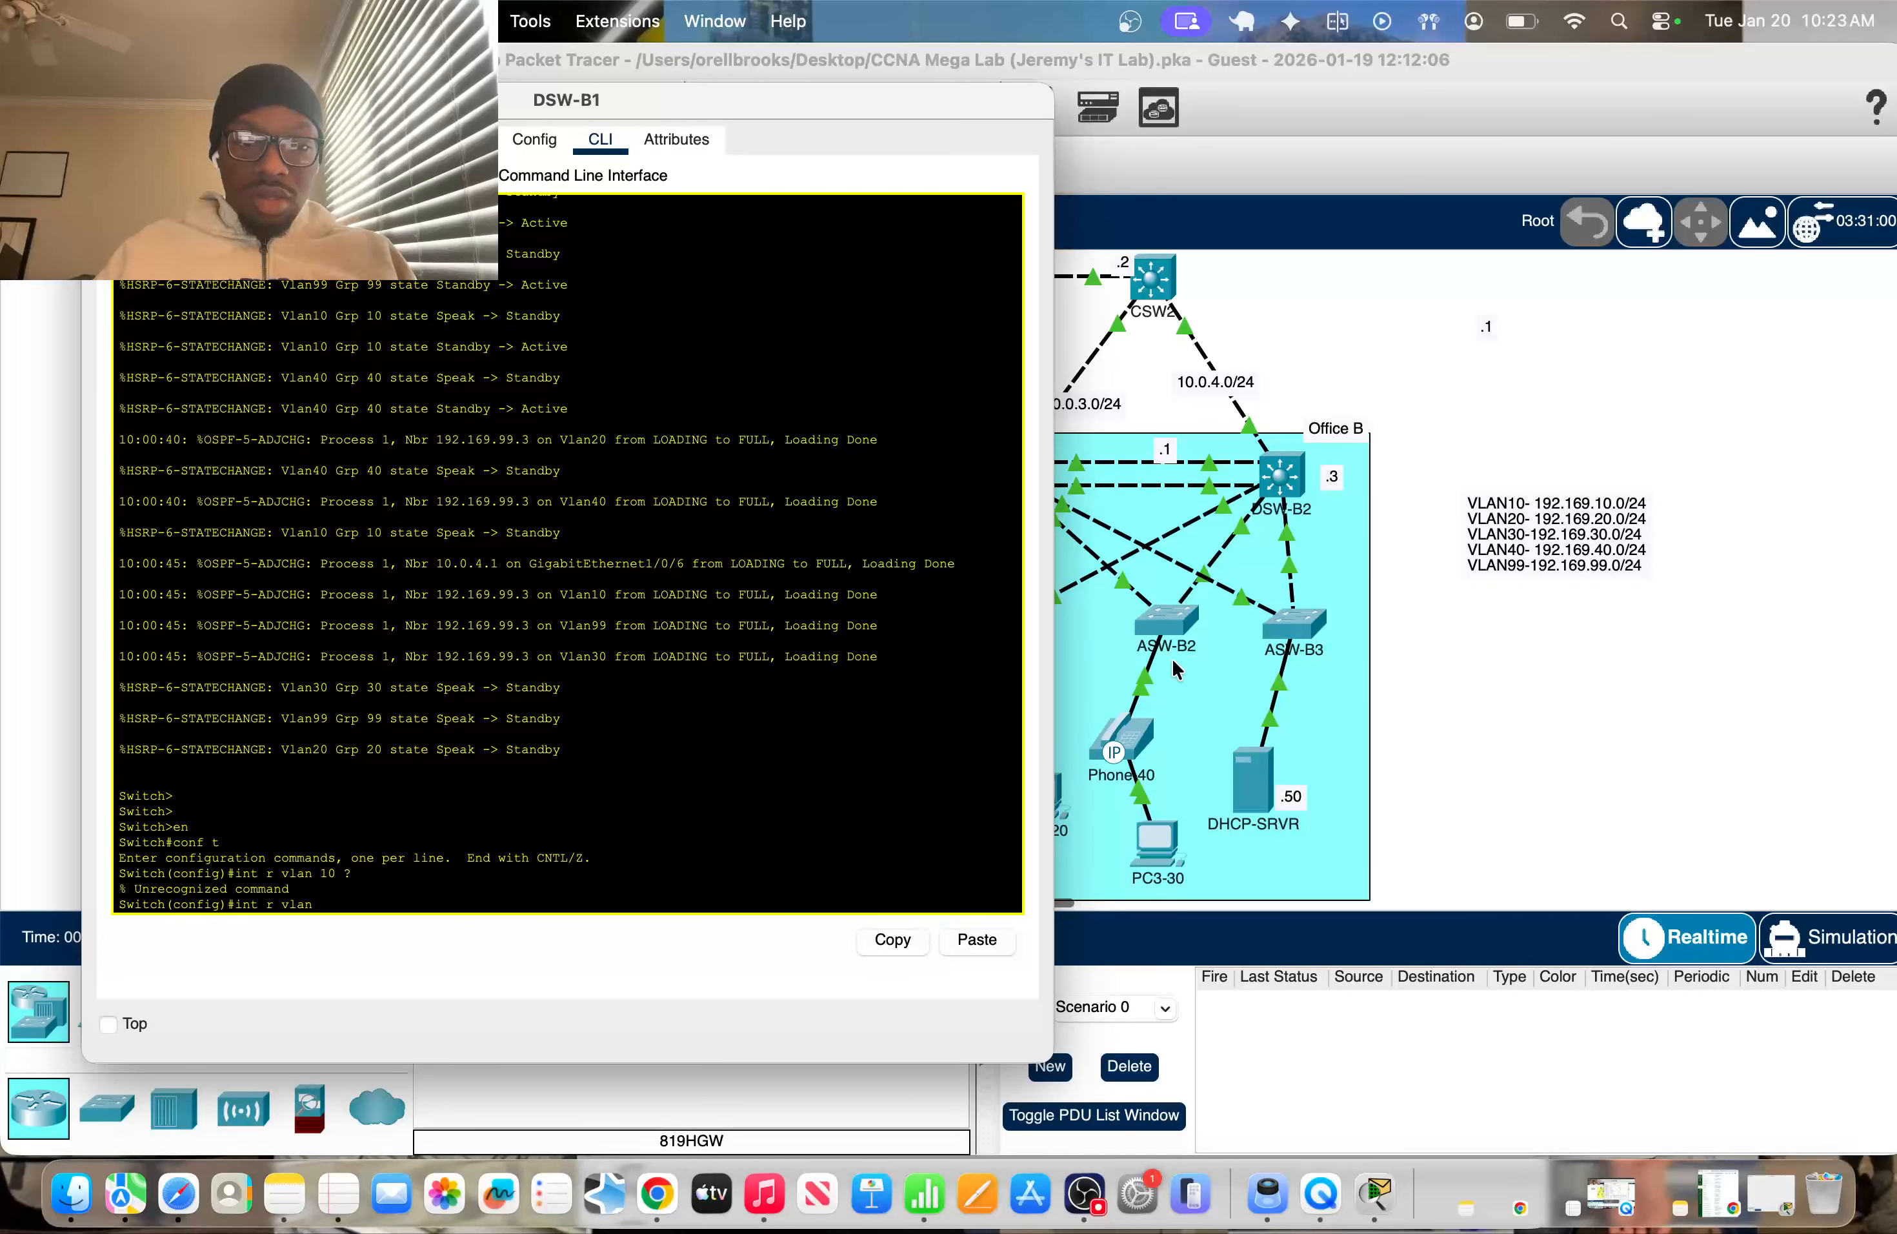
key(BackSpace)
key(BackSpace)
key(BackSpace)
key(BackSpace)
text(vlan 10)
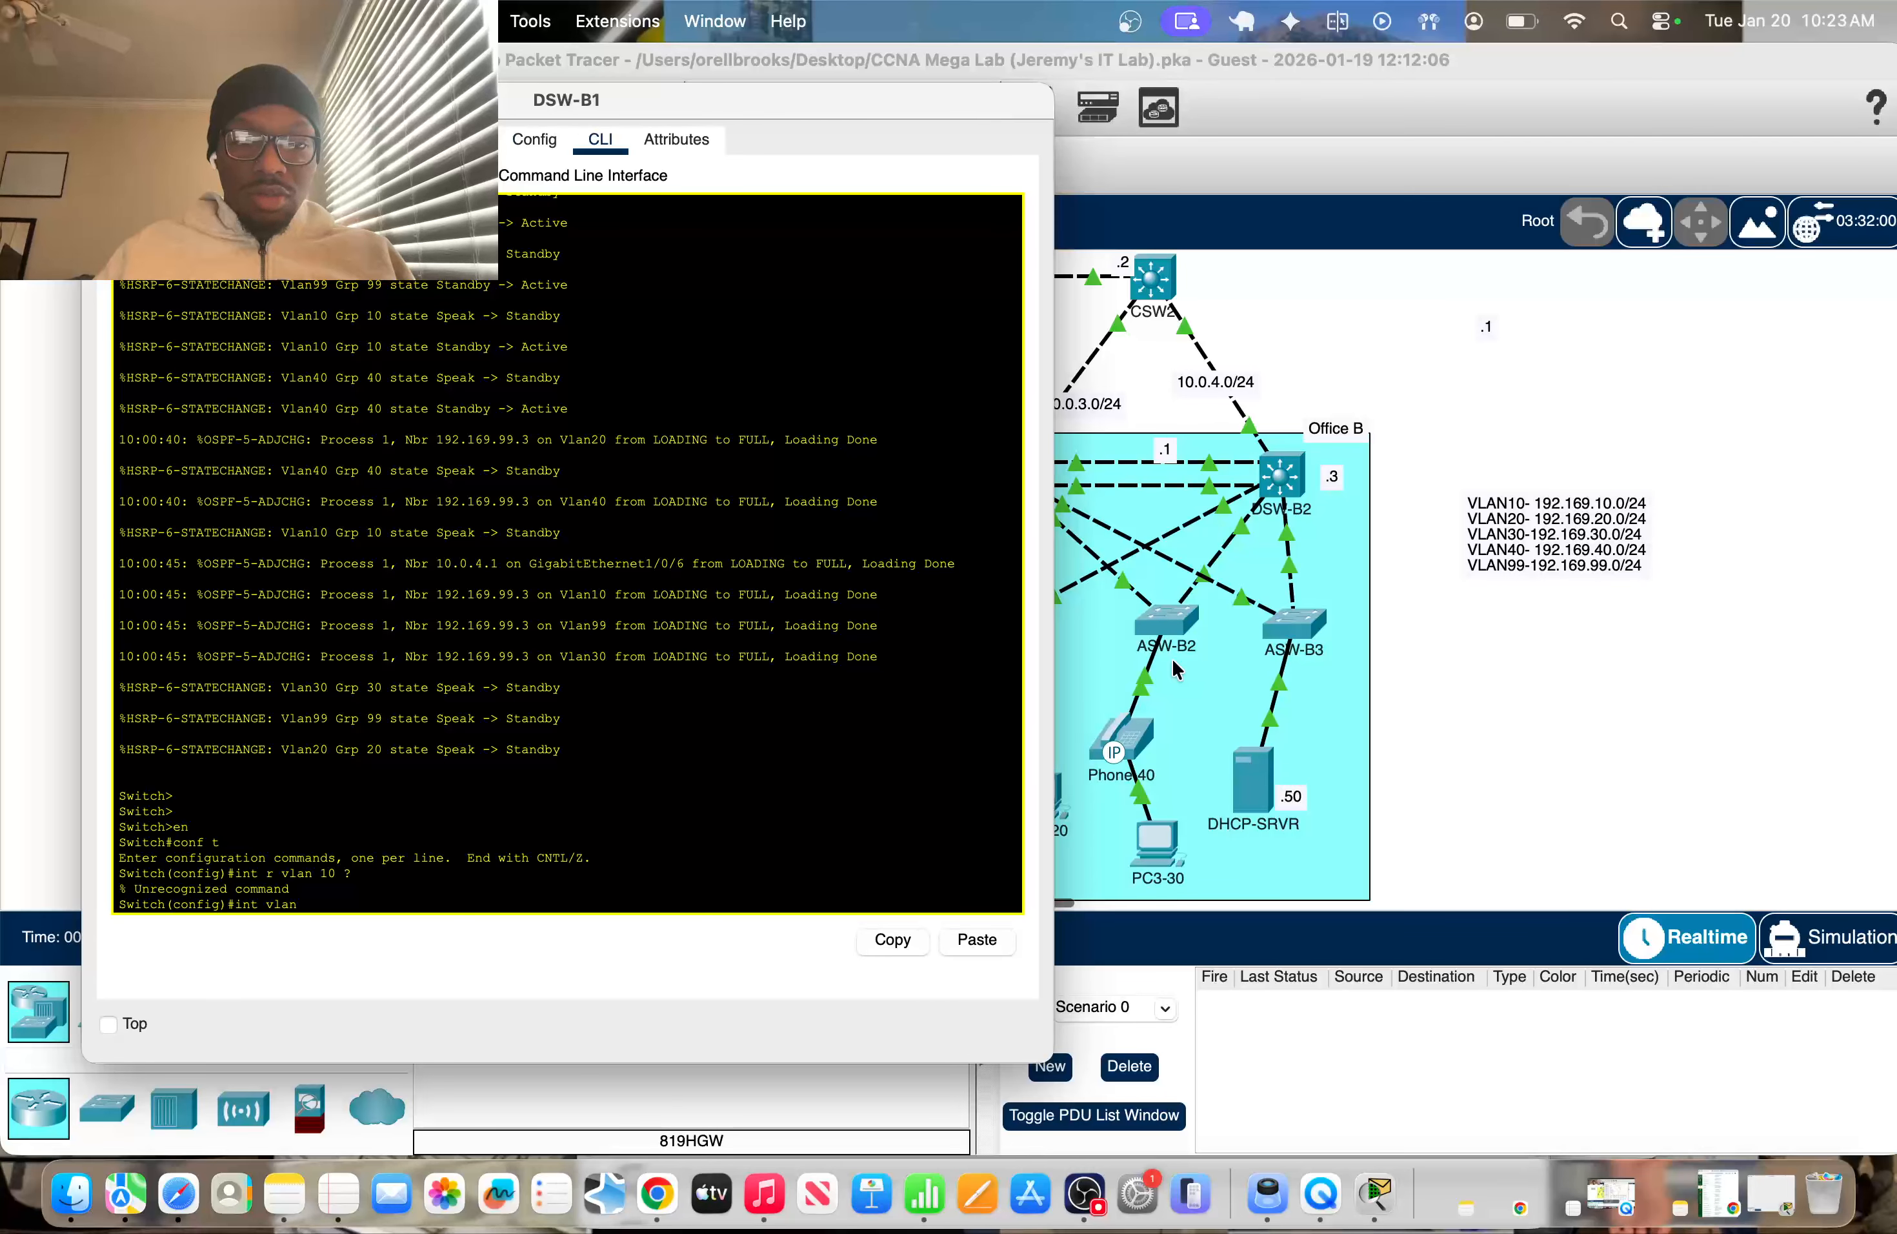
key(Return)
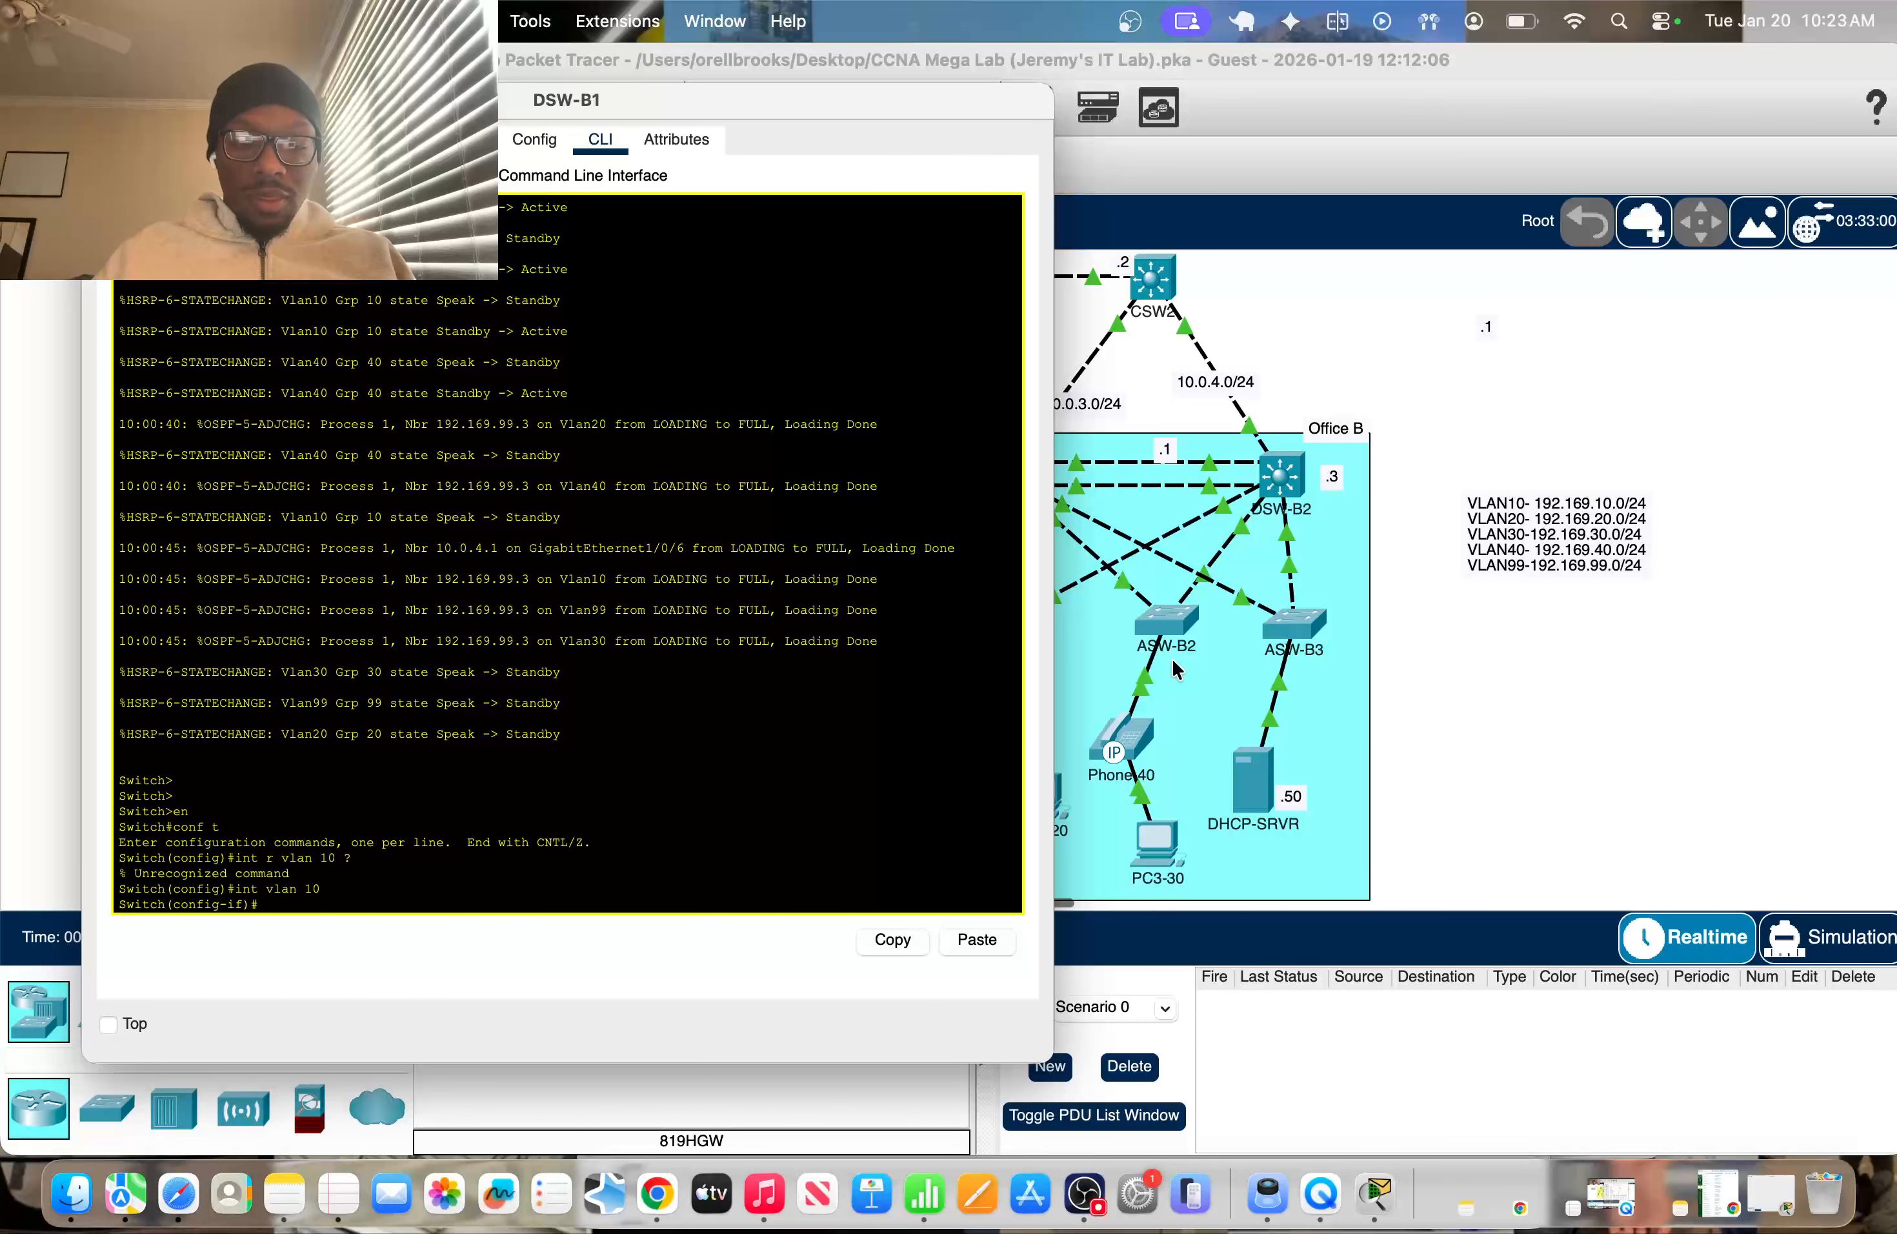
text(ip help)
key(Tab)
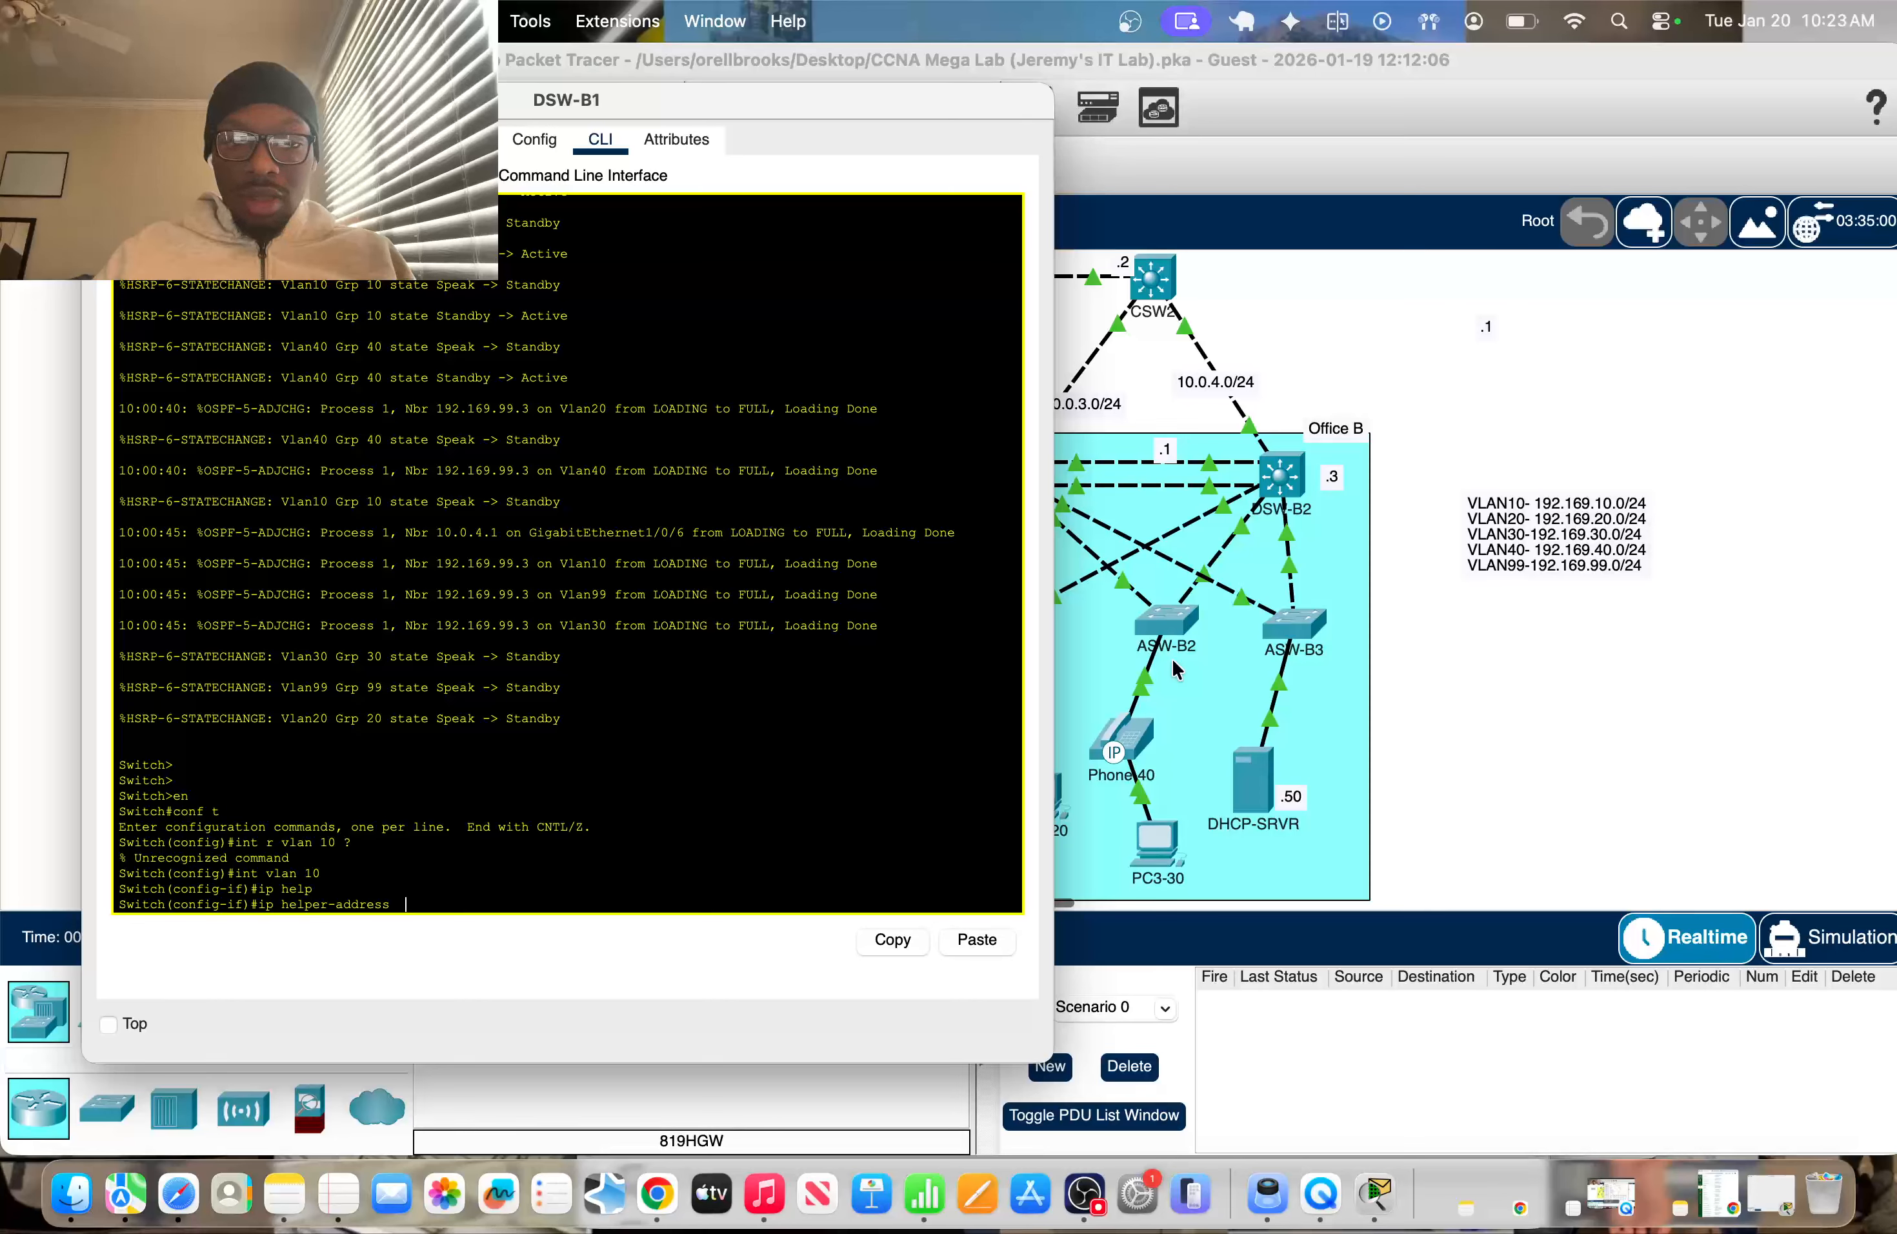
text(192.169.99)
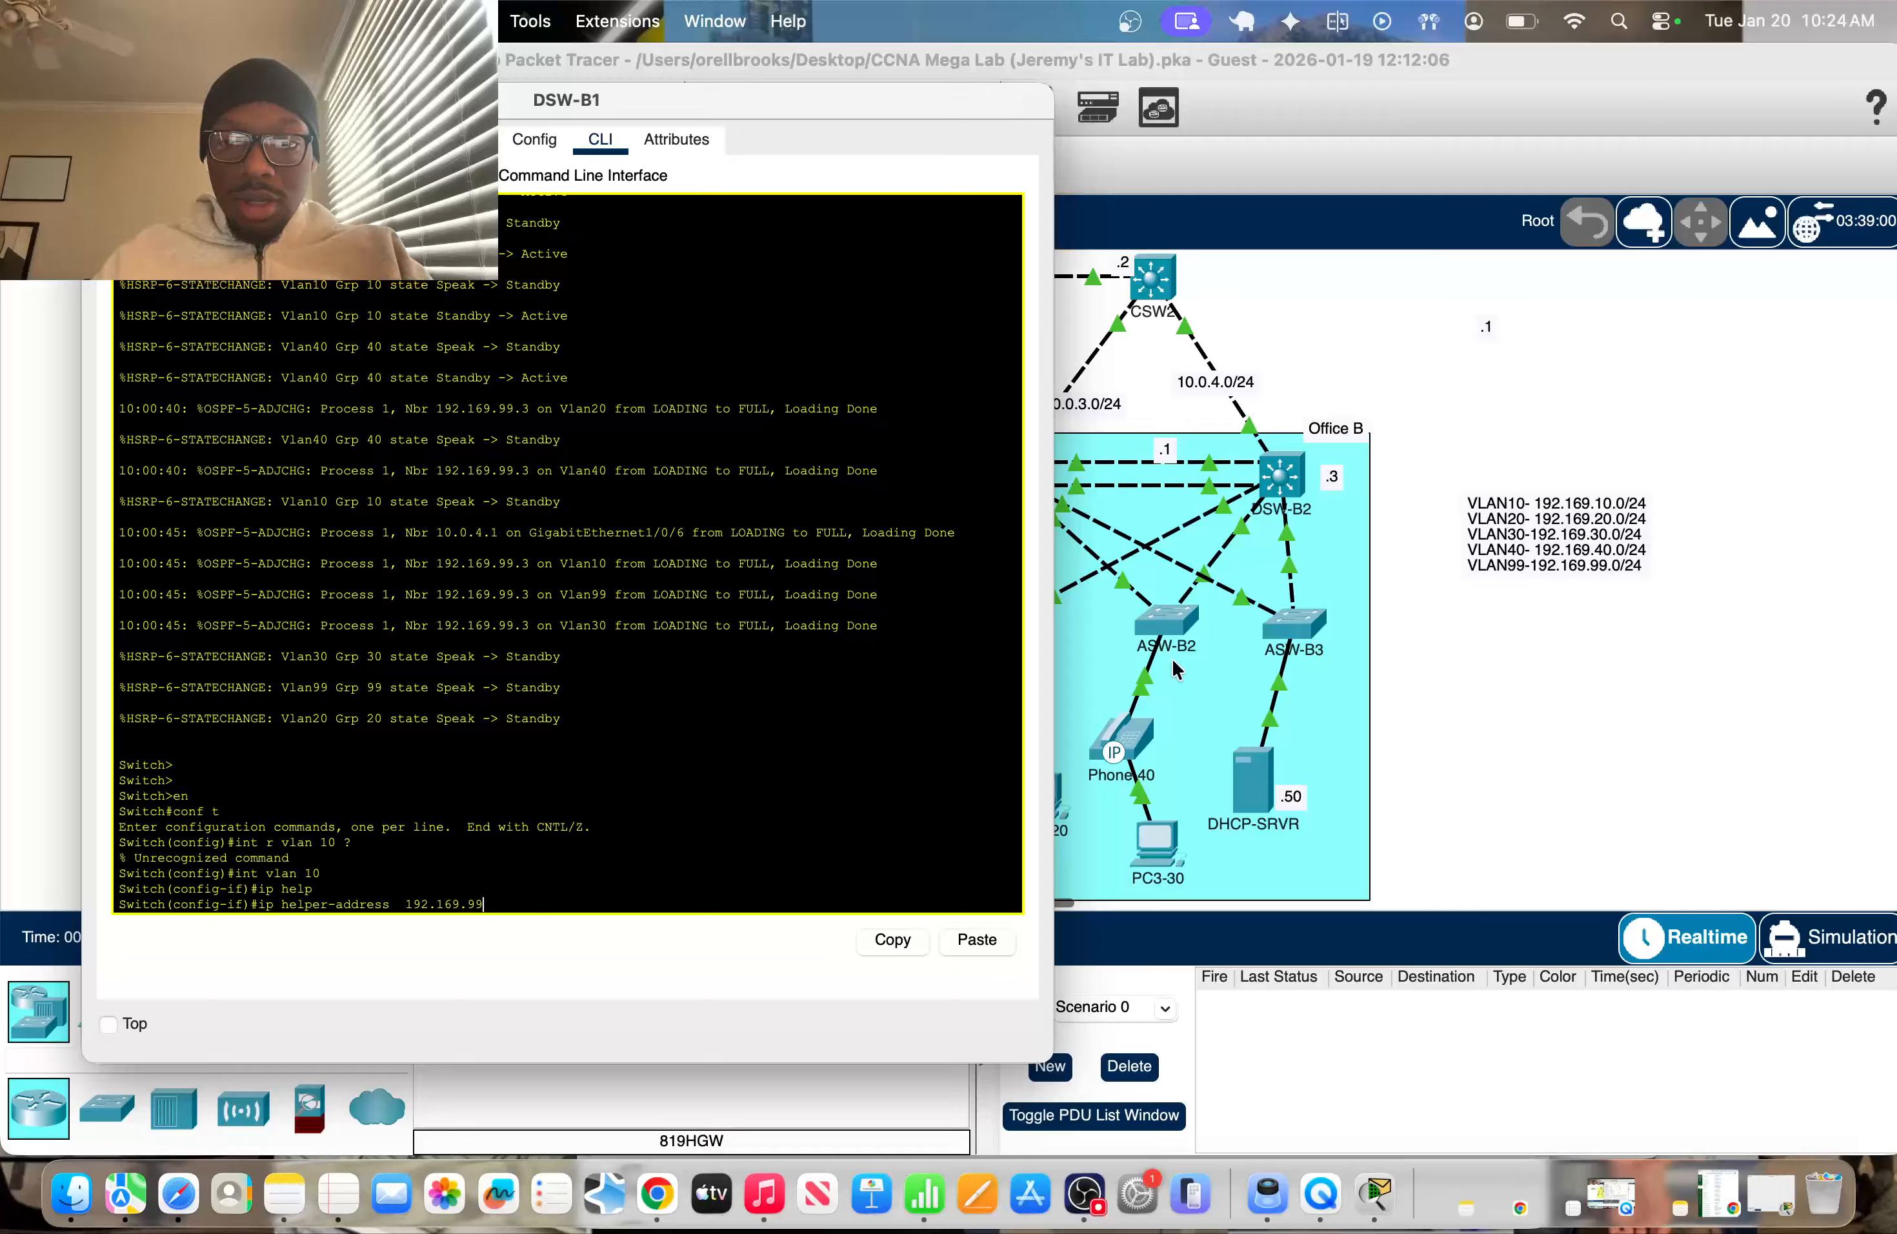
text(.50)
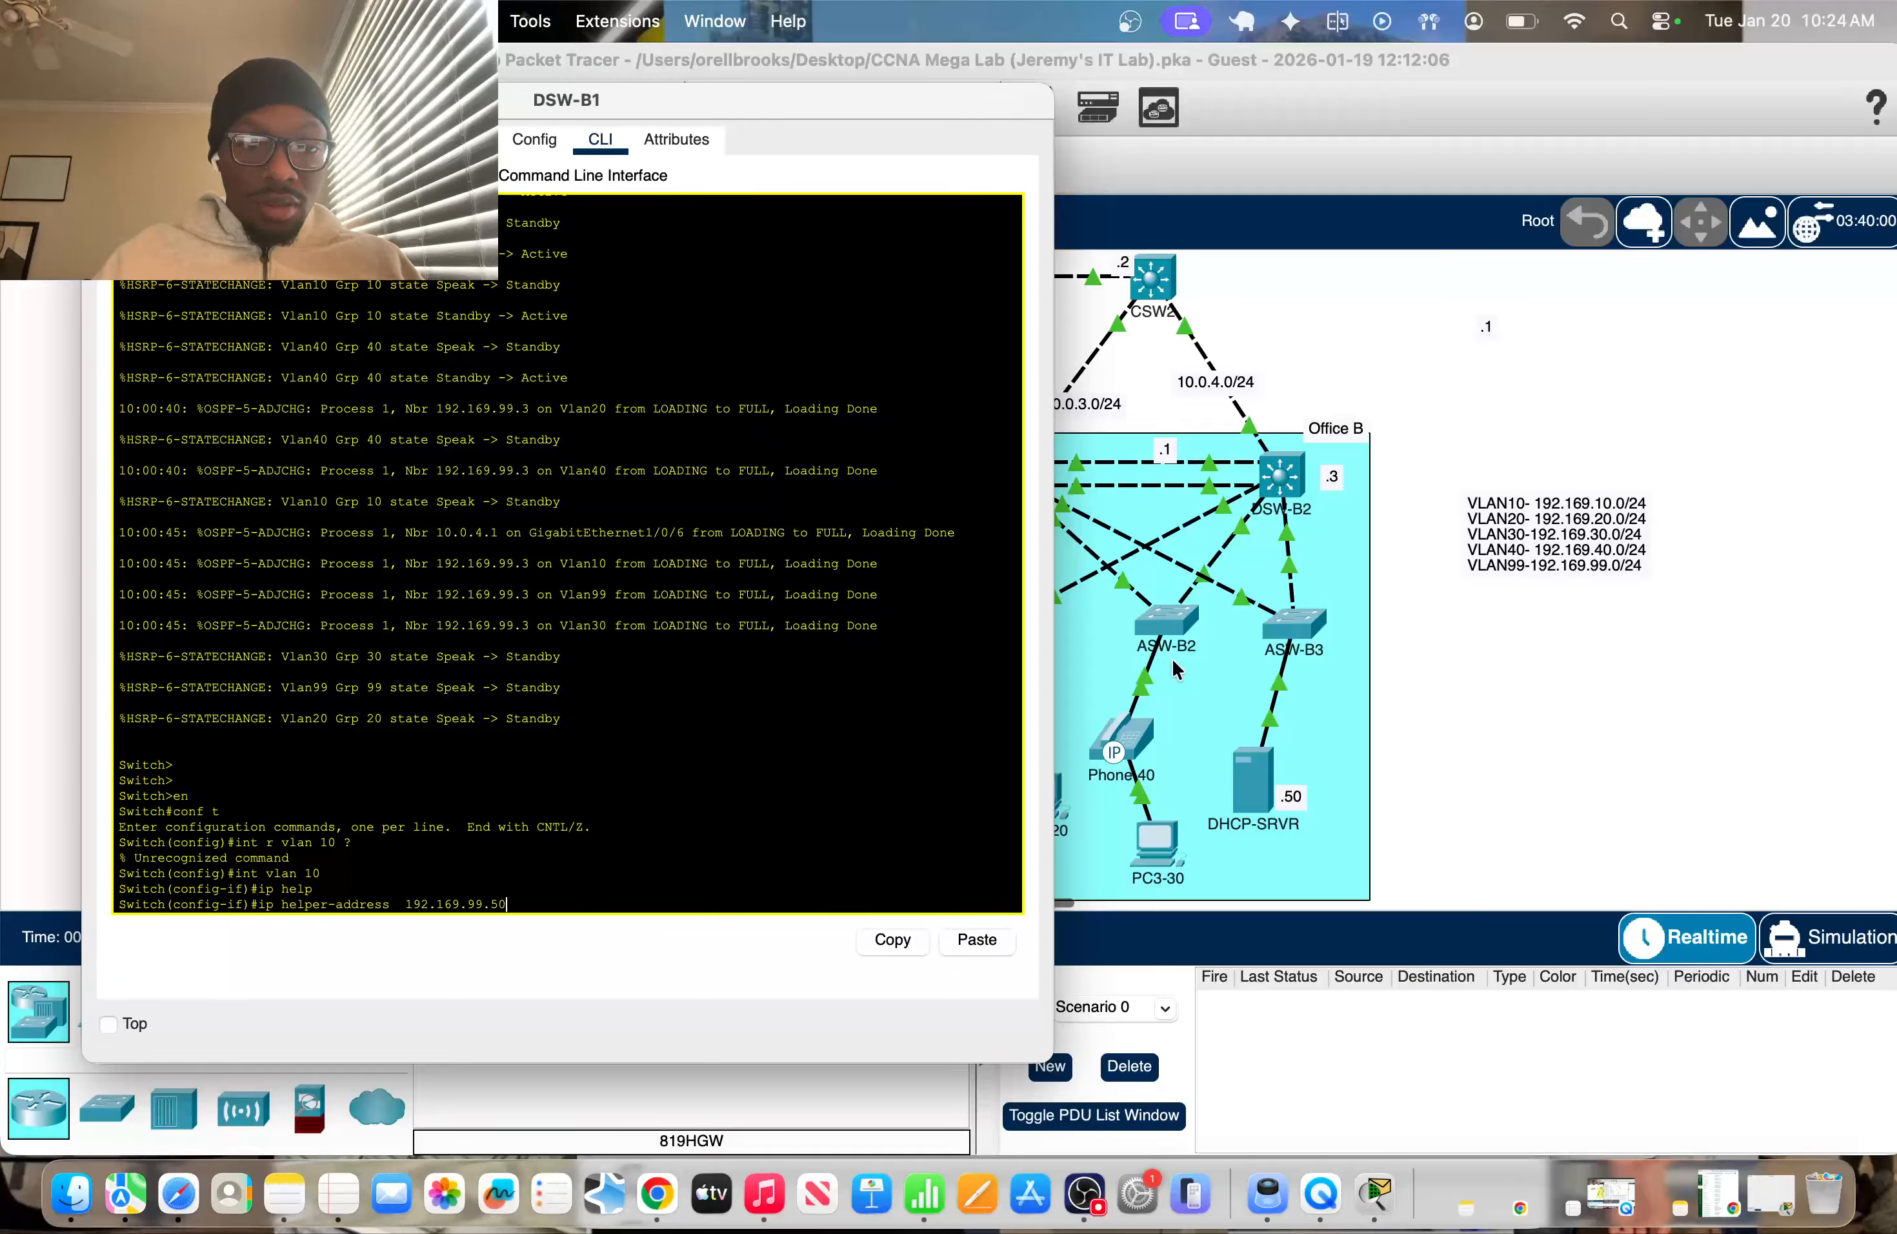
key(Return)
Try to reuse the ip helper-address command by selecting it and pasting at the prompt
mouse_move(513, 887)
mouse_down()
mouse_move(264, 886)
mouse_move(516, 889)
mouse_up()
click(293, 888)
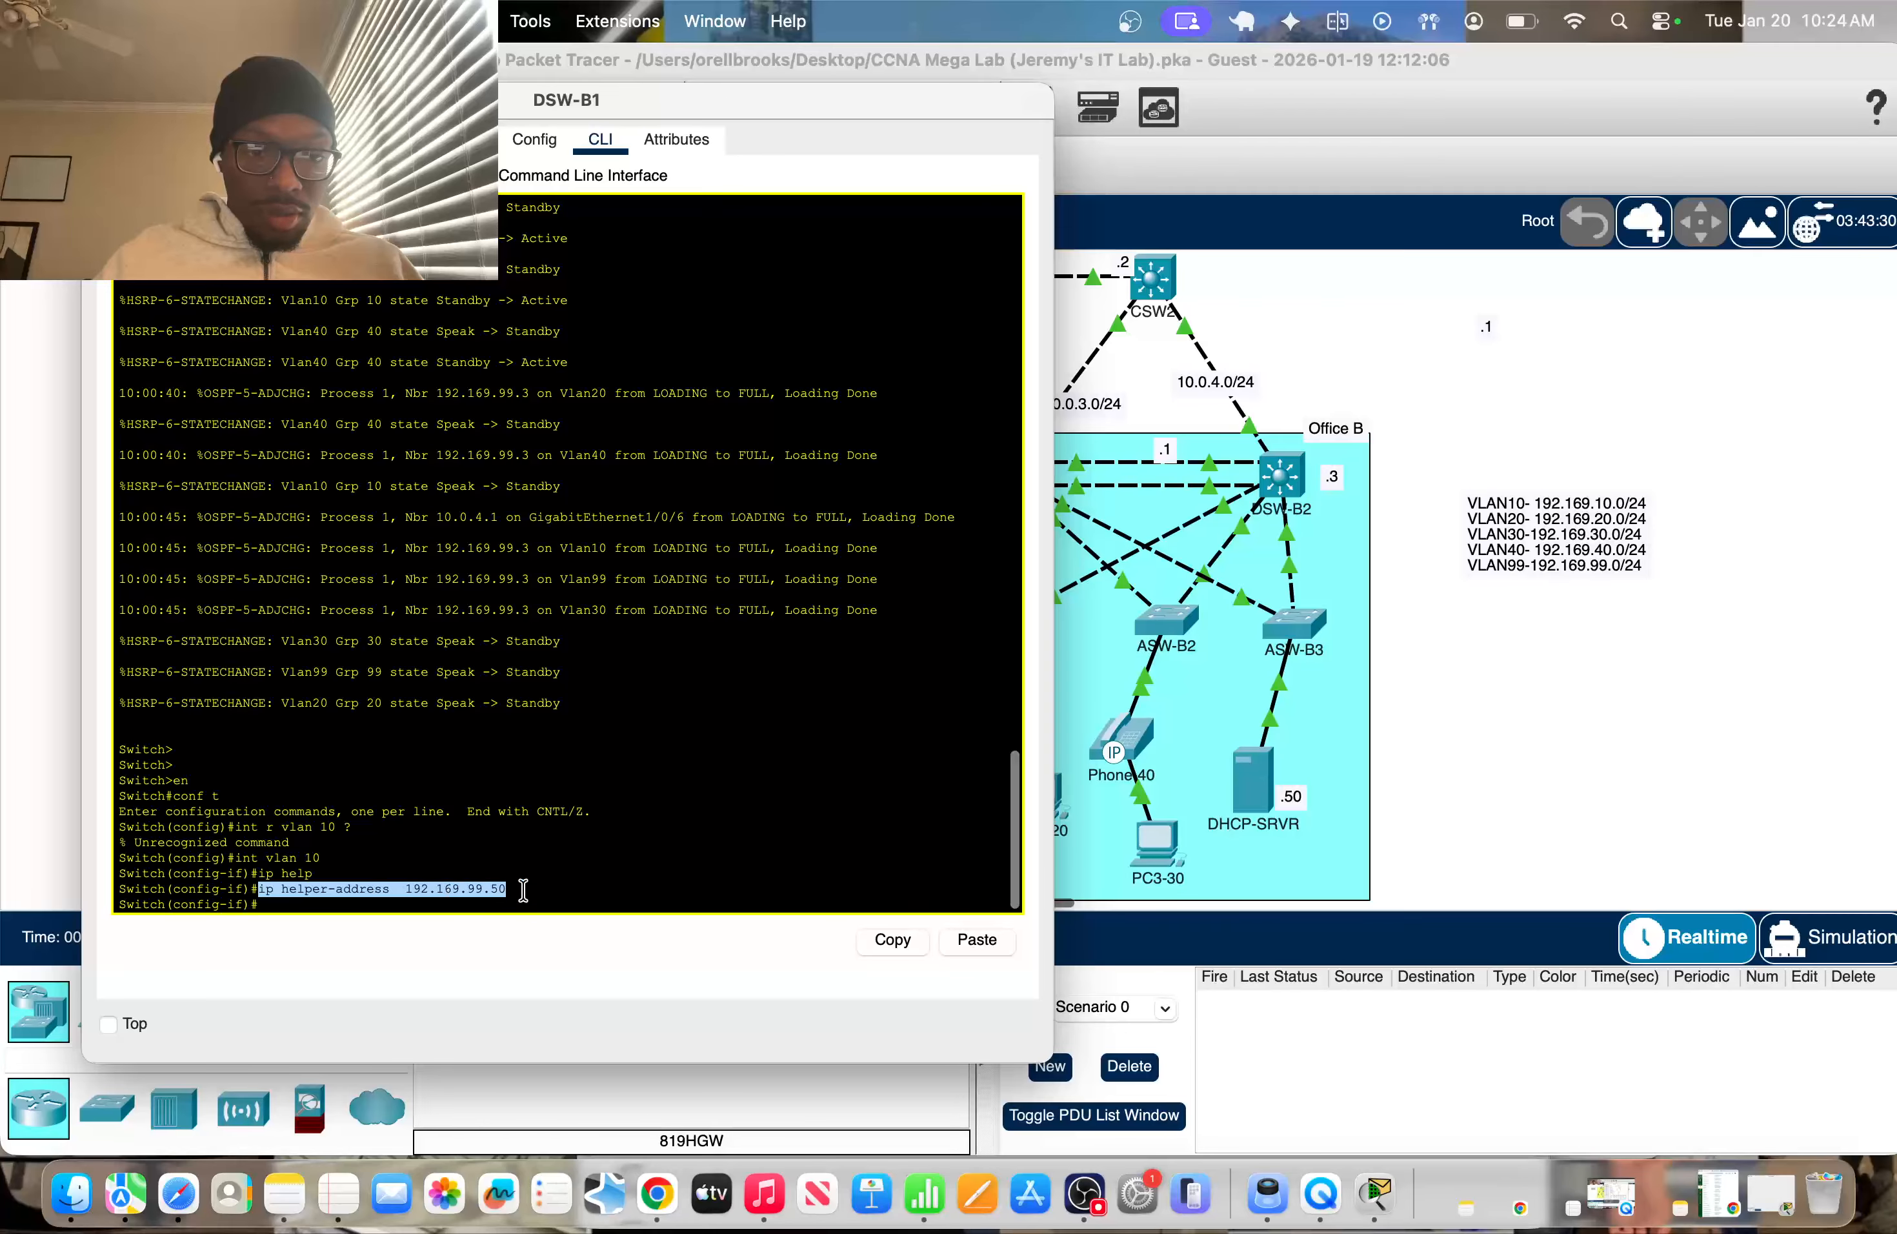
right_click(481, 883)
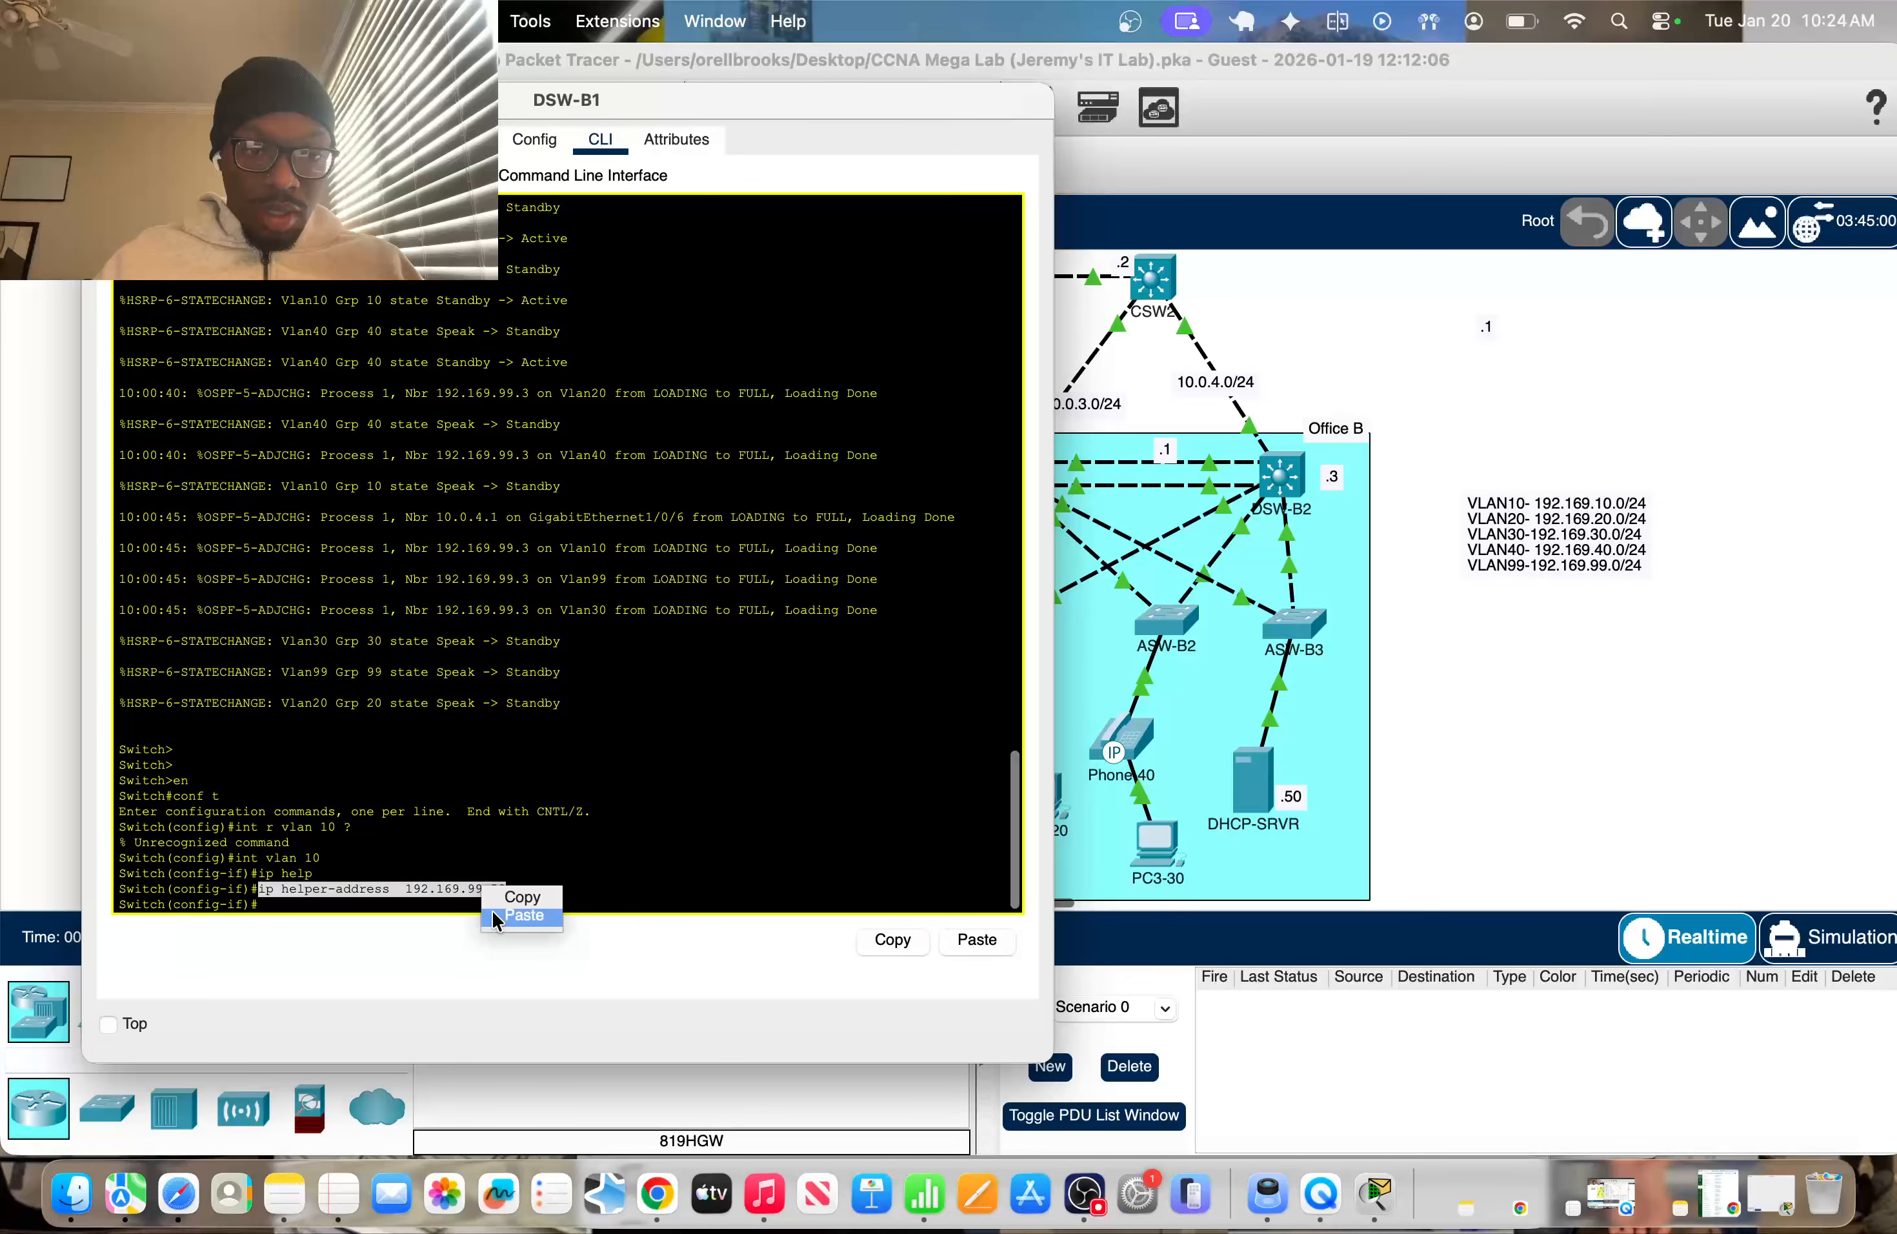
click(492, 909)
key(super+v)
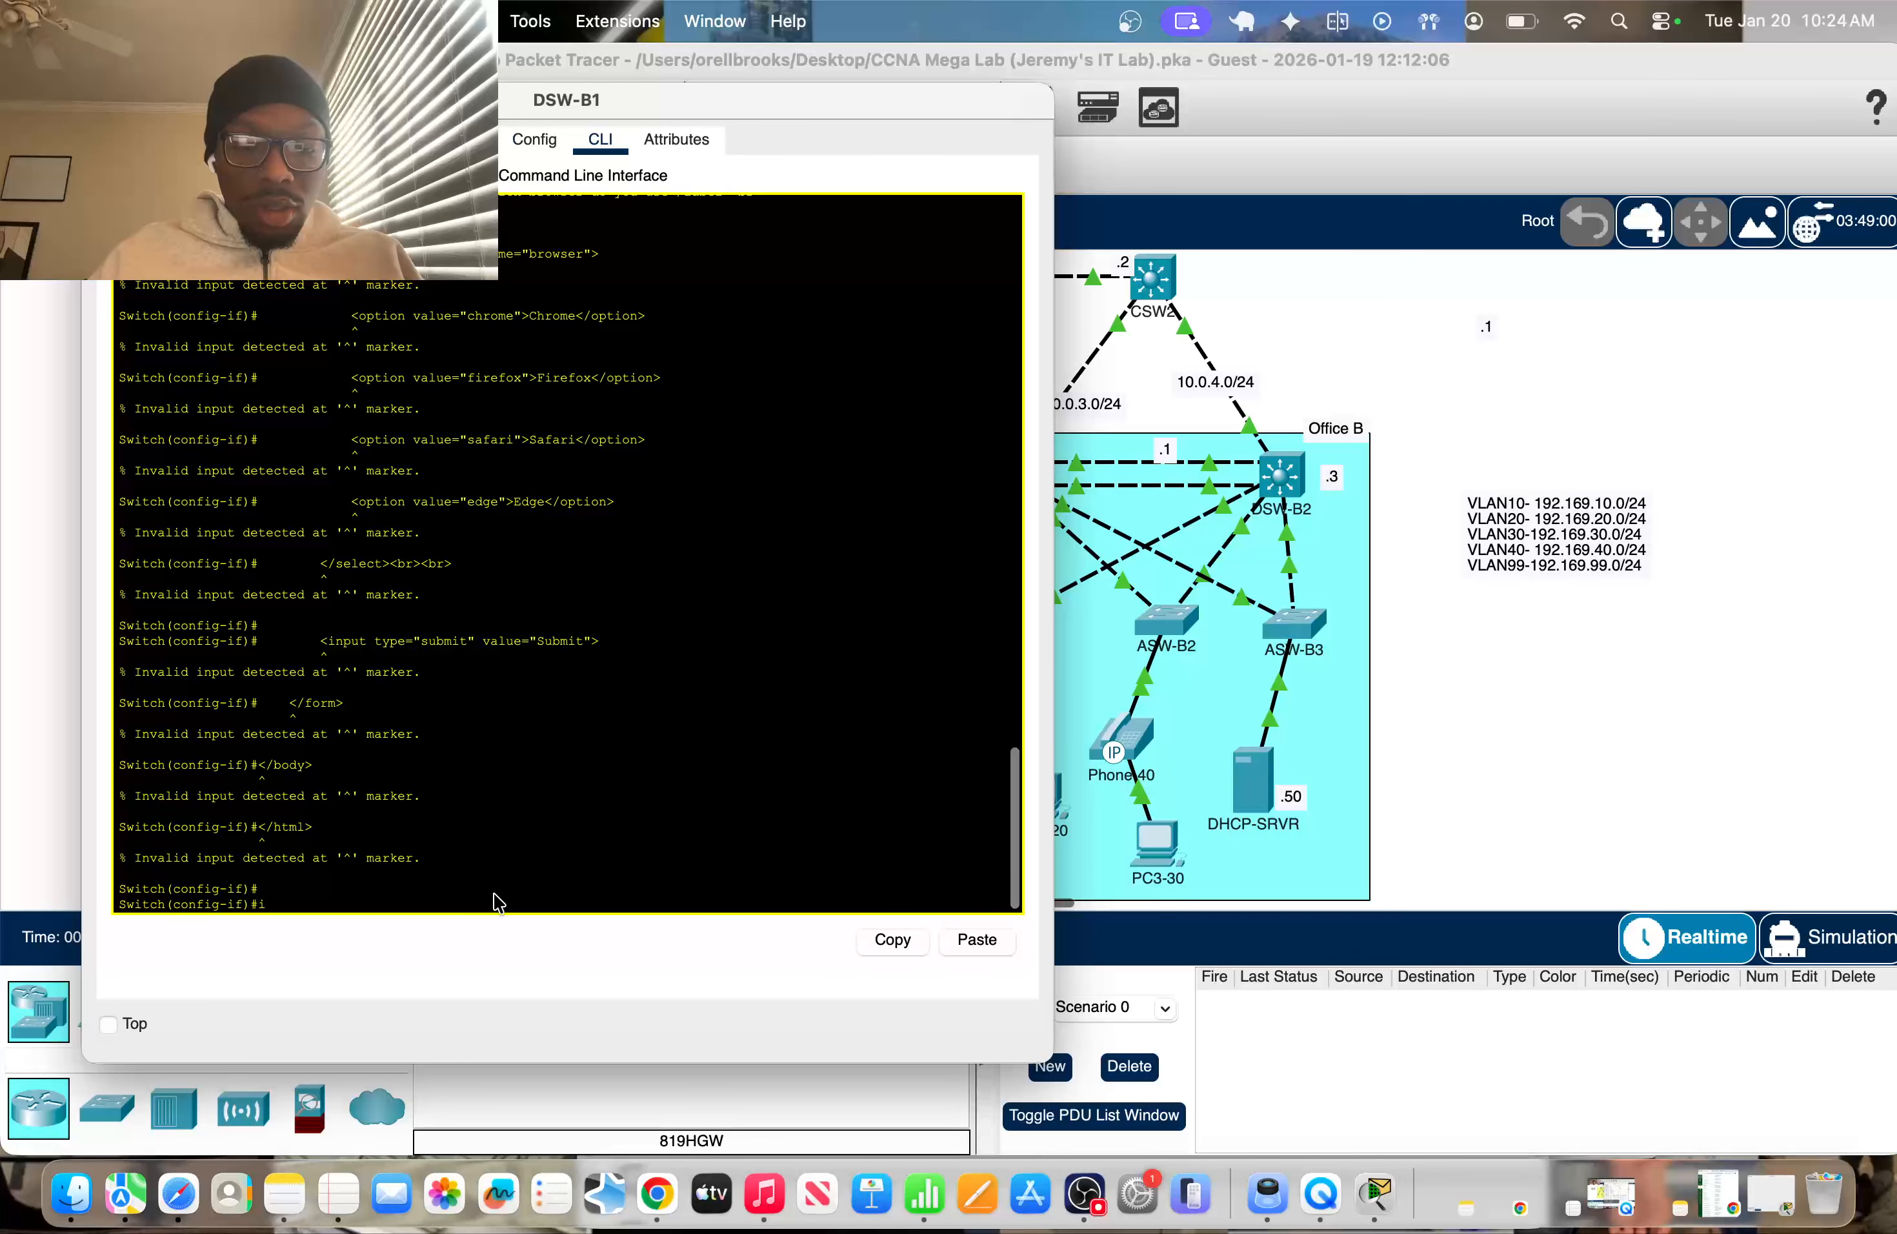
Enter the VLAN 20 interface and try to paste the helper-address command there
text(int vlan 20)
key(Return)
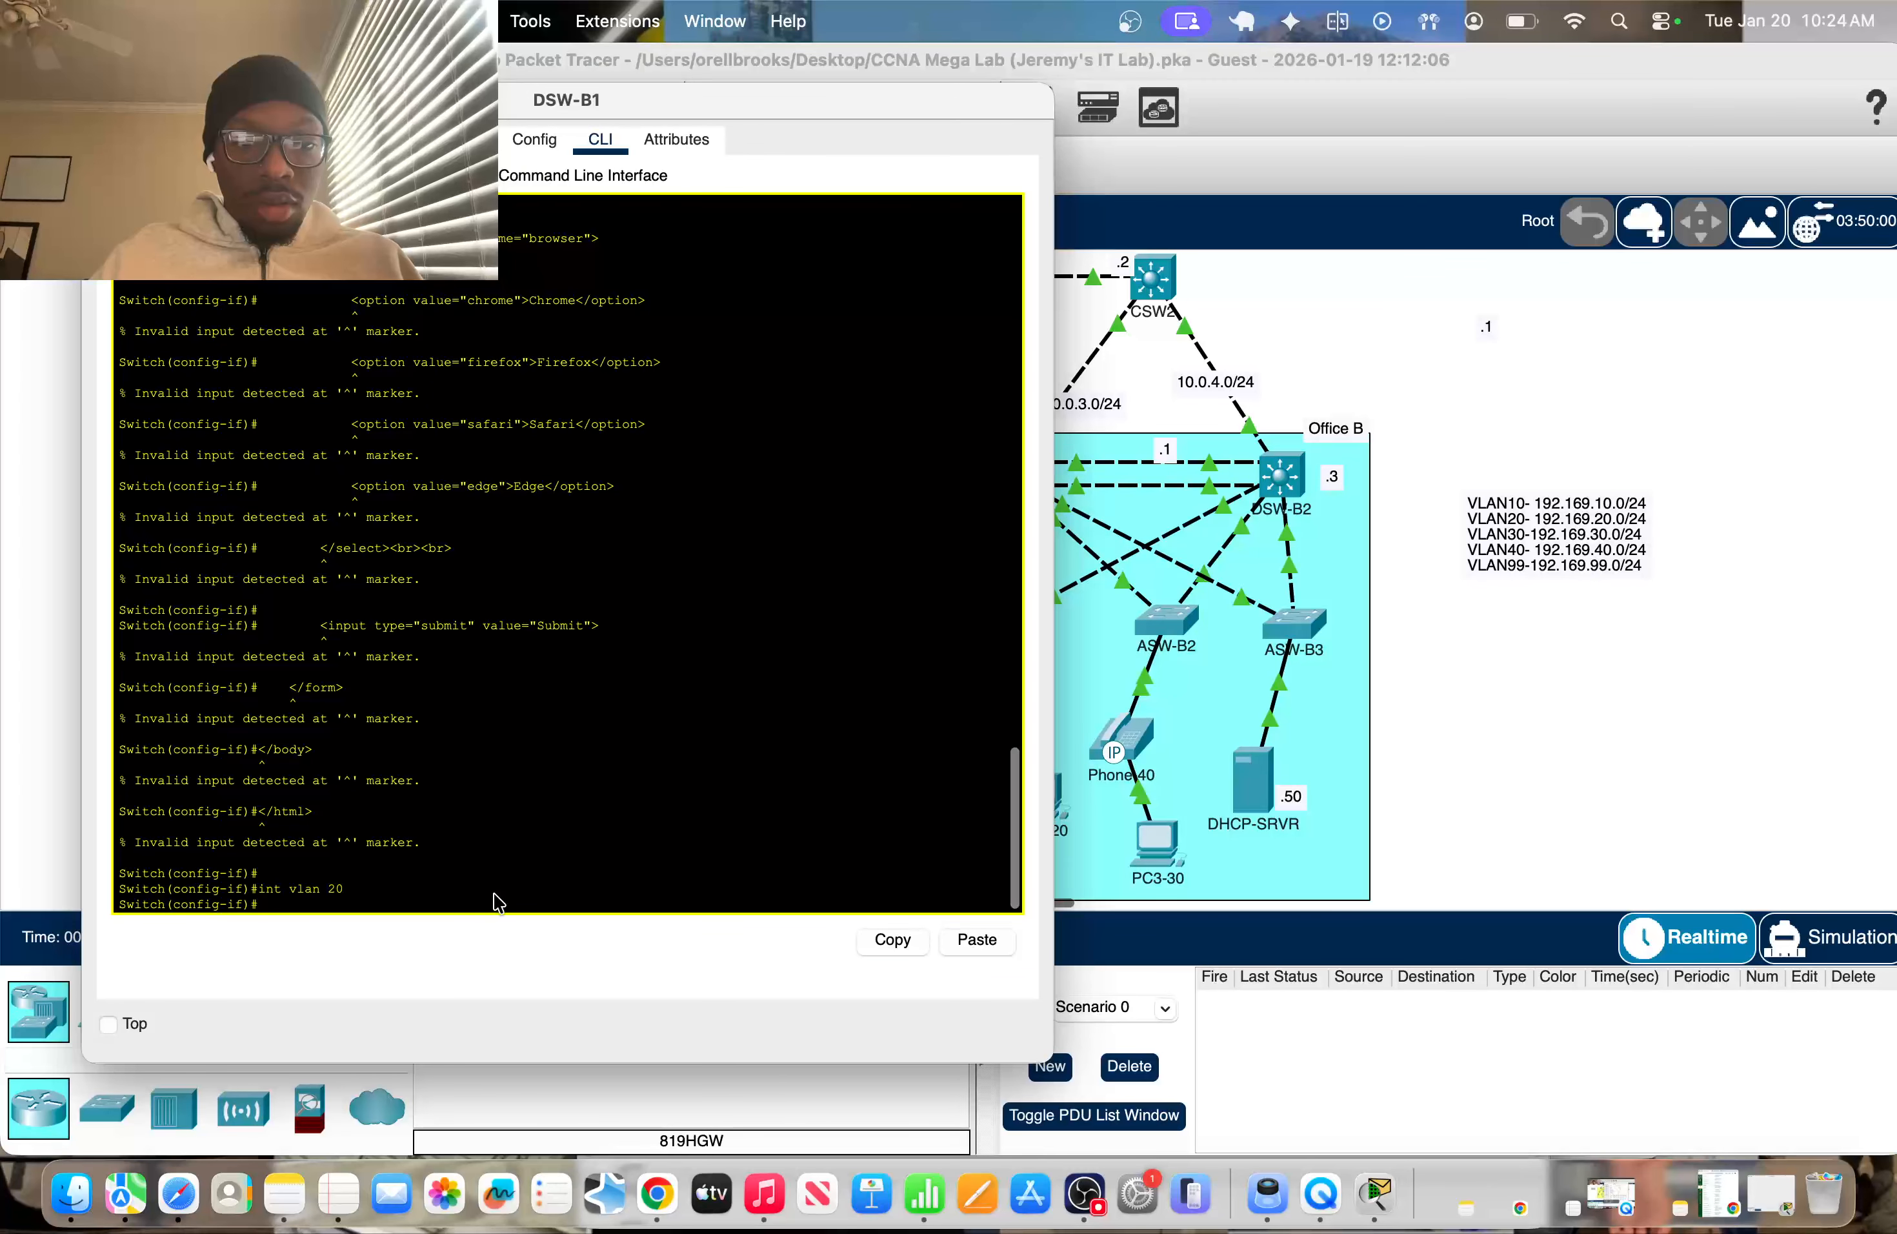
click(945, 941)
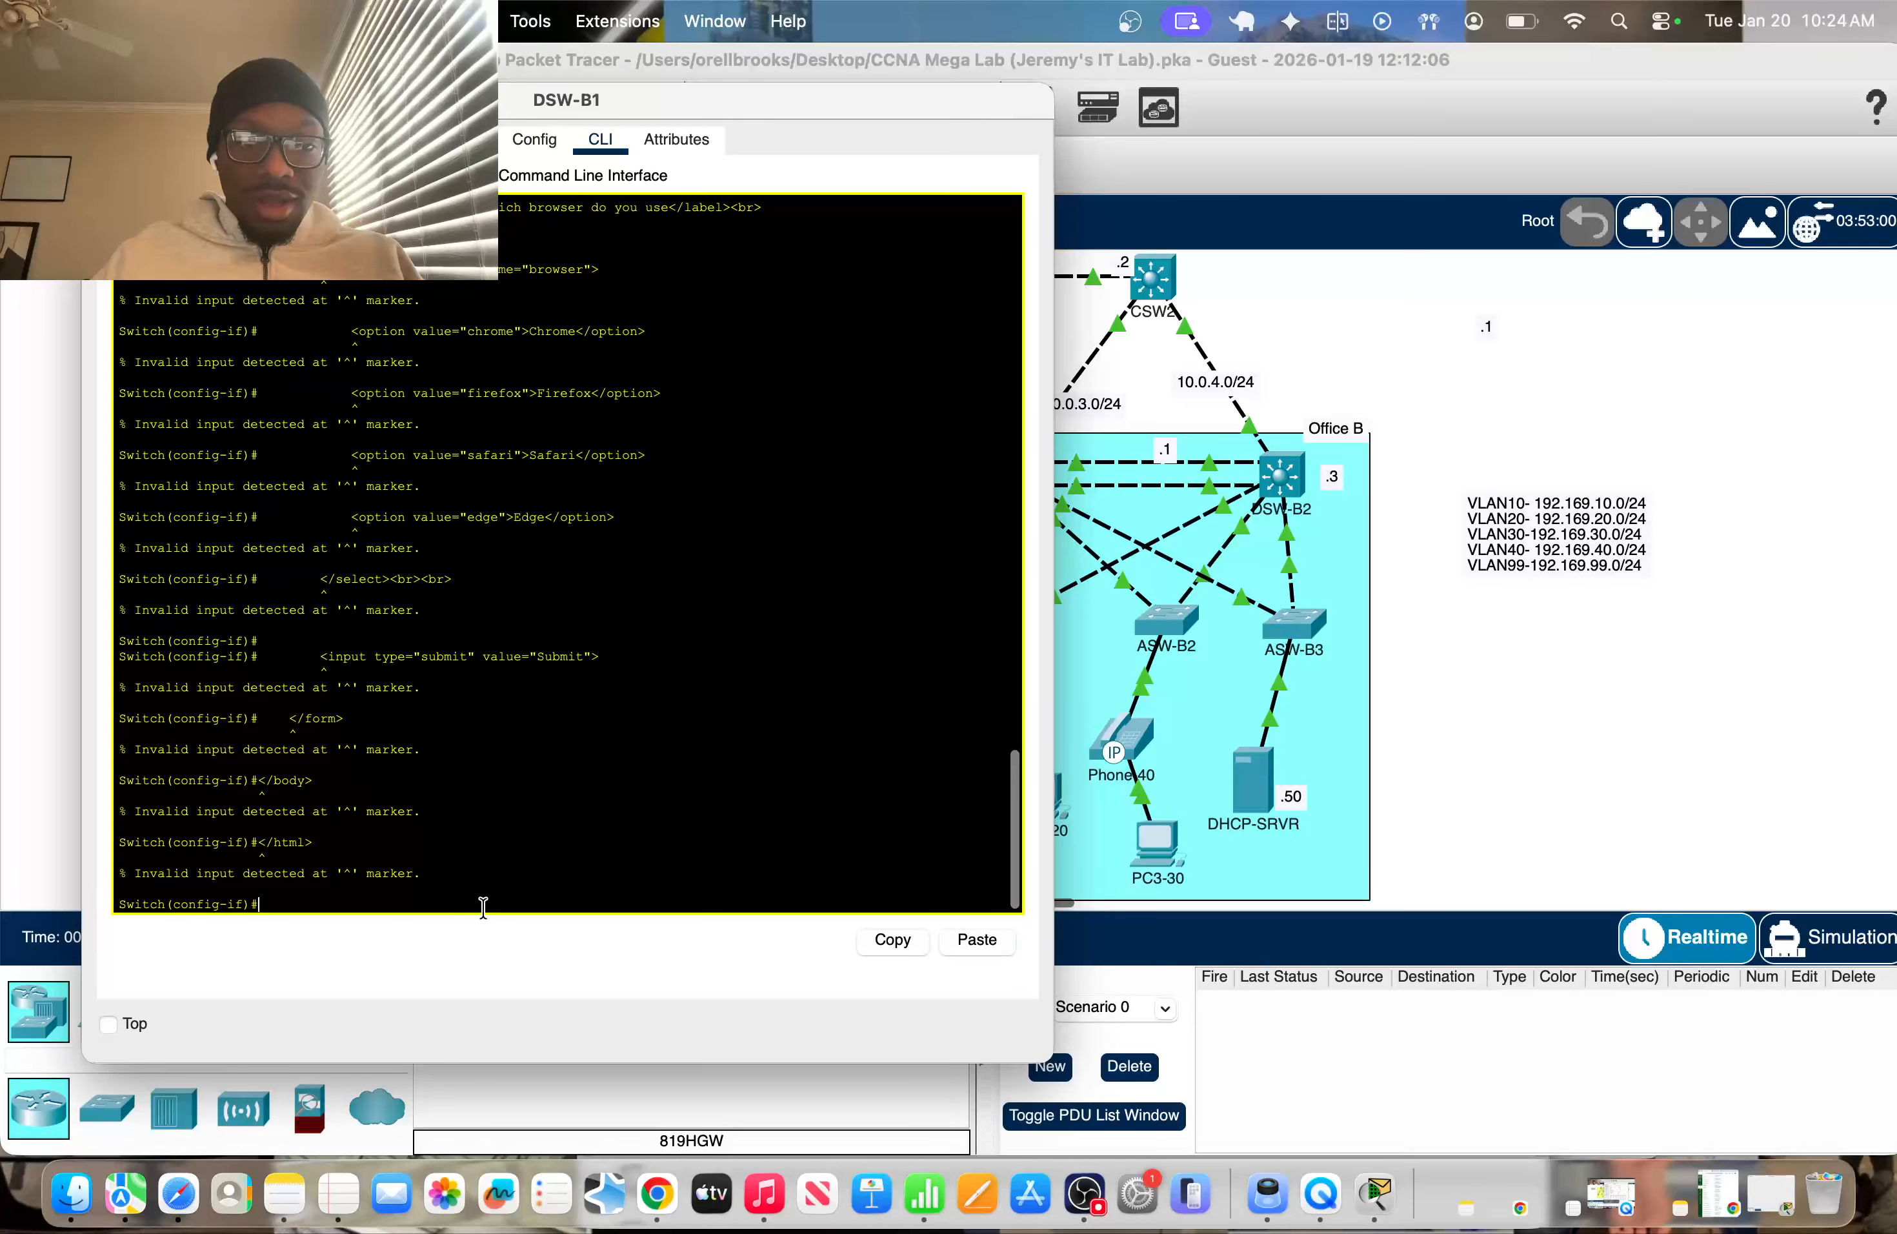
key(BackSpace)
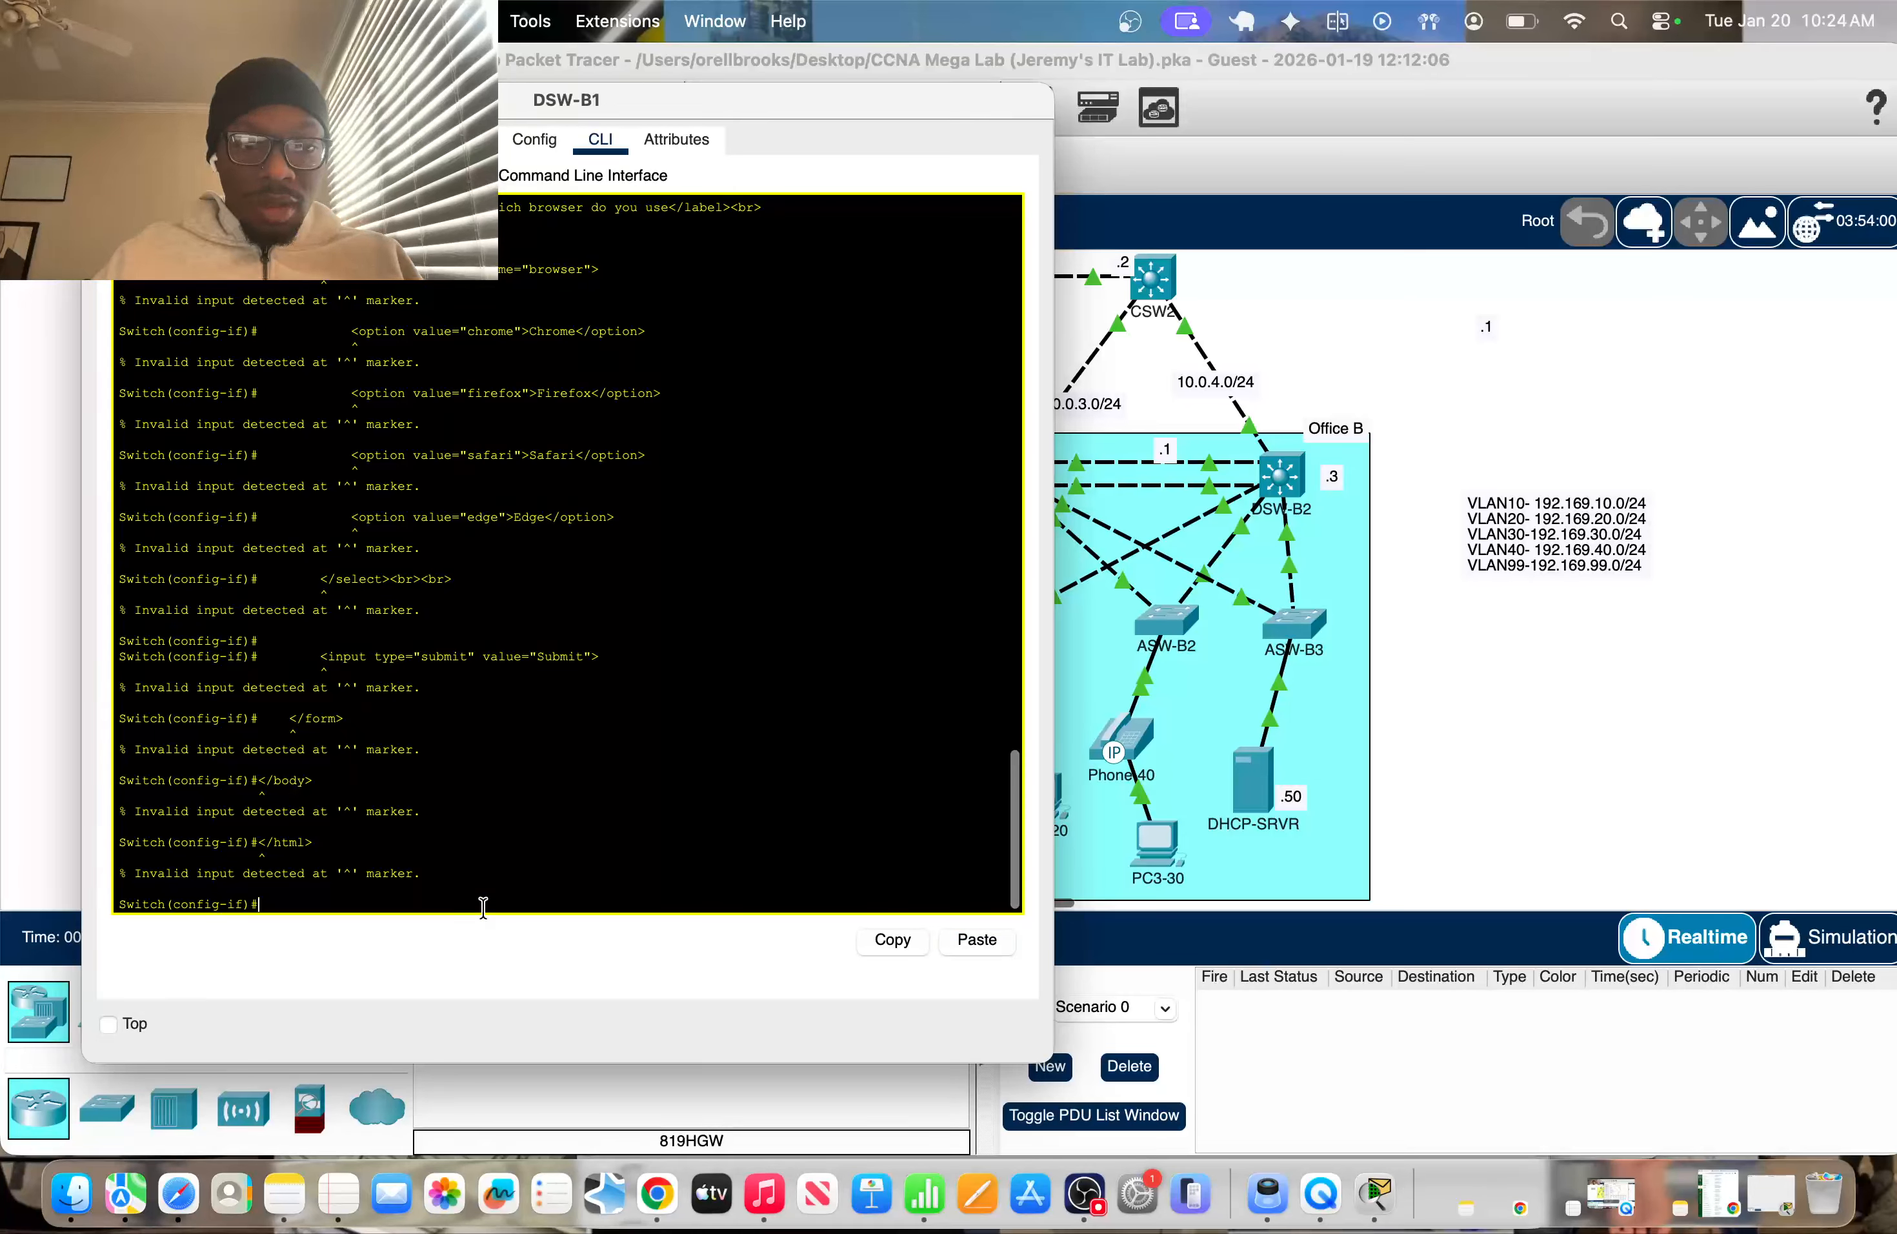
Set the VLAN 20 interface's IP helper address to 192.169.99.50 on DSW-B1 and copy the ip helper-address command
text(ip helpe)
key(Tab)
text(192.)
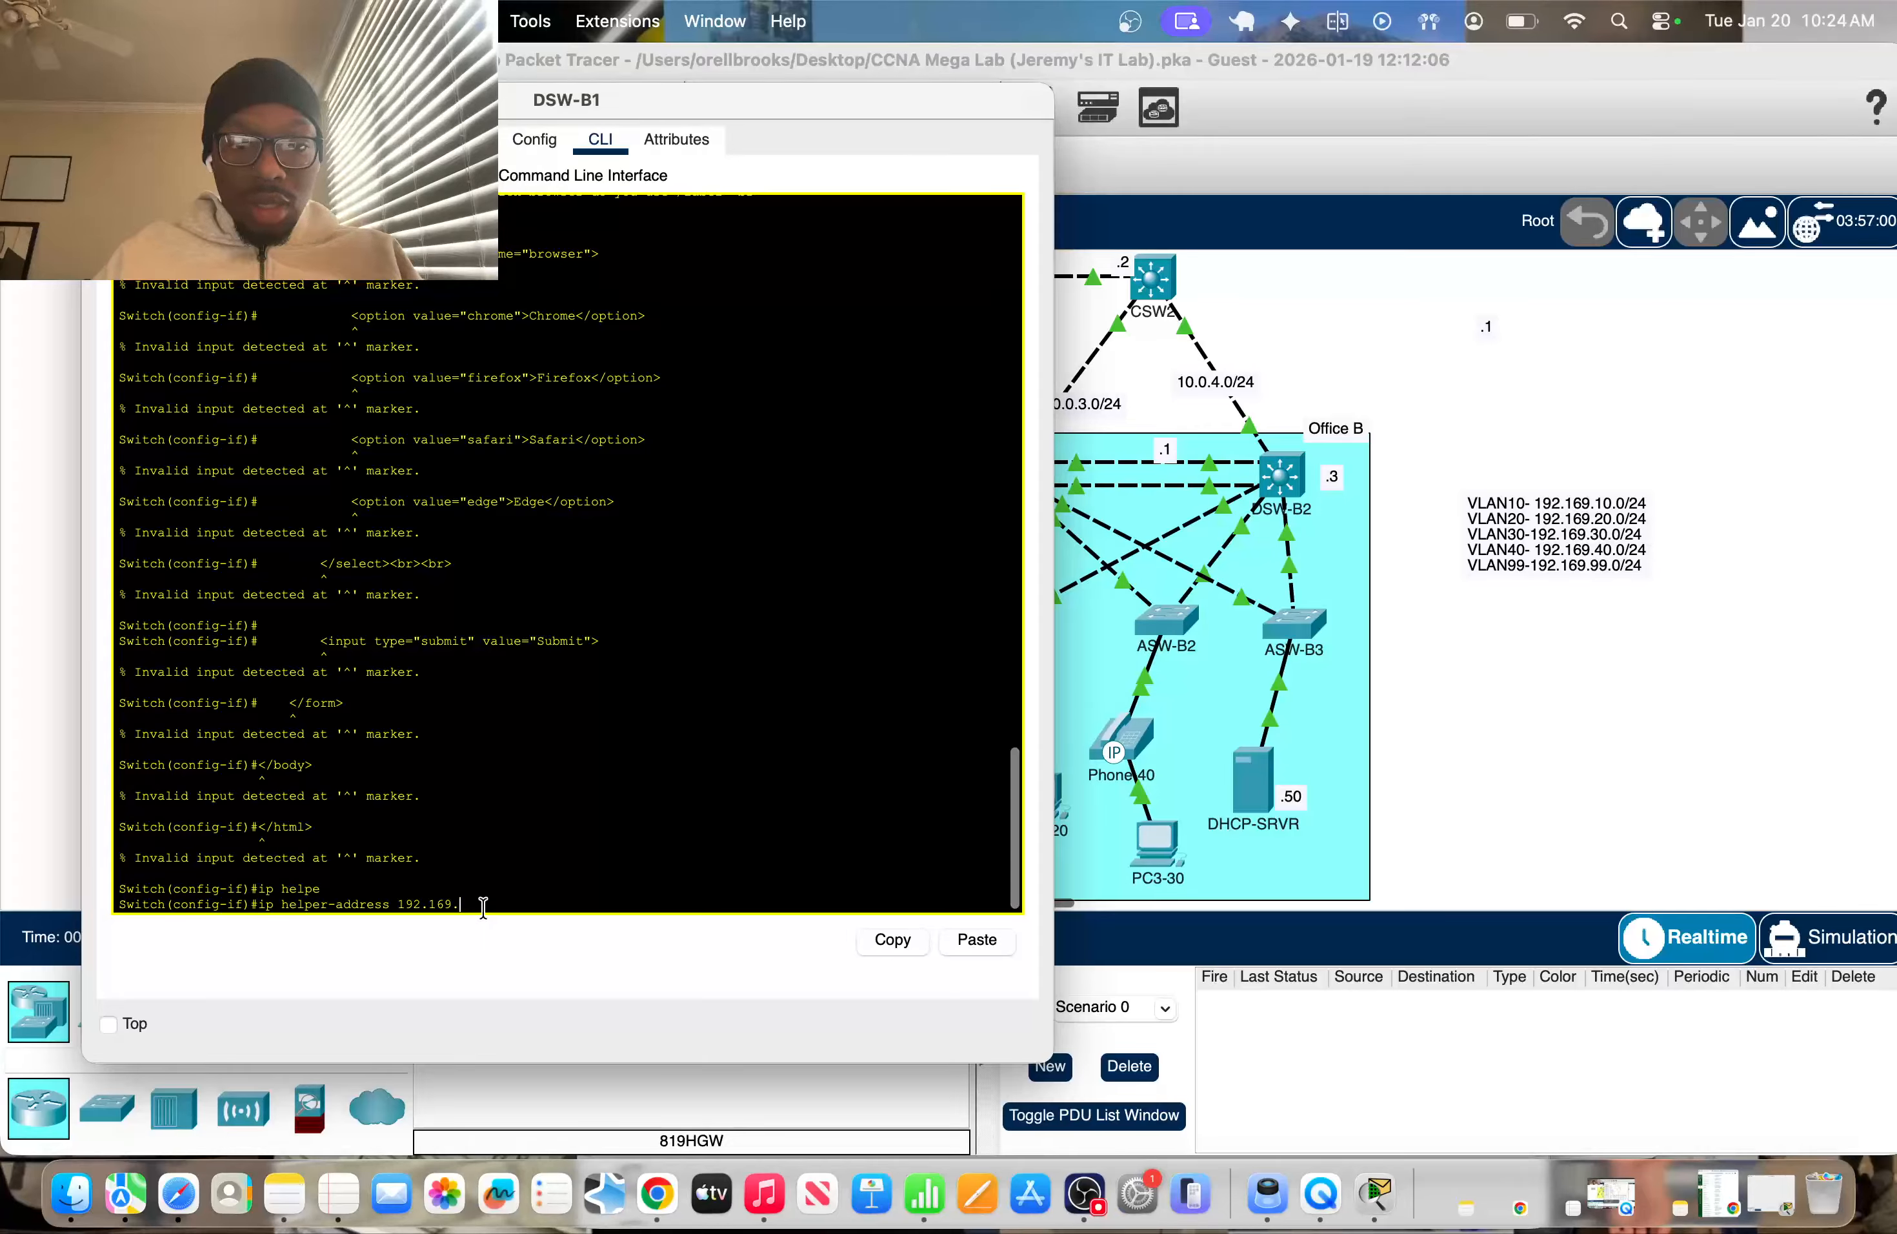
text(169.99)
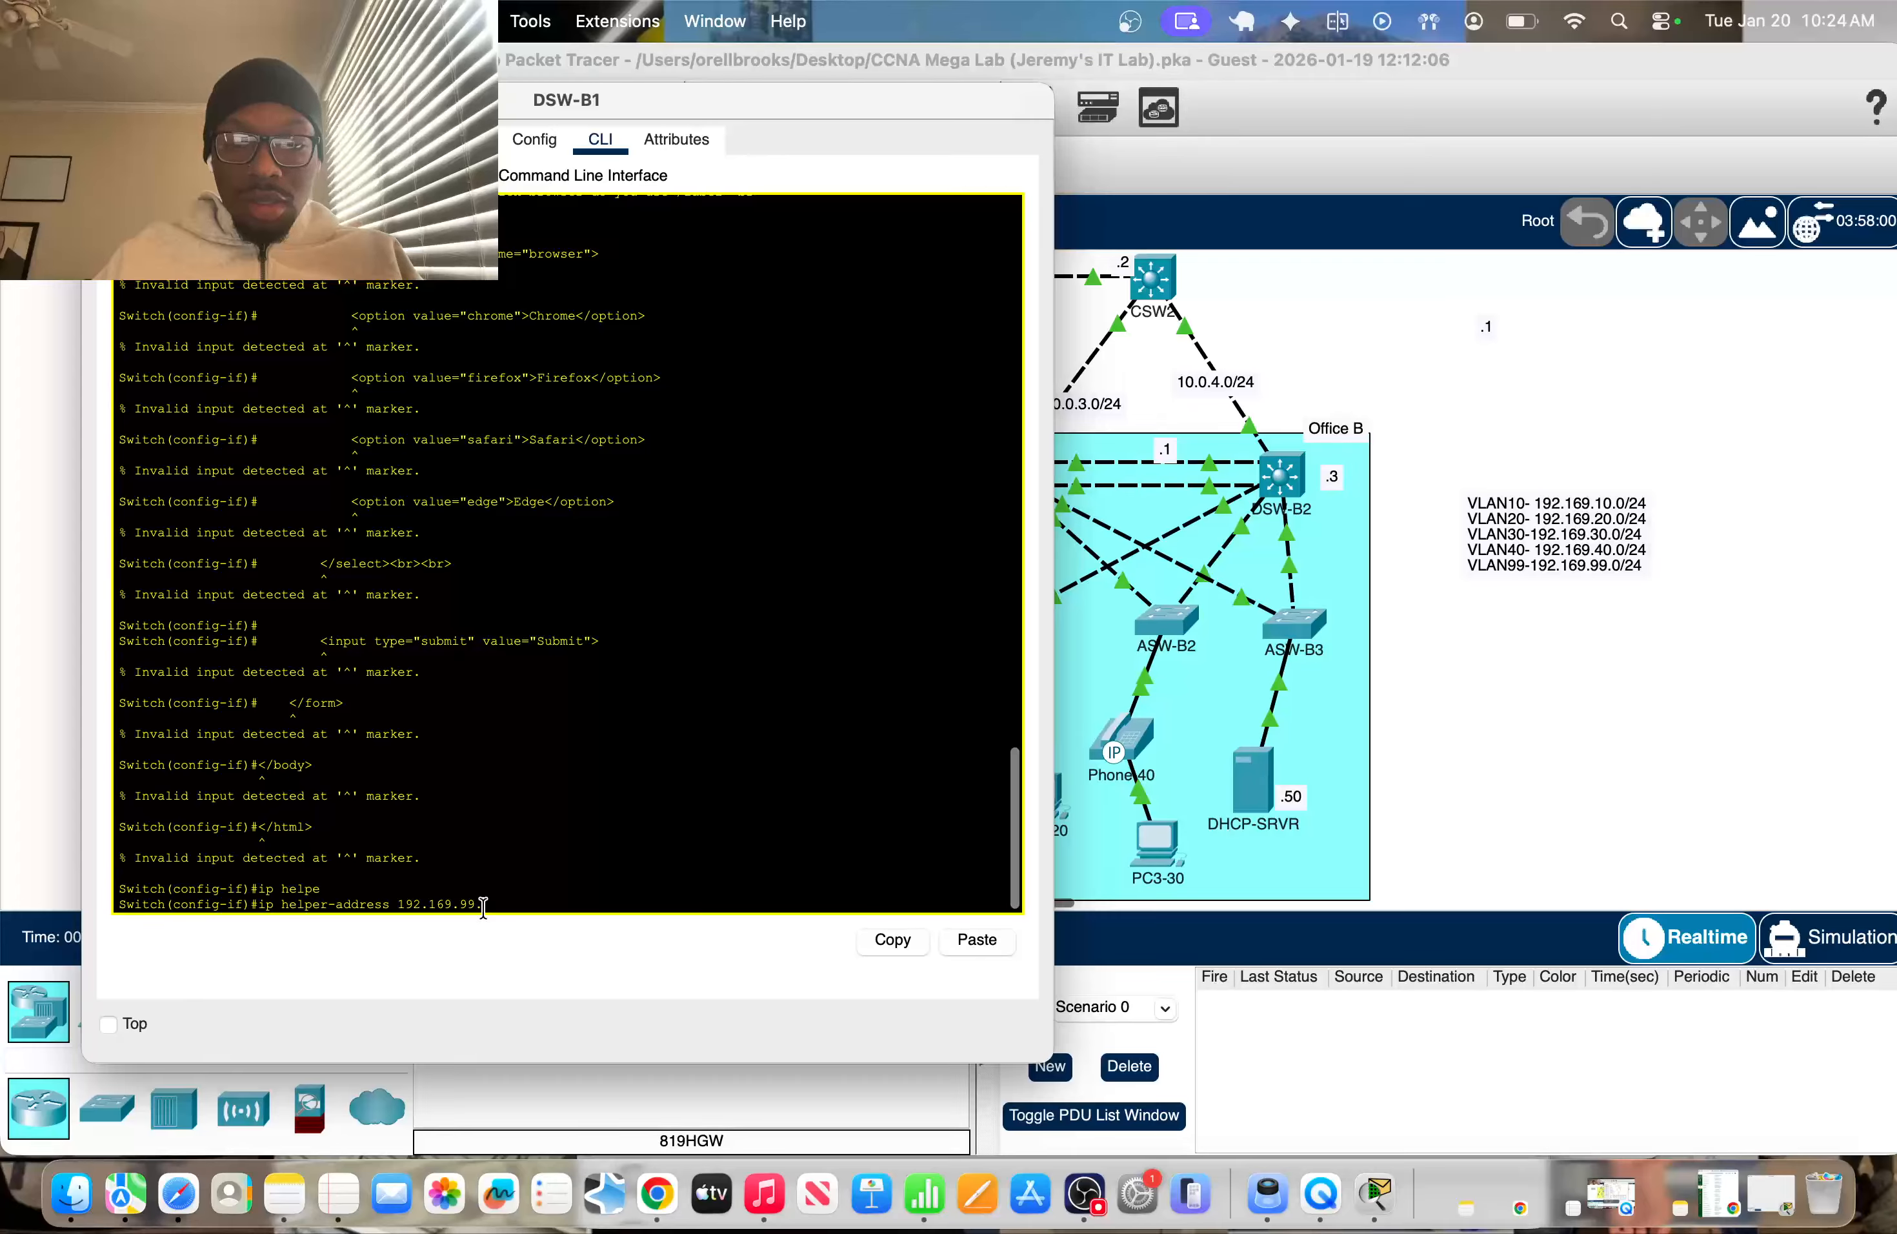
text(.50)
drag(536, 901, 255, 899)
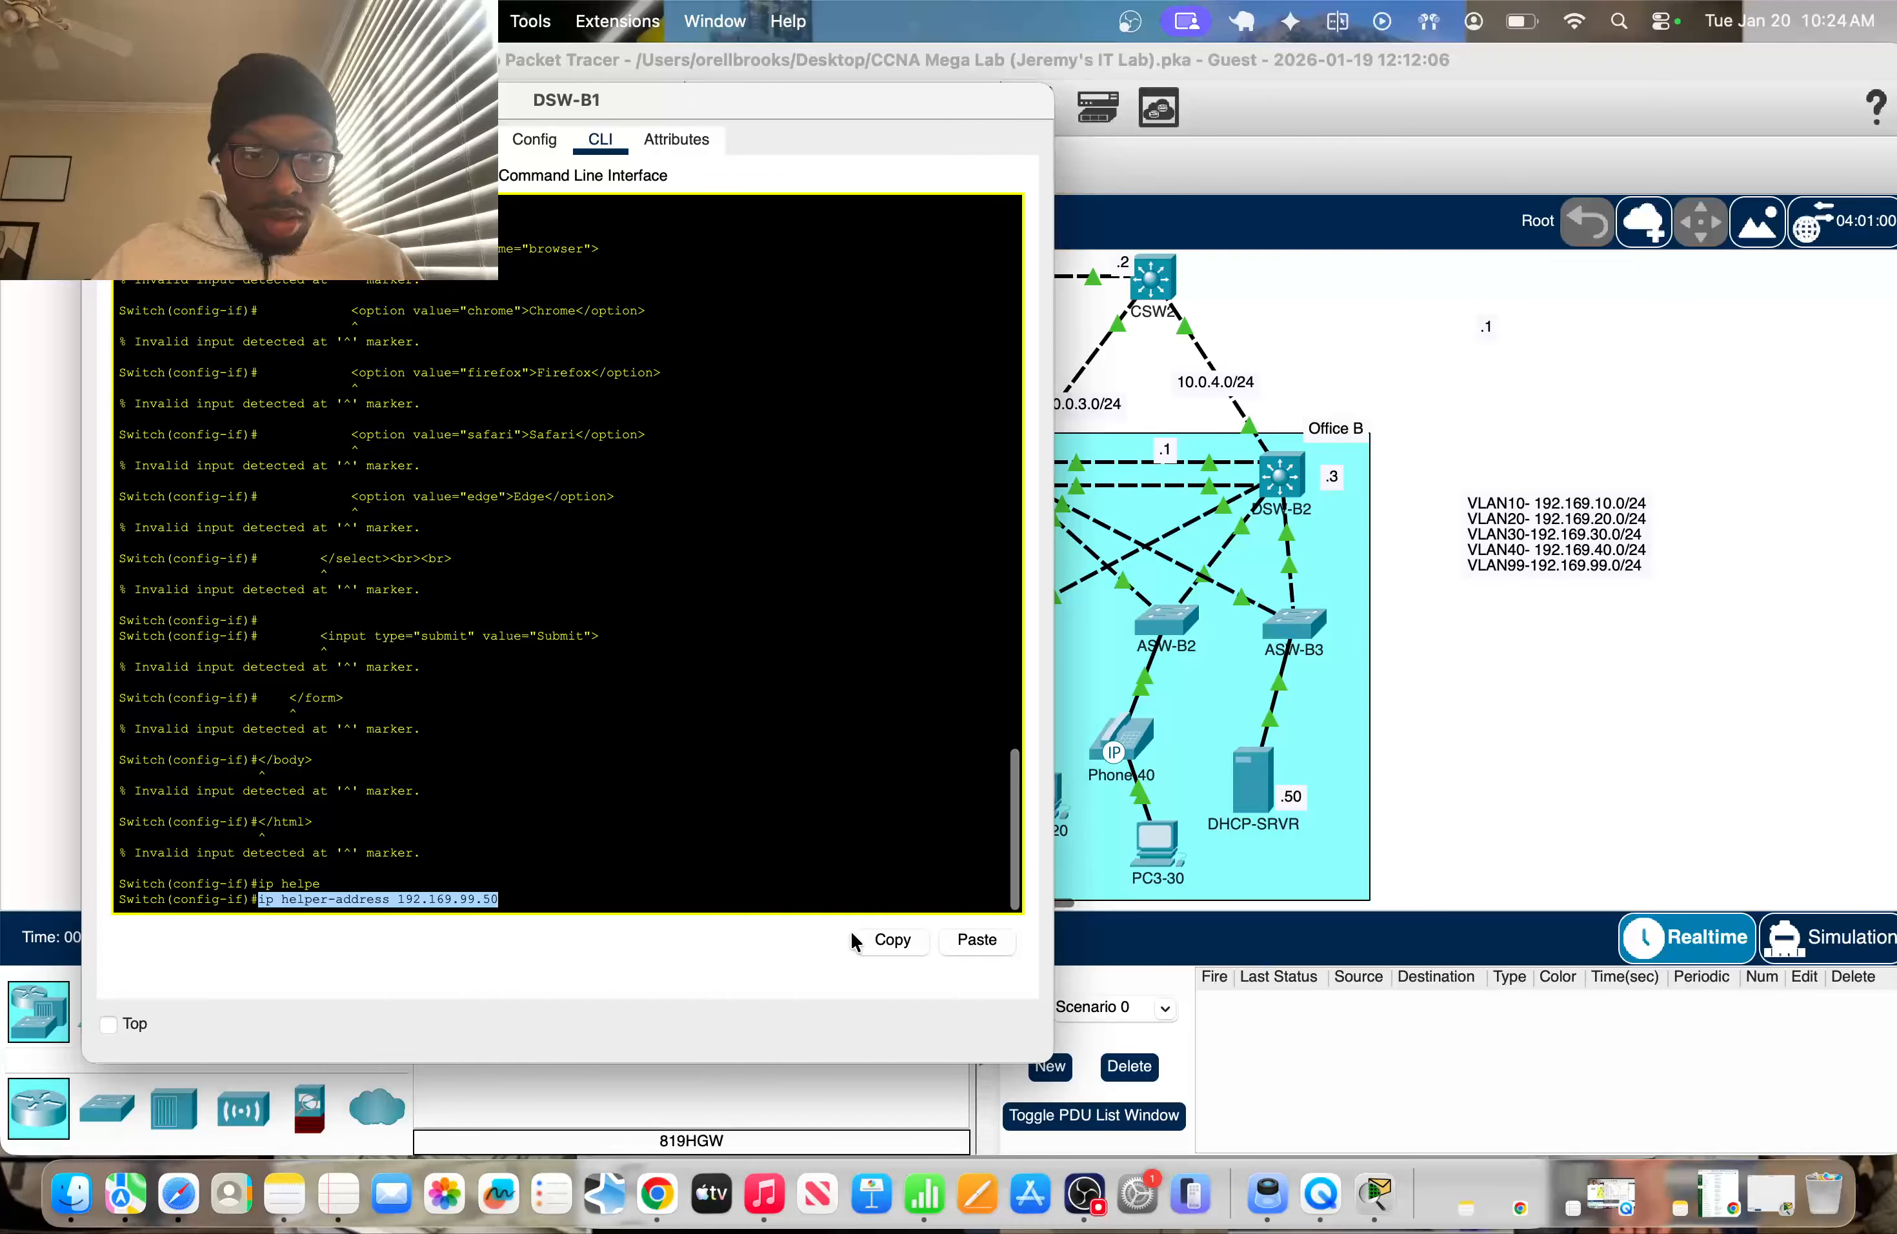
click(879, 948)
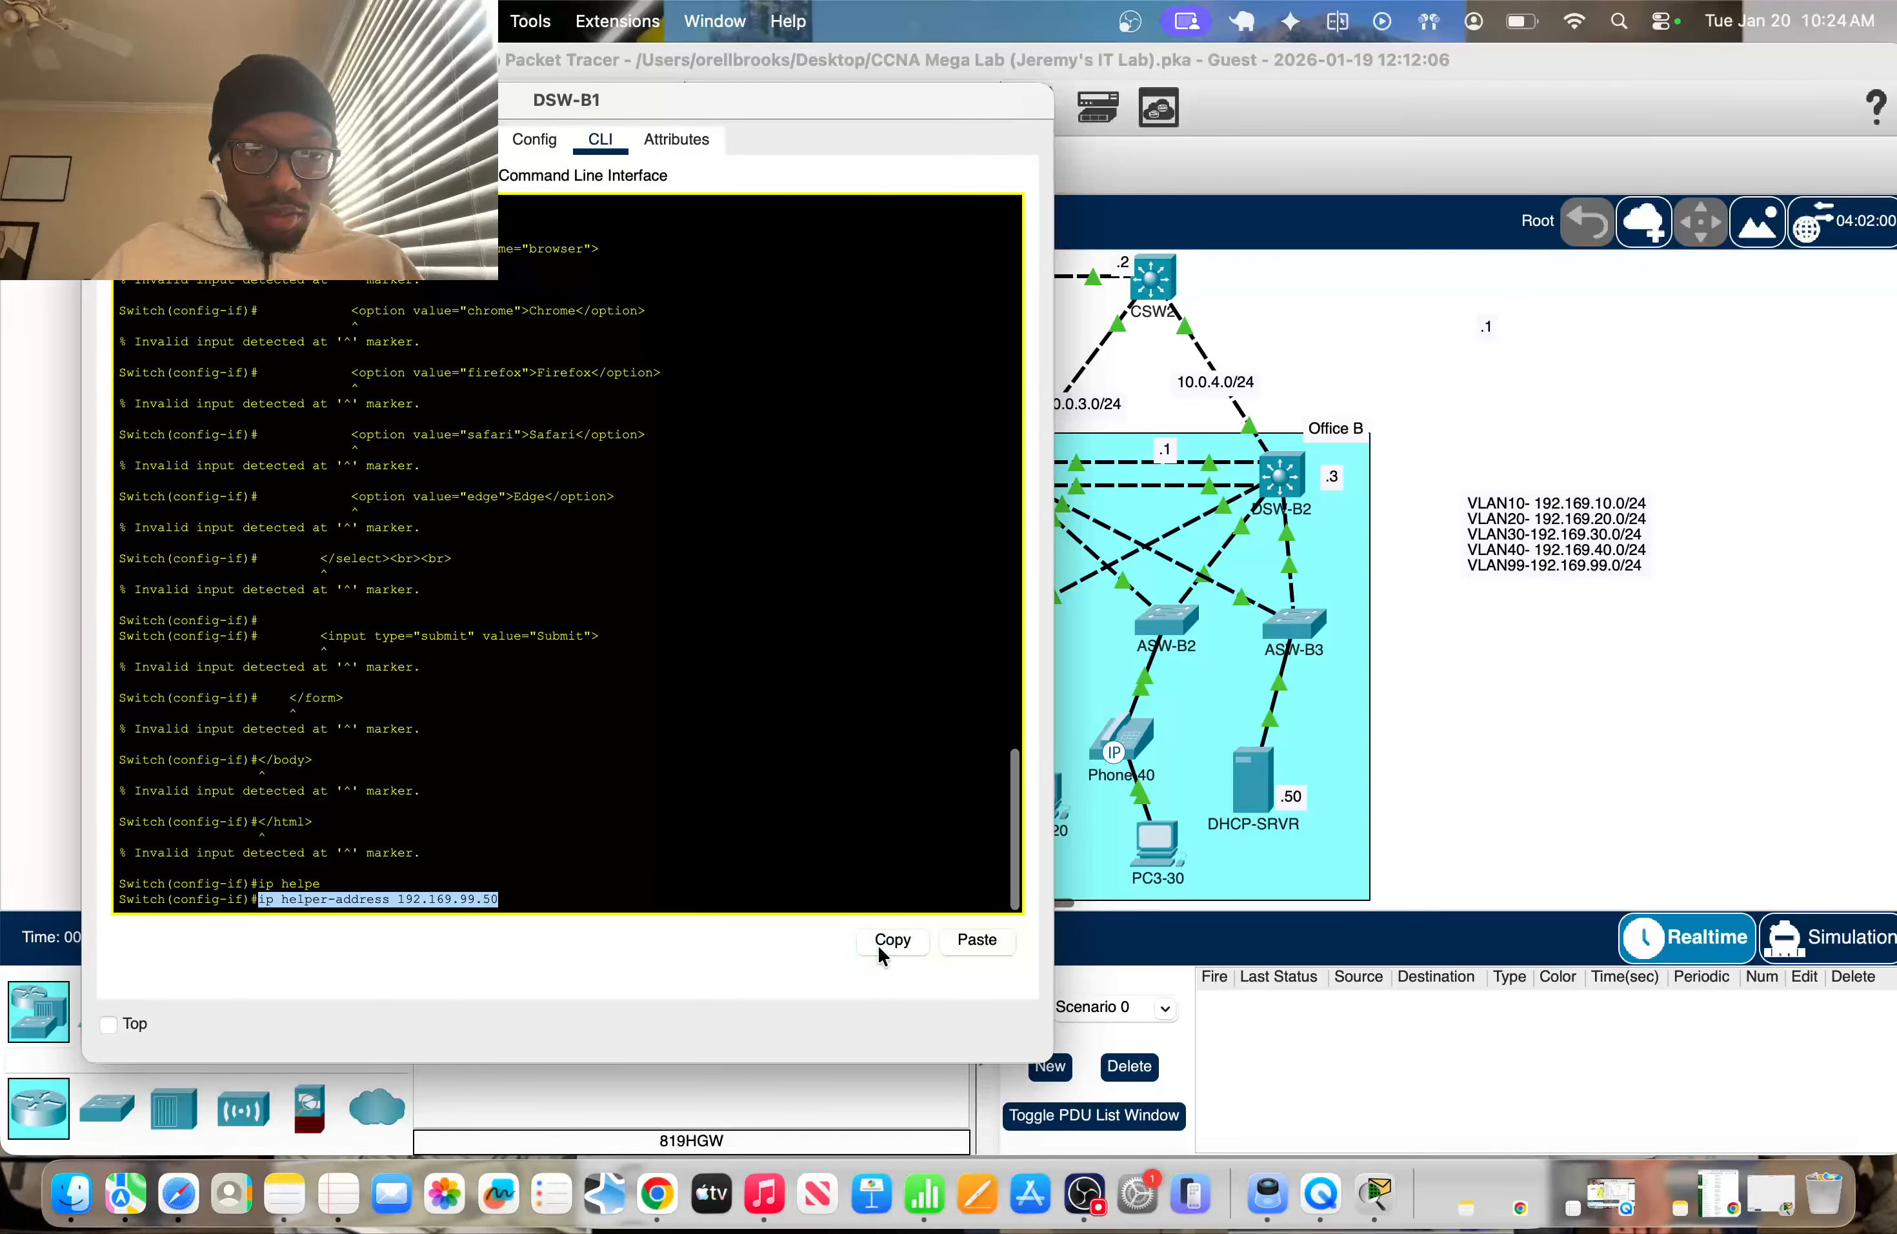
click(805, 891)
key(Return)
Display DSW-B1's running configuration with do sh run and examine the helper addresses on its VLAN interfaces
text(d)
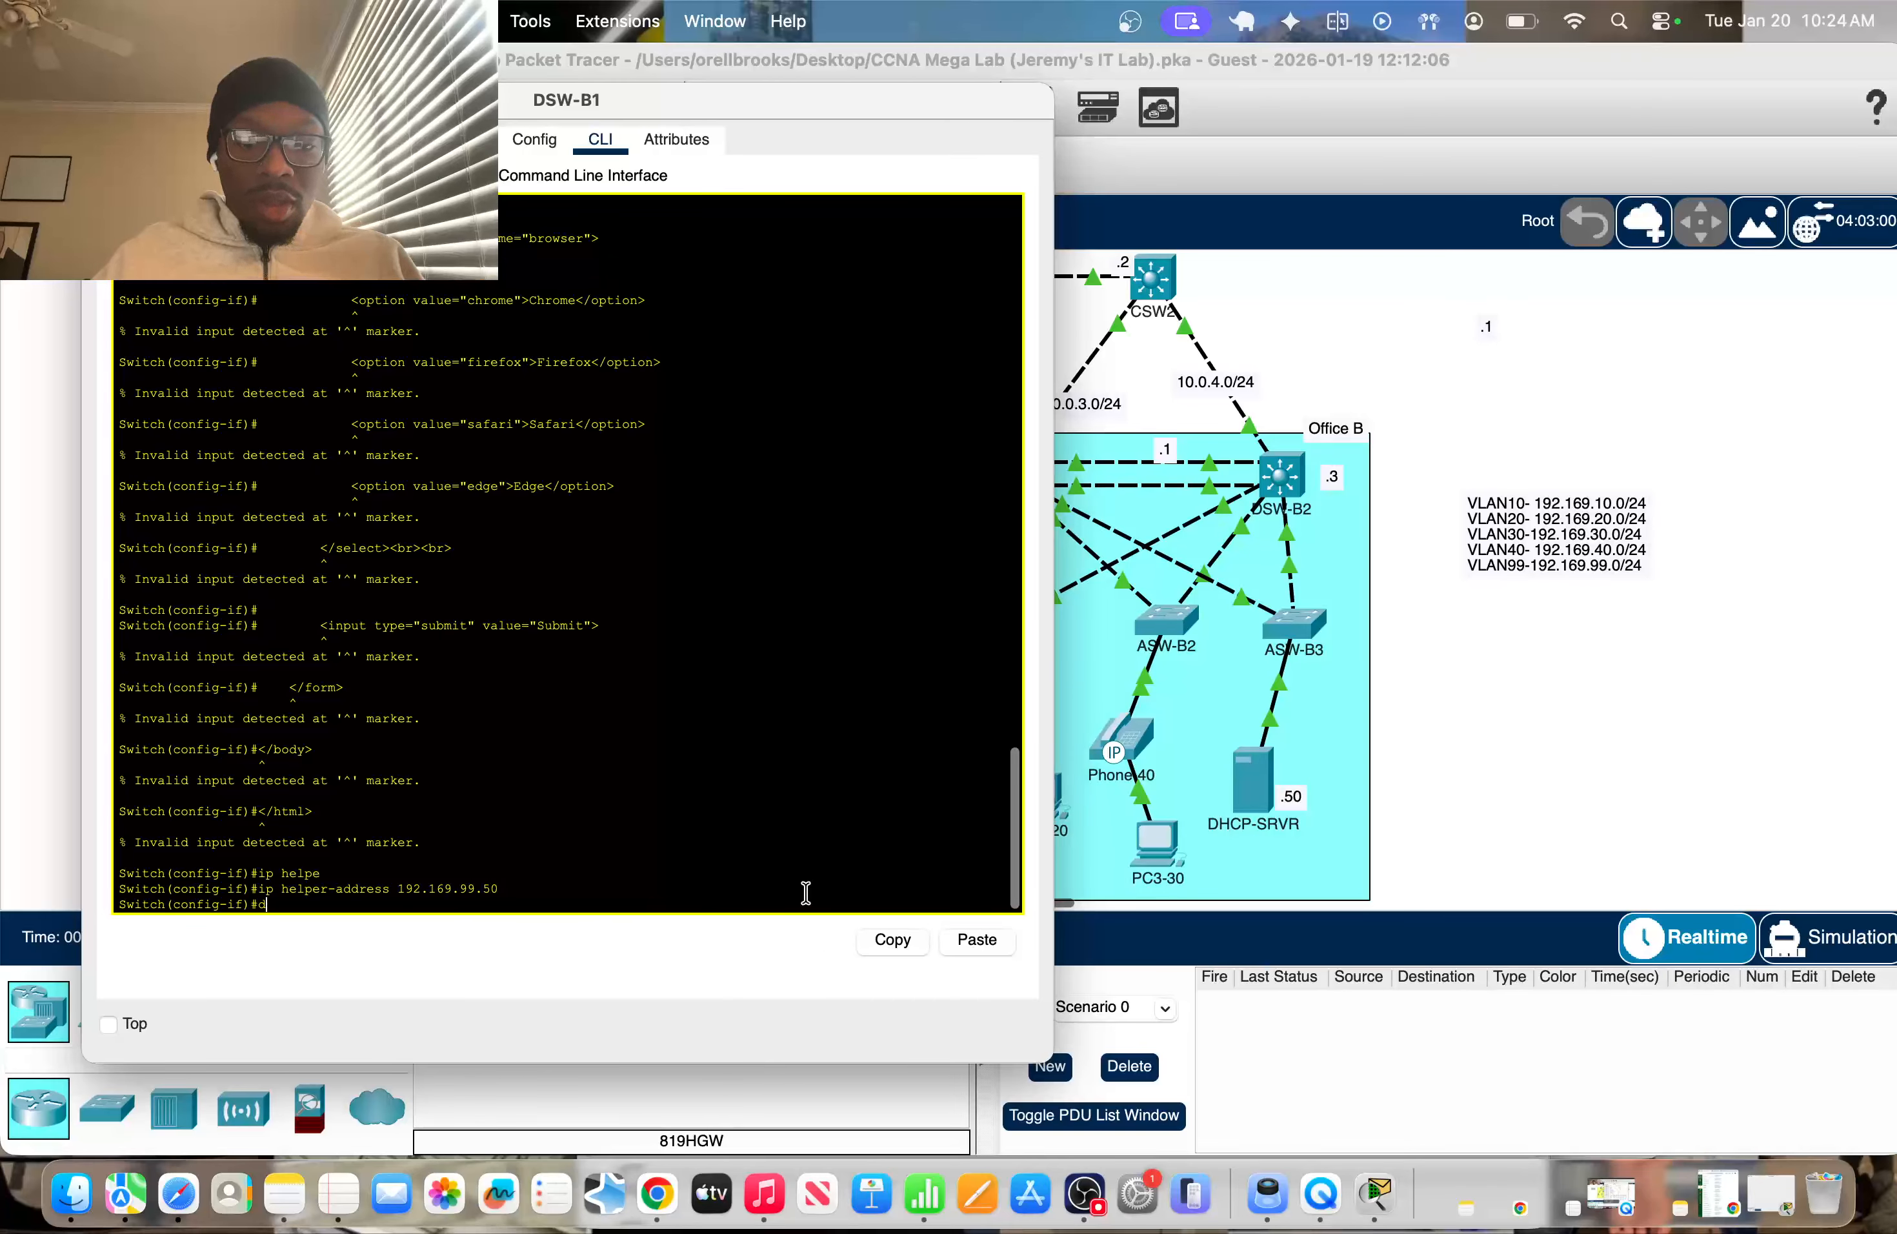
text(o sh run)
key(Return)
key(space)
key(space)
key(space)
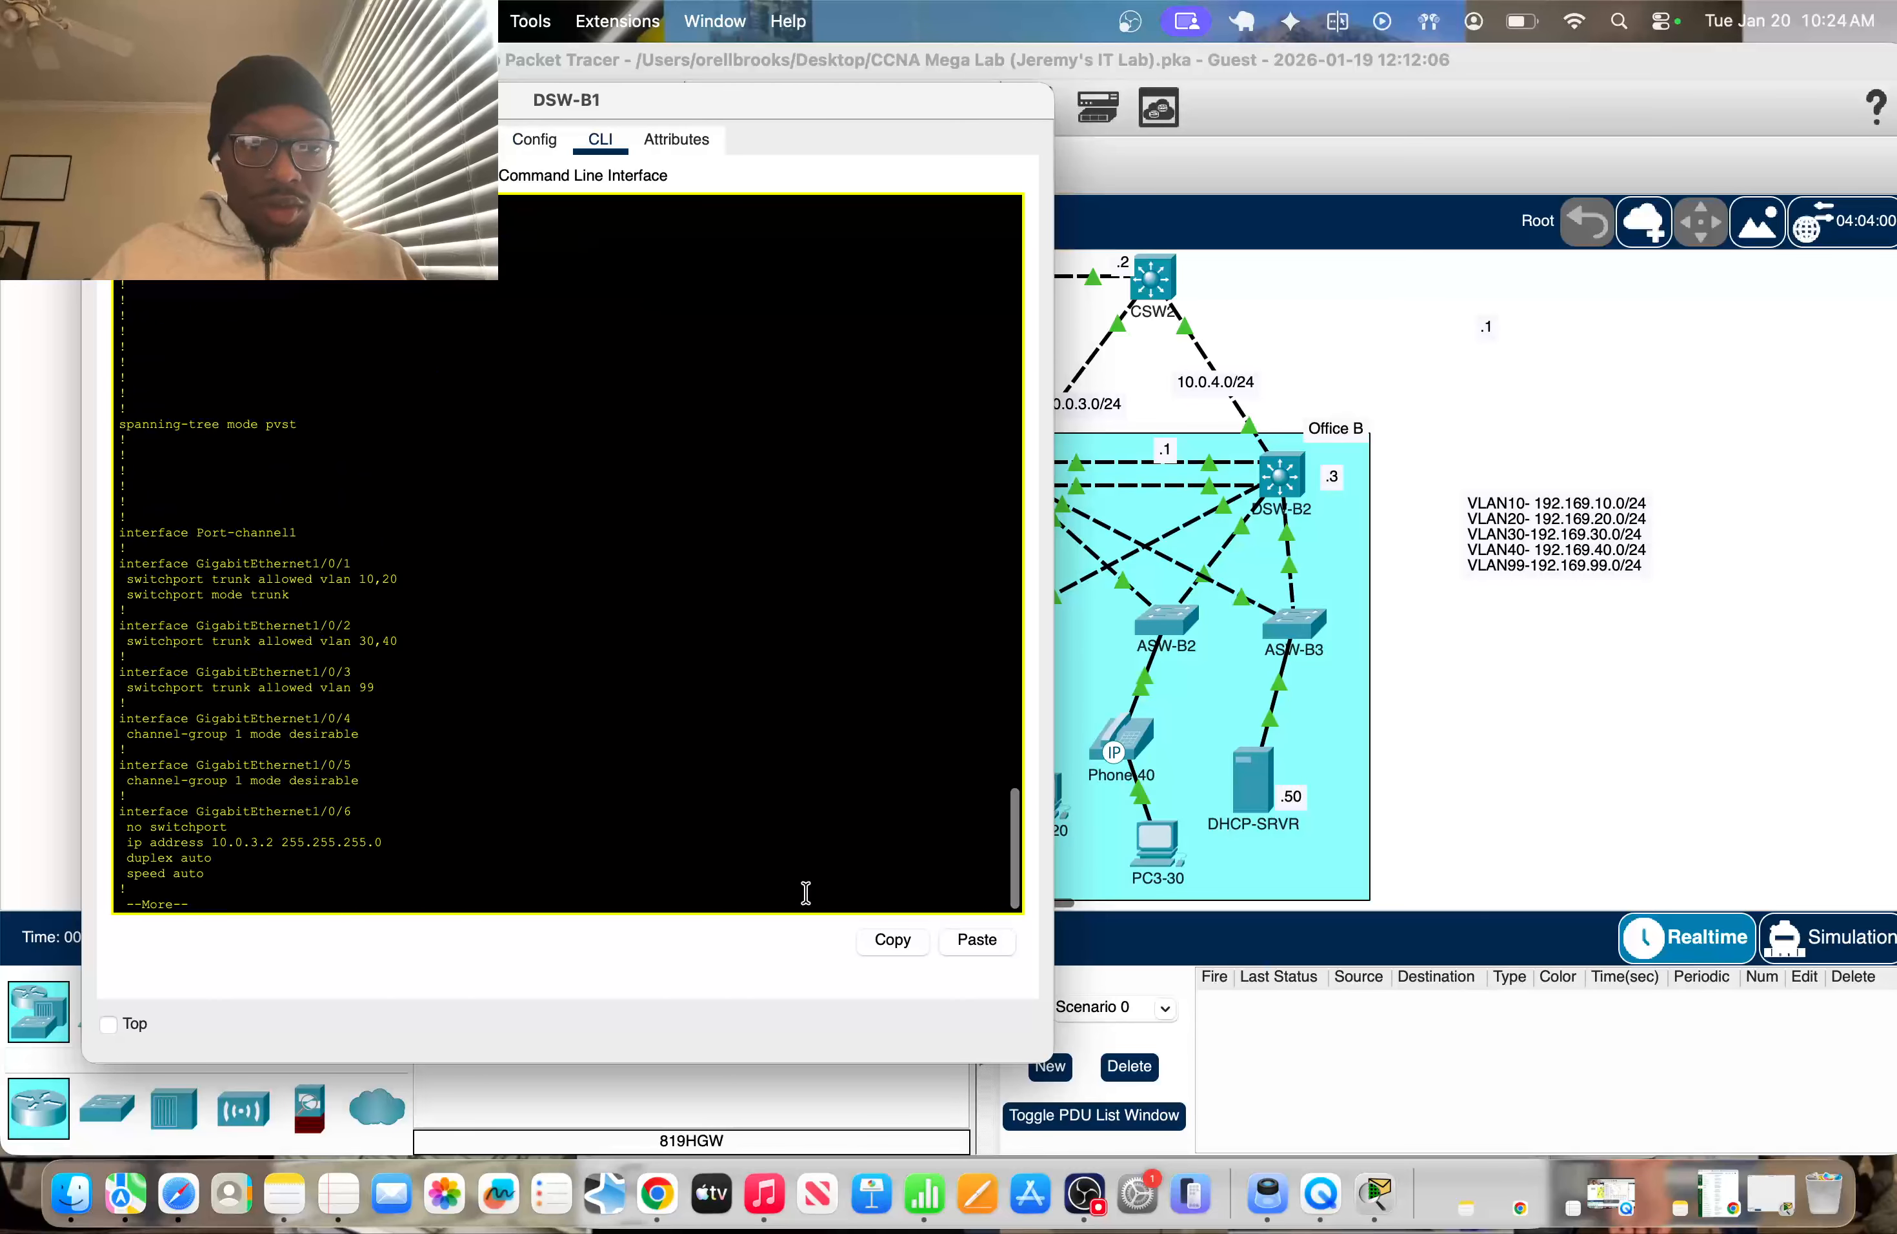
key(space)
key(space)
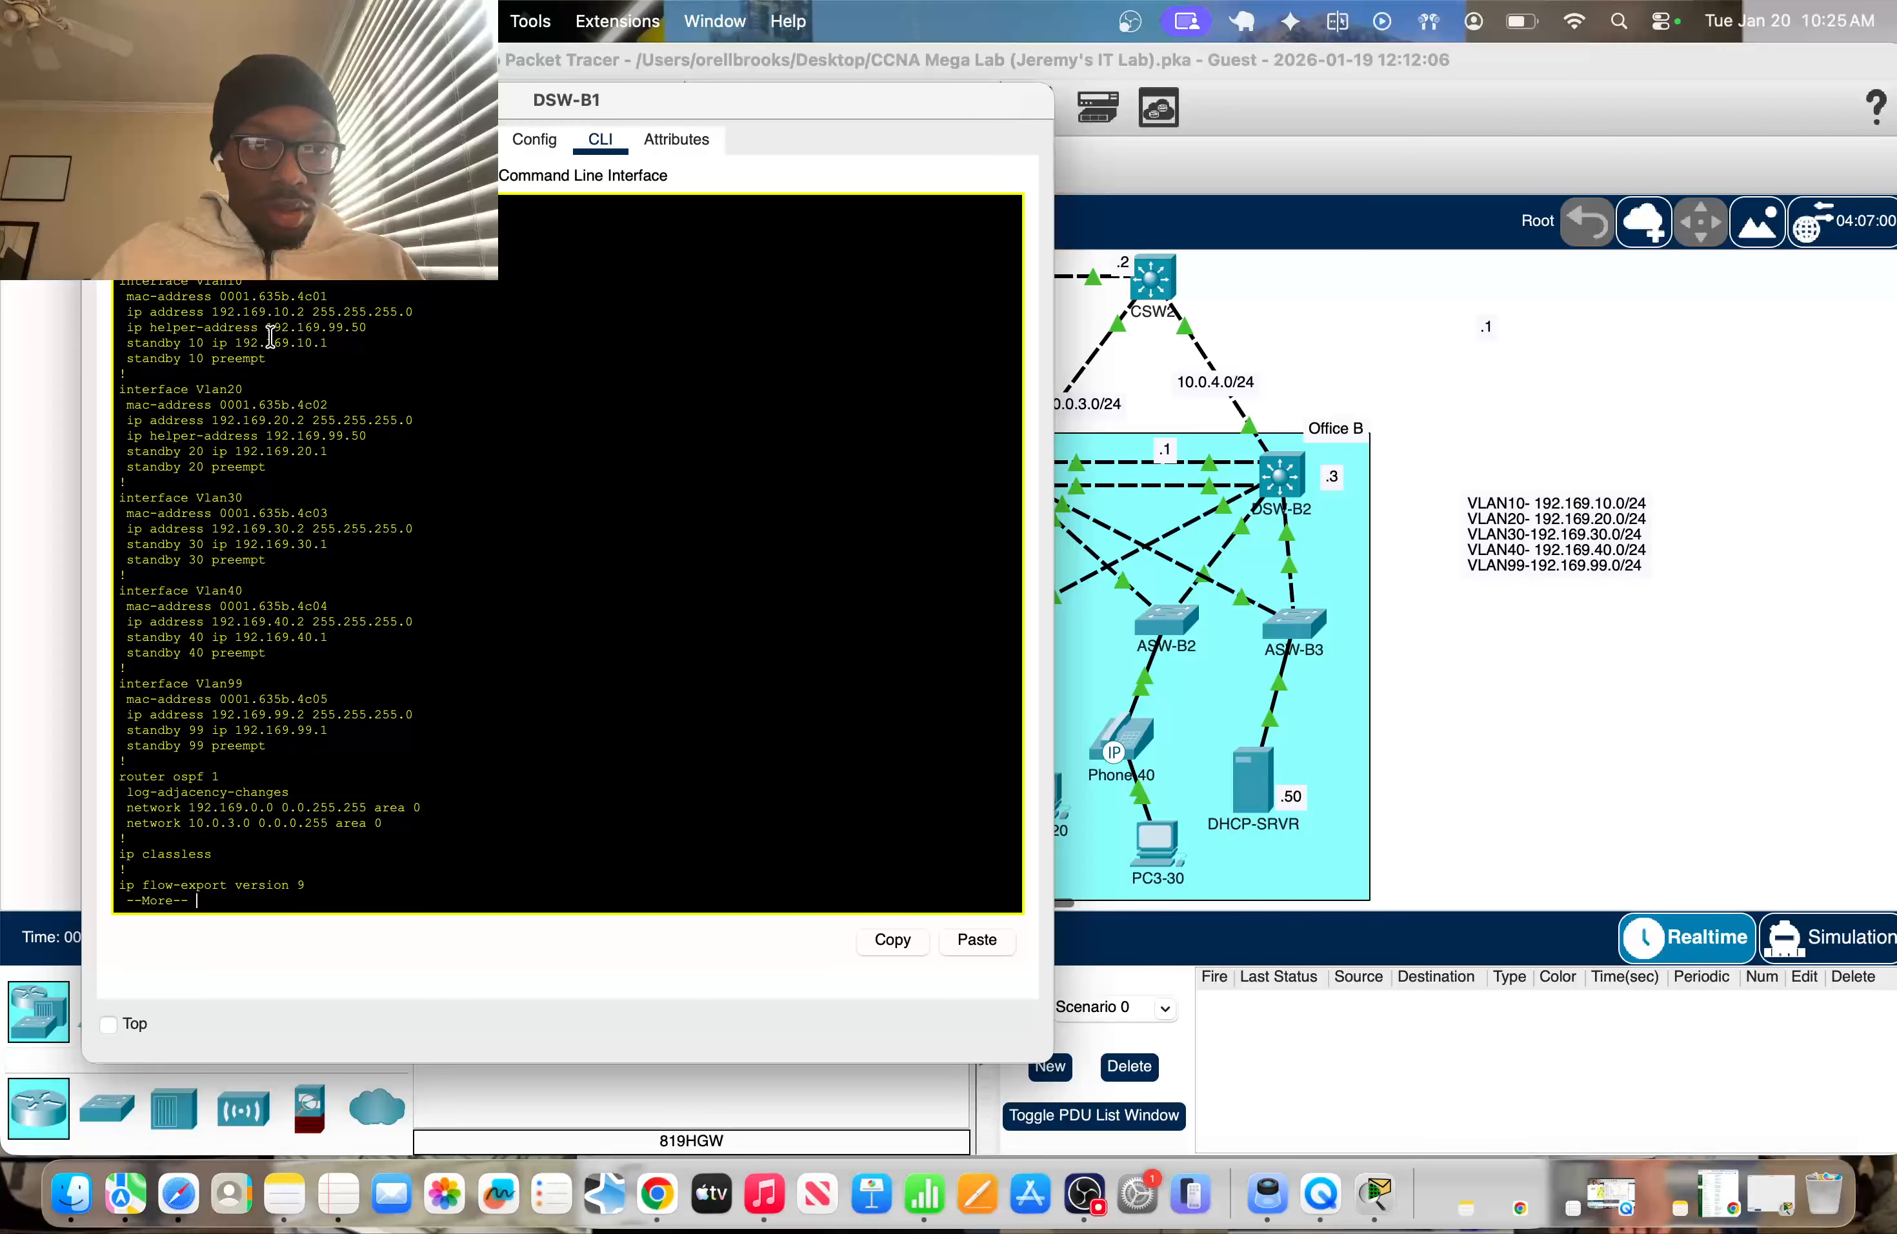
key(space)
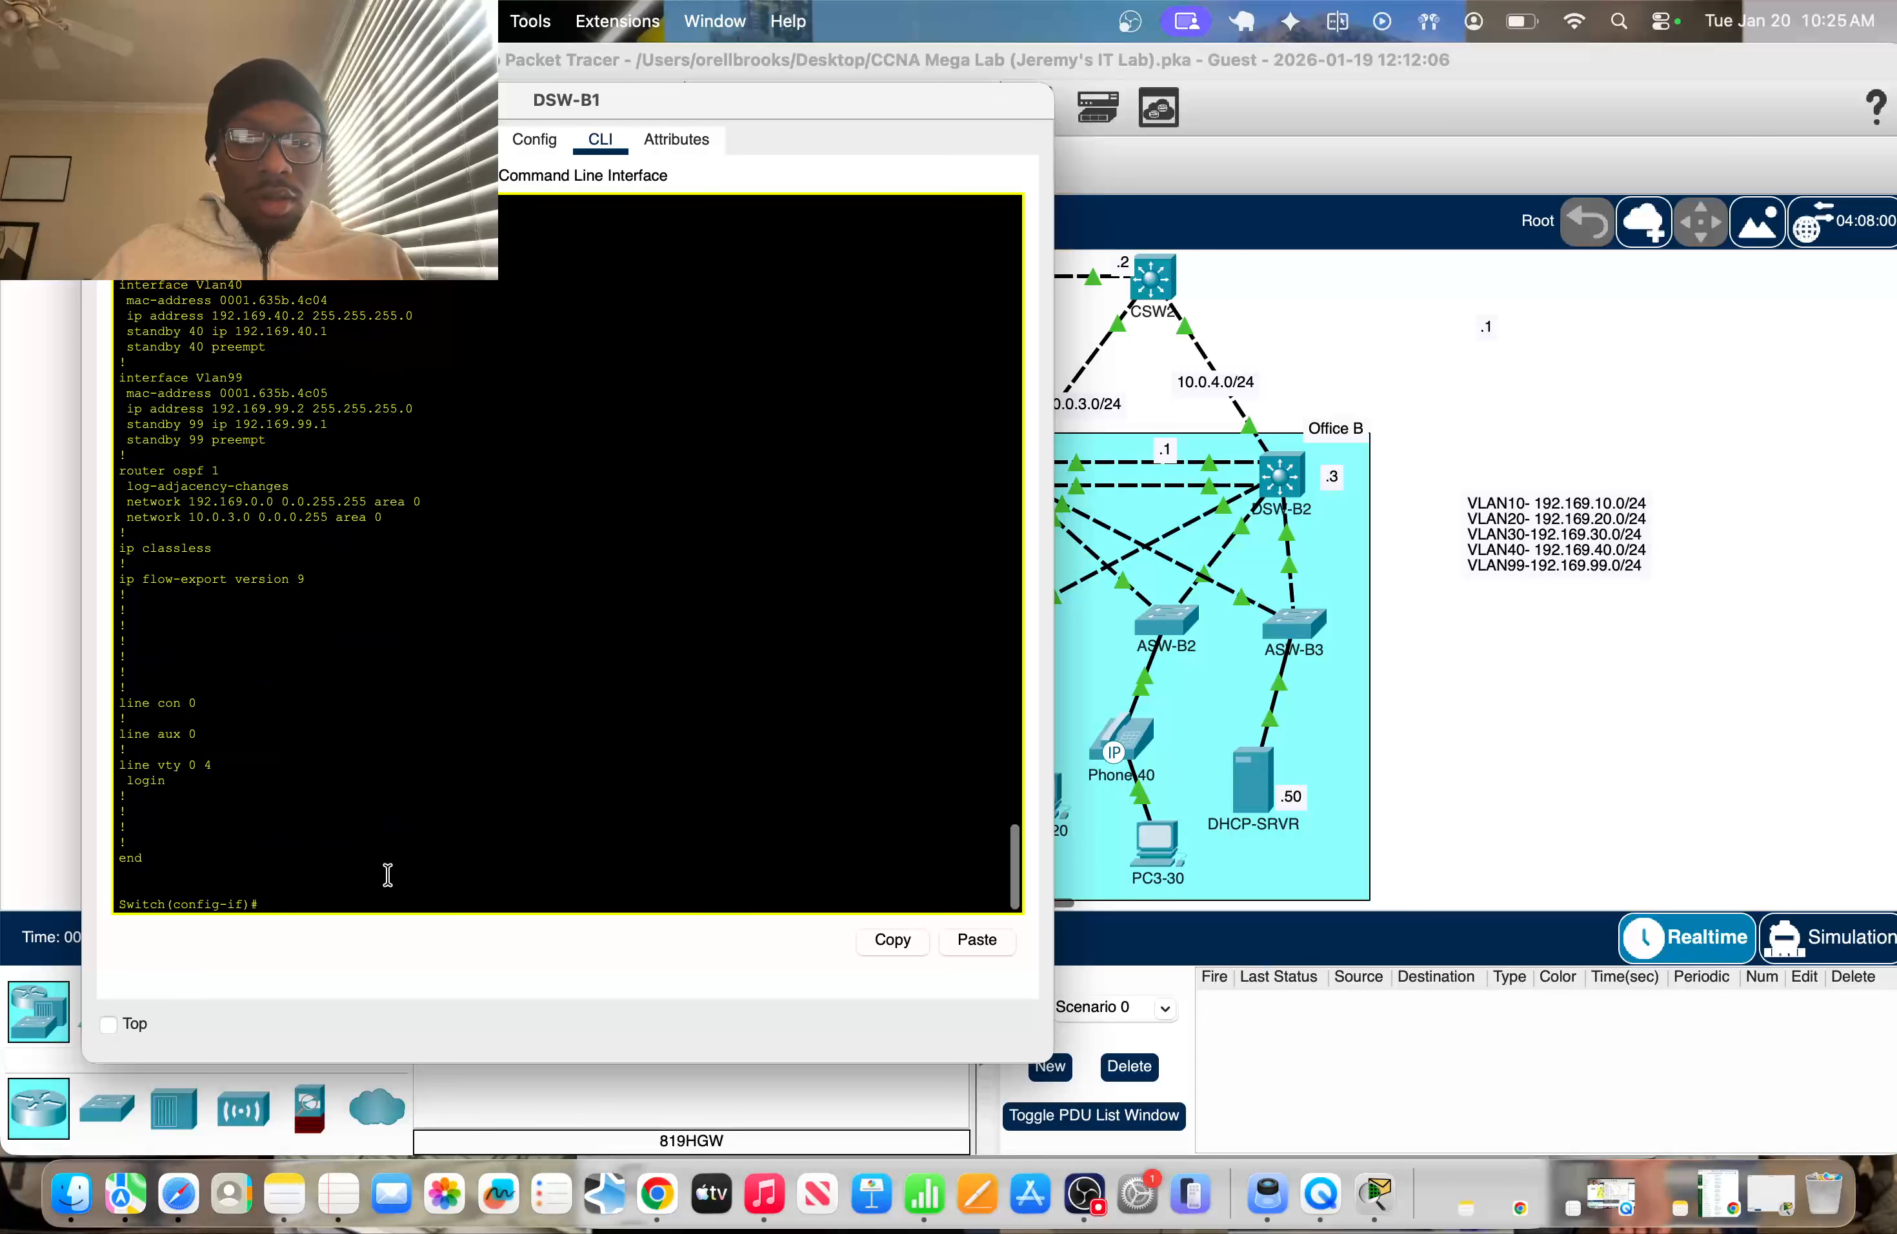
Enter DSW-B1's VLAN 30 interface and paste the copied command to set its helper address to 192.169.99.50
text(int vlan 30)
key(Return)
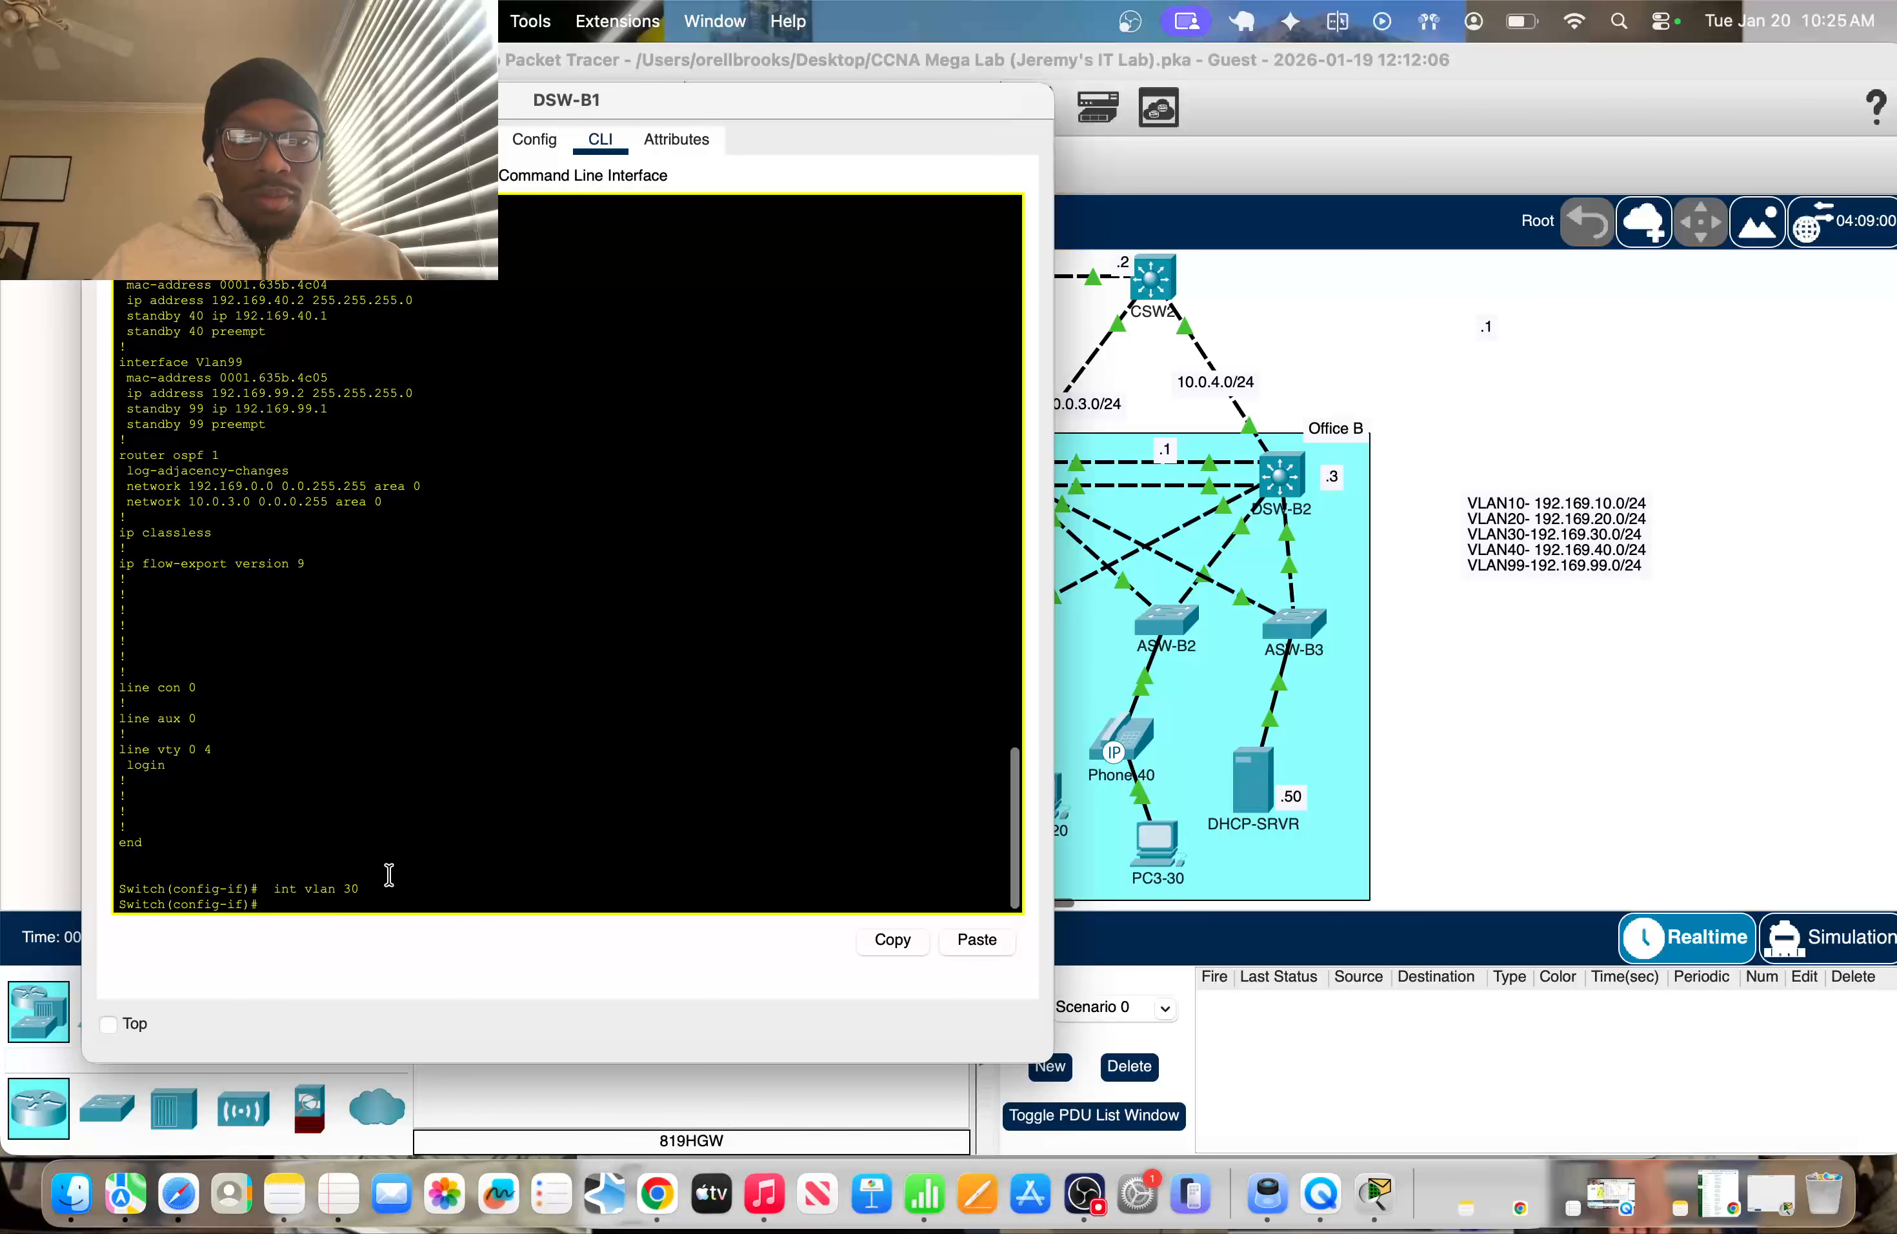
click(953, 948)
key(Return)
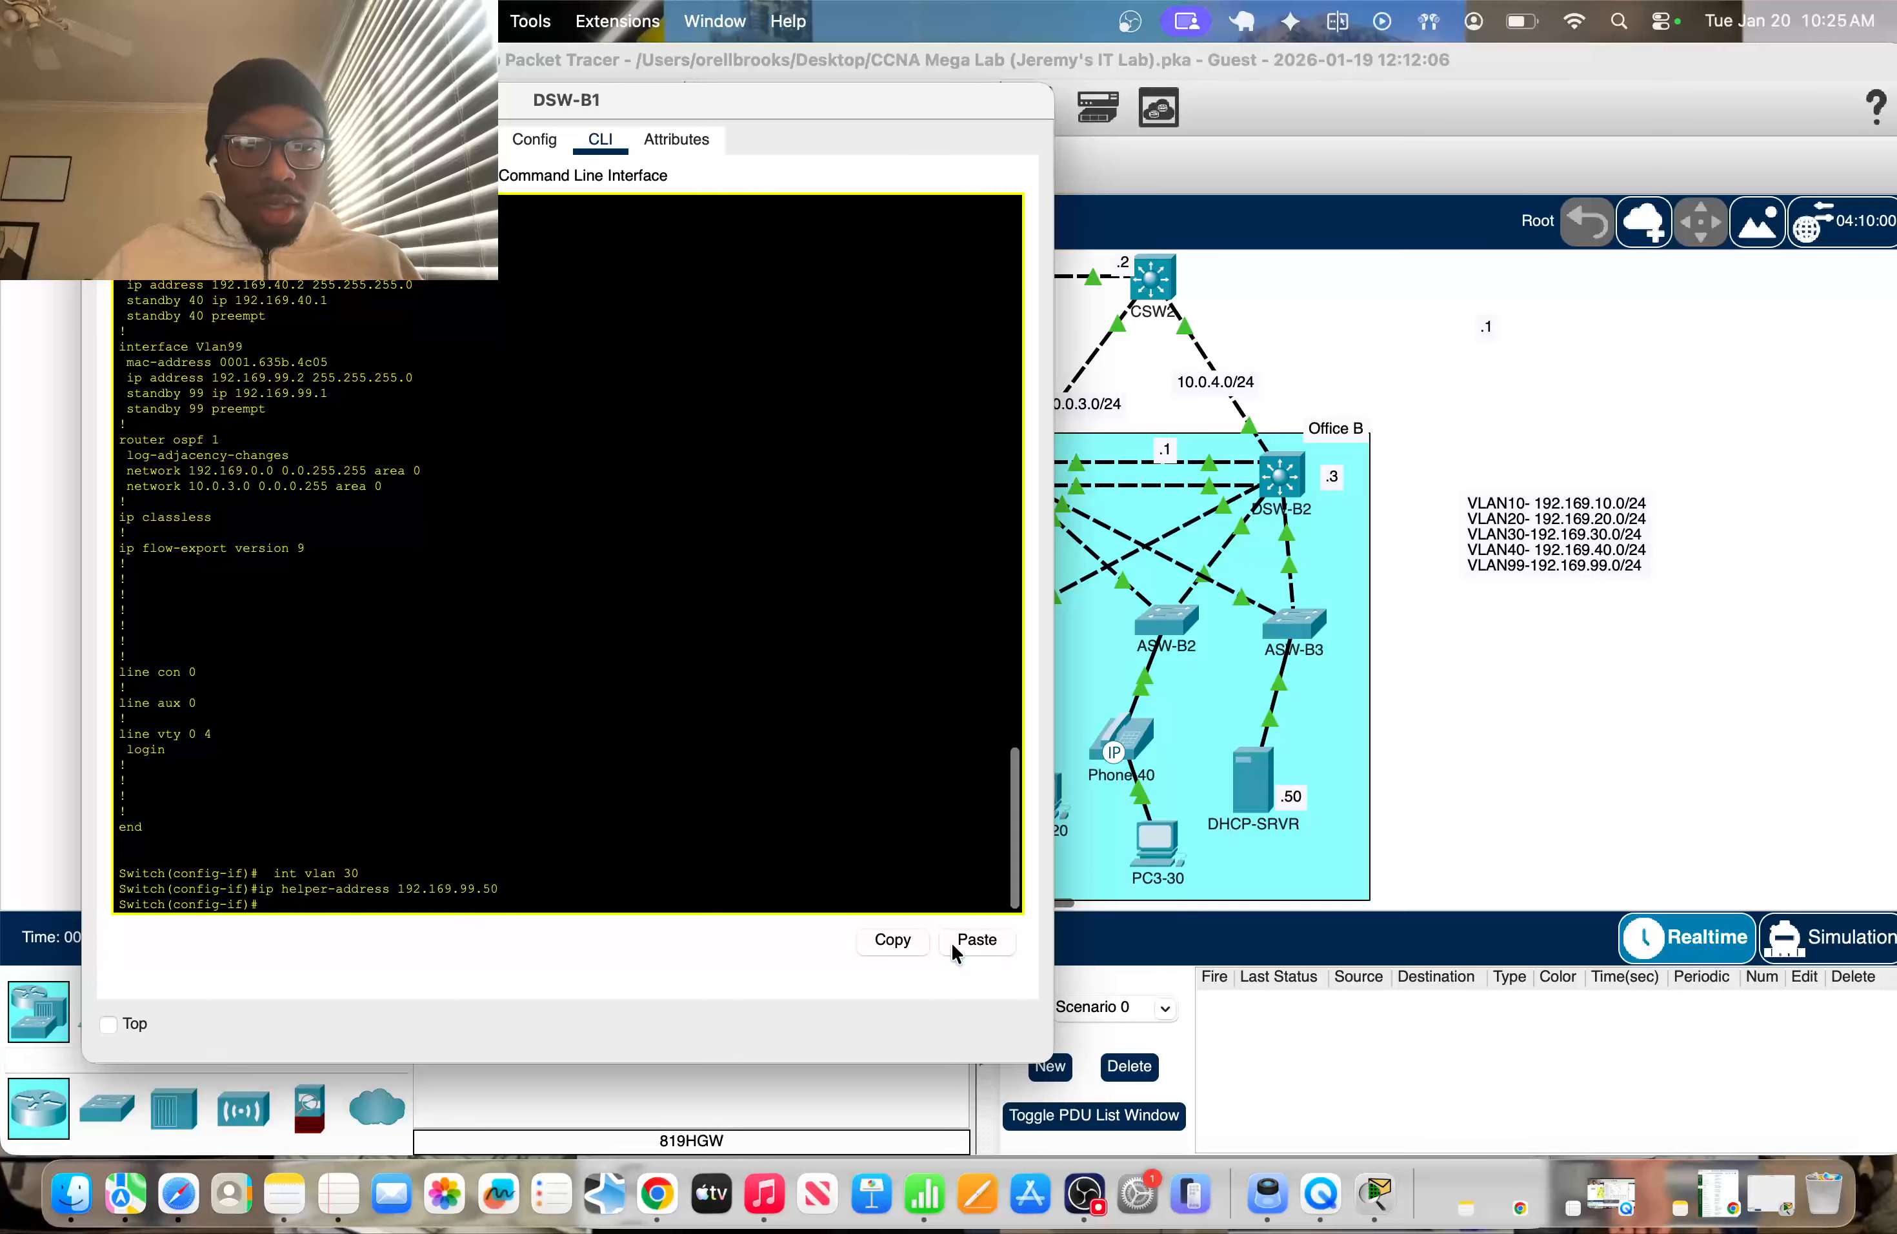
Enter DSW-B1's VLAN 40 interface and paste the copied command ip helper-address 192.169.99.50
text(int vlan 40)
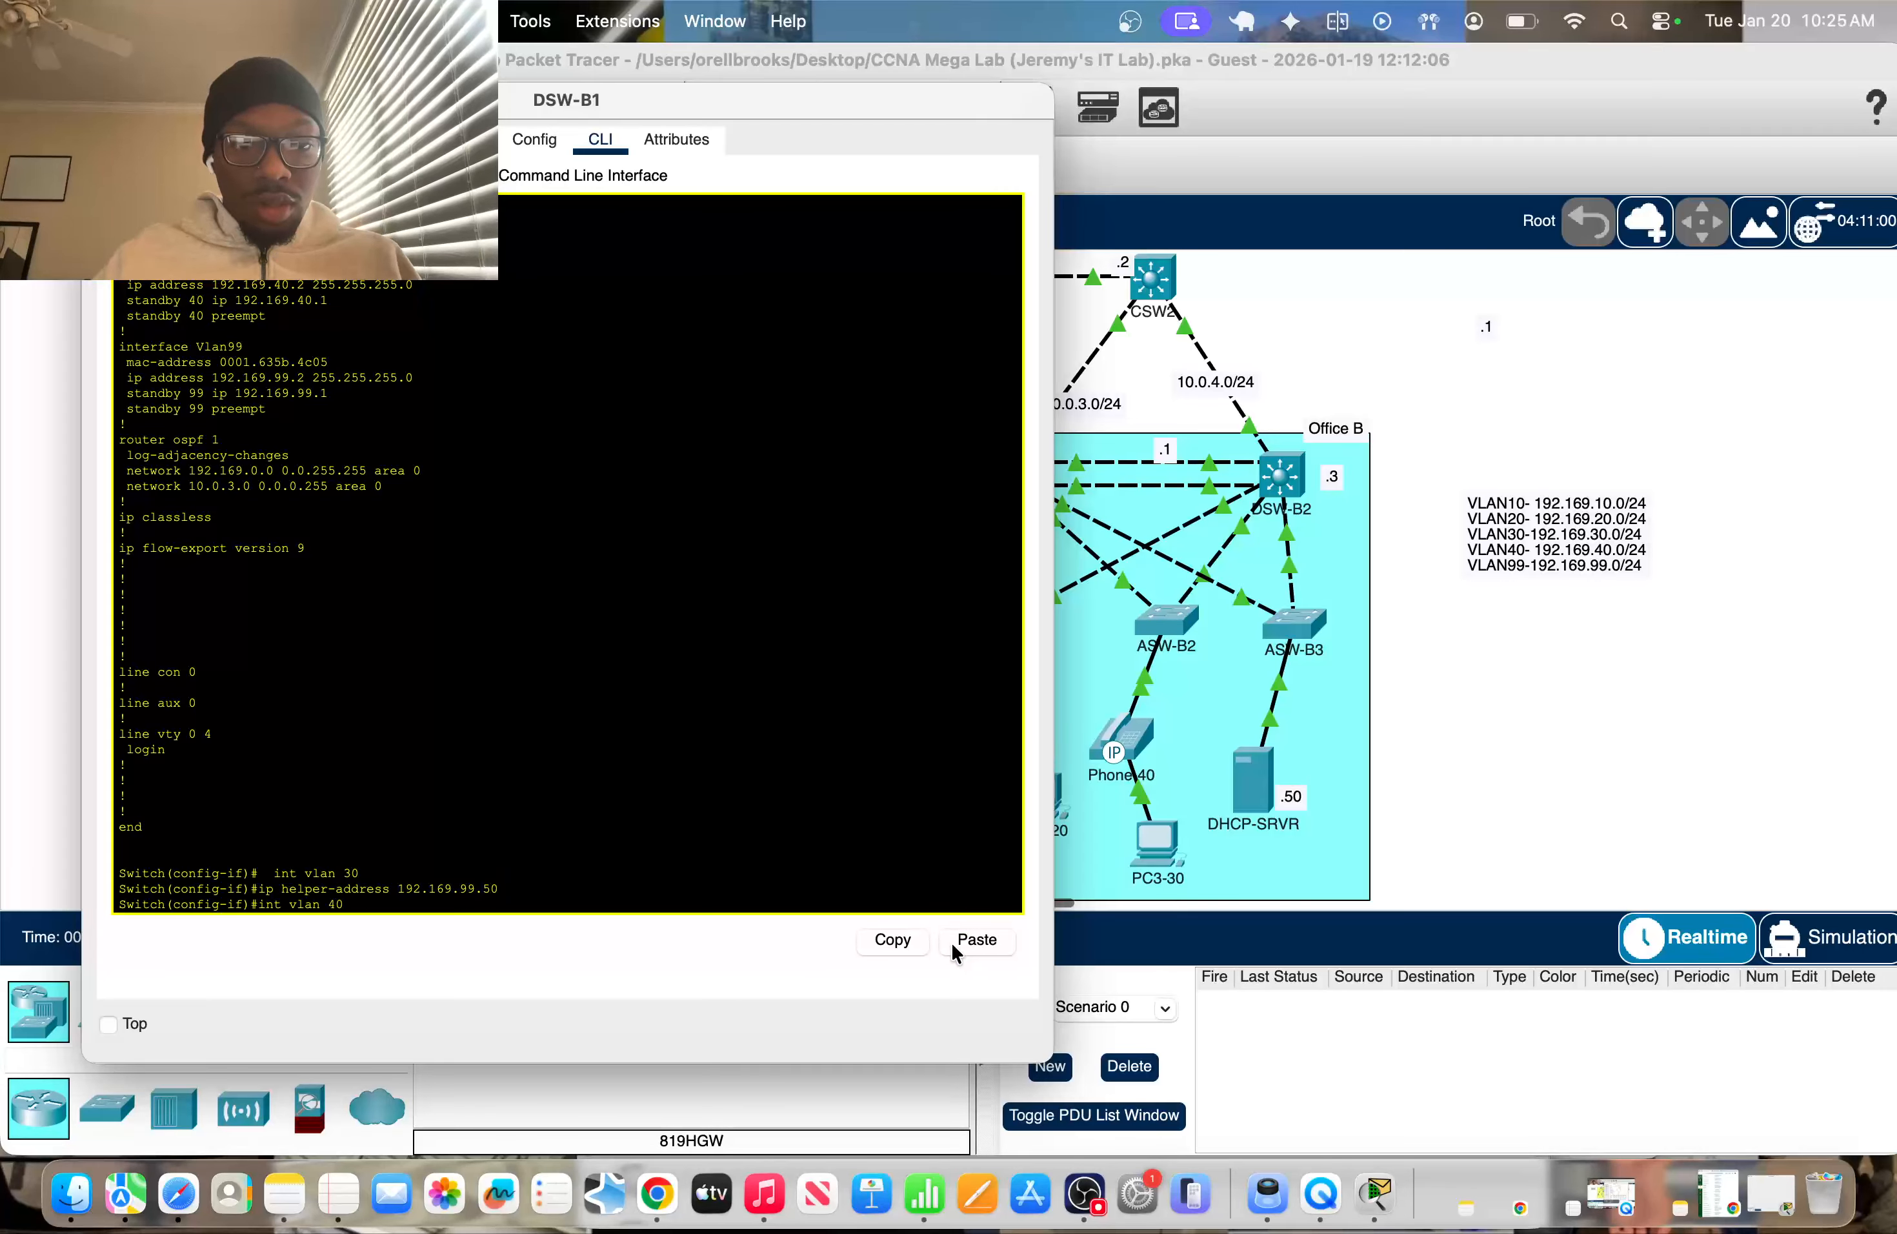
key(Return)
click(987, 941)
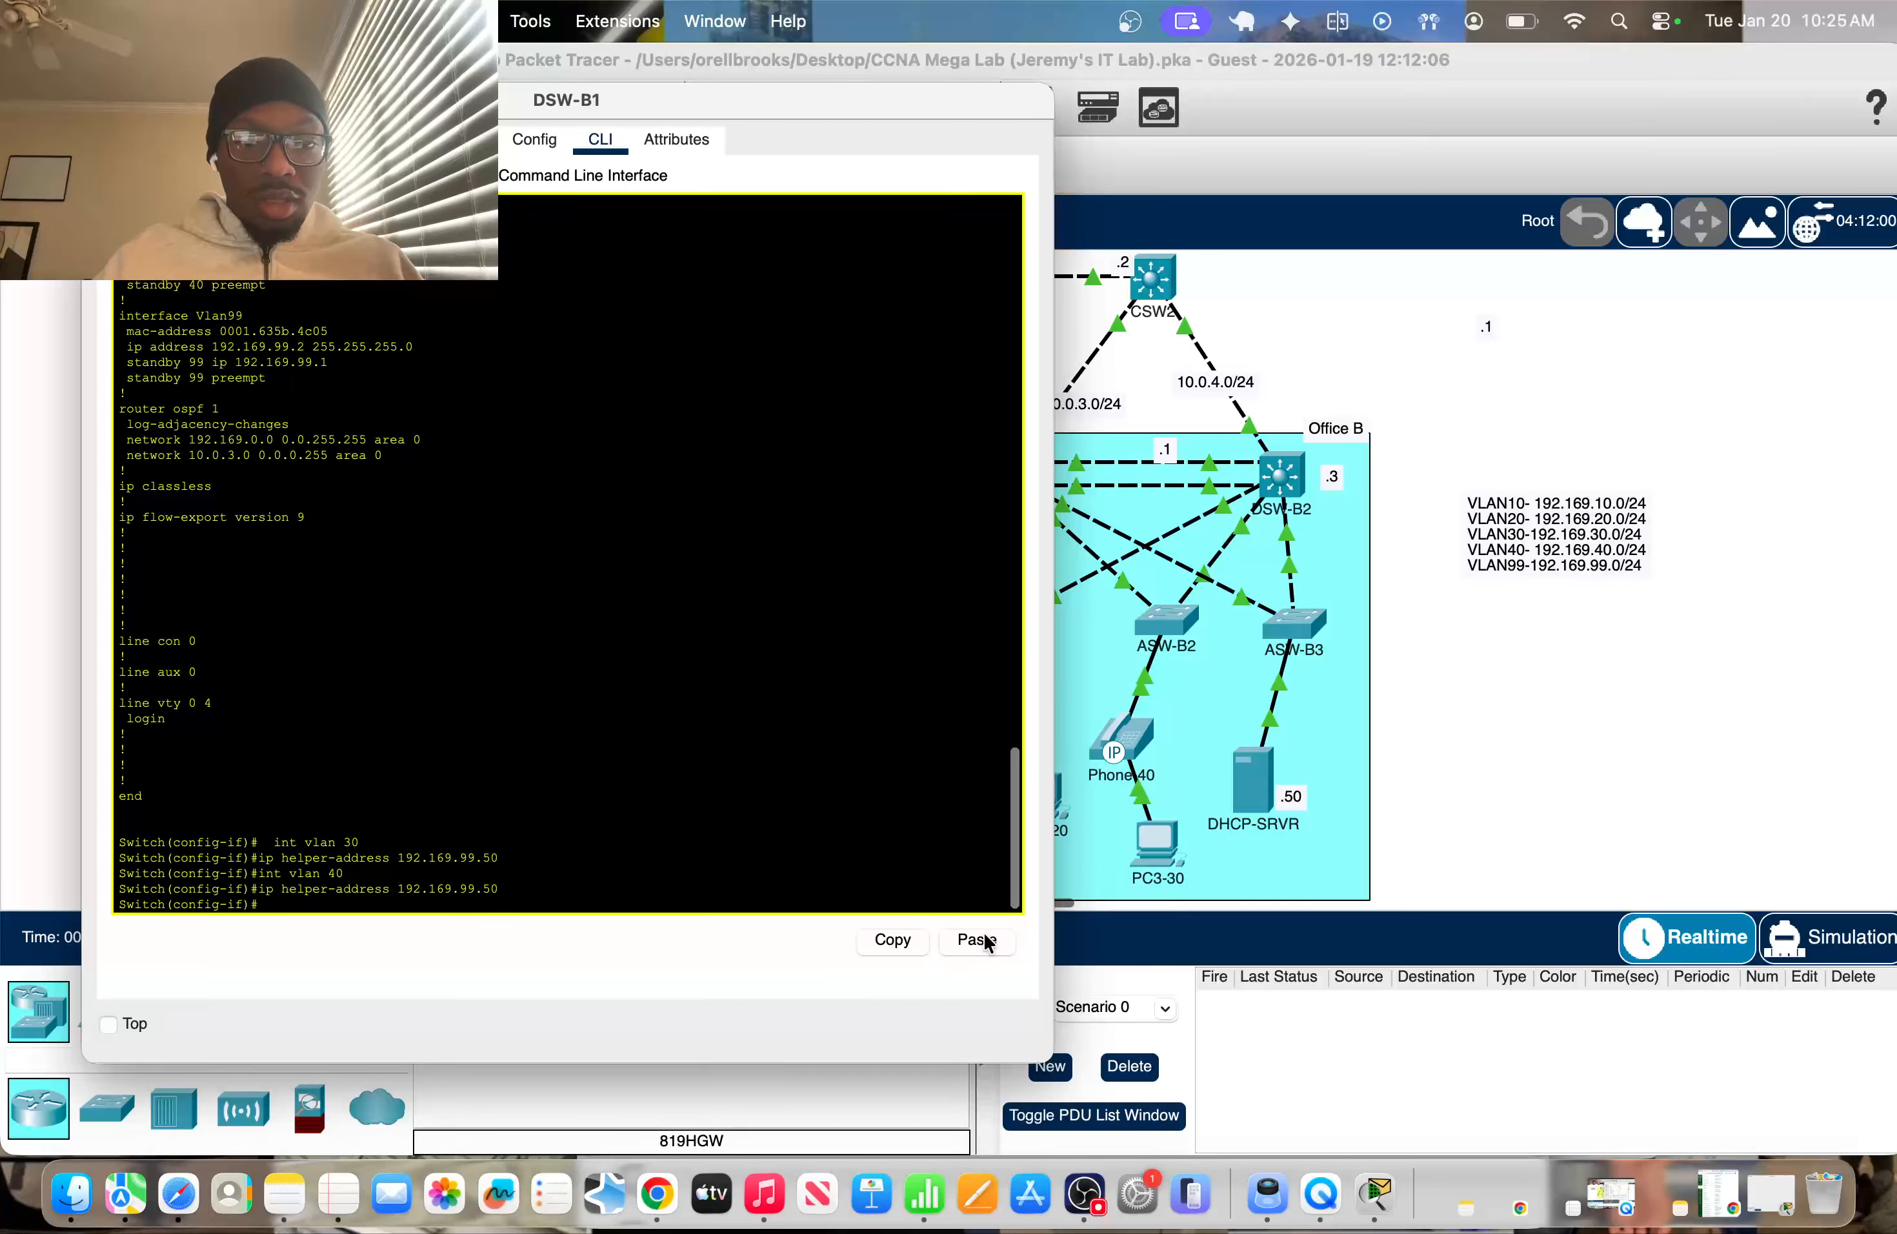
click(1432, 746)
scroll(1046, 733, left, 3)
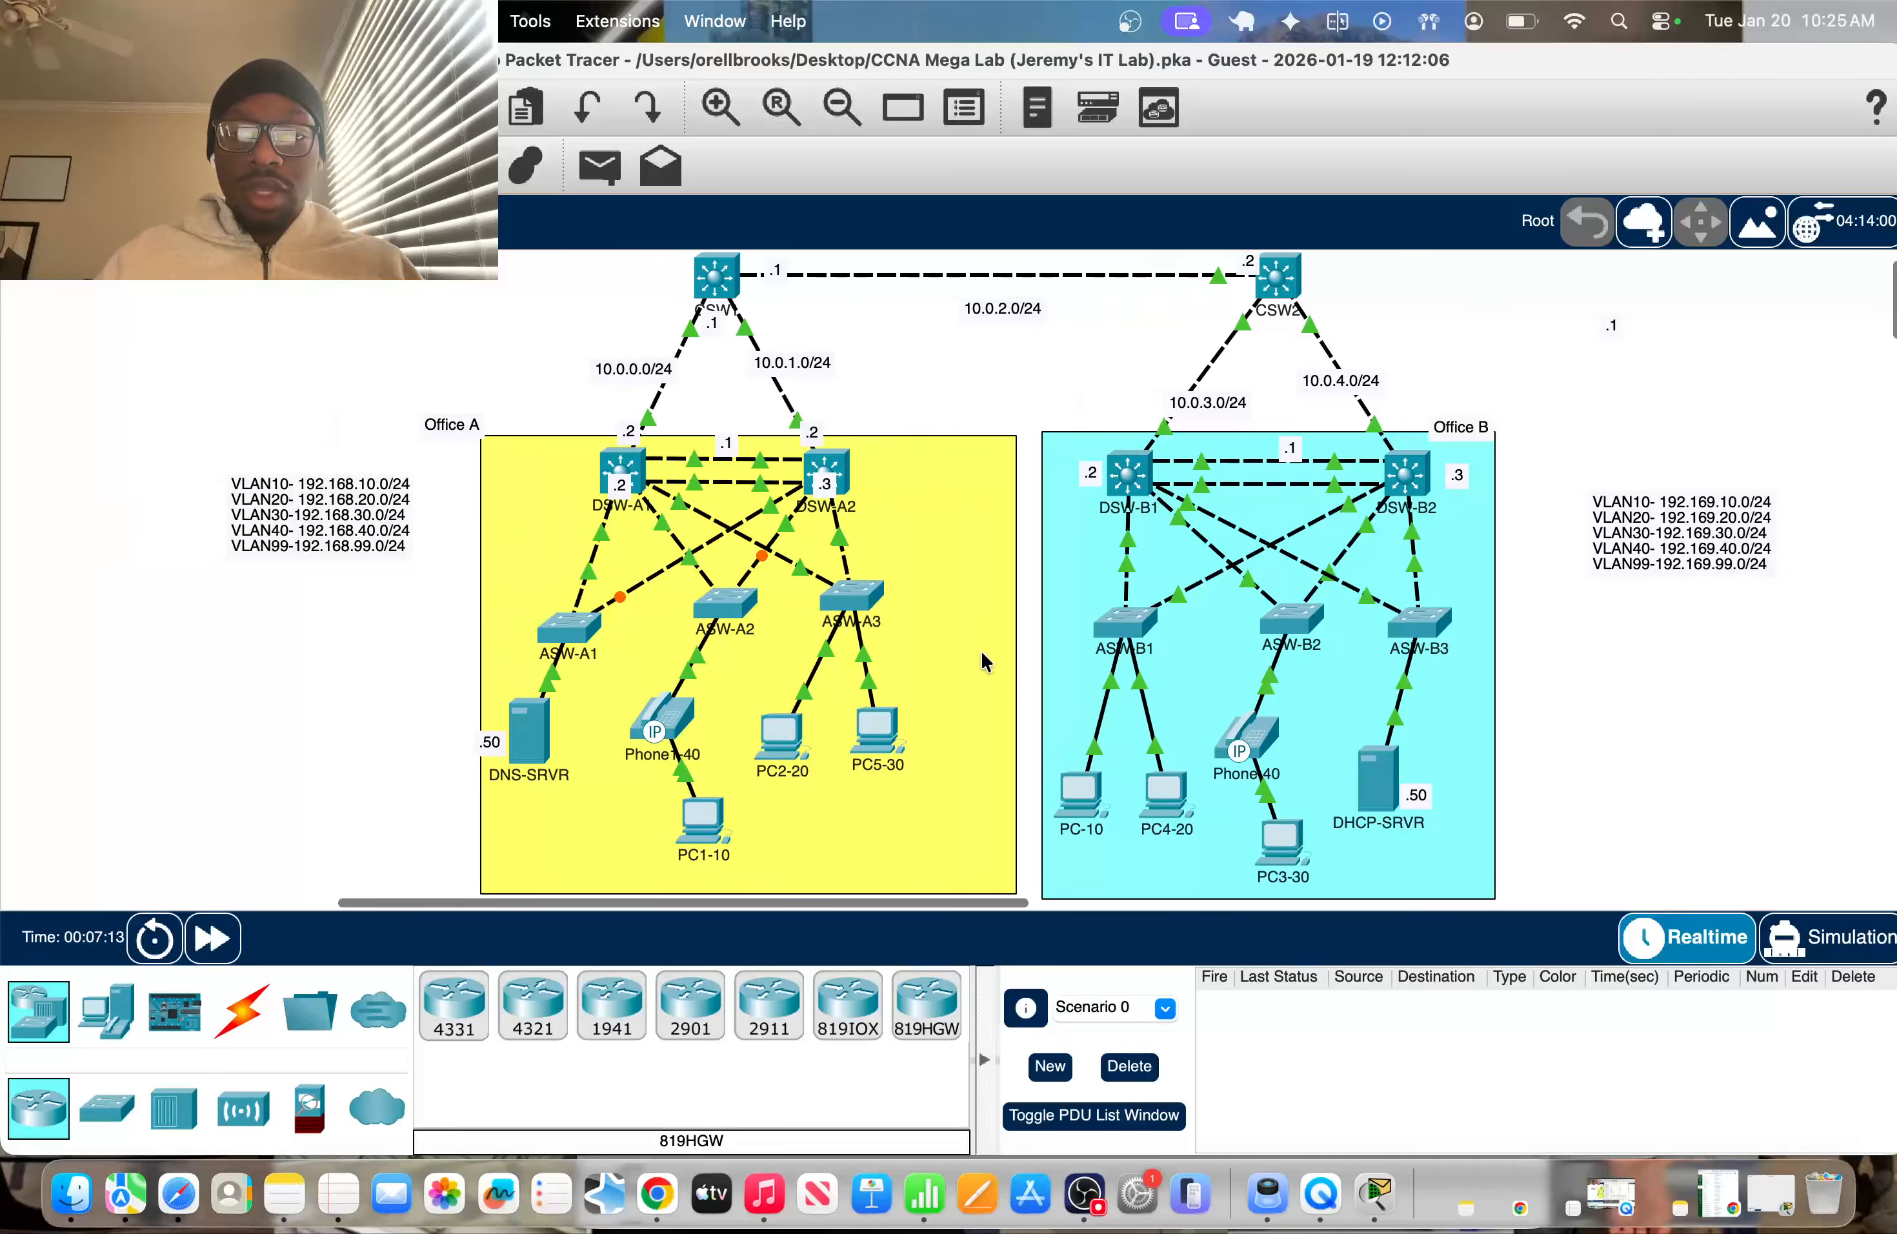
click(629, 464)
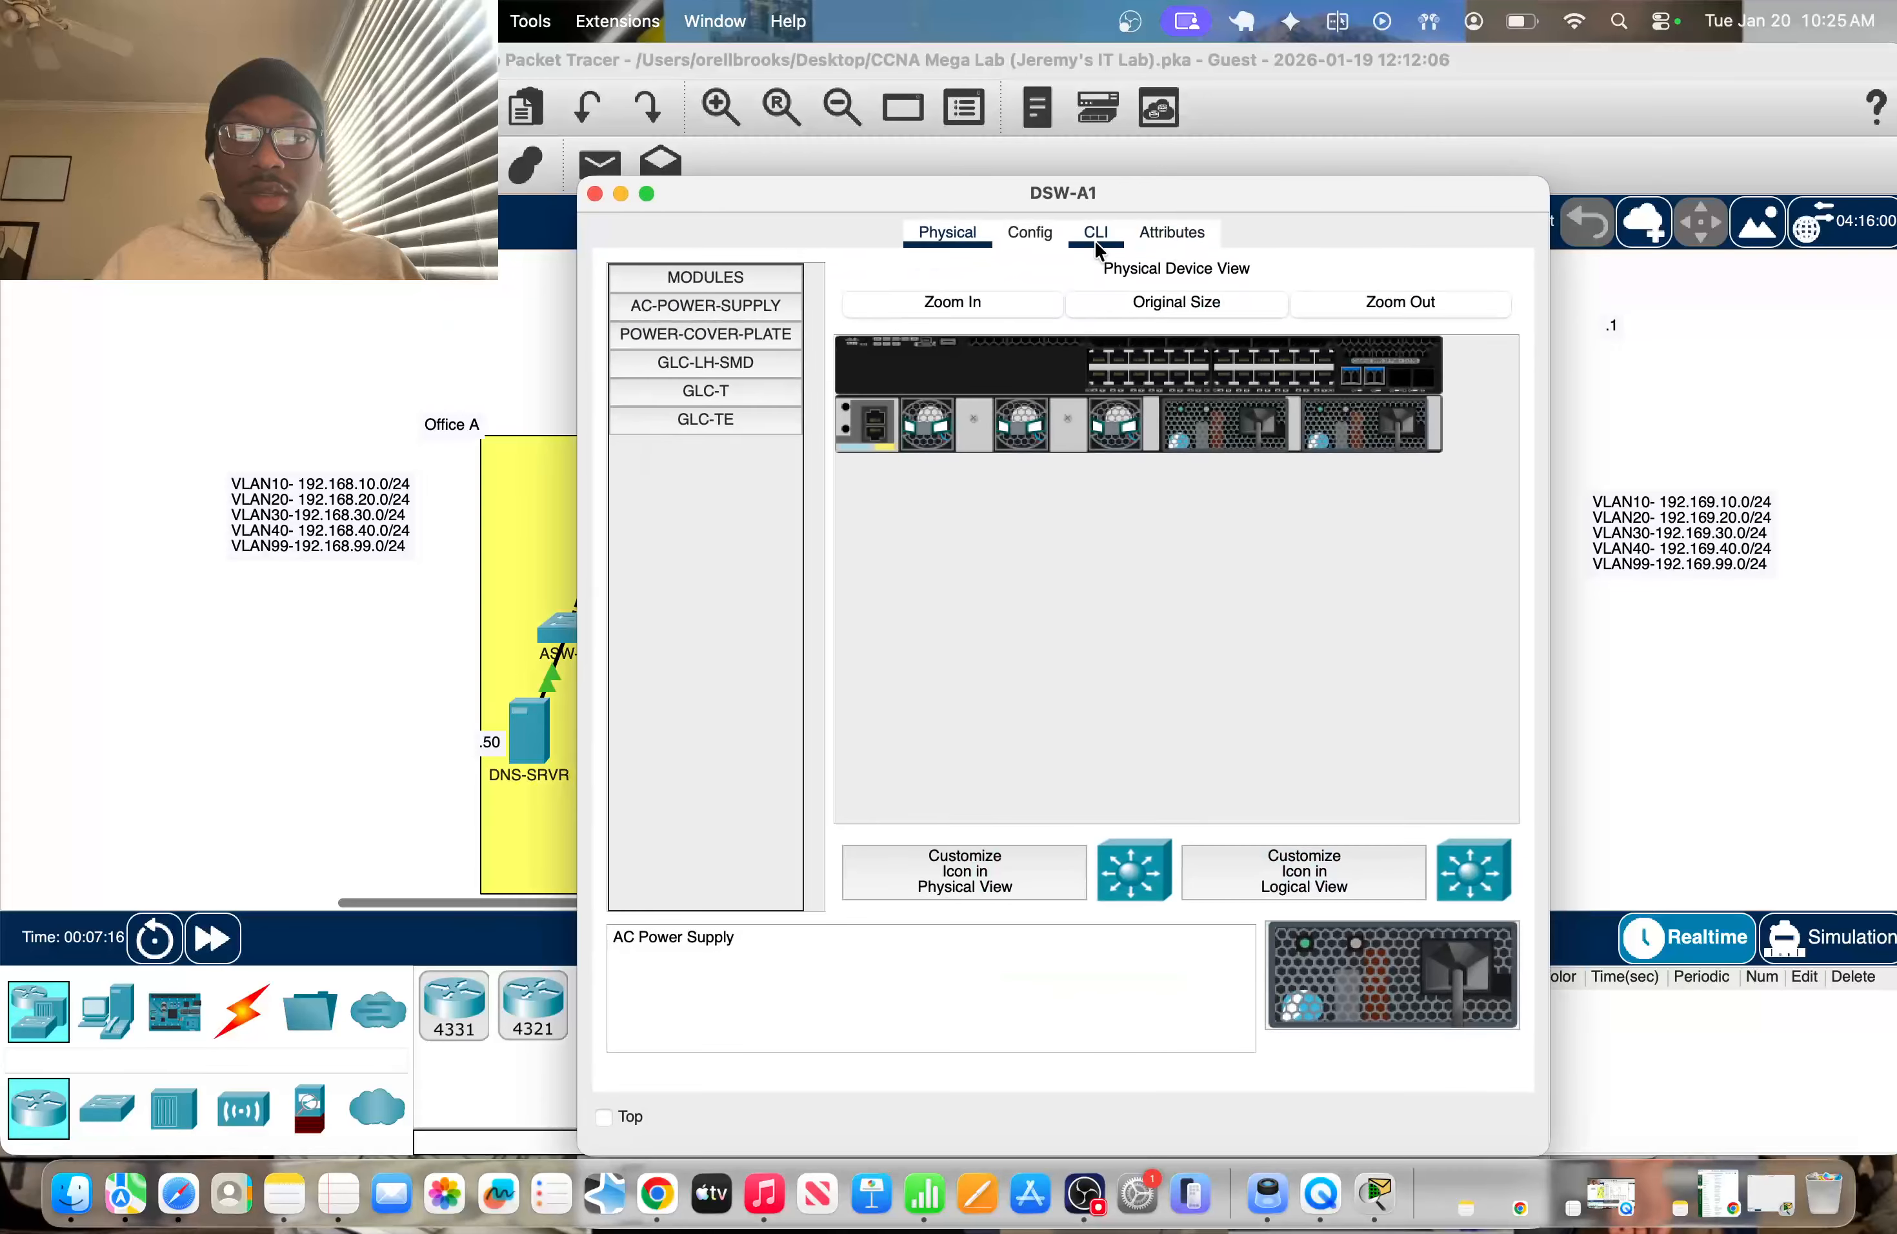
click(1093, 240)
drag(1100, 192, 733, 192)
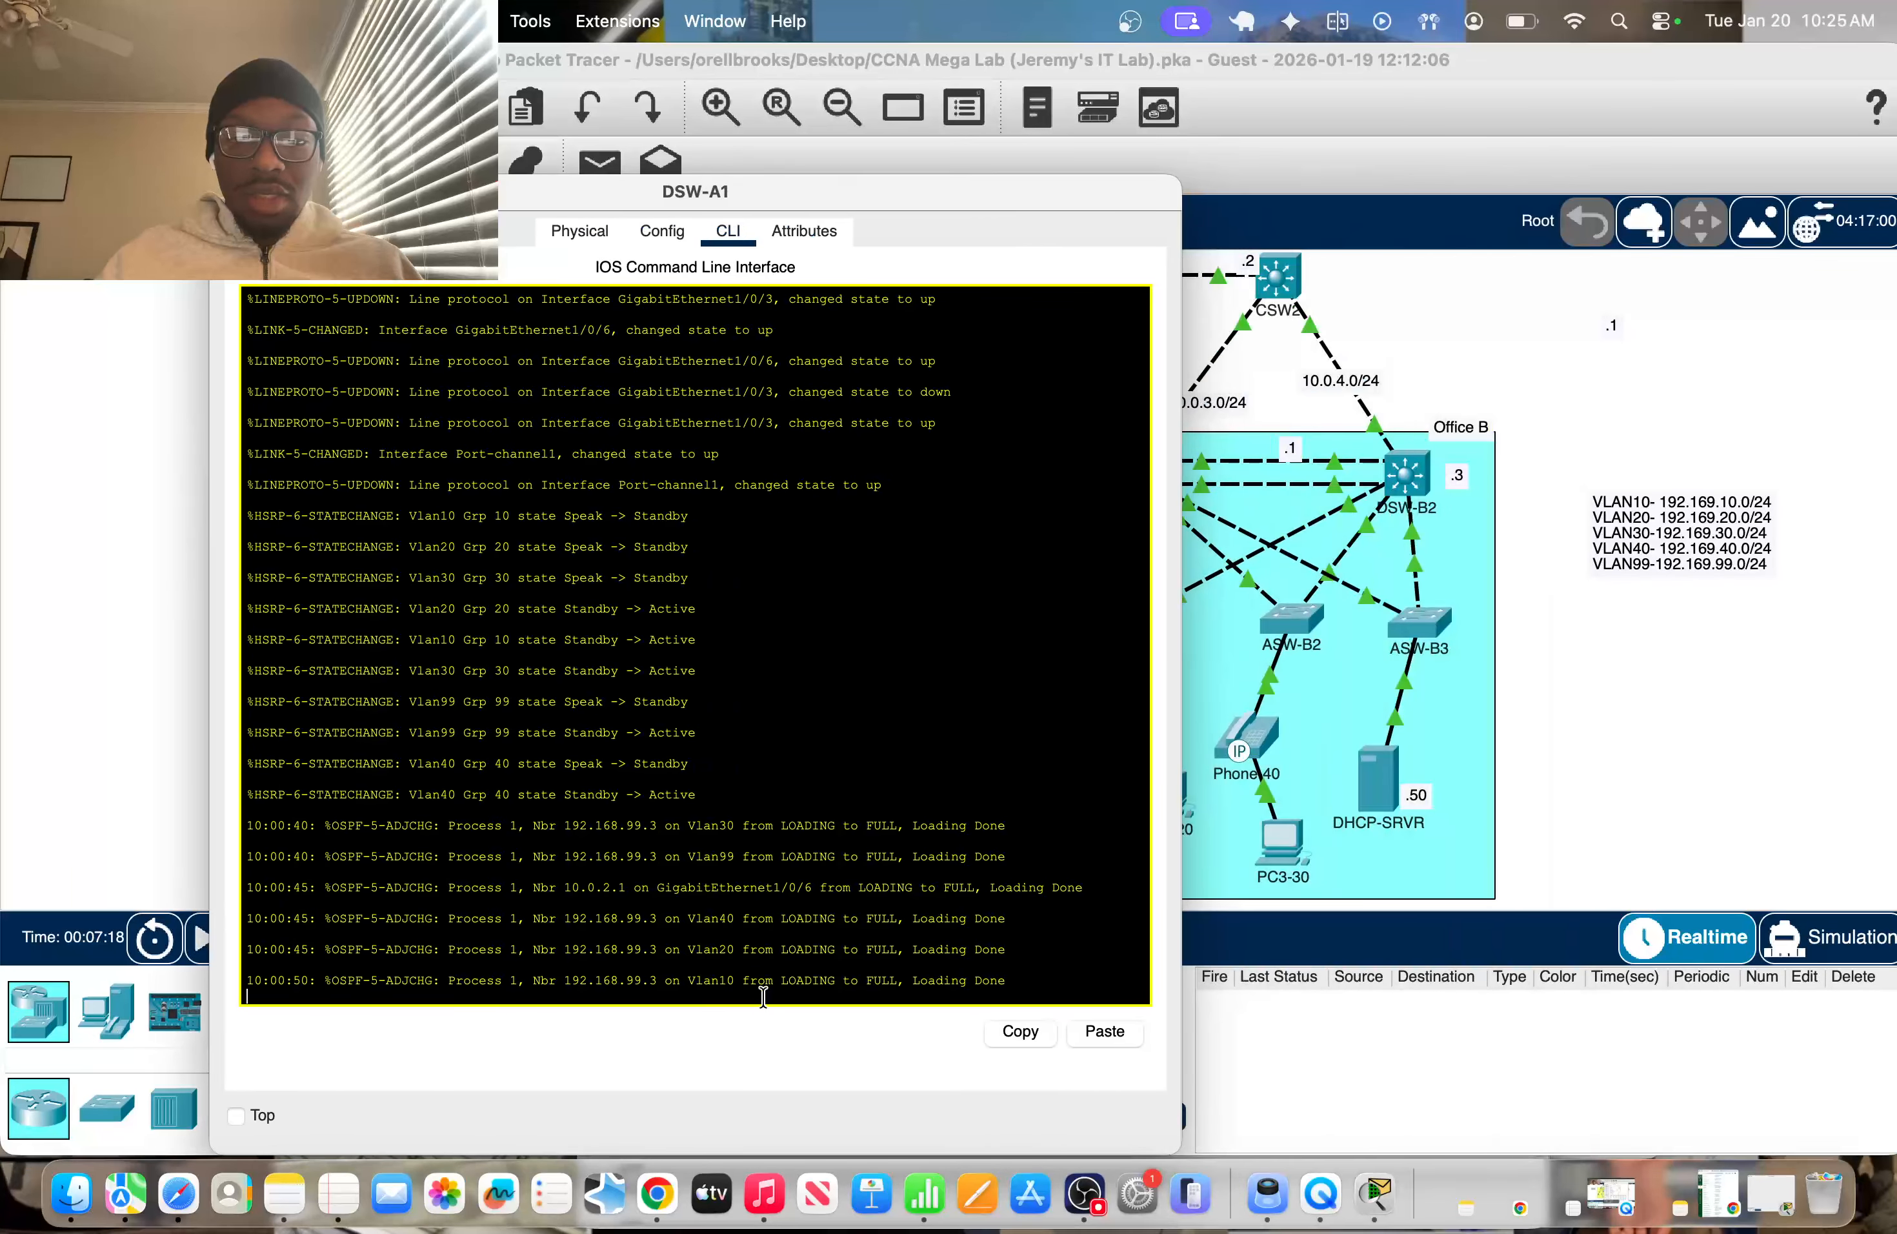
key(Return)
key(Return)
text(en)
key(Return)
text(co)
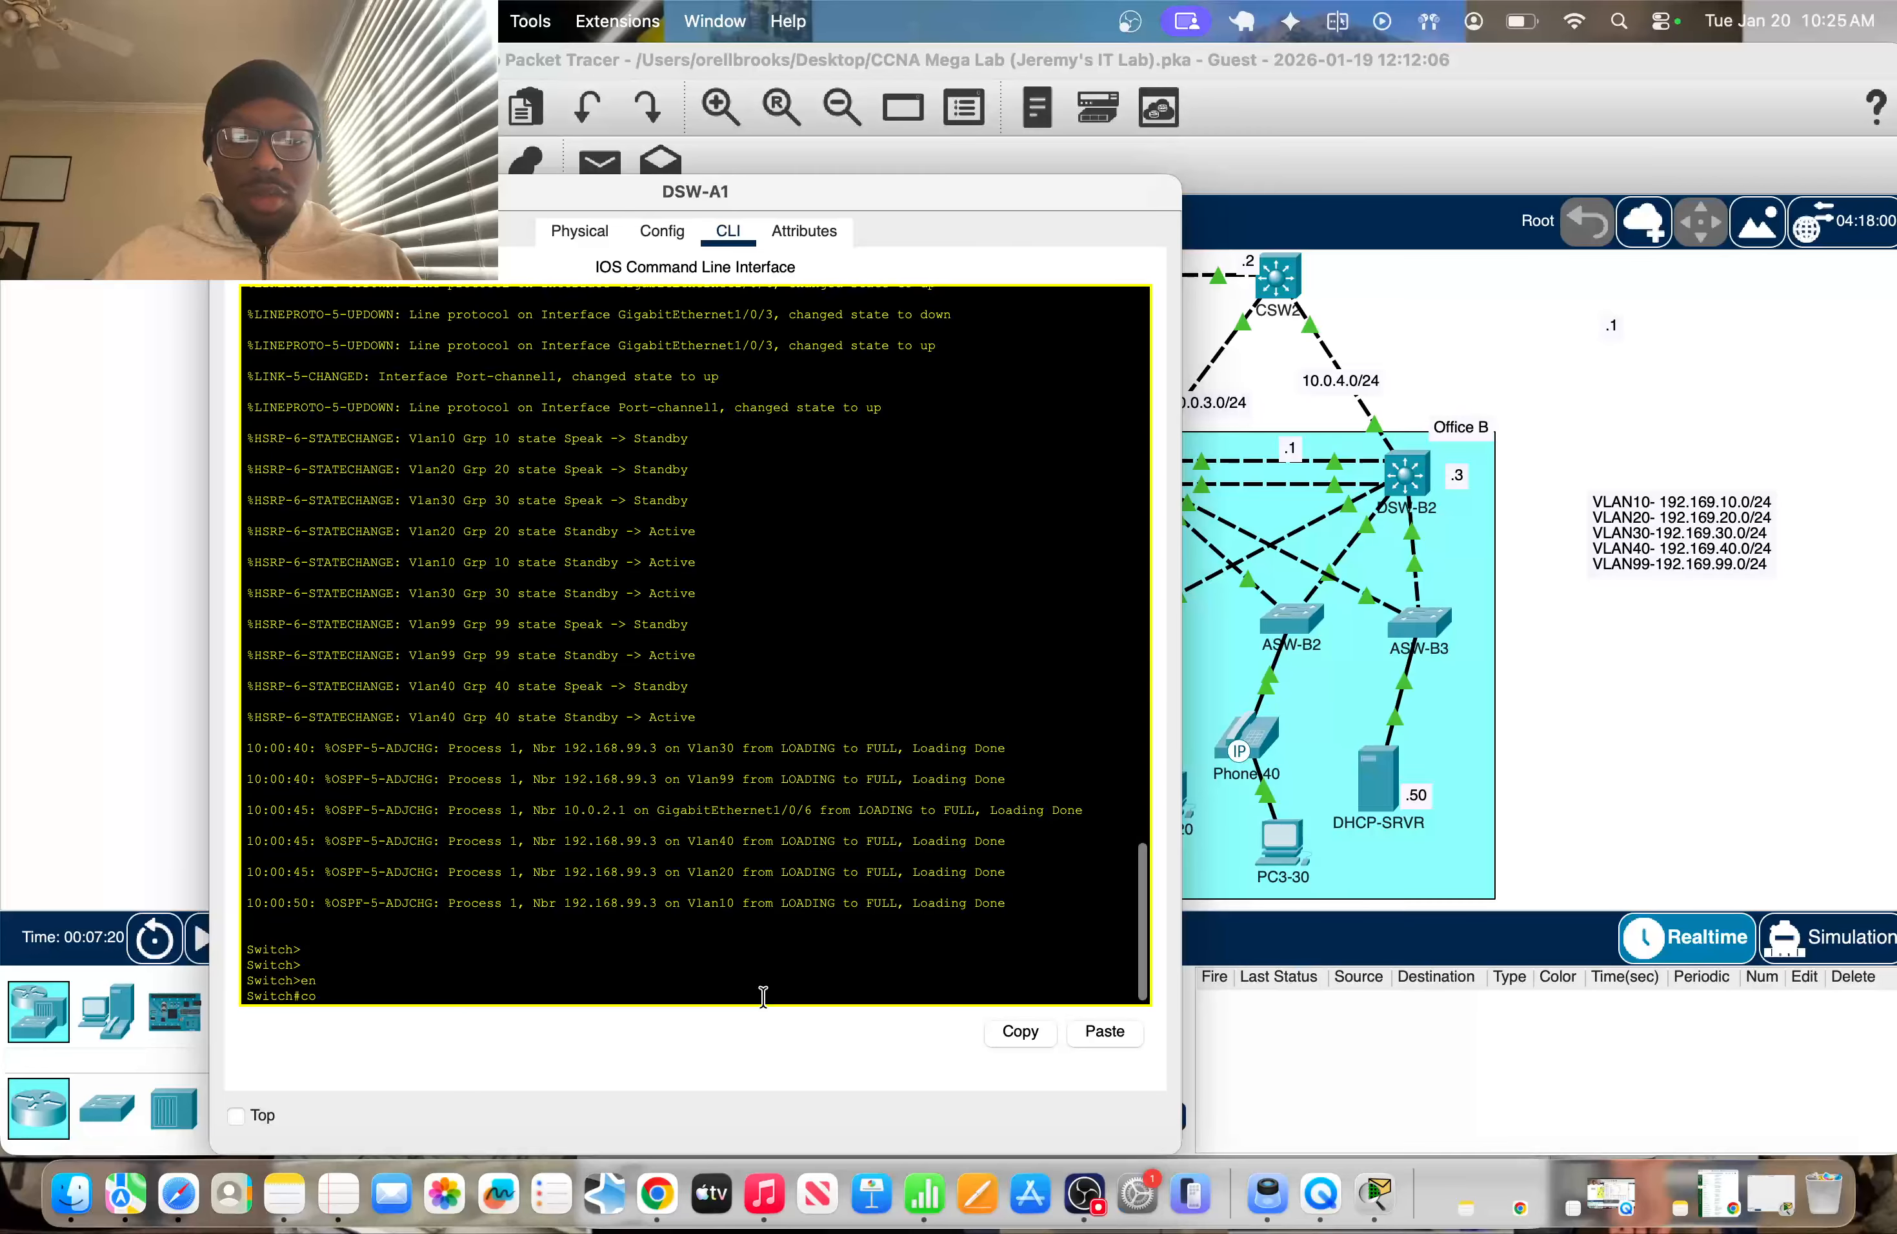
text(nf t)
key(Return)
text(in)
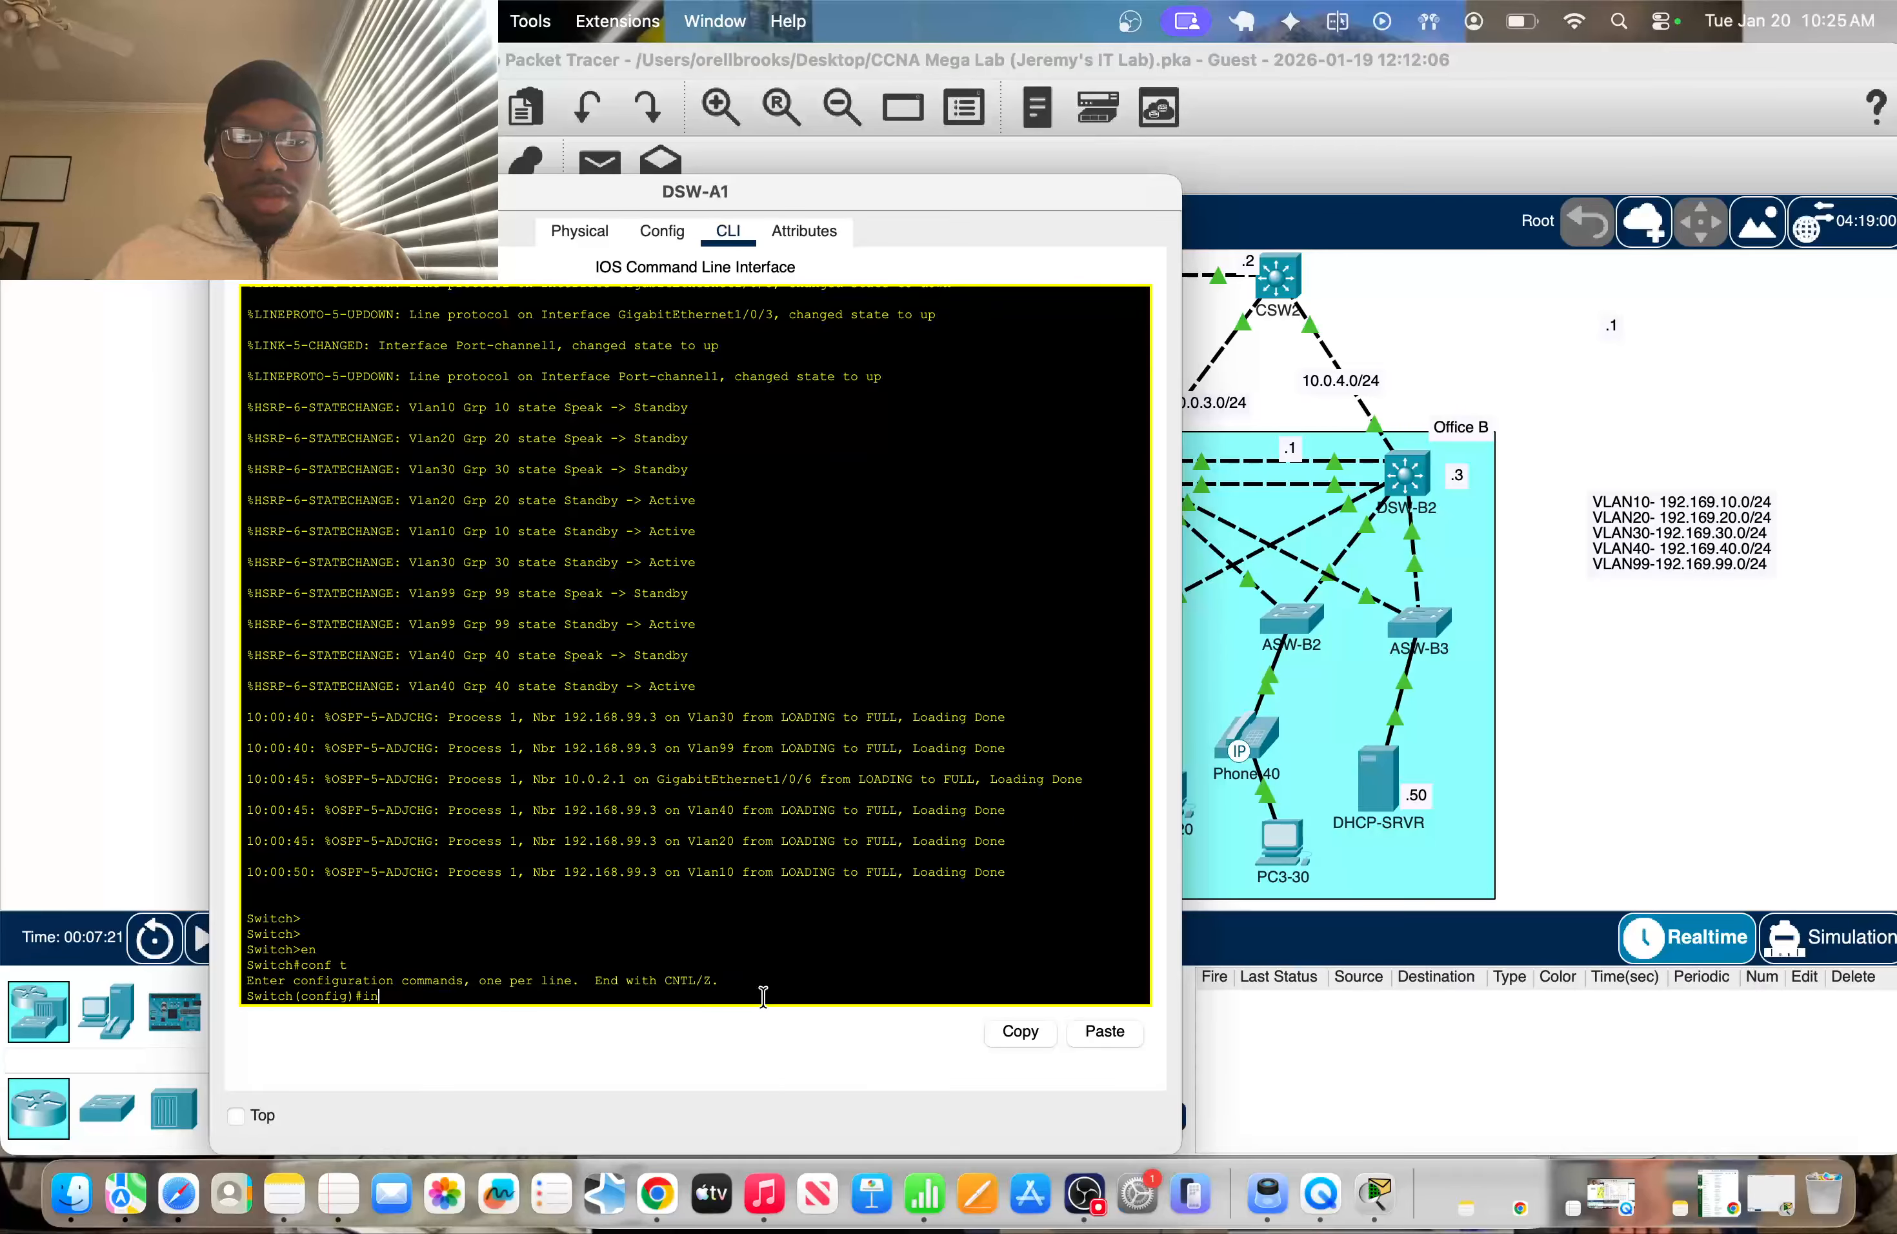
click(1576, 489)
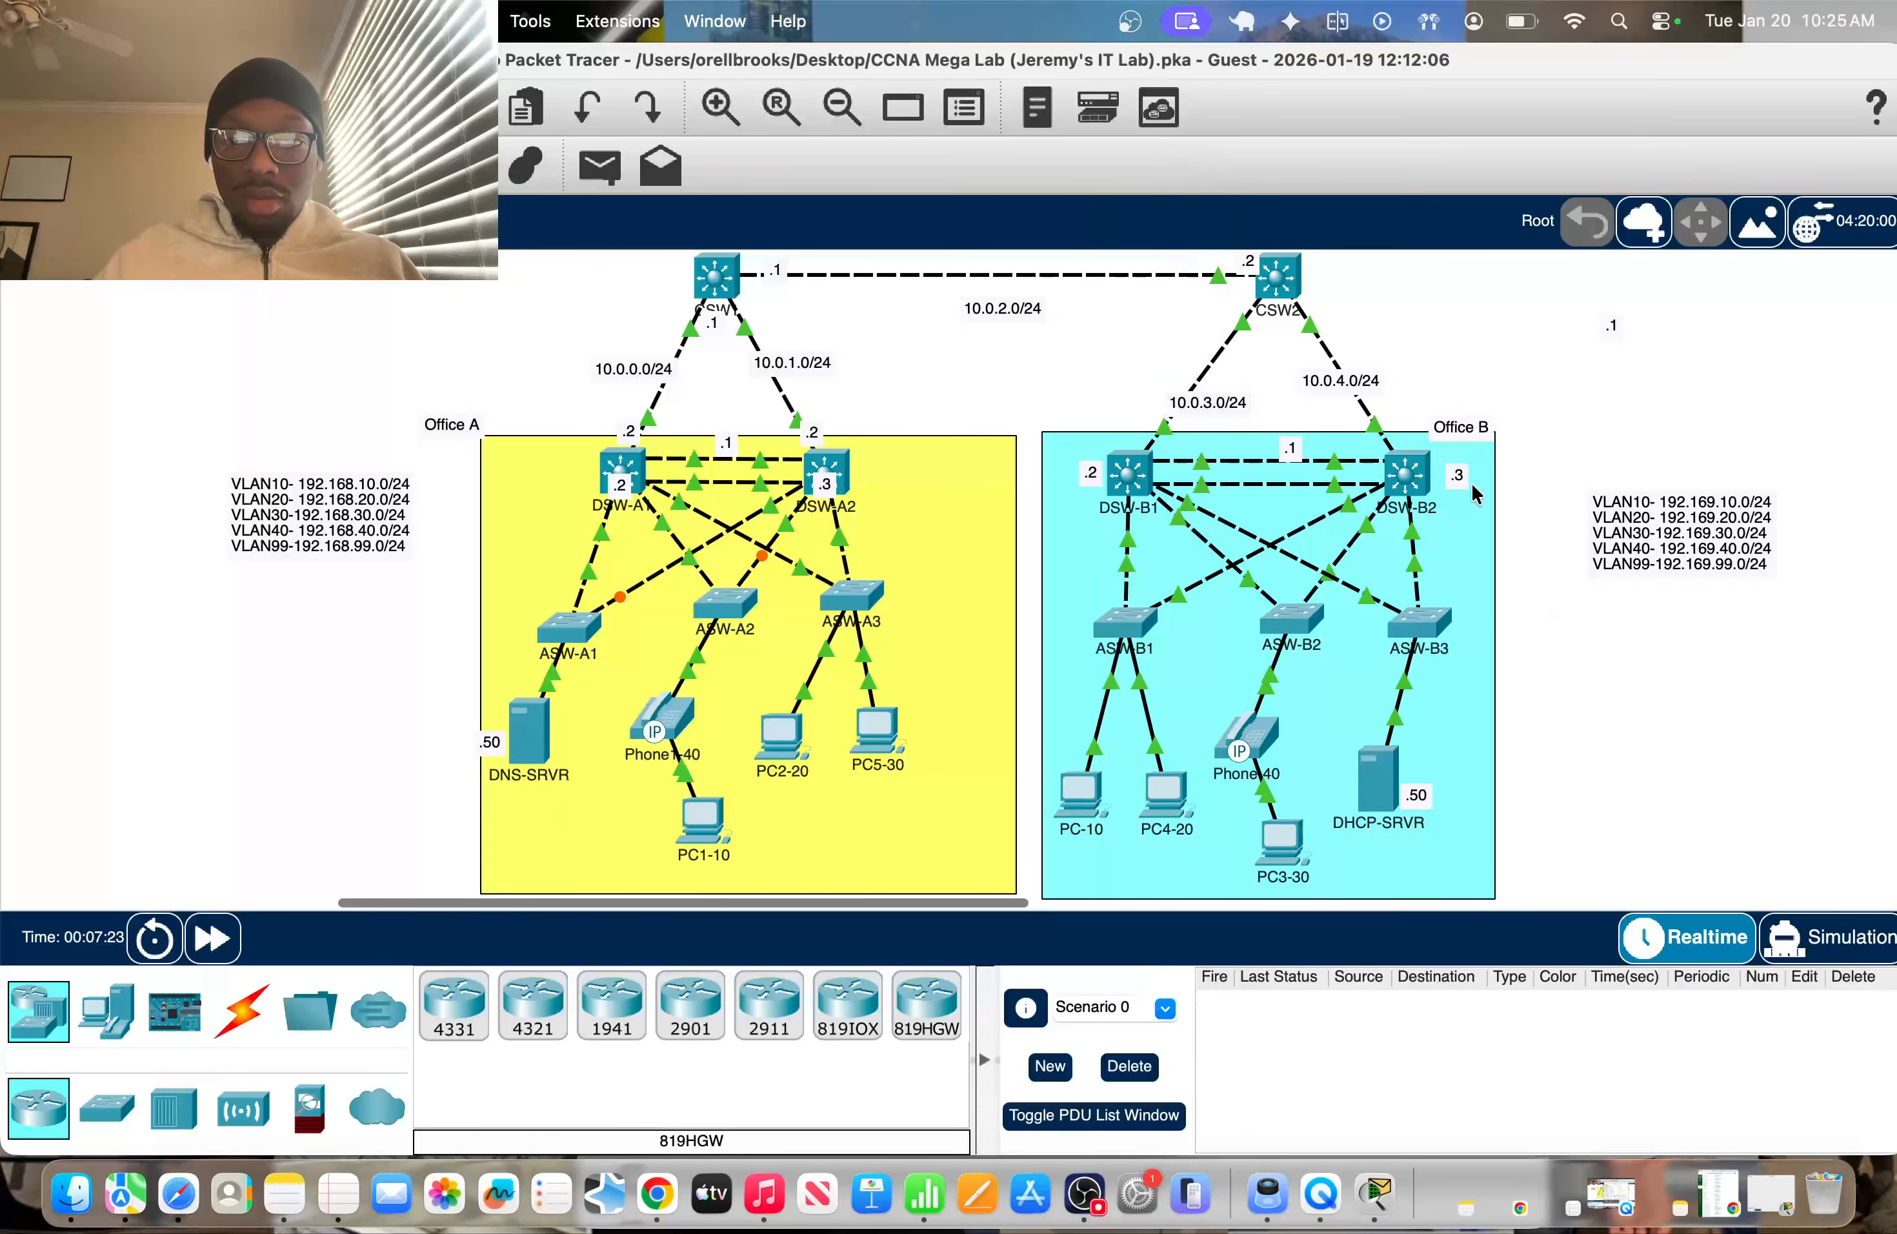
Open the command line of switch DSW-B2 in Office B and enter global configuration mode
click(1412, 486)
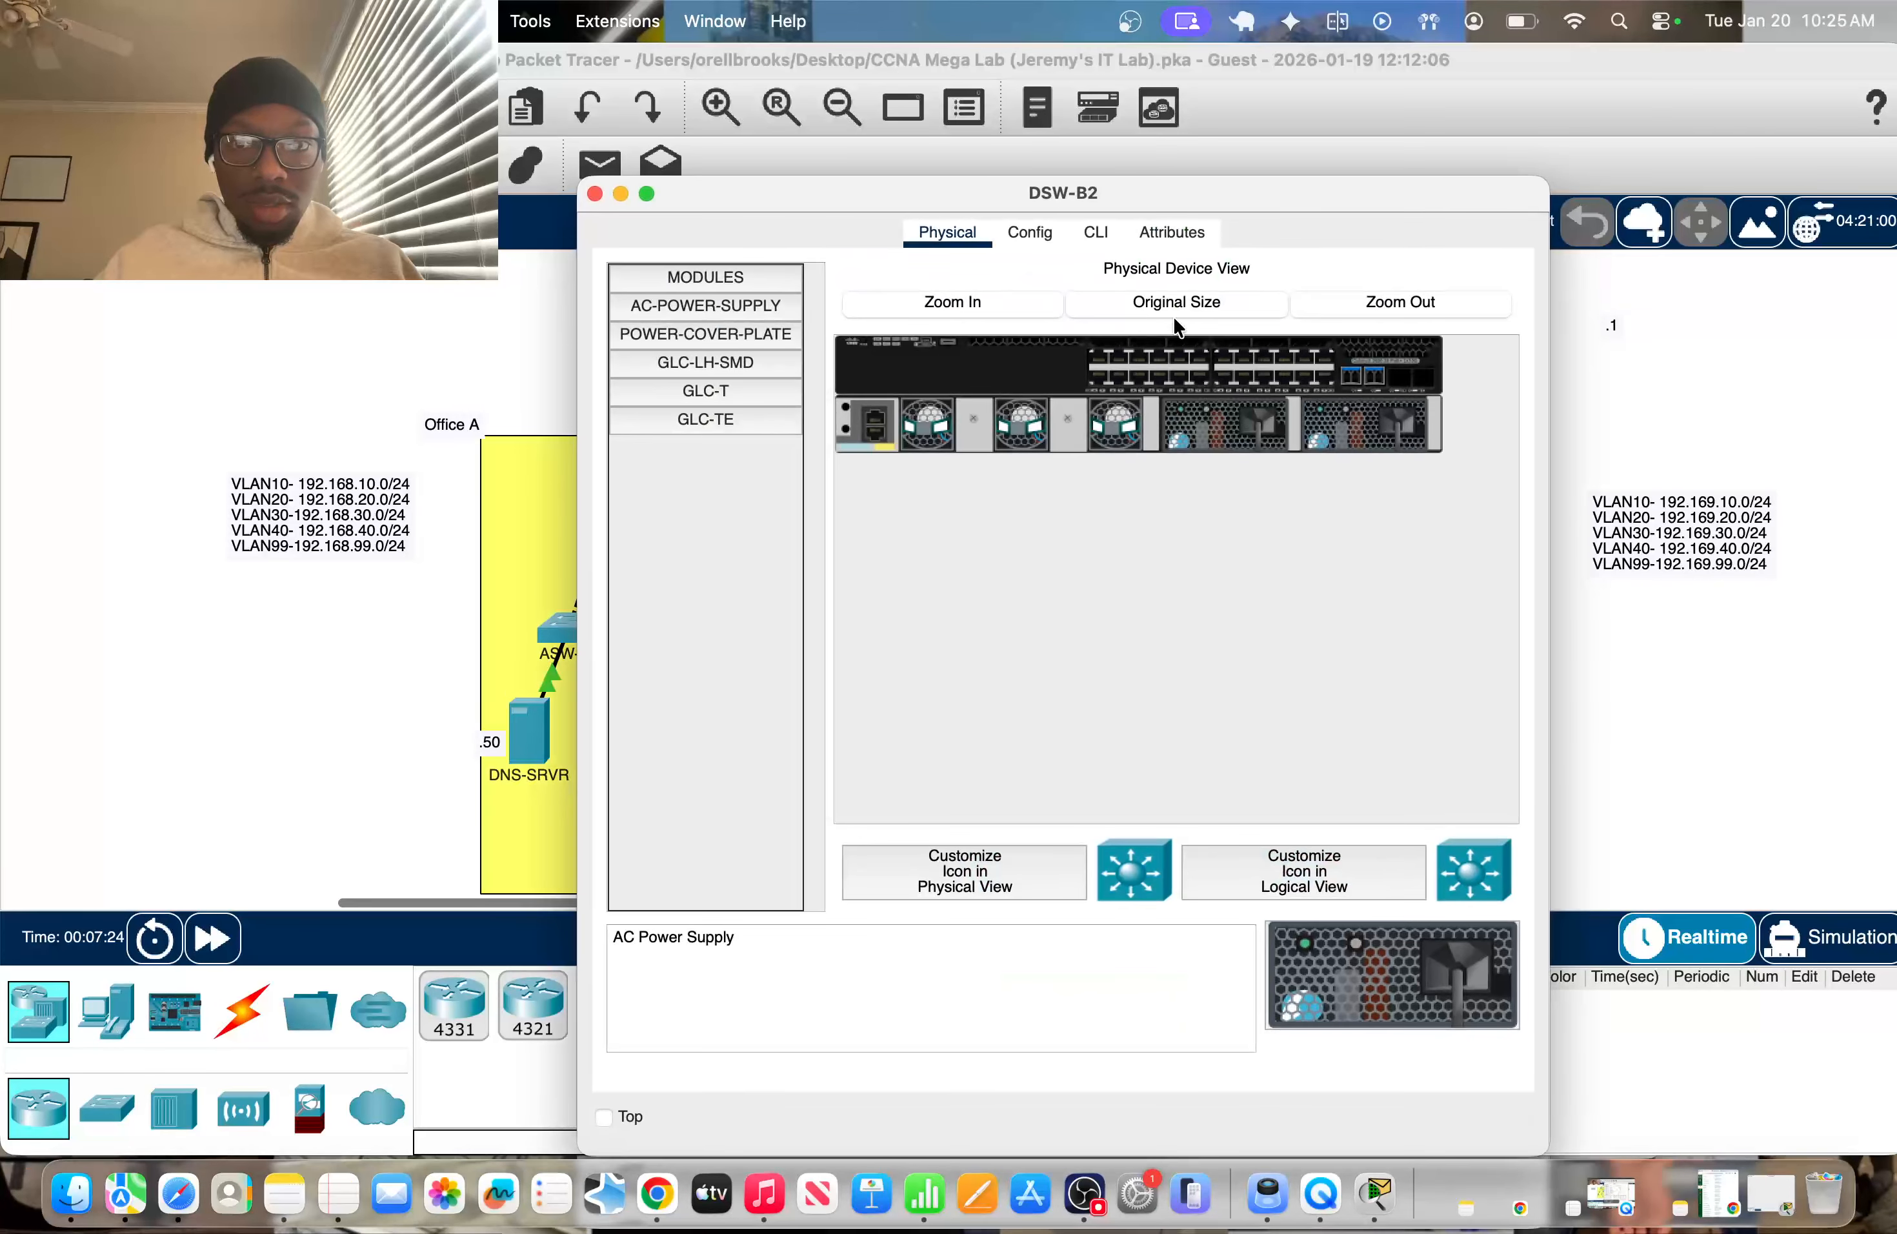
click(1095, 238)
key(Return)
text(en)
key(Return)
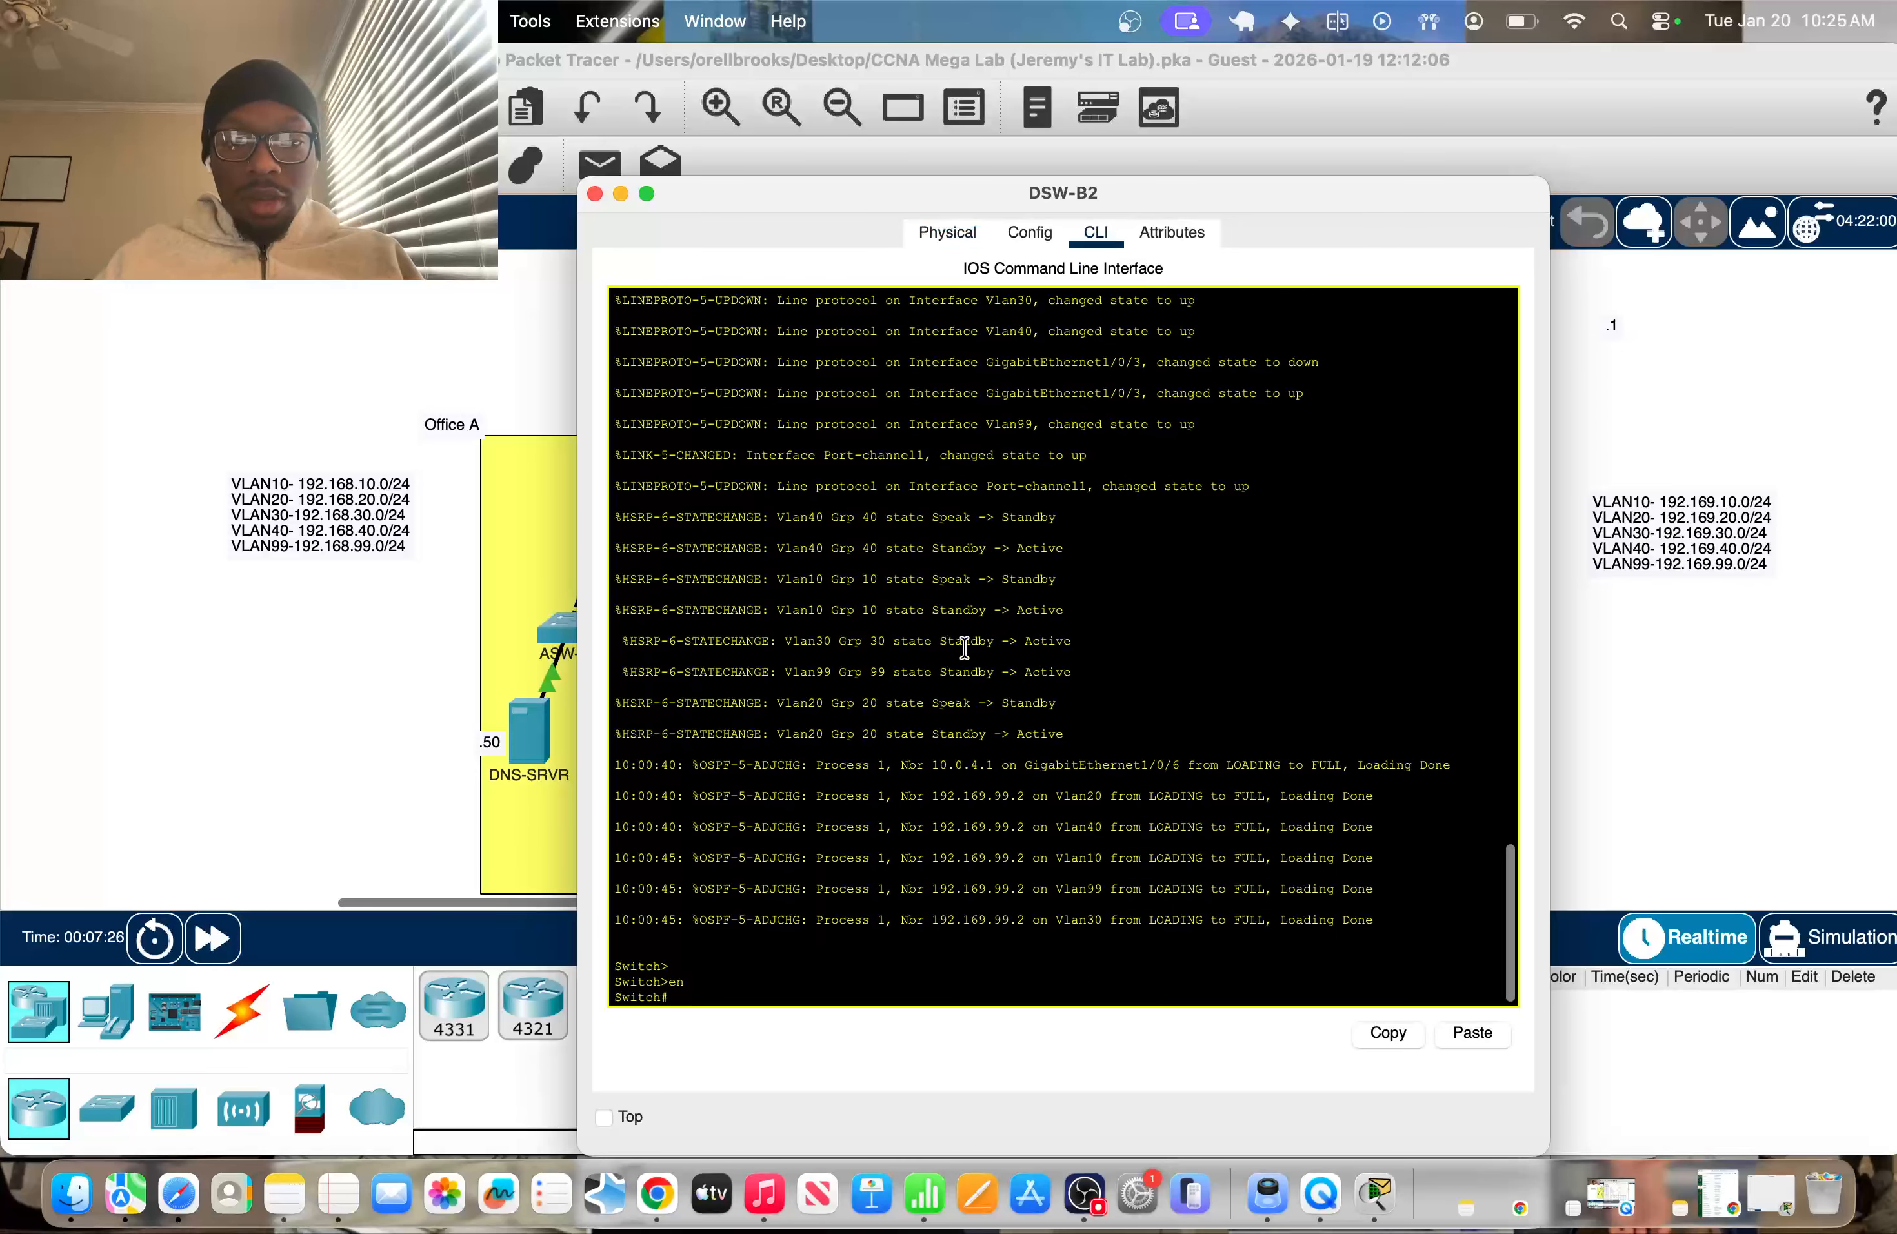
text(conf t)
key(Return)
Enter DSW-B2's VLAN 10 interface and paste the copied command ip helper-address 192.169.99.50
text(int vln)
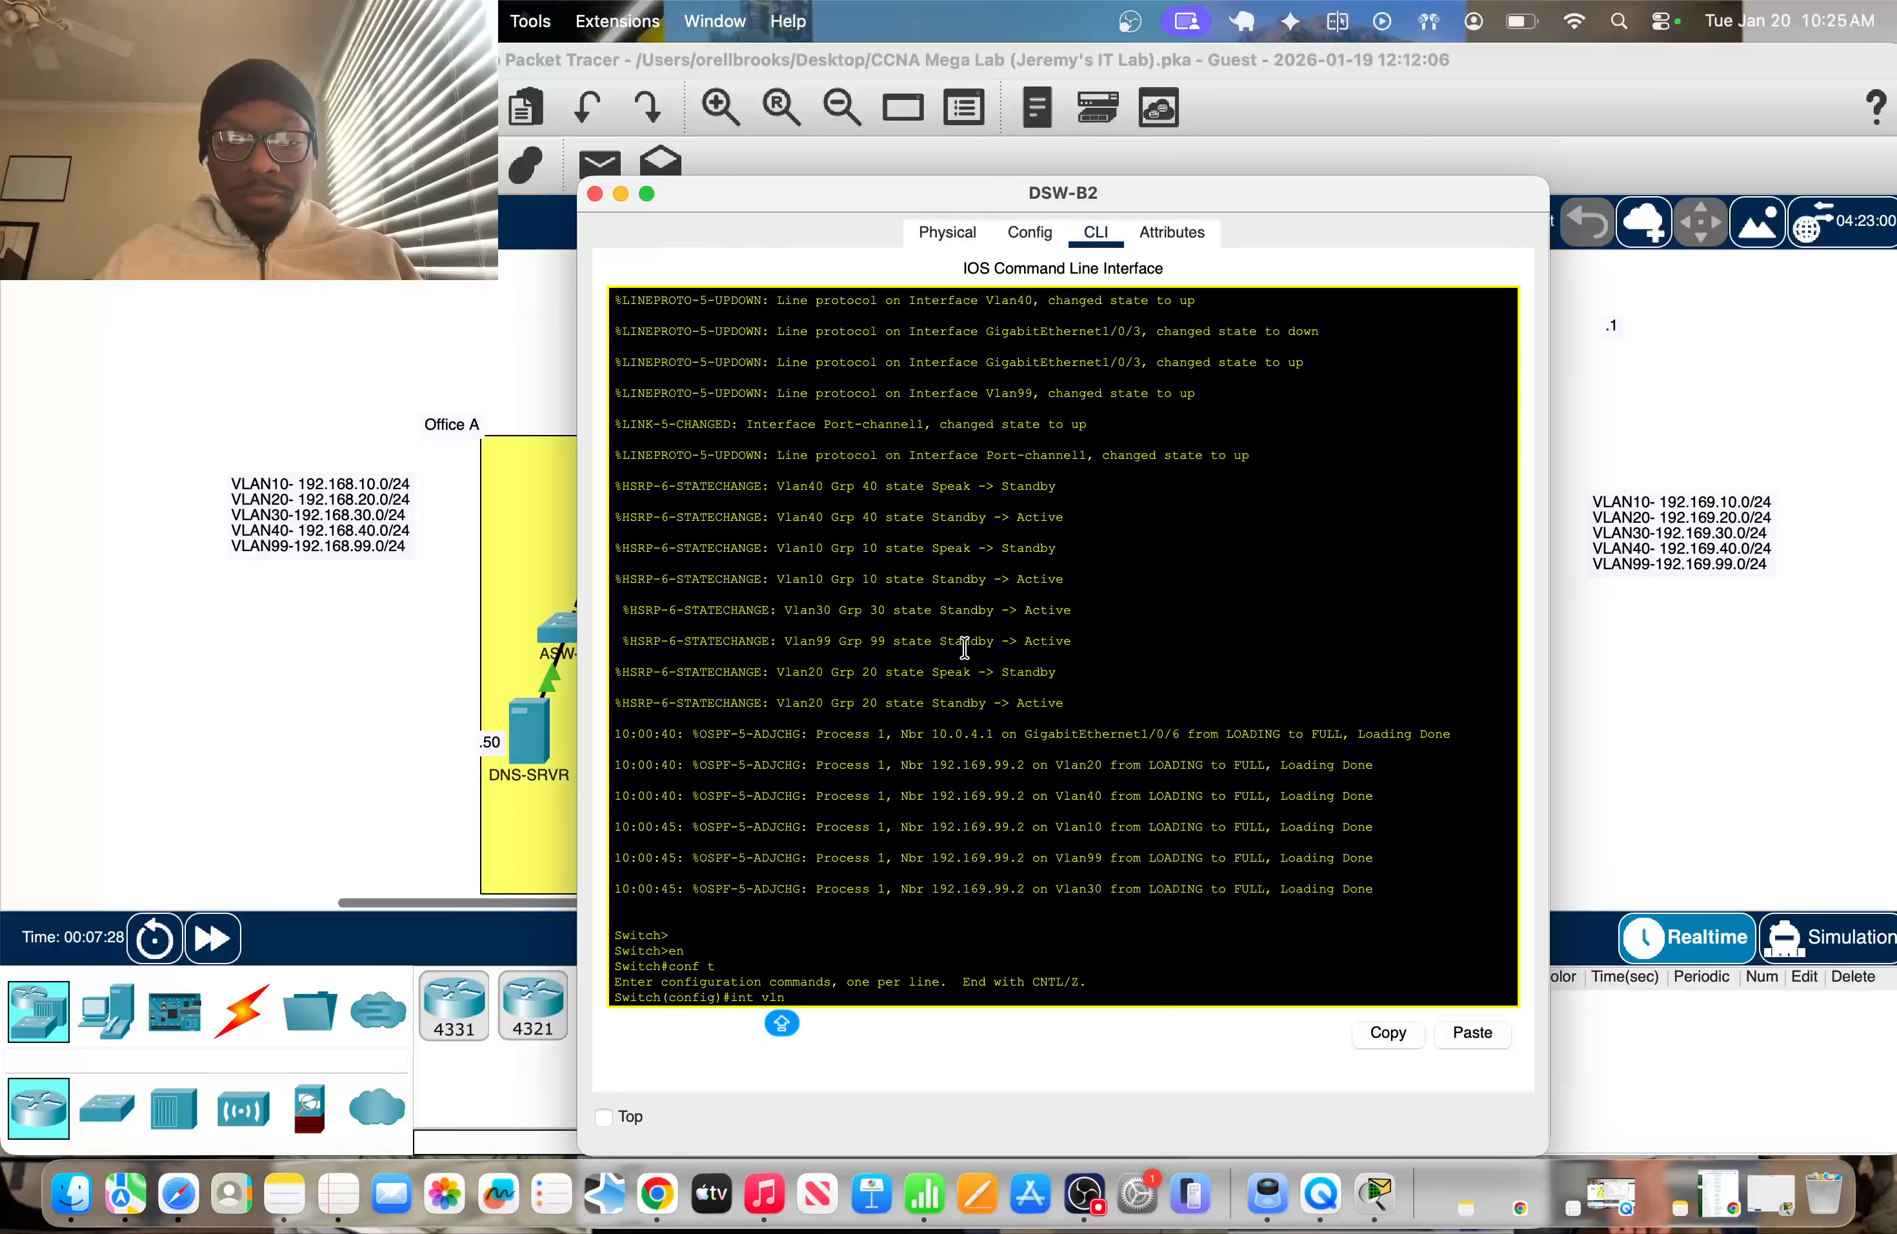
key(BackSpace)
text(AN 10)
key(Return)
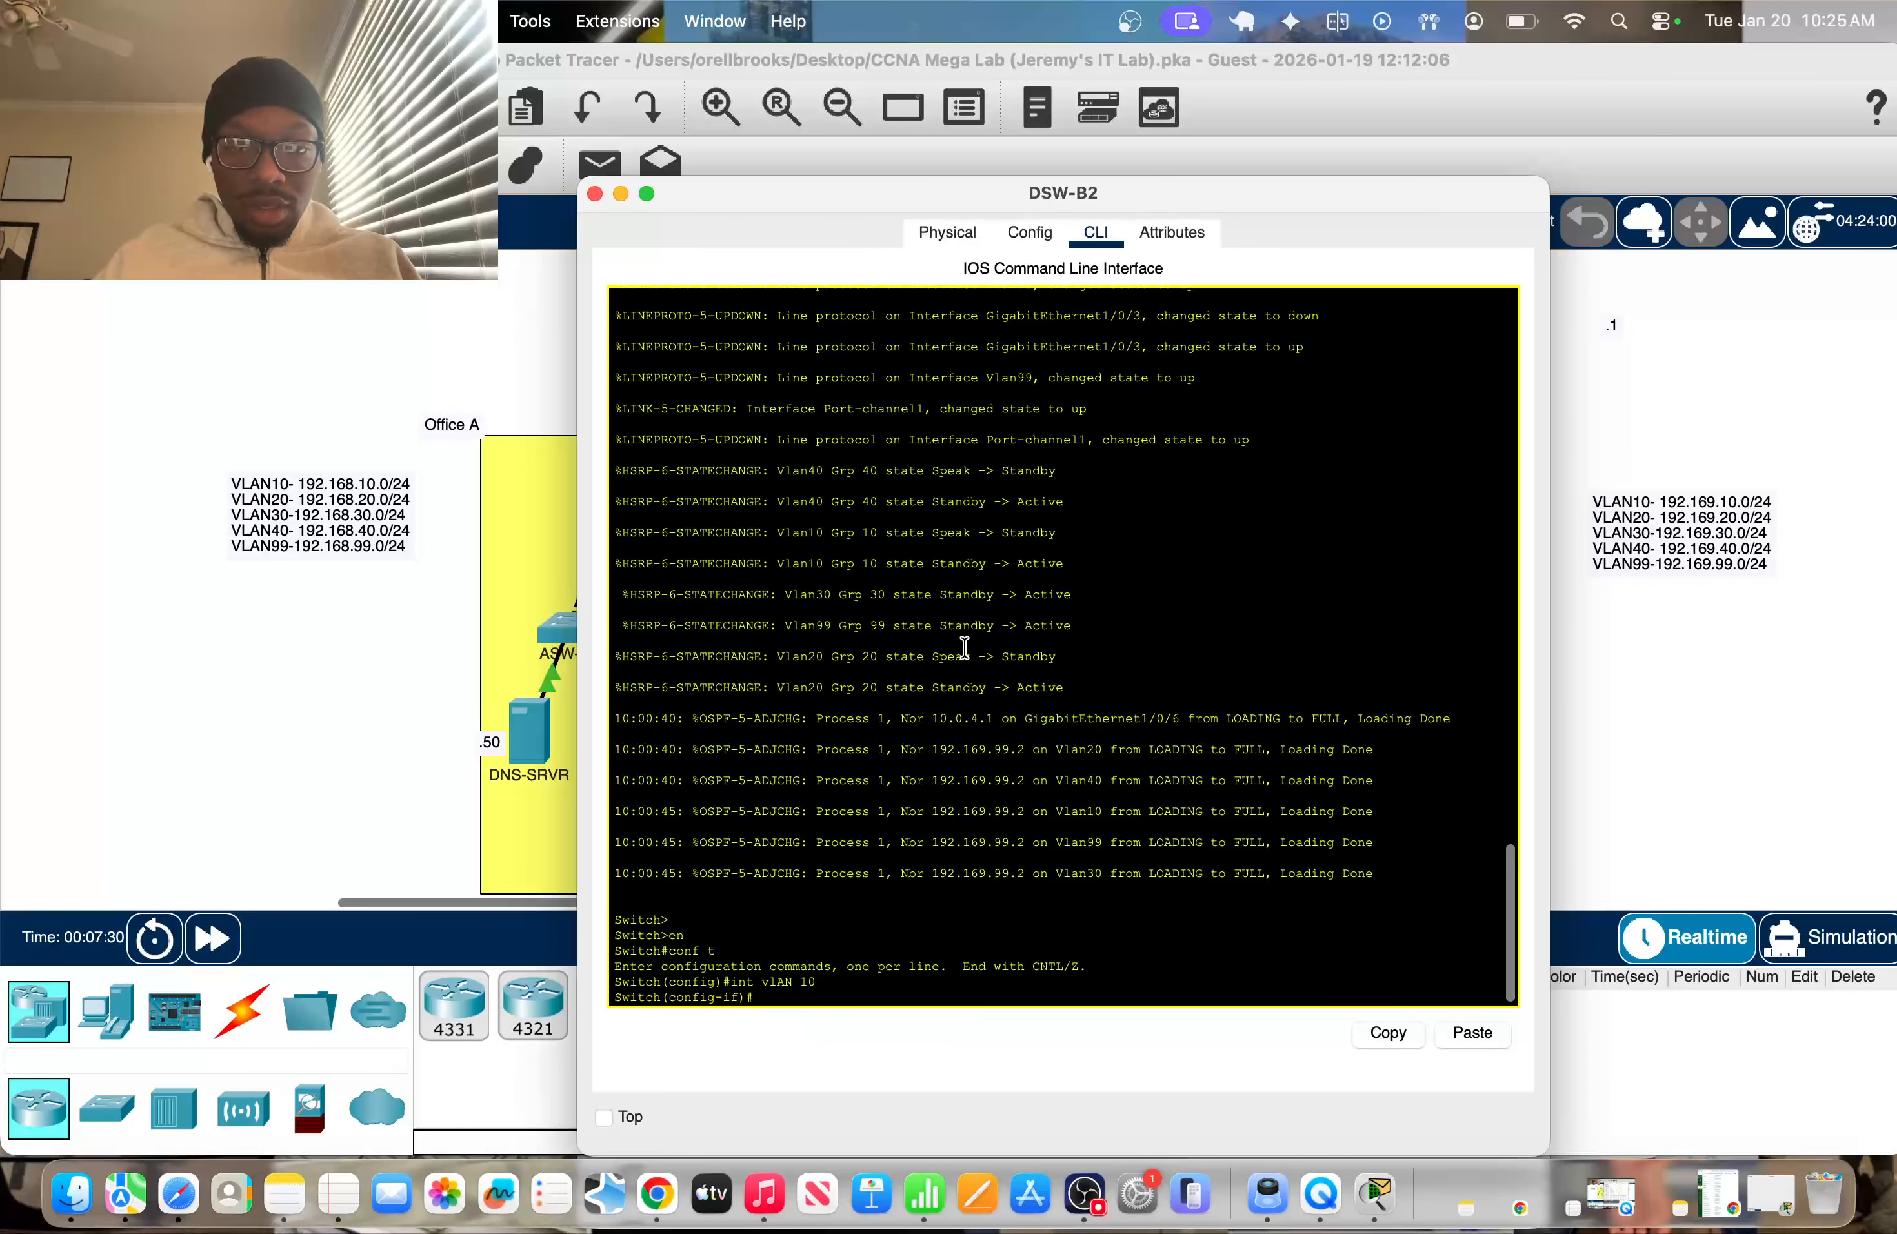
click(1457, 1032)
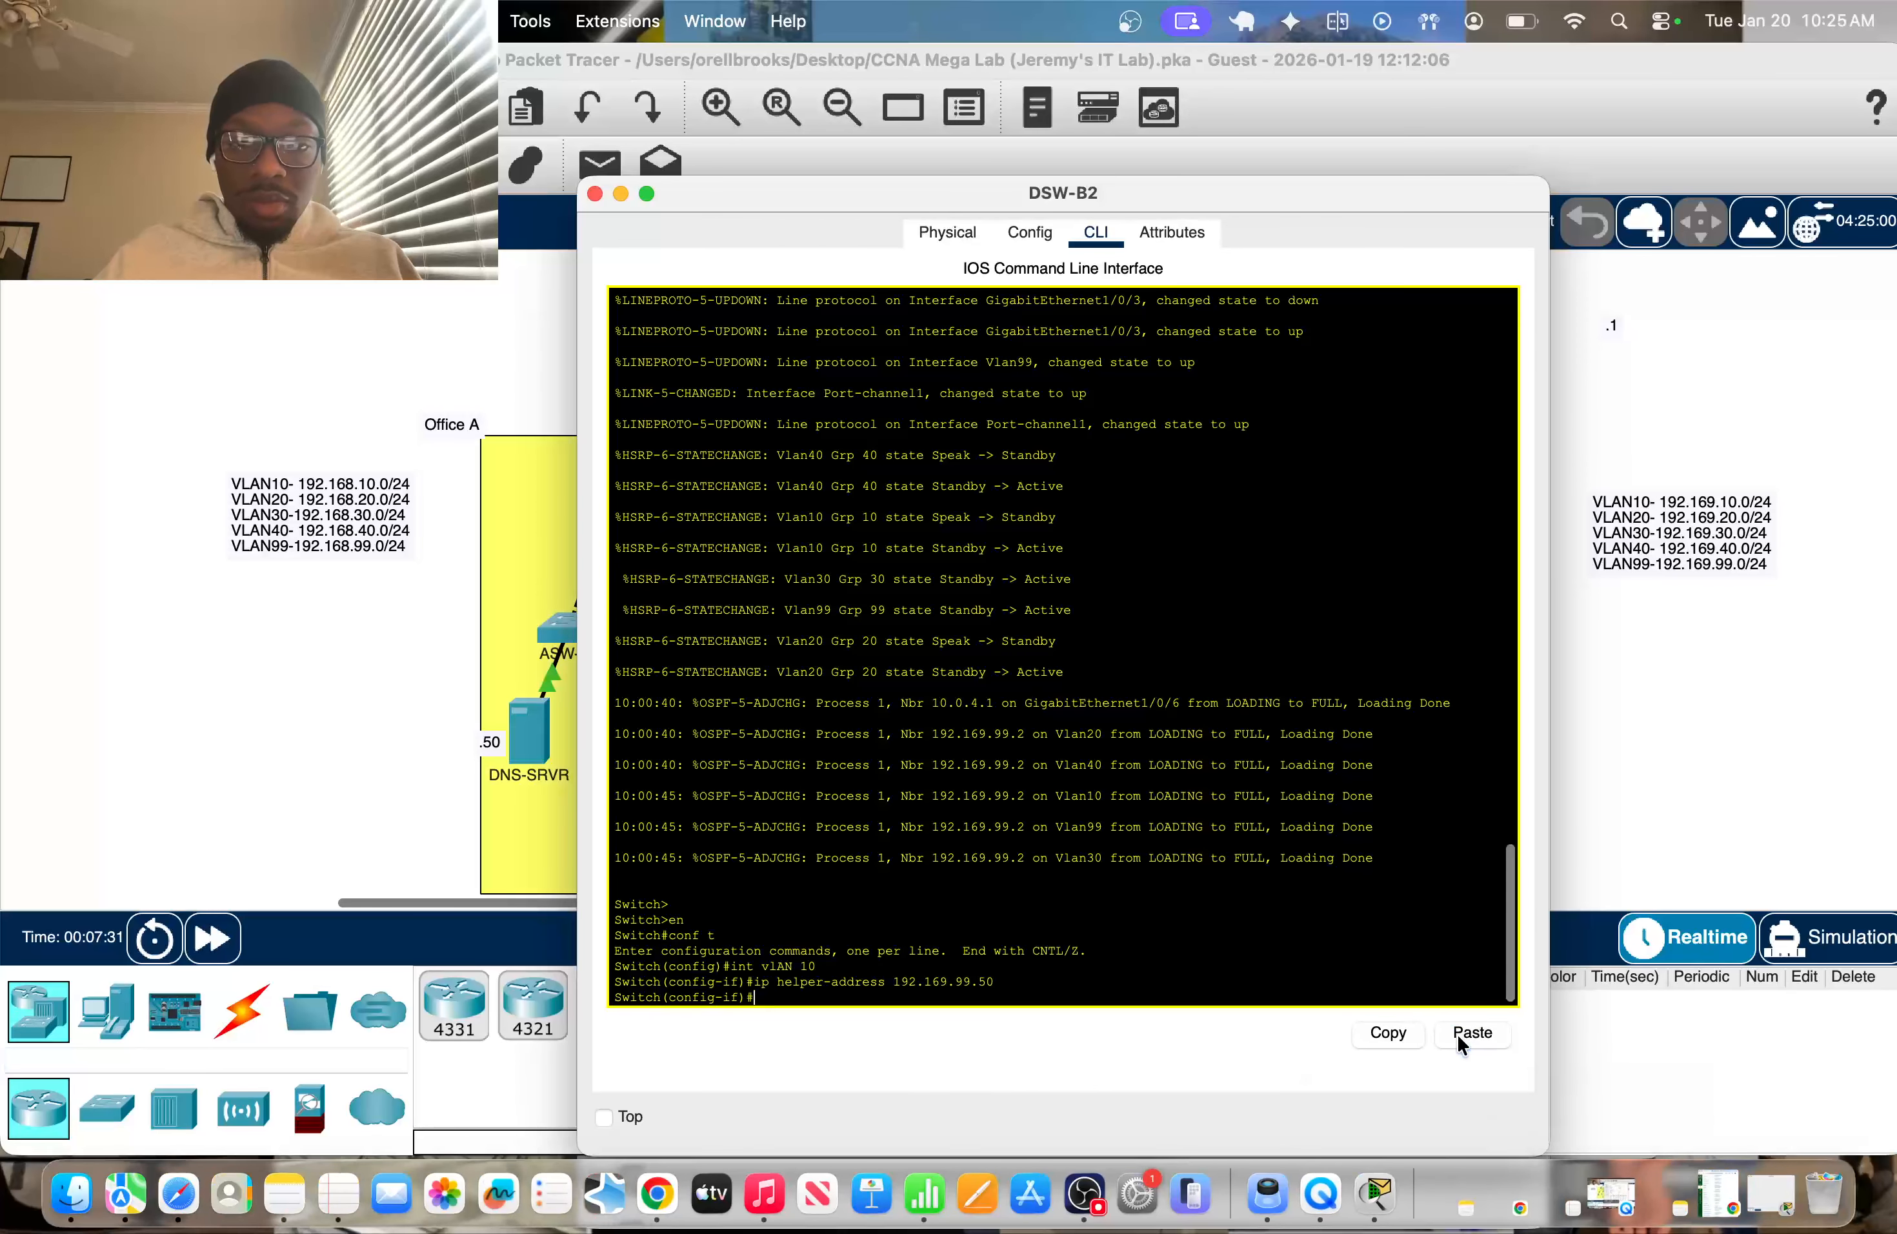
Enter DSW-B2's VLAN 20 interface and set its IP helper address to 192.169.99.50 with the copied command
text(INT VLAN)
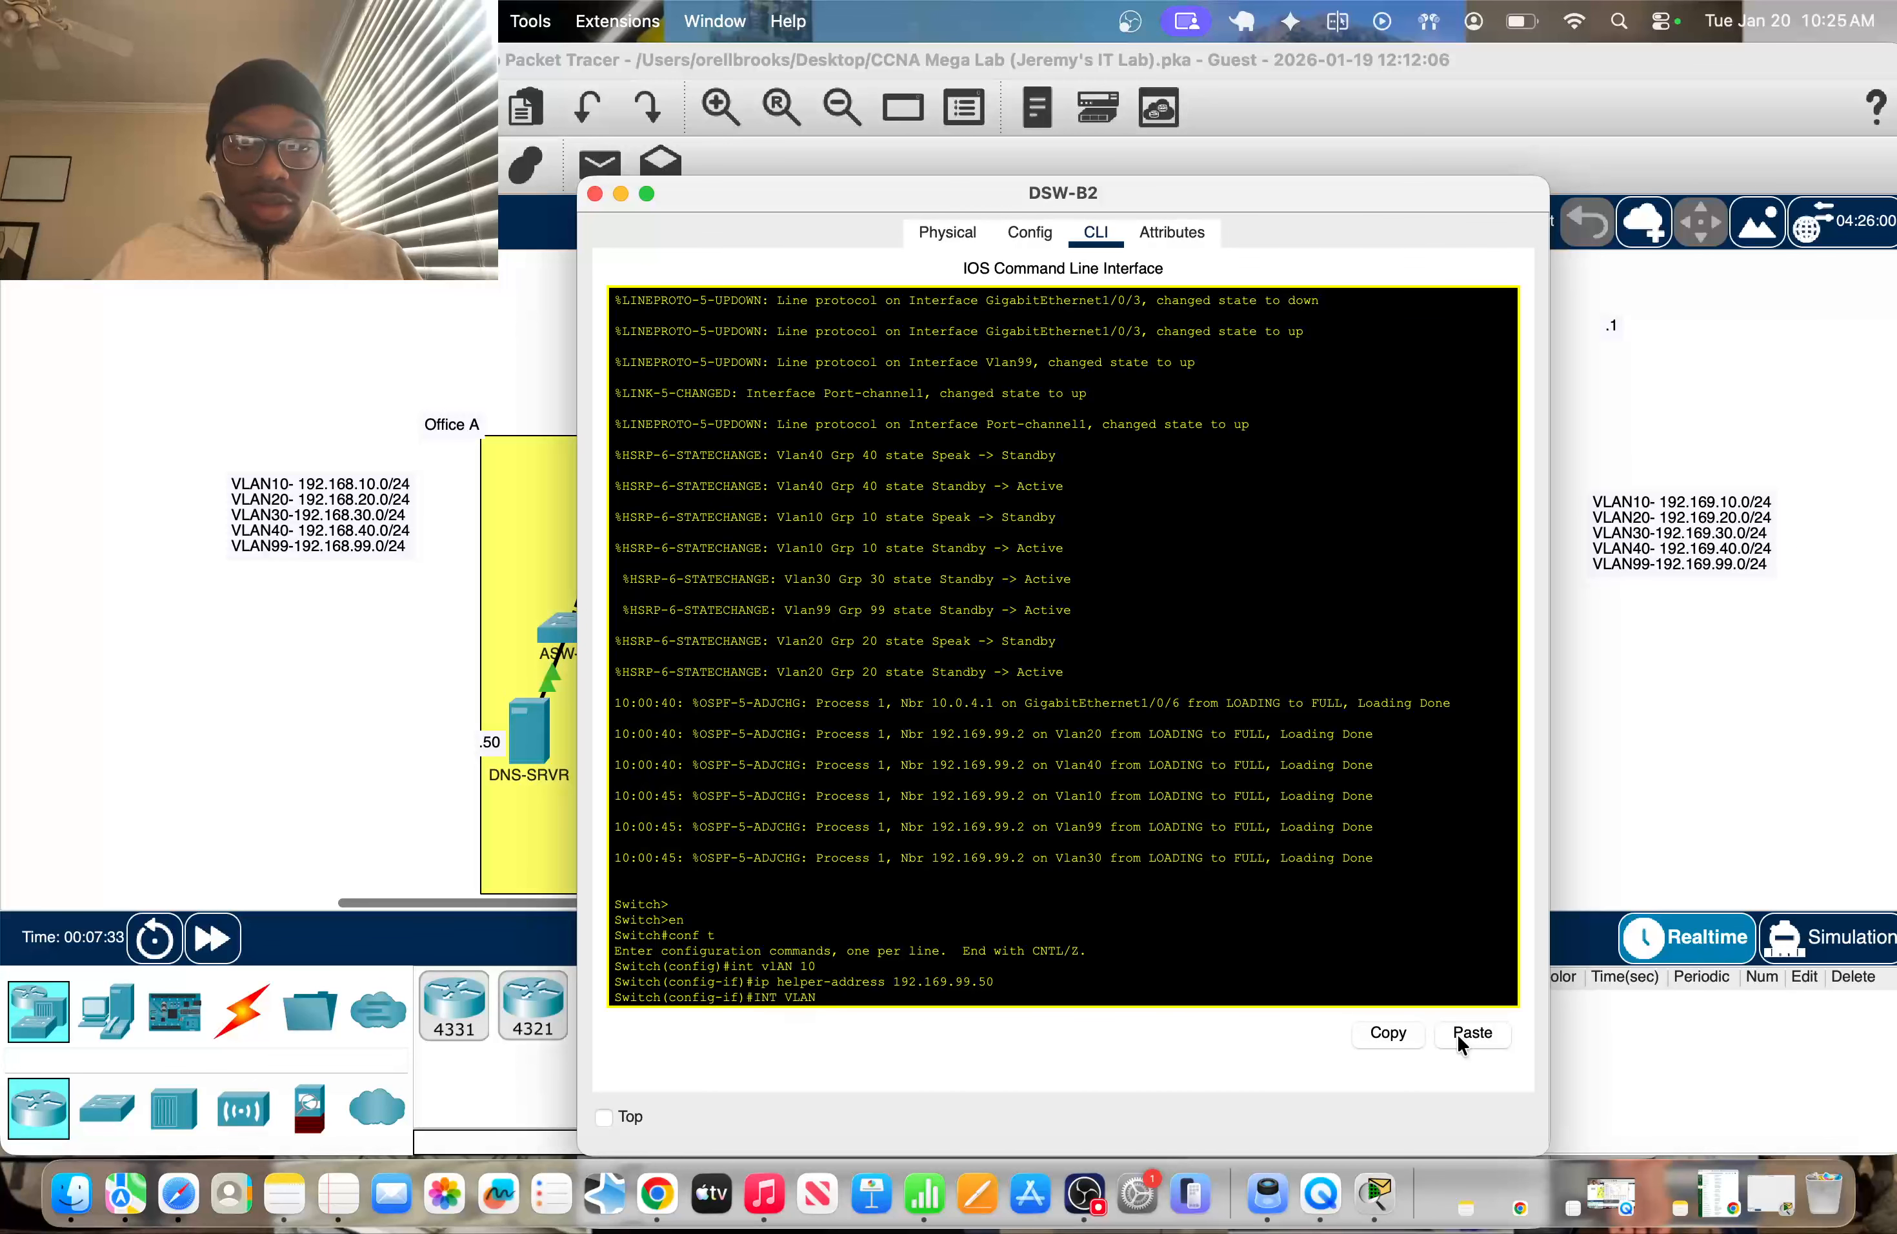
text( 20)
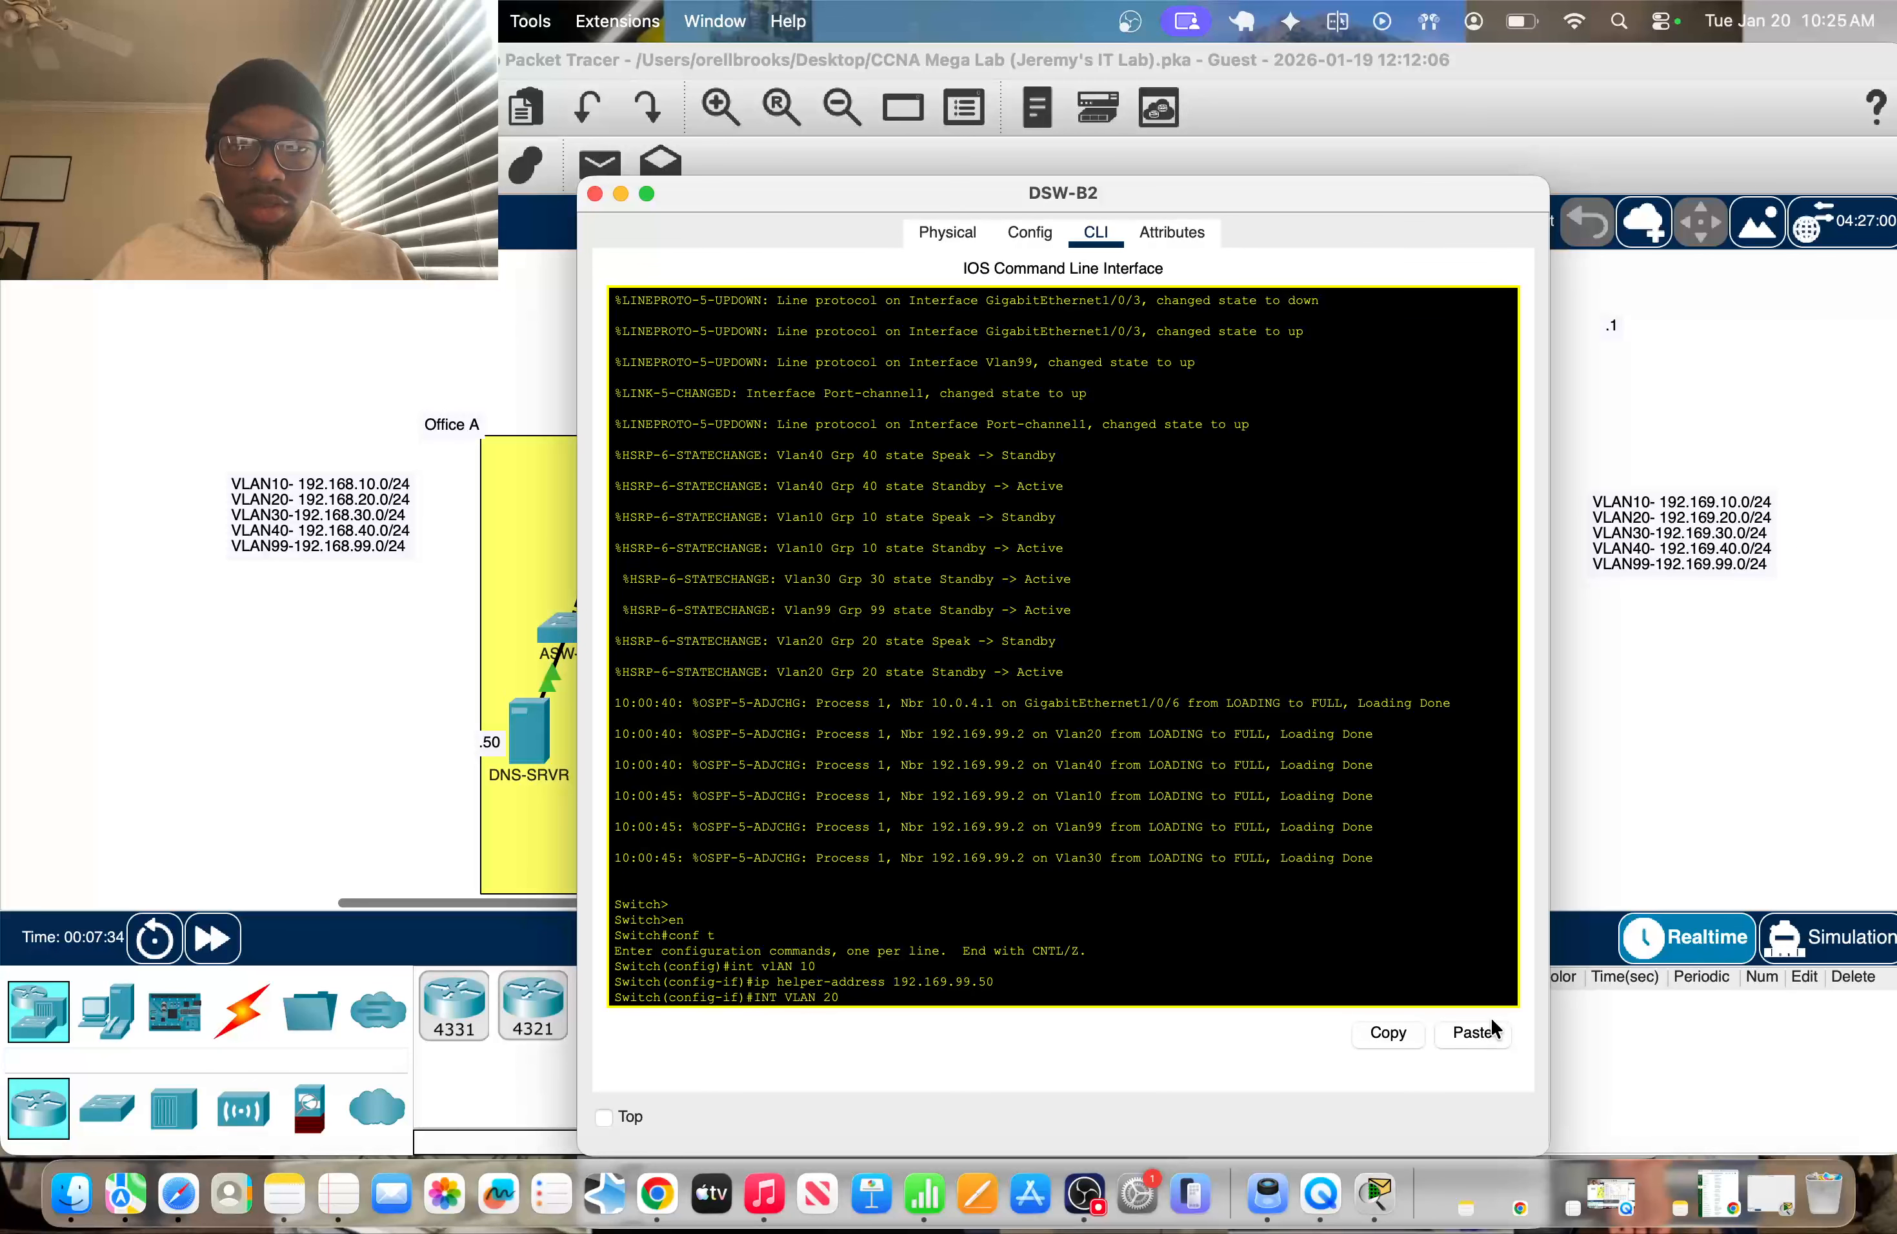
key(Return)
click(1477, 1032)
key(Return)
Enter DSW-B2's VLAN 30 interface and apply the copied ip helper-address 192.169.99.50 command
text(int)
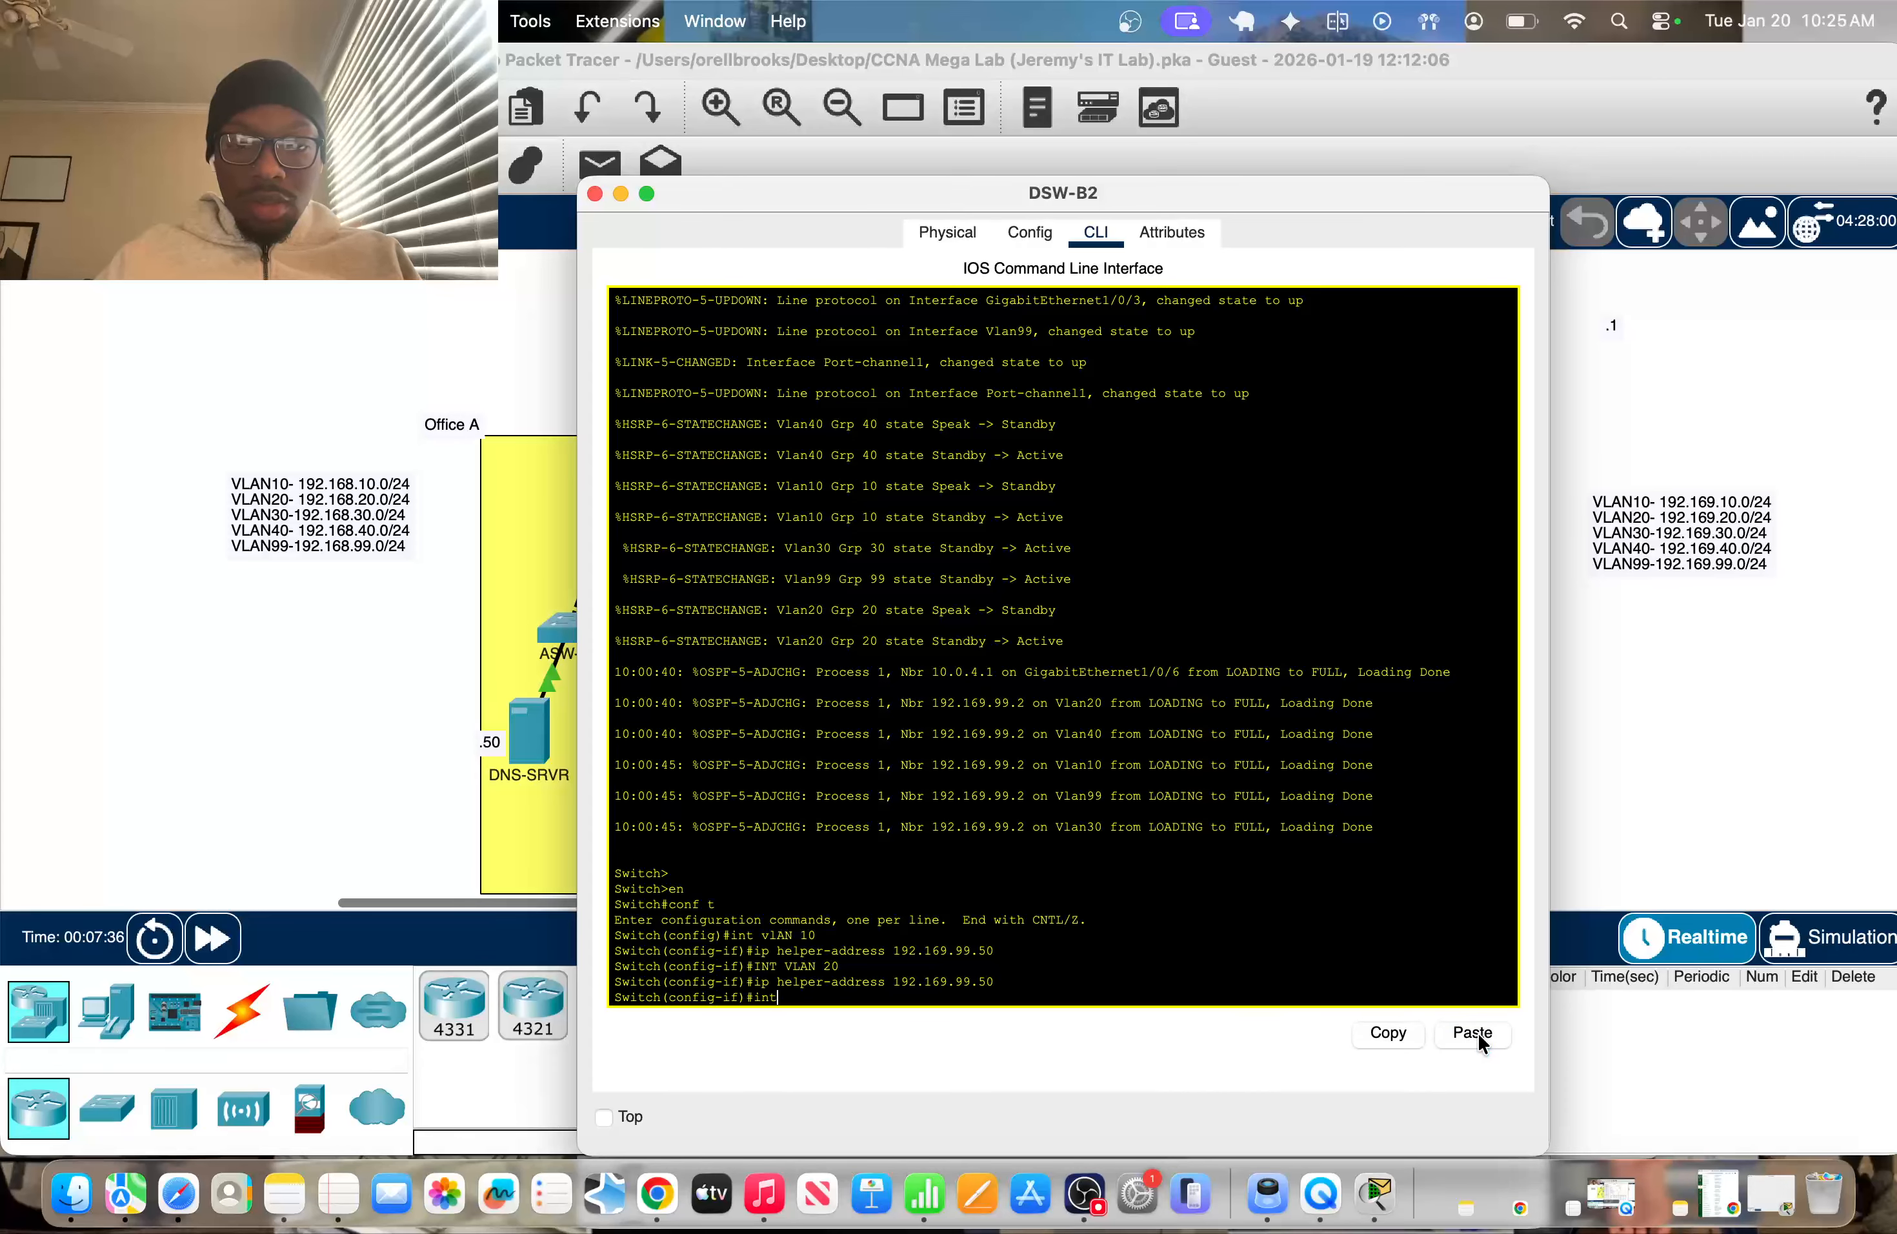
text( vlan 30)
key(Return)
click(1487, 1030)
key(Return)
Enter DSW-B2's VLAN 40 interface and apply the copied ip helper-address 192.169.99.50 command
text(int vlan )
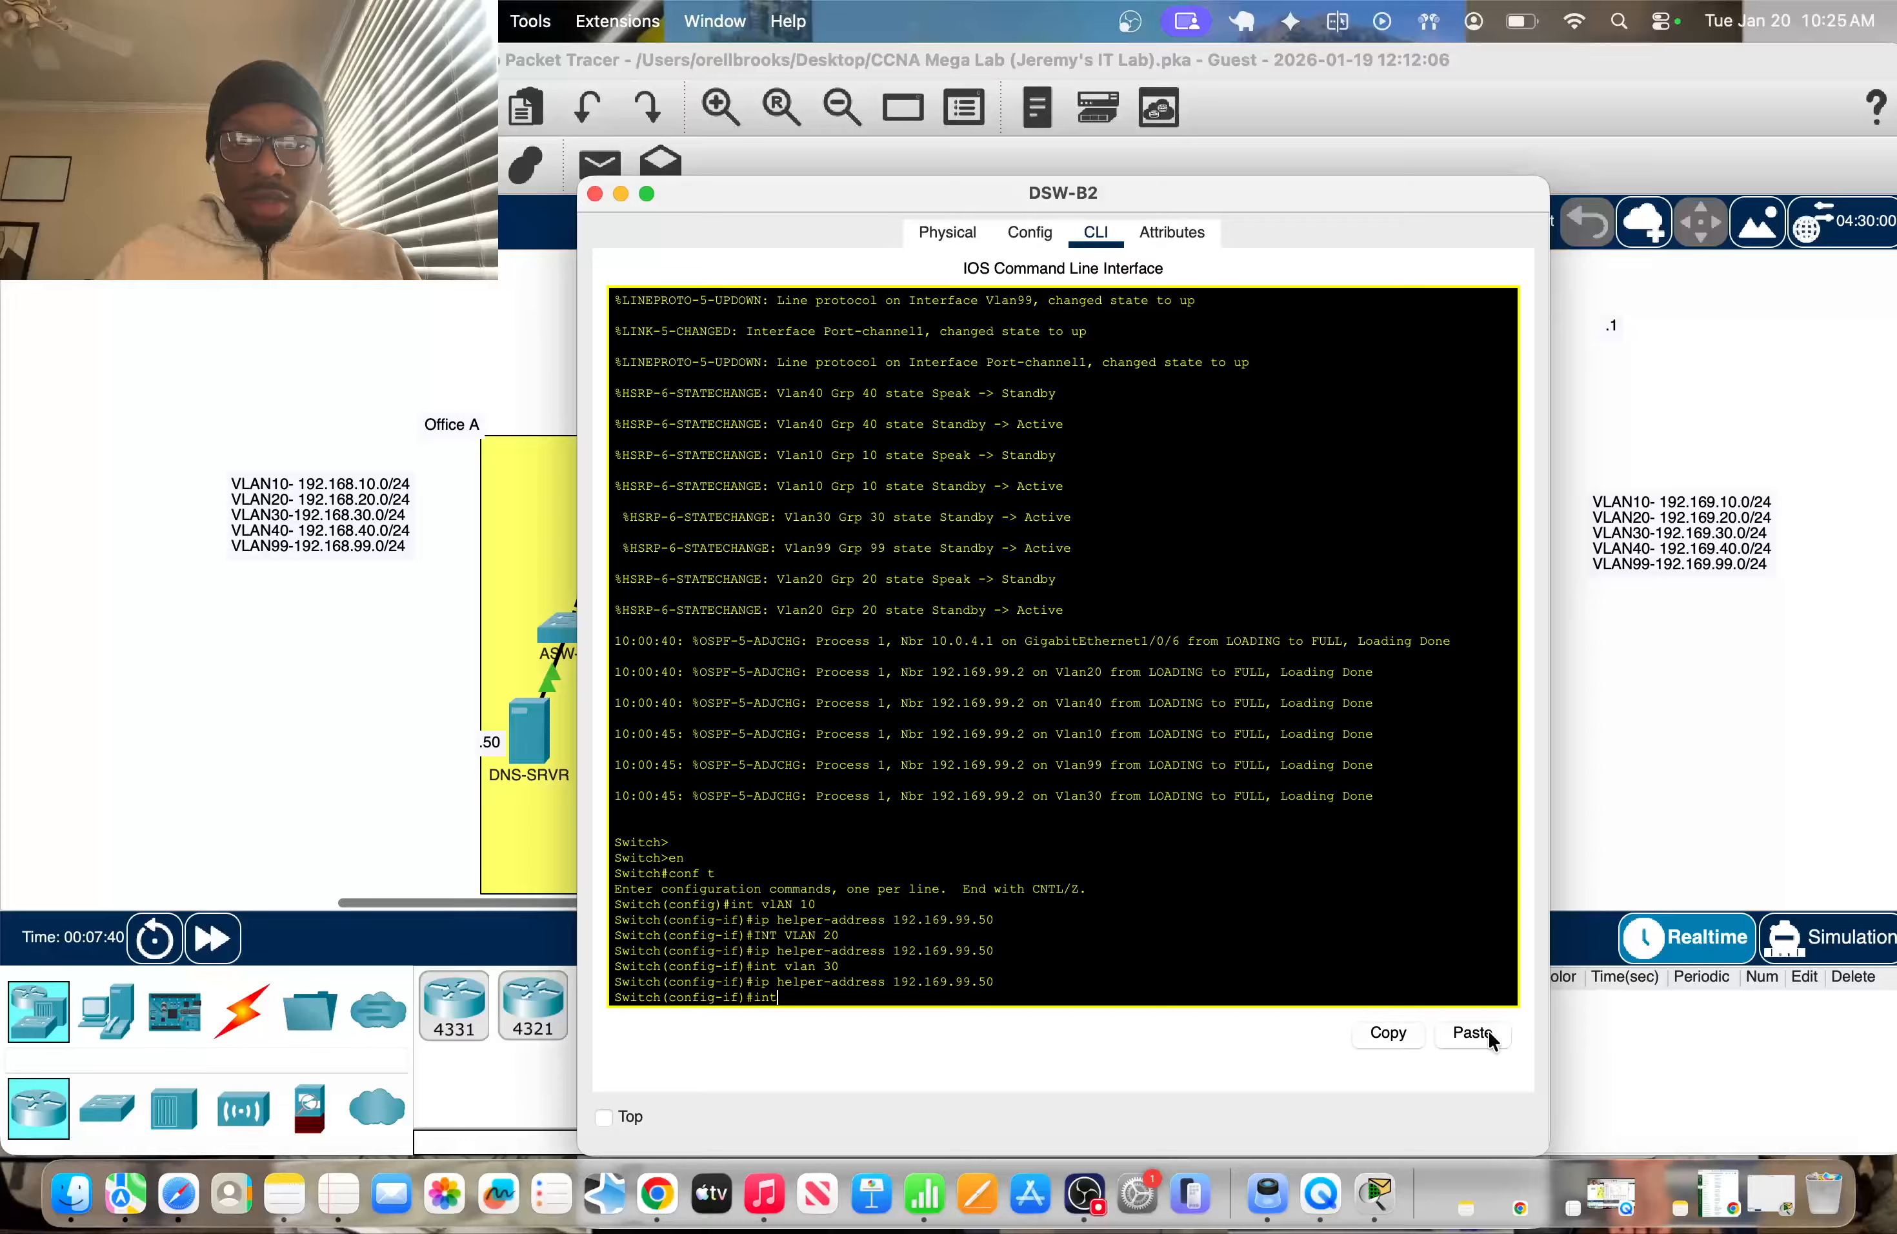
text(40)
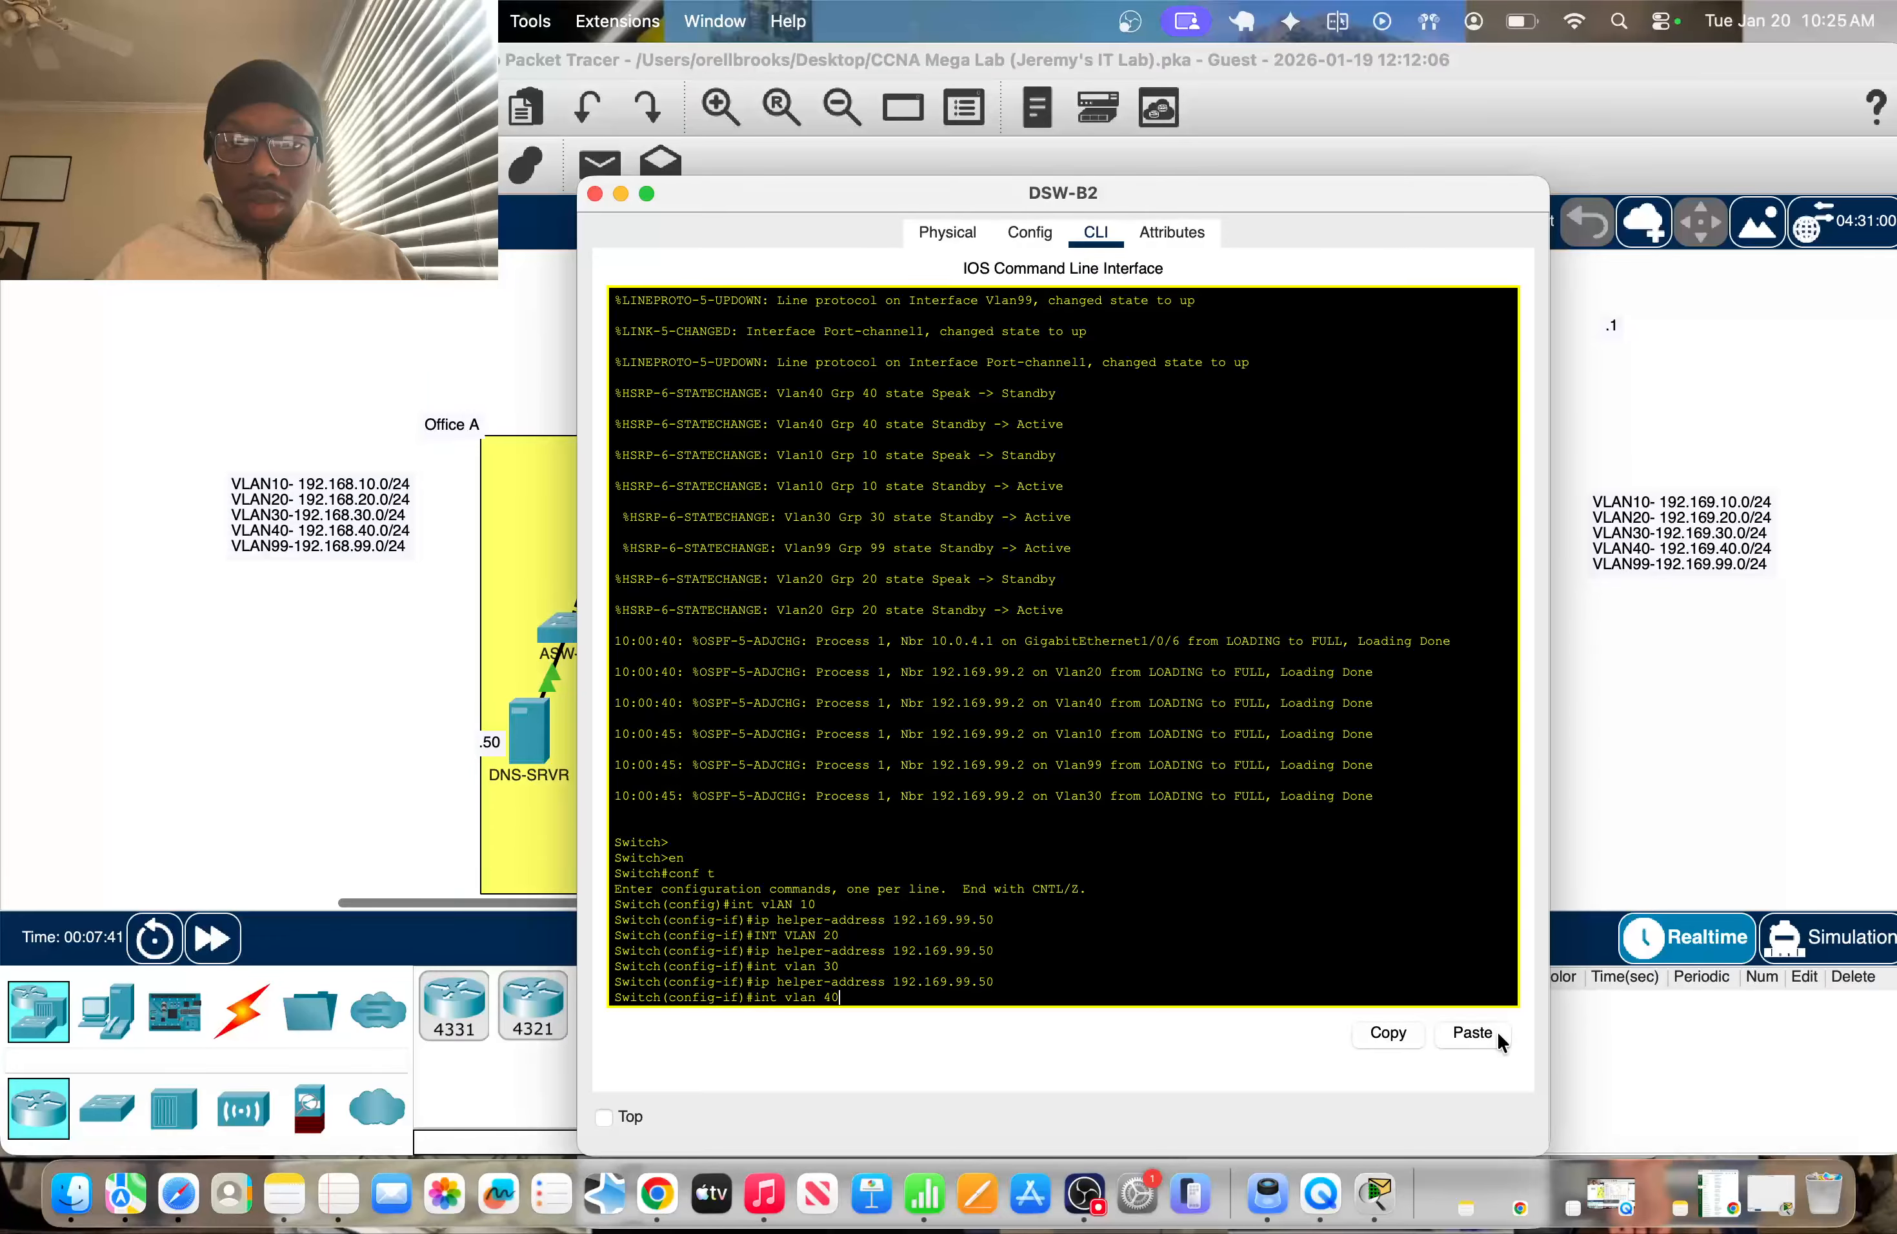
key(Return)
click(1491, 1031)
key(Return)
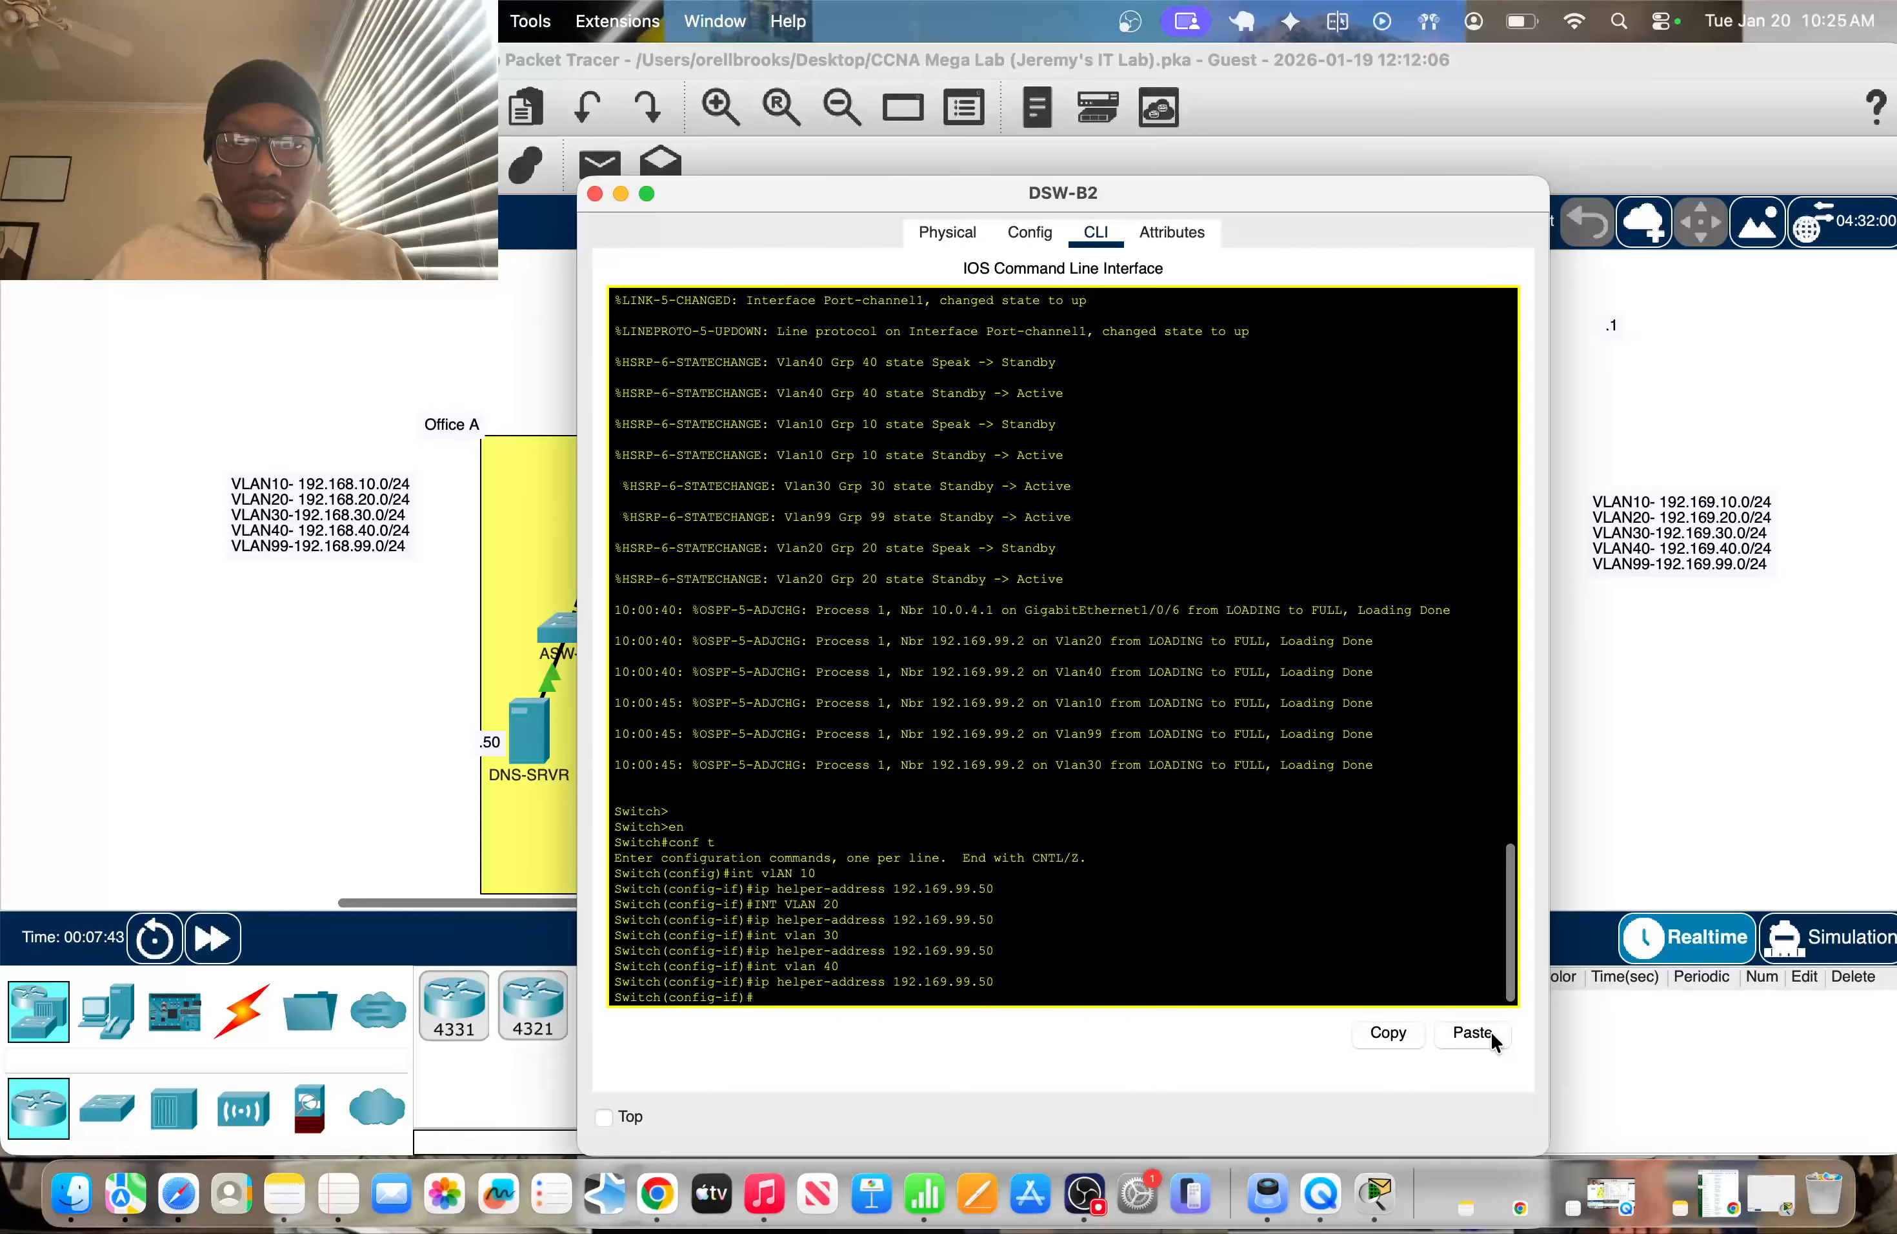
Display DSW-B2's running configuration with do sh run and examine the helper addresses on VLAN interfaces 10 to 40
text(do sh run)
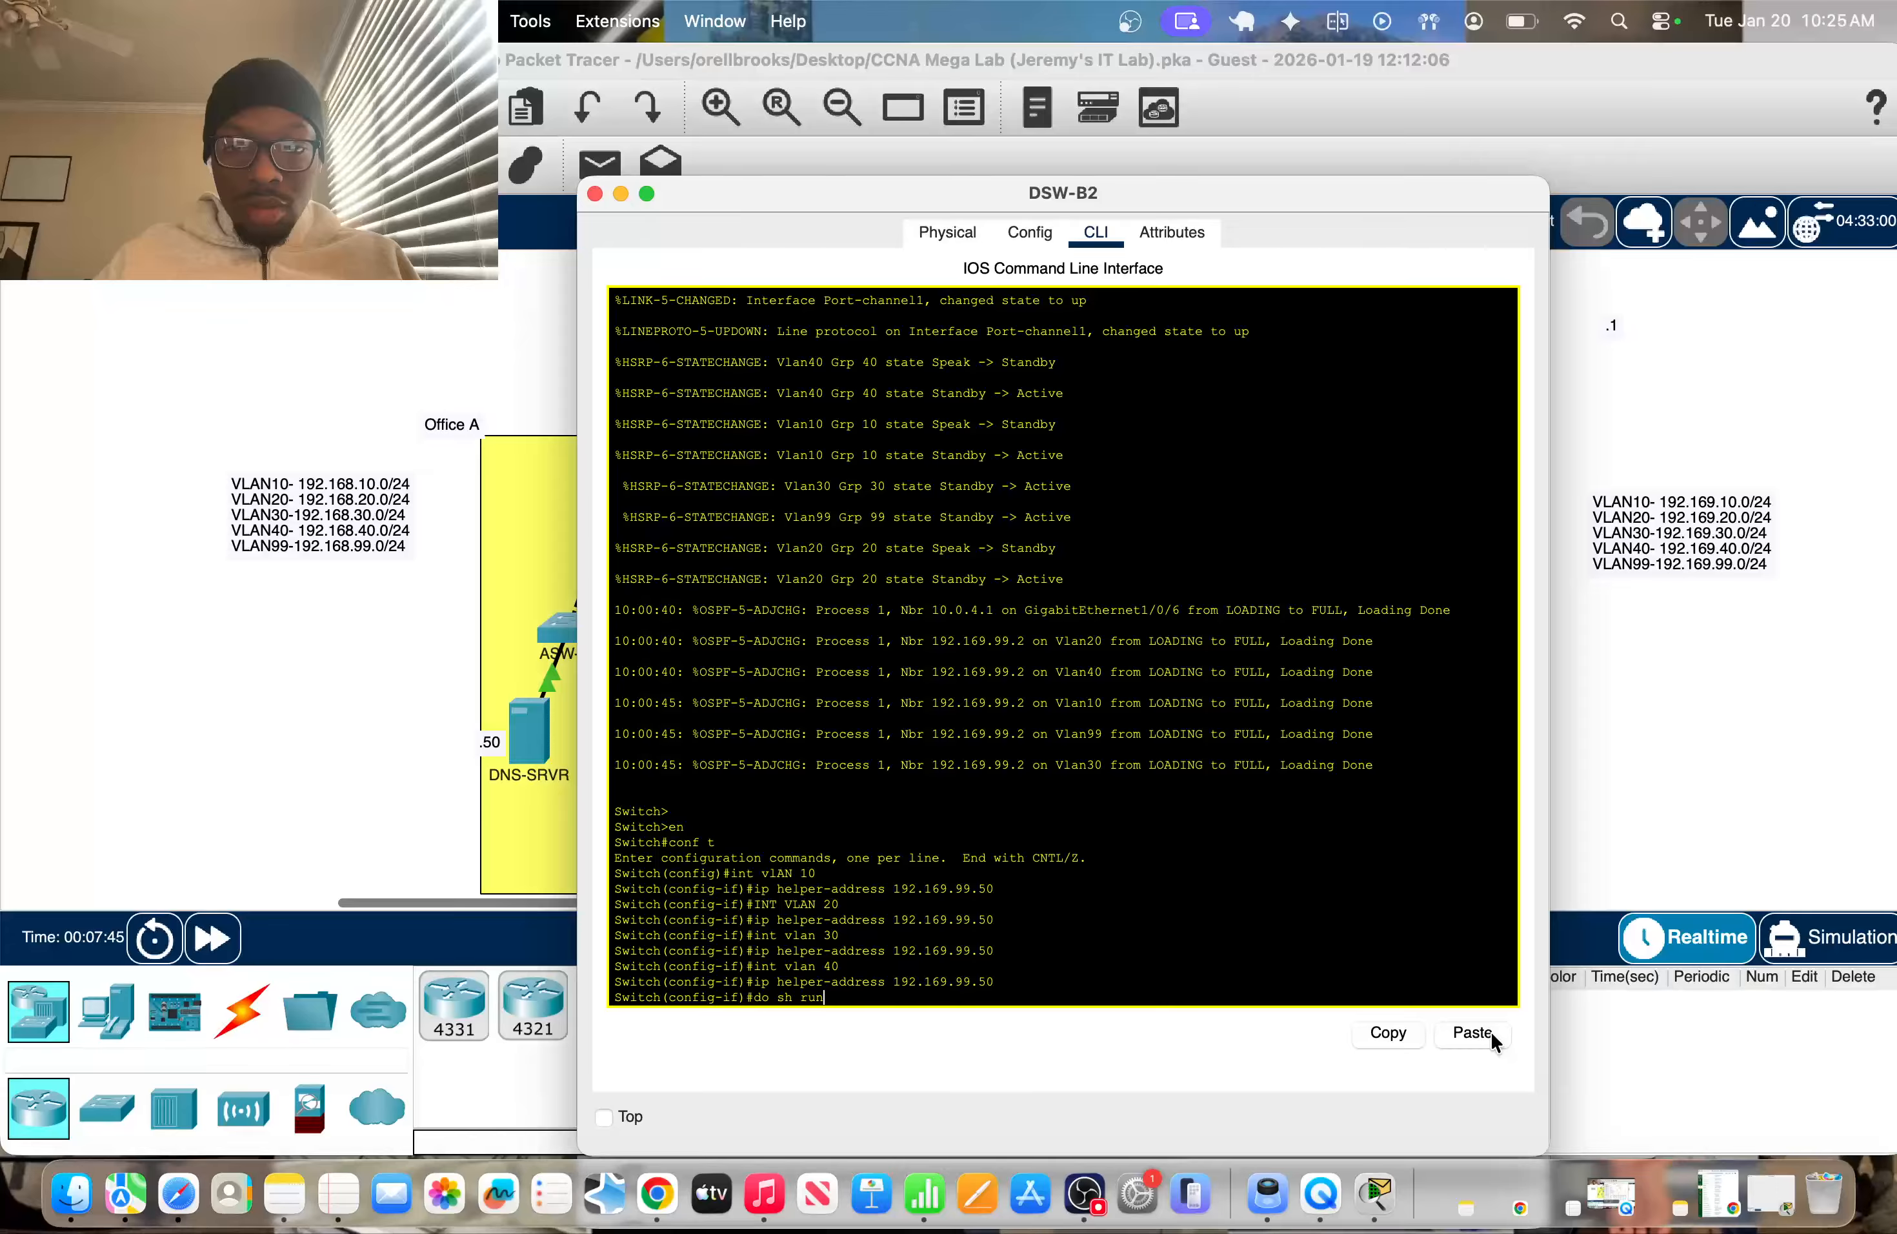
key(Return)
key(space)
key(space)
key(space)
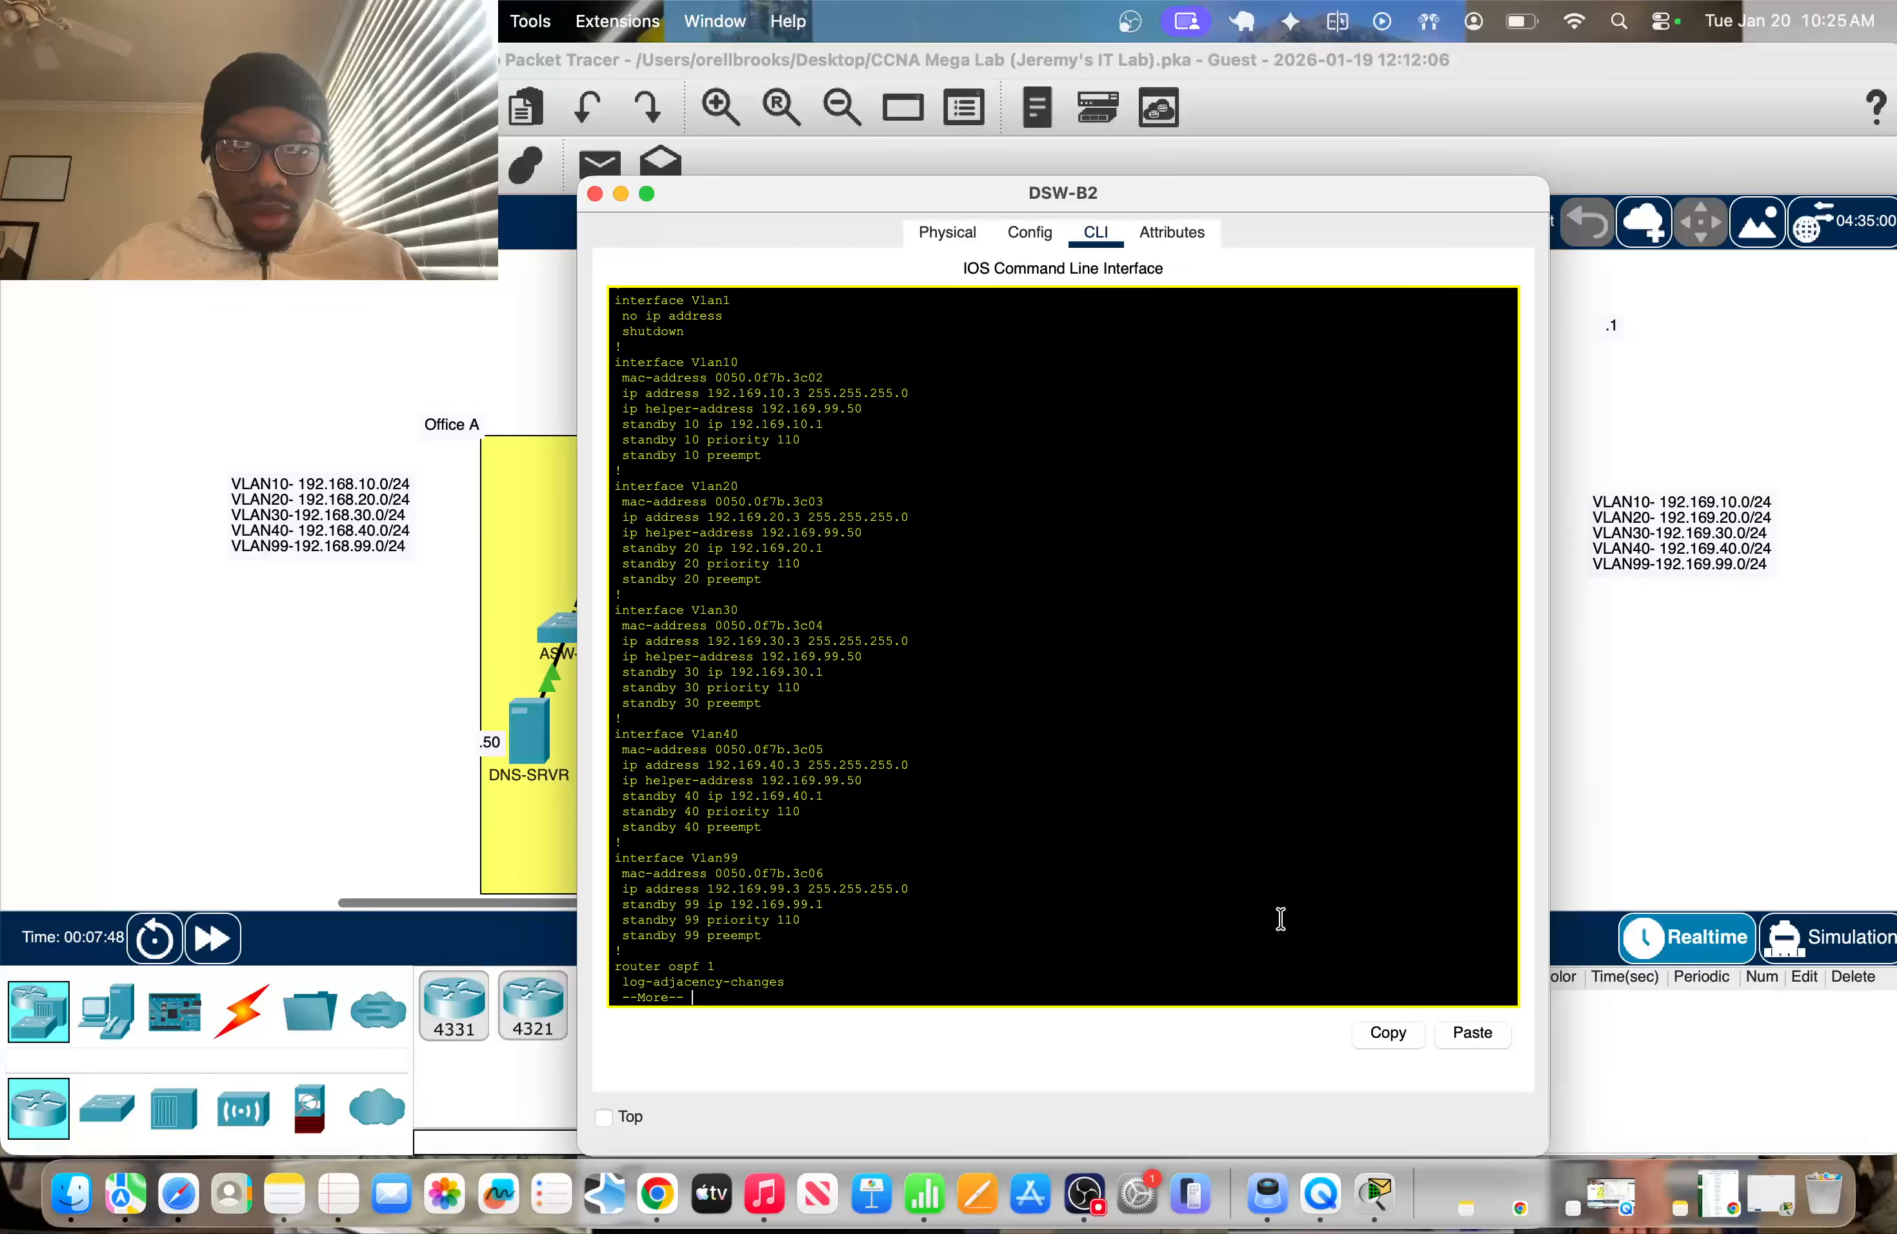
key(space)
scroll(815, 578, up, 4)
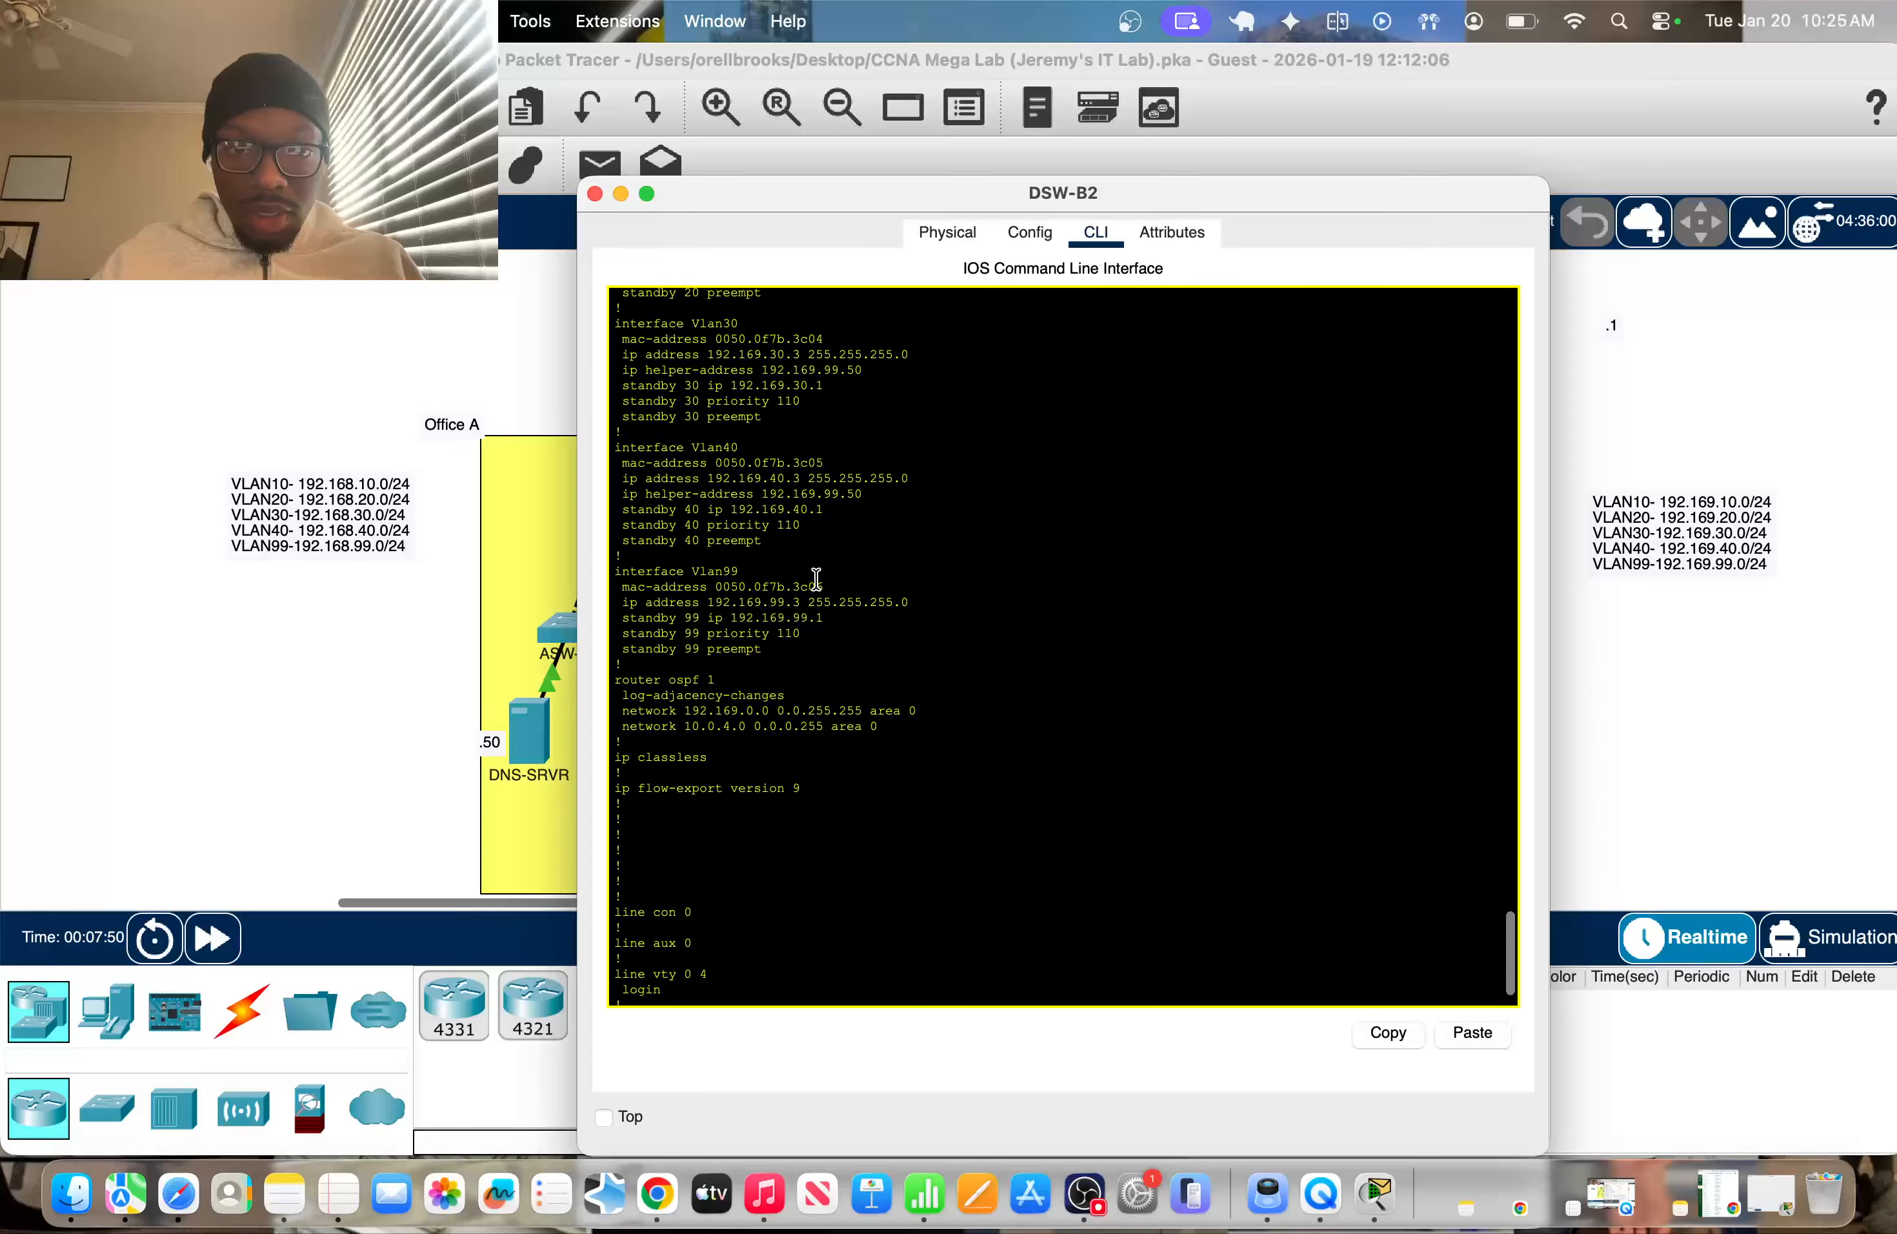
scroll(815, 578, up, 4)
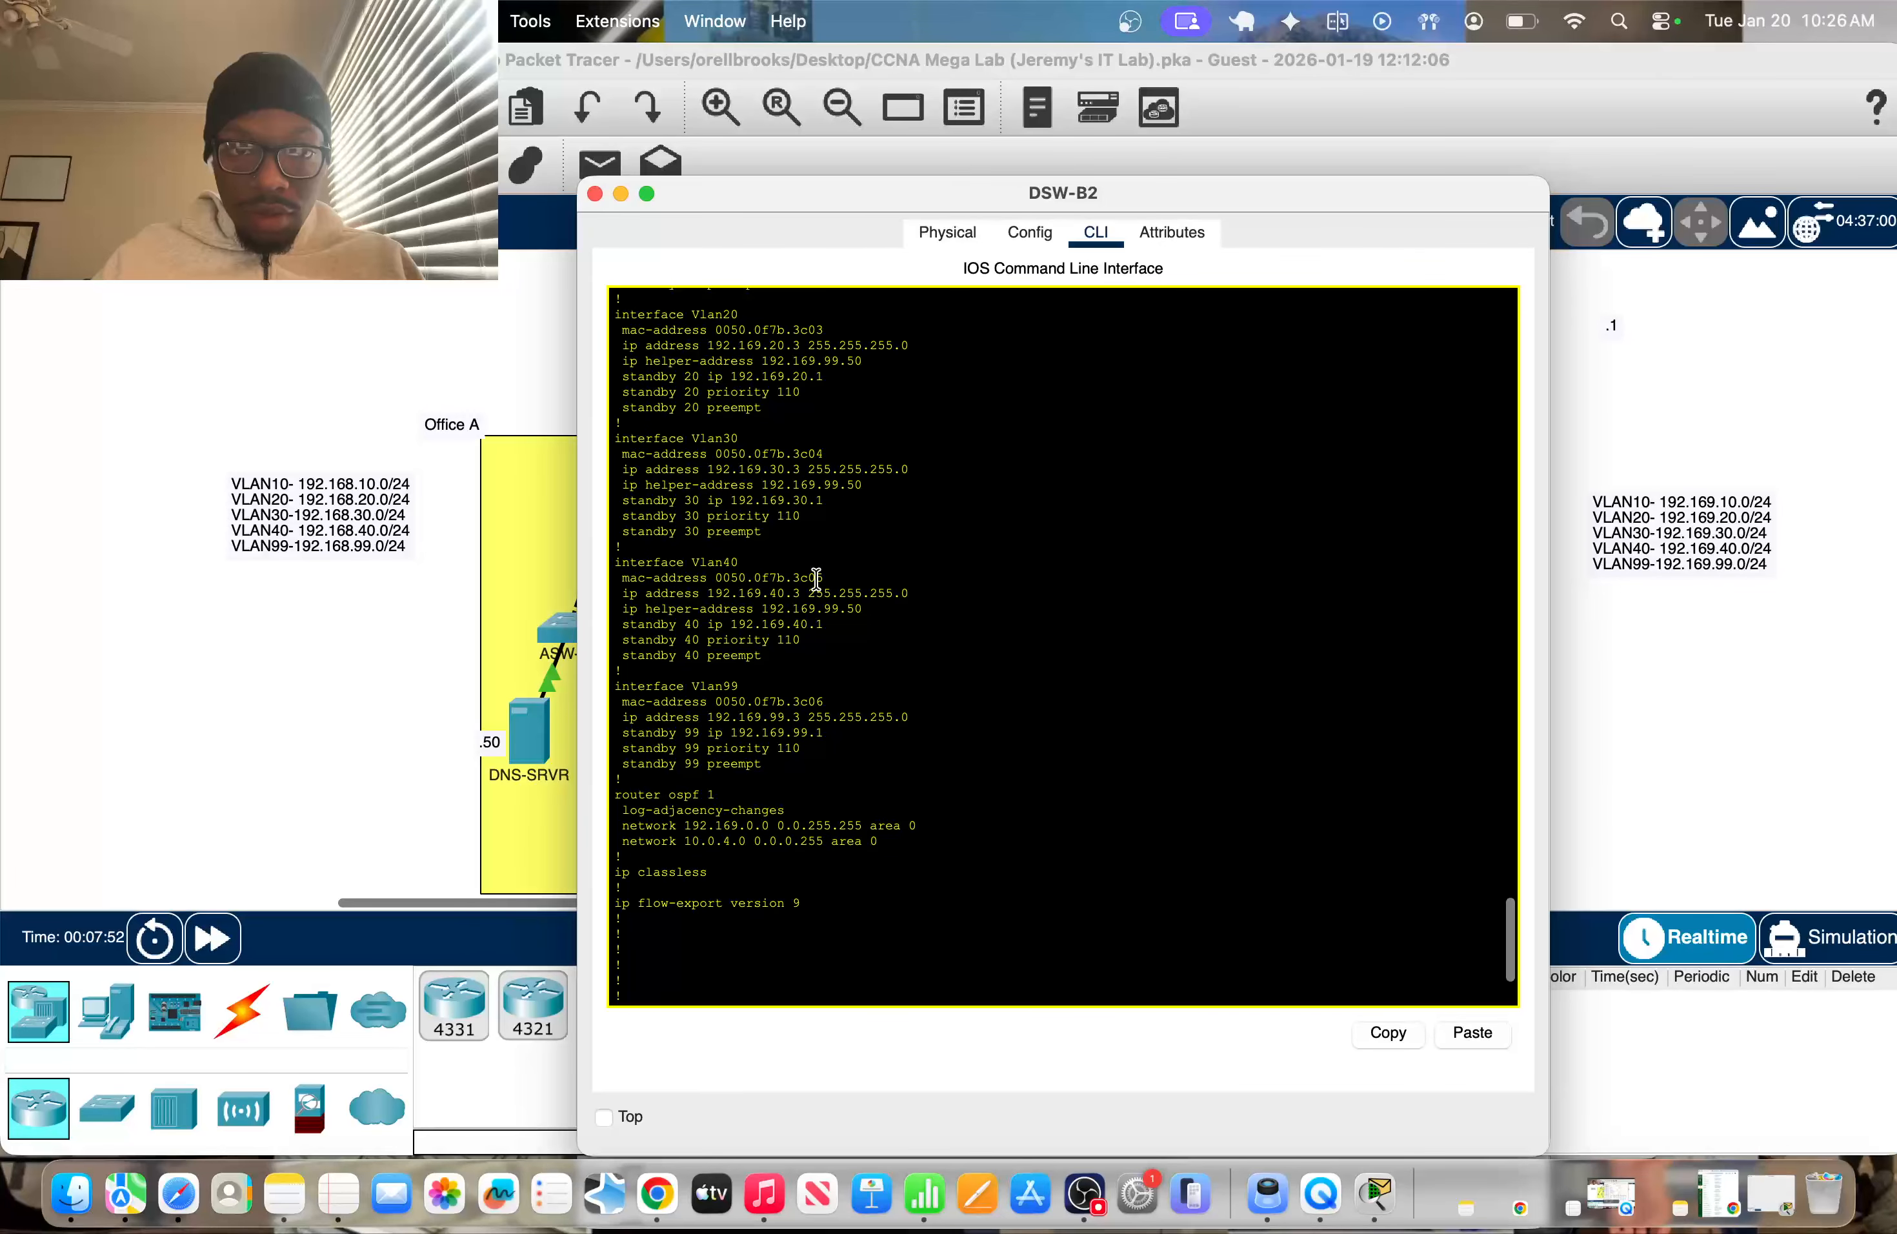
scroll(809, 643, up, 4)
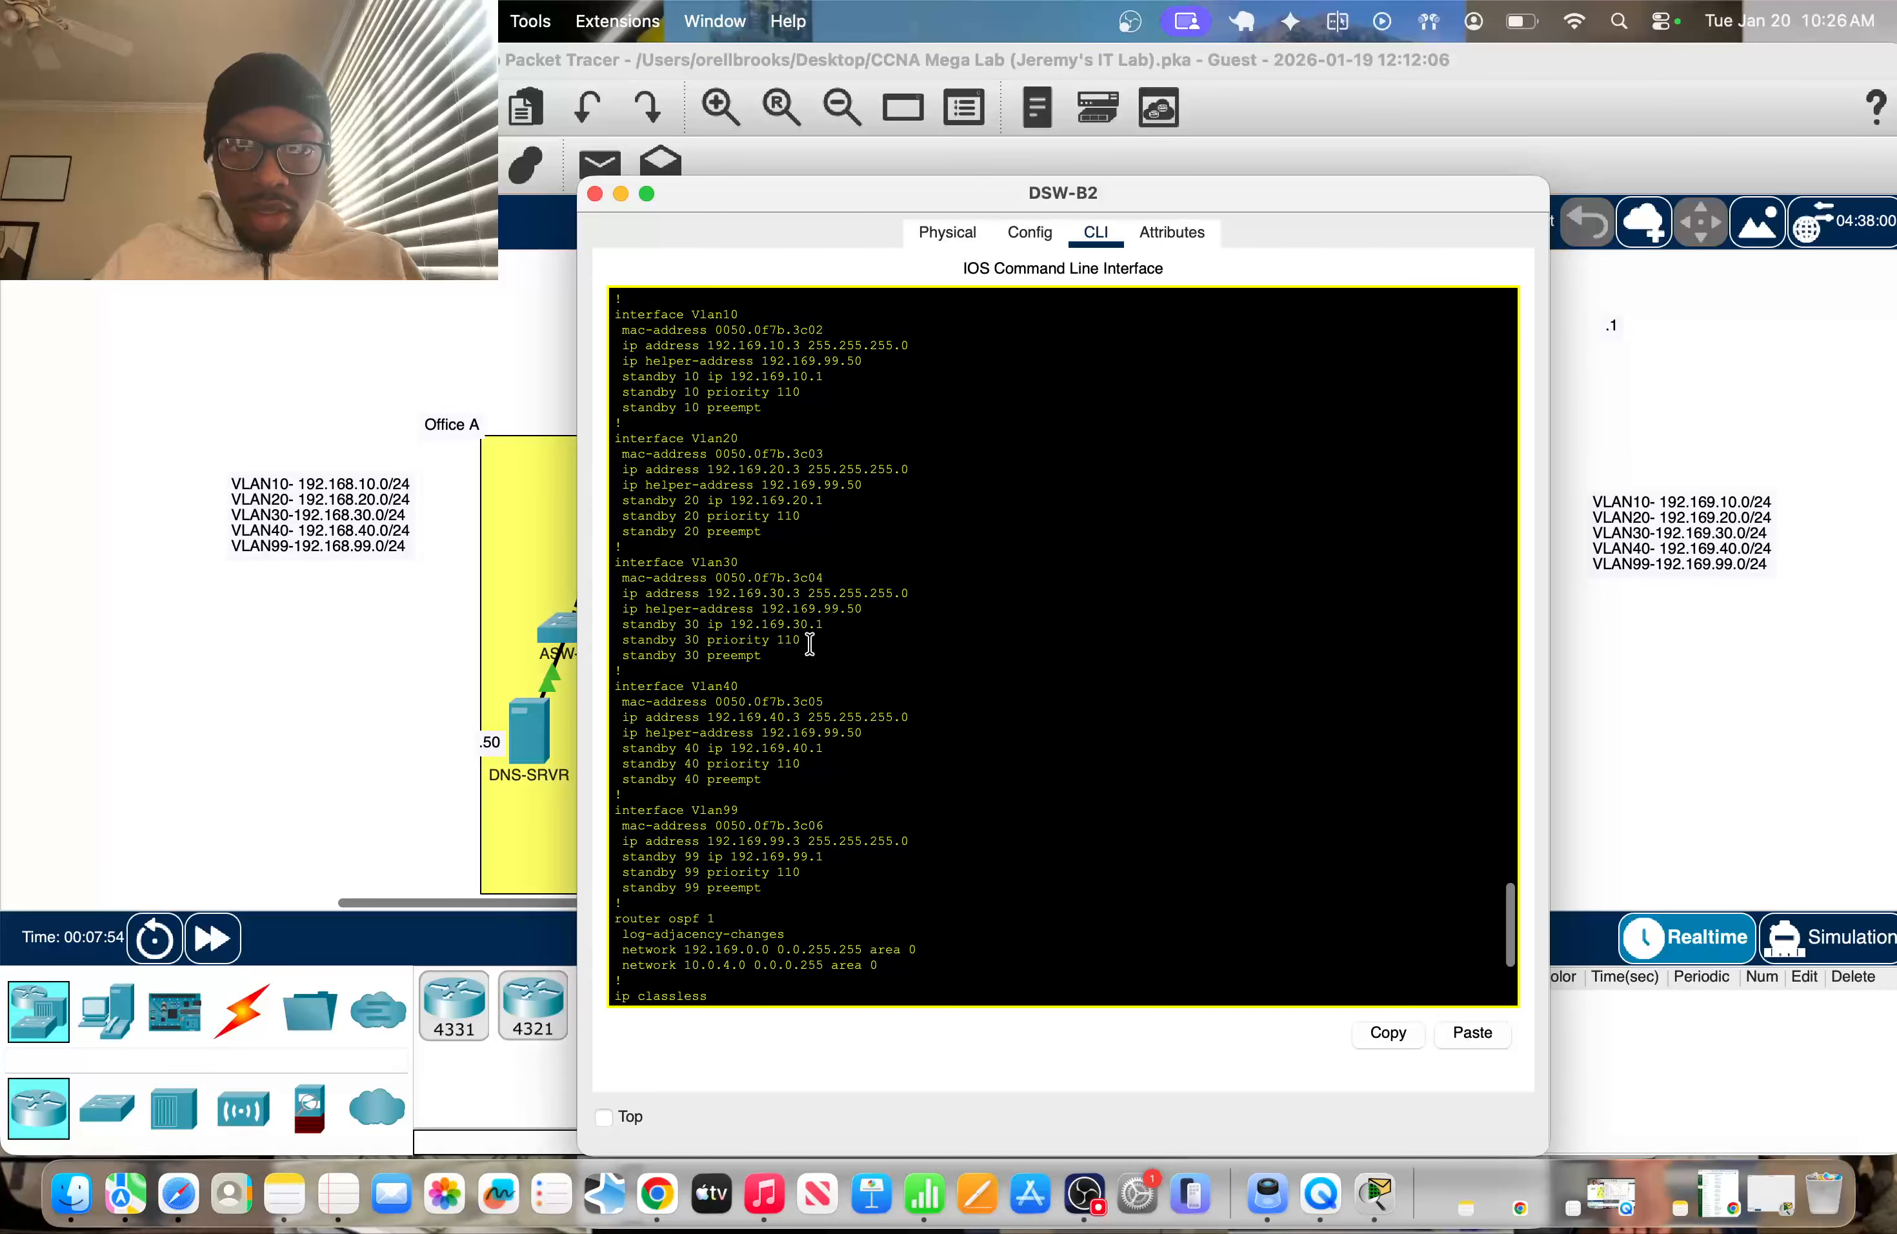
scroll(809, 643, up, 1)
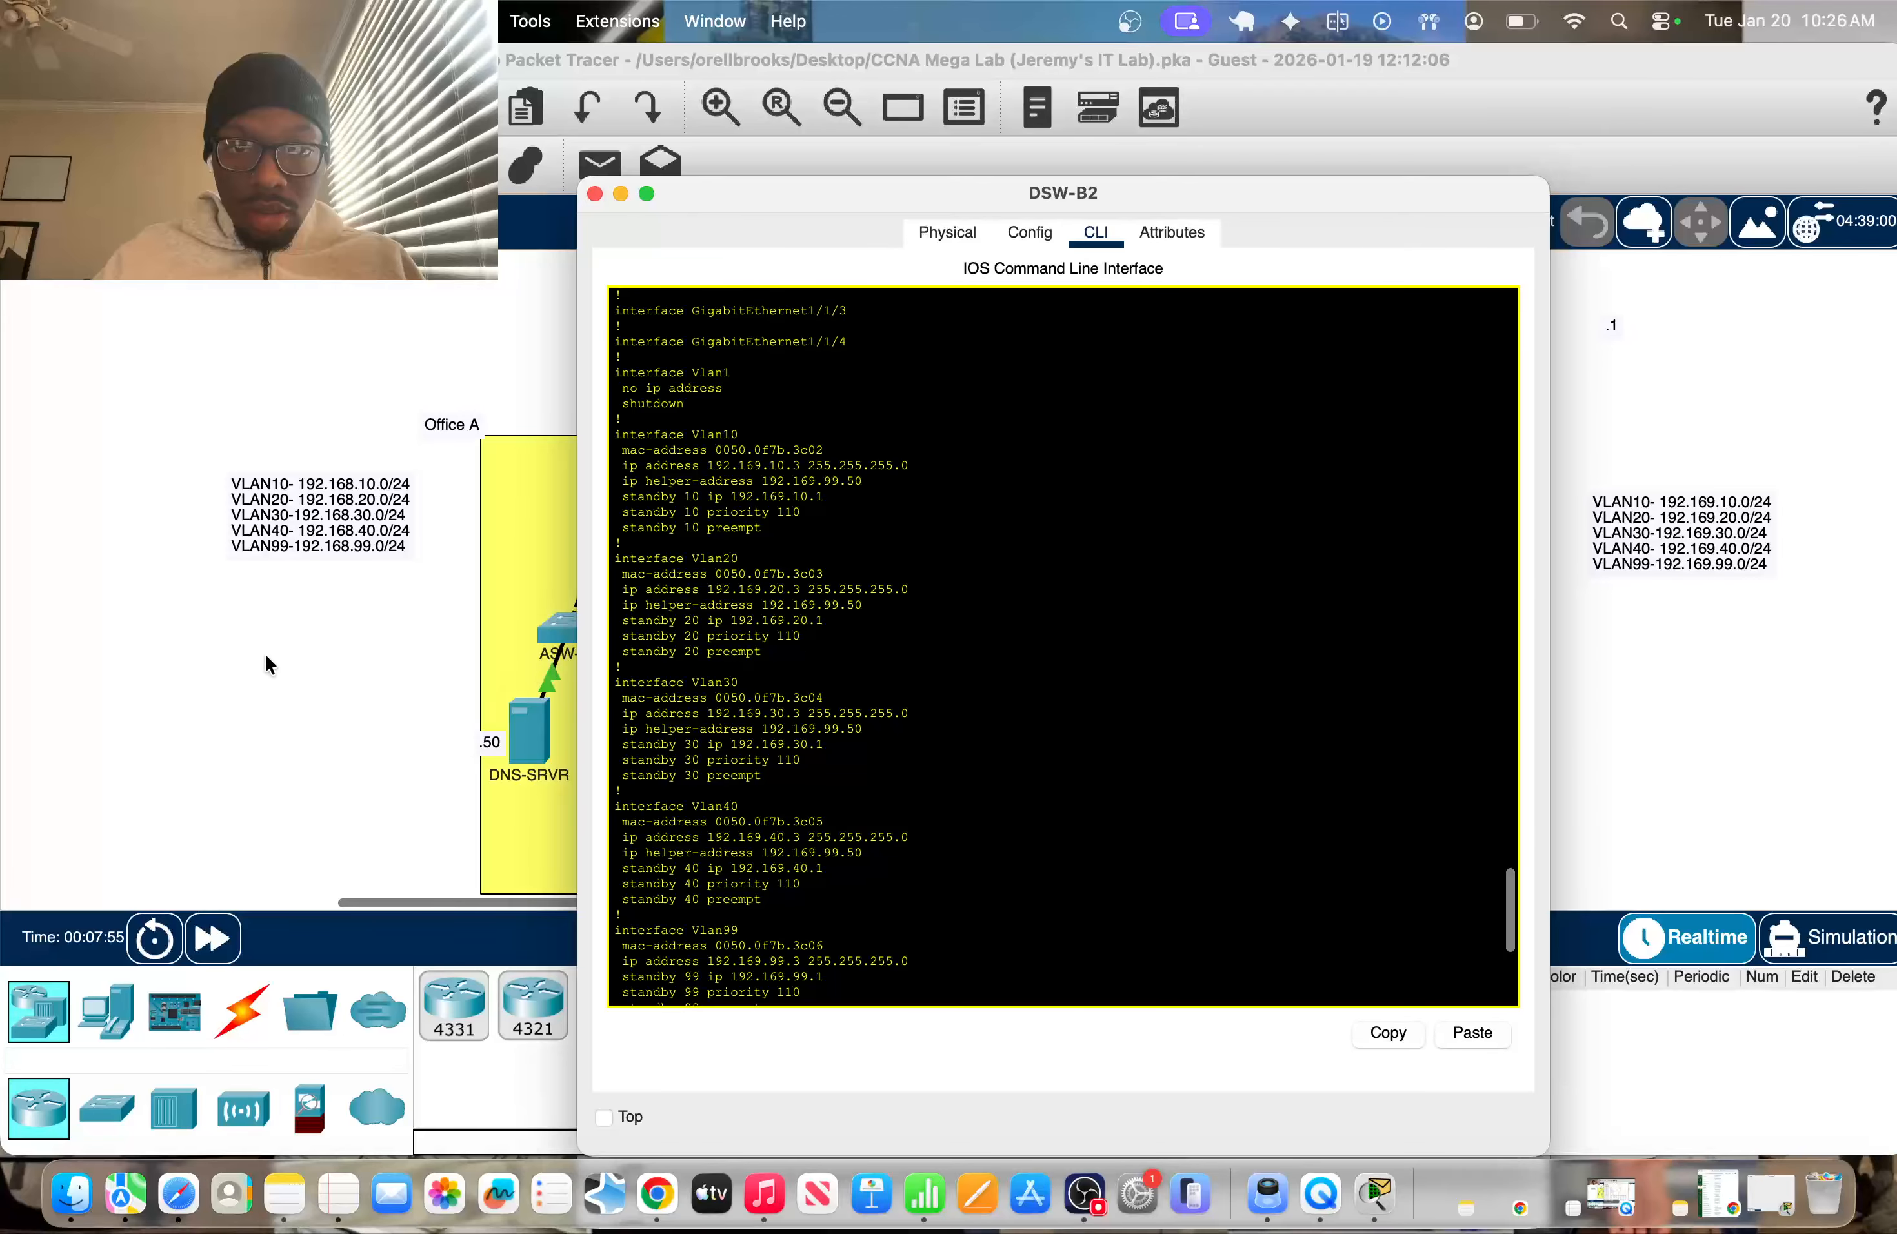
Bring up DSW-A1's CLI, enter its VLAN 10 interface and apply the copied ip helper-address 192.169.99.50 command
click(271, 664)
click(633, 468)
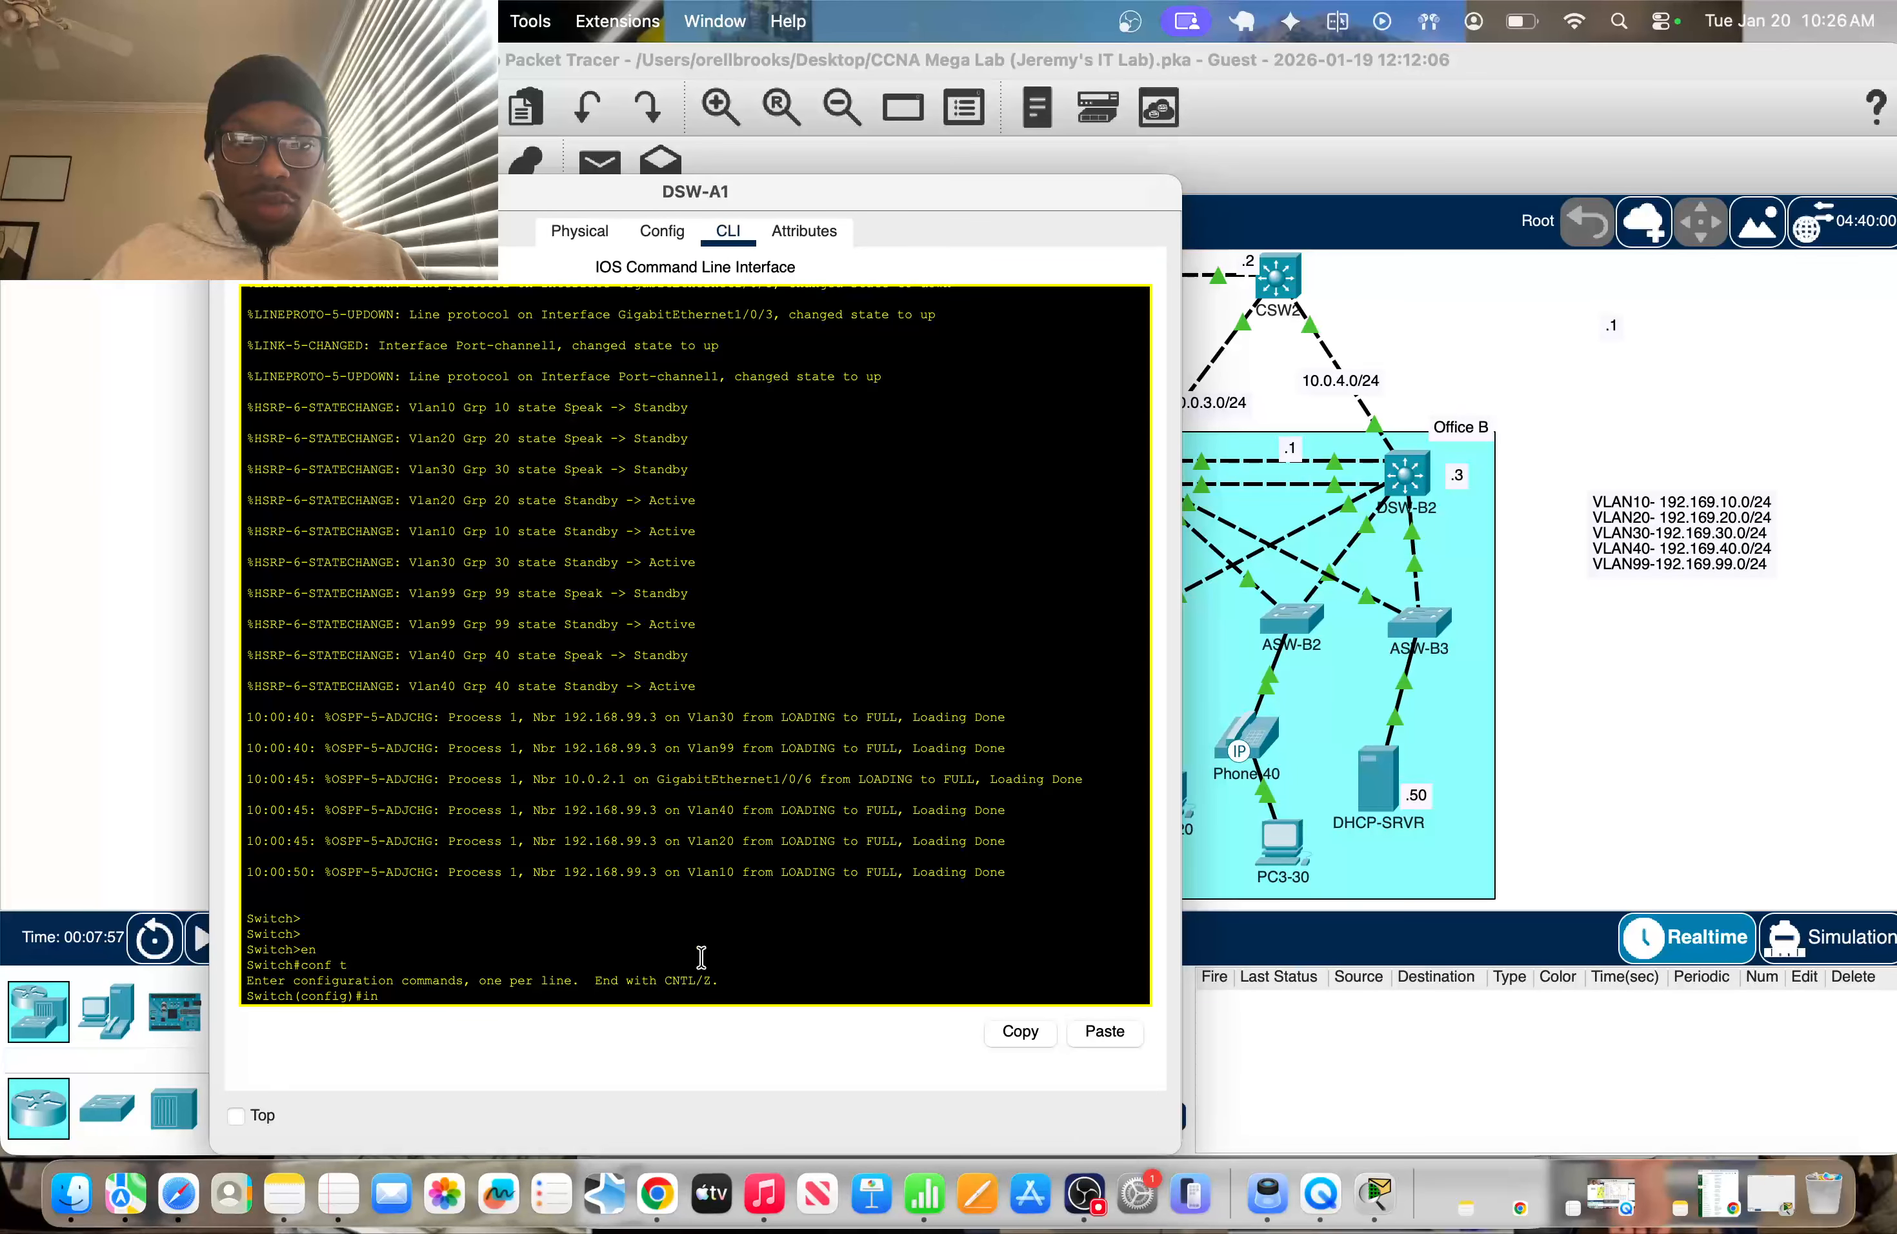
text(int vlan 10)
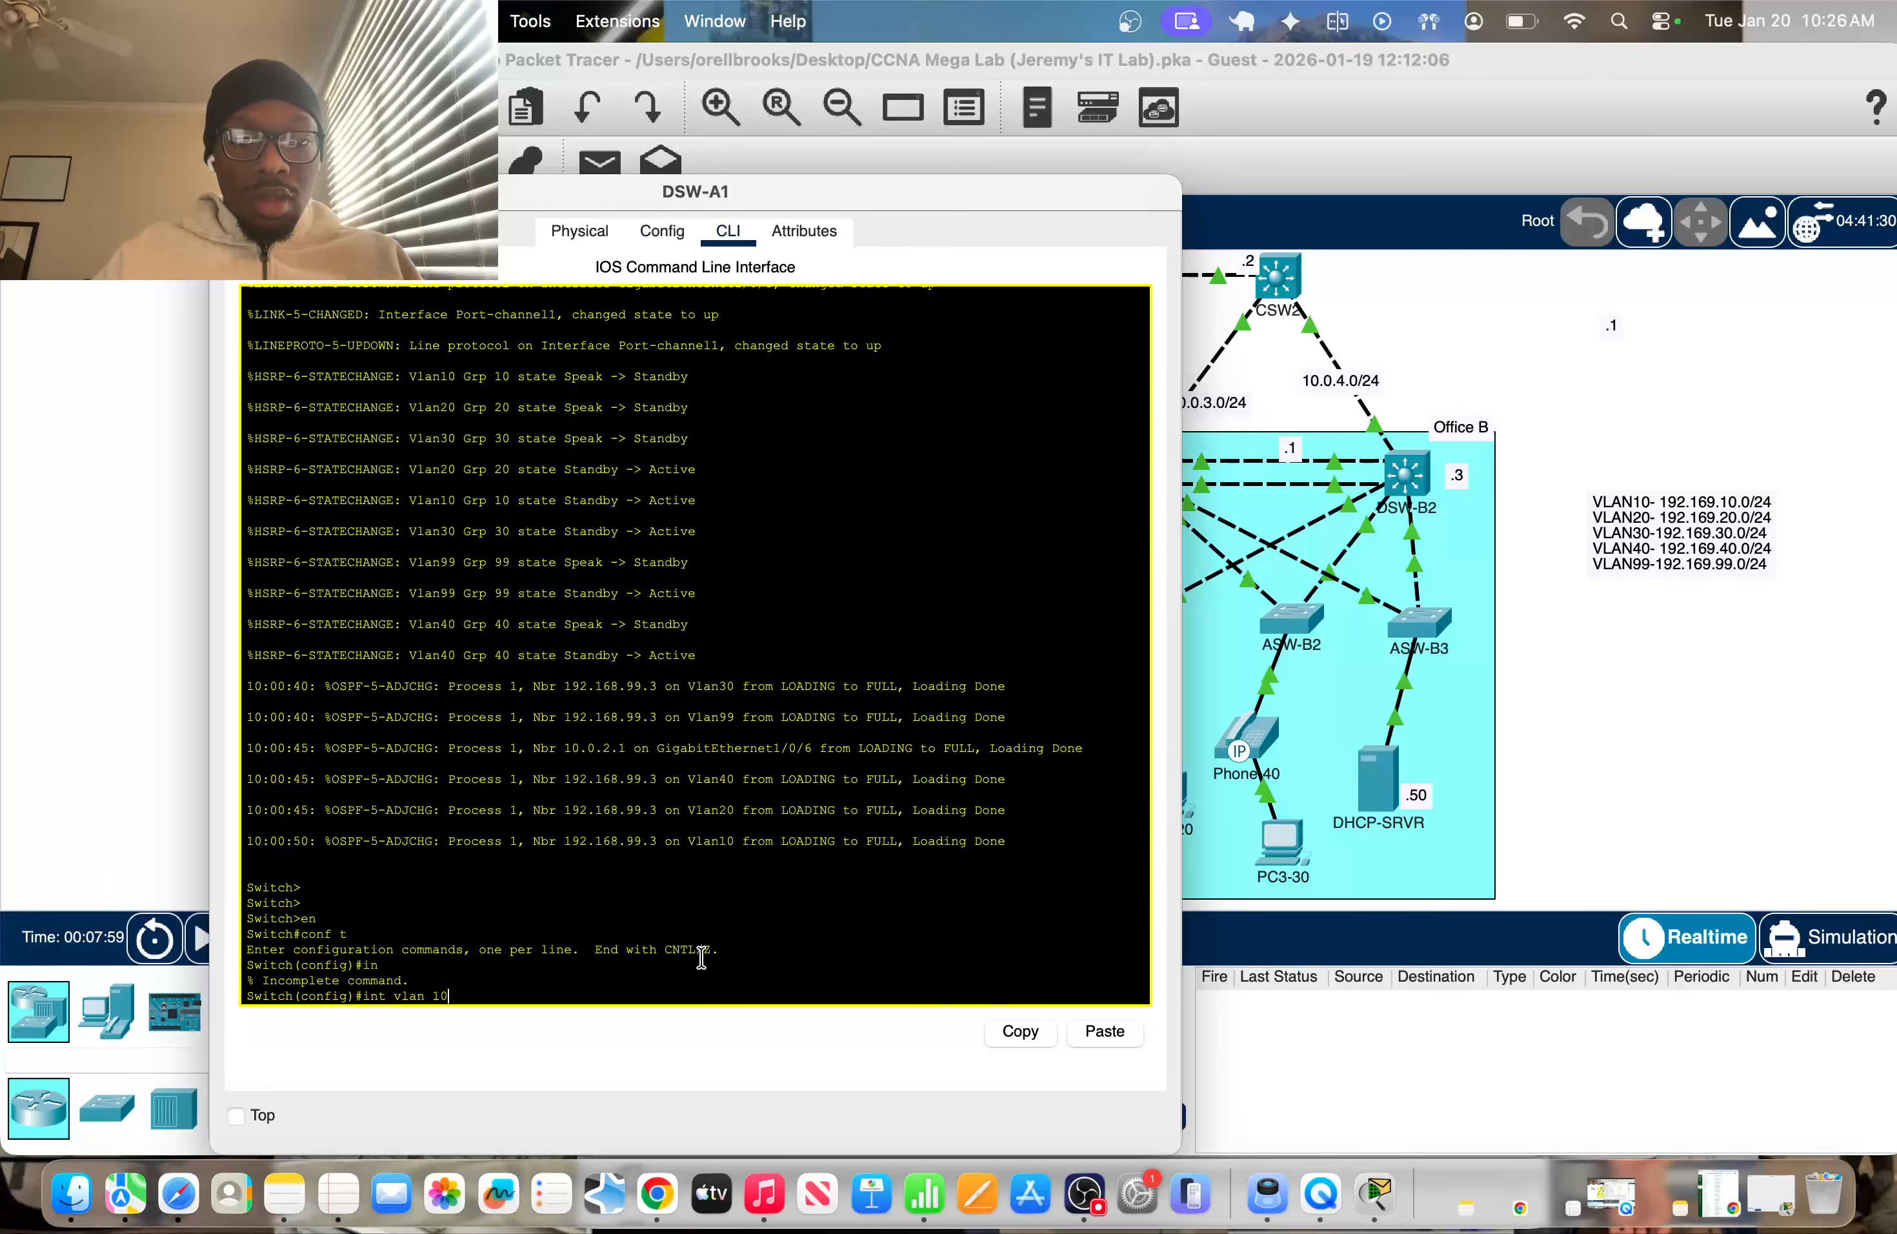
key(Return)
click(1089, 1032)
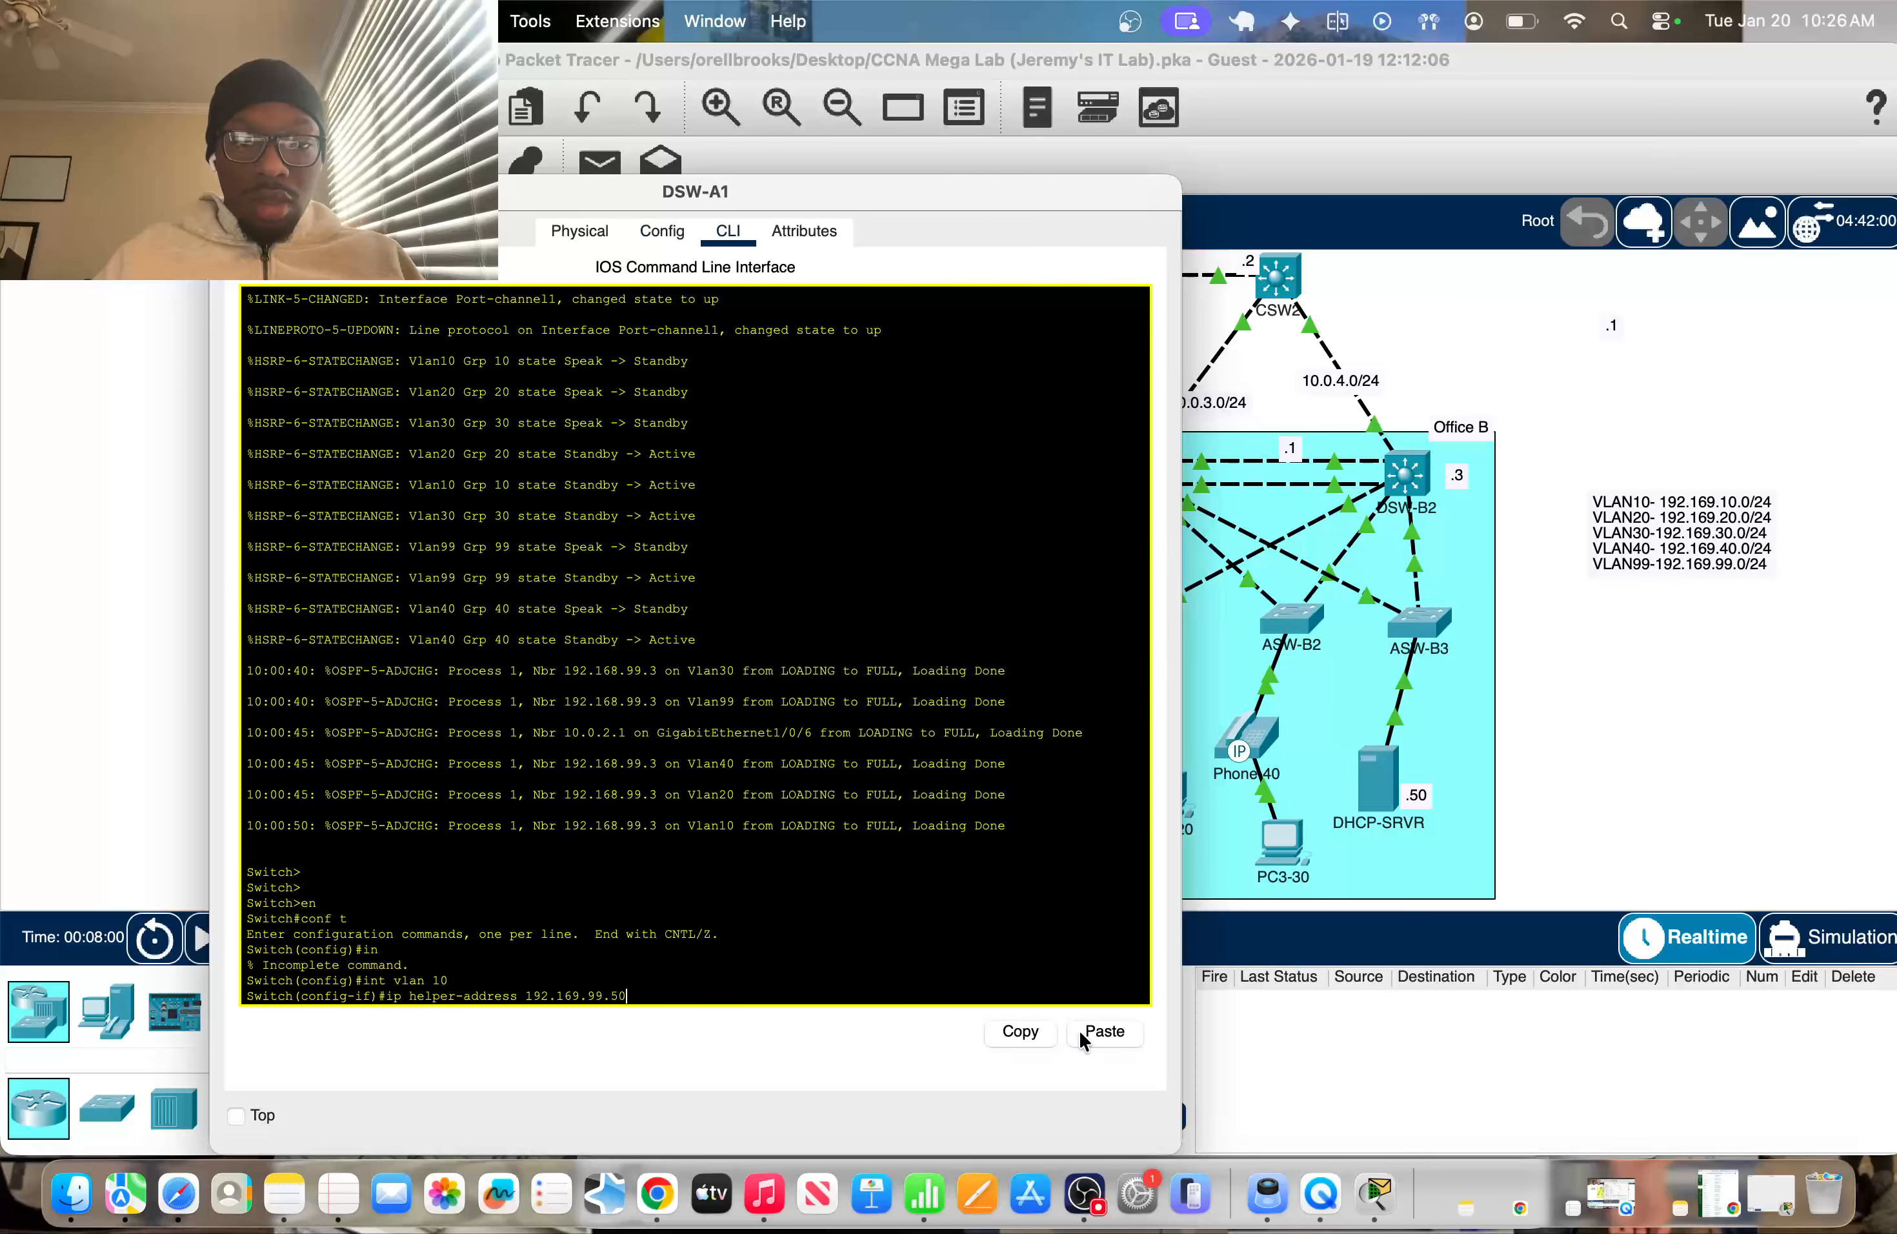
key(Return)
Enter DSW-A1's VLAN 20 interface and set its IP helper address to 192.169.99.50 with the copied command
text(int vlan)
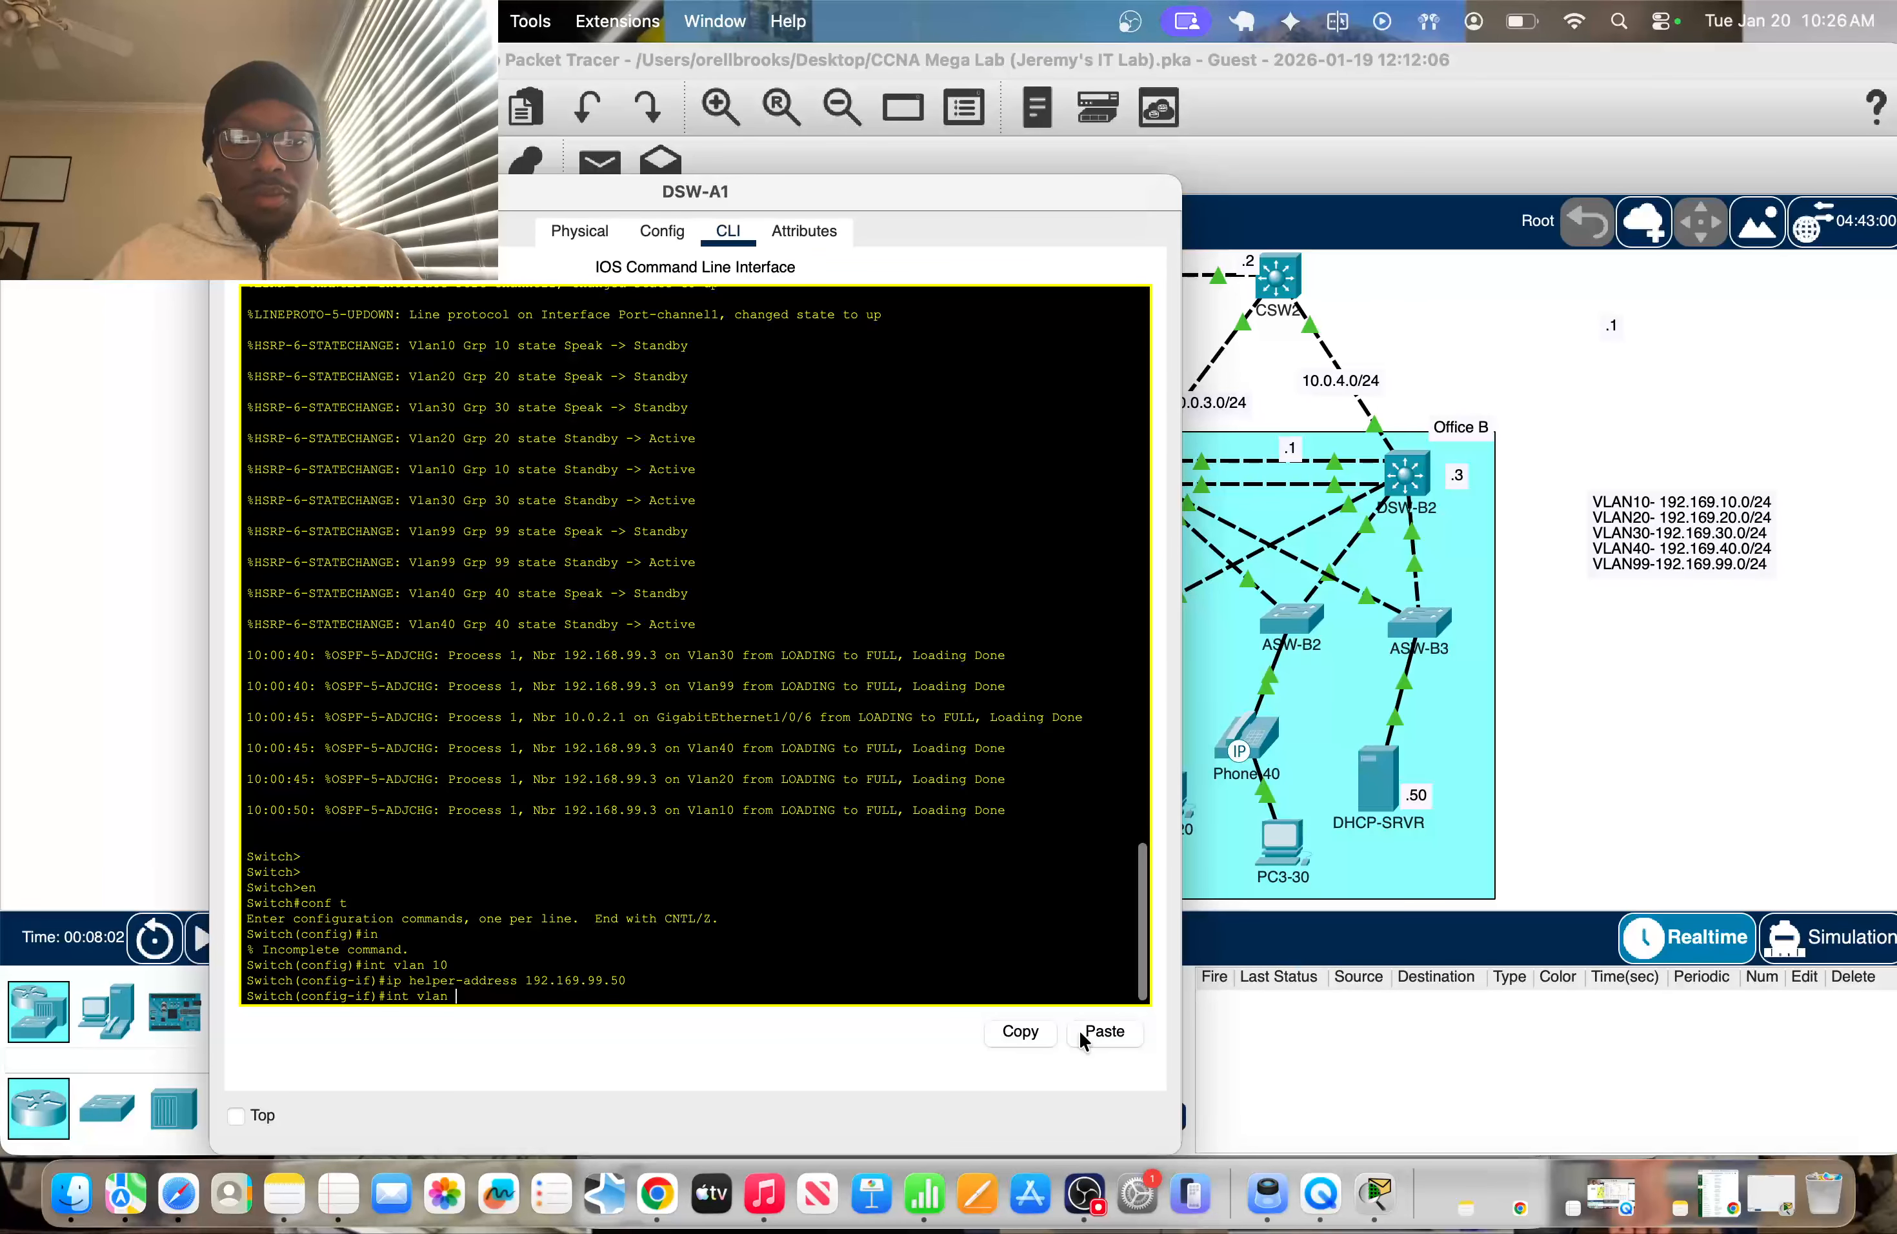
text( 20)
key(Return)
click(1100, 1033)
key(Return)
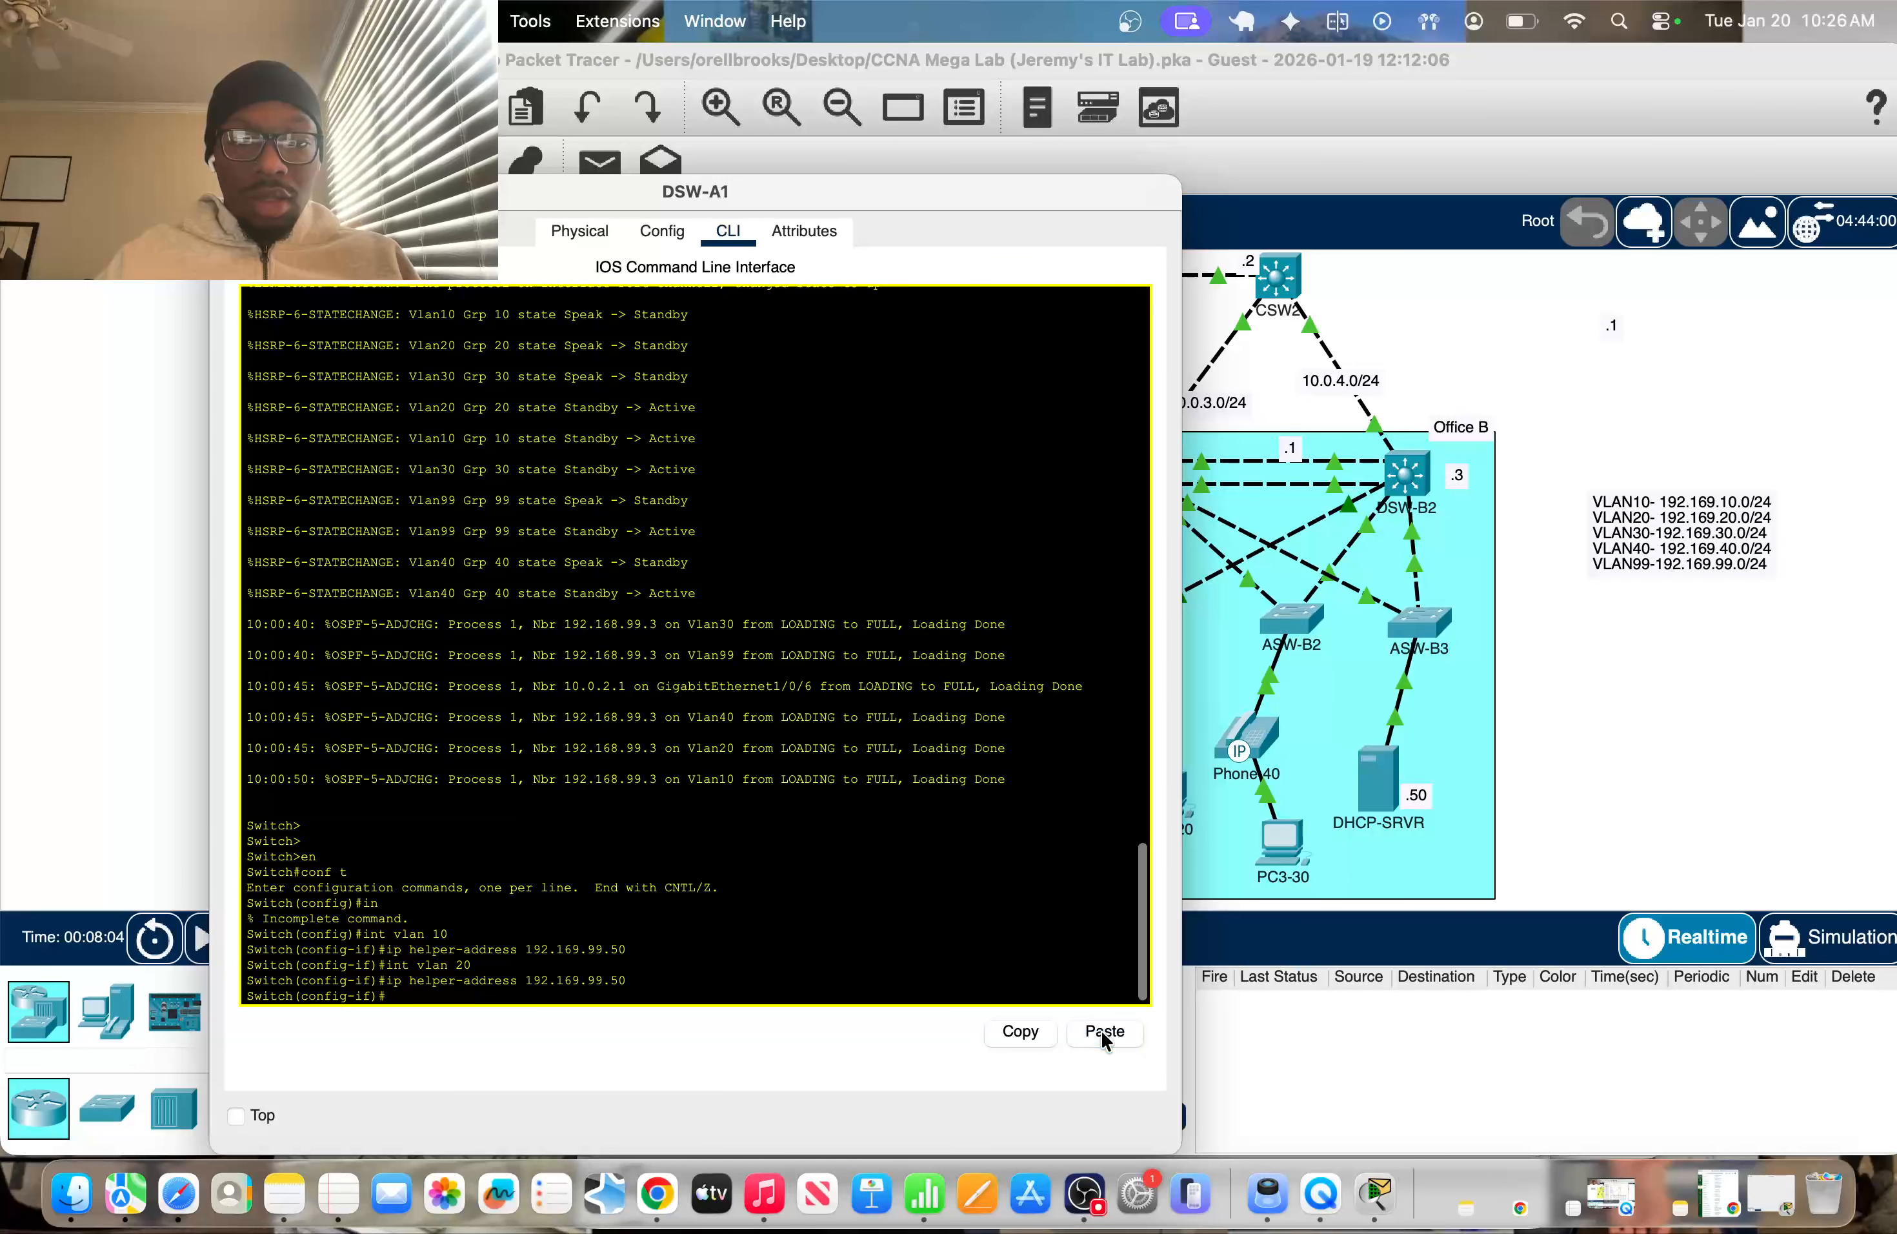
Enter DSW-A1's VLAN 30 interface and apply the copied ip helper-address 192.169.99.50 command
text(int vlan 30)
key(Return)
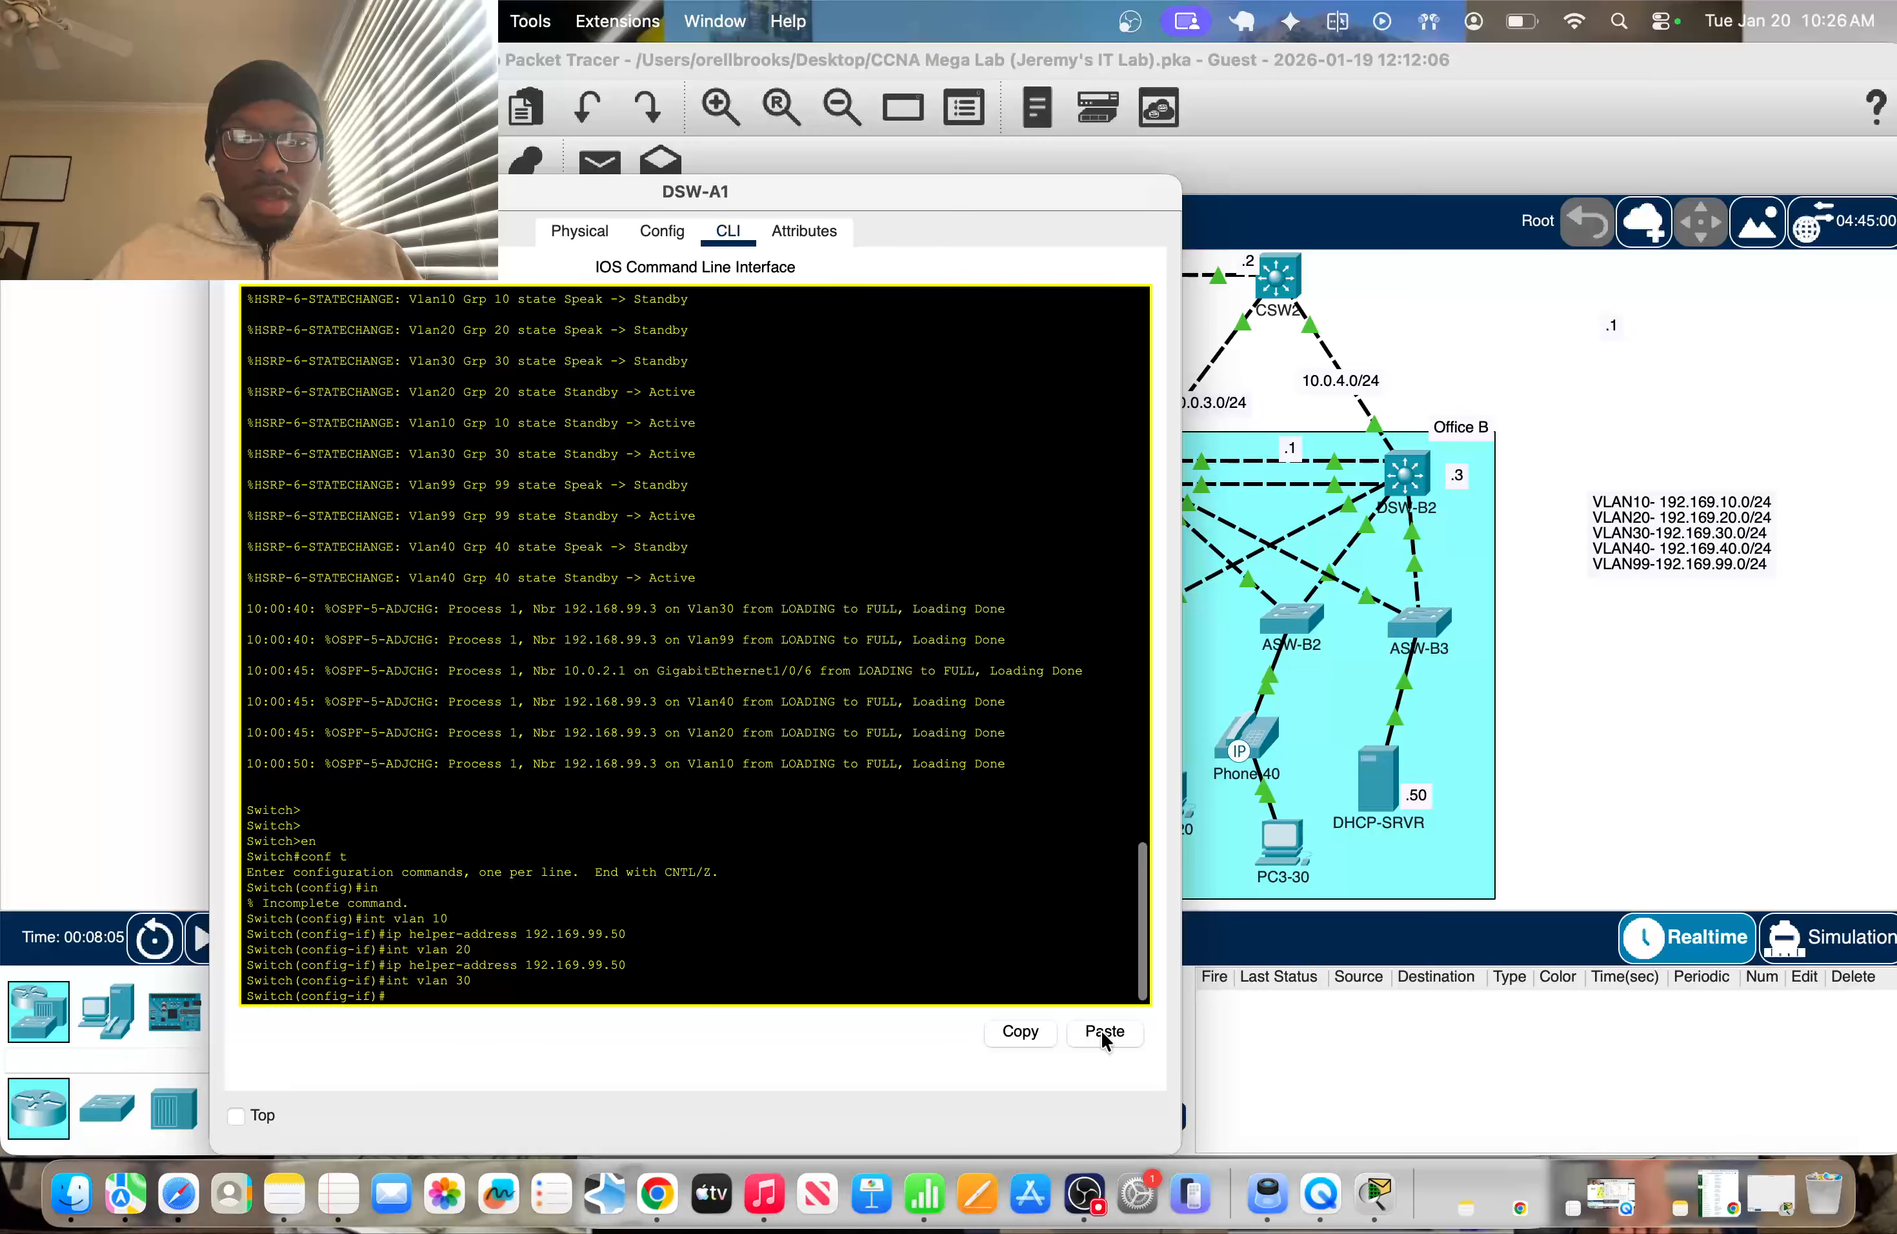
click(1101, 1028)
key(Return)
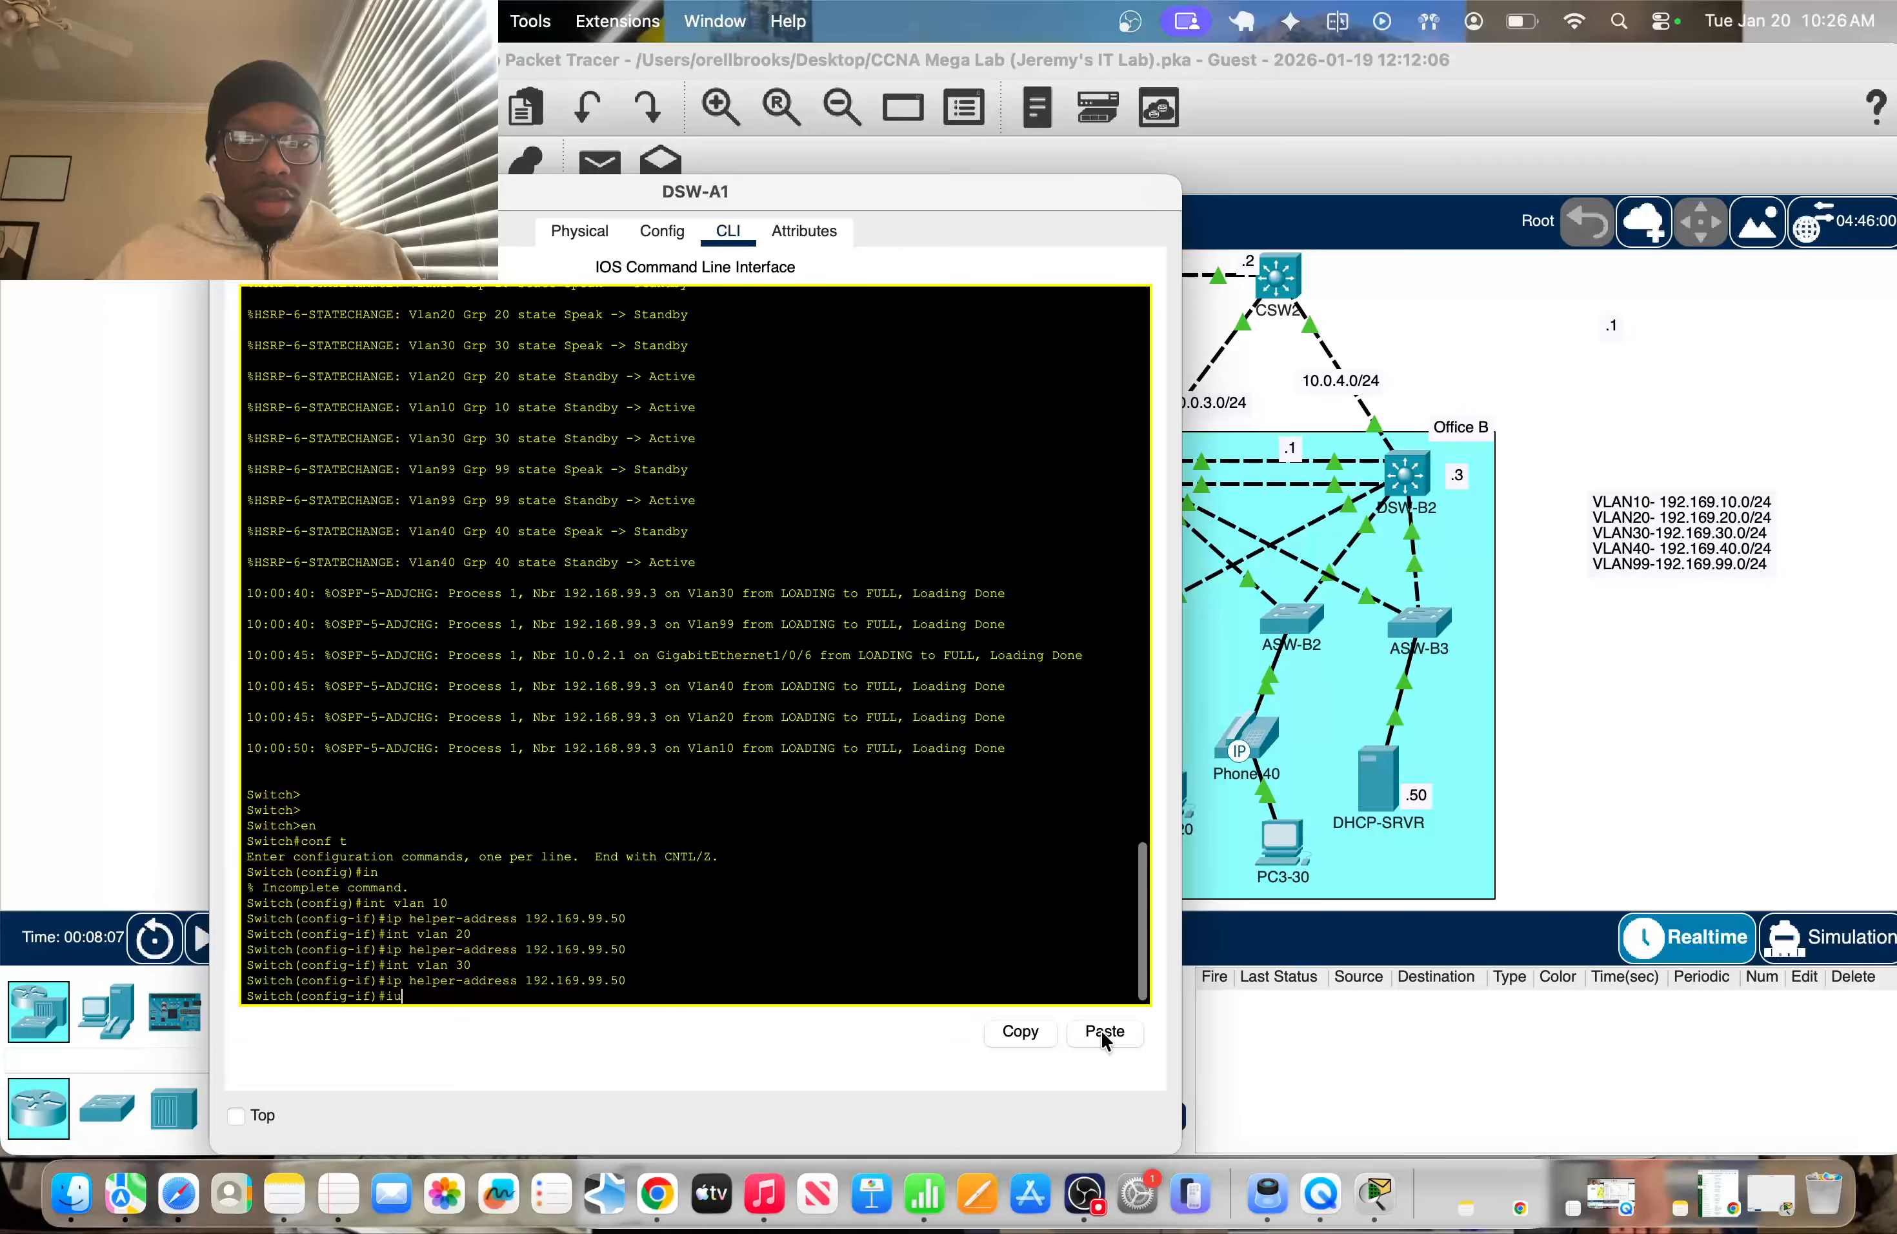
Enter DSW-A1's VLAN 40 interface, apply the copied ip helper-address 192.169.99.50 command and close the switch
text(int vlan 40)
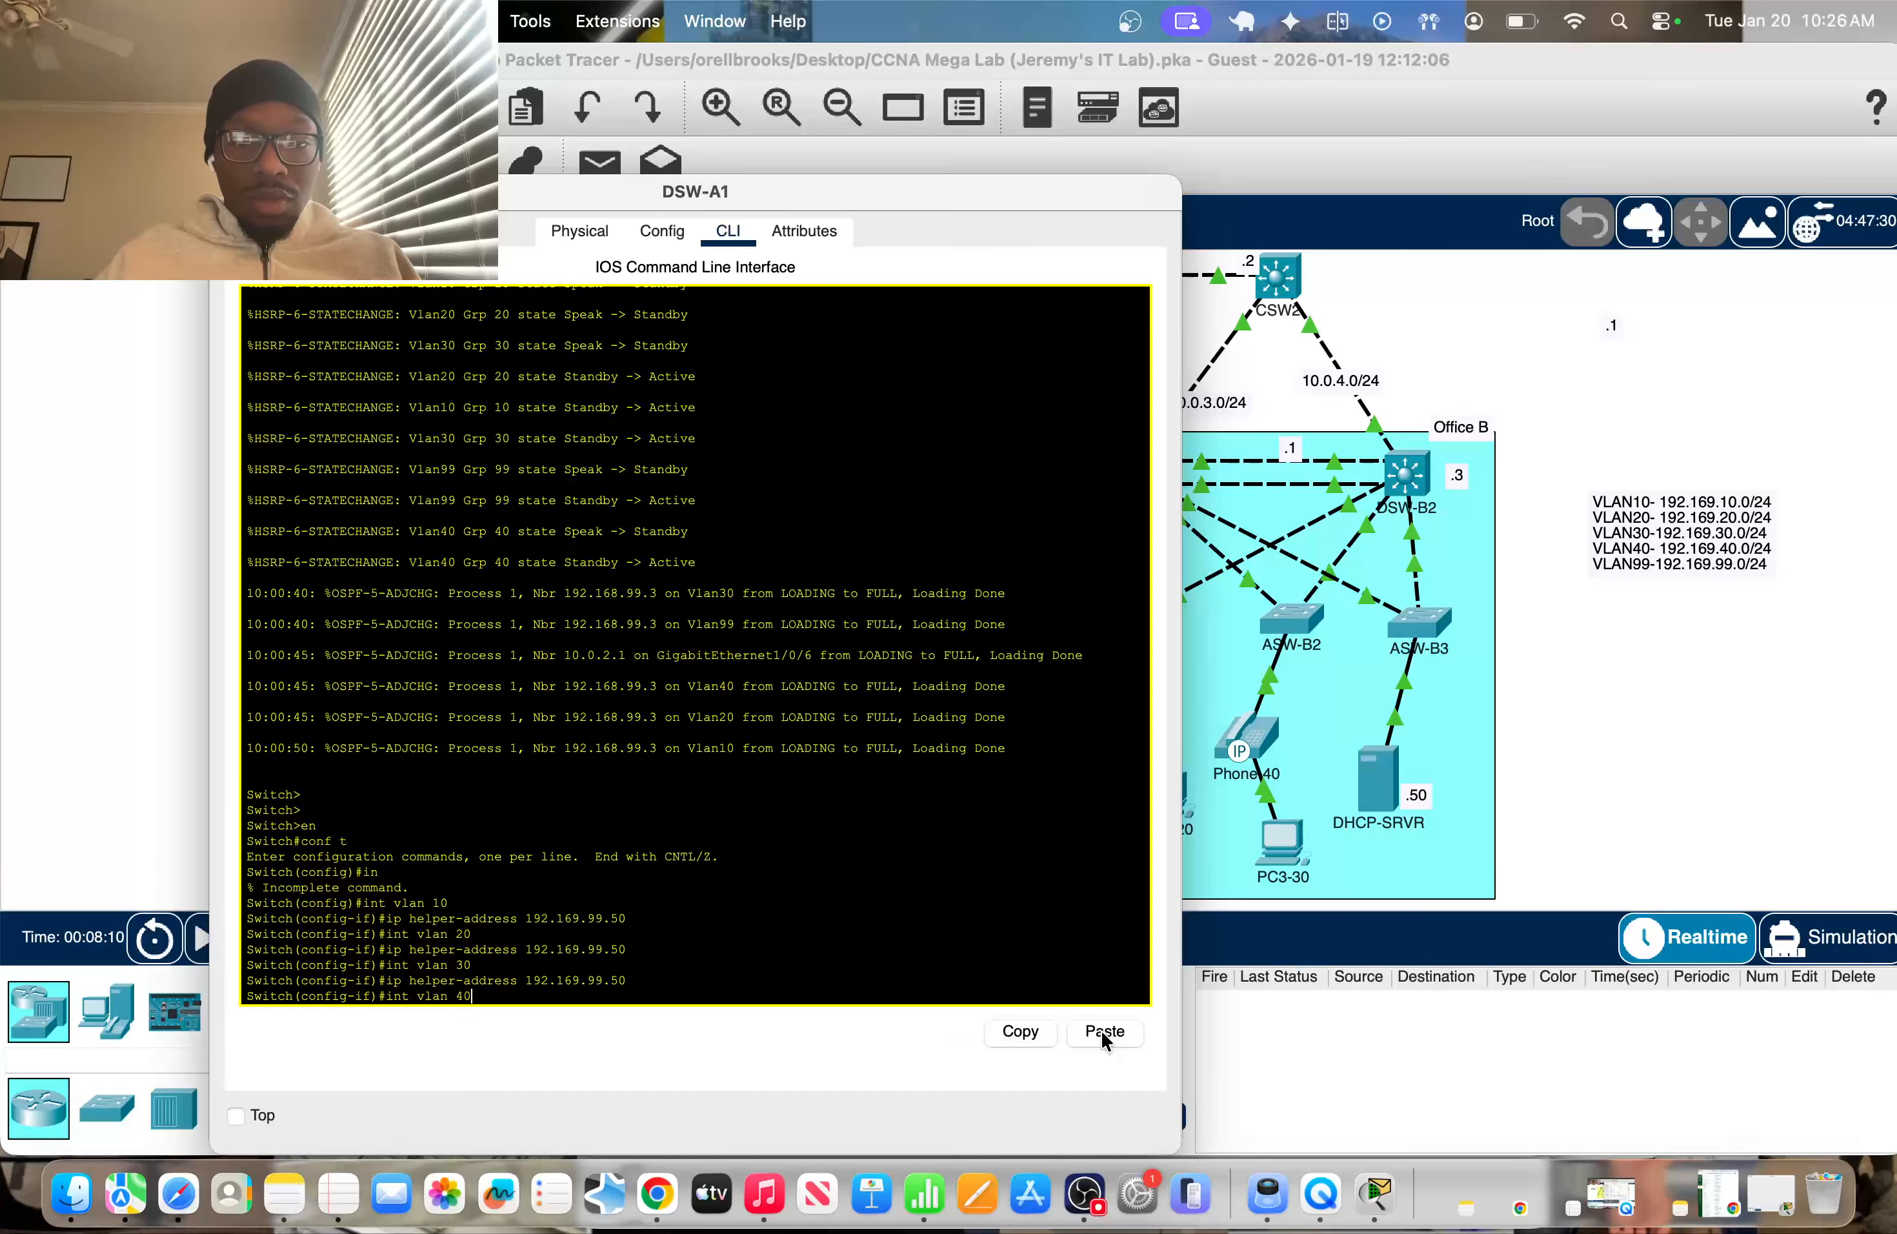
key(Return)
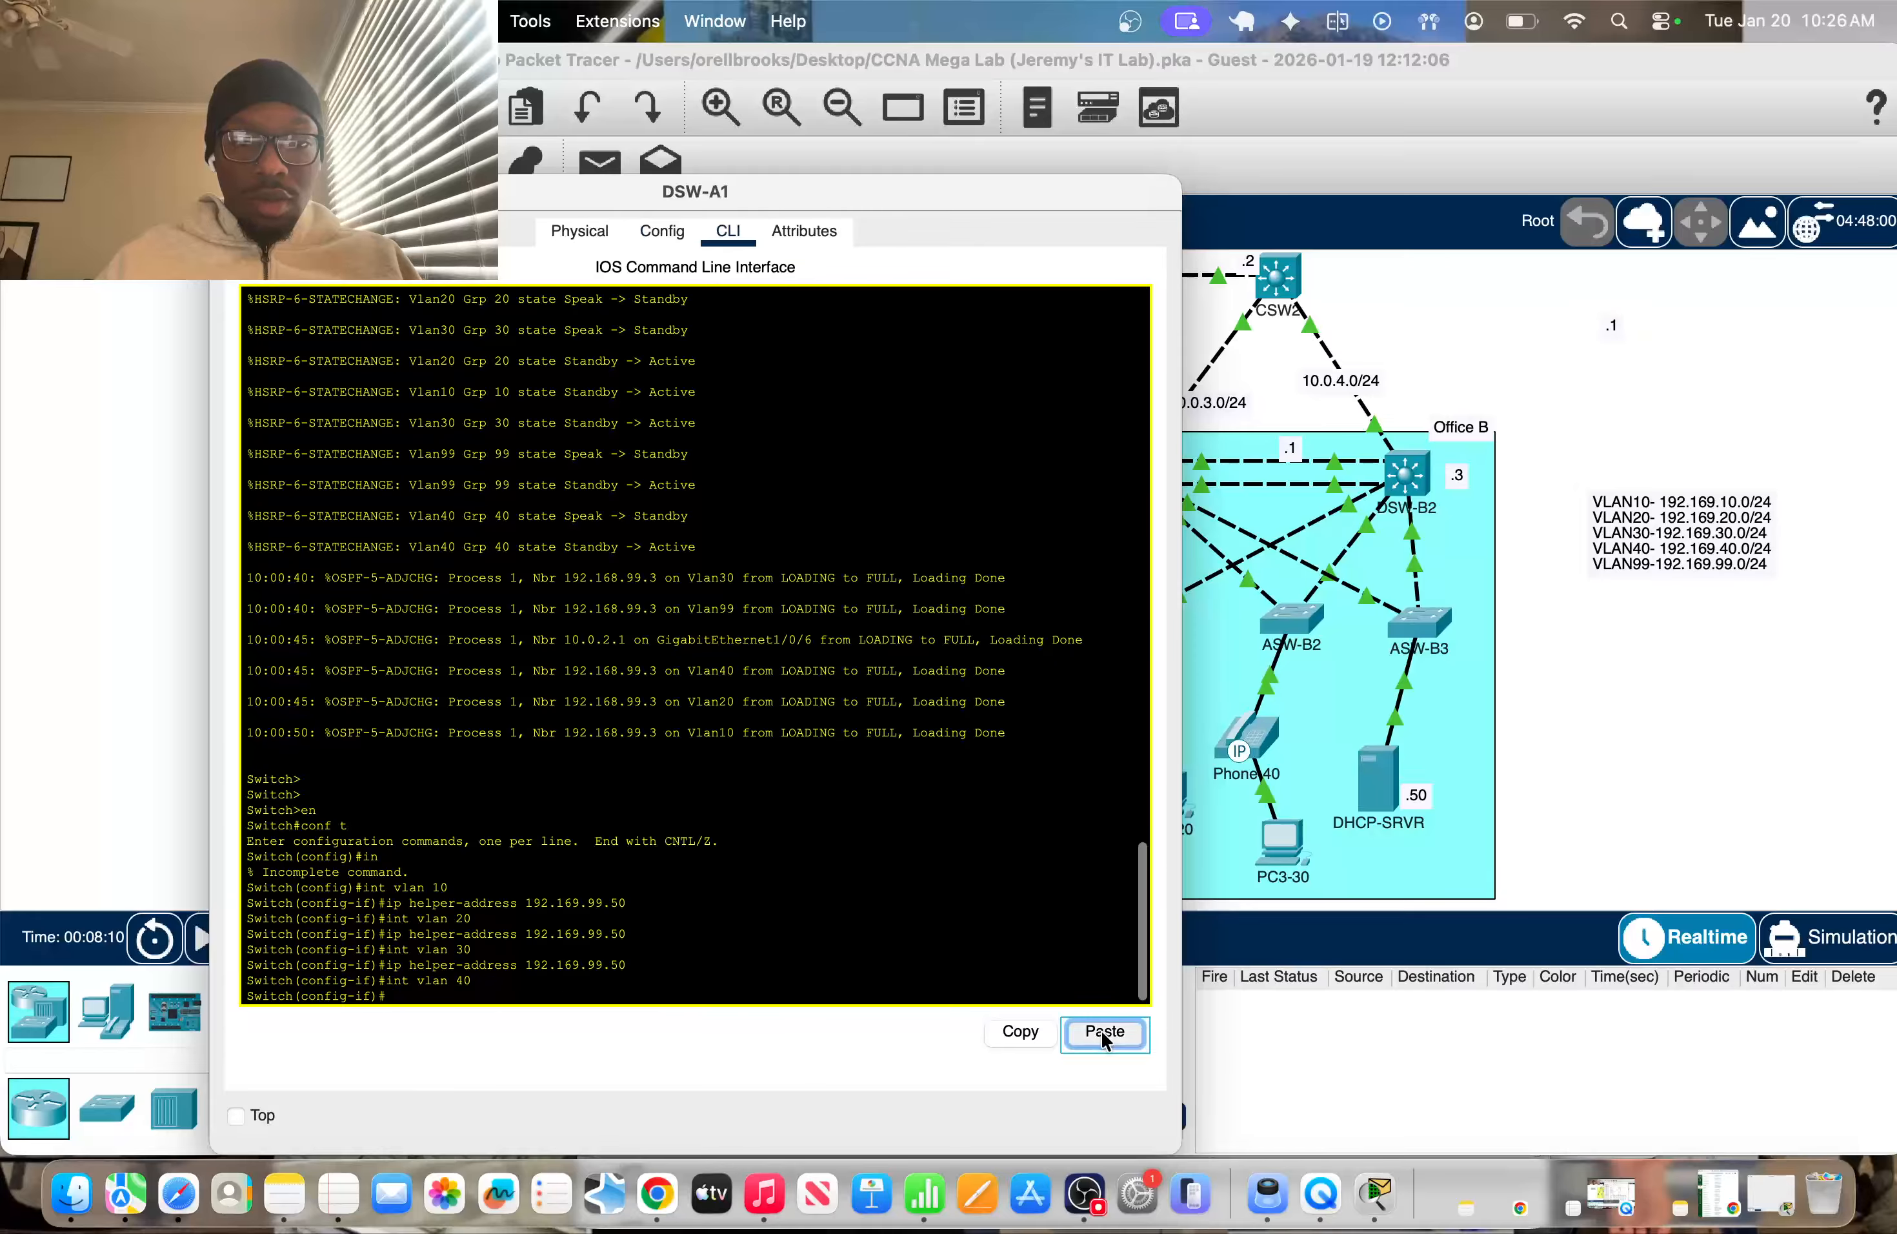
click(1101, 1028)
key(Return)
key(super+w)
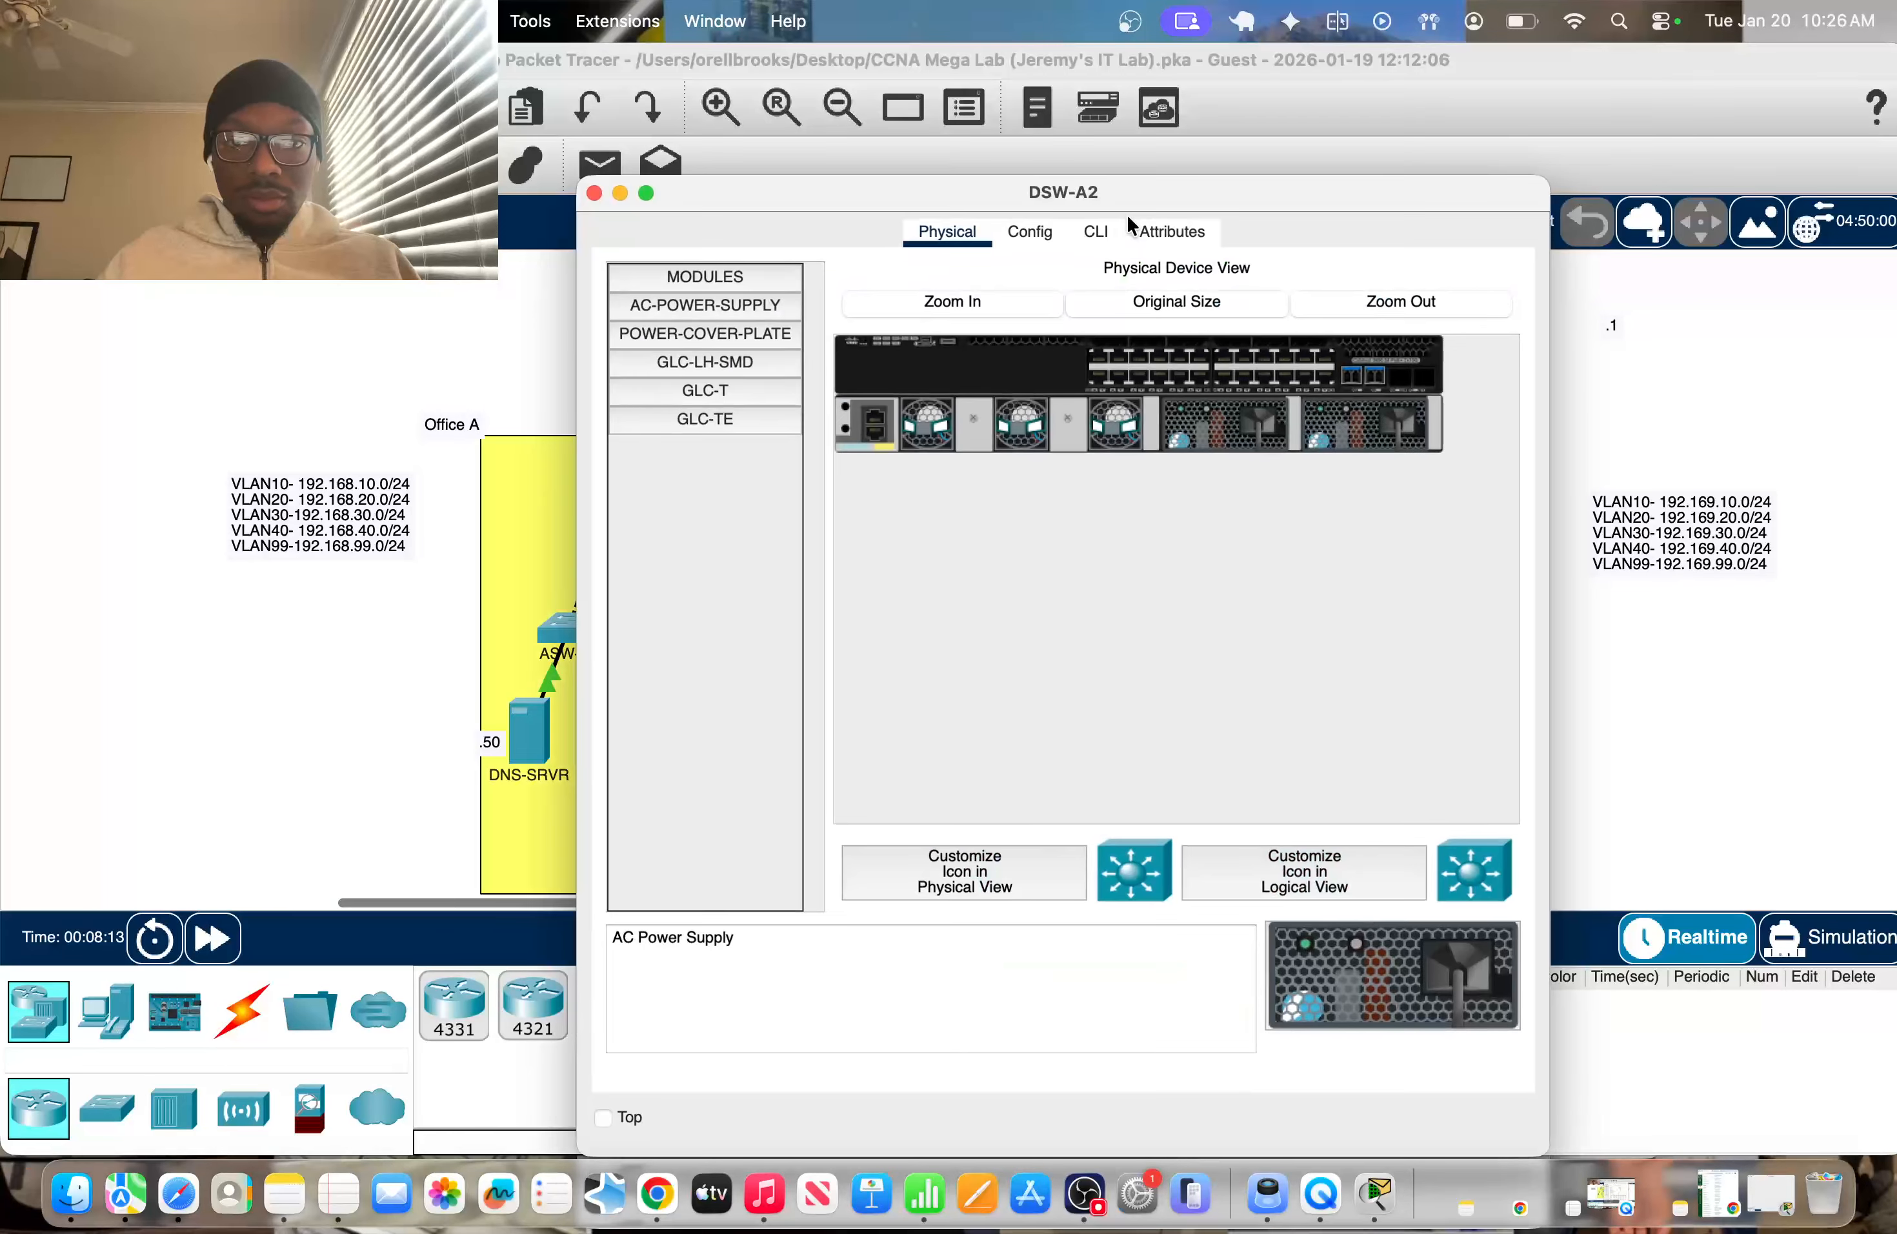
Bring up DSW-A2's CLI and enter global configuration mode with en and conf t
click(1094, 231)
key(Return)
key(Return)
key(Return)
text(en)
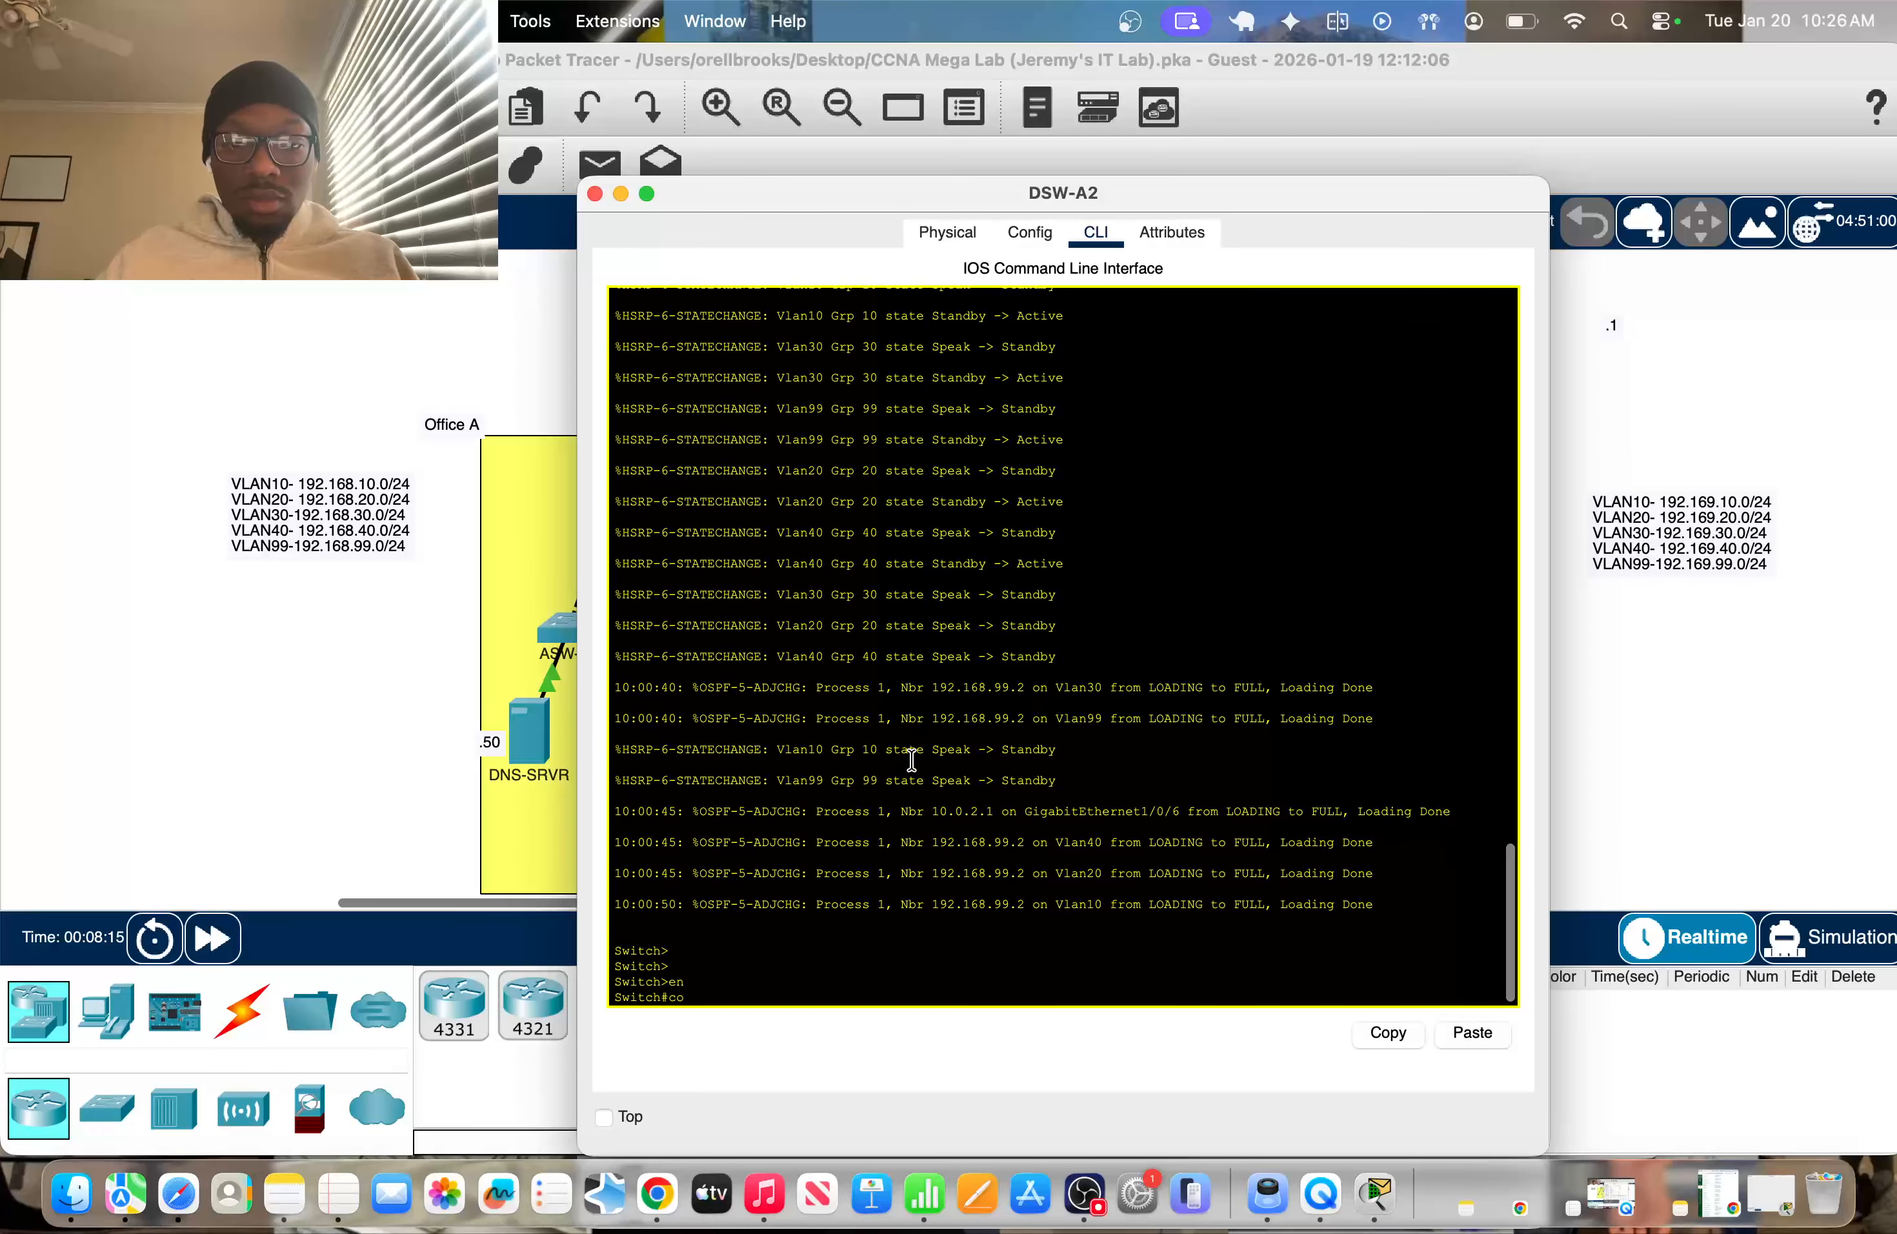
key(Return)
text(conf t)
key(Return)
Enter DSW-A2's VLAN 10 interface and apply the copied ip helper-address 192.169.99.50 command
text(int vlan)
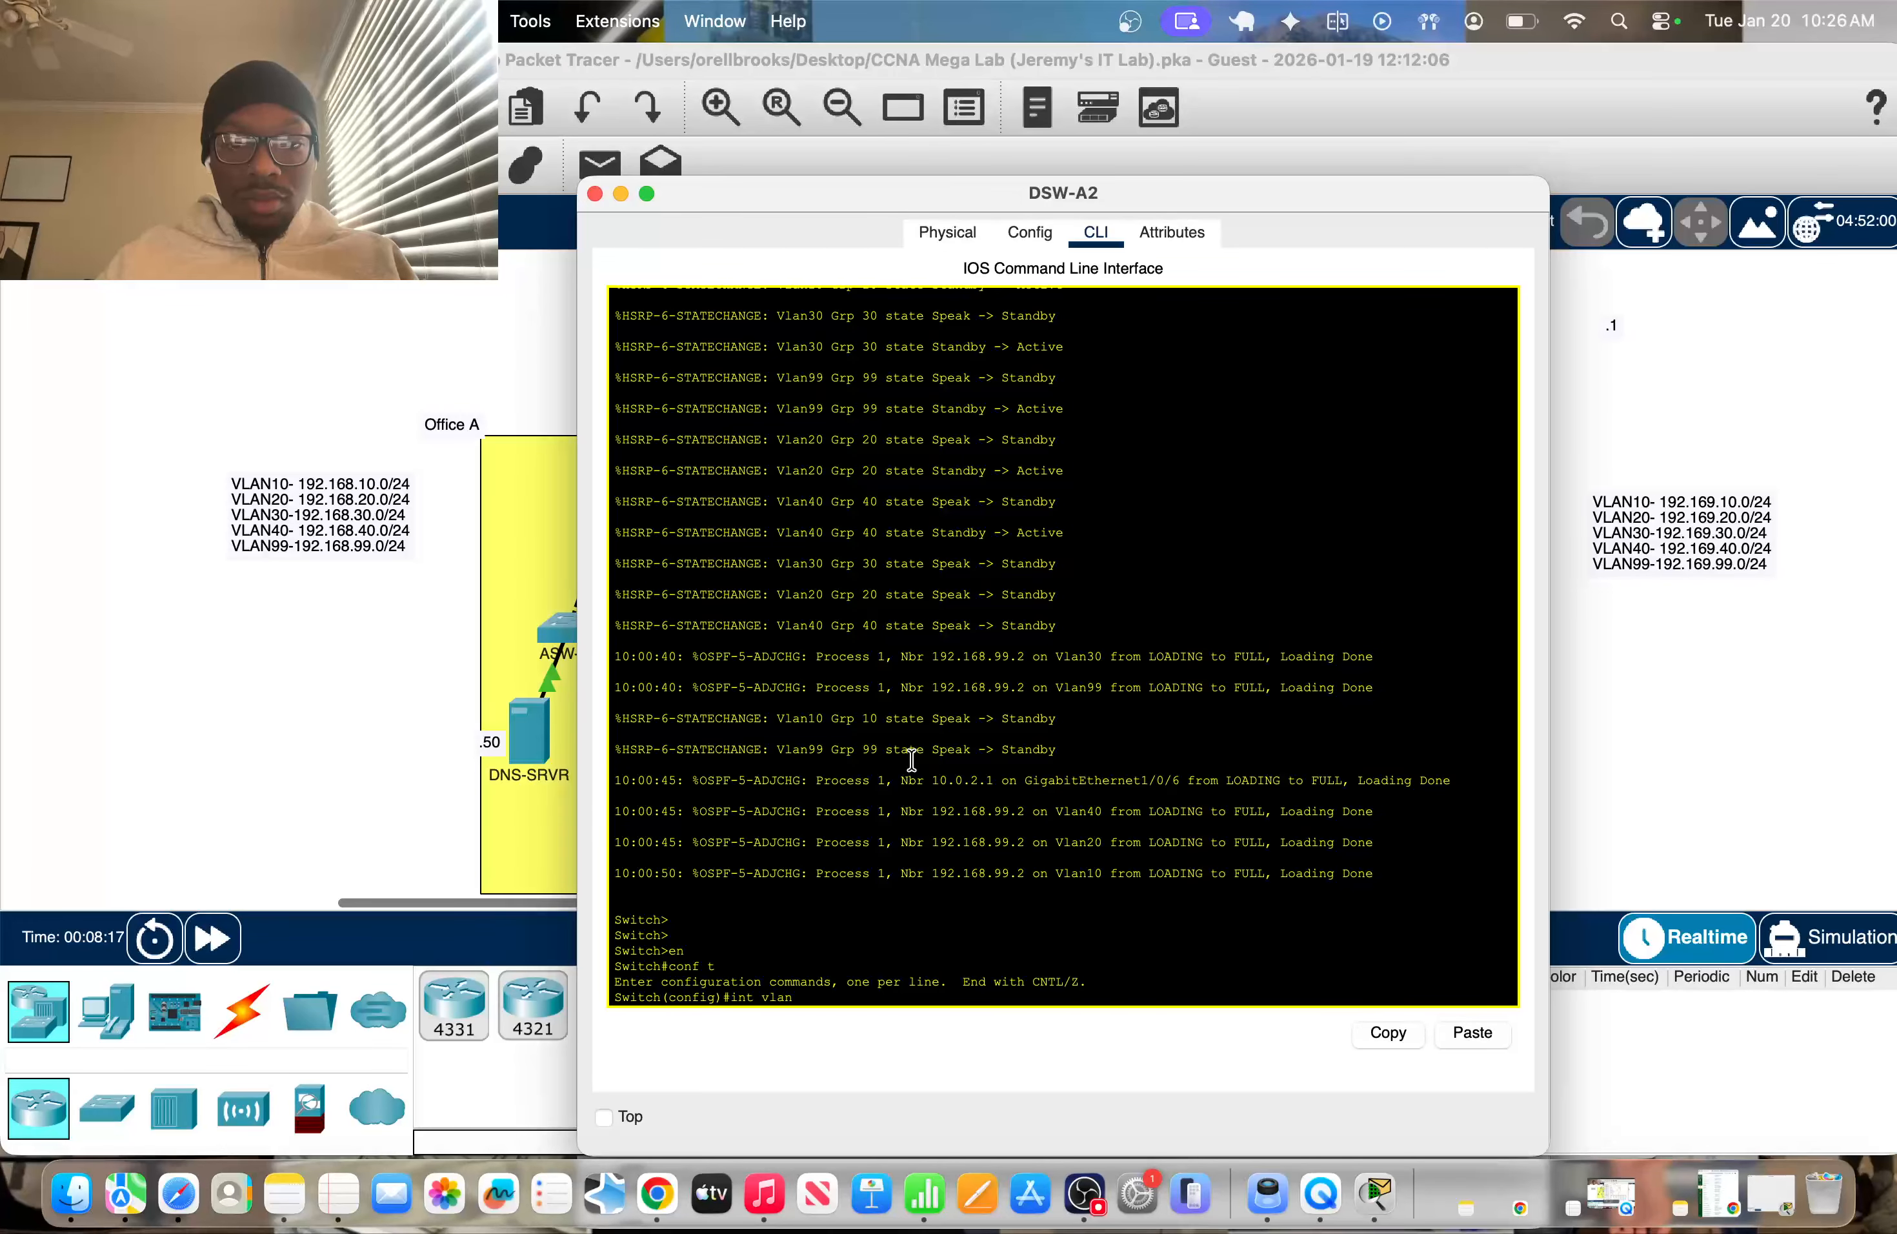
text( 10)
key(Return)
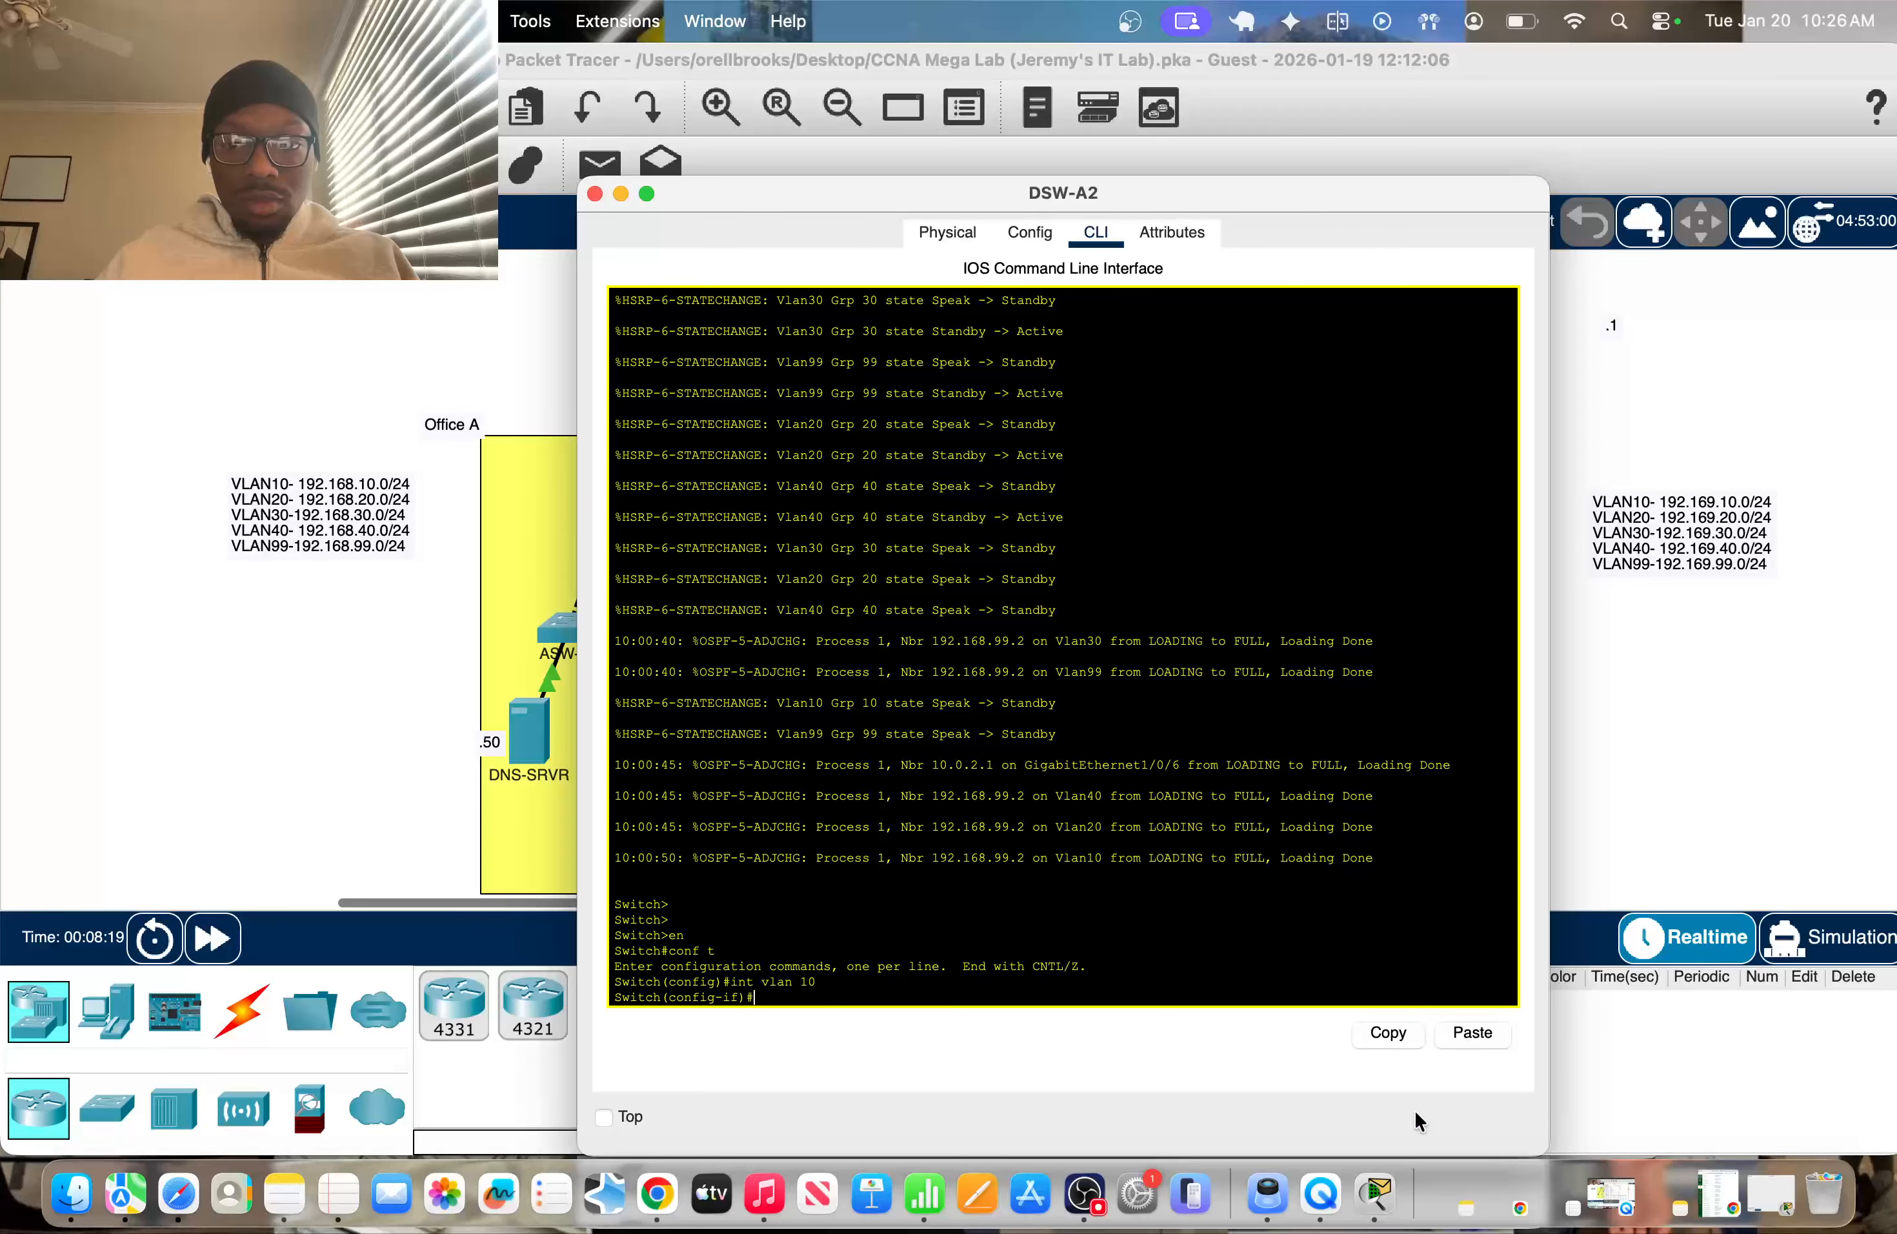
click(1452, 1032)
key(Return)
Enter DSW-A2's VLAN 20 interface and set its IP helper address to 192.169.99.50 with the copied command
text(int )
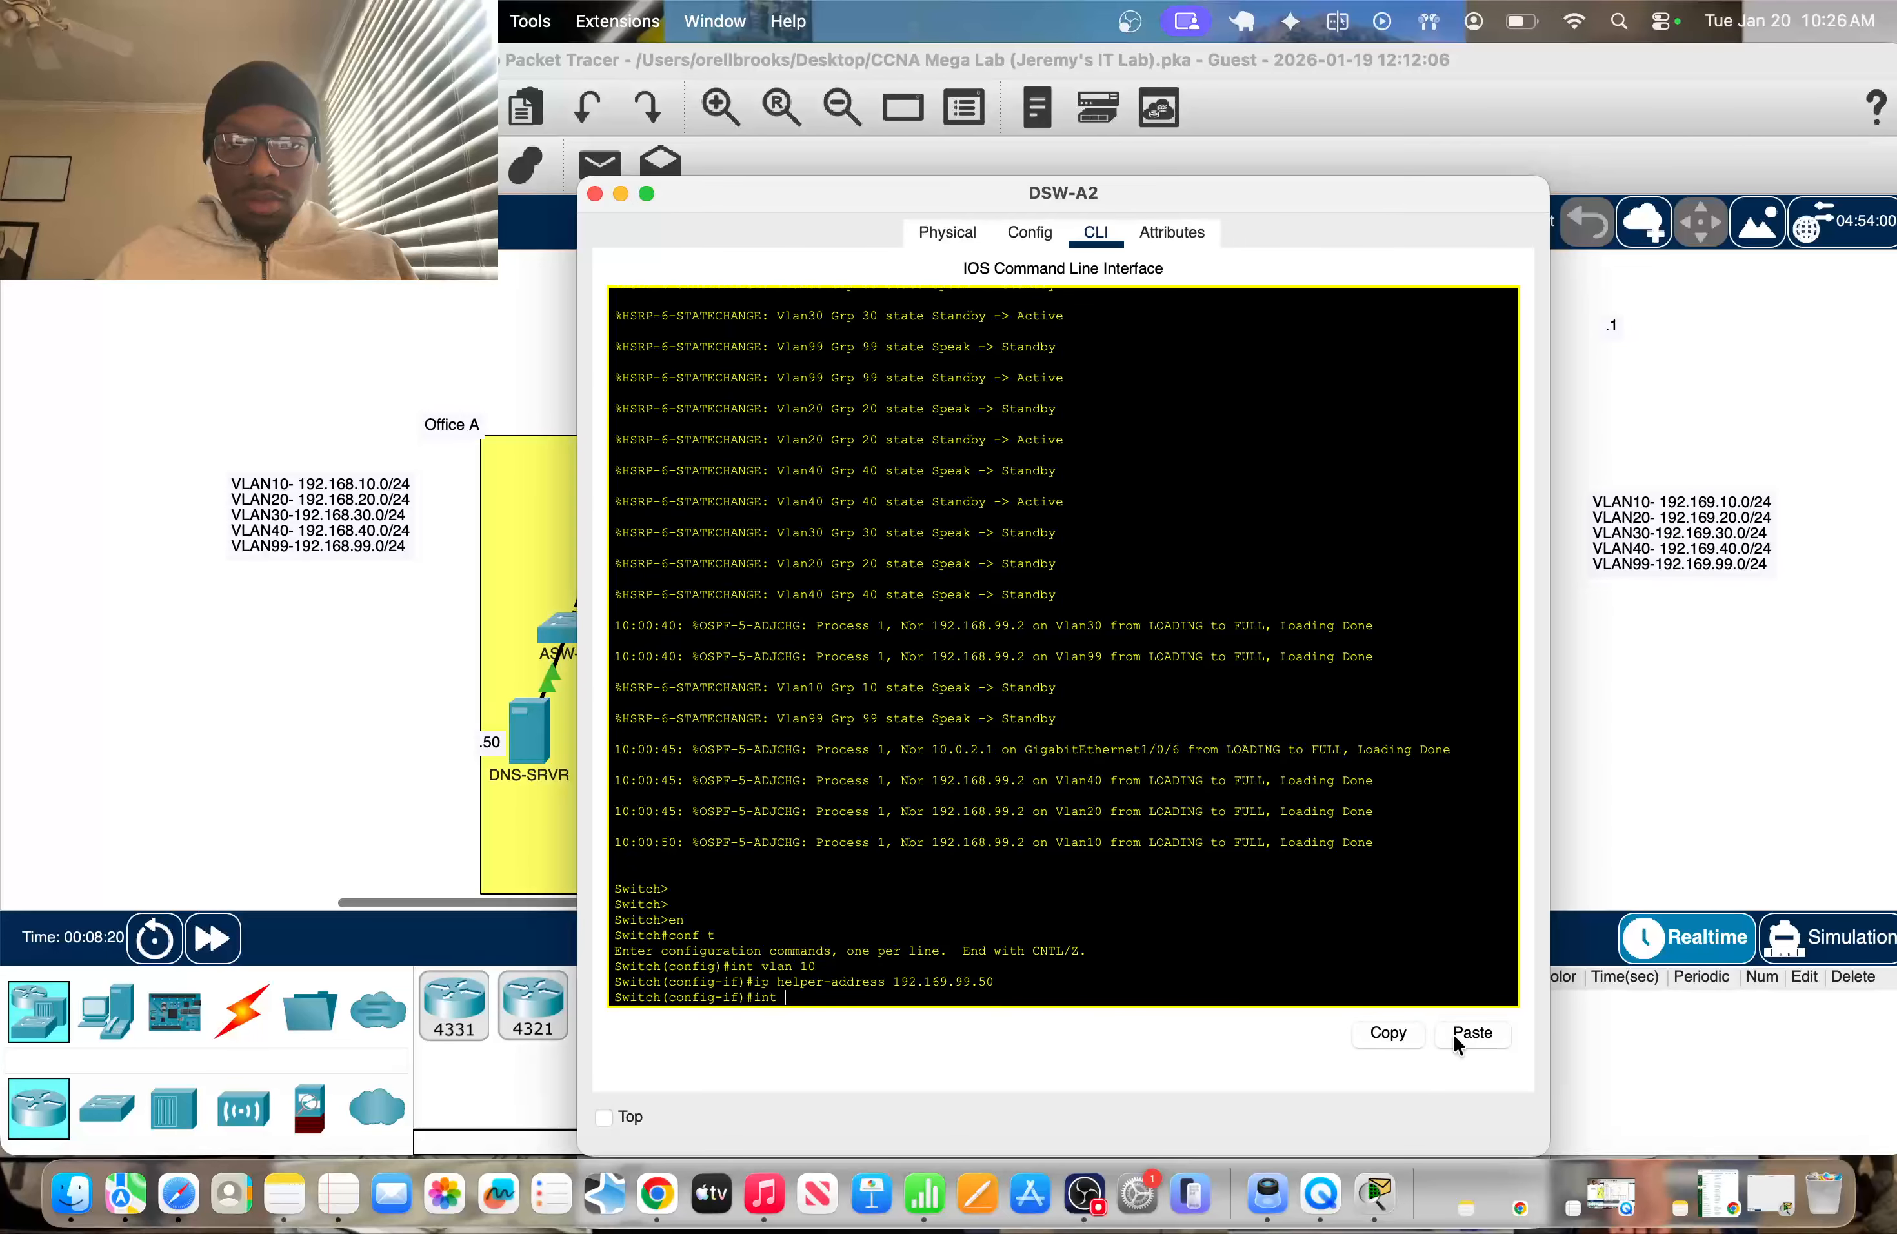
text(vlan 20)
key(Return)
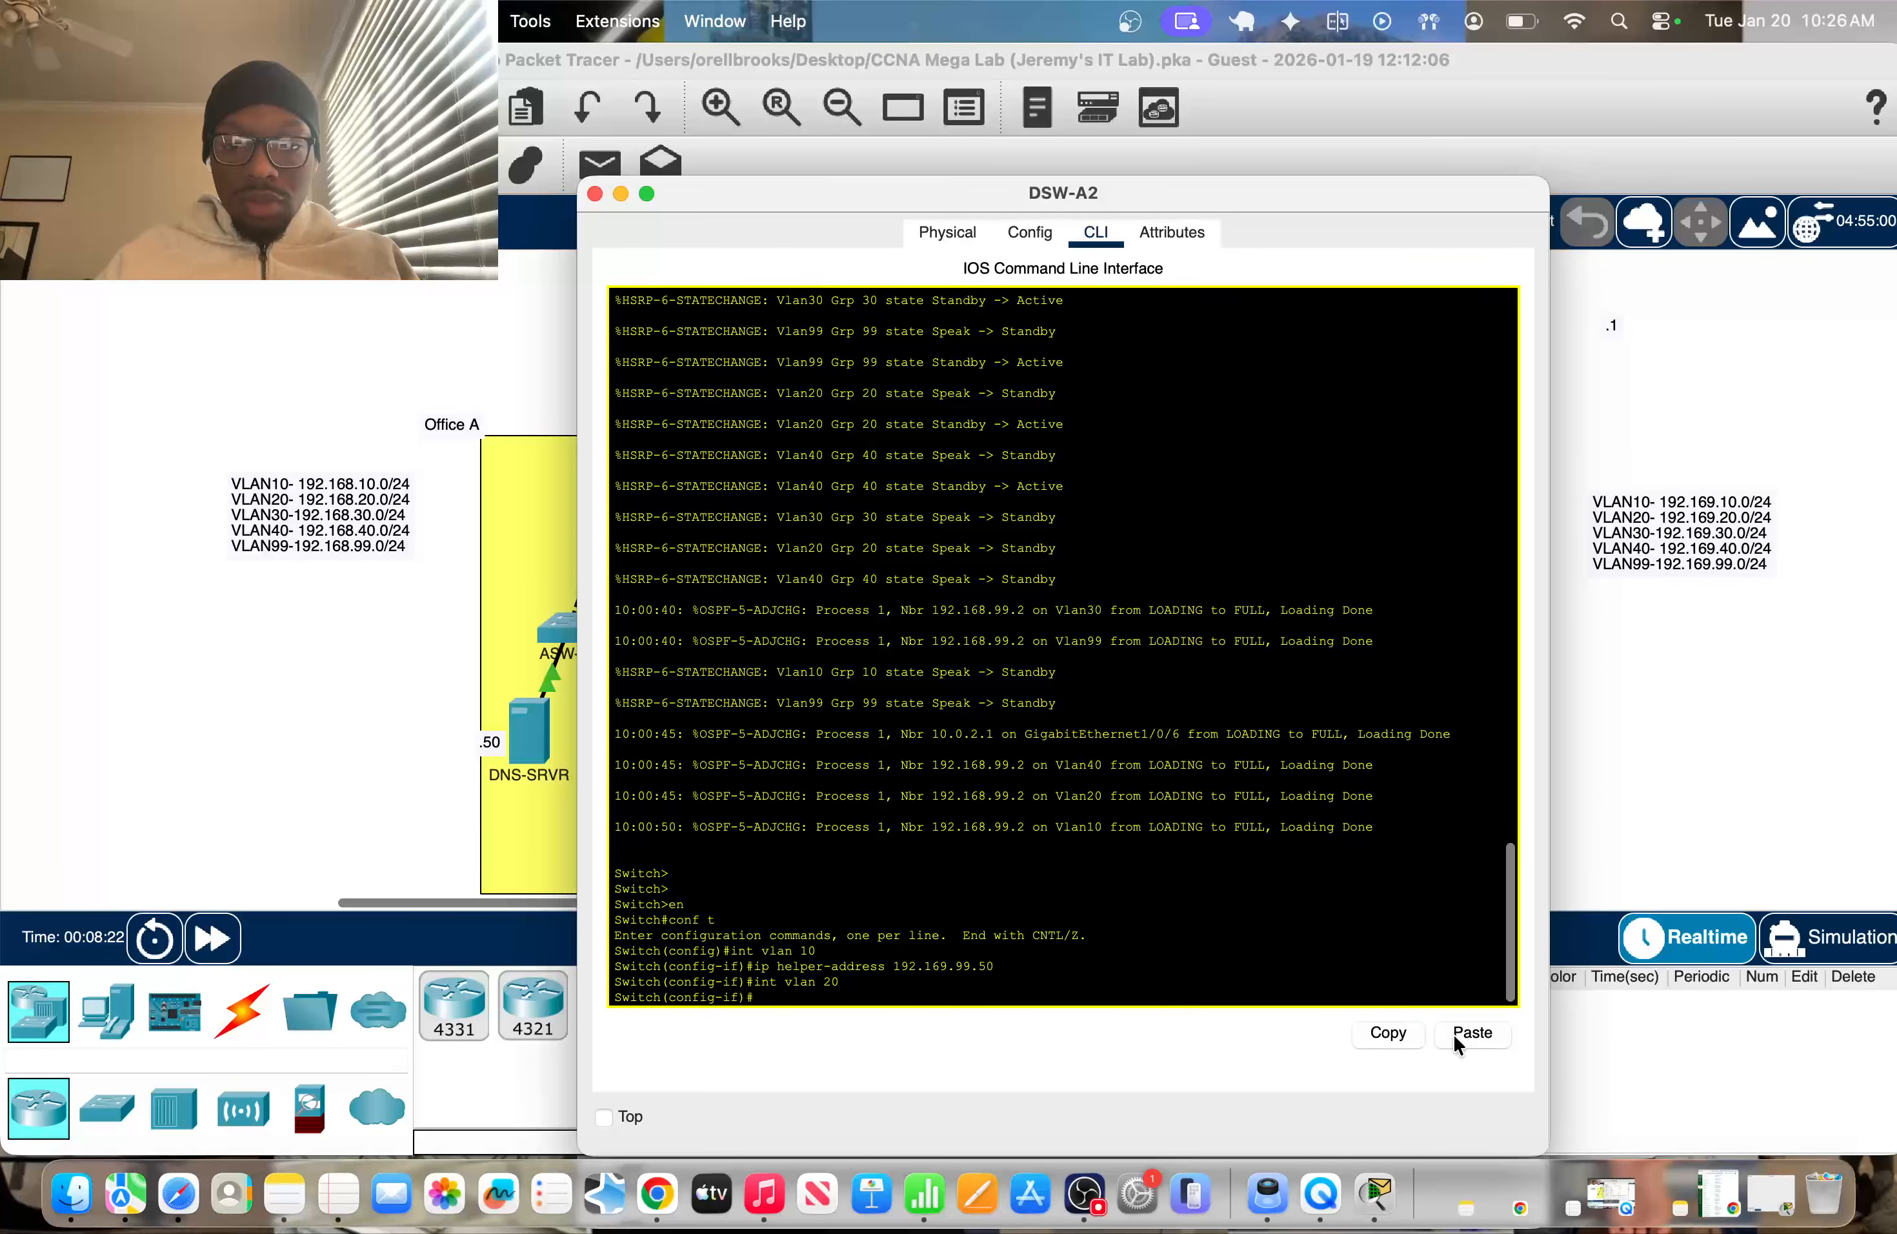
click(1452, 1032)
key(Return)
Enter DSW-A2's VLAN 30 interface and apply the copied ip helper-address 192.169.99.50 command
text(int vlan 30)
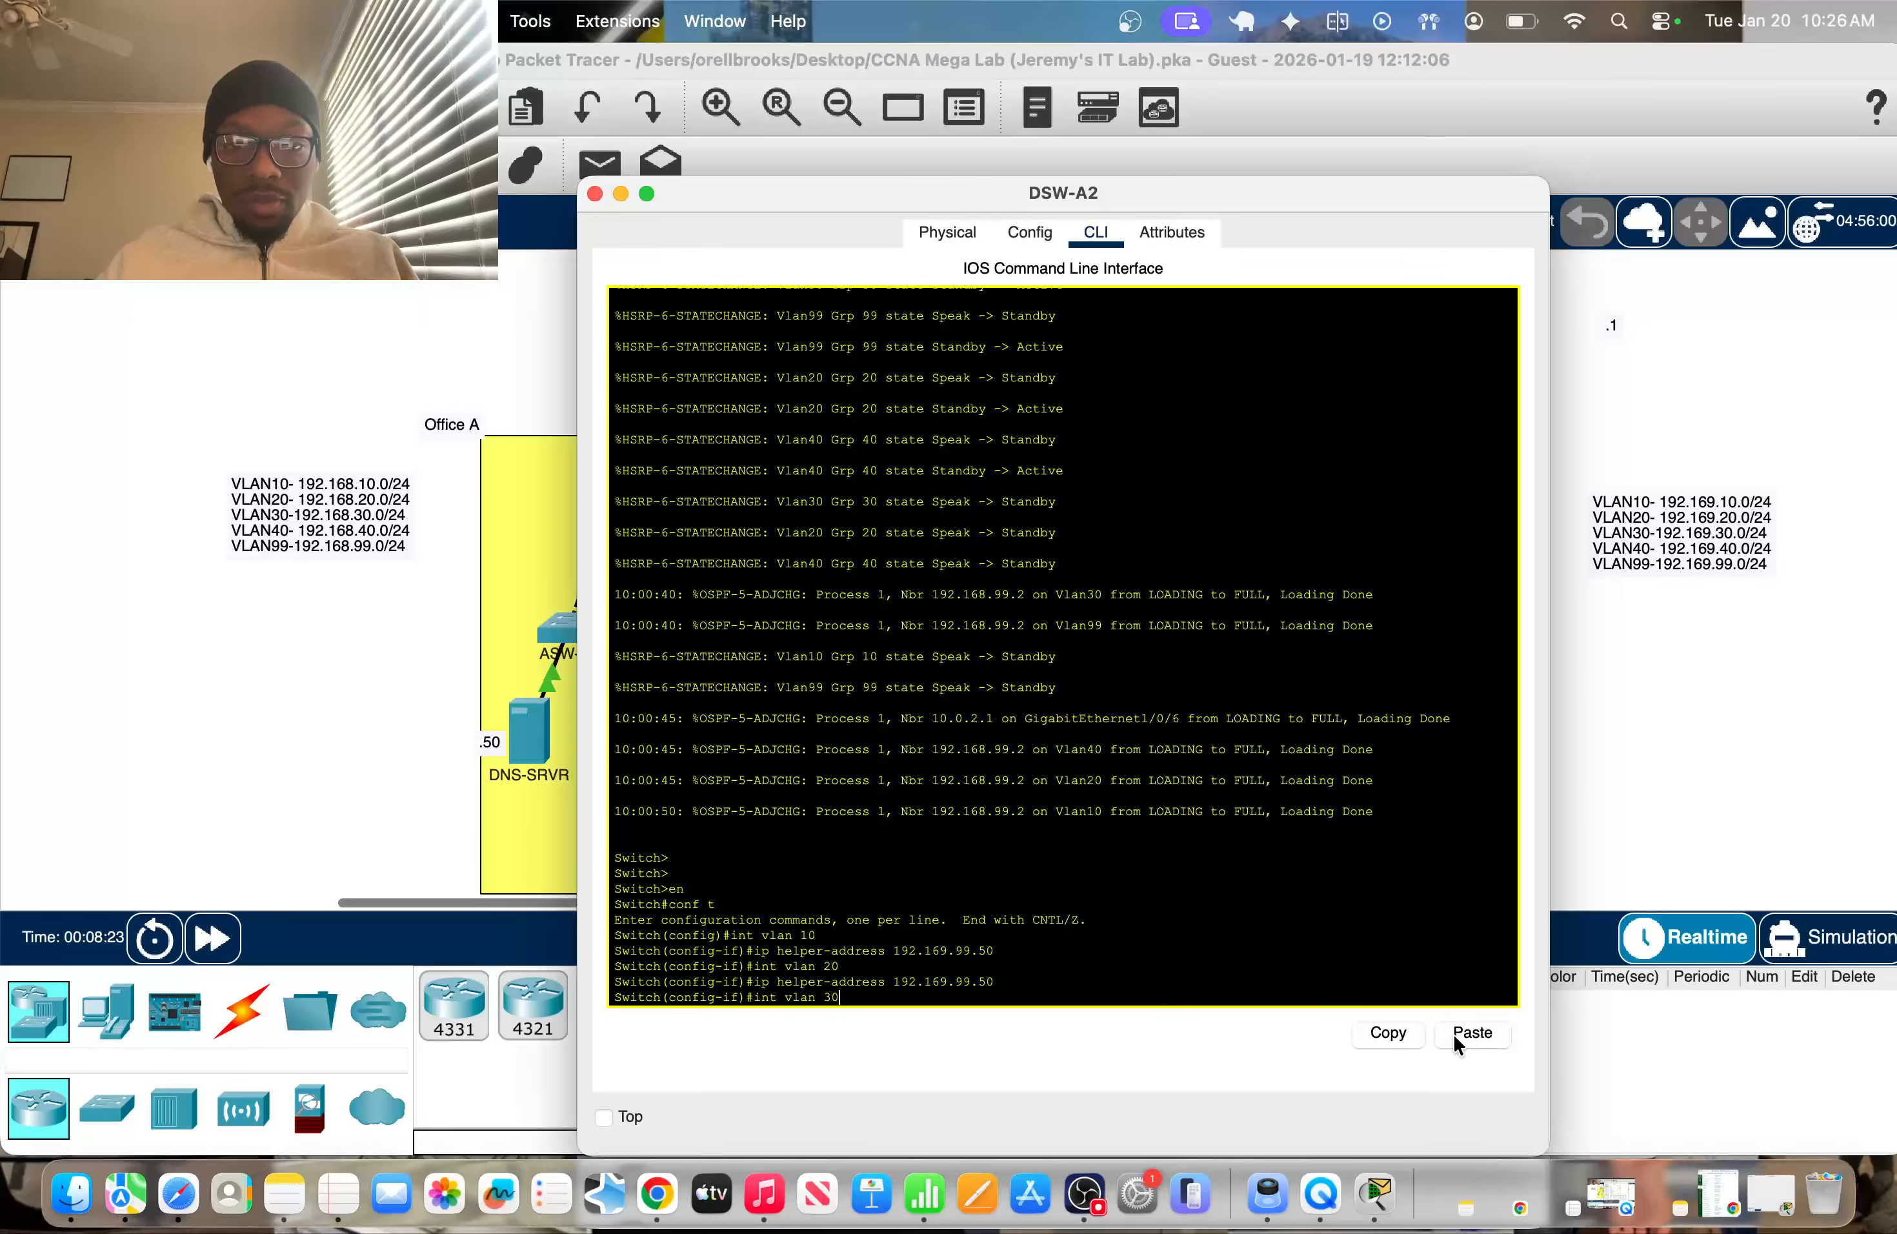
key(Return)
click(1452, 1032)
key(Return)
Enter DSW-A2's VLAN 40 interface and apply the copied ip helper-address 192.169.99.50 command
text(int vlan)
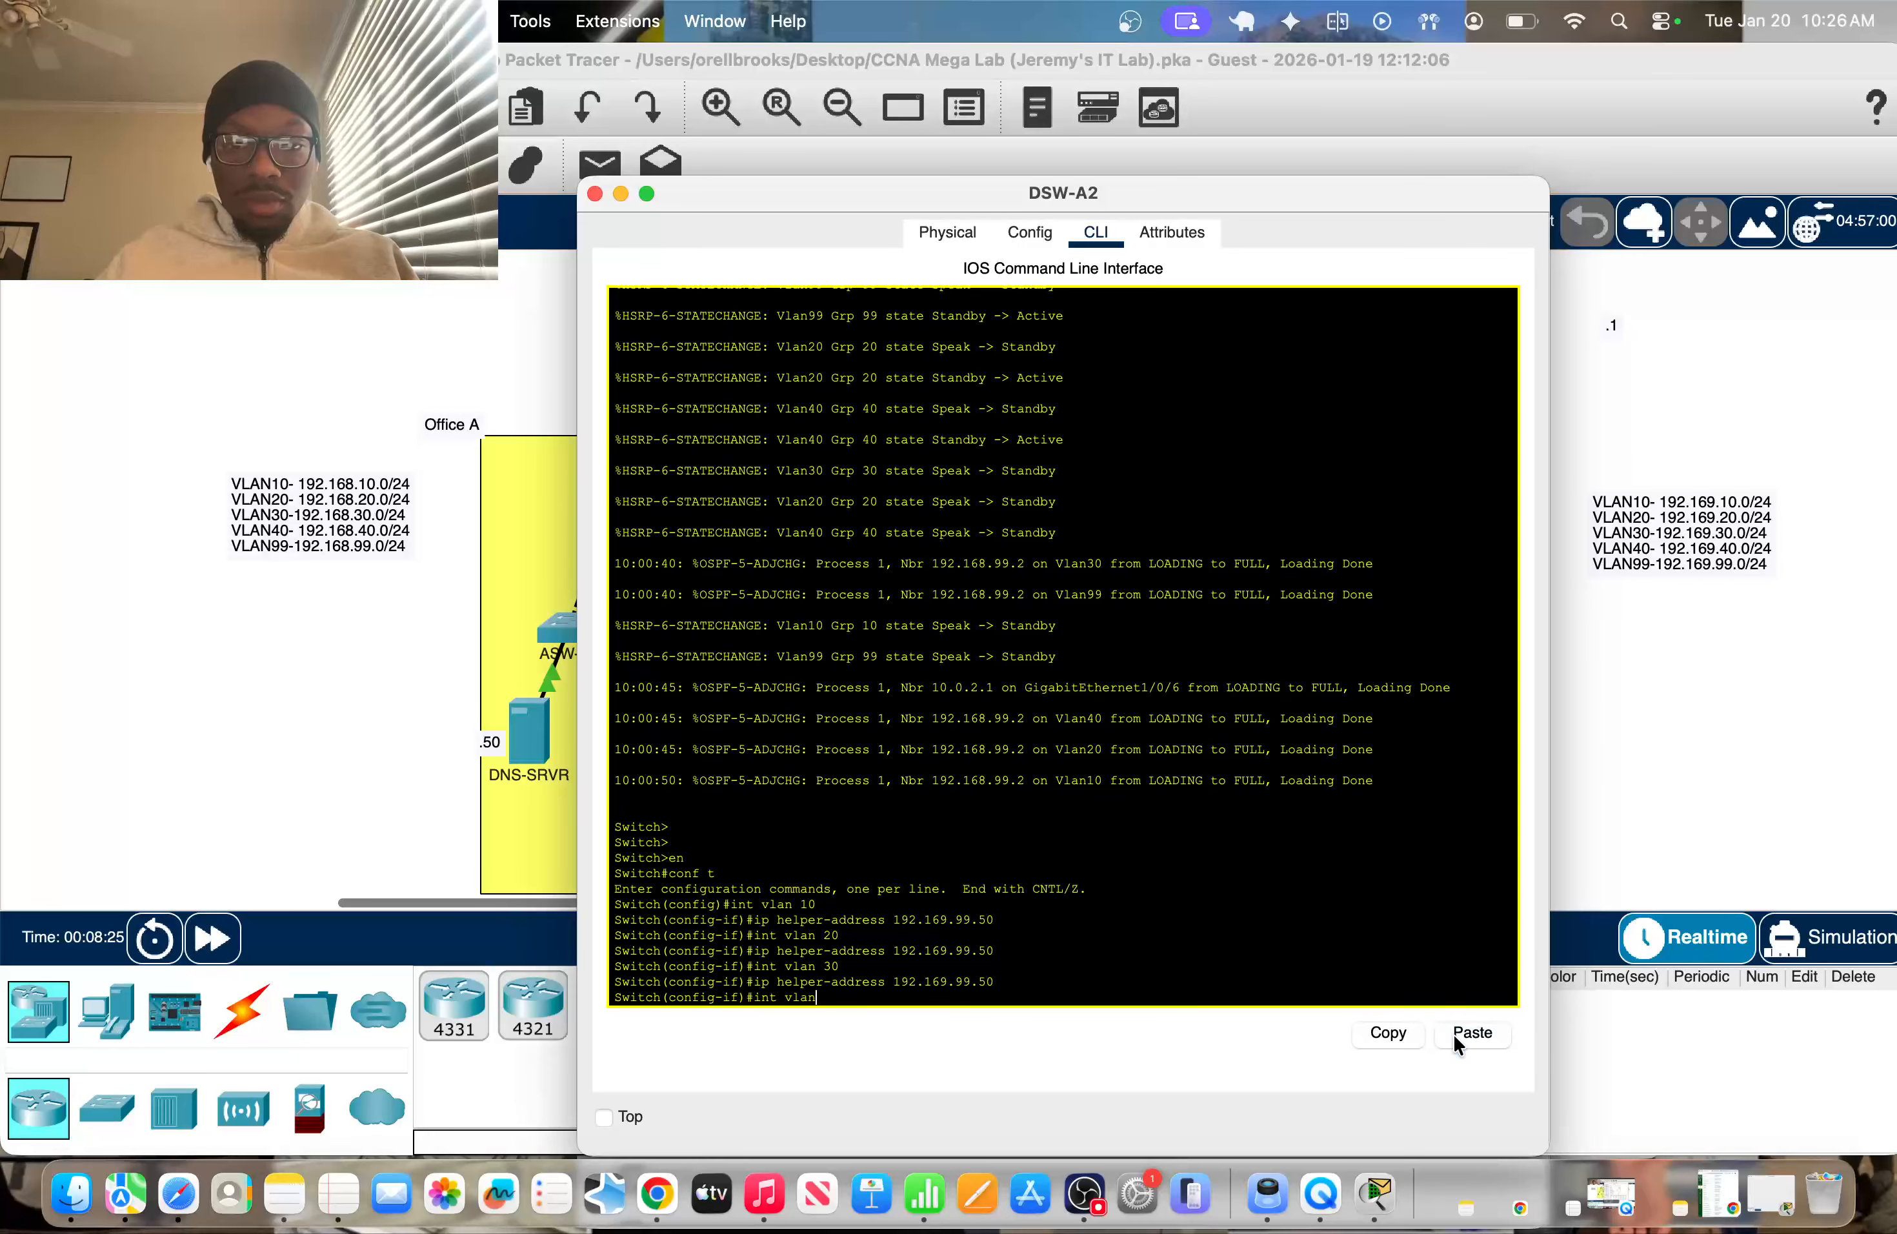
text( 40)
key(Return)
click(1452, 1032)
key(Return)
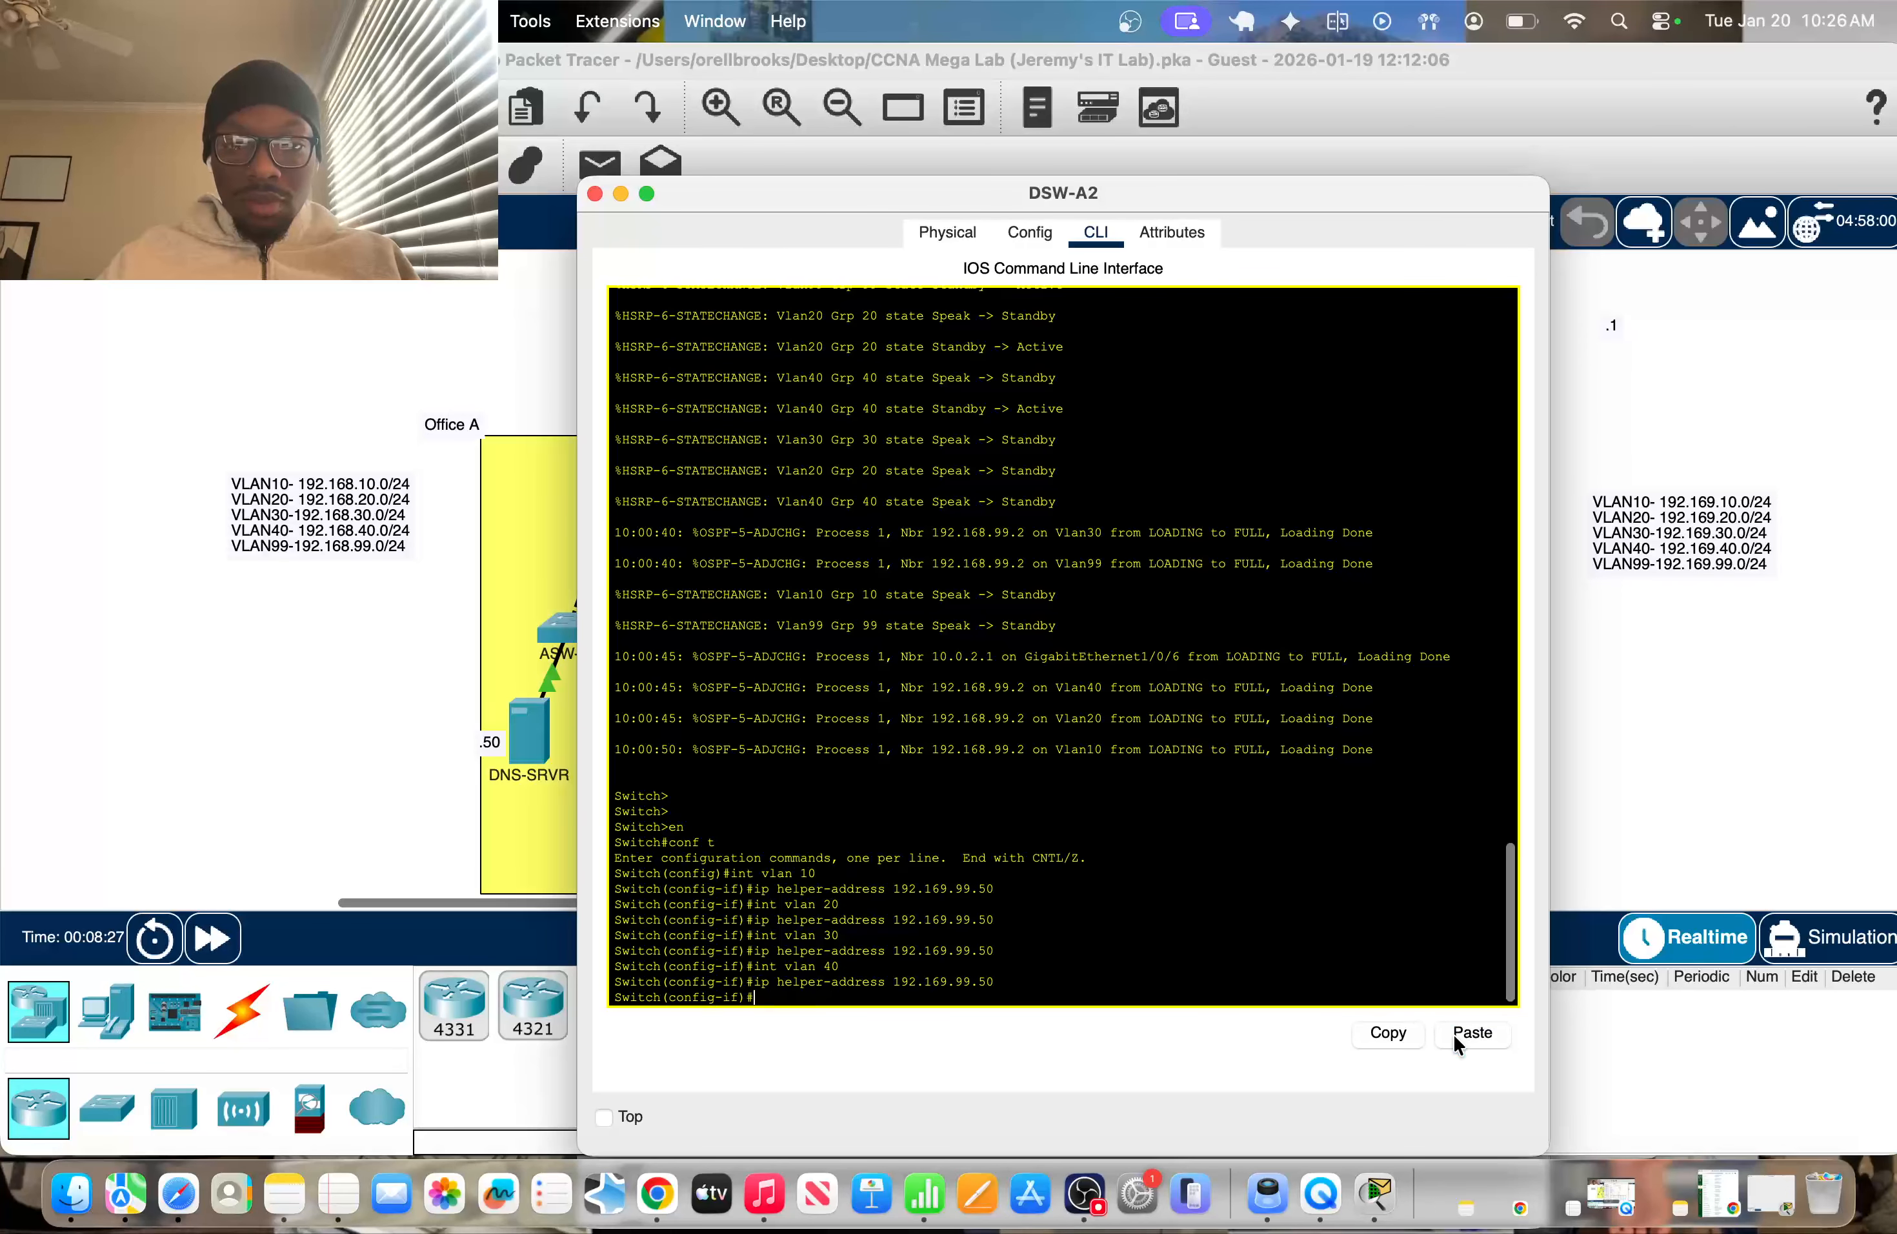
Display DSW-A2's running configuration with do sh run and examine the helper addresses on its VLAN interfaces
text(do sh run)
key(Return)
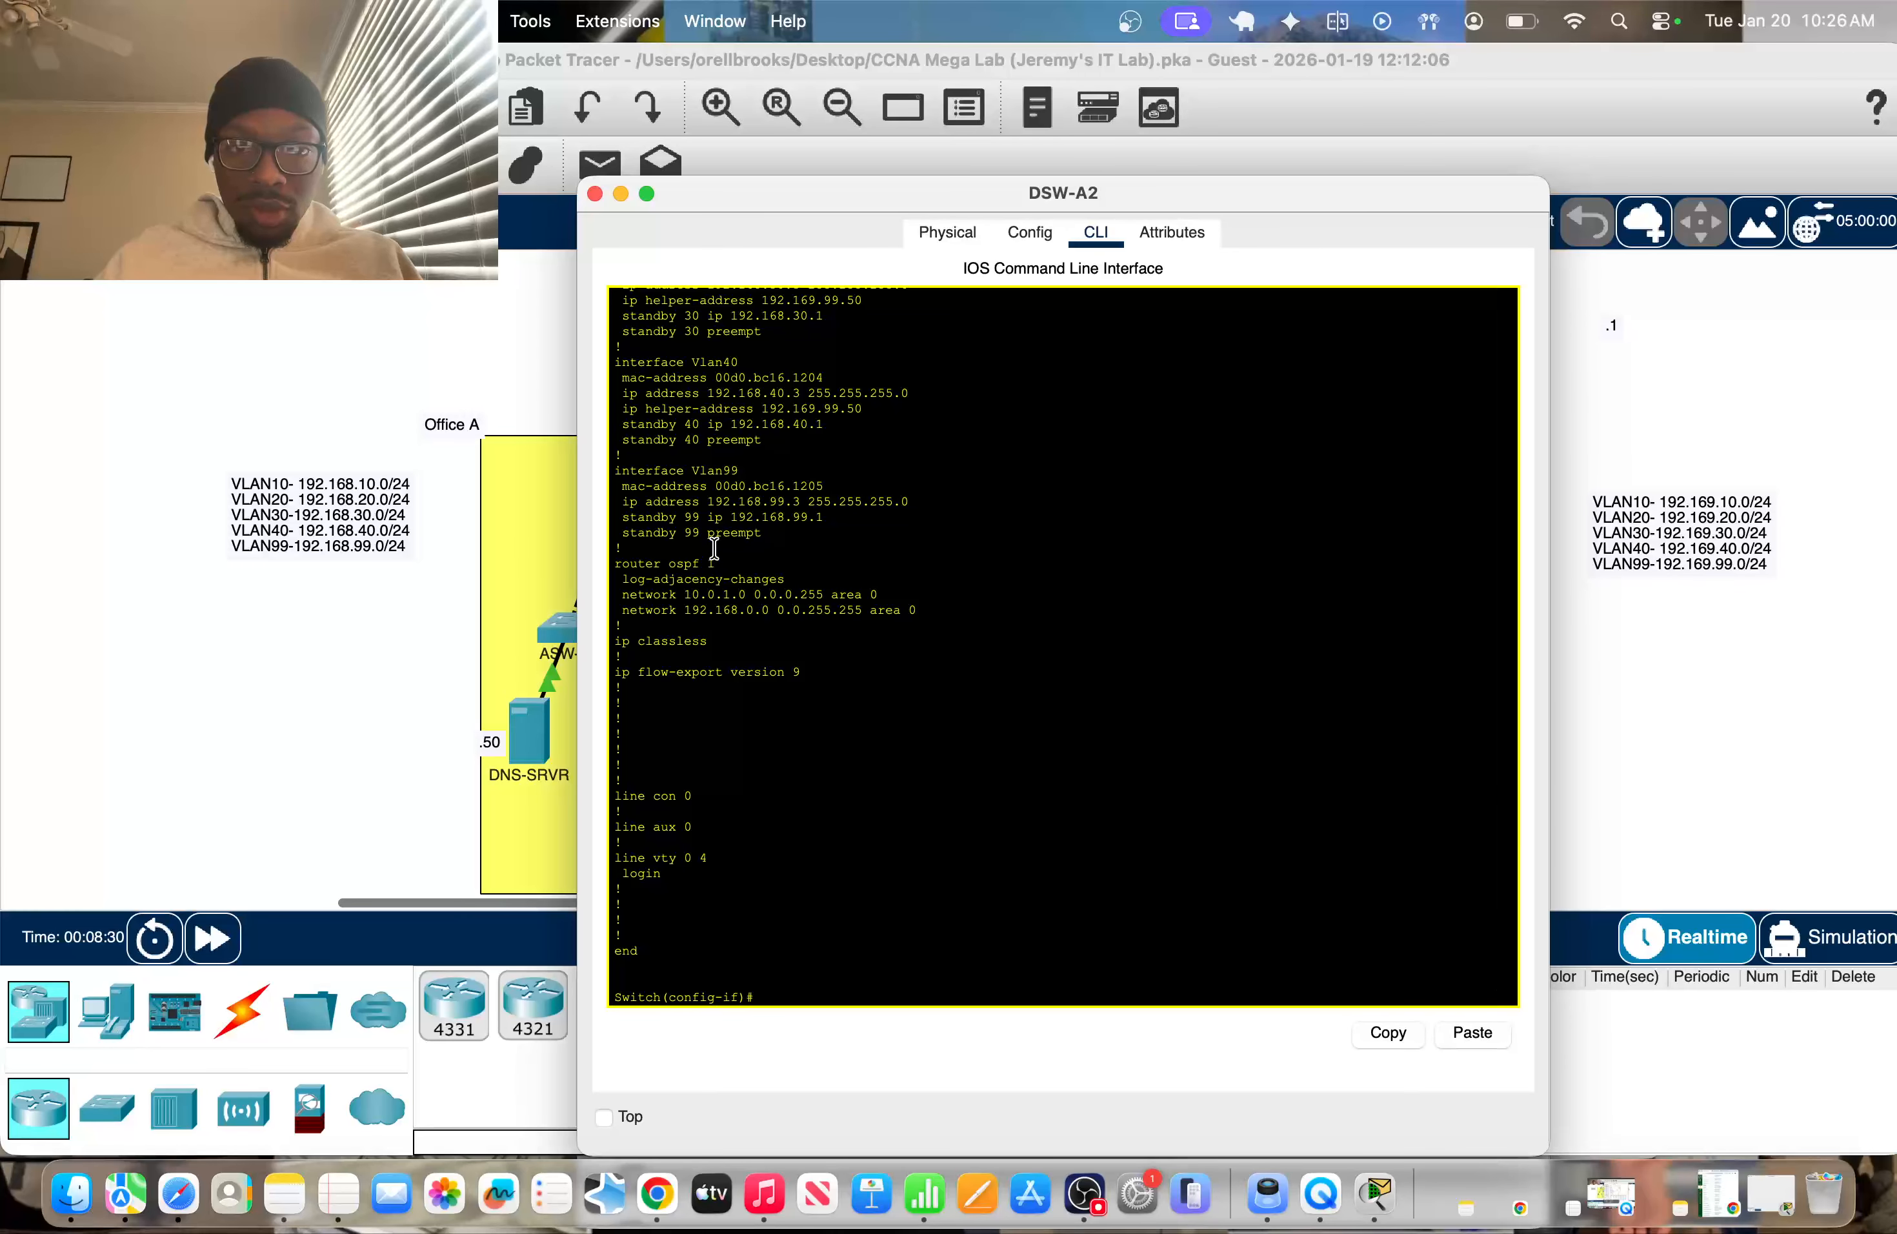
scroll(677, 525, up, 3)
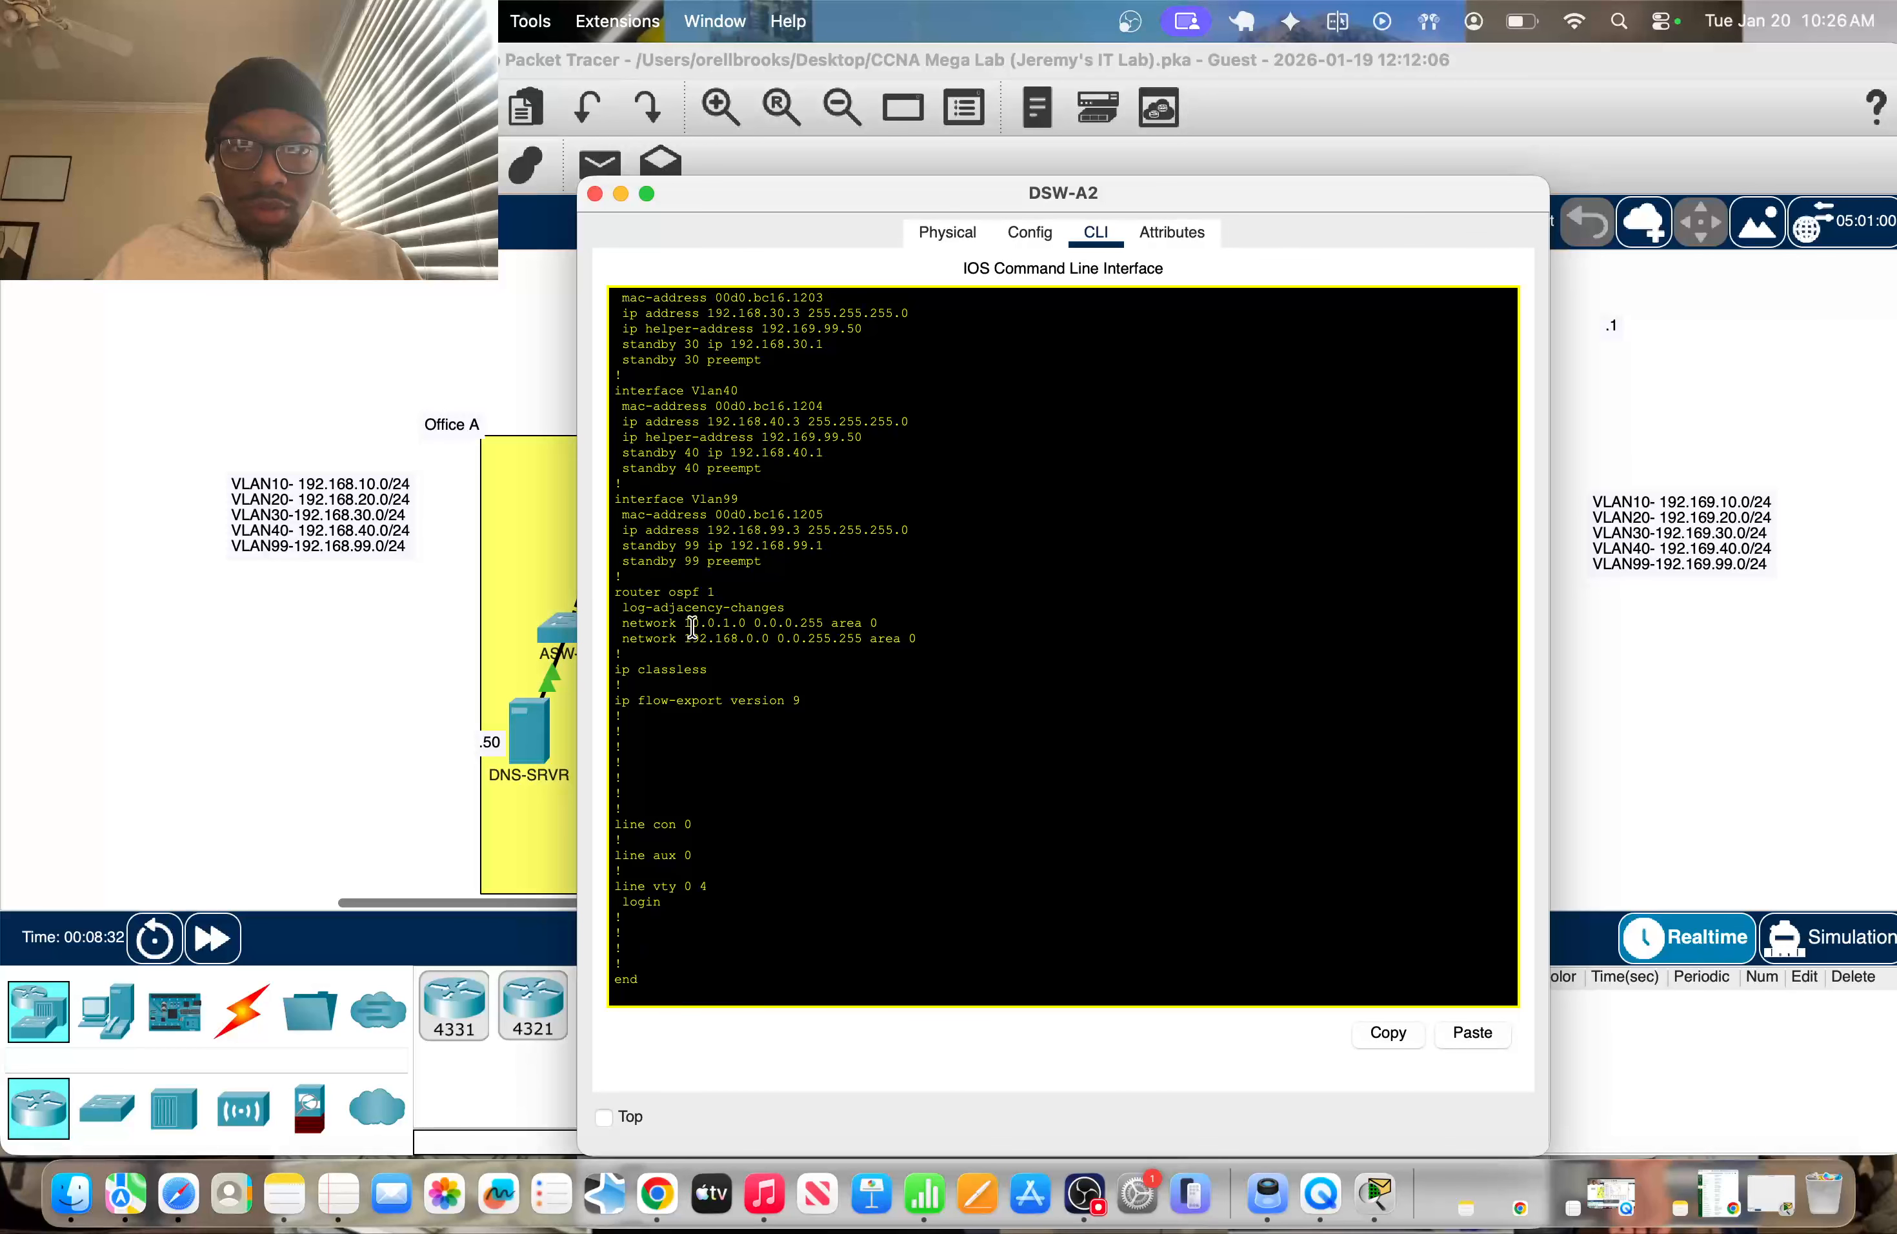
click(294, 637)
Set DHCP-SRVR's IPv4 default gateway to 192.169.99.1 in its IP configuration
click(1375, 775)
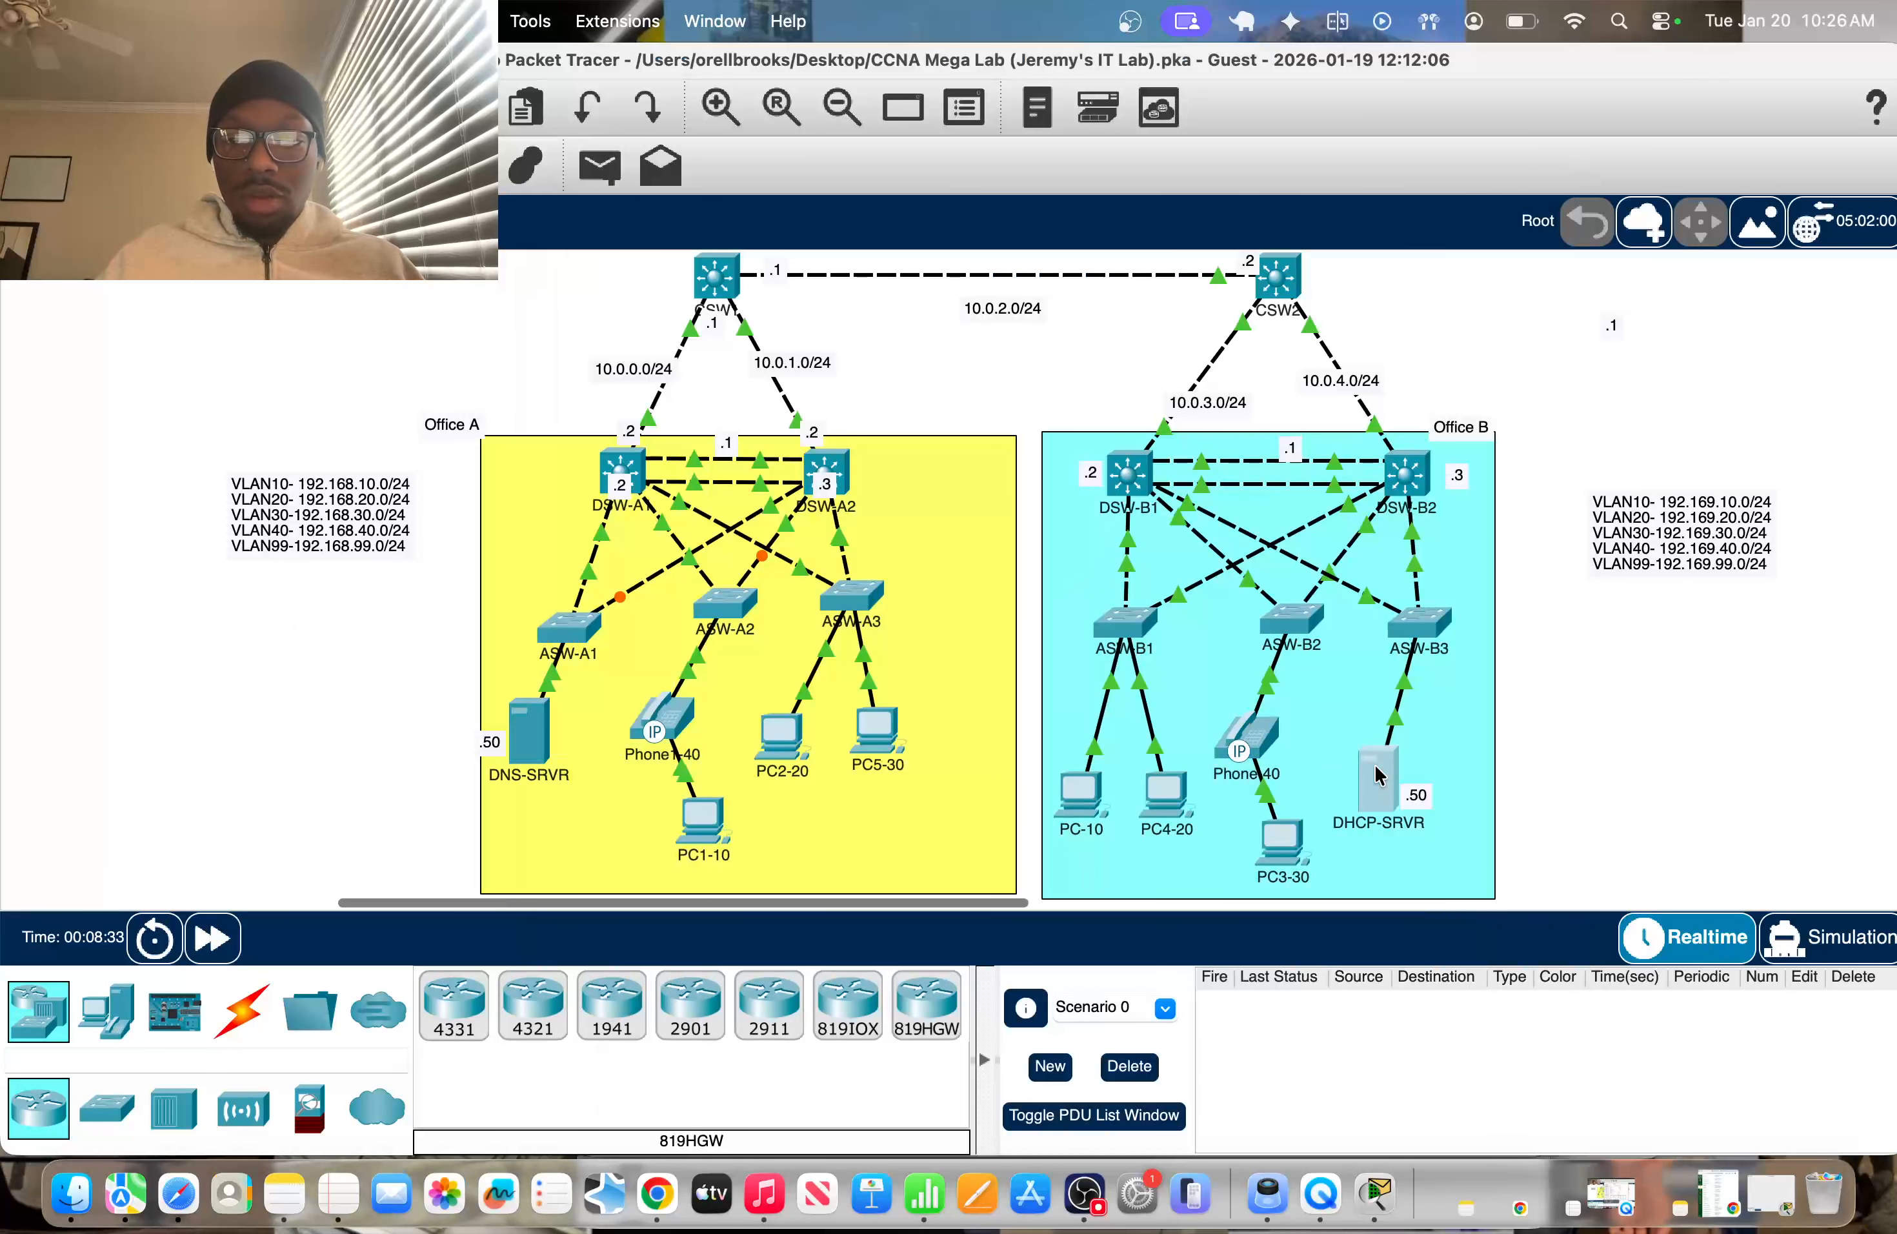
click(1080, 237)
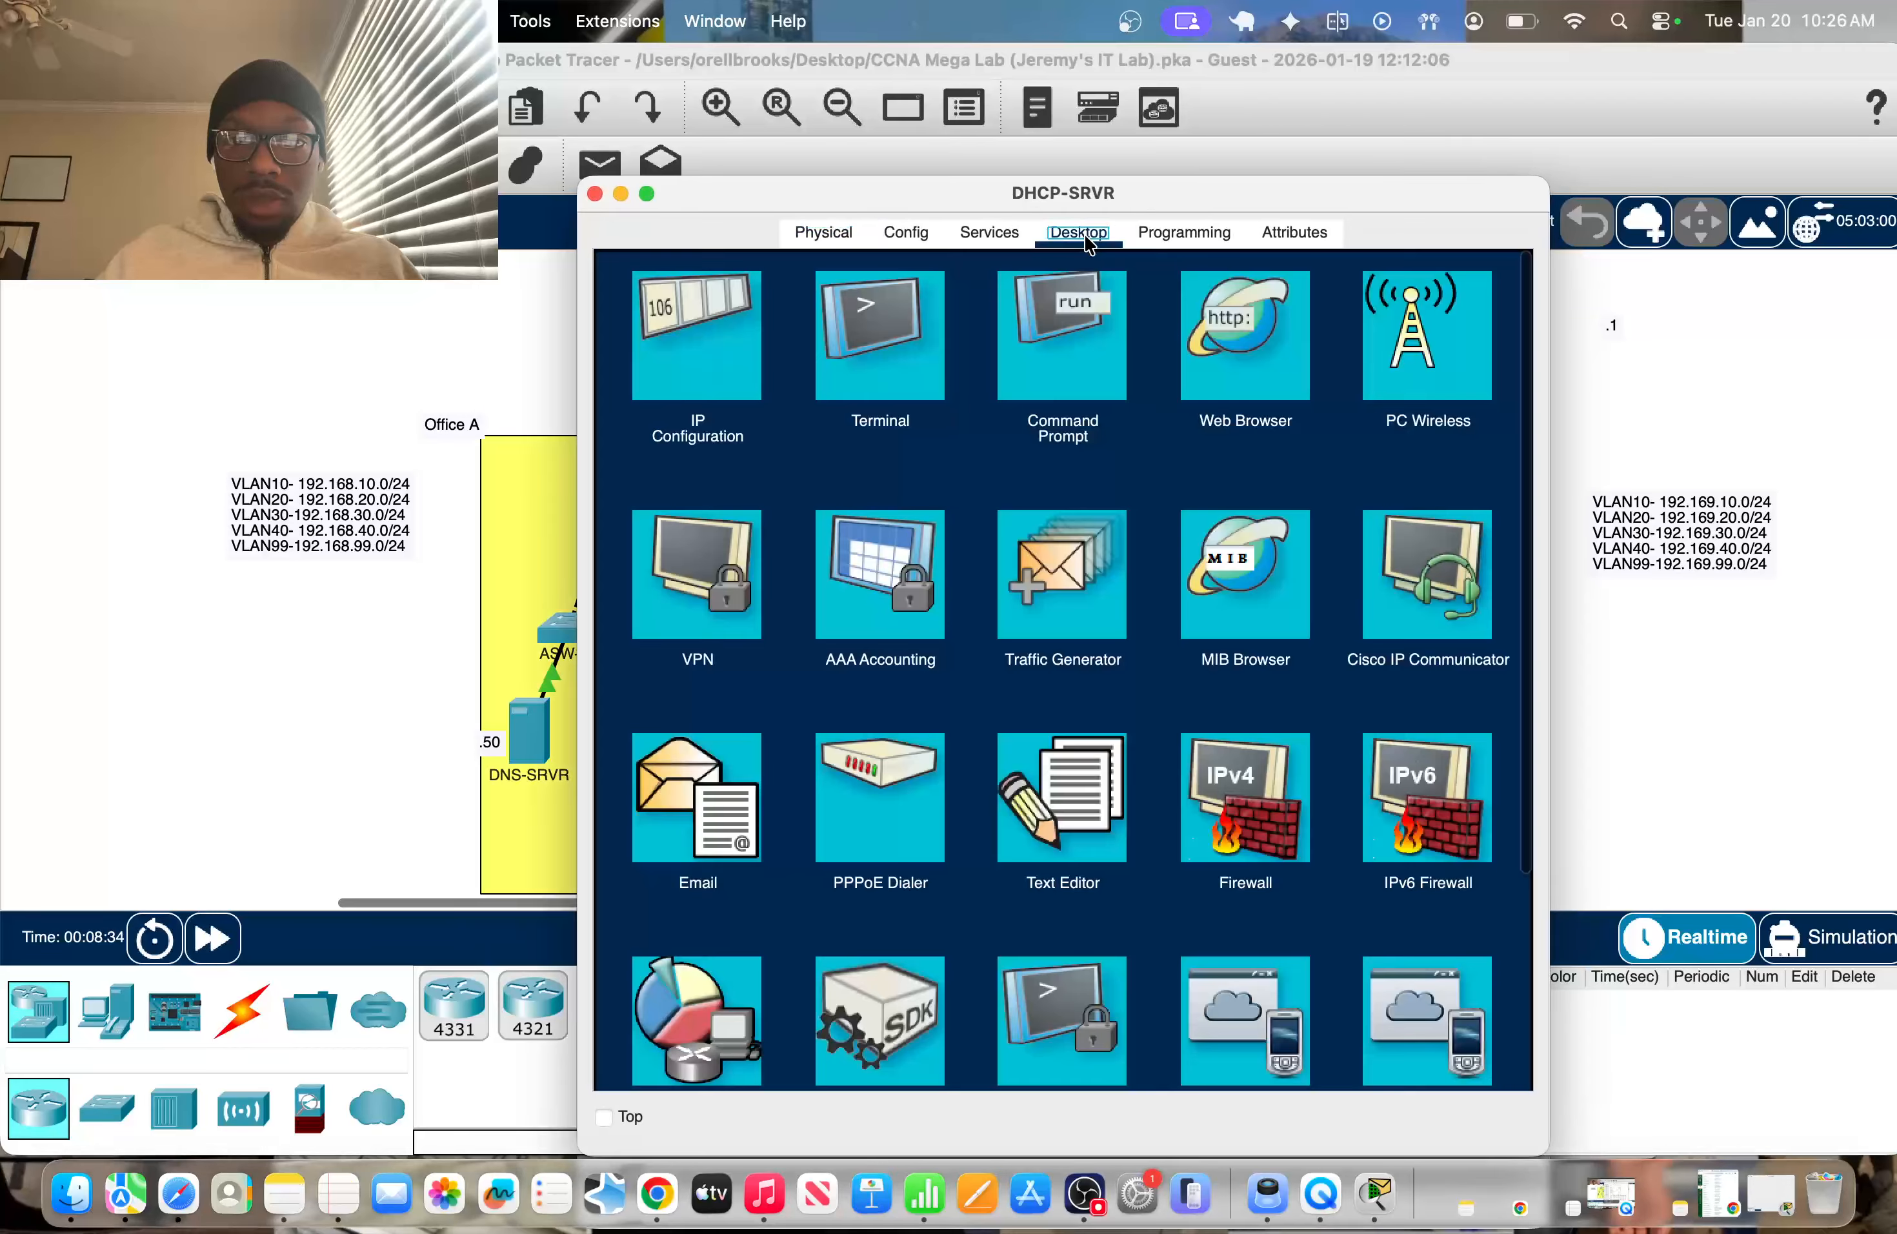
click(683, 322)
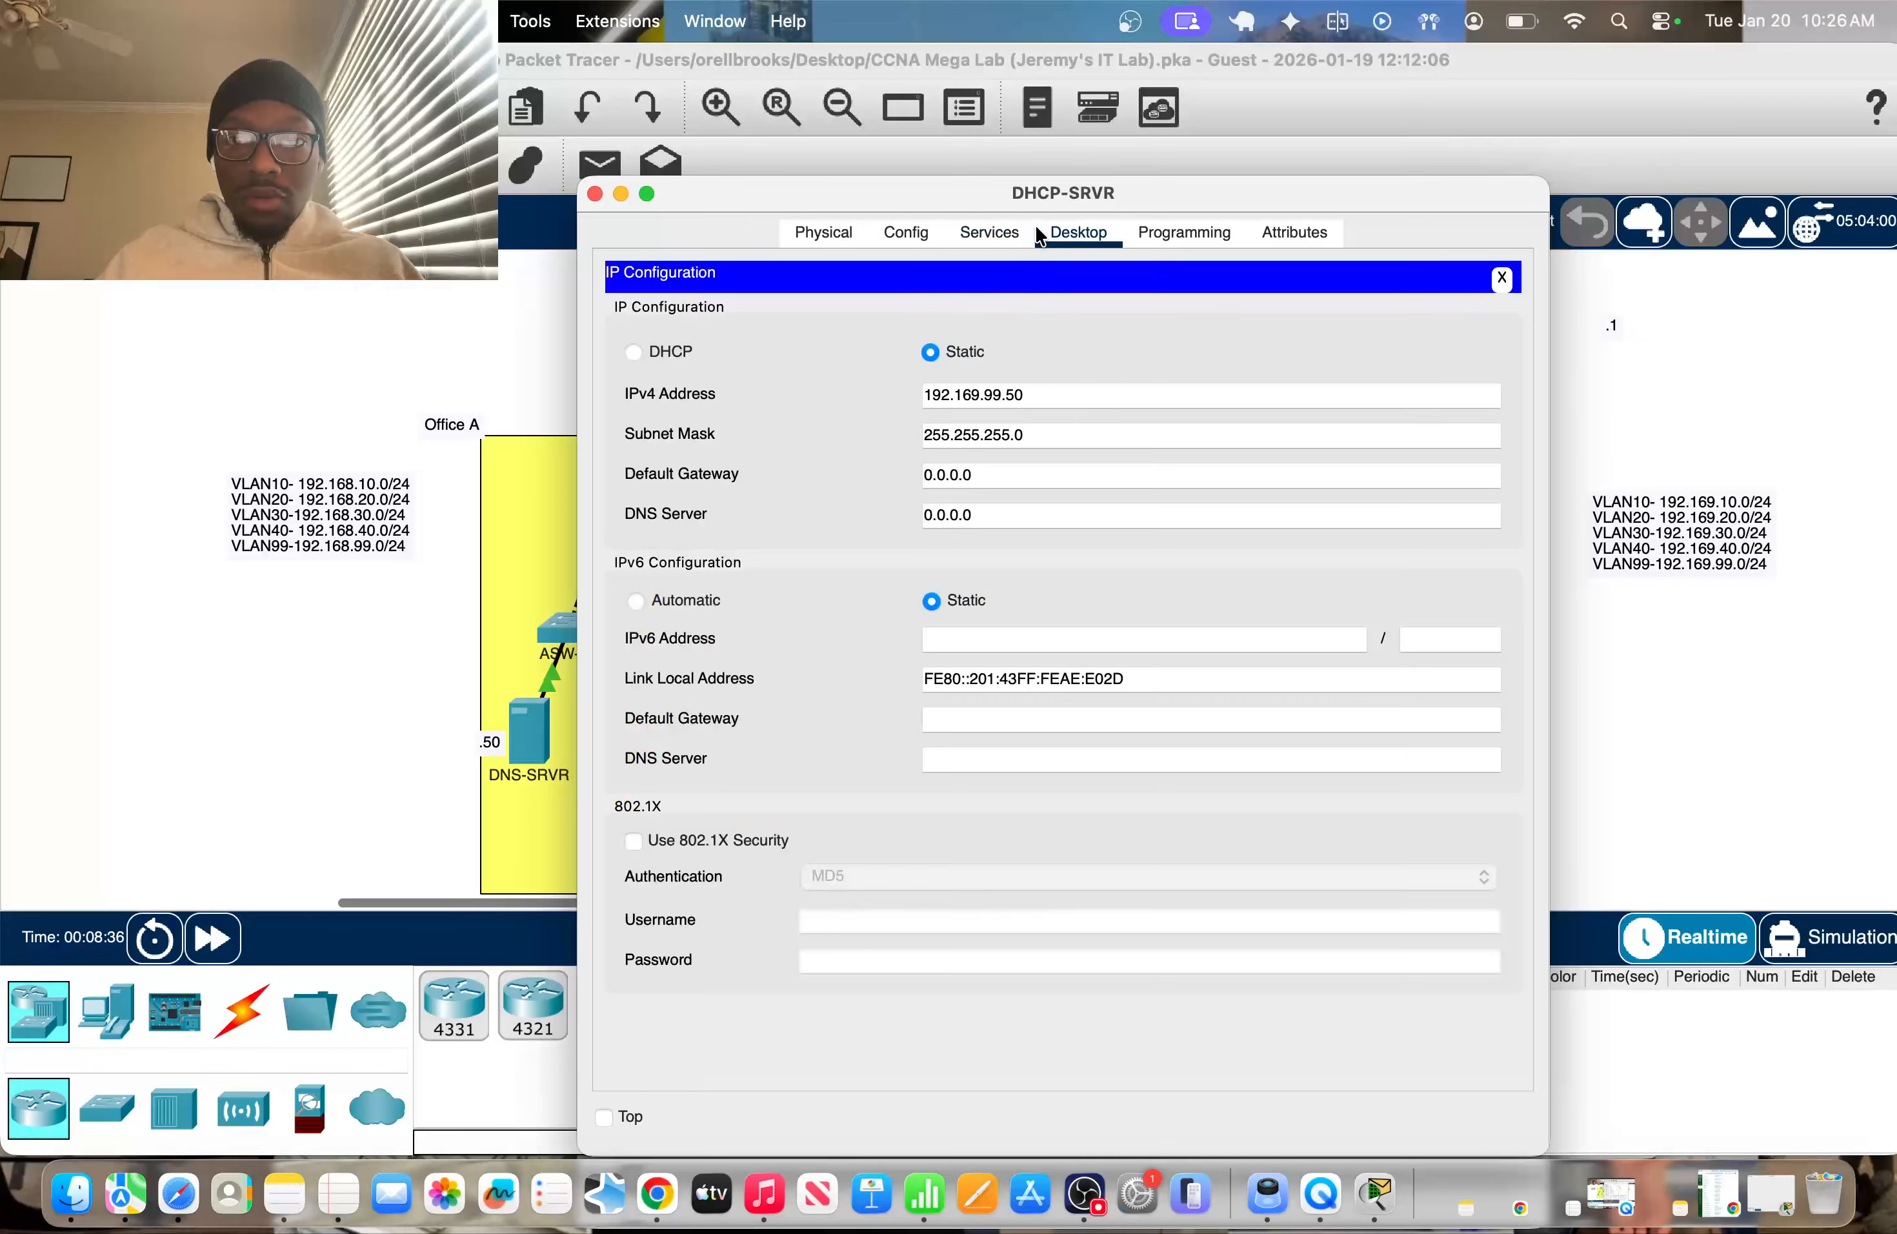
triple_click(996, 473)
text(192.1)
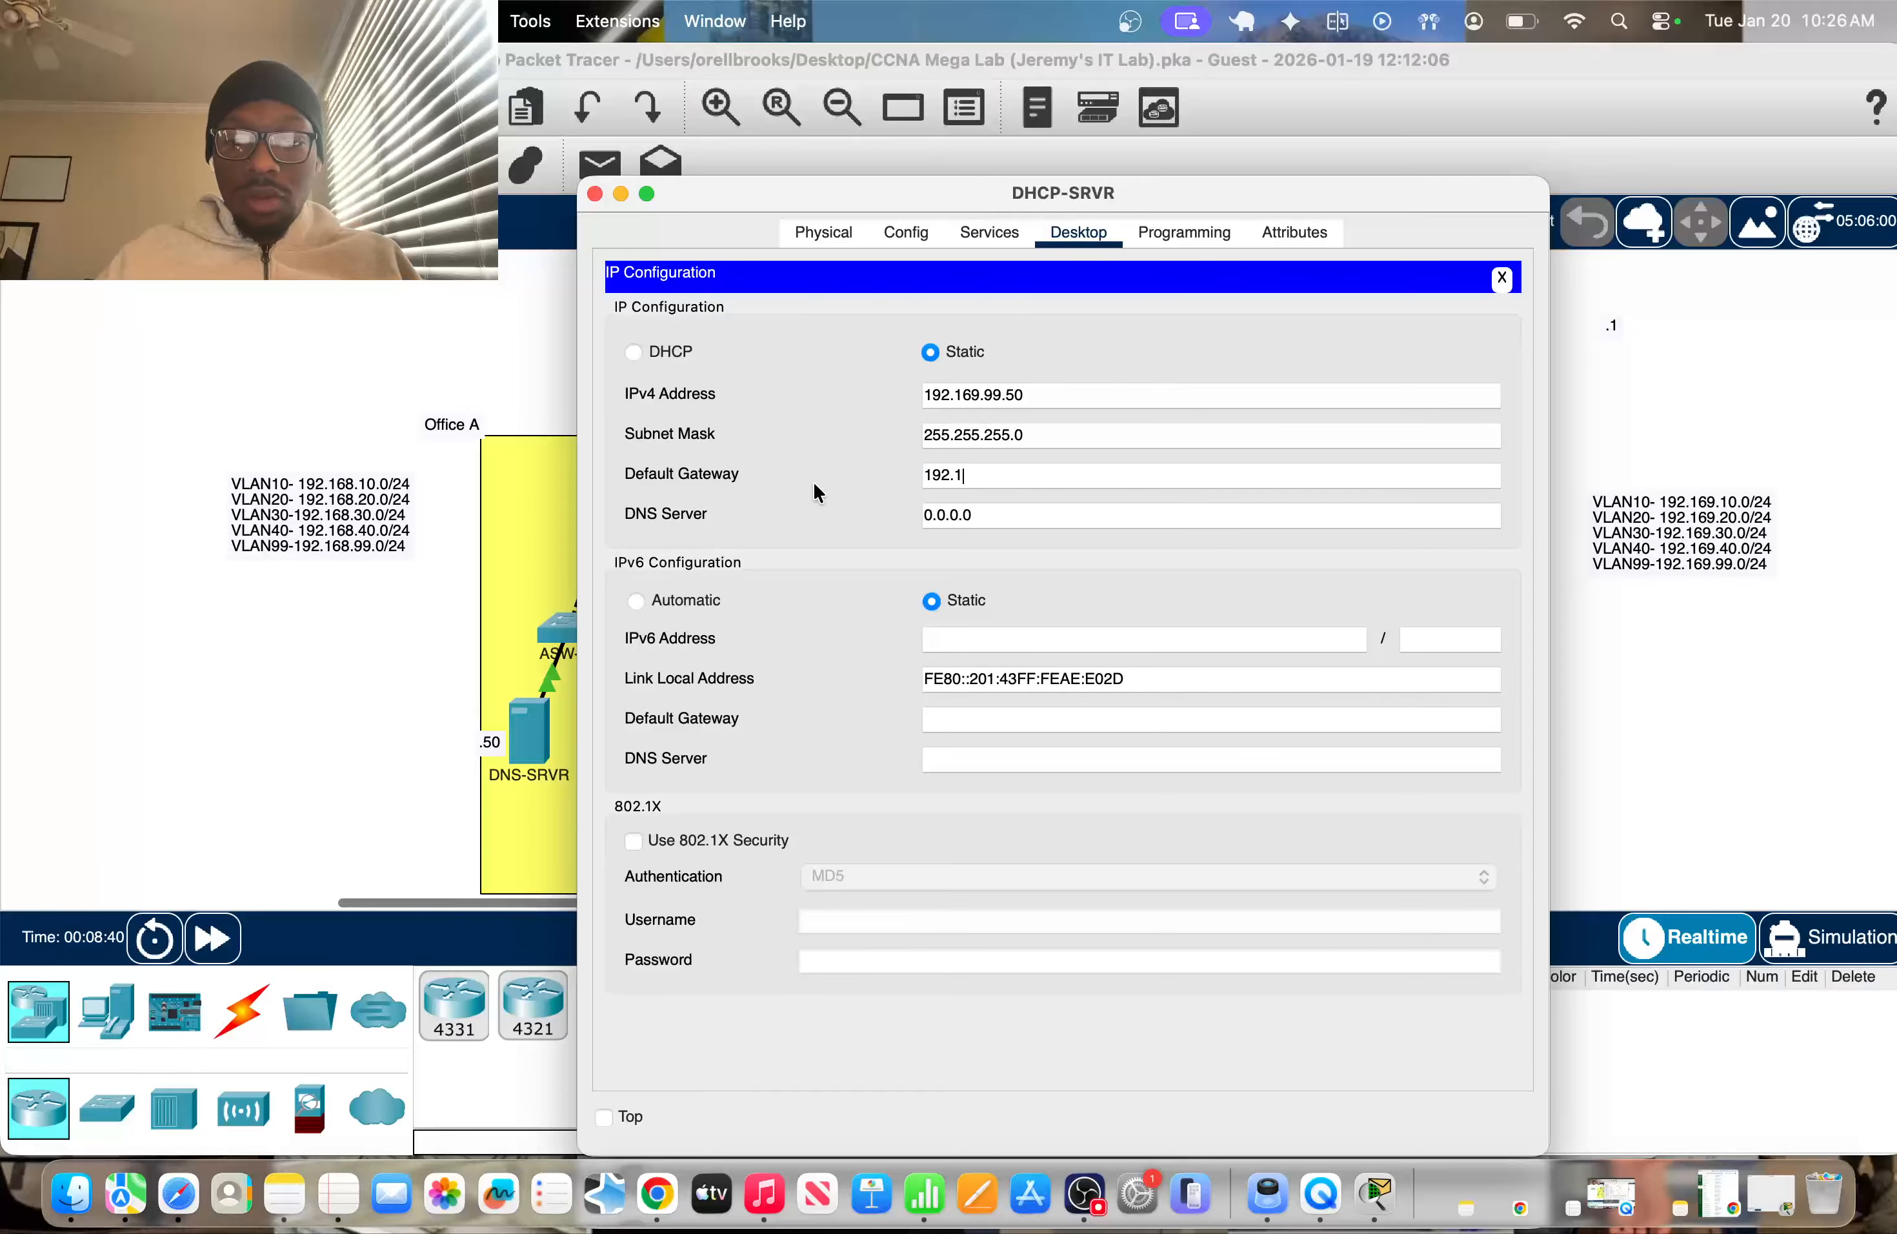
text(69.)
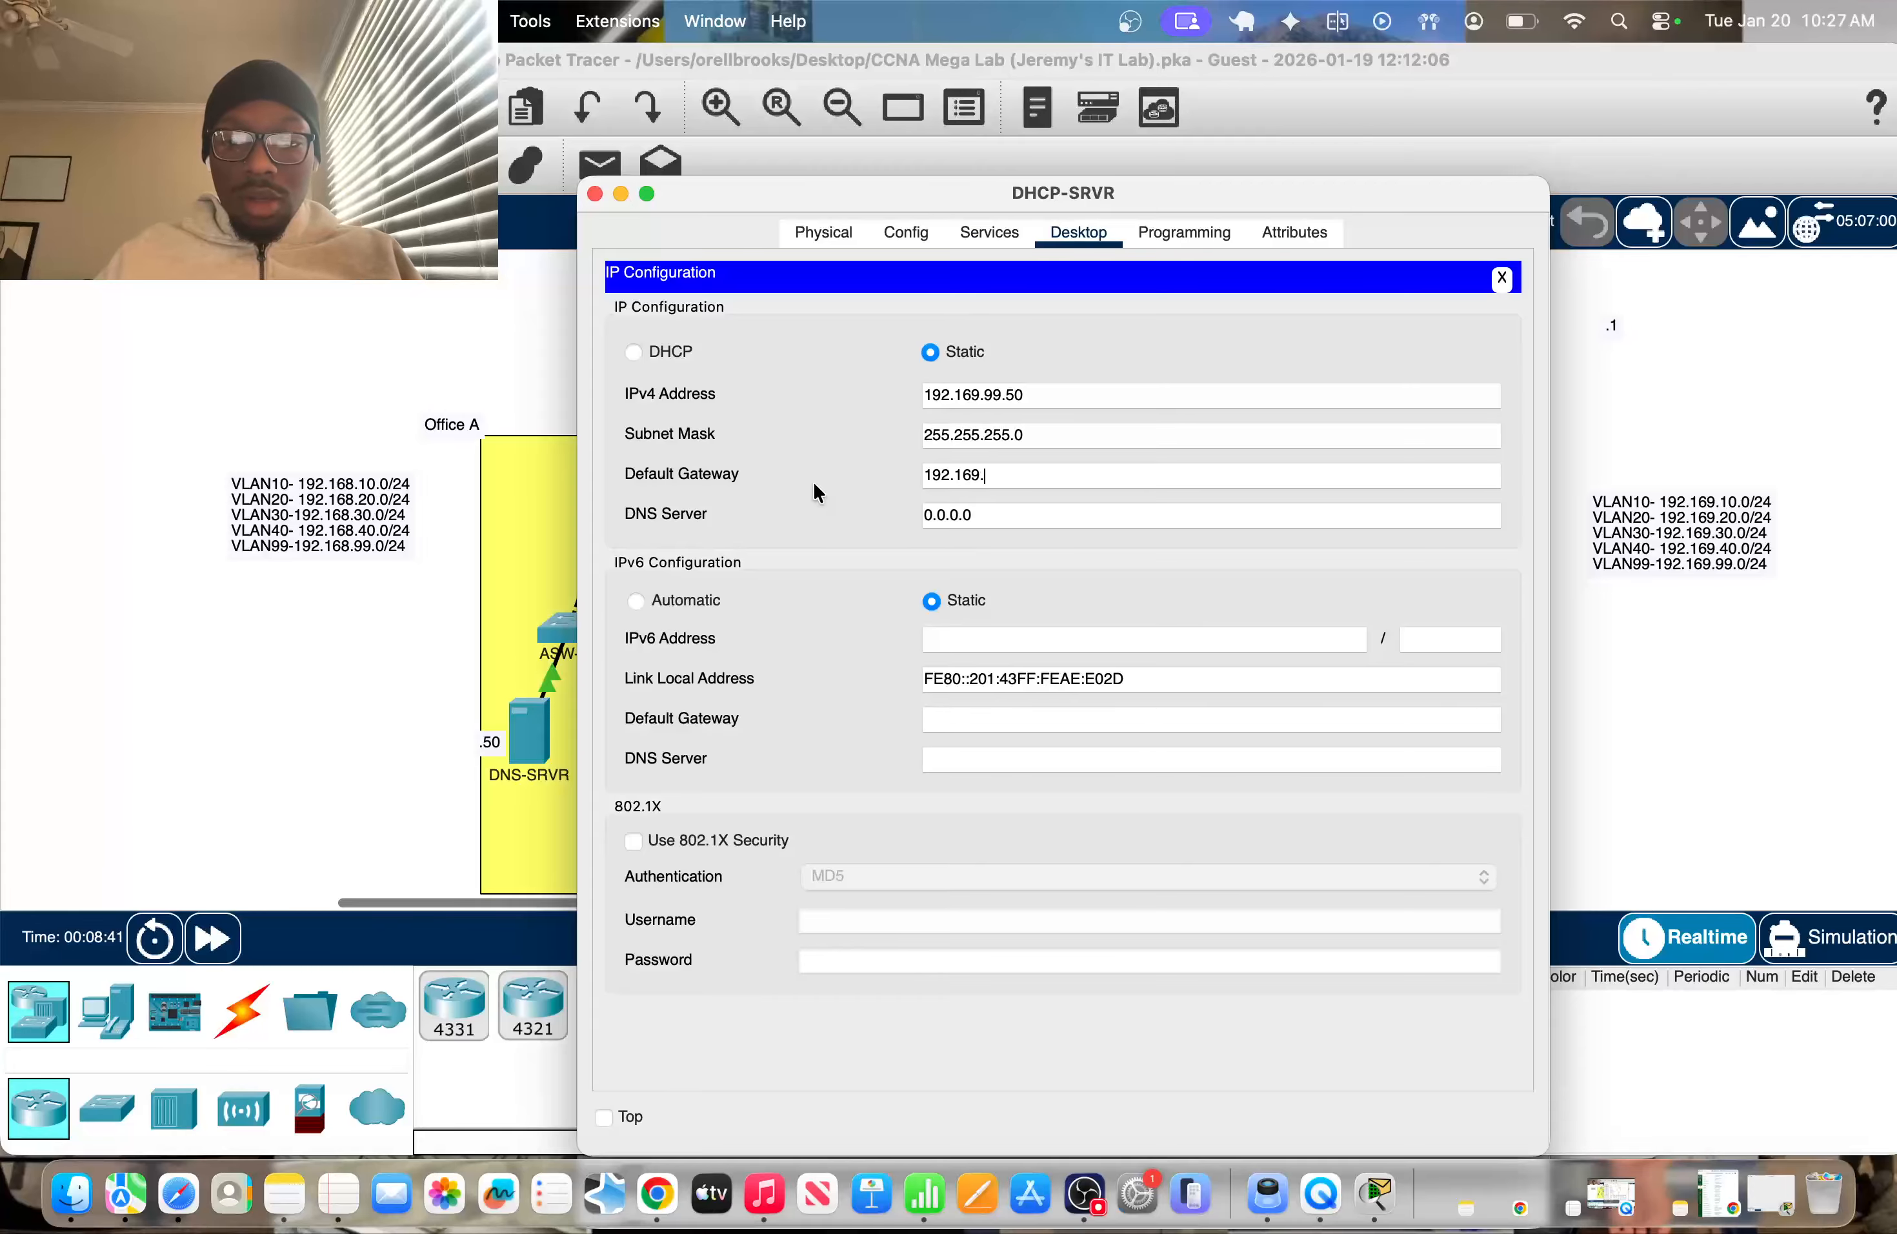
text(99.1)
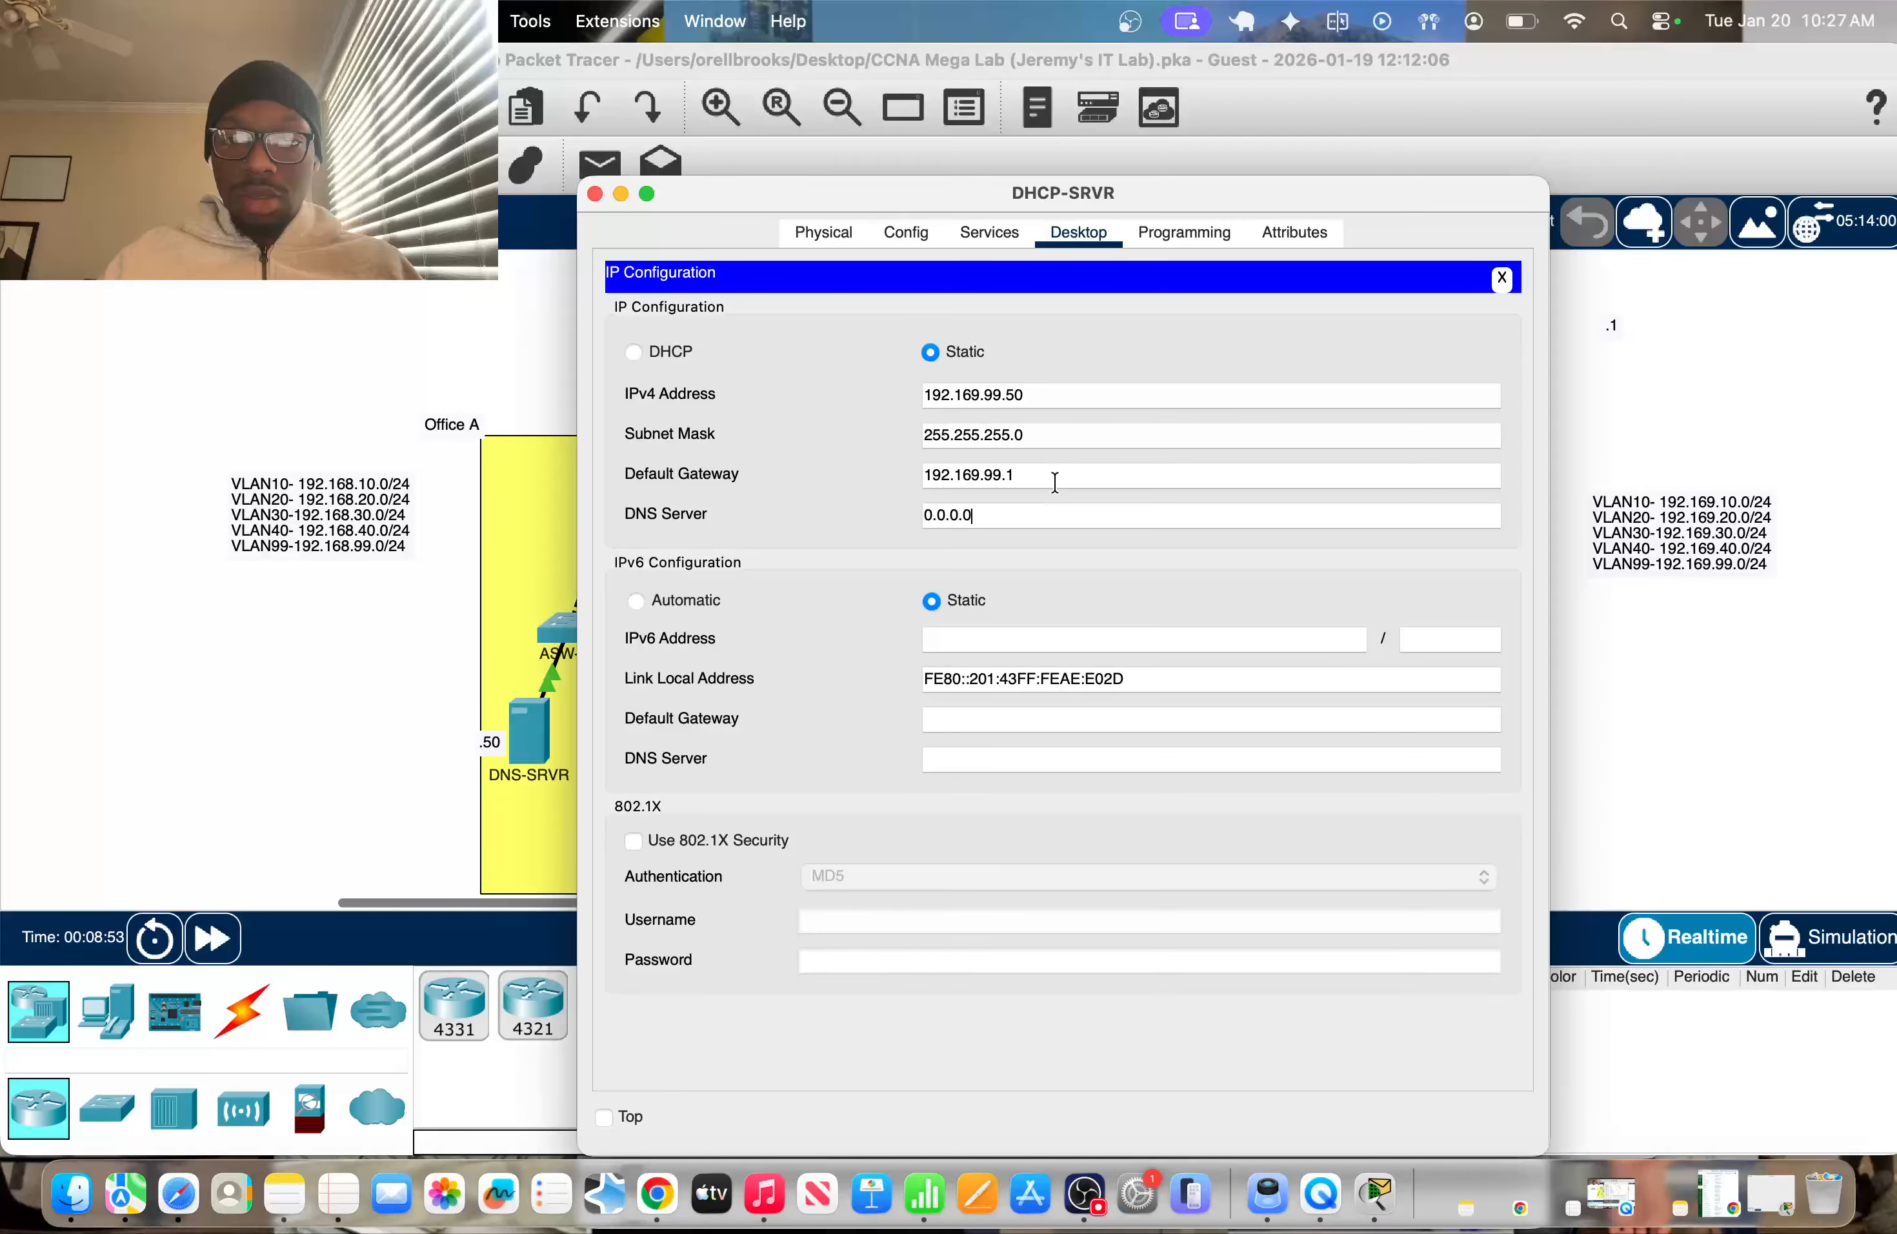
click(325, 669)
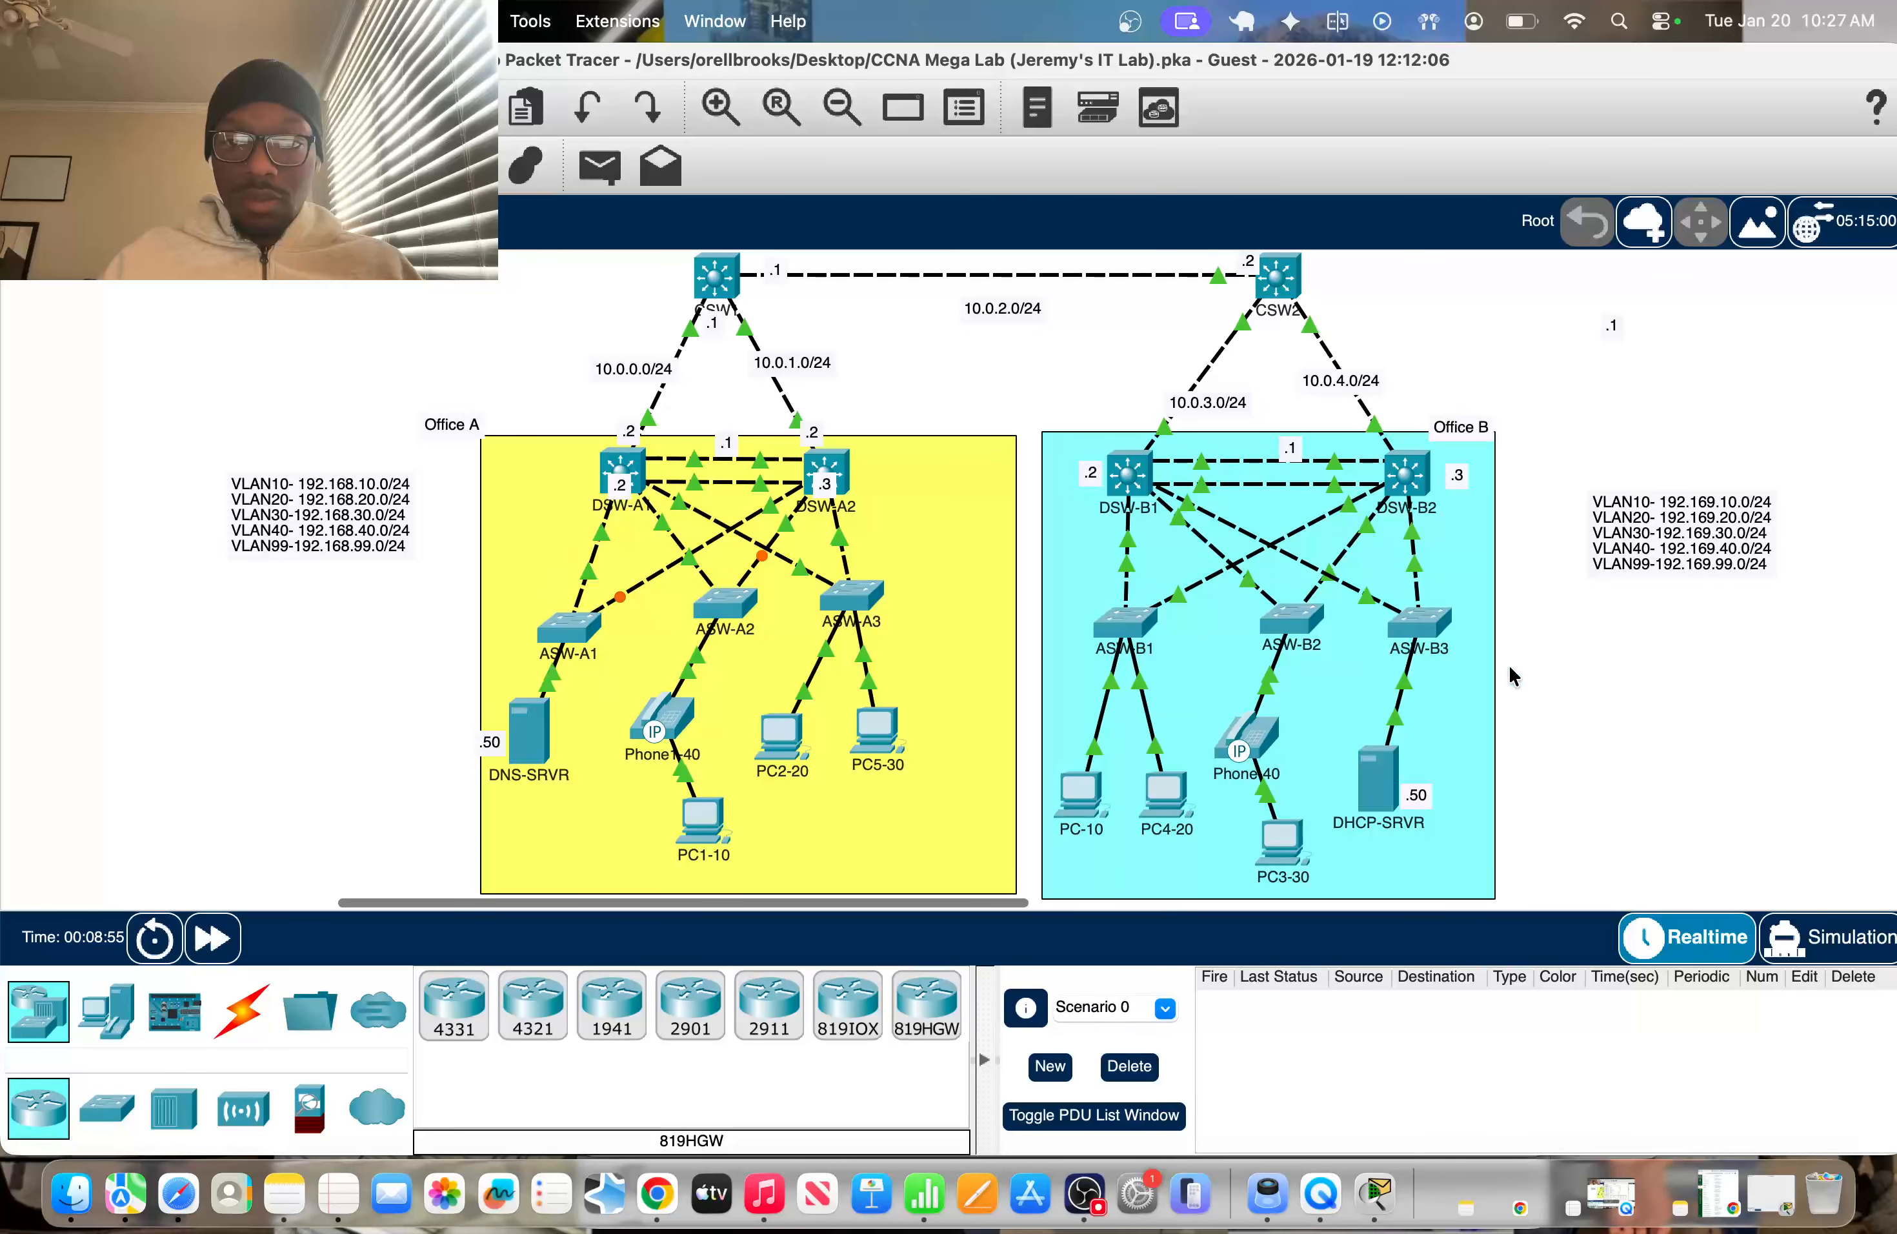
Check the VLAN 99 standby IP address in DSW-B2's running configuration against the server's gateway
click(1405, 468)
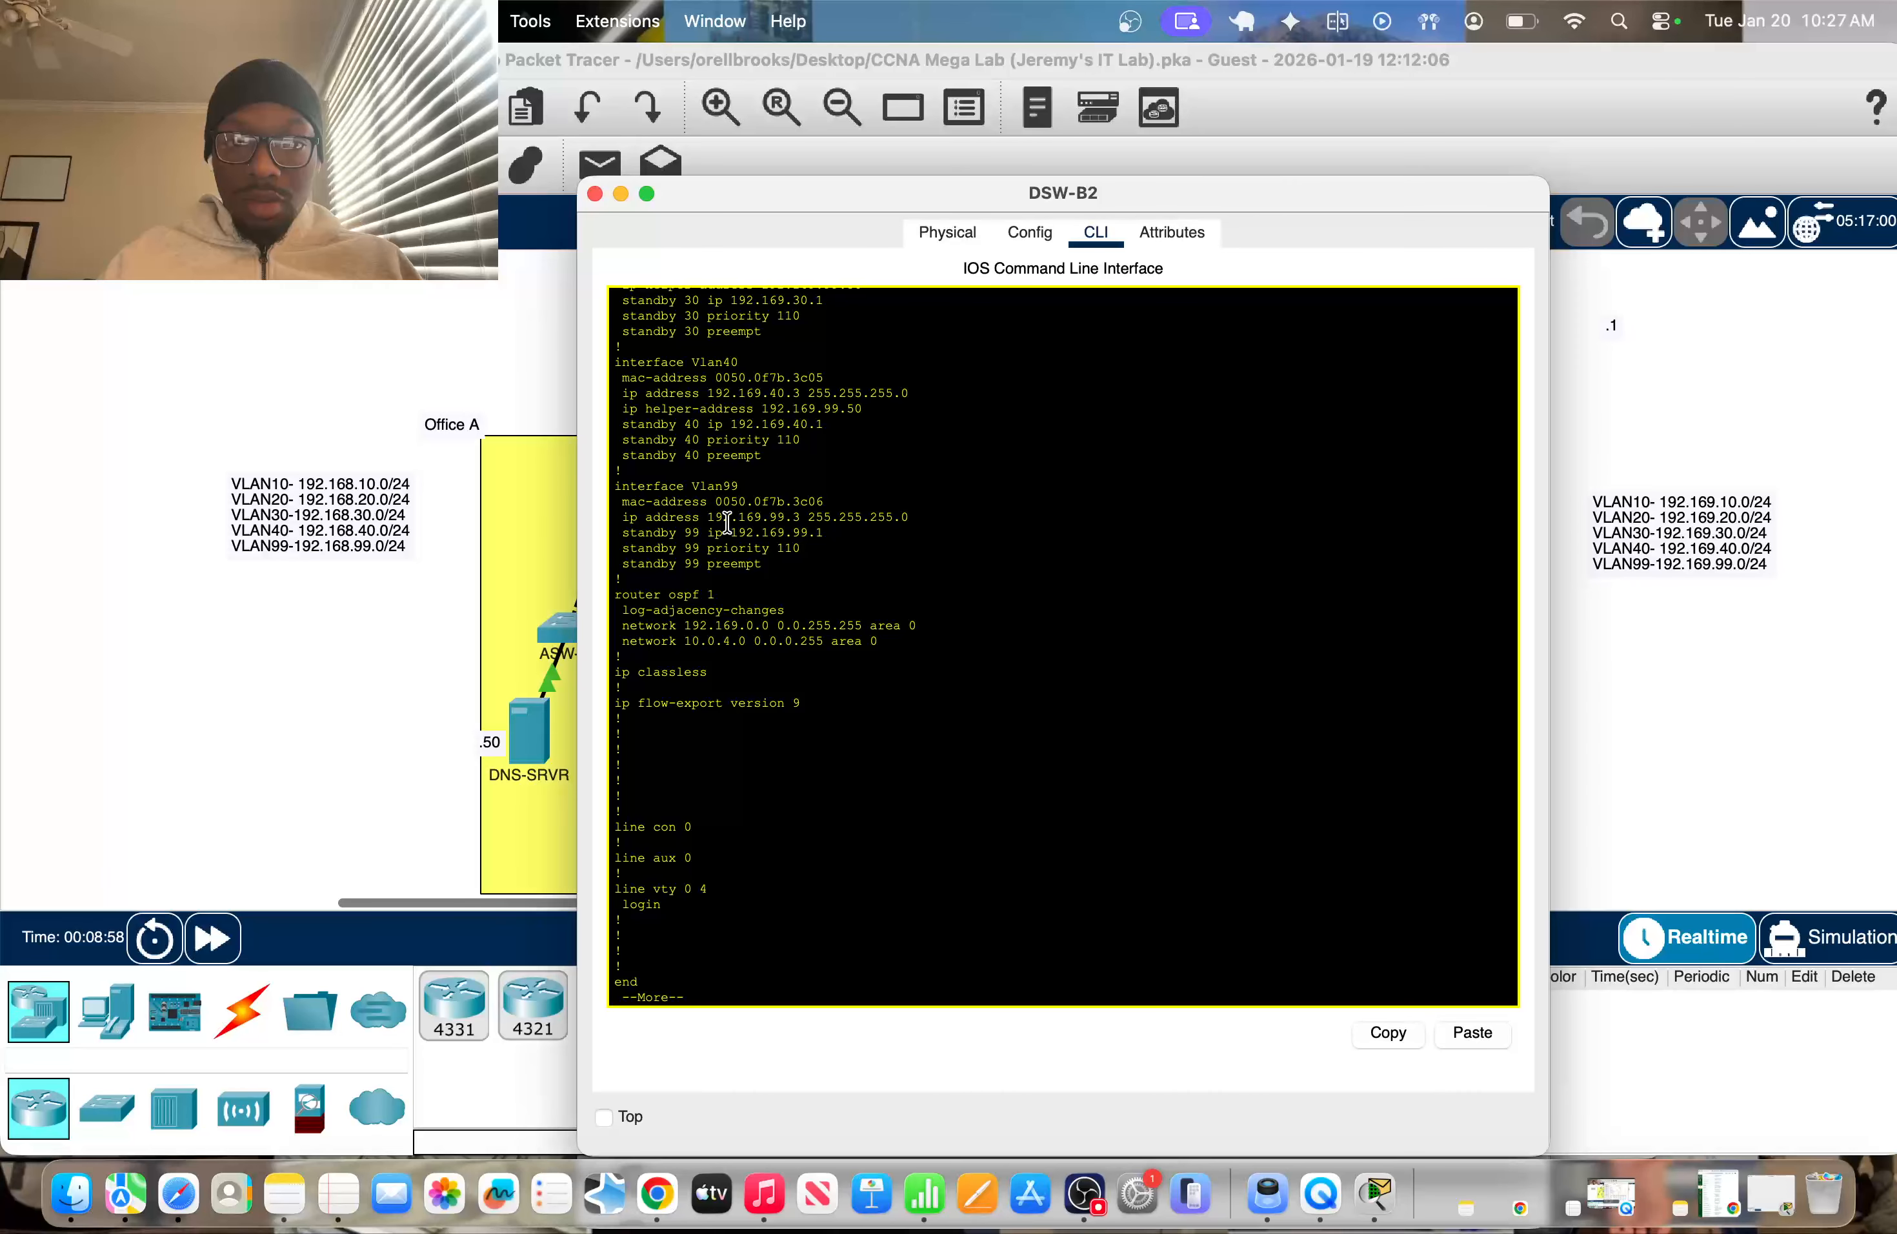
drag(724, 532, 792, 532)
click(408, 630)
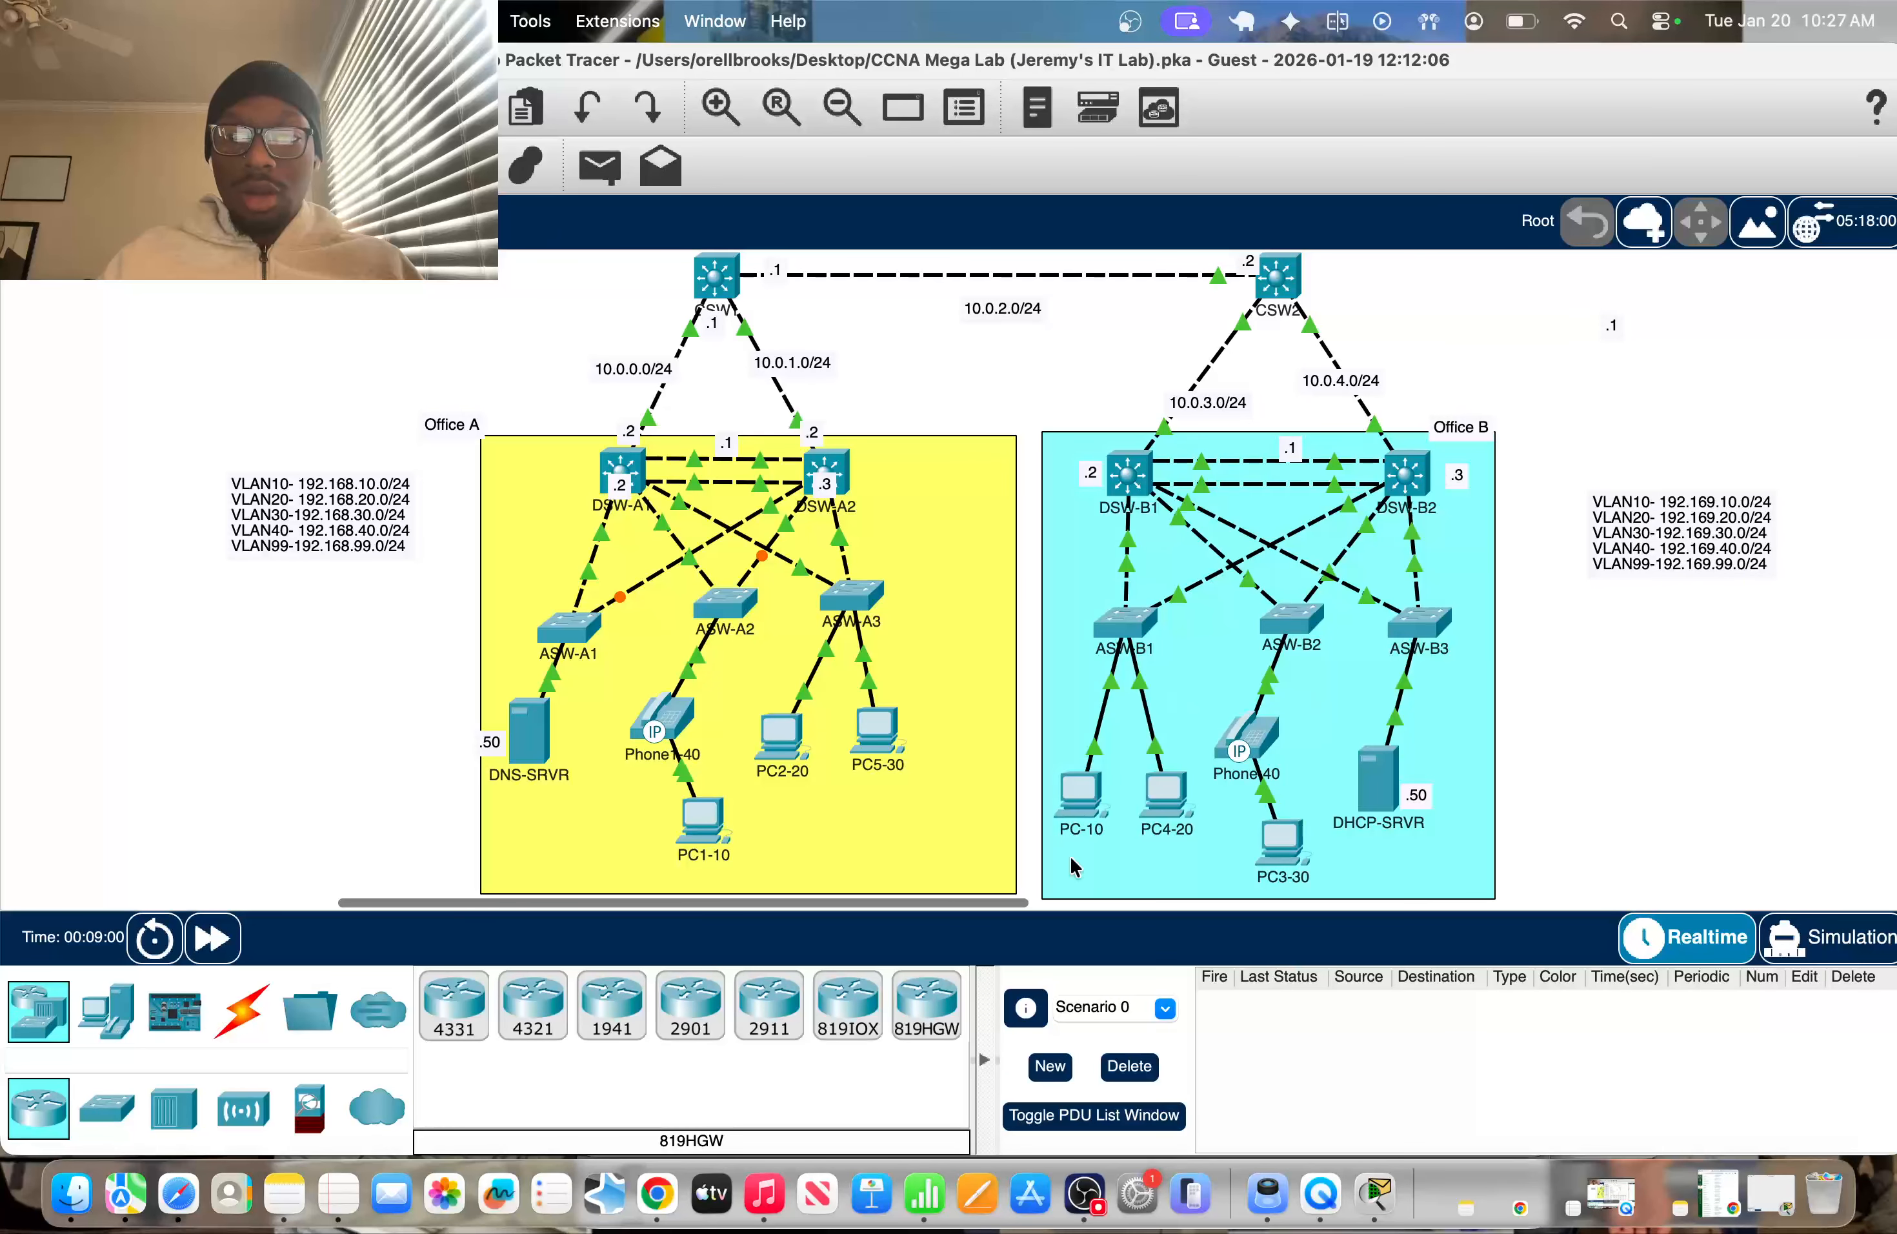
Request a new DHCP lease on PC-10 with ipconfig /renew and examine the assigned addressing
click(1081, 788)
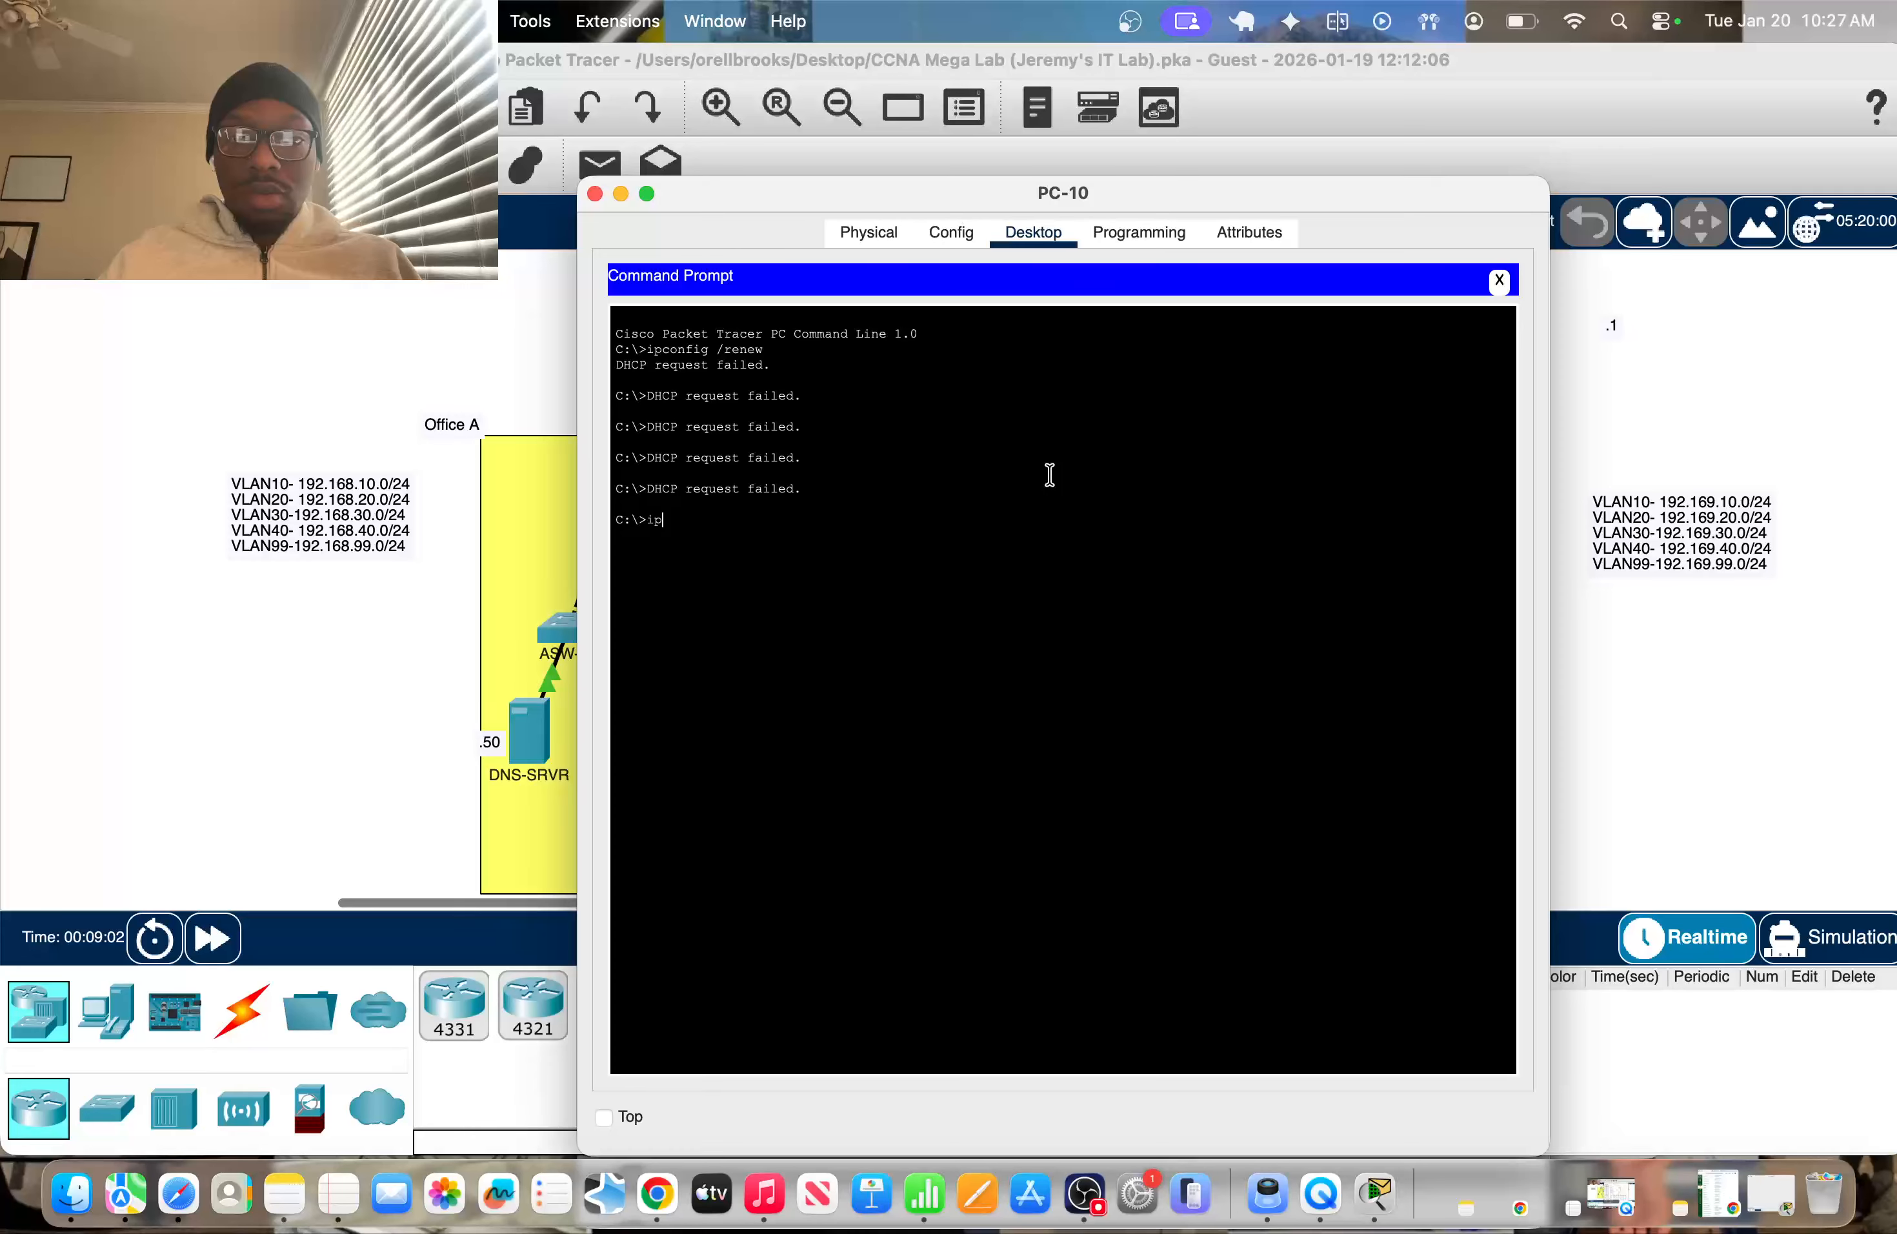
text(ip c)
key(BackSpace)
key(BackSpace)
text(config /renew)
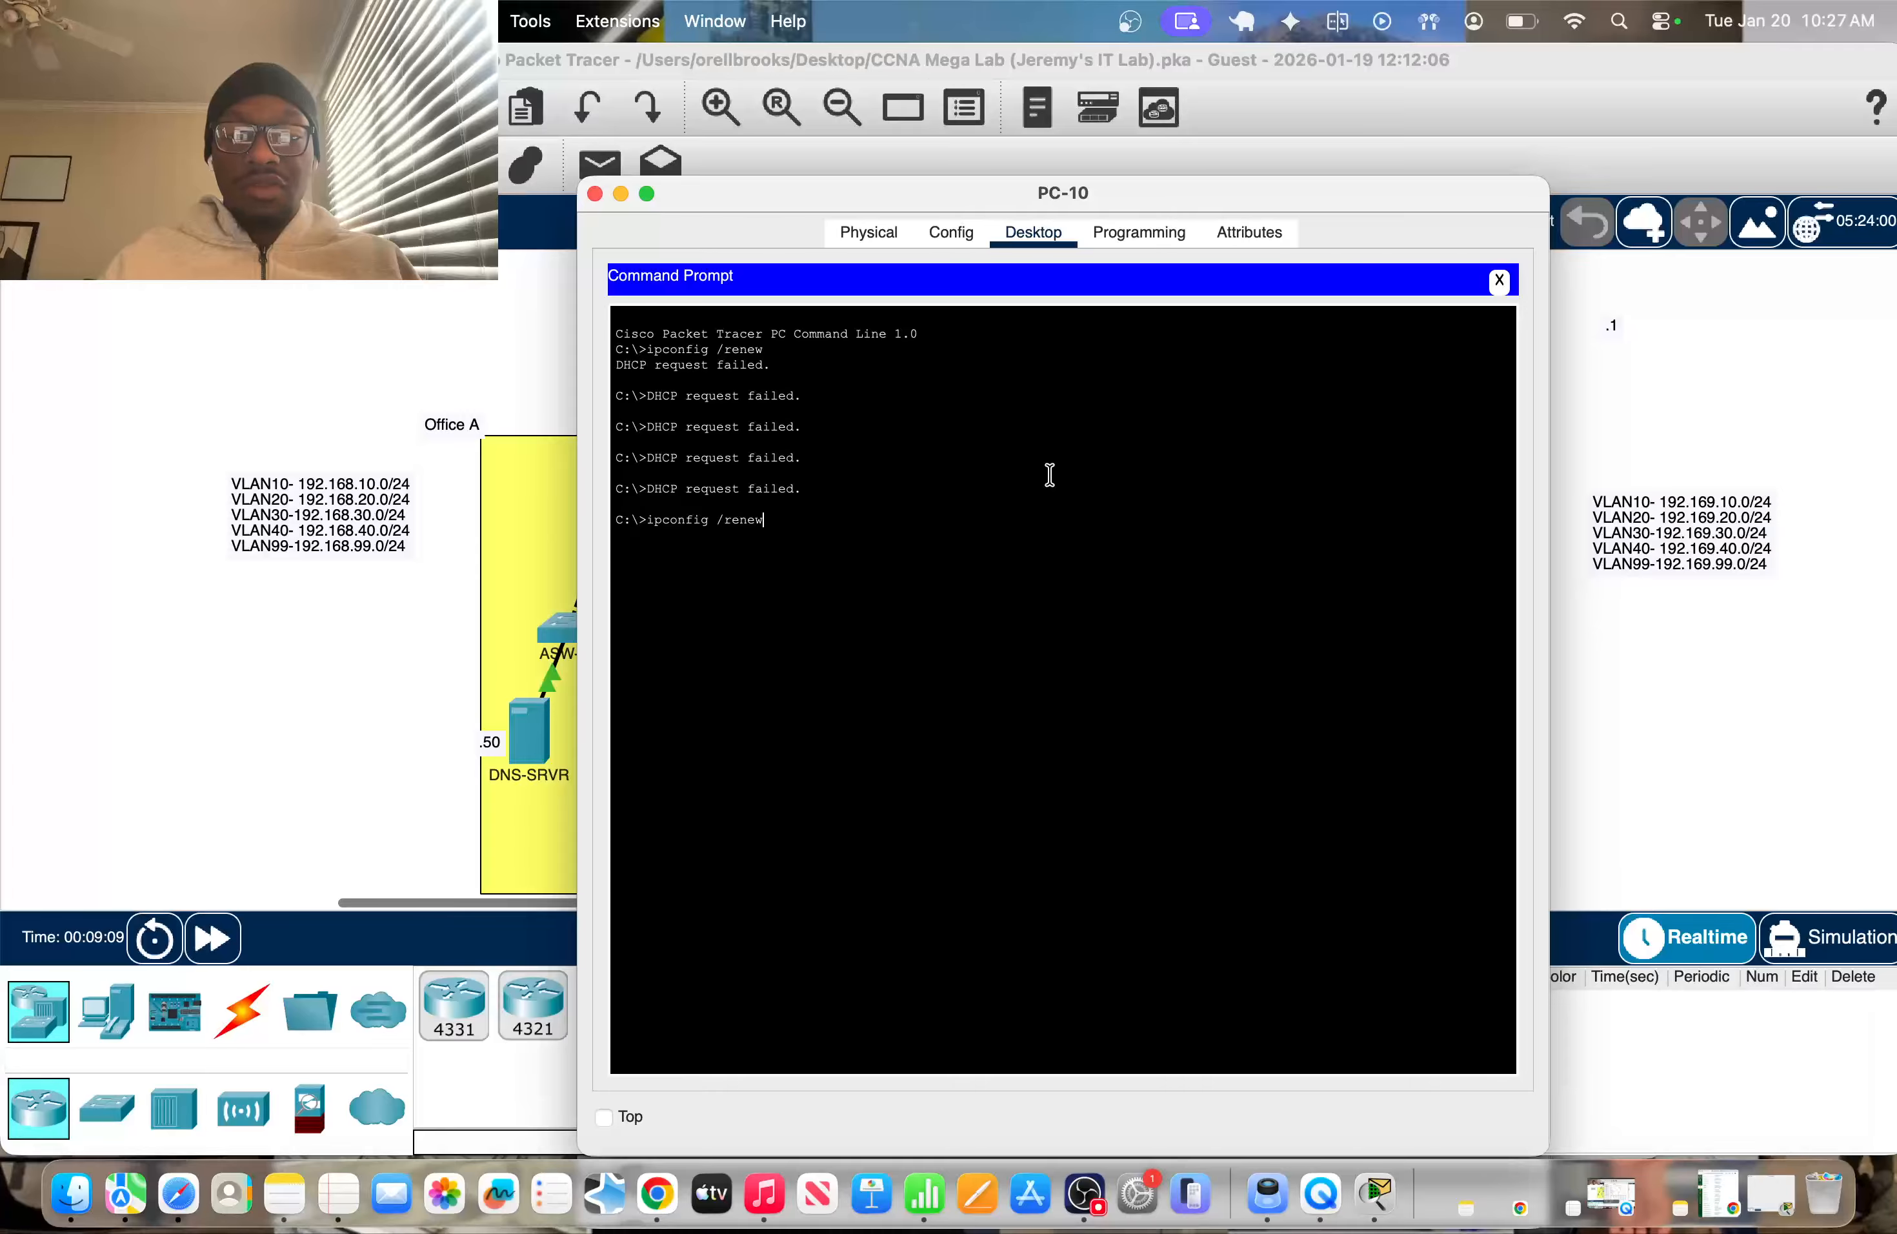
key(Return)
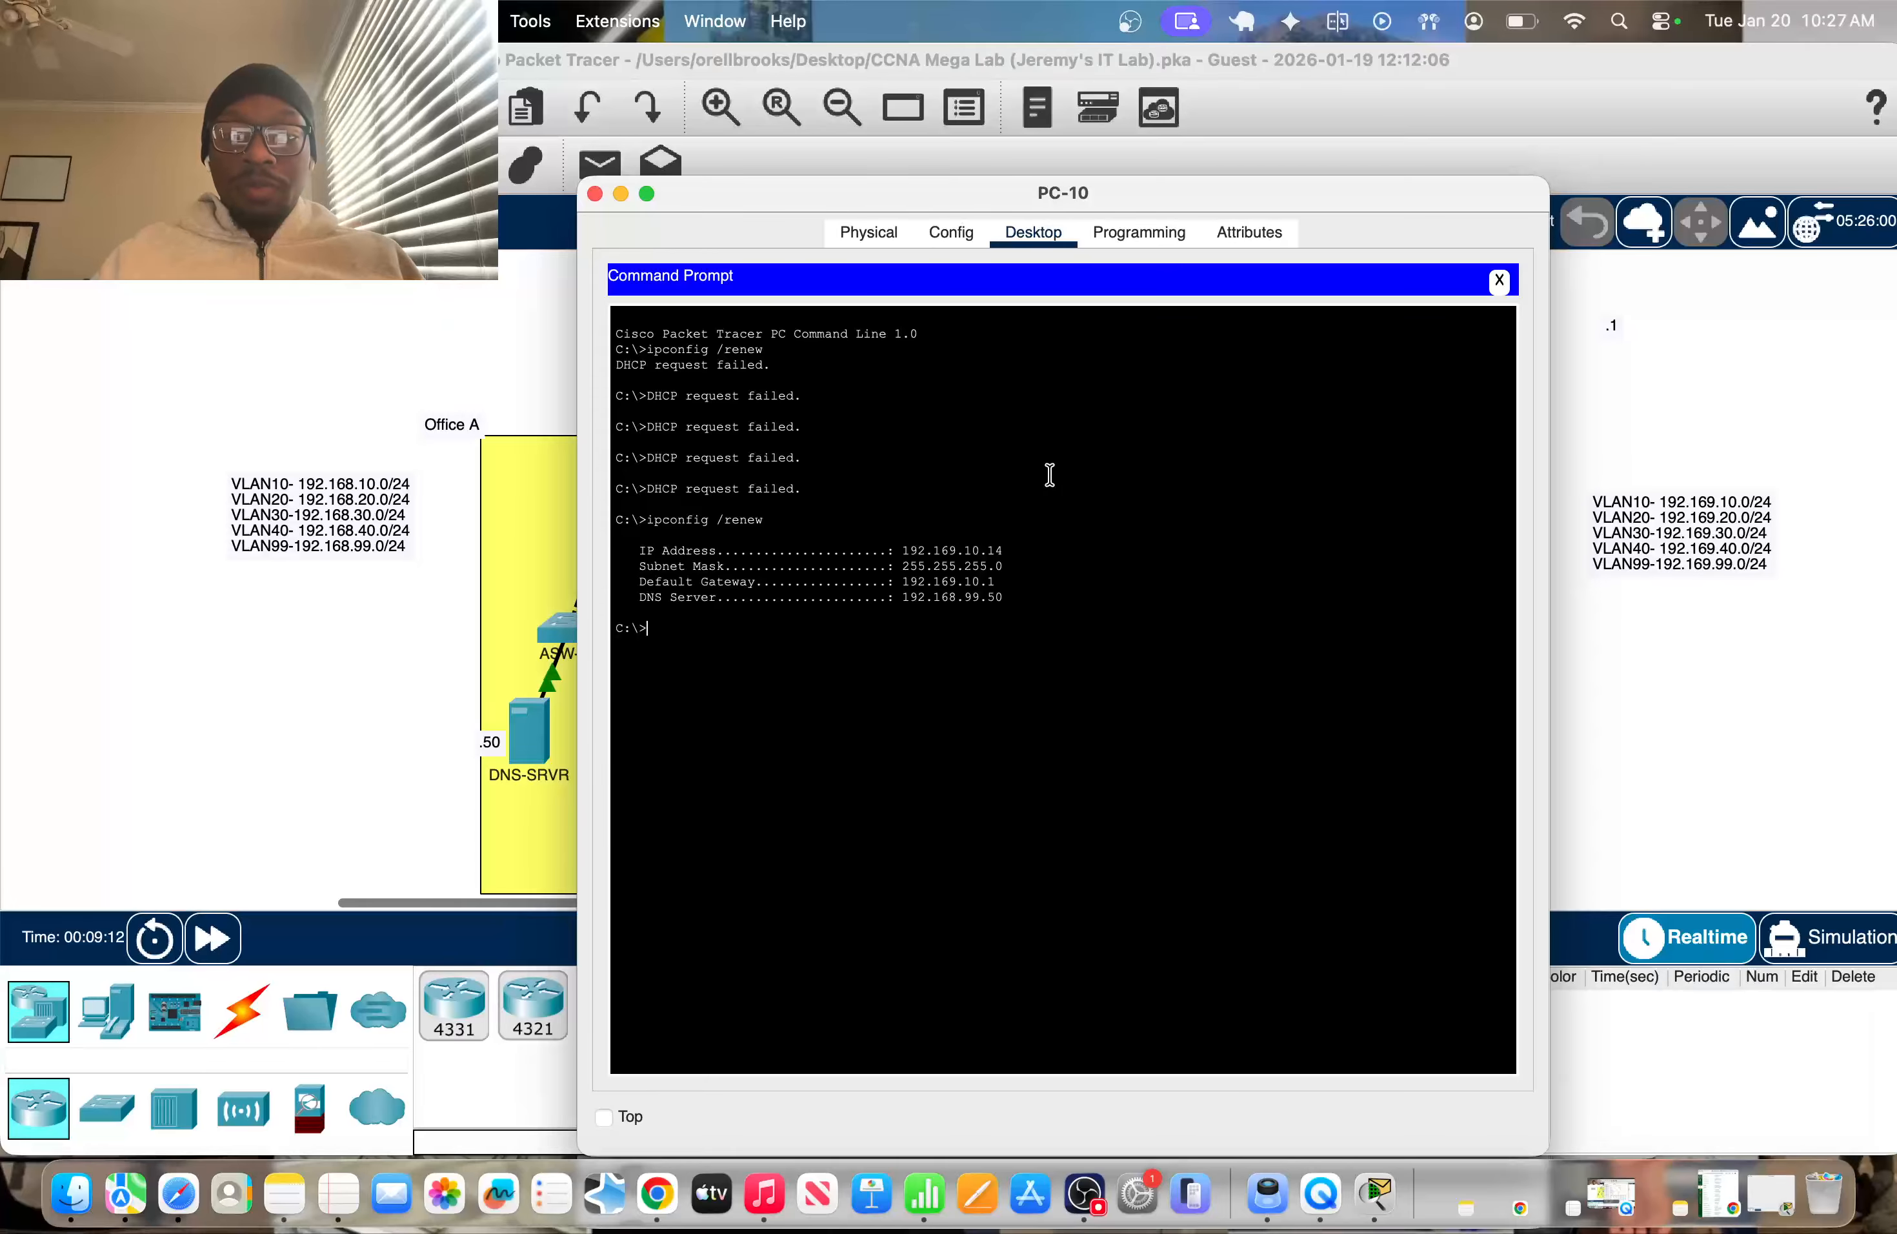
drag(1218, 185, 775, 203)
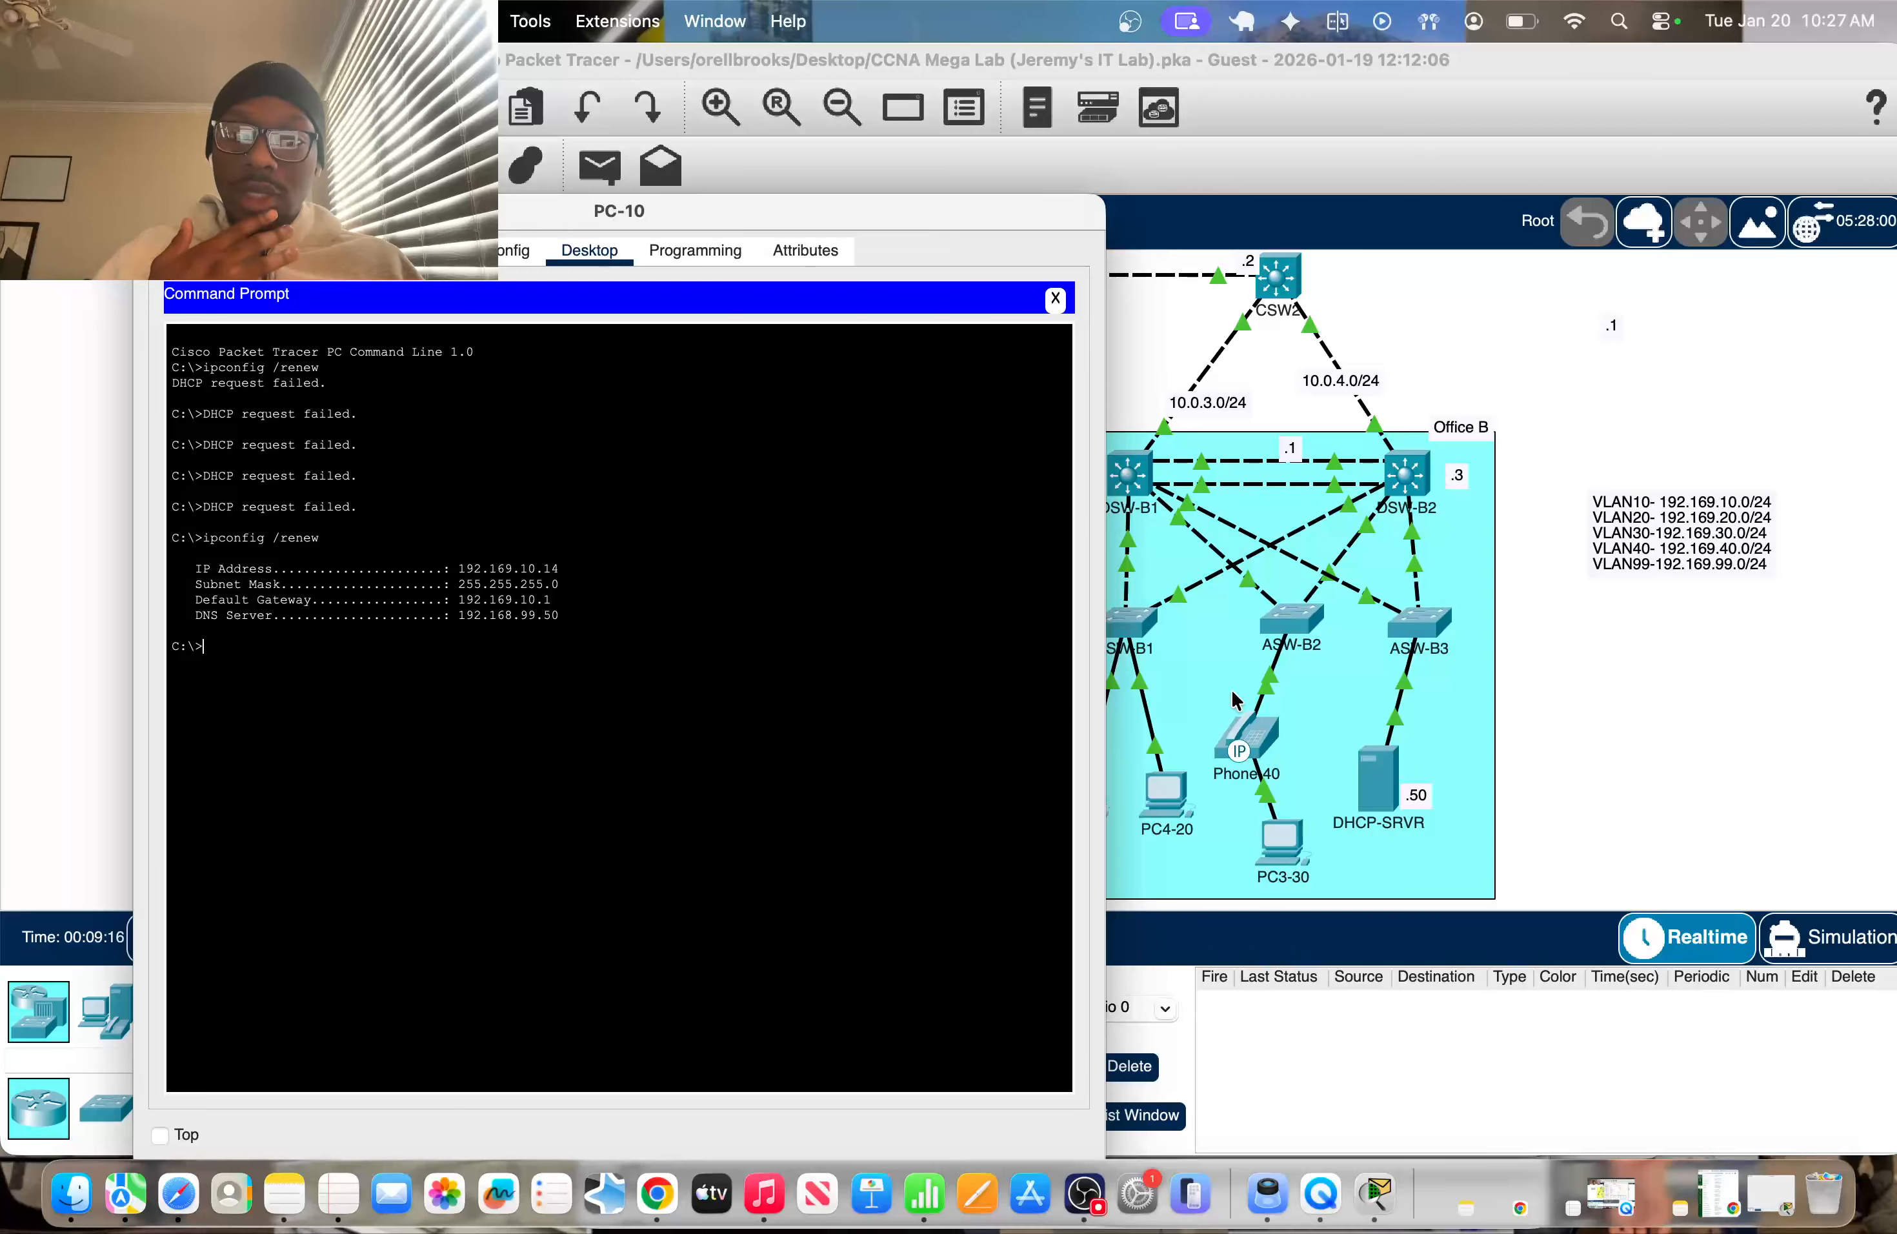
click(1568, 766)
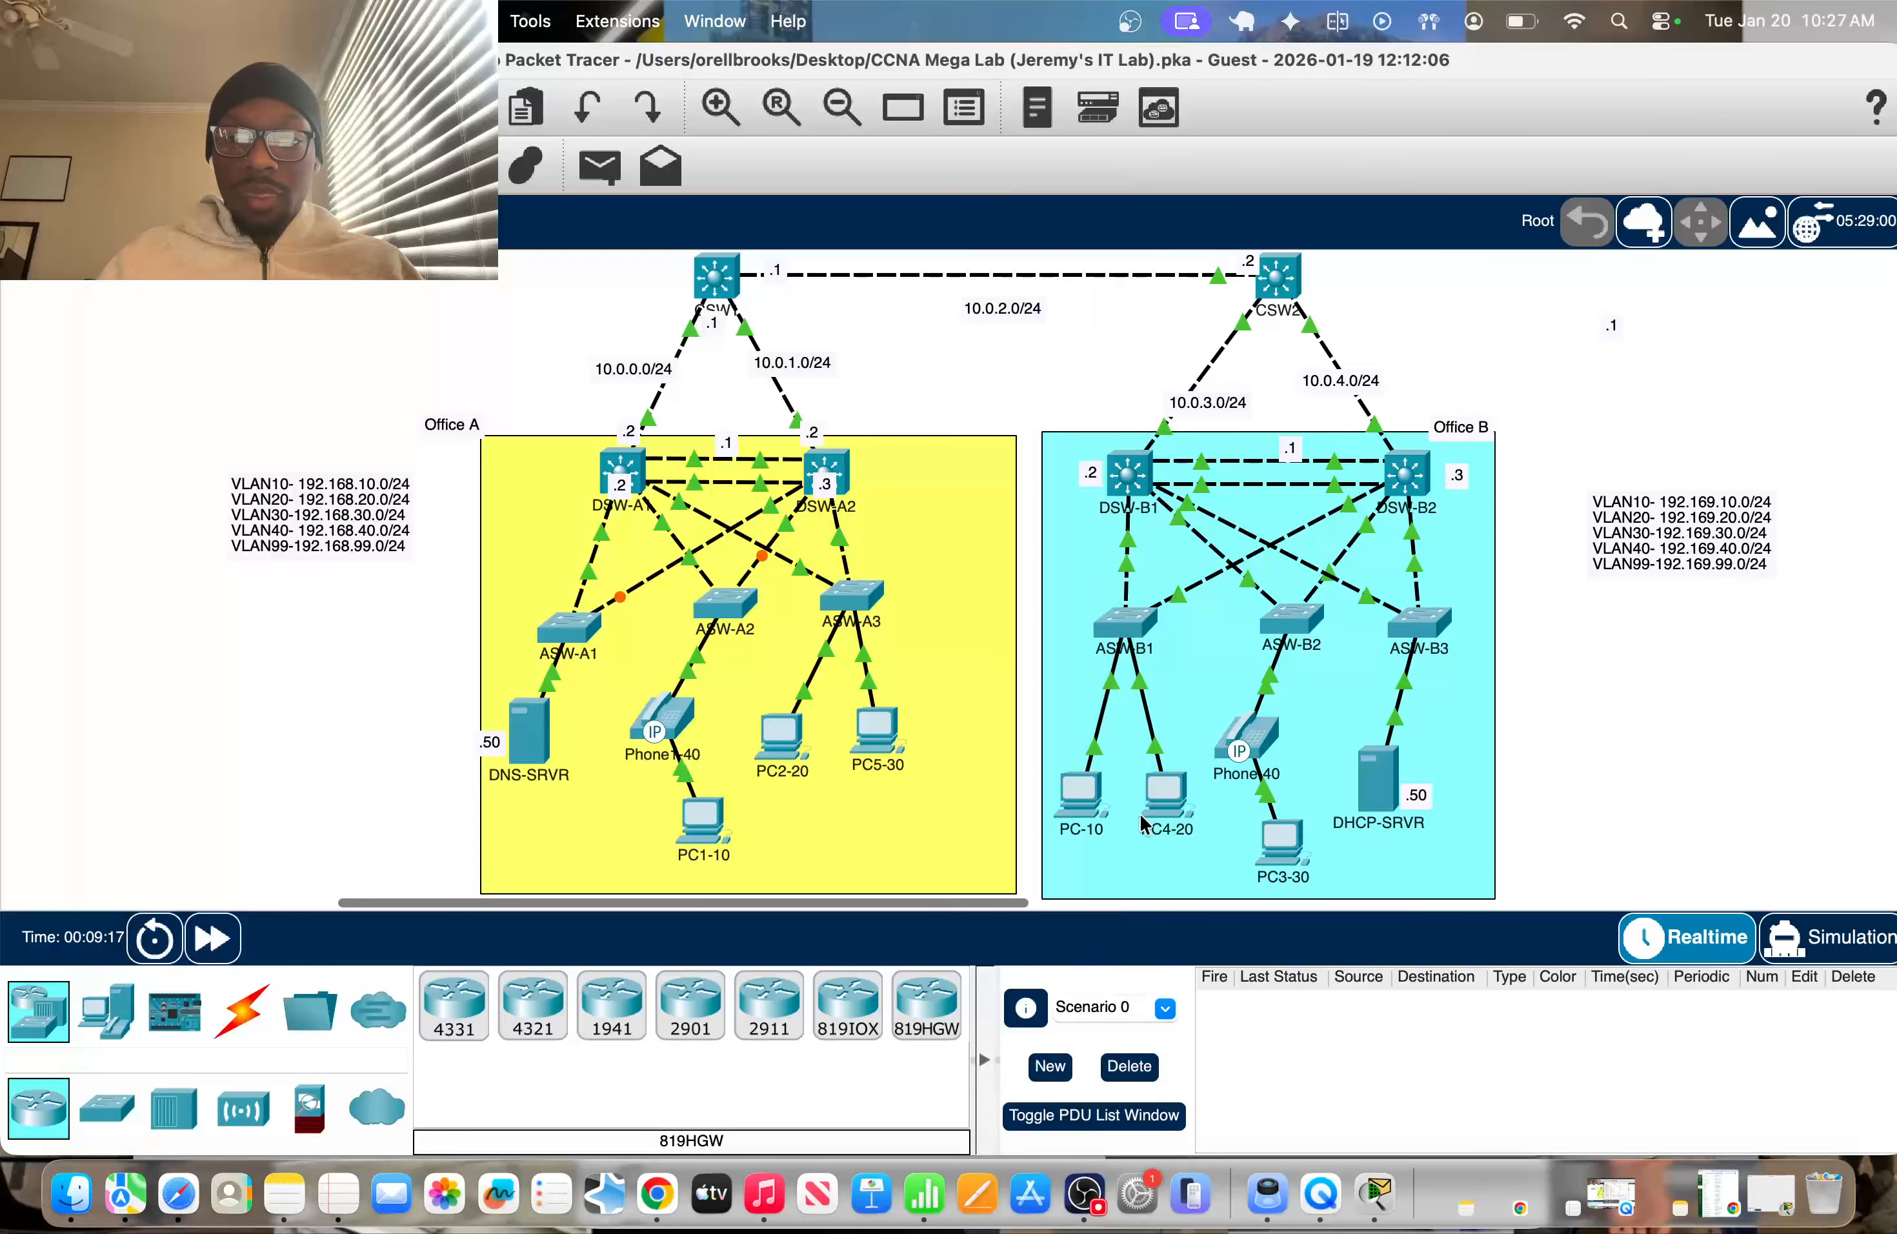
Request a new DHCP lease on PC4-20 with ipconfig /renew and examine the assigned addressing
click(1132, 808)
click(1581, 792)
double_click(1165, 793)
click(1022, 242)
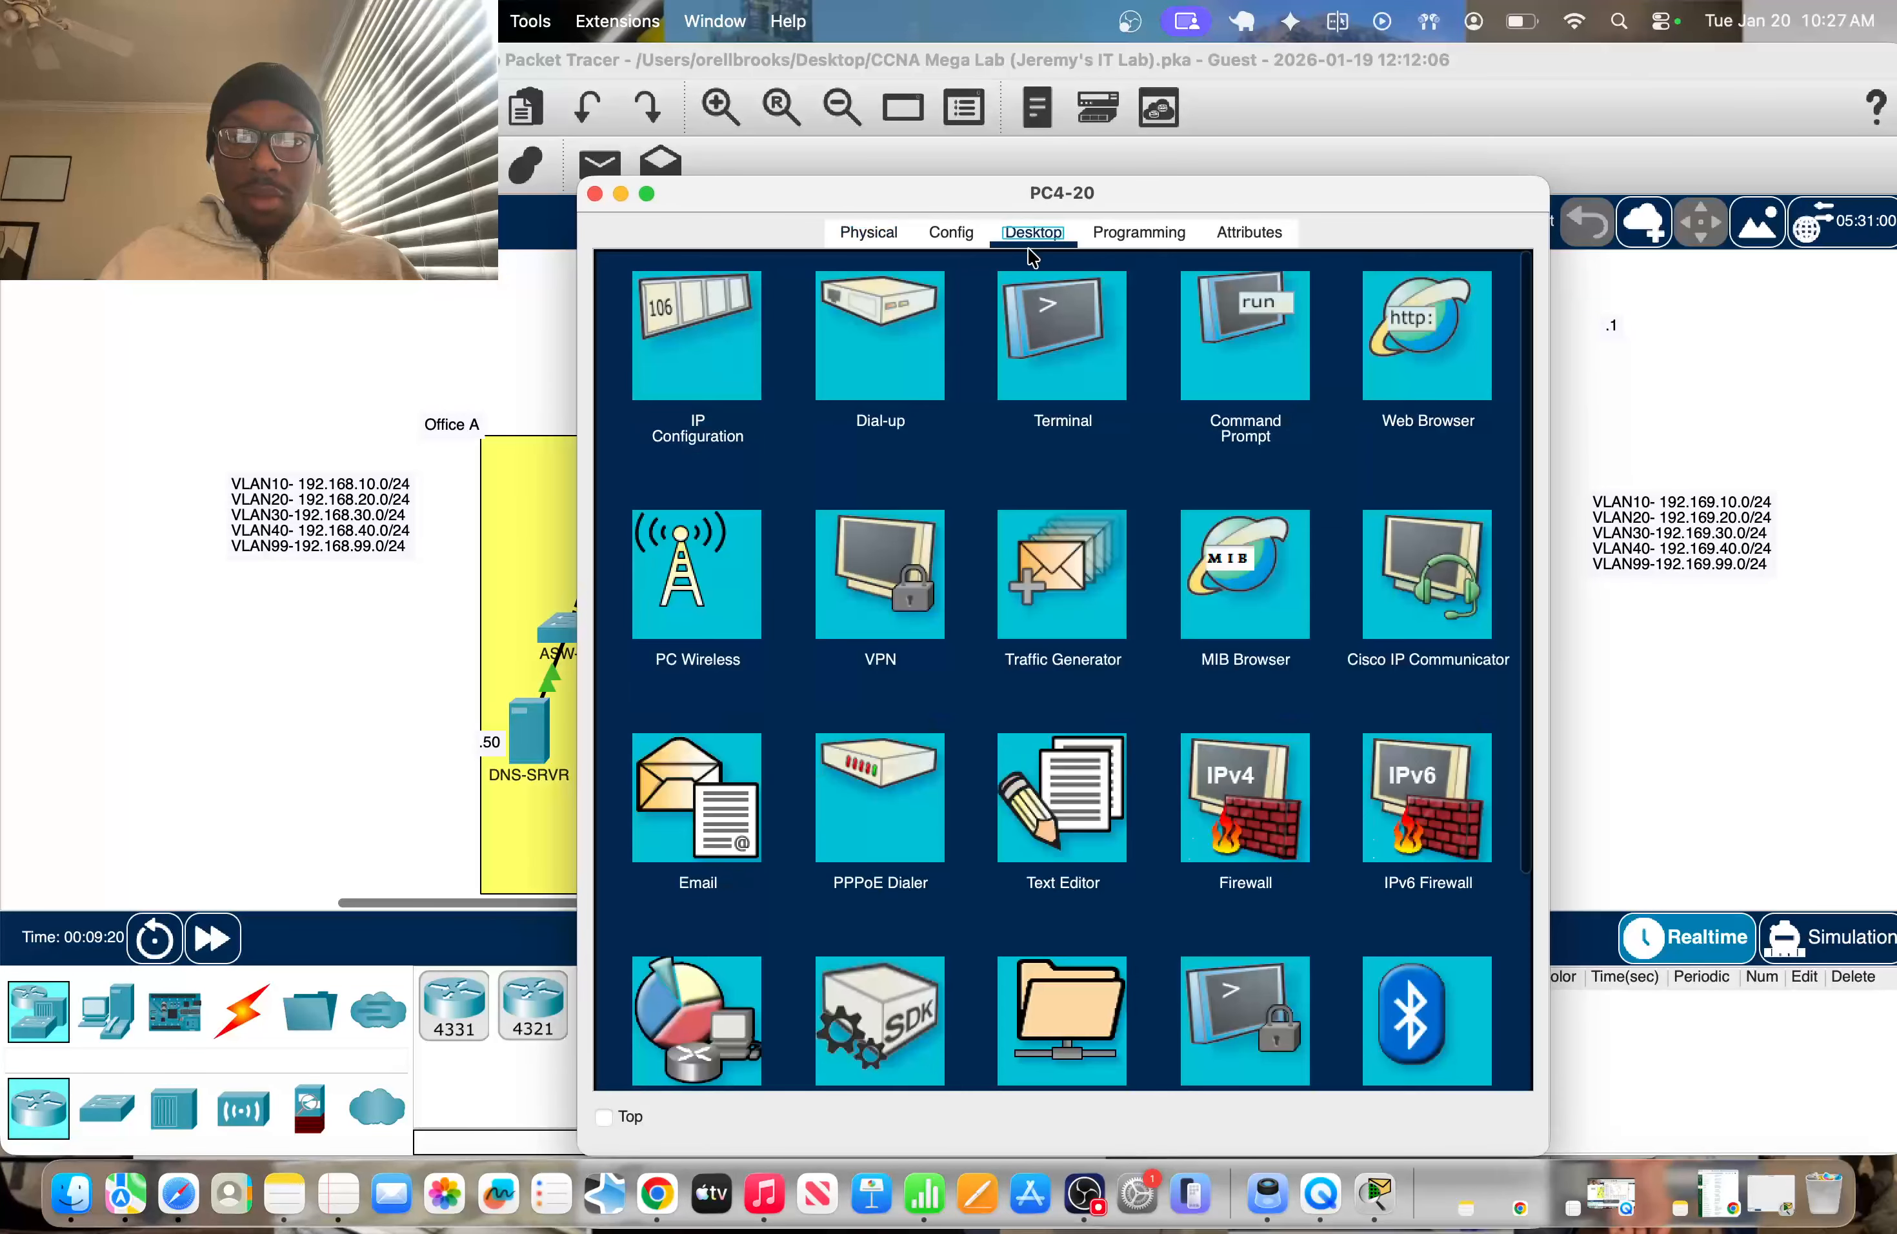
click(1242, 314)
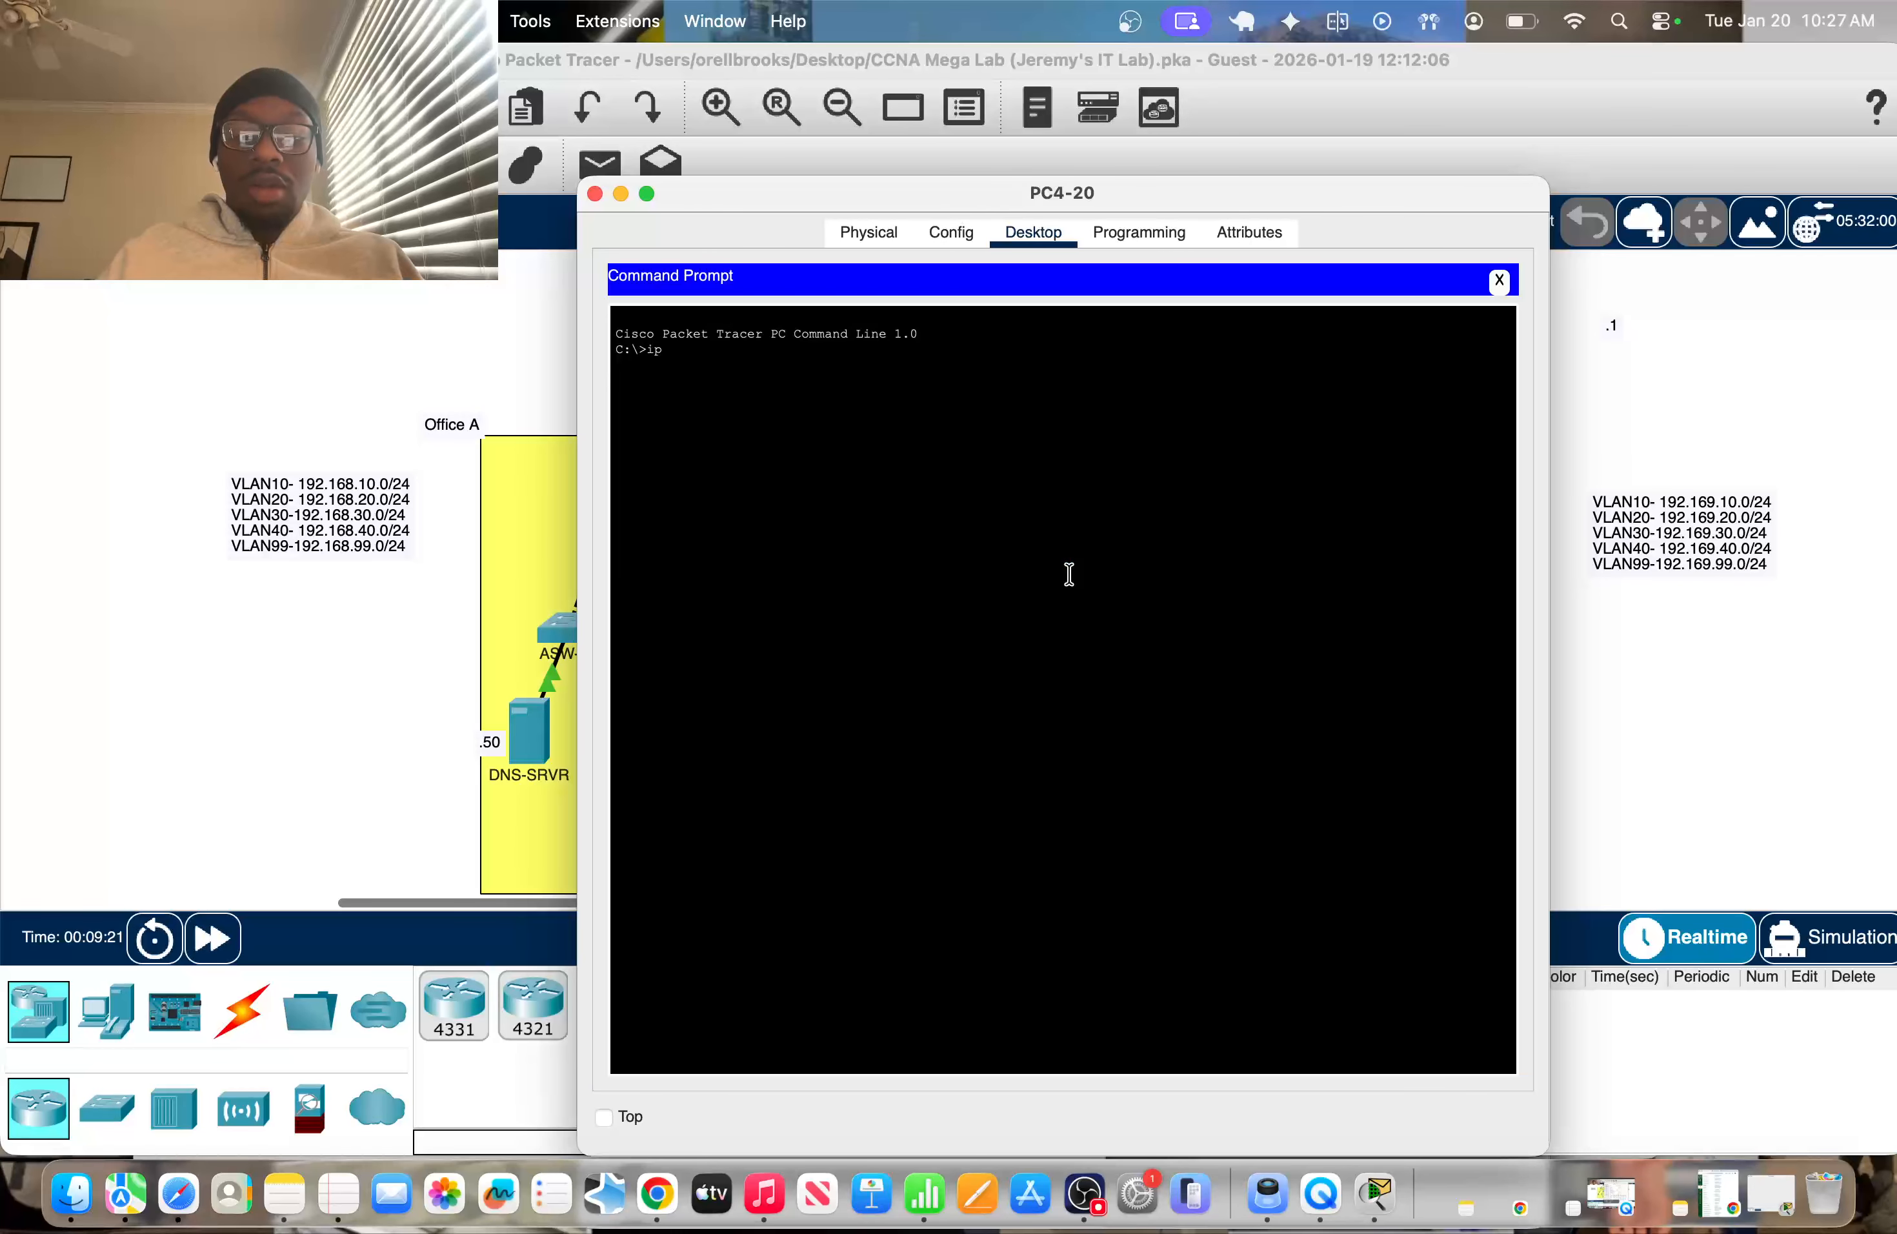
text(ipconfig)
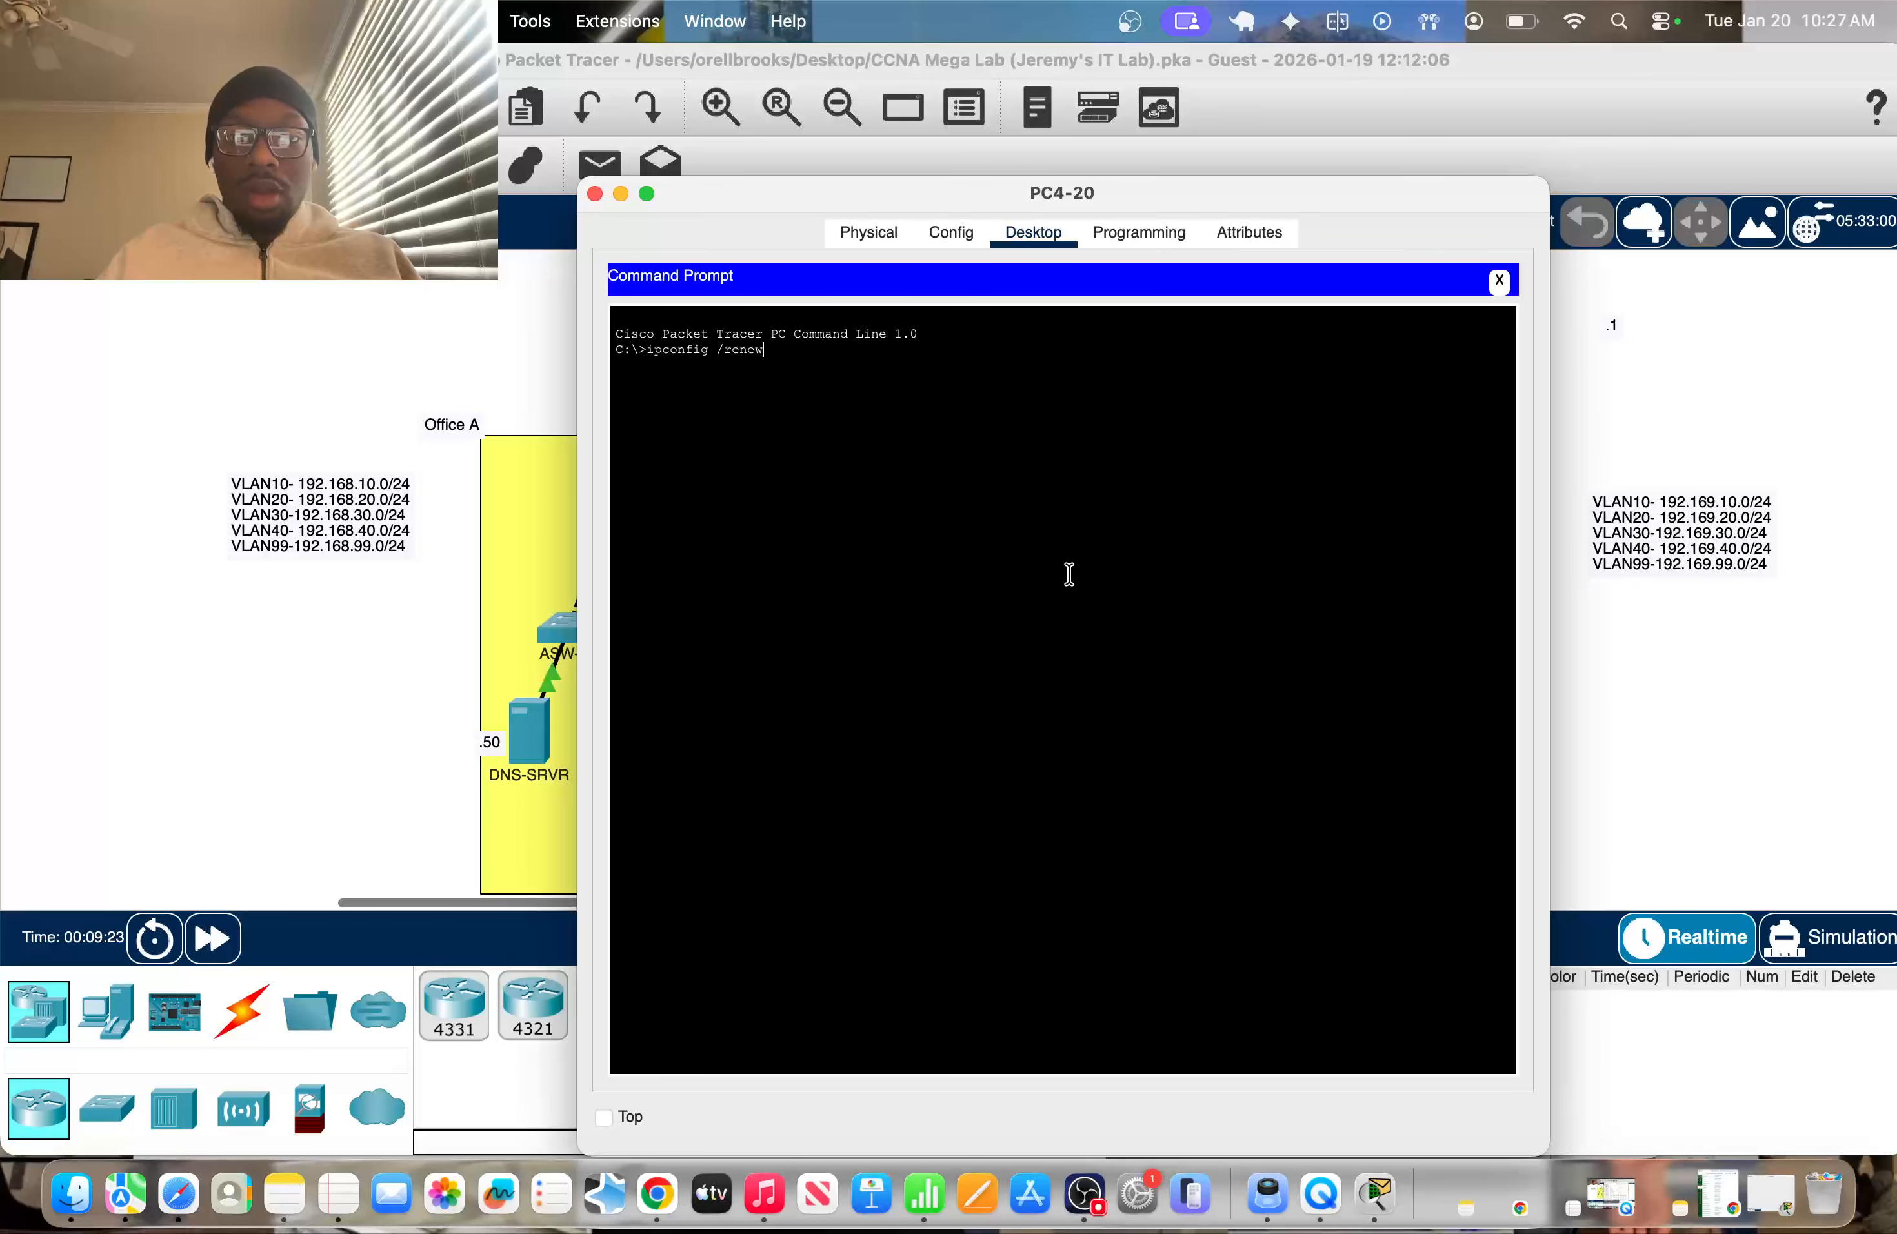
text( /renew)
key(Return)
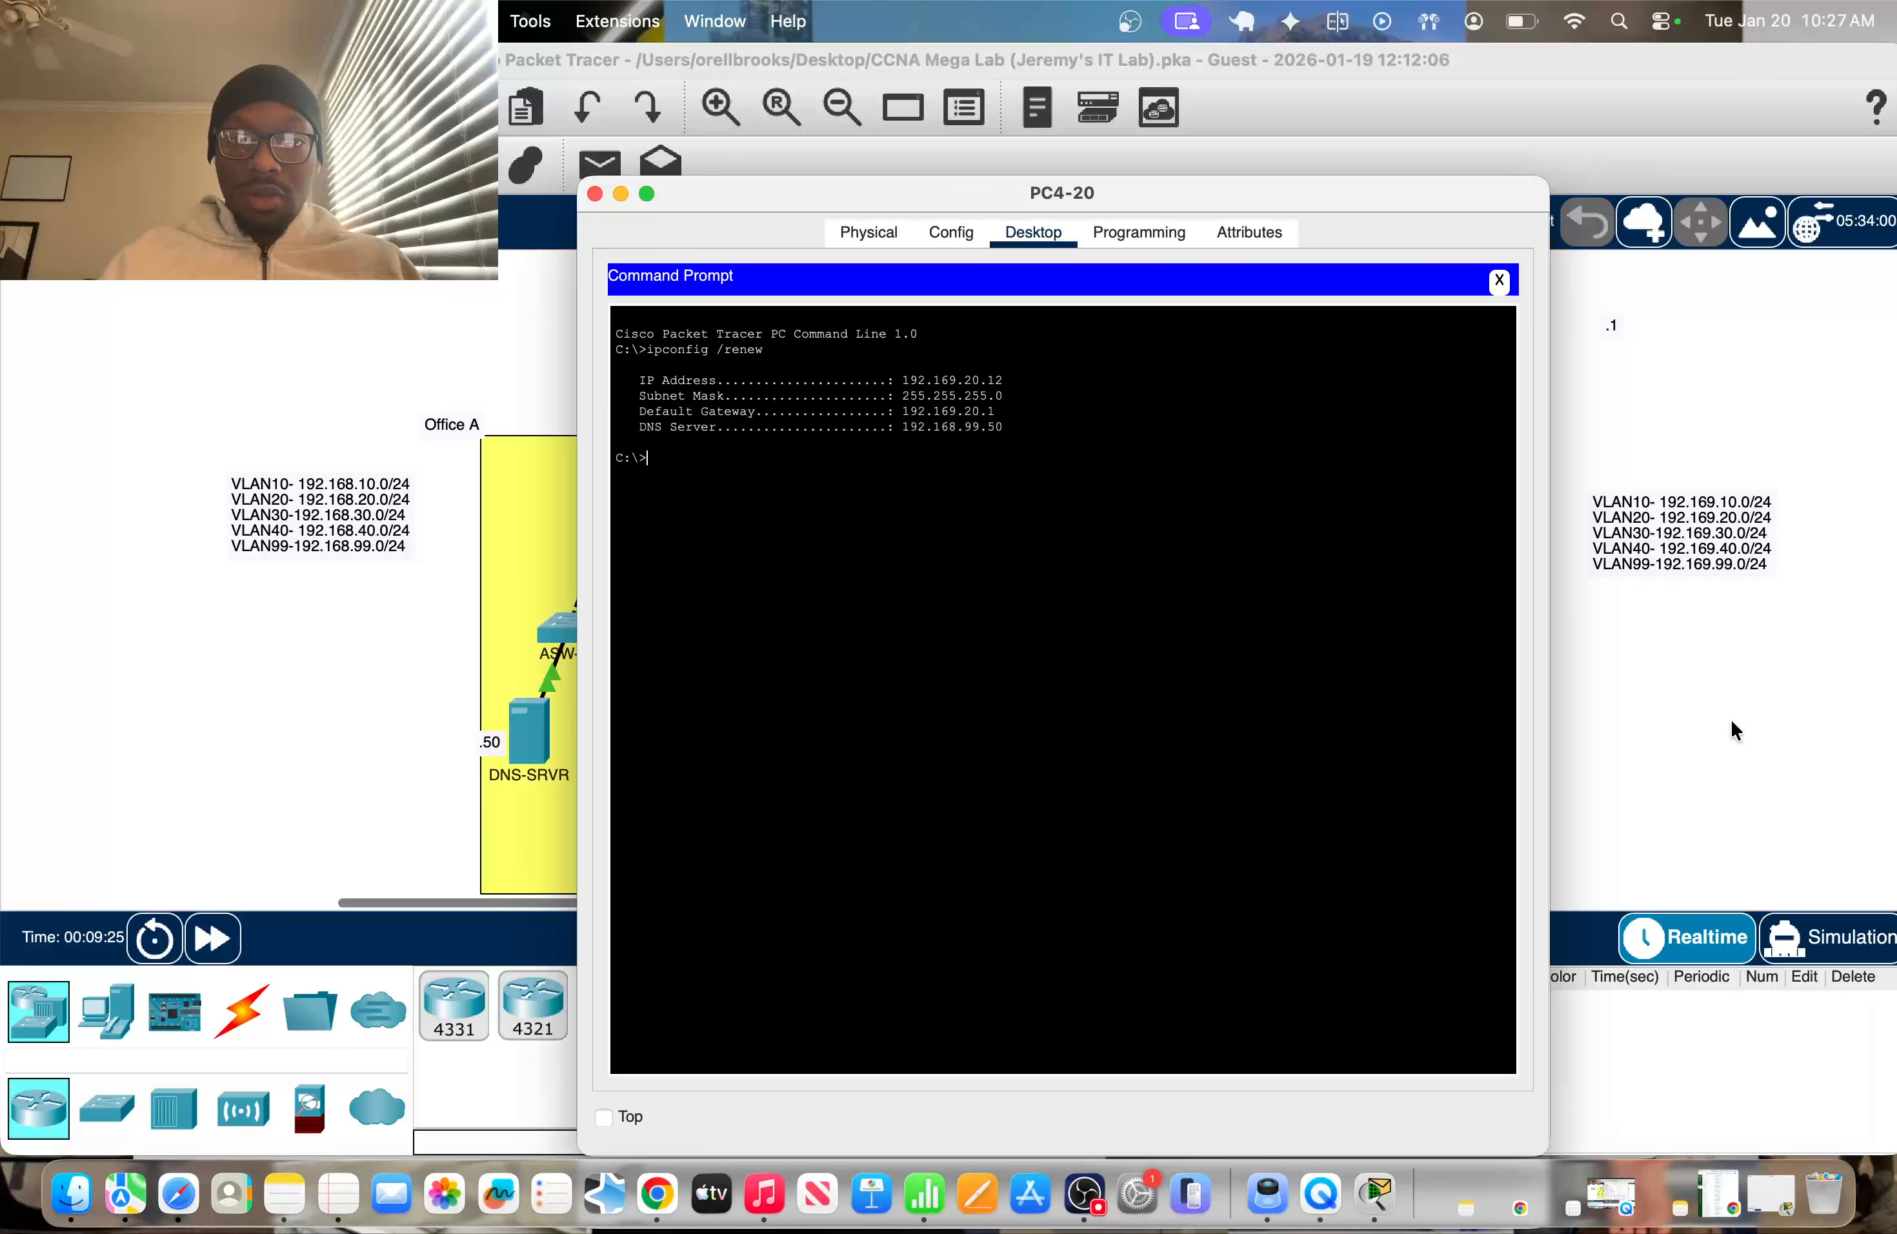
key(super+w)
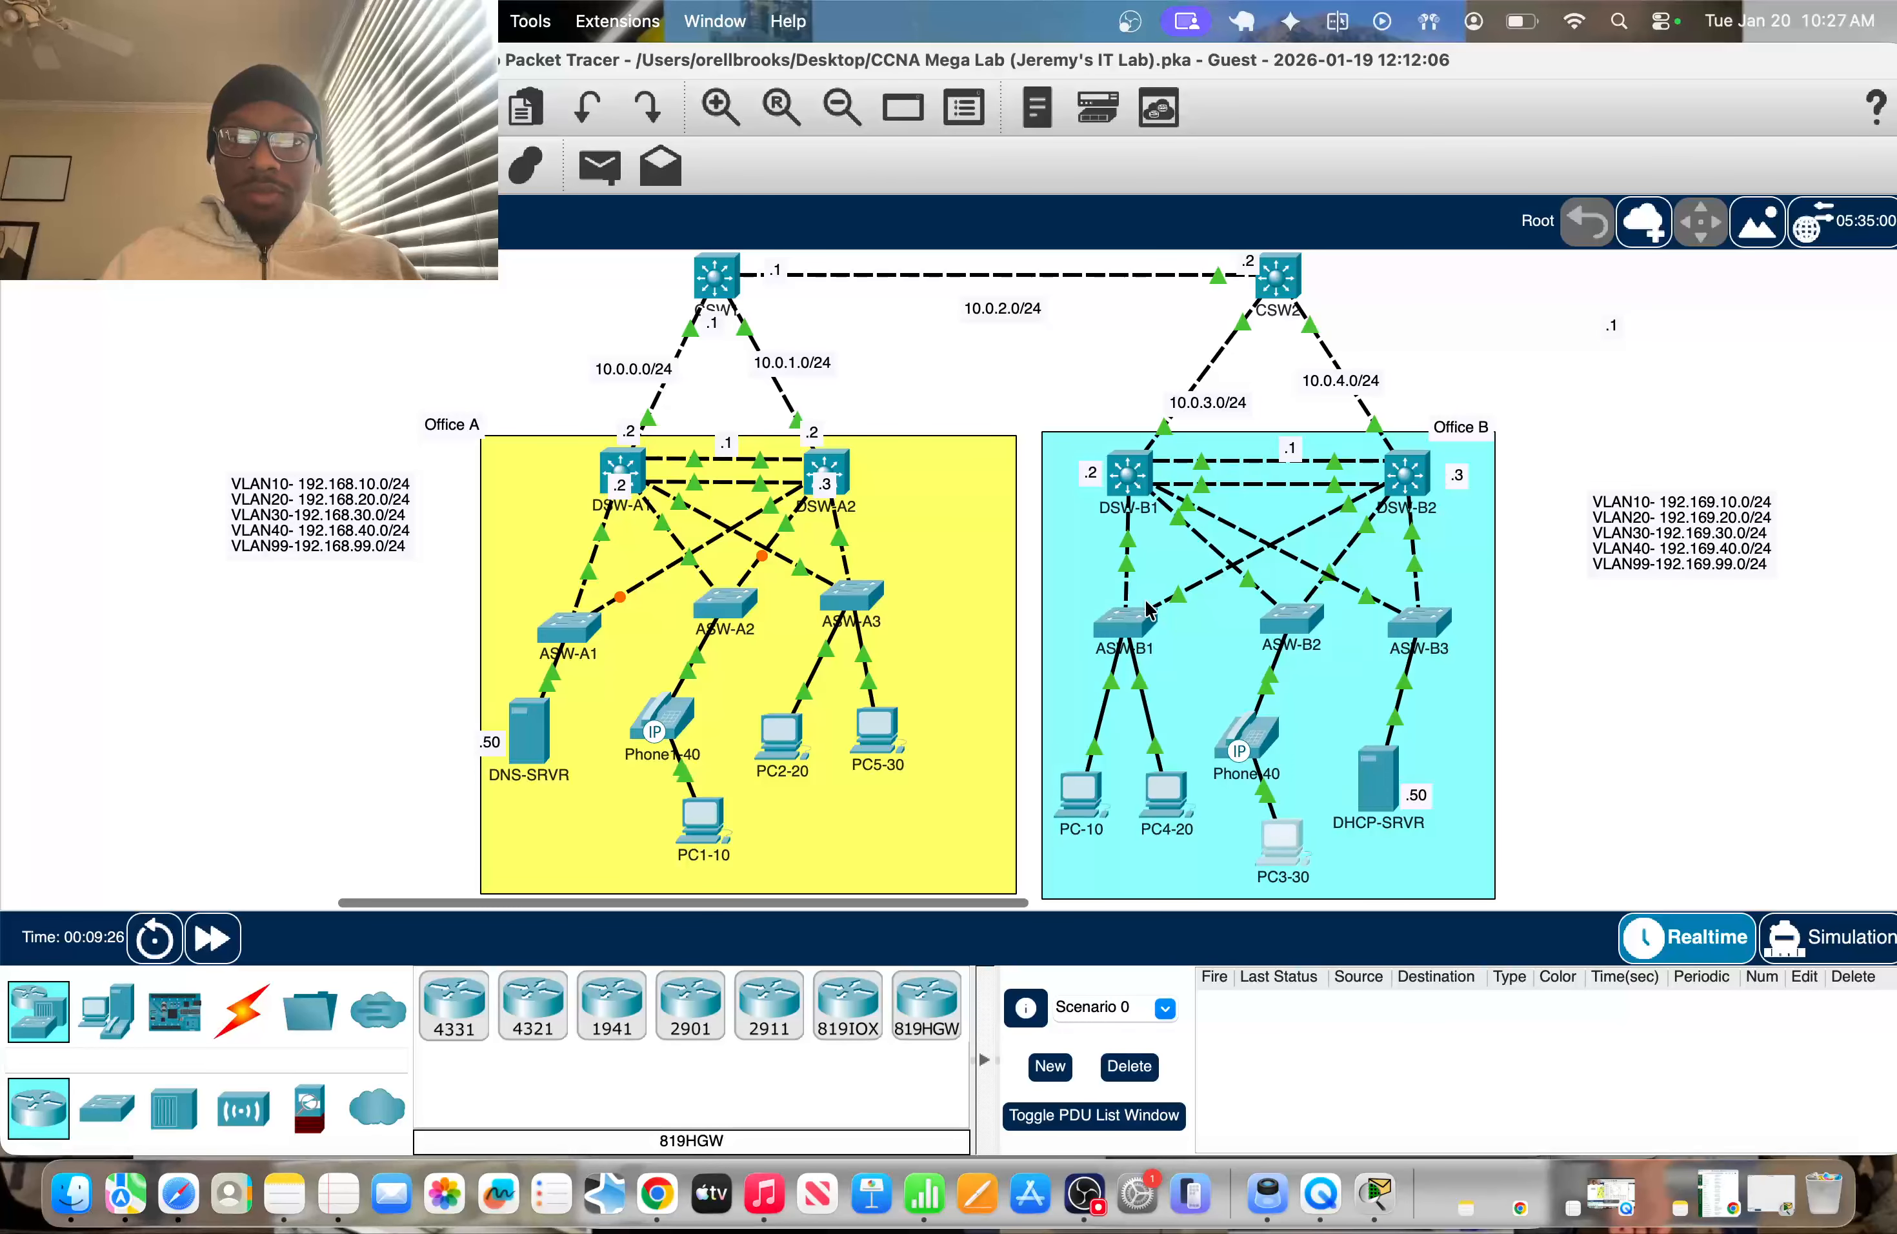
Request a DHCP lease on PC3-30 by running ipconfig /renew in its command prompt
click(1281, 837)
click(1034, 232)
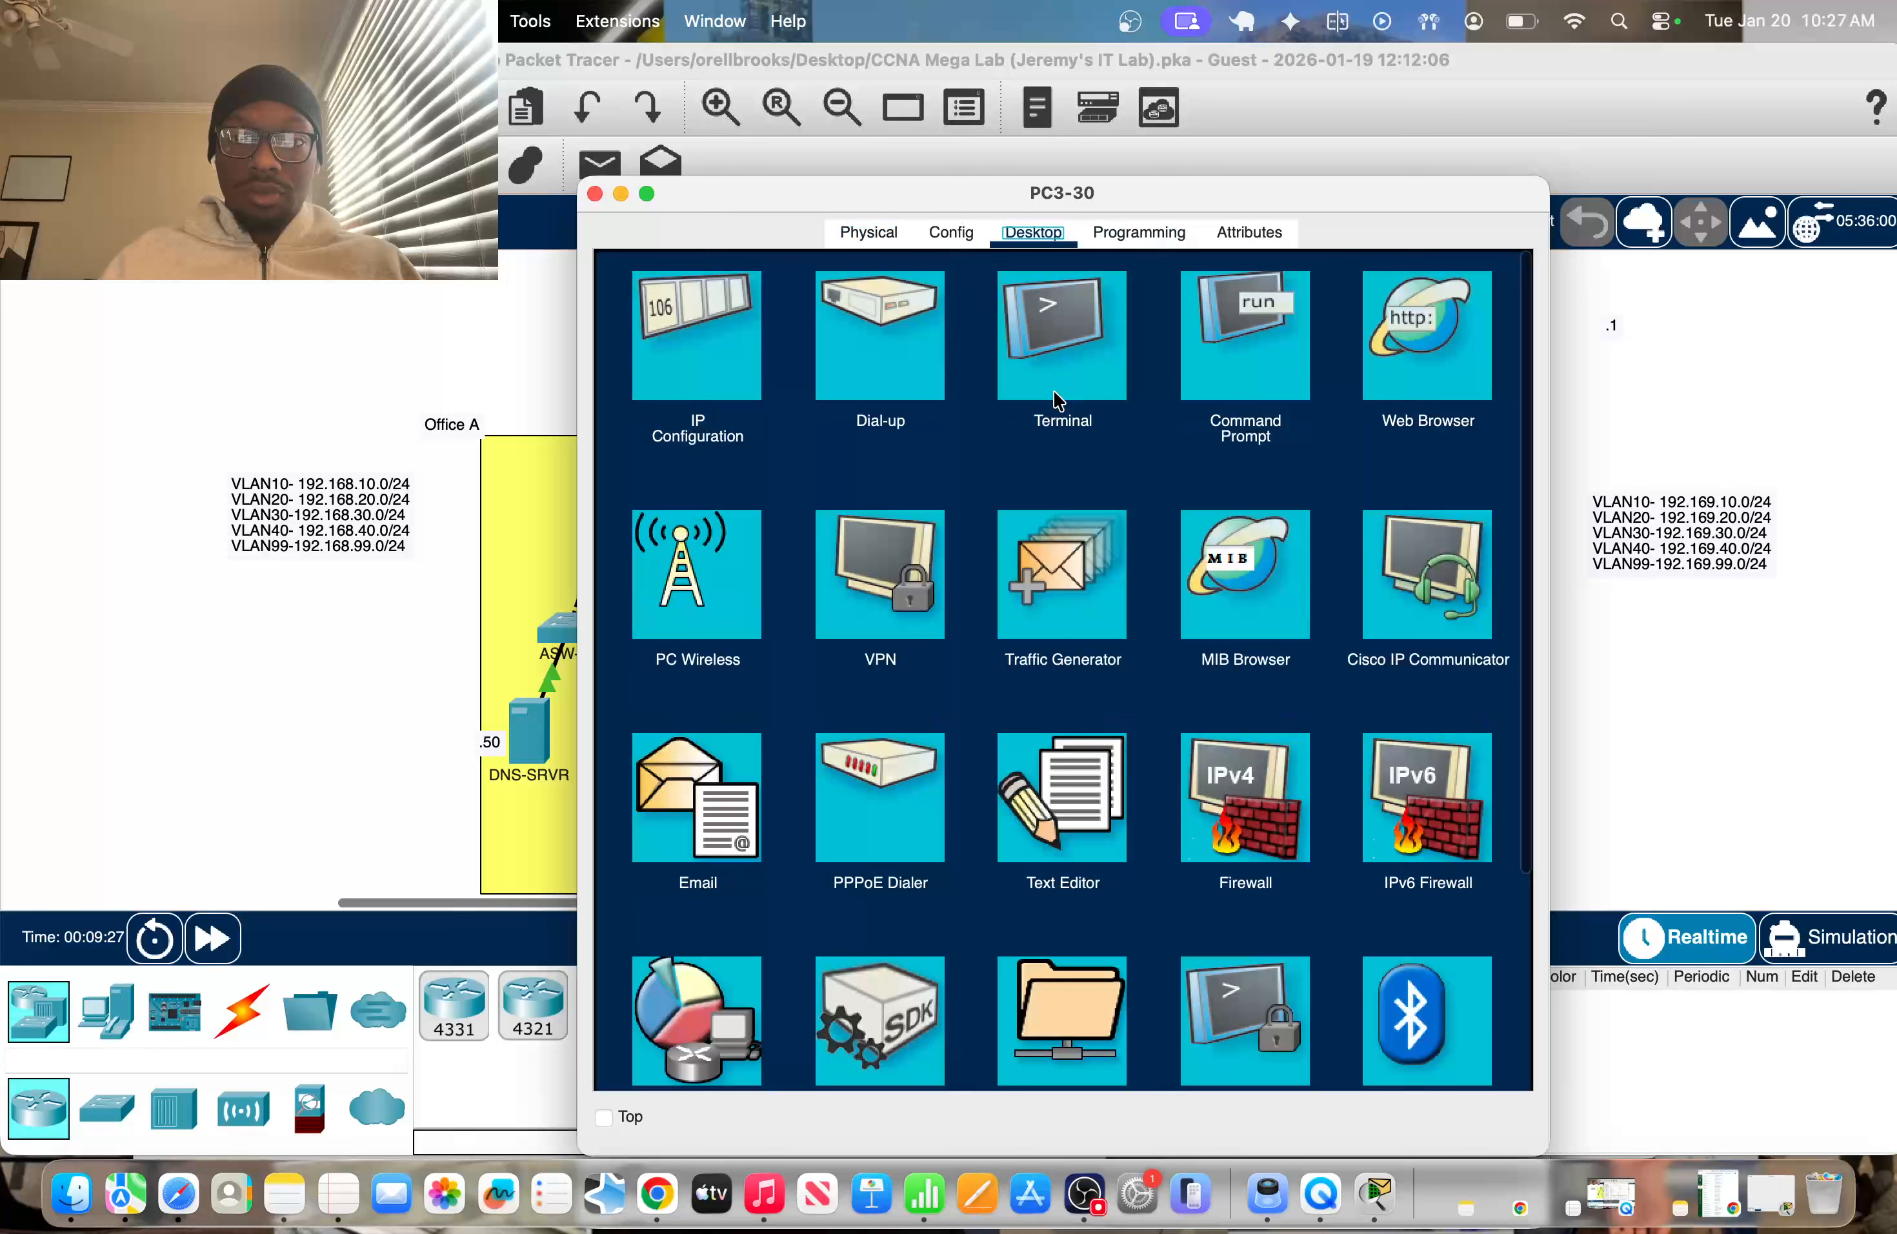
click(1193, 358)
text(ipconfig /renew)
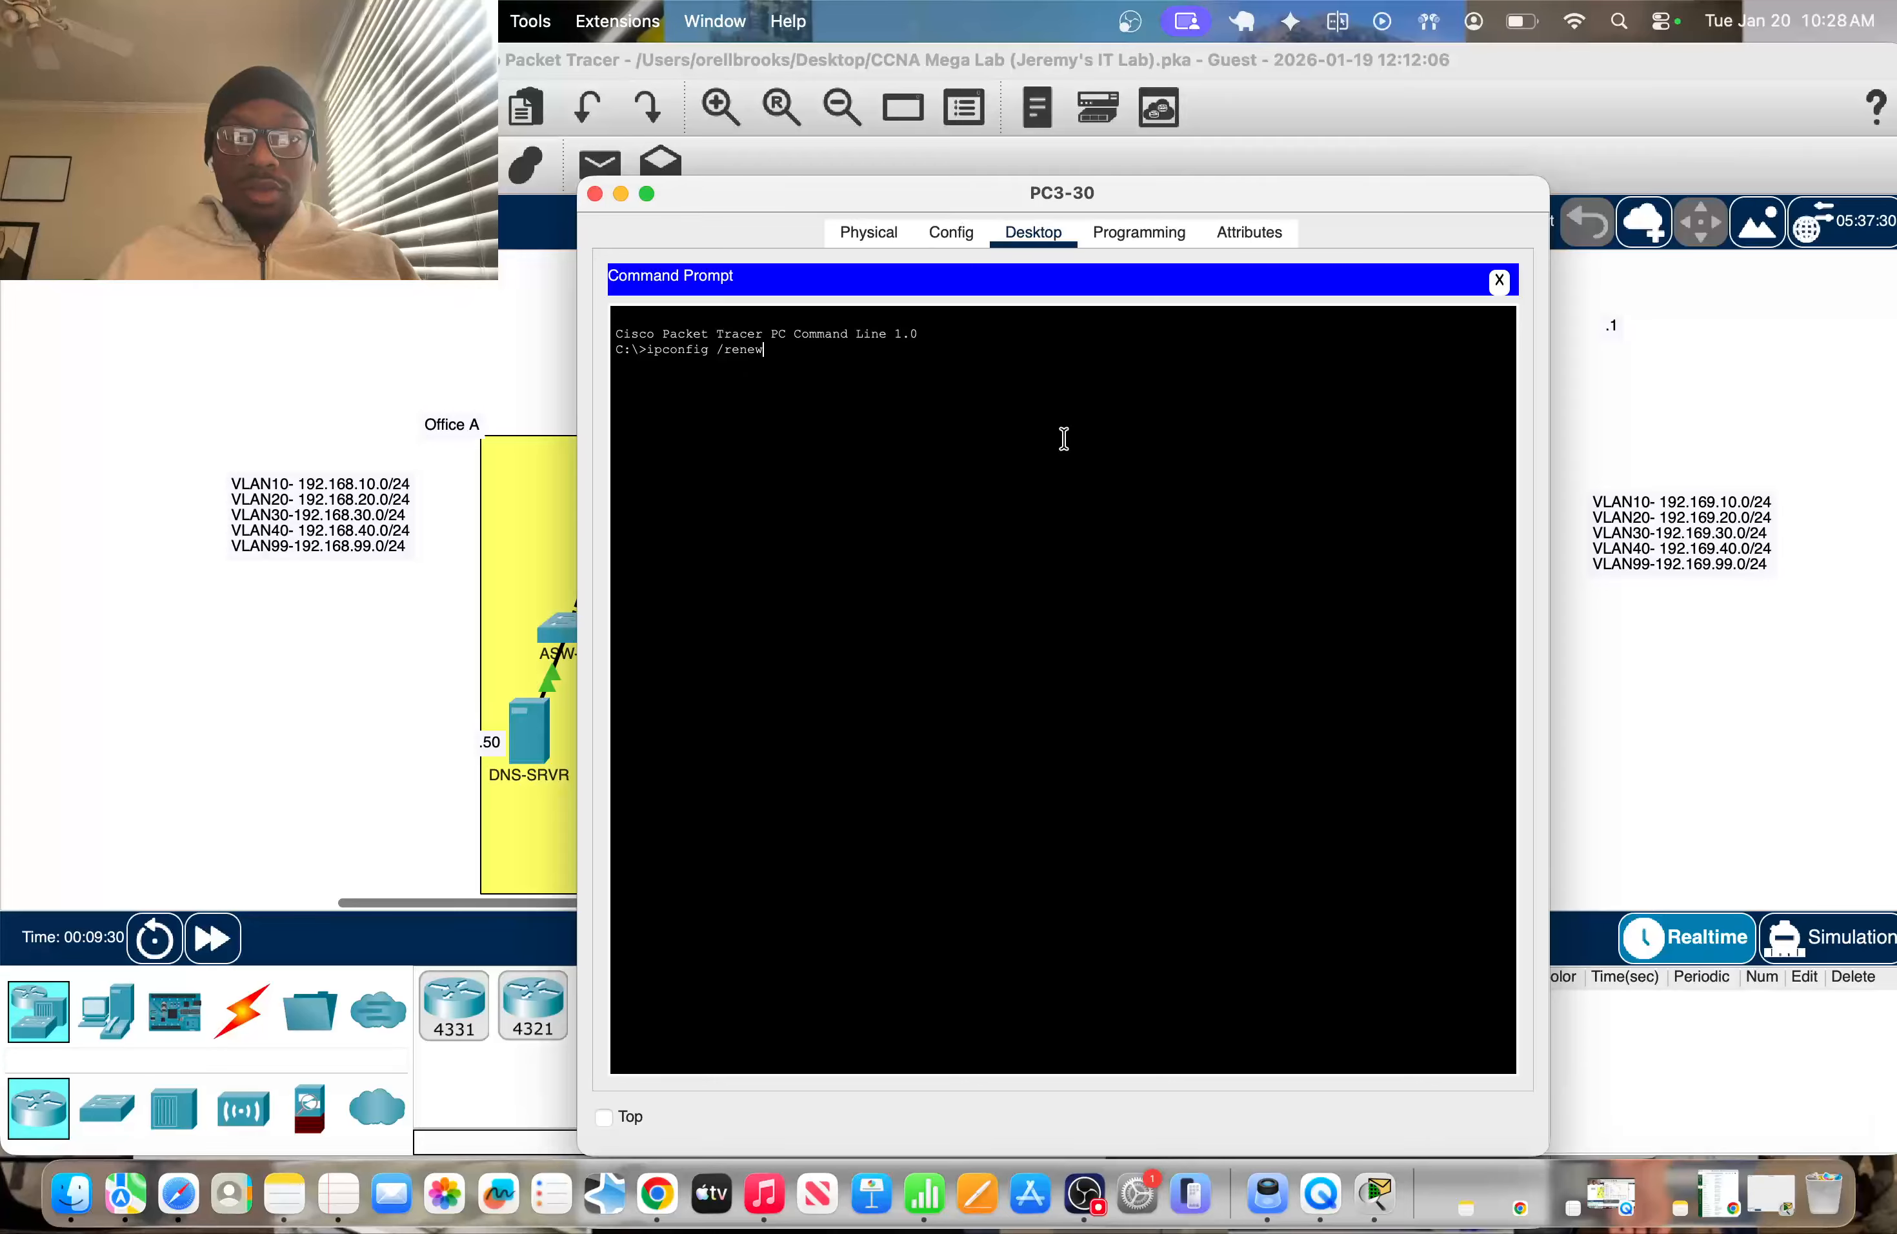
key(Return)
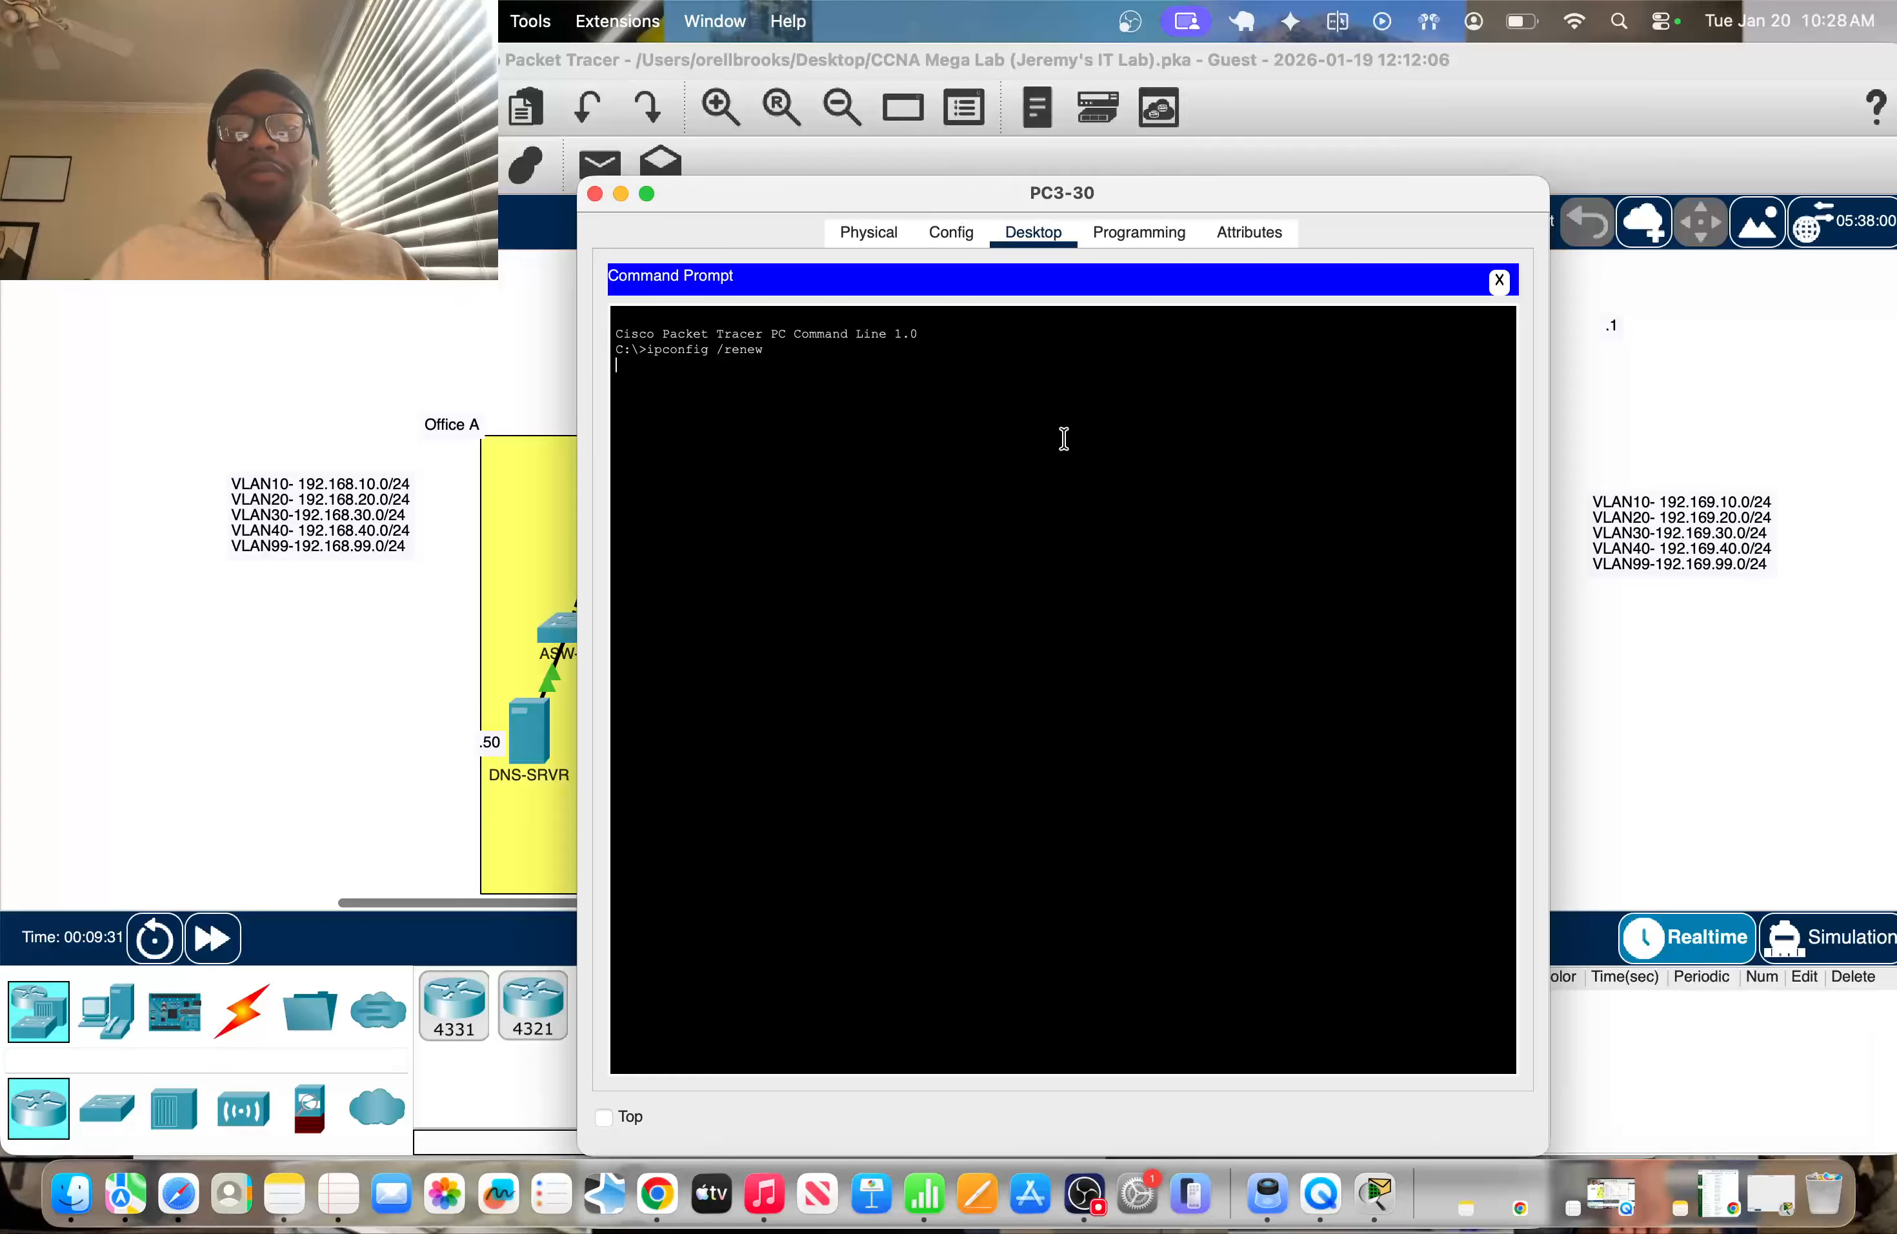
click(1689, 385)
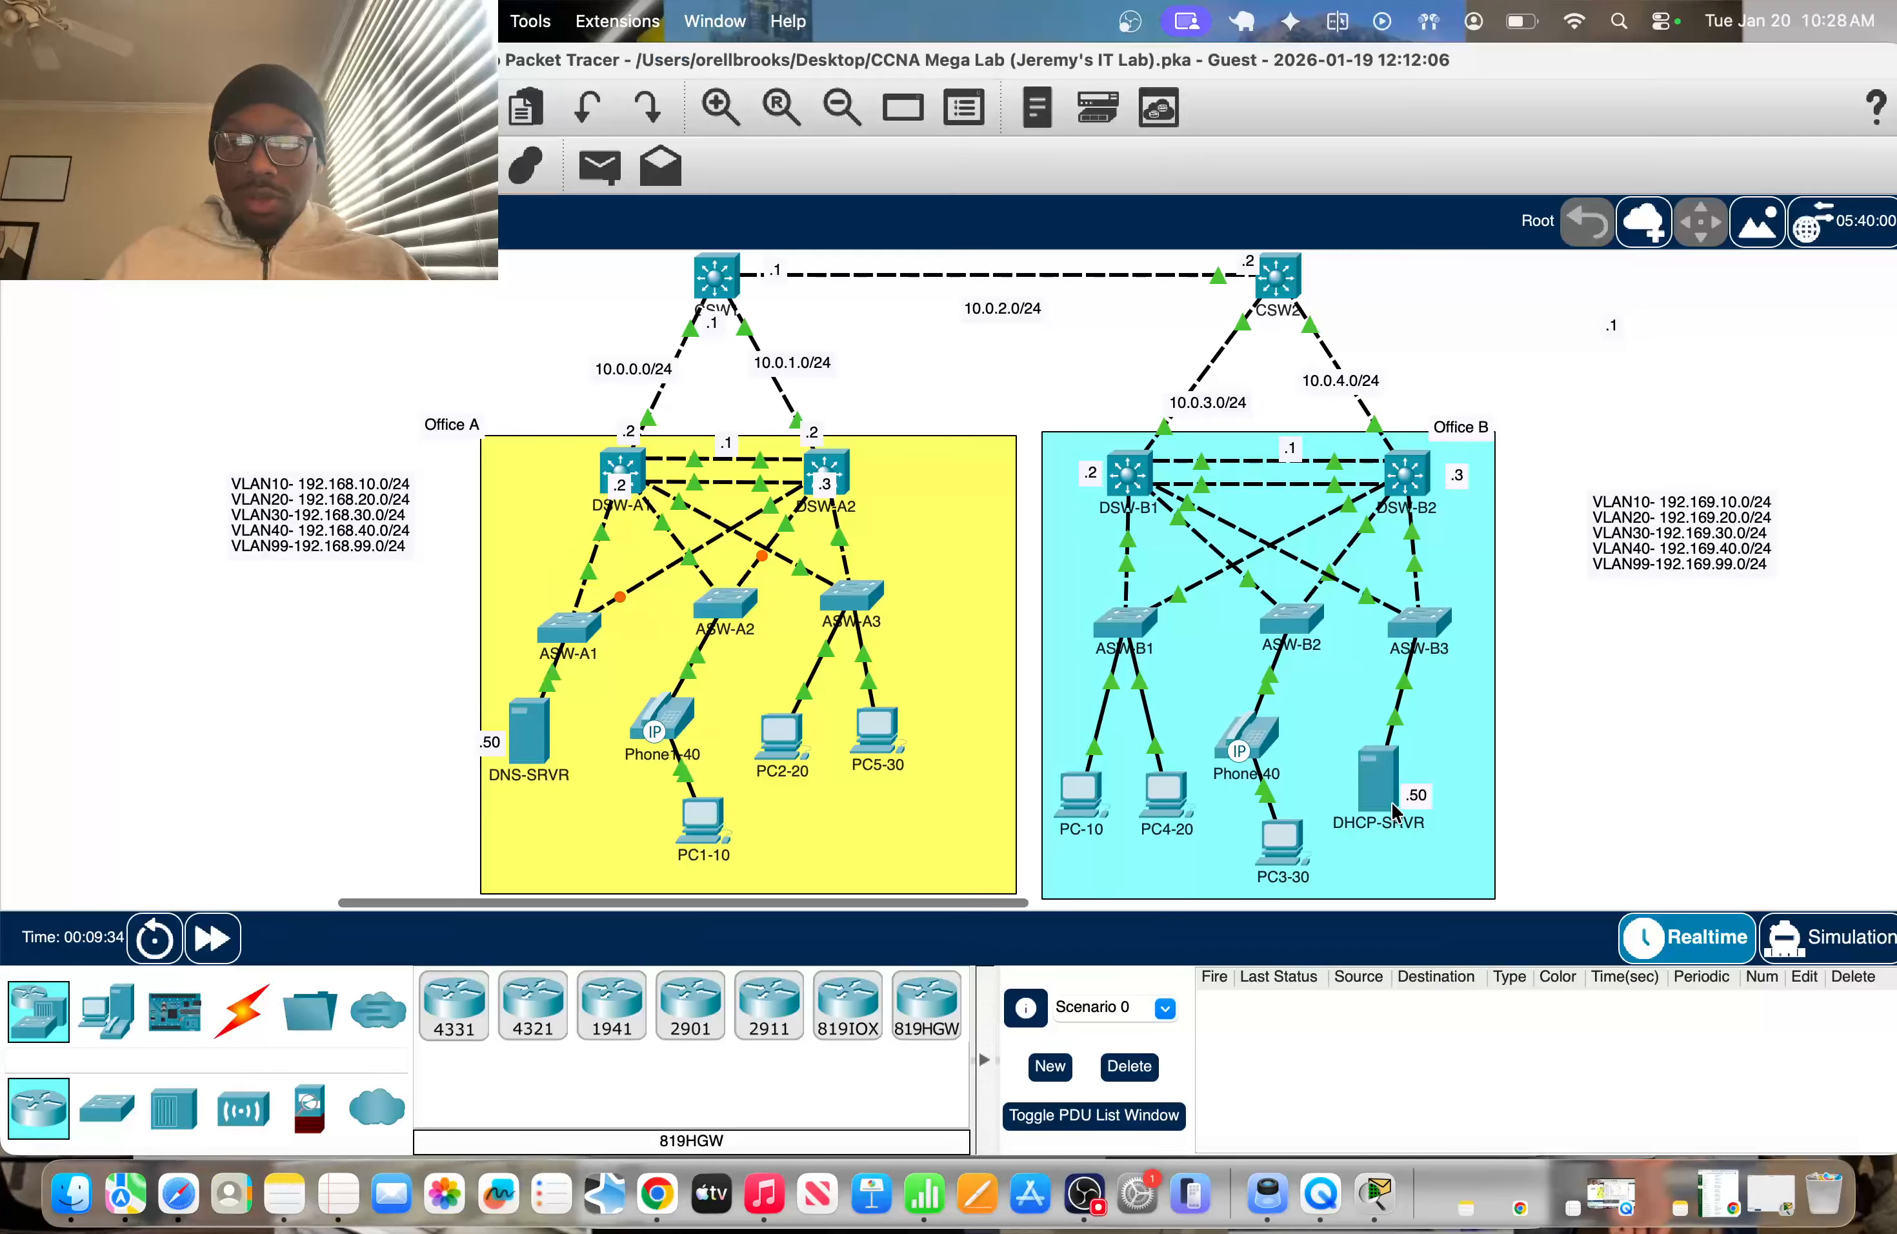
Inspect the display, global settings and physical view of Phone-40 in Office B for its configuration status
click(1240, 737)
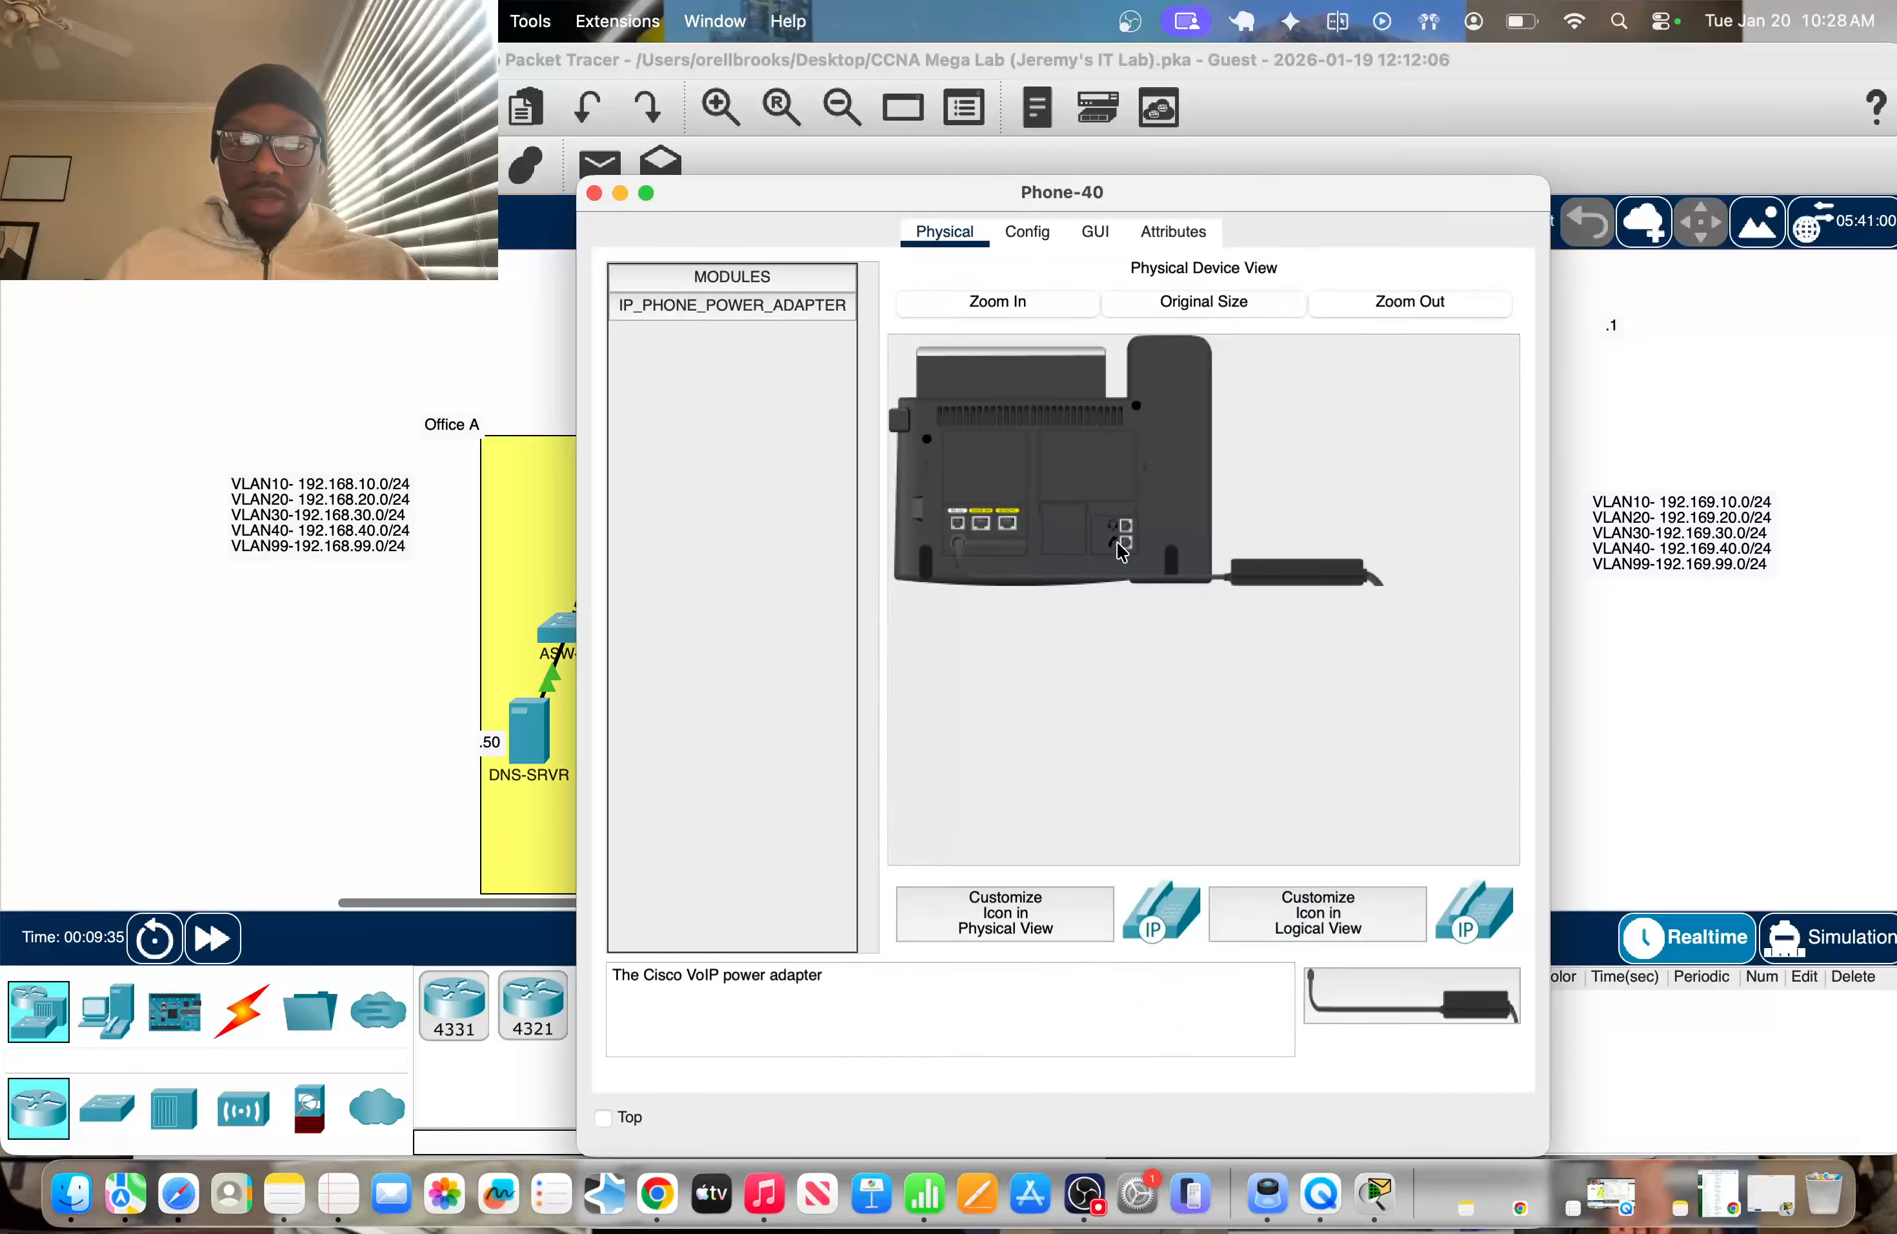
click(1094, 231)
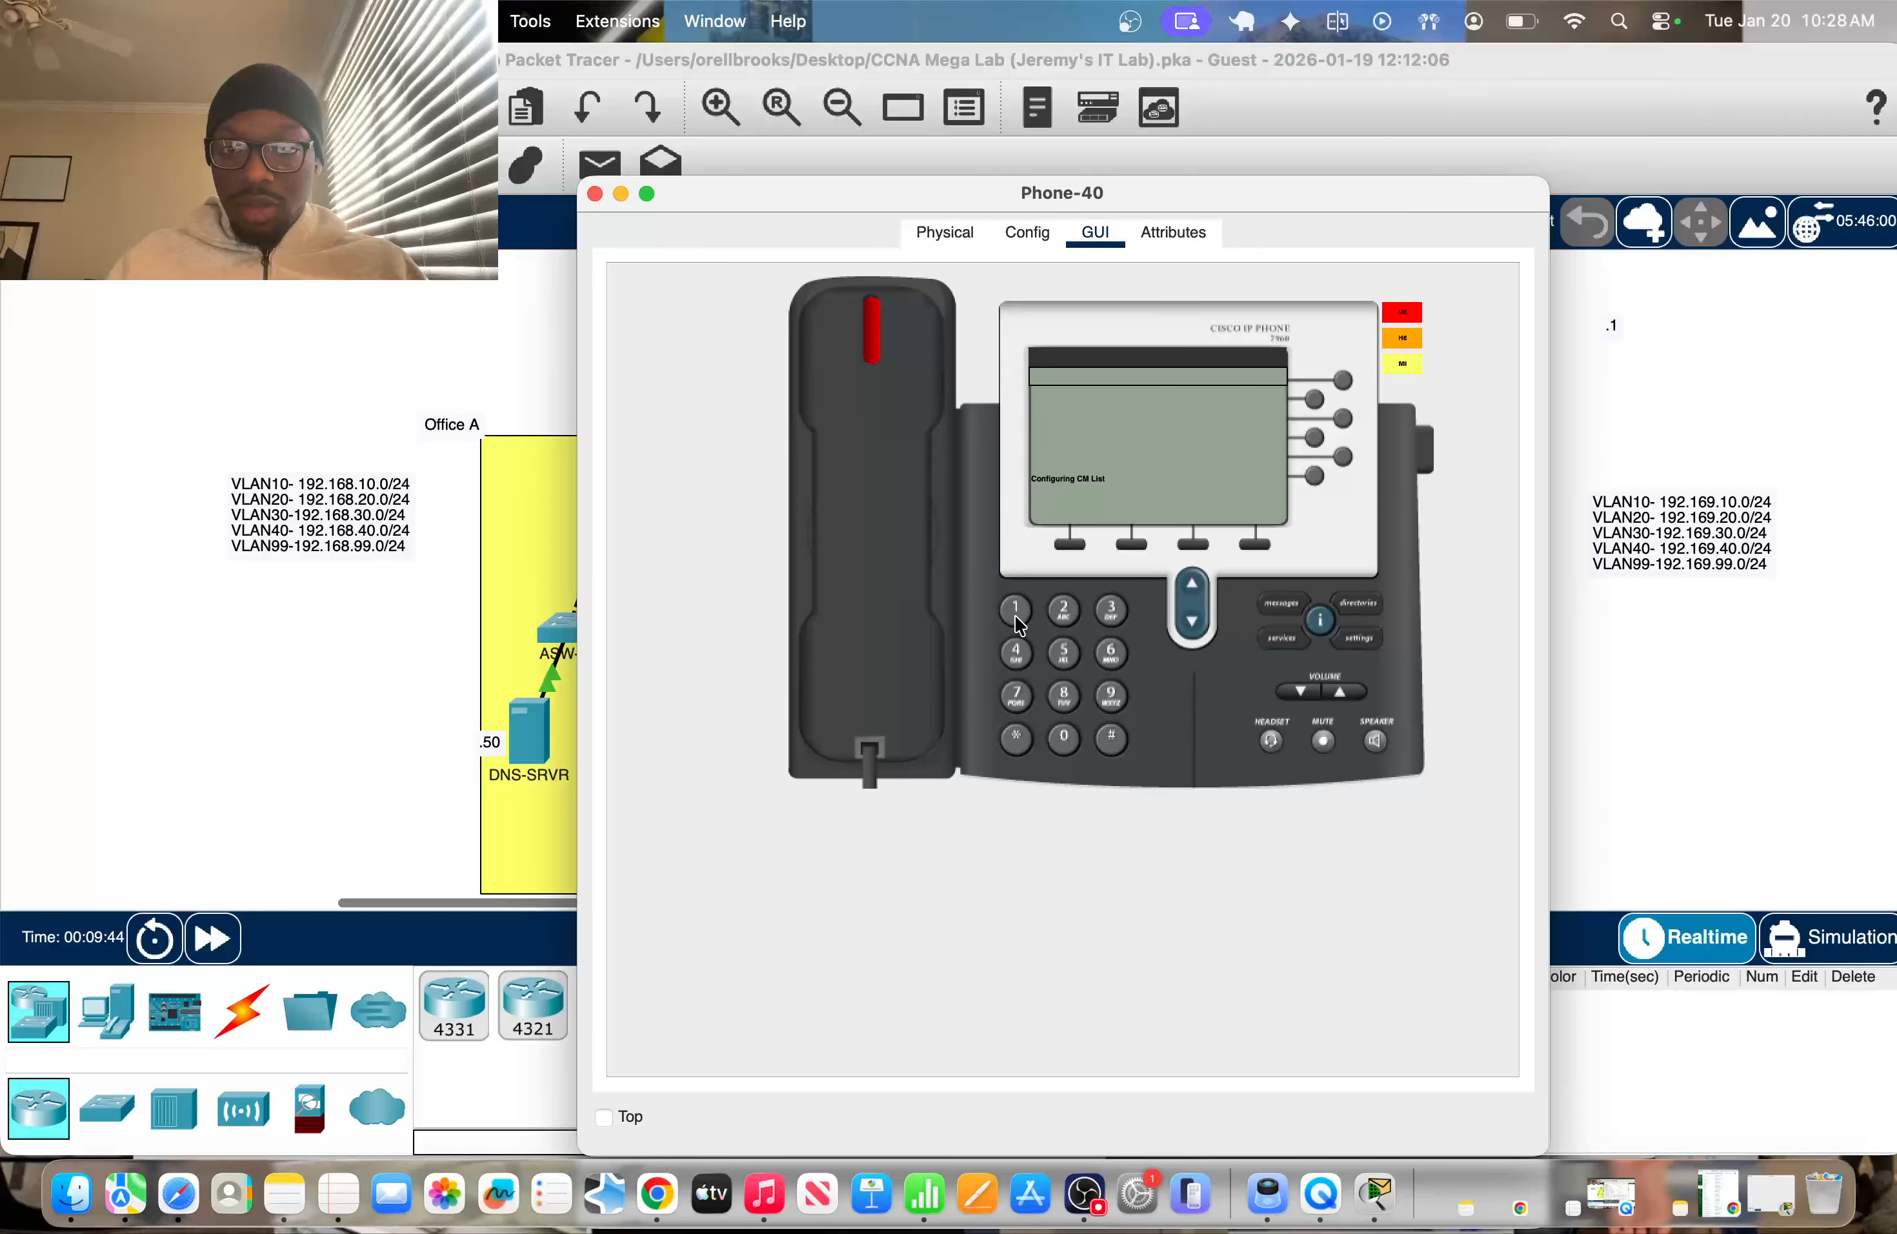
click(1029, 232)
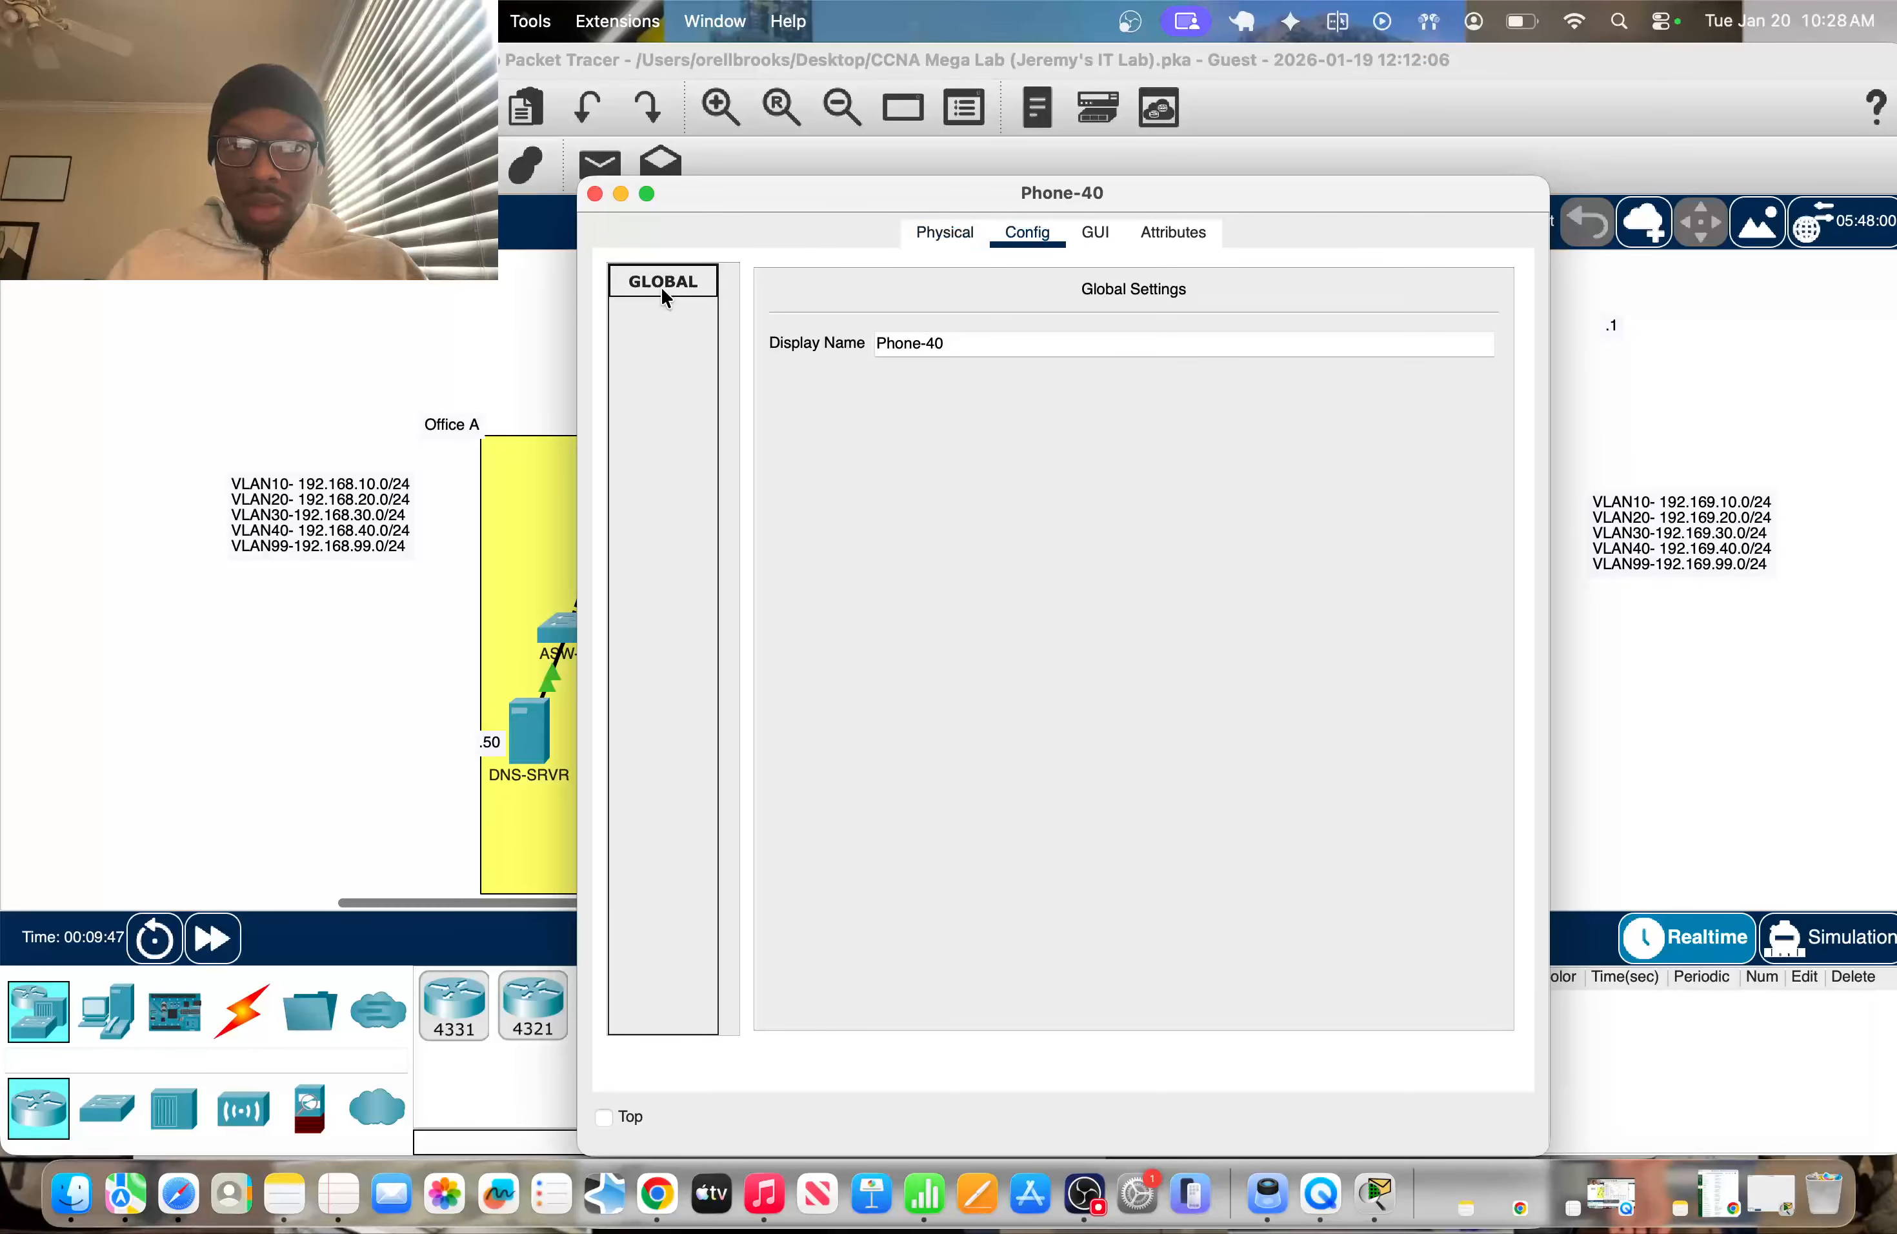
click(944, 234)
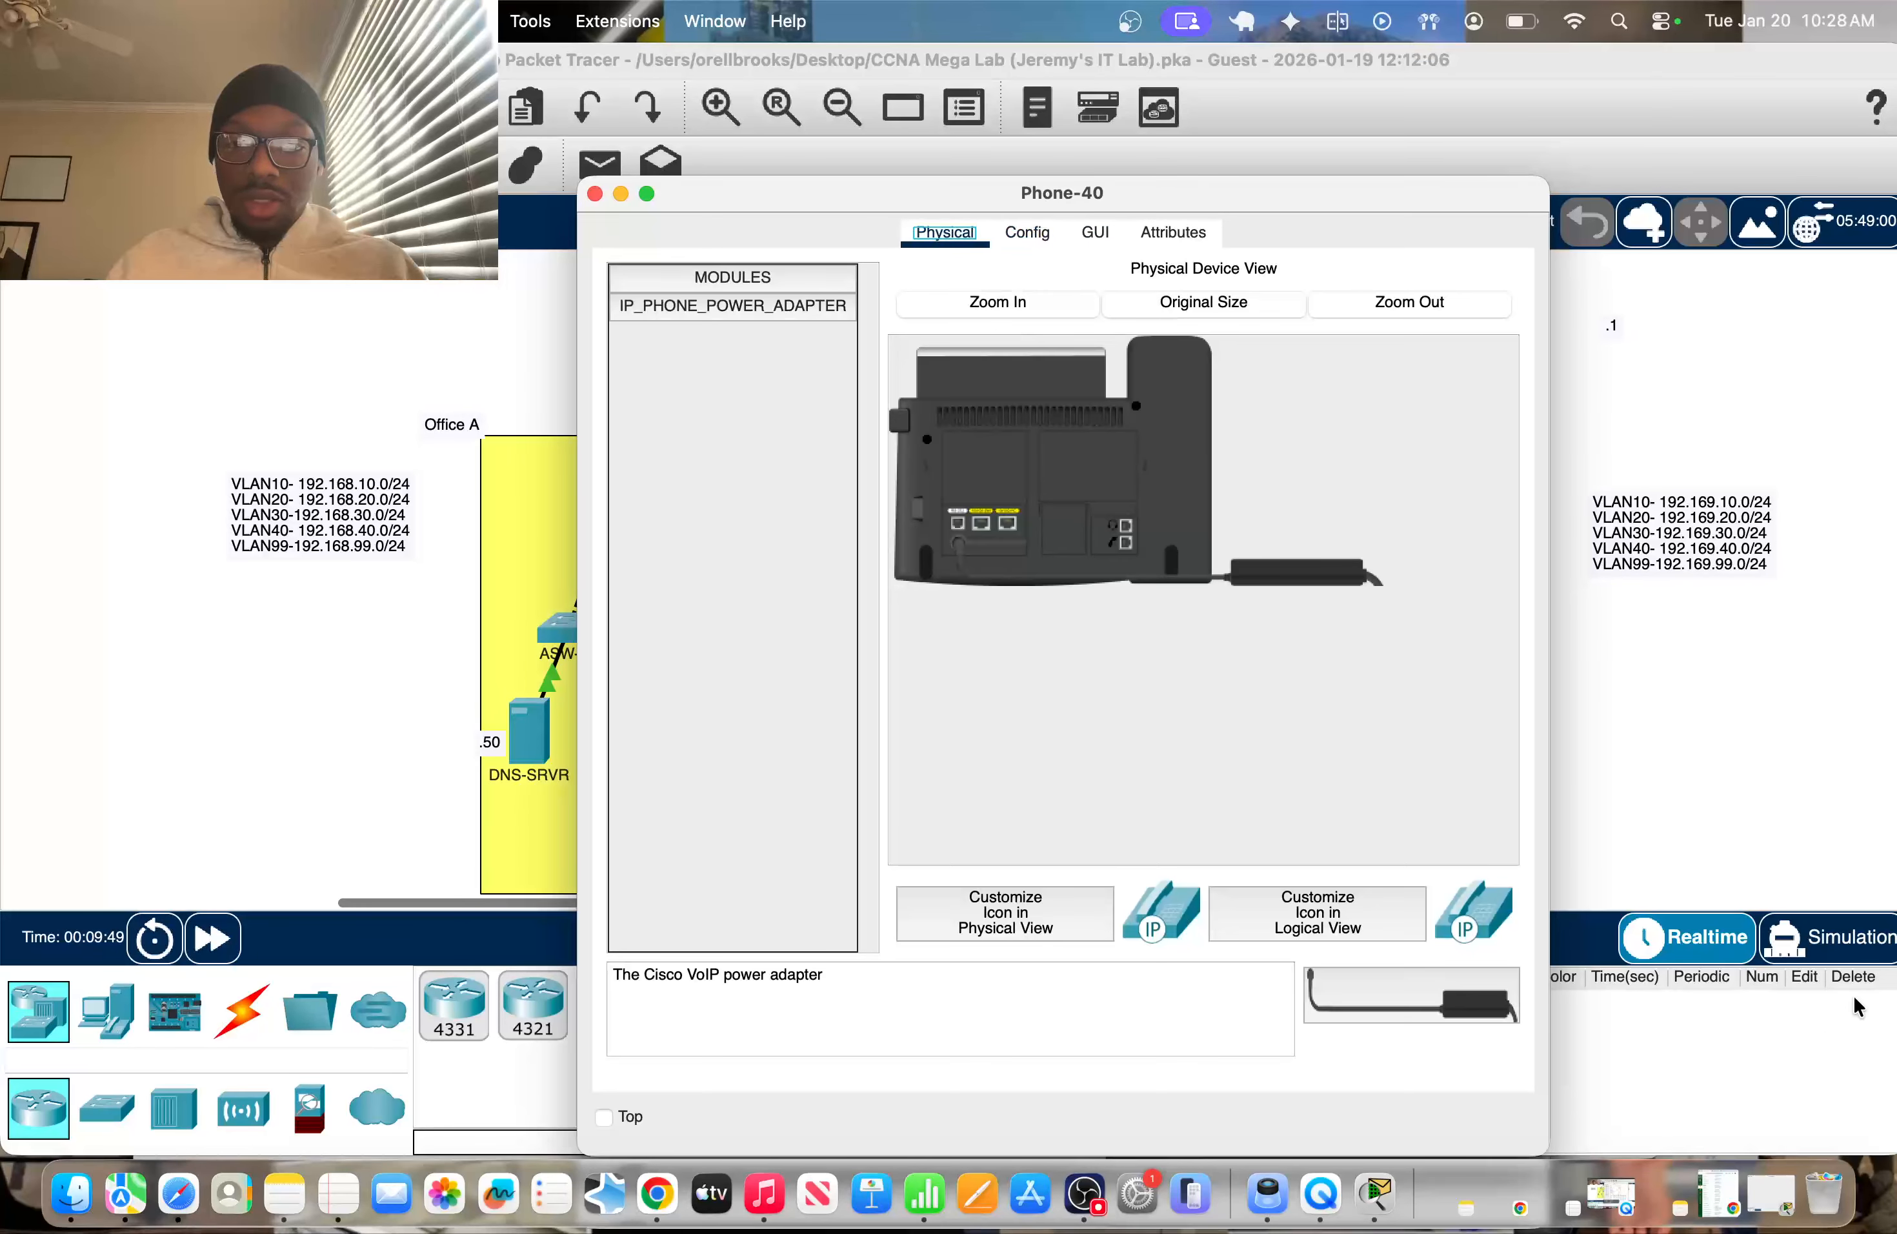
key(super+w)
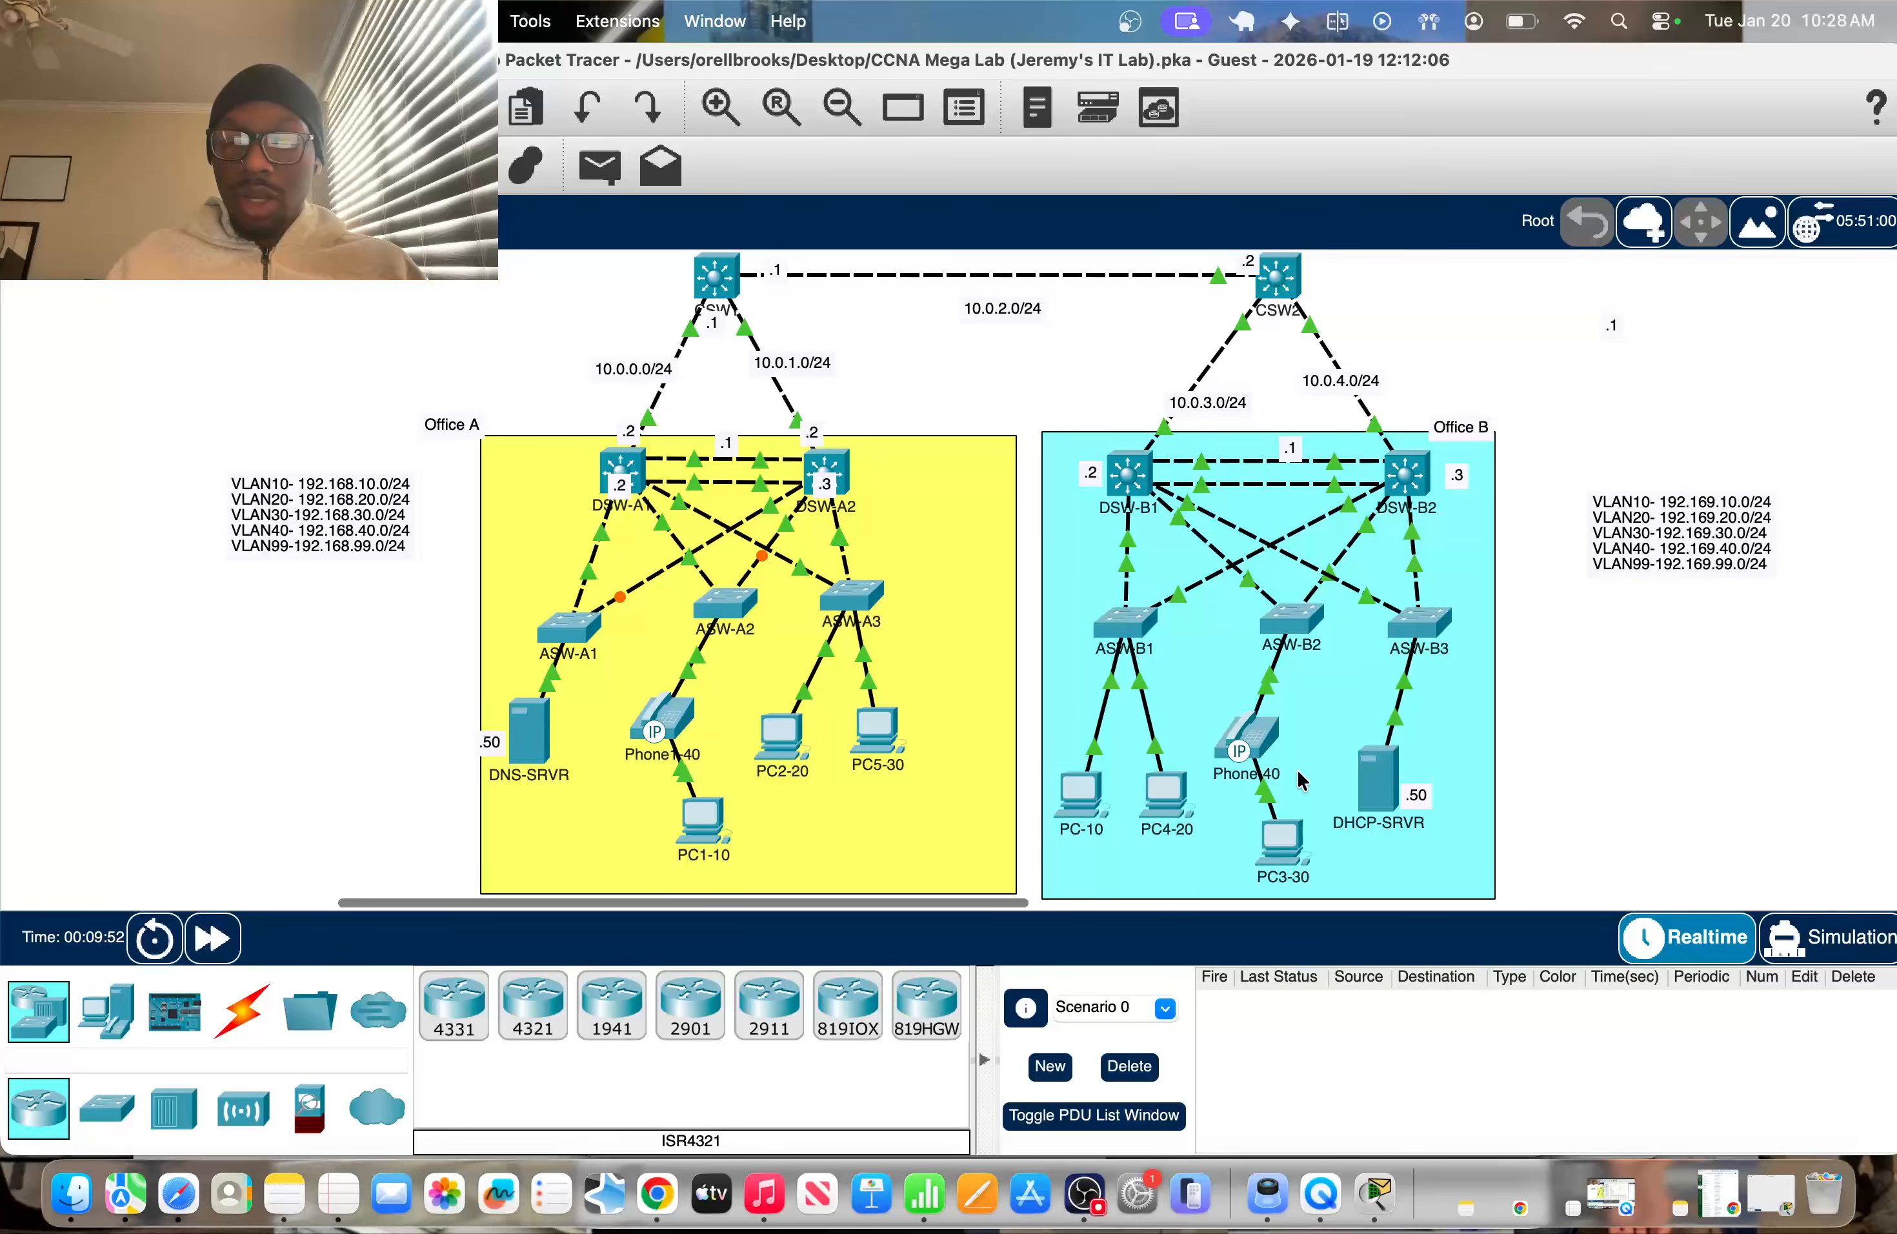
Examine the IP configuration of PC1-10 in Office A
scroll(1042, 776, down, 1)
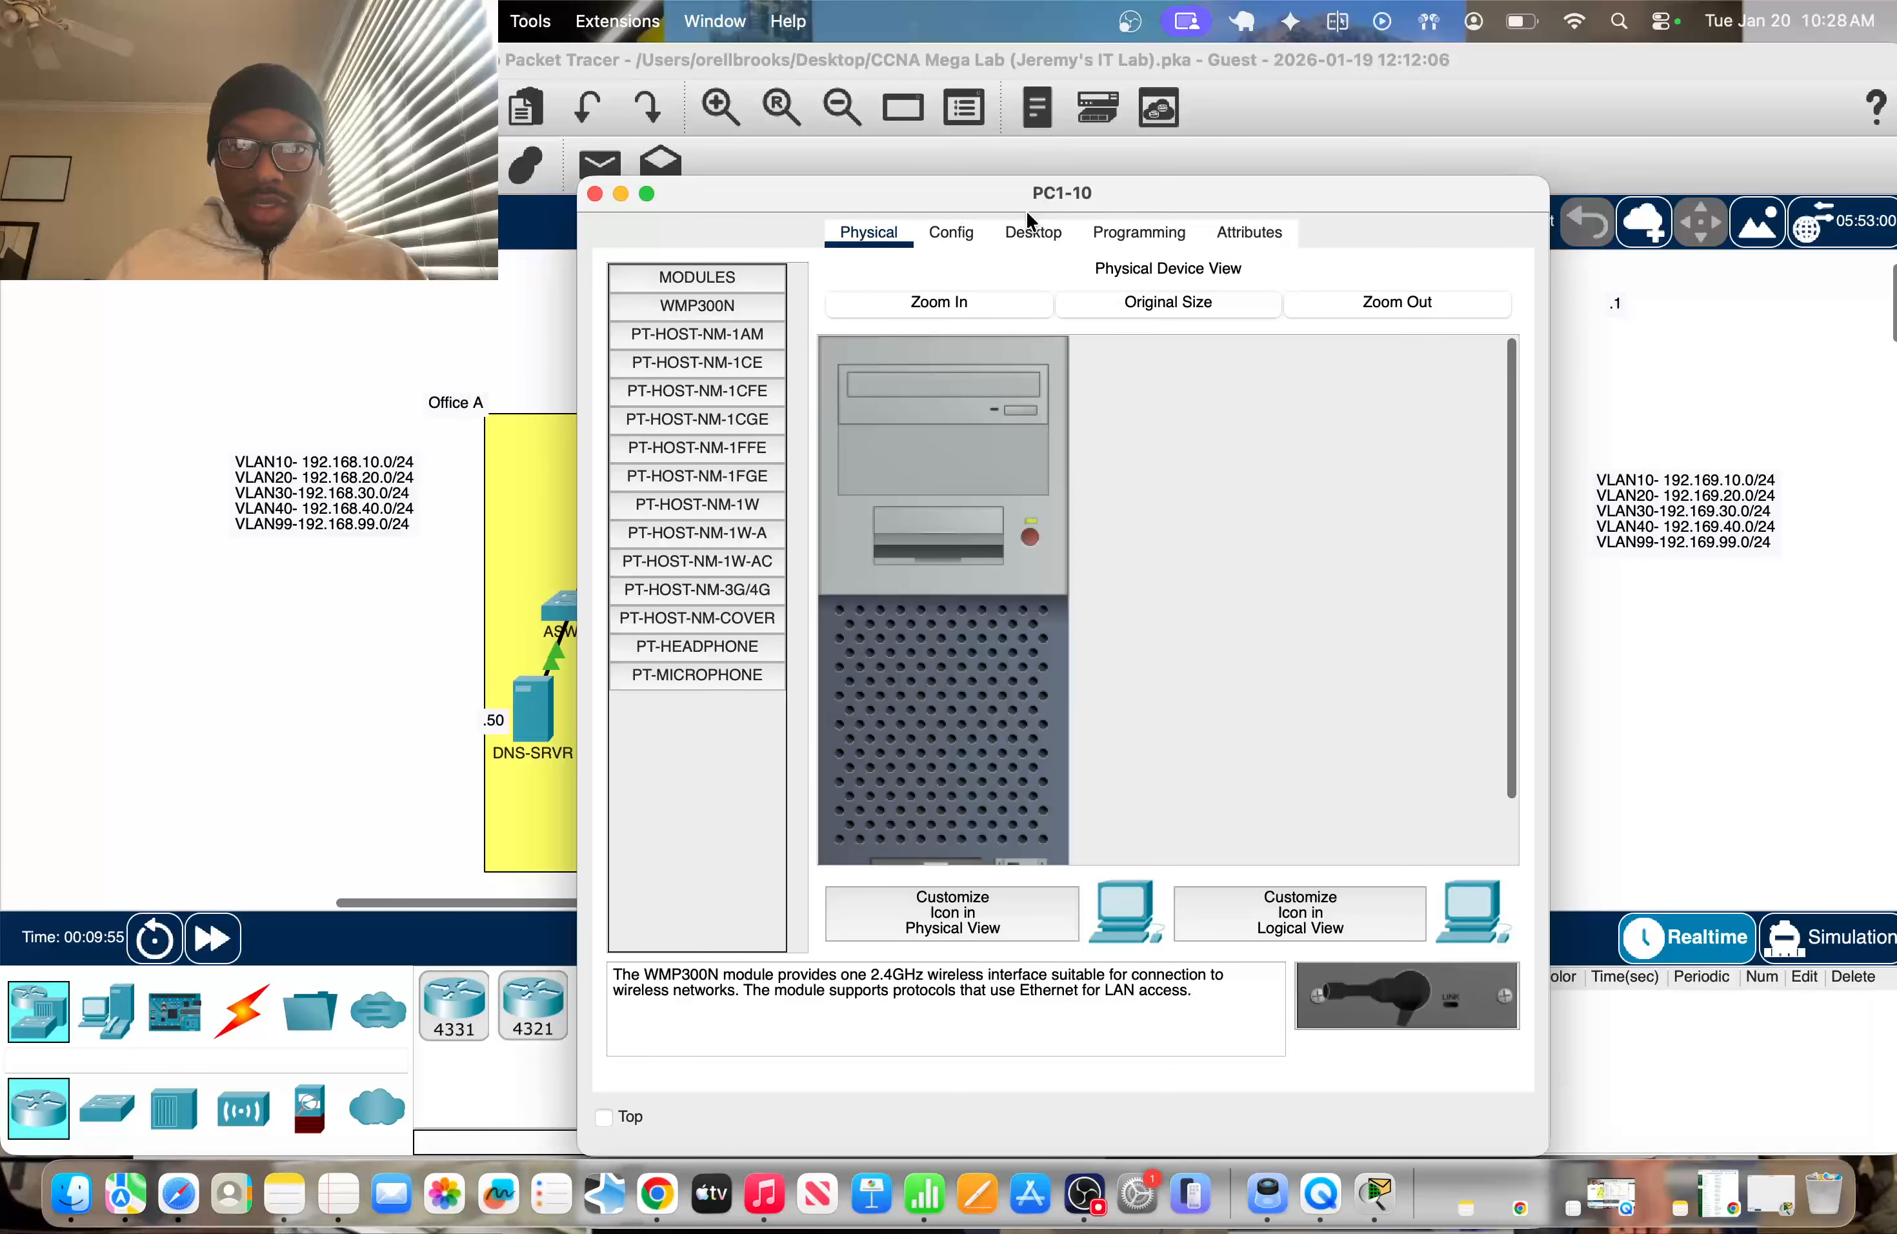
click(1033, 232)
click(741, 378)
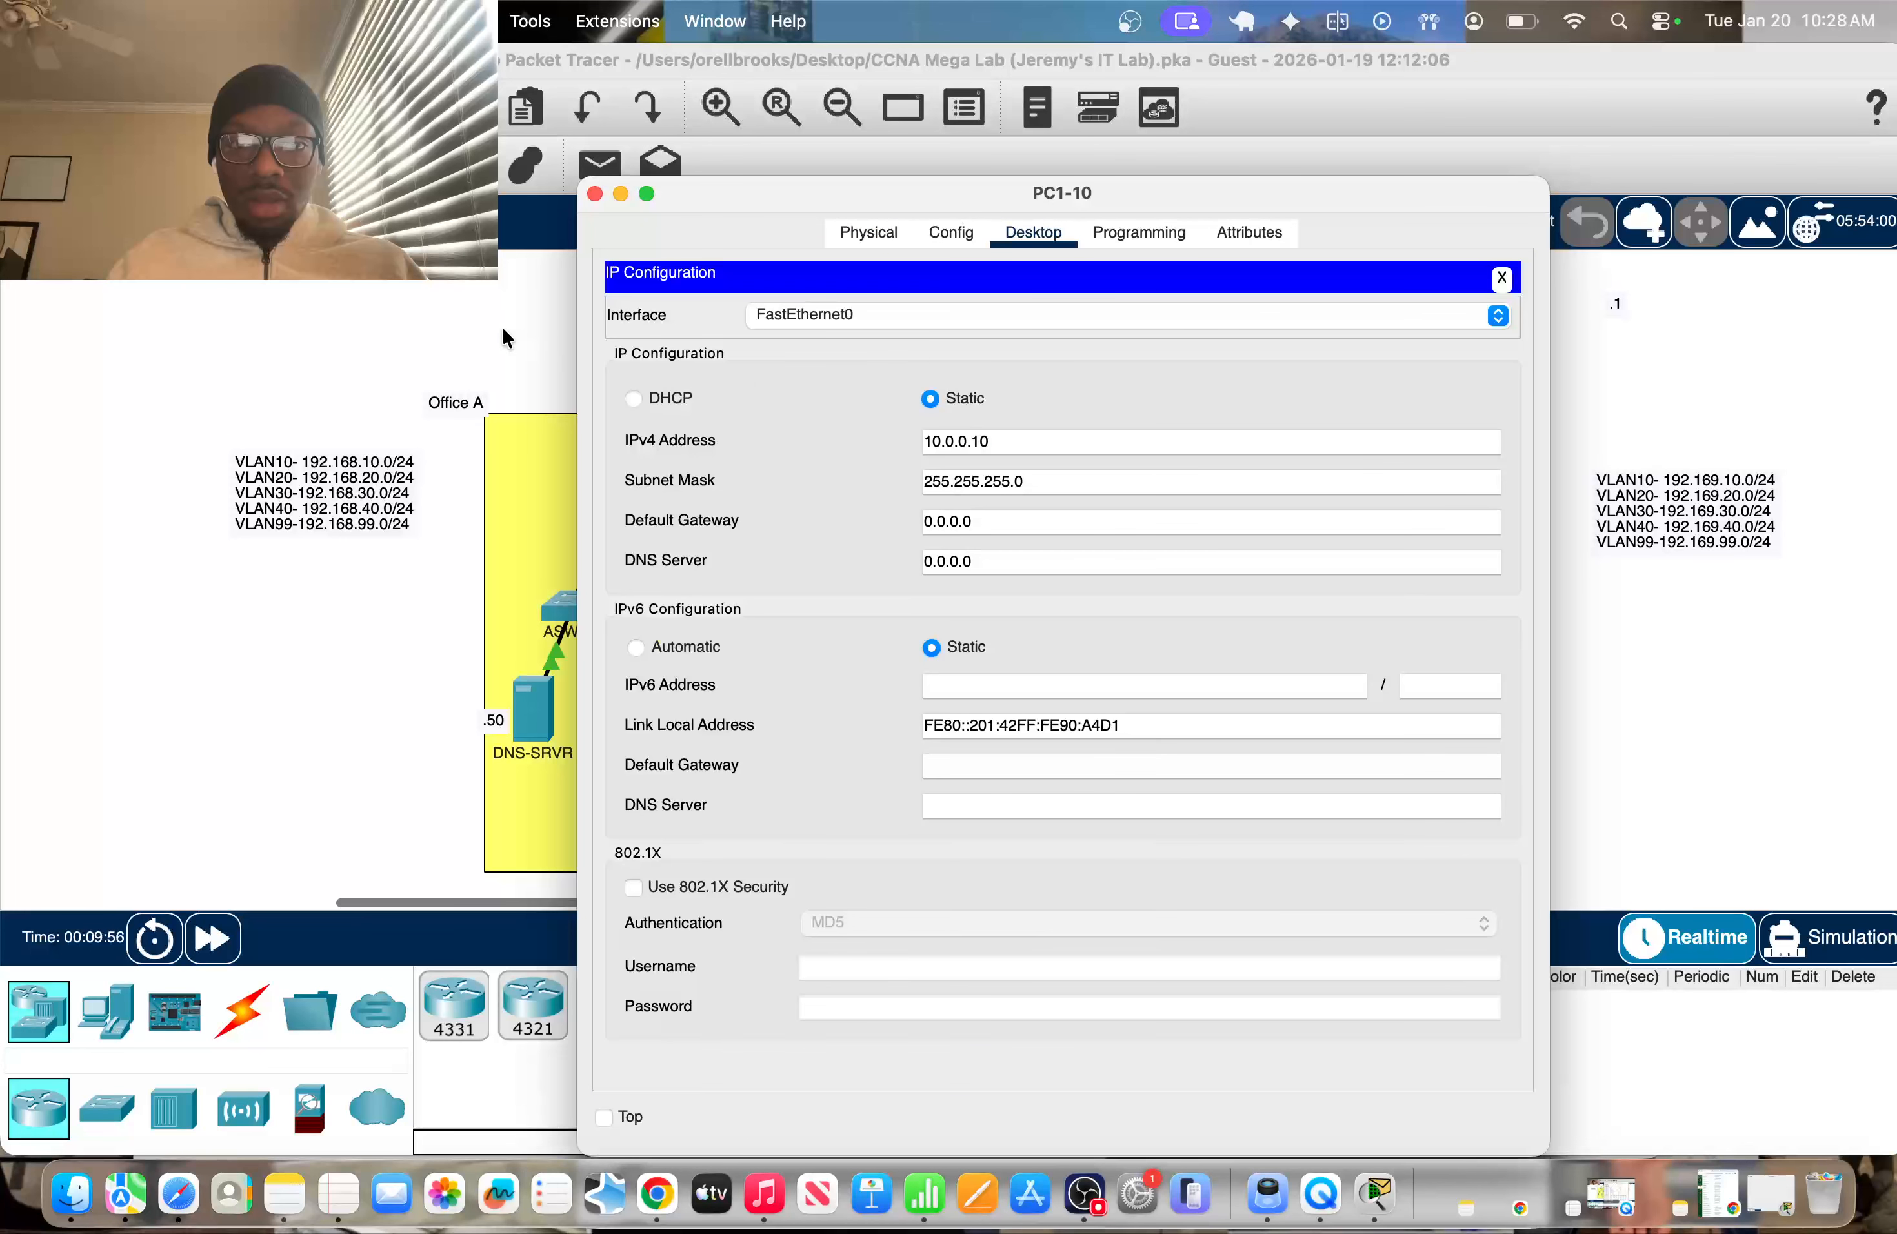
click(508, 340)
Display CSW1's routing table with show ip route and check its routes to both offices' VLAN subnets
scroll(707, 312, up, 2)
click(706, 312)
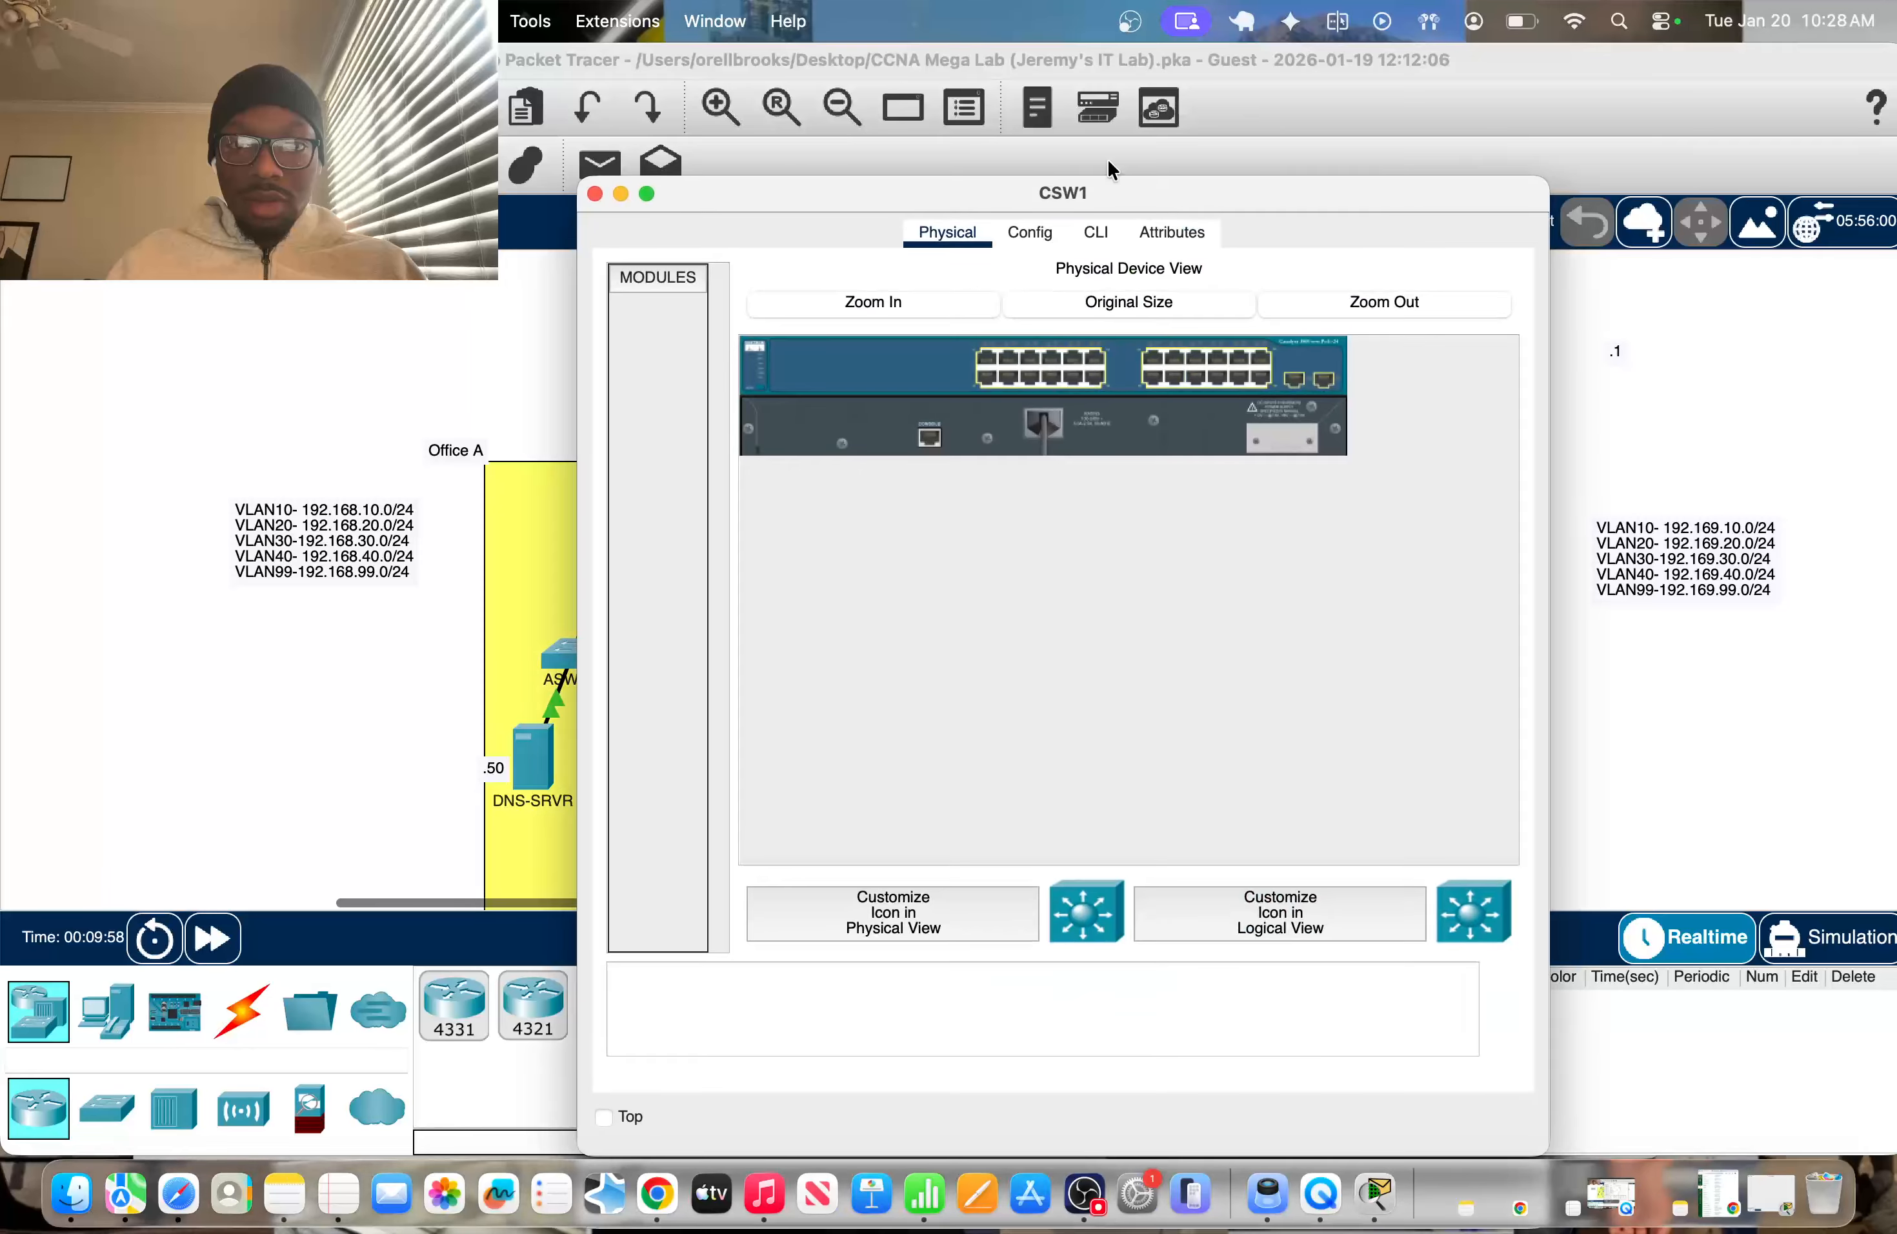
click(1096, 233)
key(Return)
key(Return)
key(Return)
text(en)
key(Return)
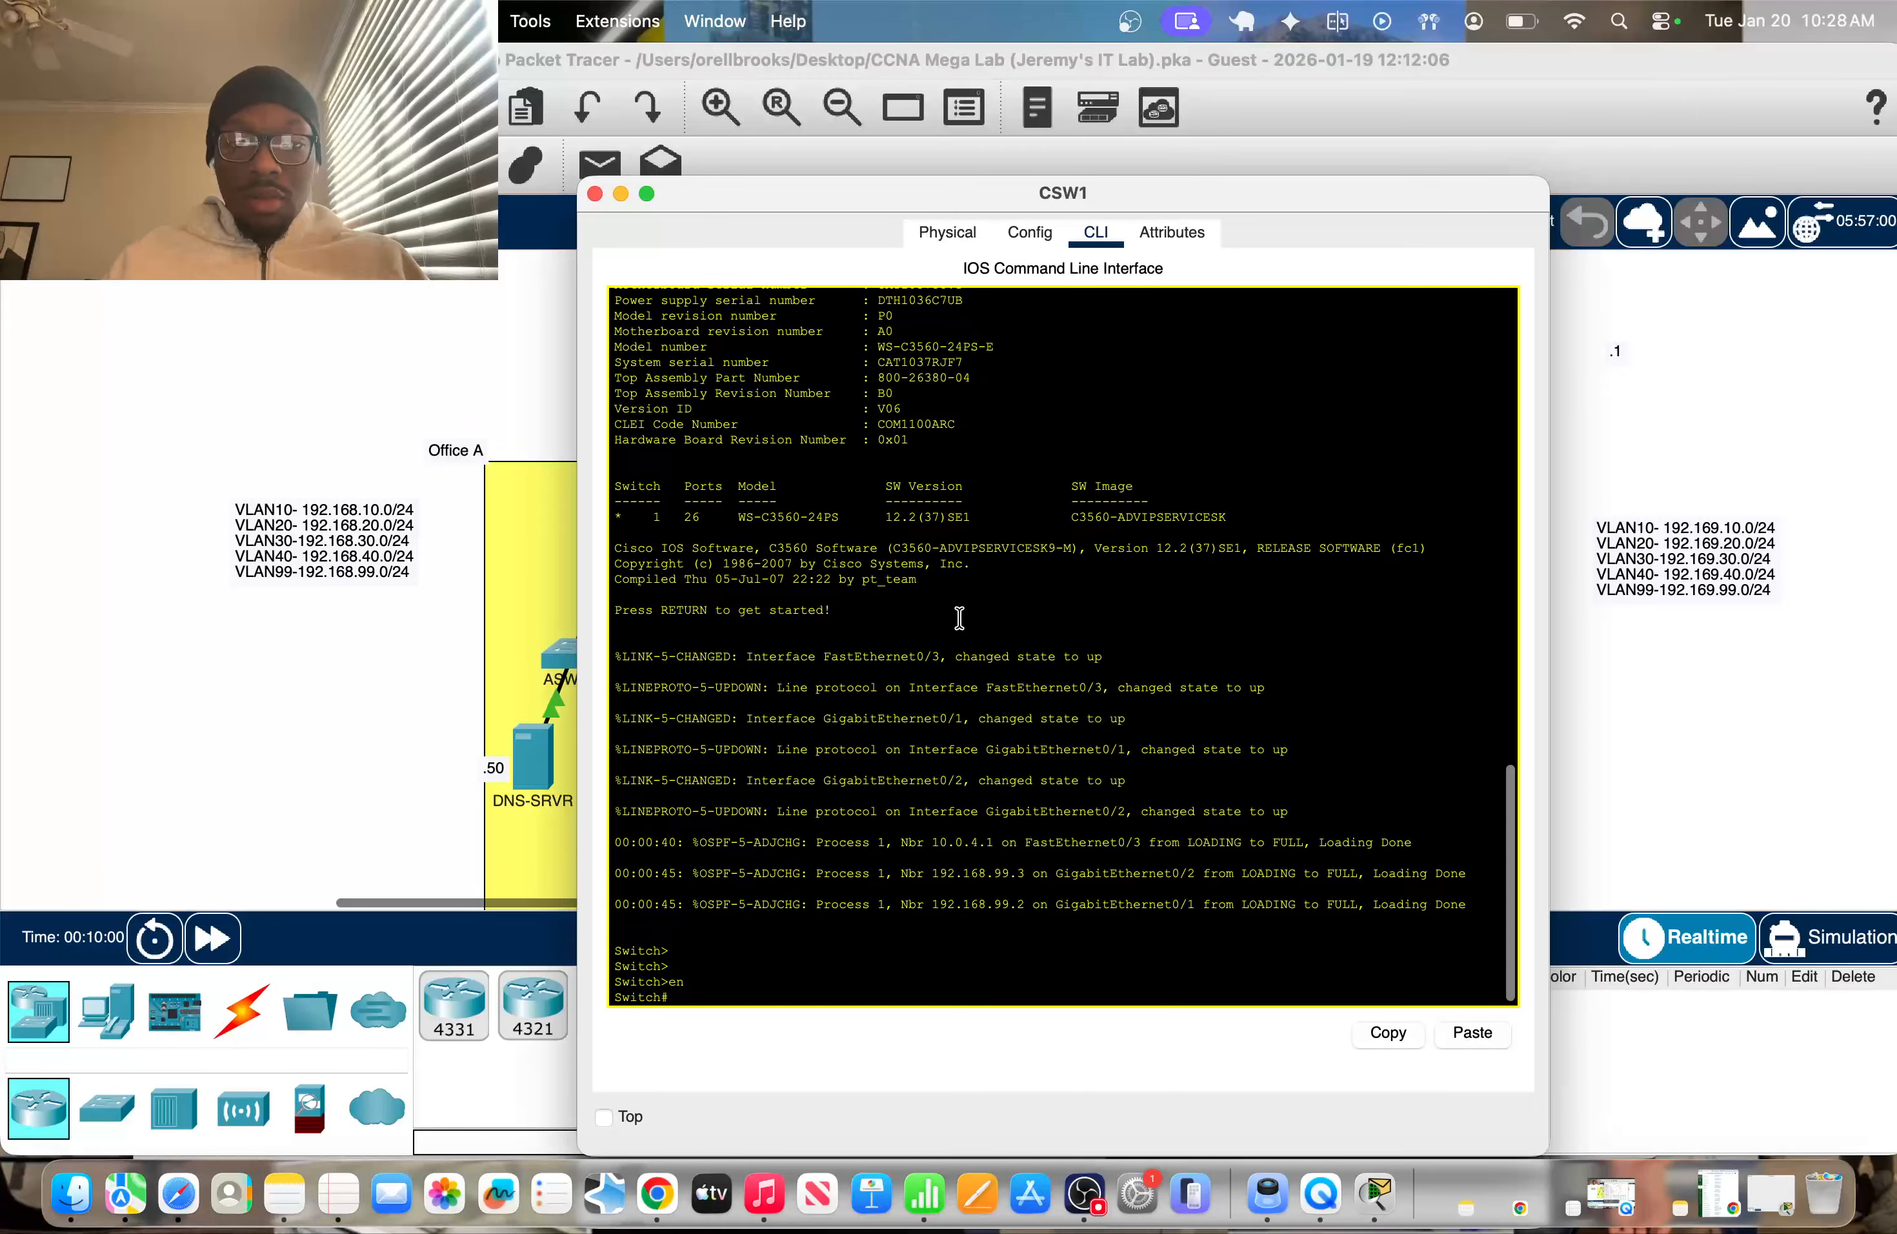
text(do )
text(ow ip)
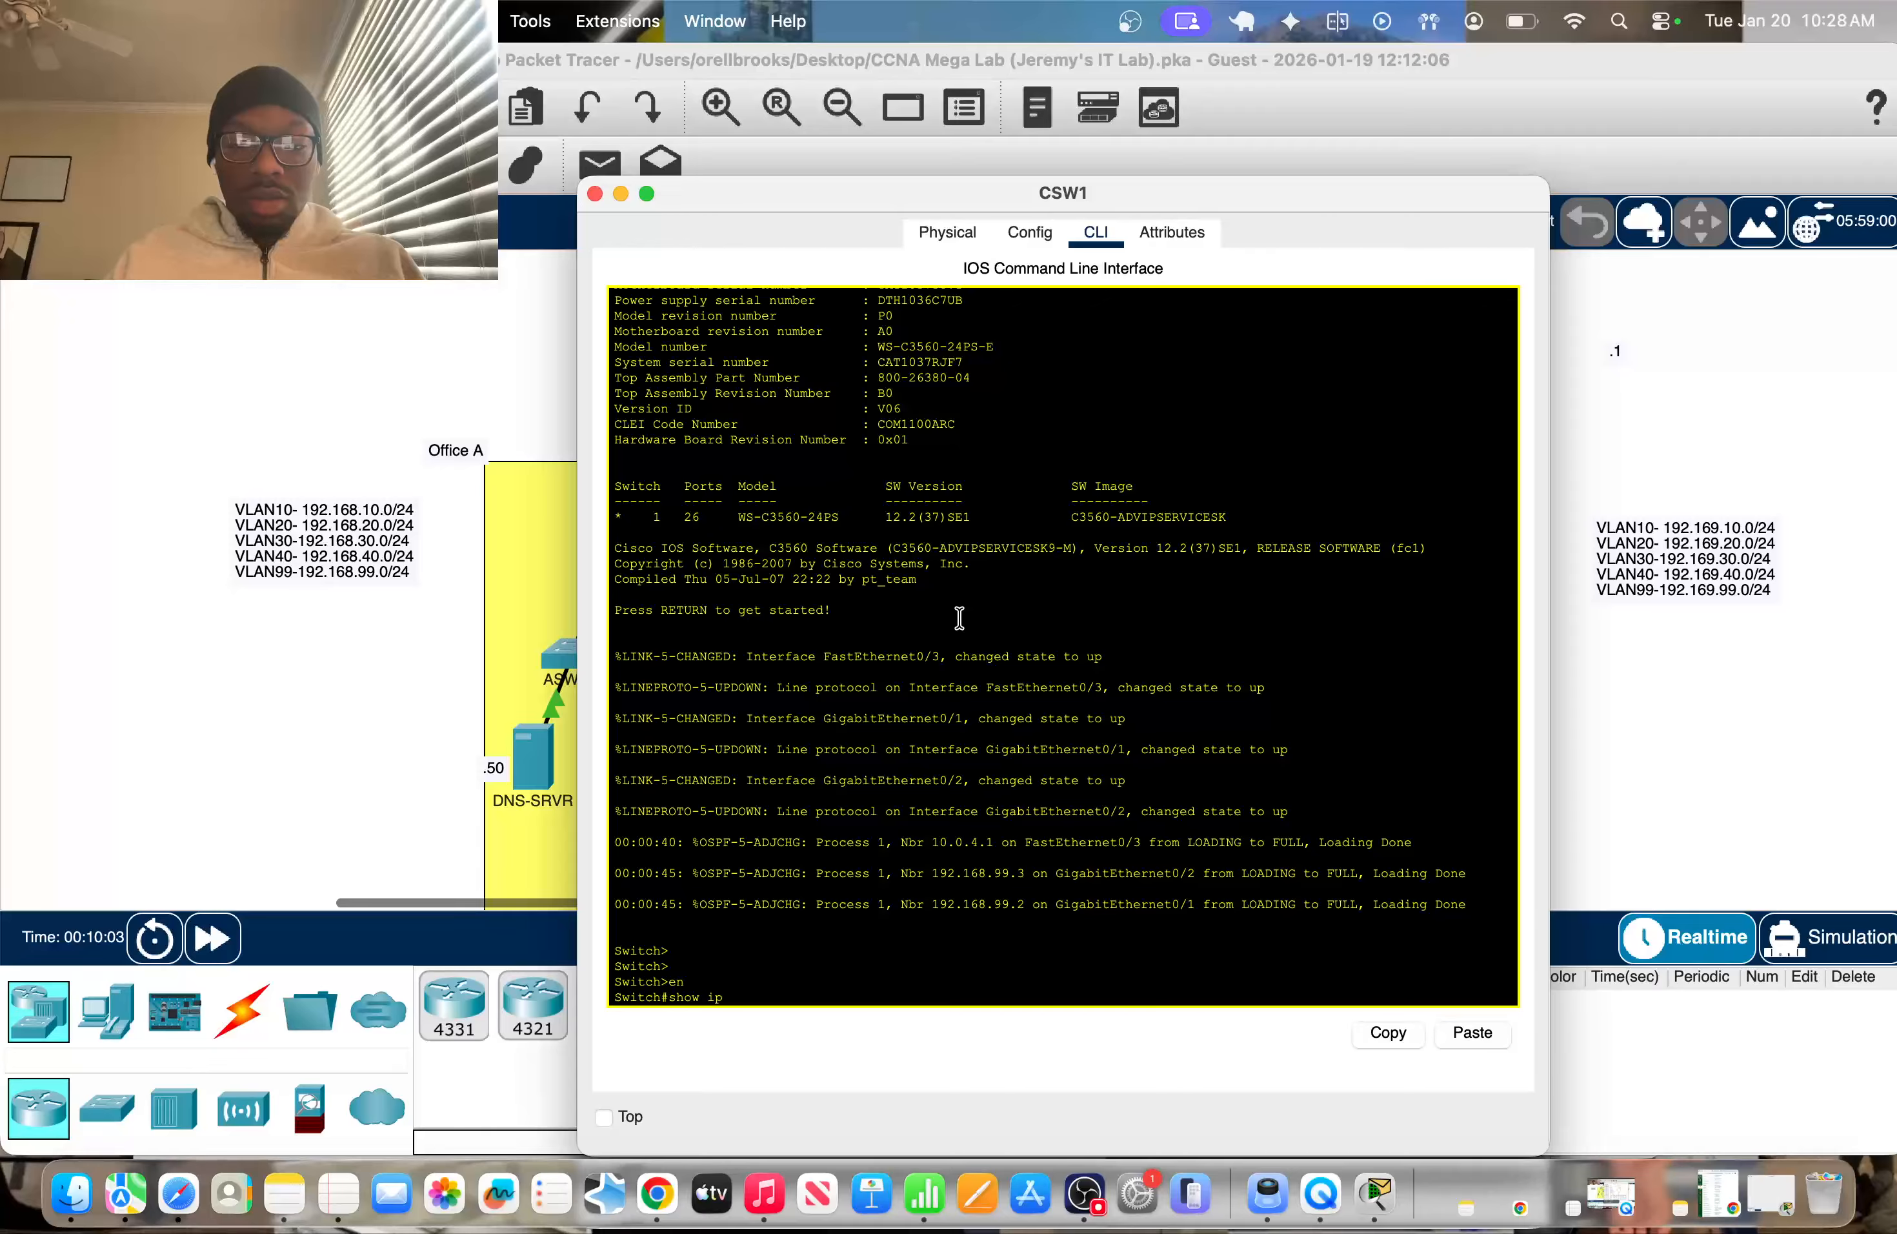
text( oute)
key(Return)
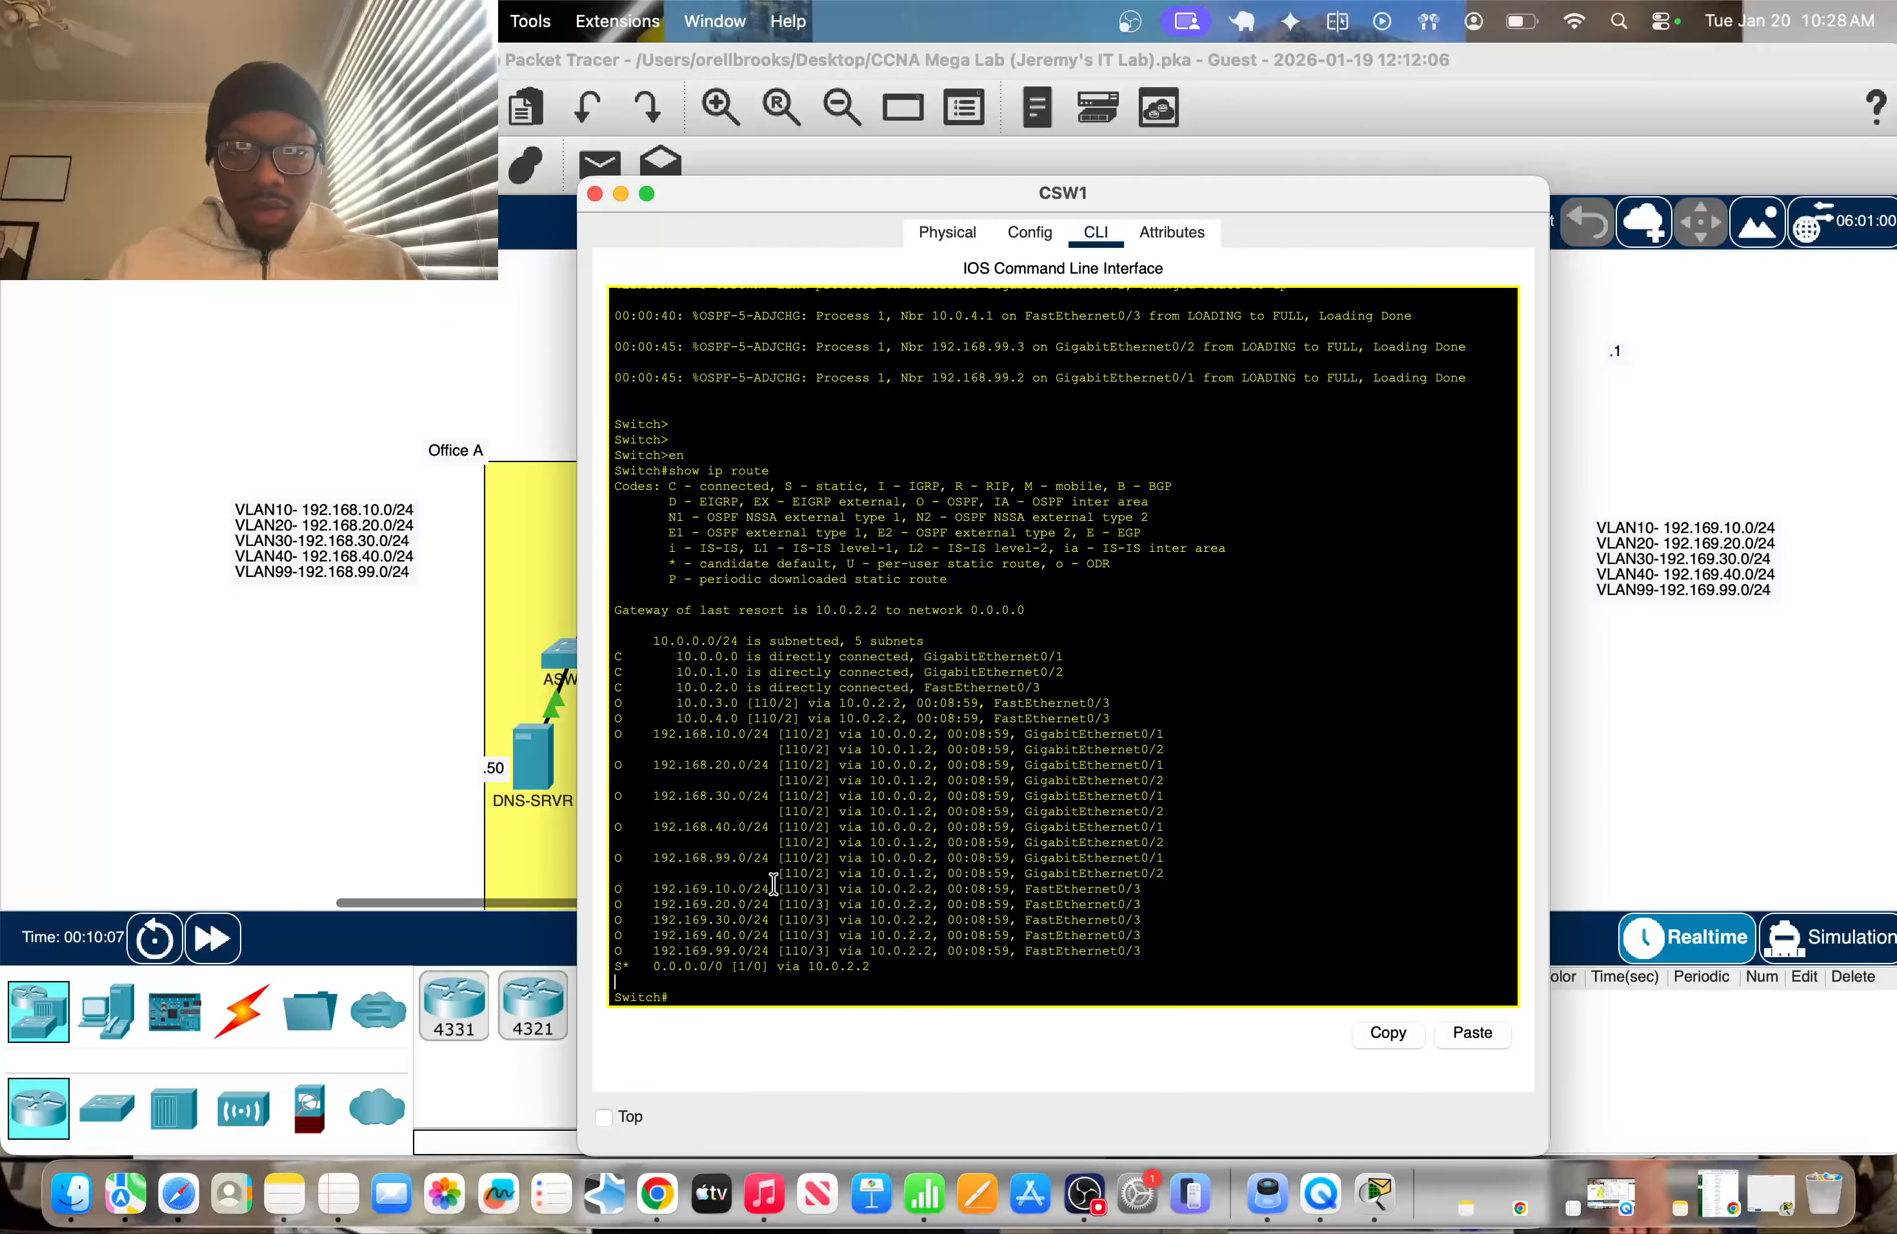
click(345, 424)
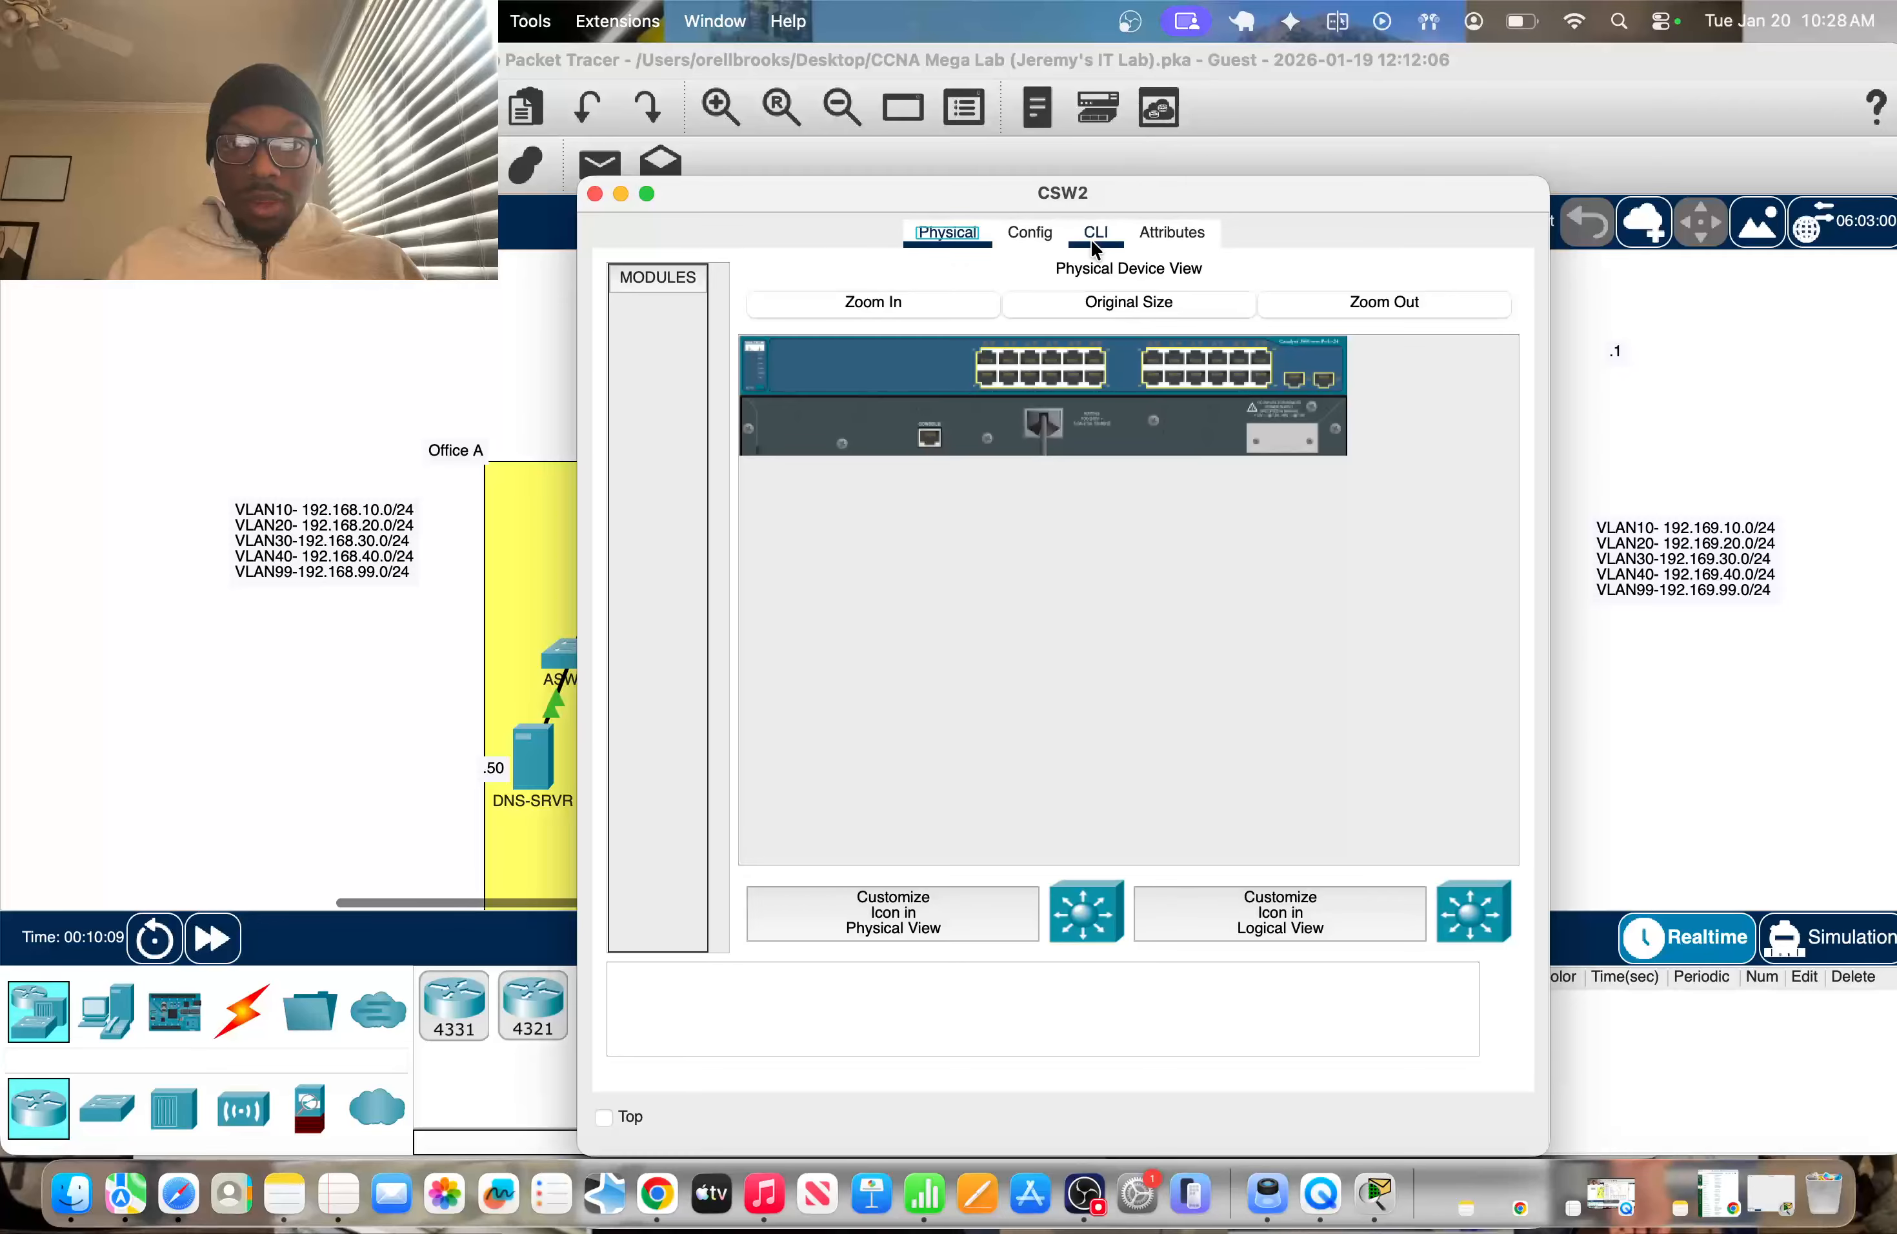
Enter privileged mode and global configuration mode on CSW2 using en and conf t
click(1095, 234)
key(Return)
text(en)
key(Return)
text(conf t)
key(Return)
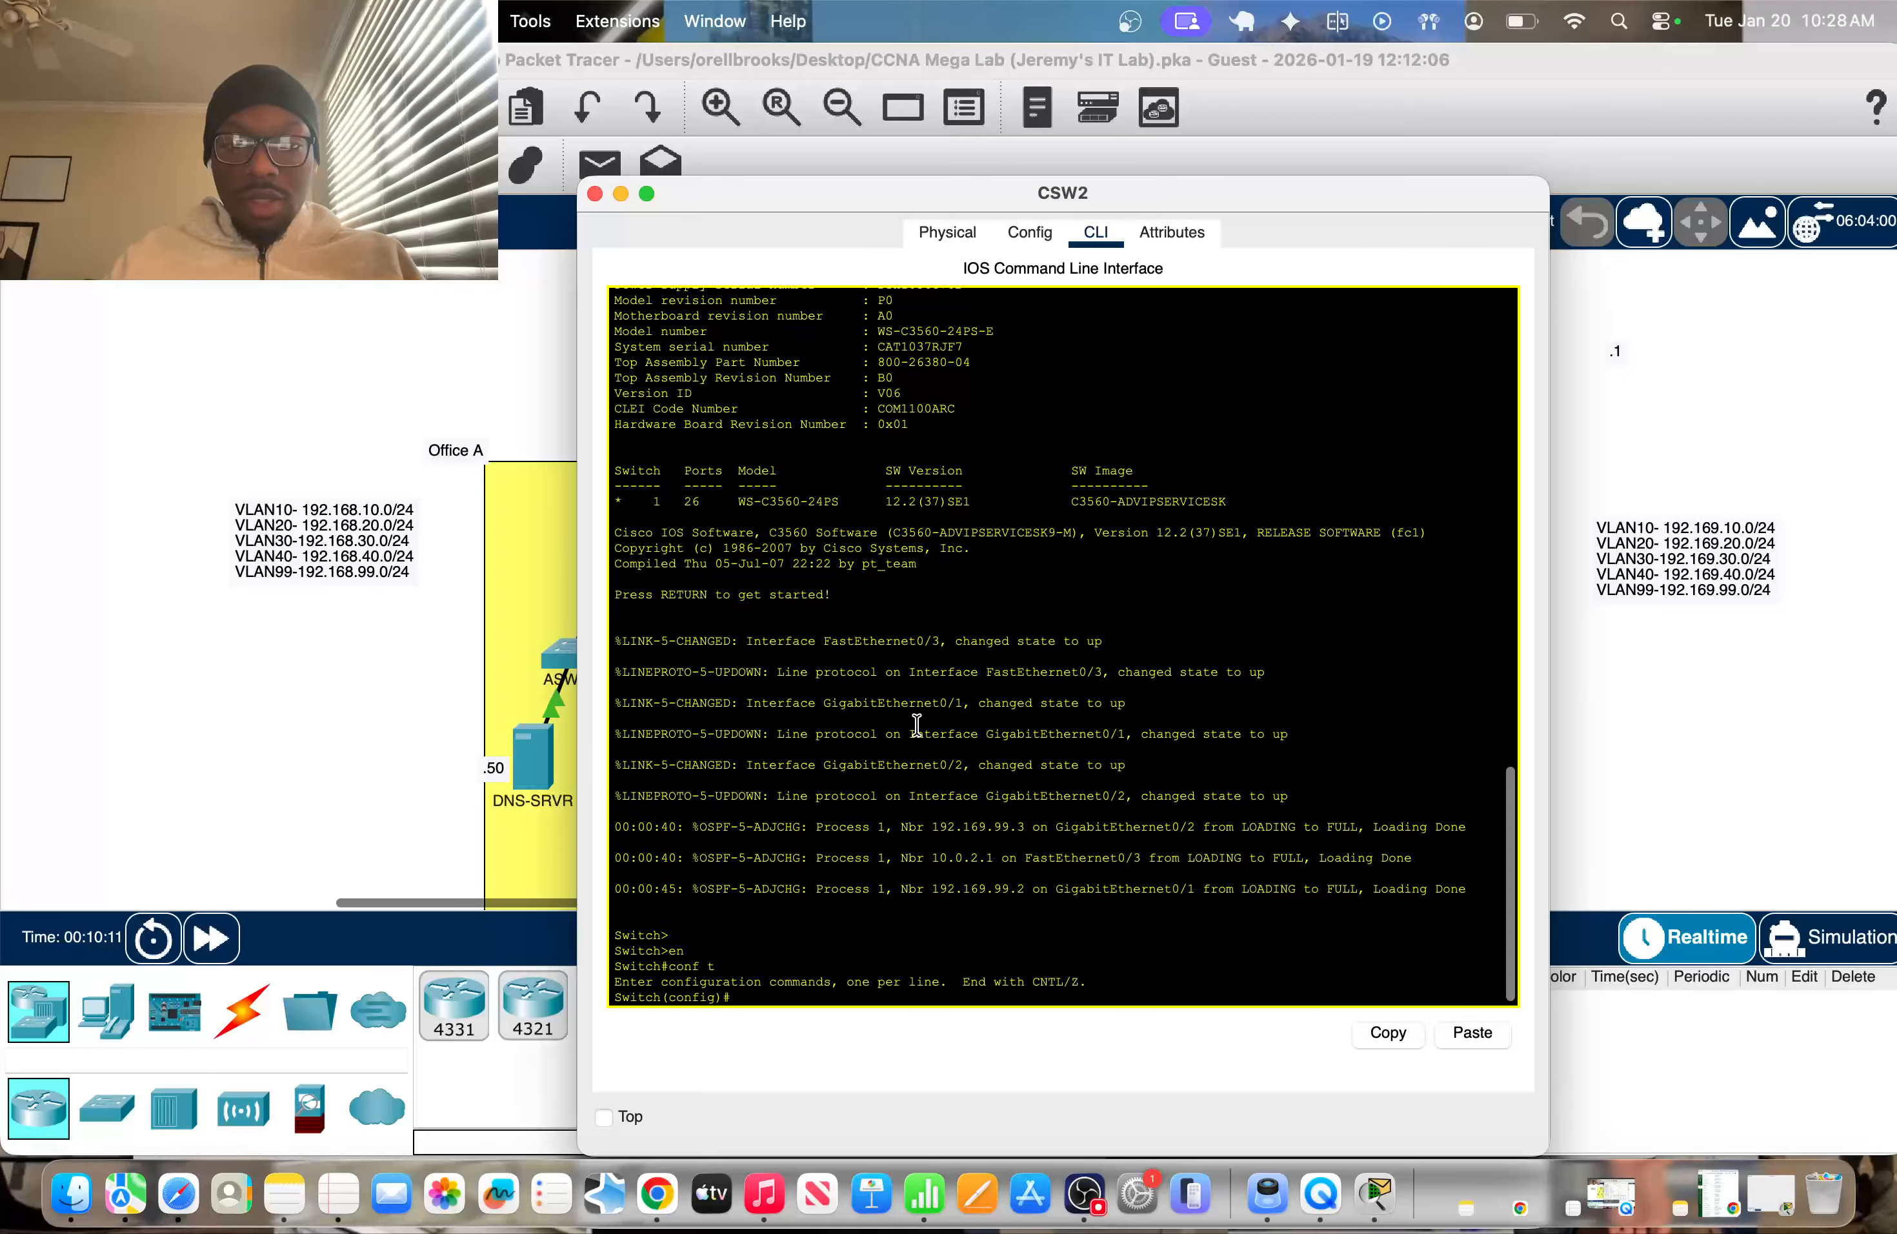
text(ip route)
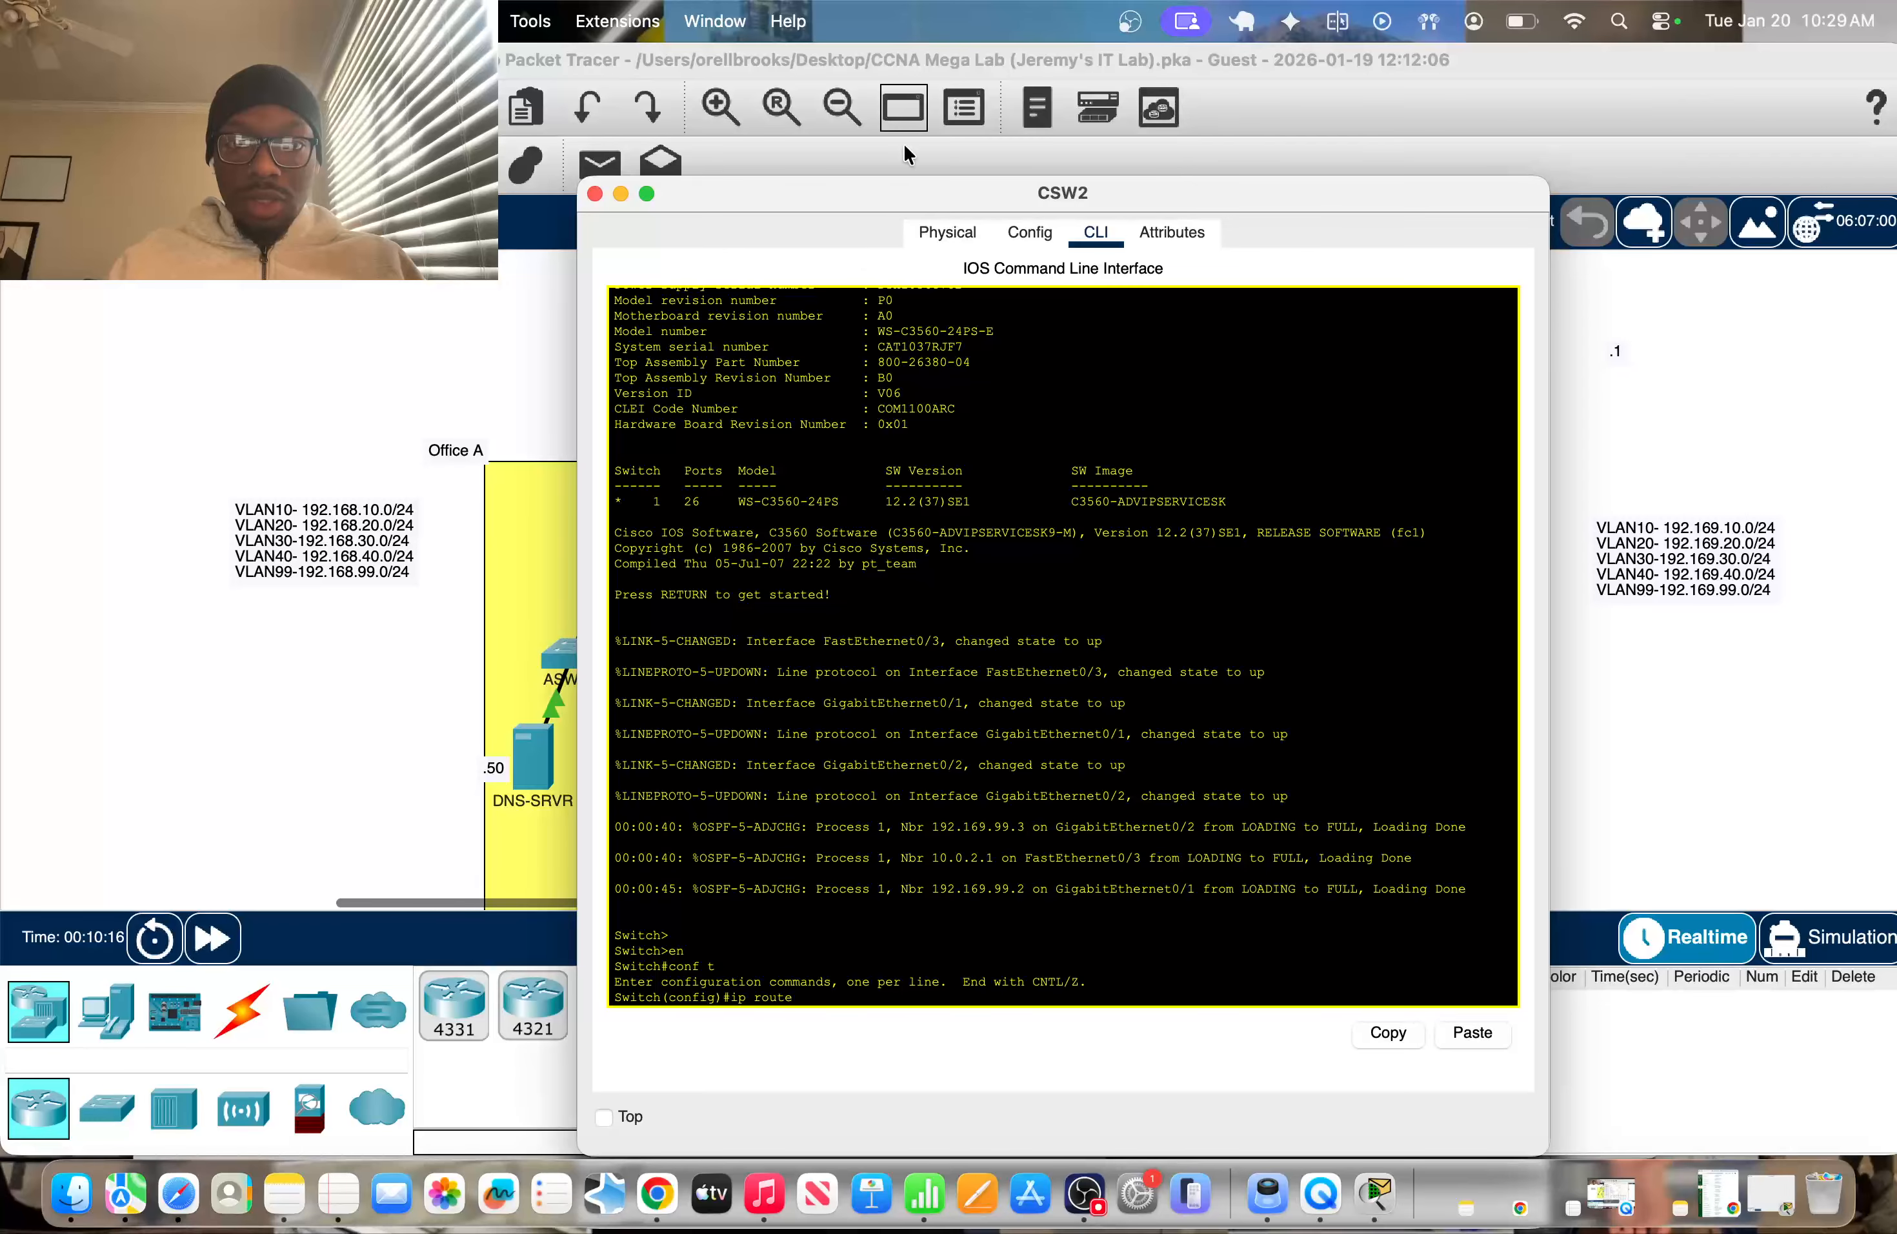
drag(889, 200, 1193, 200)
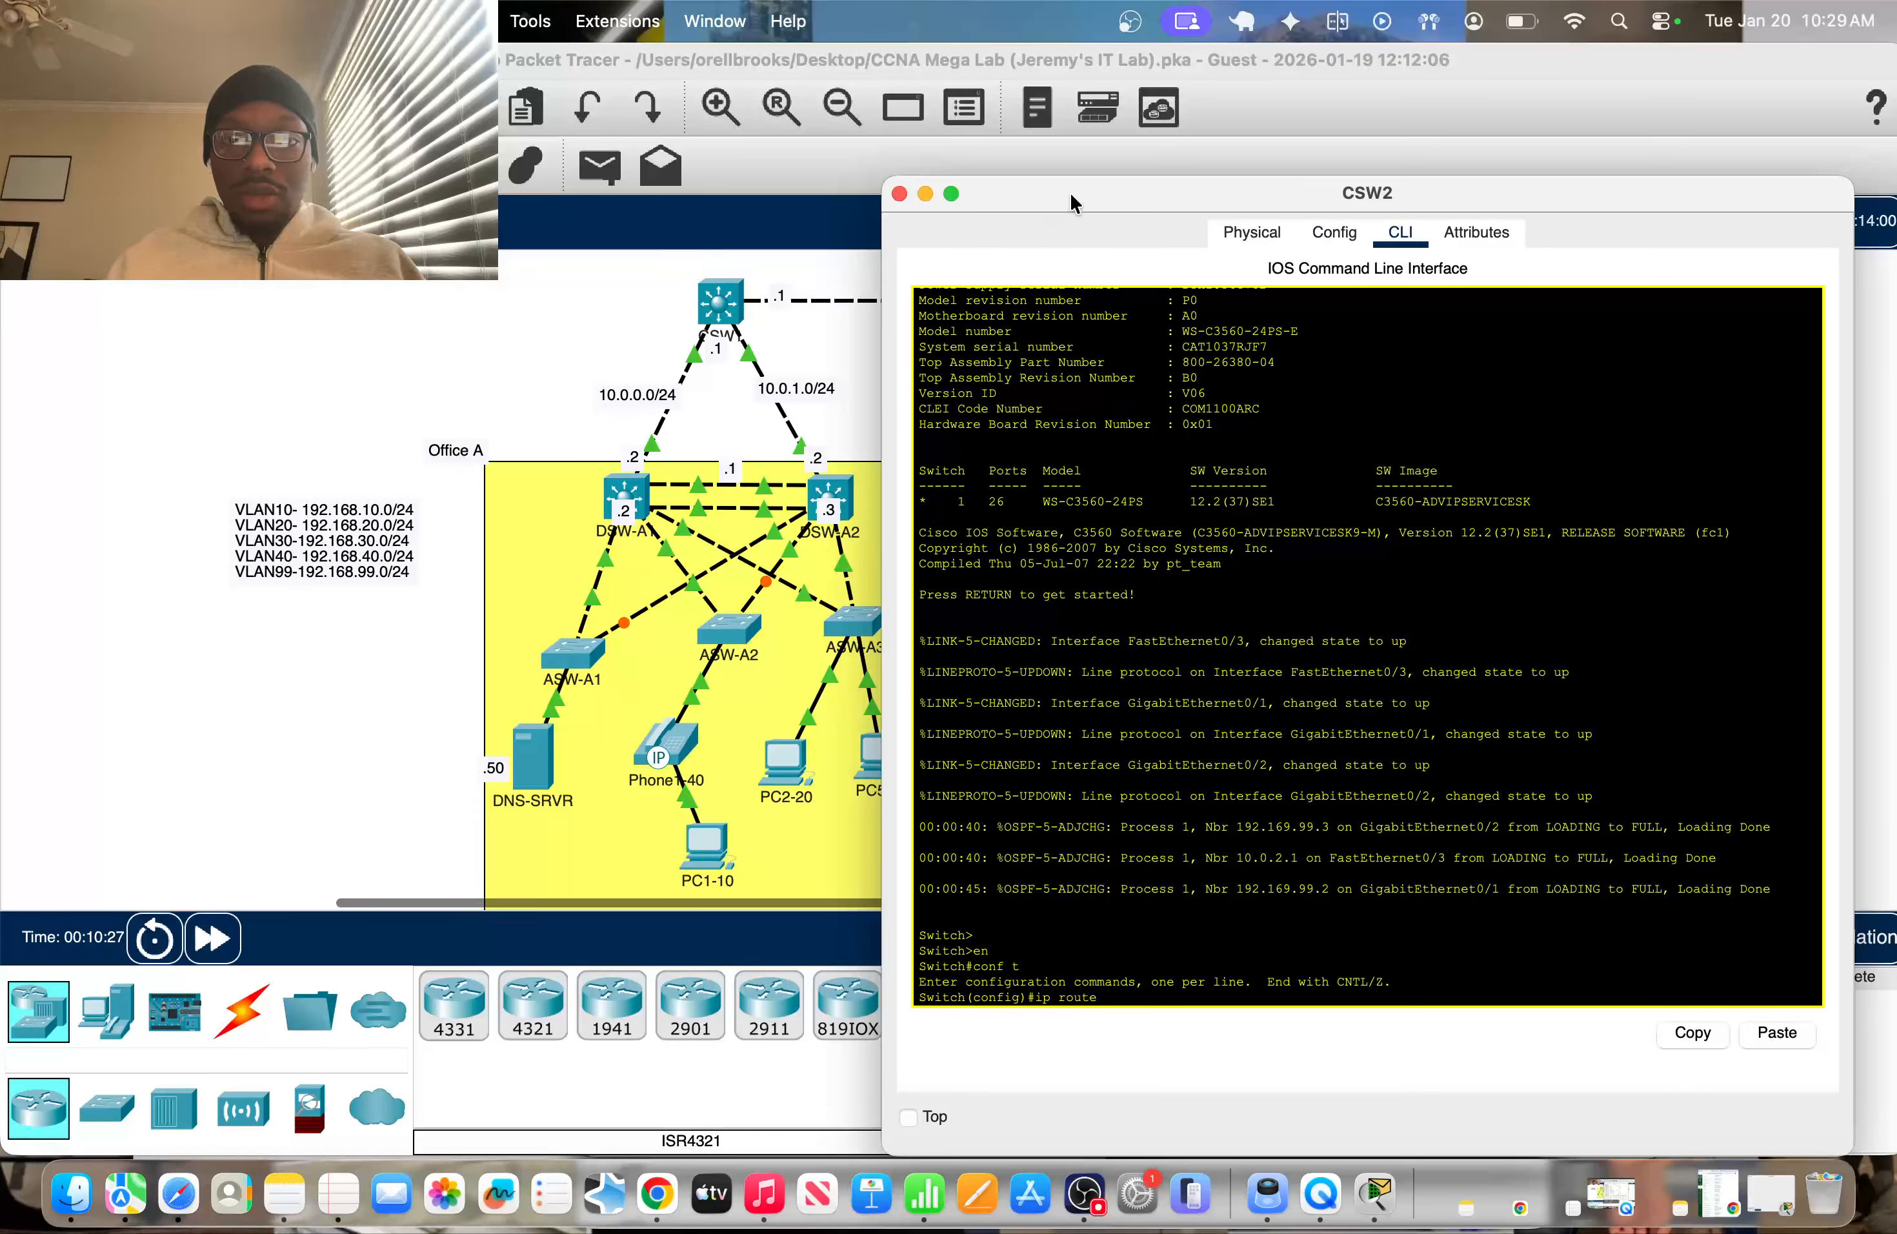
drag(1074, 202, 1168, 231)
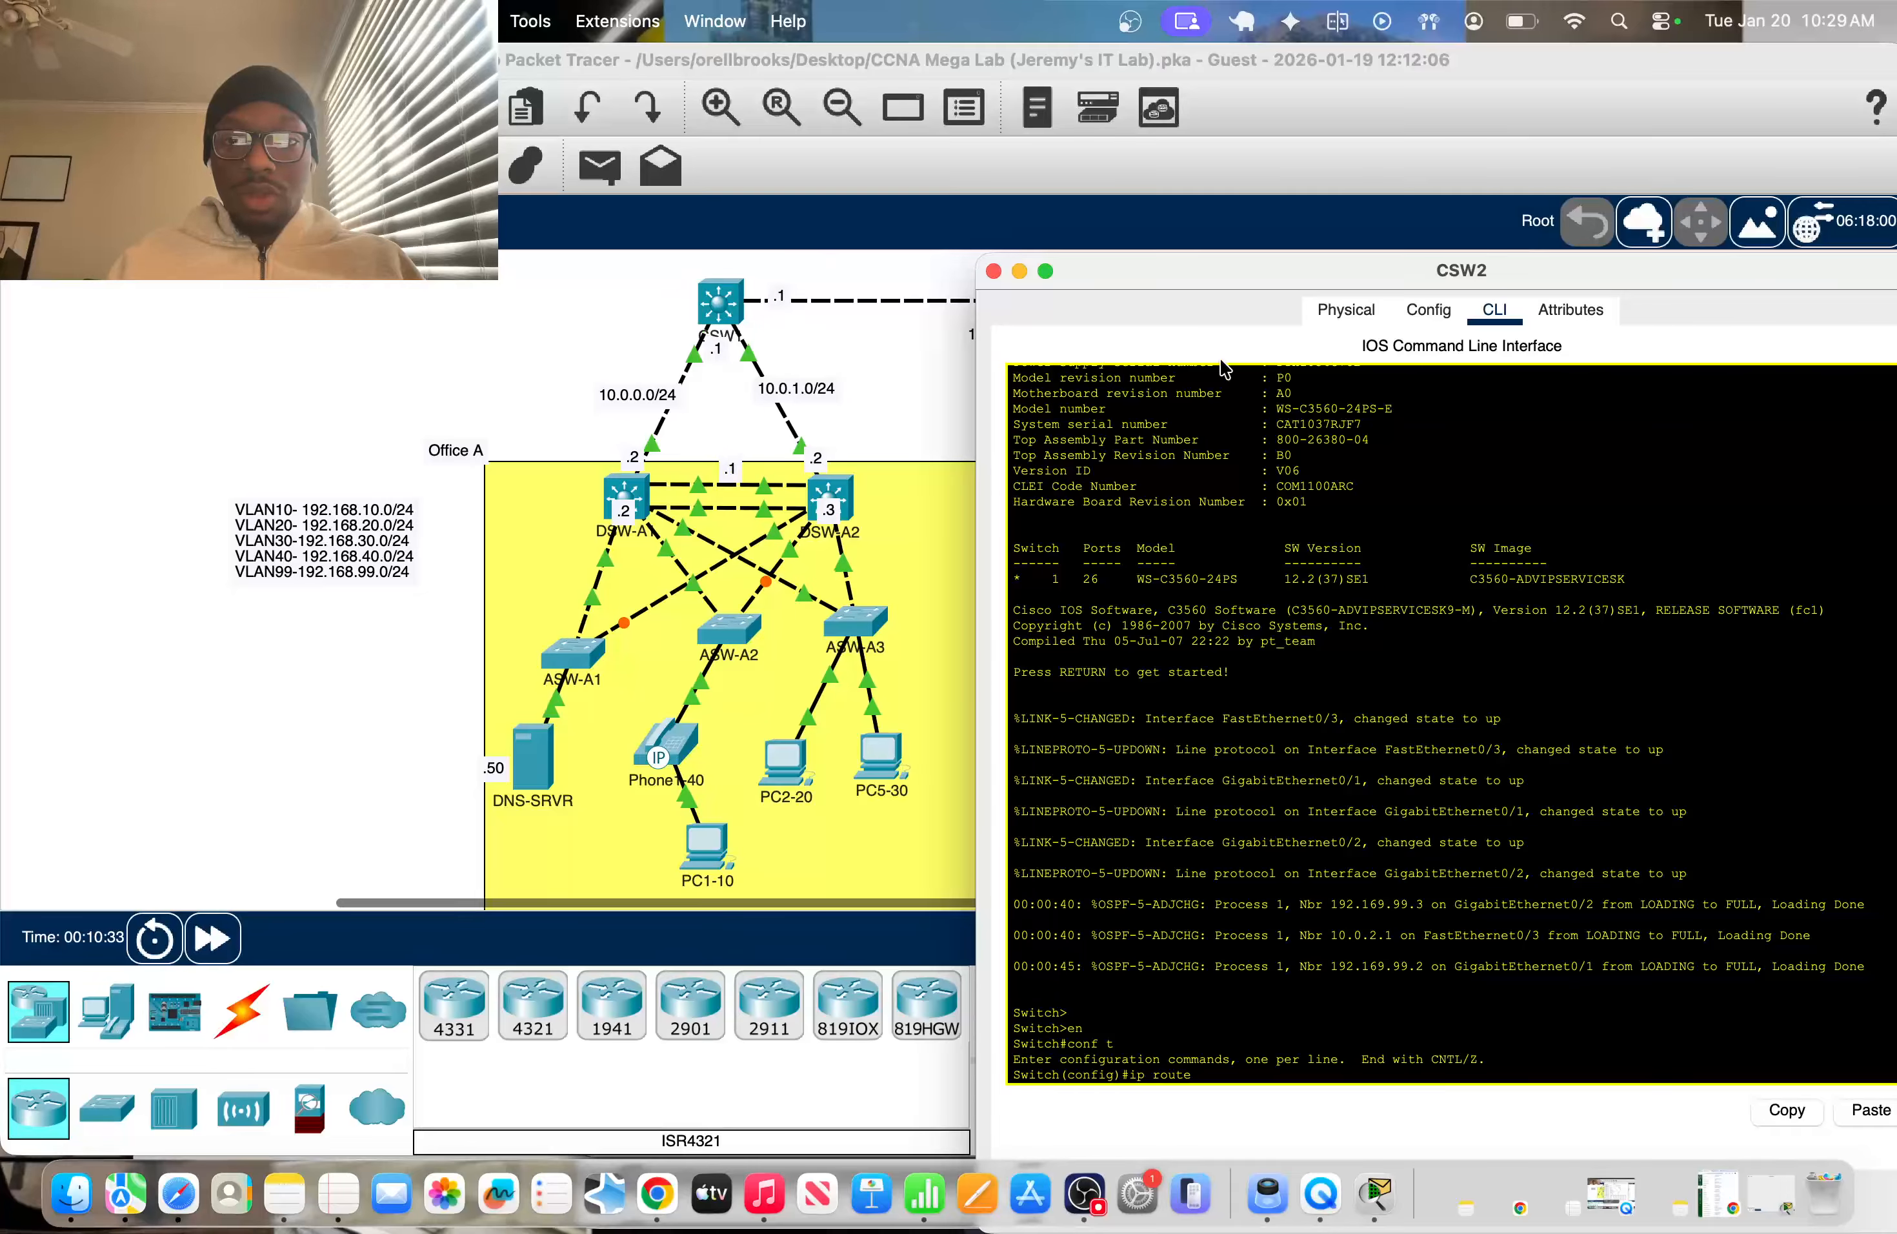
drag(1241, 267, 1028, 189)
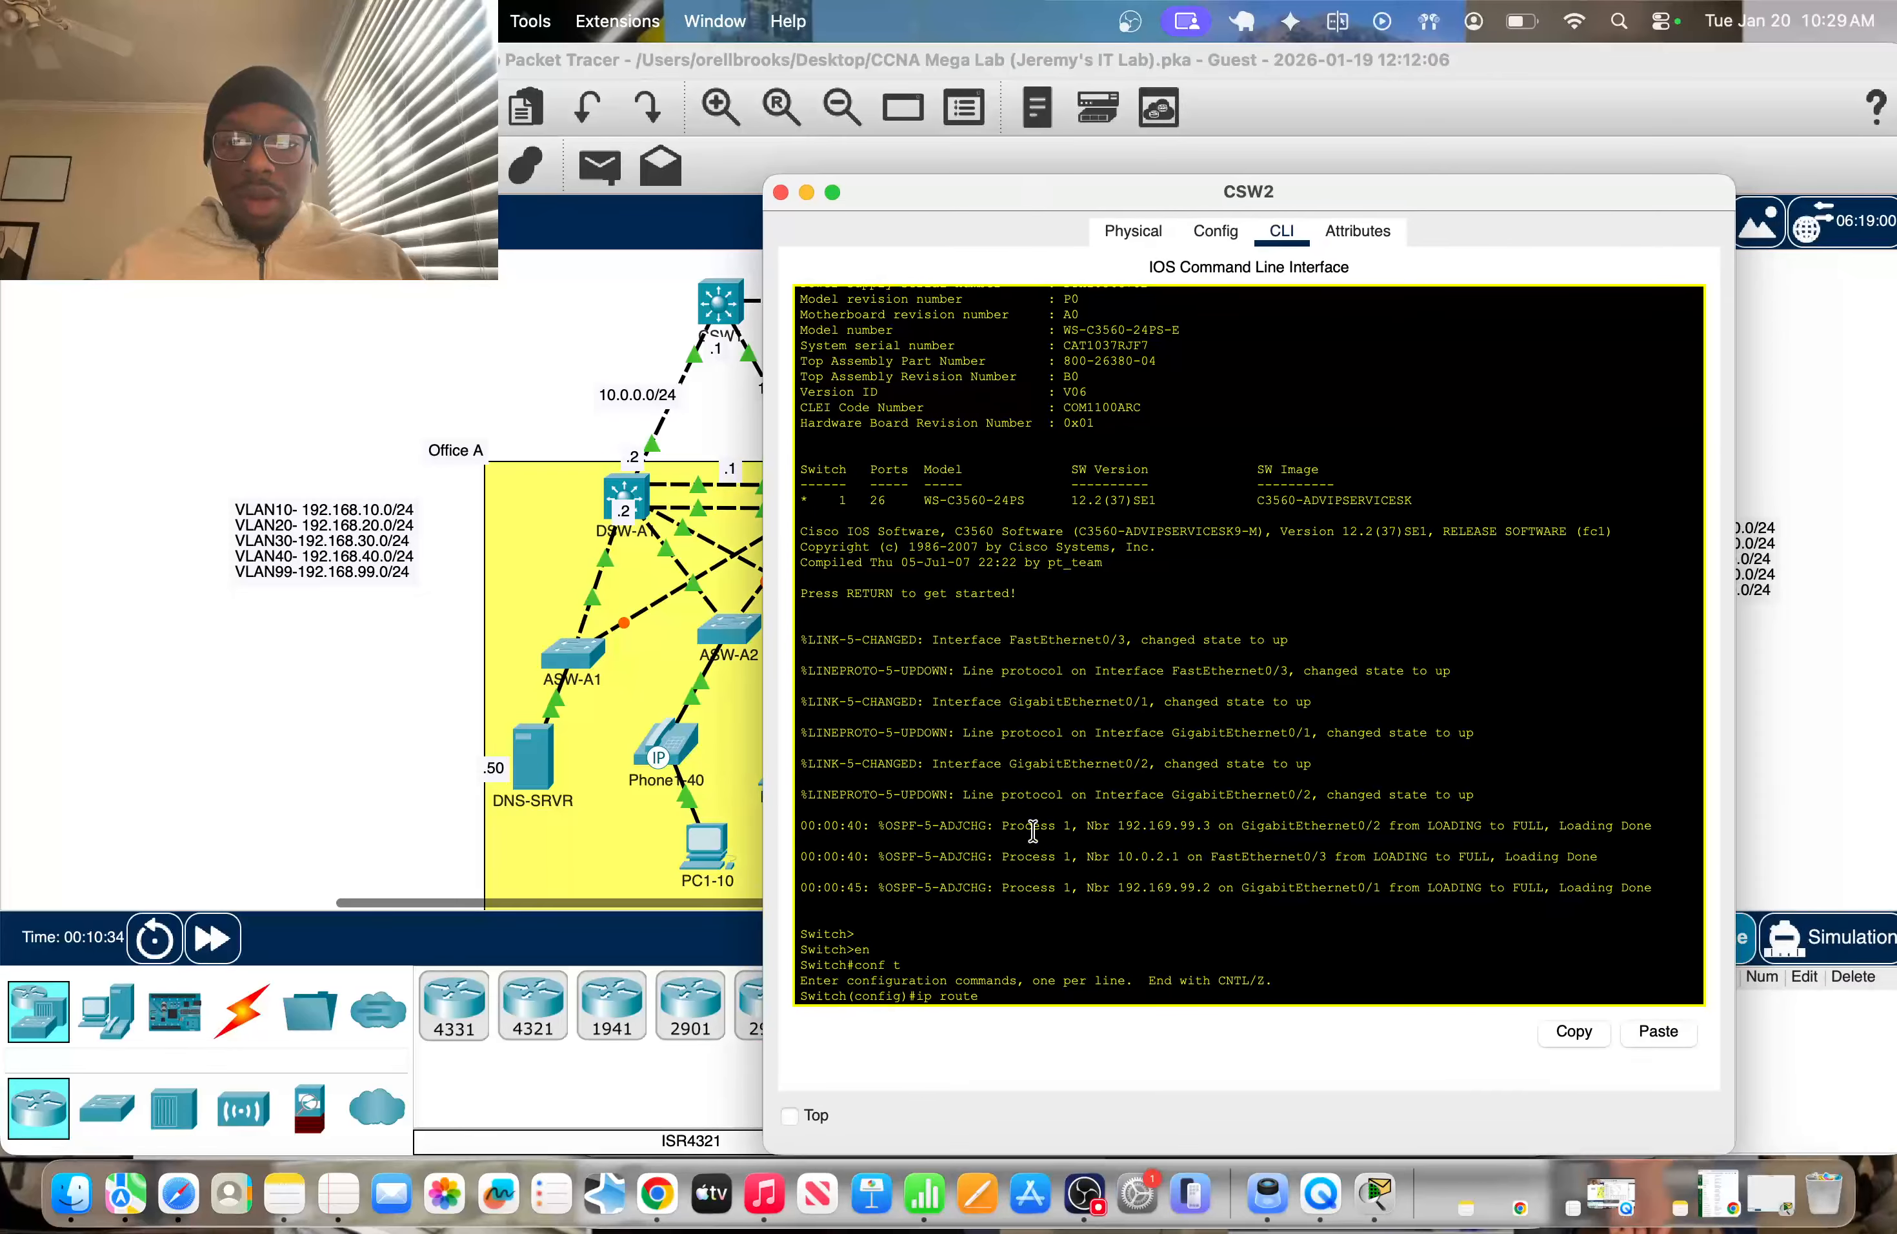
key(BackSpace)
key(BackSpace)
key(BackSpace)
key(BackSpace)
key(BackSpace)
key(BackSpace)
key(BackSpace)
key(BackSpace)
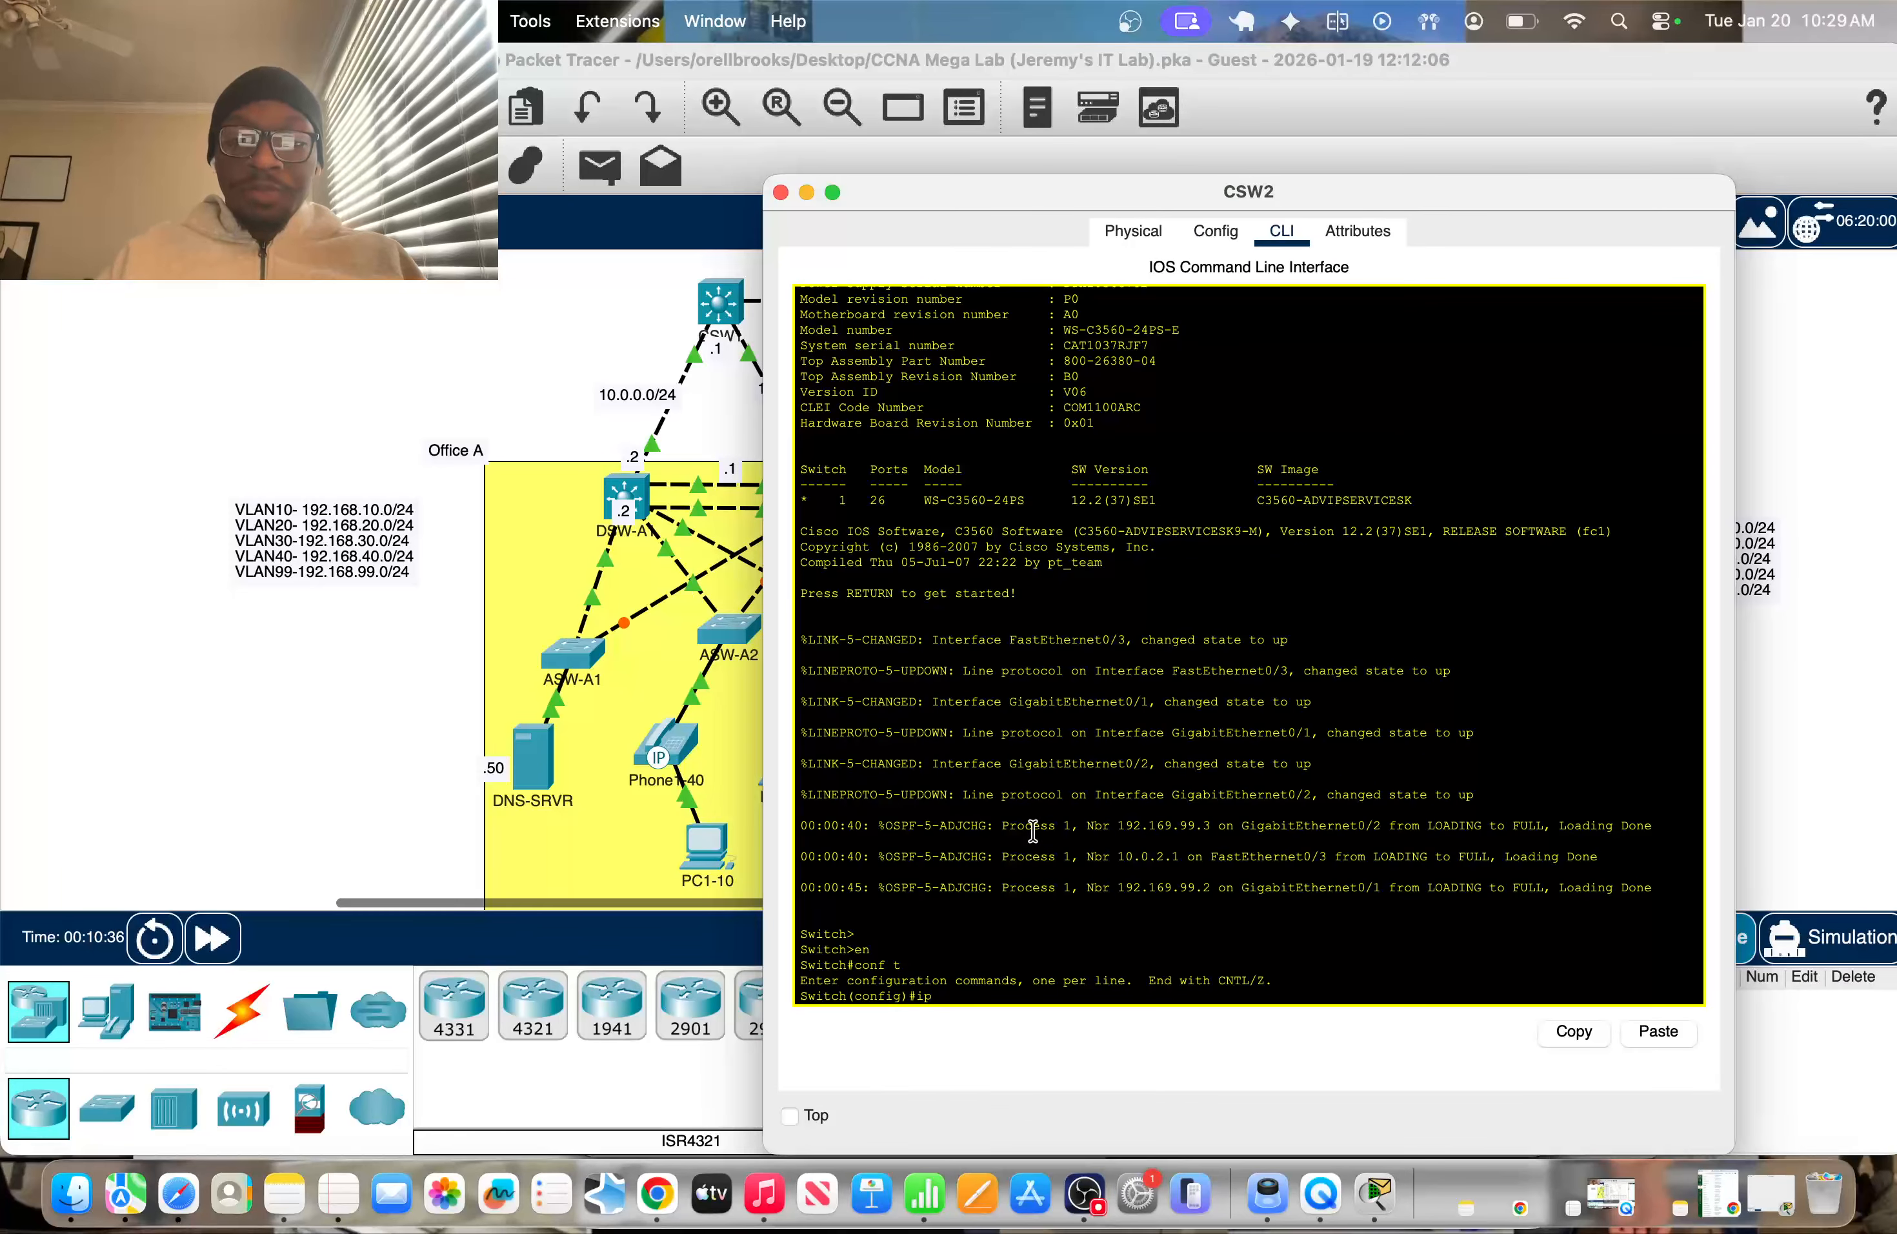
Display CSW2's routing table with do sh ip route and check its routes to both offices' VLAN subnets
text(show ip route)
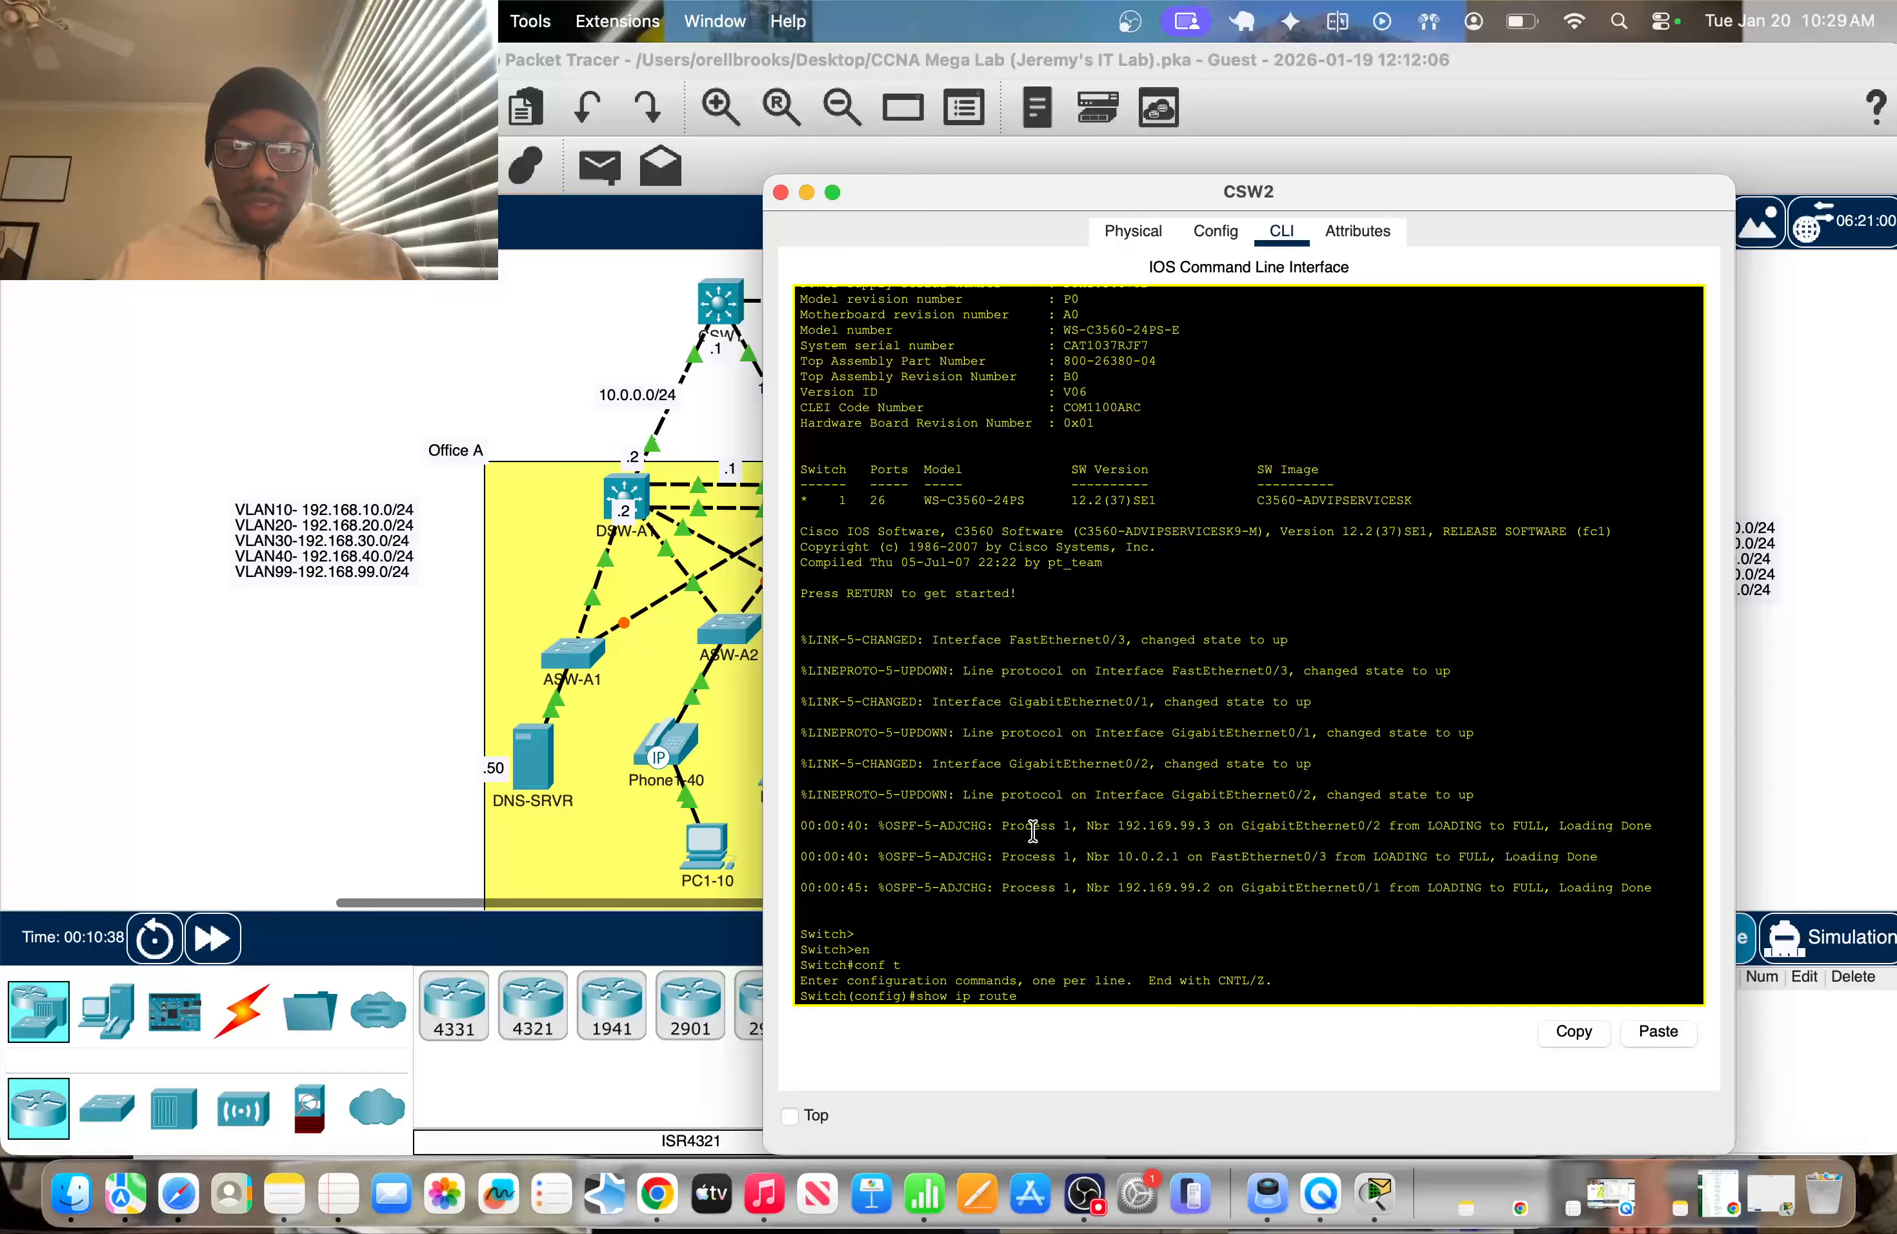
key(Return)
text(do sh ip route)
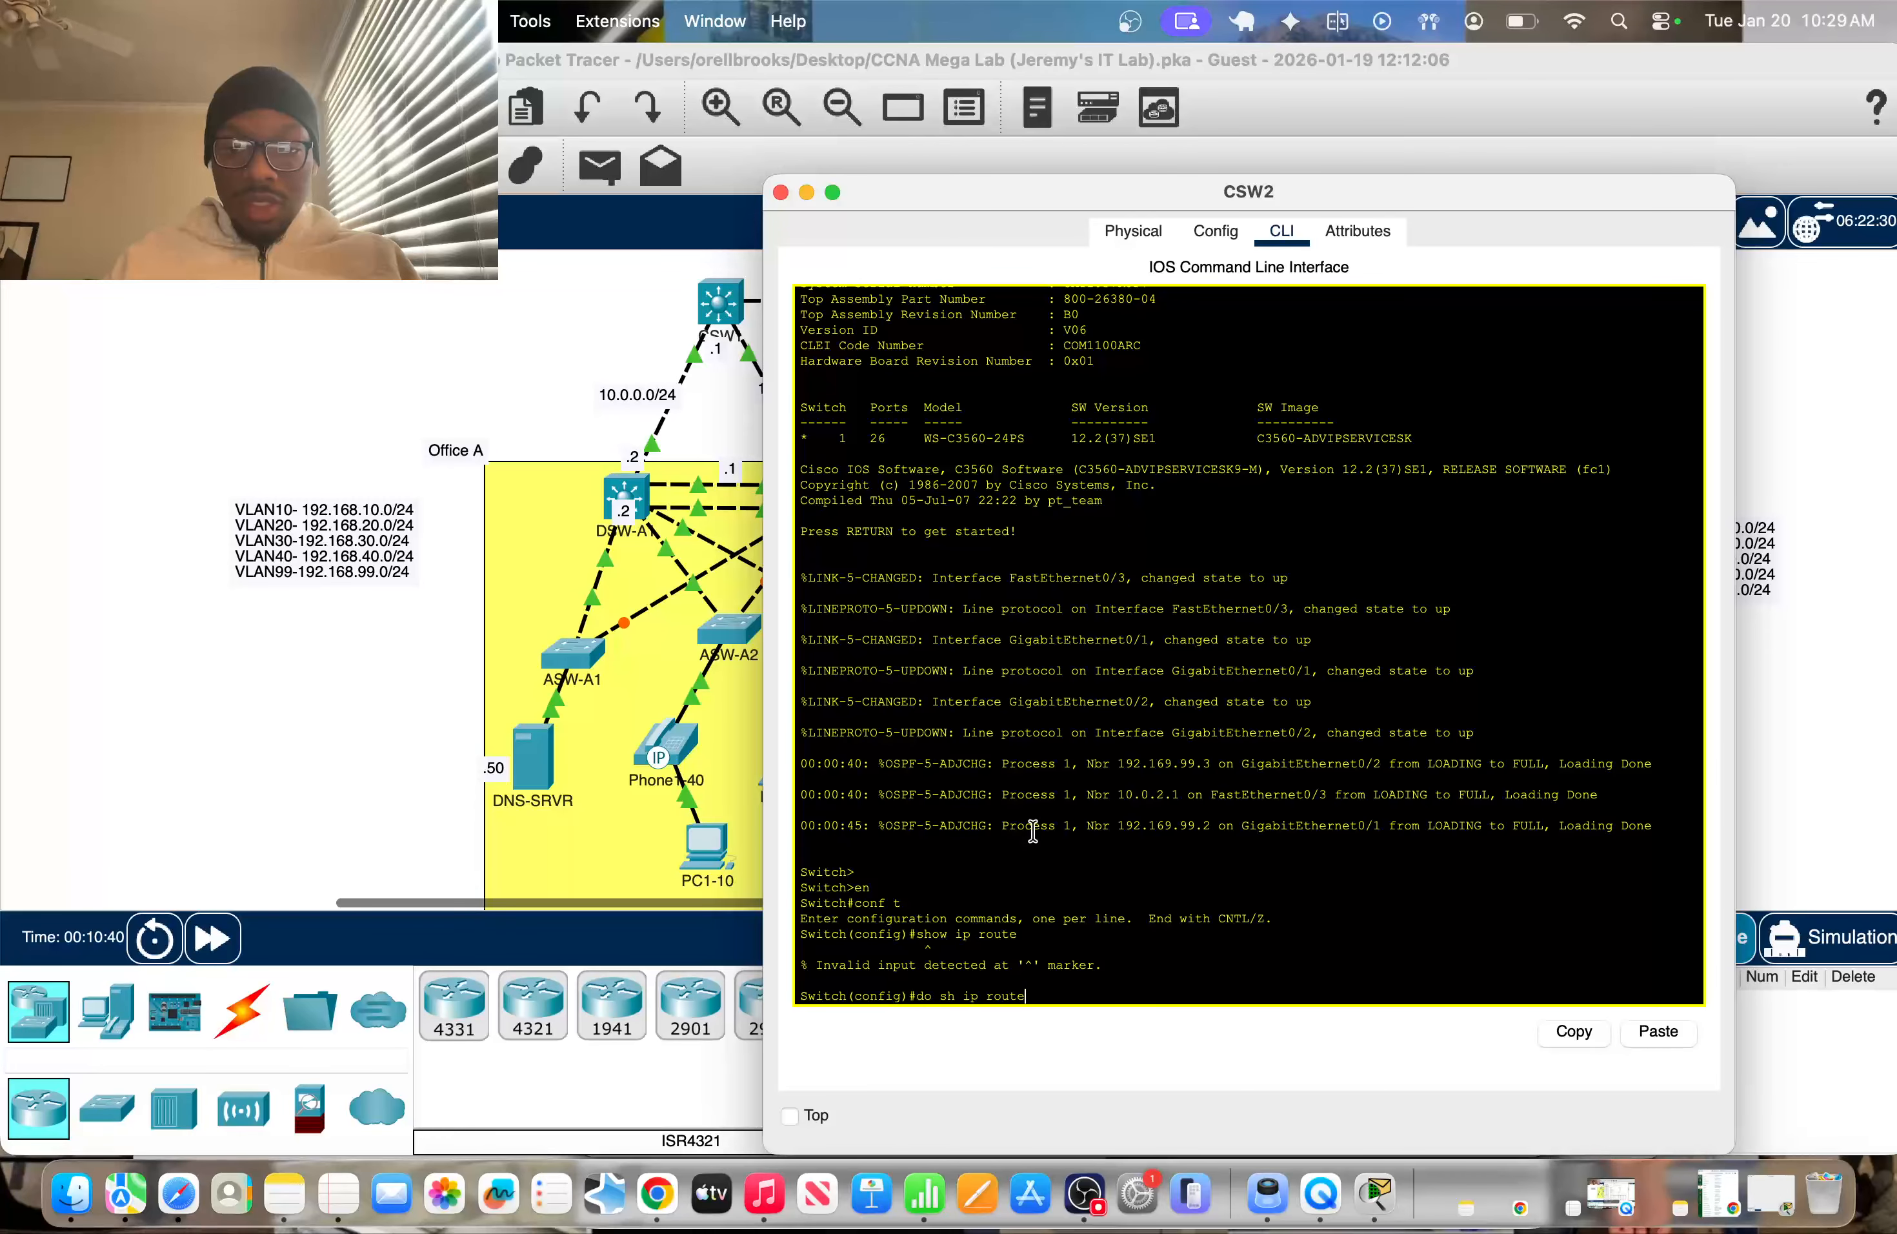
key(Return)
key(space)
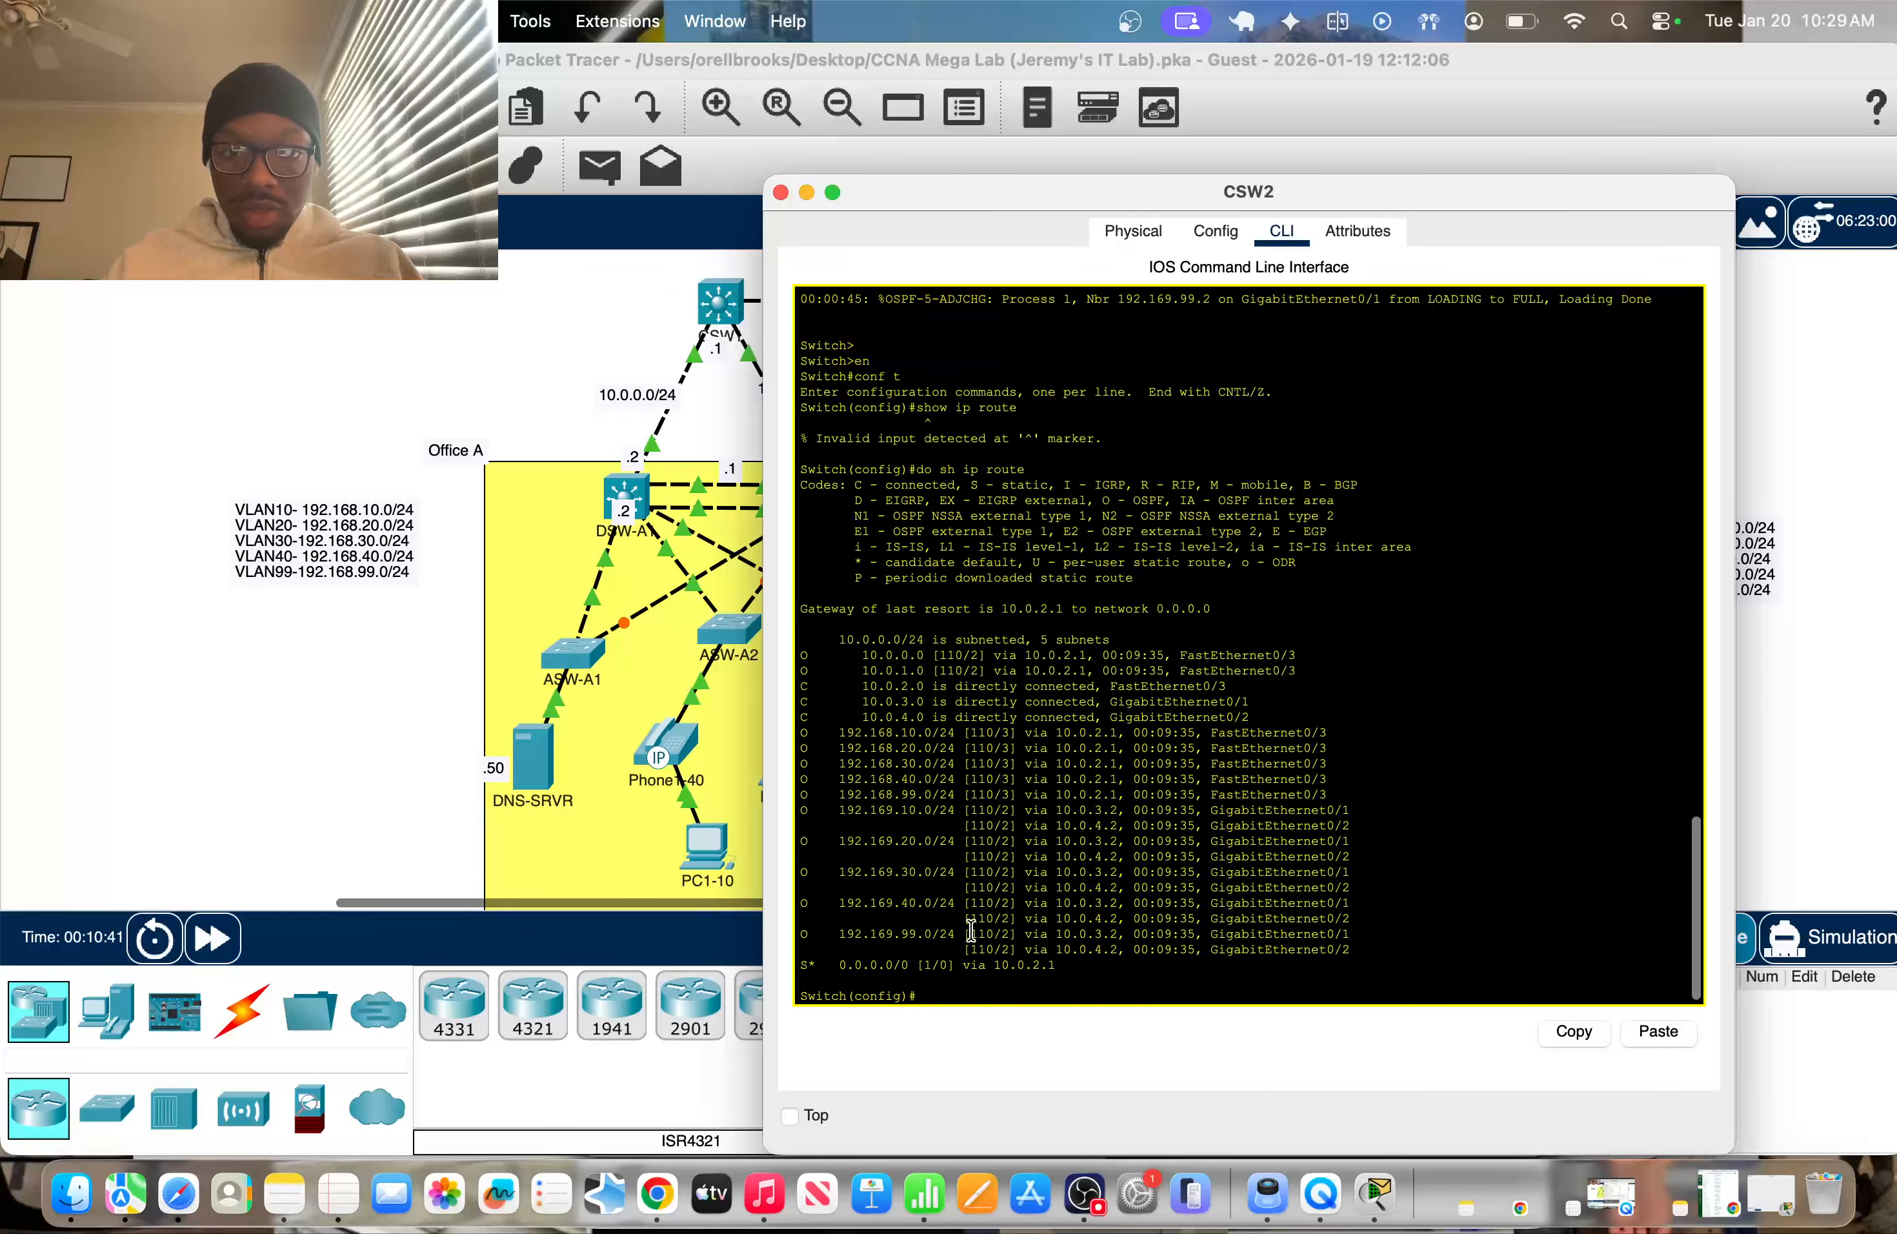
drag(1143, 209, 816, 309)
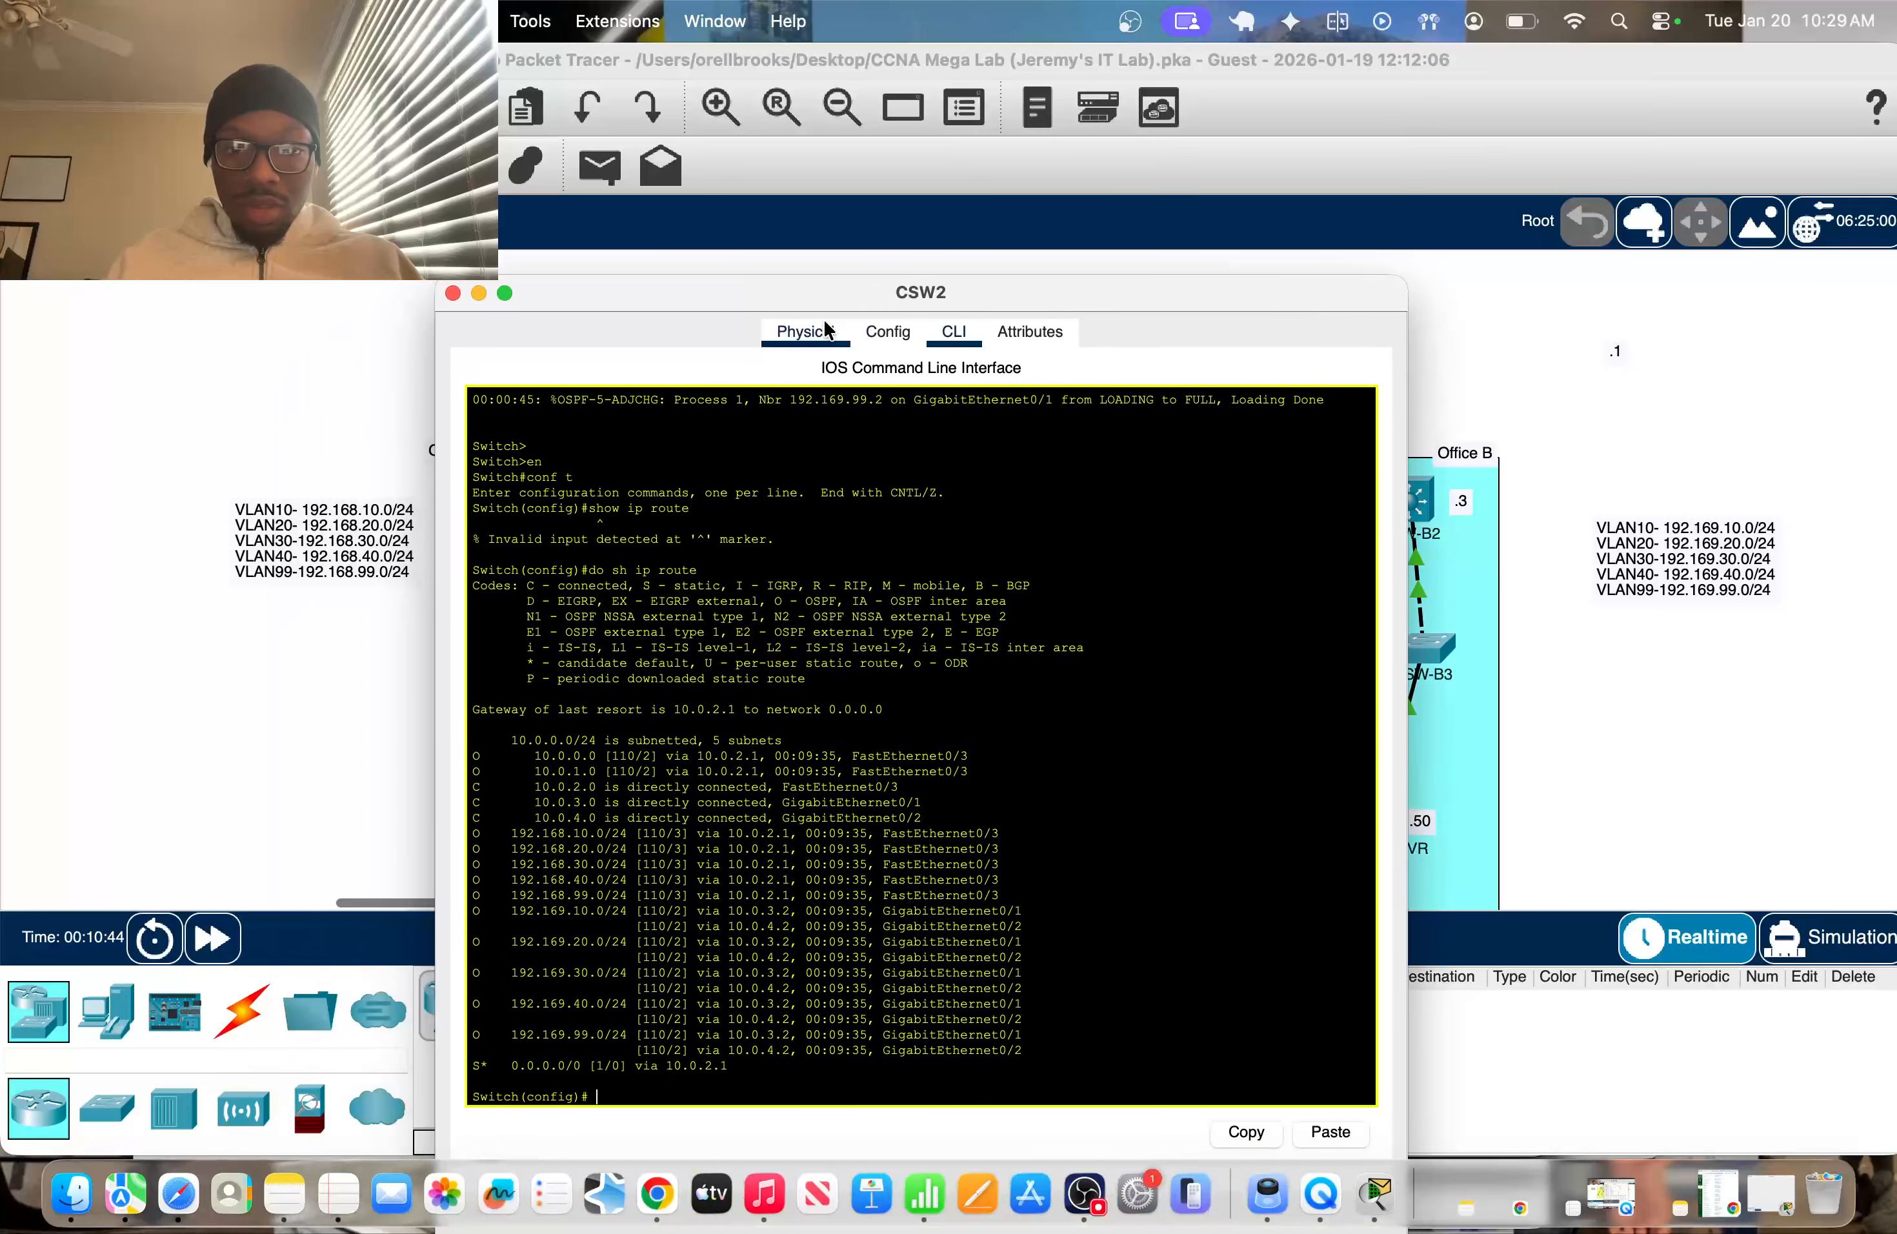
click(153, 660)
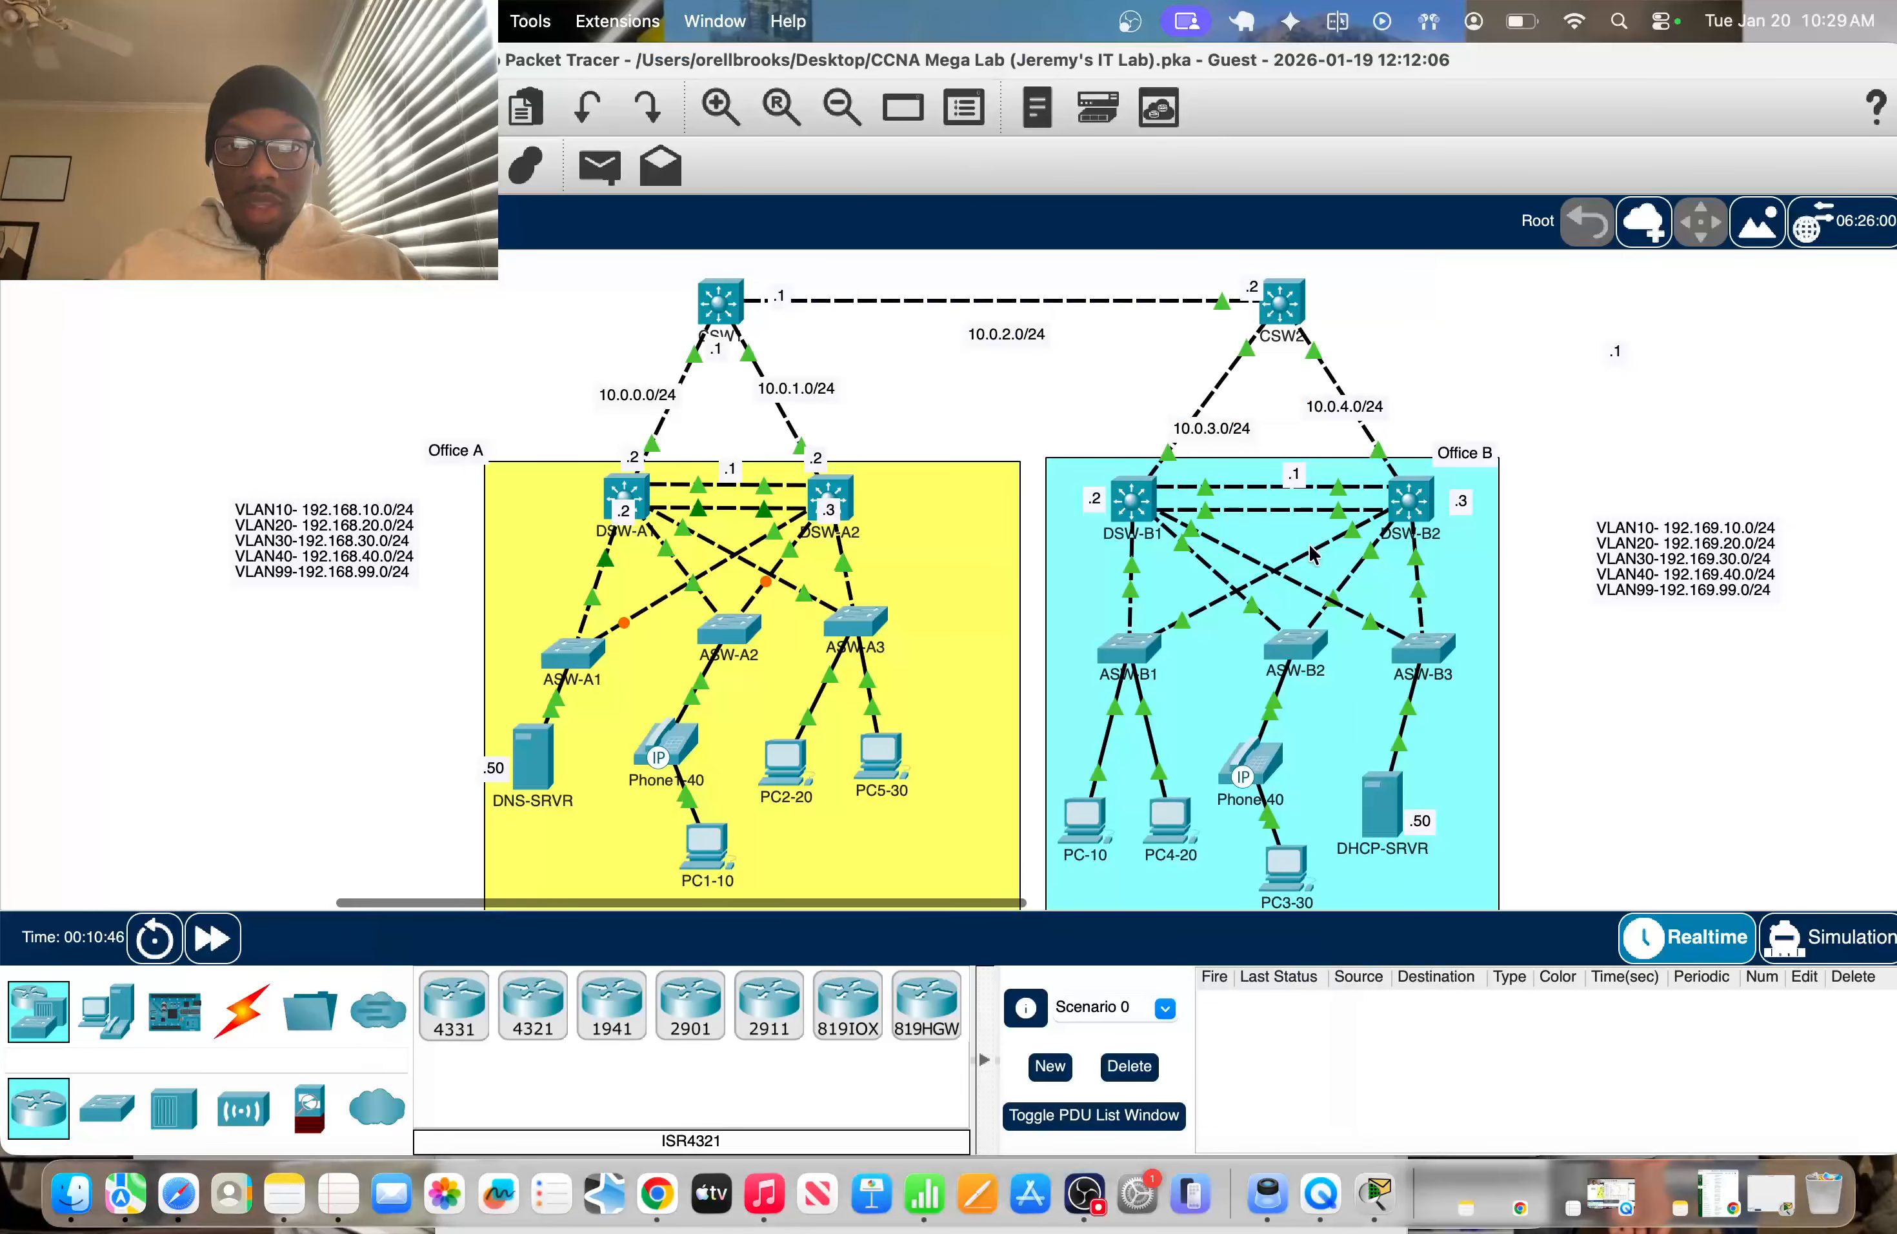
Recheck PC1-10's IPv4 addressing mode and address settings
scroll(696, 746, down, 3)
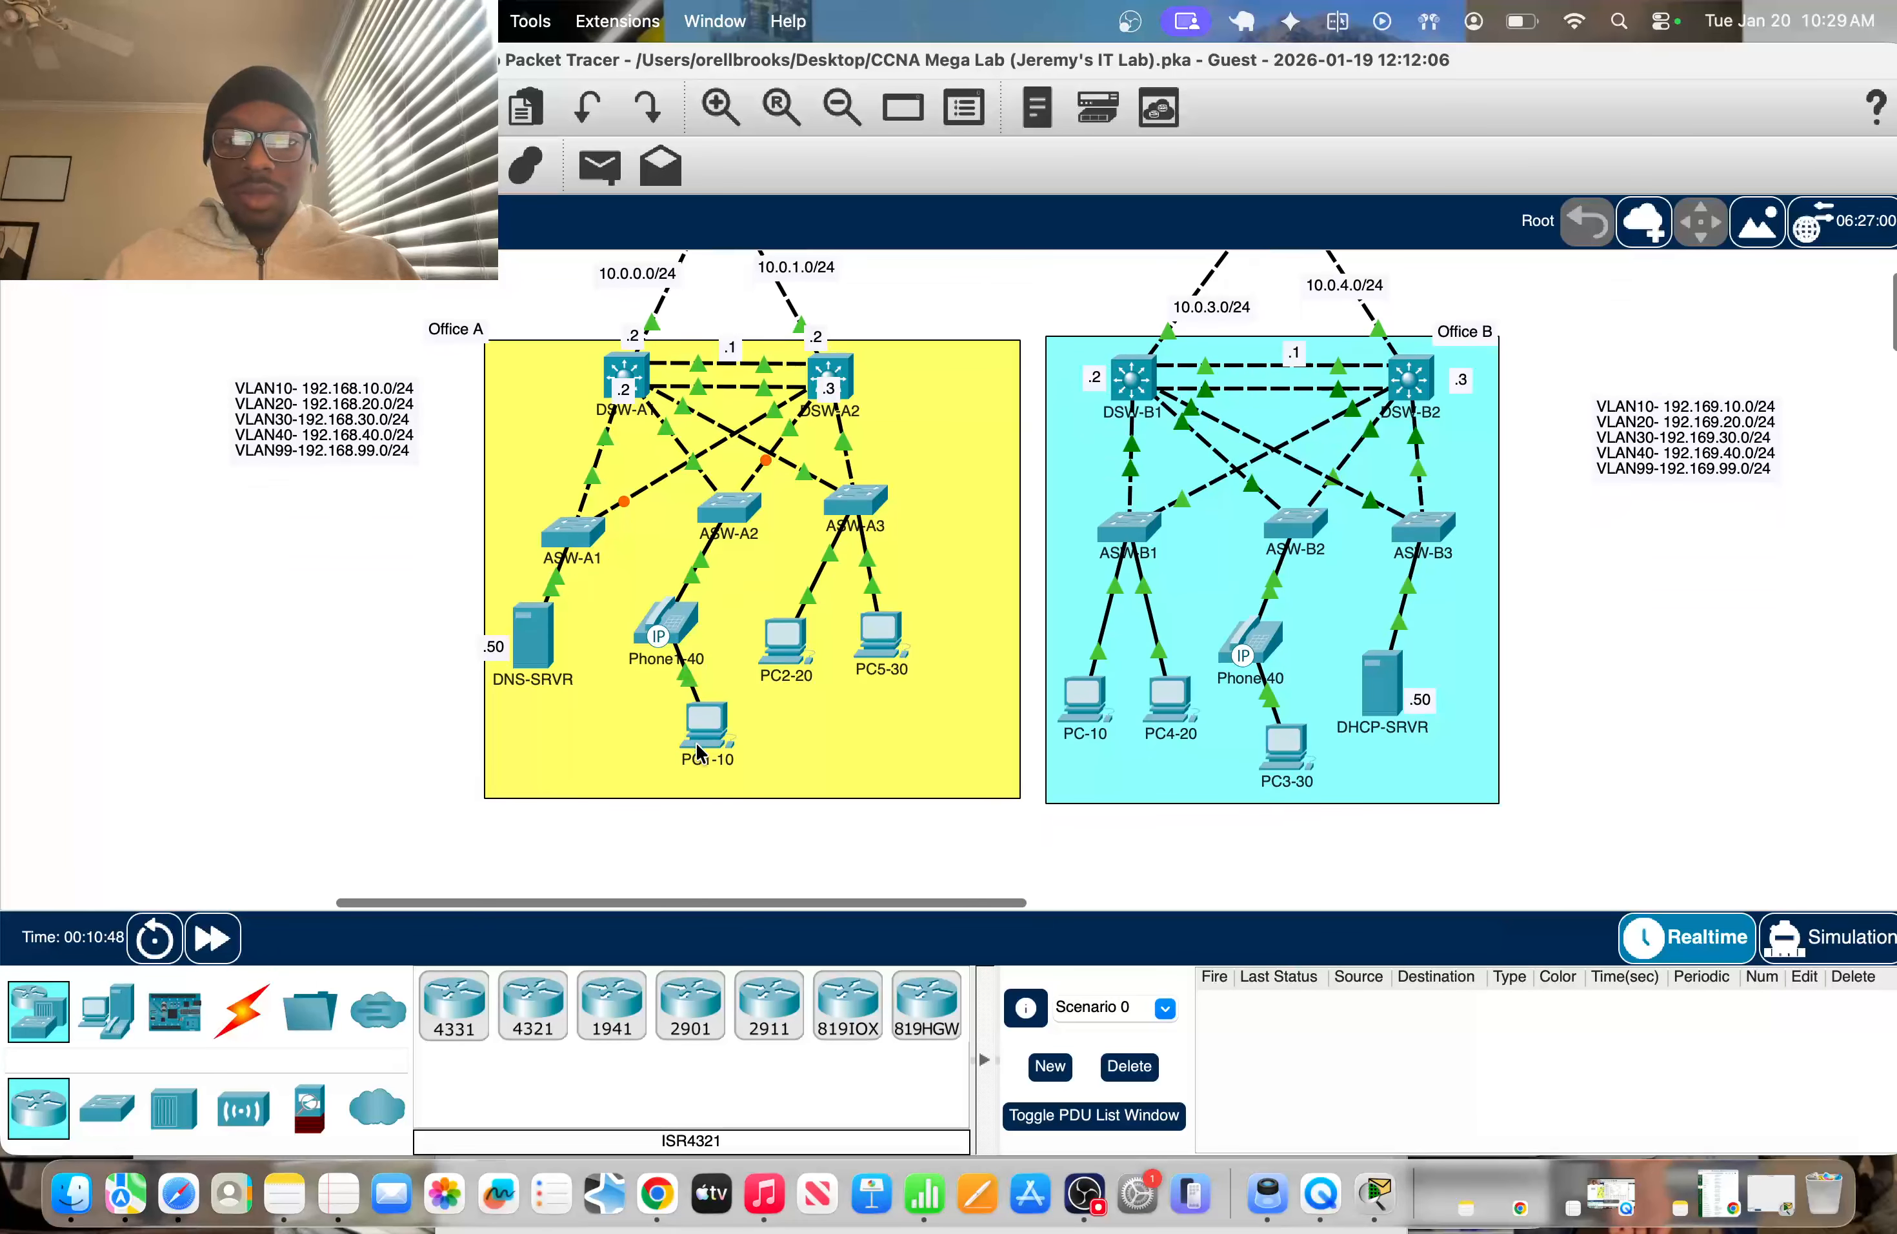
click(720, 755)
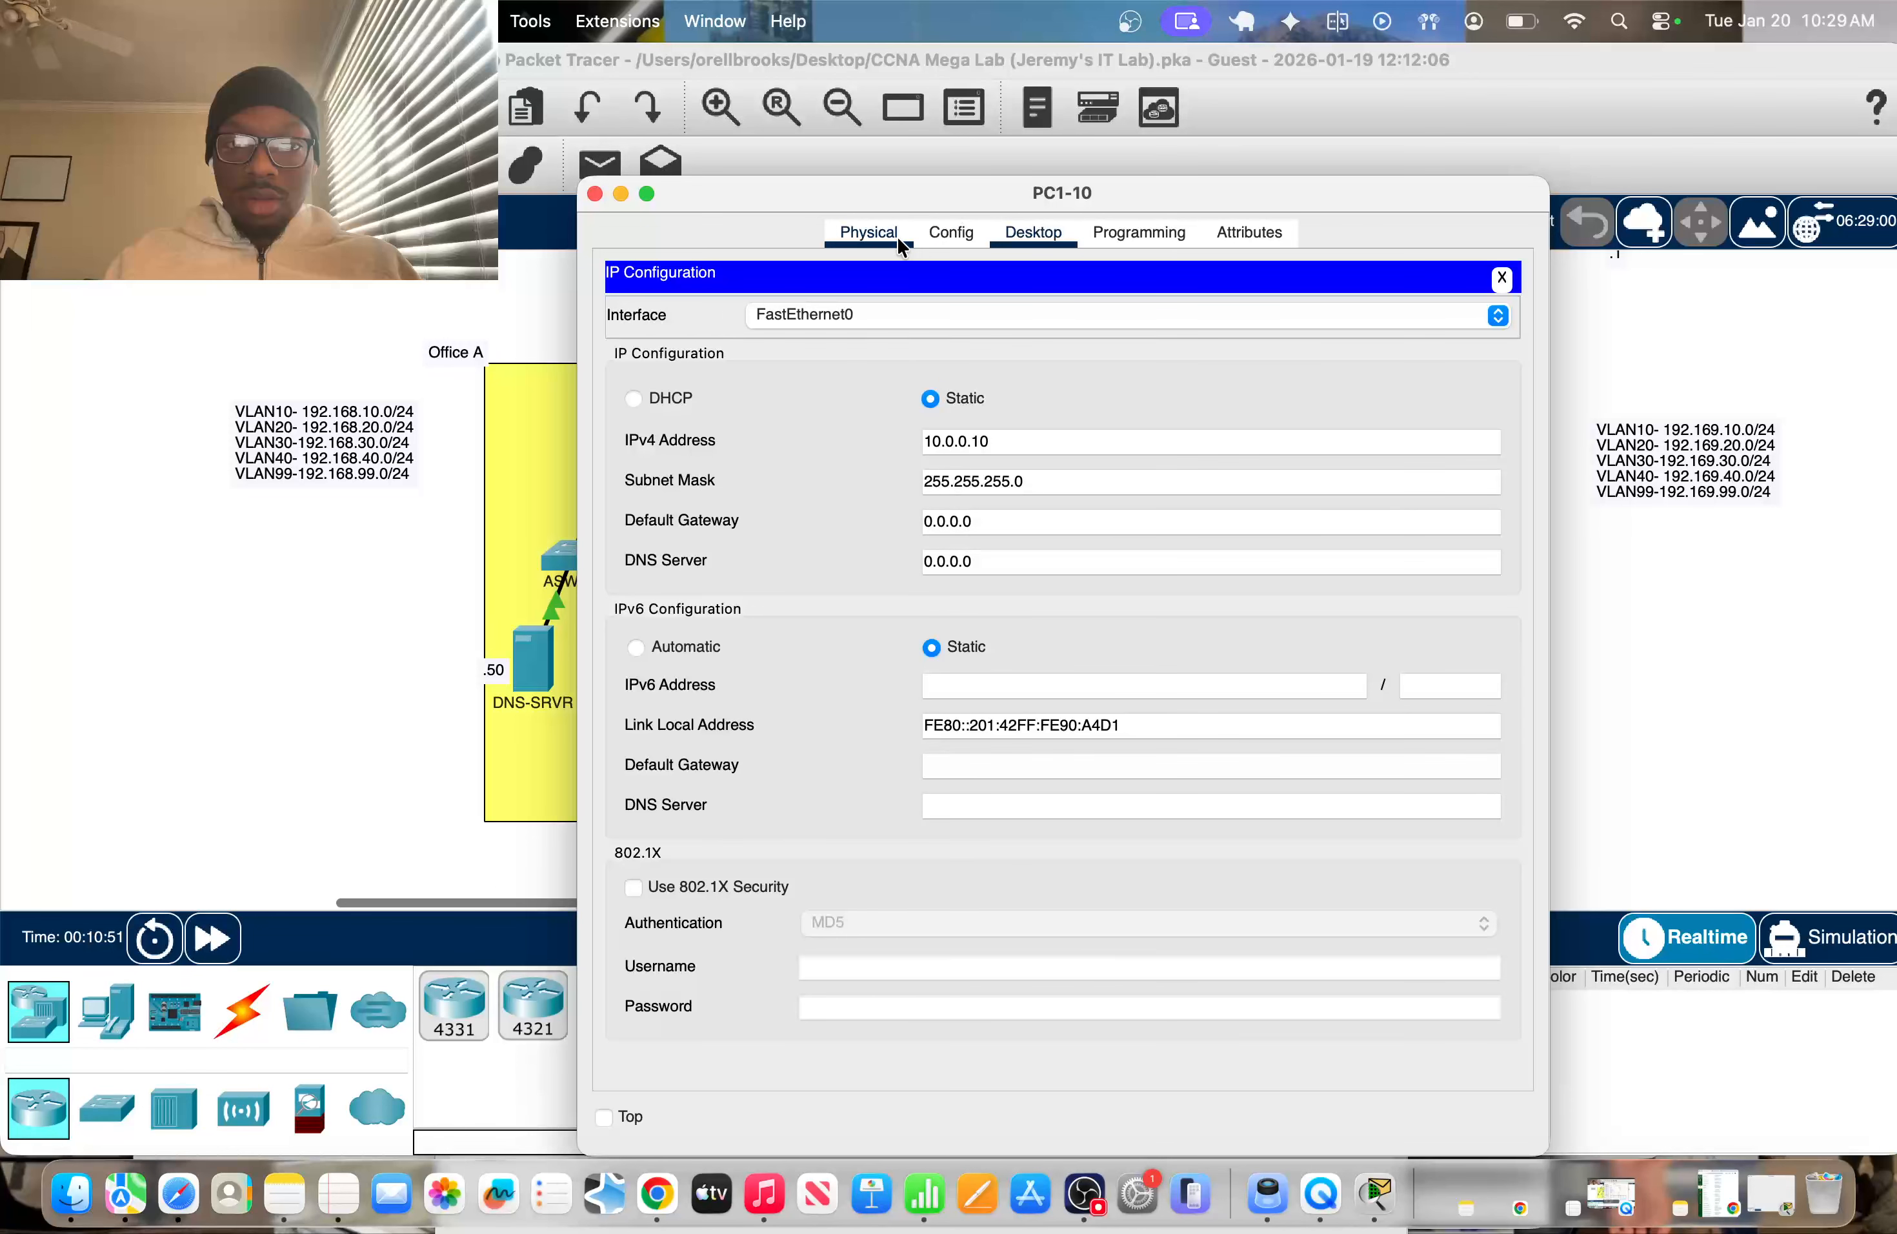
click(374, 530)
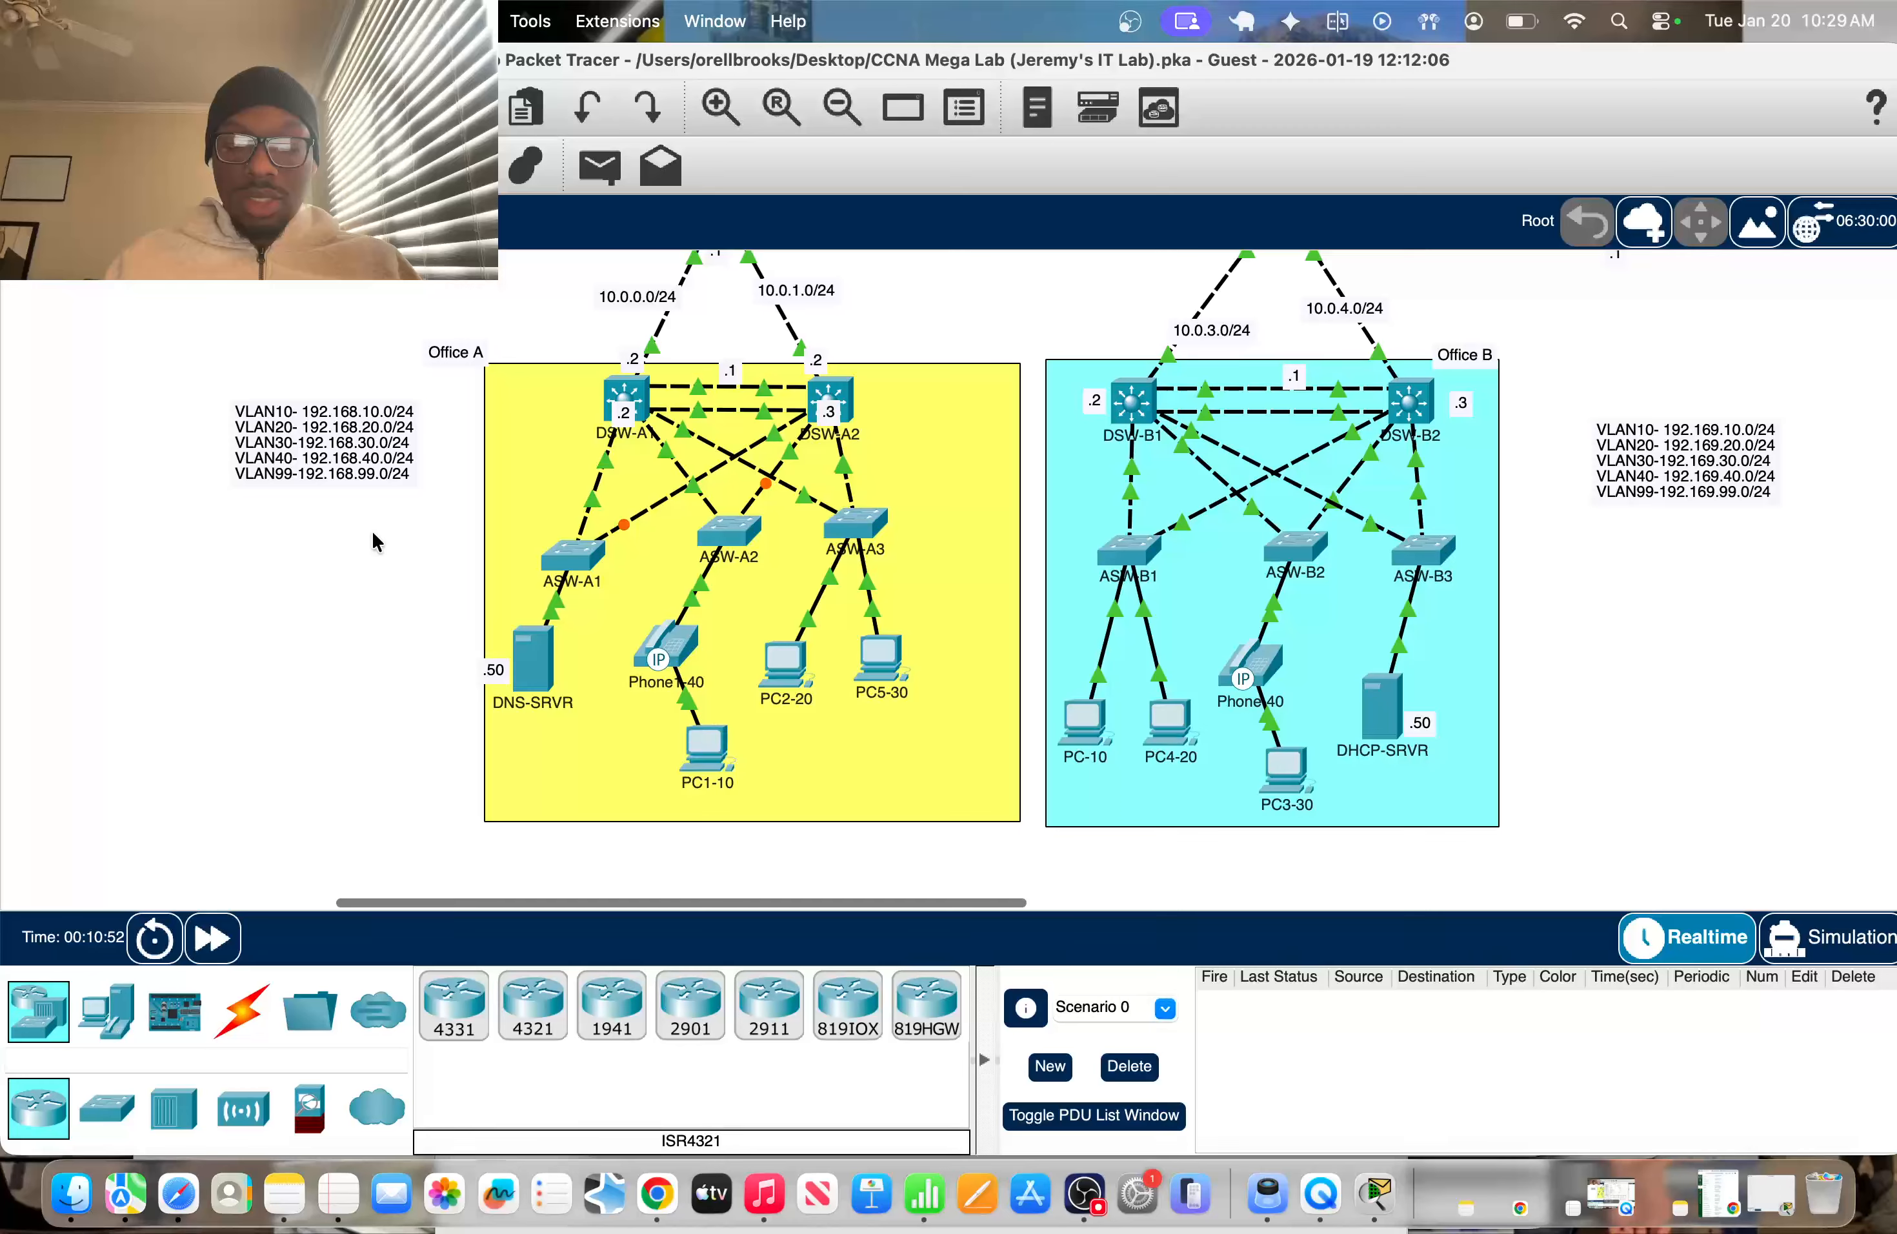
Review PC1-10's FastEthernet0 settings and IP configuration
click(719, 756)
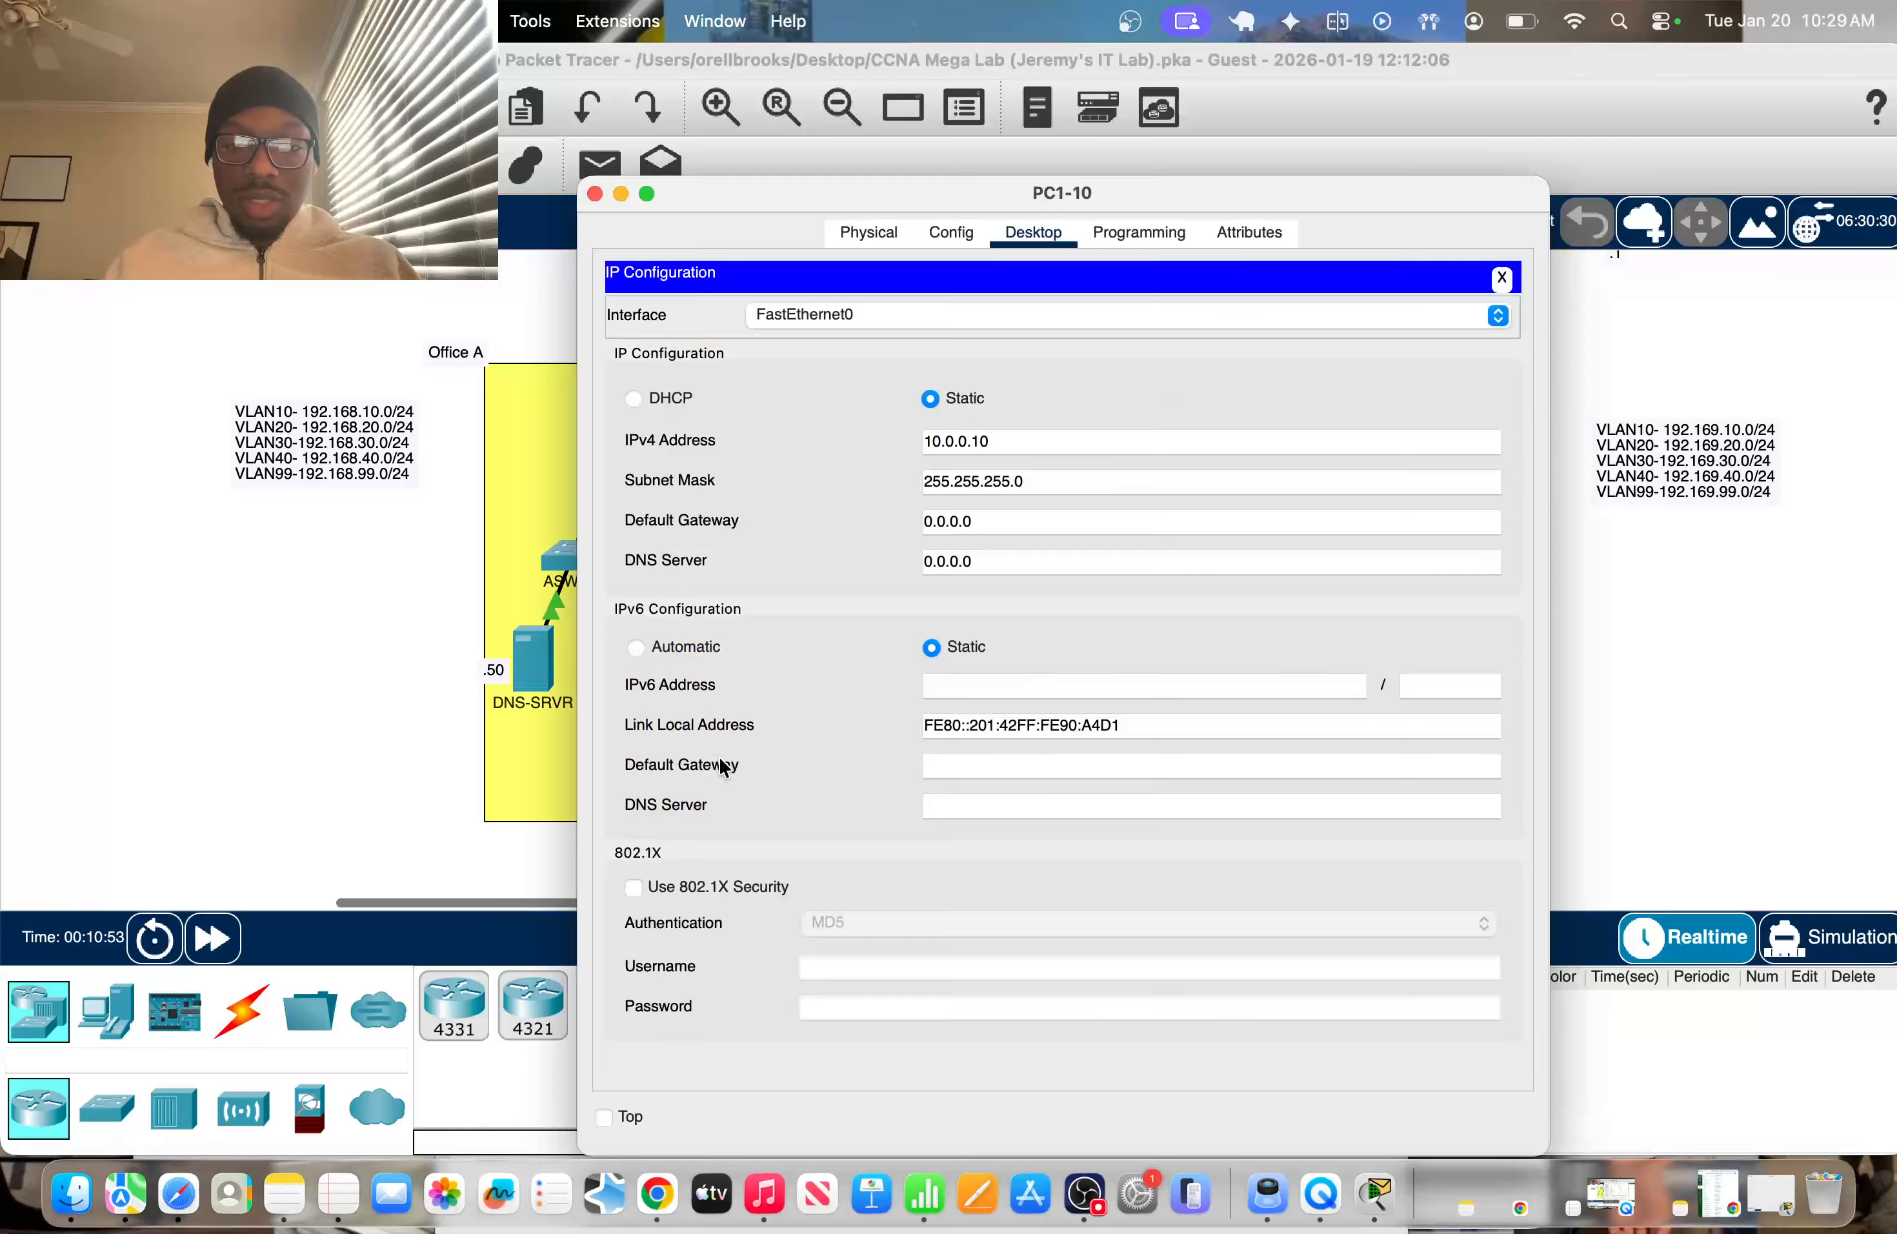
click(951, 232)
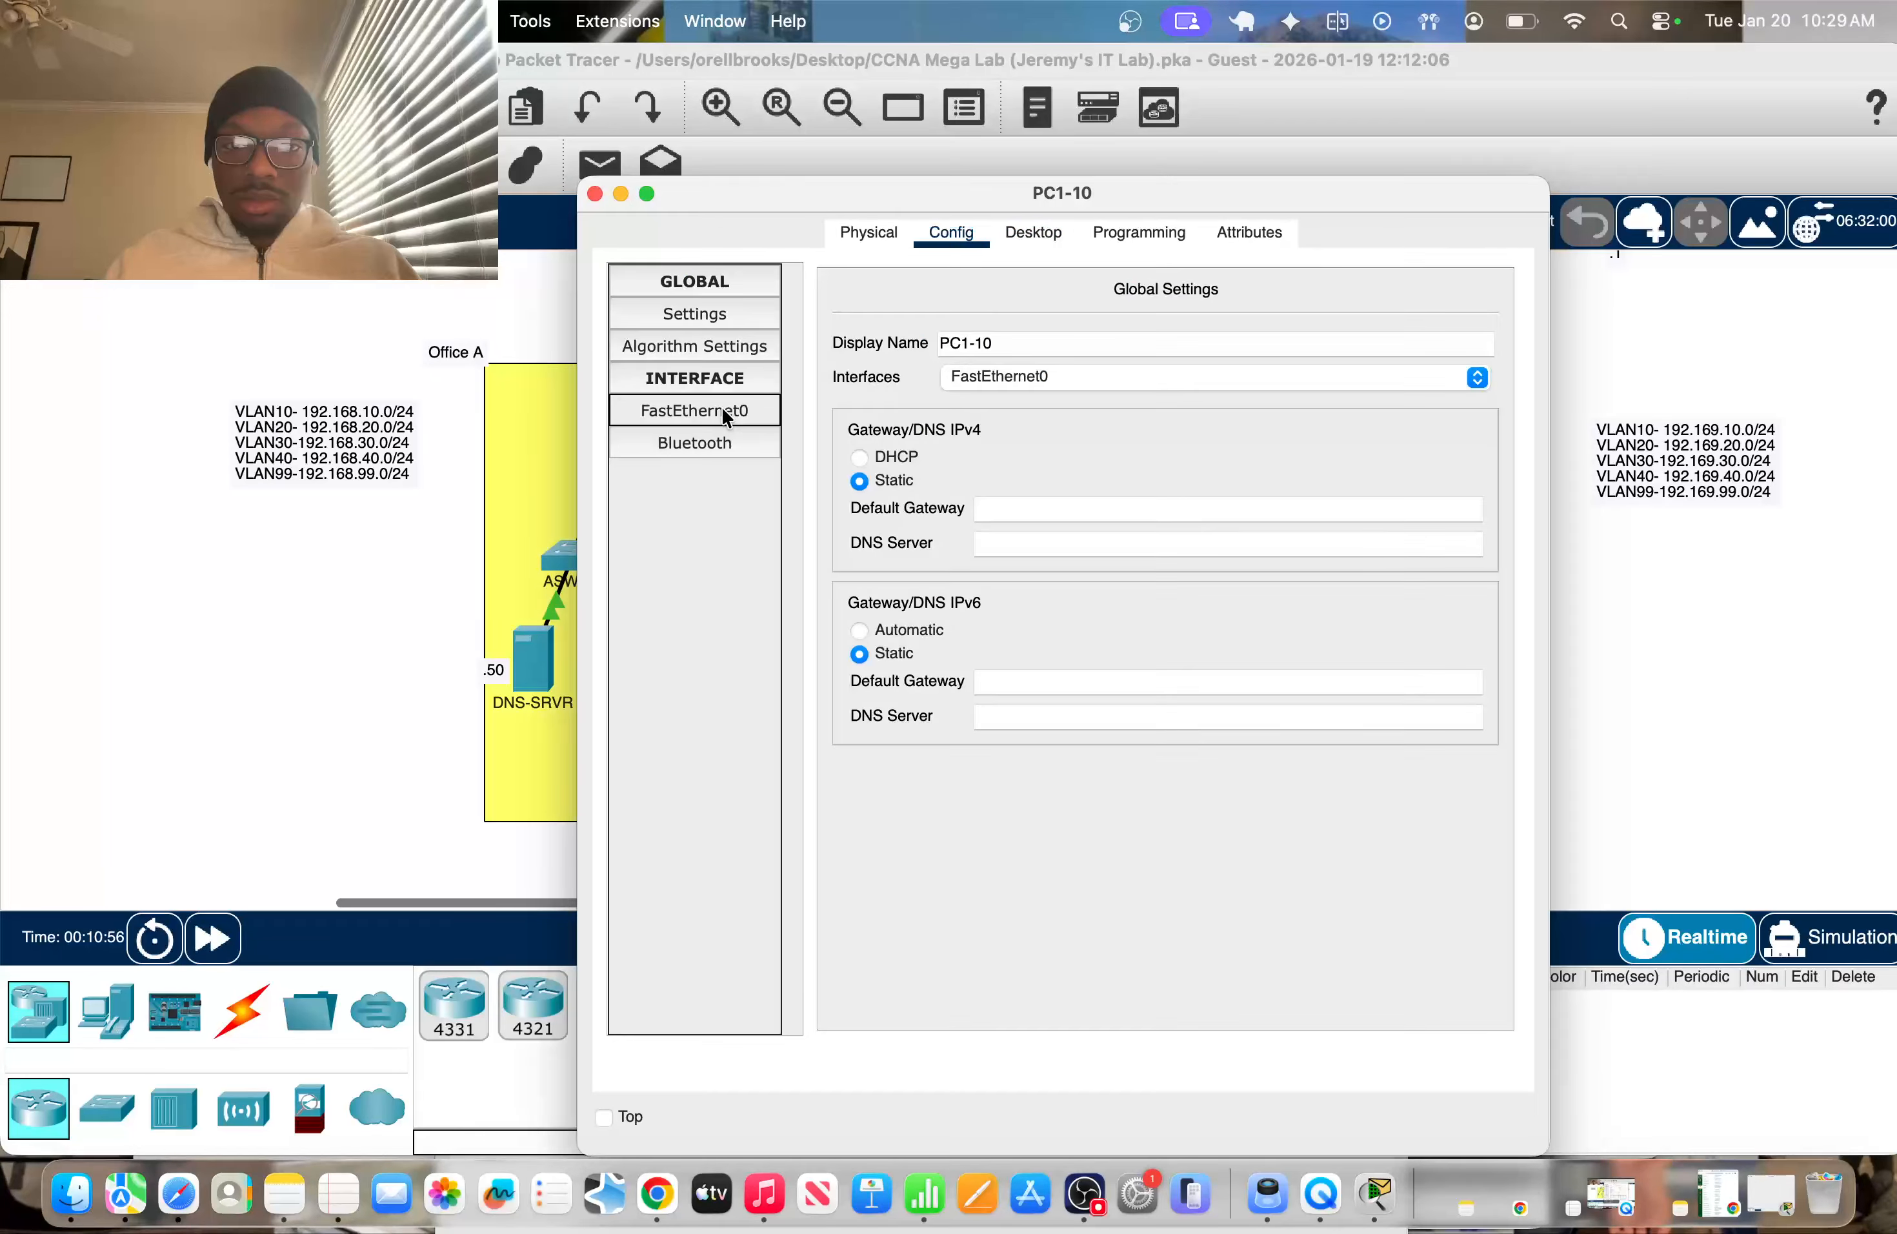
click(373, 582)
click(709, 735)
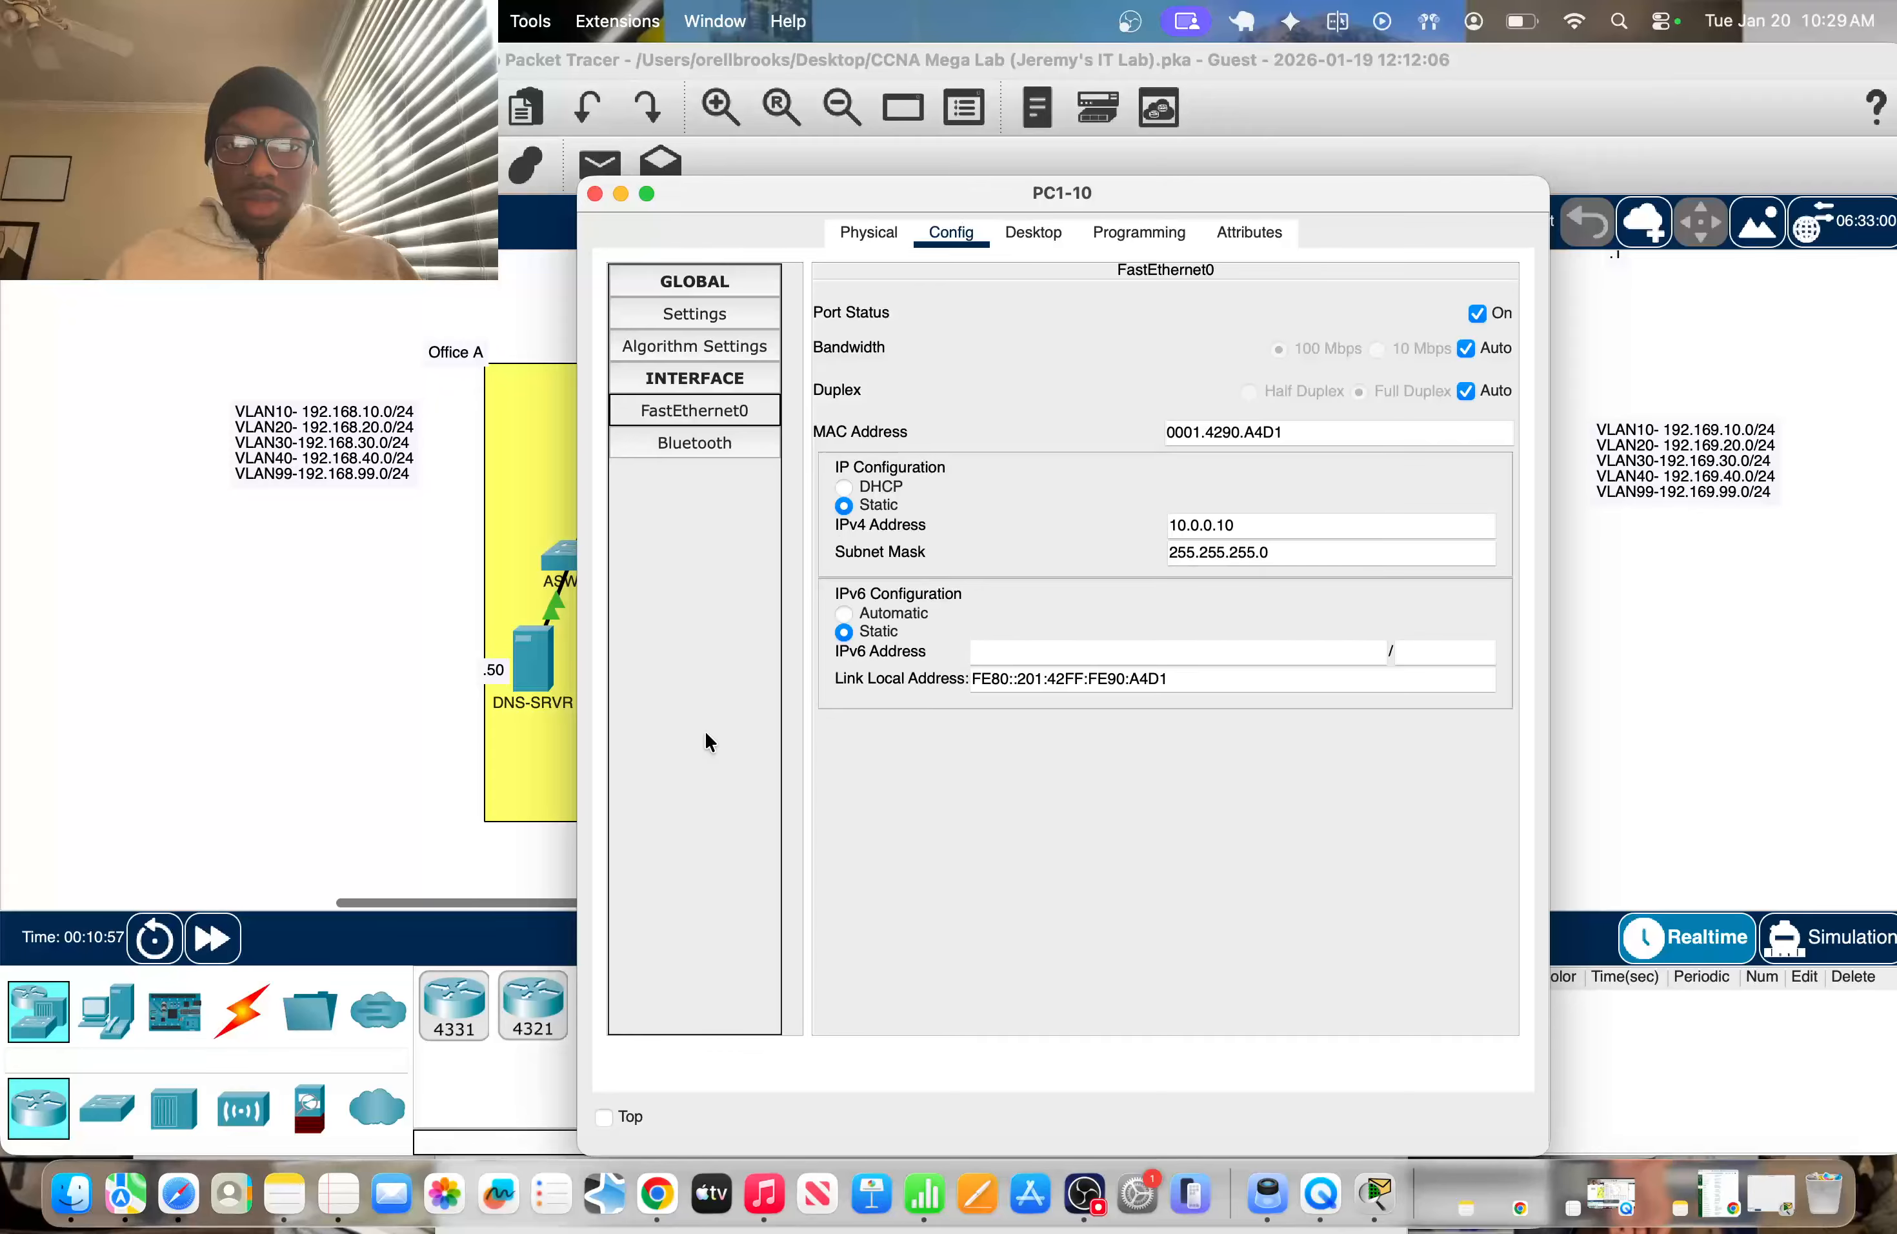
click(1051, 234)
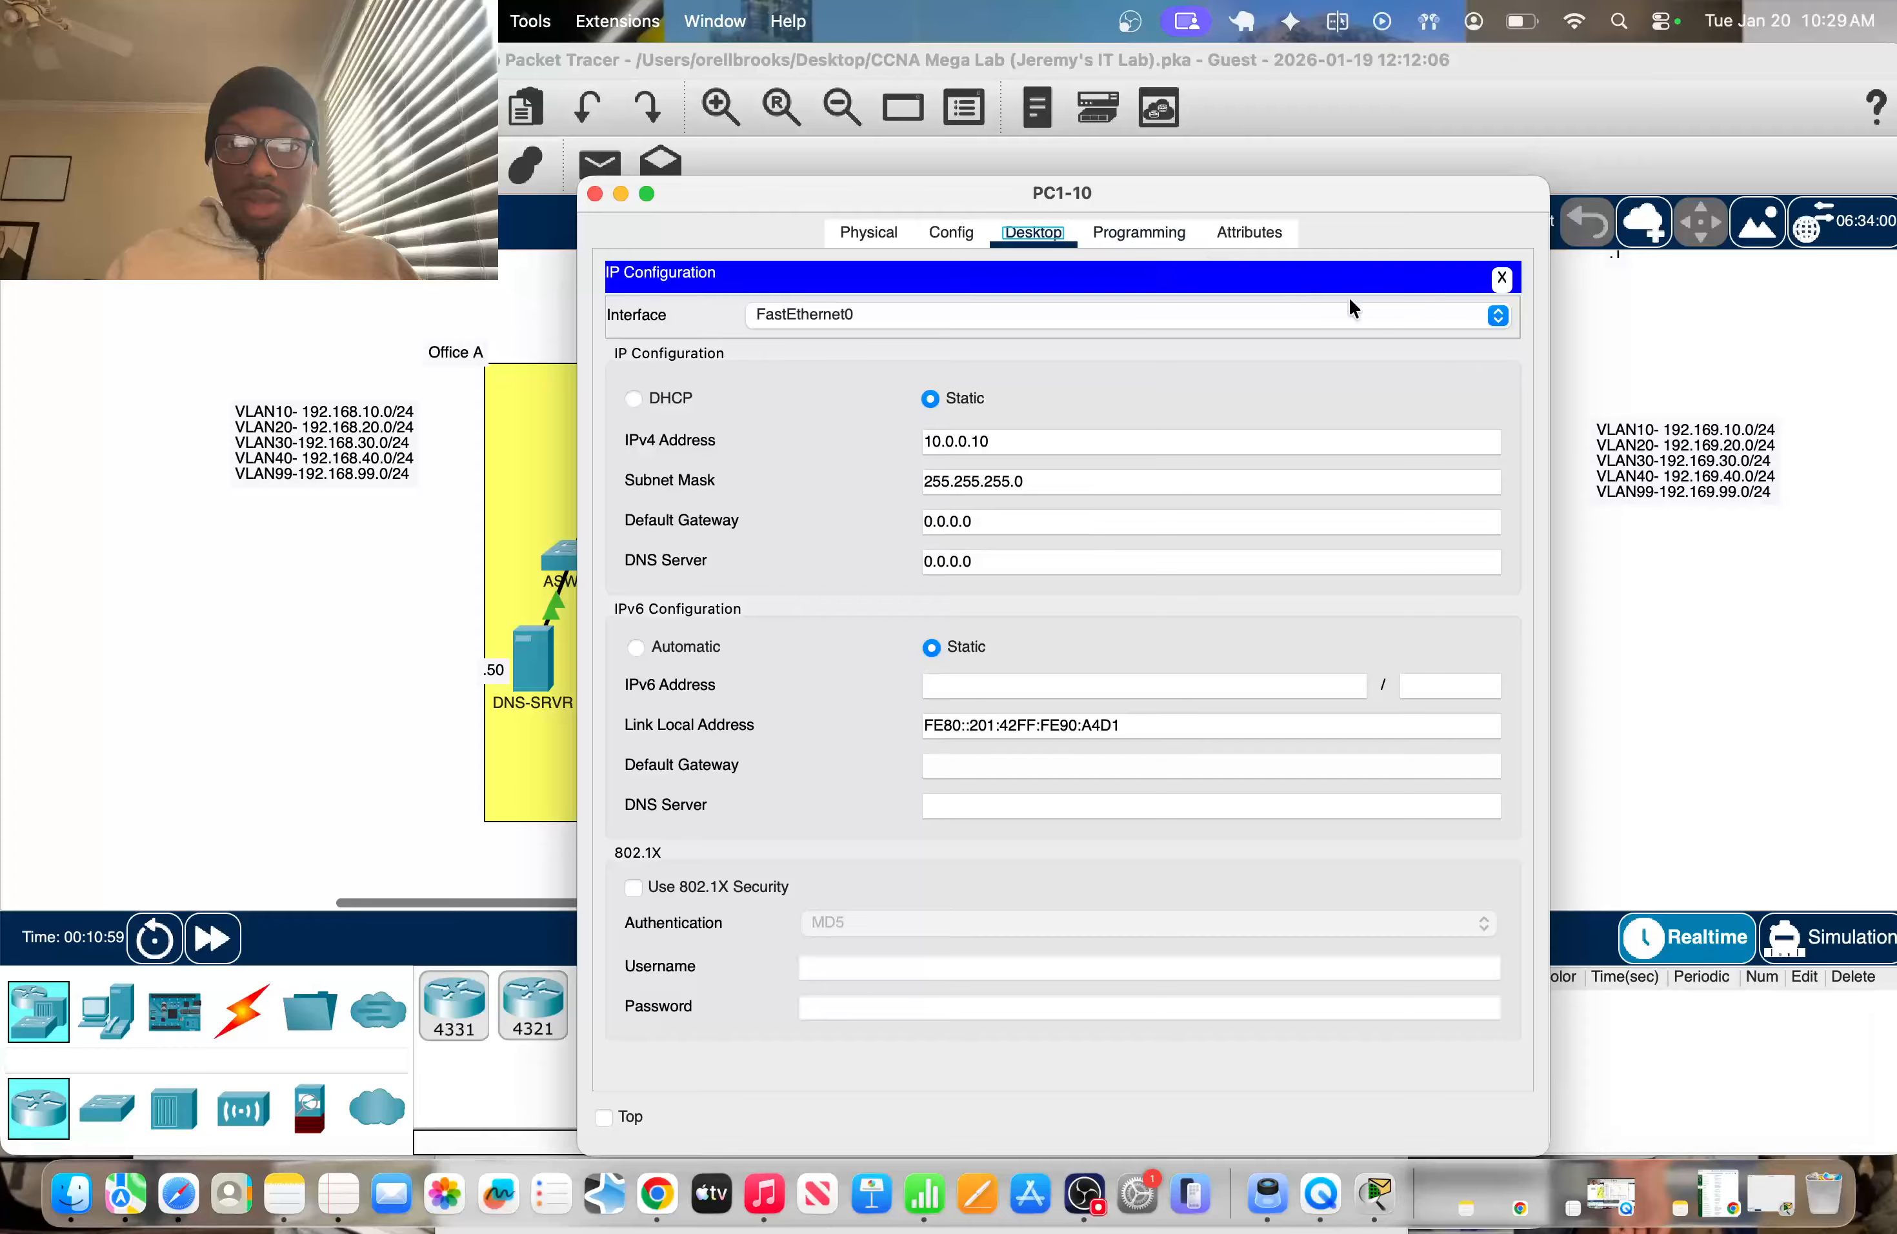
click(1500, 279)
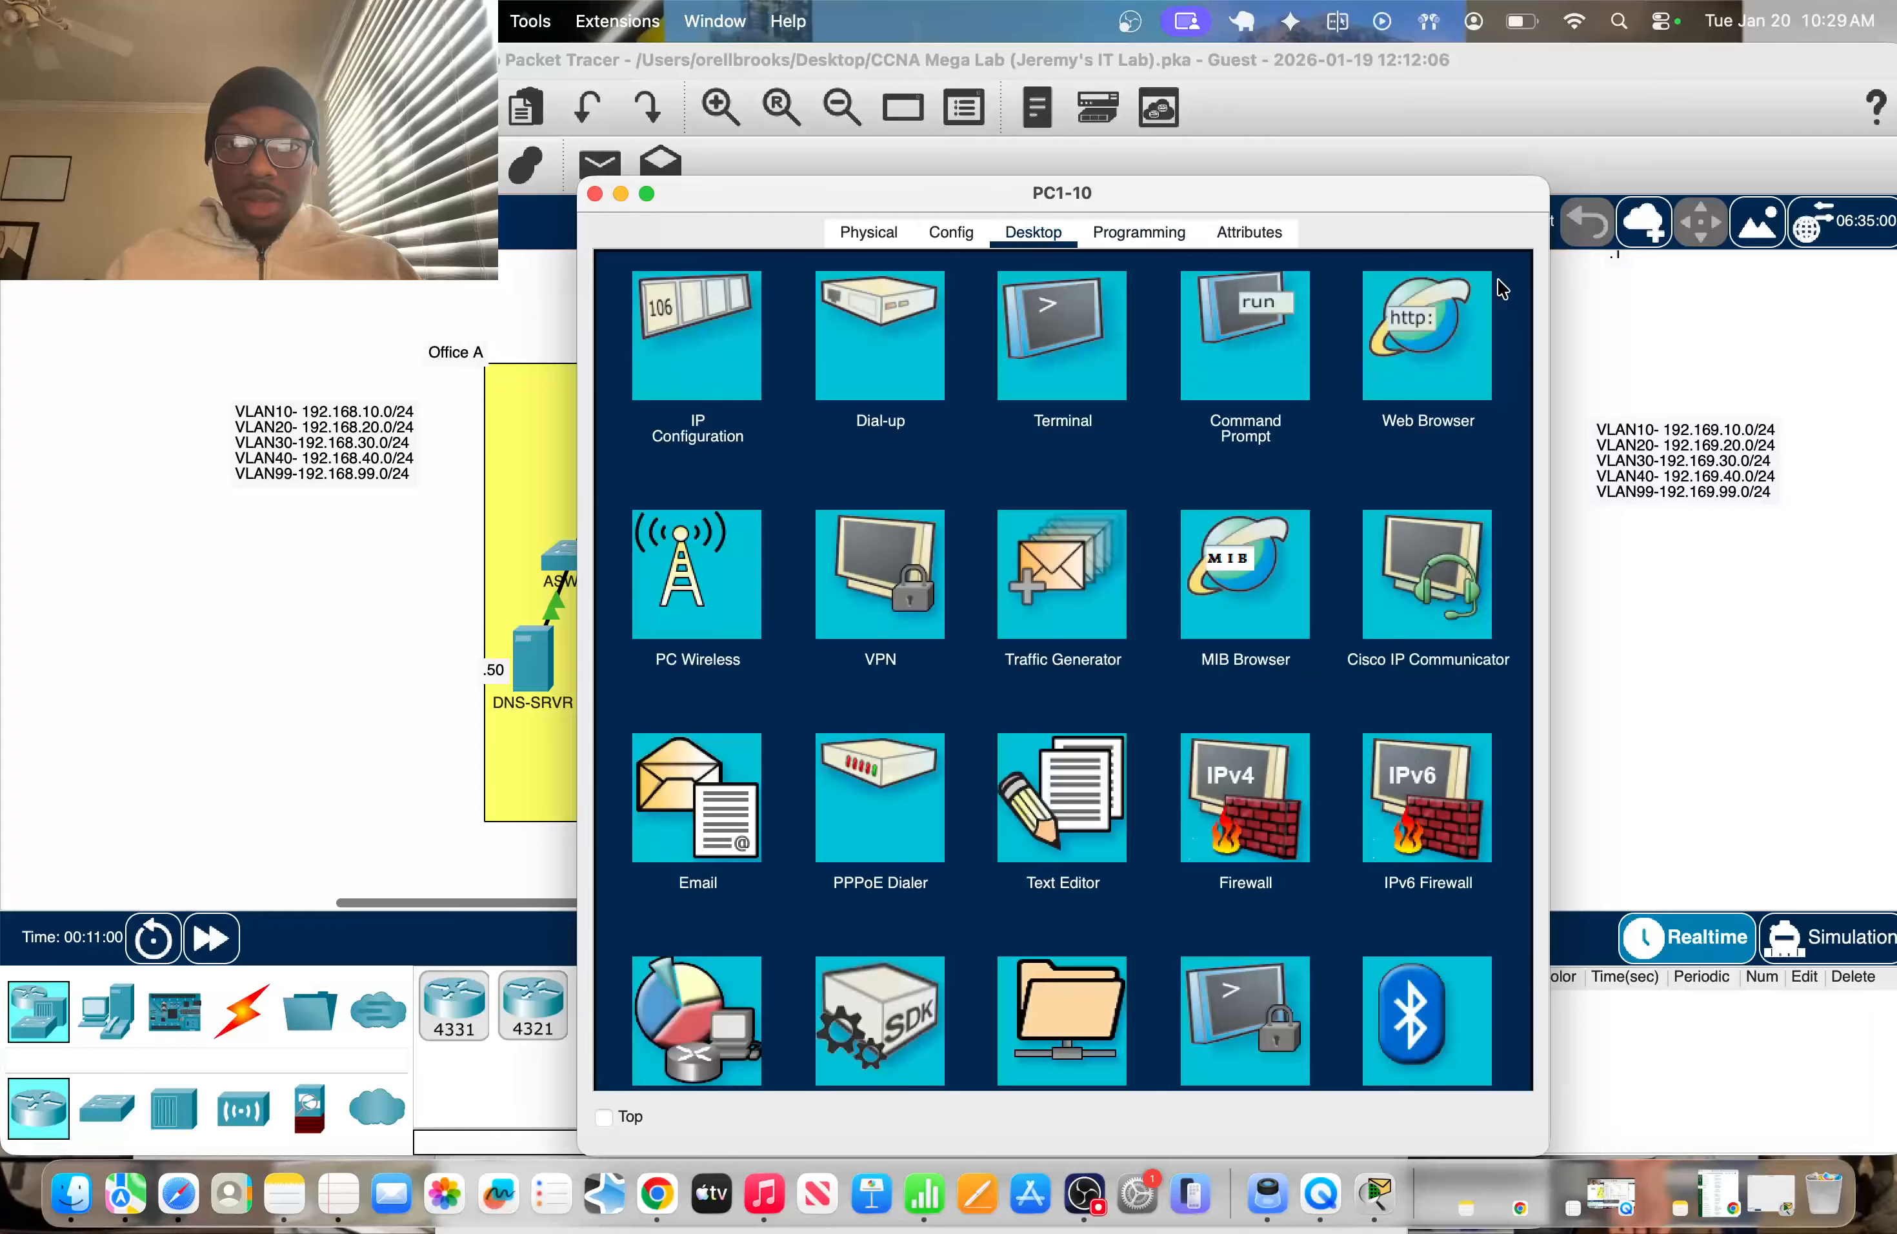
Try to release PC1-10's IP address from its Command Prompt with ipconfig /release
click(1279, 334)
text(ipcofnig)
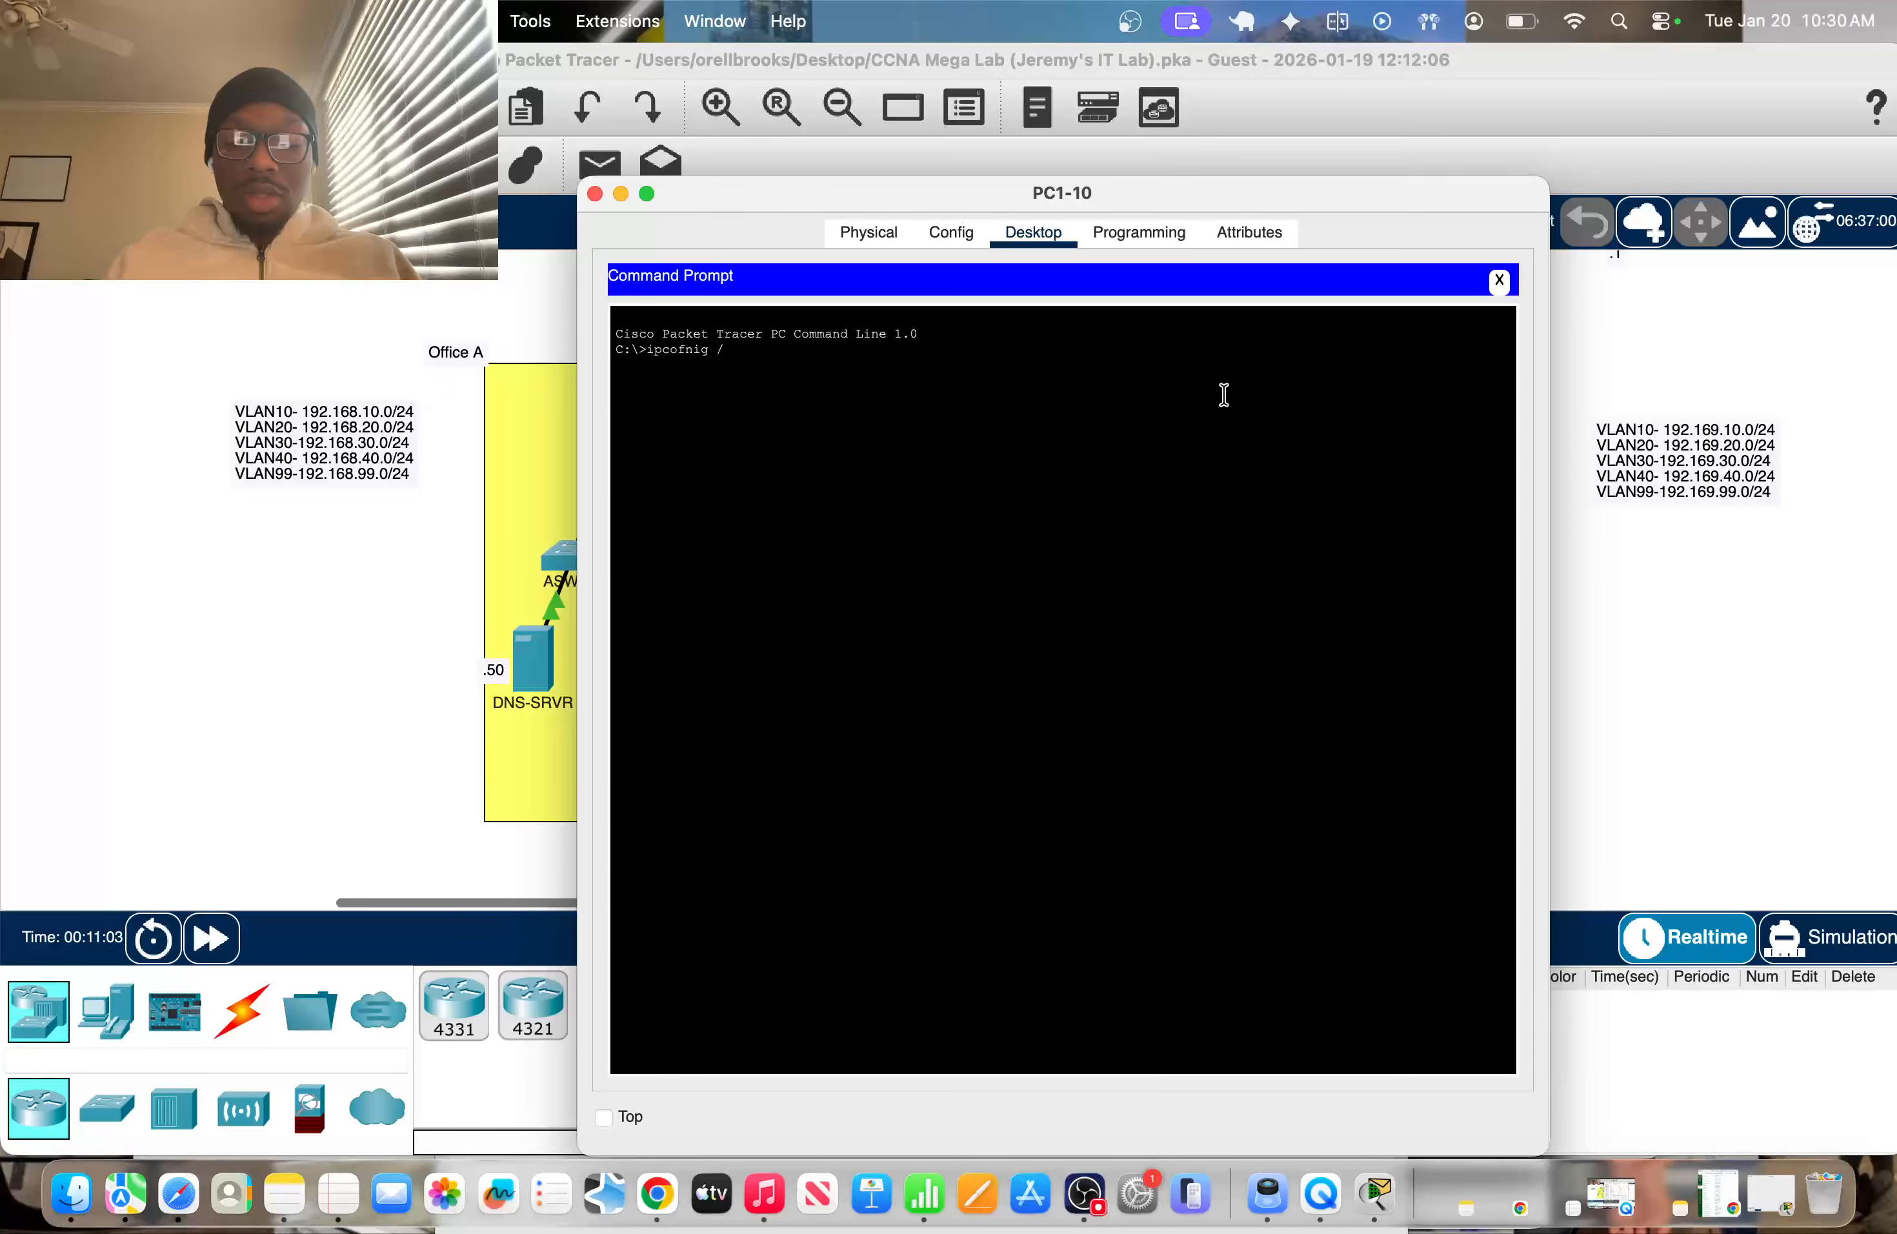
text( /relea)
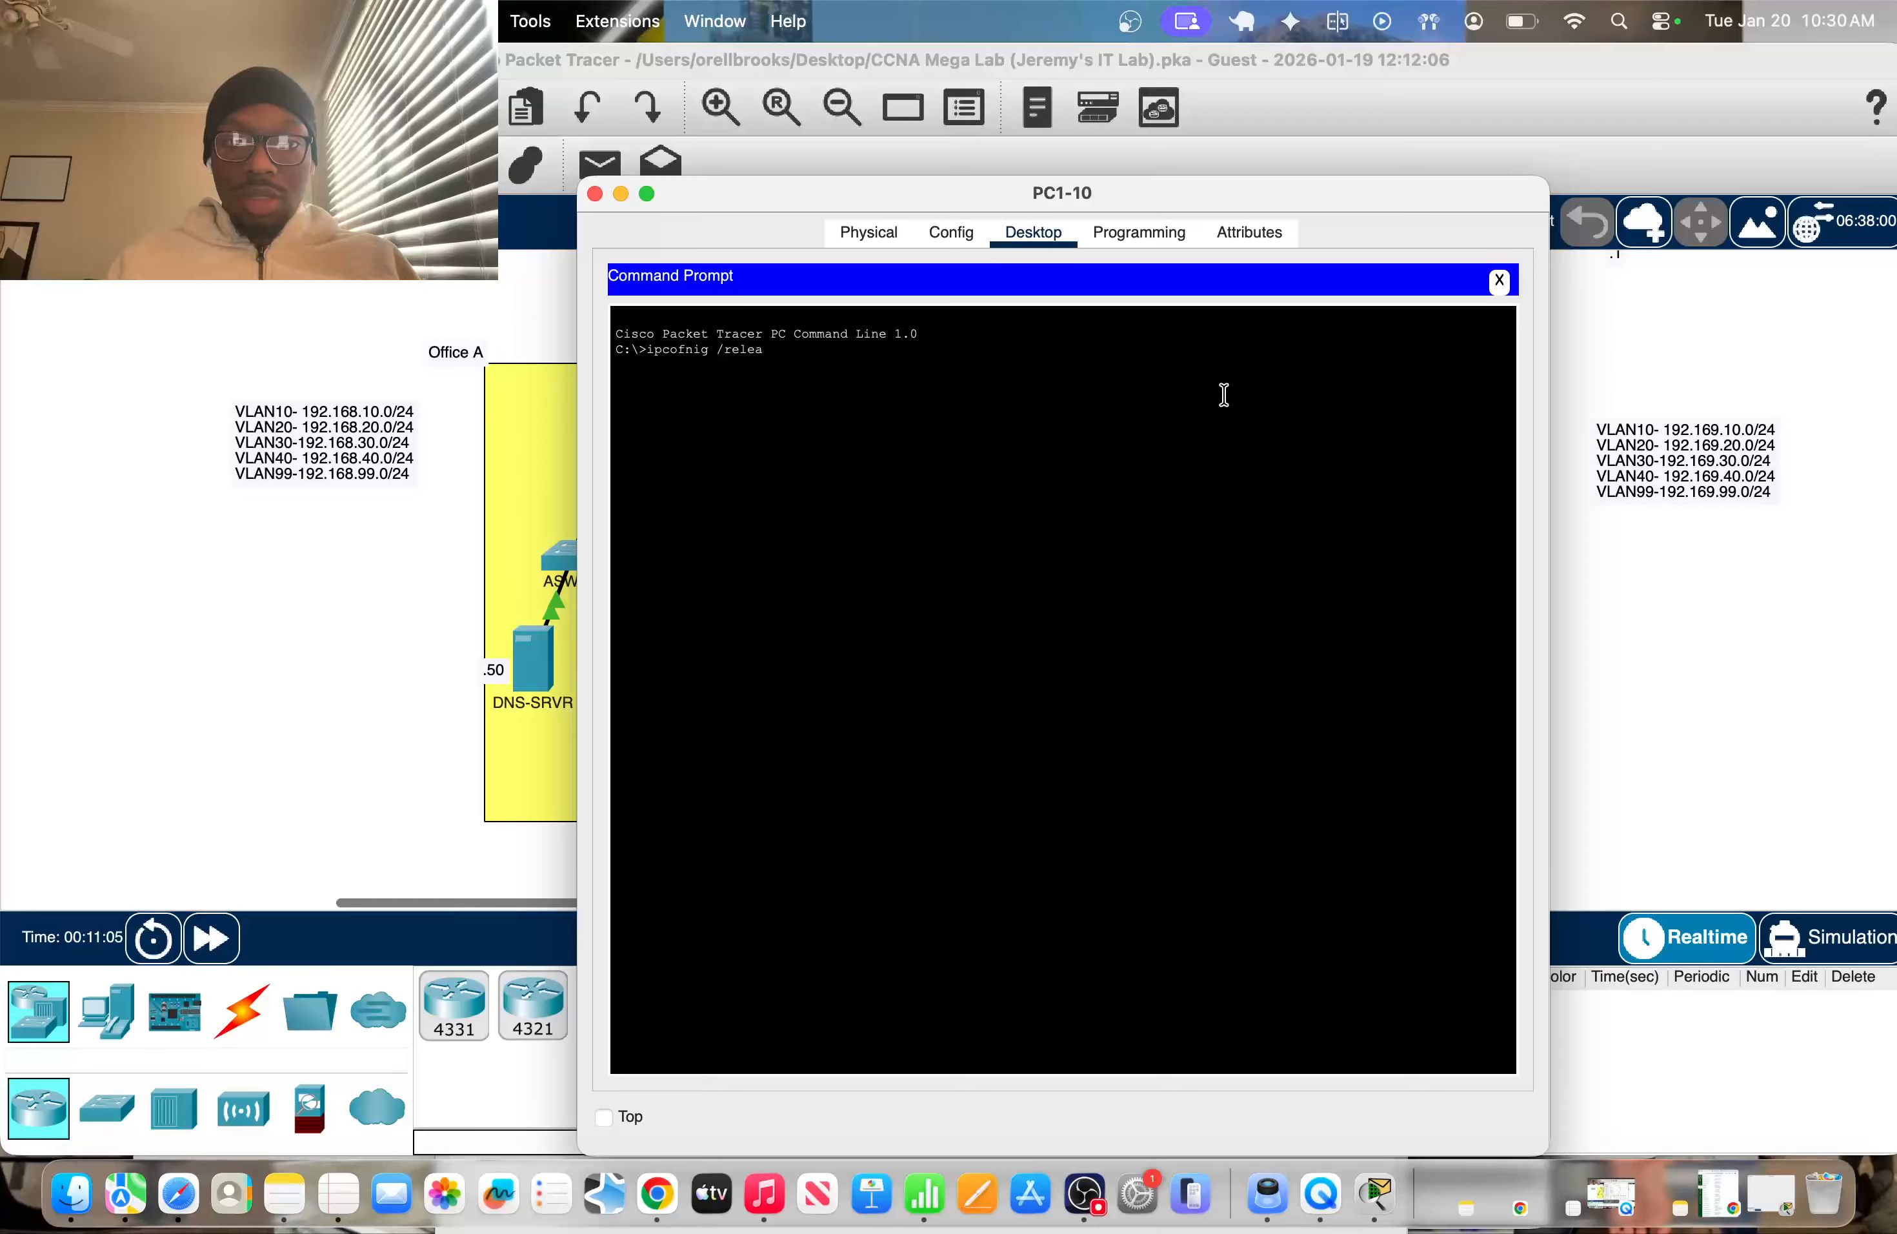
text(se)
key(Return)
text(ipconfig )
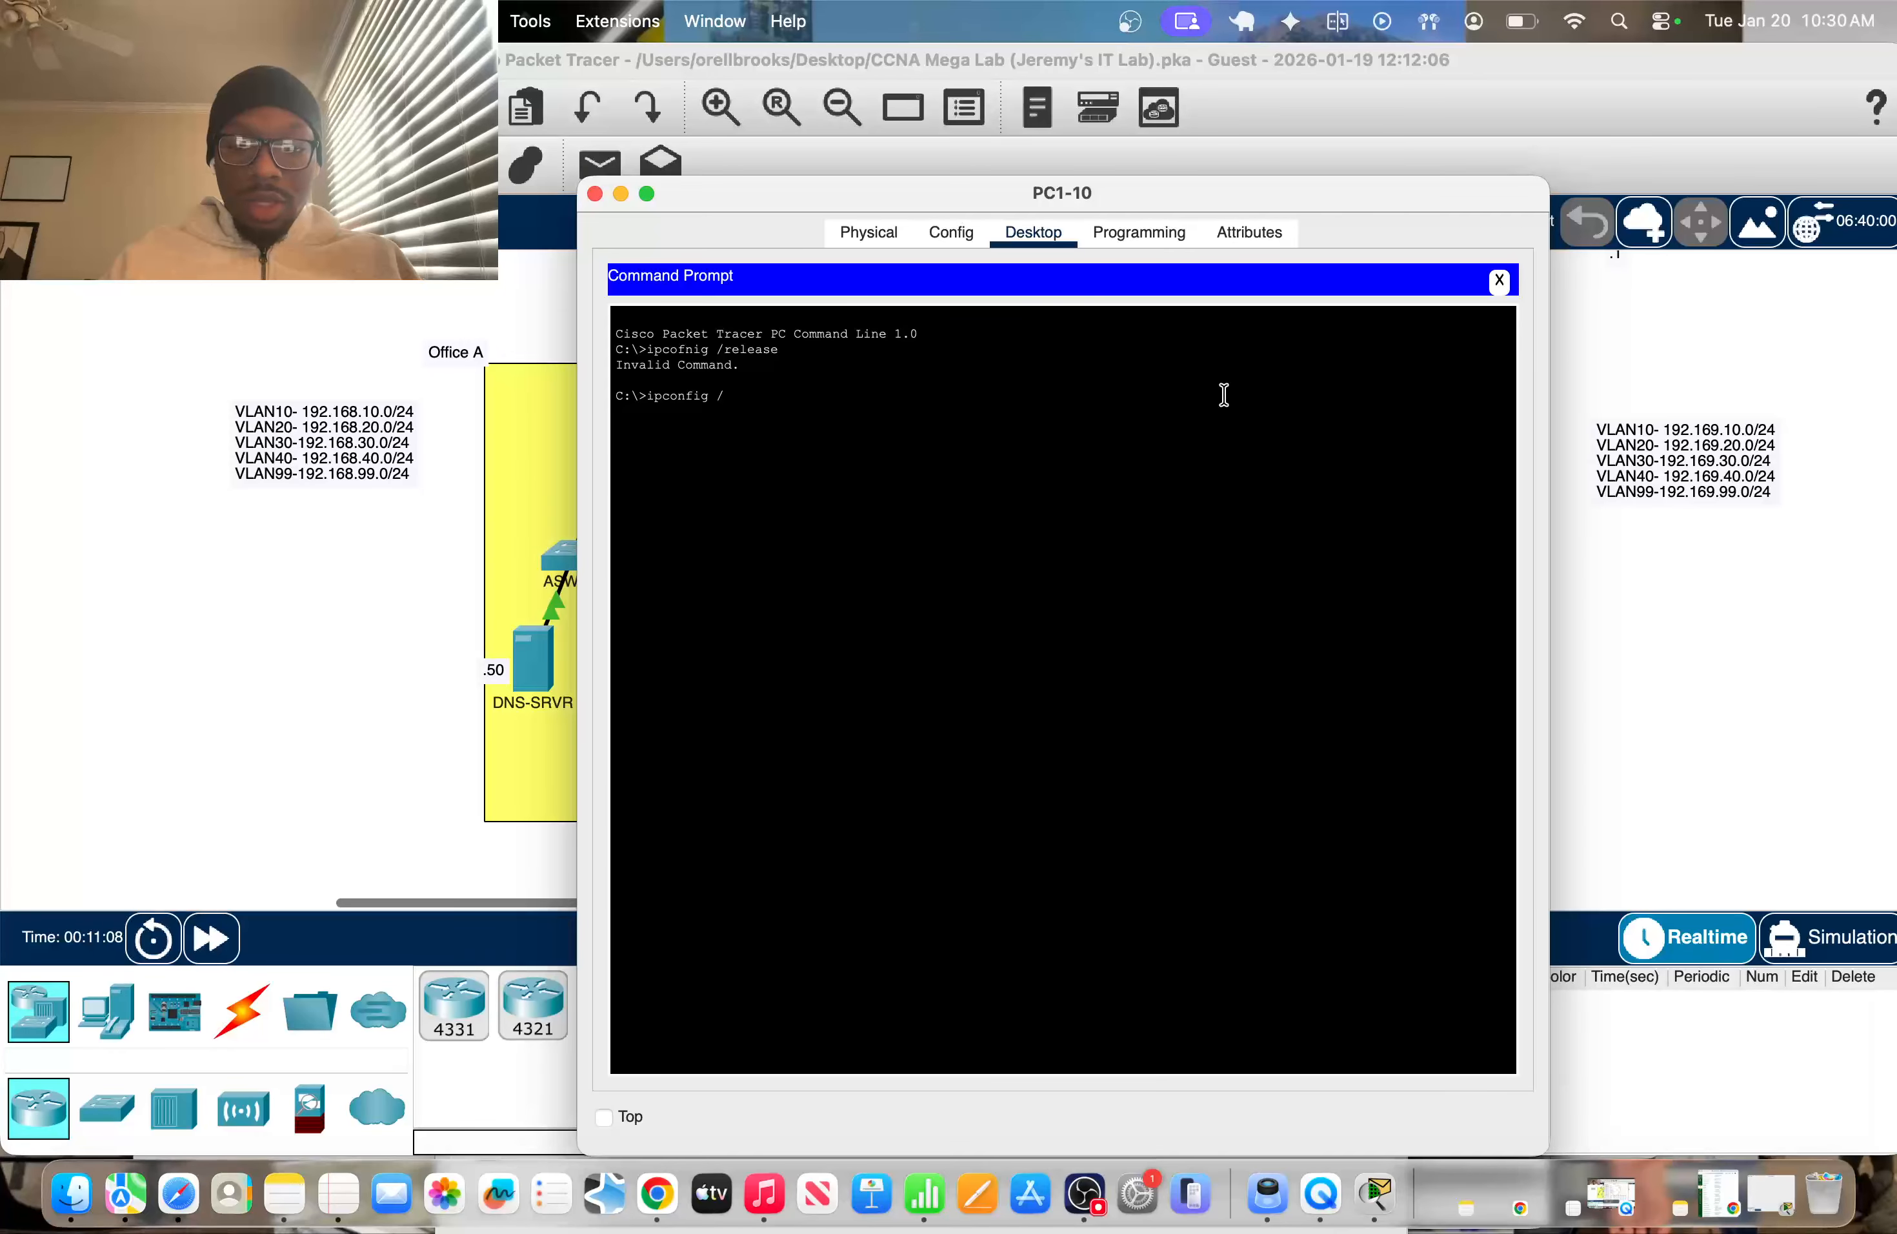
text(/release)
key(Return)
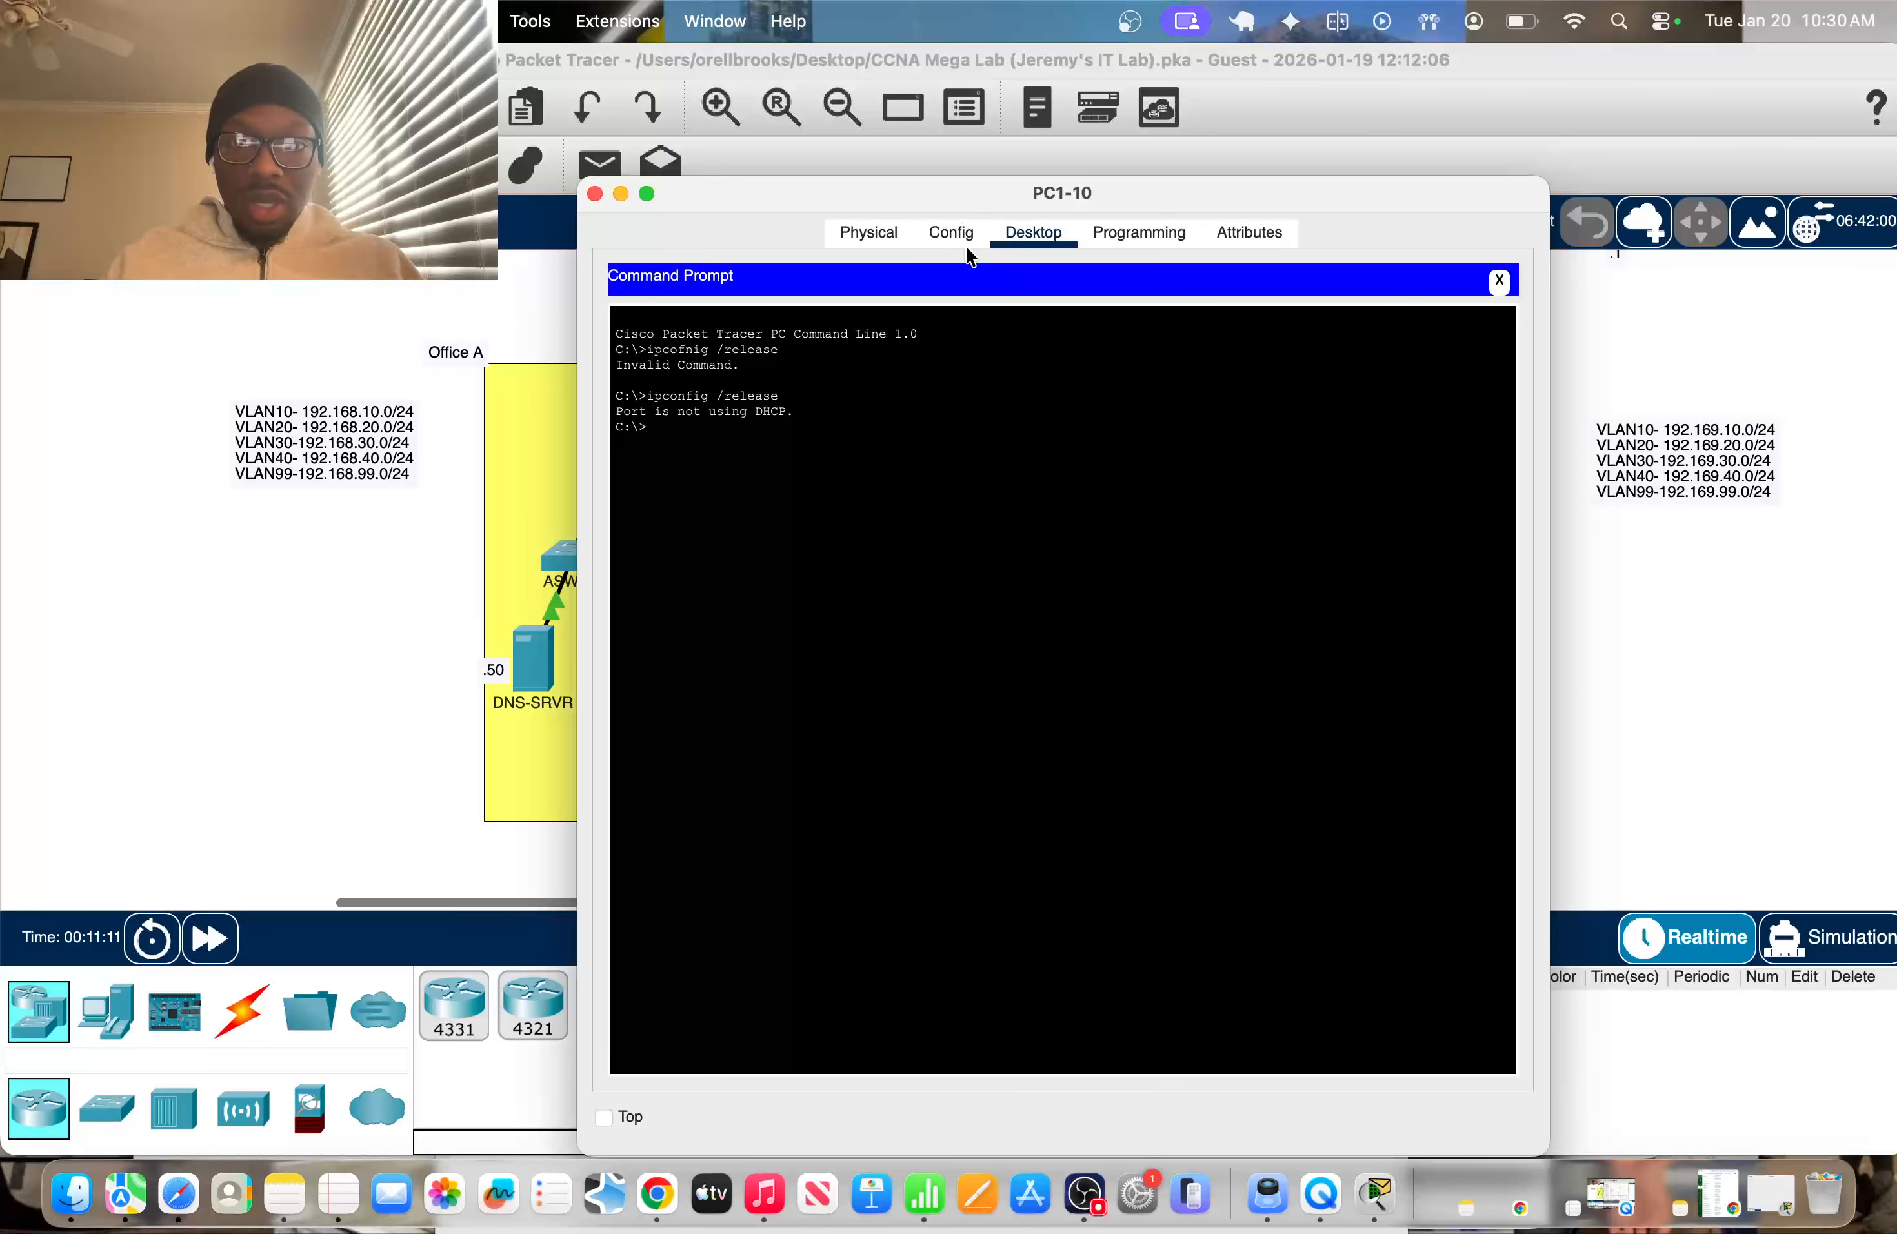
Set PC1-10's IPv4 gateway and DNS assignment to DHCP in its global settings
click(951, 234)
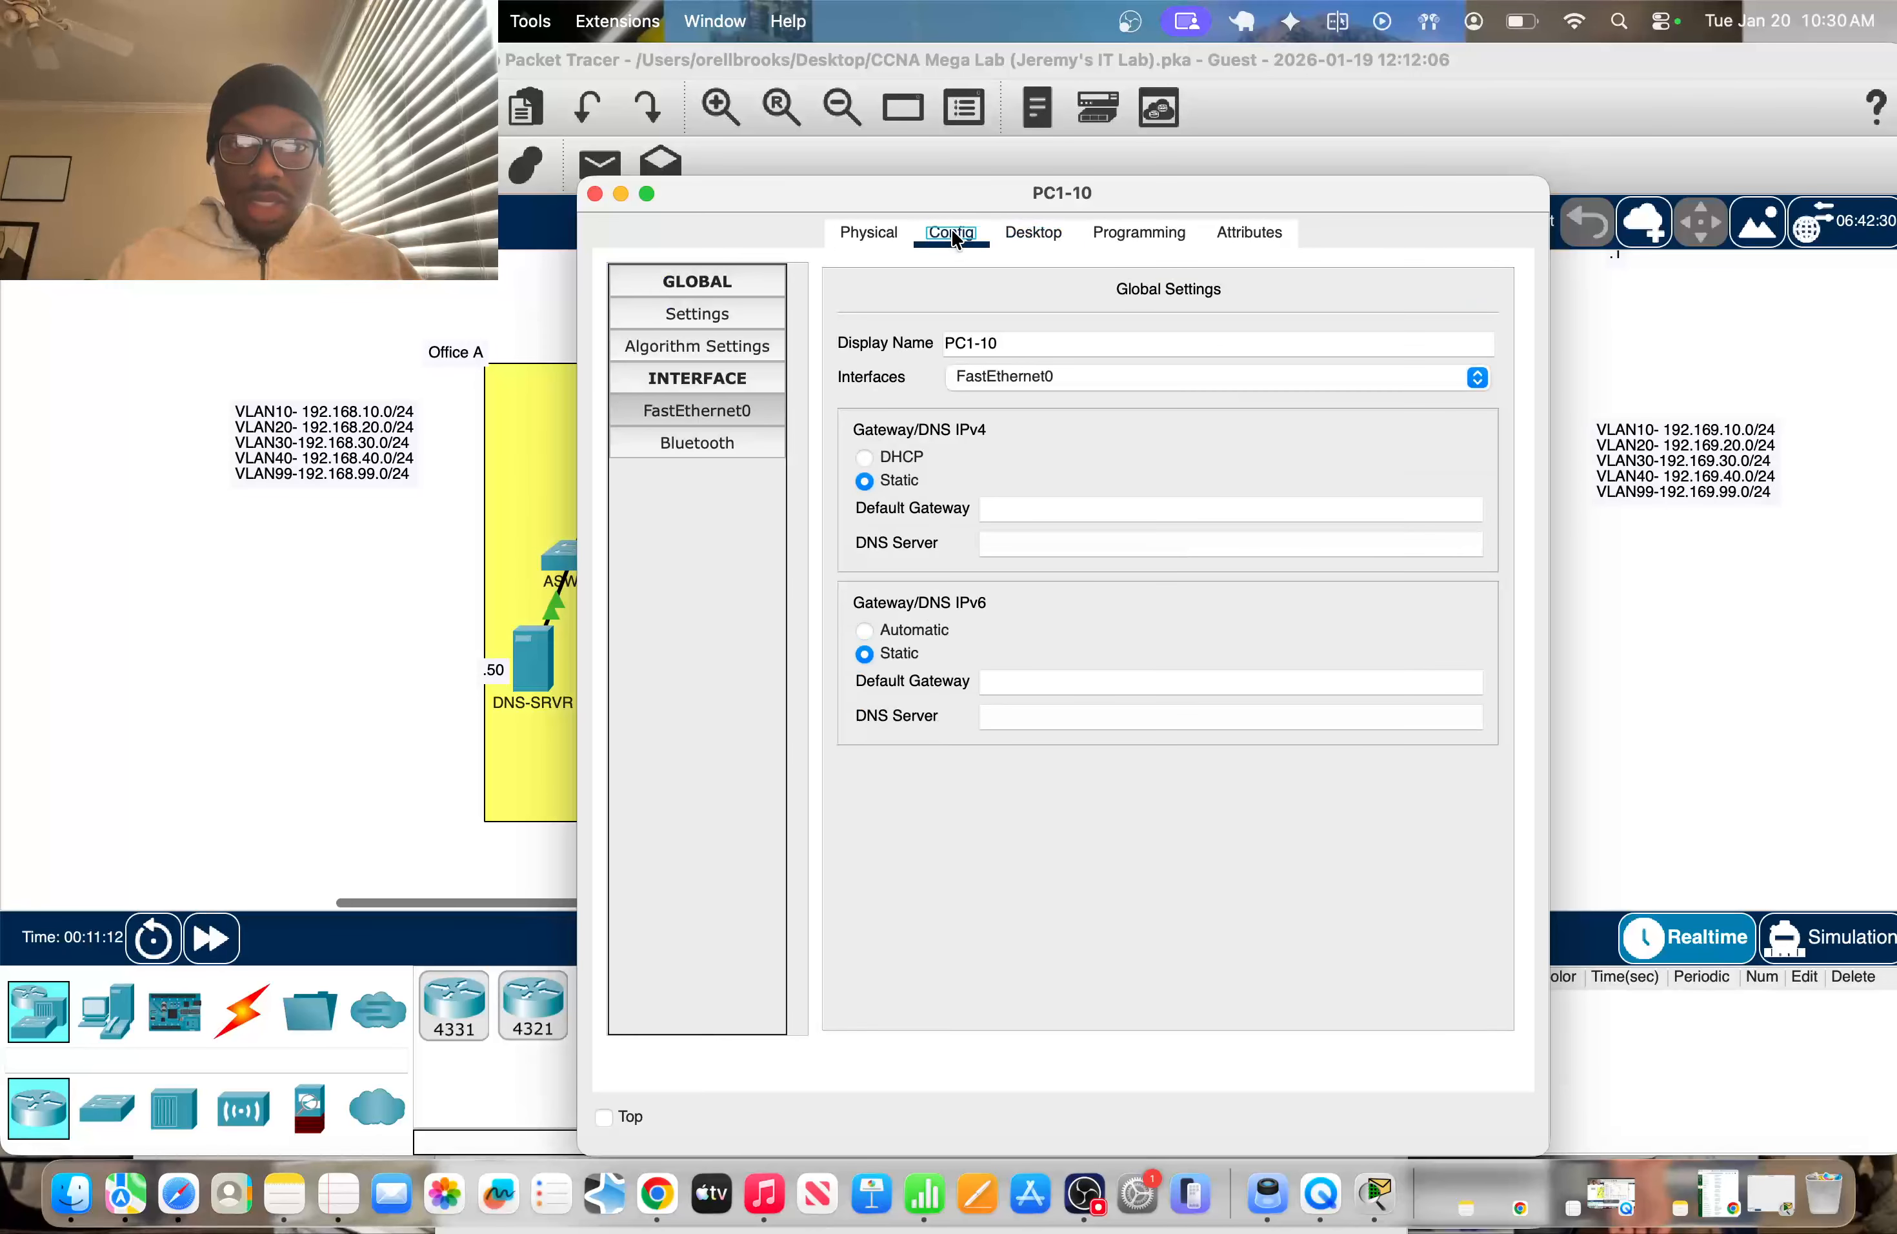
click(889, 236)
click(951, 234)
click(1017, 233)
click(978, 234)
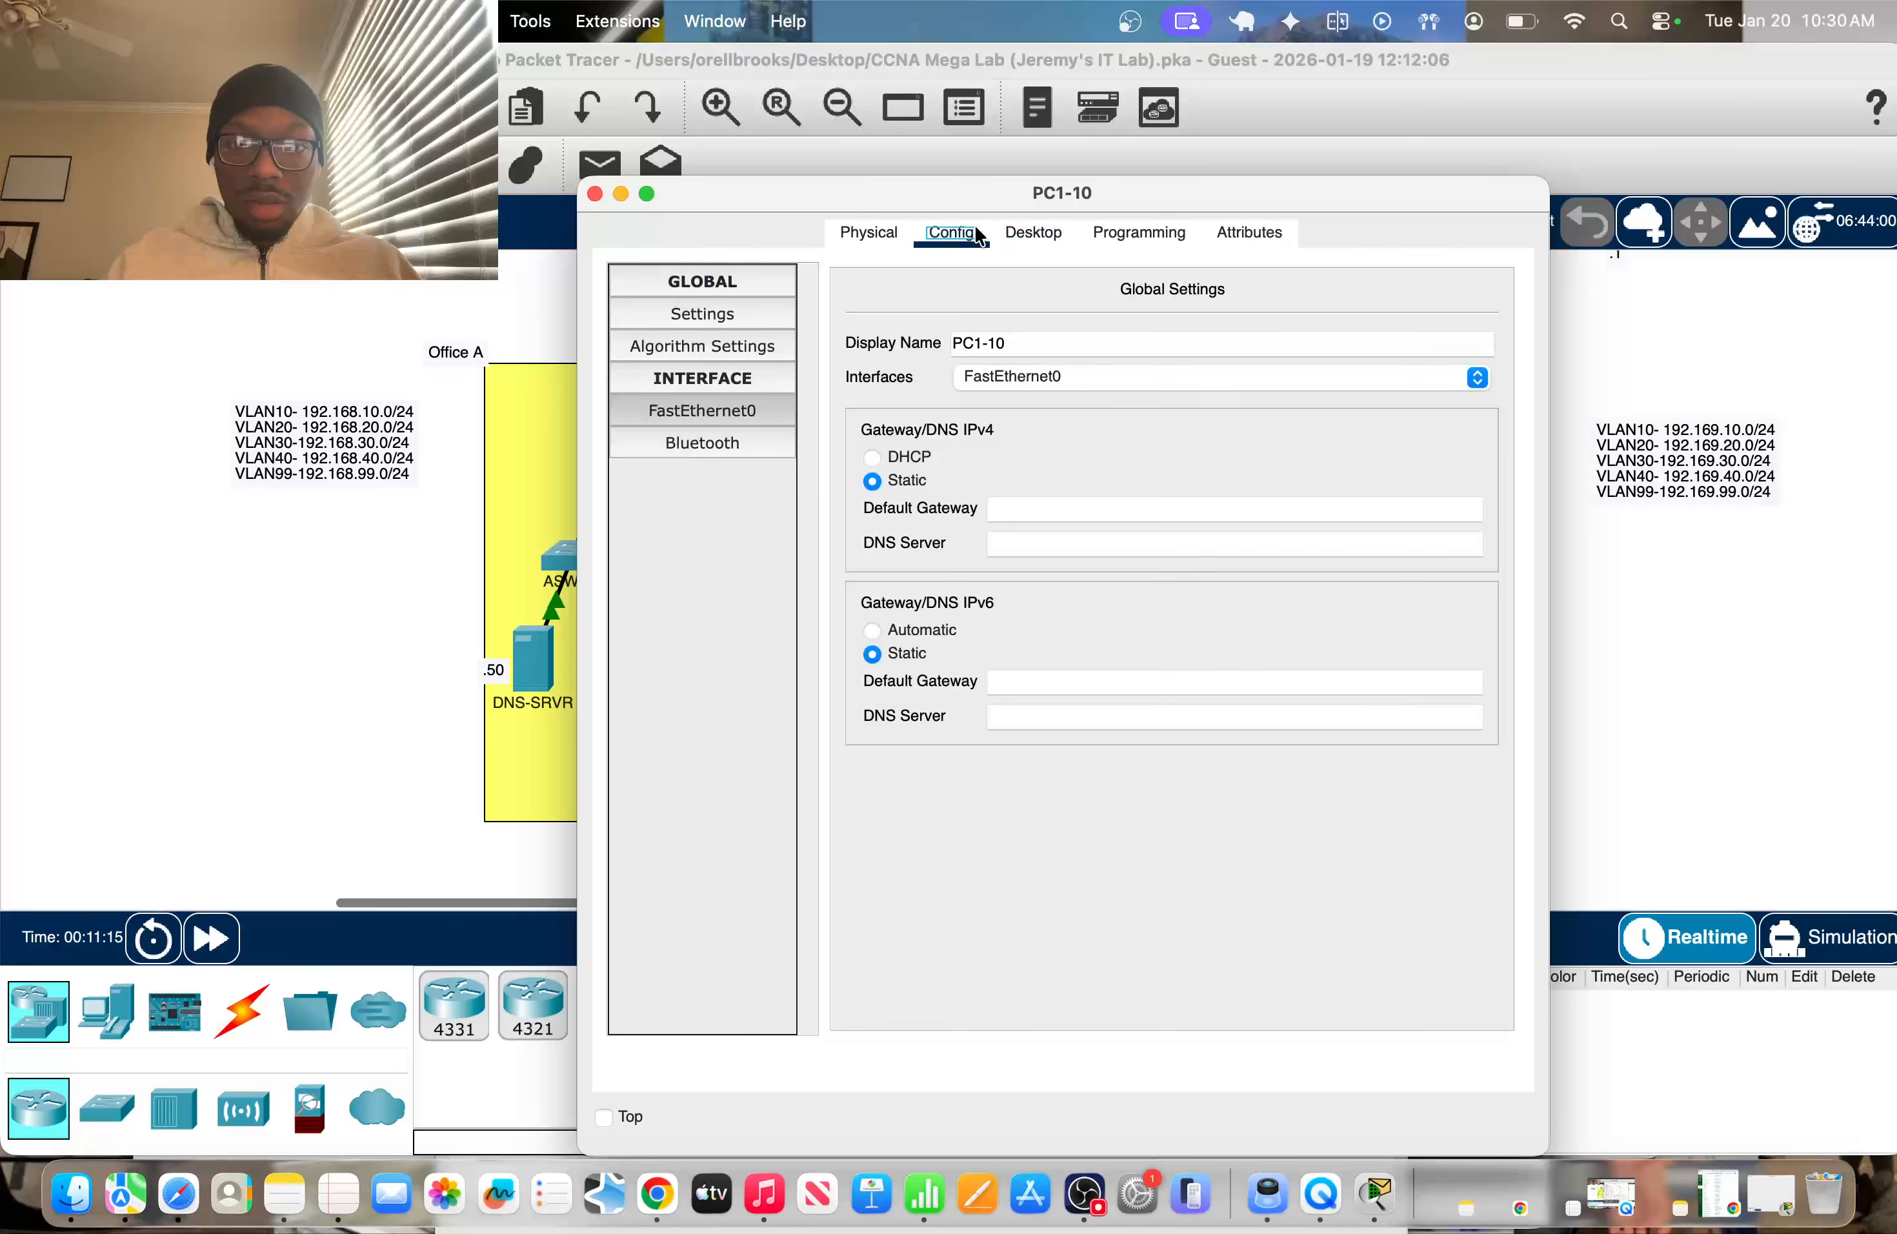
click(727, 411)
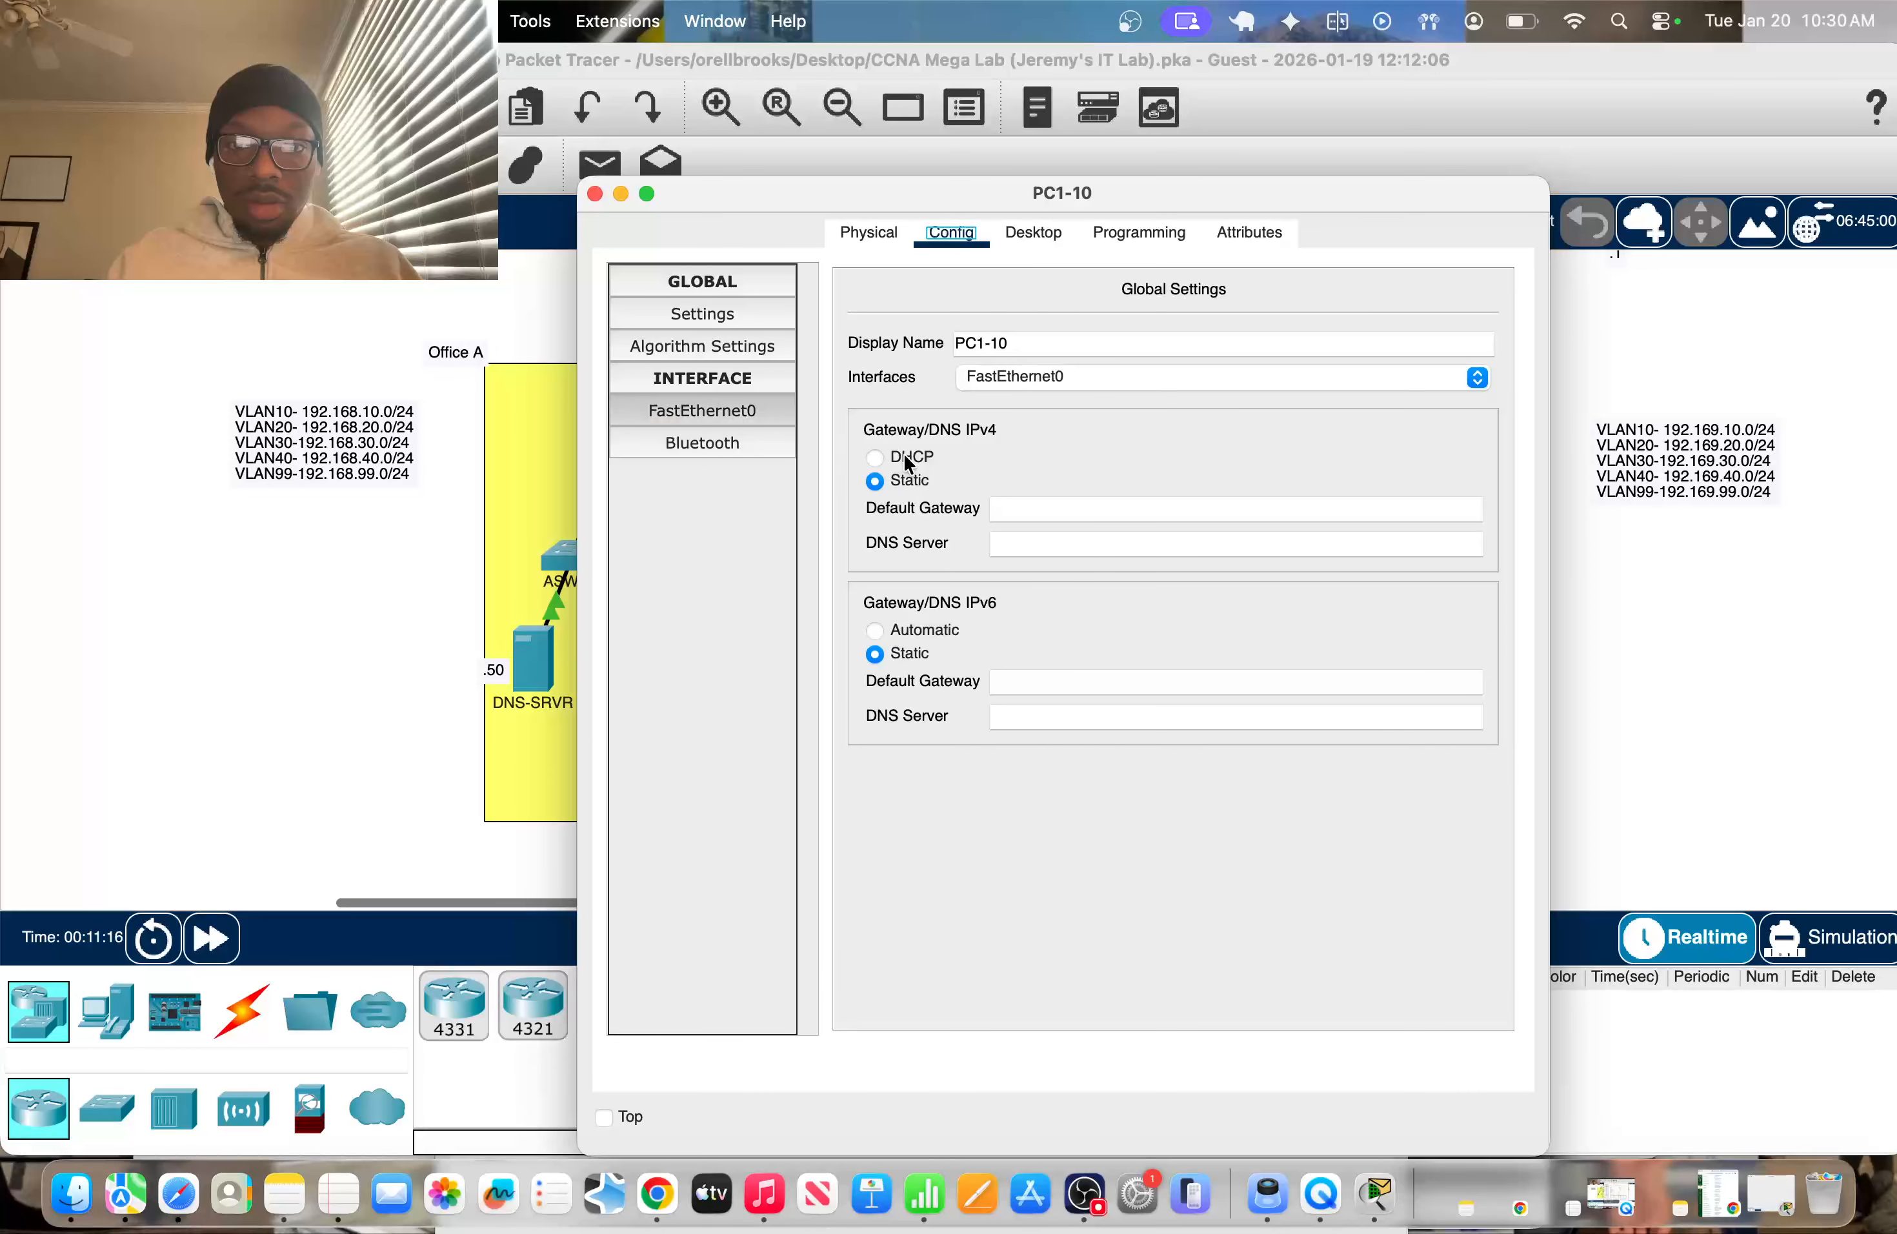
click(875, 456)
Release and renew PC1-10's DHCP lease from its Command Prompt with ipconfig /release and ipconfig /renew
click(1032, 233)
text(ipcon)
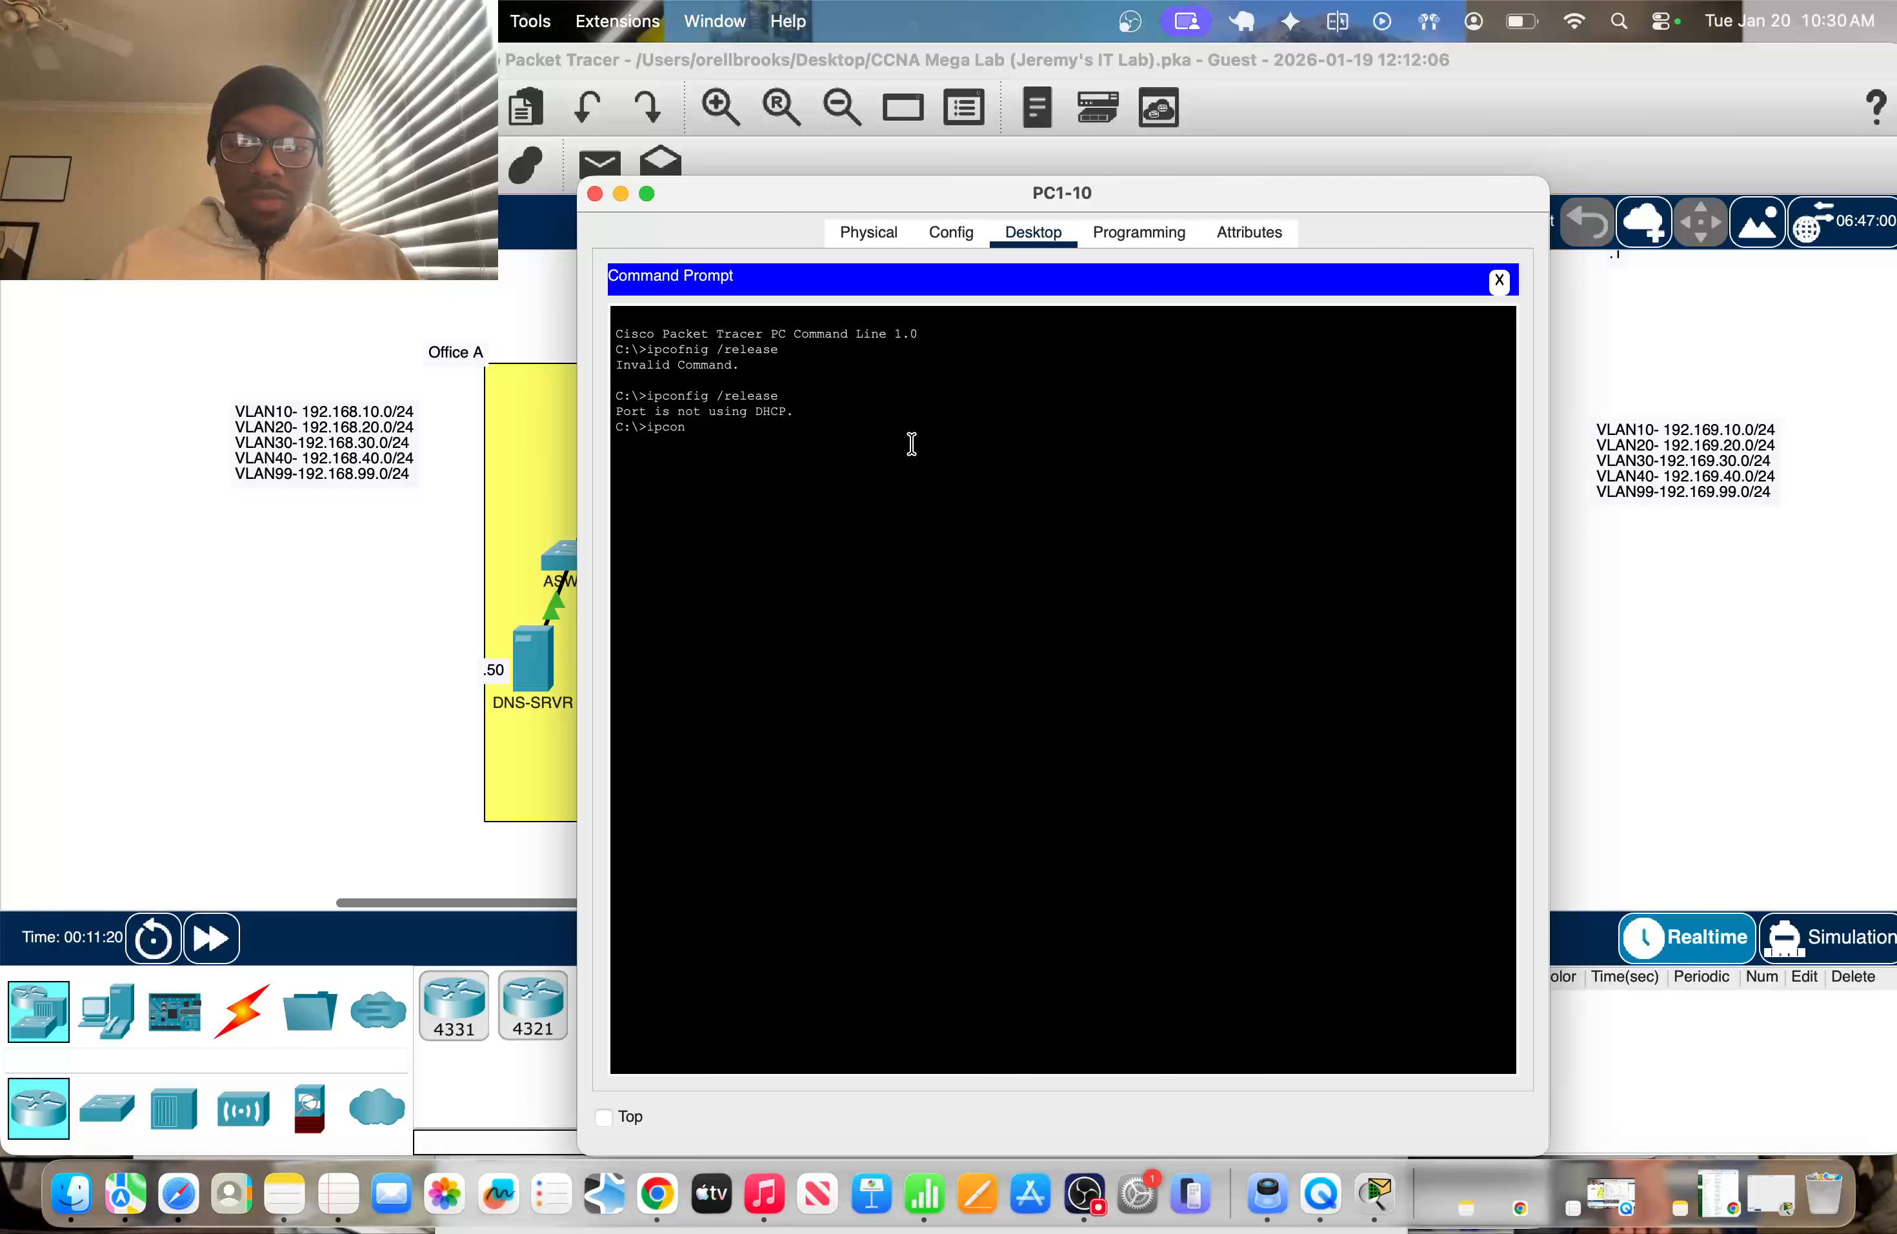
text(fig /release)
key(Return)
text(ipcon)
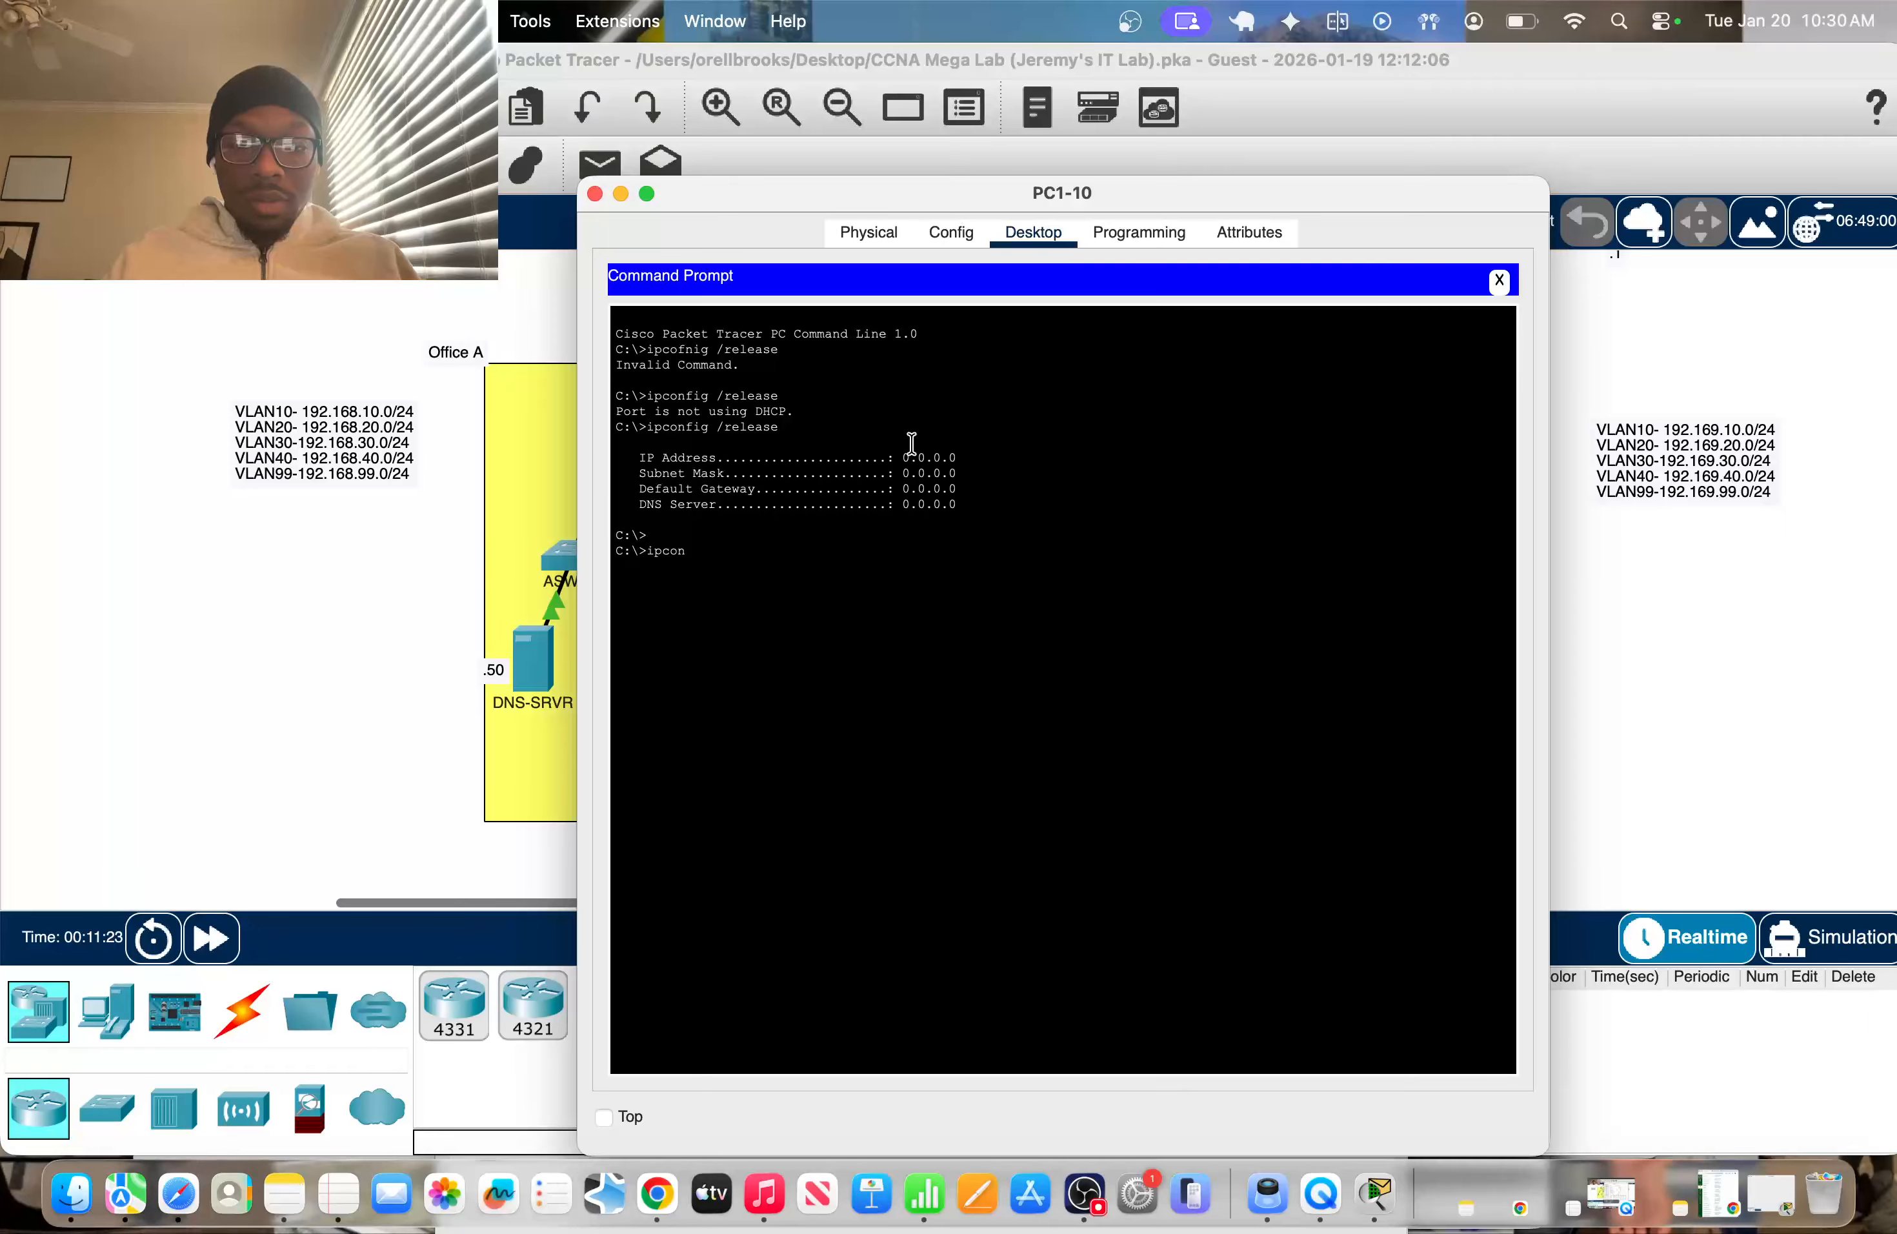
text(fig /renew)
key(Return)
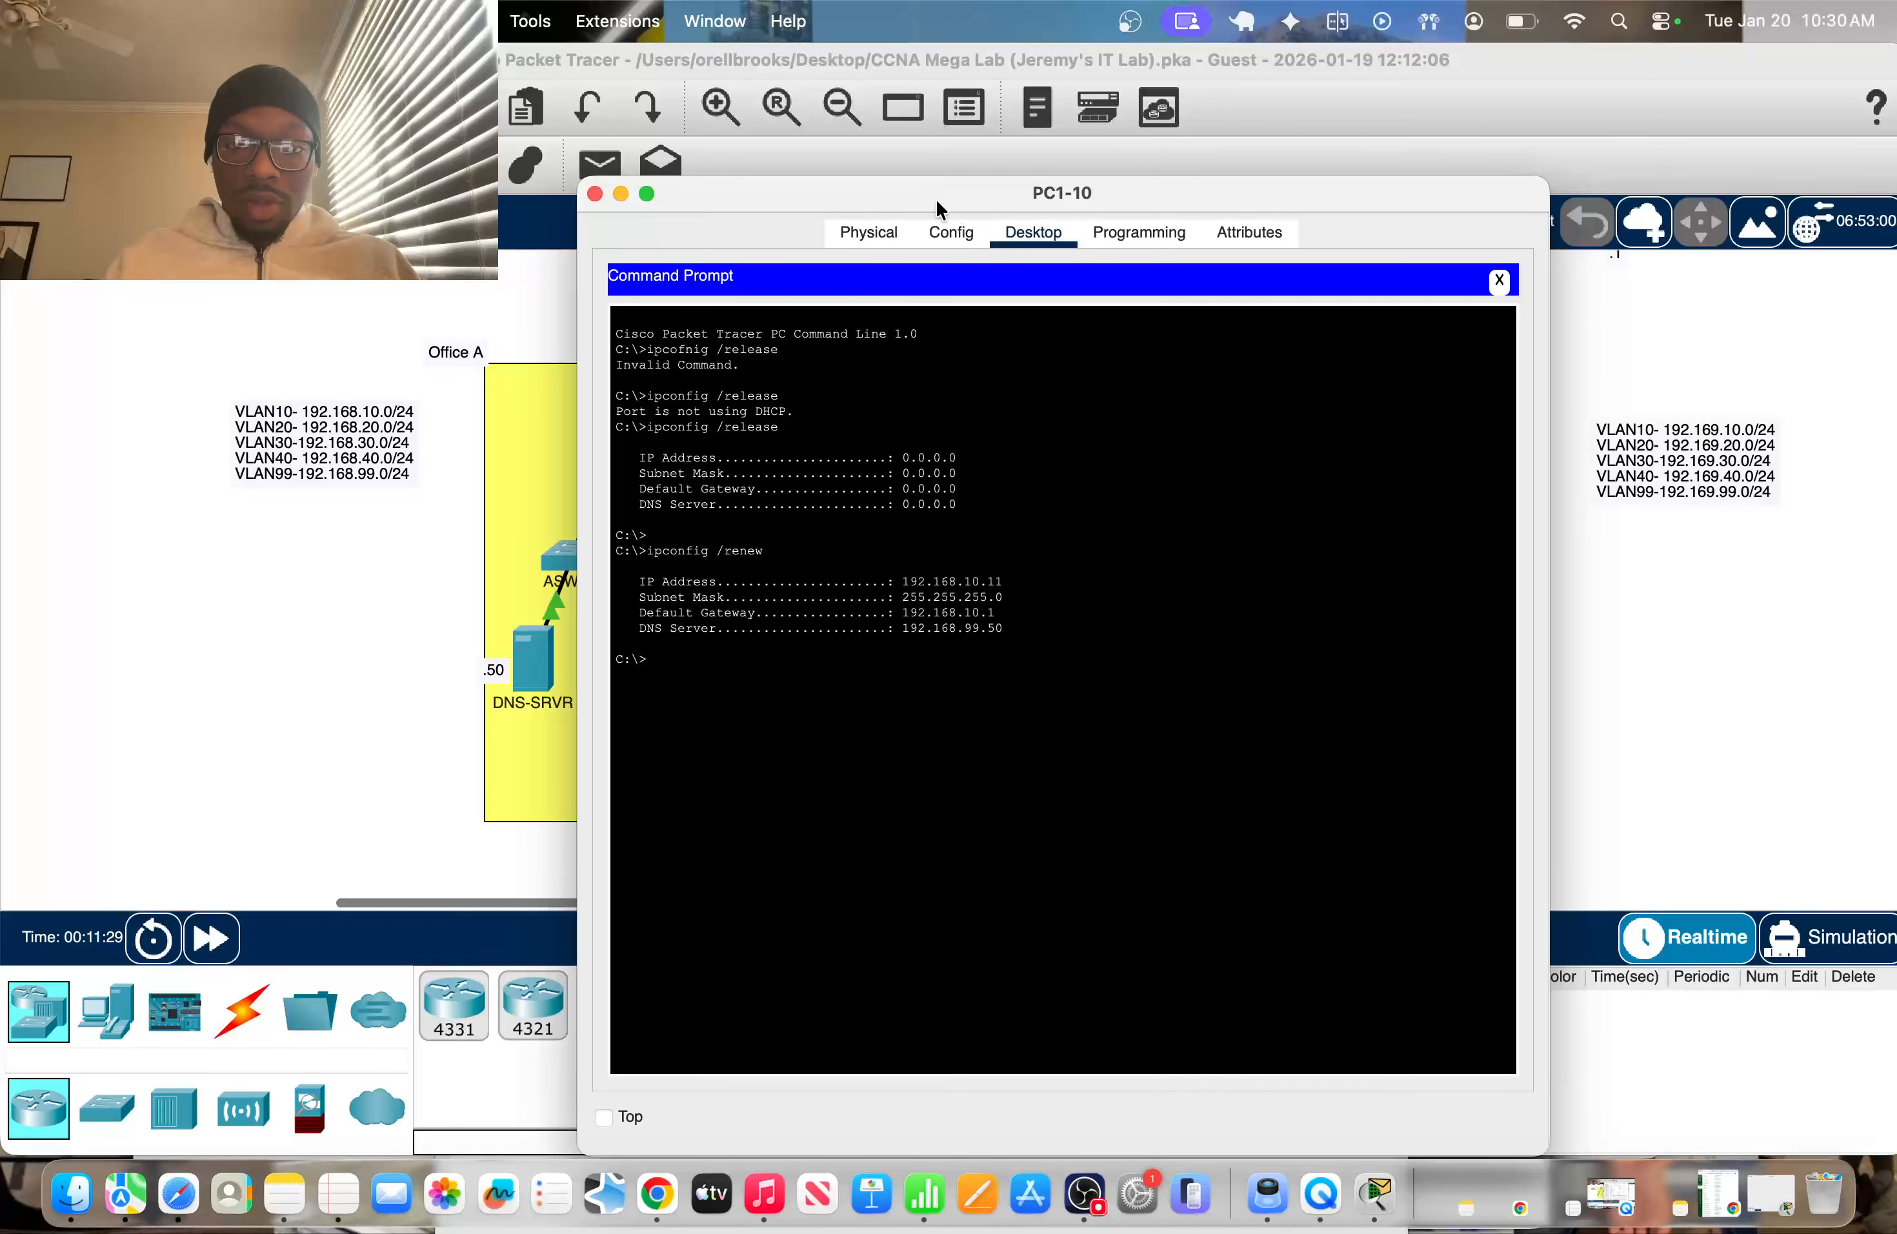
click(411, 574)
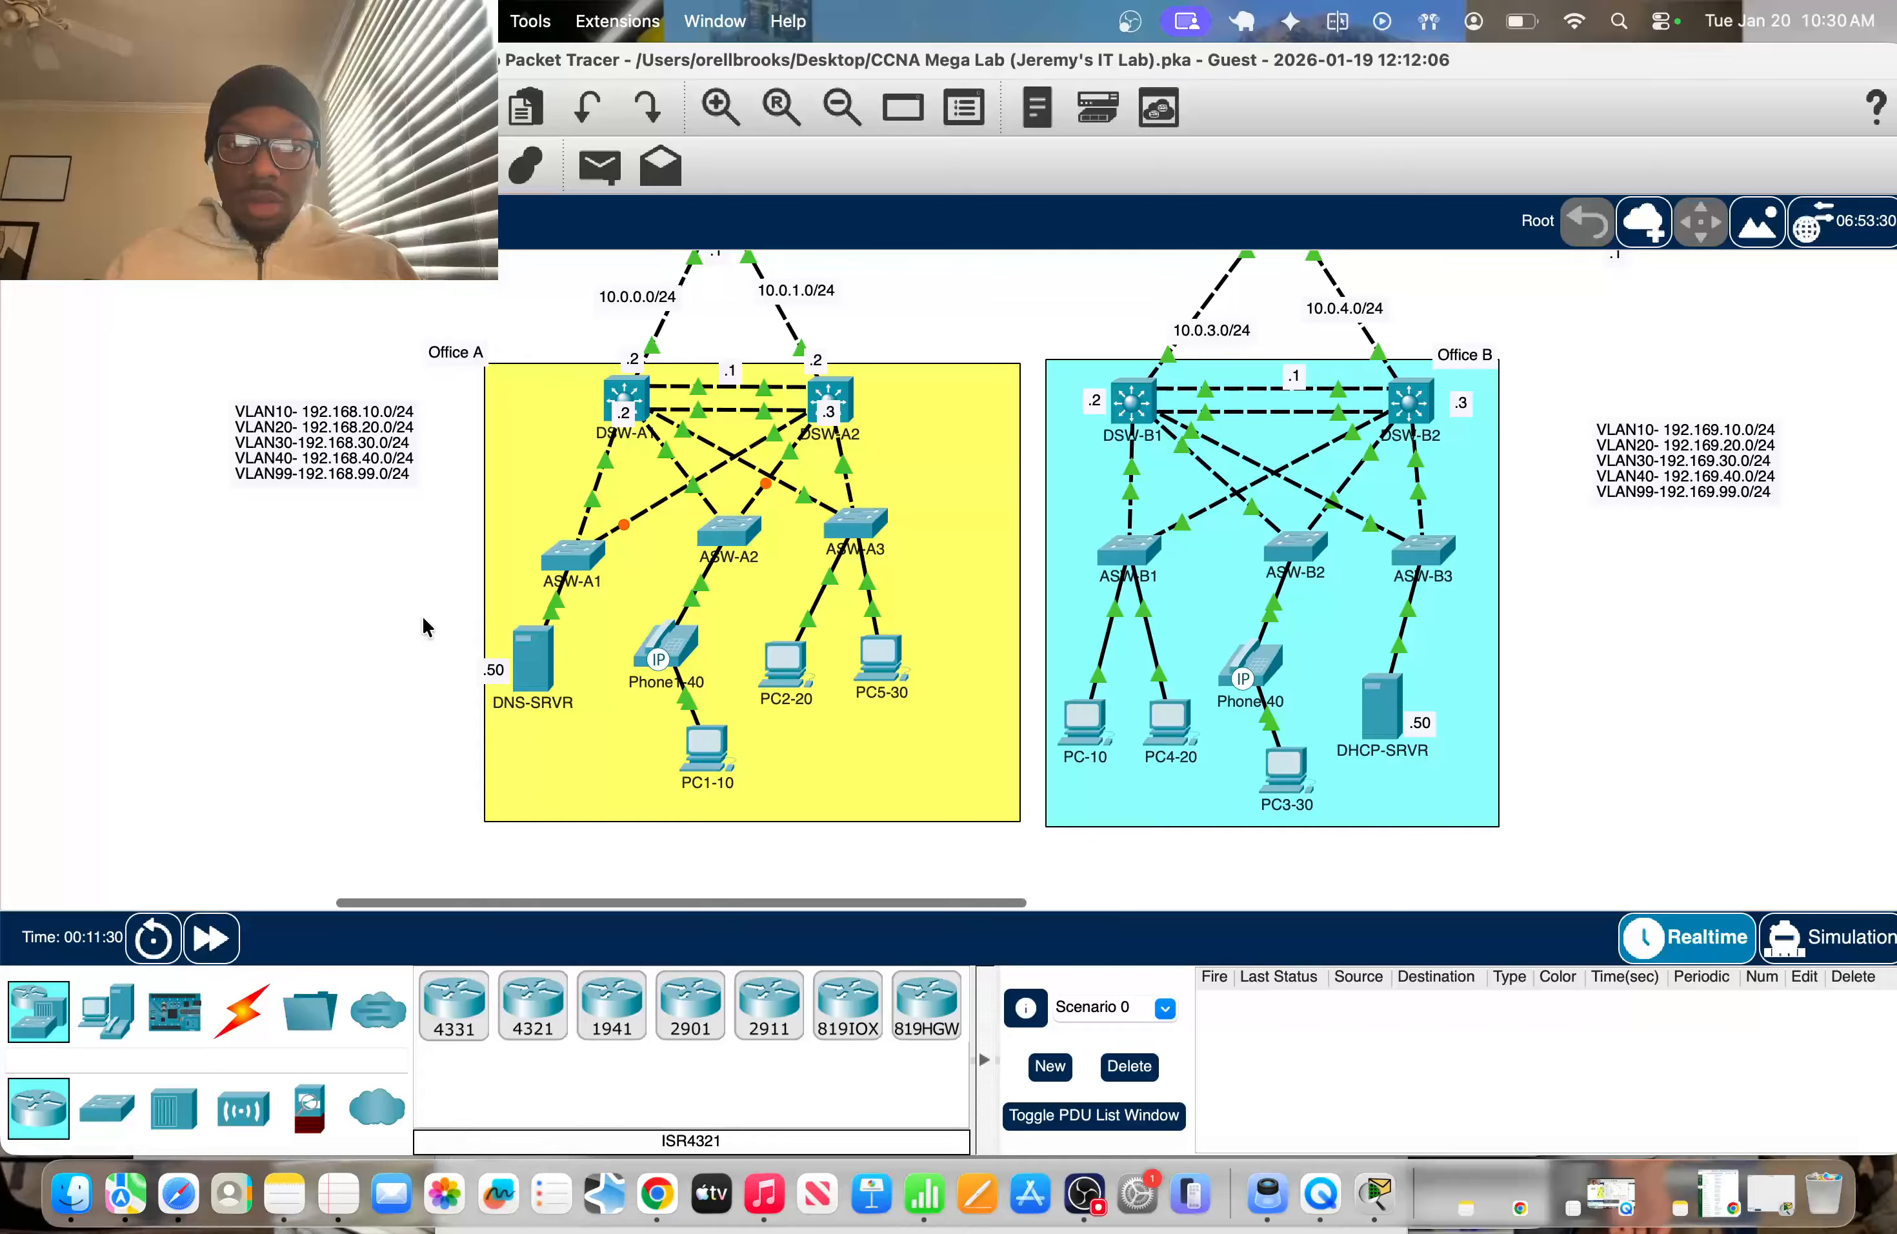
Renew PC2-20's DHCP lease from its Command Prompt with ipconfig /renew
click(783, 663)
click(1032, 233)
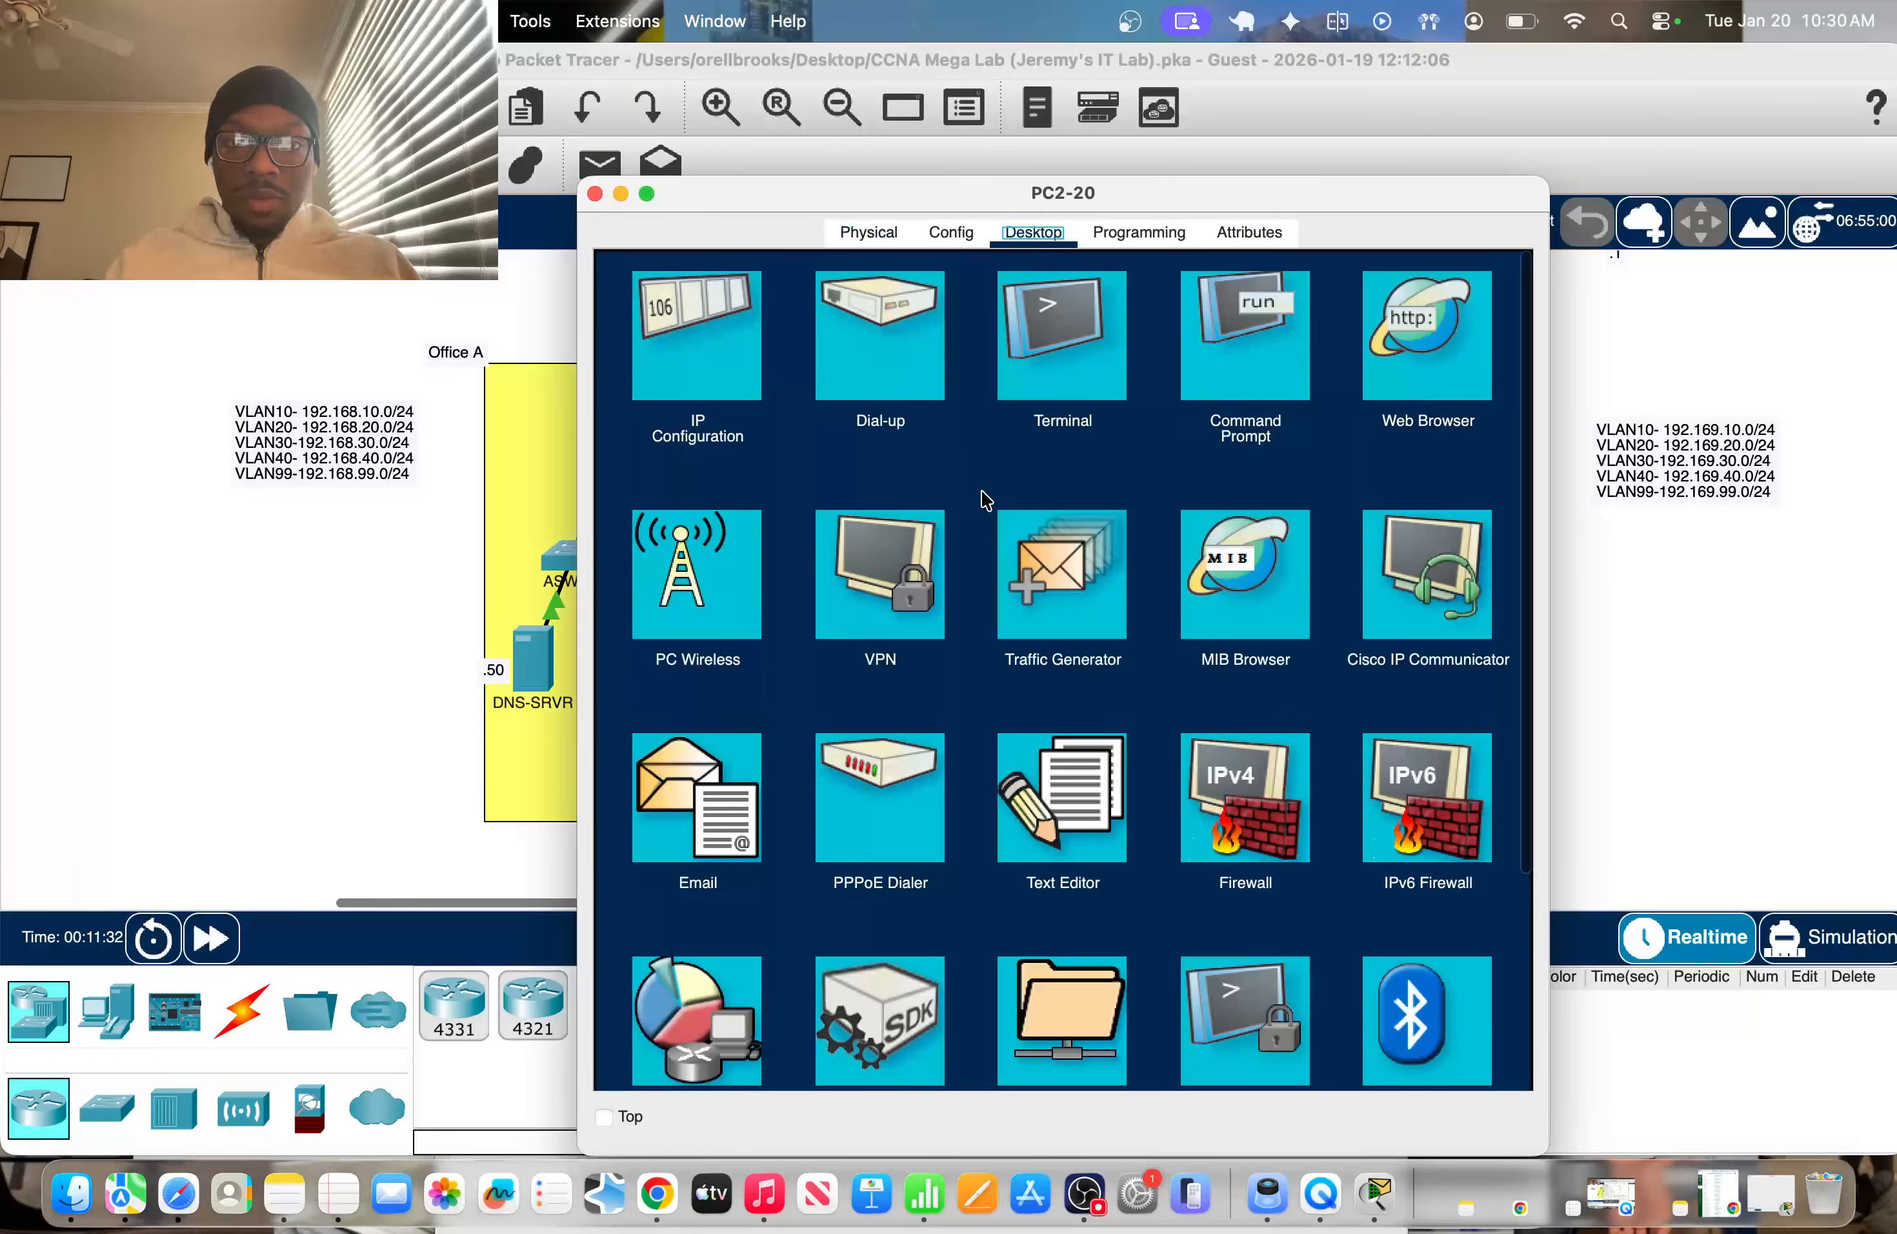
click(1237, 325)
text(ip)
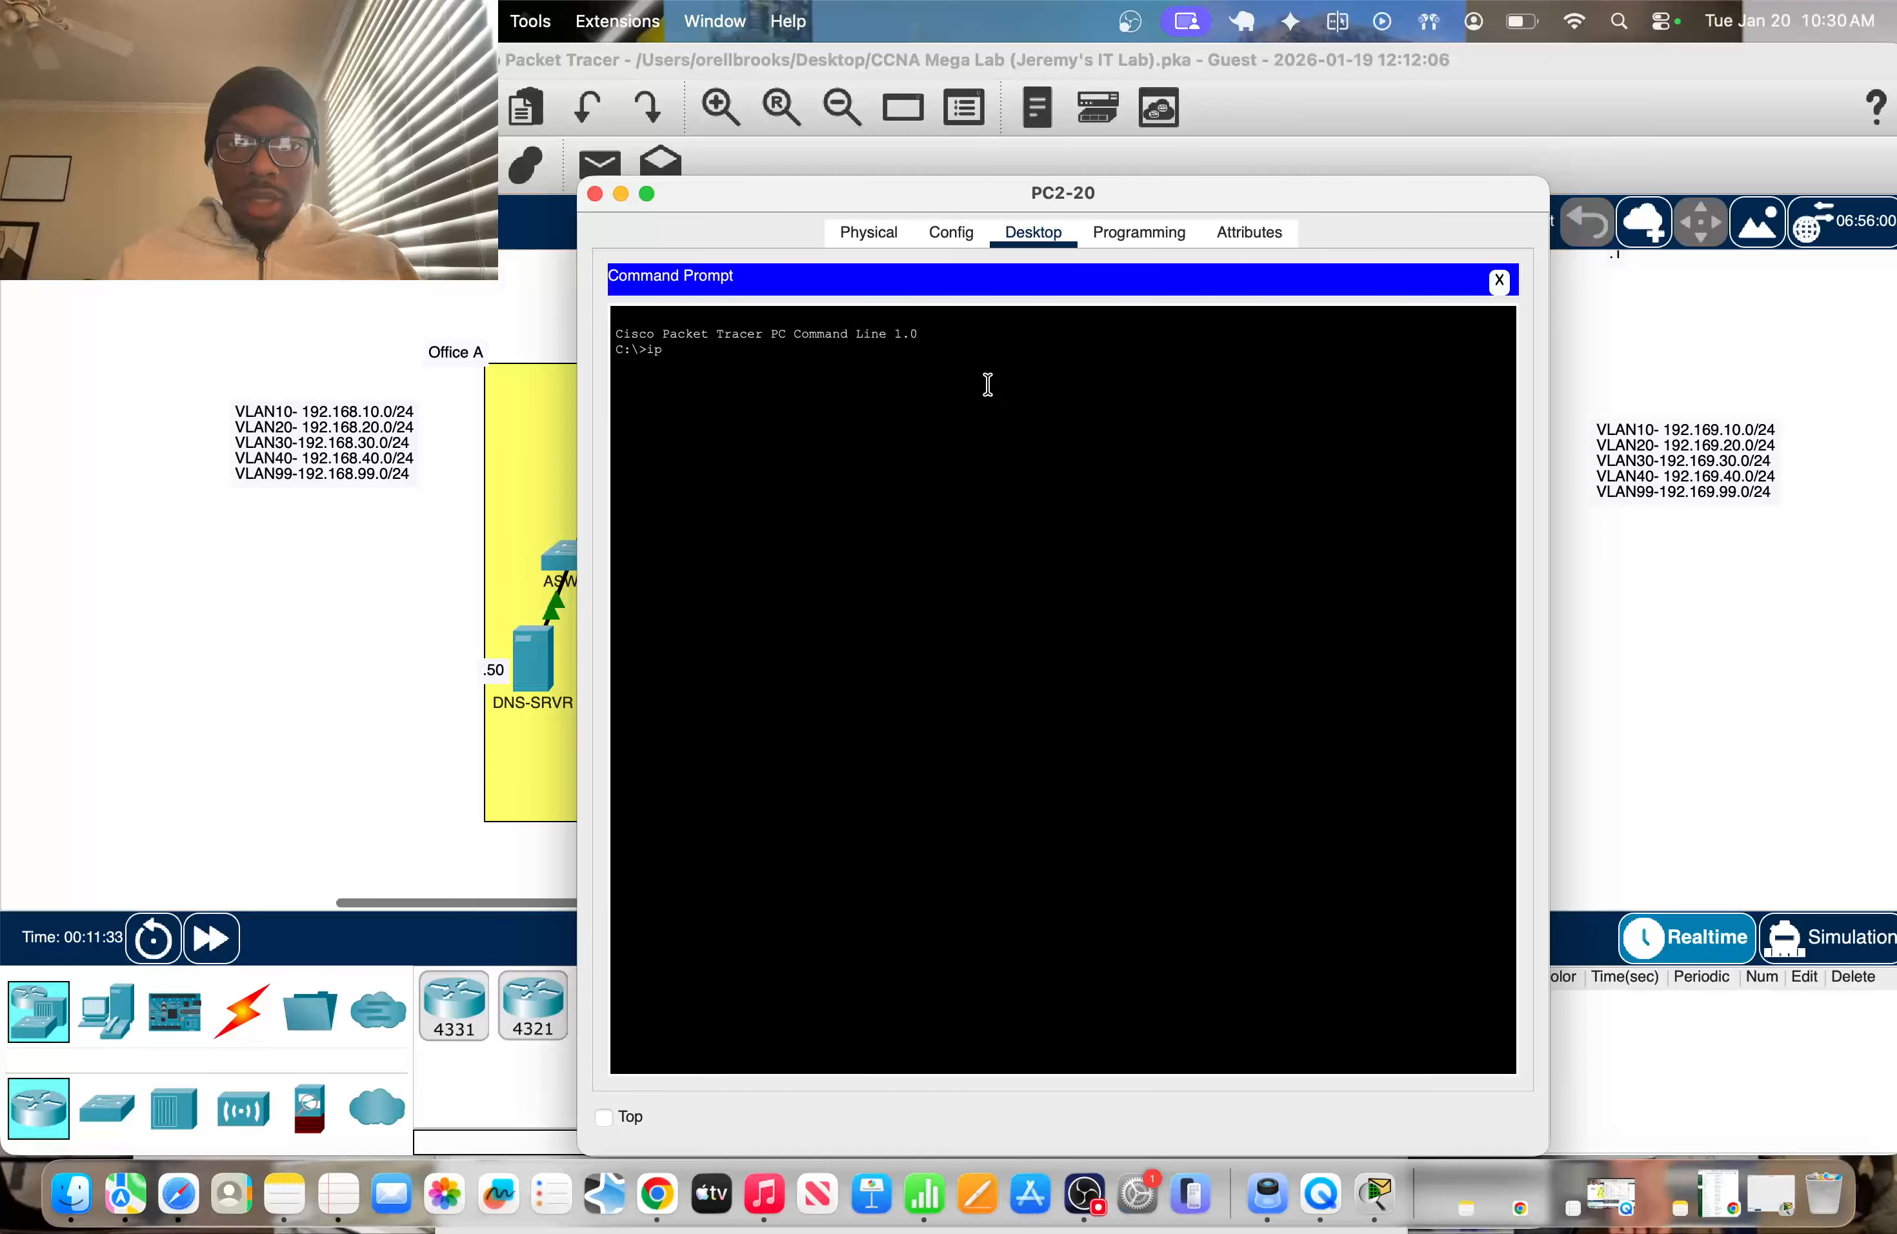
text(config /renew)
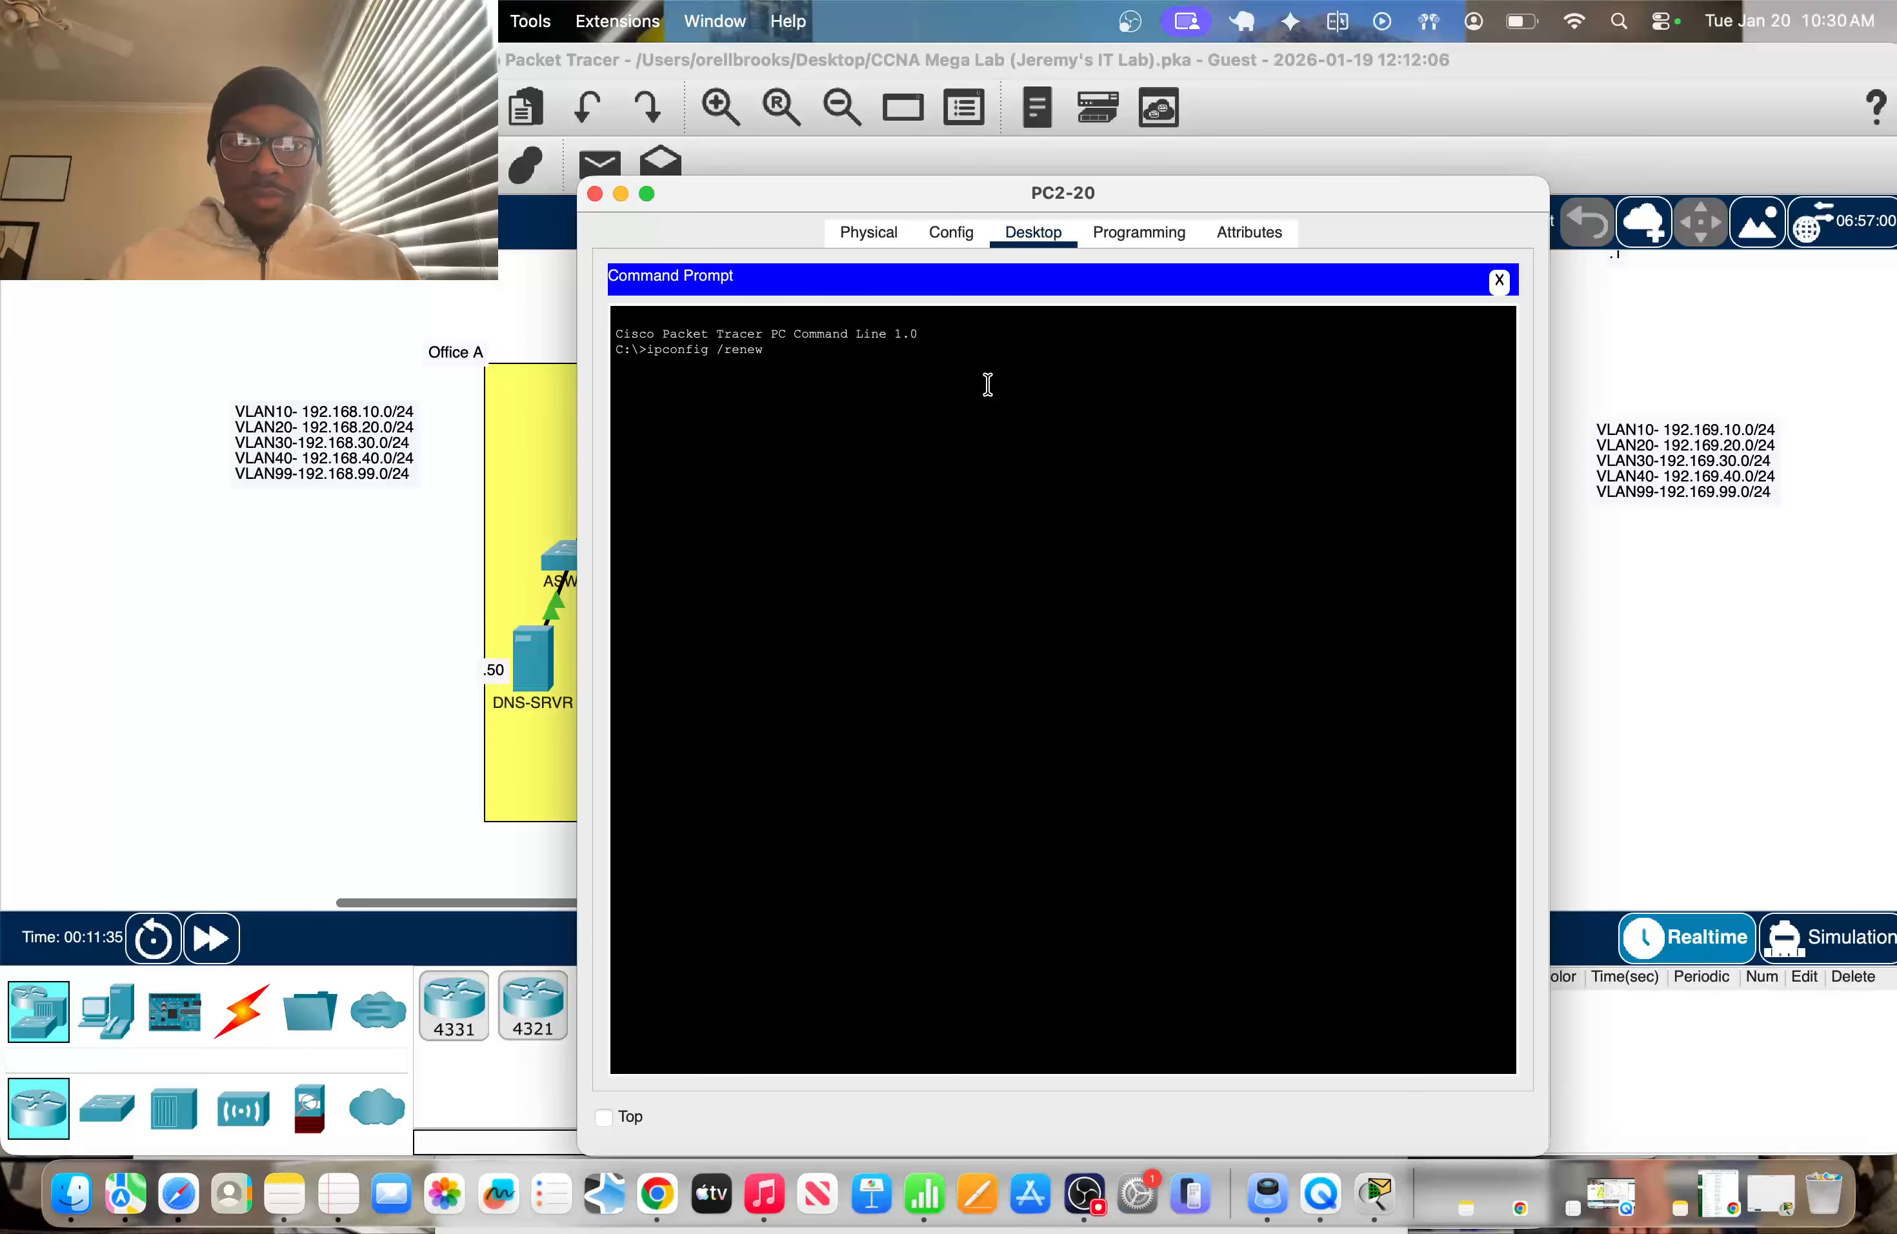
key(Return)
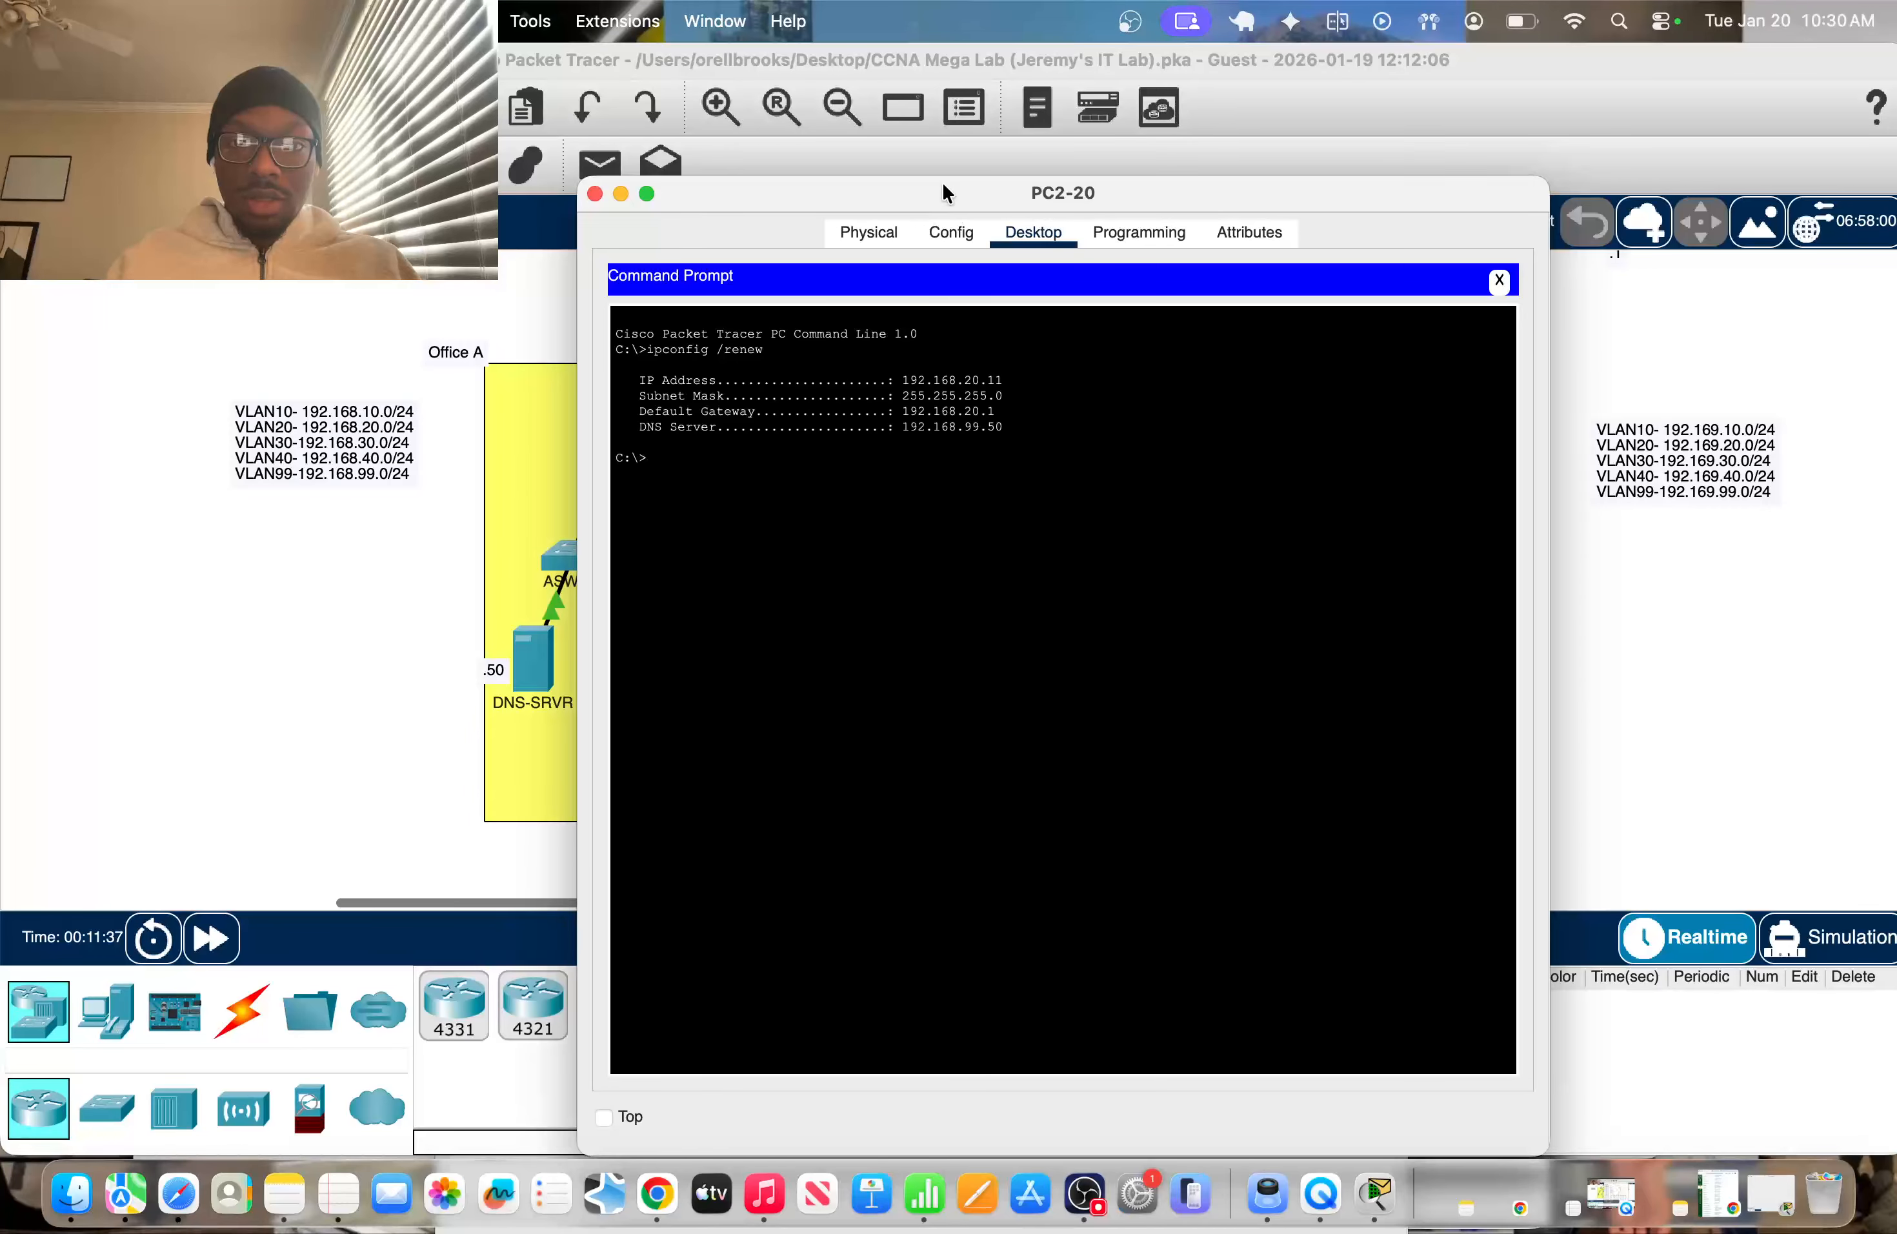
drag(944, 184, 901, 189)
click(356, 578)
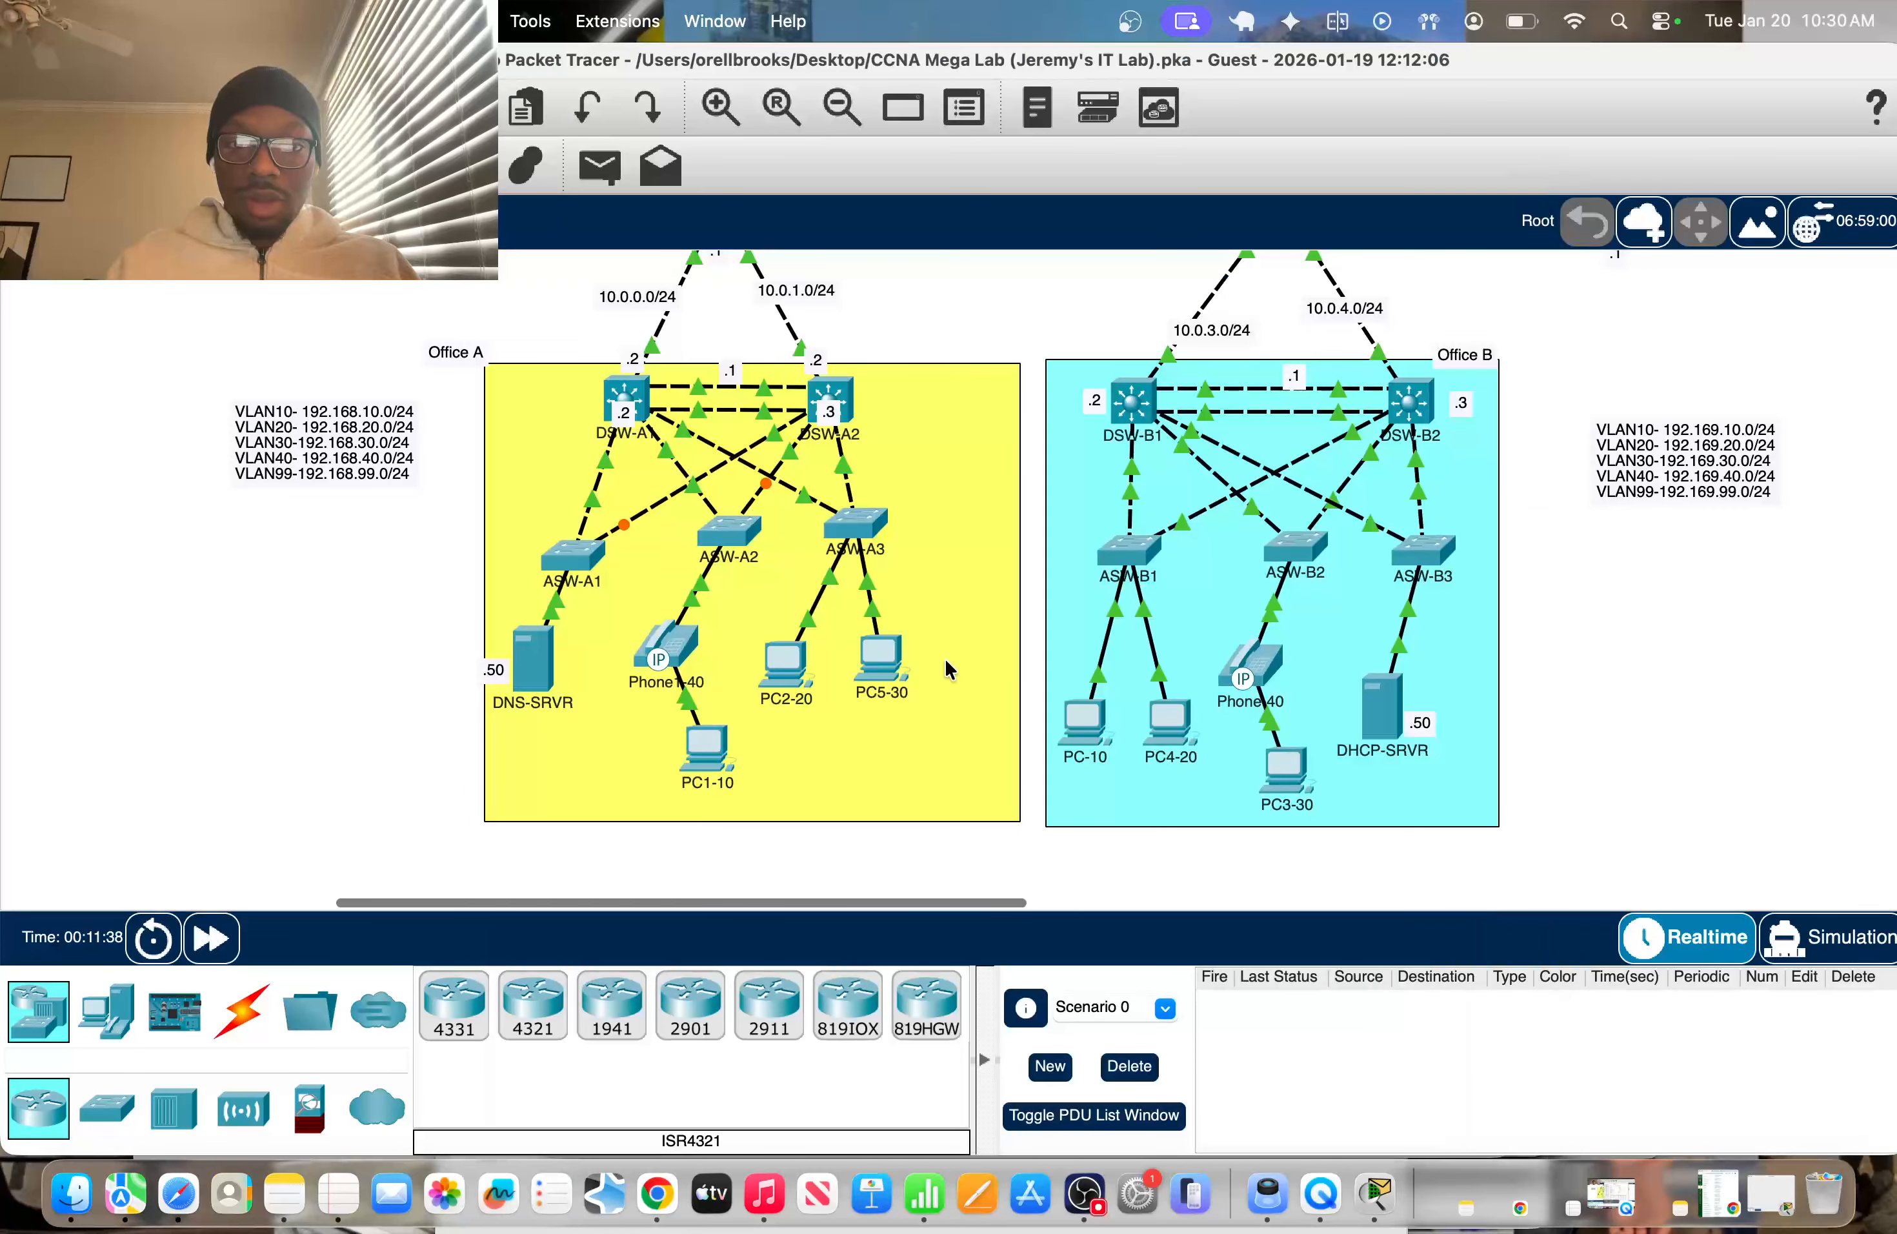
Open the Command Prompt on PC5-30, then return to the topology
click(885, 675)
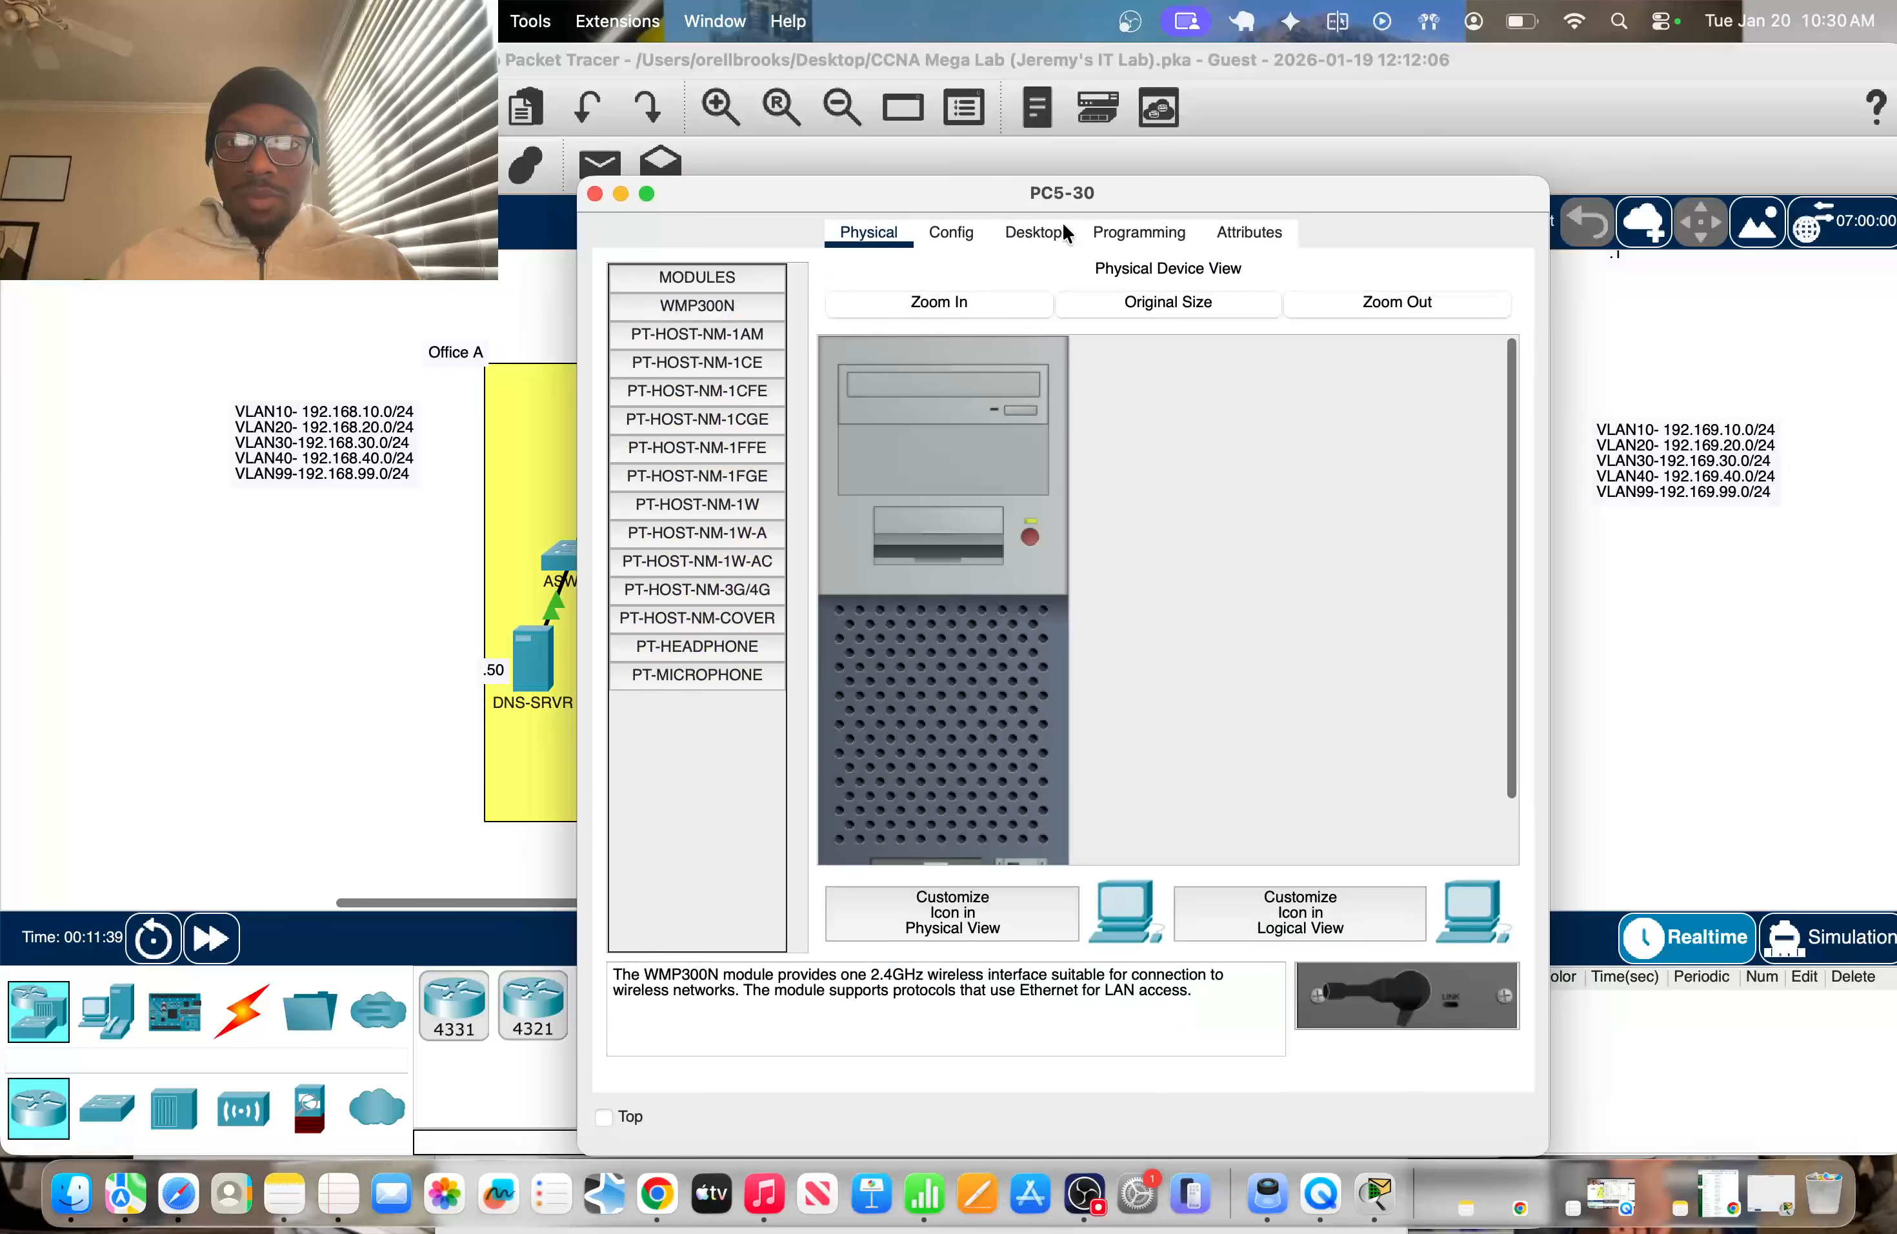
click(1034, 231)
click(1247, 321)
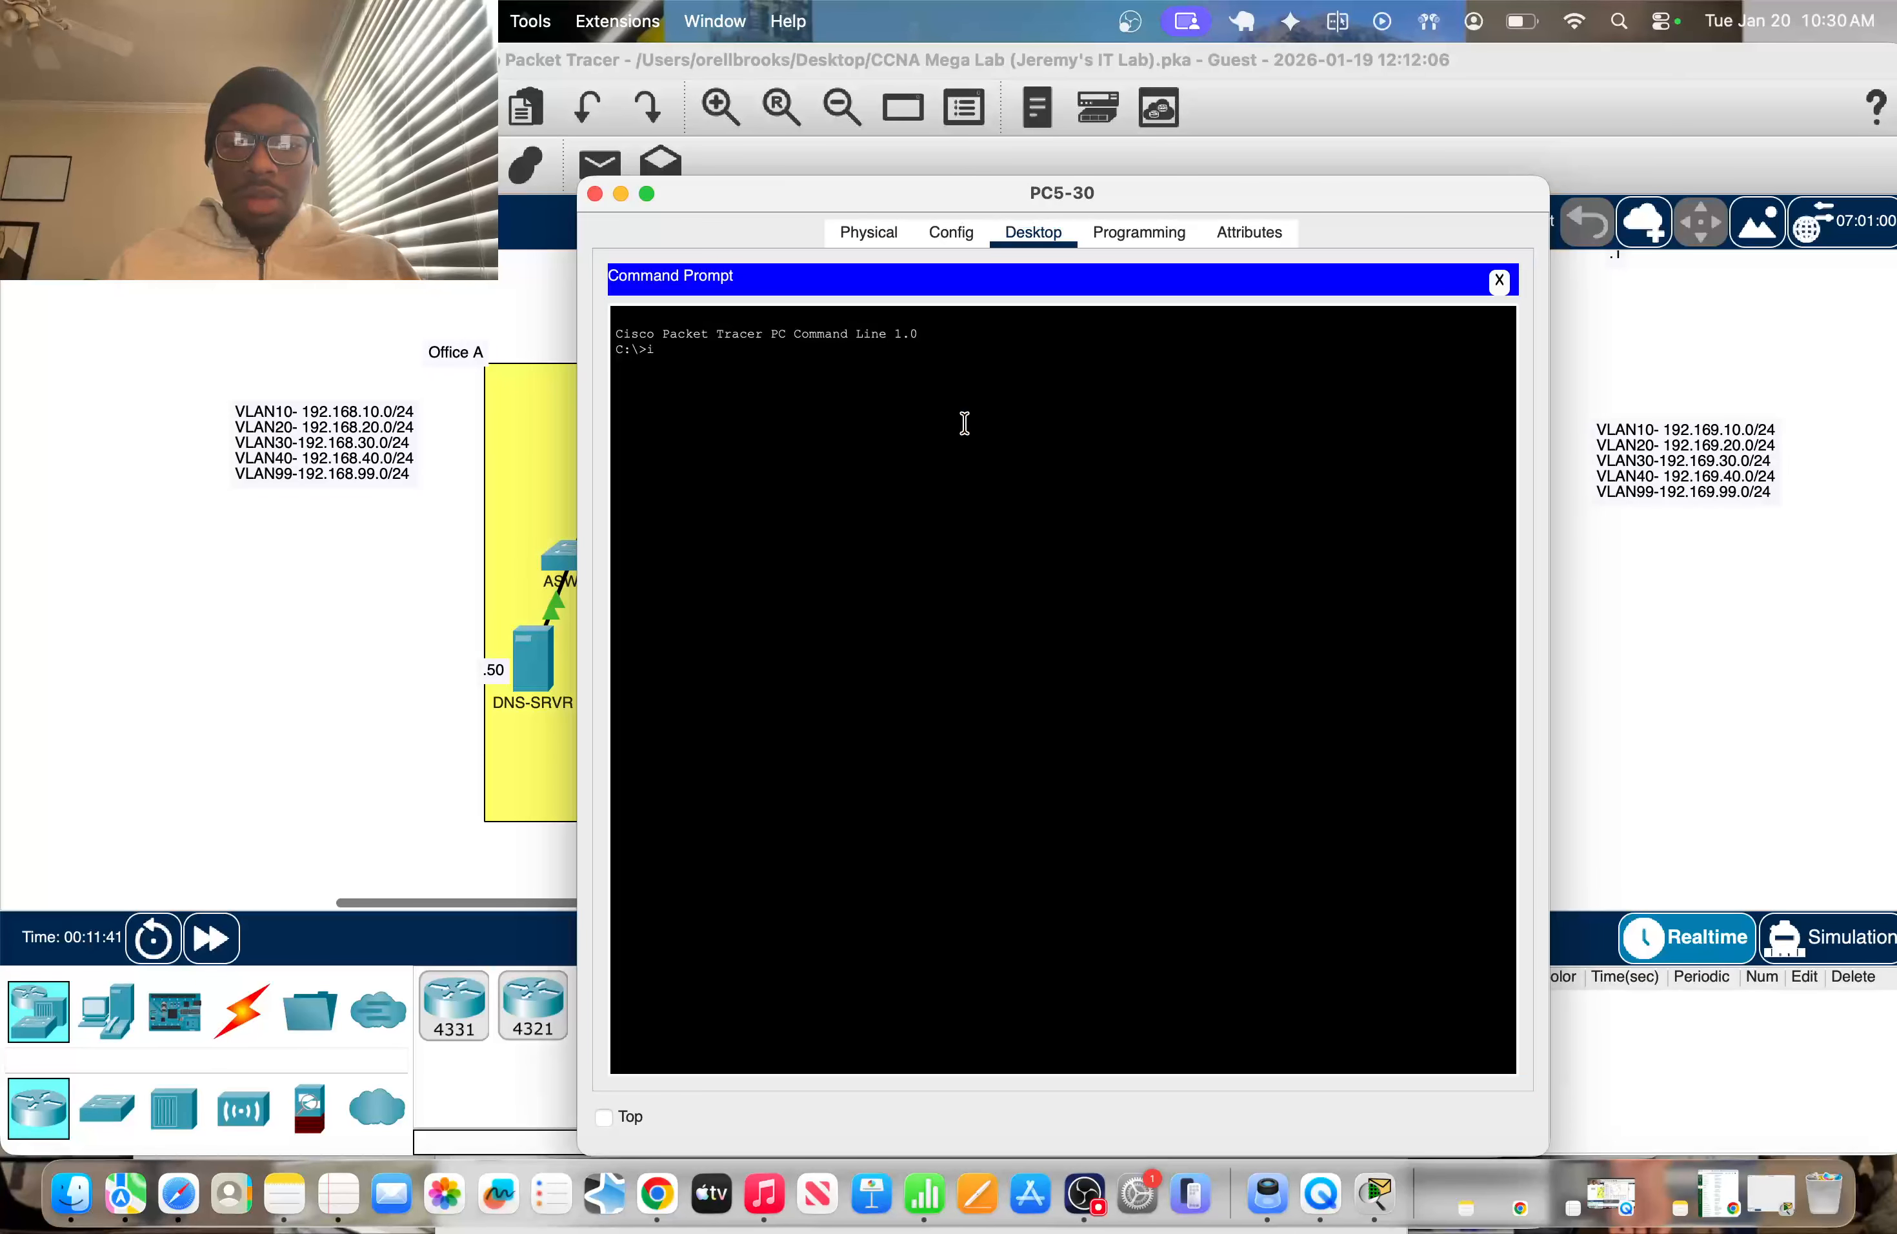
click(195, 660)
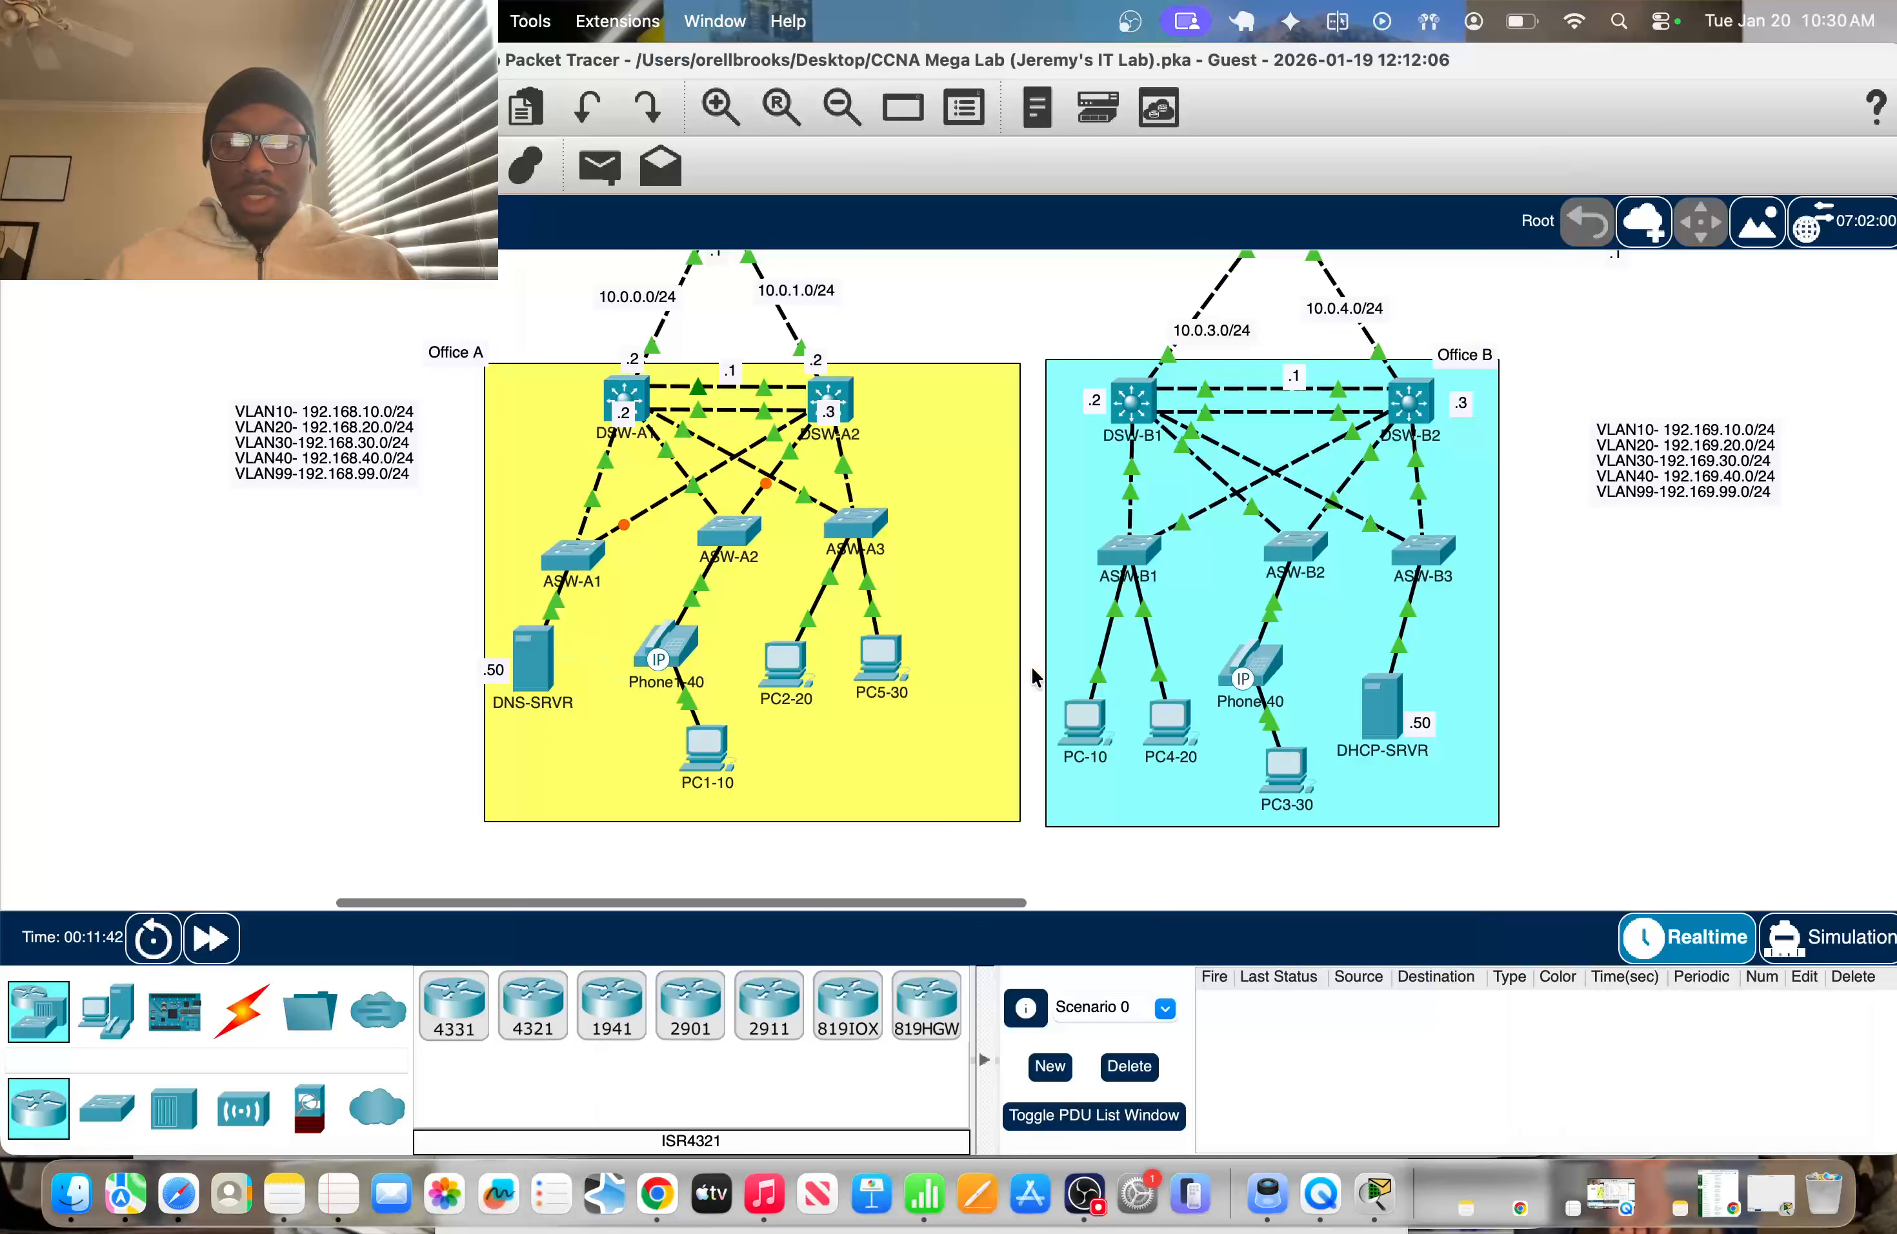
Switch to Simulation mode and trace the path between Office A and DHCP-SRVR through CSW1 and CSW2
click(1820, 939)
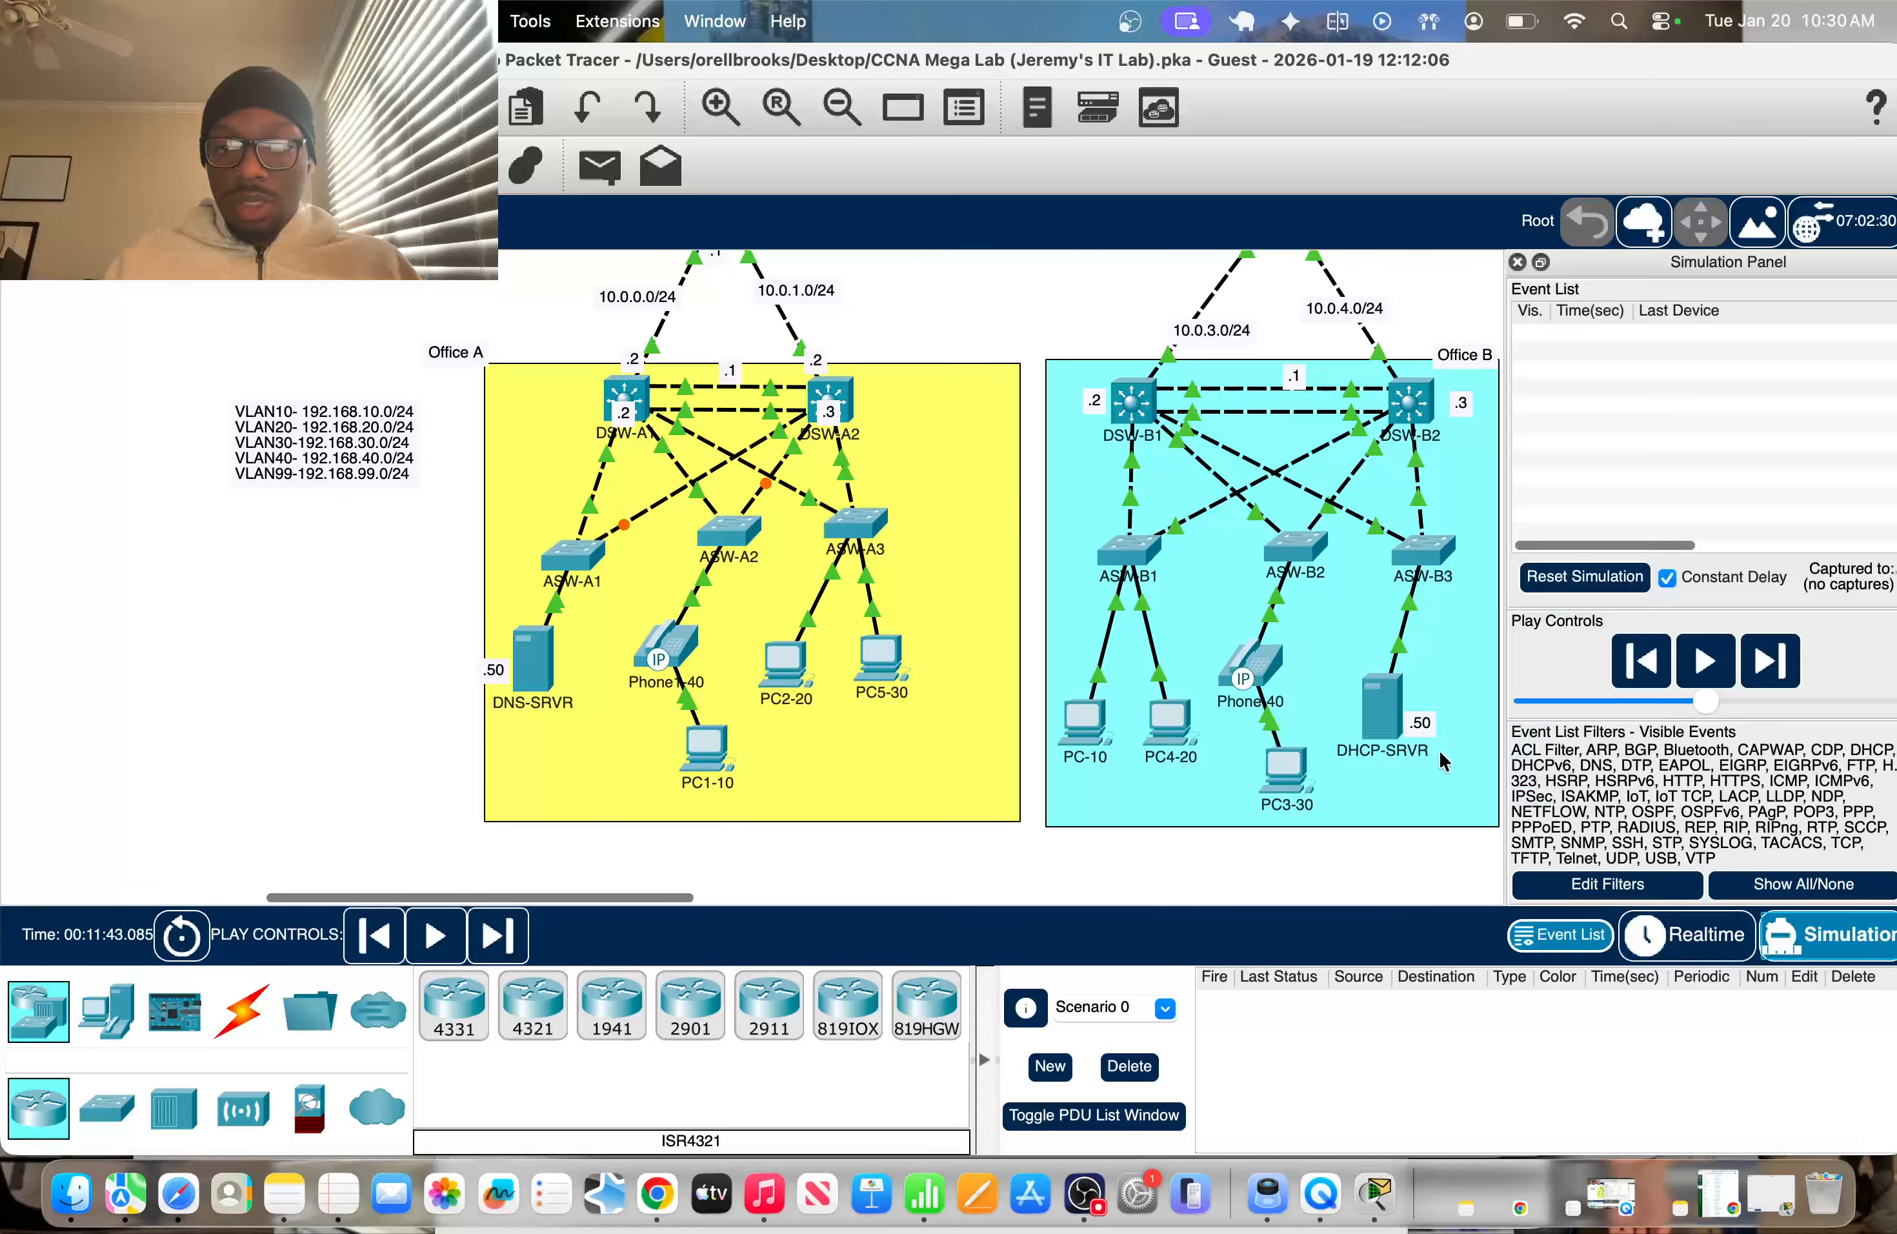
scroll(1331, 849, right, 3)
scroll(1331, 849, up, 2)
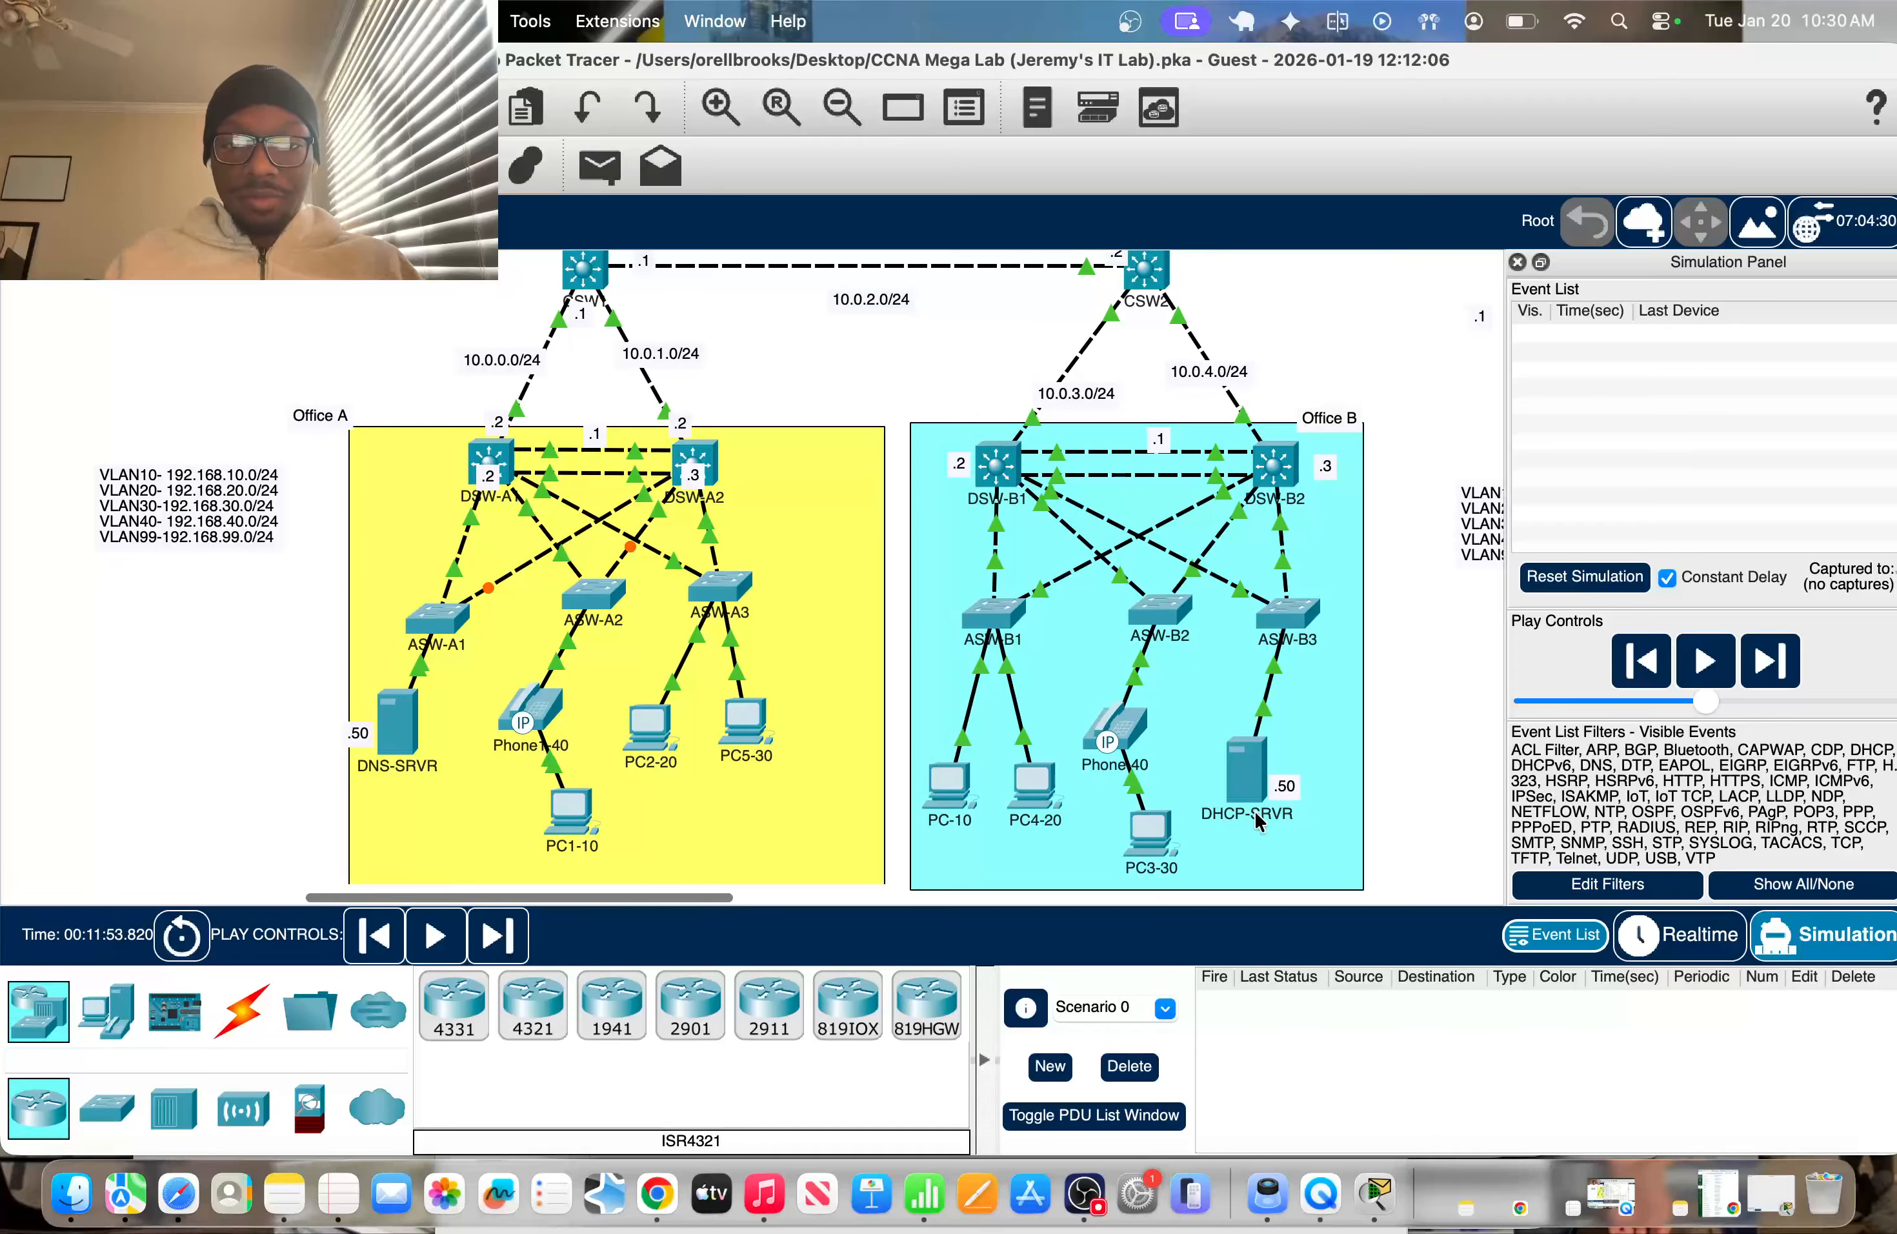
scroll(647, 655, up, 2)
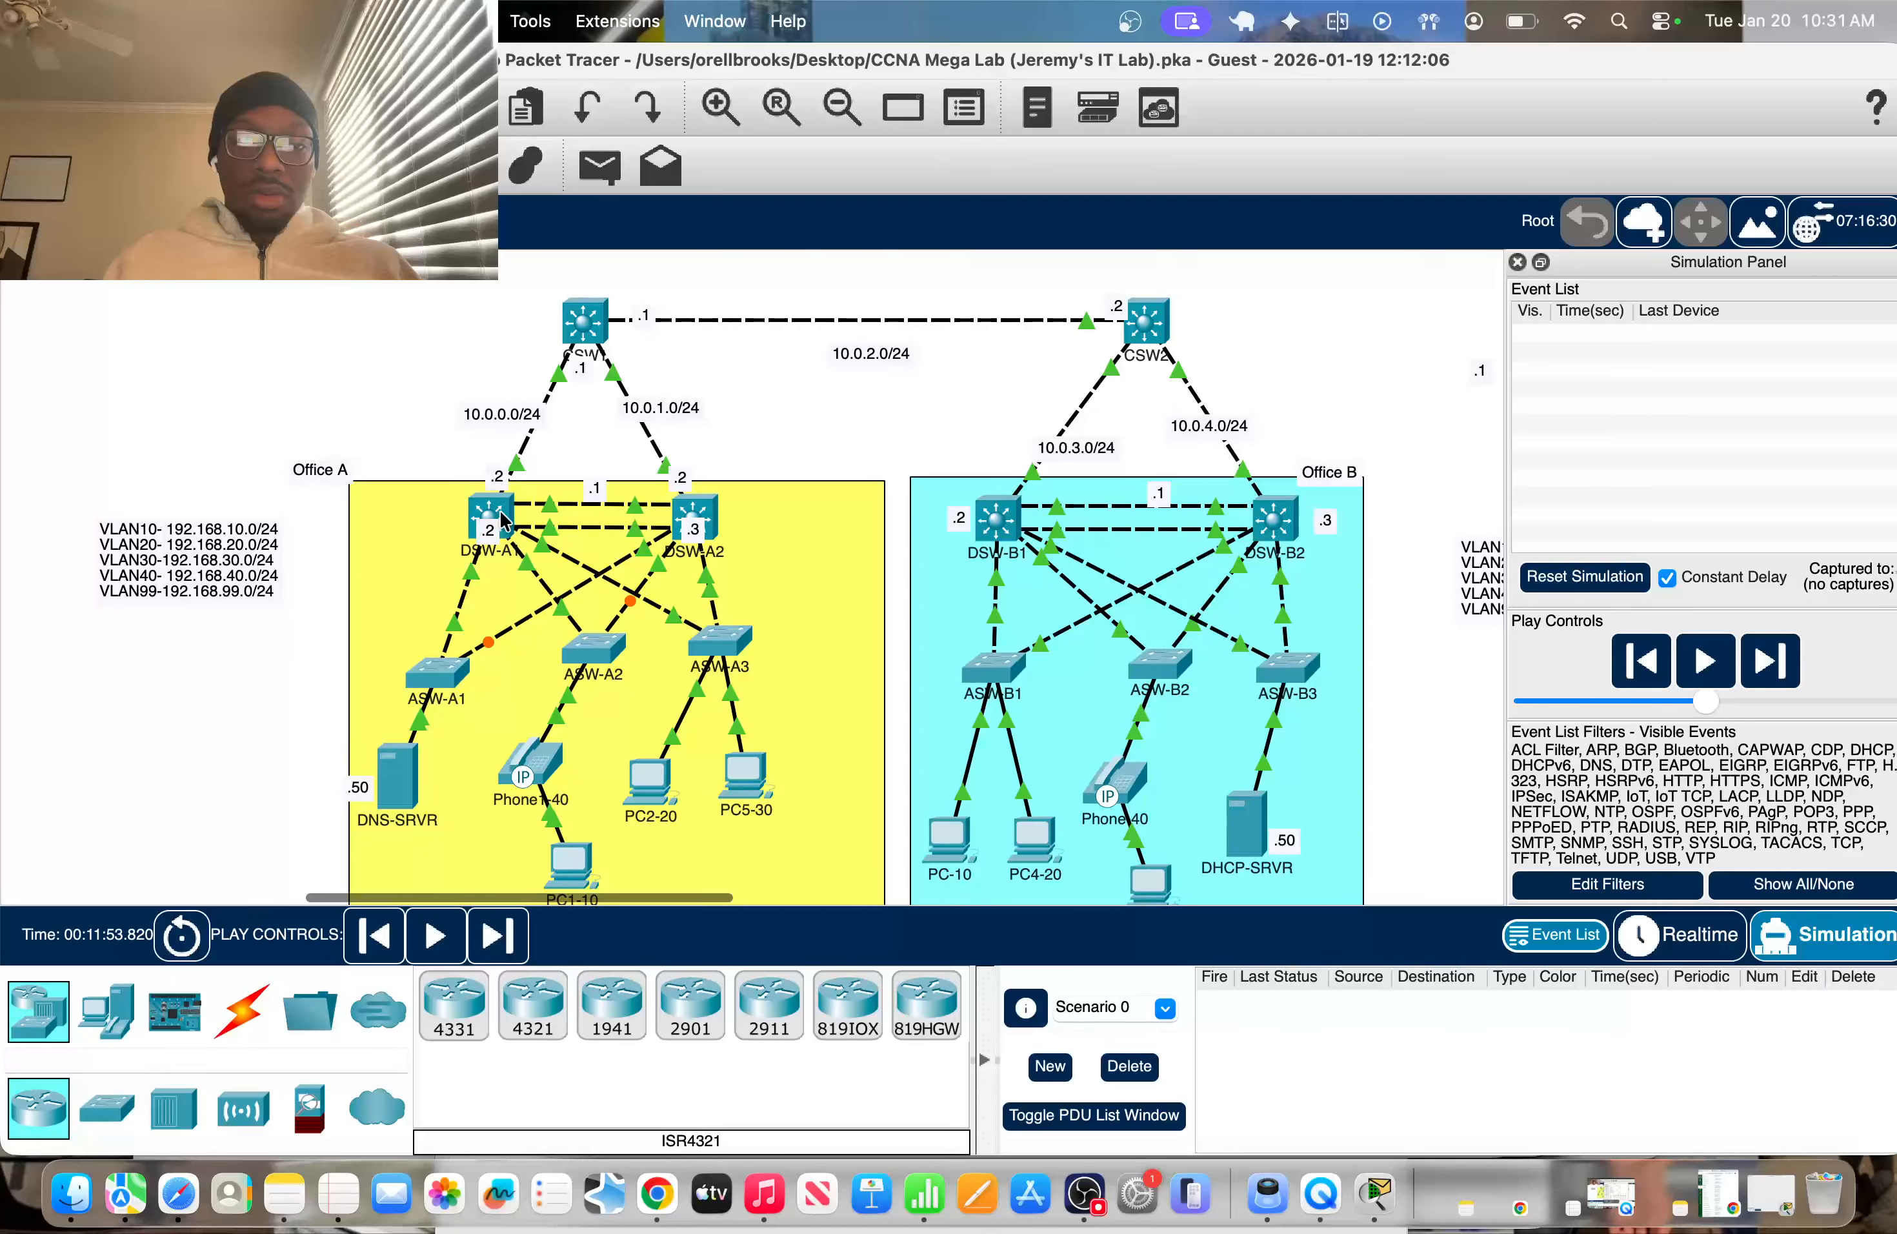
mouse_move(473, 527)
mouse_move(575, 313)
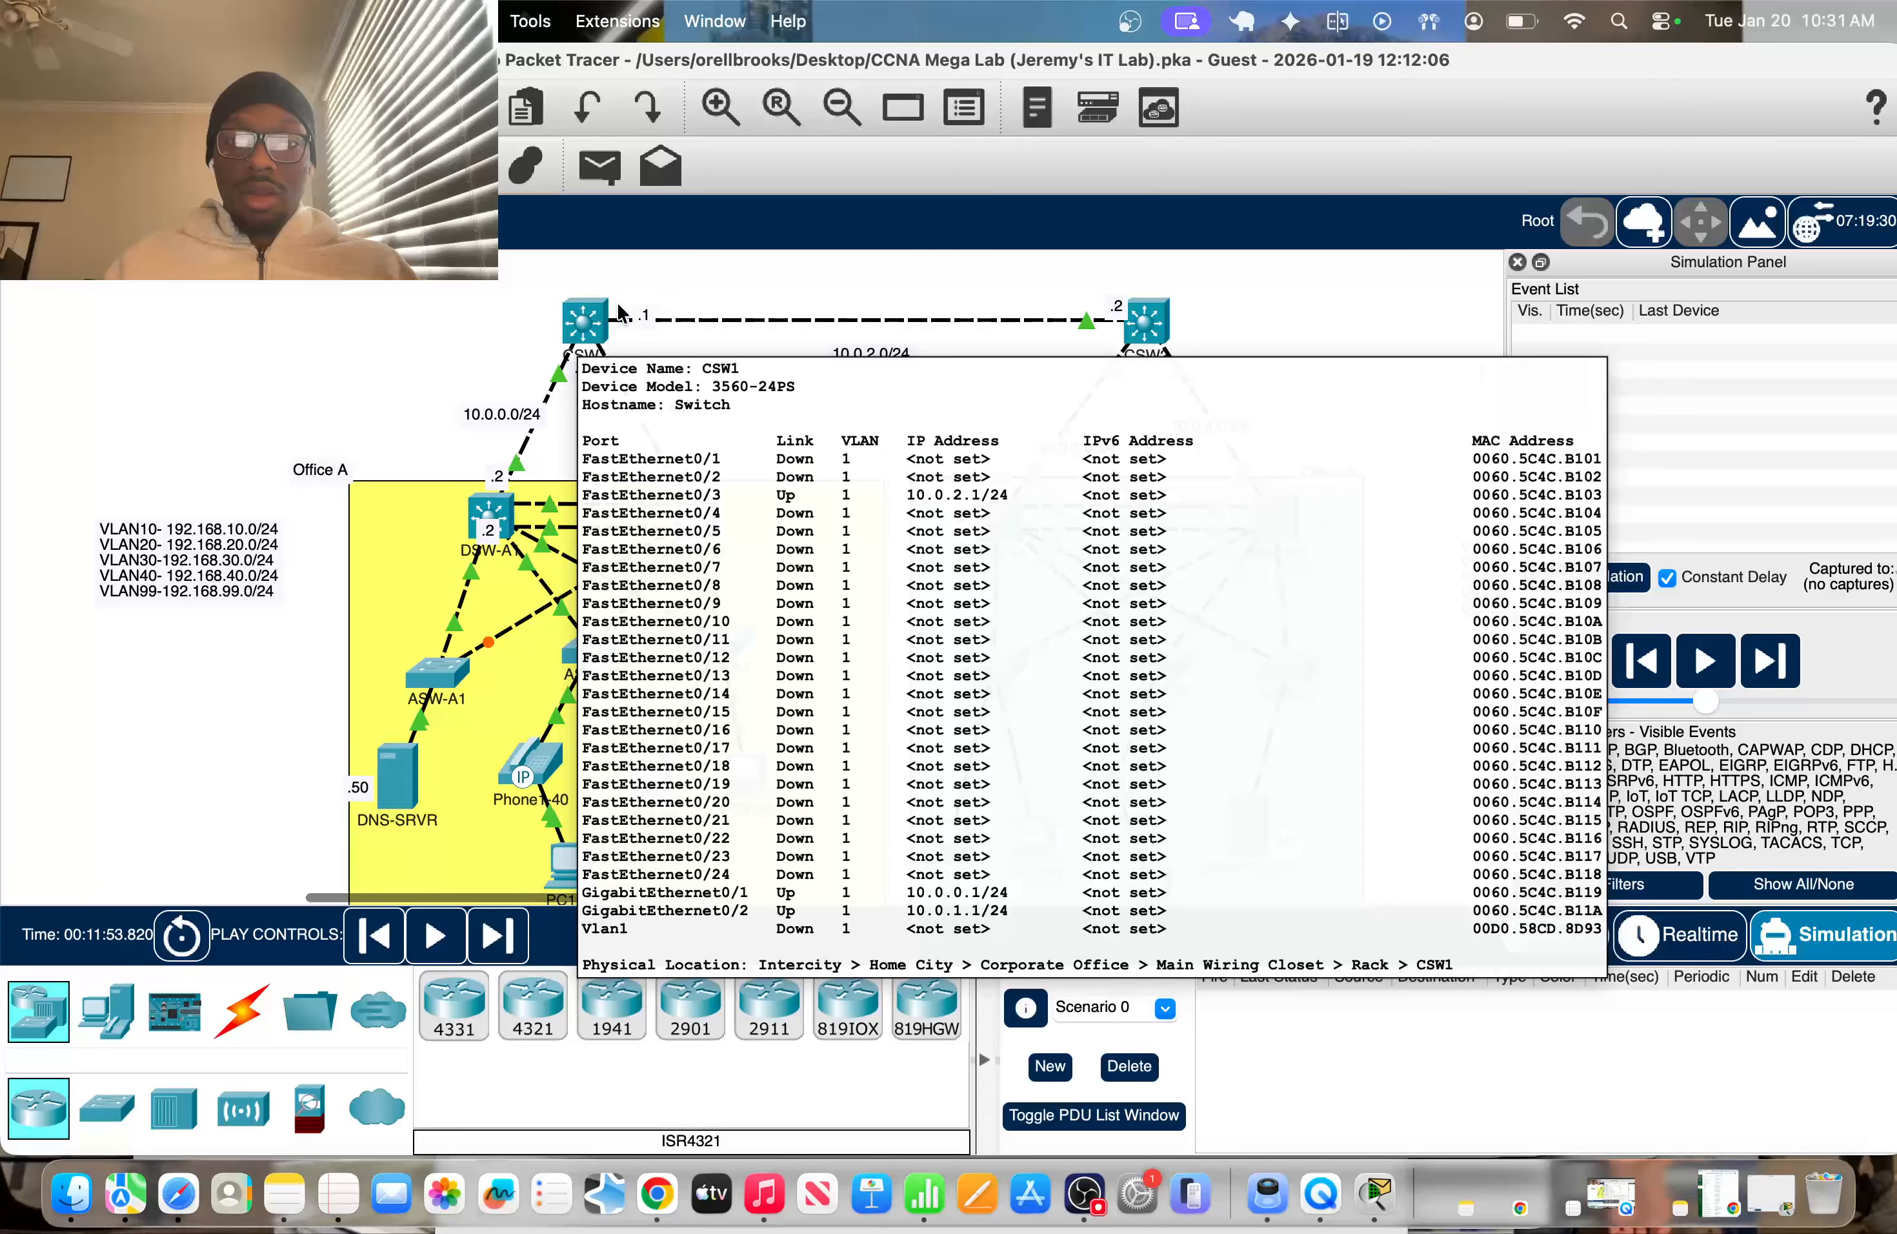
mouse_move(1132, 343)
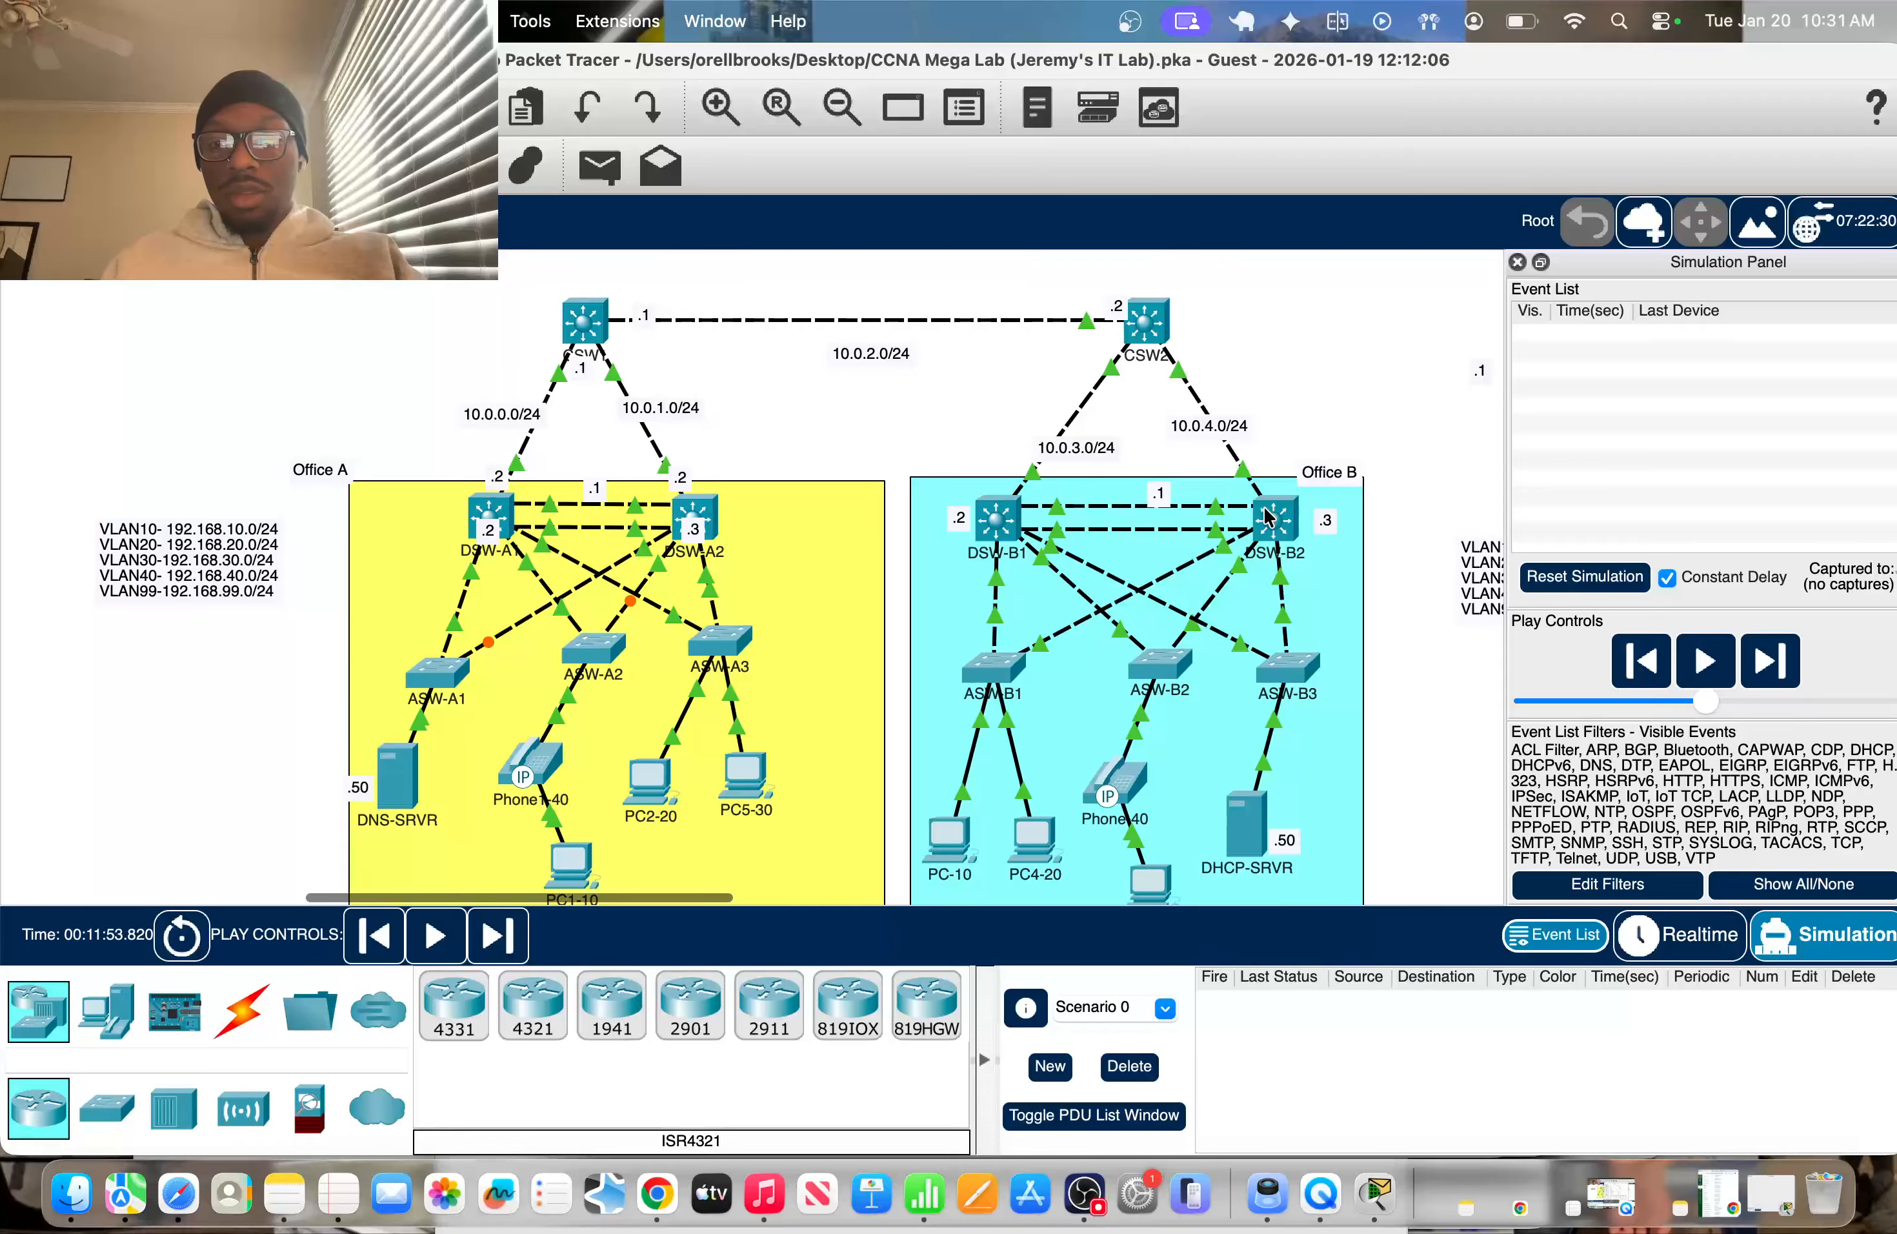
mouse_move(1268, 517)
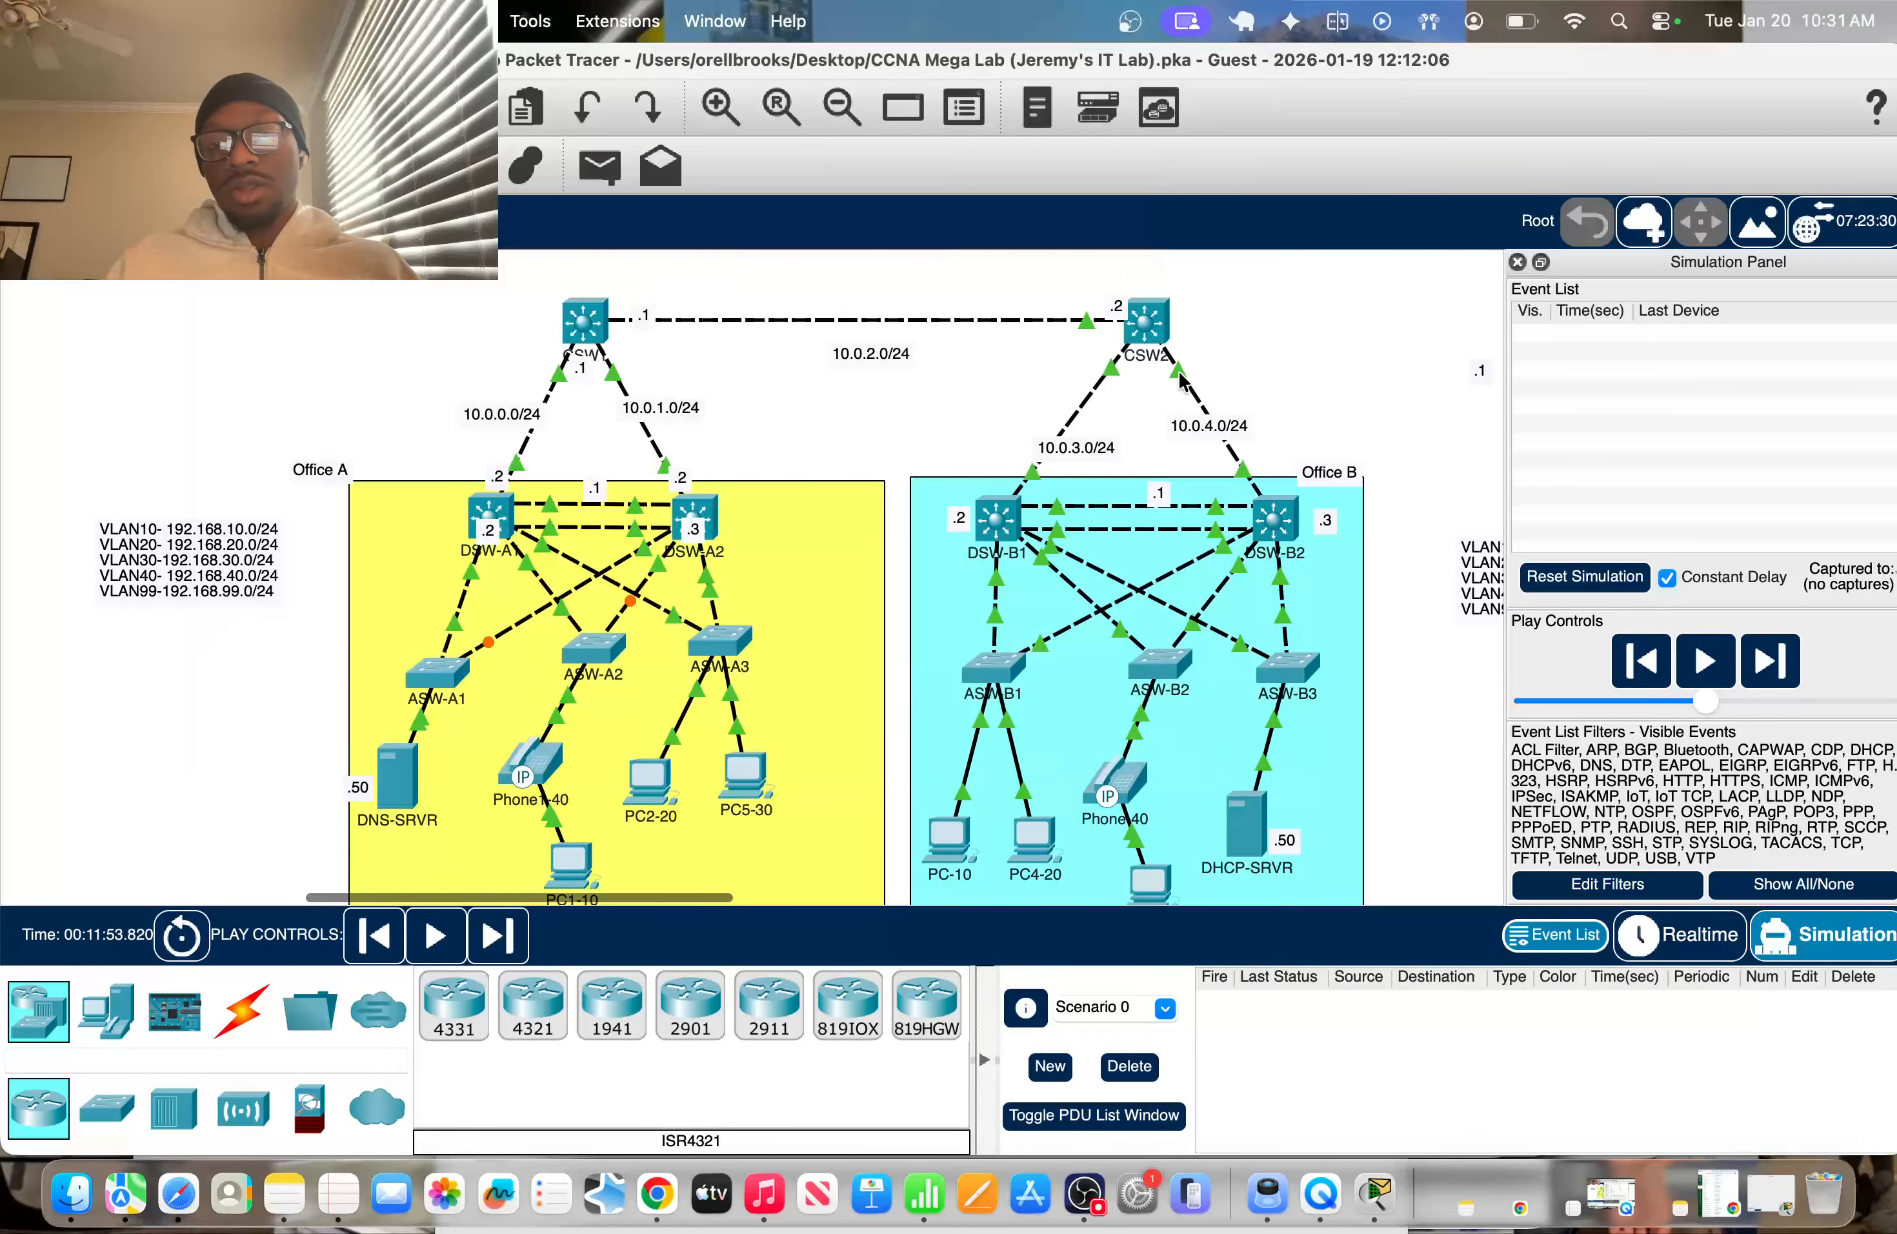
scroll(1284, 529, down, 2)
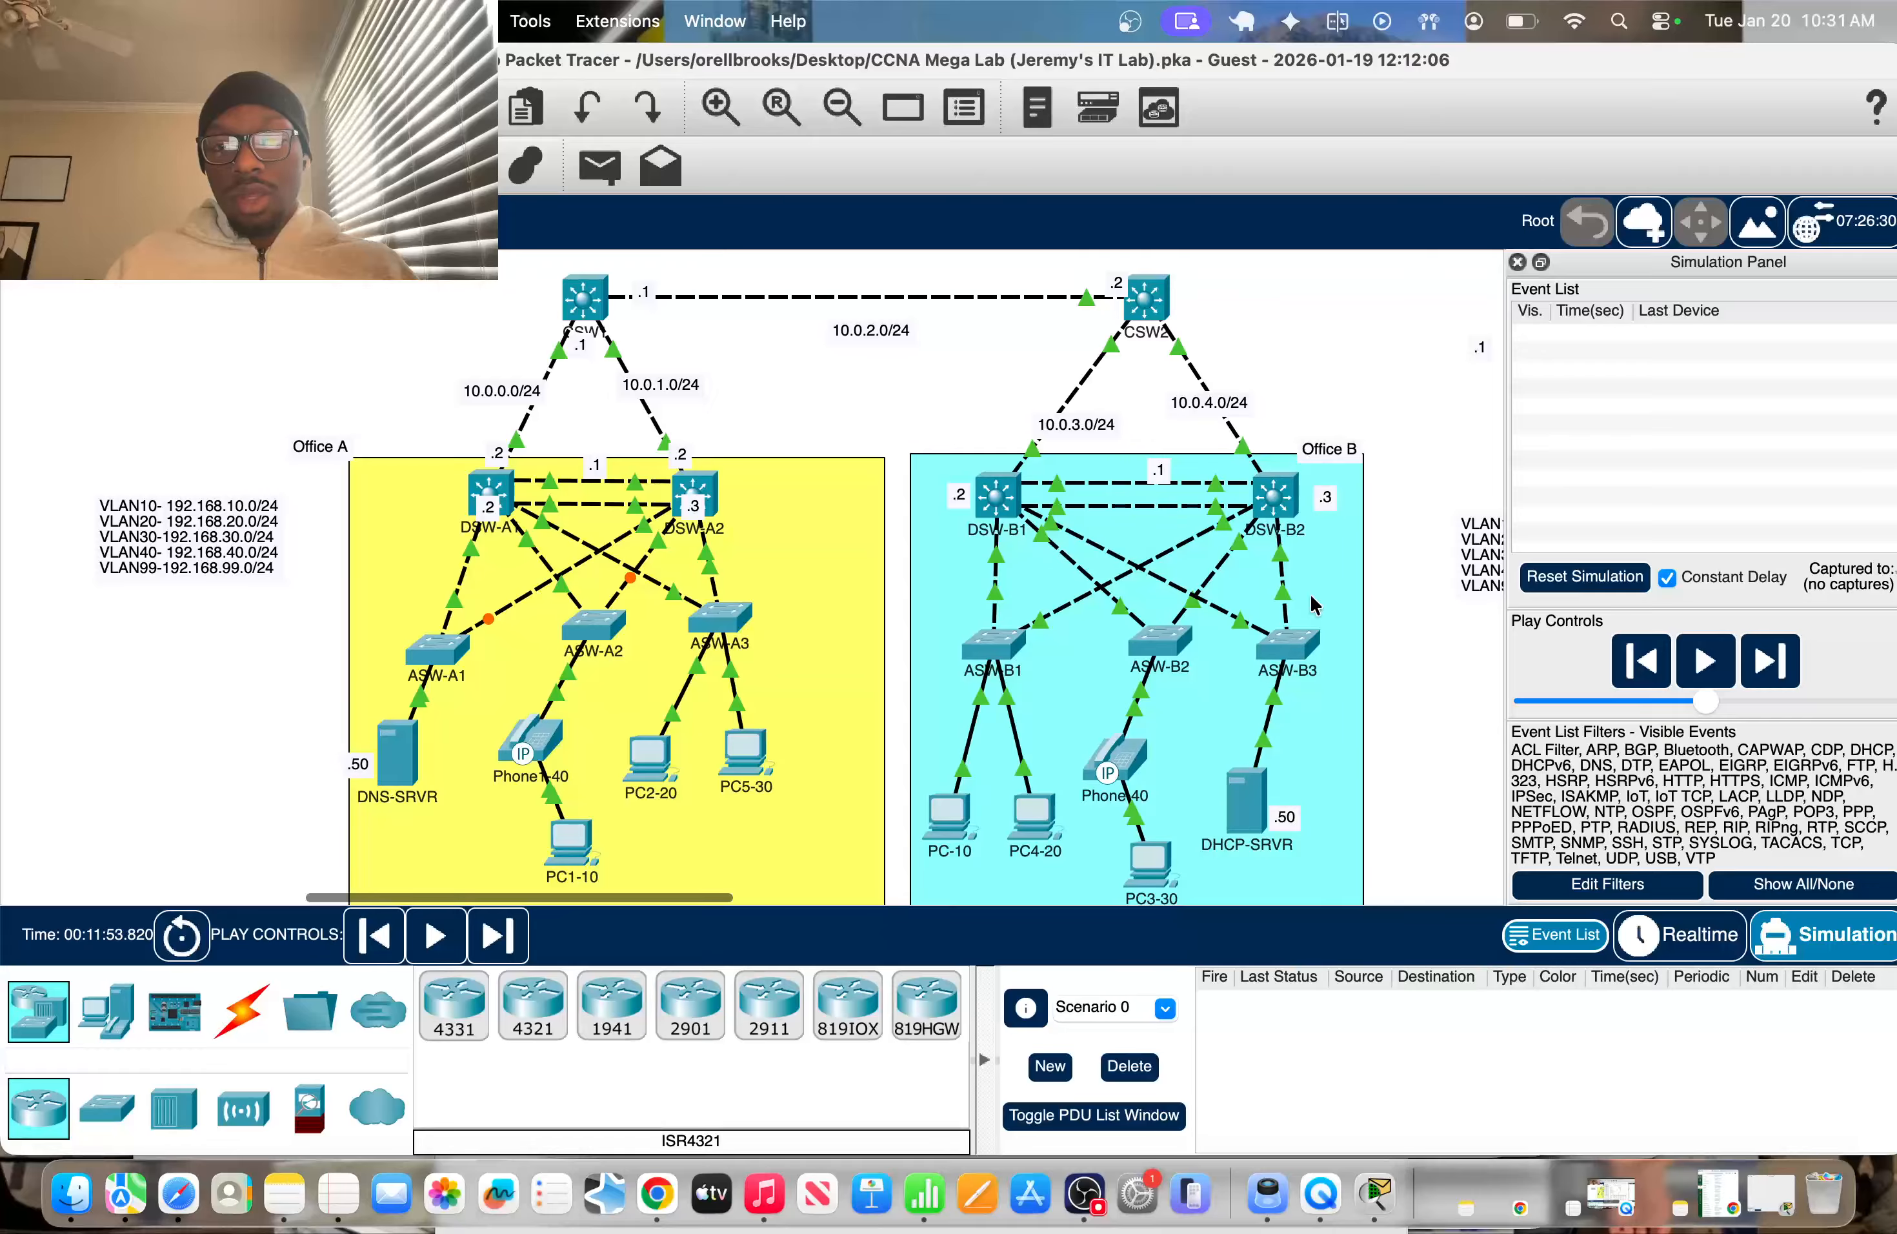
scroll(1035, 845, down, 5)
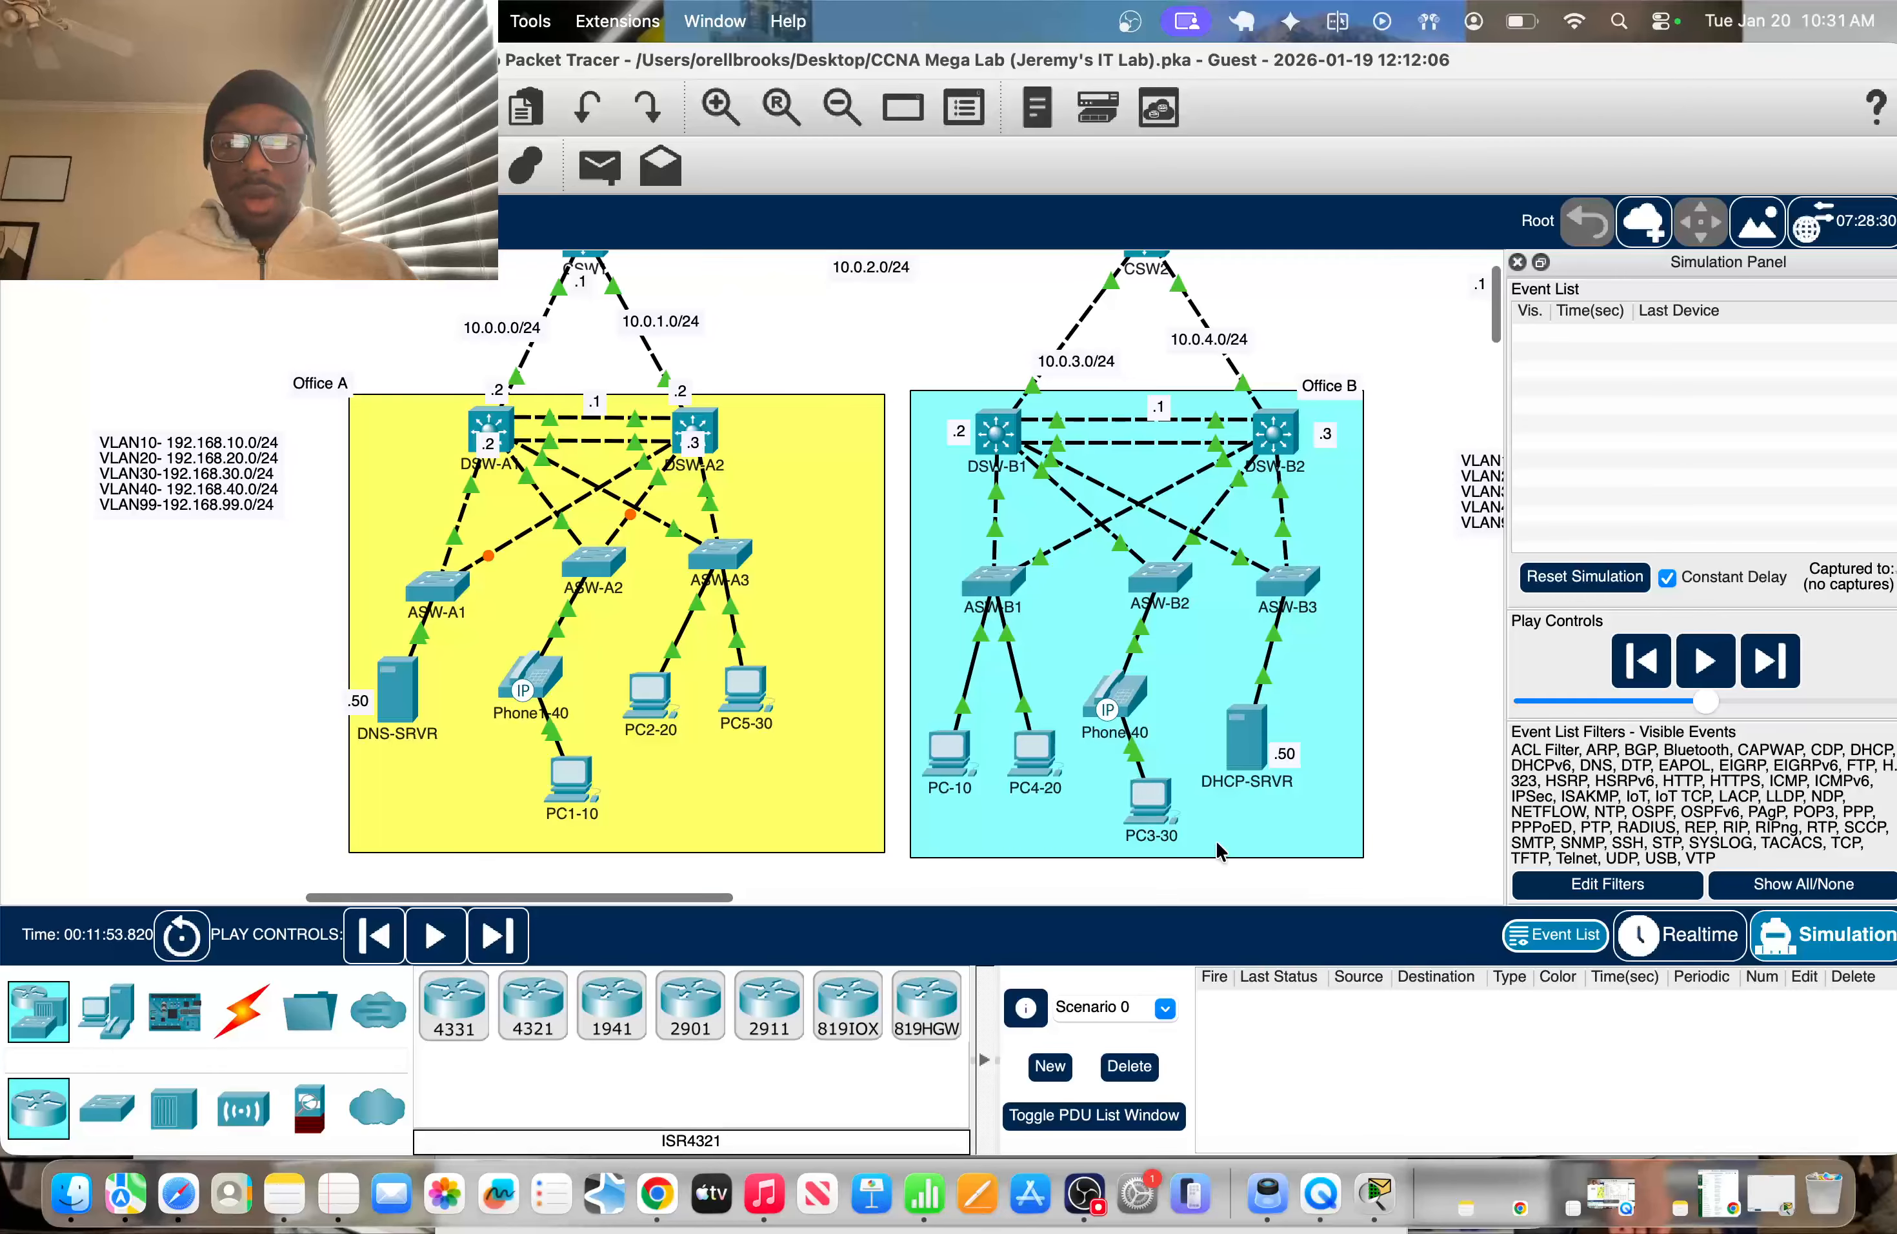
Request a DHCP lease on PC5-30 from its Command Prompt with ipconfig /renew and return to the topology
click(744, 709)
text(ip)
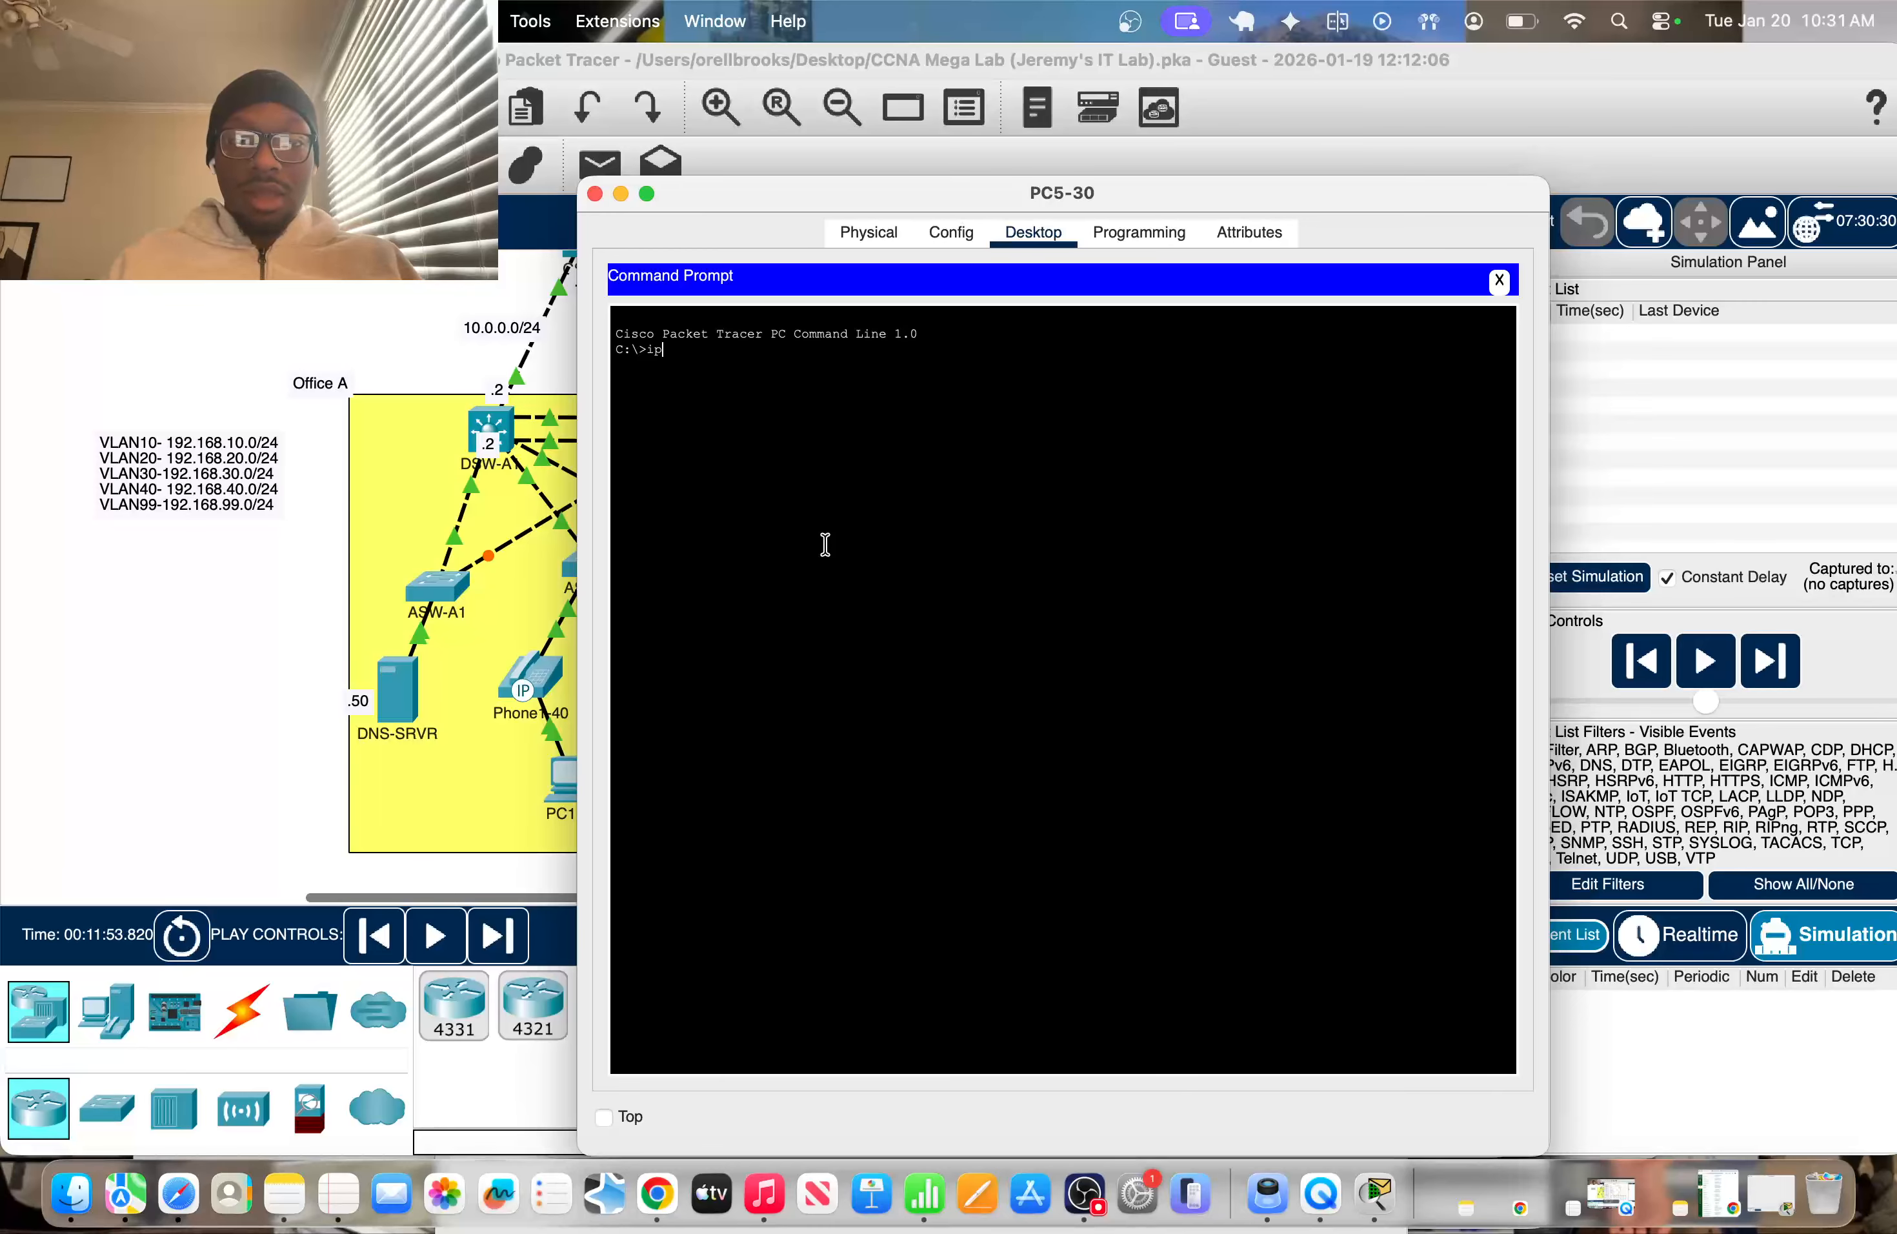
text(config /rene)
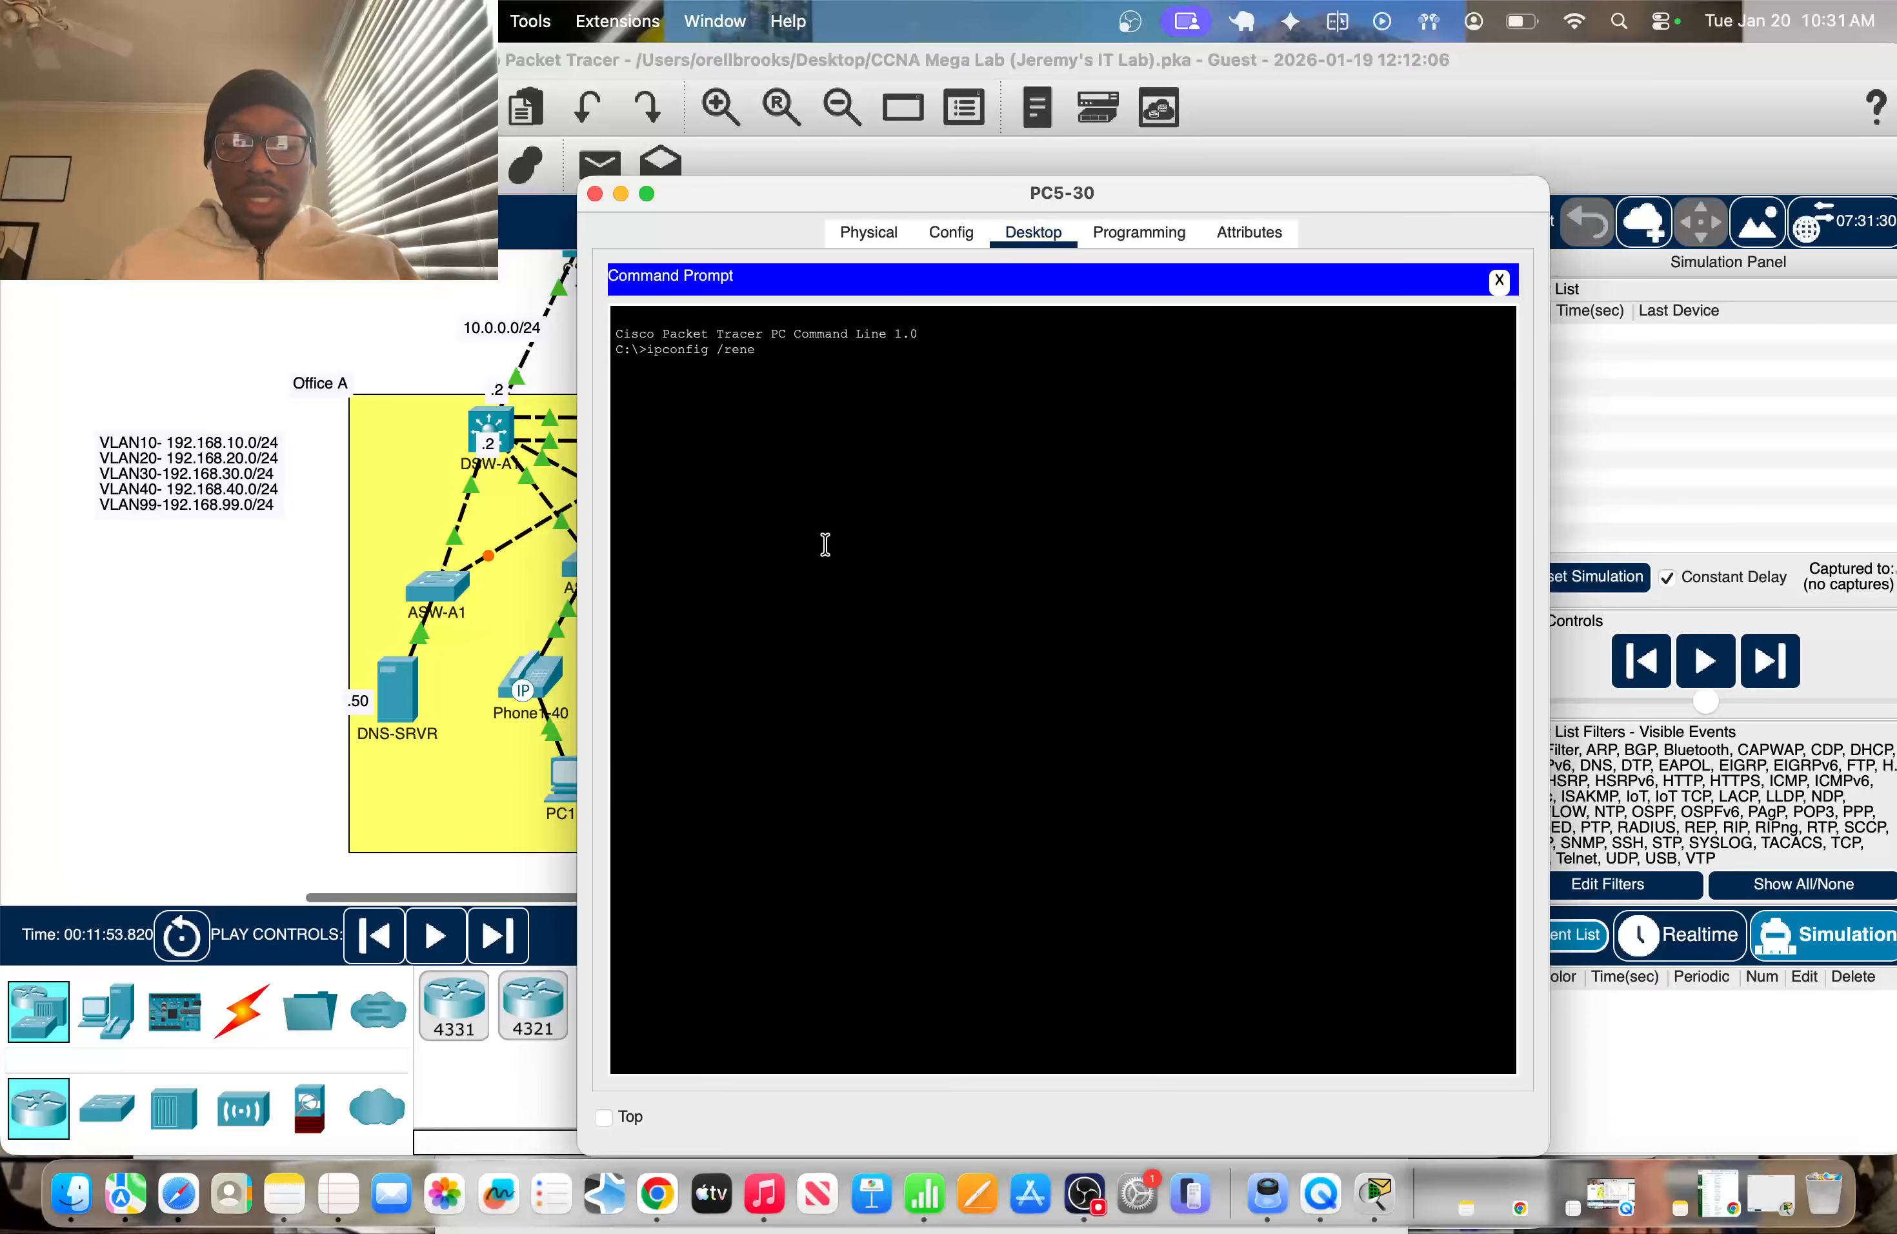
key(BackSpace)
text(ewe)
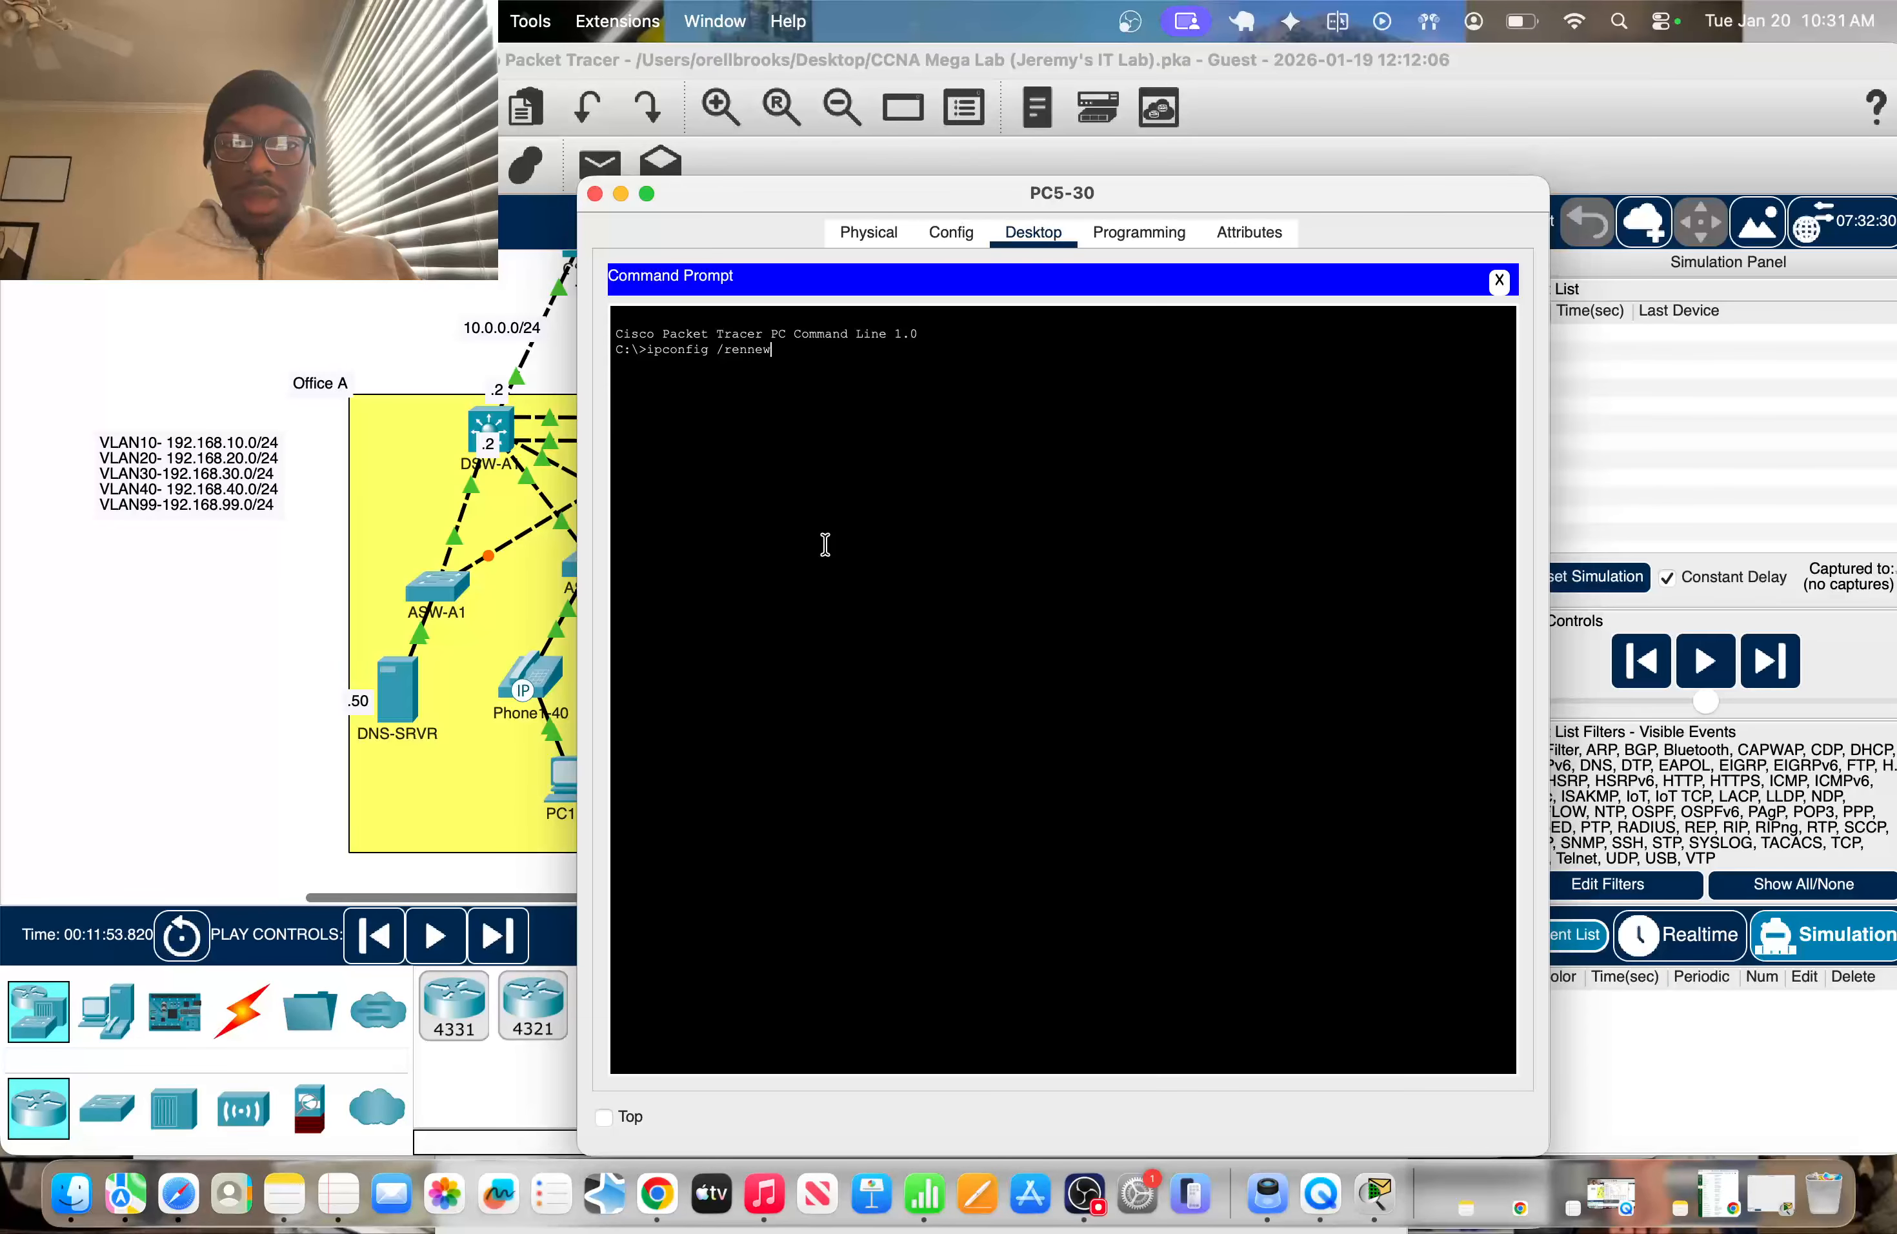
key(Return)
click(193, 612)
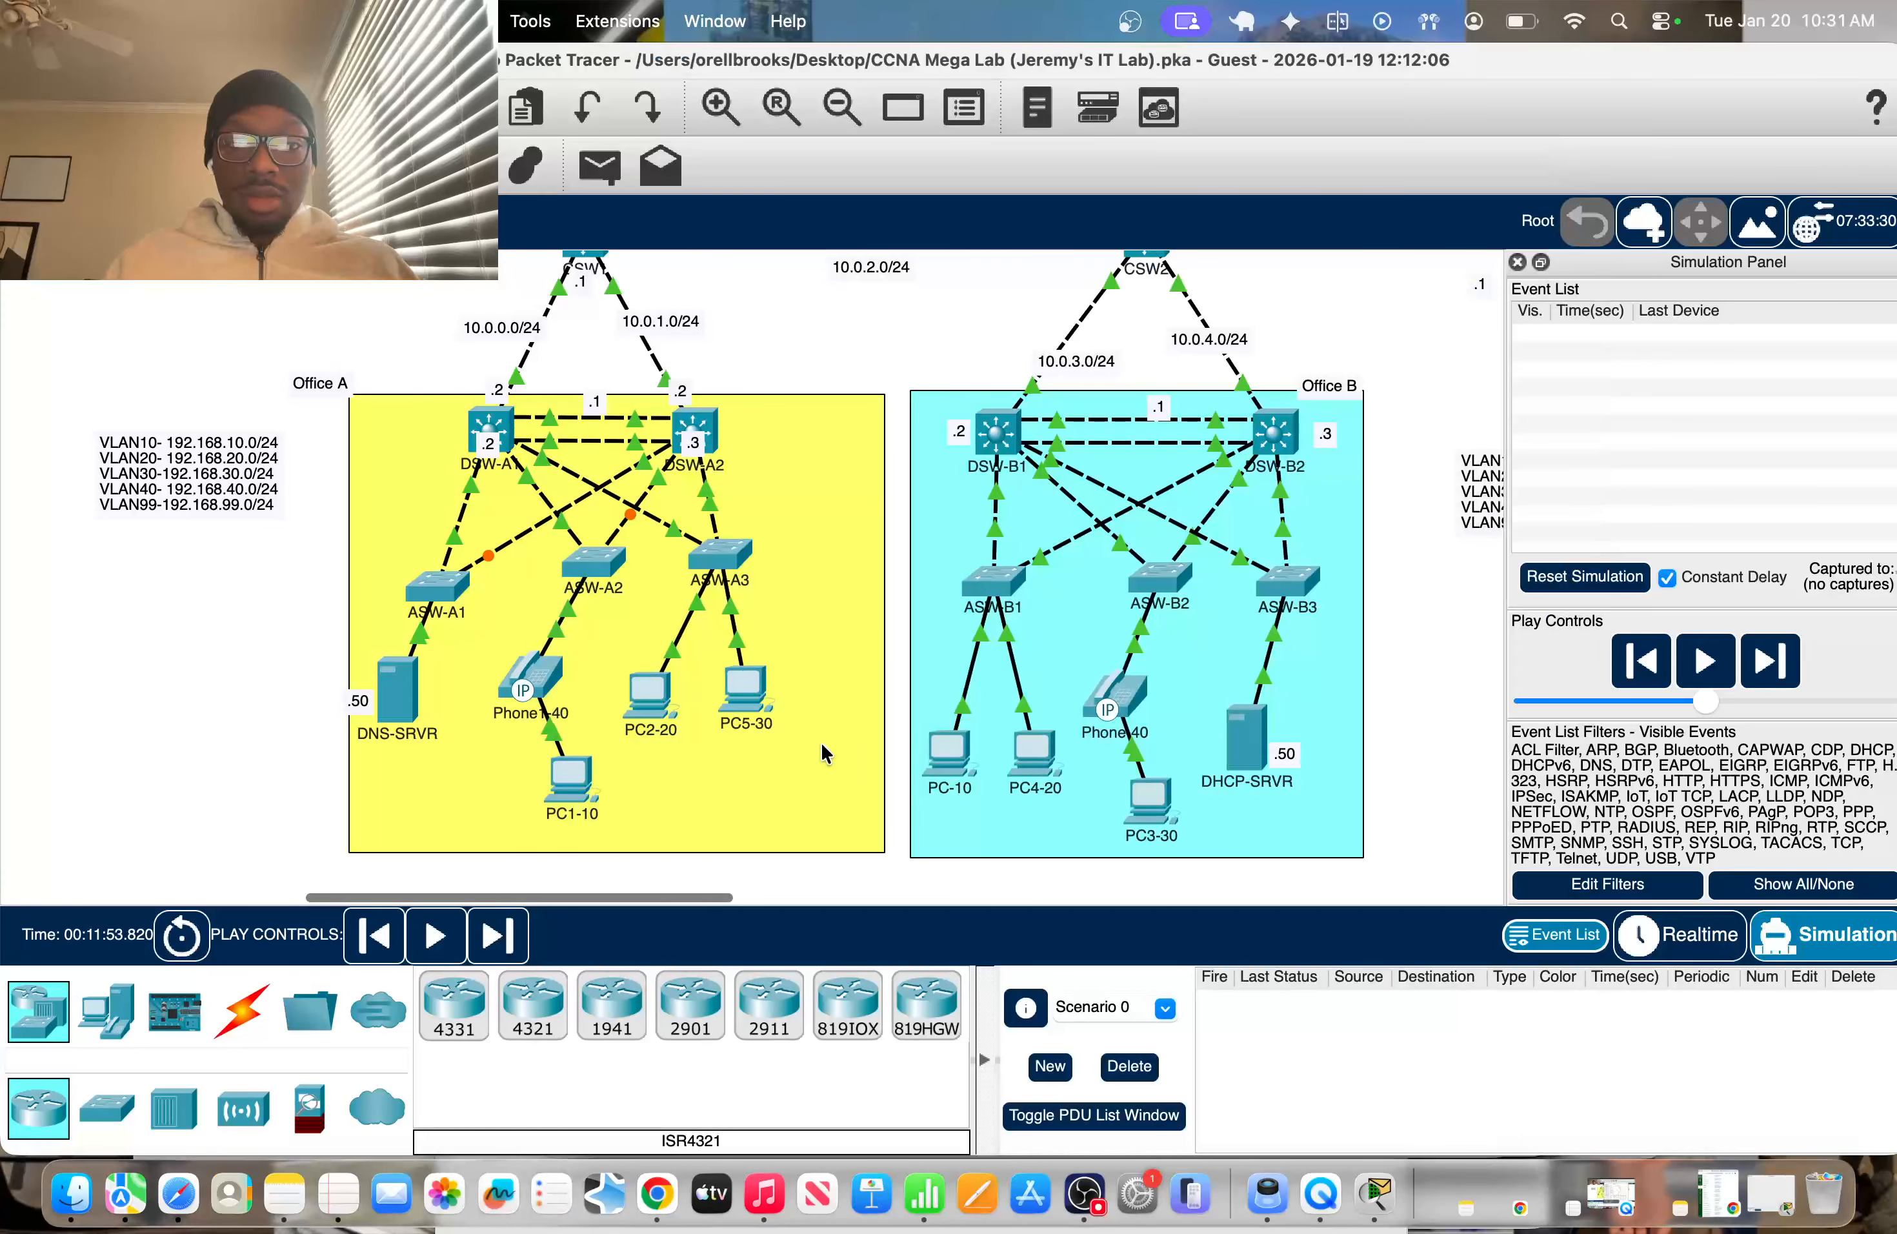
click(744, 687)
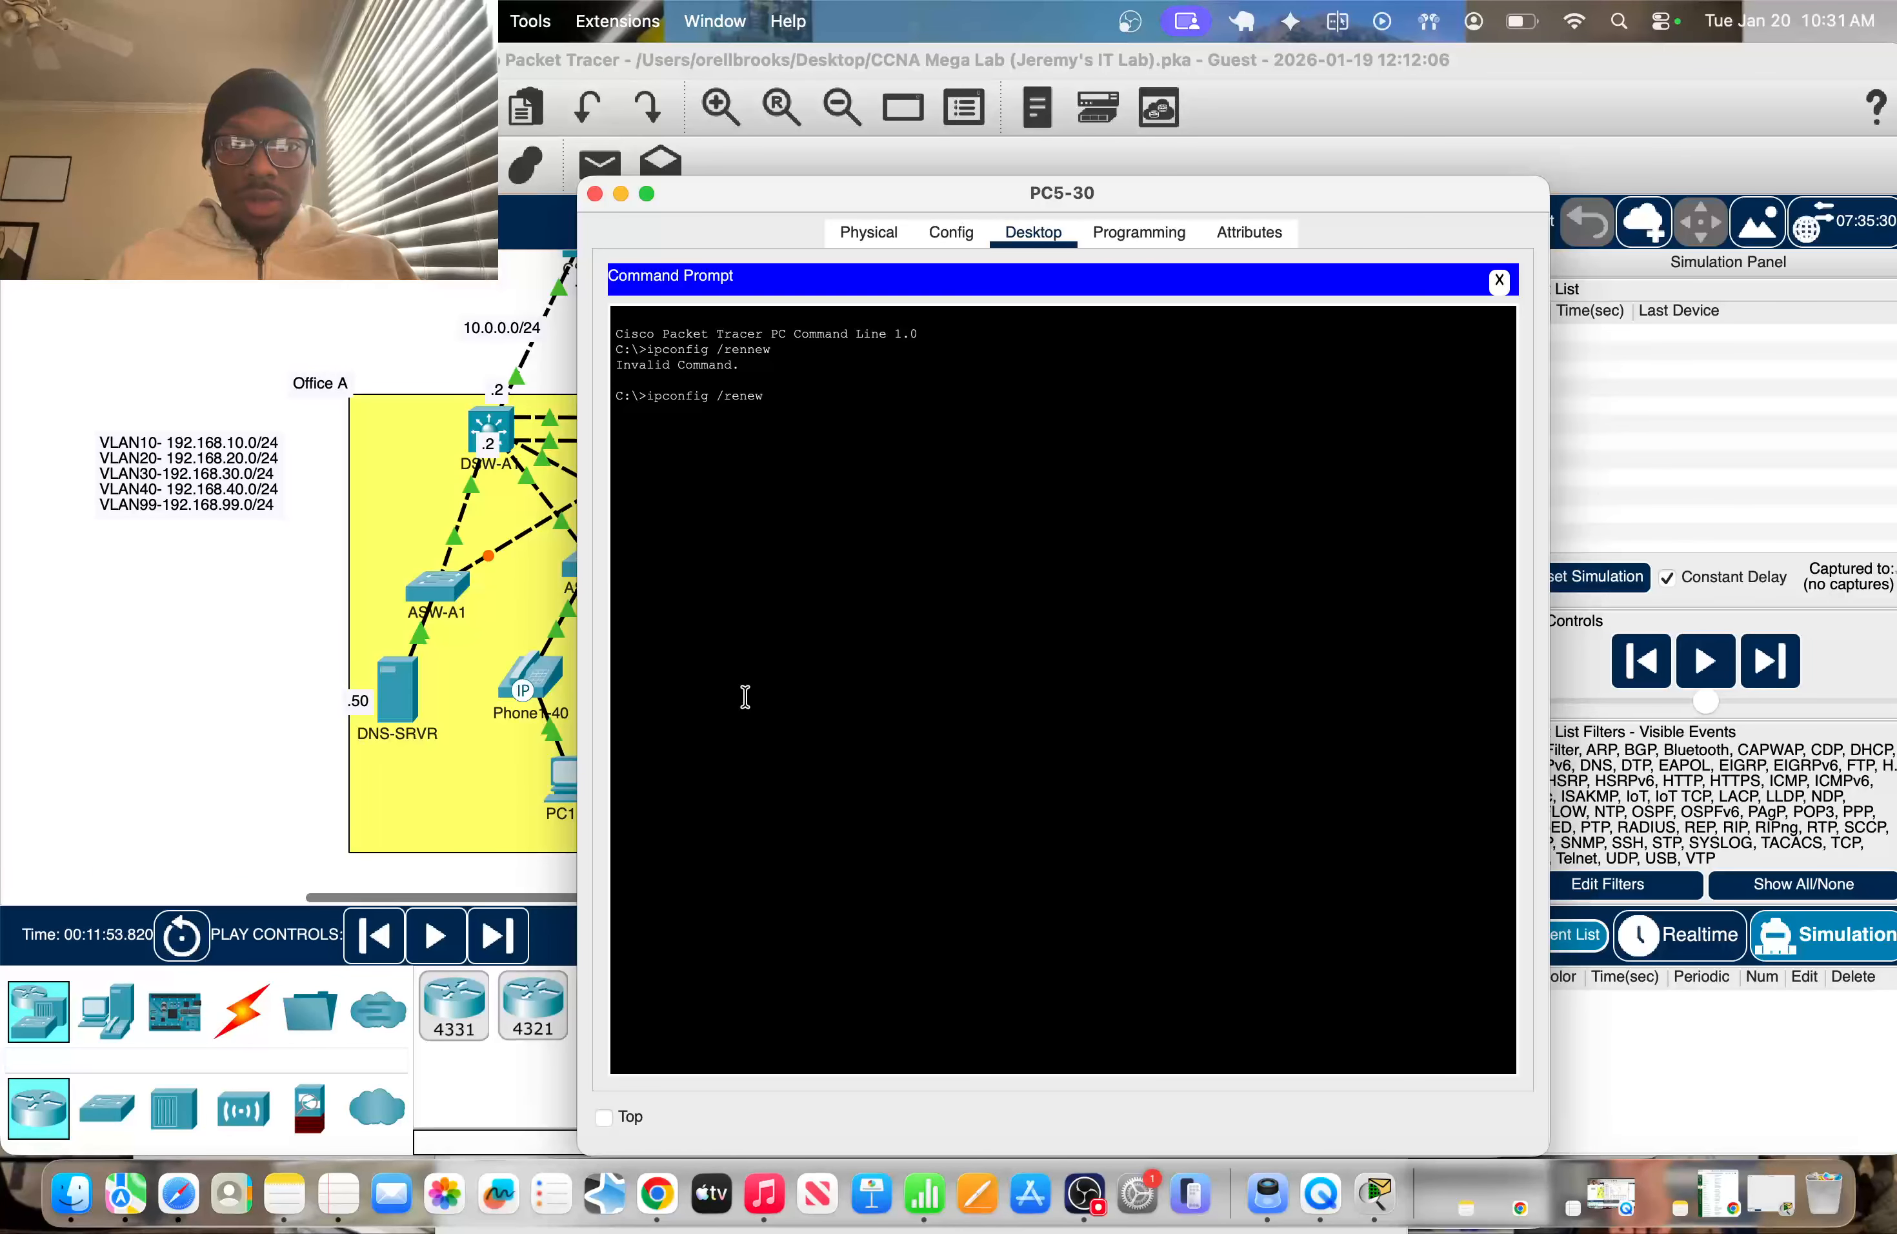
click(288, 659)
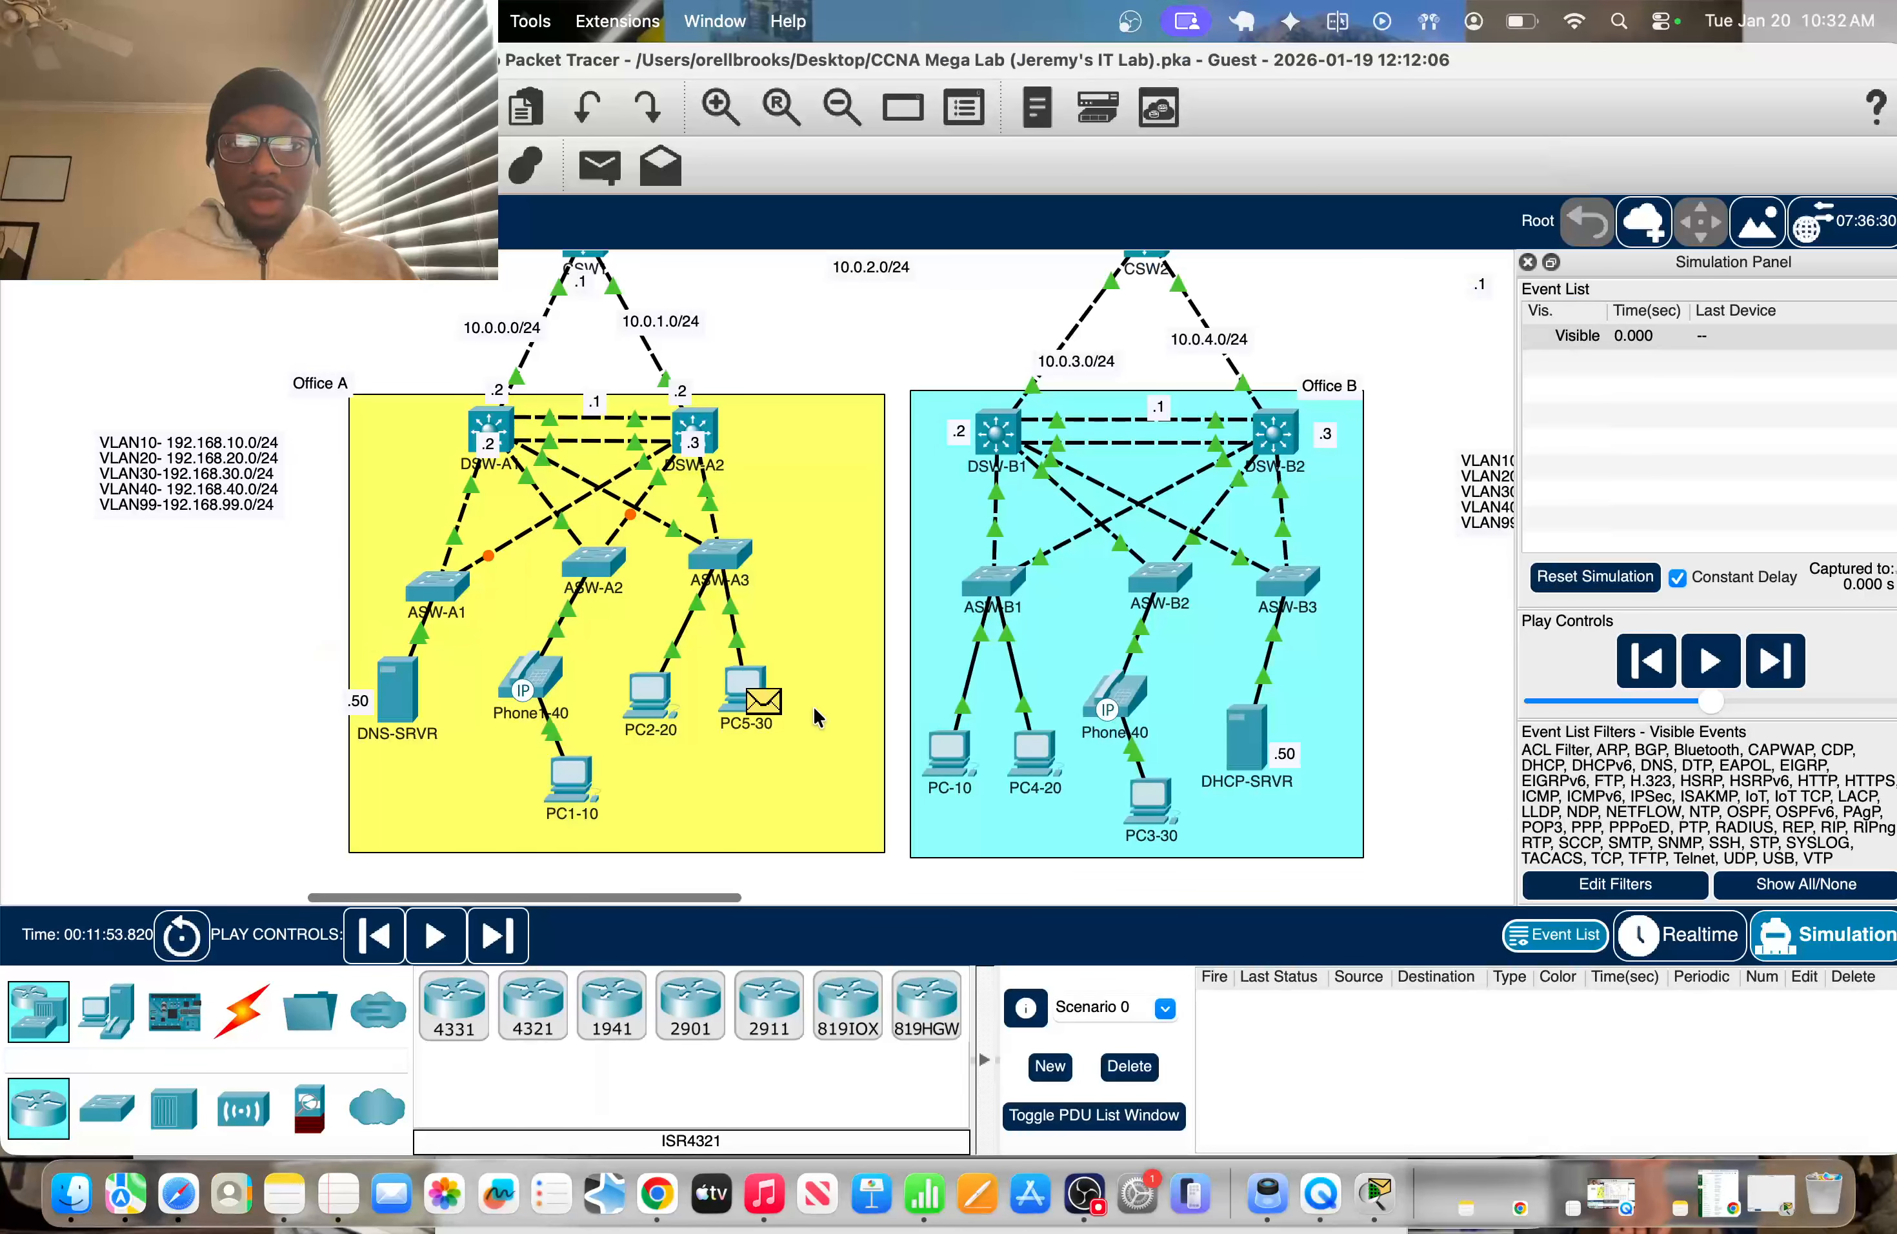
Step the simulation forward from PC5-30 through ASW-A3 and DSW-A1 to CSW1 and DSW-A2, replaying the hop out of DSW-A1
scroll(815, 717, up, 3)
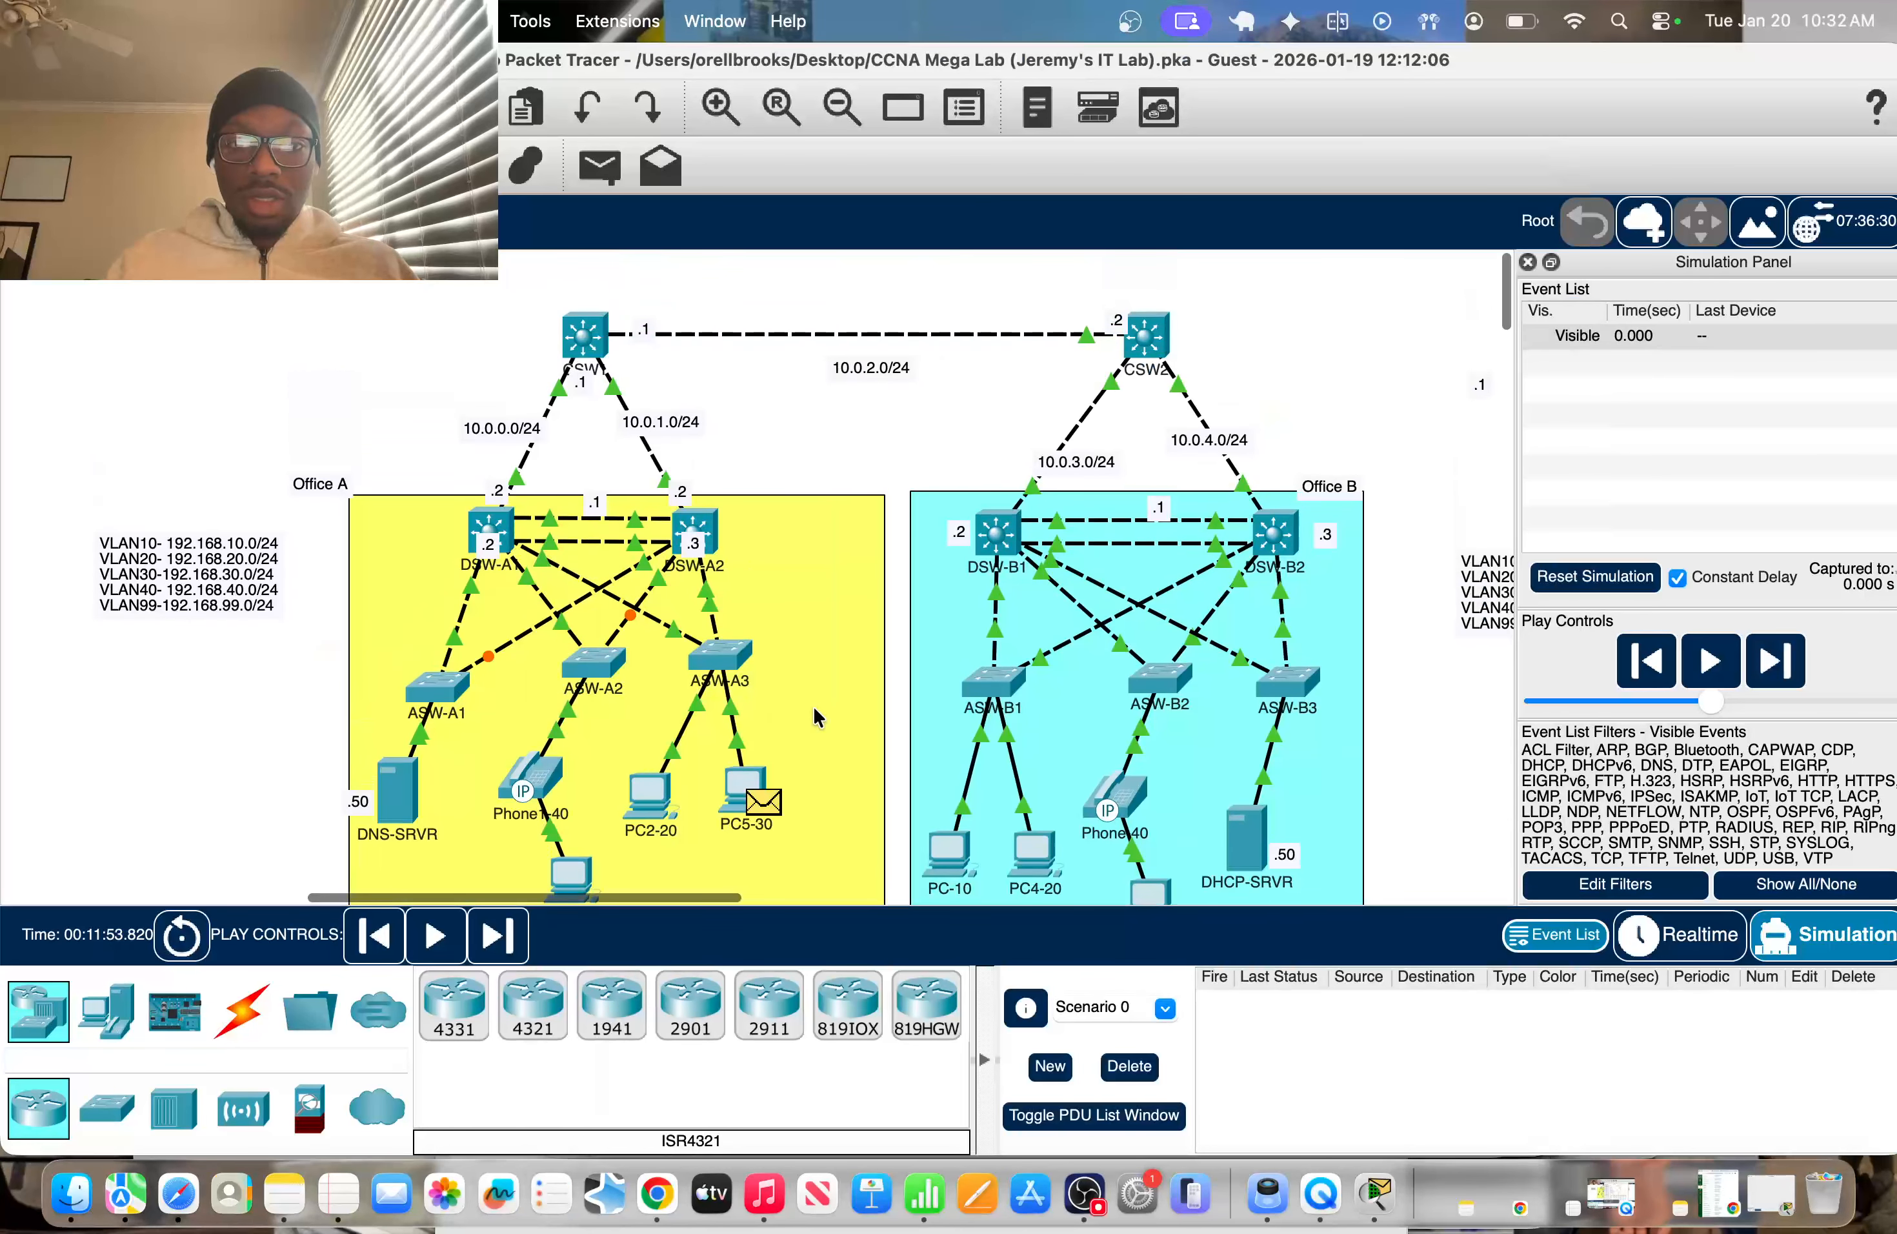
click(1772, 665)
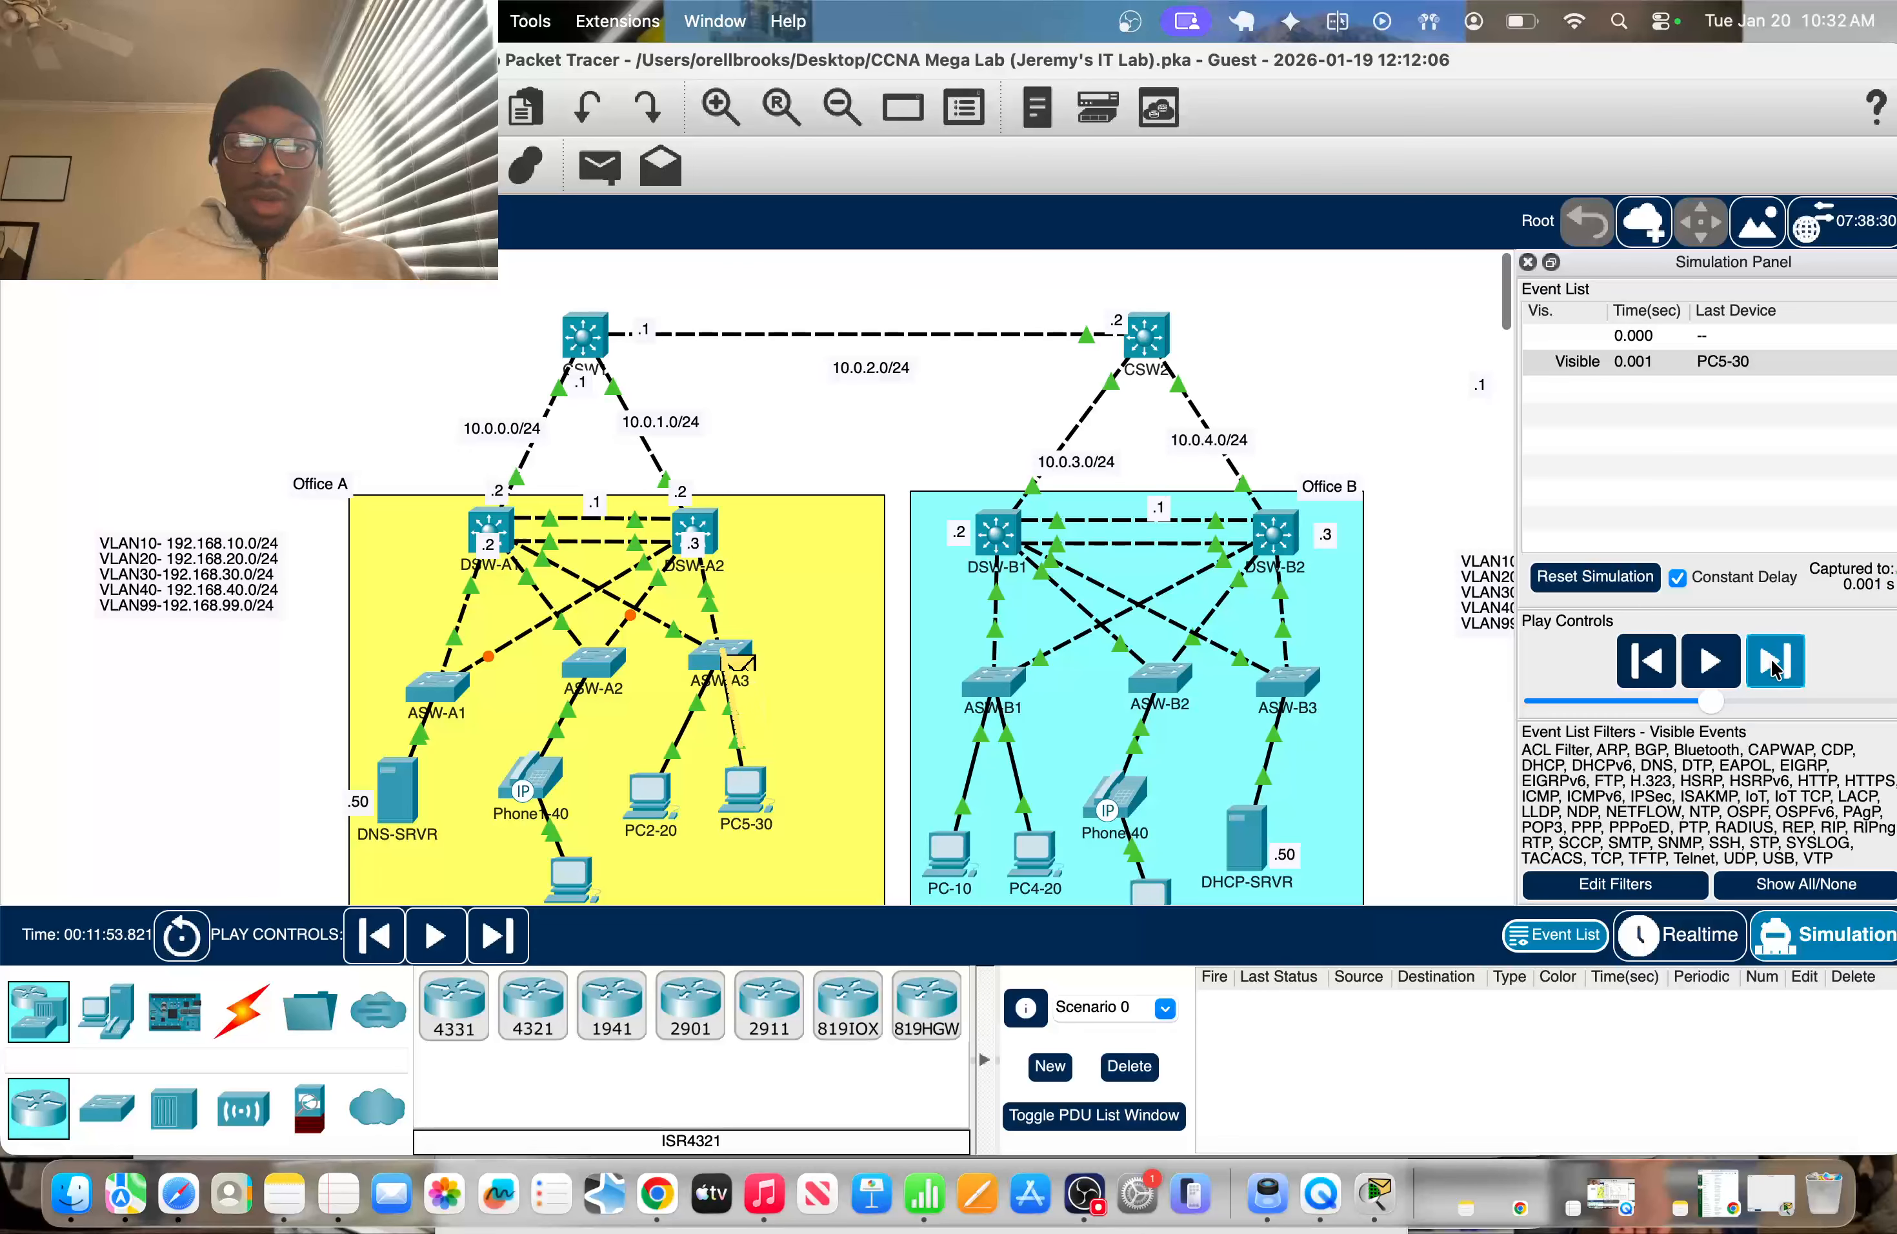
click(1772, 665)
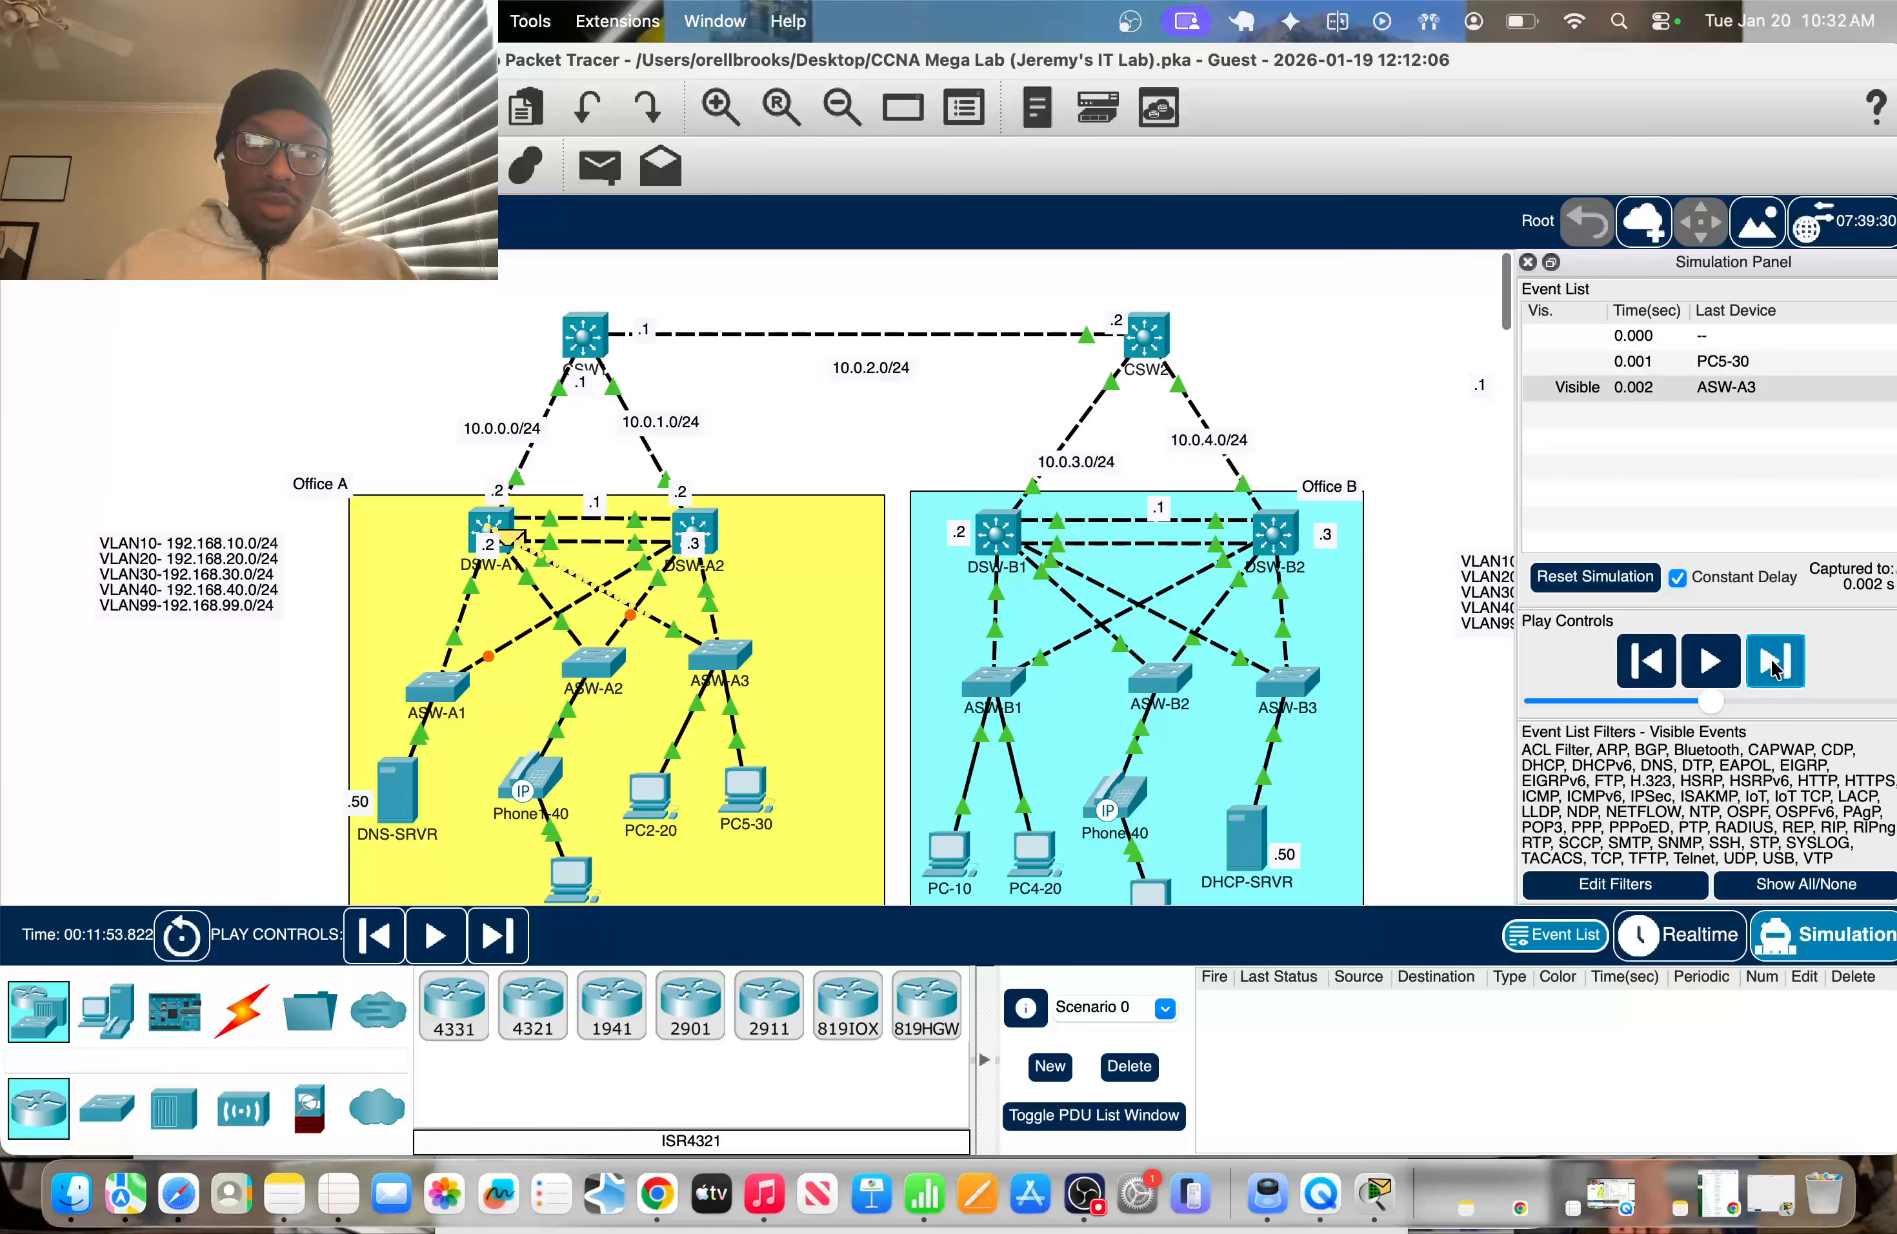
click(1772, 665)
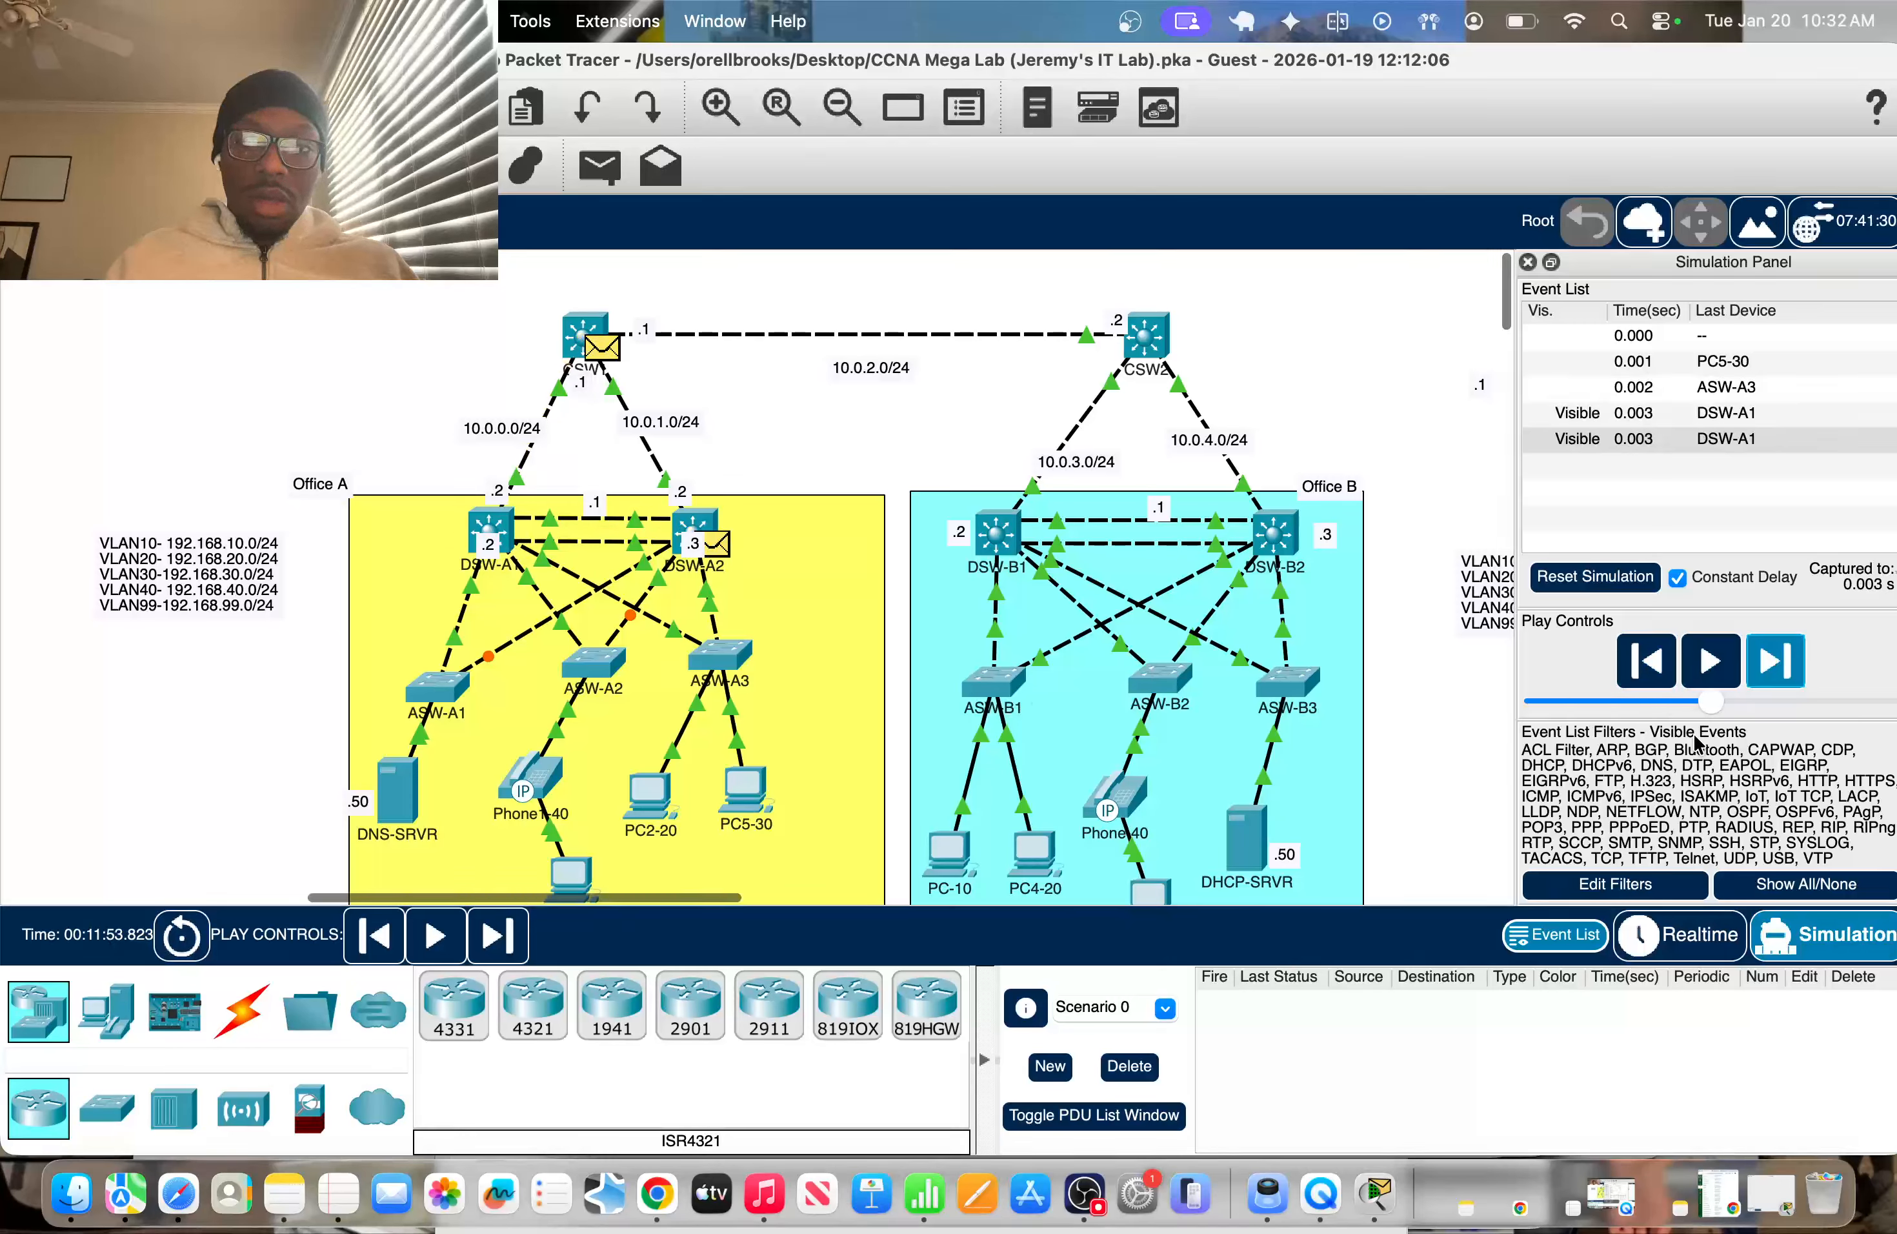
click(1642, 663)
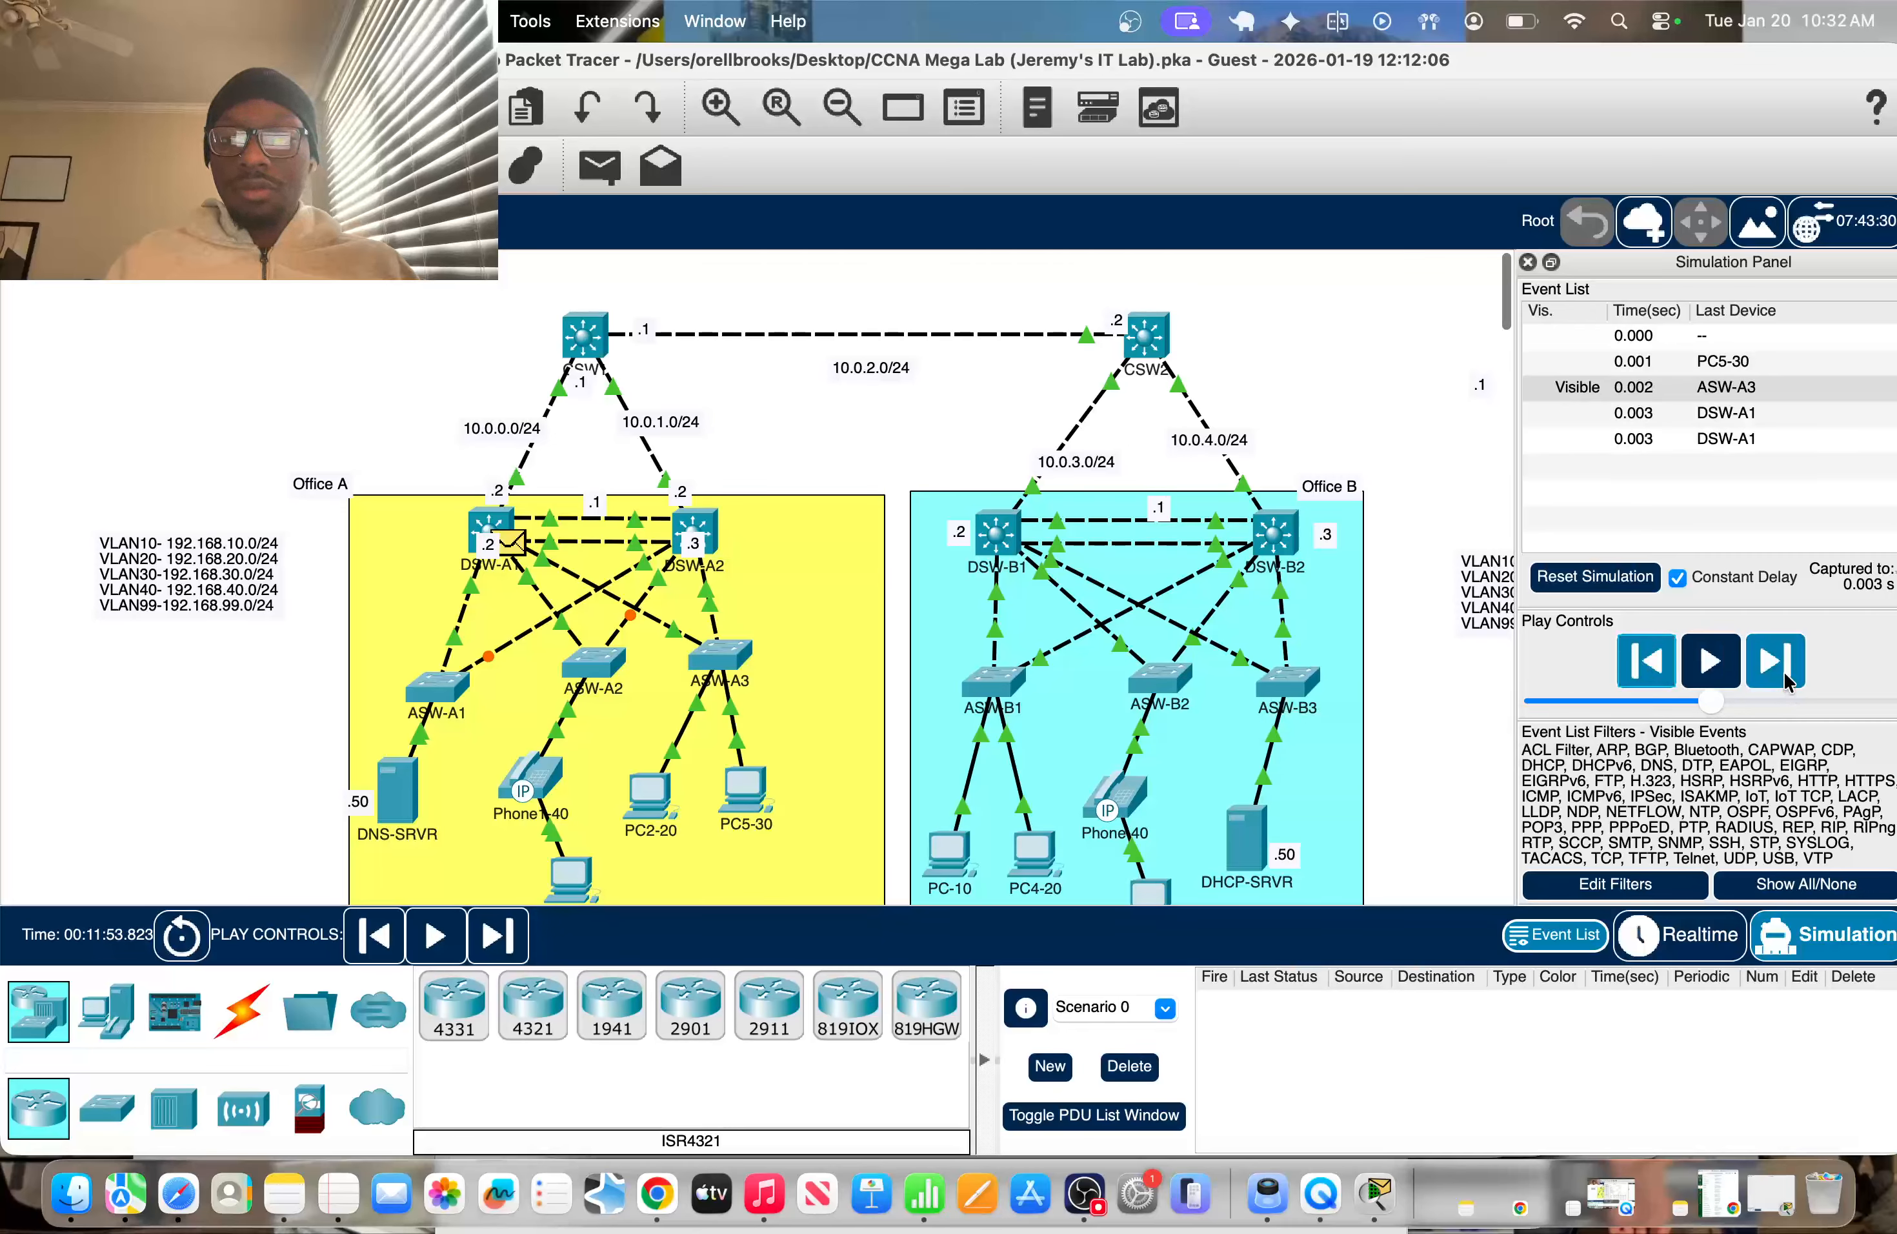
scroll(948, 660, down, 2)
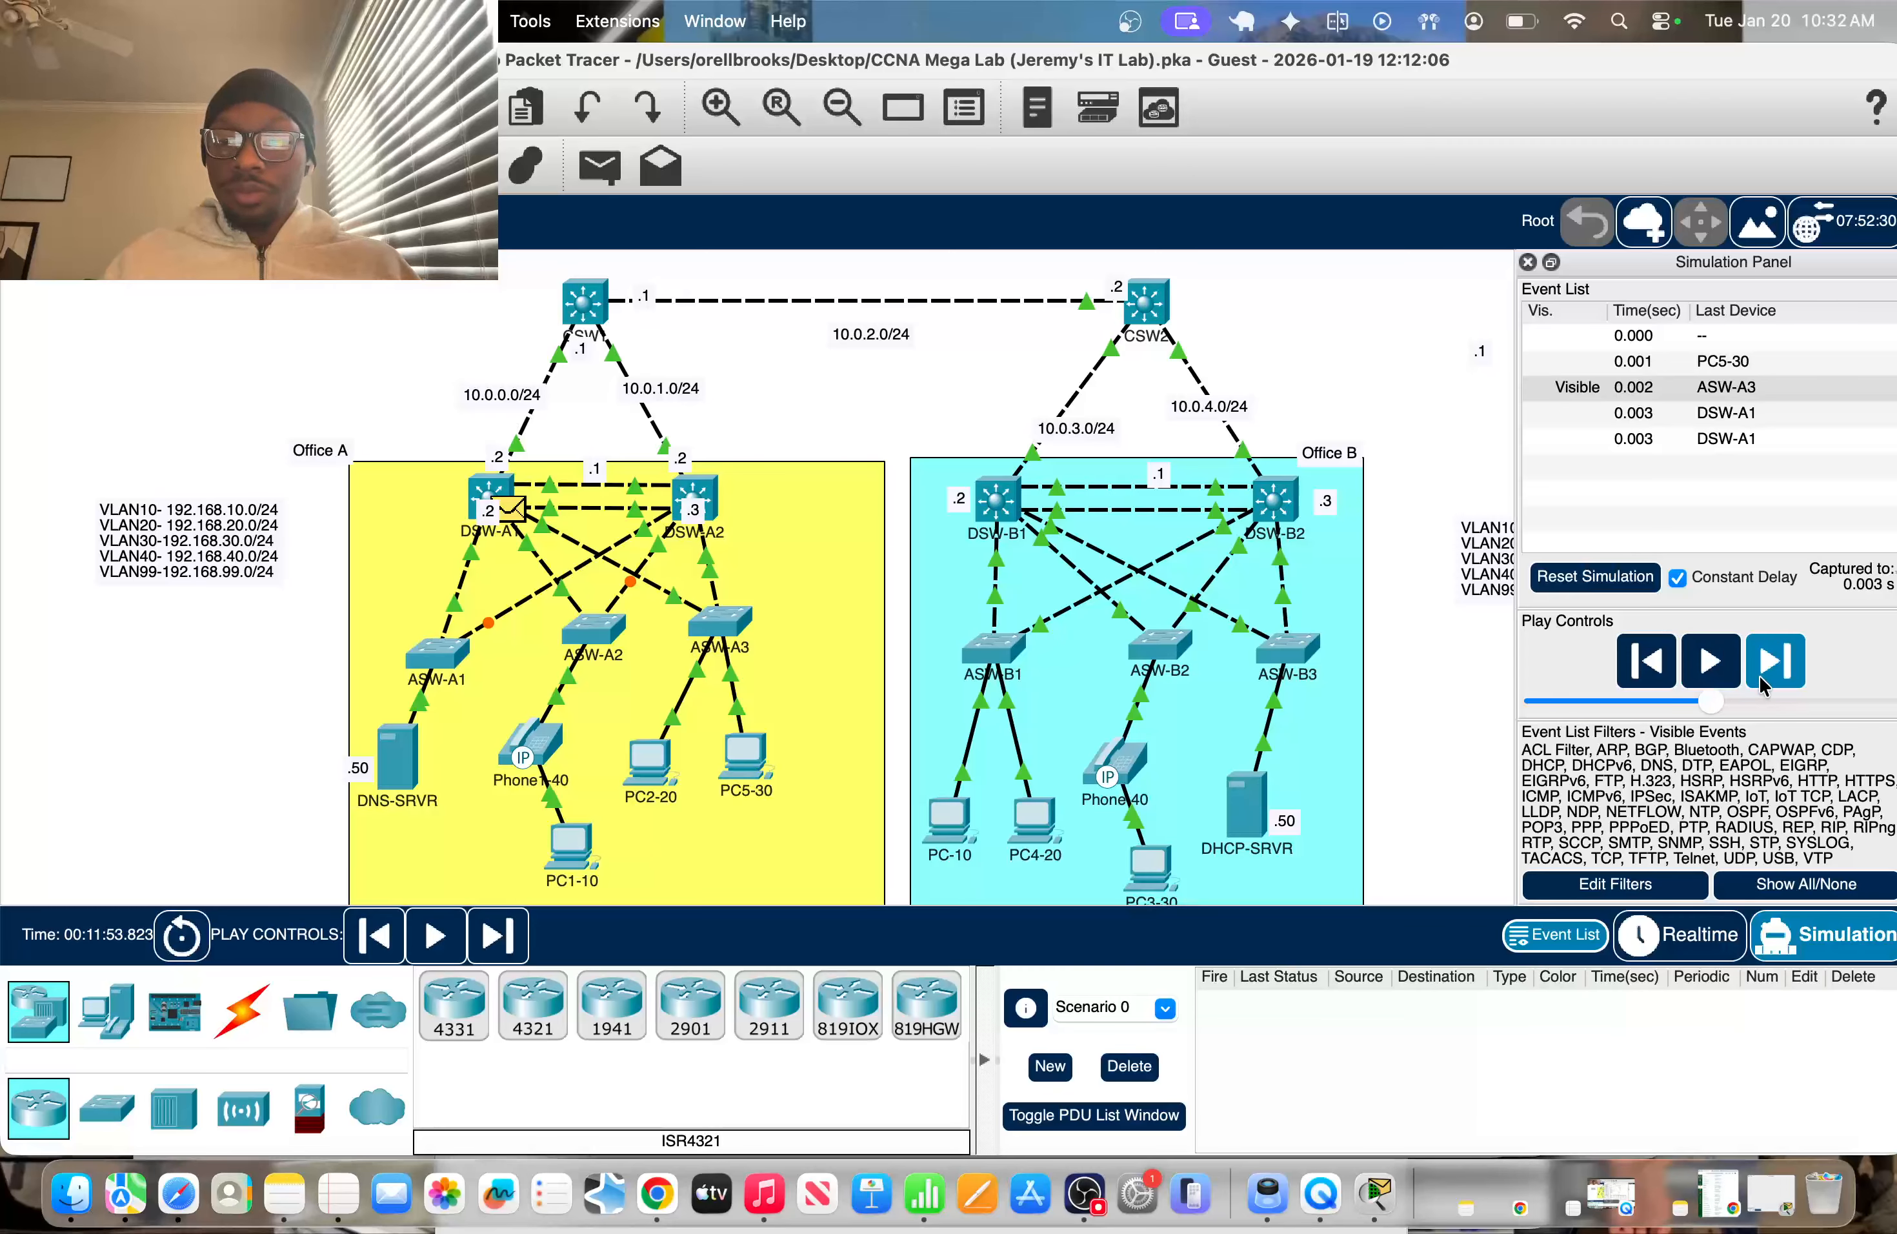
click(1774, 662)
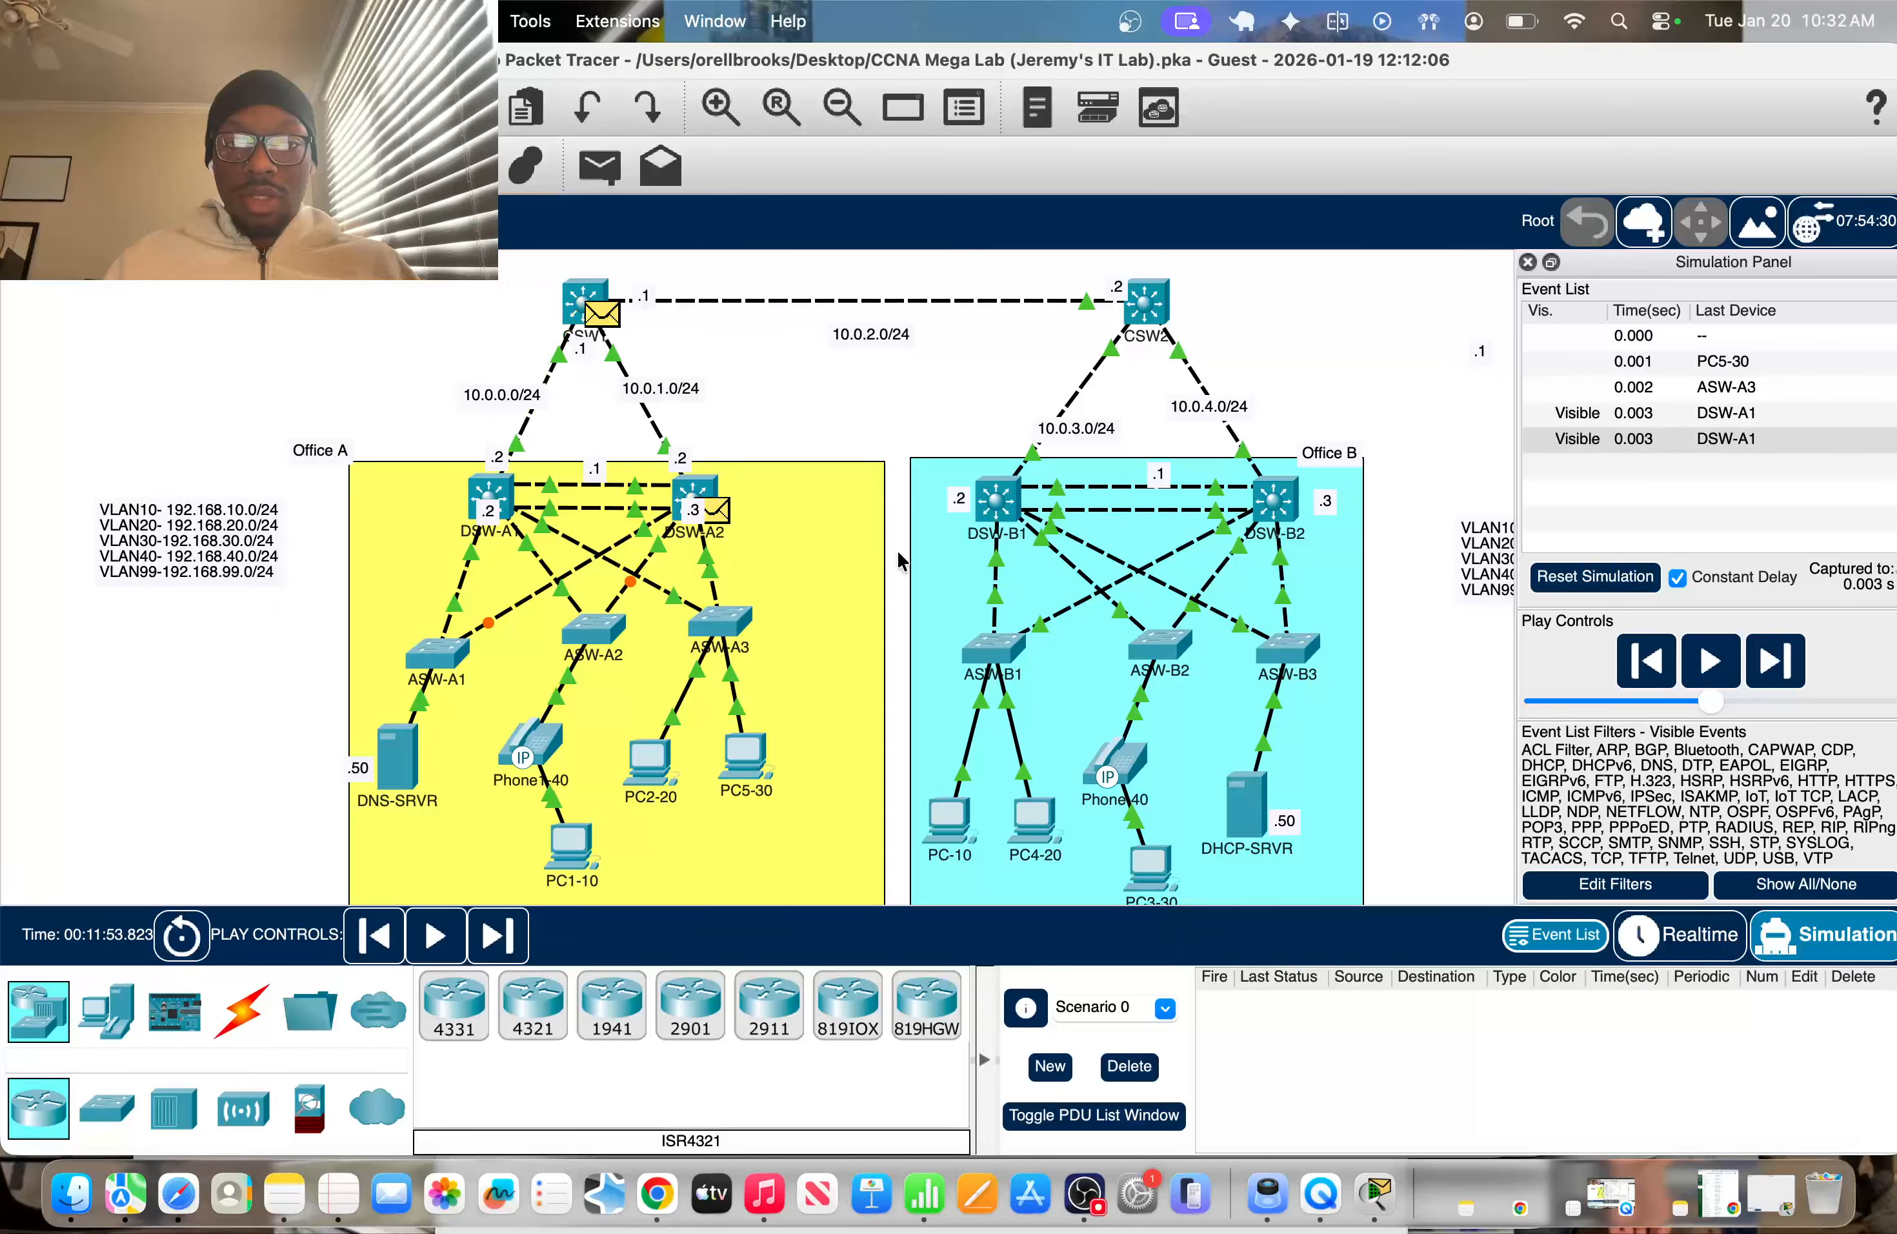
Advance the capture to CSW2, stepping back and replaying the hops from DSW-A1 through CSW1
click(1774, 663)
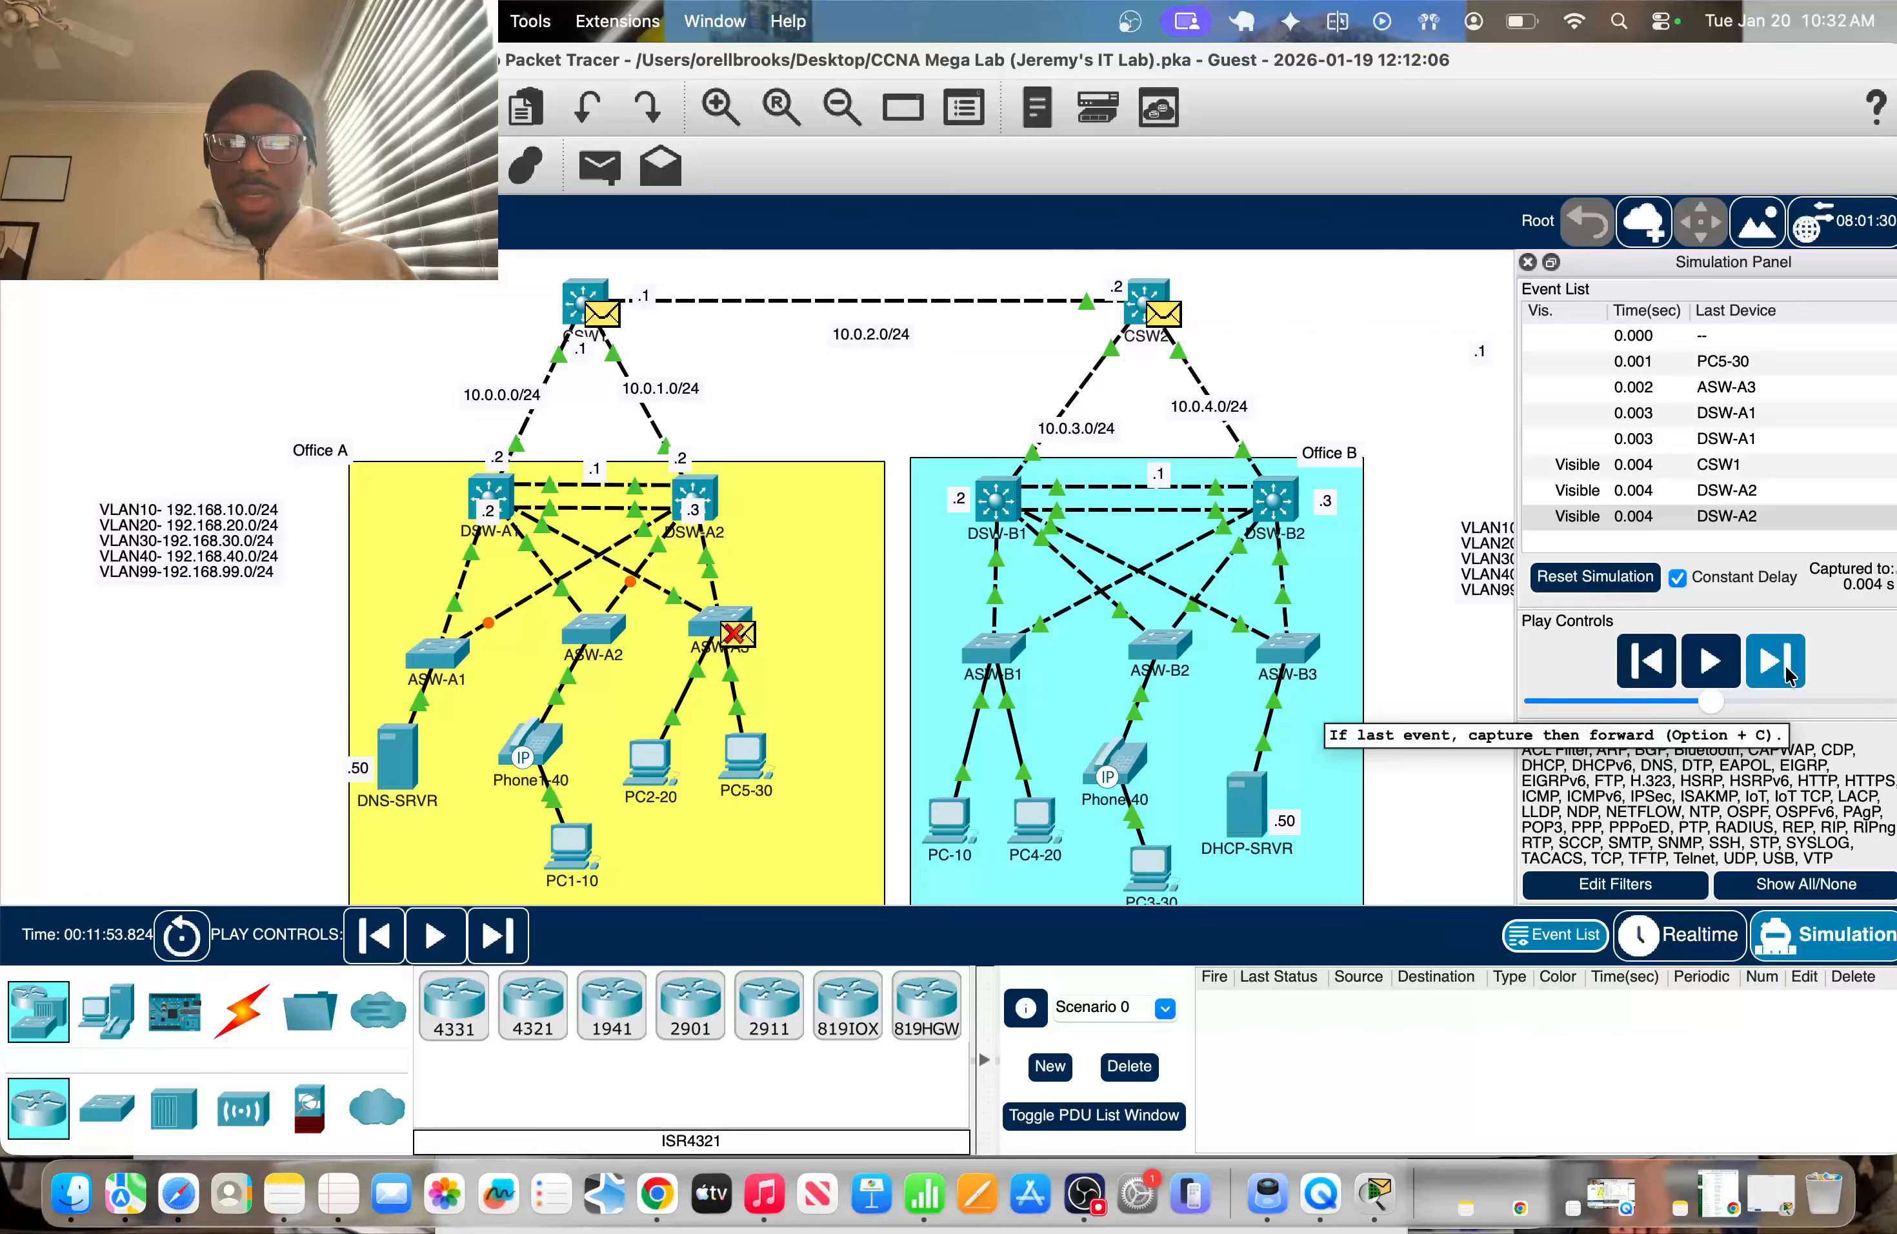
click(1647, 662)
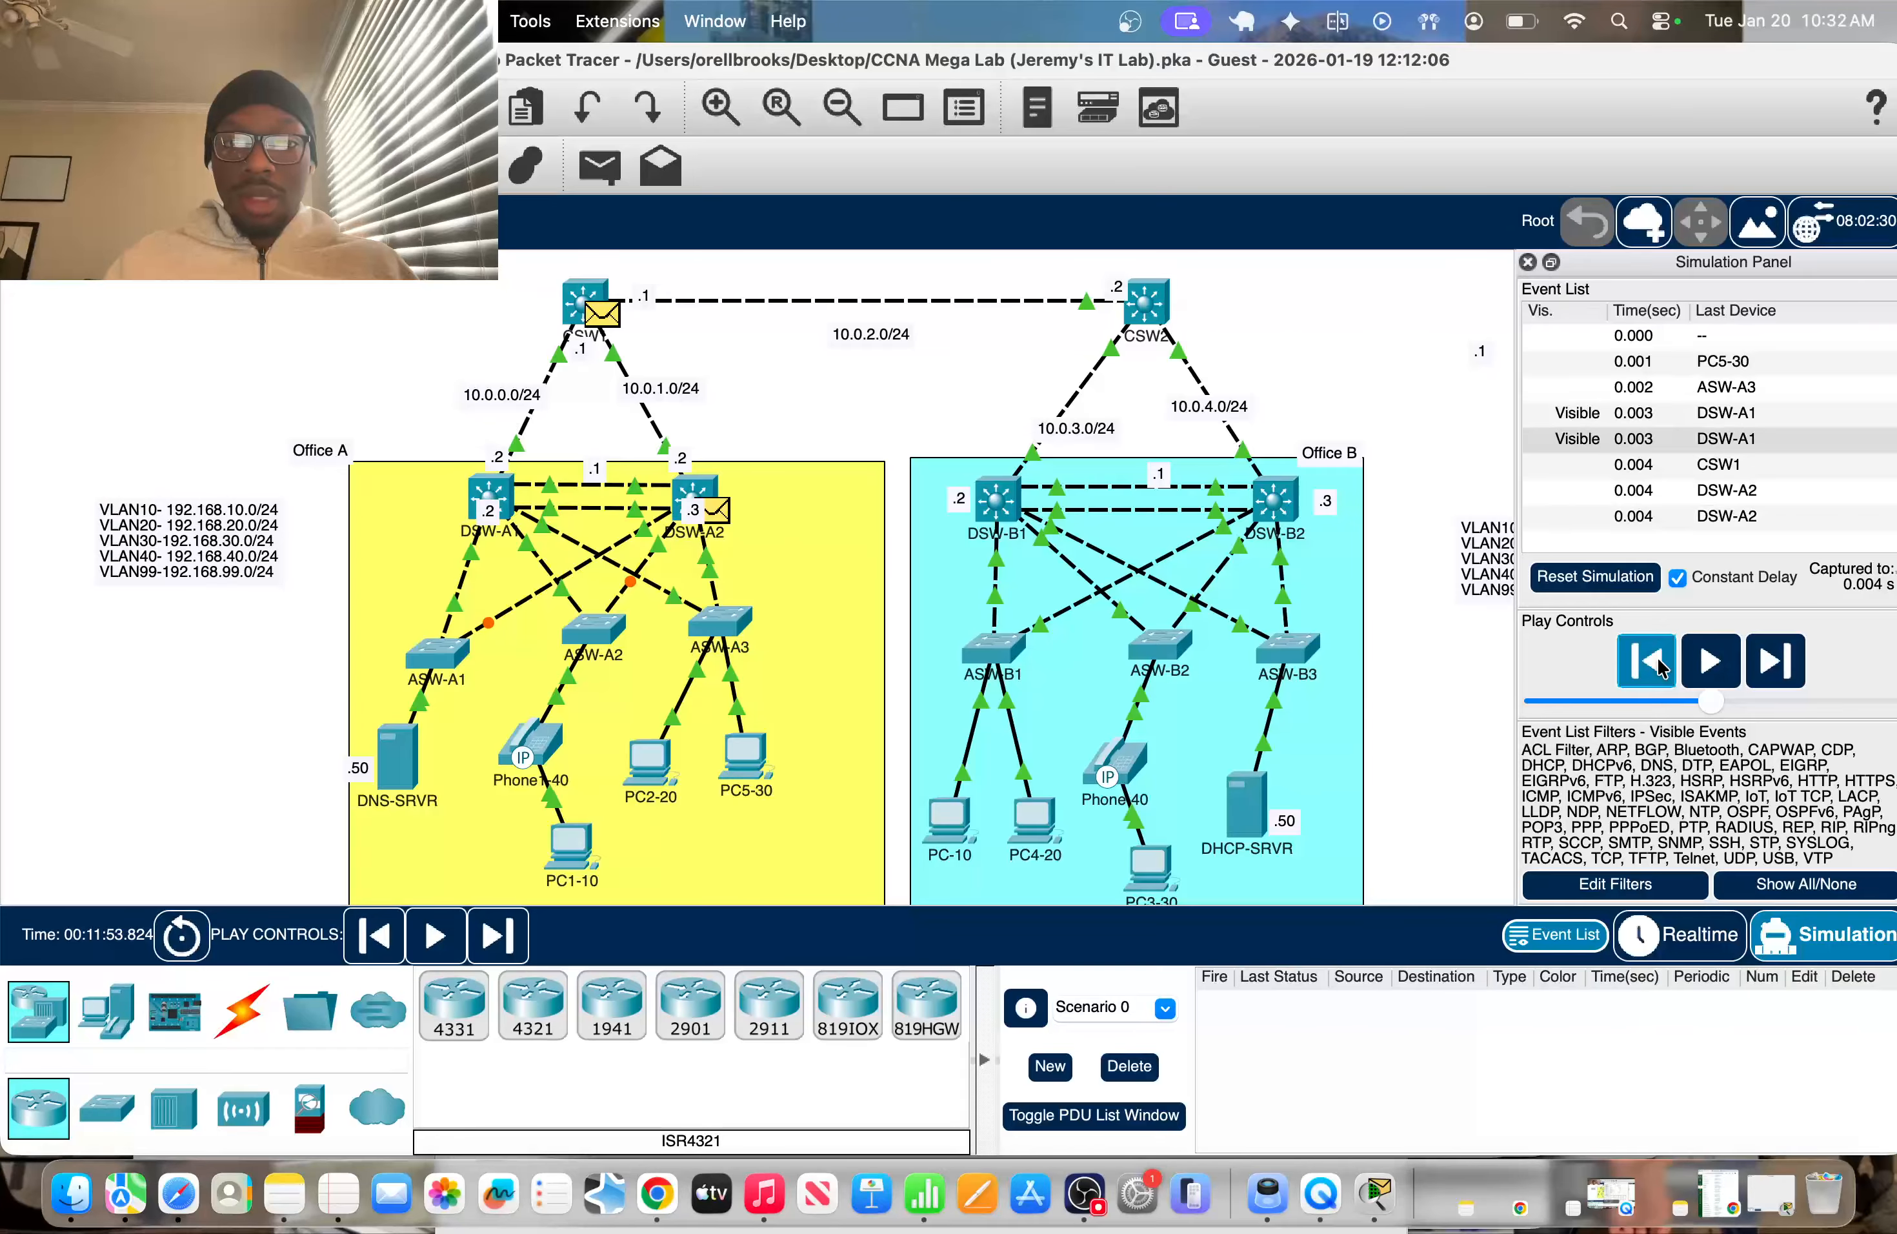
click(1647, 662)
click(1780, 687)
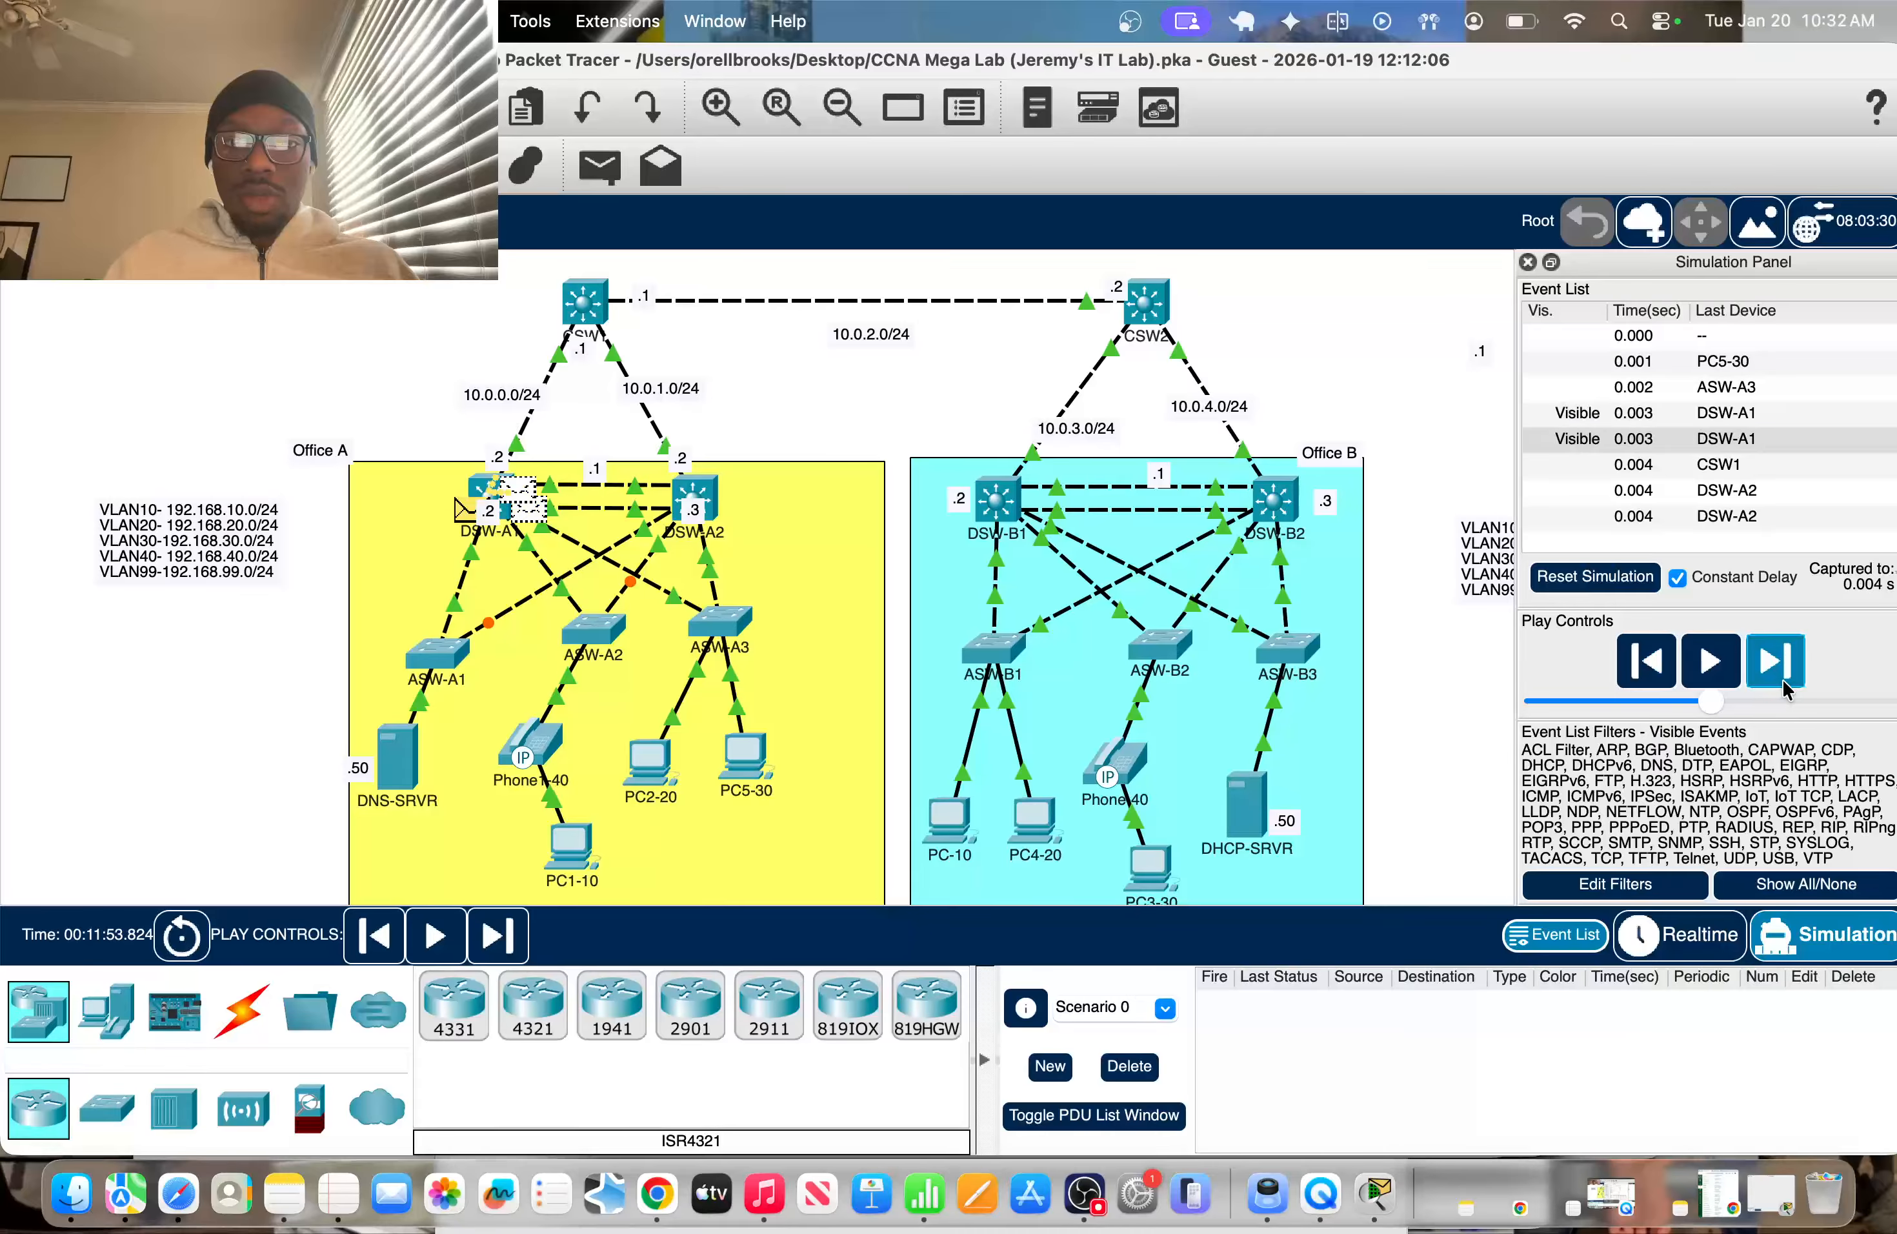
click(1780, 687)
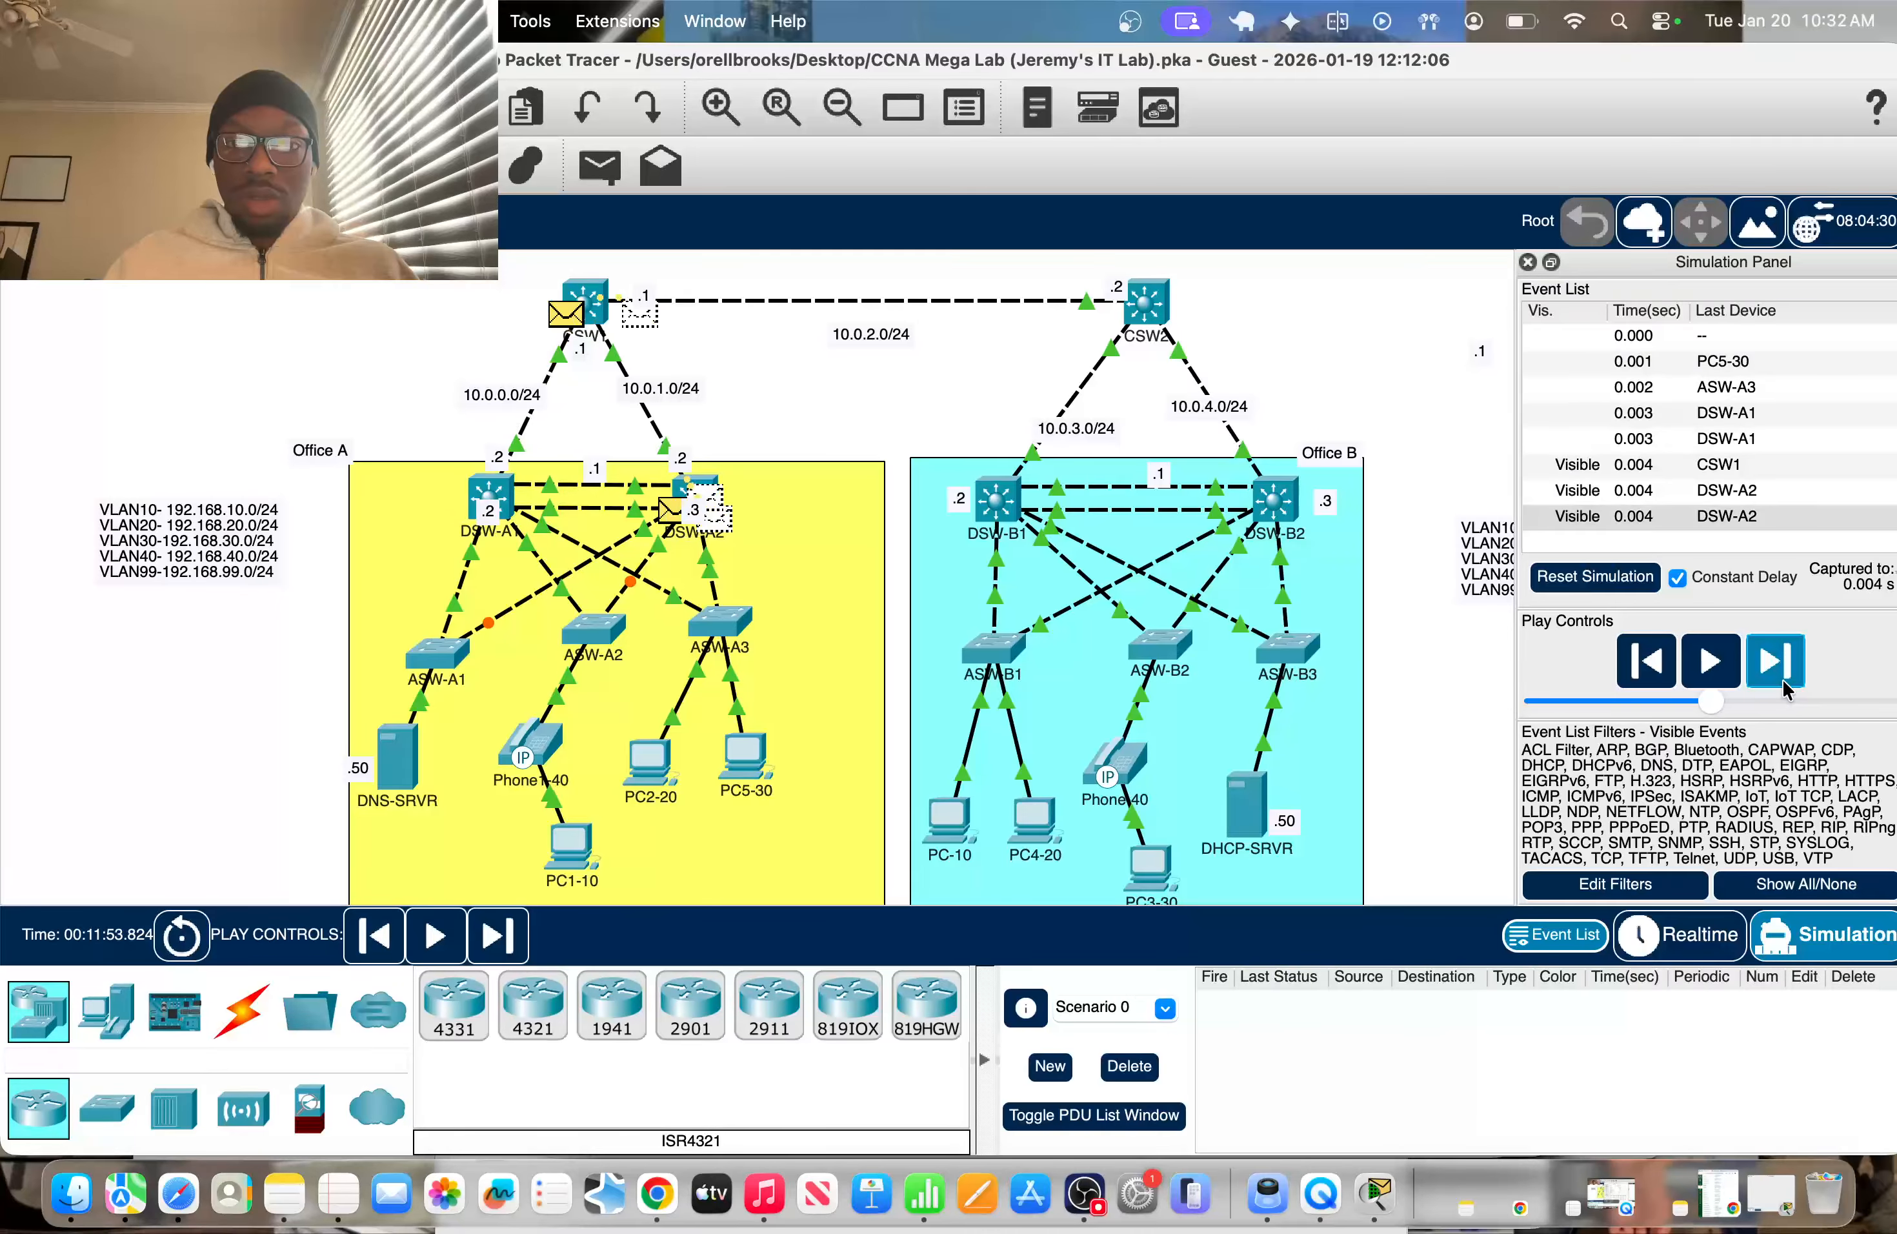
scroll(1418, 676, right, 5)
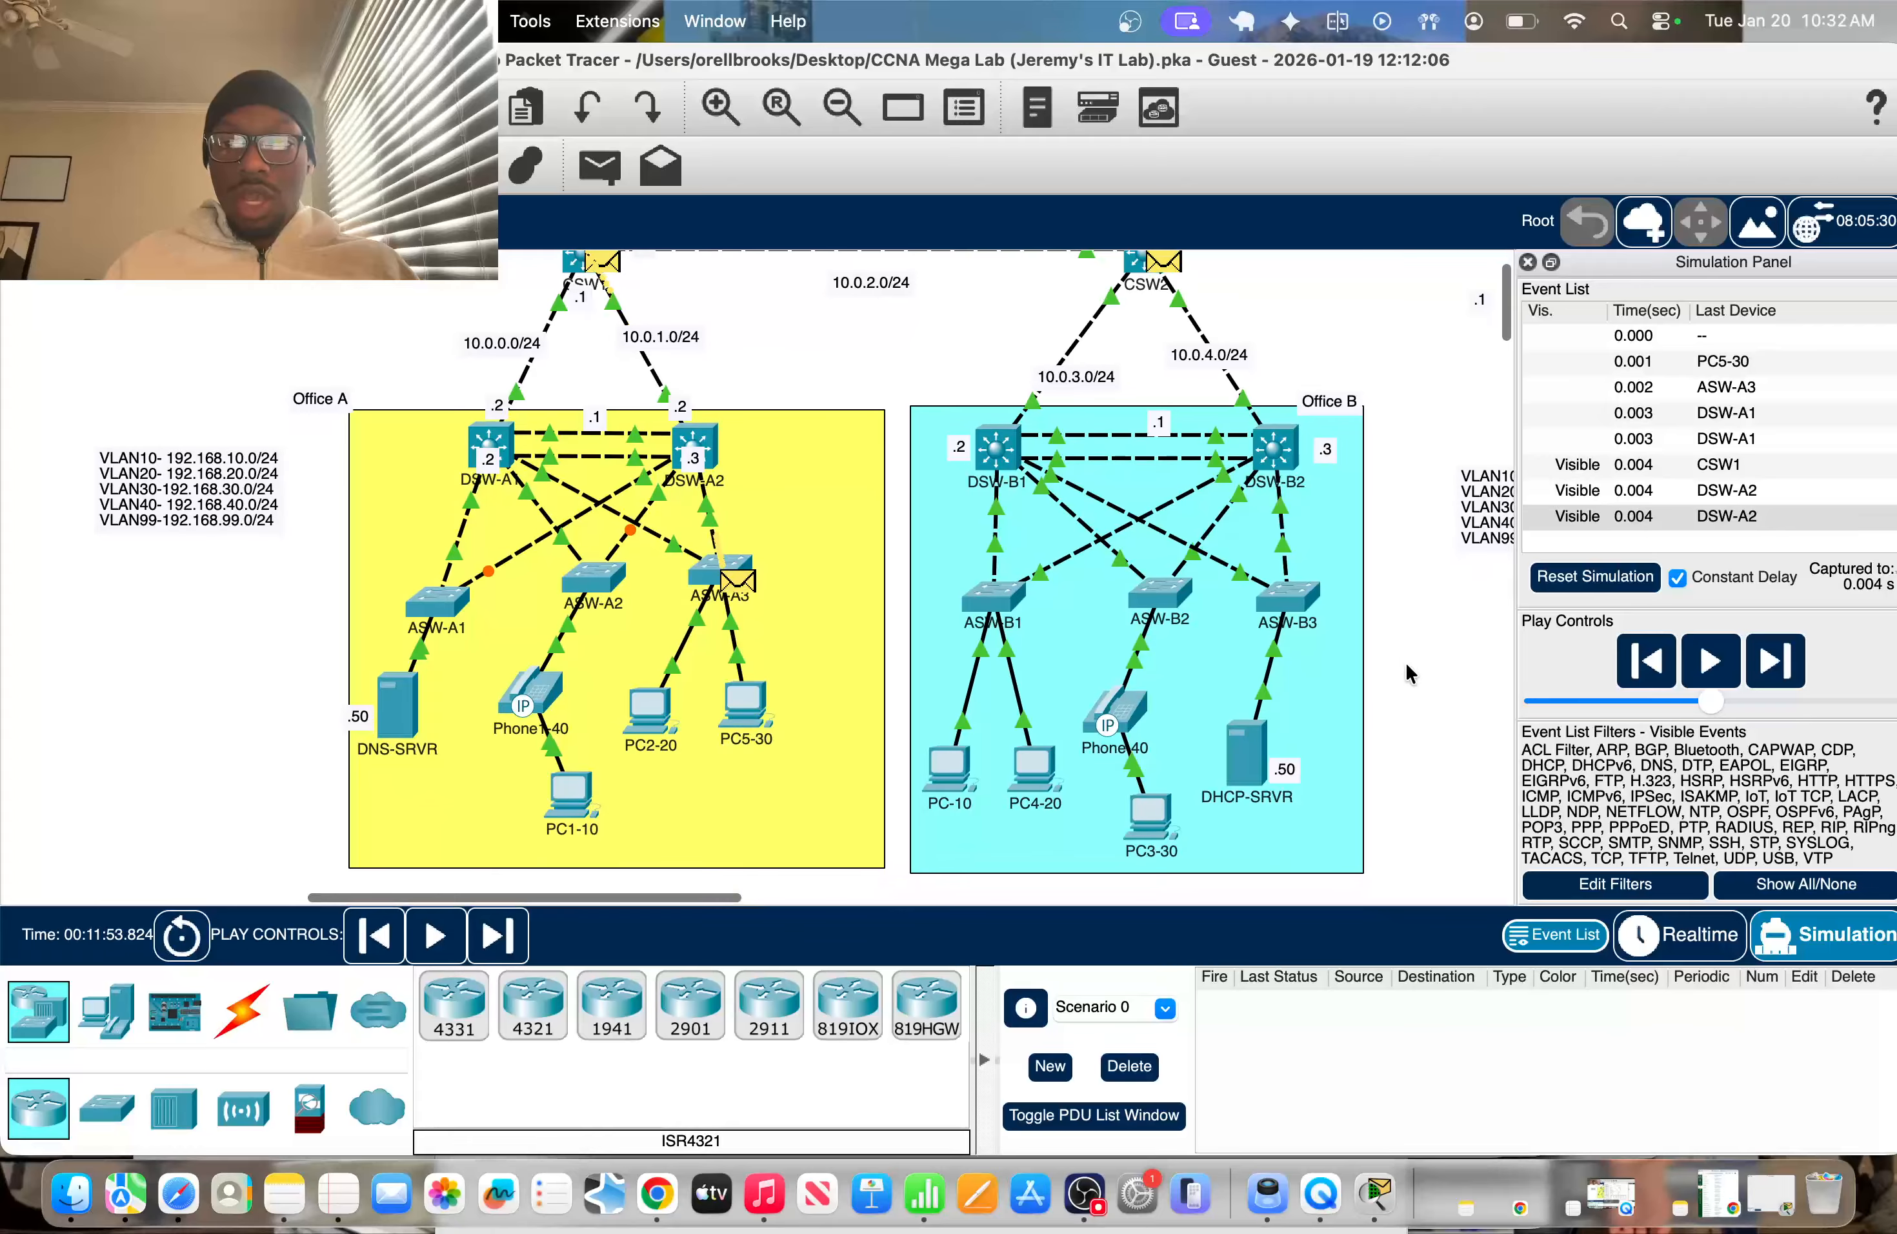
scroll(1410, 674, up, 1)
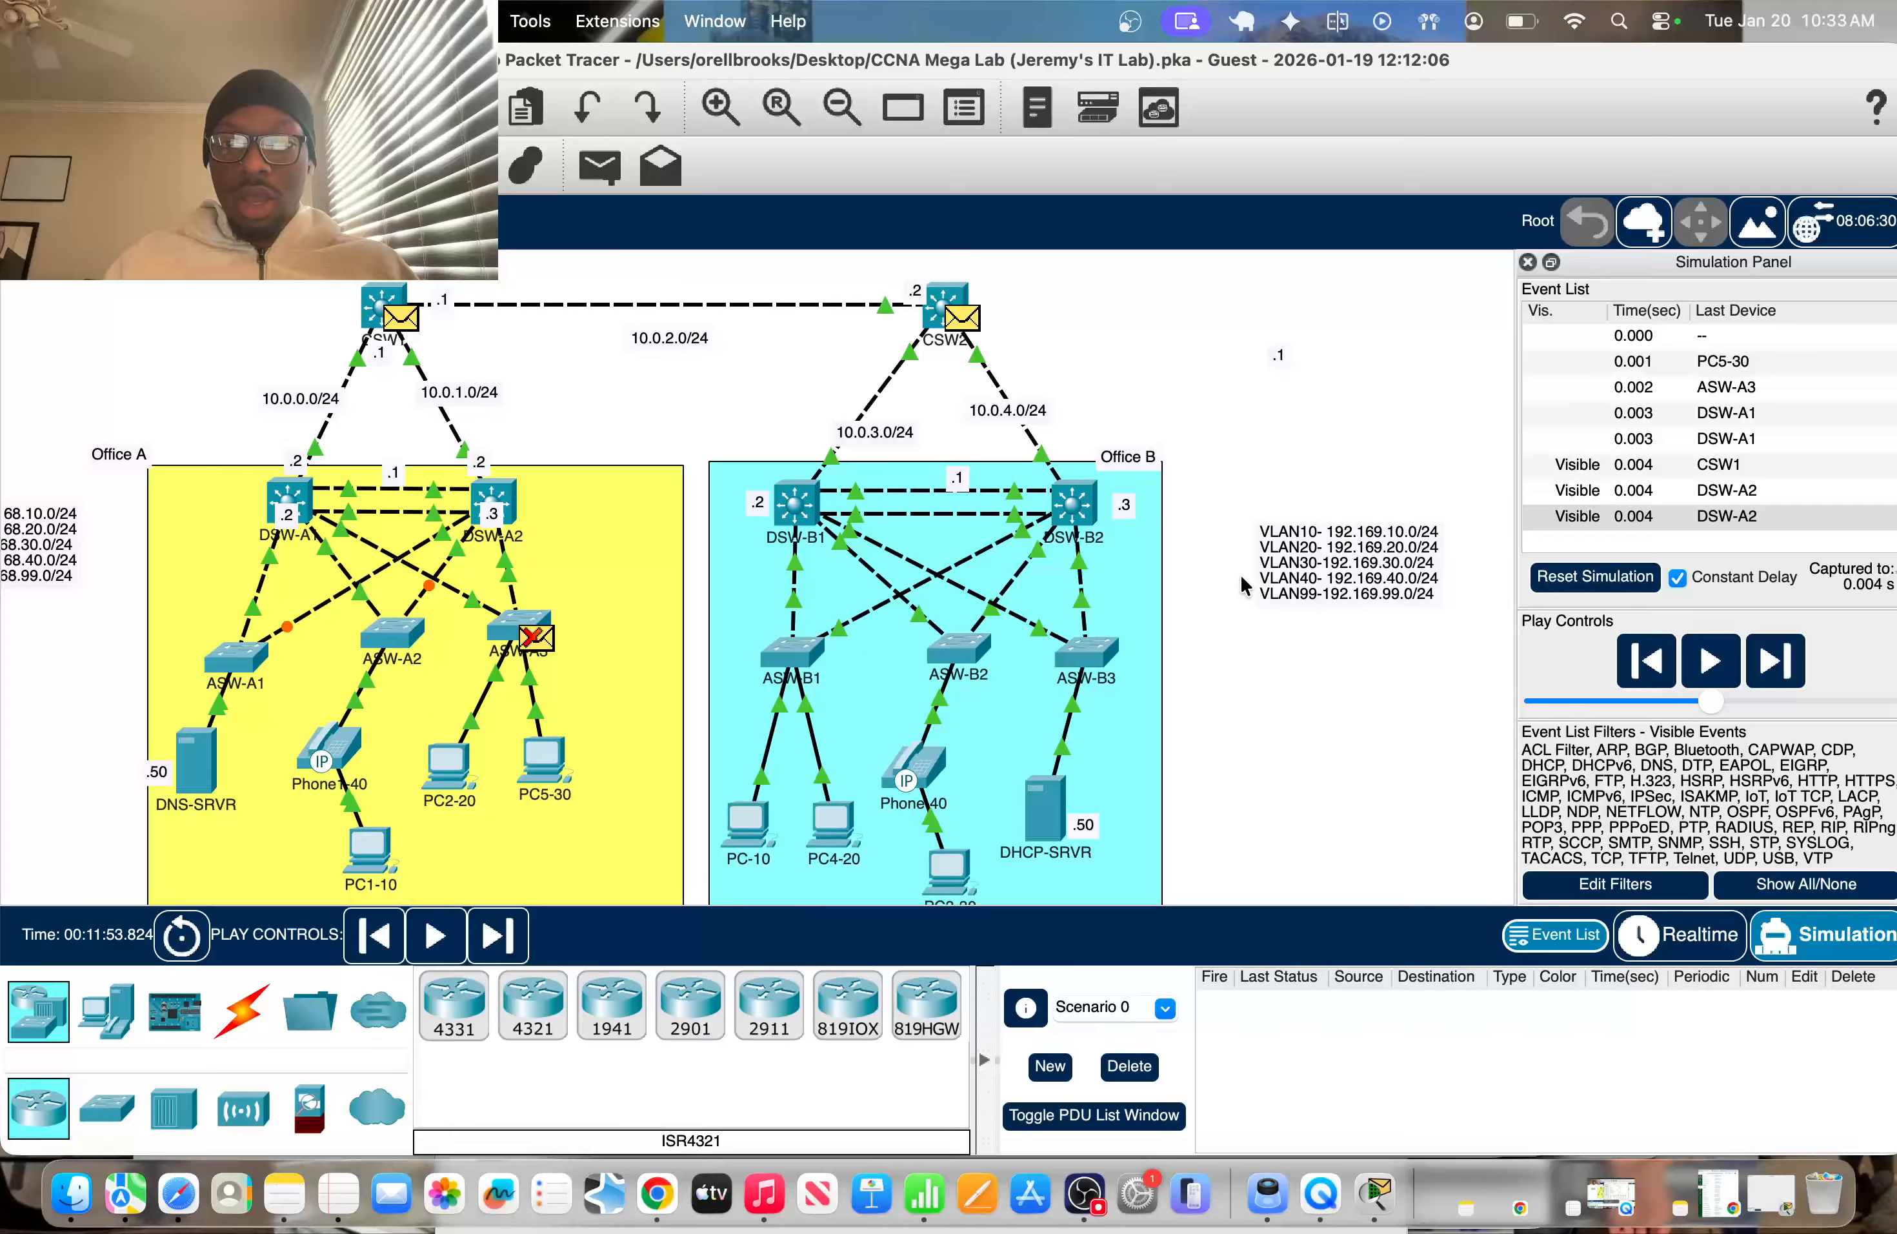
Follow the relayed DHCP packets from CSW2 through DSW-B1 and ASW-B3 to DHCP-SRVR, one simulation event at a time
click(1762, 682)
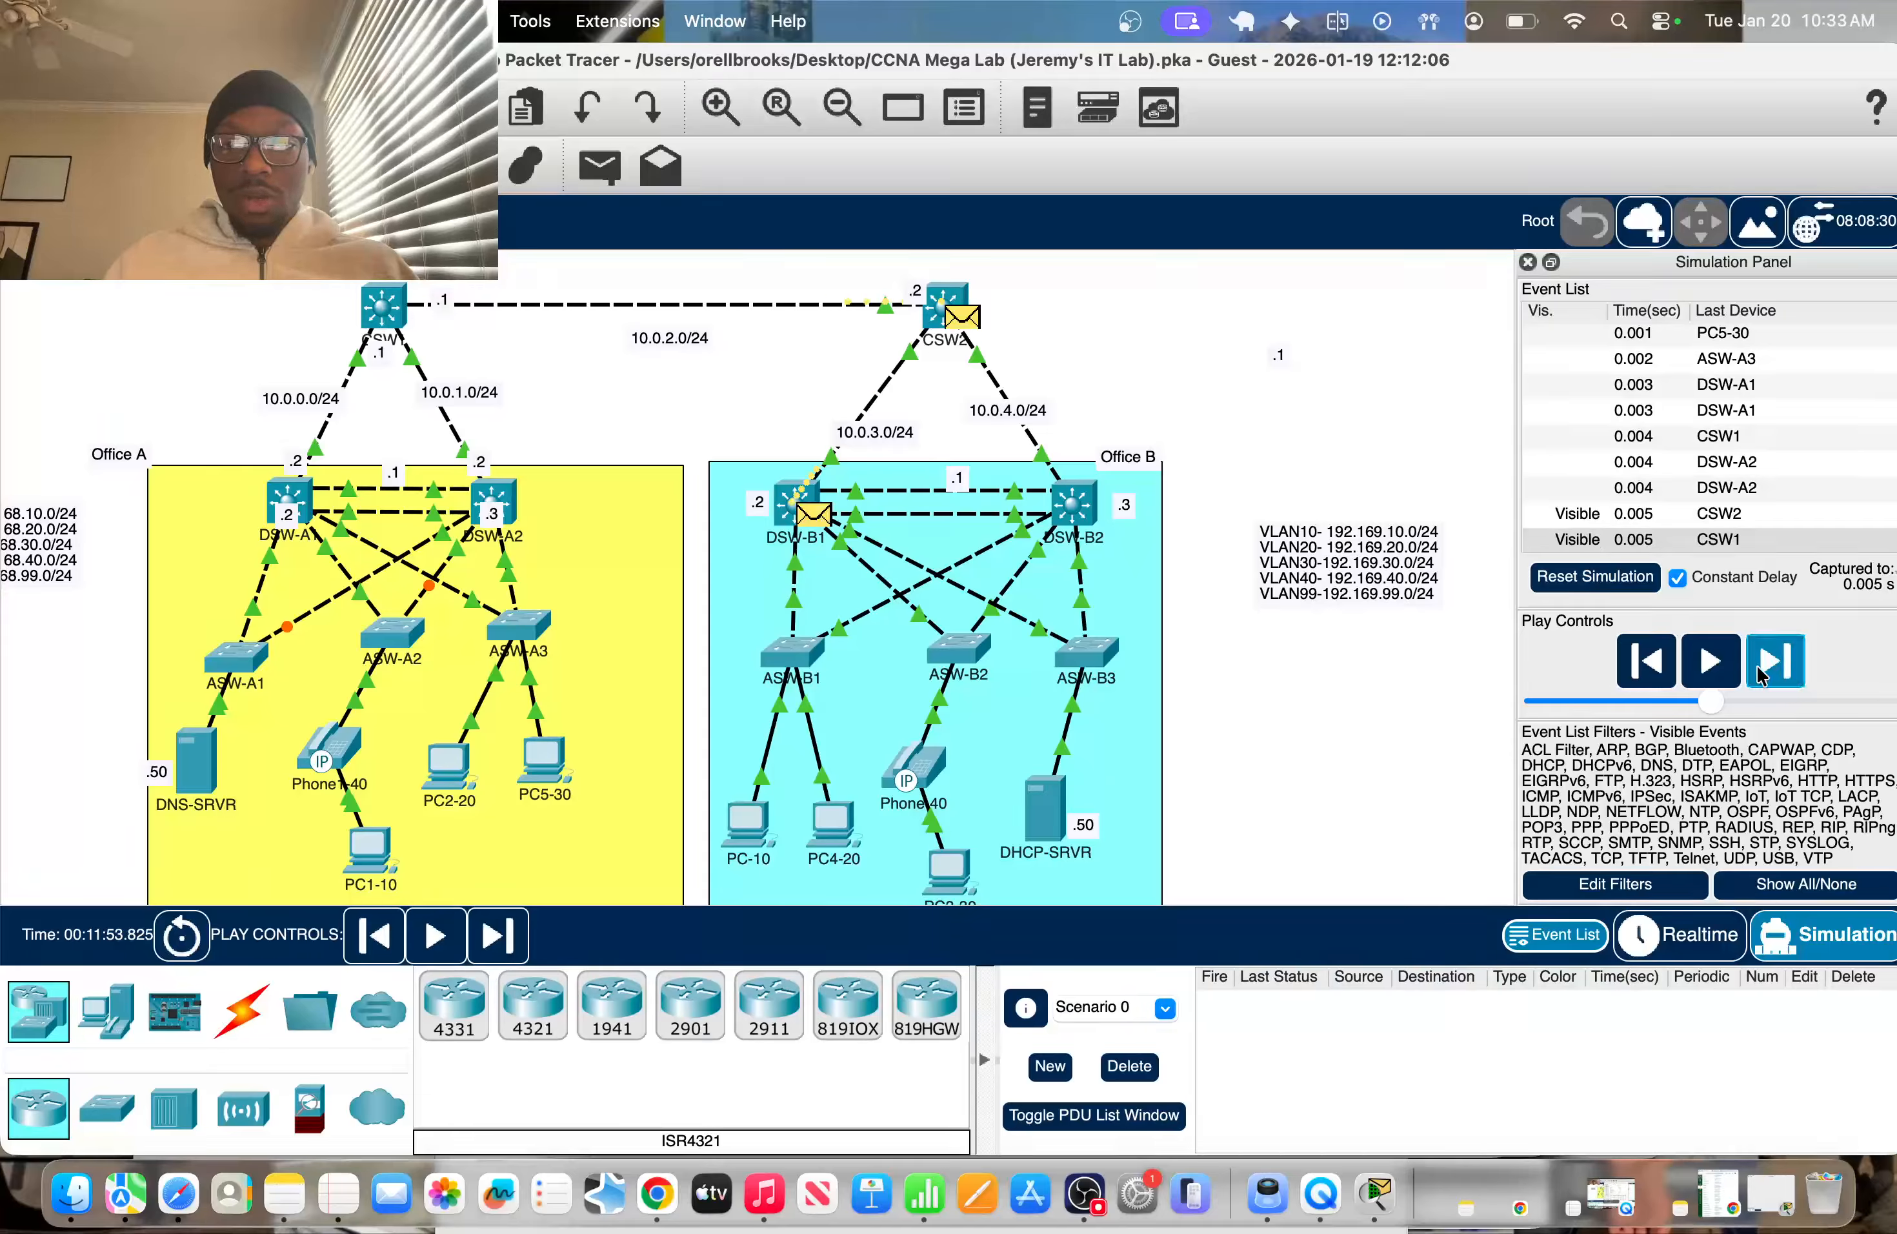
click(1756, 674)
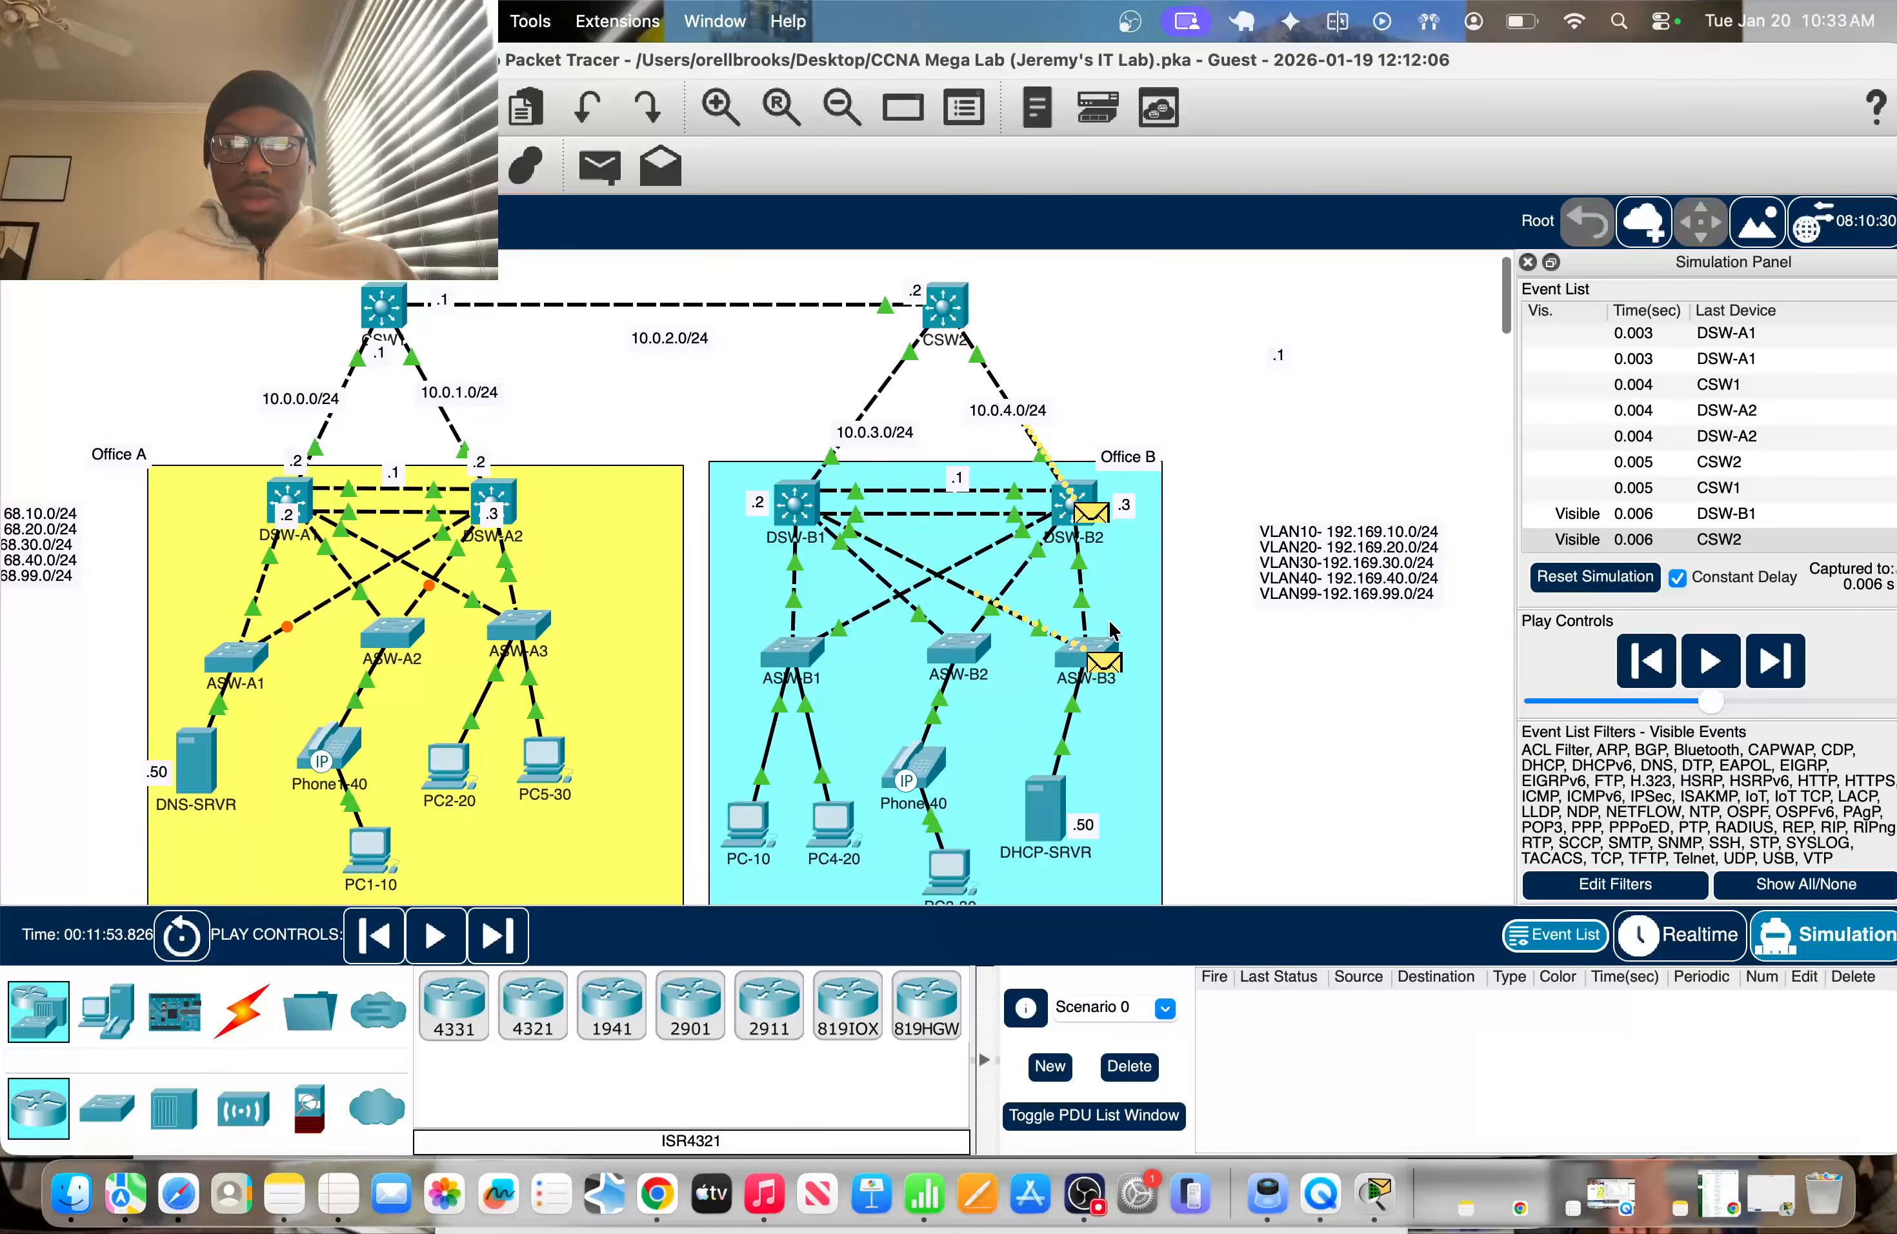
scroll(876, 590, down, 3)
click(1762, 665)
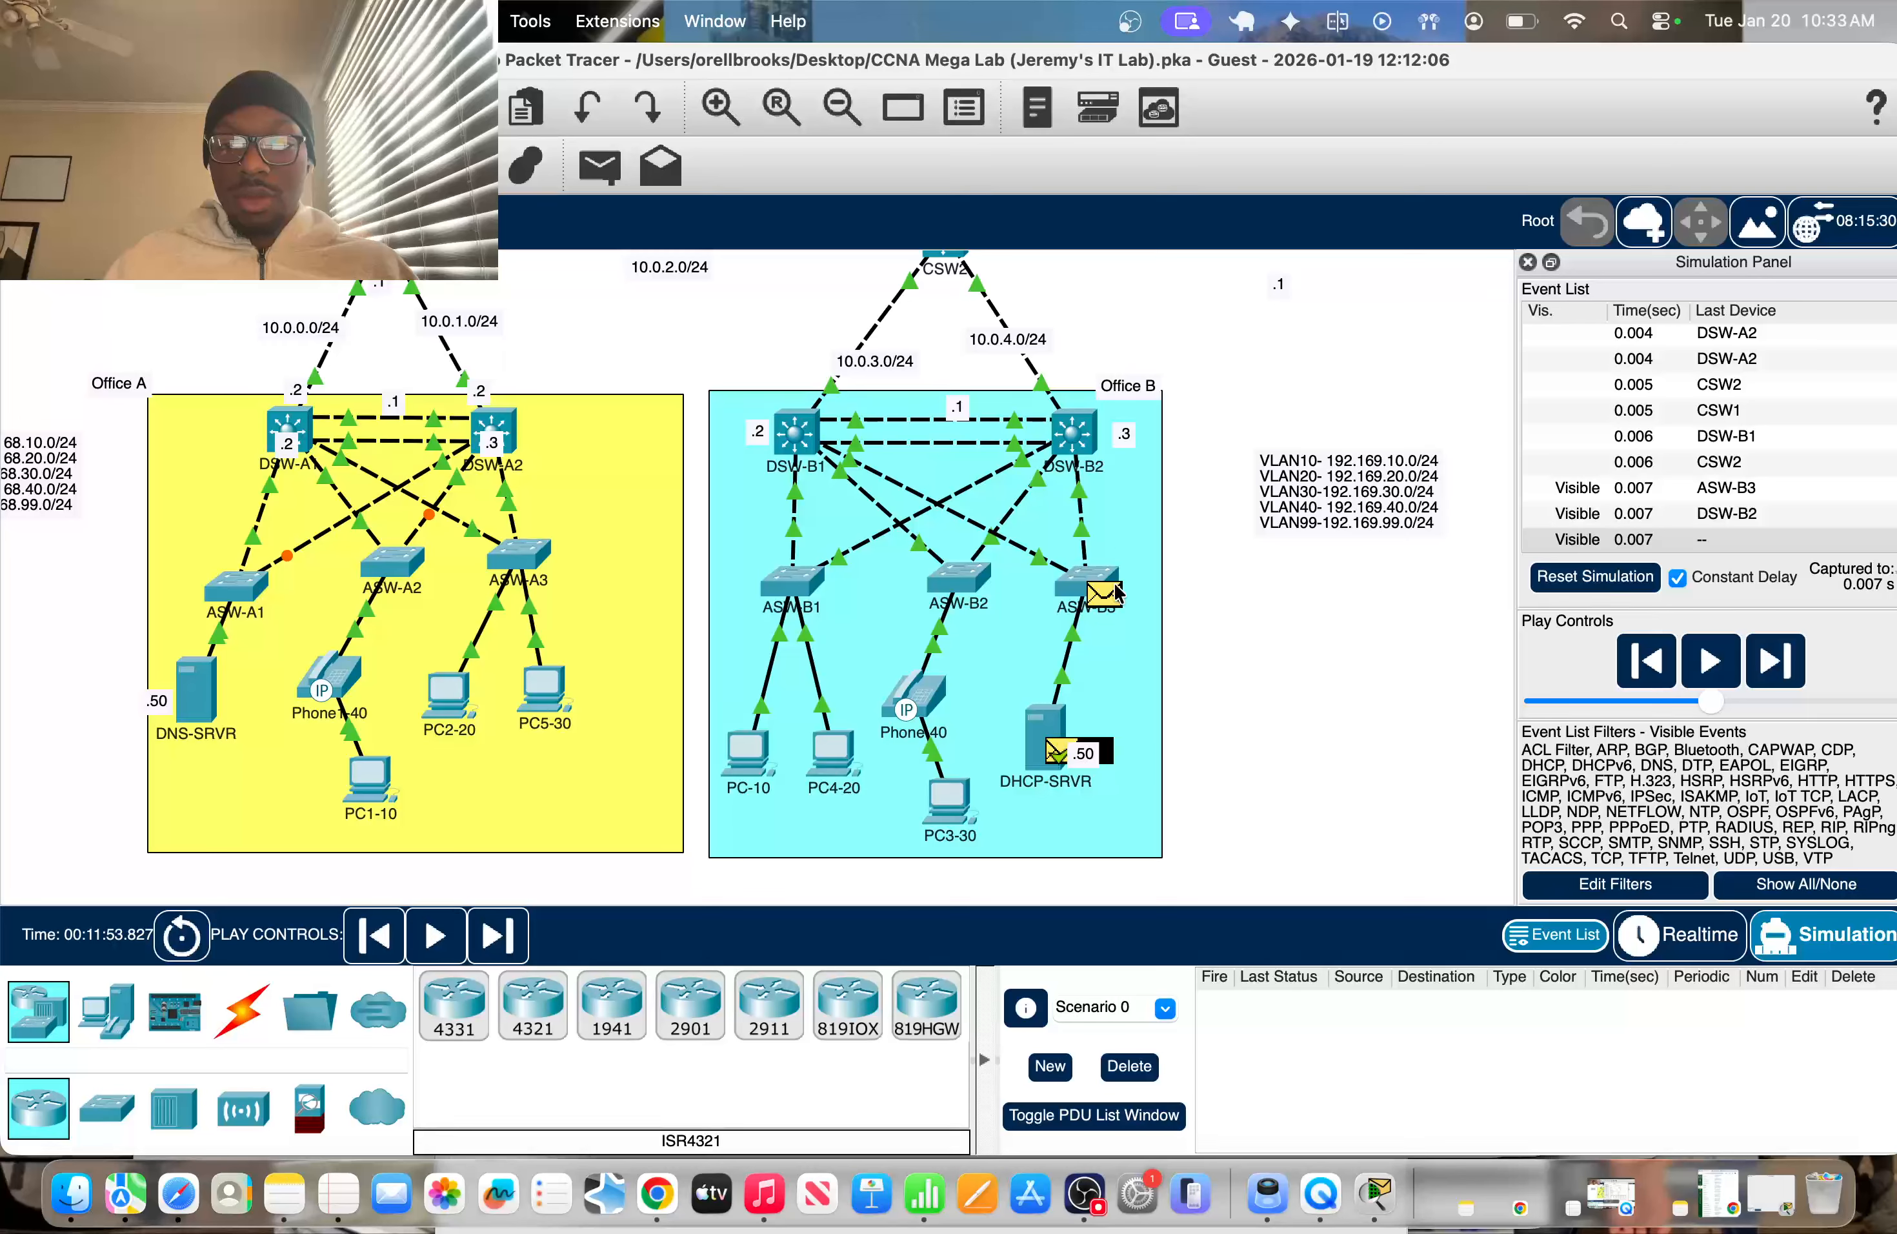
Step through the return traffic from DHCP-SRVR via ASW-B3, DSW-B2, CSW2 and CSW1 back to Office A and PC5-30
click(1775, 662)
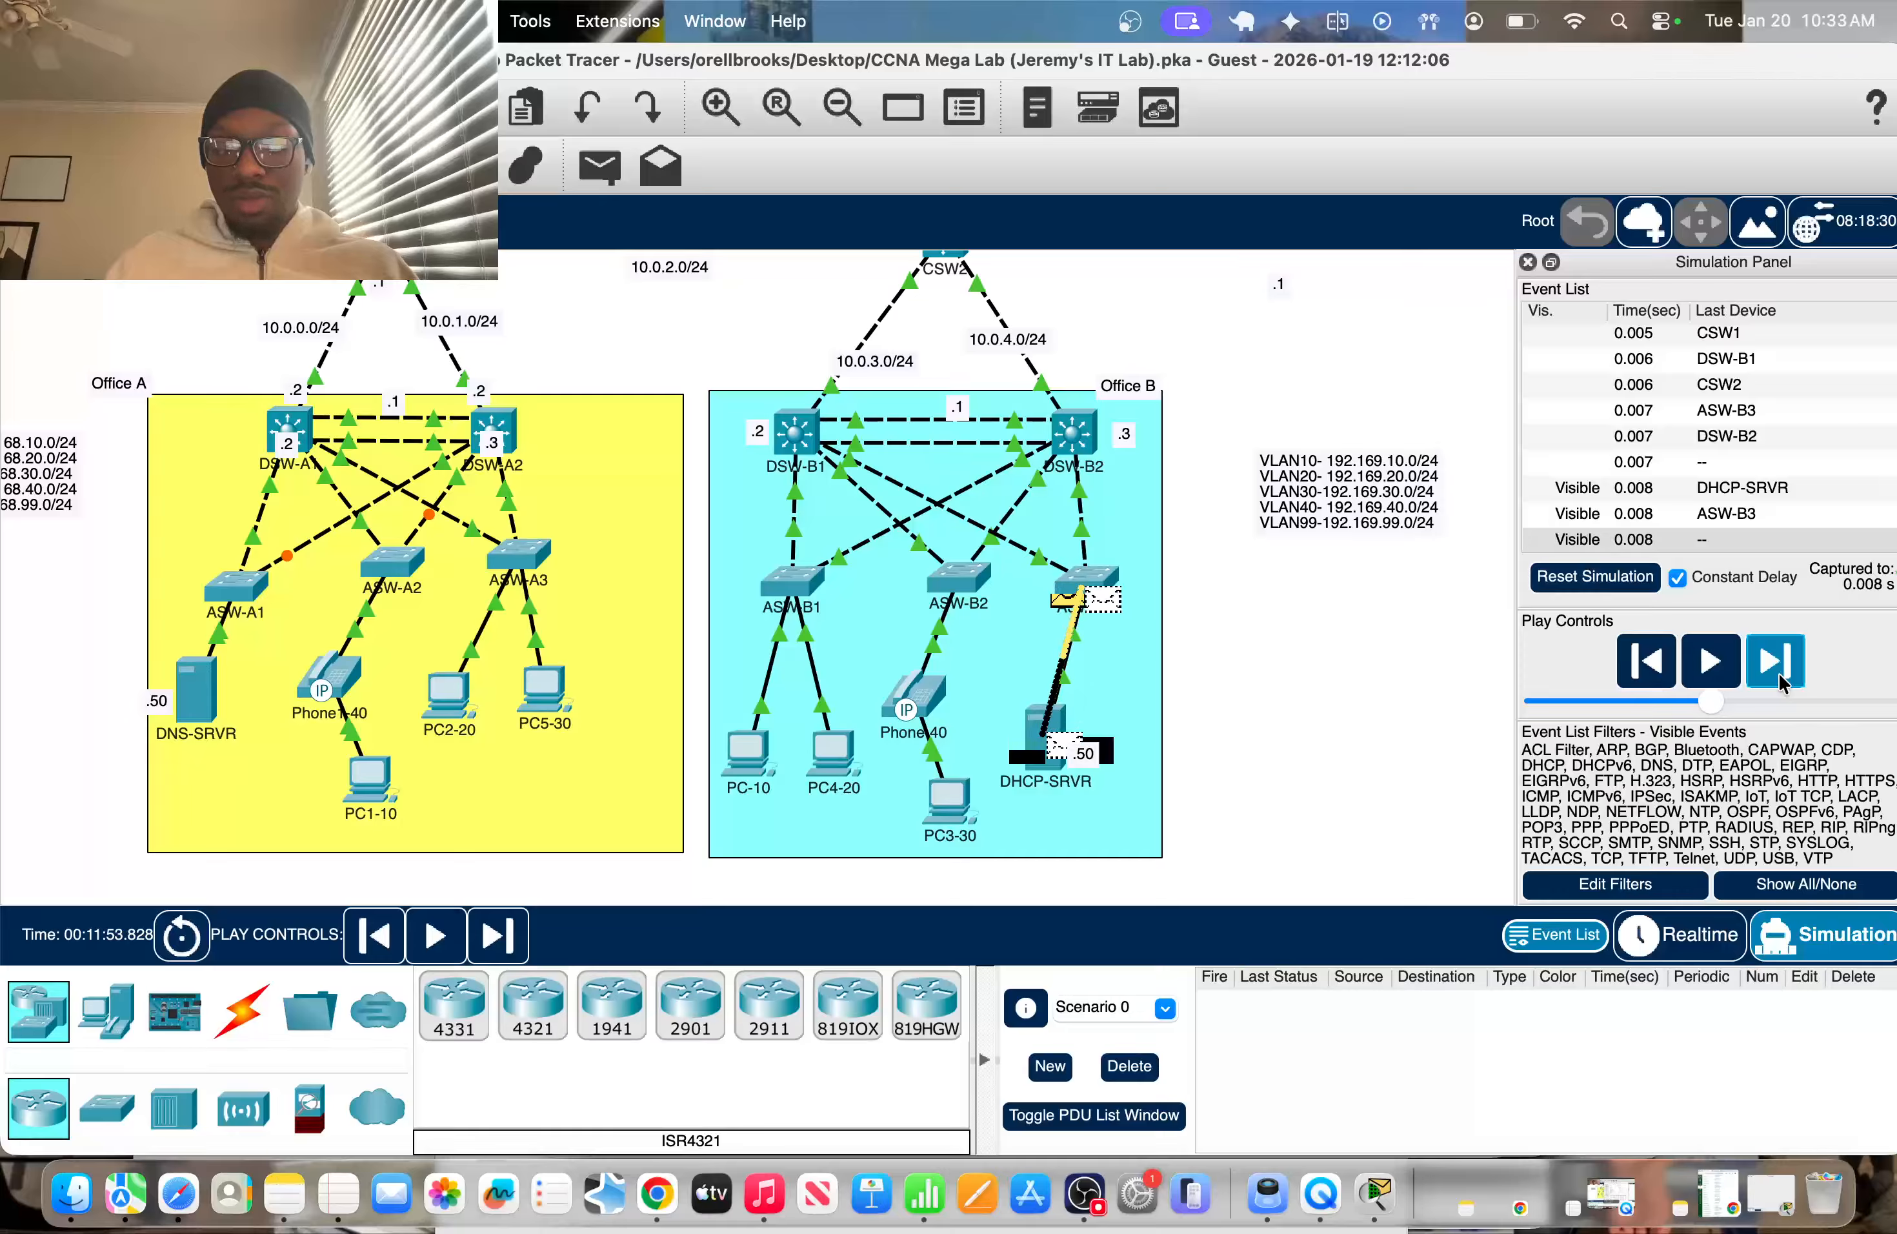
click(1777, 679)
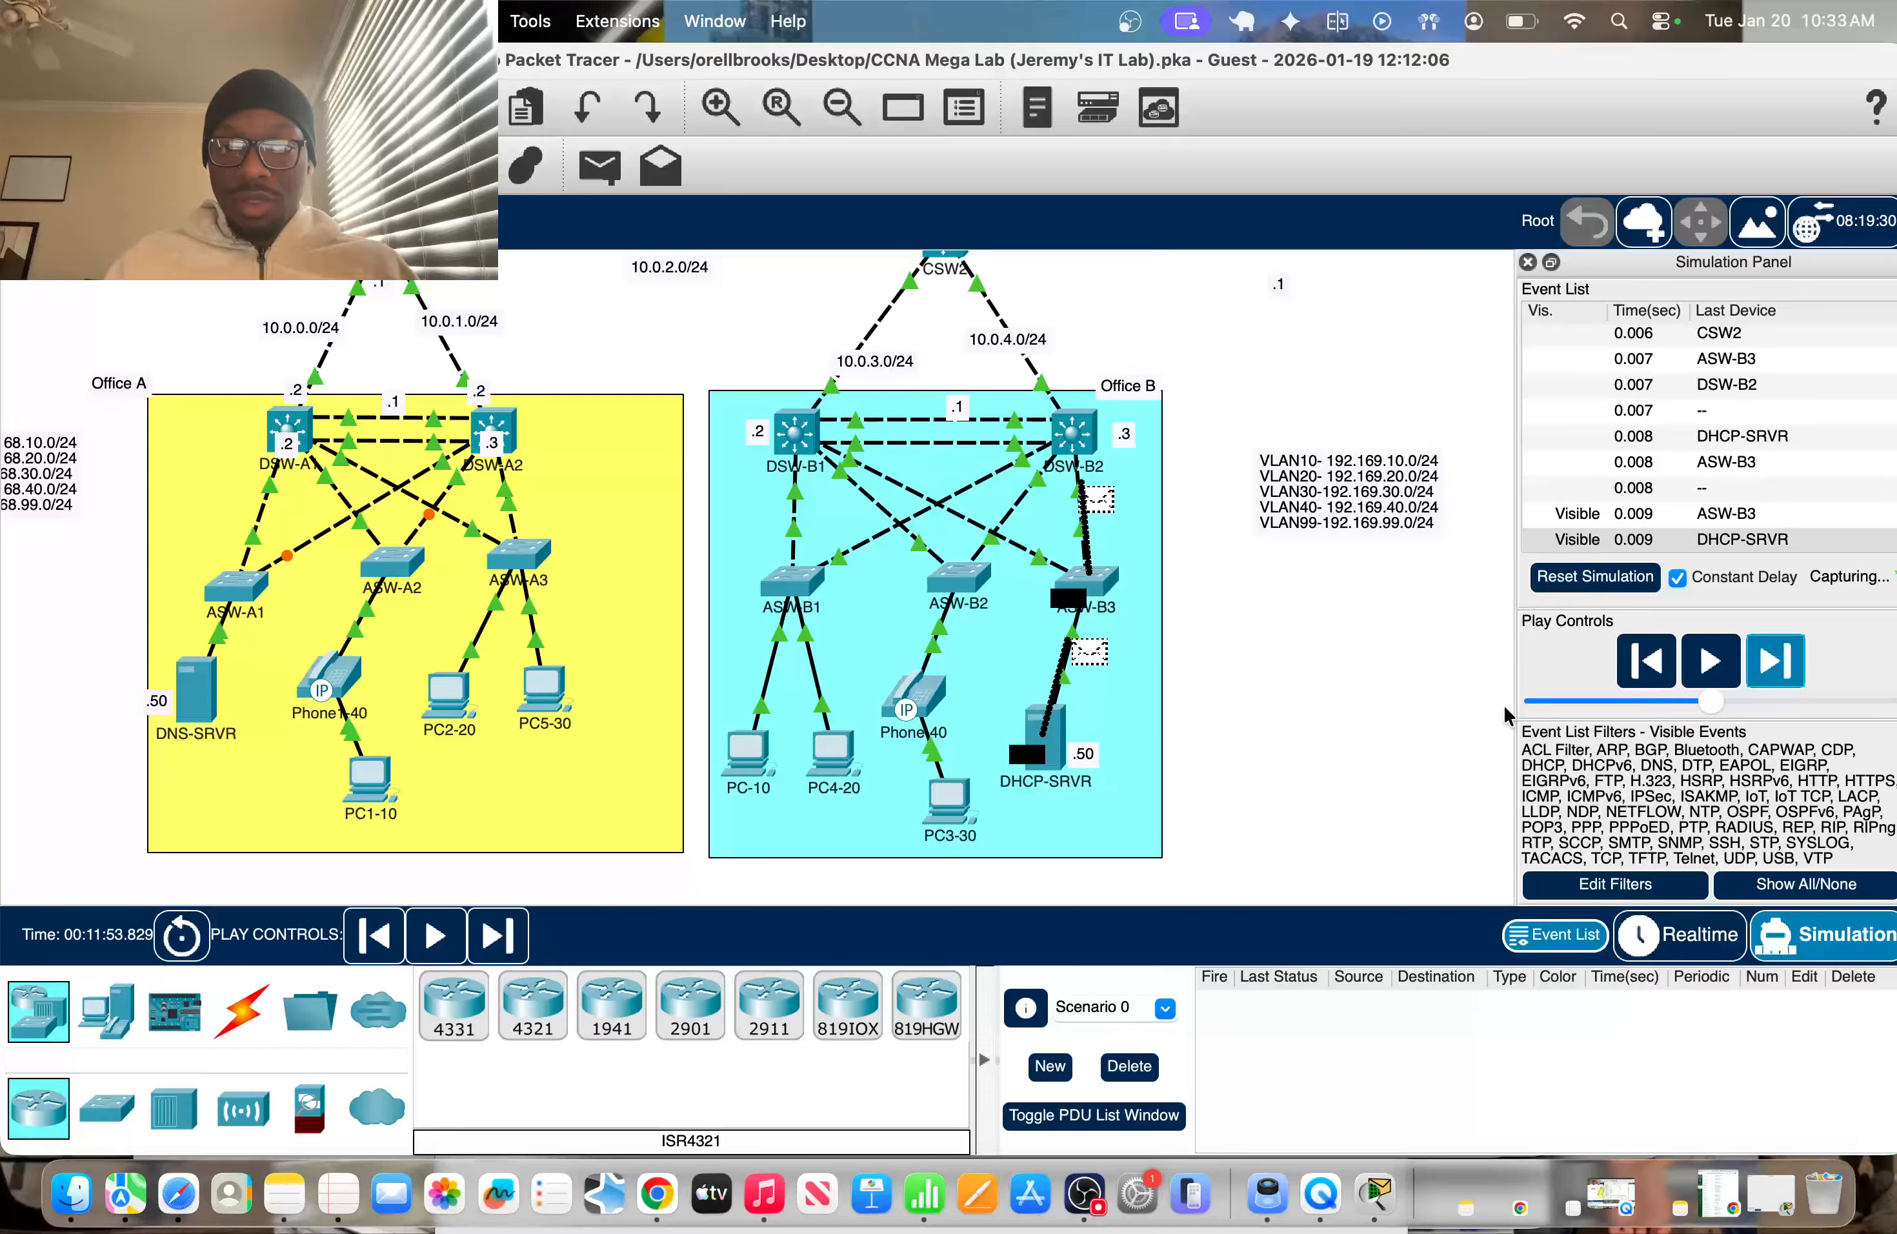
scroll(1326, 690, up, 2)
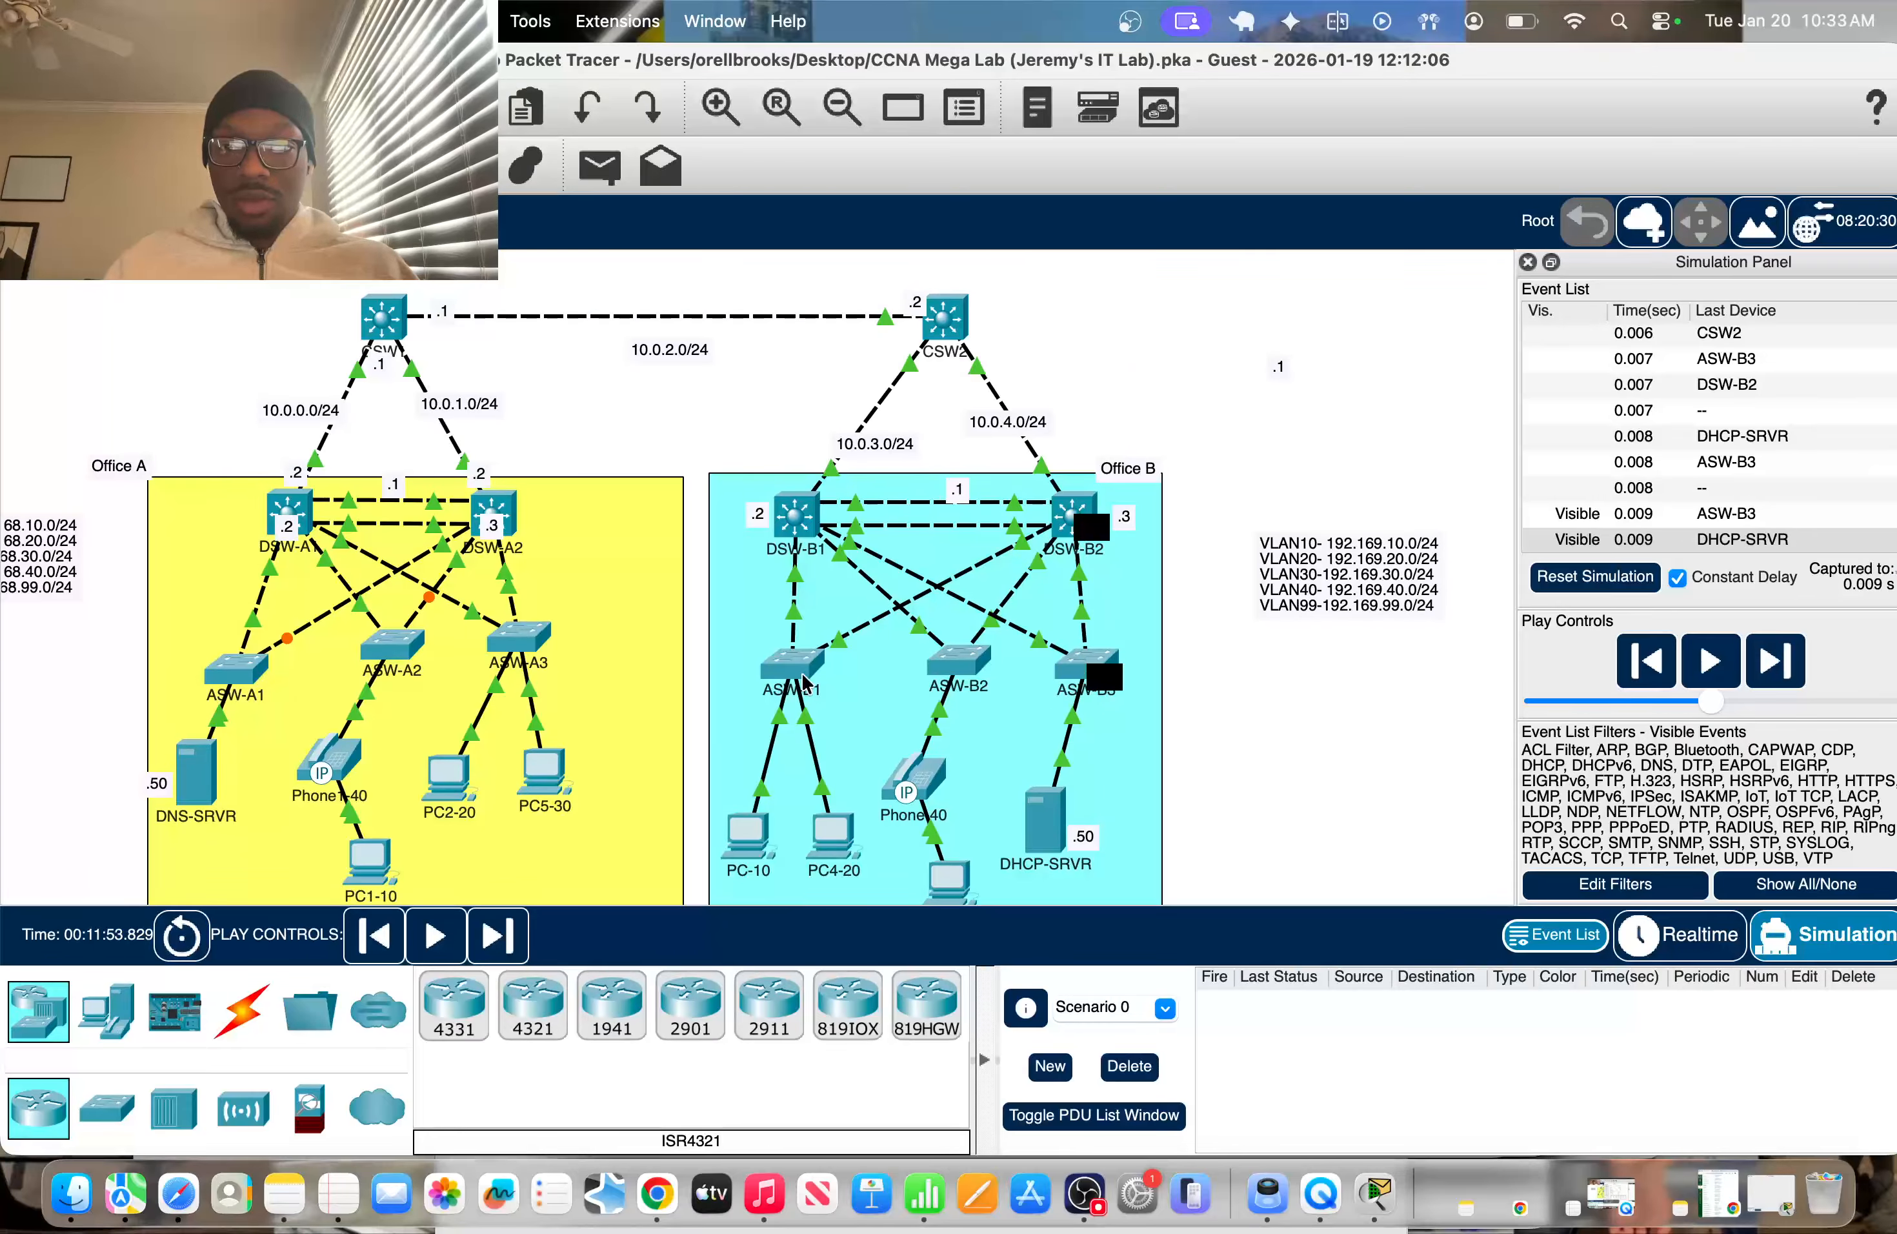
click(1777, 662)
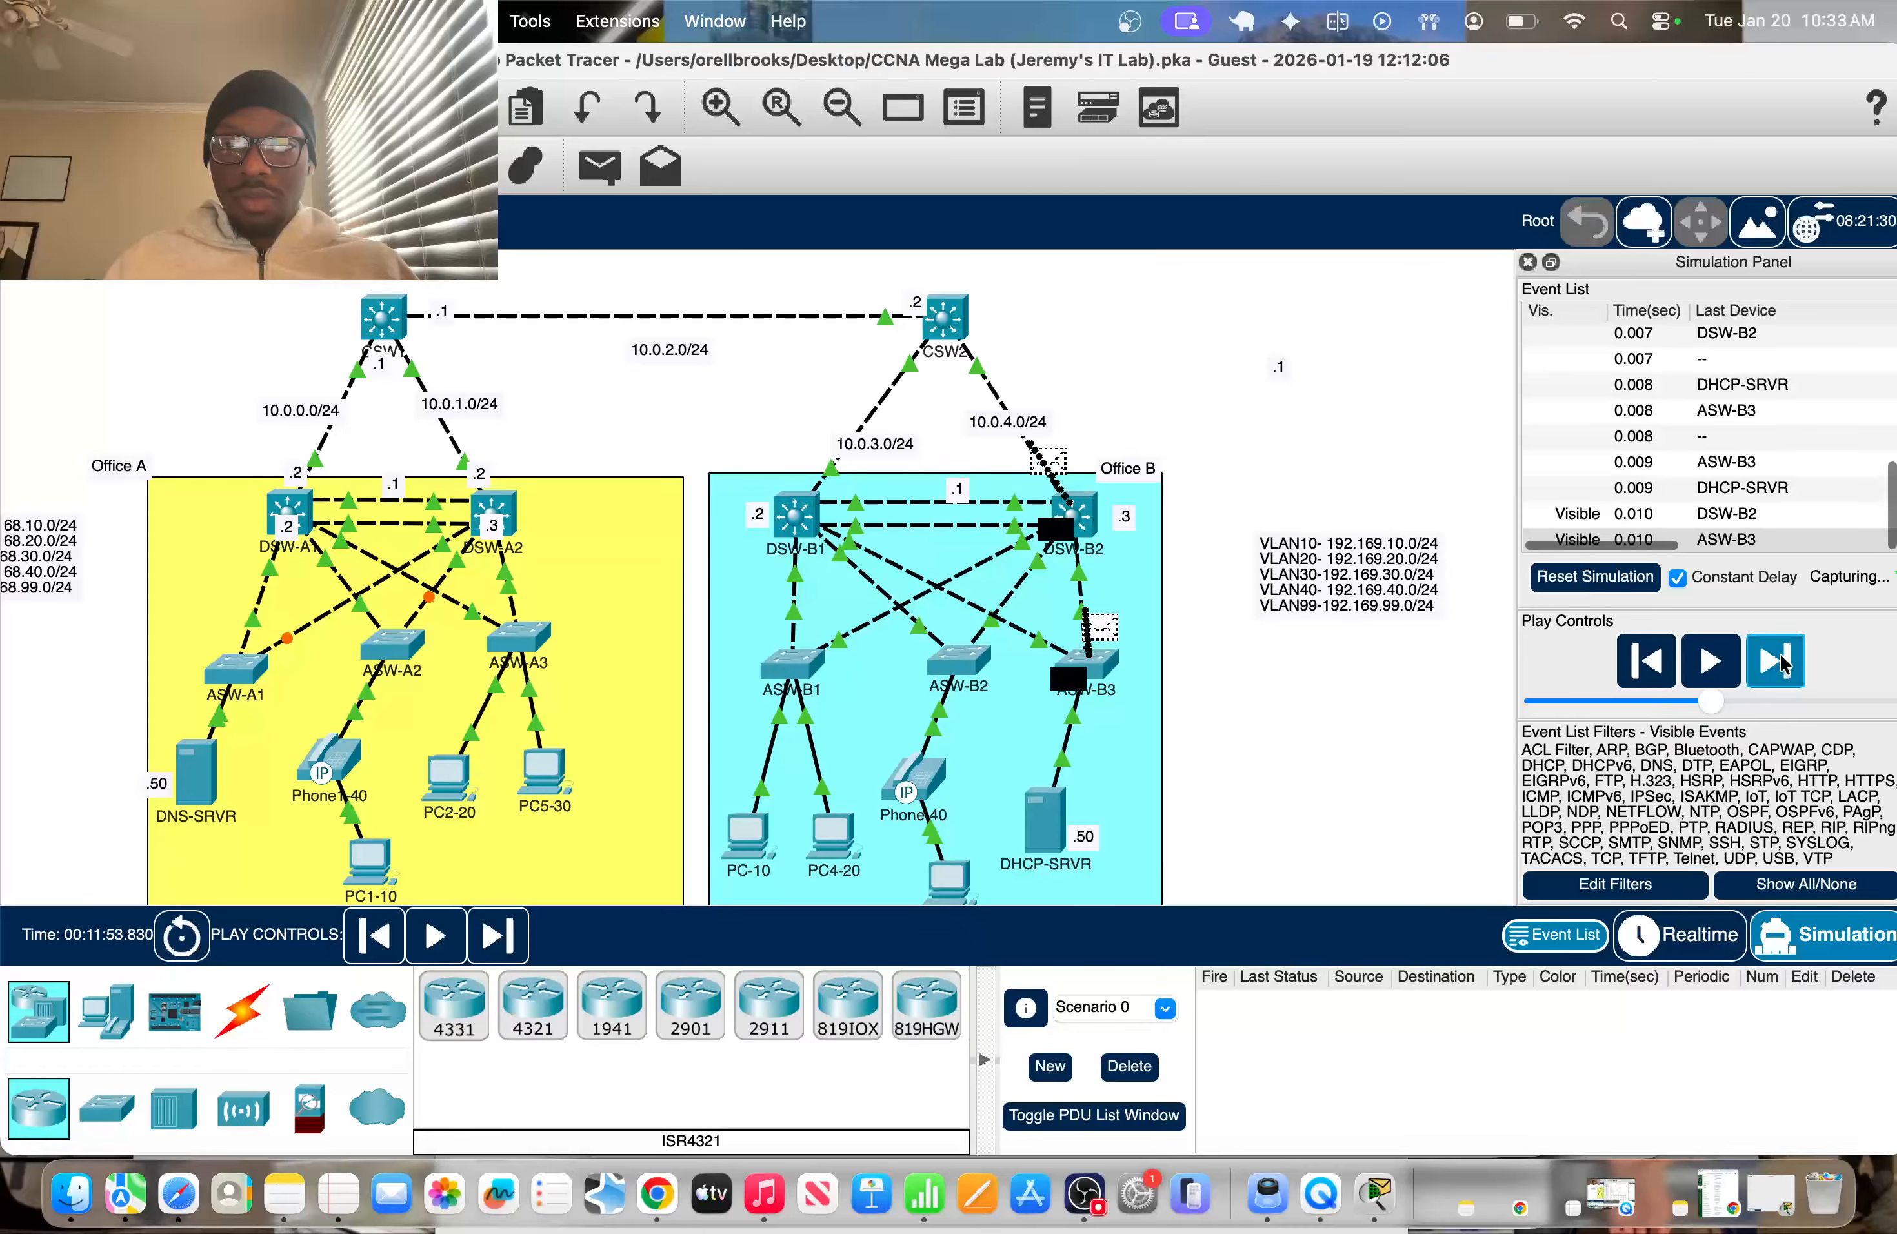
click(1776, 662)
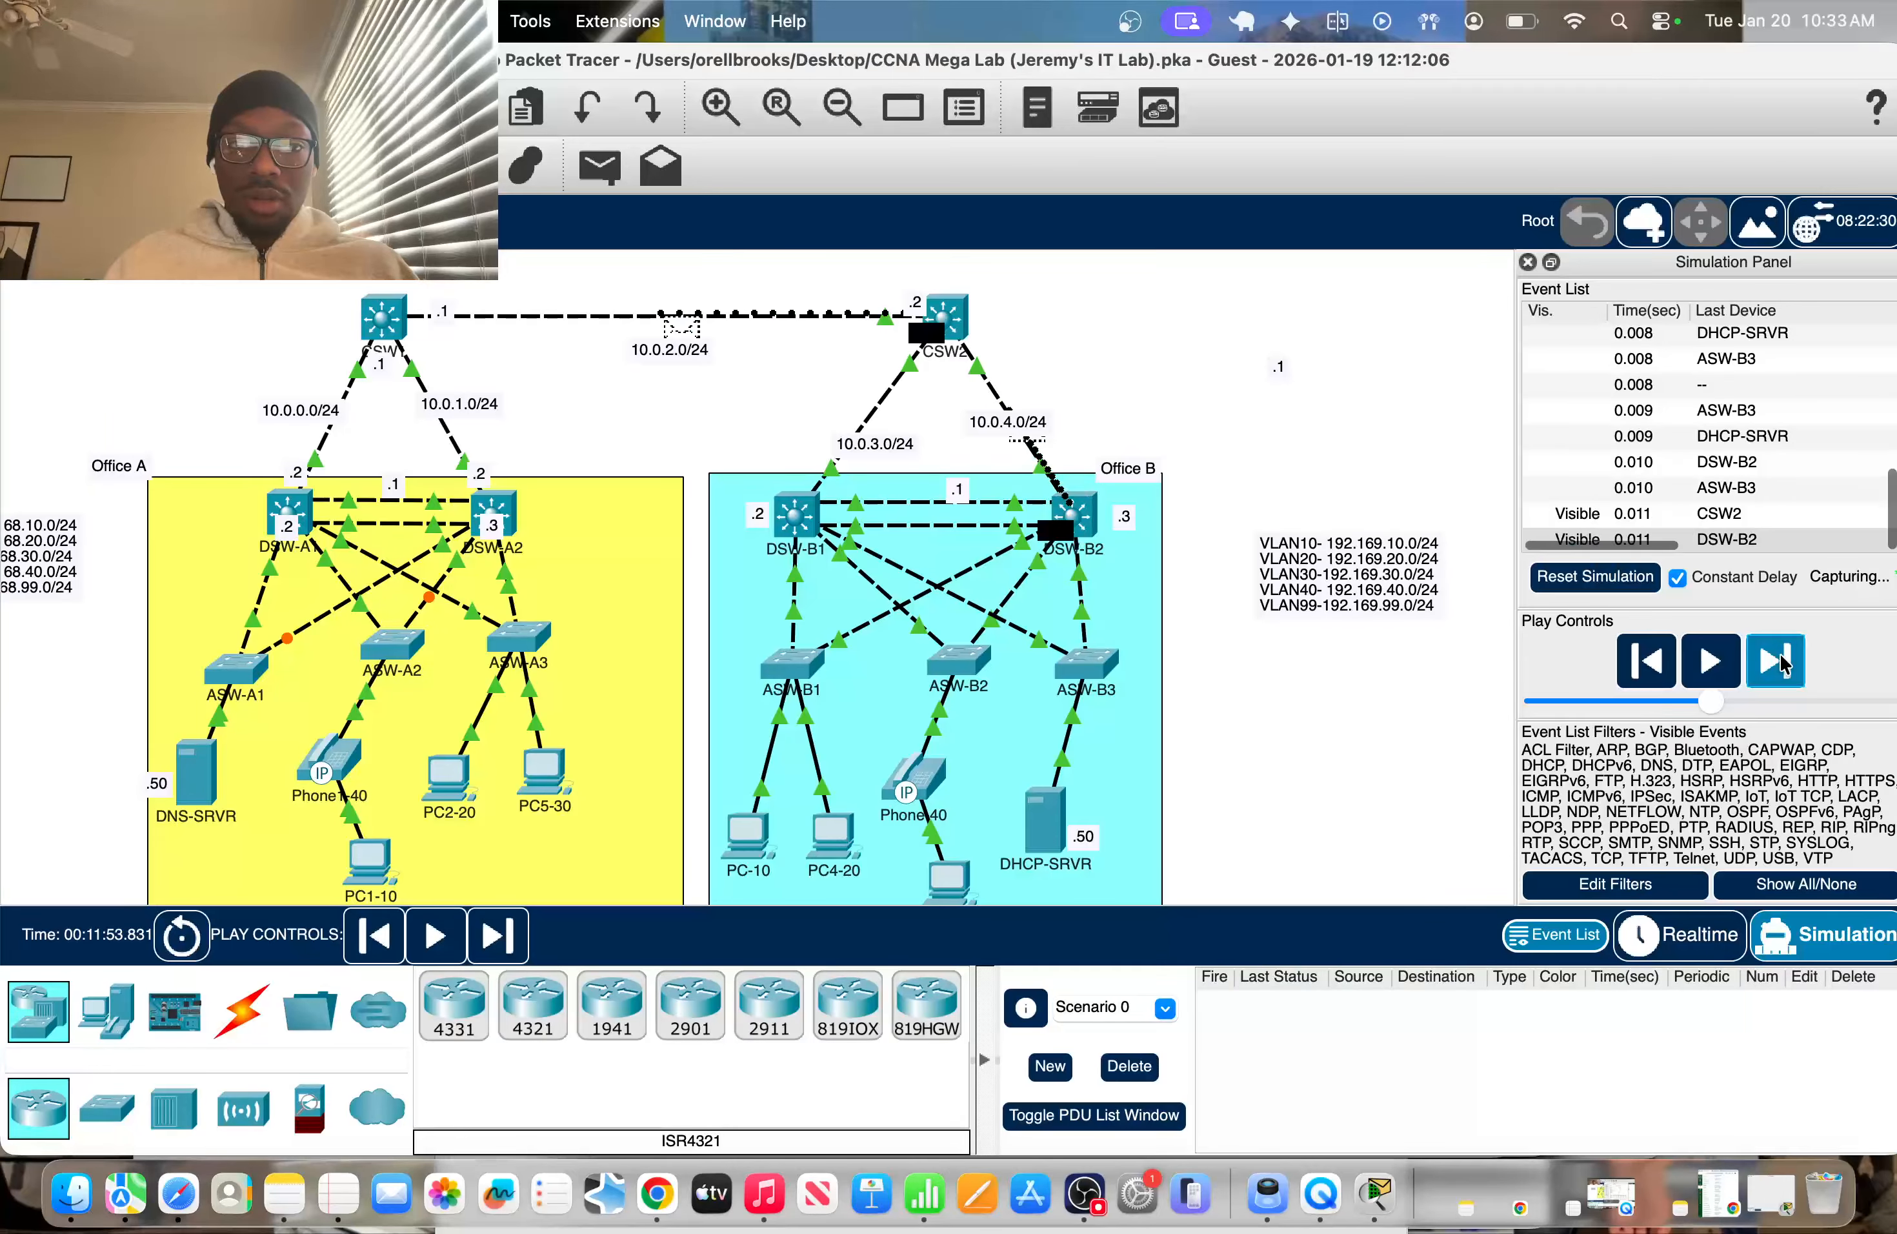
click(1777, 662)
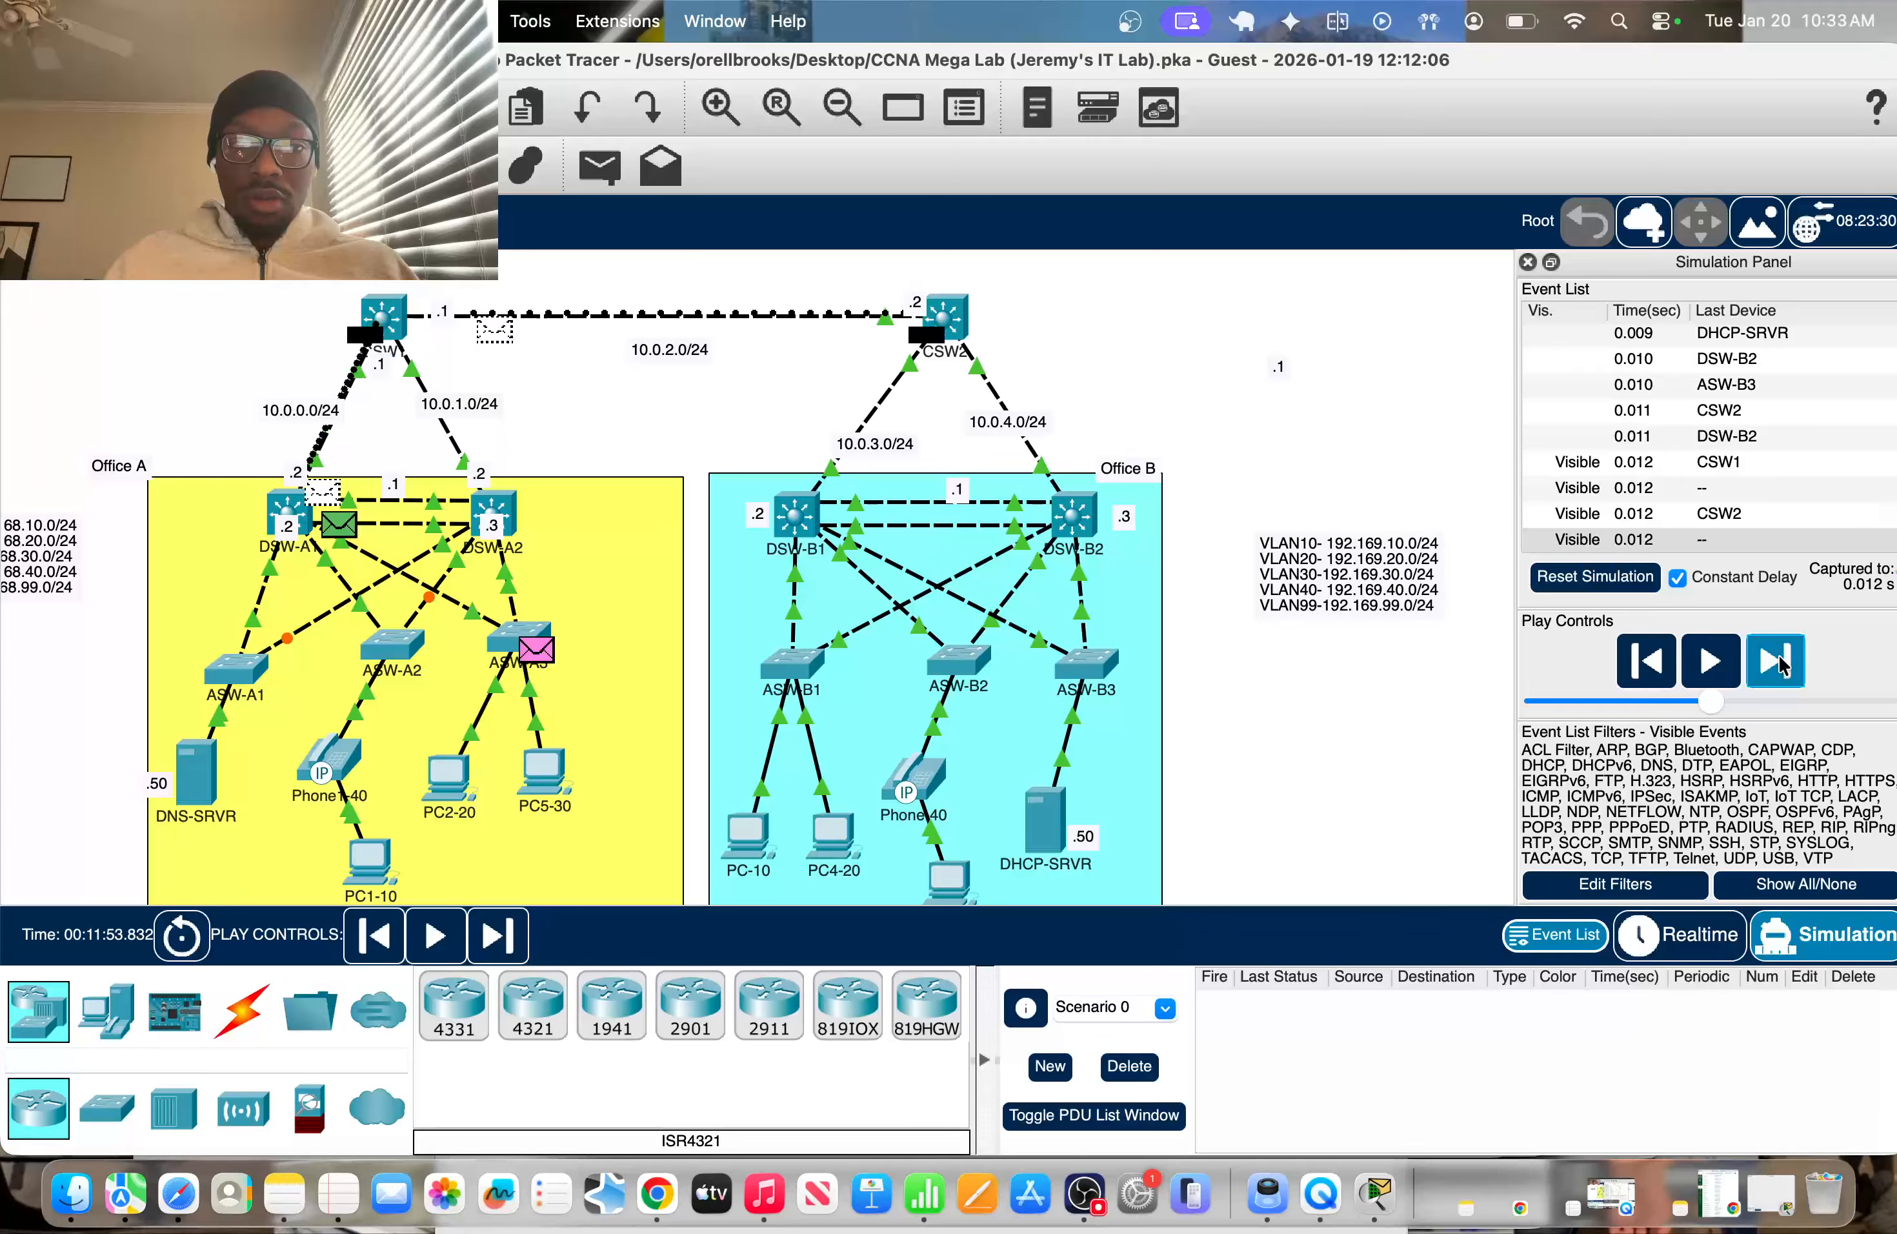
scroll(654, 726, left, 3)
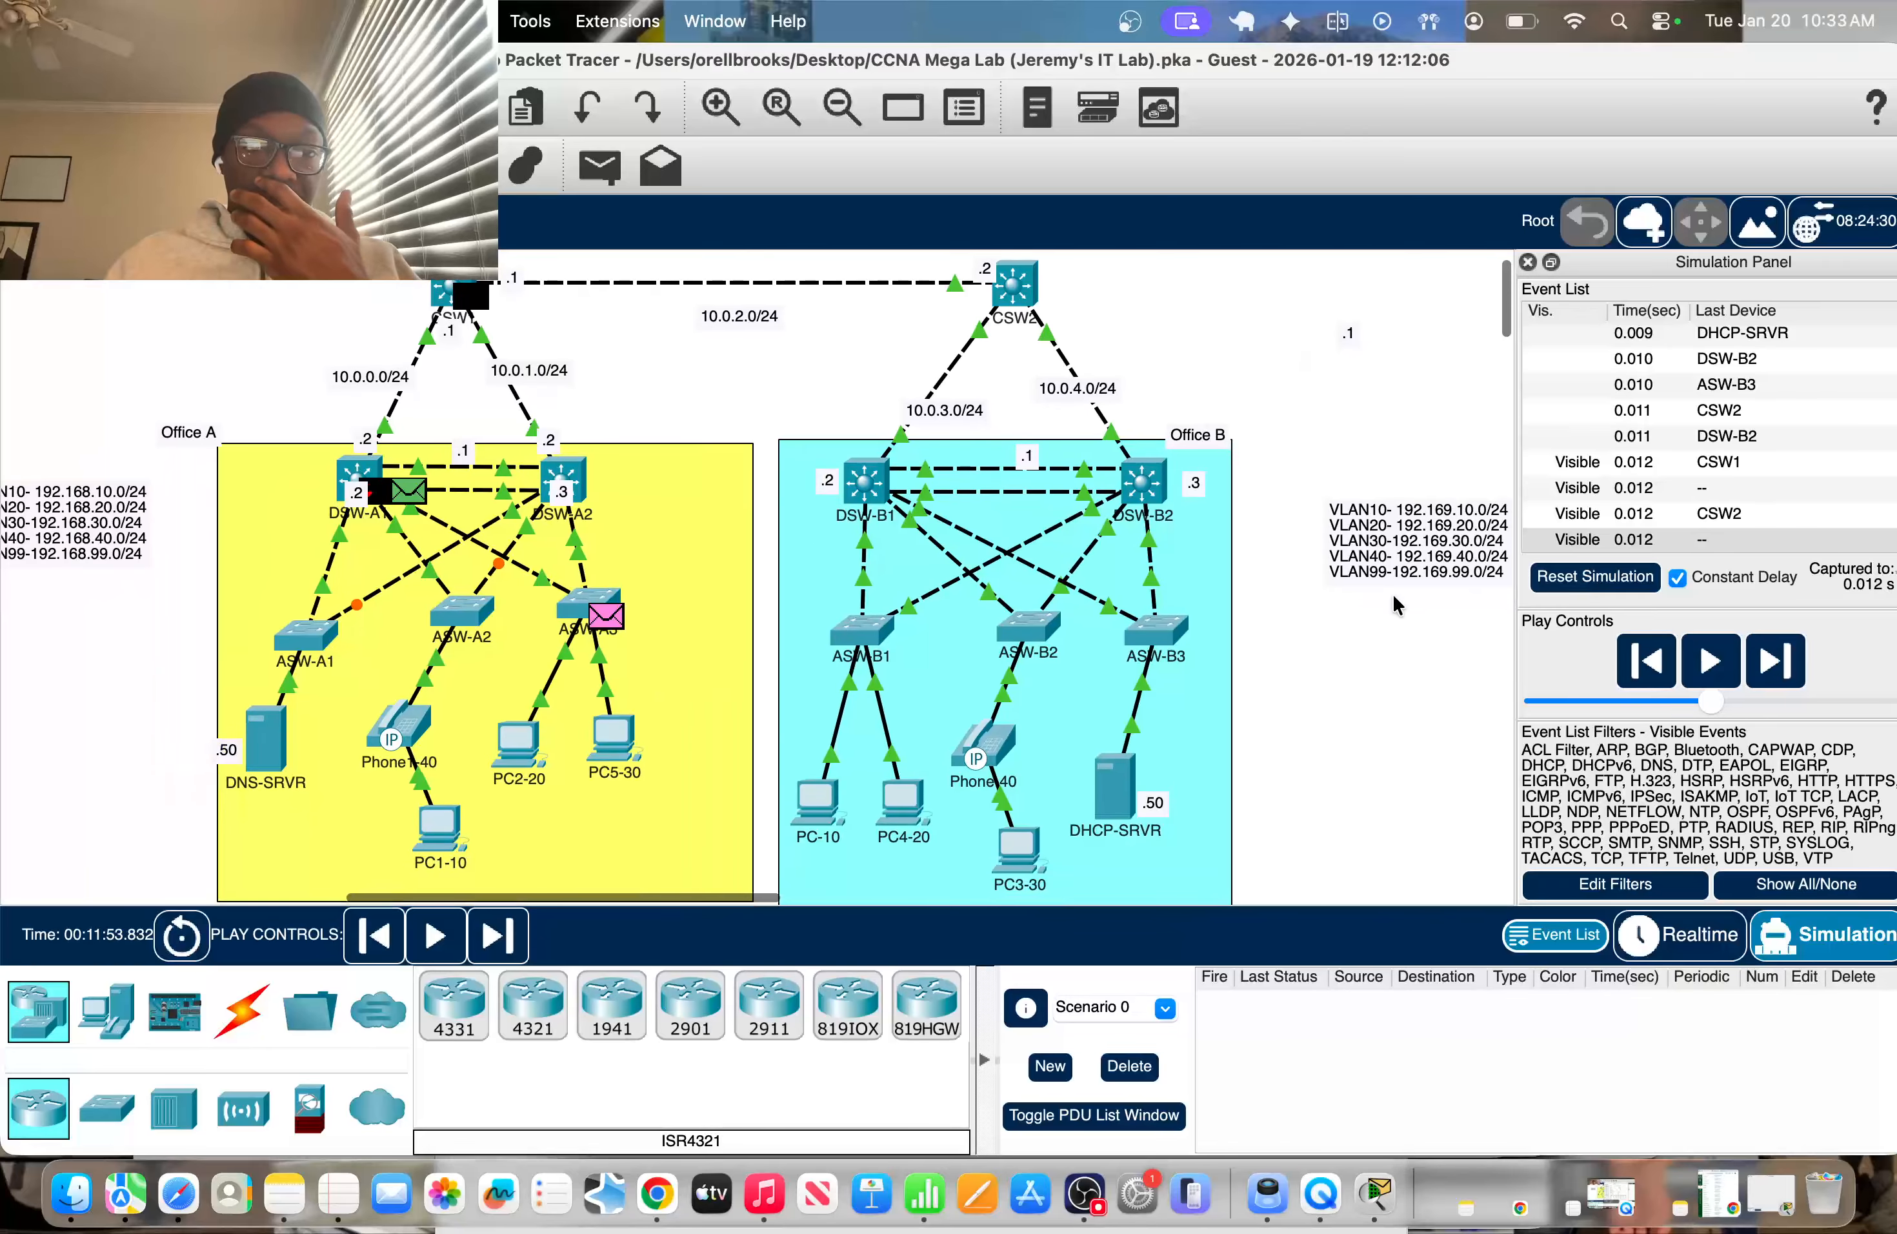
click(1778, 667)
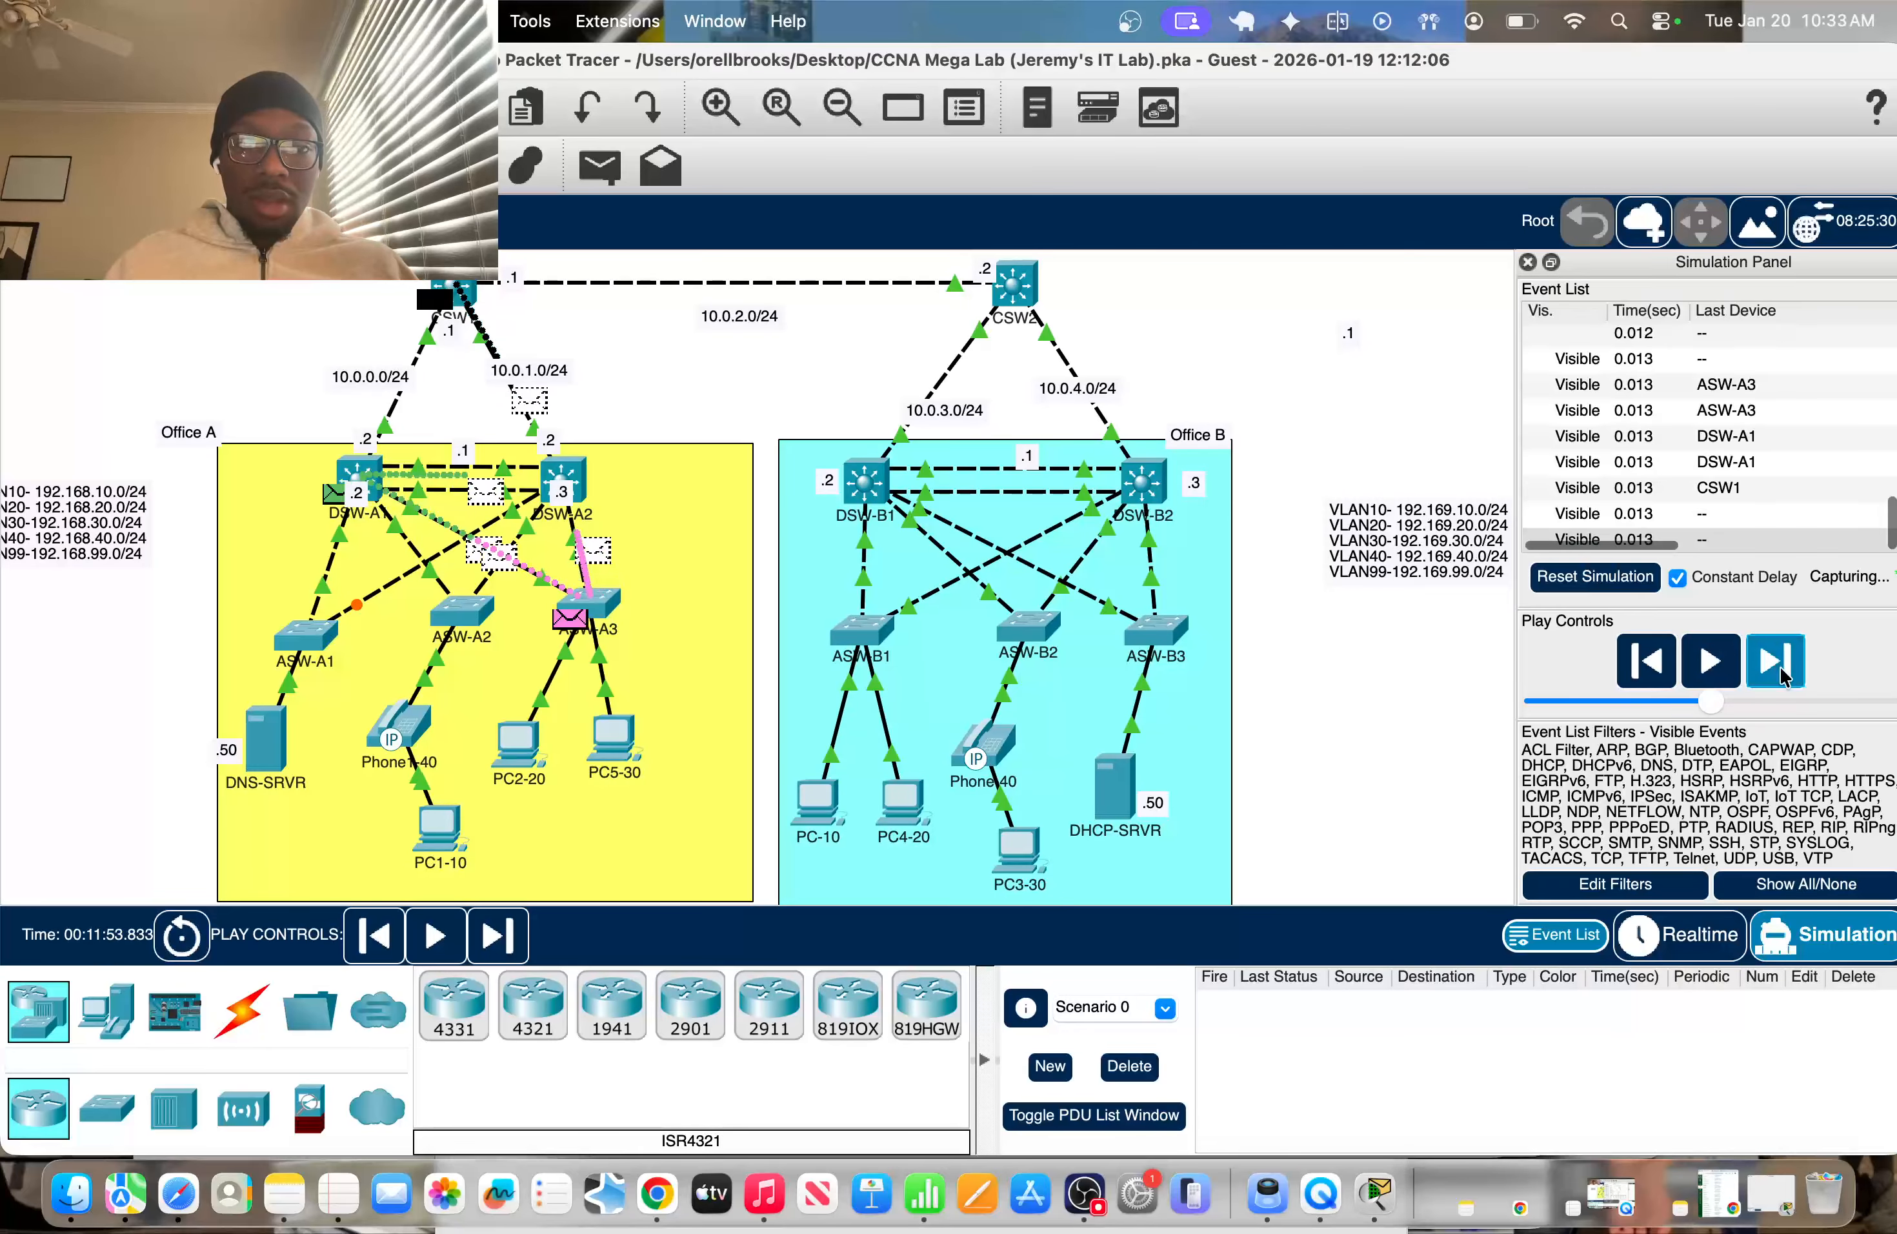
click(1778, 666)
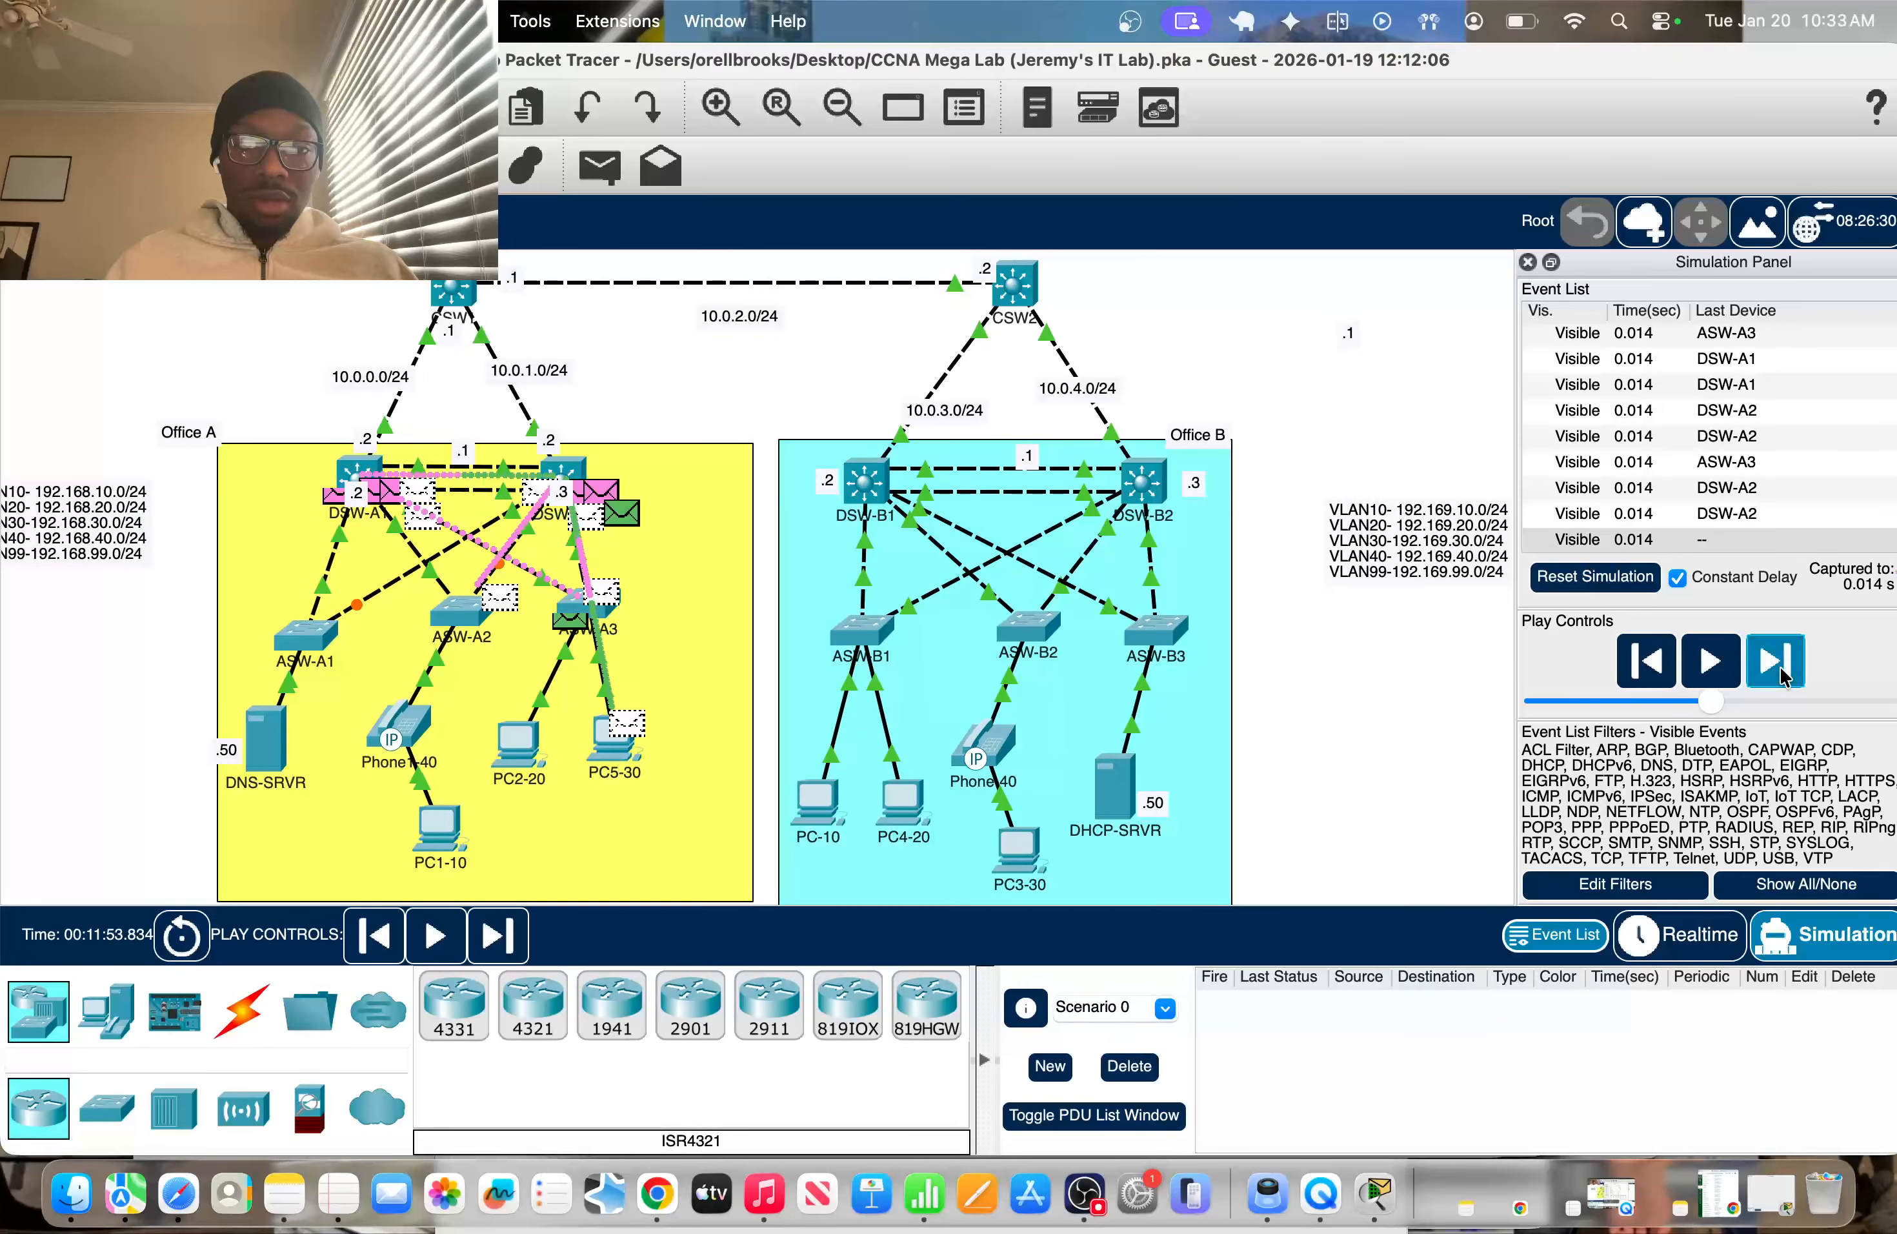
Switch back to Realtime mode and check the renewed lease in PC5-30's Command Prompt, then return to the topology
click(1672, 941)
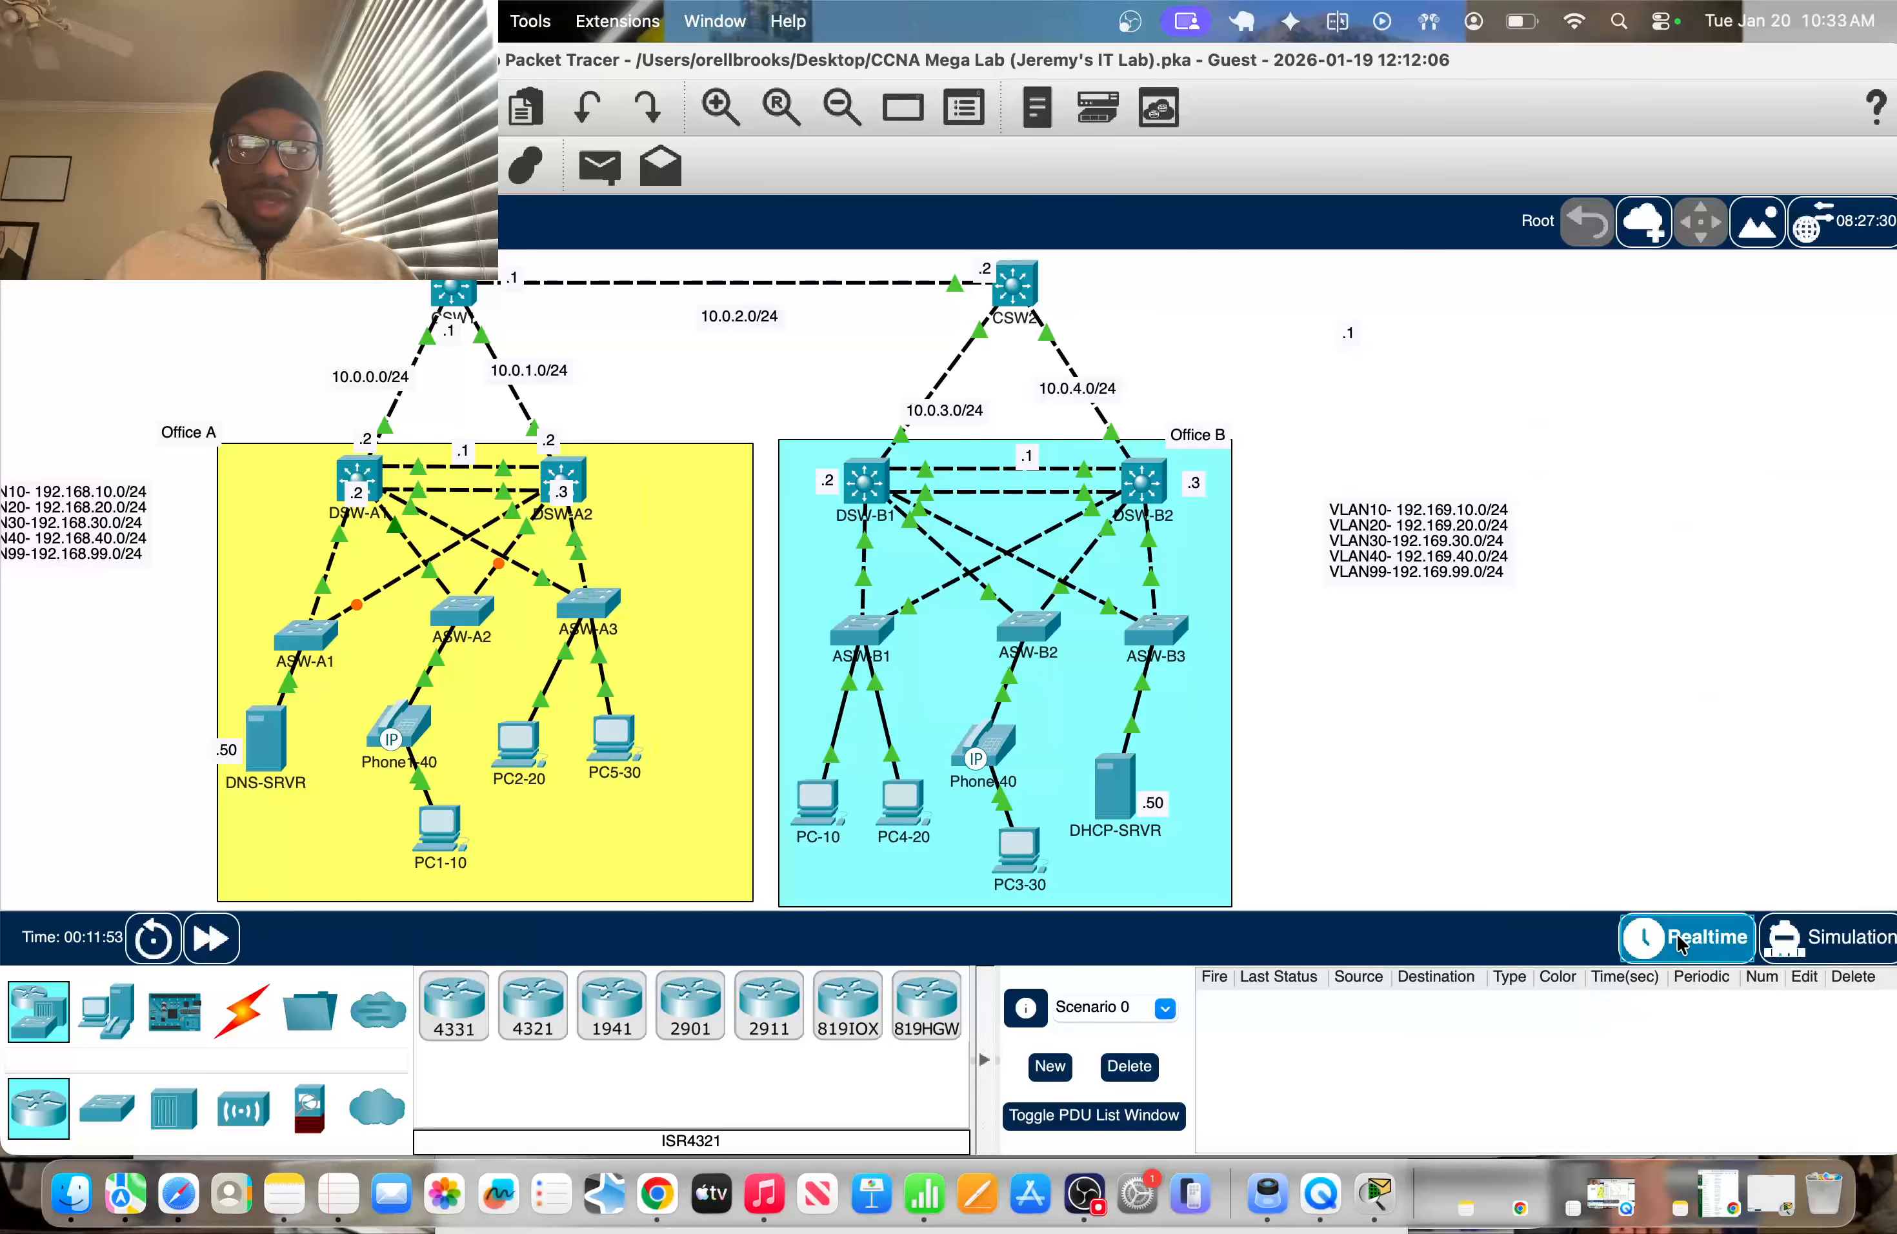
click(624, 729)
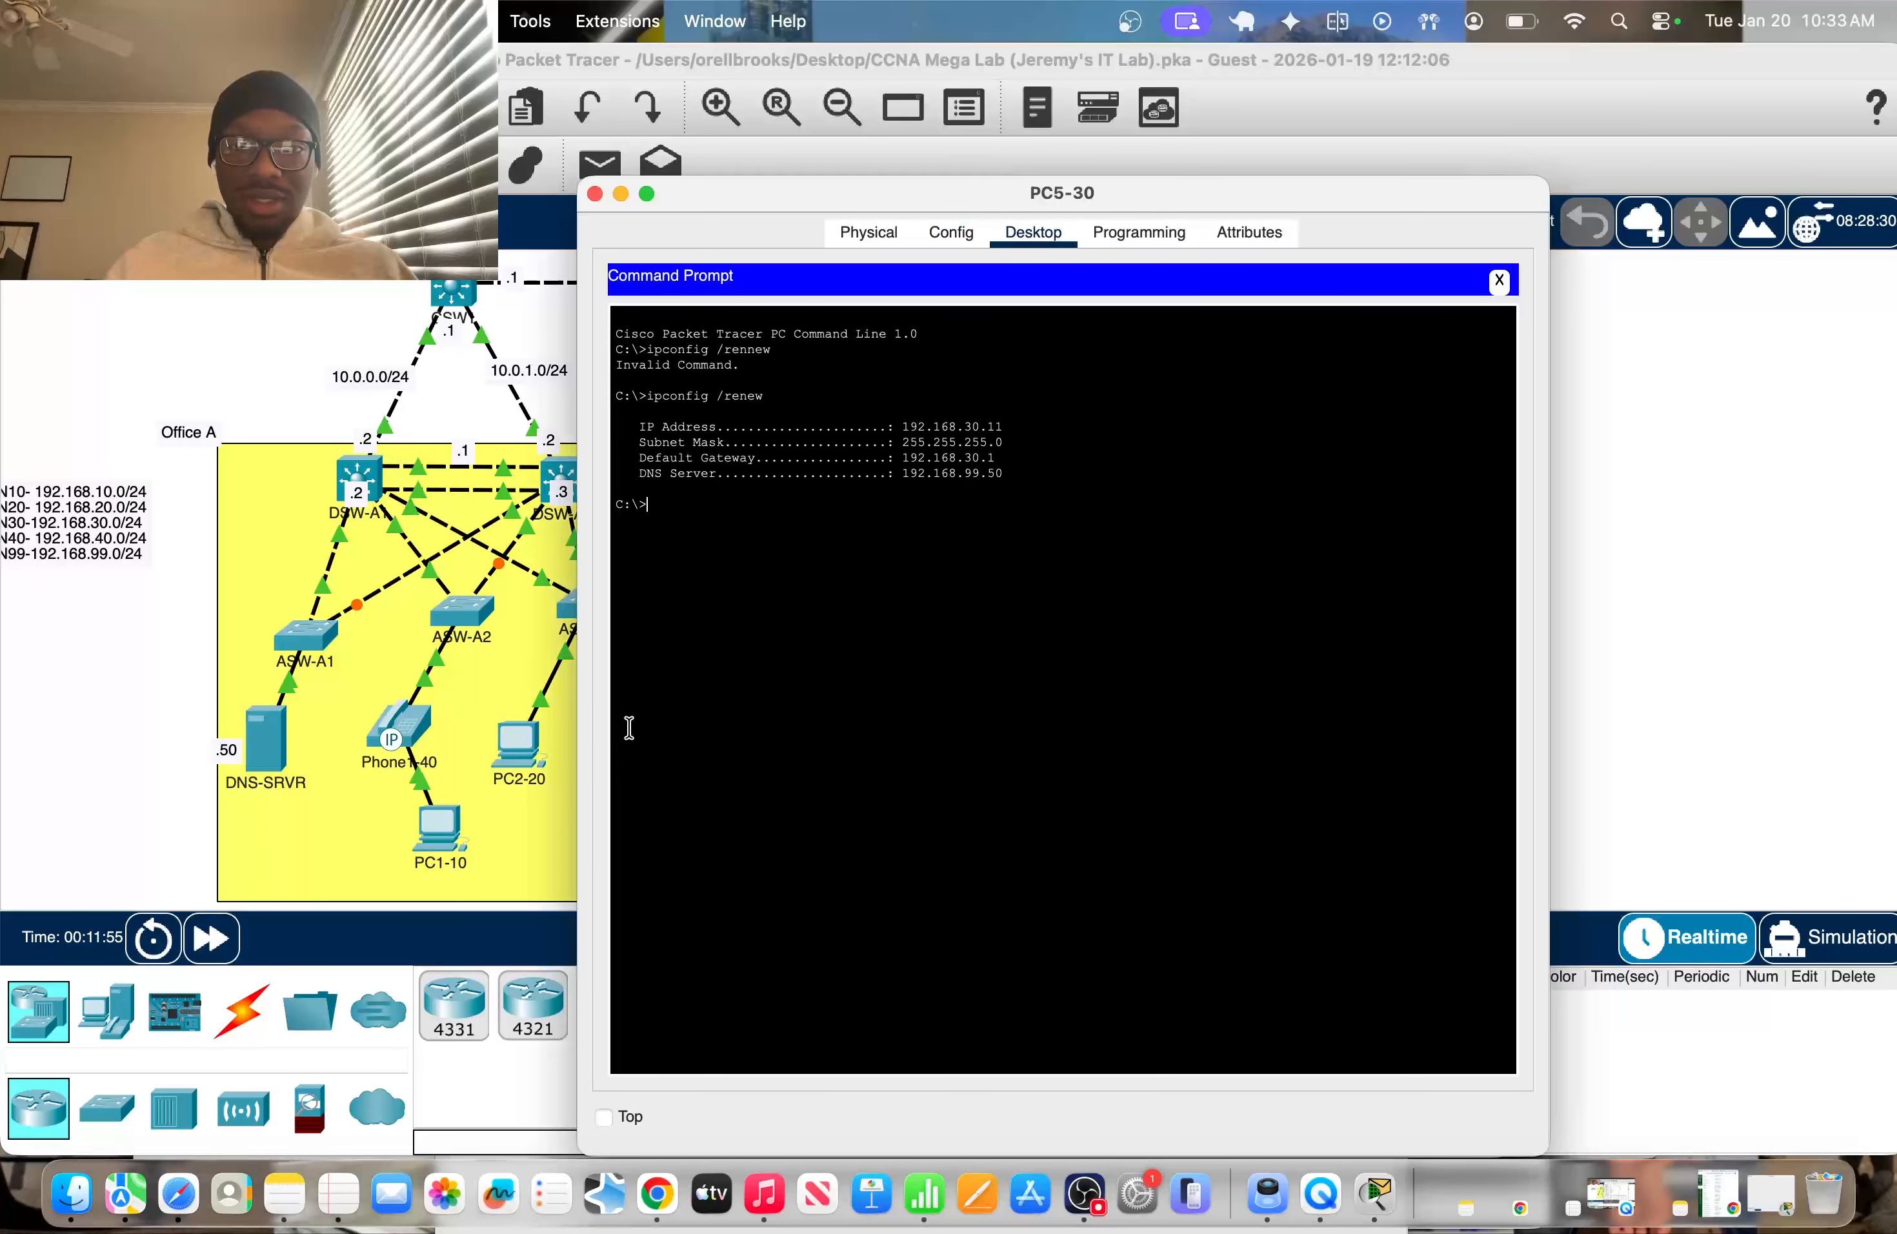
click(1814, 615)
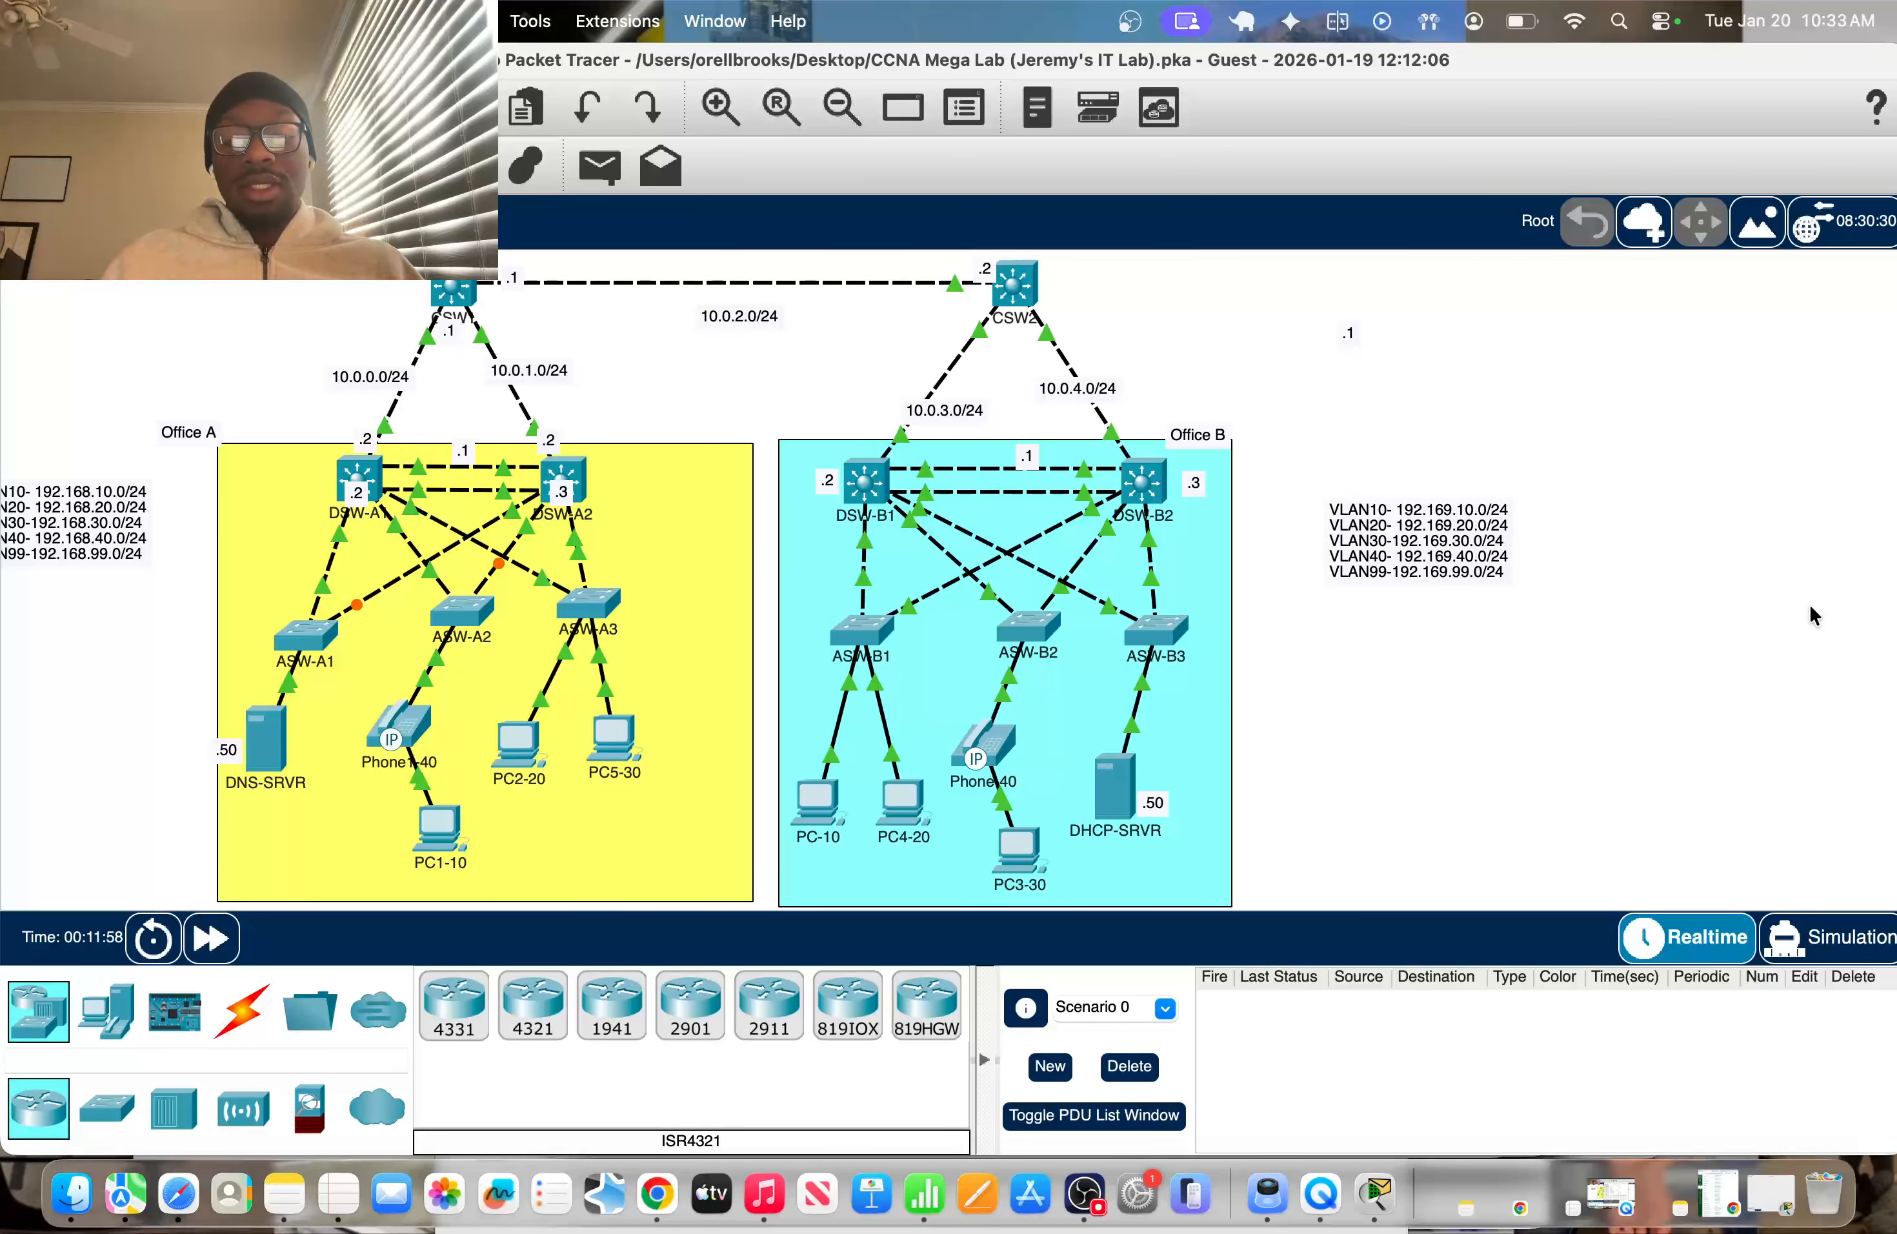
scroll(912, 629, down, 1)
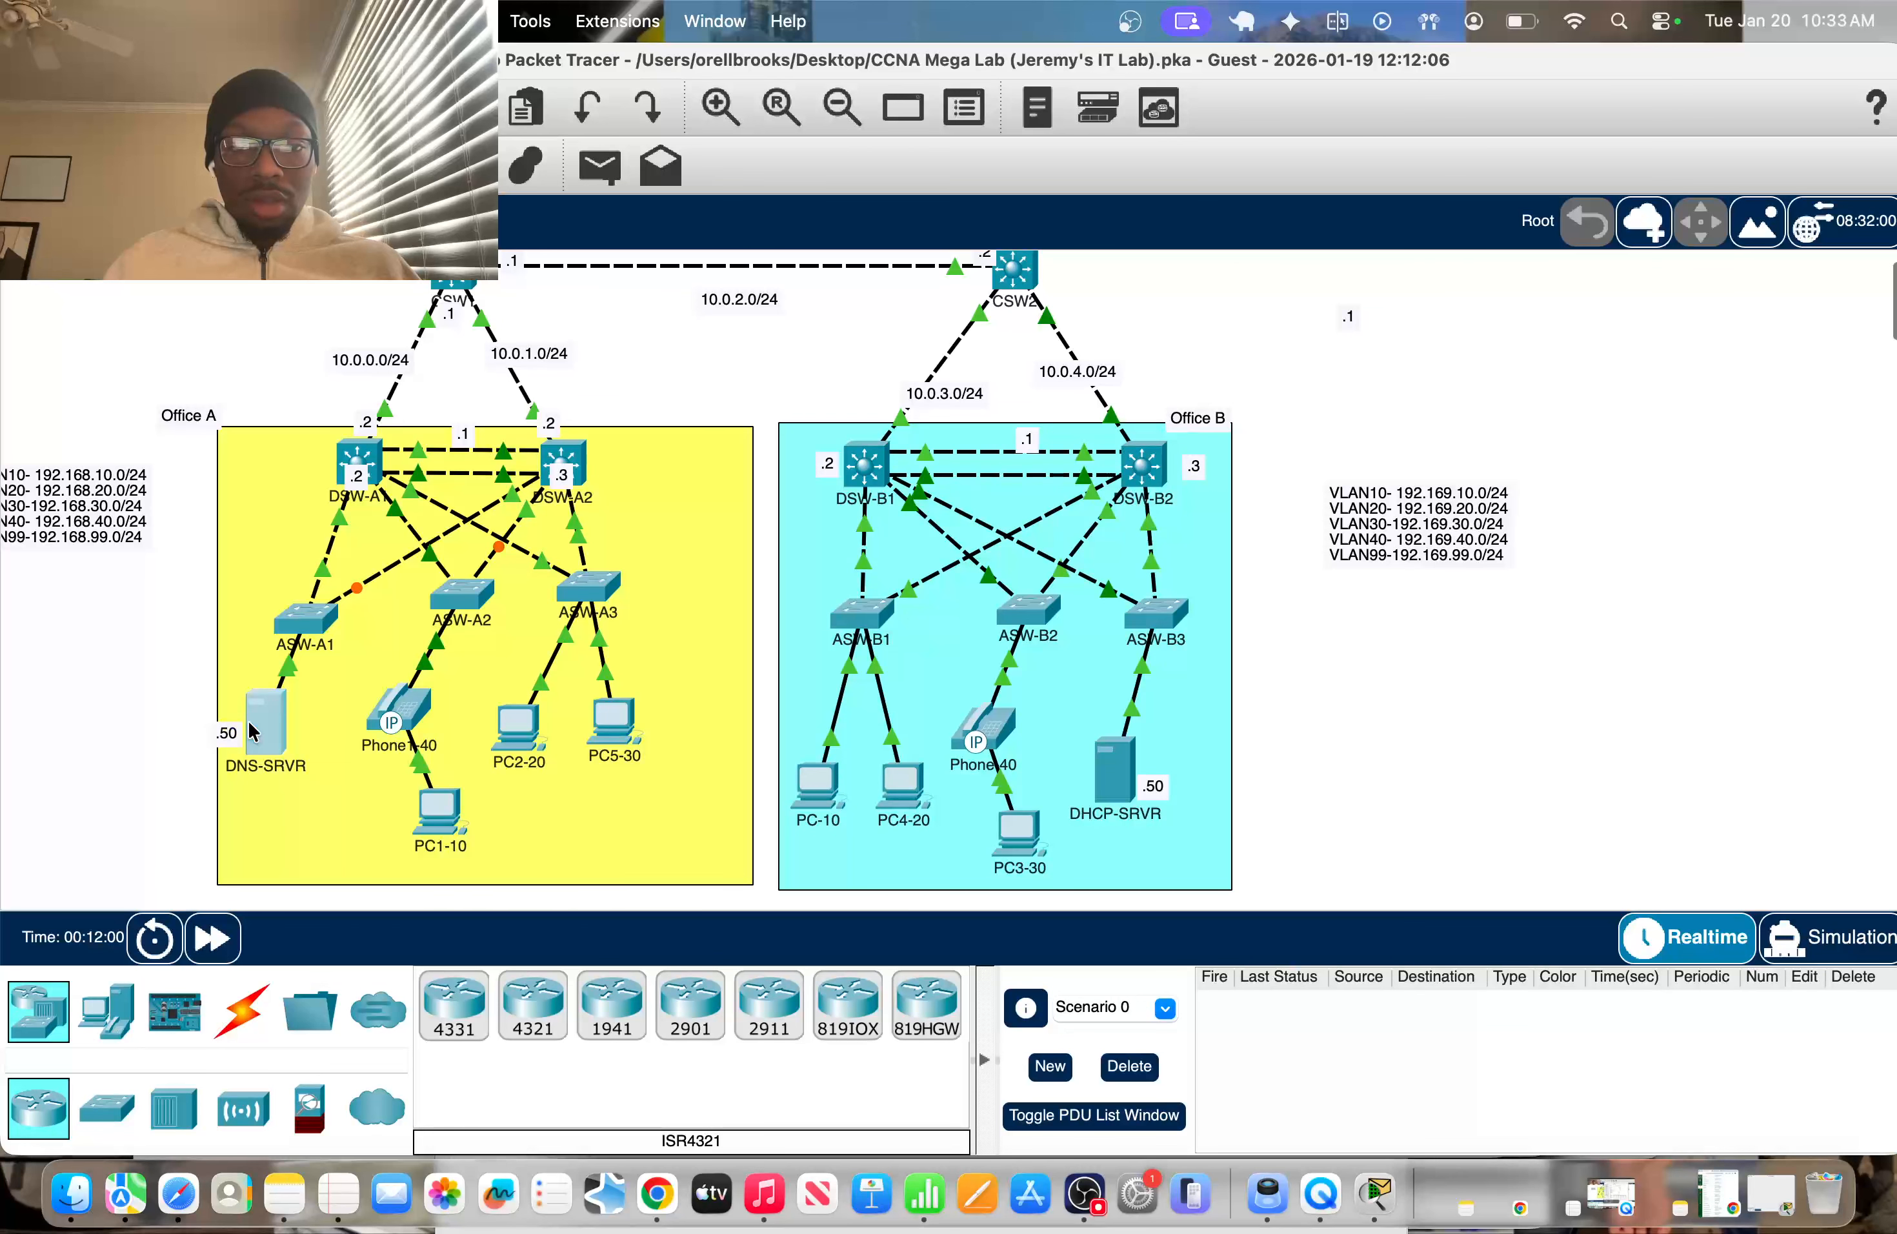
click(249, 724)
click(66, 739)
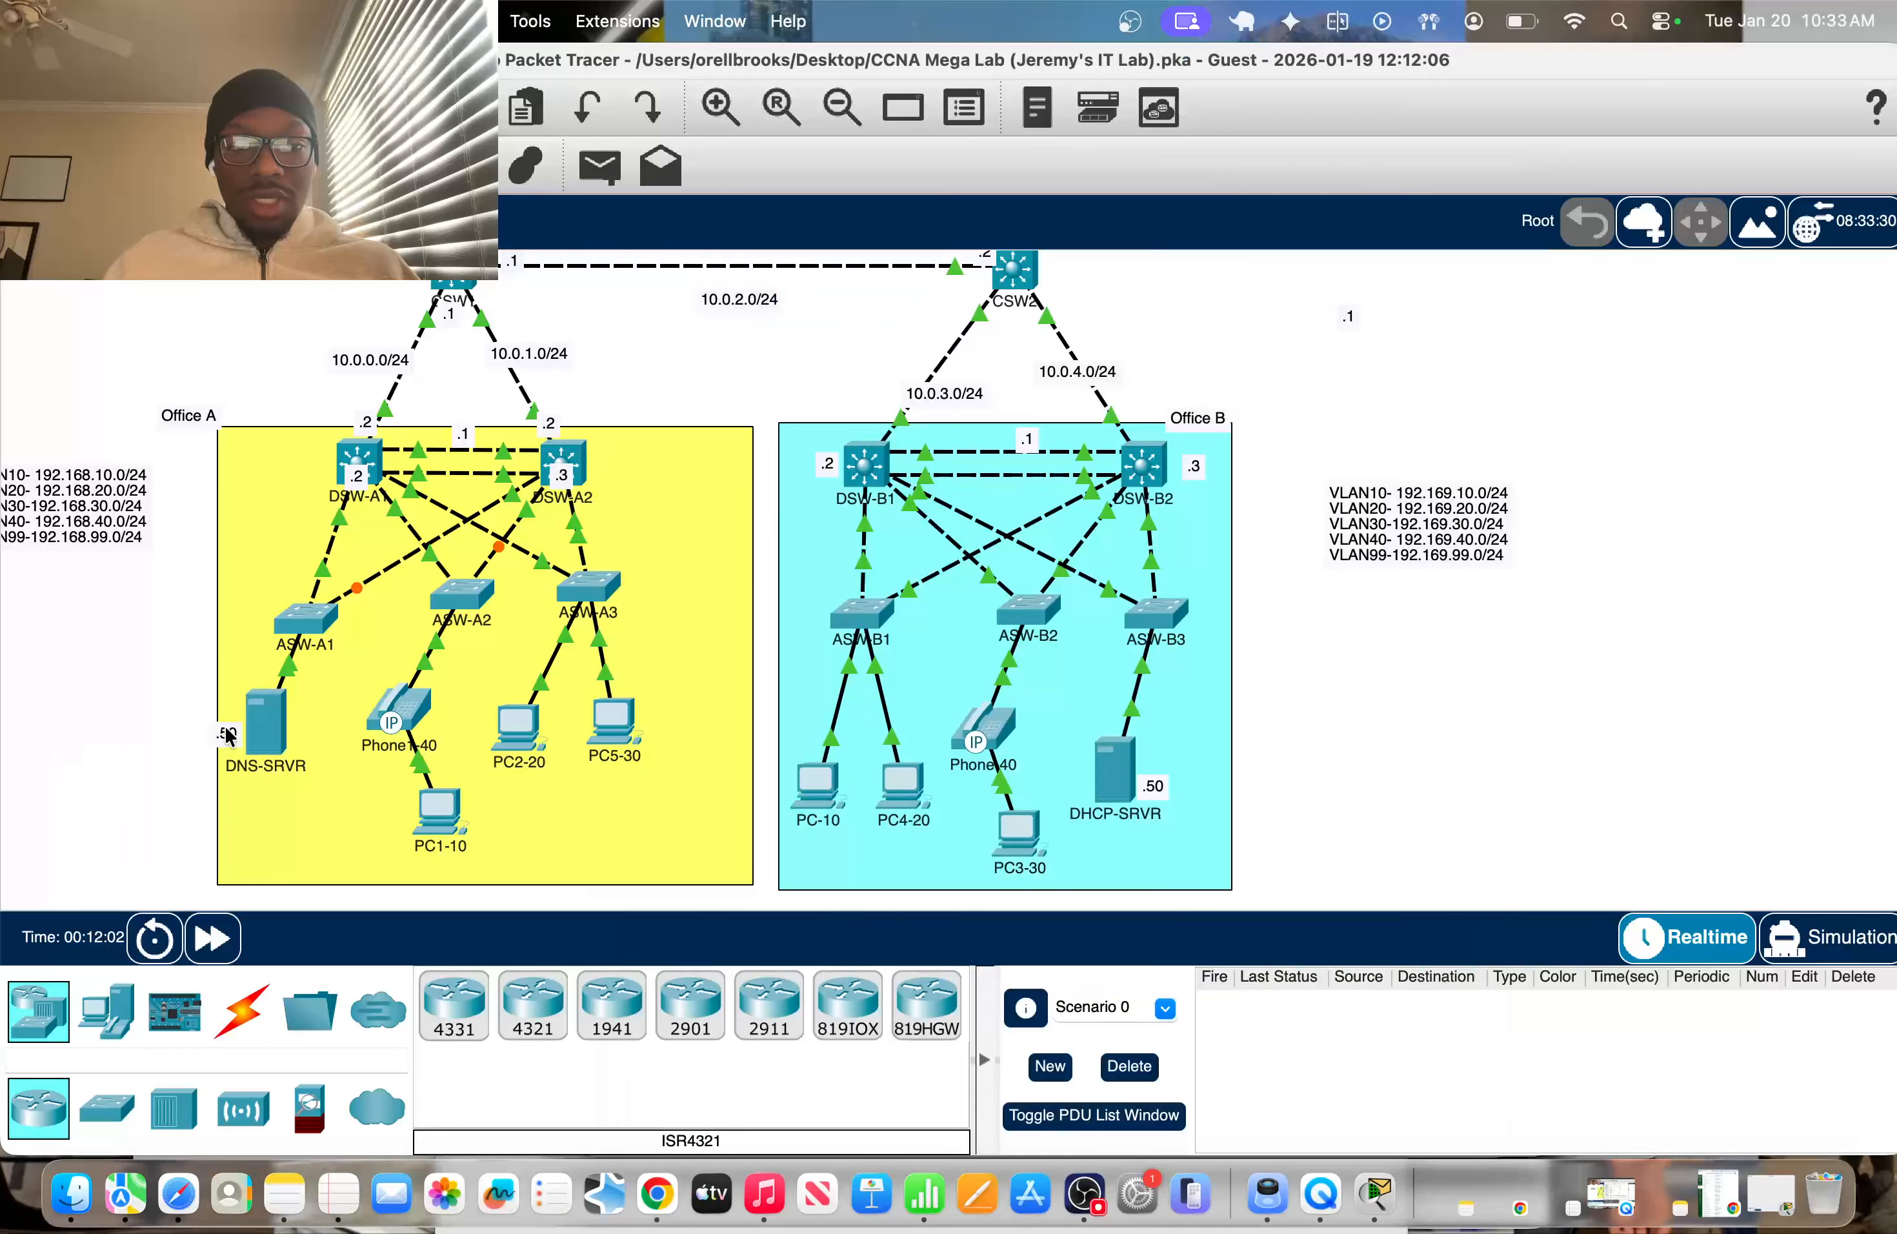
scroll(349, 379, up, 4)
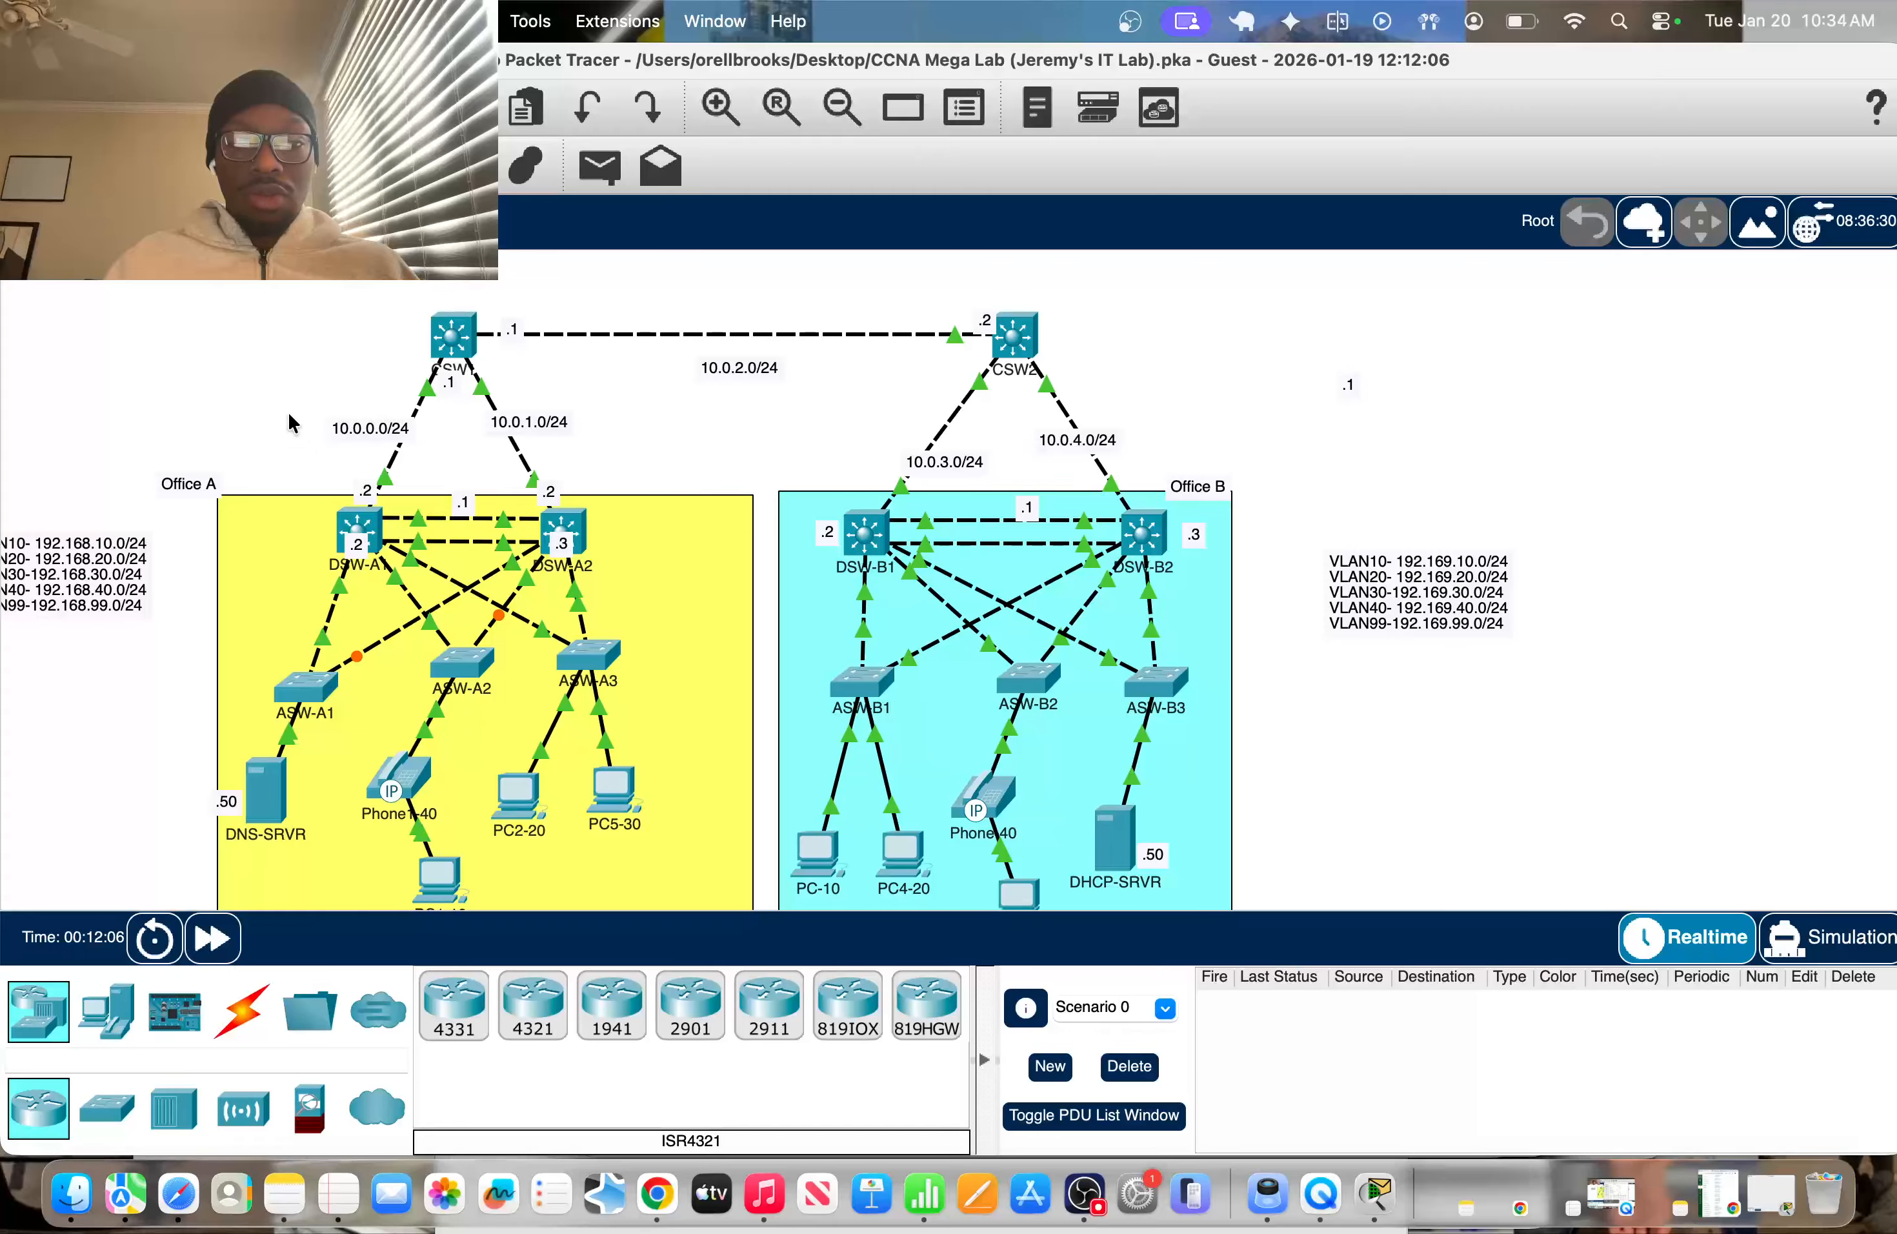
click(258, 809)
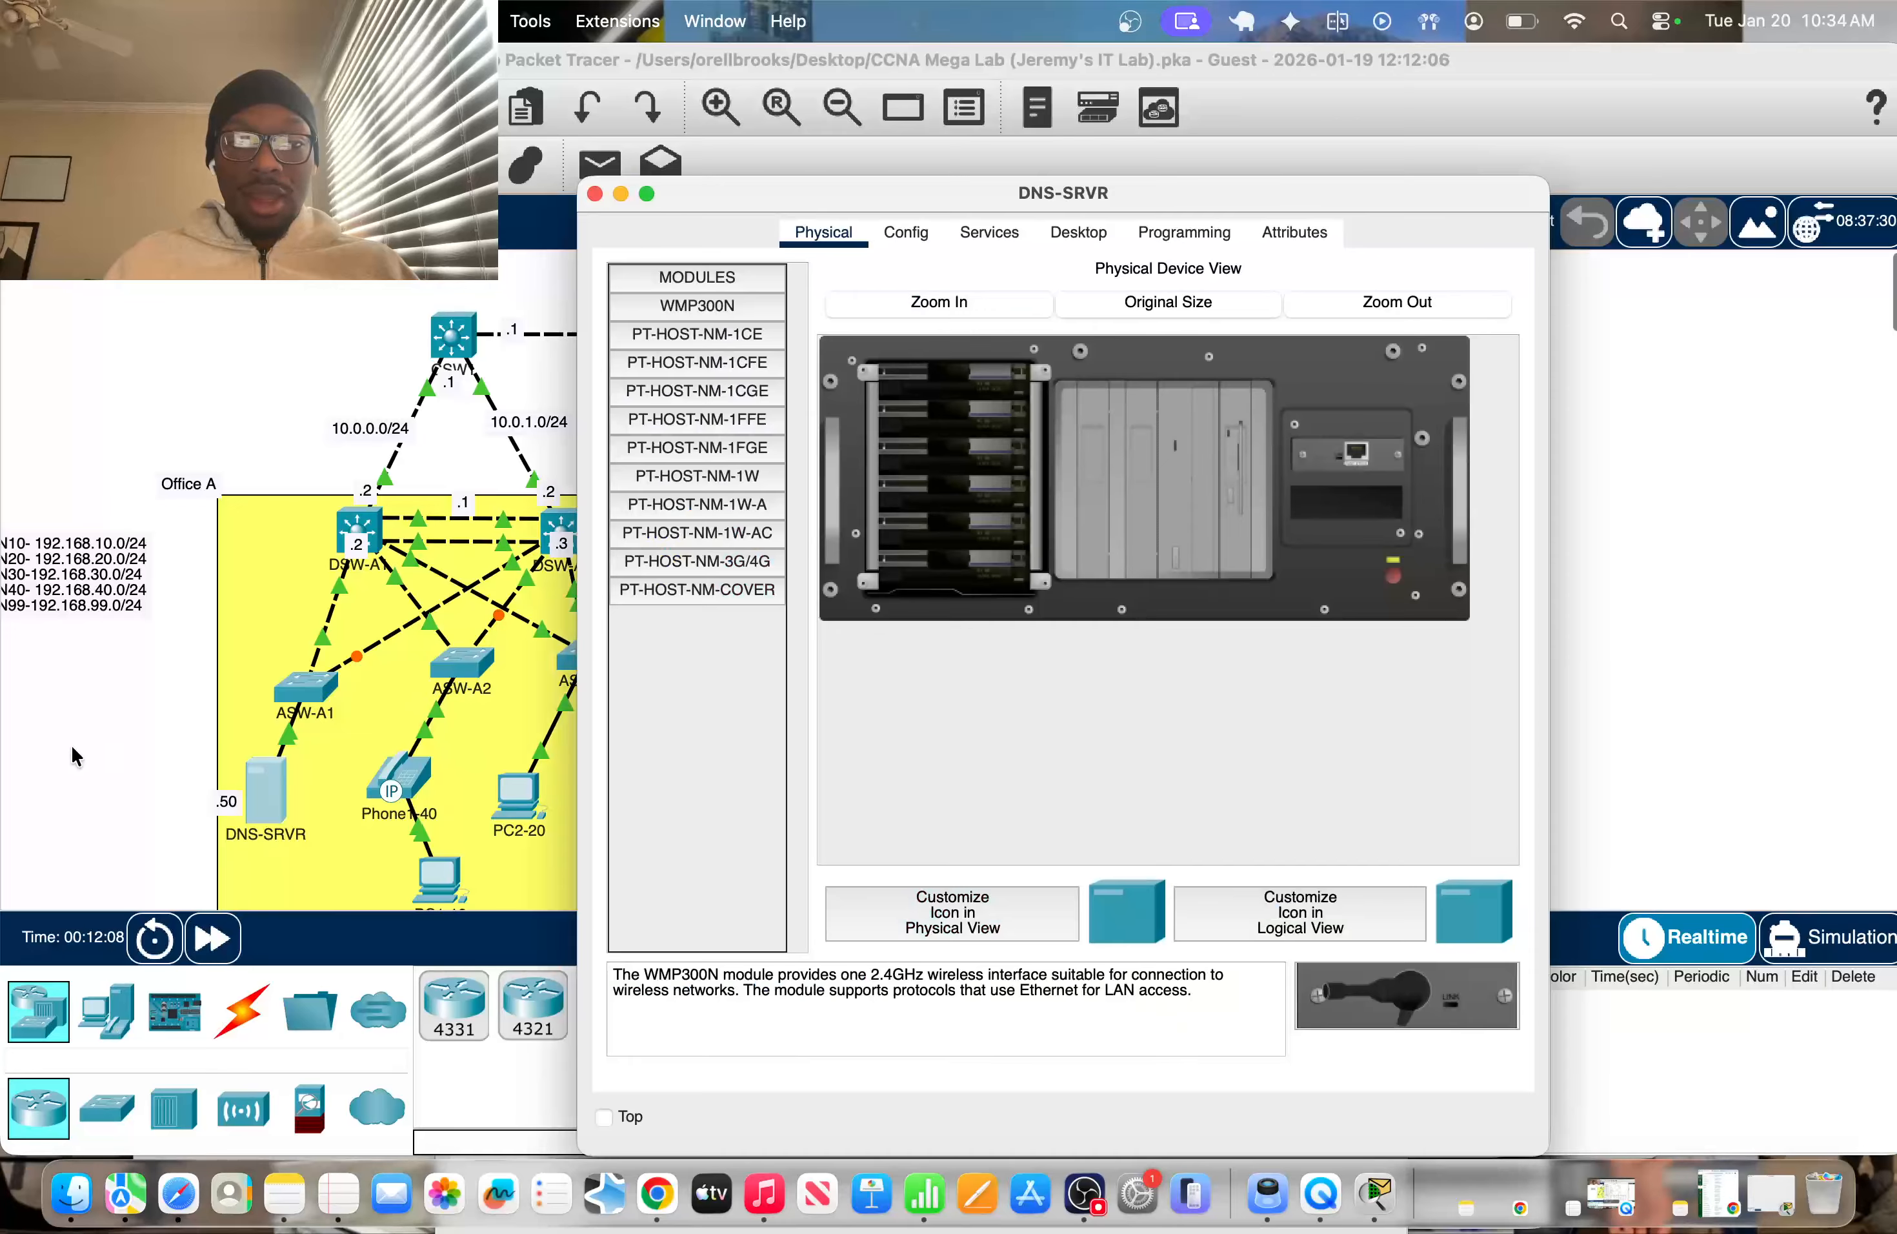
click(113, 714)
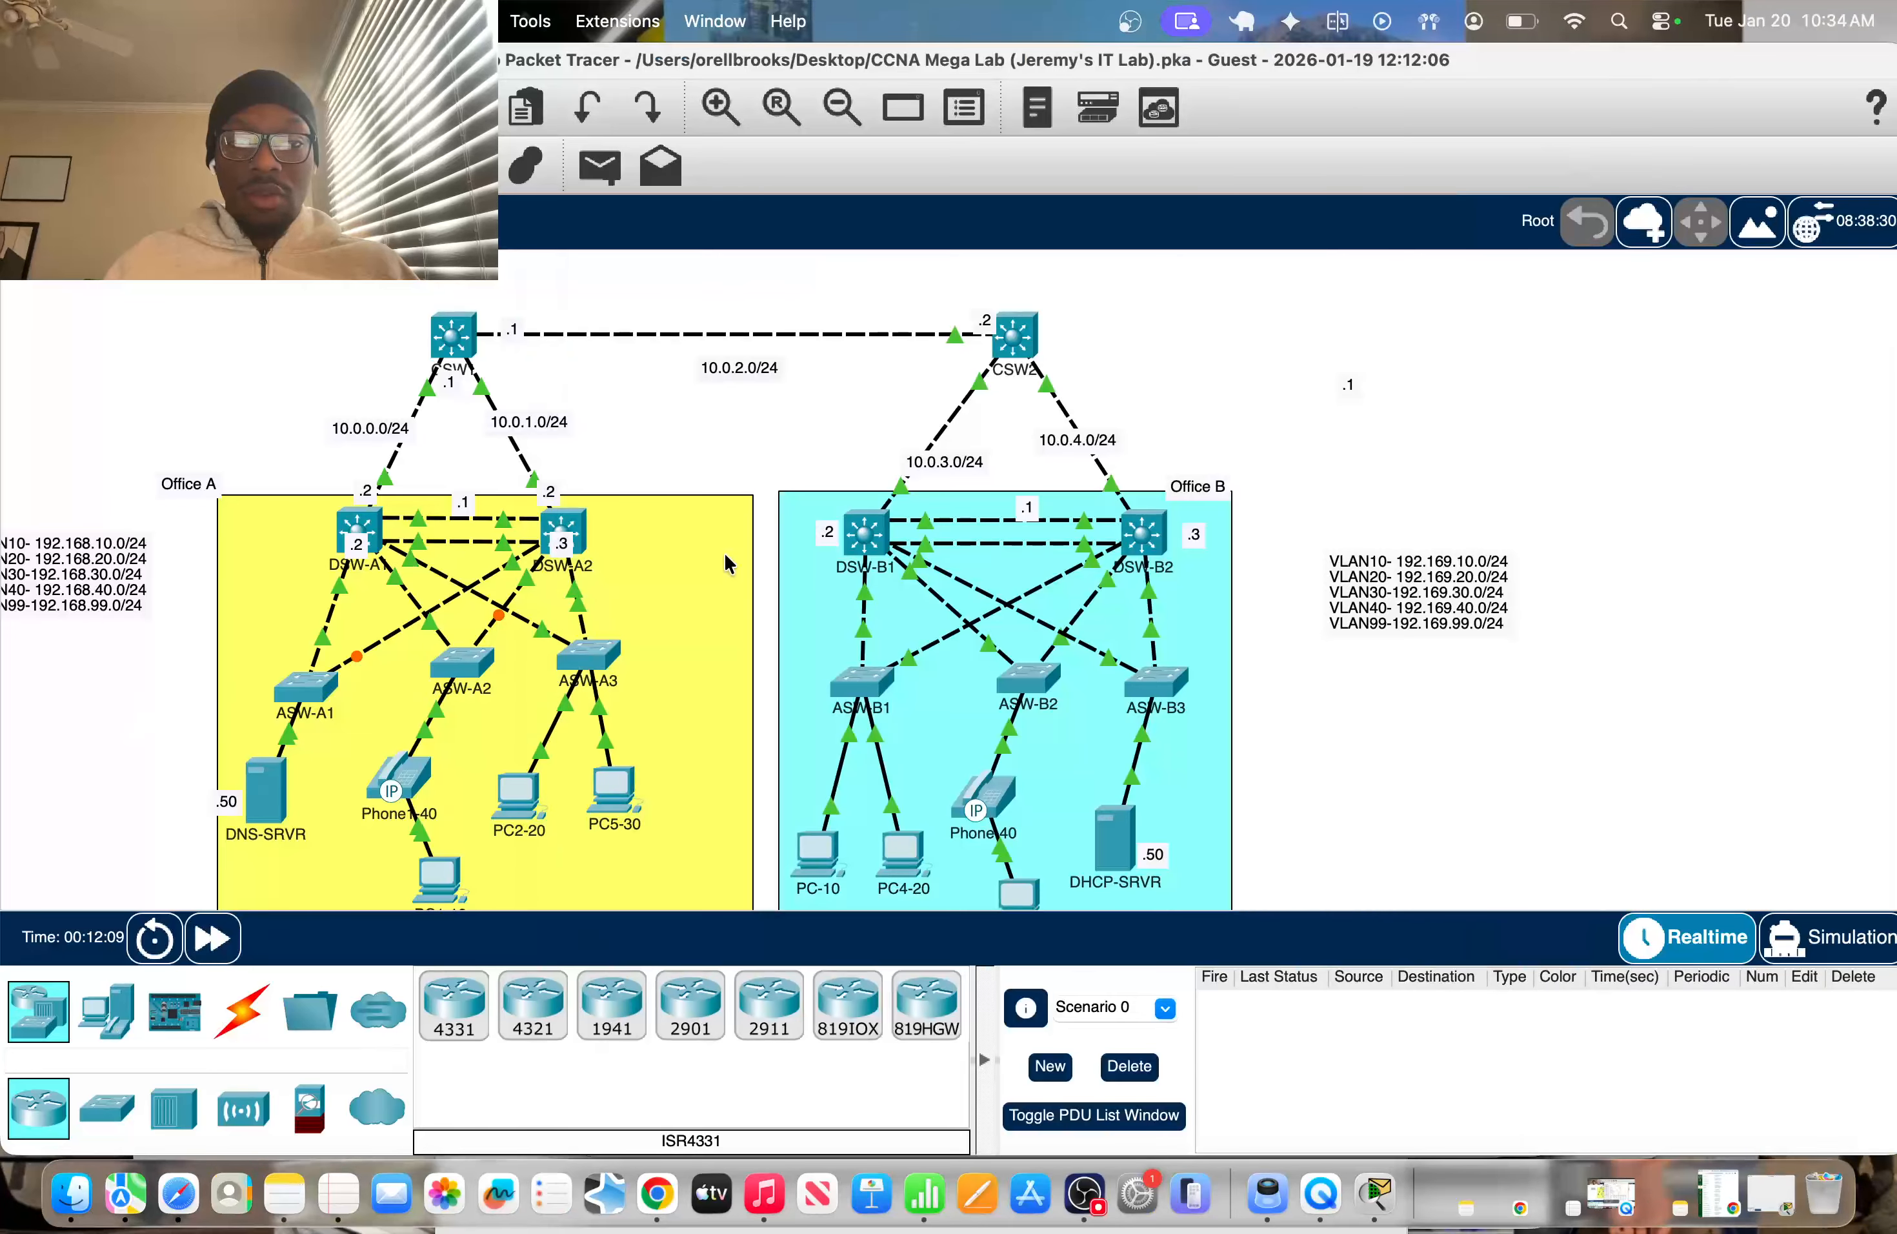
Begin a ping command in PC1-10's Command Prompt and move its window aside to uncover the topology
scroll(727, 563, down, 3)
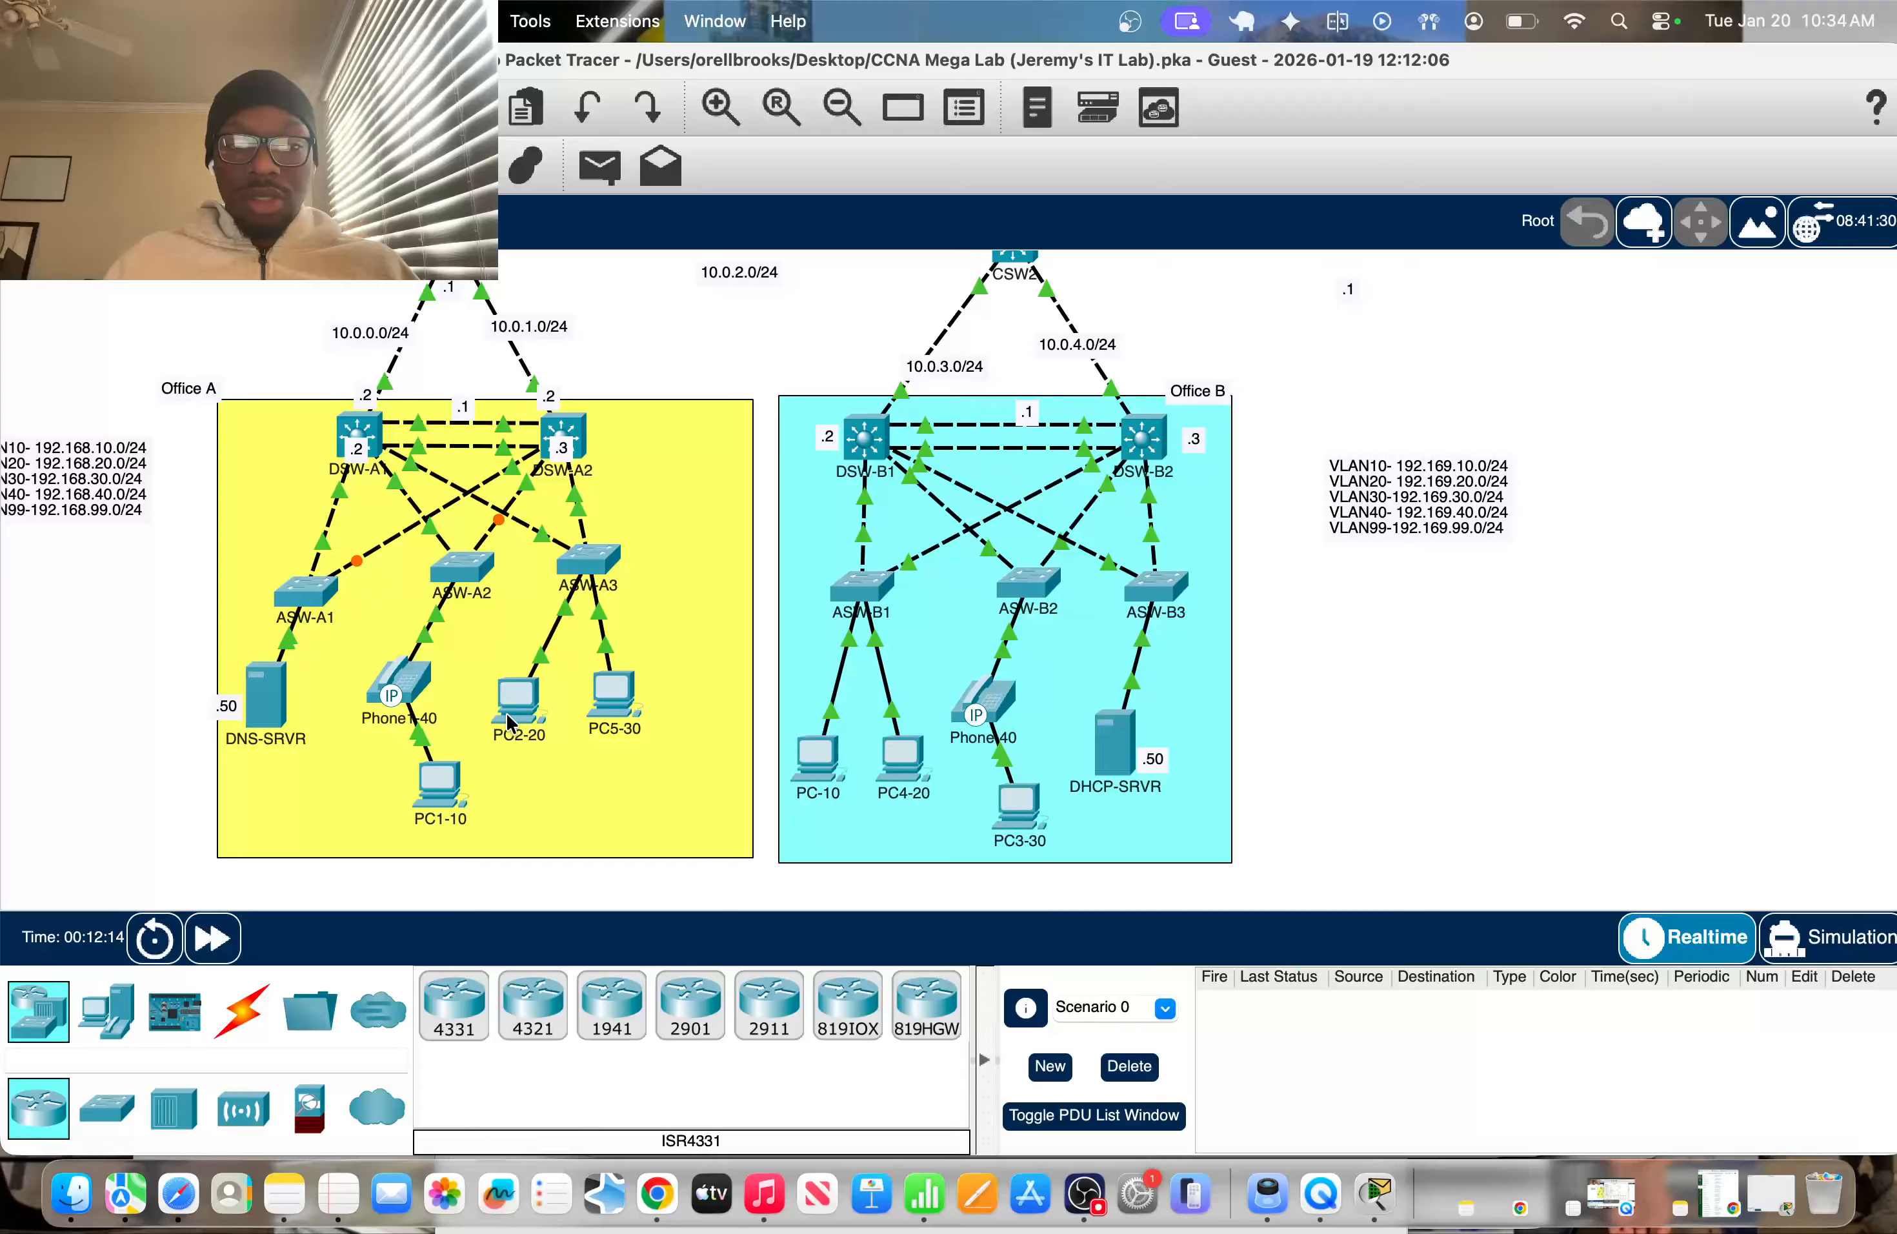
mouse_move(510, 721)
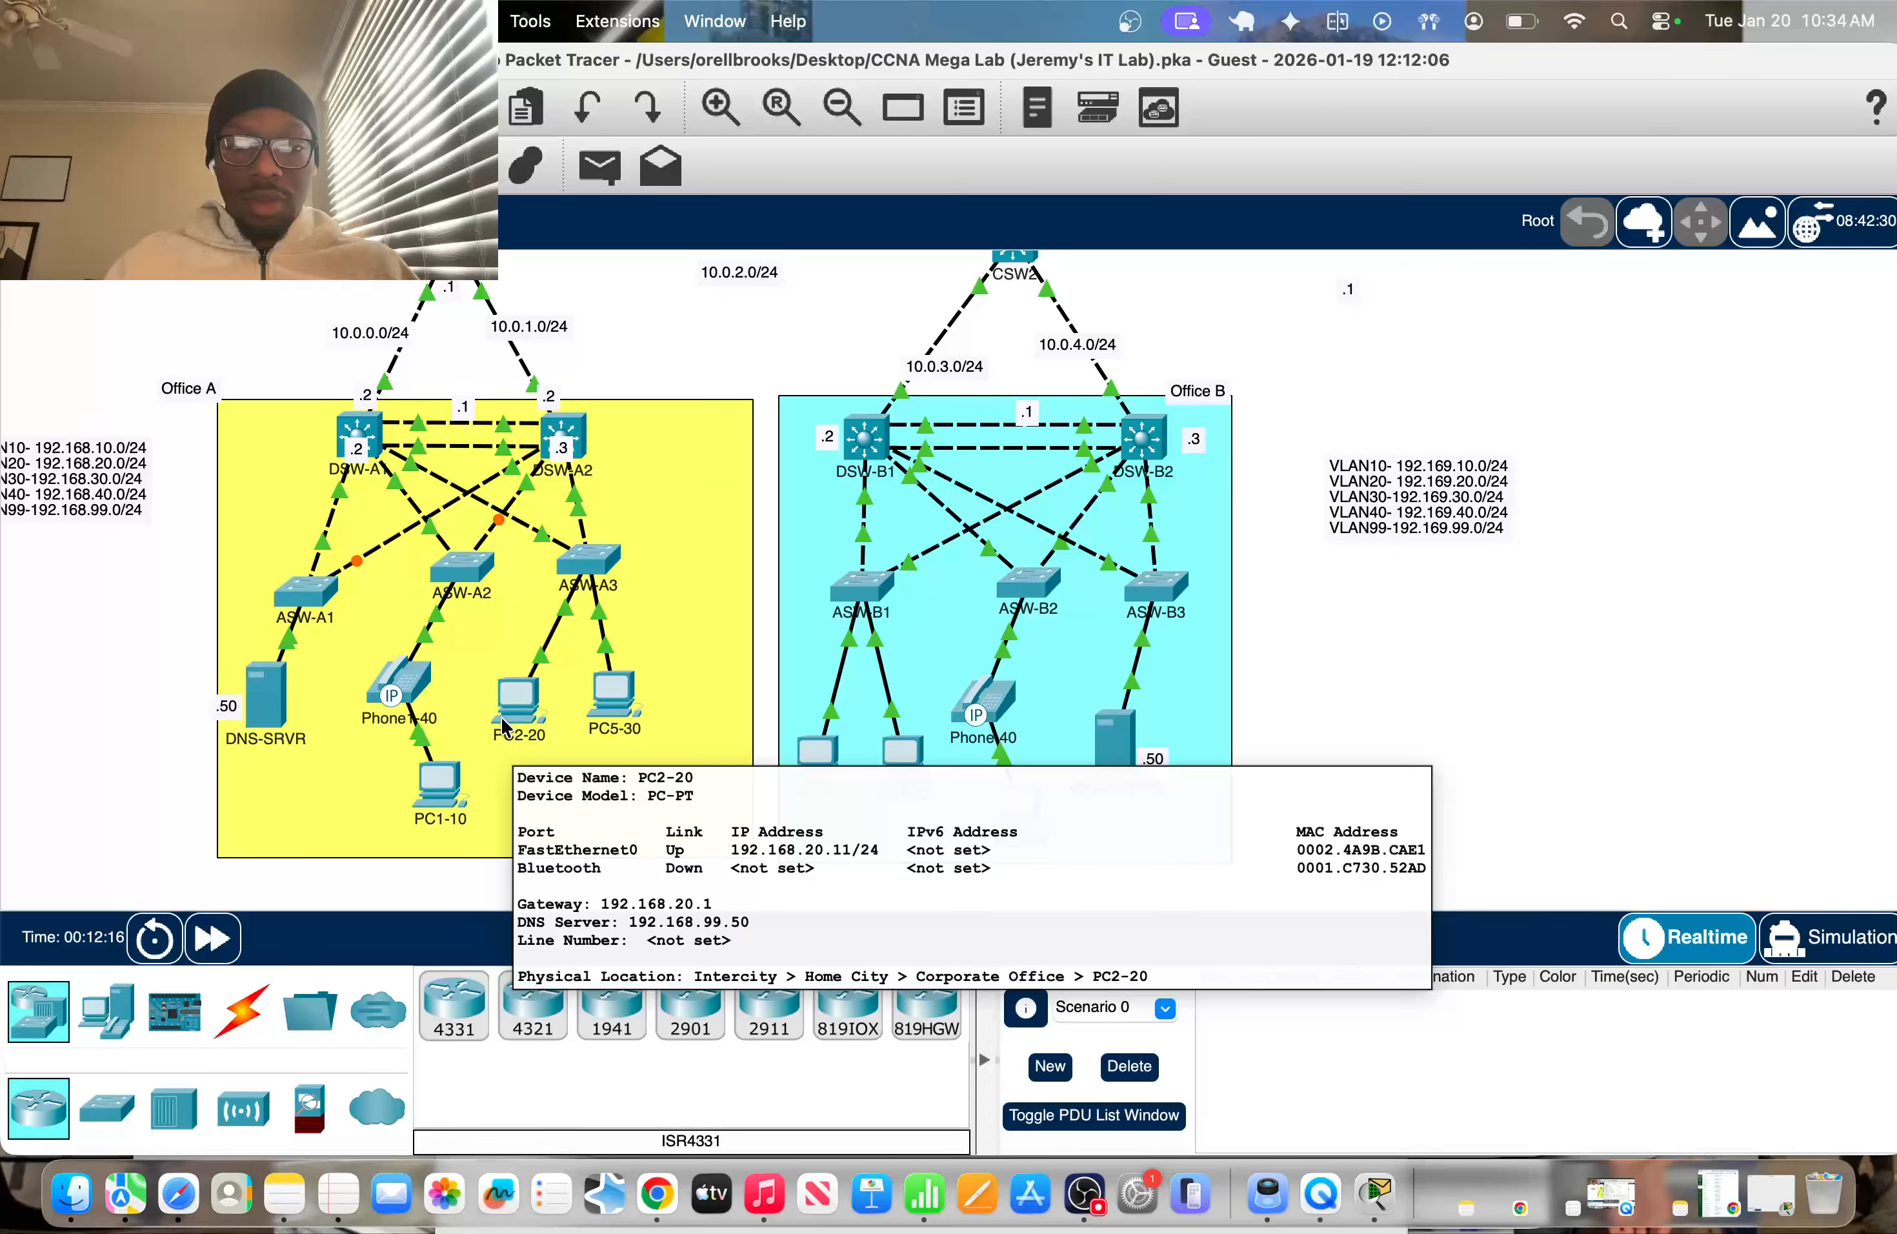
click(439, 785)
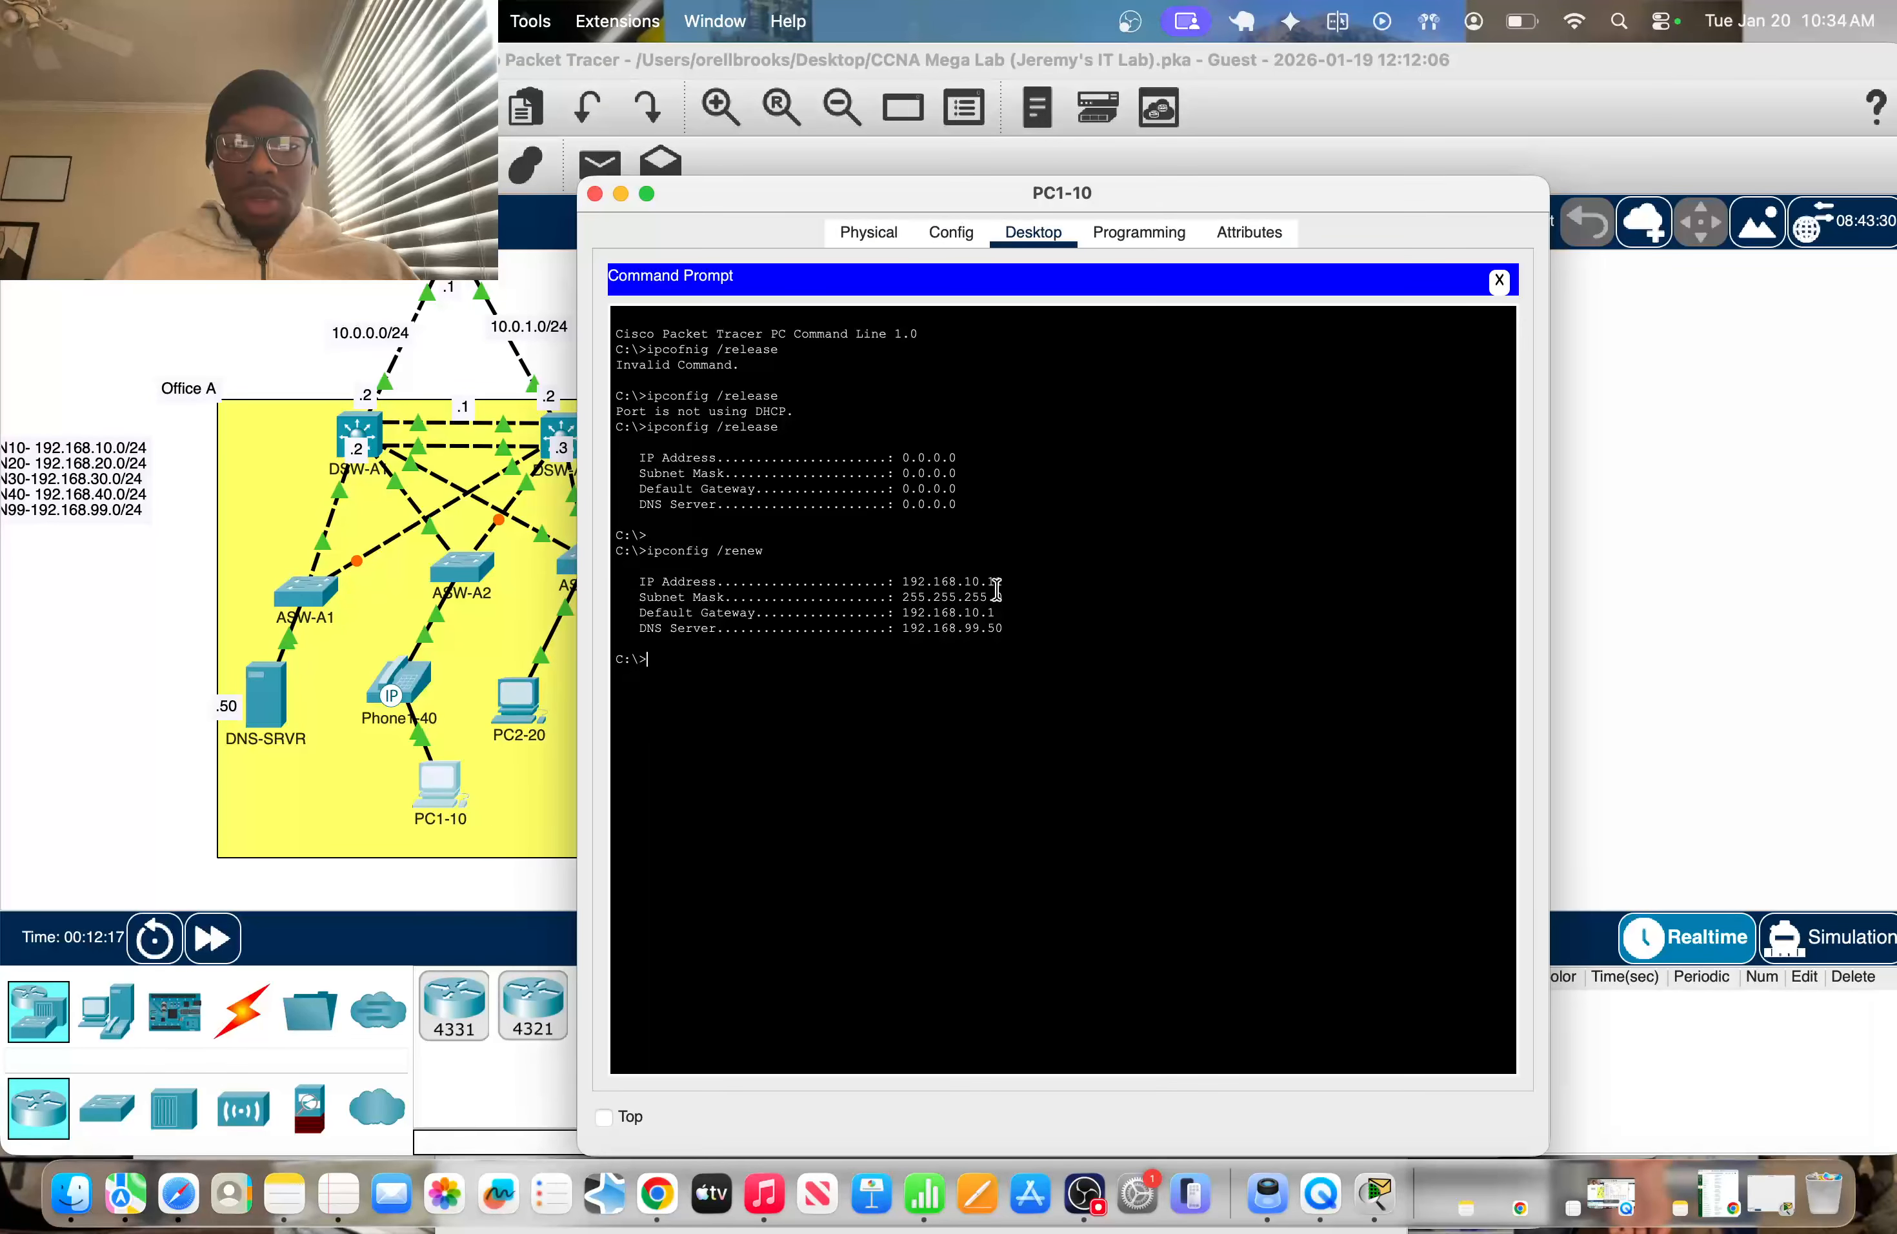
text(ping)
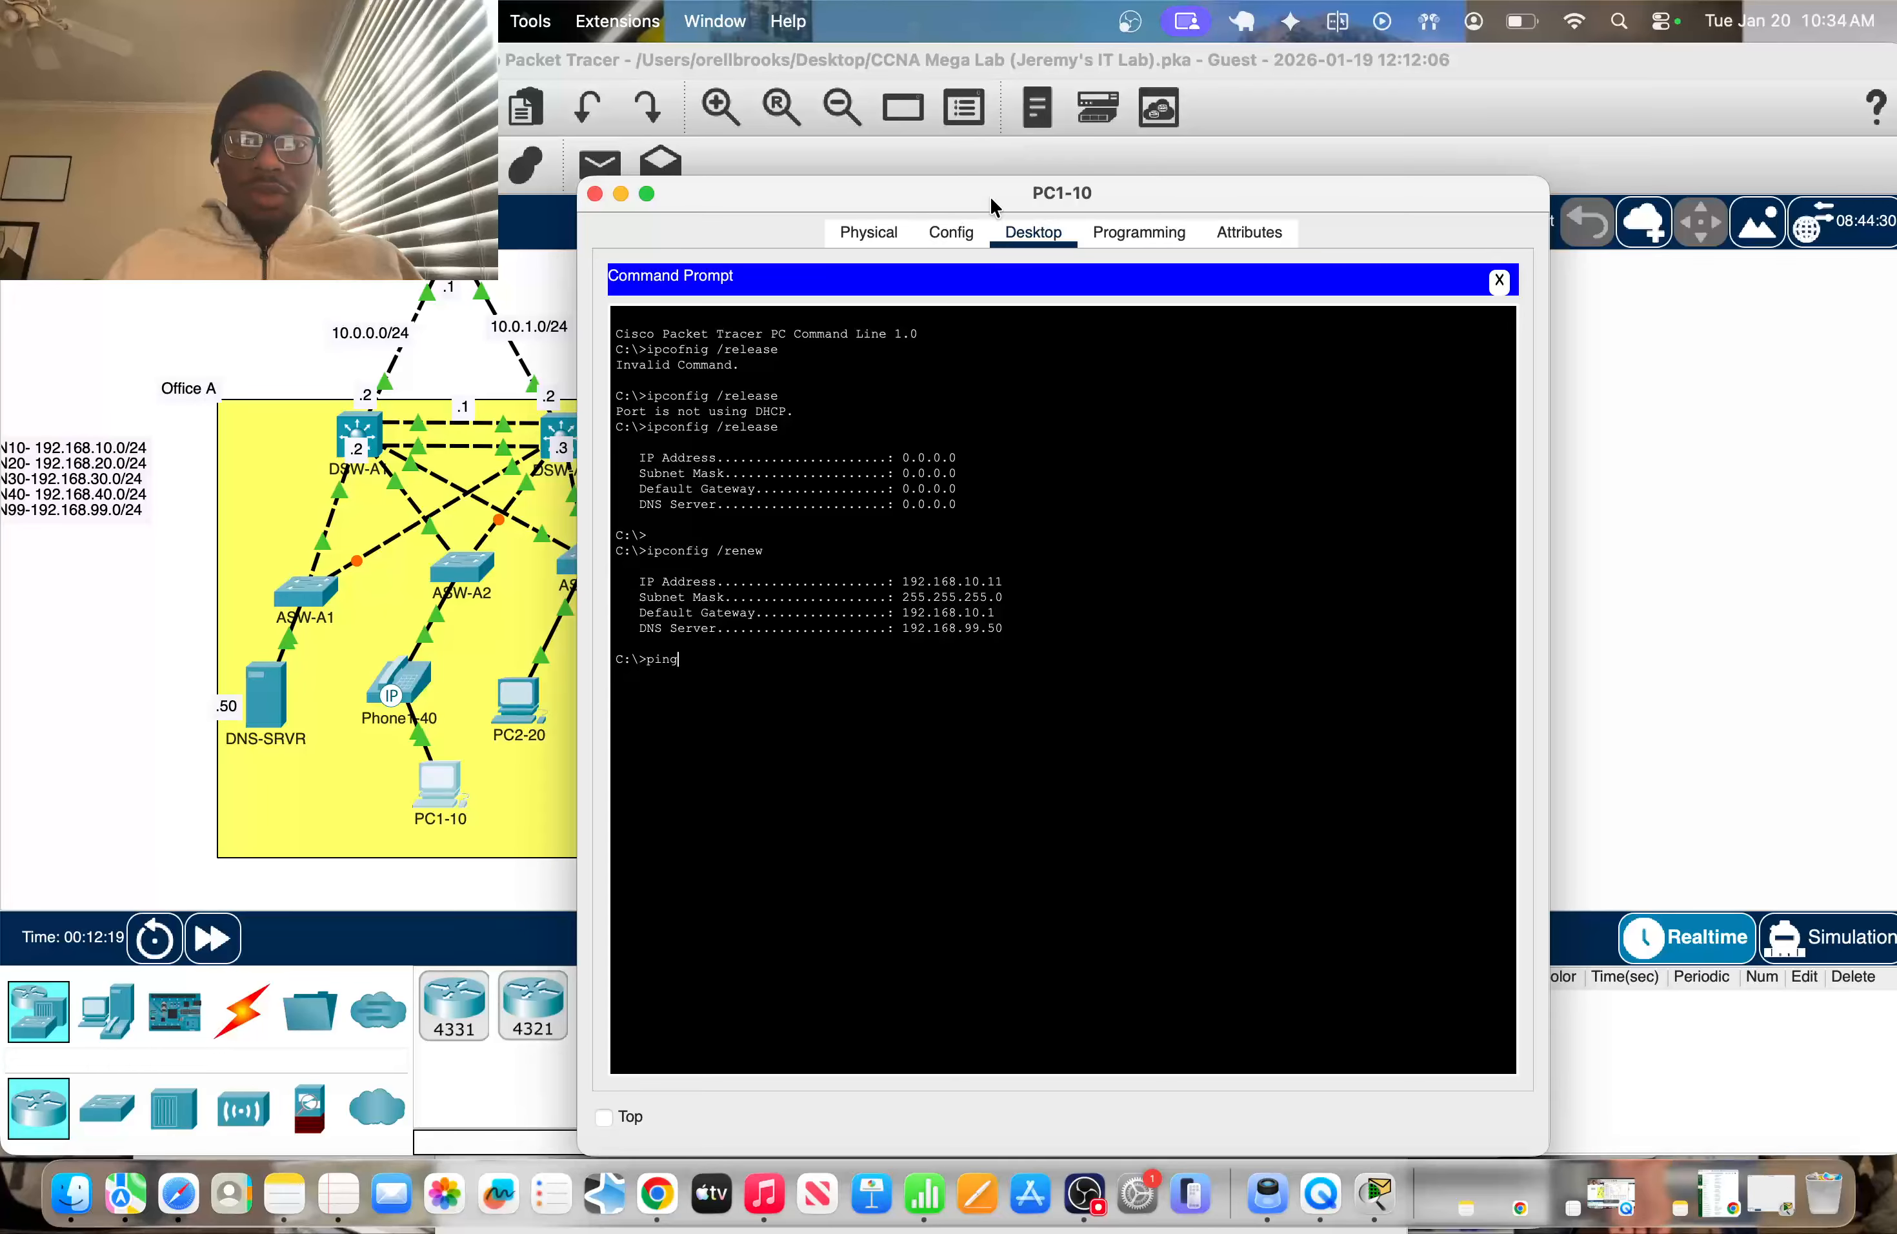
drag(991, 207, 1465, 216)
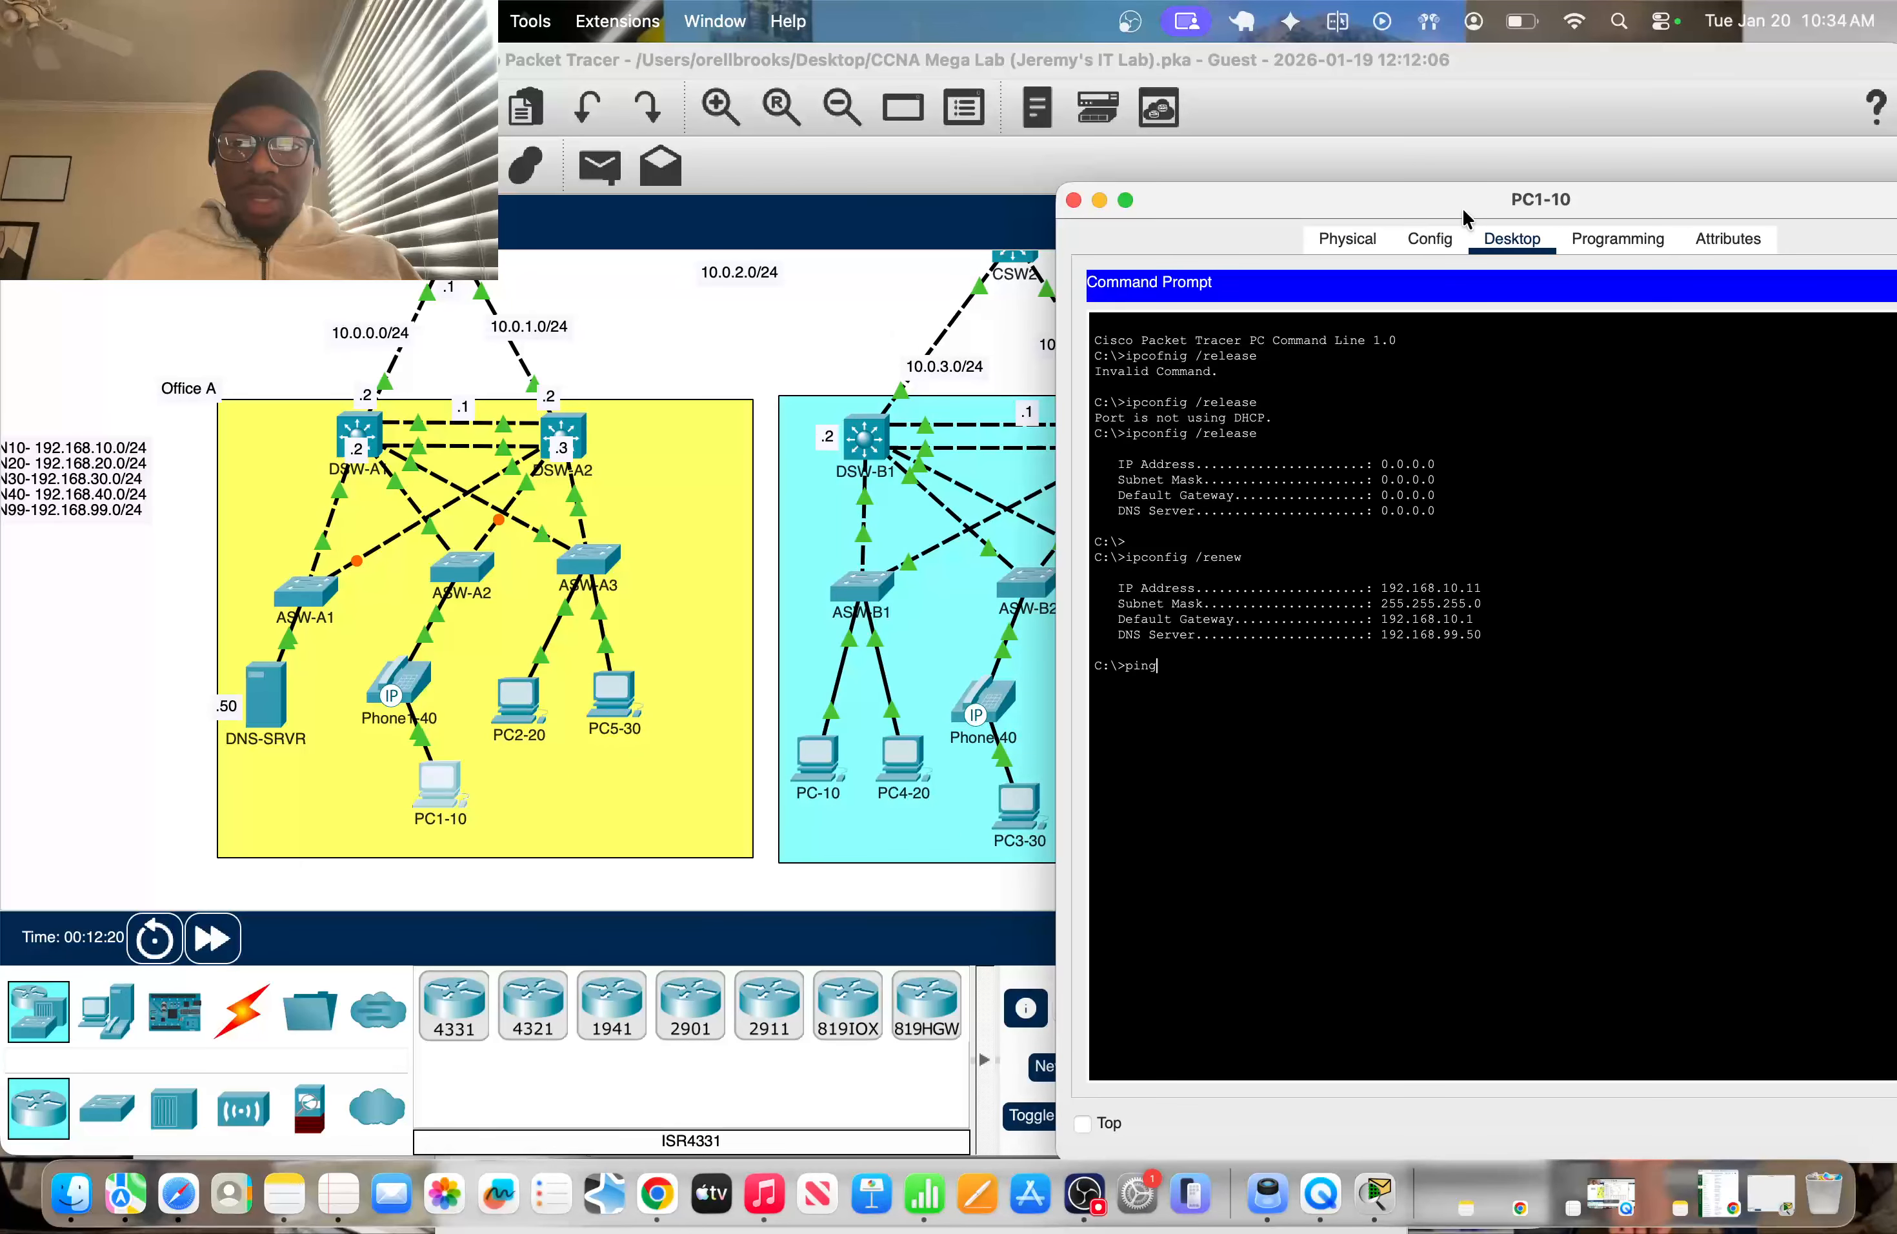
Look up the IP addresses of PC2-20 and PC5-30, and ping PC2-20 at 192.168.20.11 from PC1-10
click(560, 855)
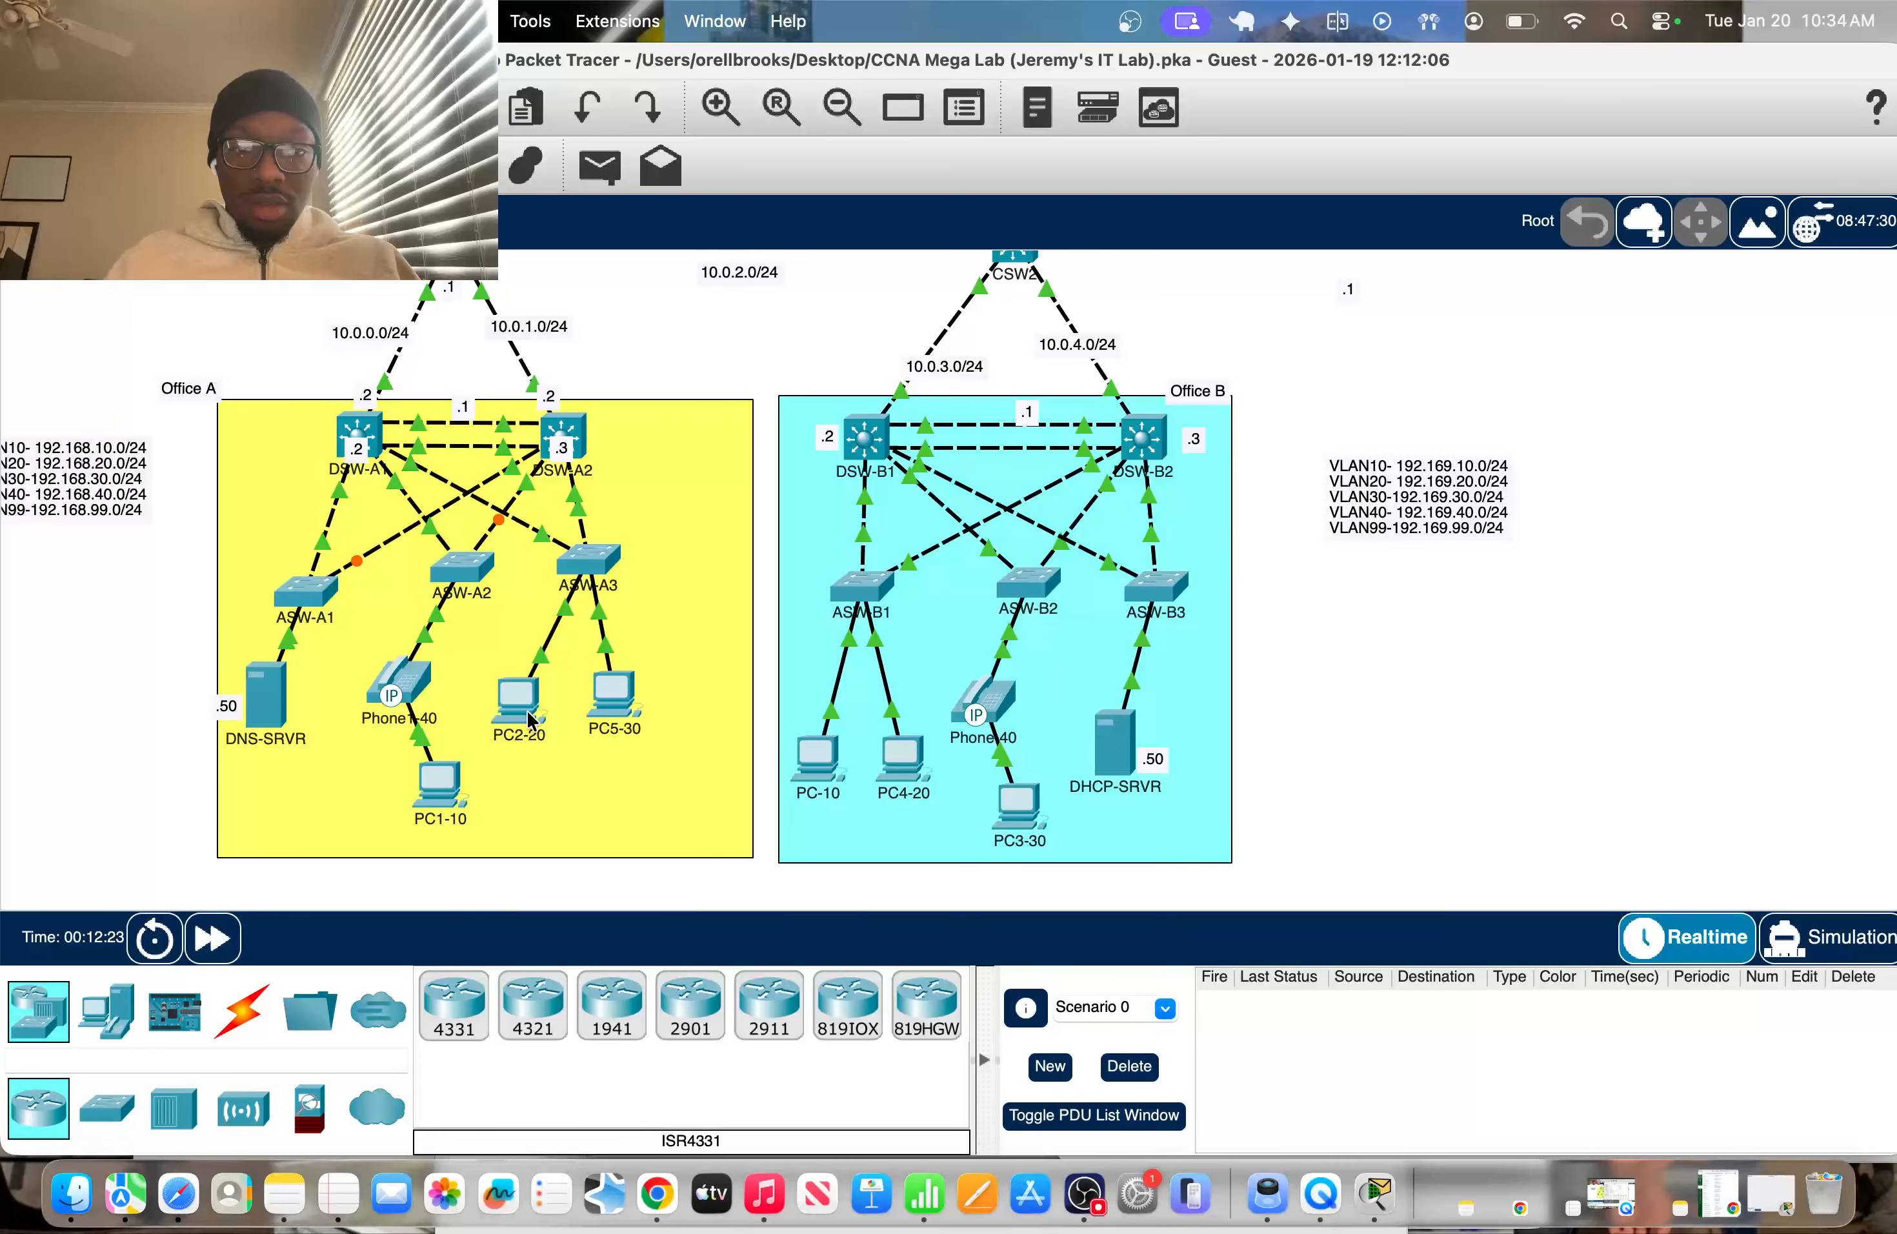
mouse_move(525, 715)
mouse_move(617, 705)
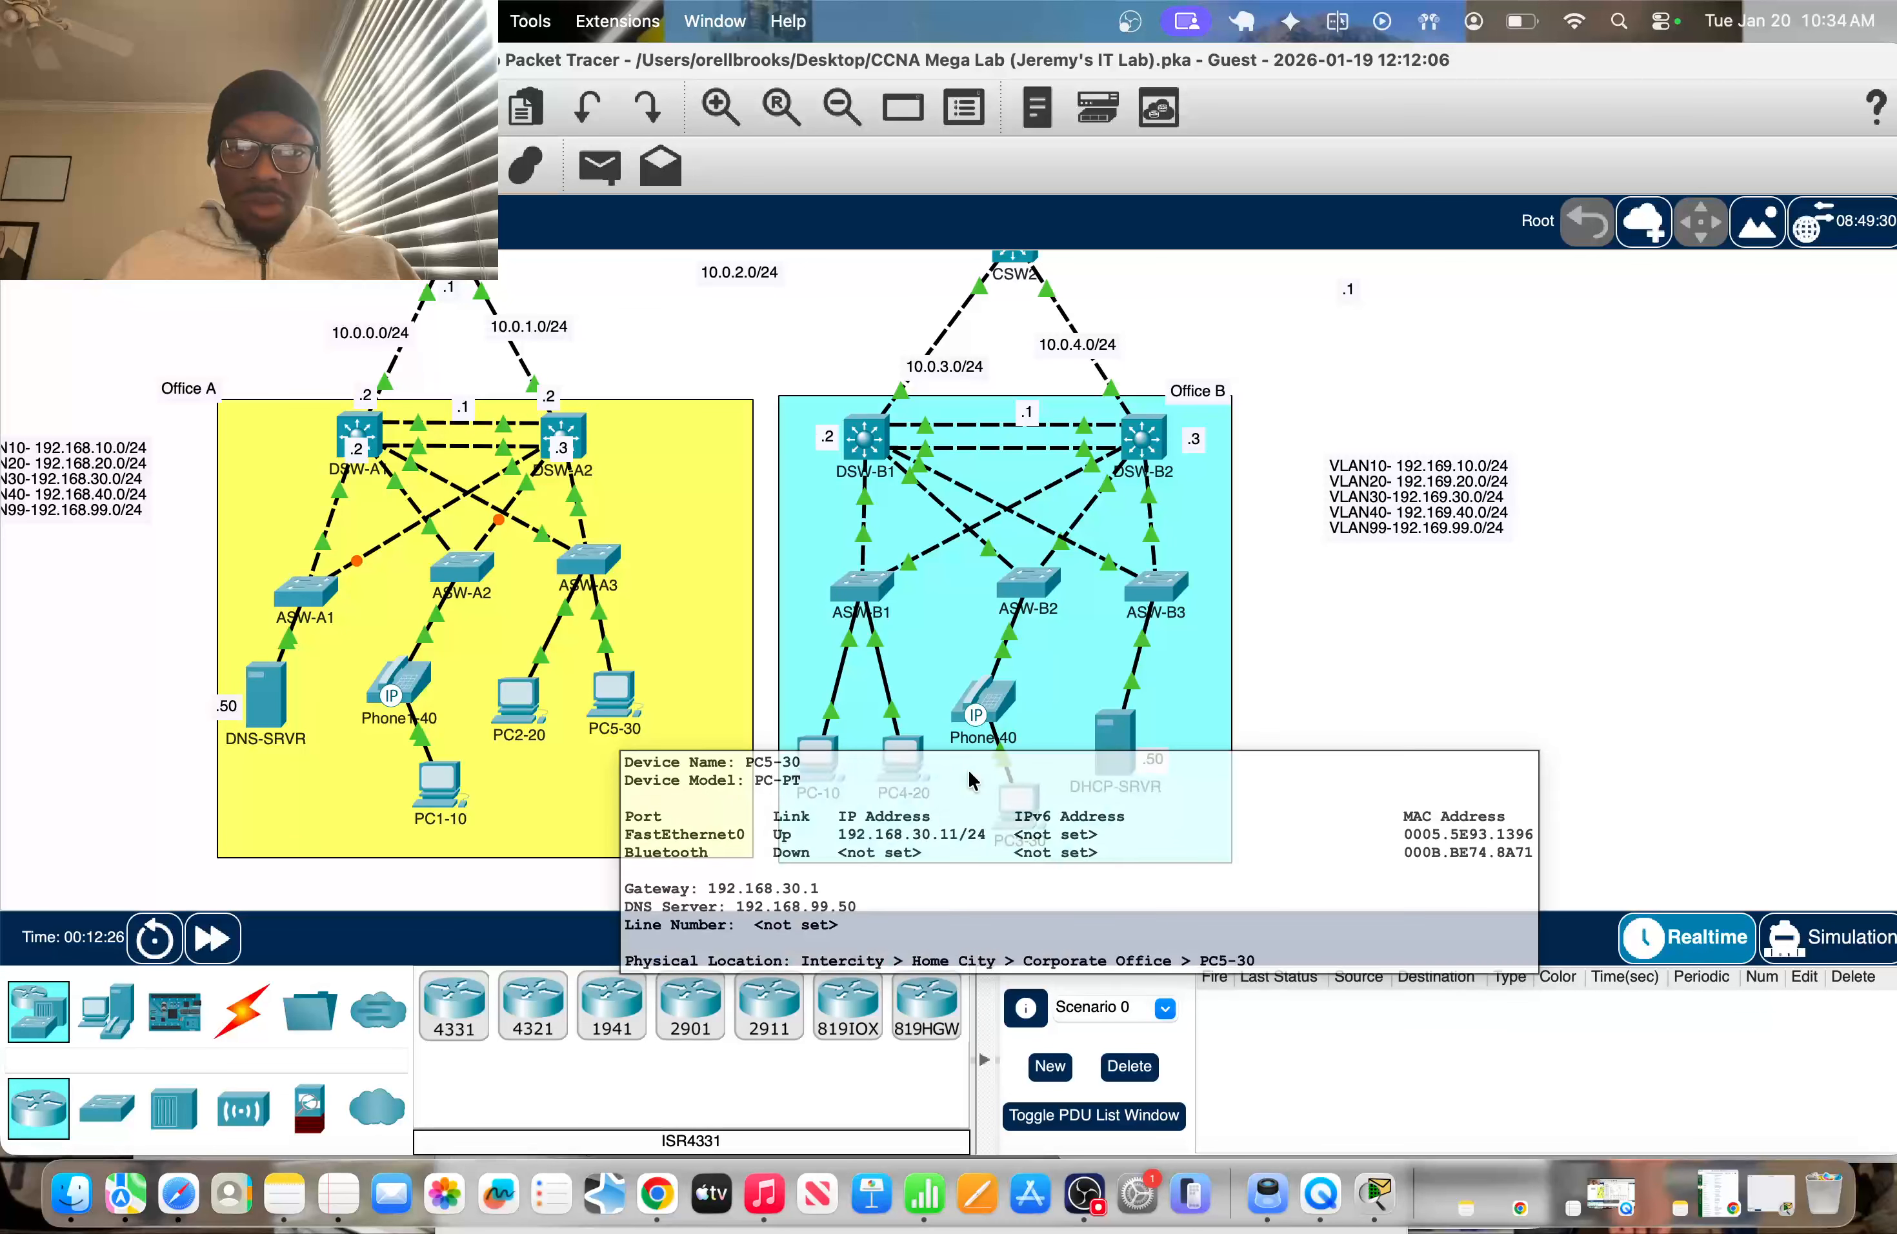
mouse_move(833, 770)
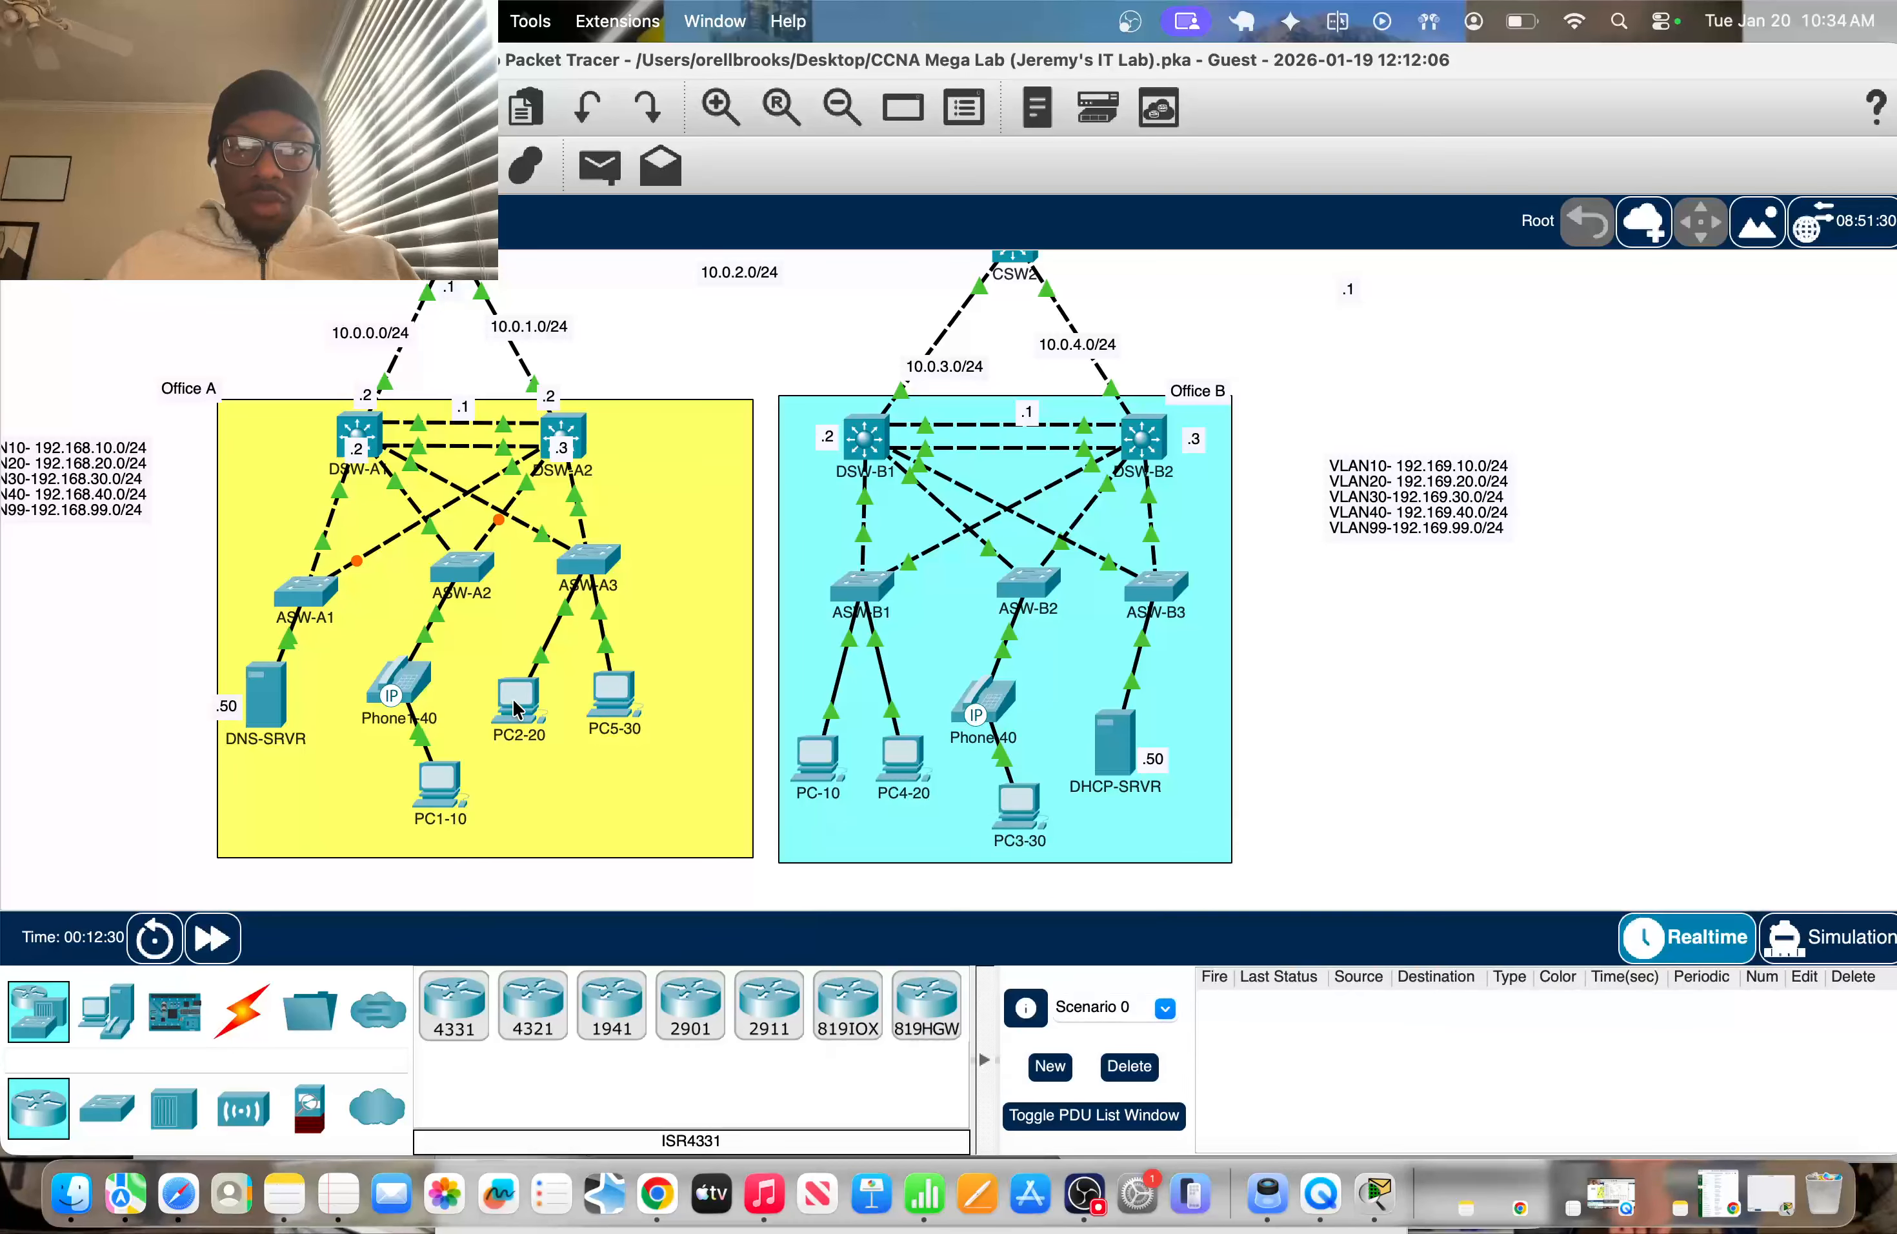
click(440, 786)
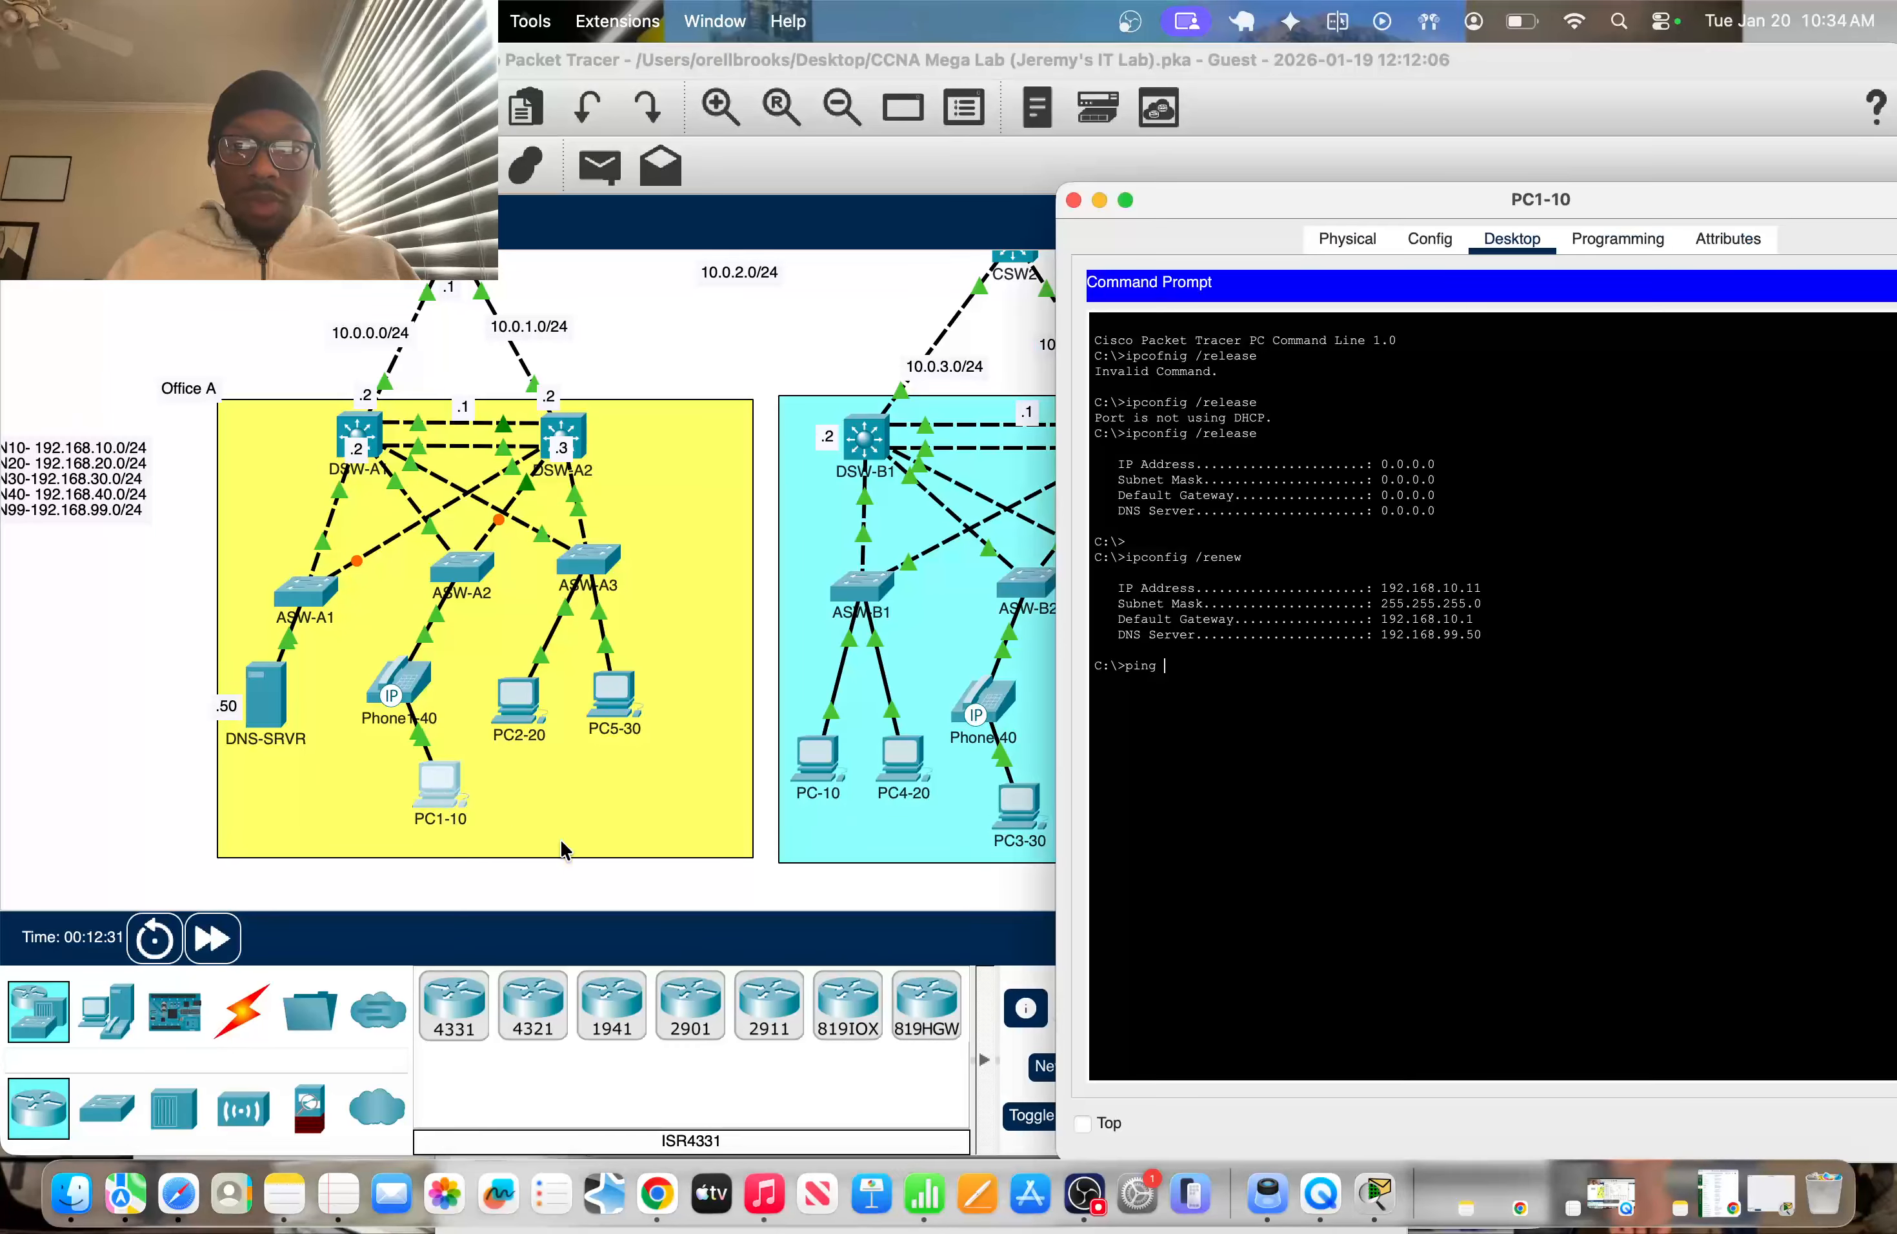
text(192.16)
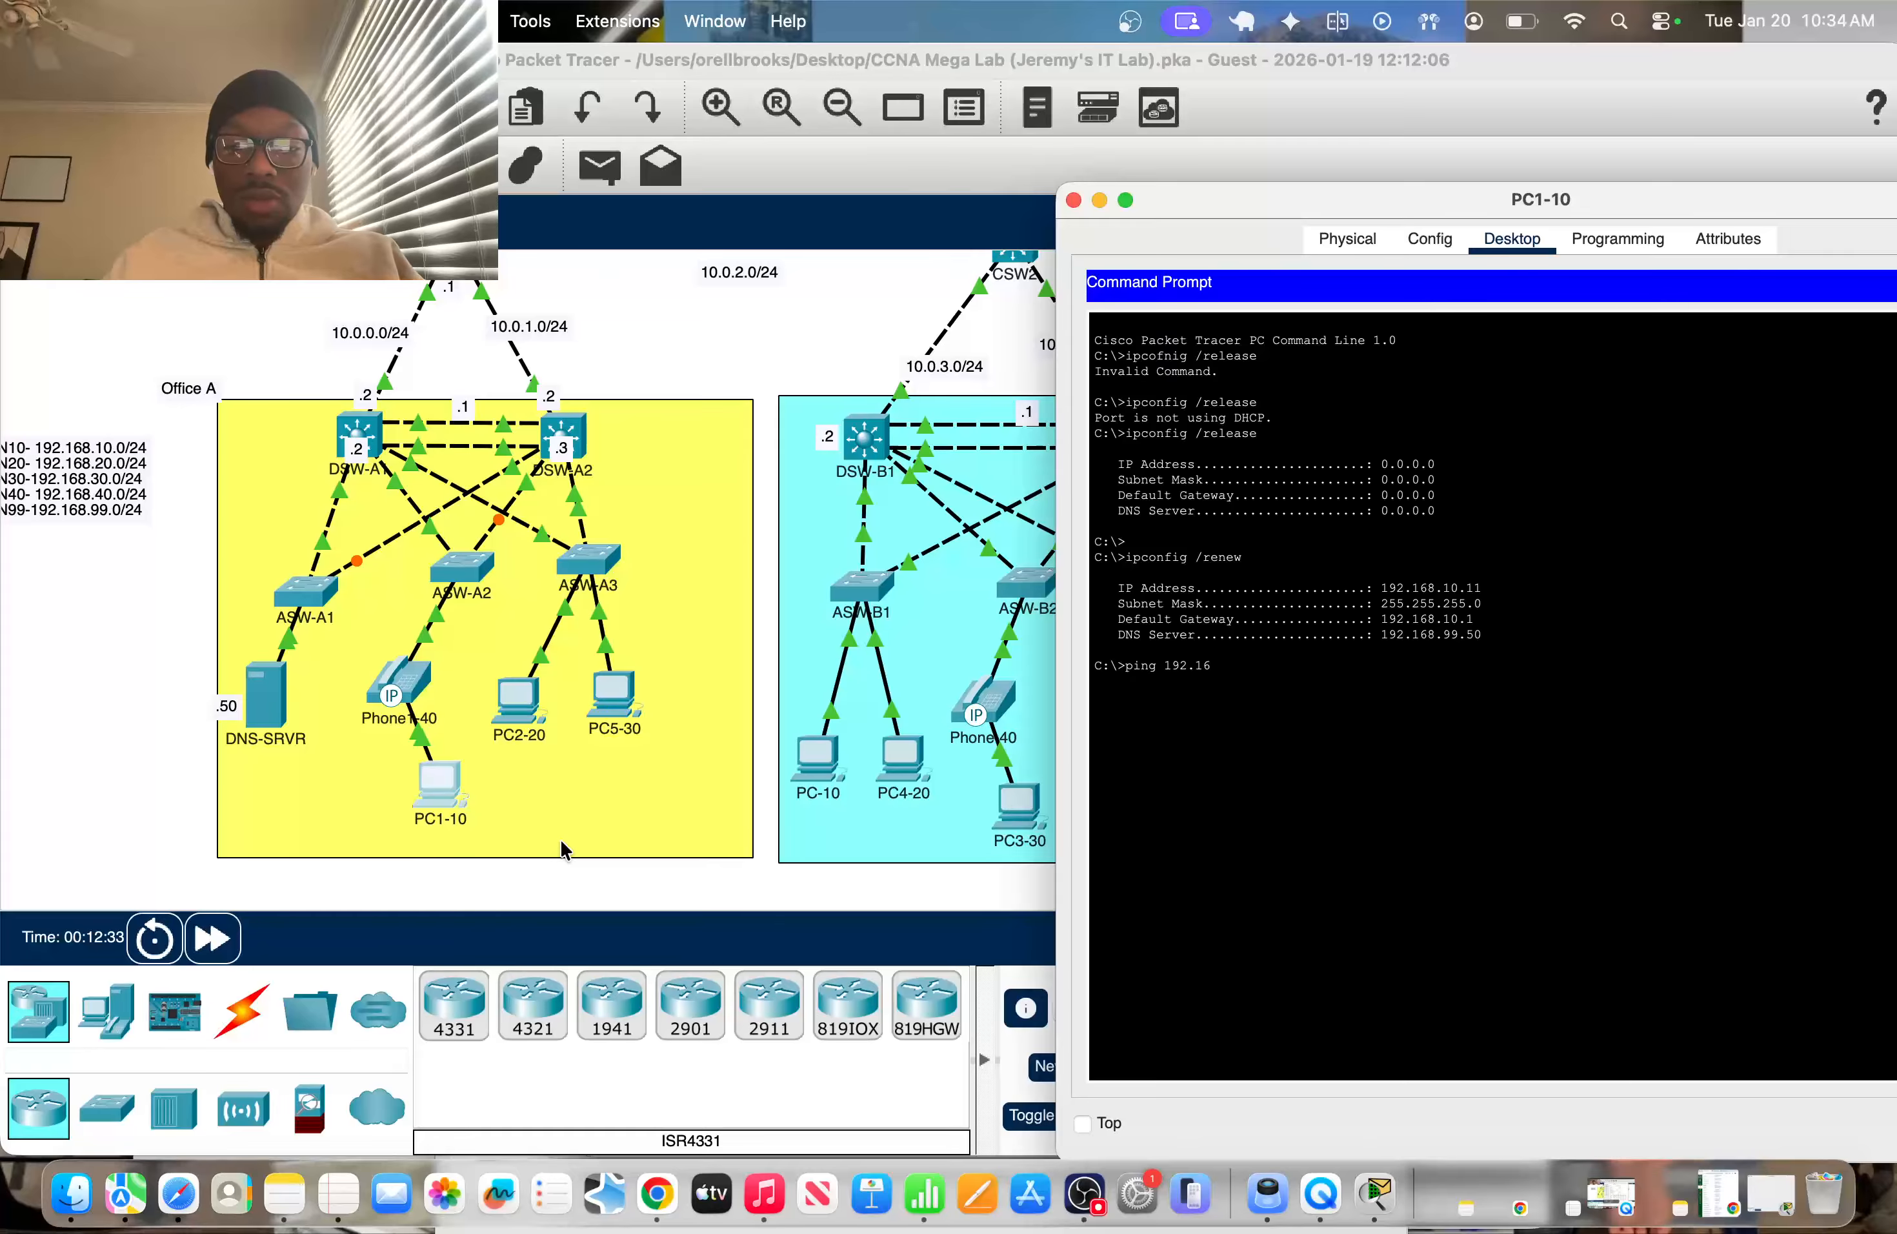
text(8.20.)
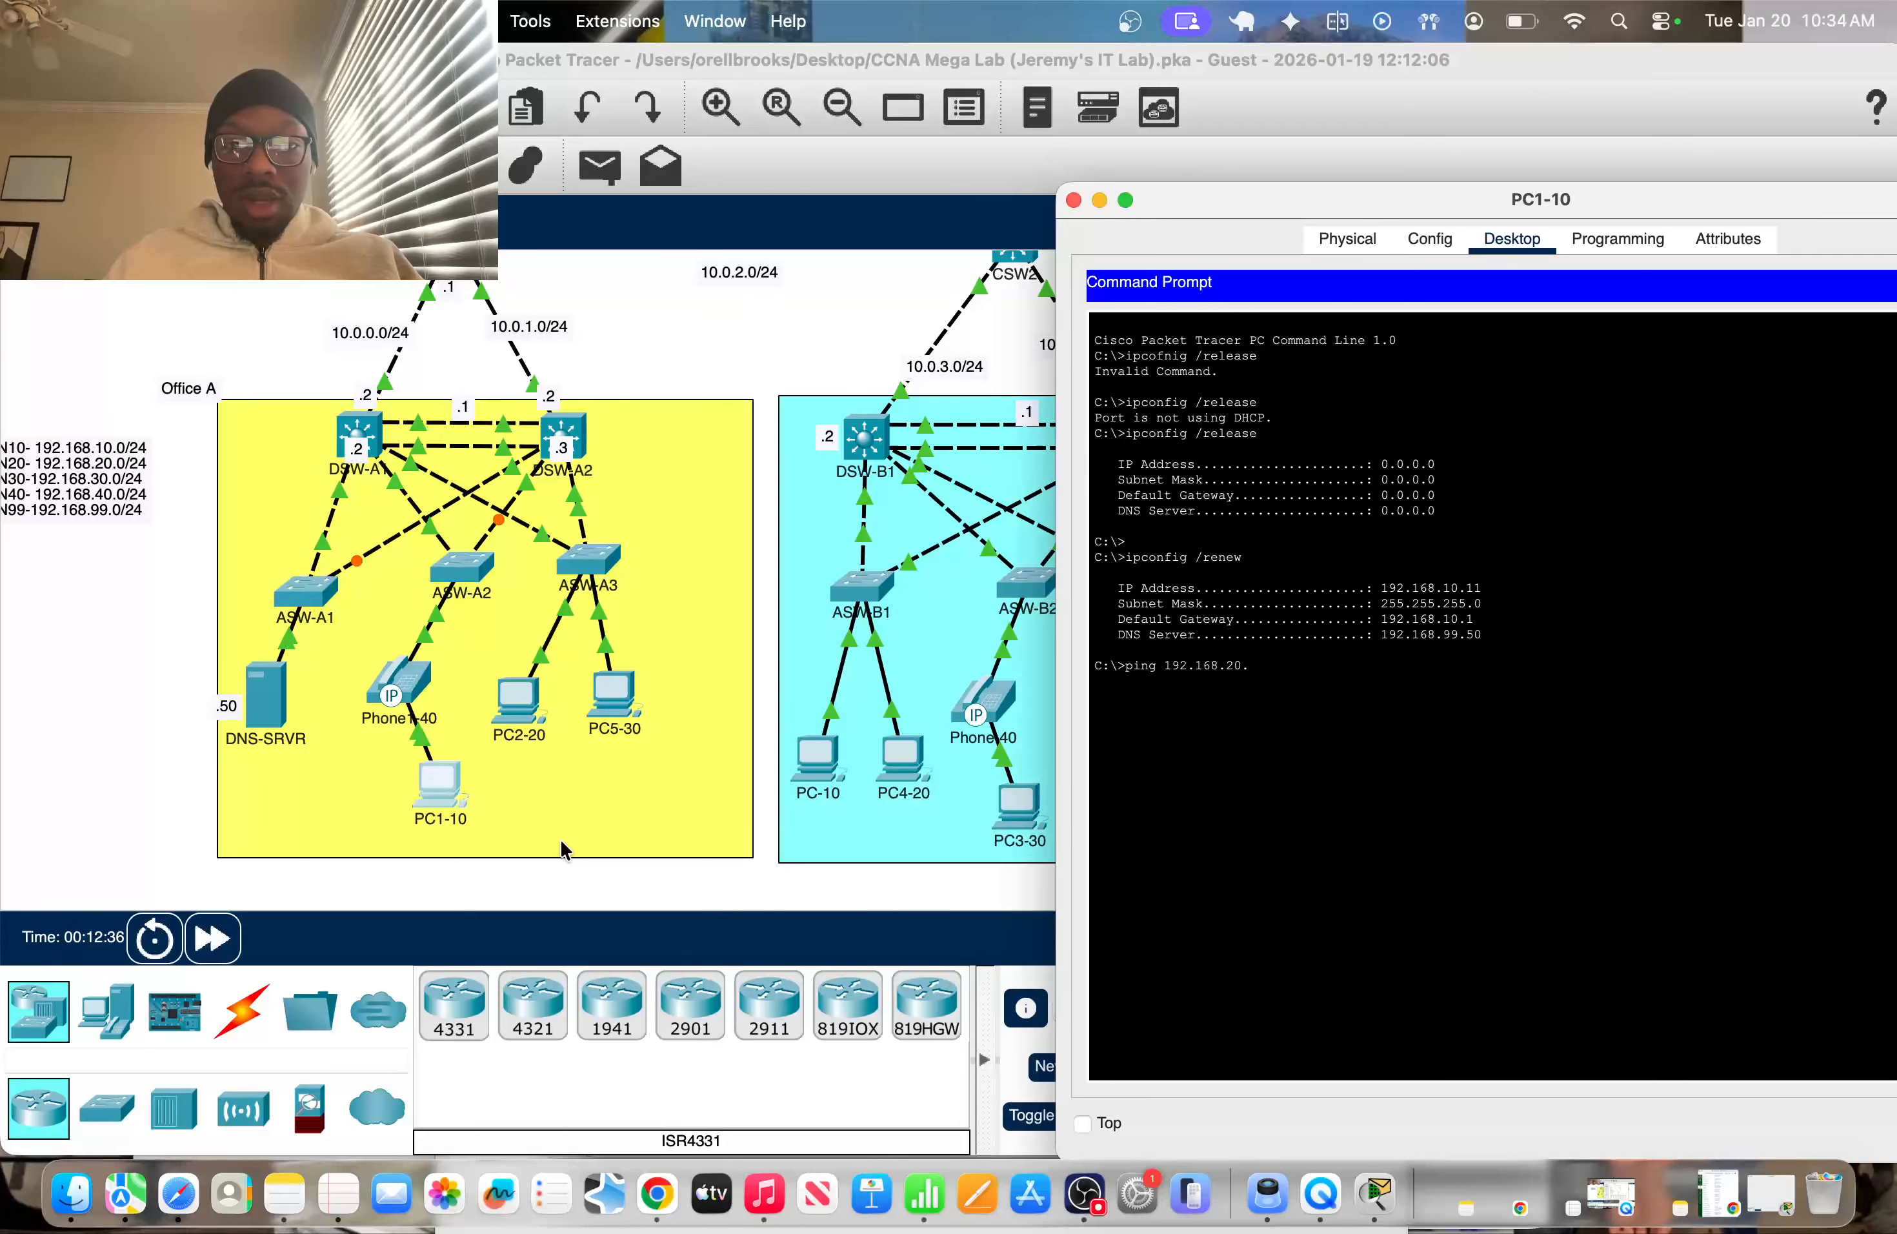
text(11)
key(Return)
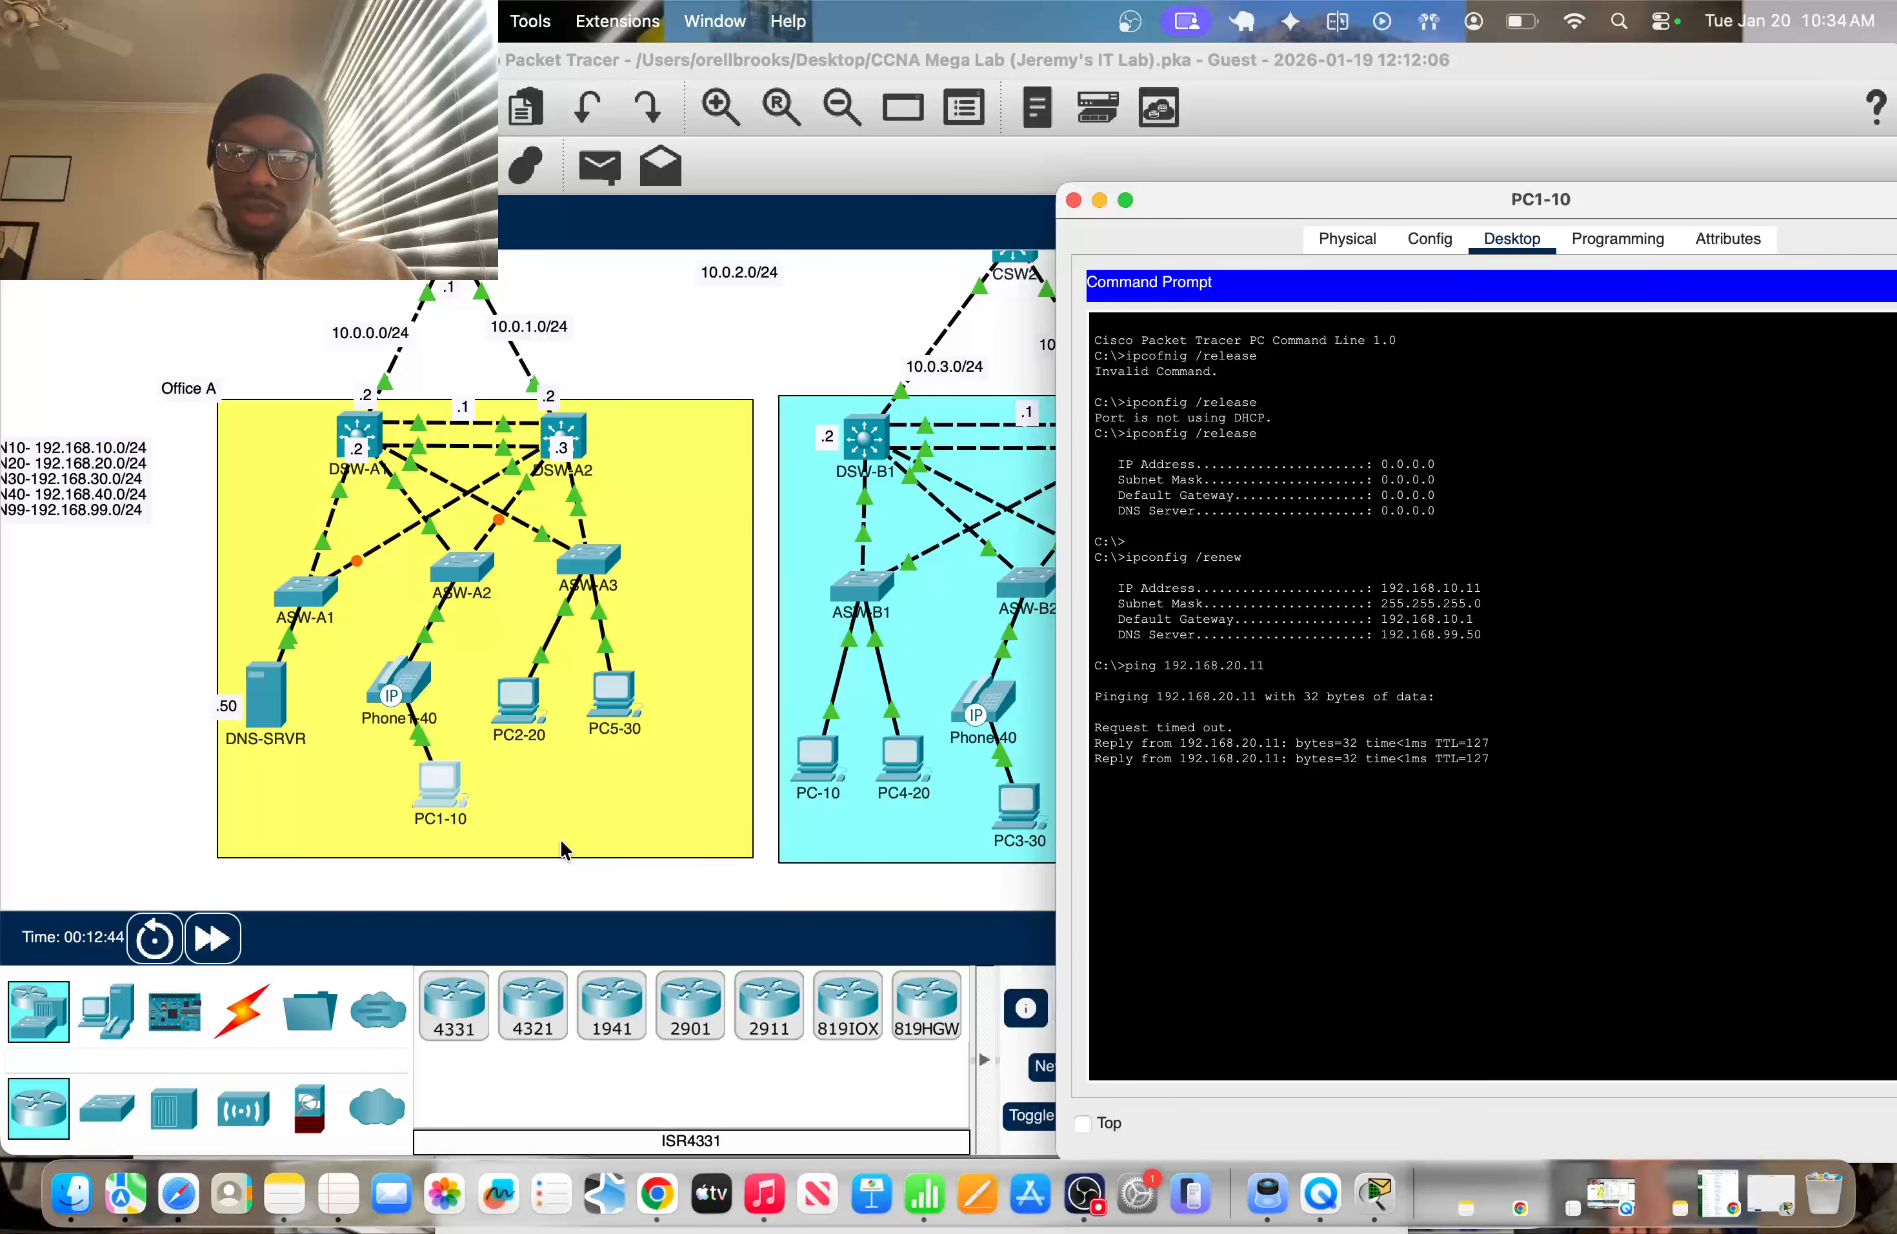
Ping PC5-30 at 192.168.30.11 from PC1-10, reusing the previous ping command
key(Up)
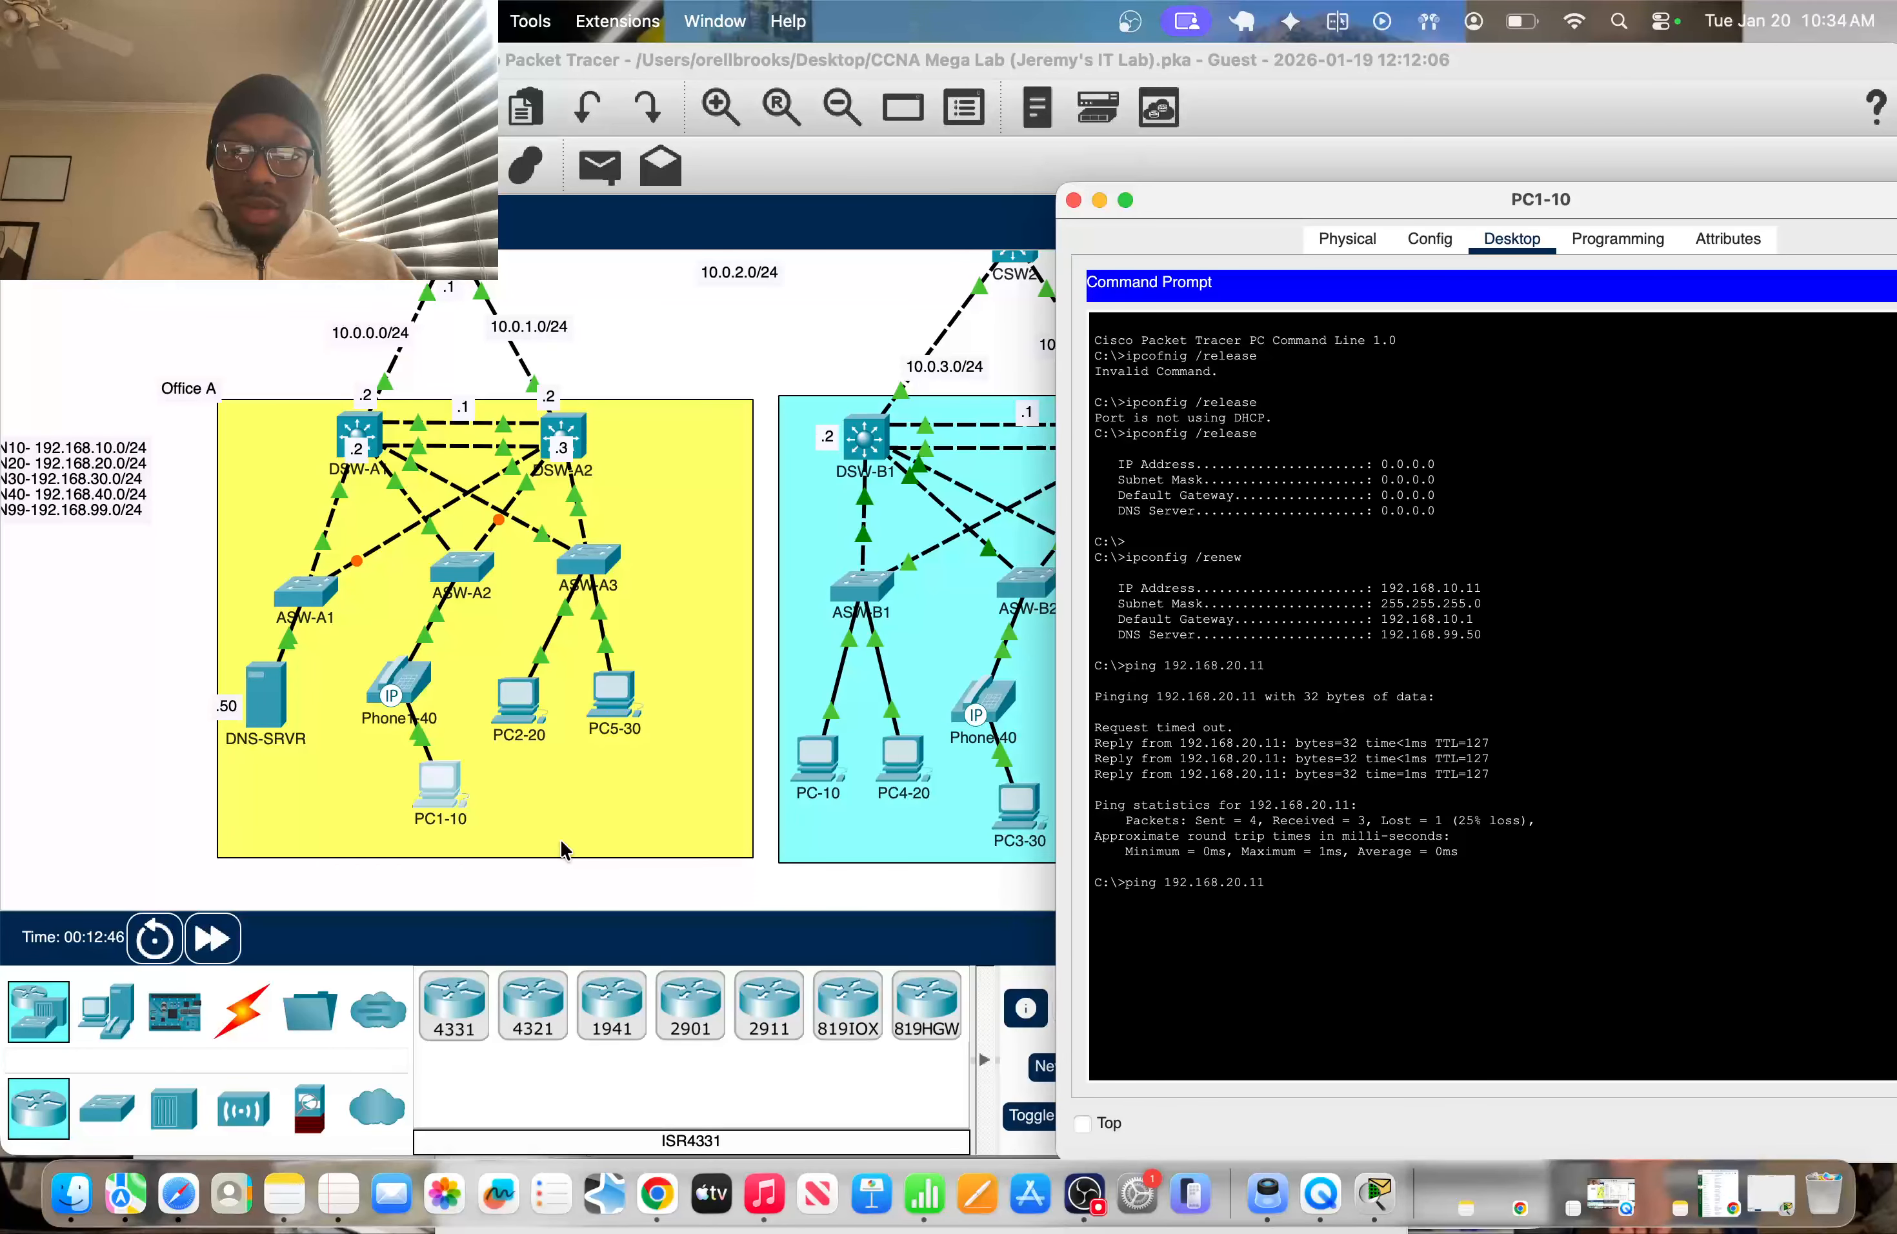
key(BackSpace)
key(BackSpace)
key(BackSpace)
key(BackSpace)
key(BackSpace)
text(30.11)
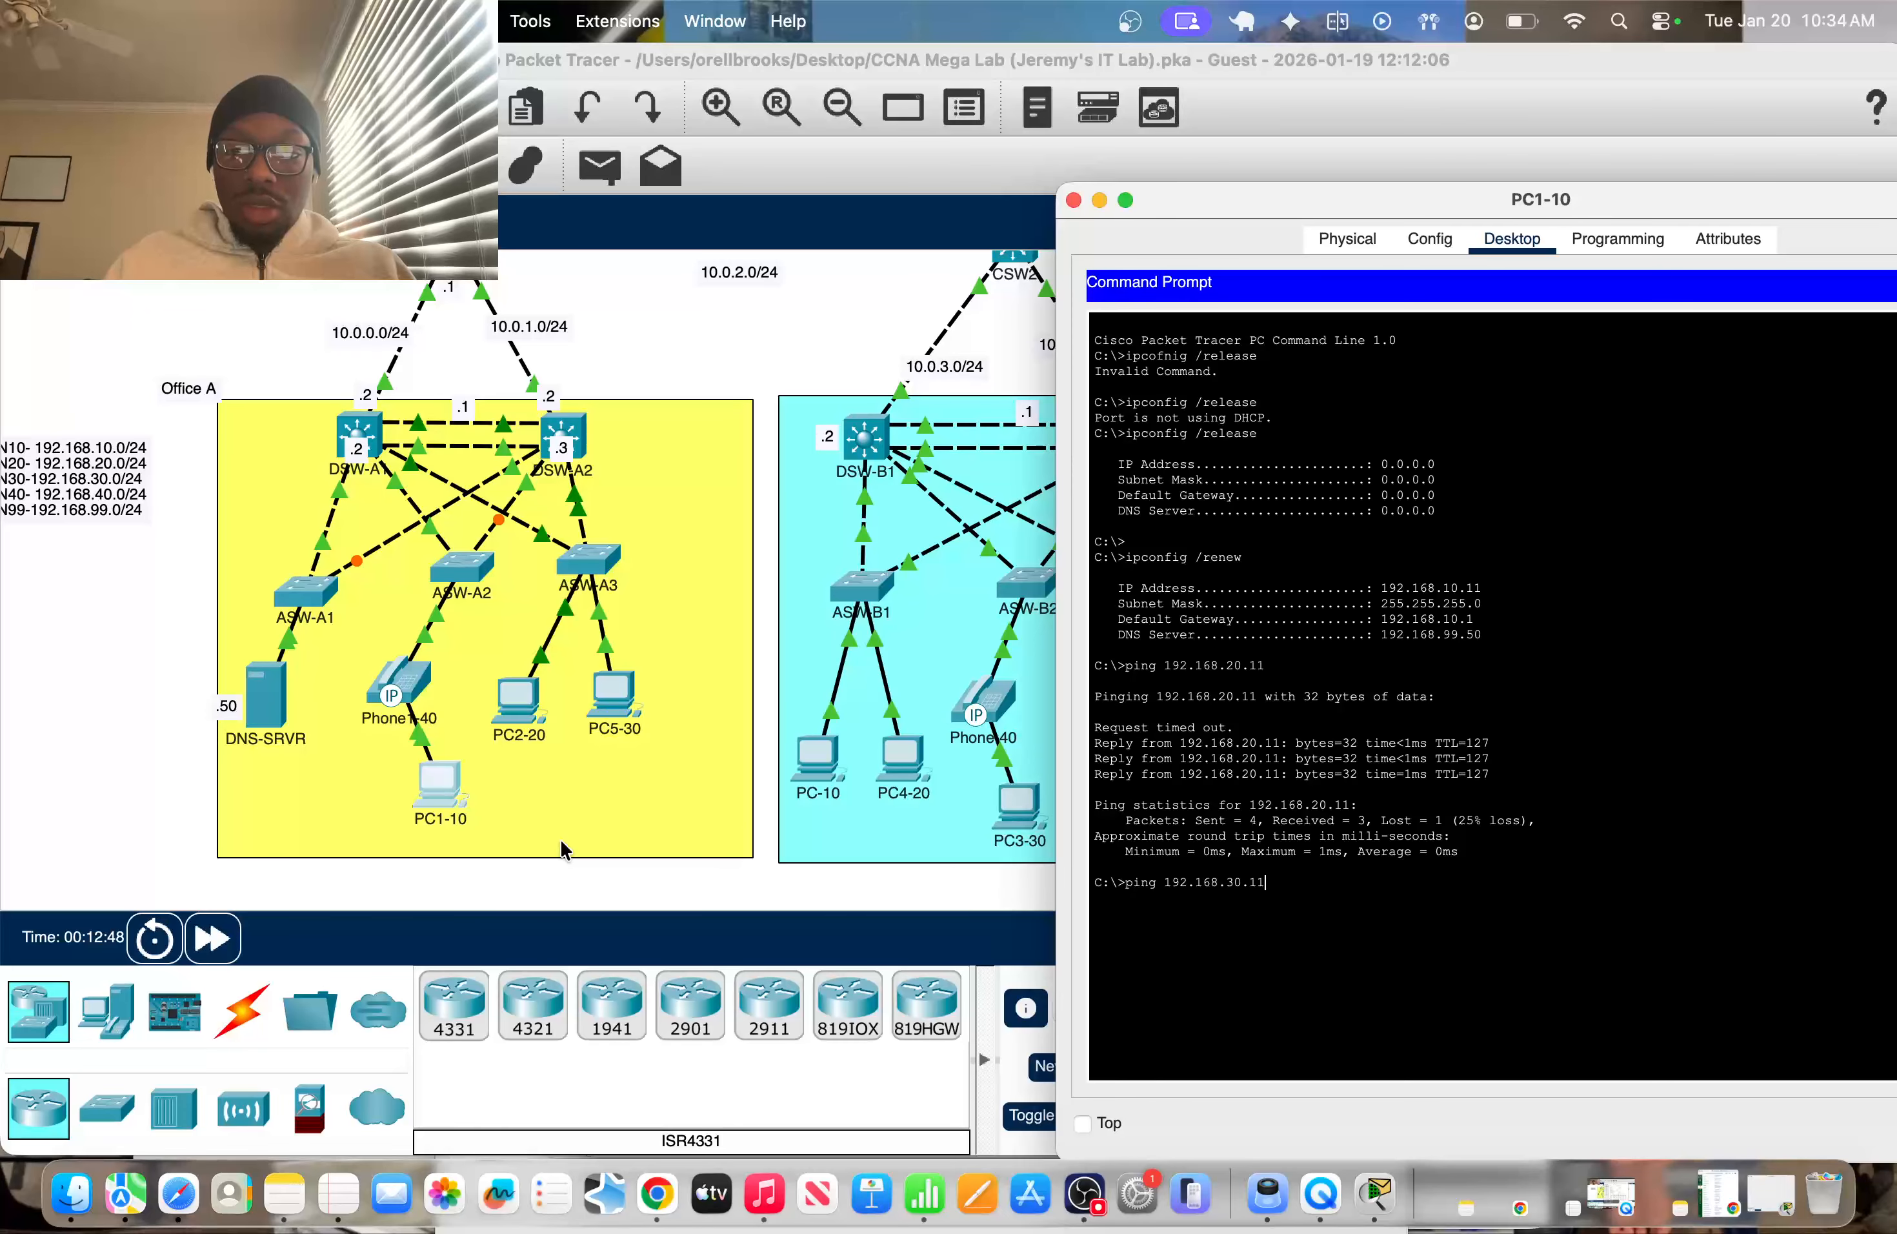
key(Return)
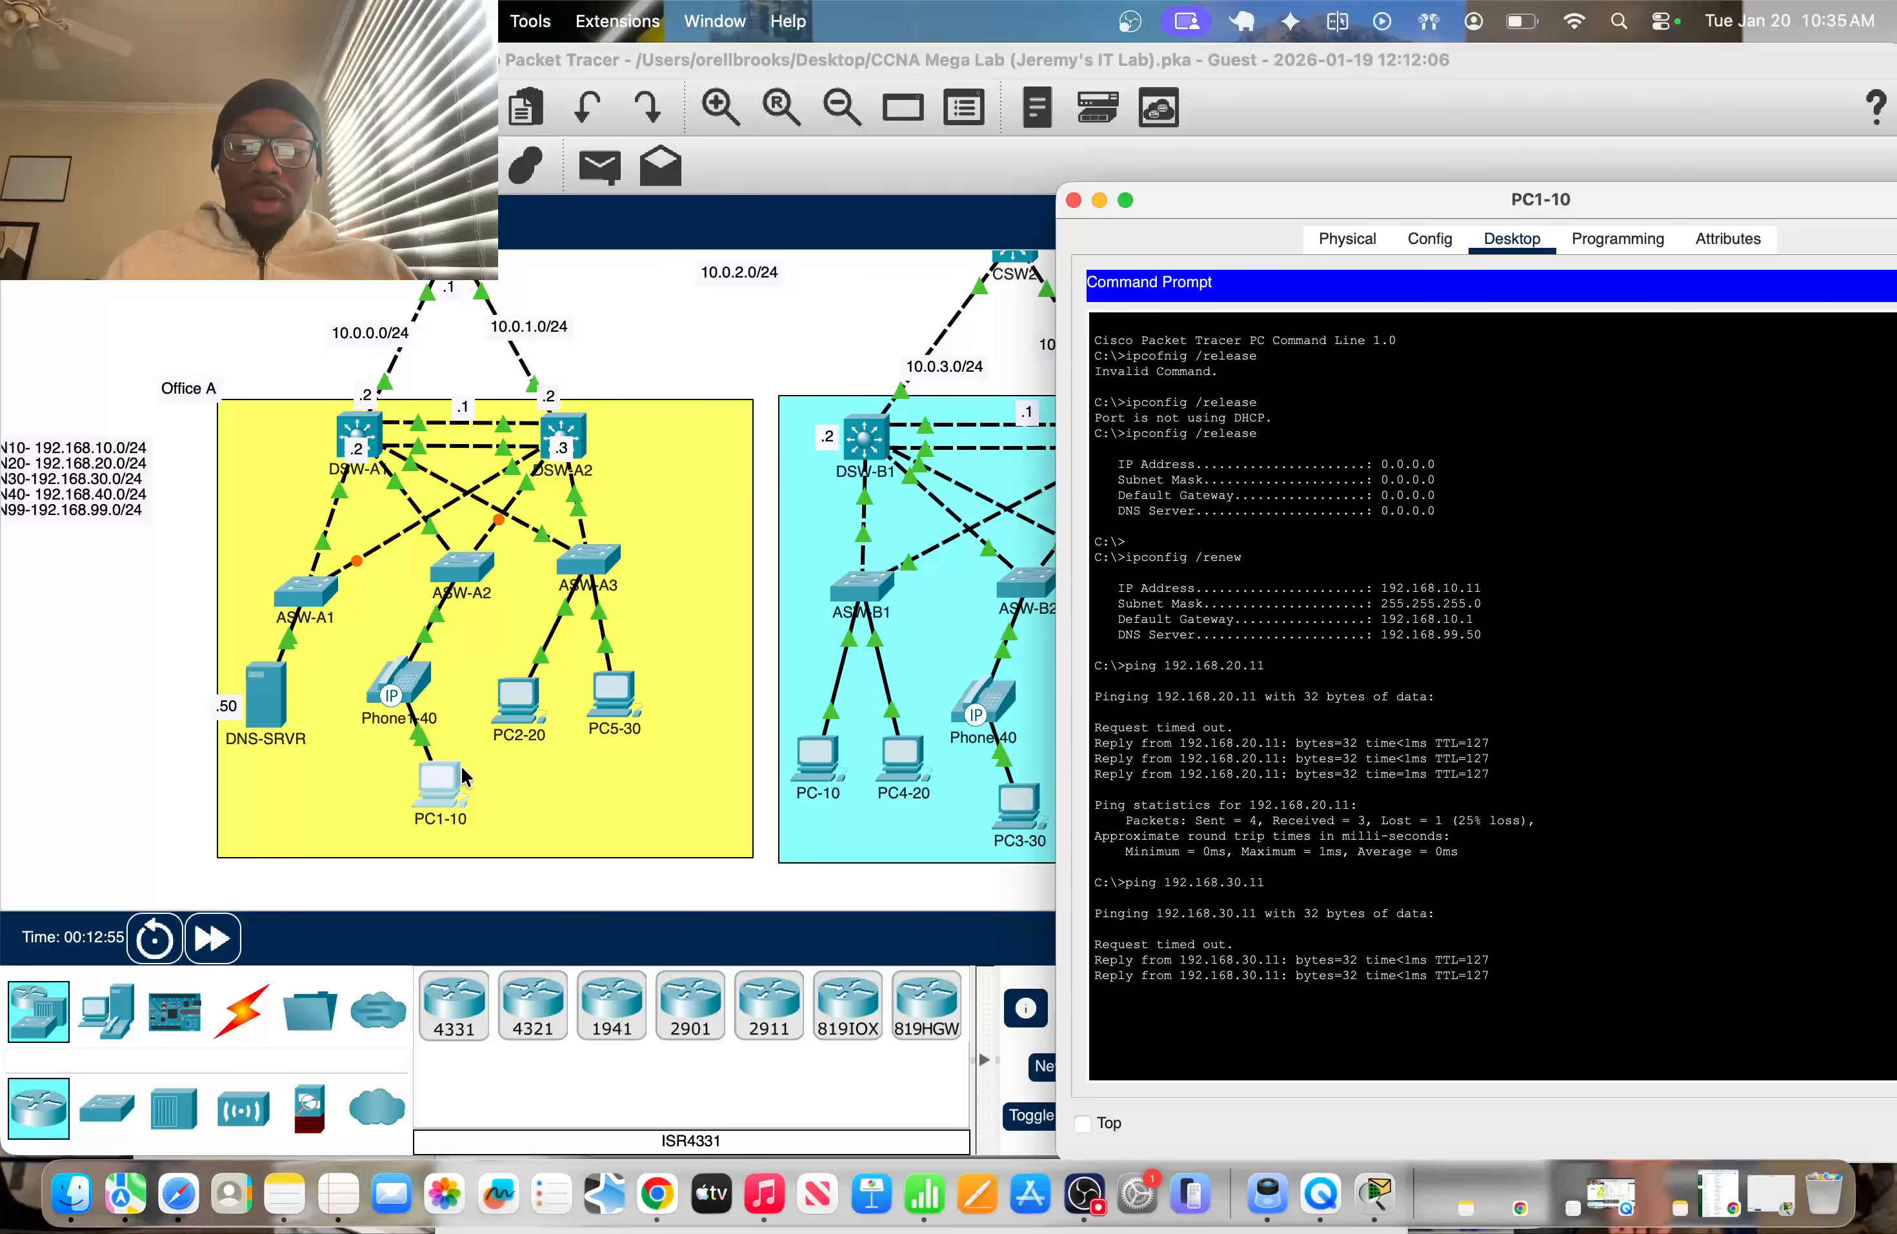
Try running the bare address 192.168.99.50 at PC1-10's command line
text(.1)
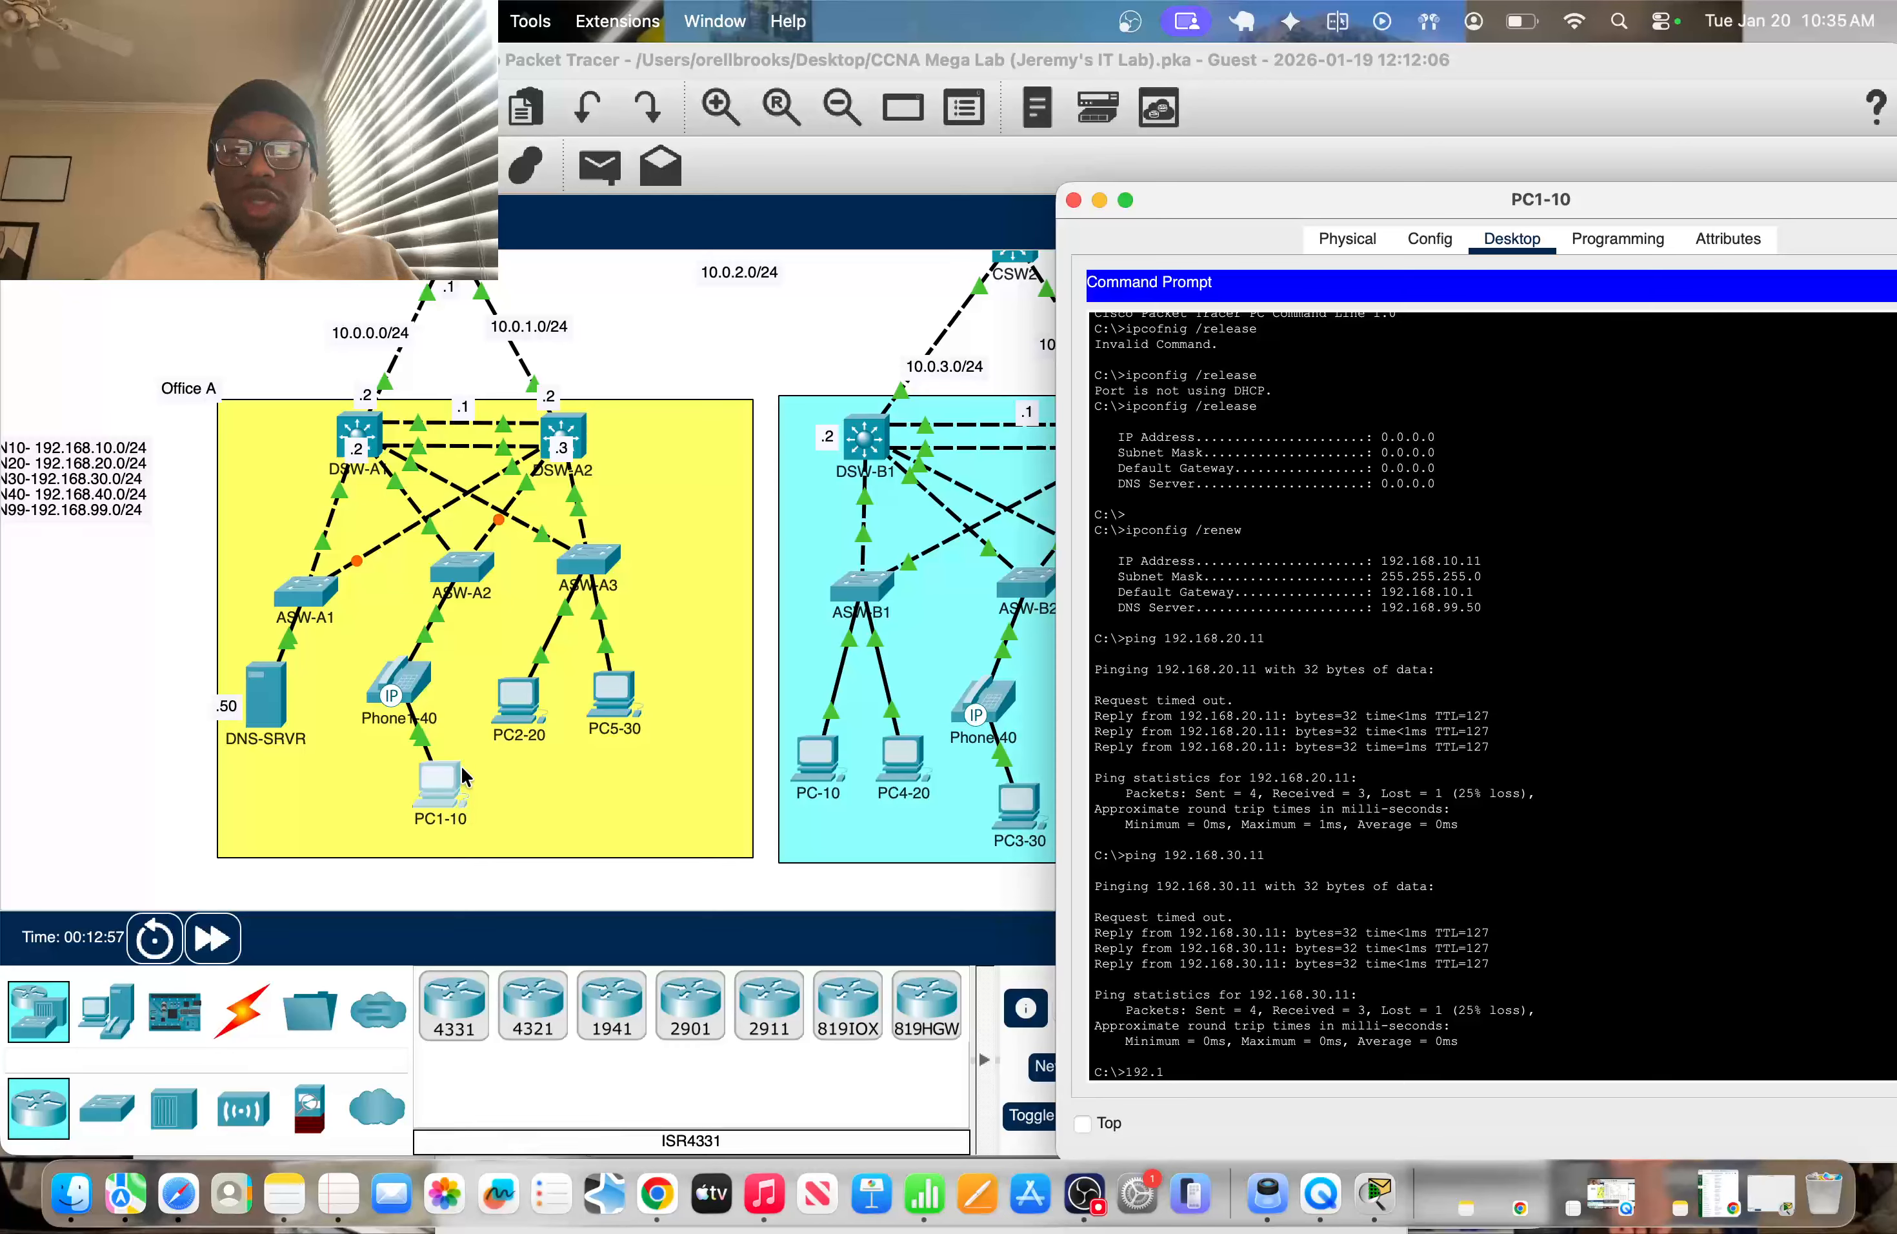
text(68.)
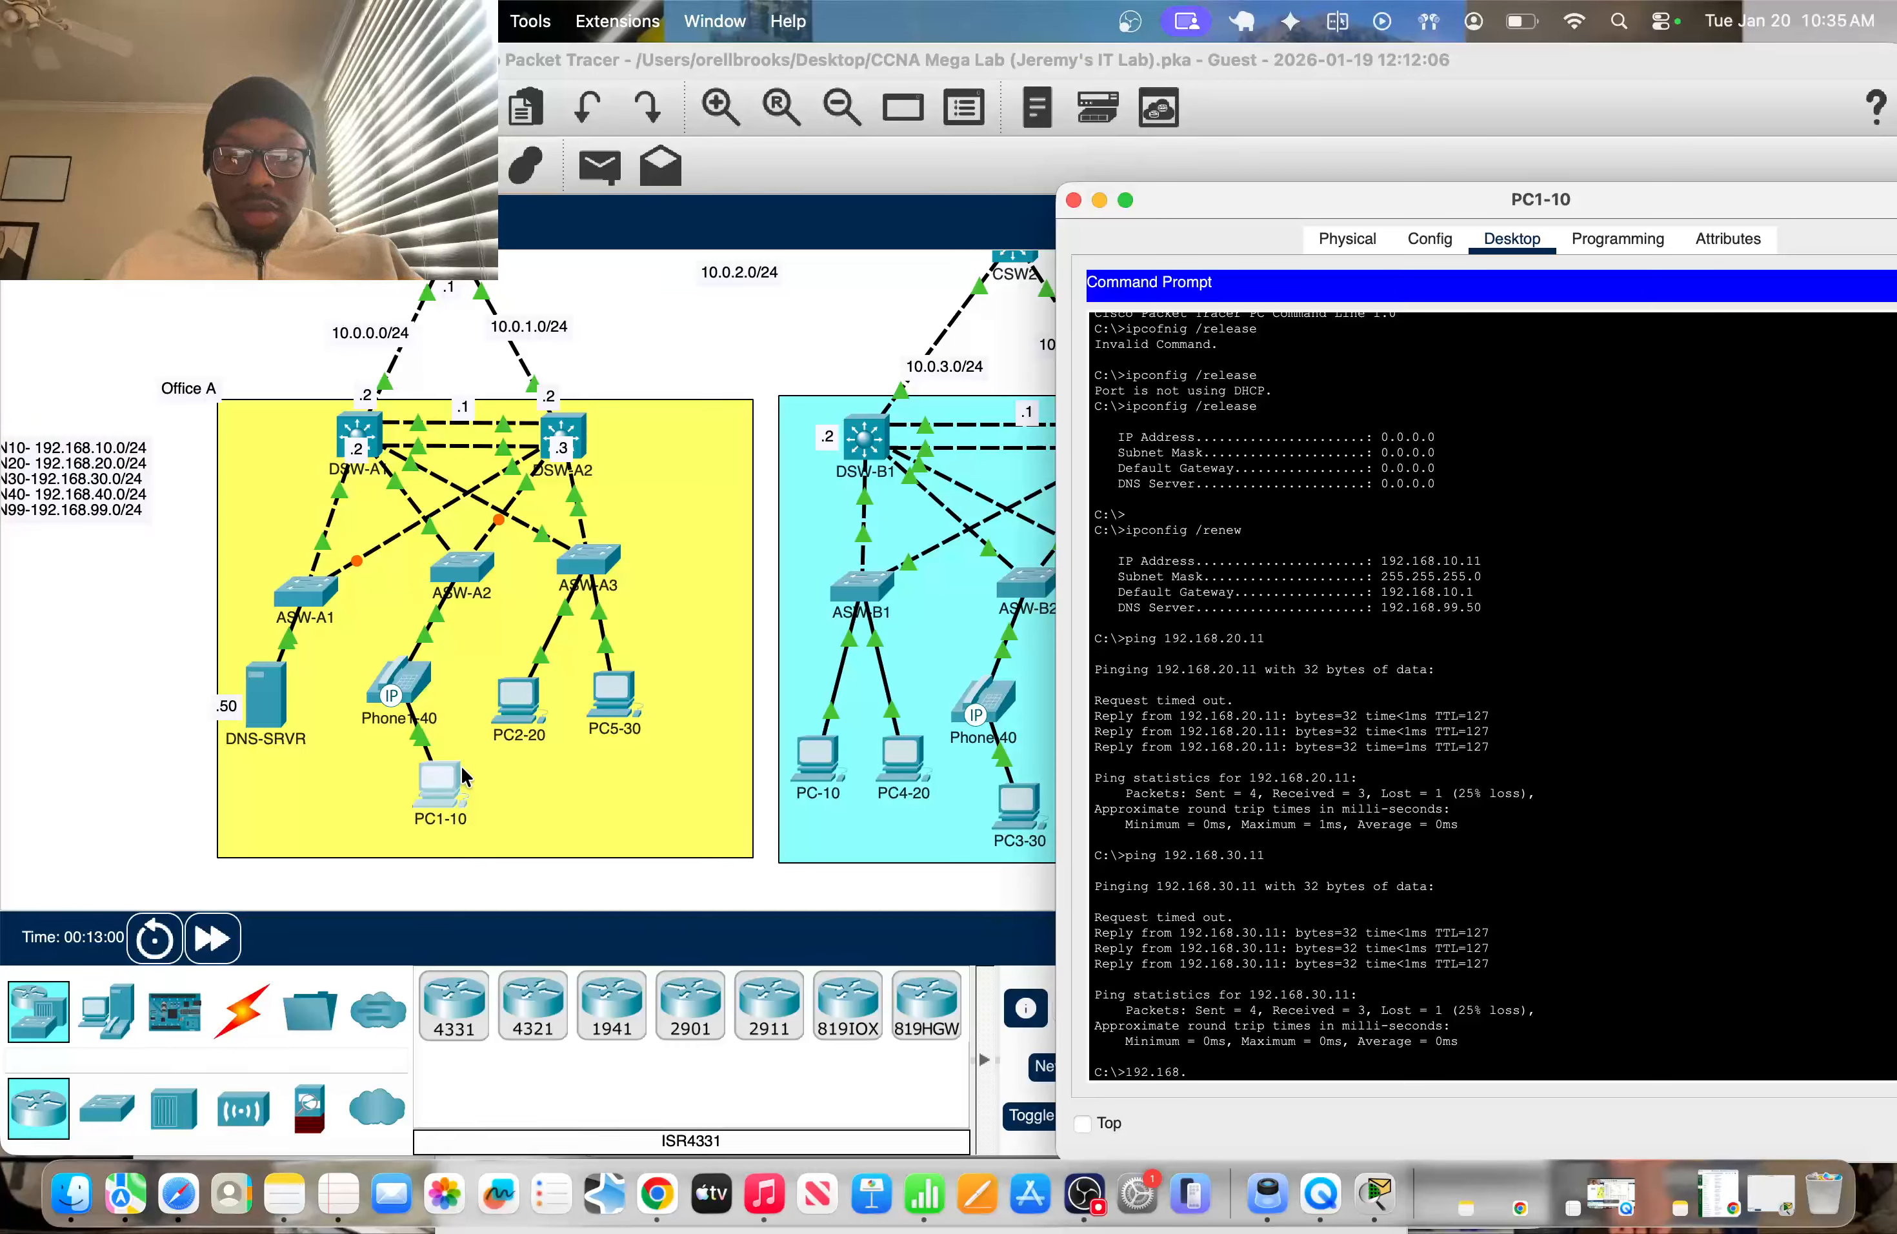
text(99.50)
key(Return)
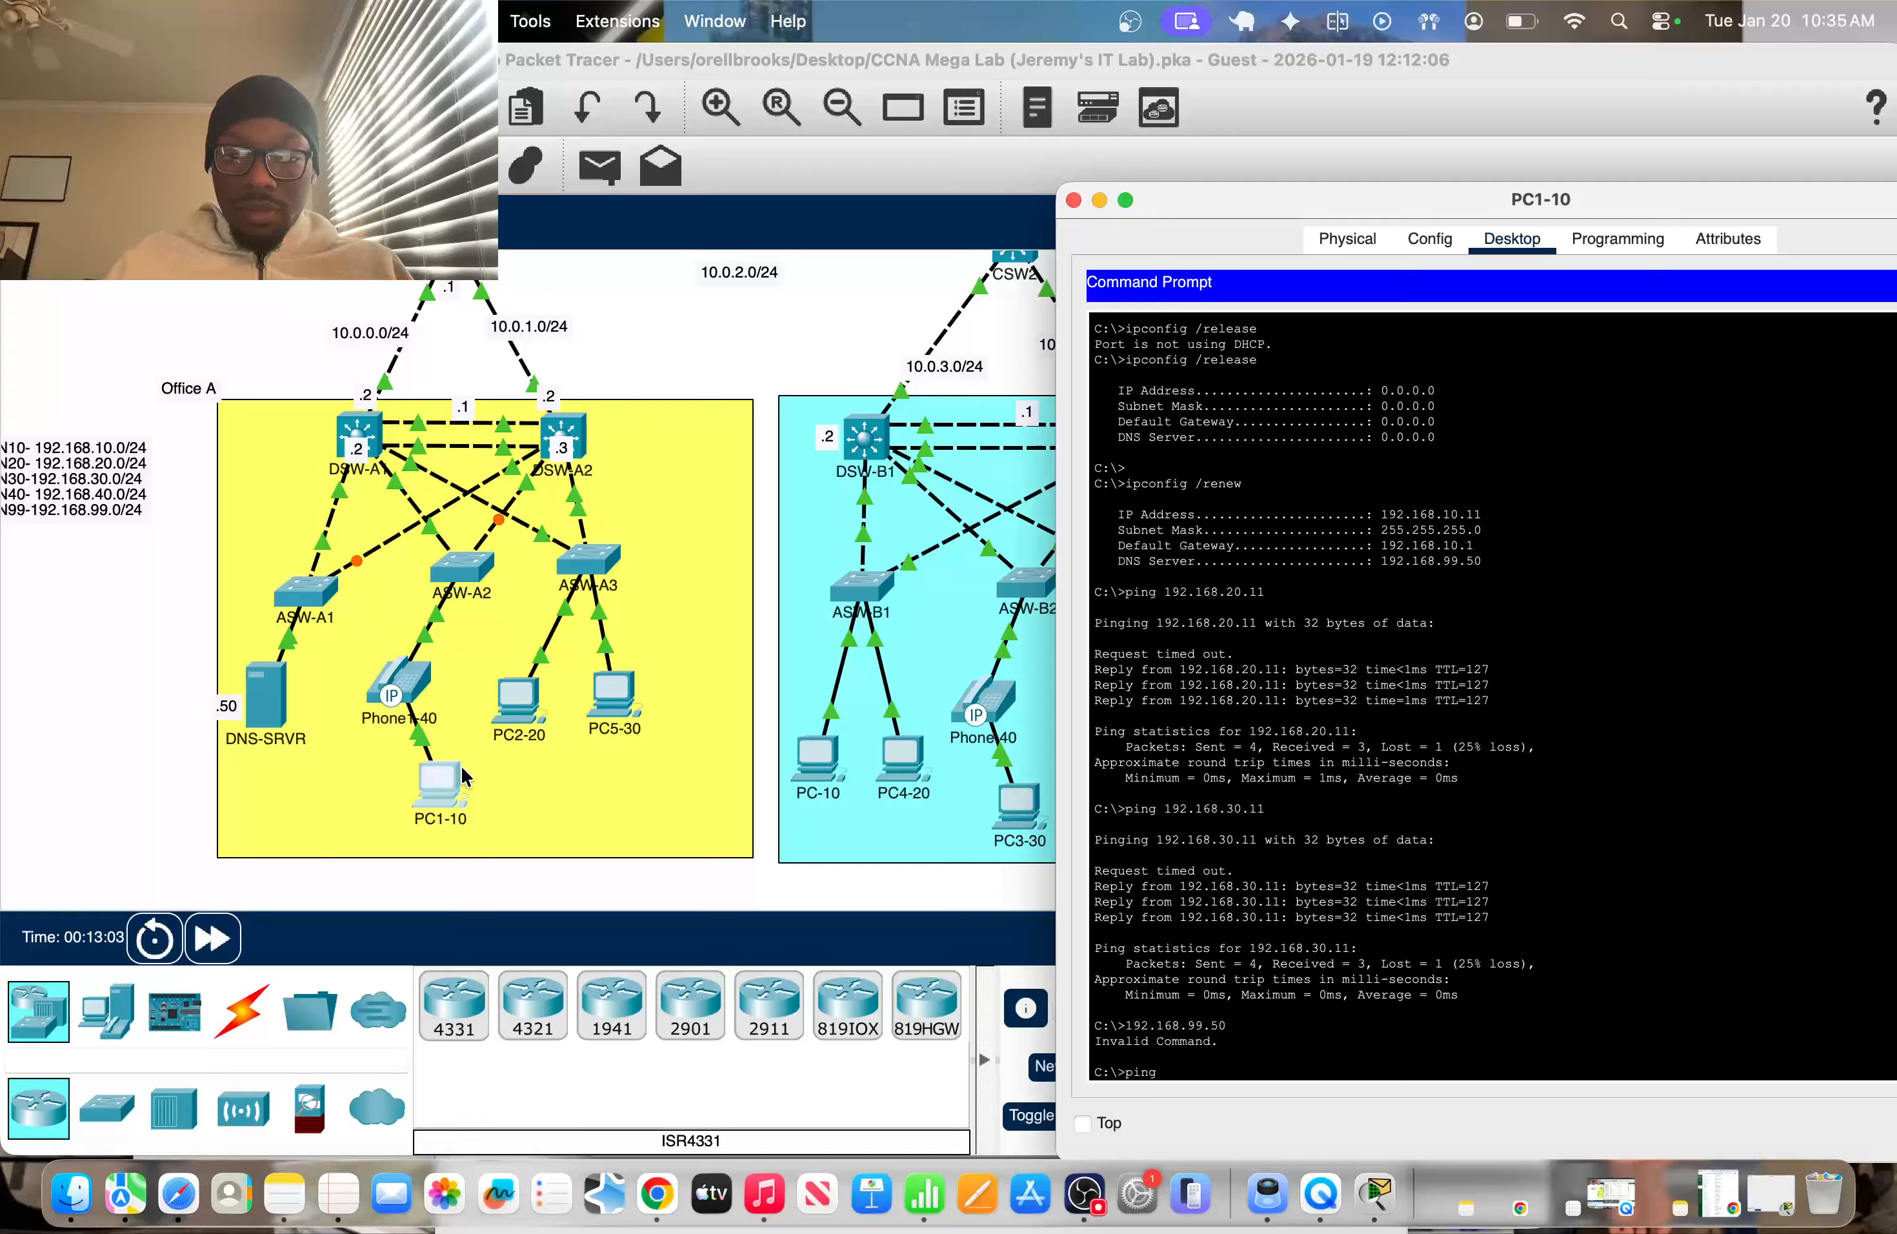
Ping DHCP-SRVR in Office B at 192.169.99.50 from PC1-10
text(192.169.)
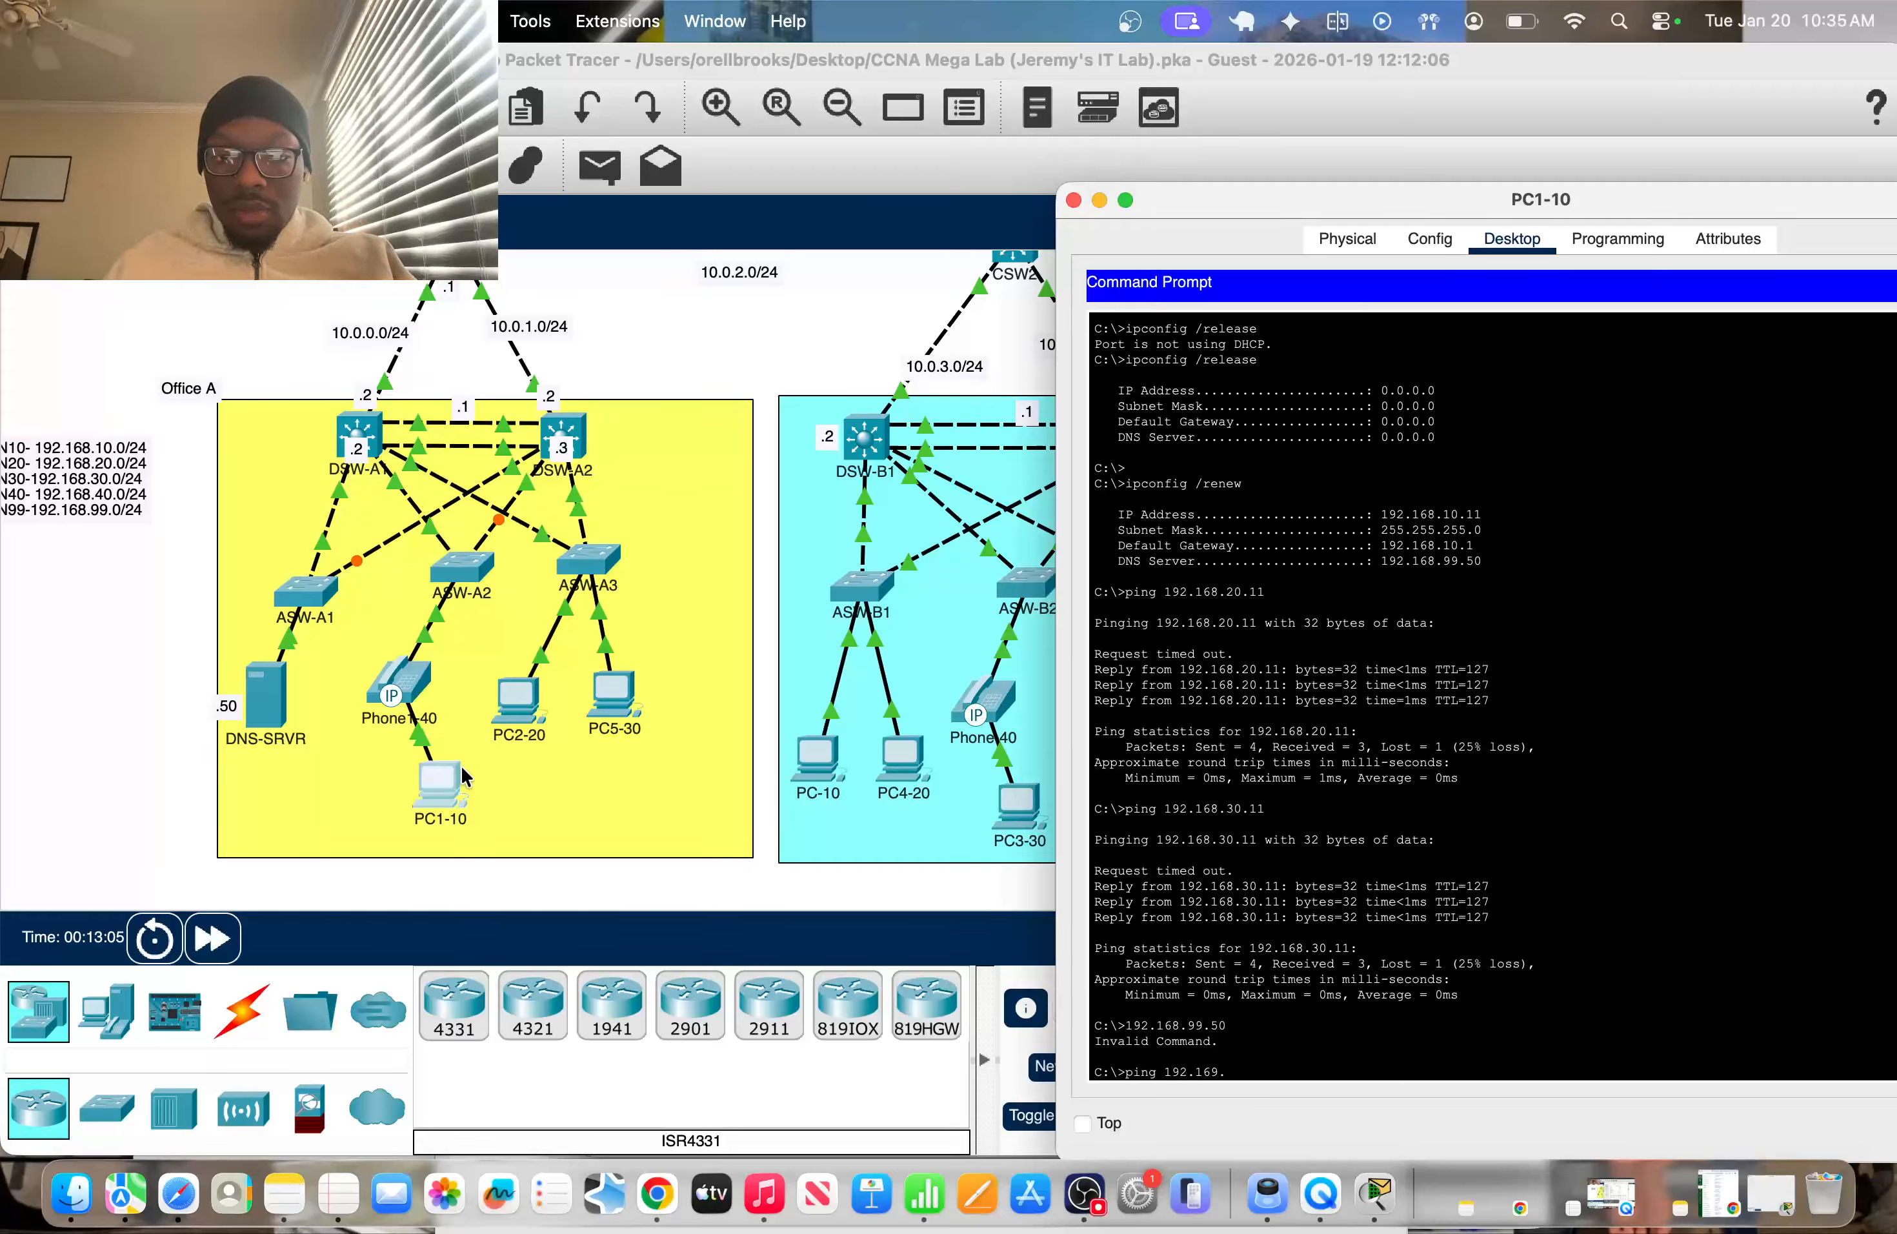
text(99.50)
key(Return)
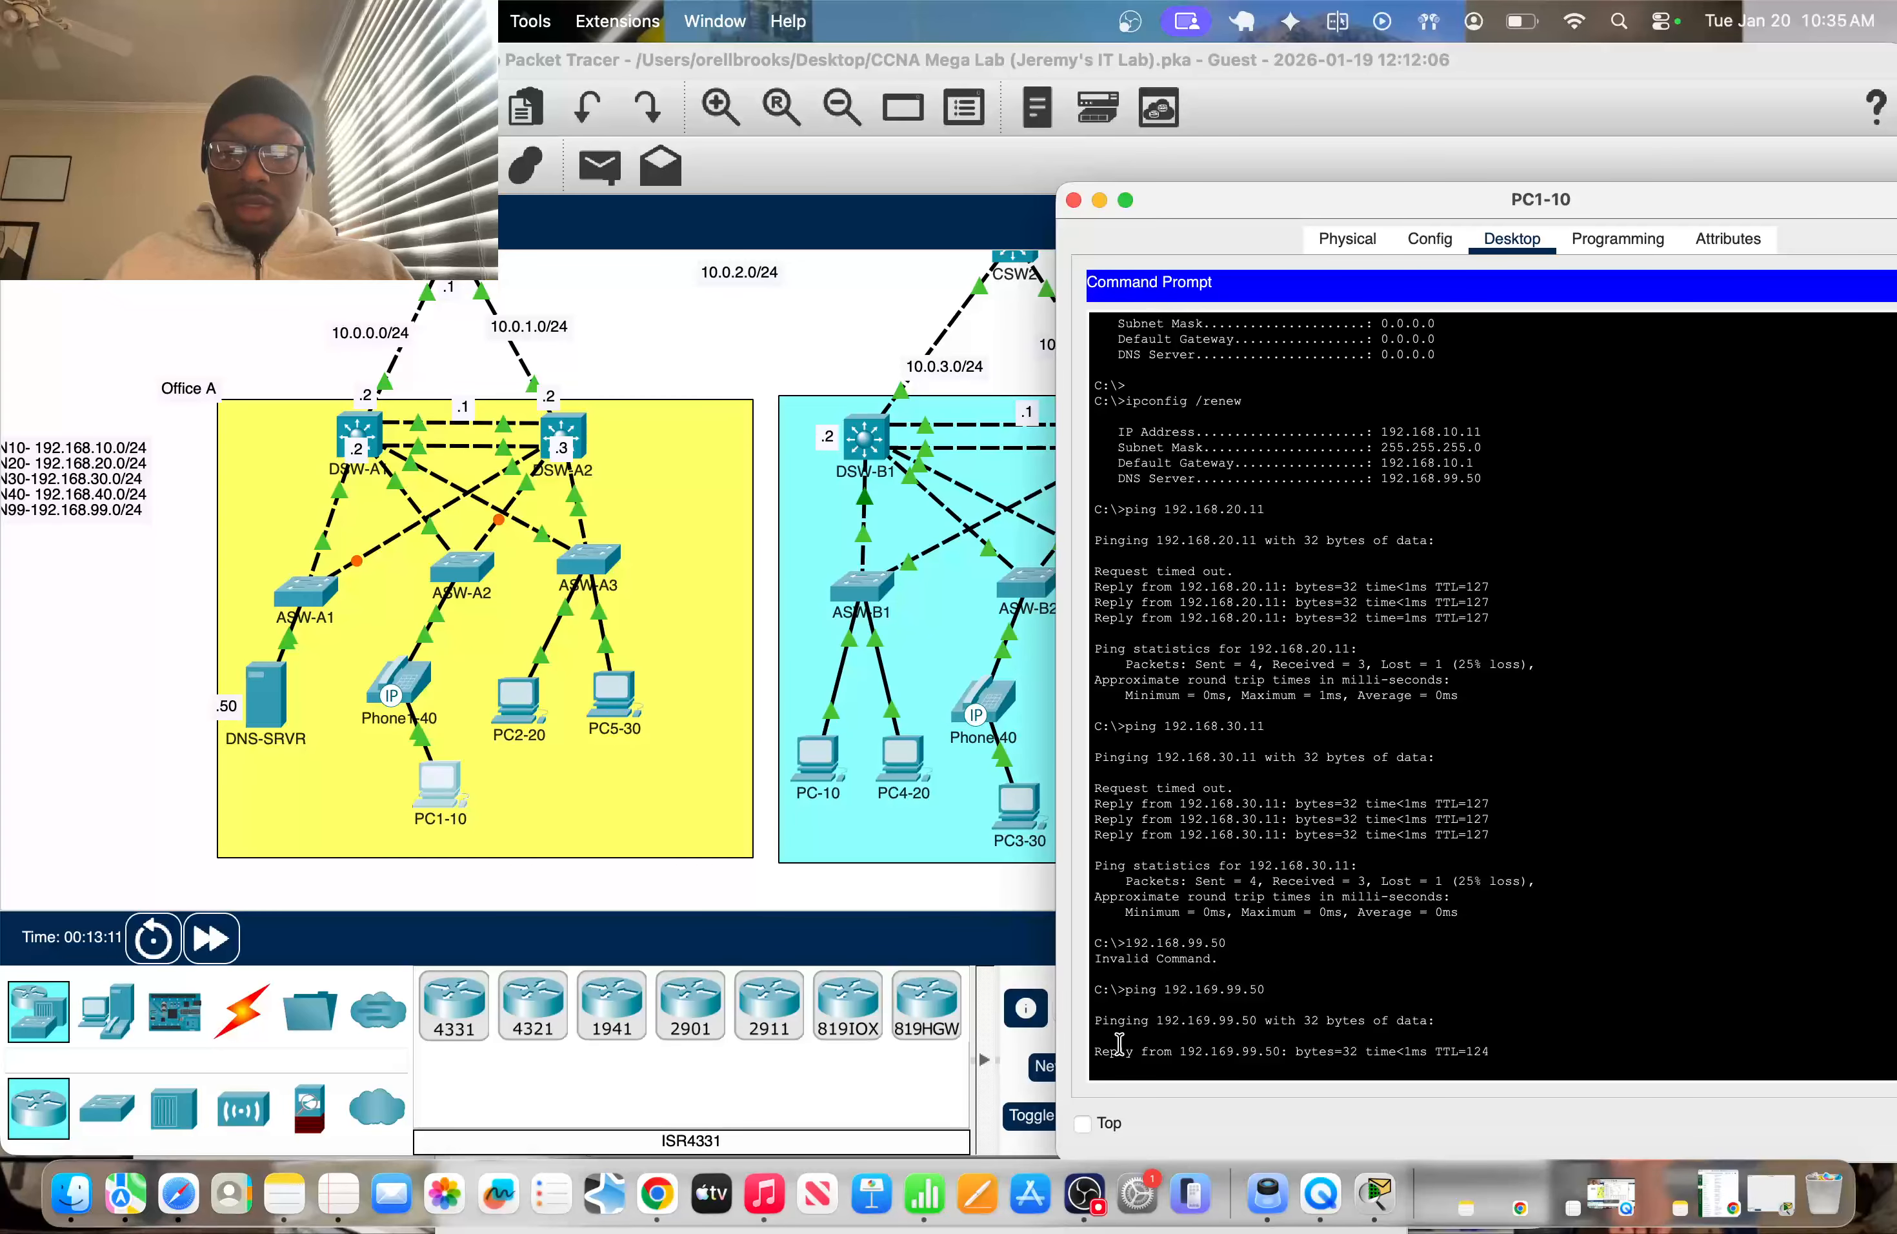
drag(1119, 1044, 1230, 1065)
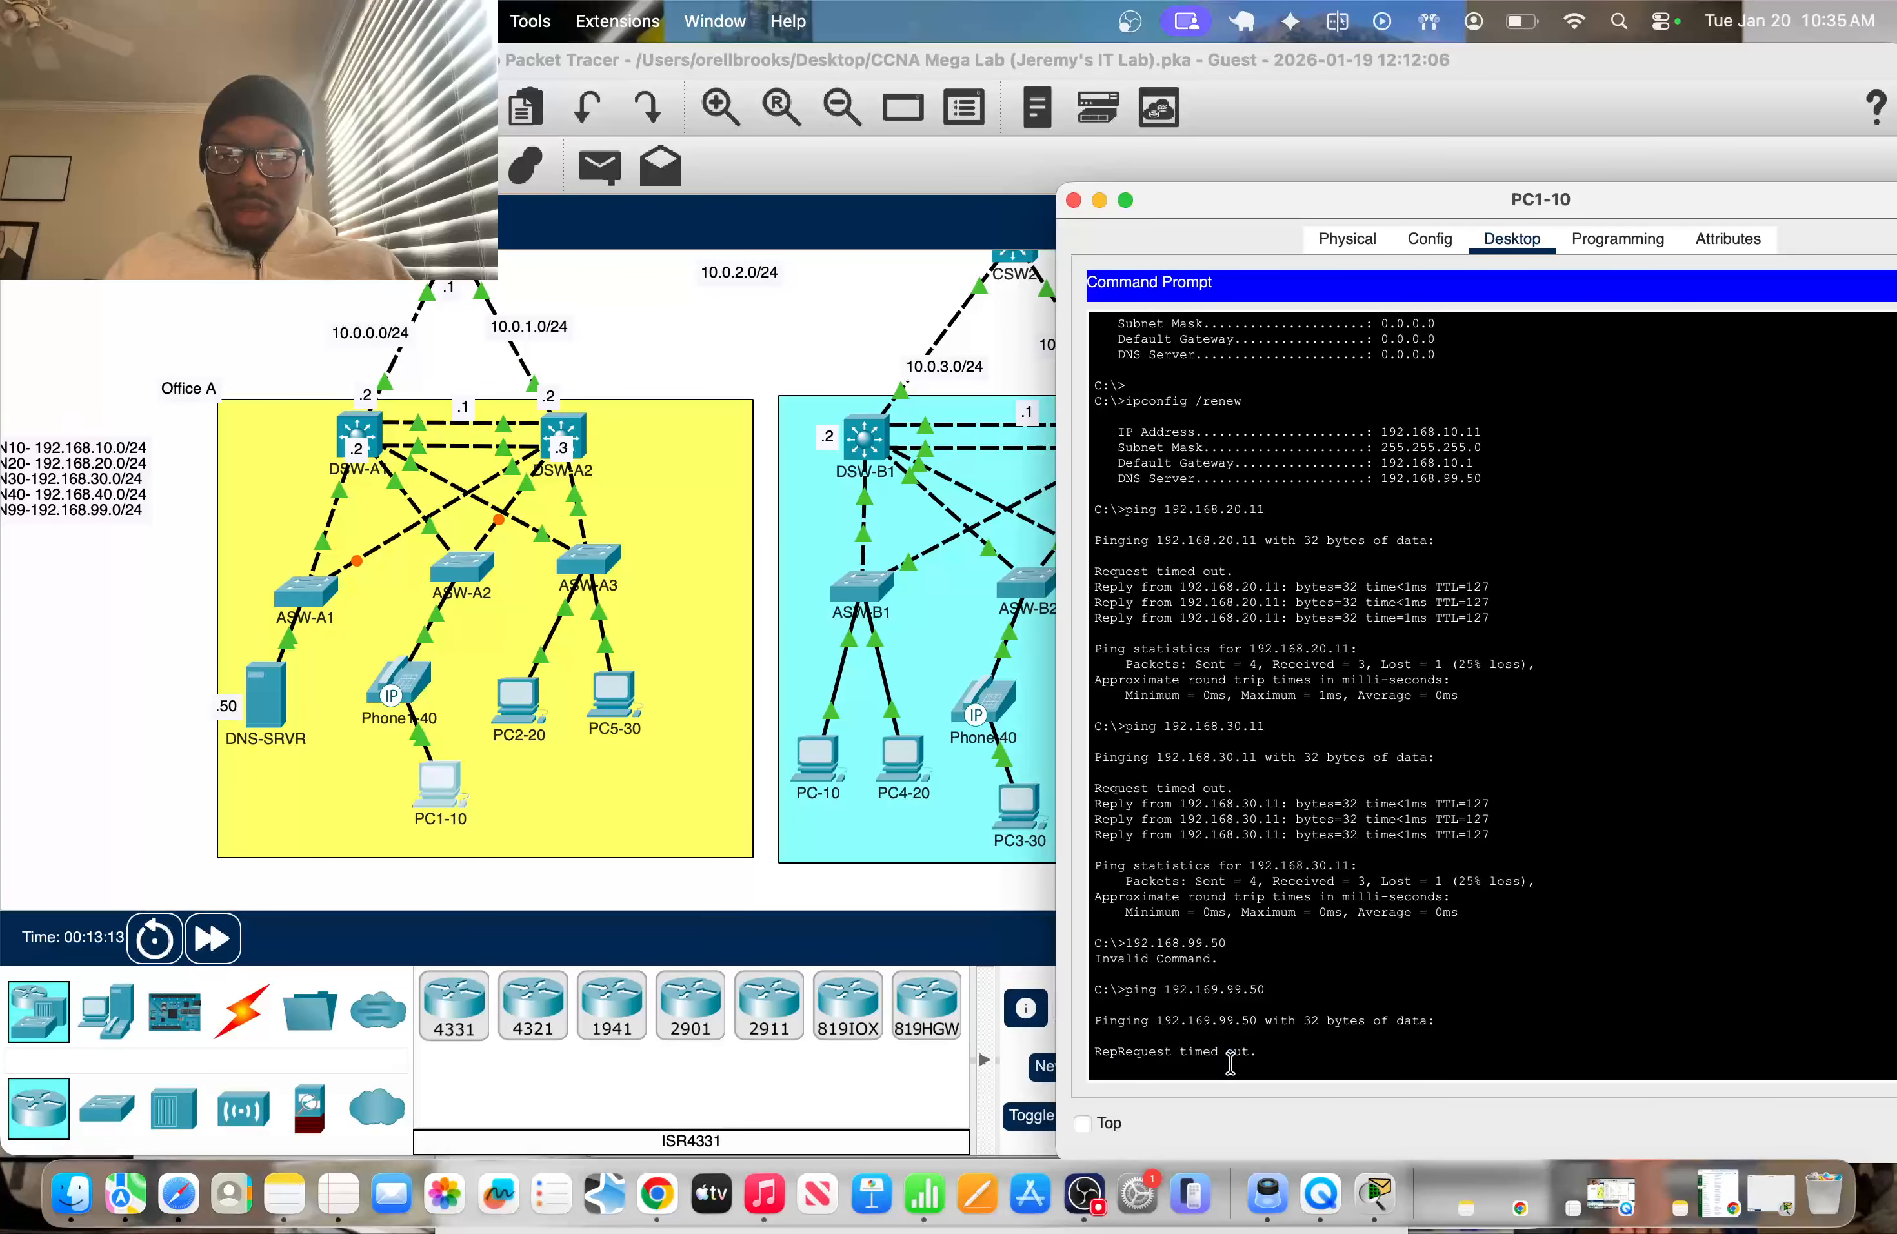
Check PC-10's IP address in the Office B topology and ping it at 192.169.10.14 from PC1-10
click(821, 912)
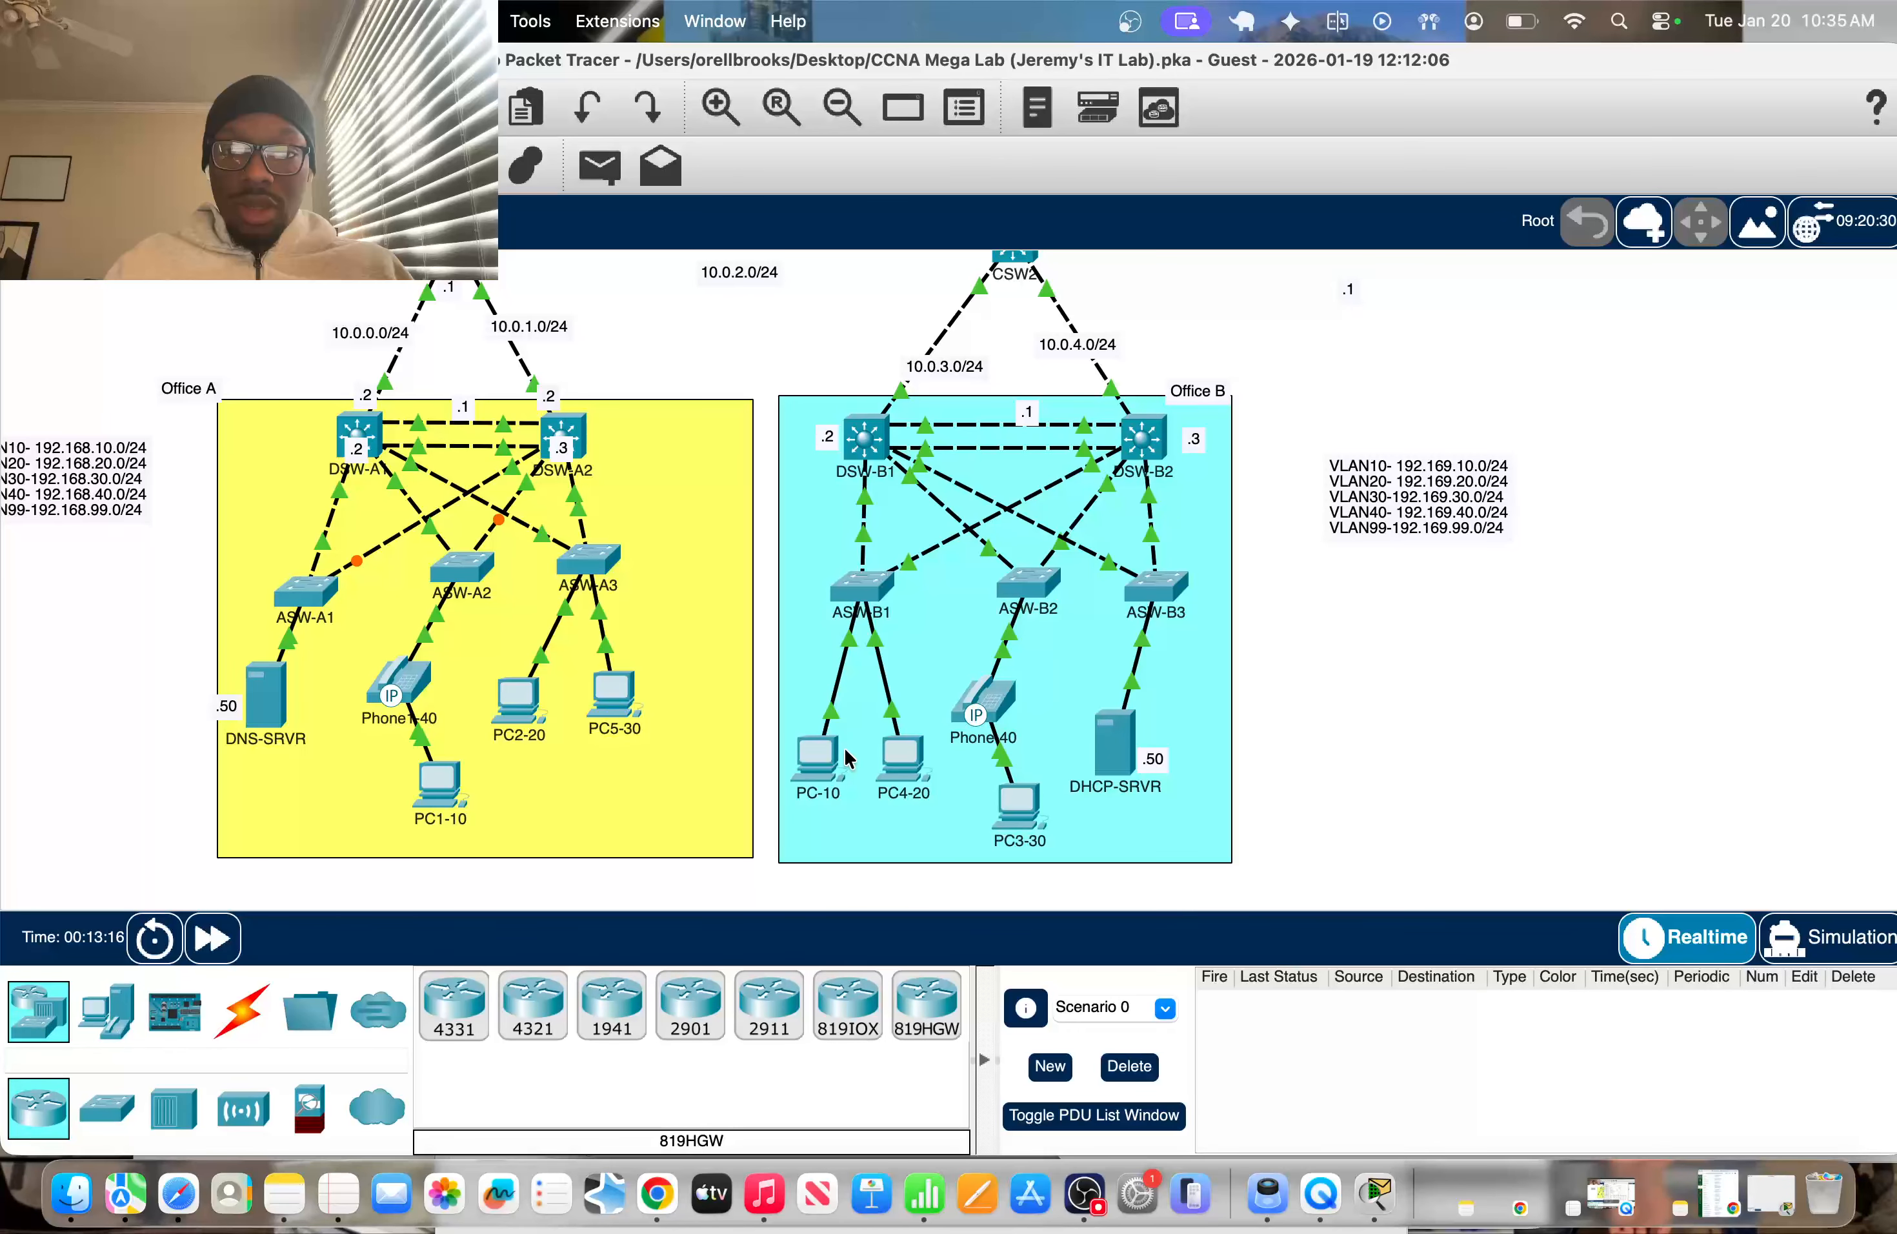
mouse_move(821, 755)
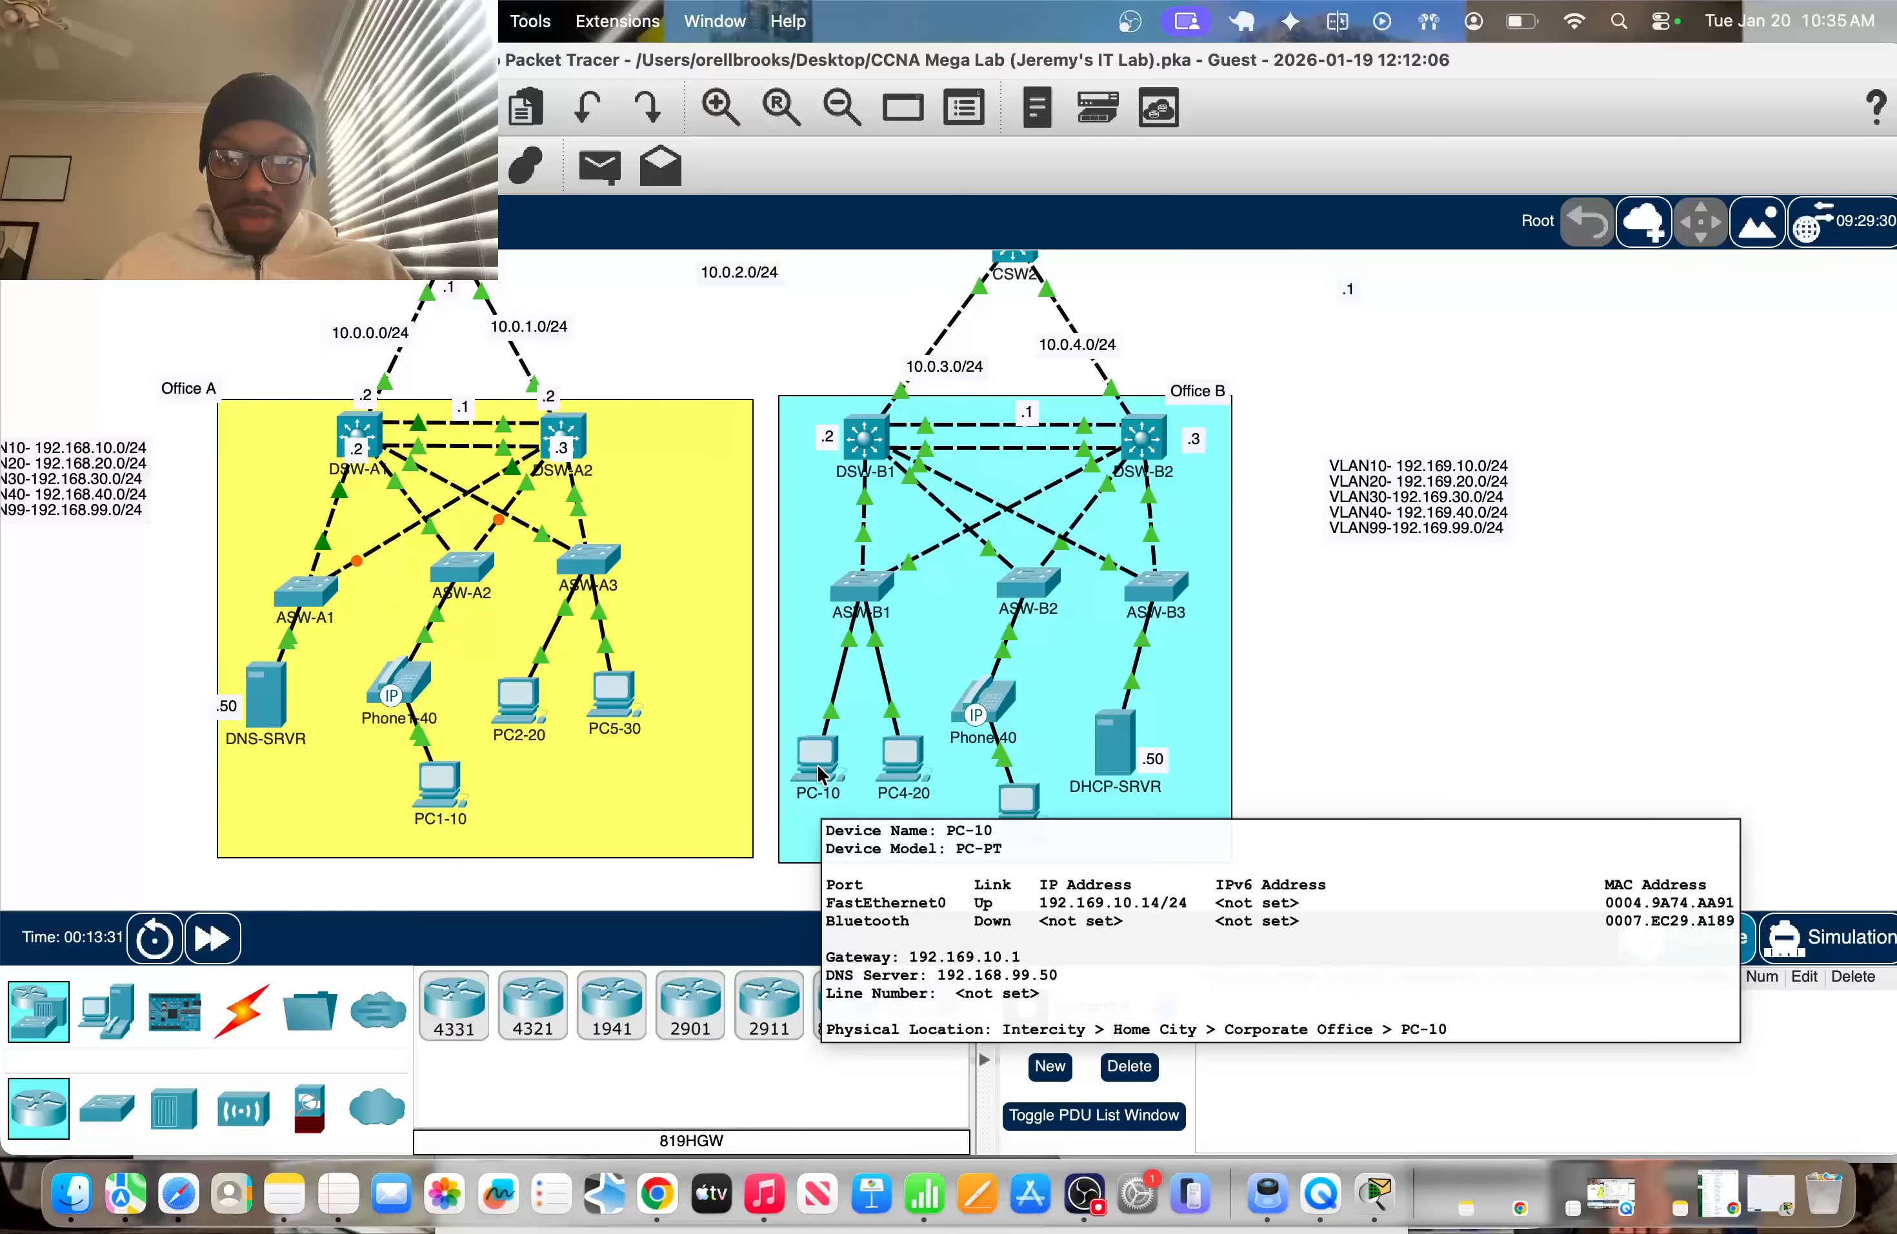
click(439, 783)
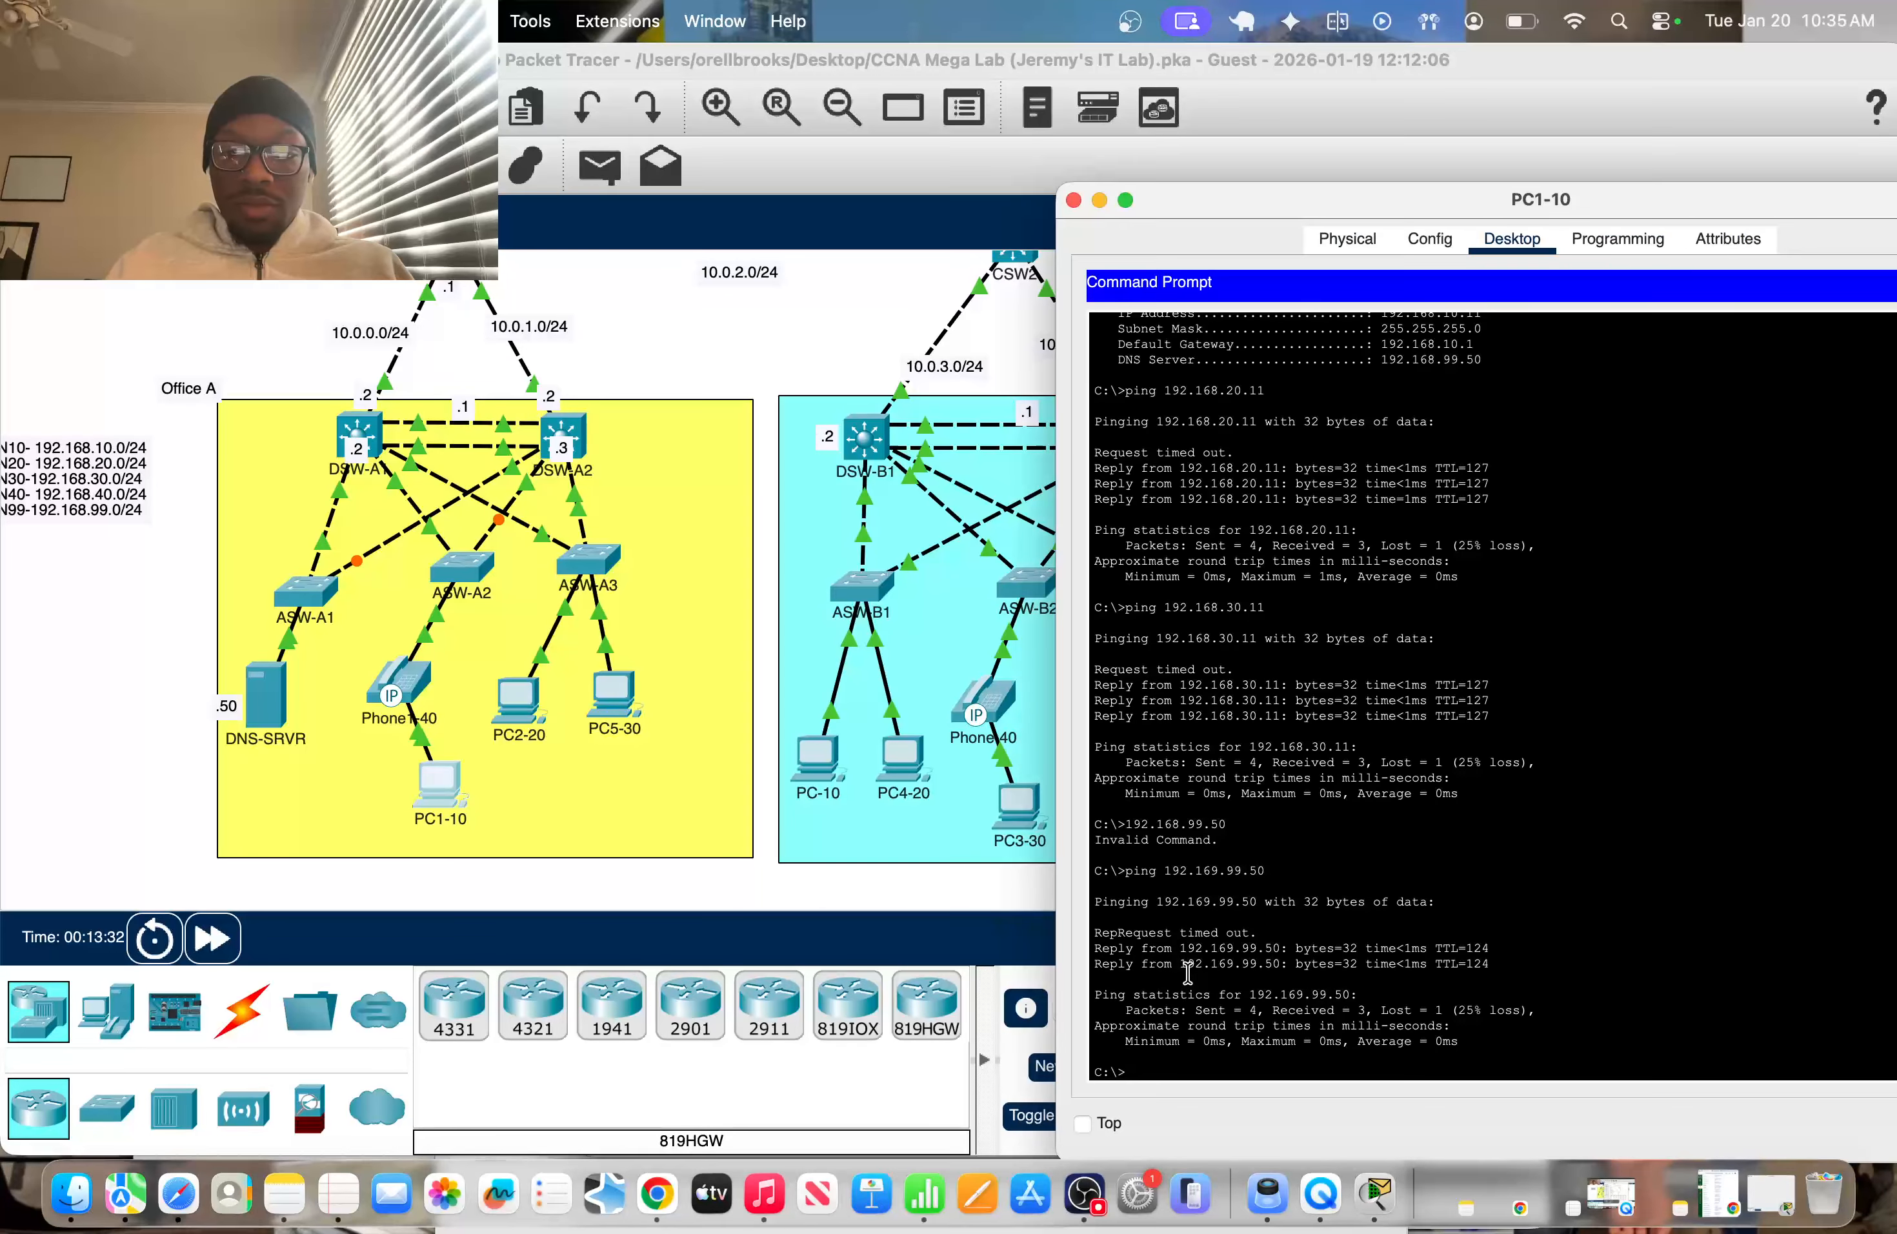
text(ping 192.169.10.14)
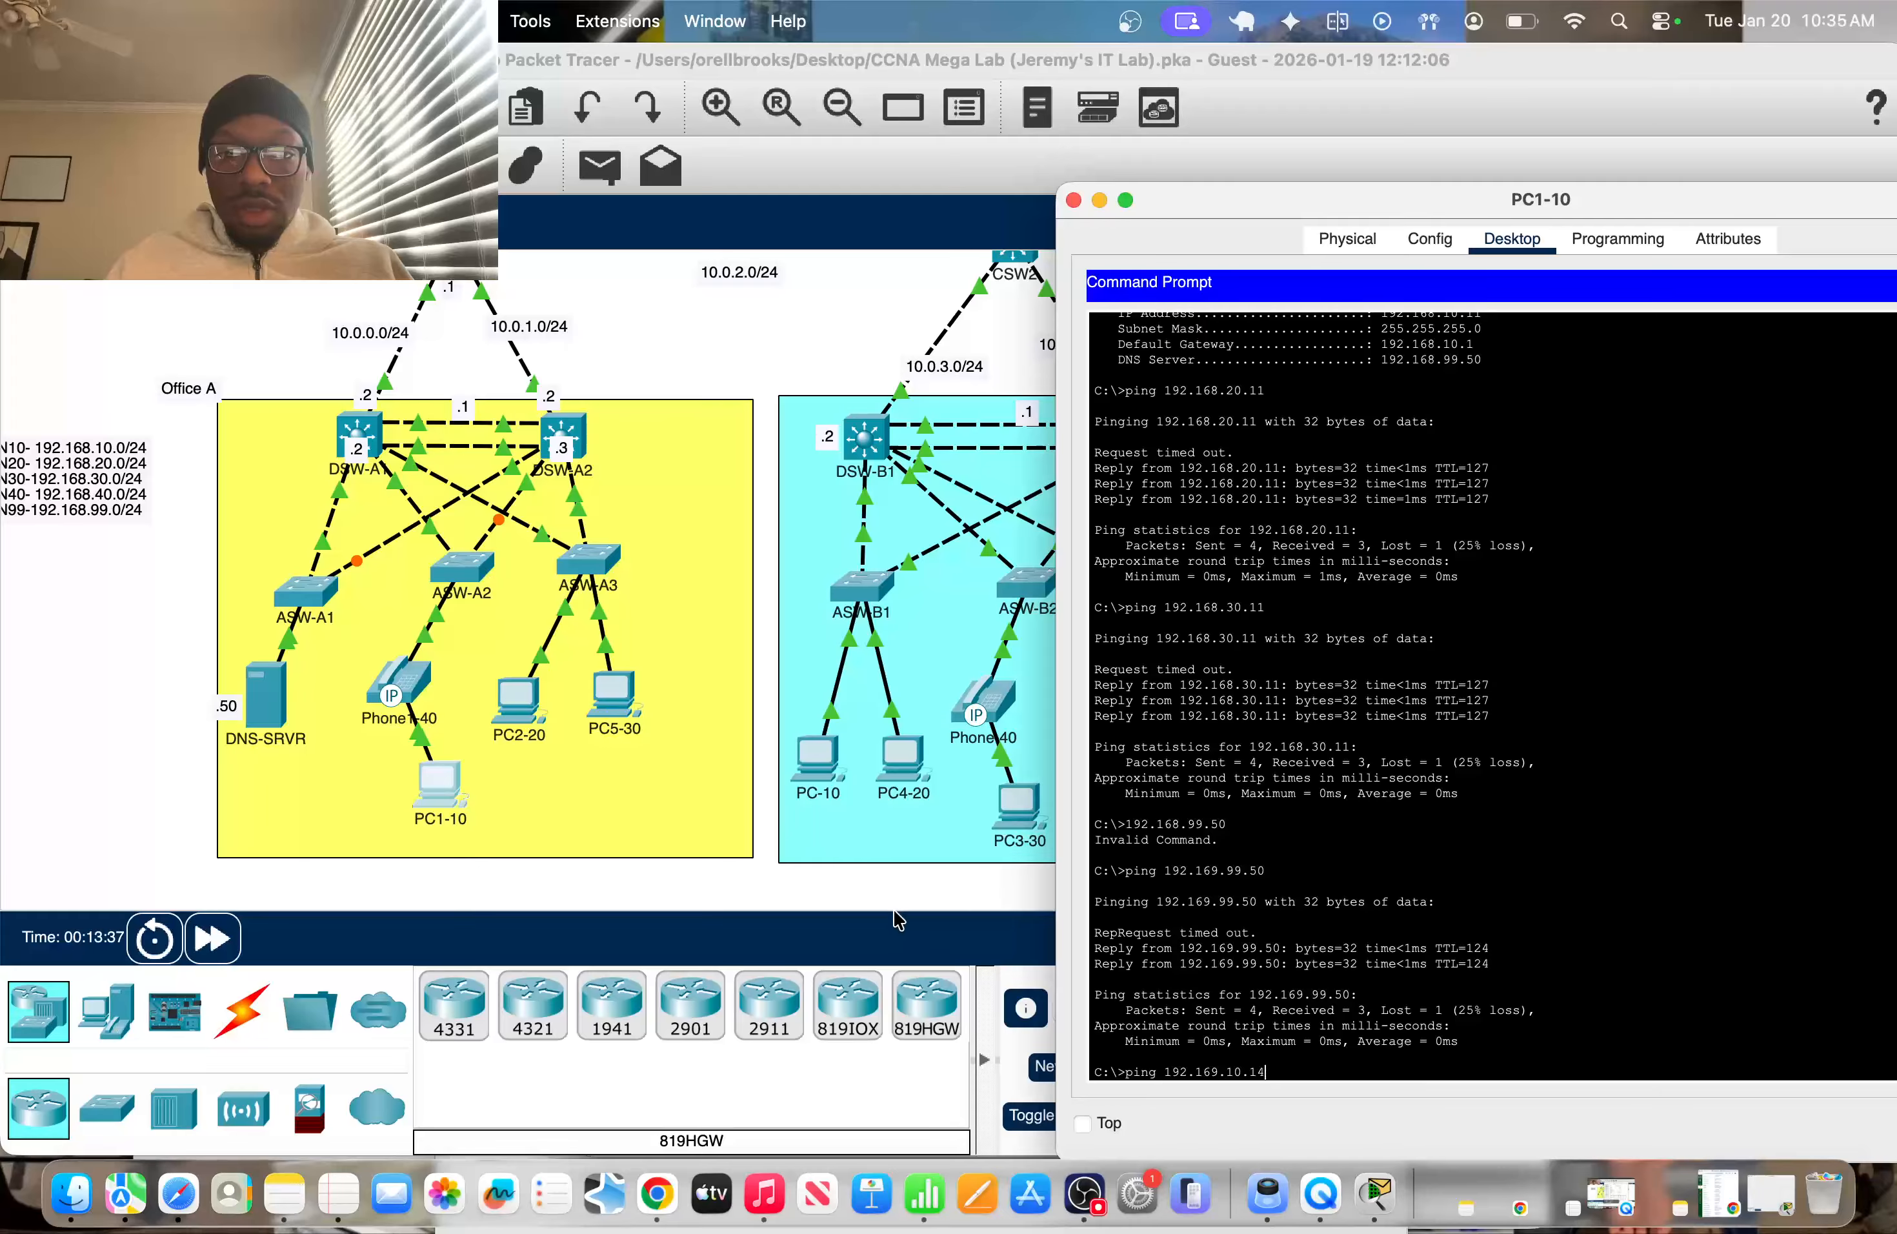
click(875, 888)
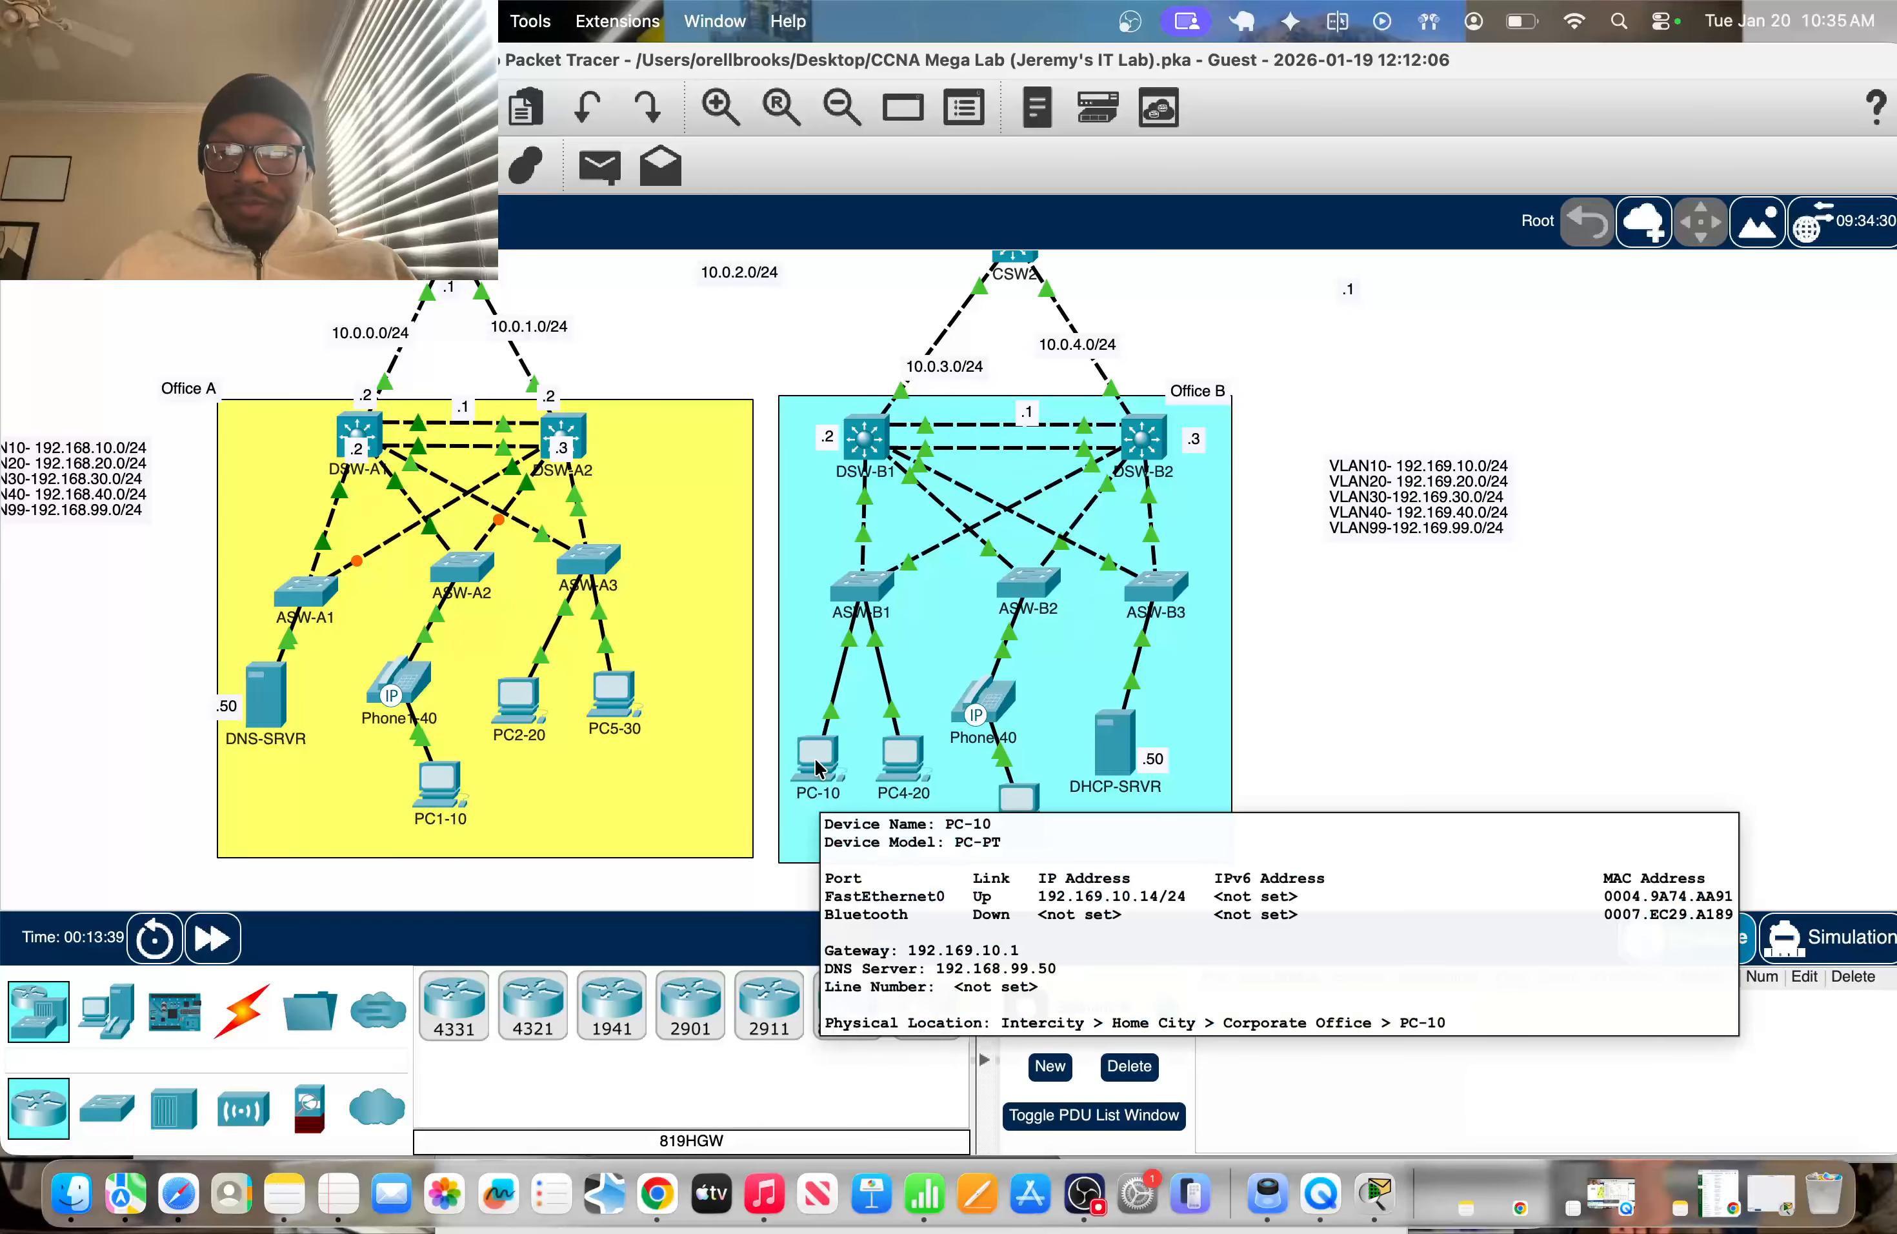
click(438, 782)
text(ping 192.169.10.14)
key(Return)
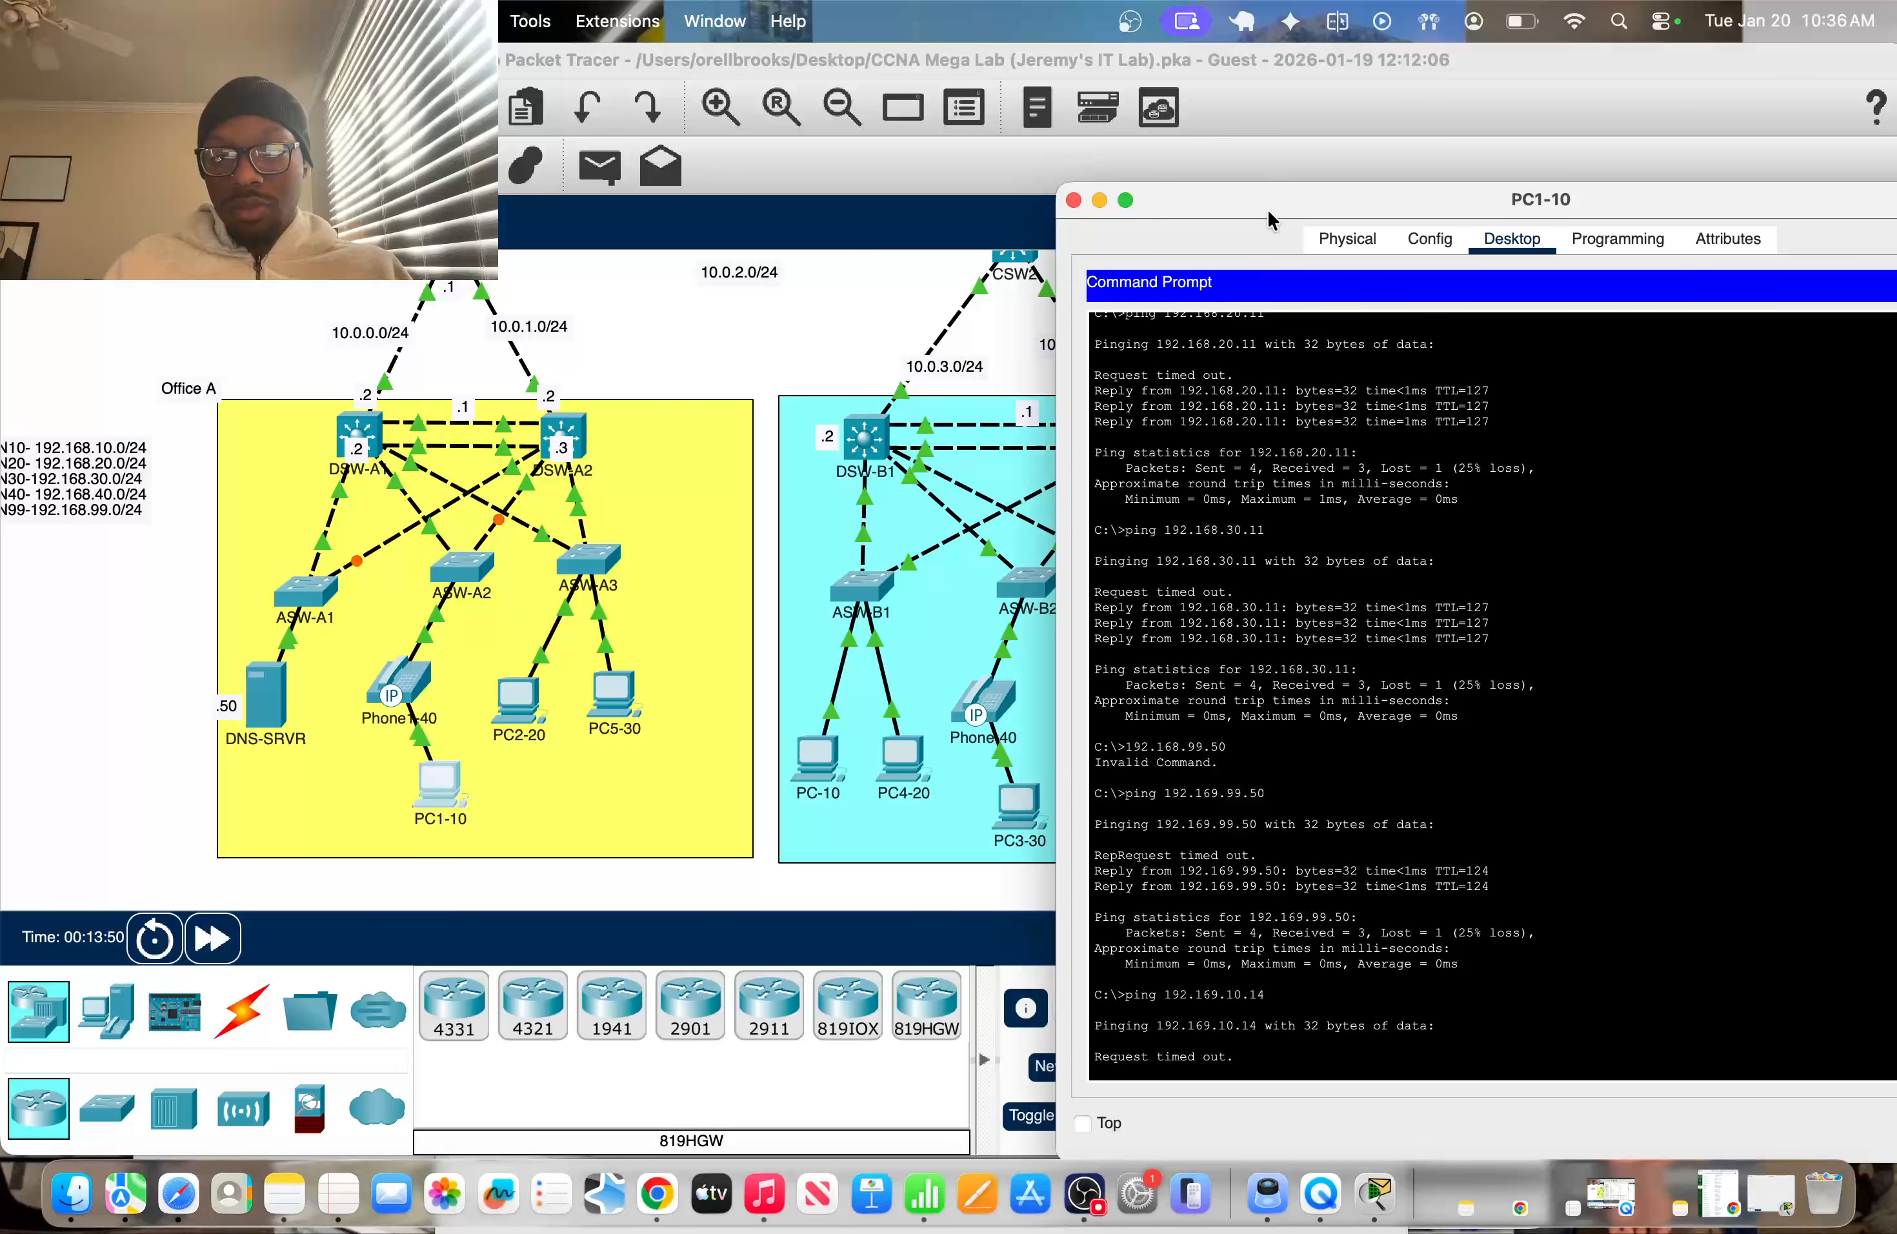
Move PC1-10's window further aside and repeat the ping to PC-10 at 192.169.10.14
drag(1268, 215, 1333, 180)
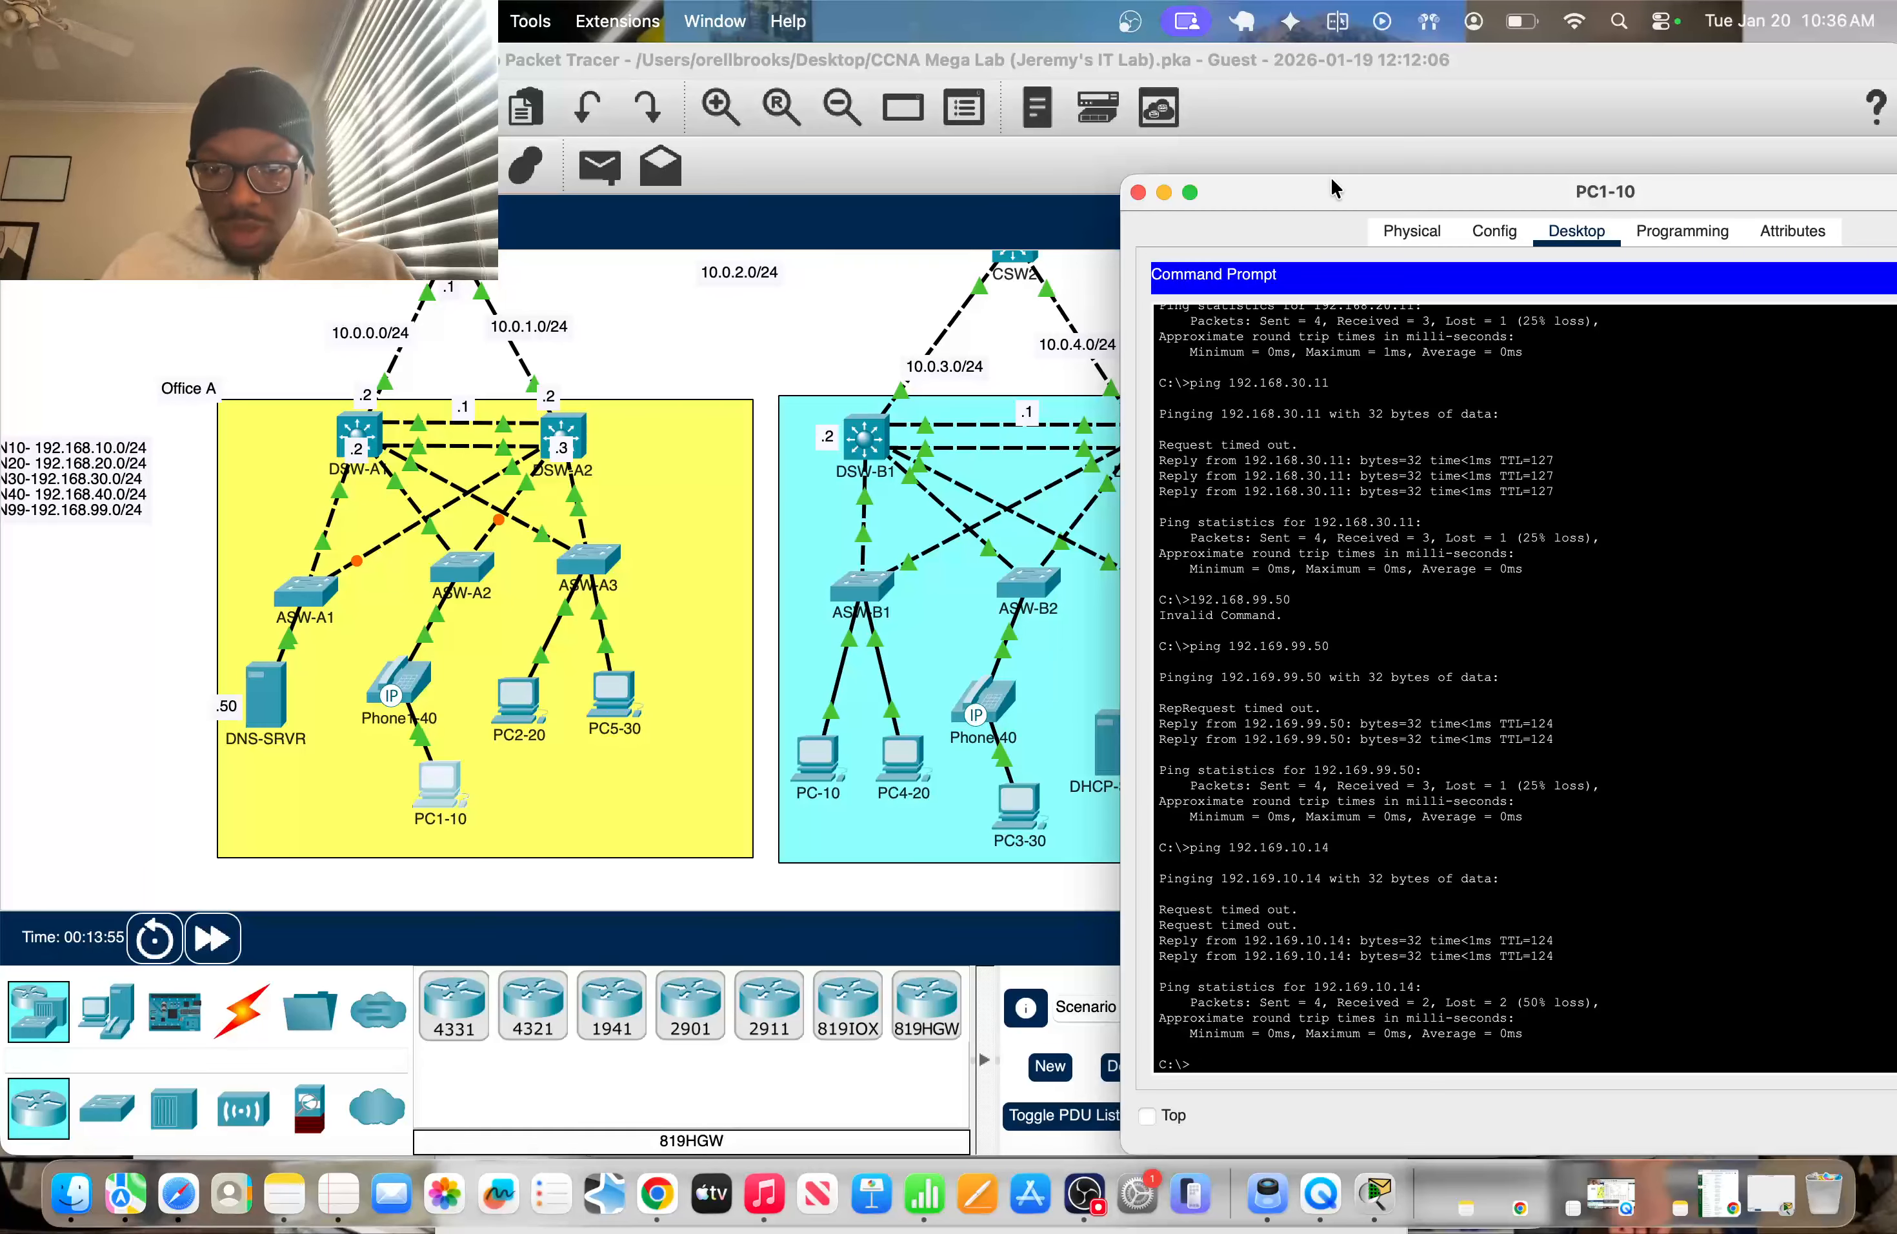
key(Up)
key(Return)
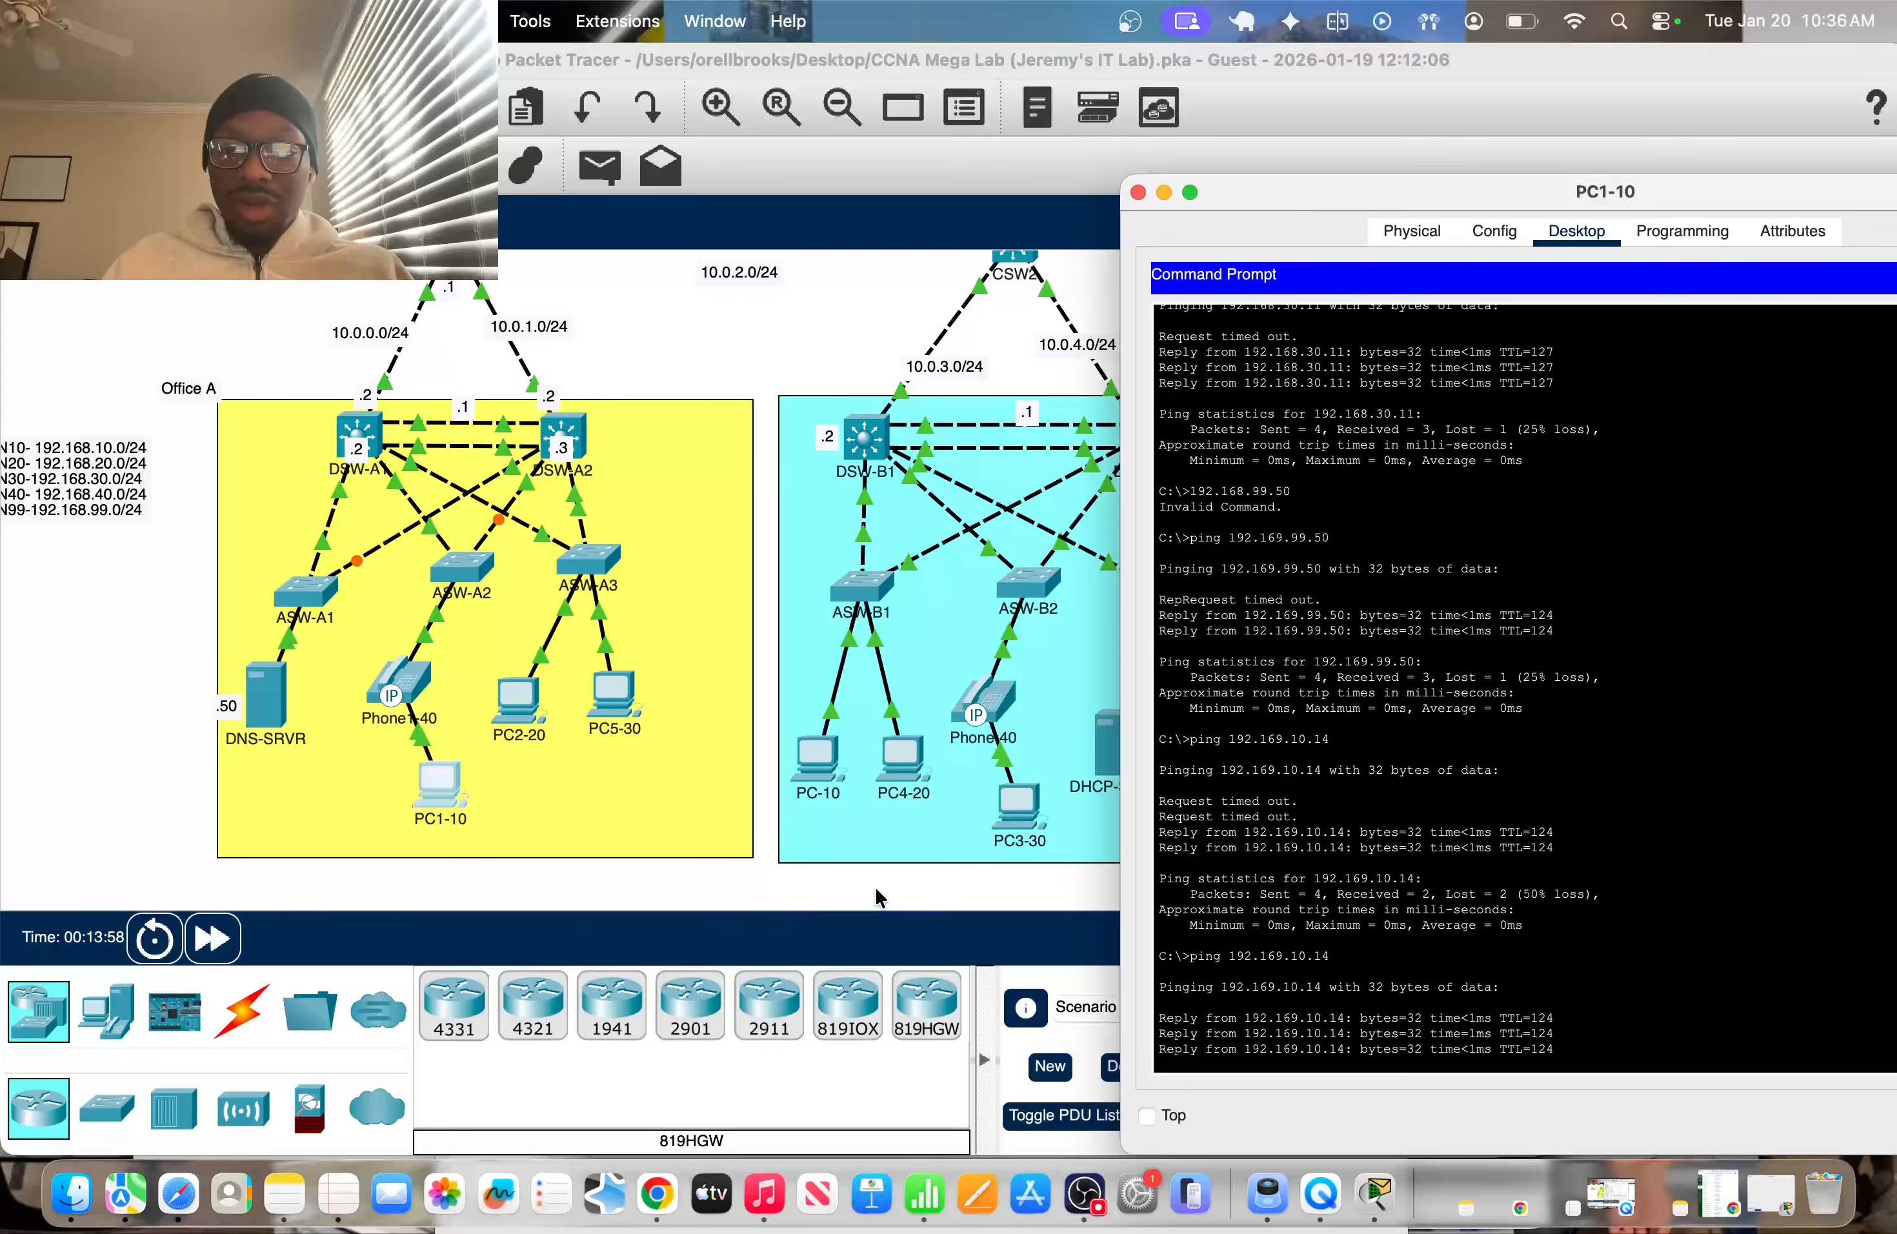
Check PC4-20's IP address in the Office B topology, and ping it twice at 192.169.20.12 from PC1-10
click(855, 887)
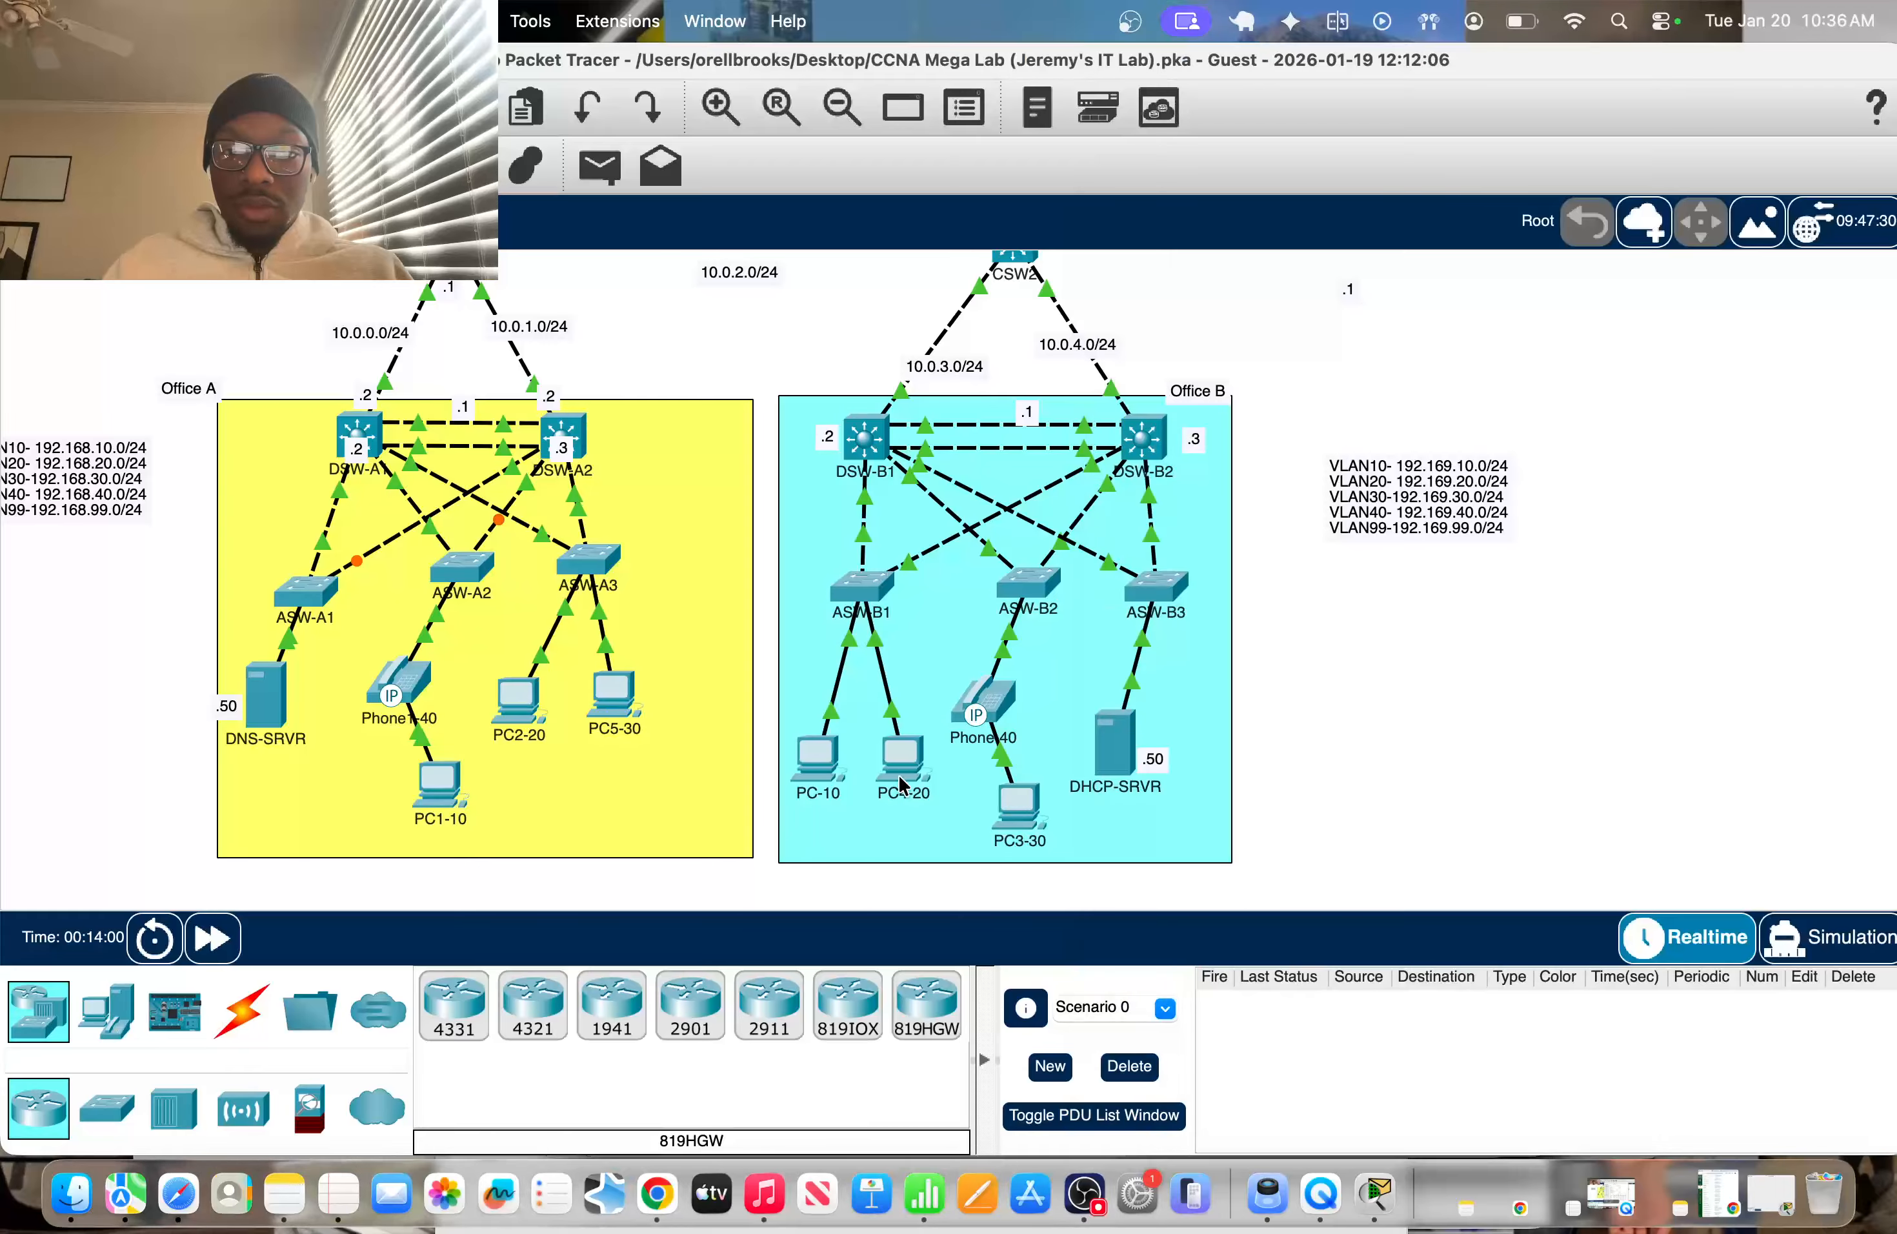
mouse_move(901, 750)
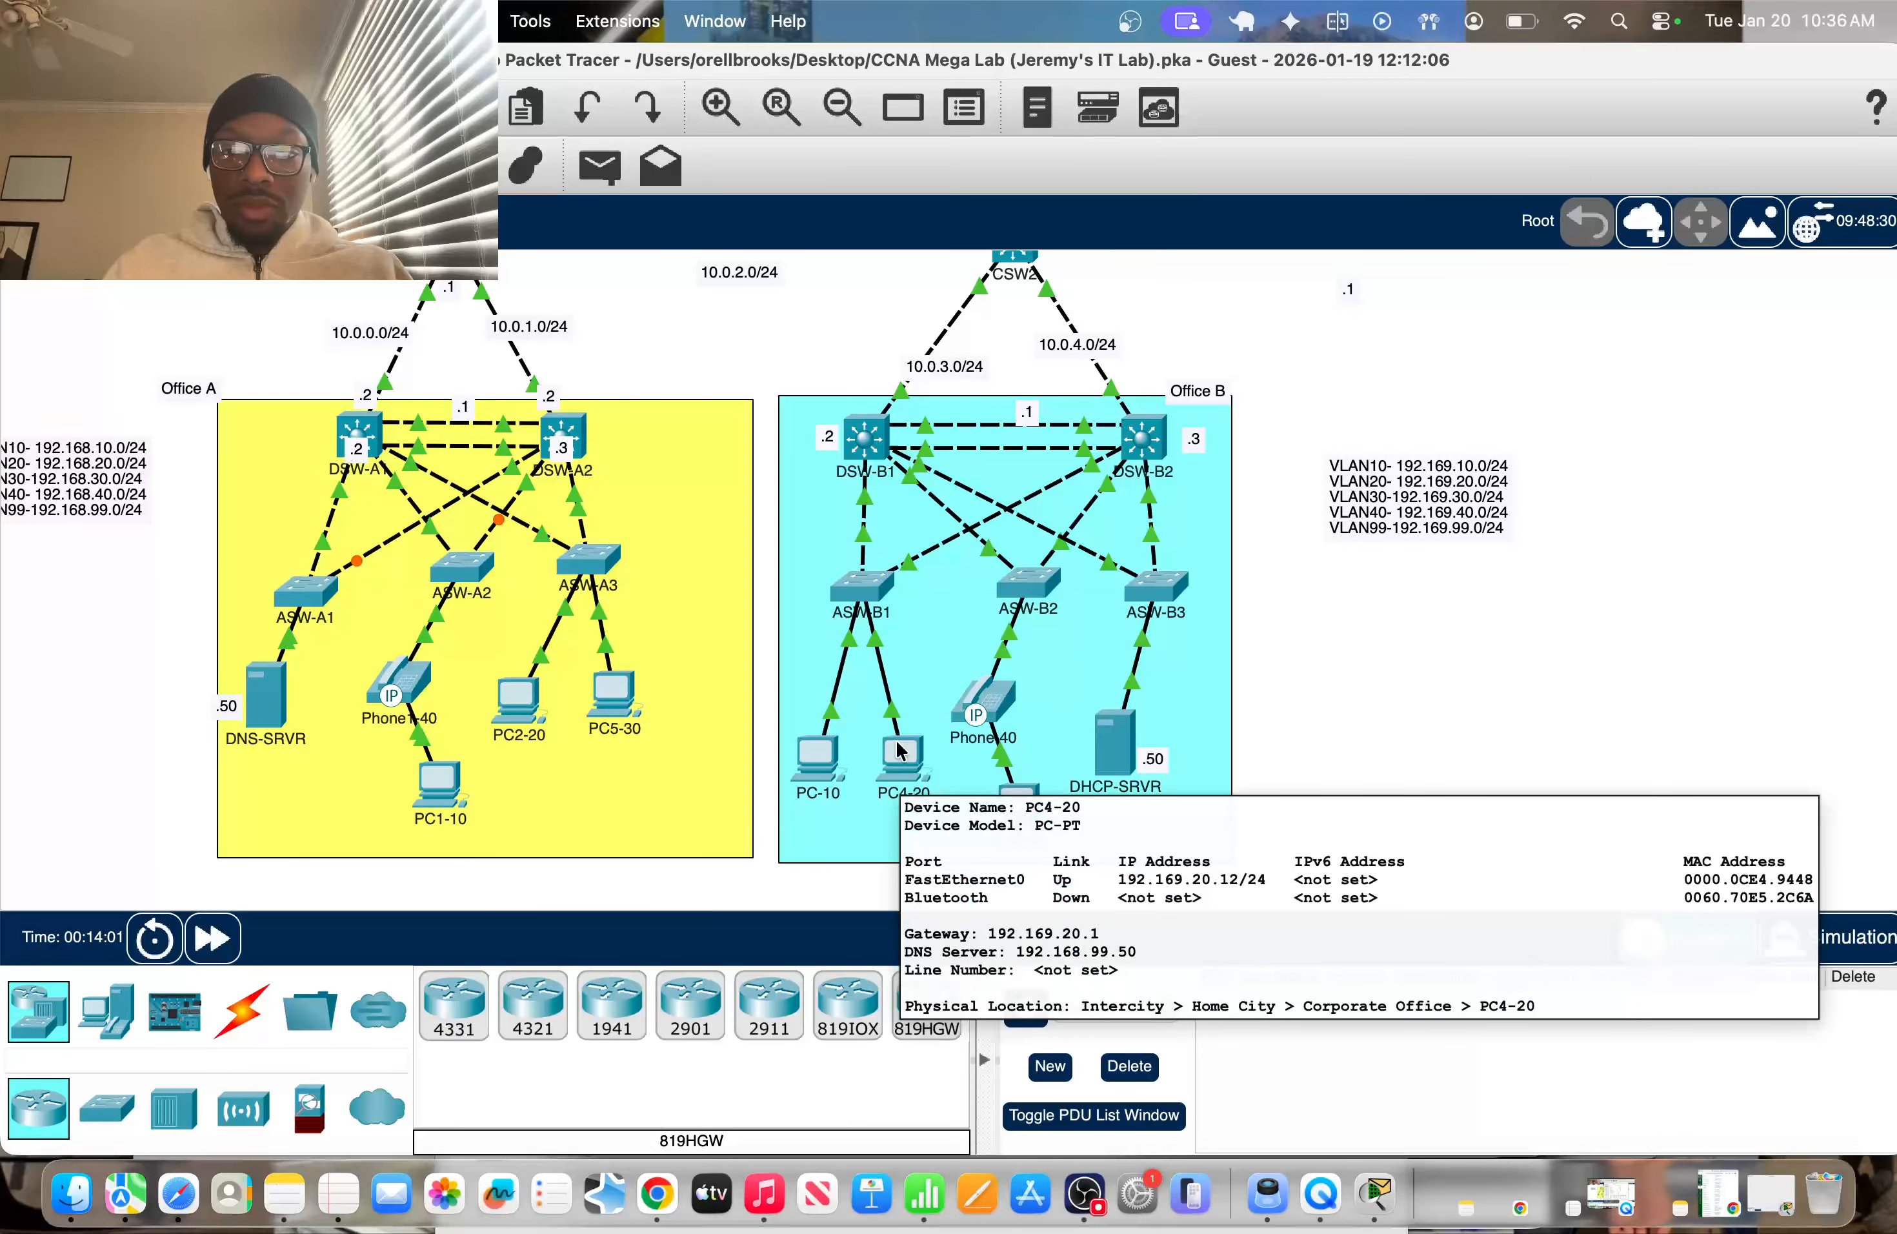
click(454, 795)
text(ping 192.169.)
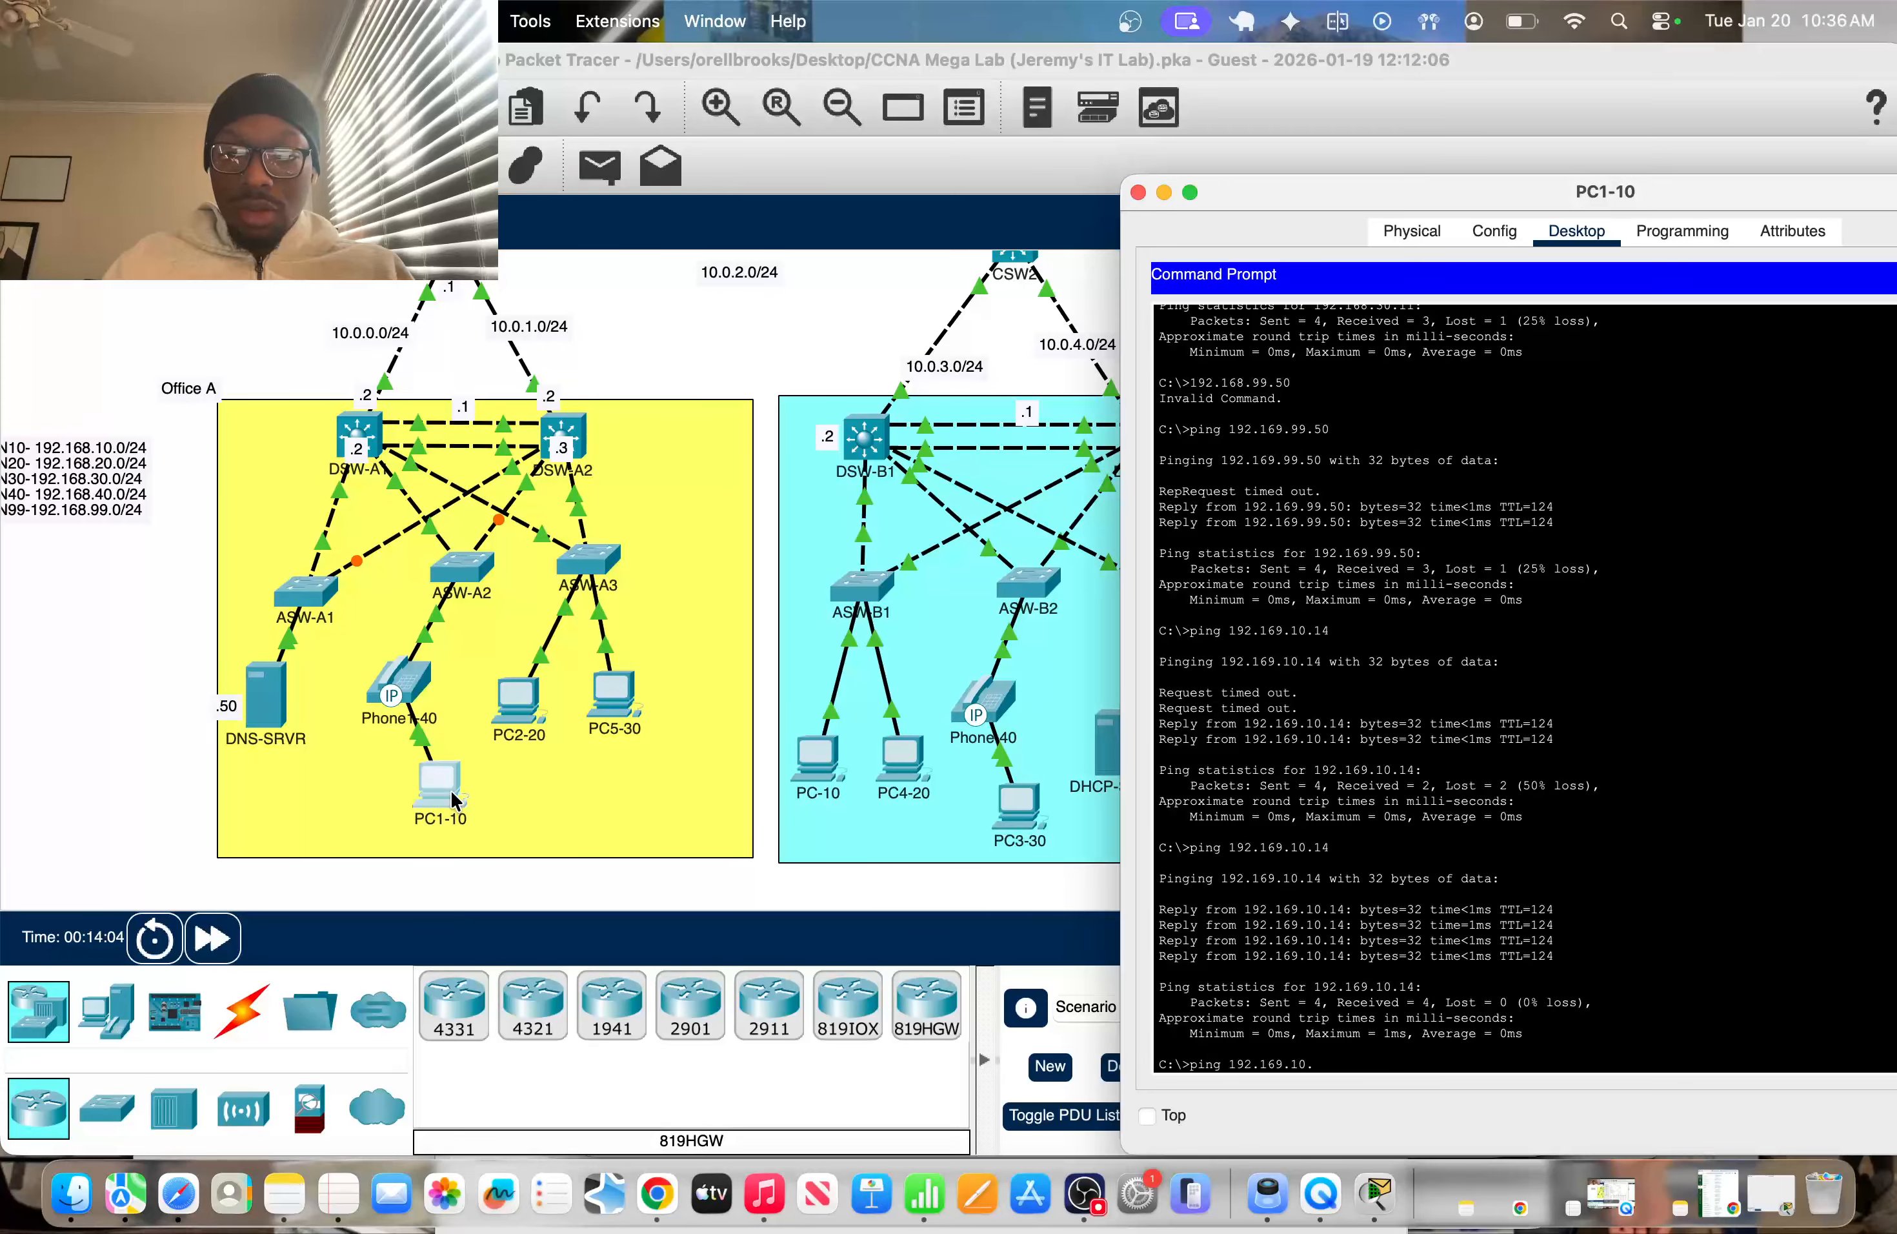
text(20)
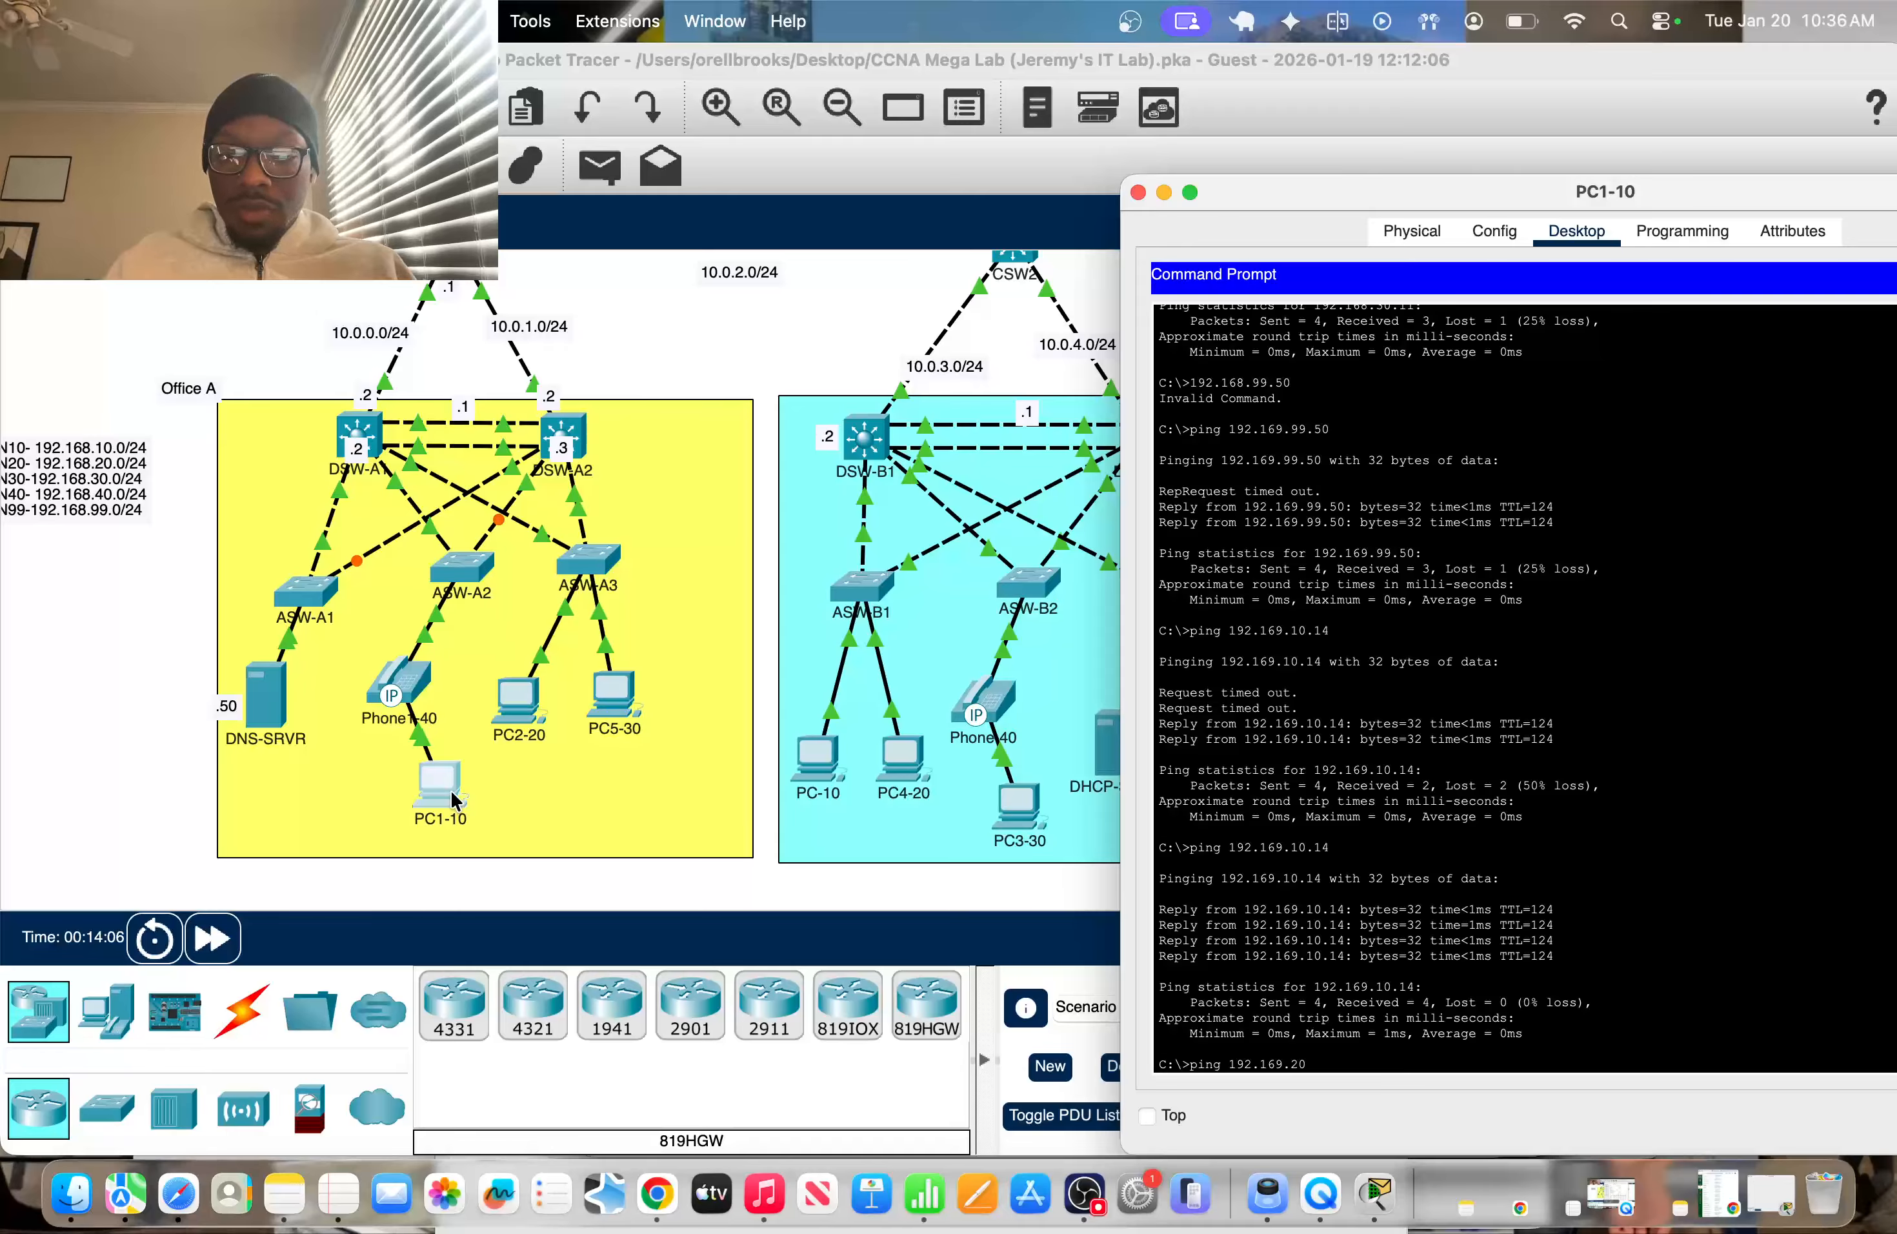
text(.12)
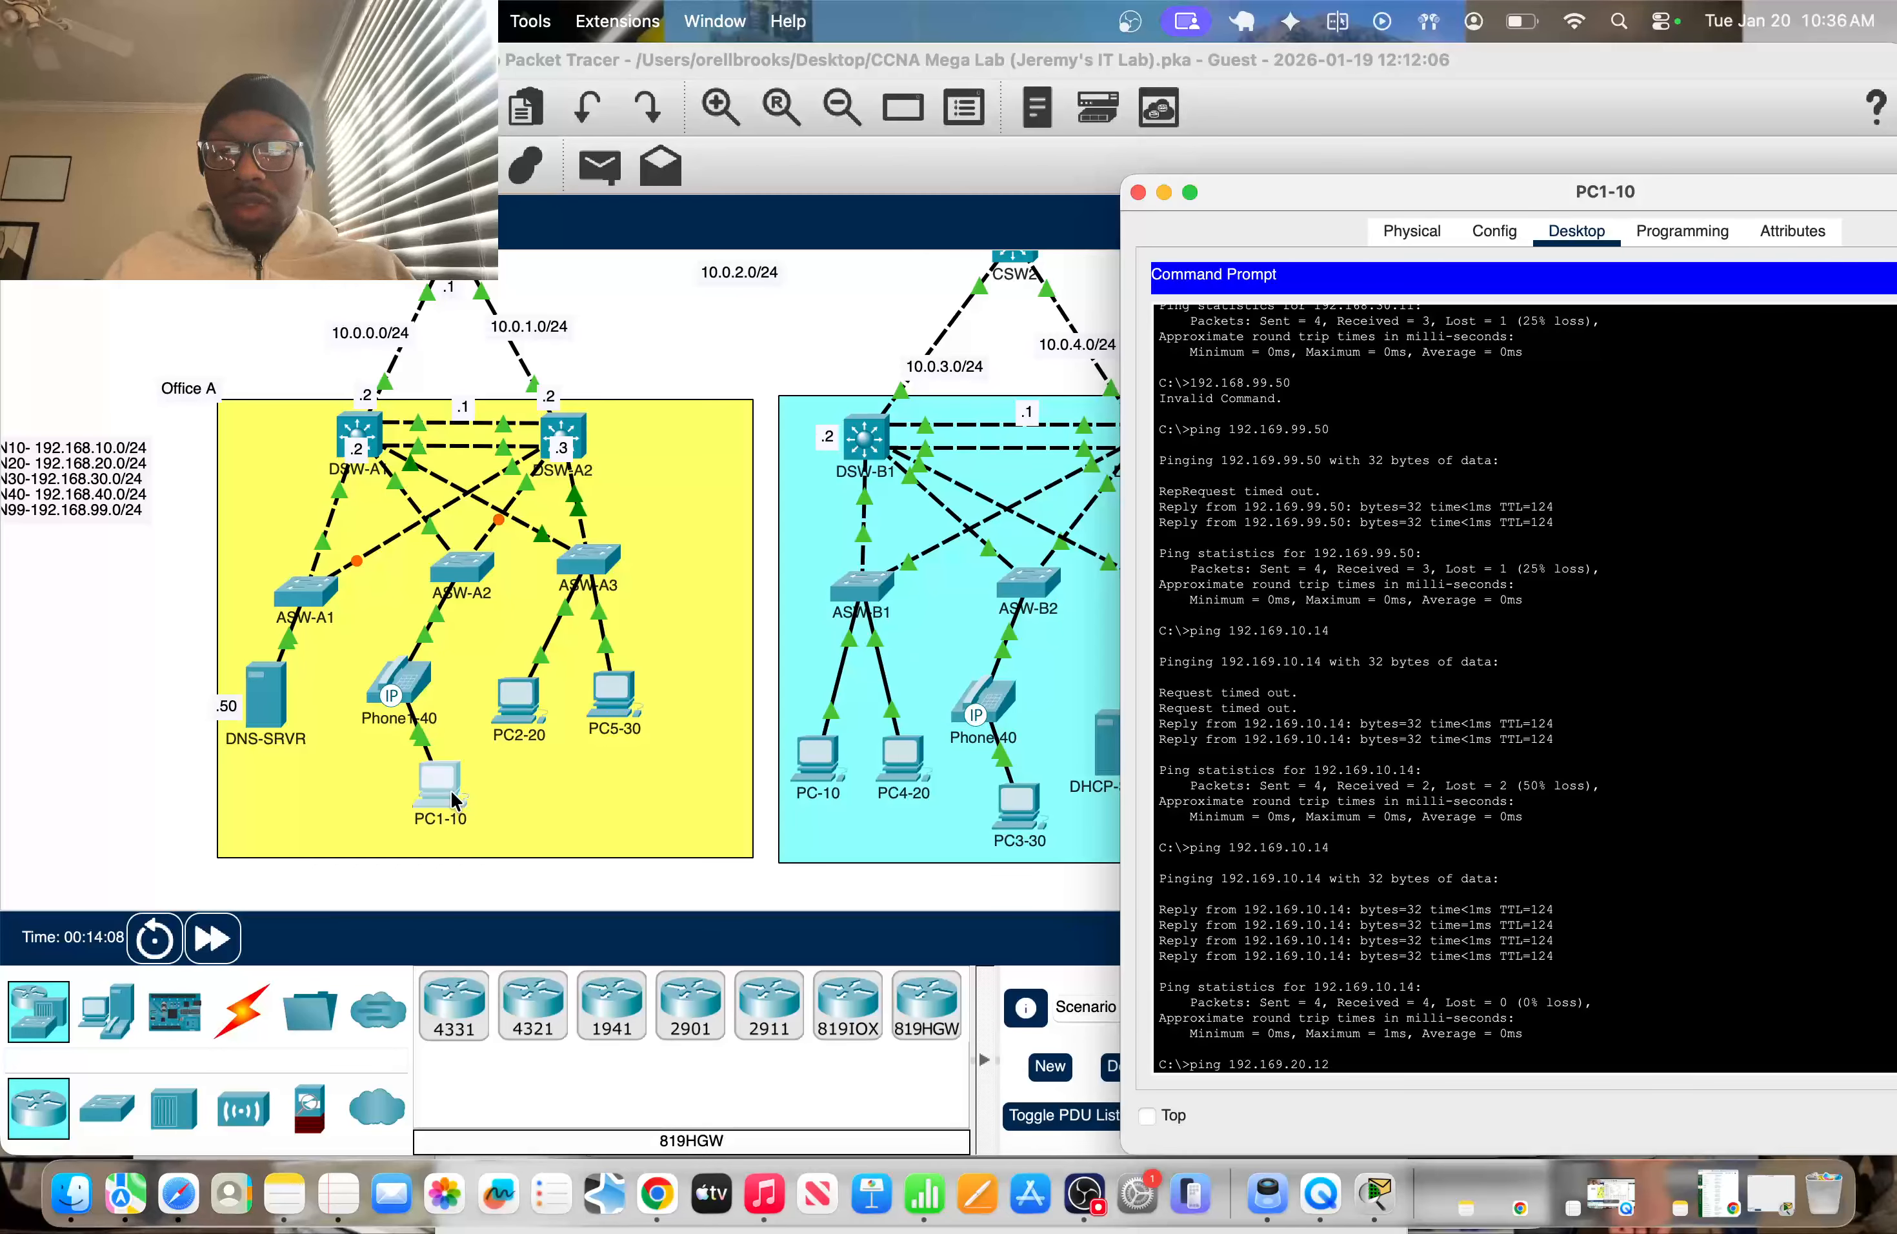
key(Return)
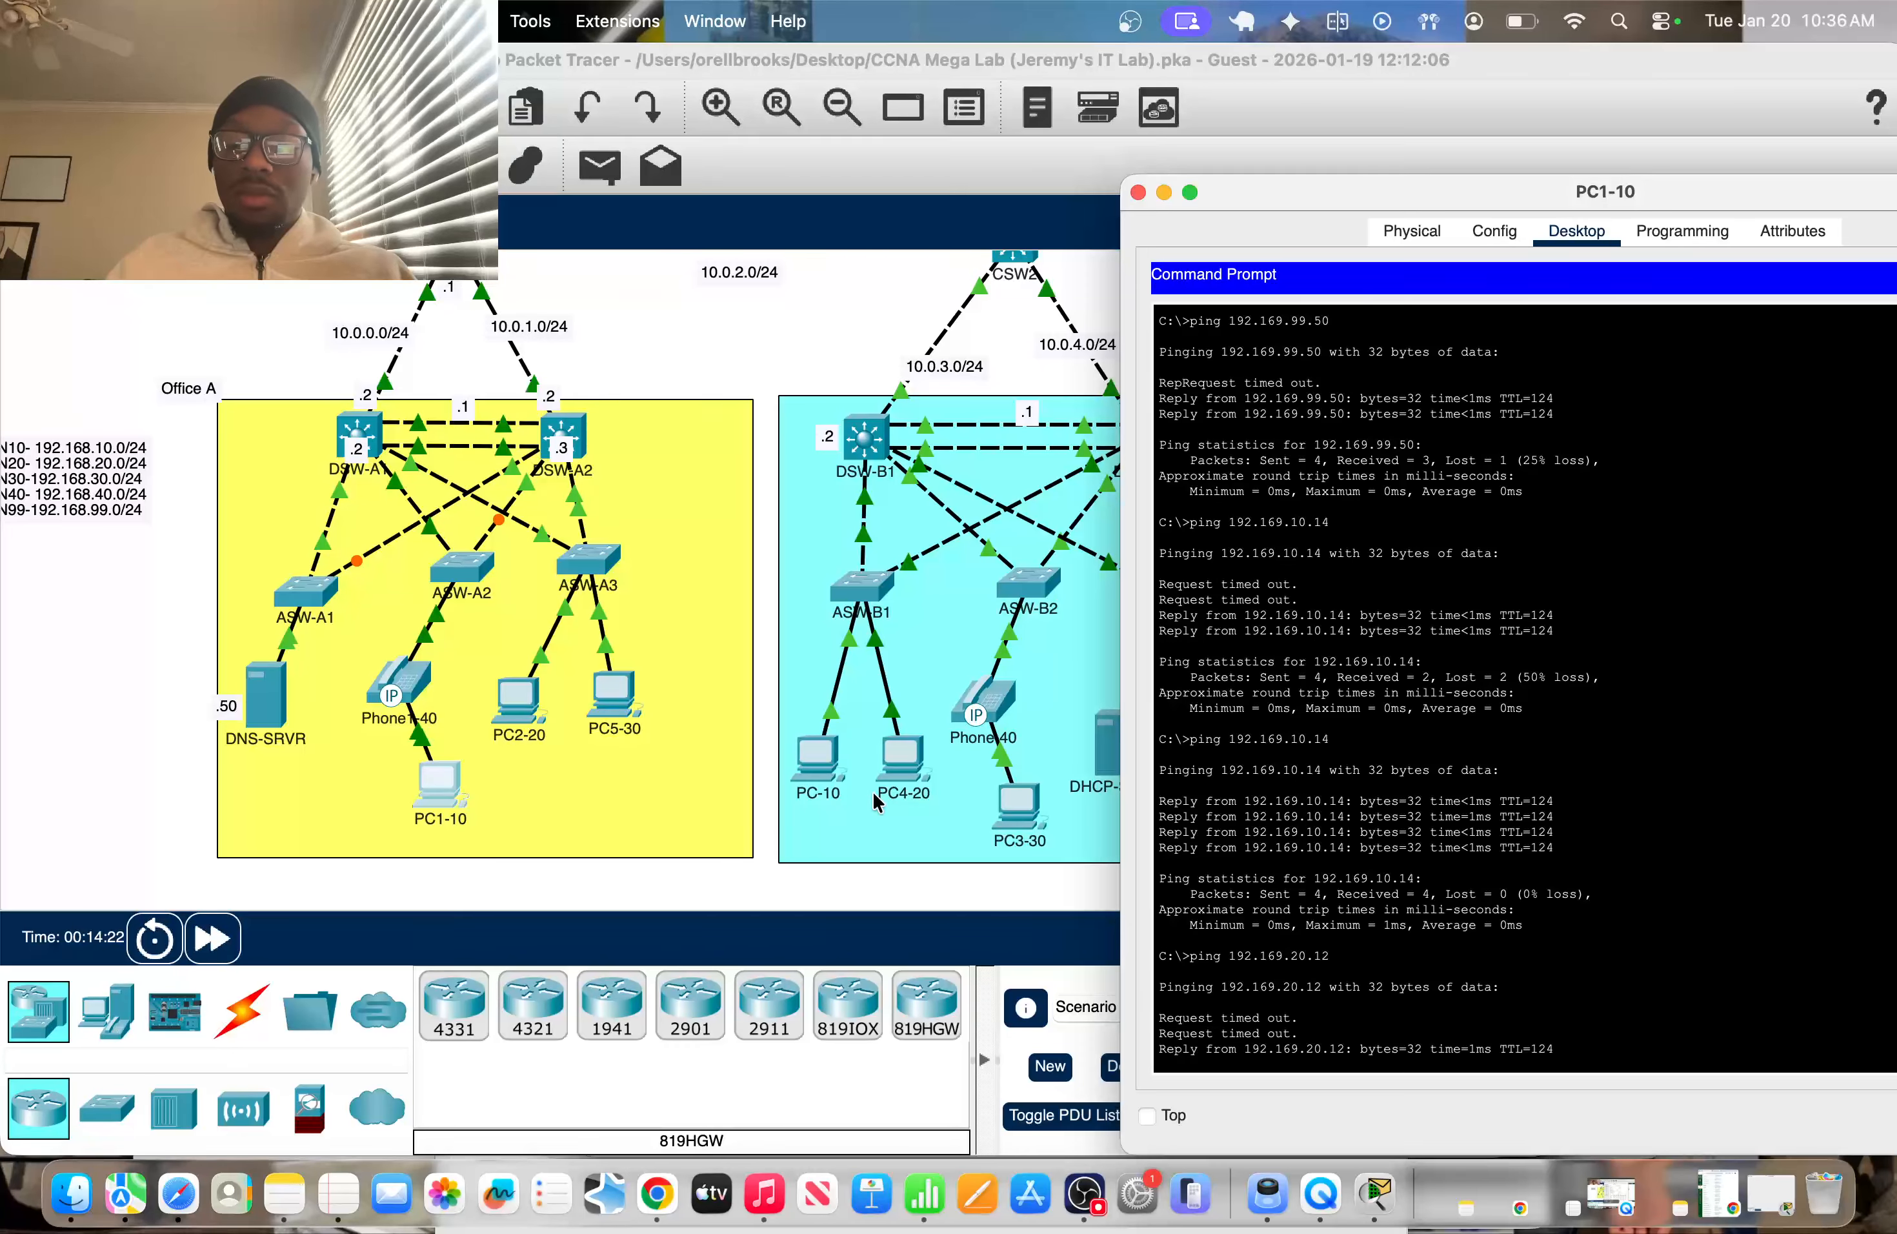
key(Return)
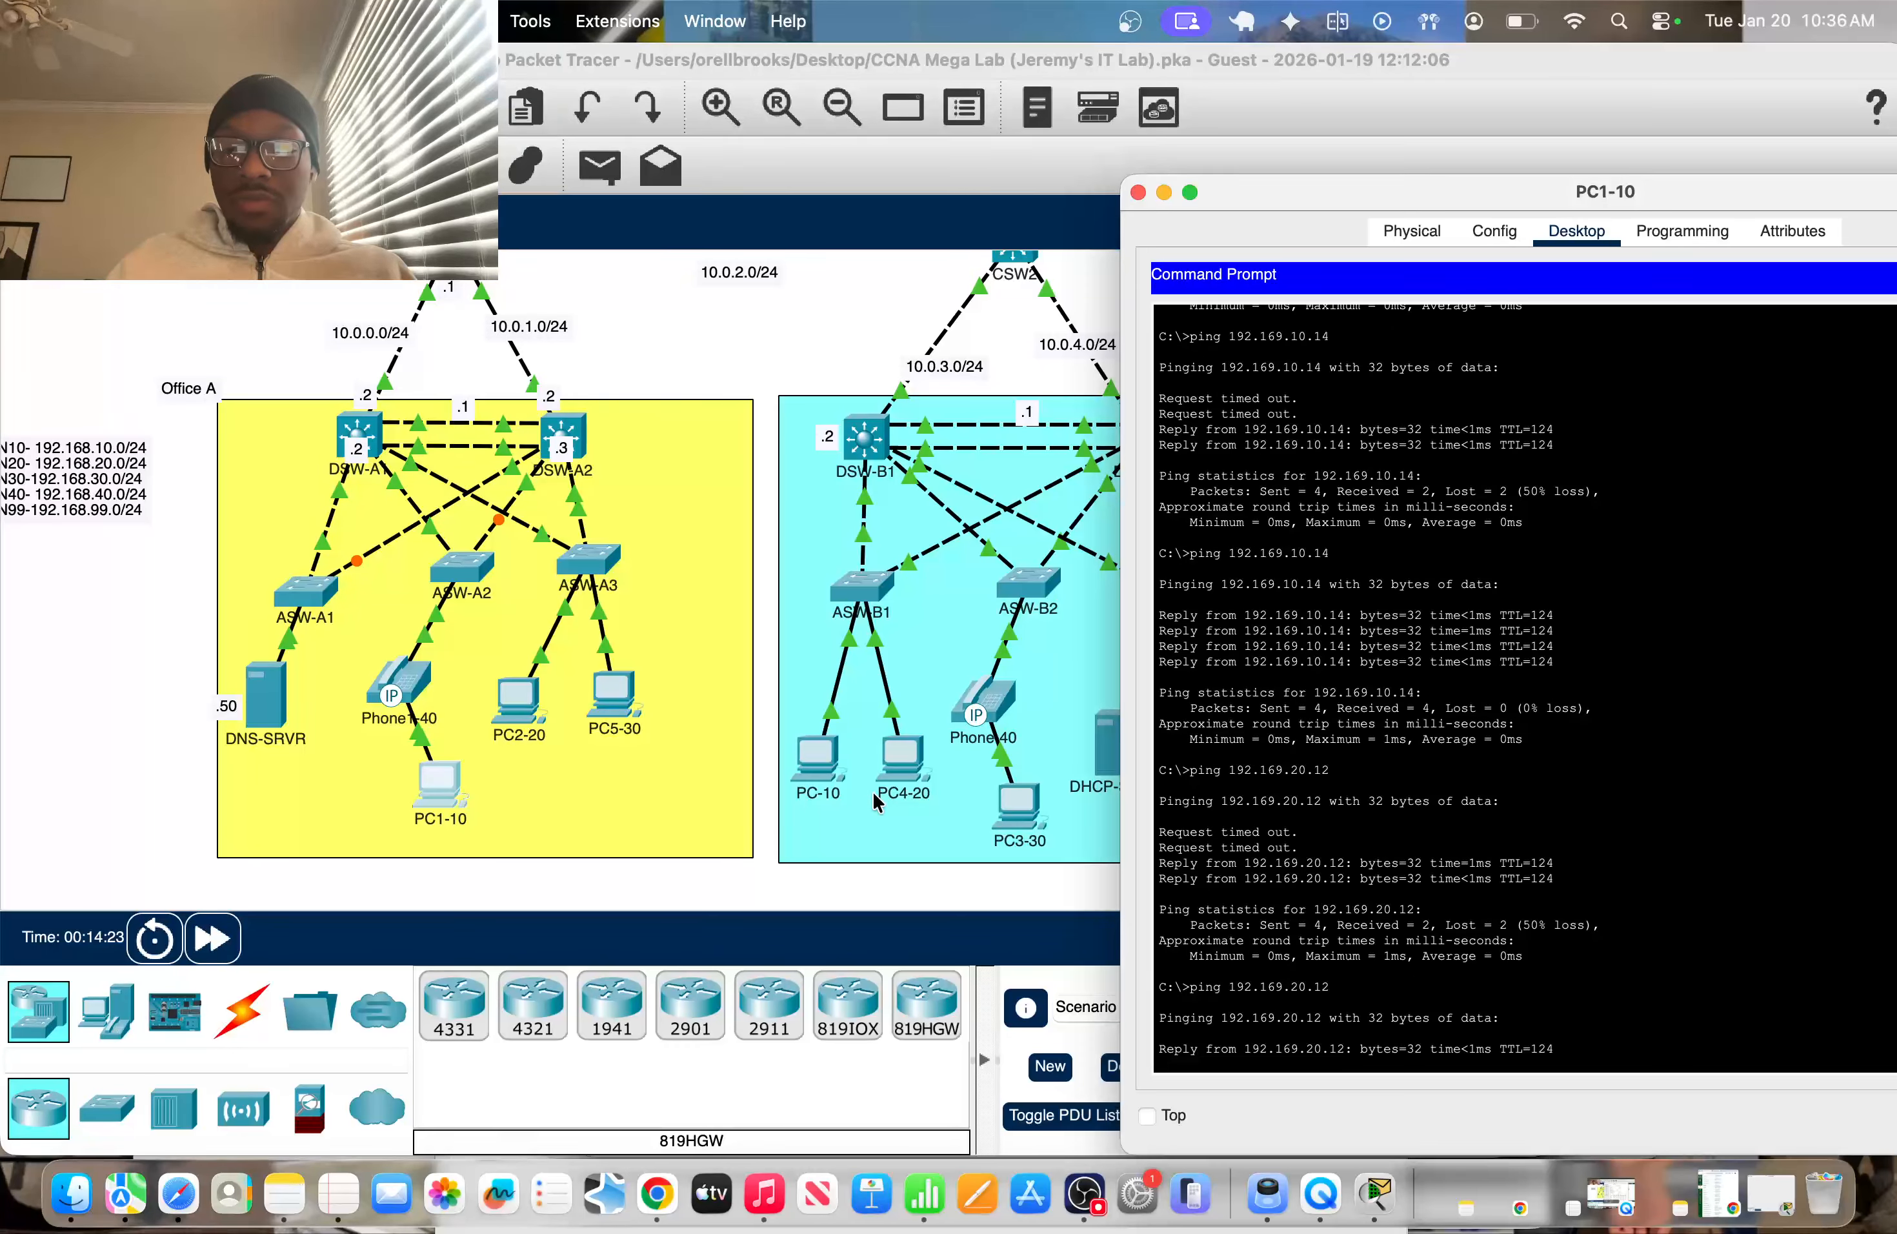
Look up PC3-30's IP address in the Office B topology
scroll(623, 417, up, 2)
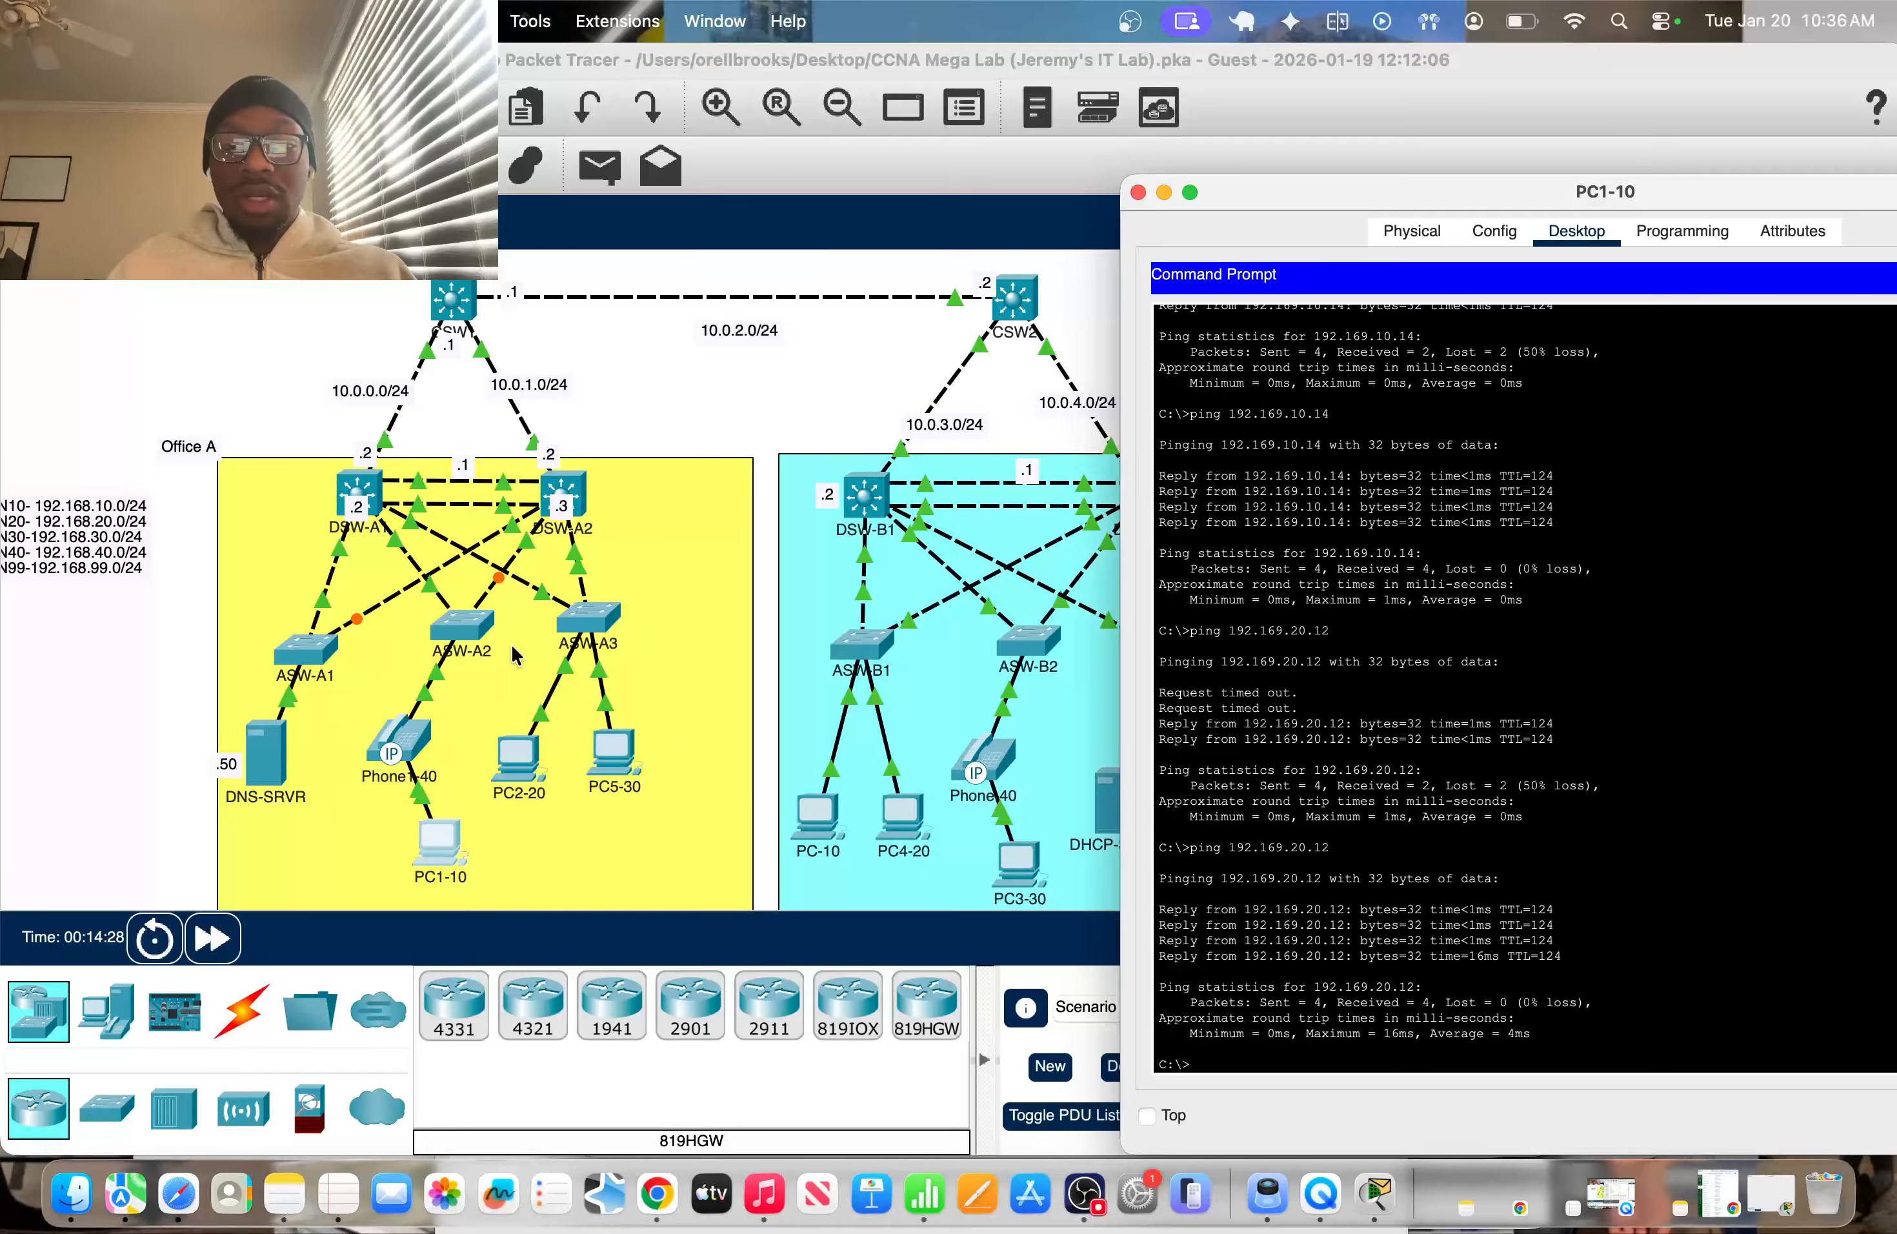
scroll(513, 654, down, 3)
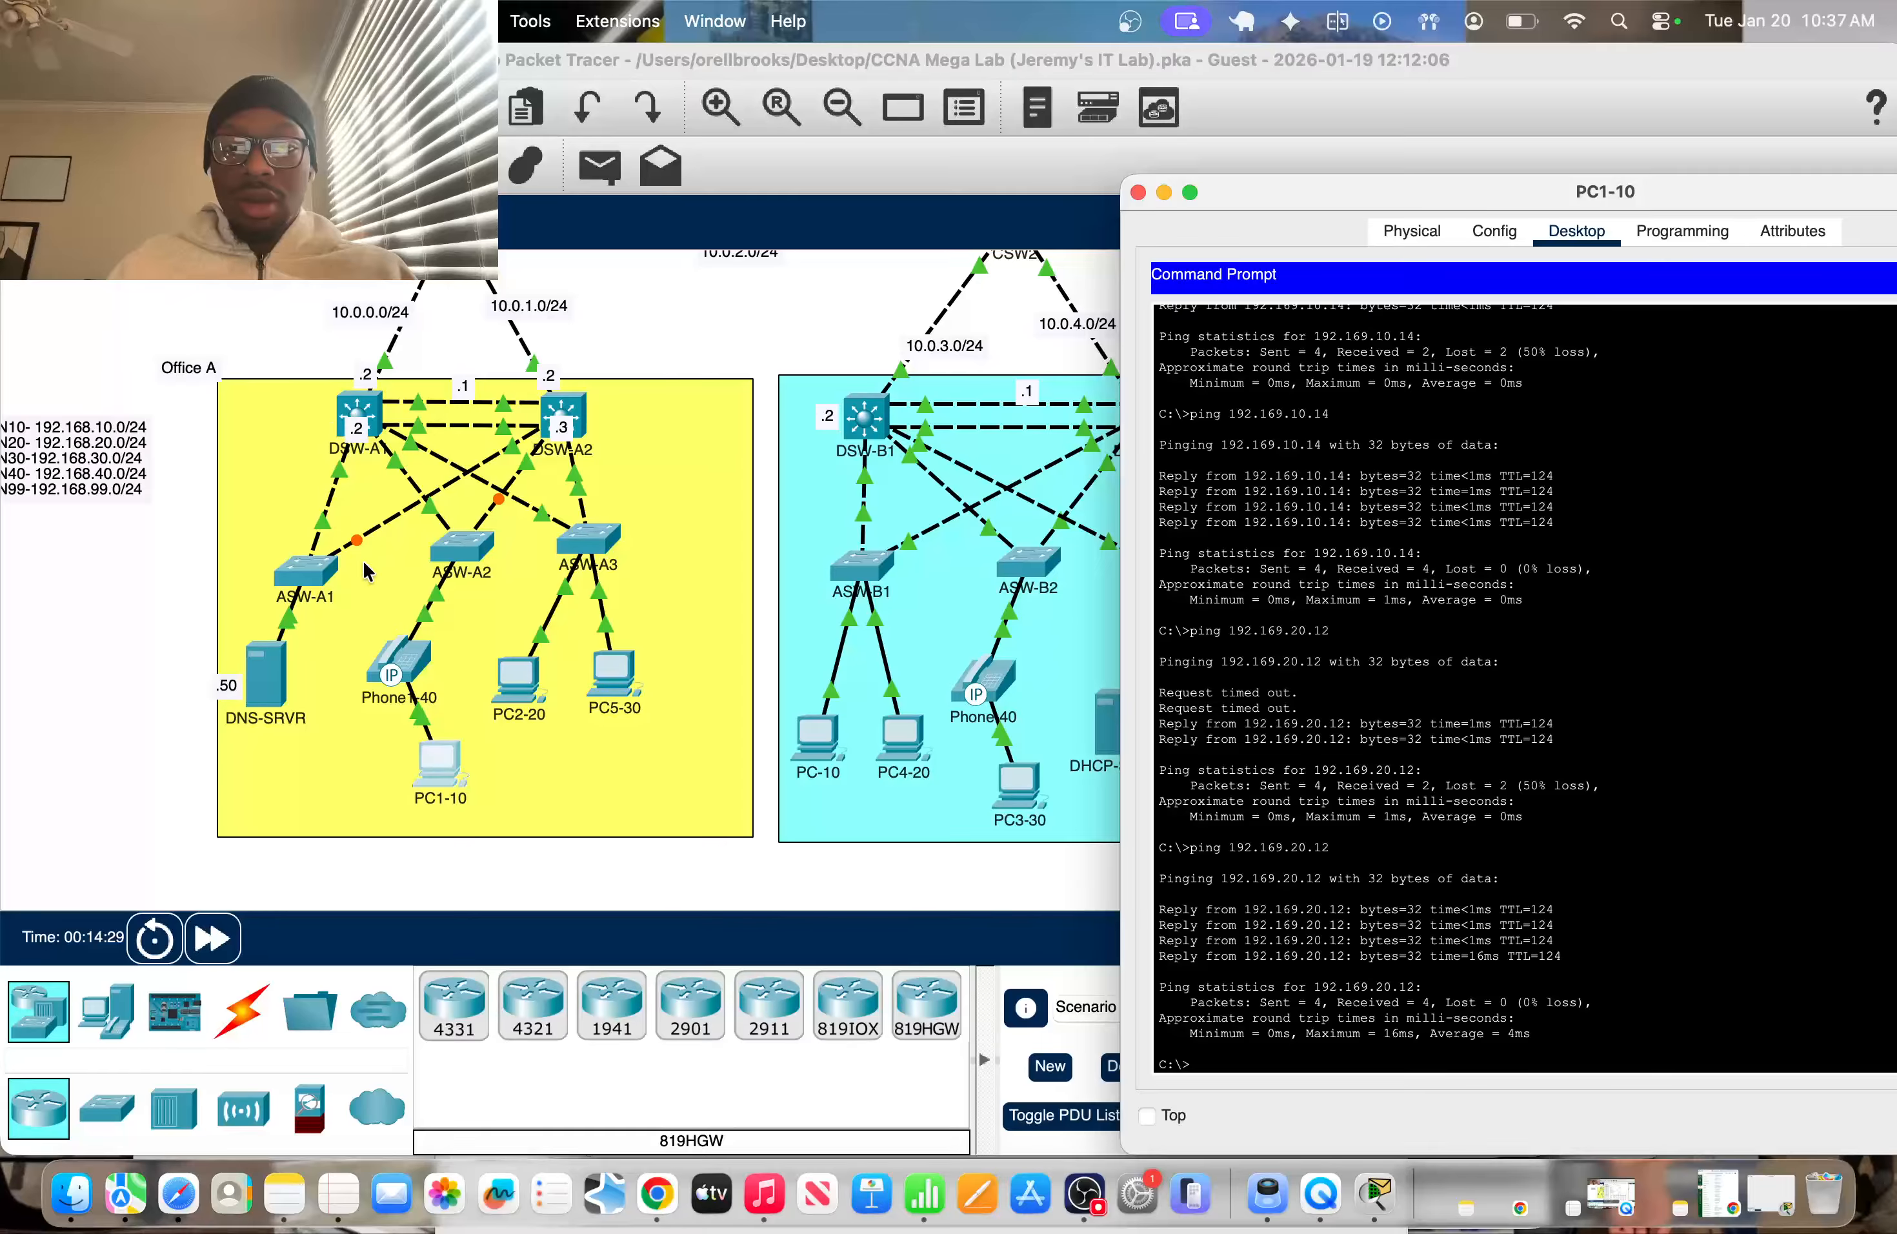
scroll(841, 493, up, 3)
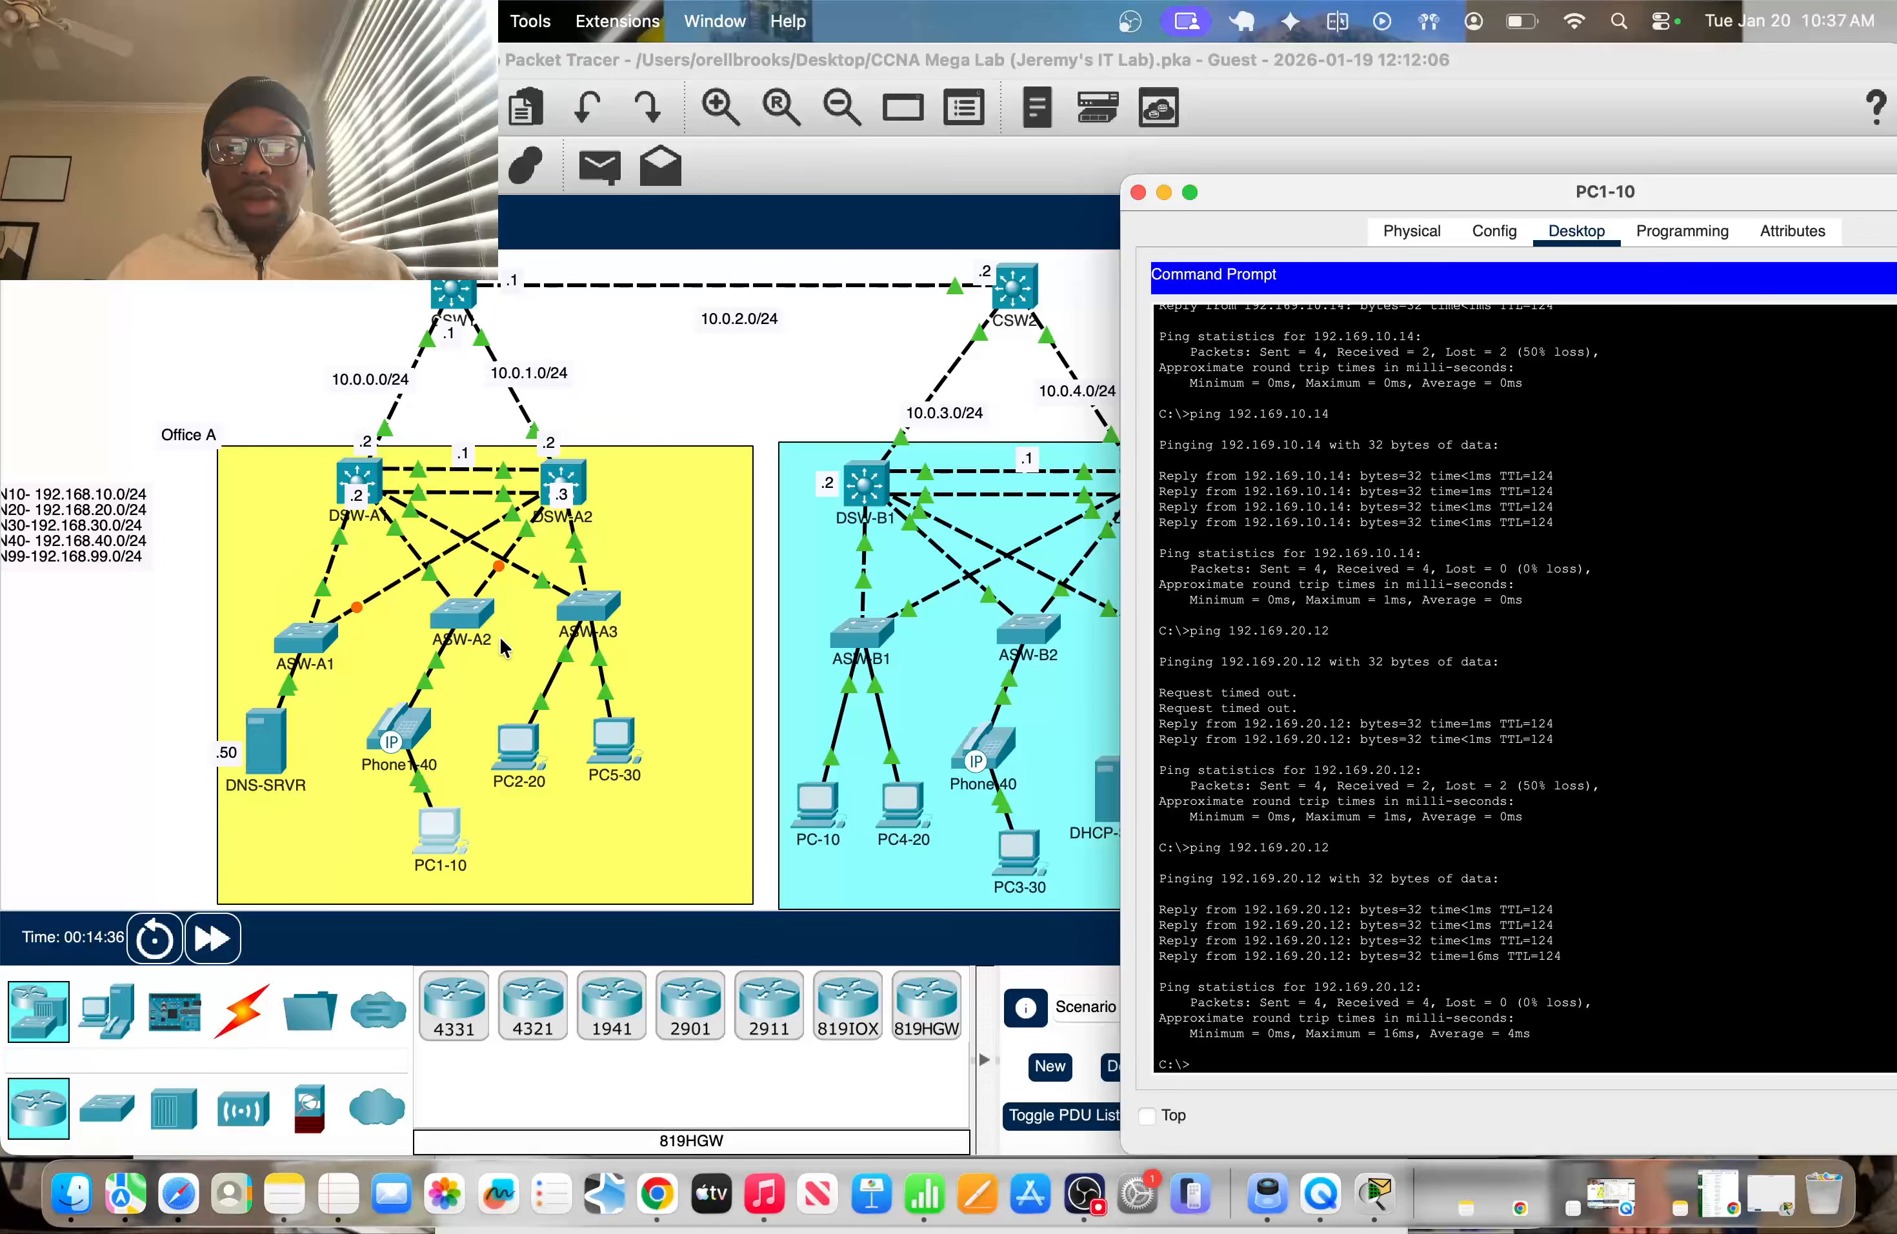
scroll(945, 793, down, 2)
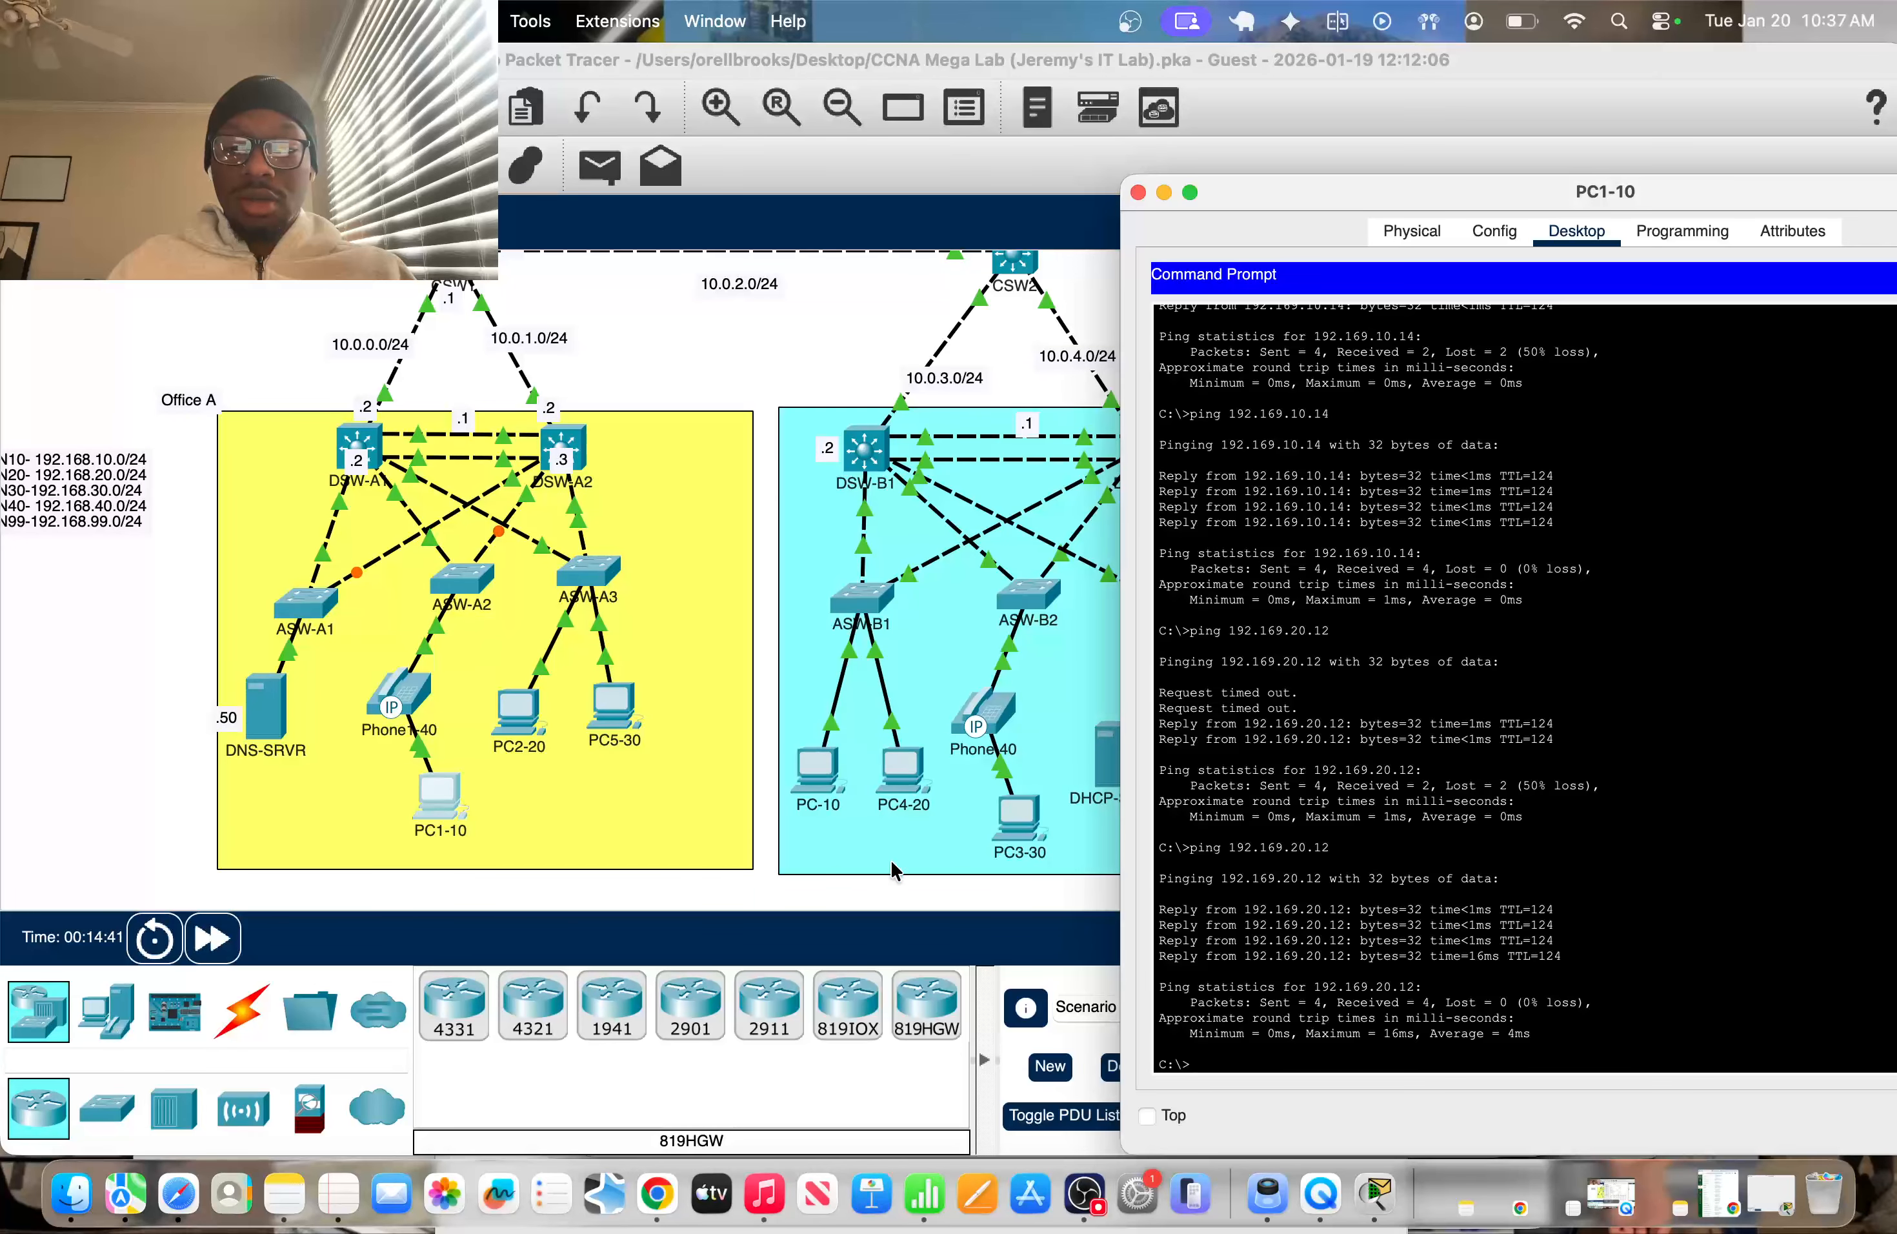
scroll(945, 852, right, 2)
click(936, 813)
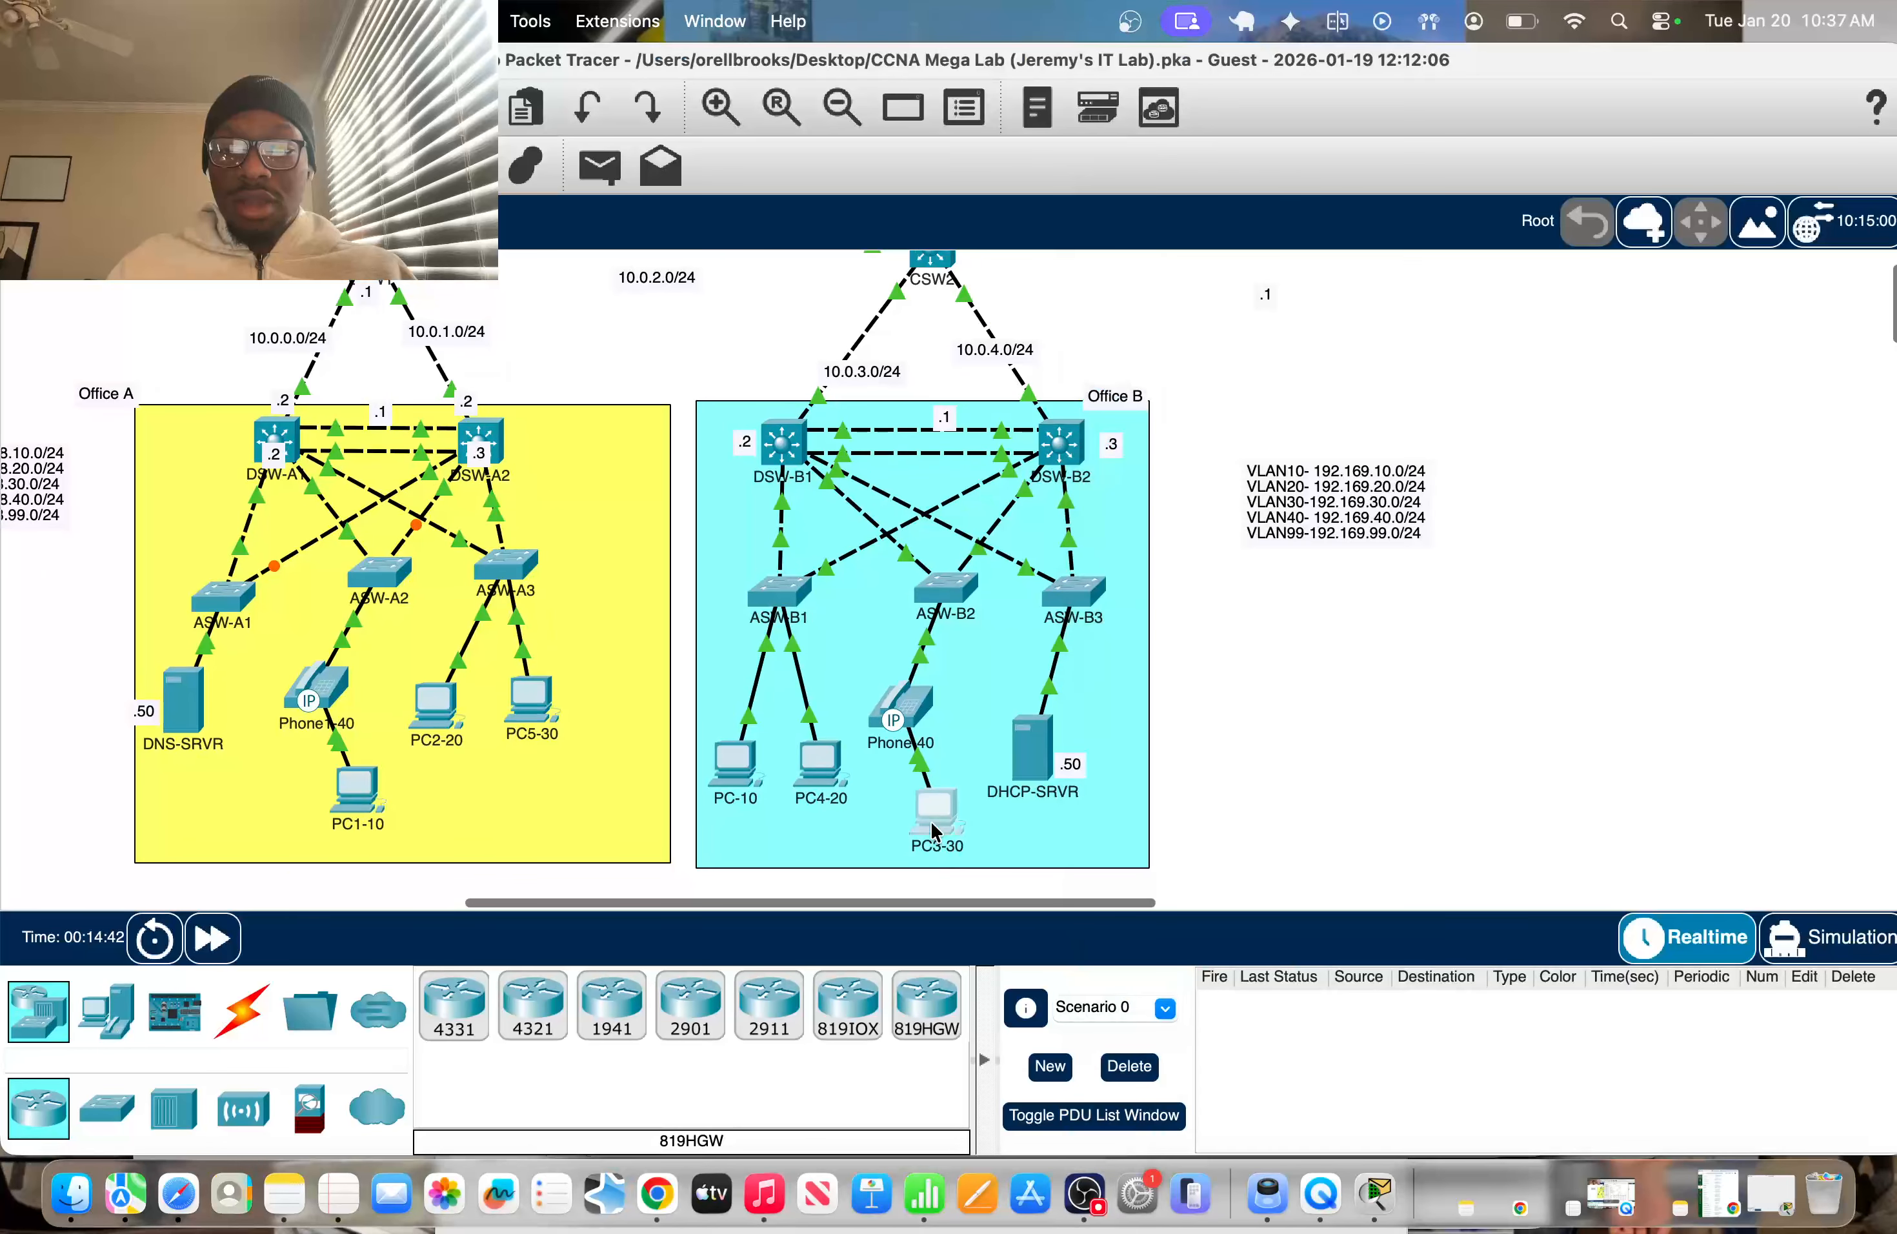
drag(1037, 190, 1442, 205)
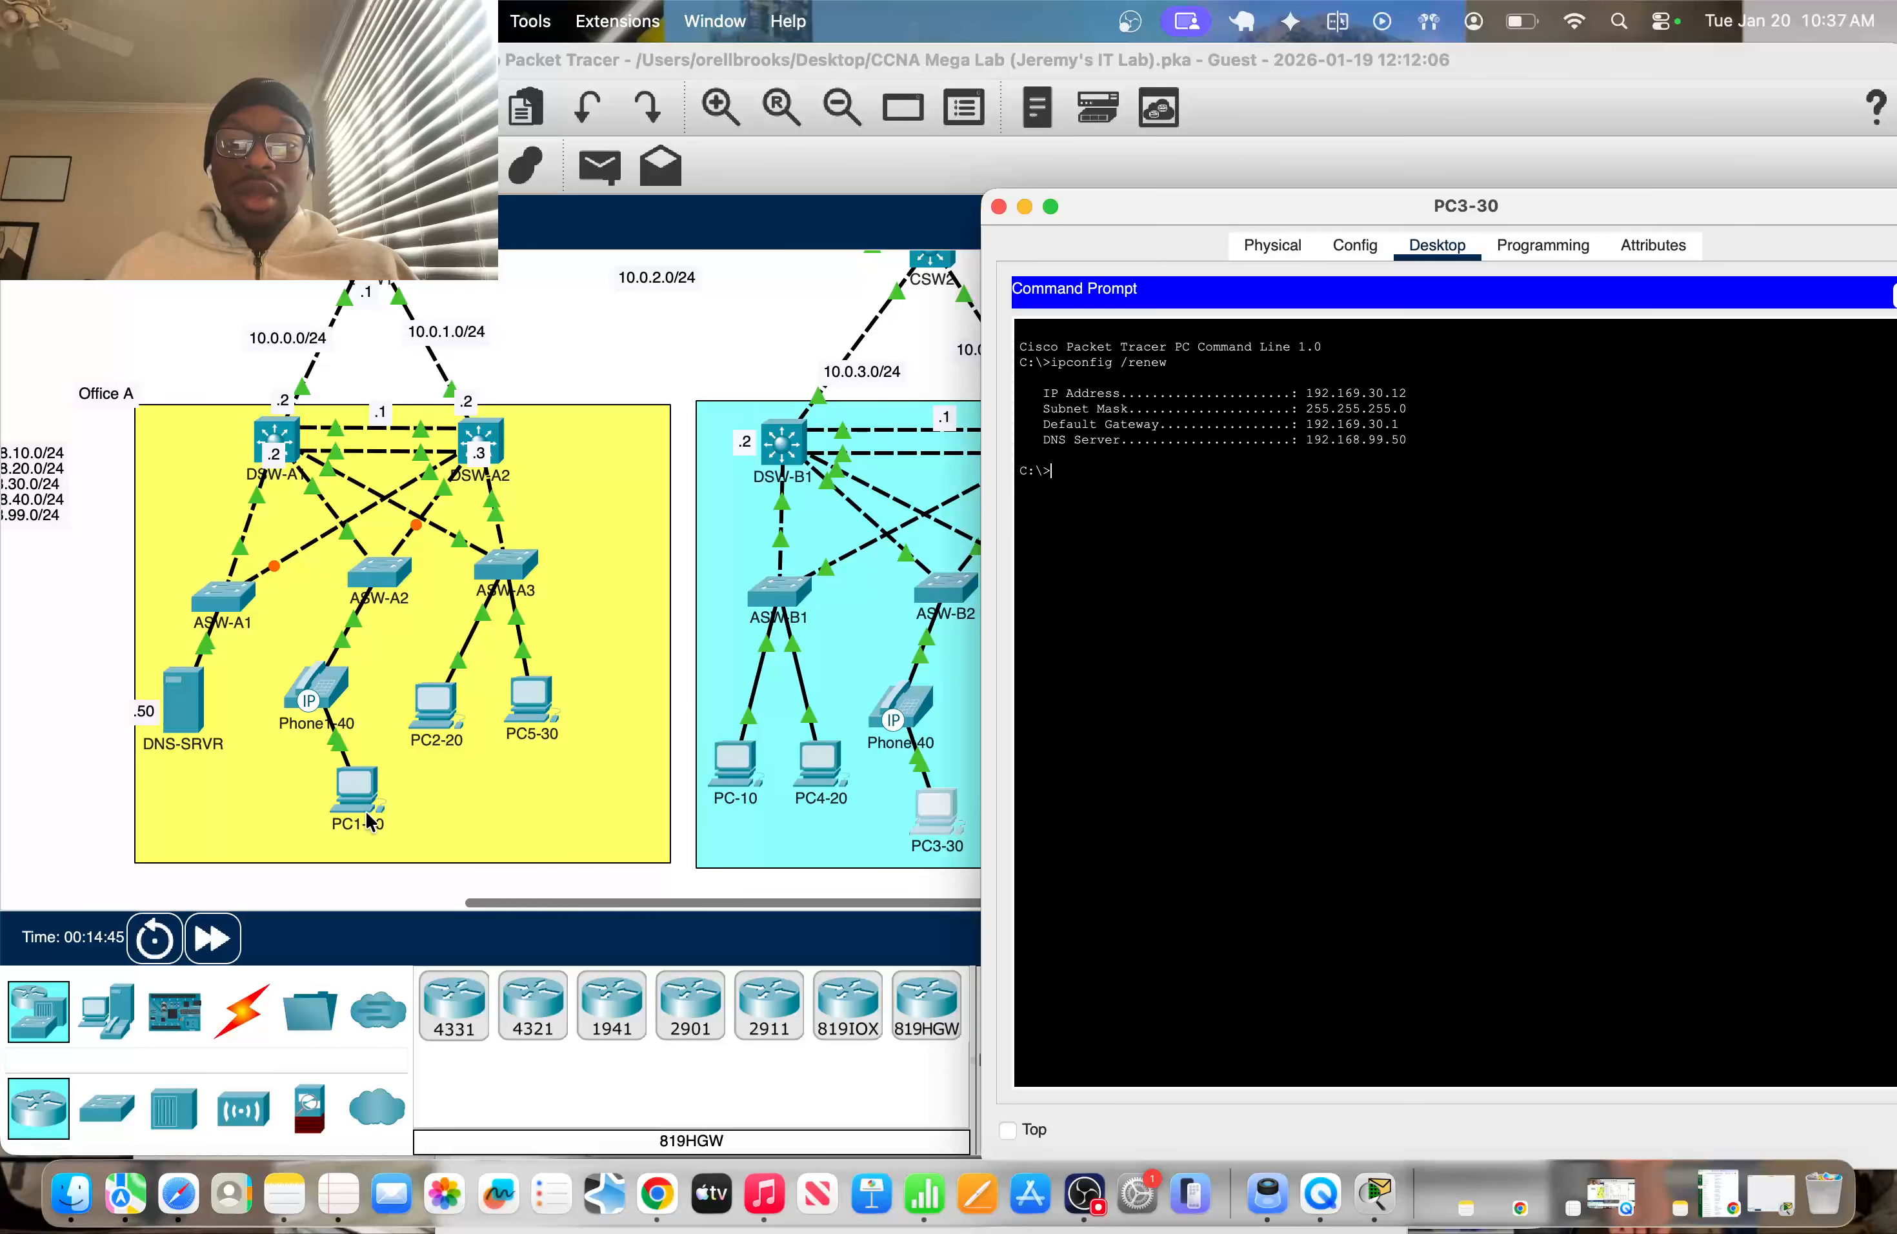
key(super+w)
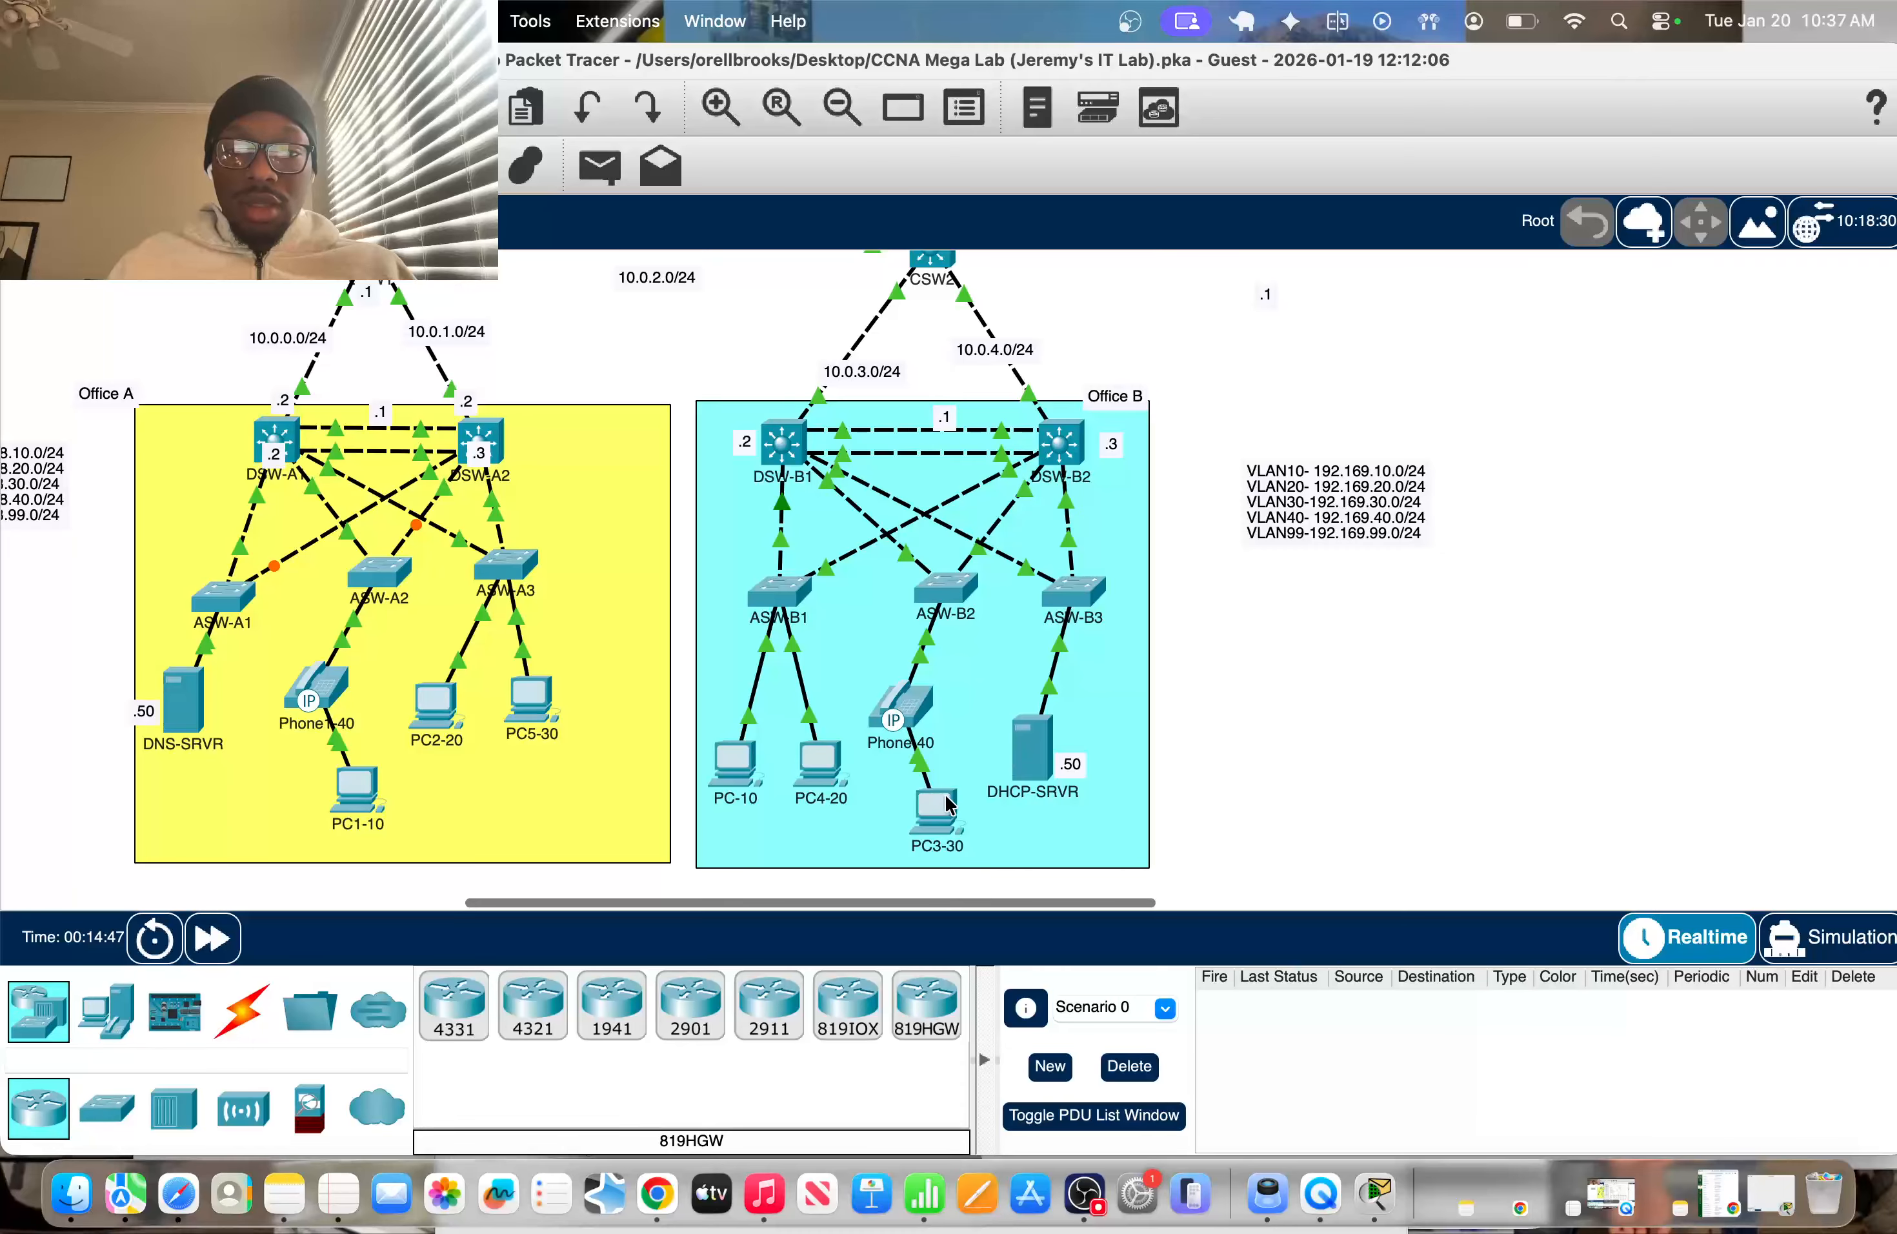
mouse_move(948, 804)
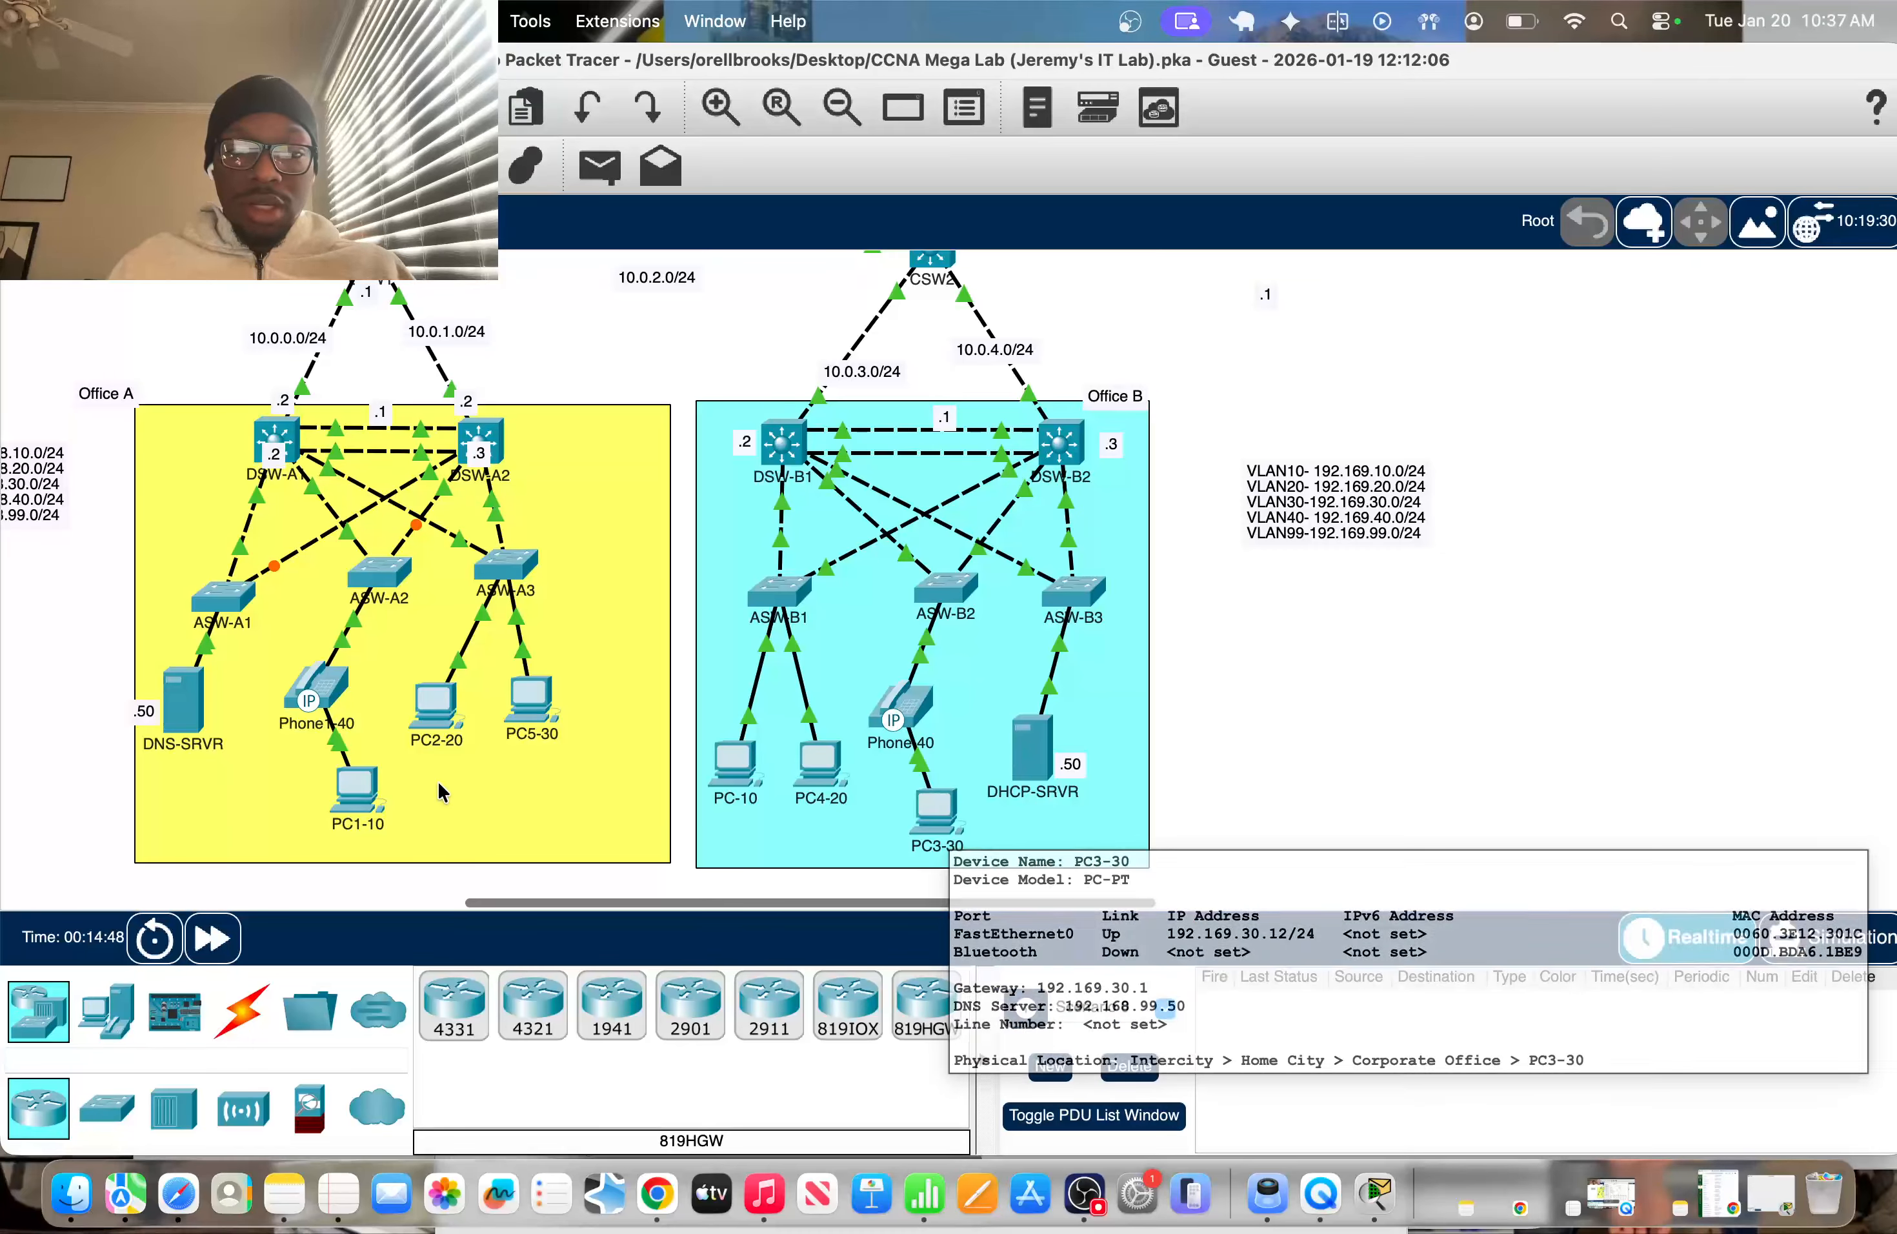
Enter a ping to PC3-30 at 192.169.30.12 on PC1-10, and run it in Simulation mode
click(352, 863)
click(356, 789)
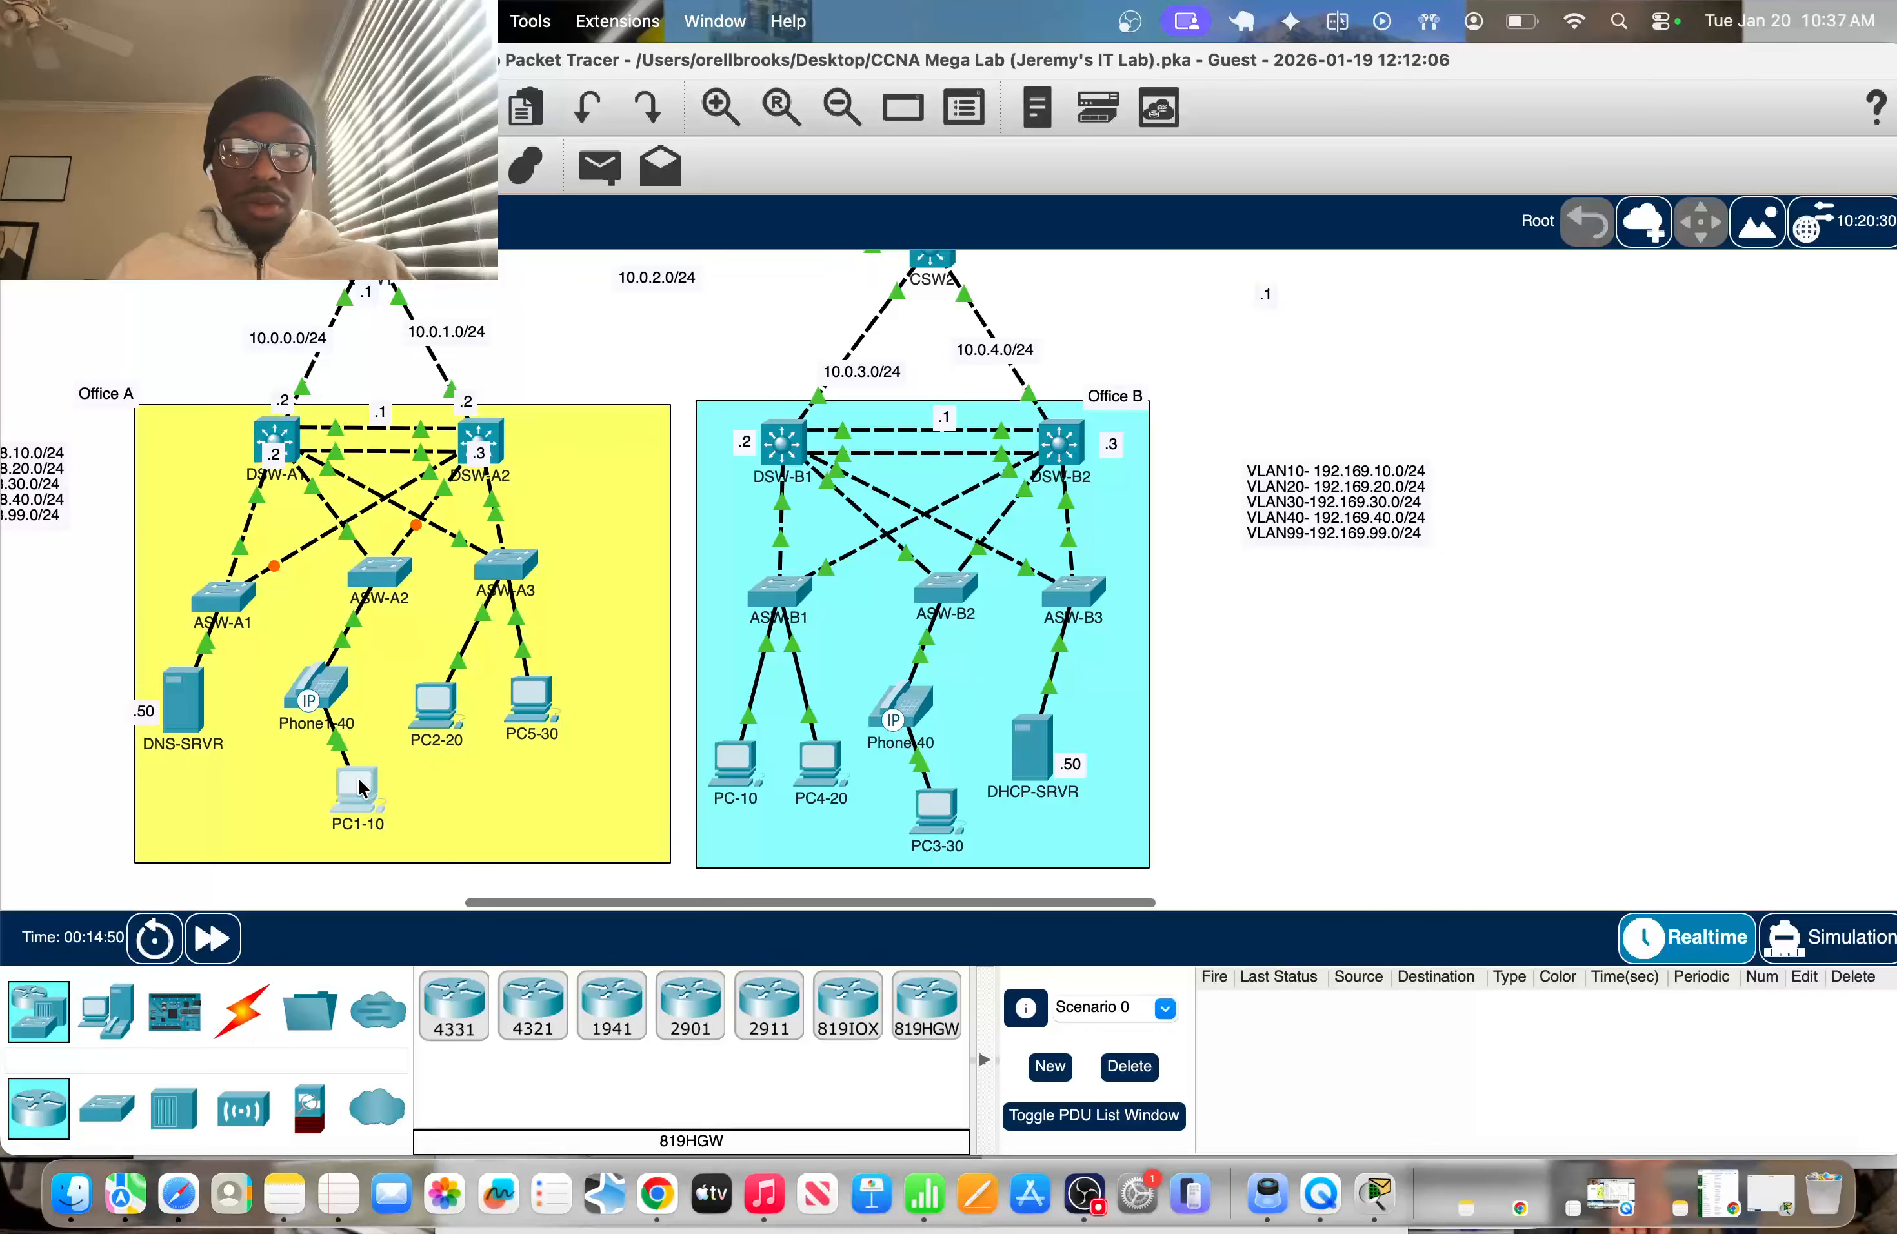
text(ping 19)
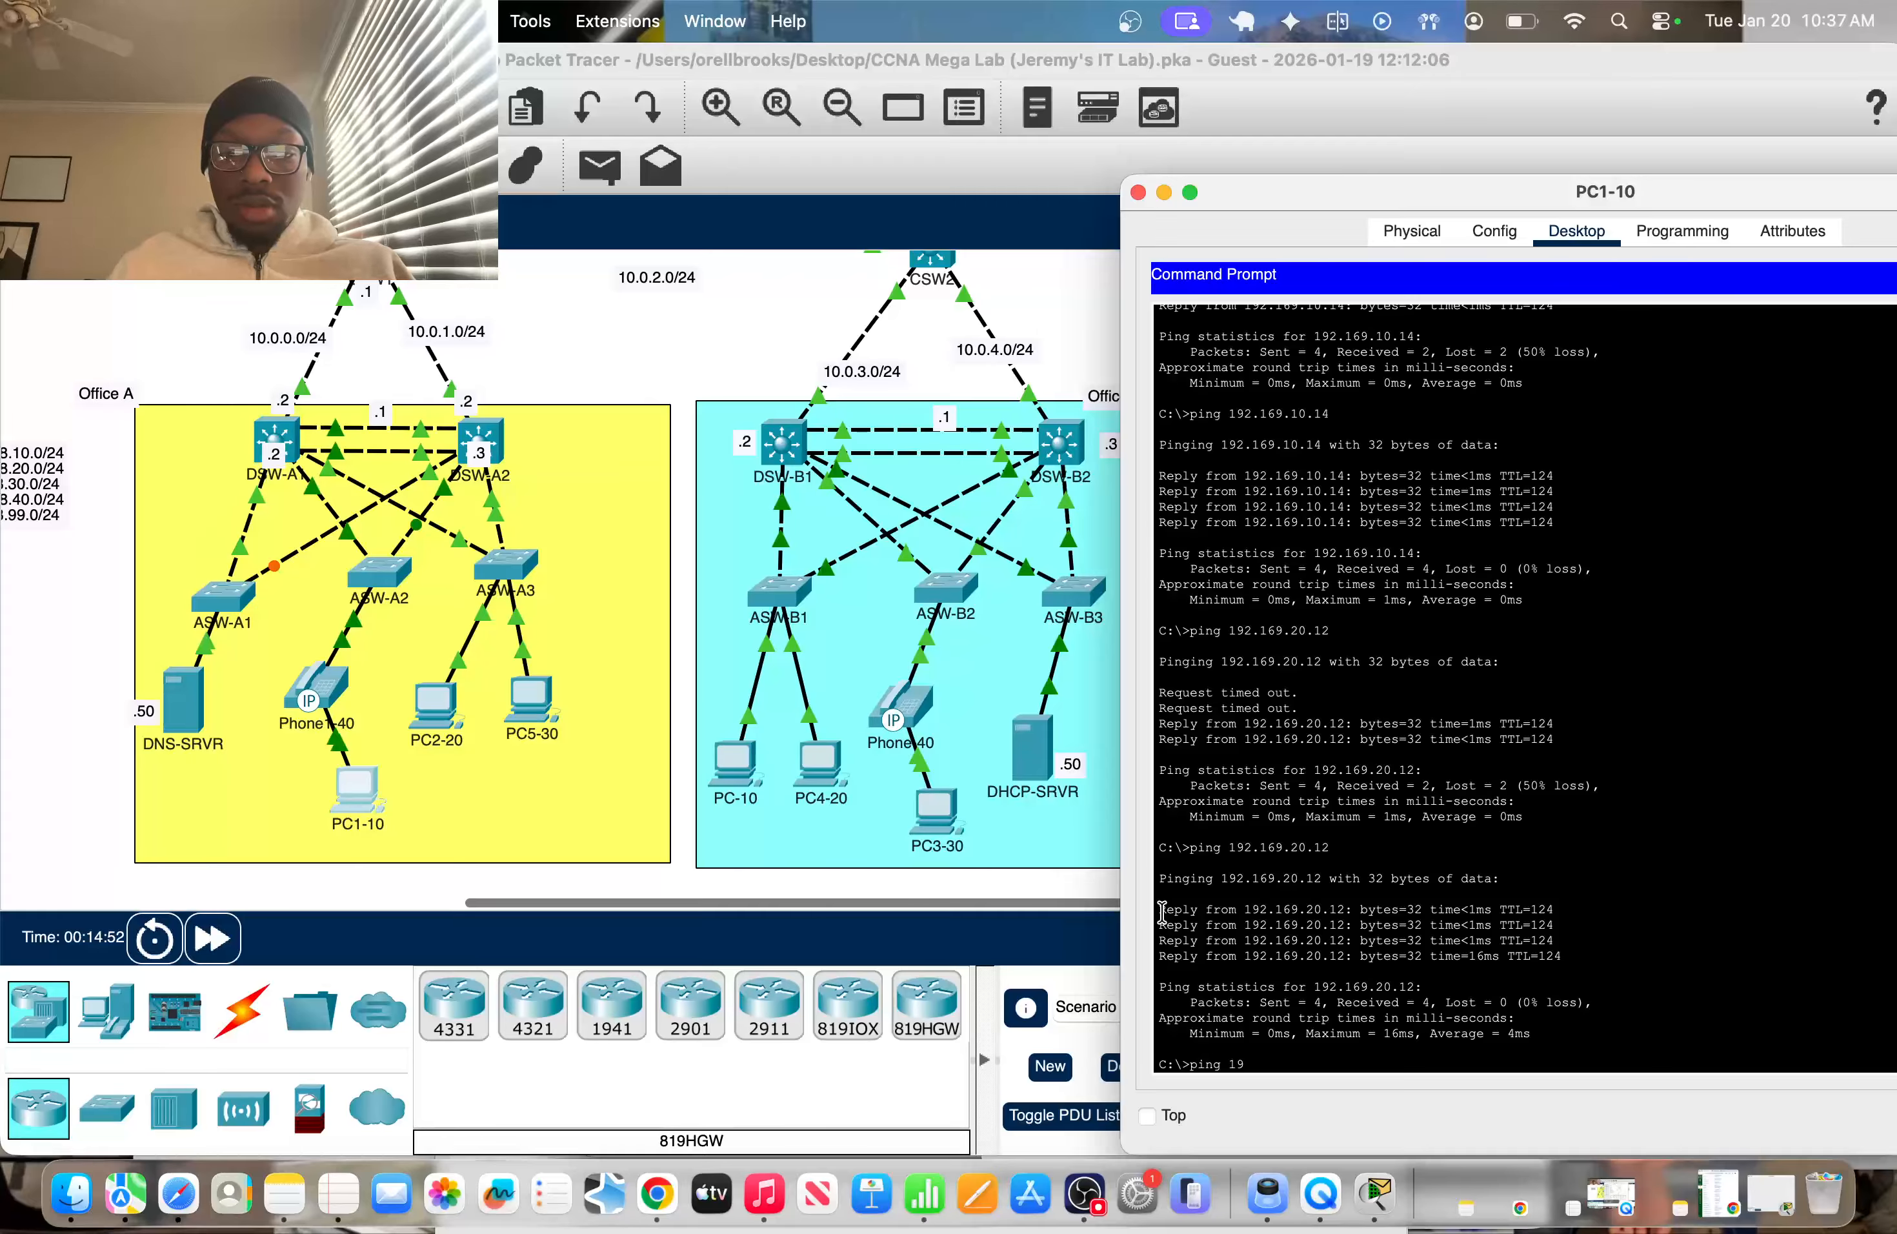
text(2.169.30.12)
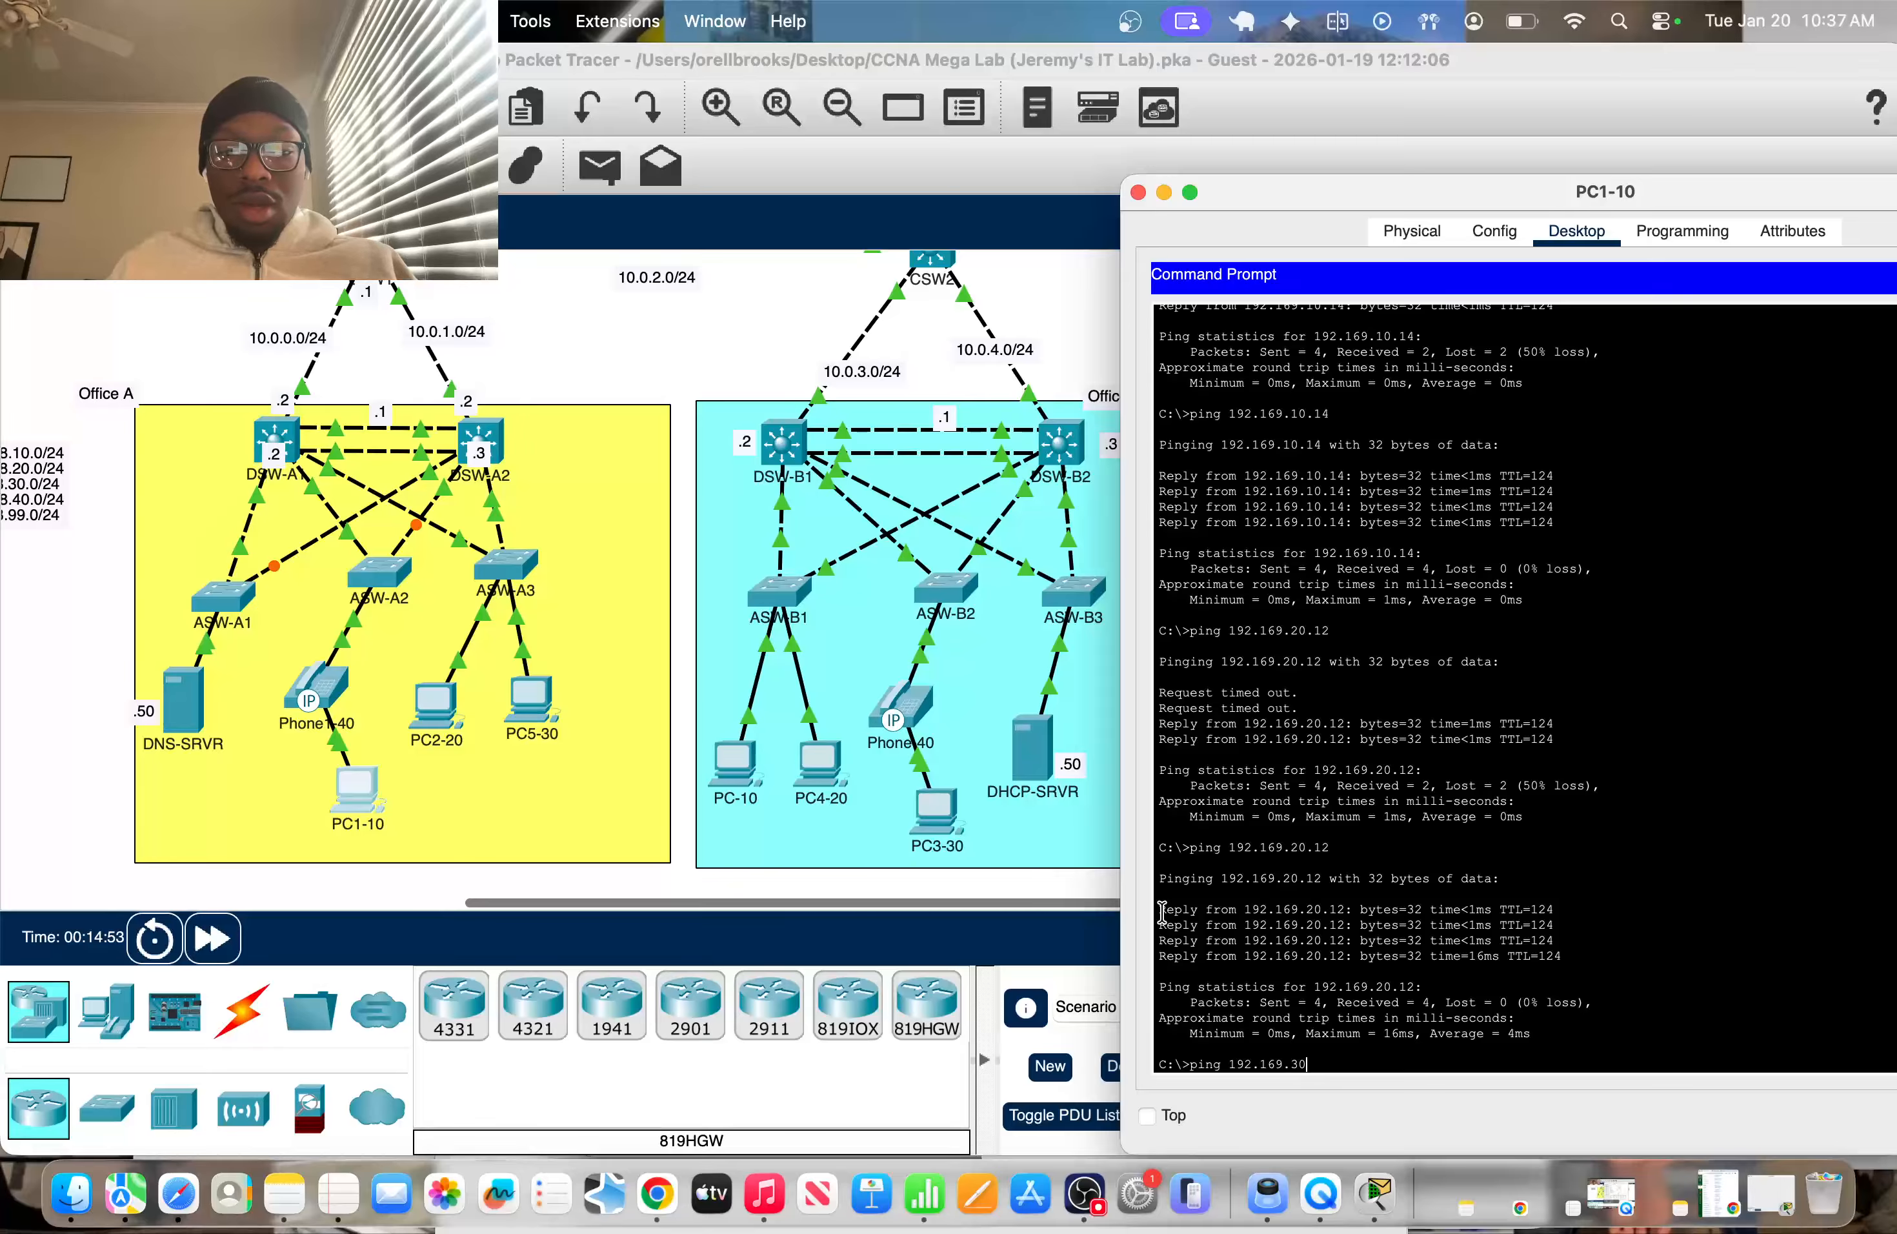
click(911, 888)
click(1834, 939)
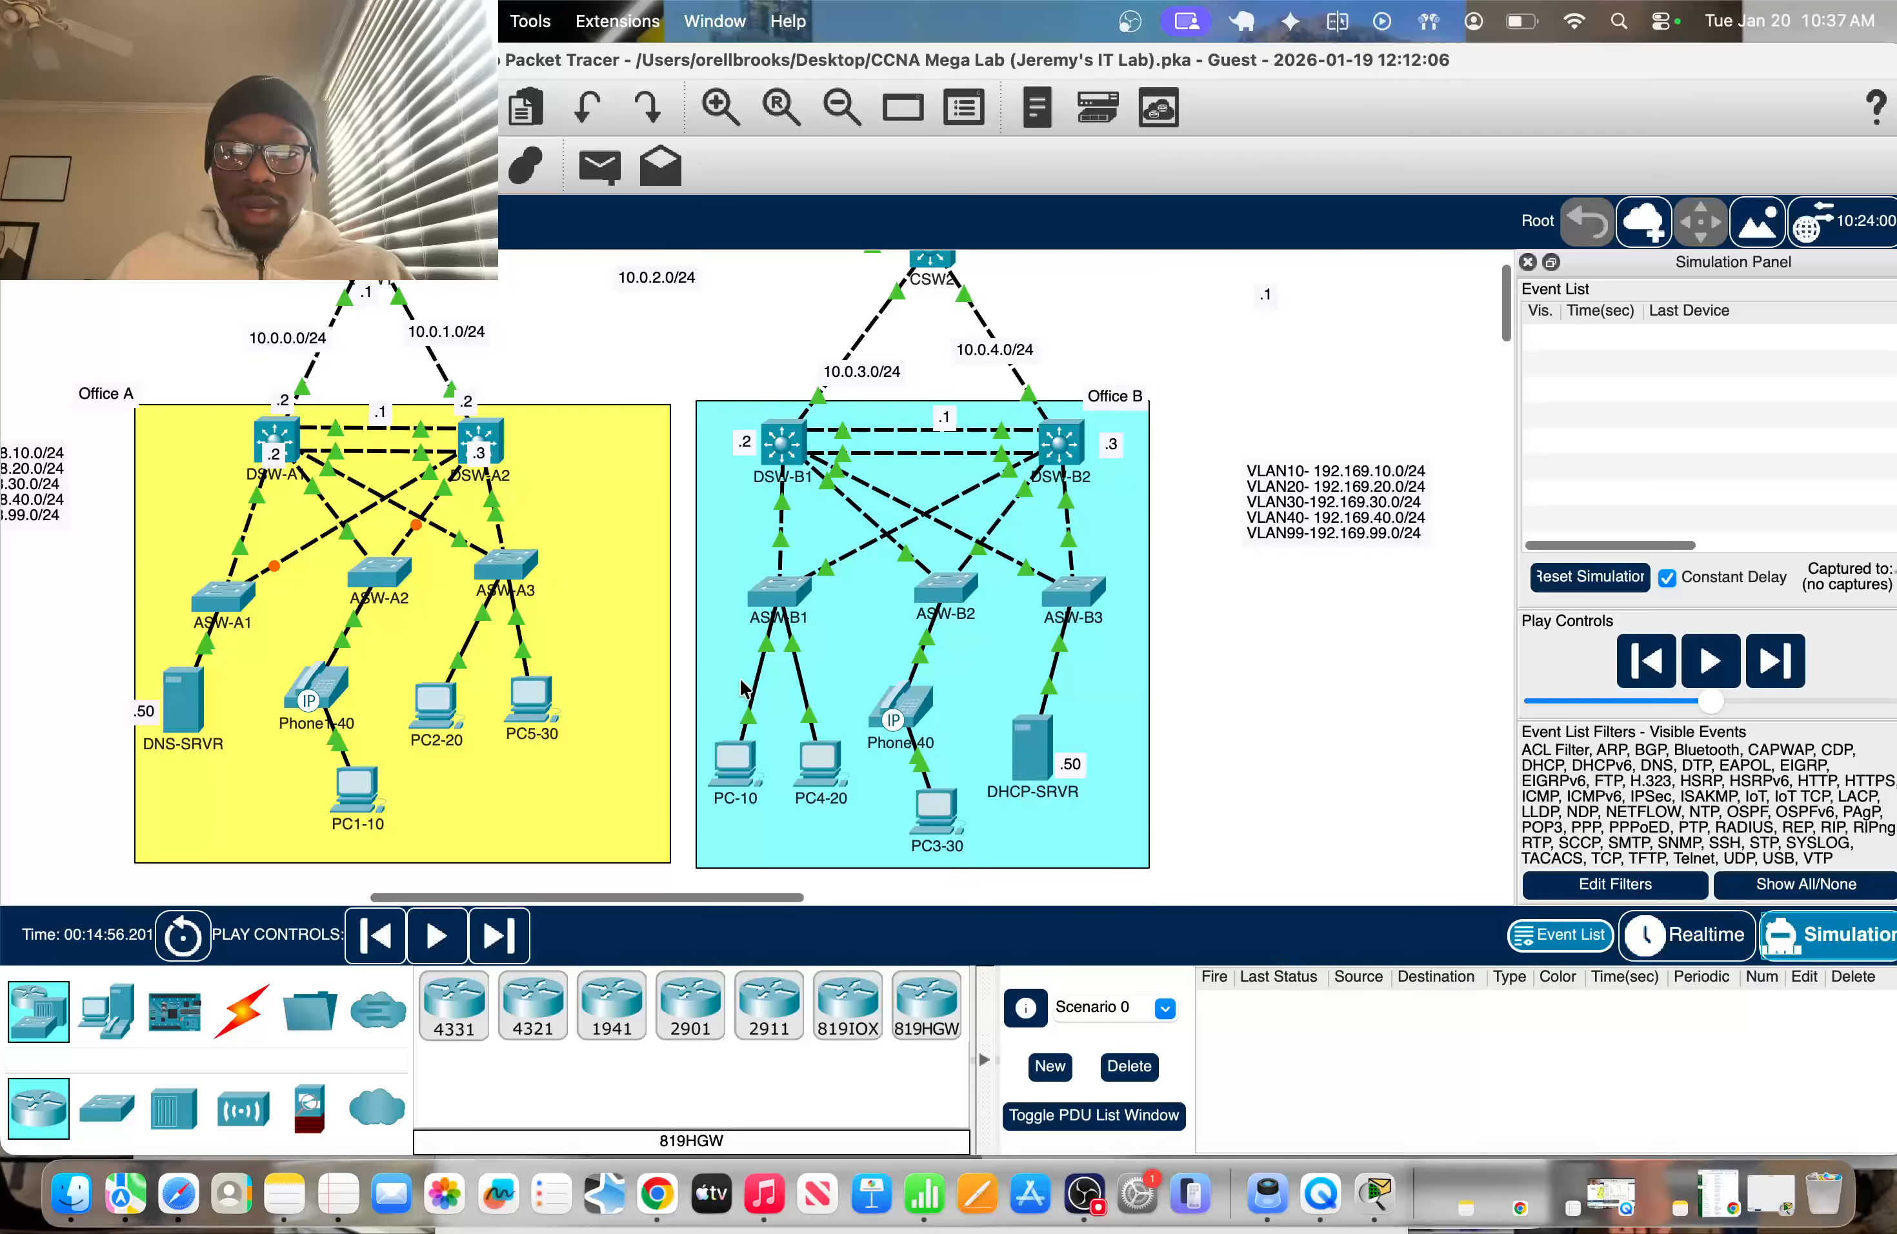
click(372, 786)
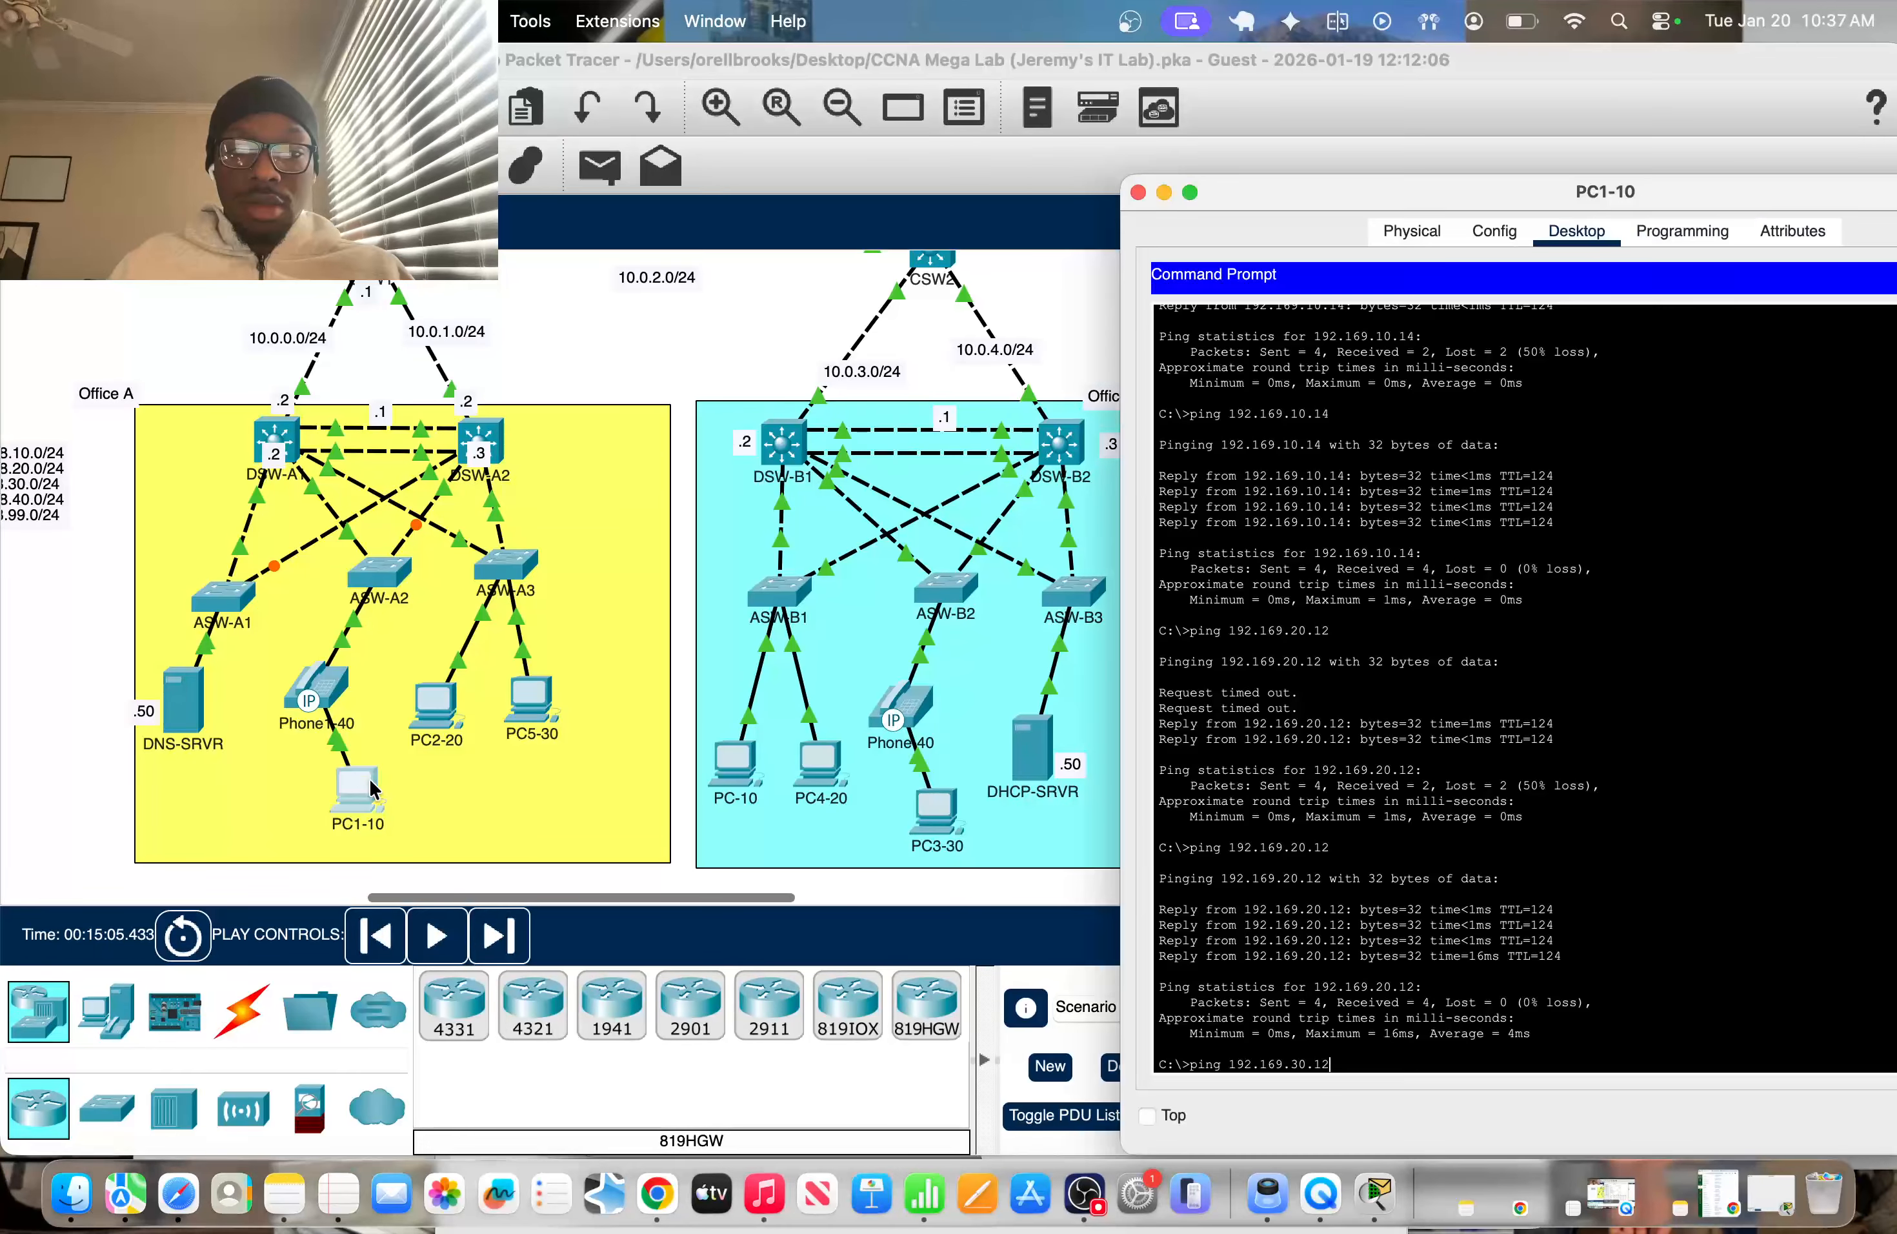
click(781, 884)
scroll(987, 510, up, 2)
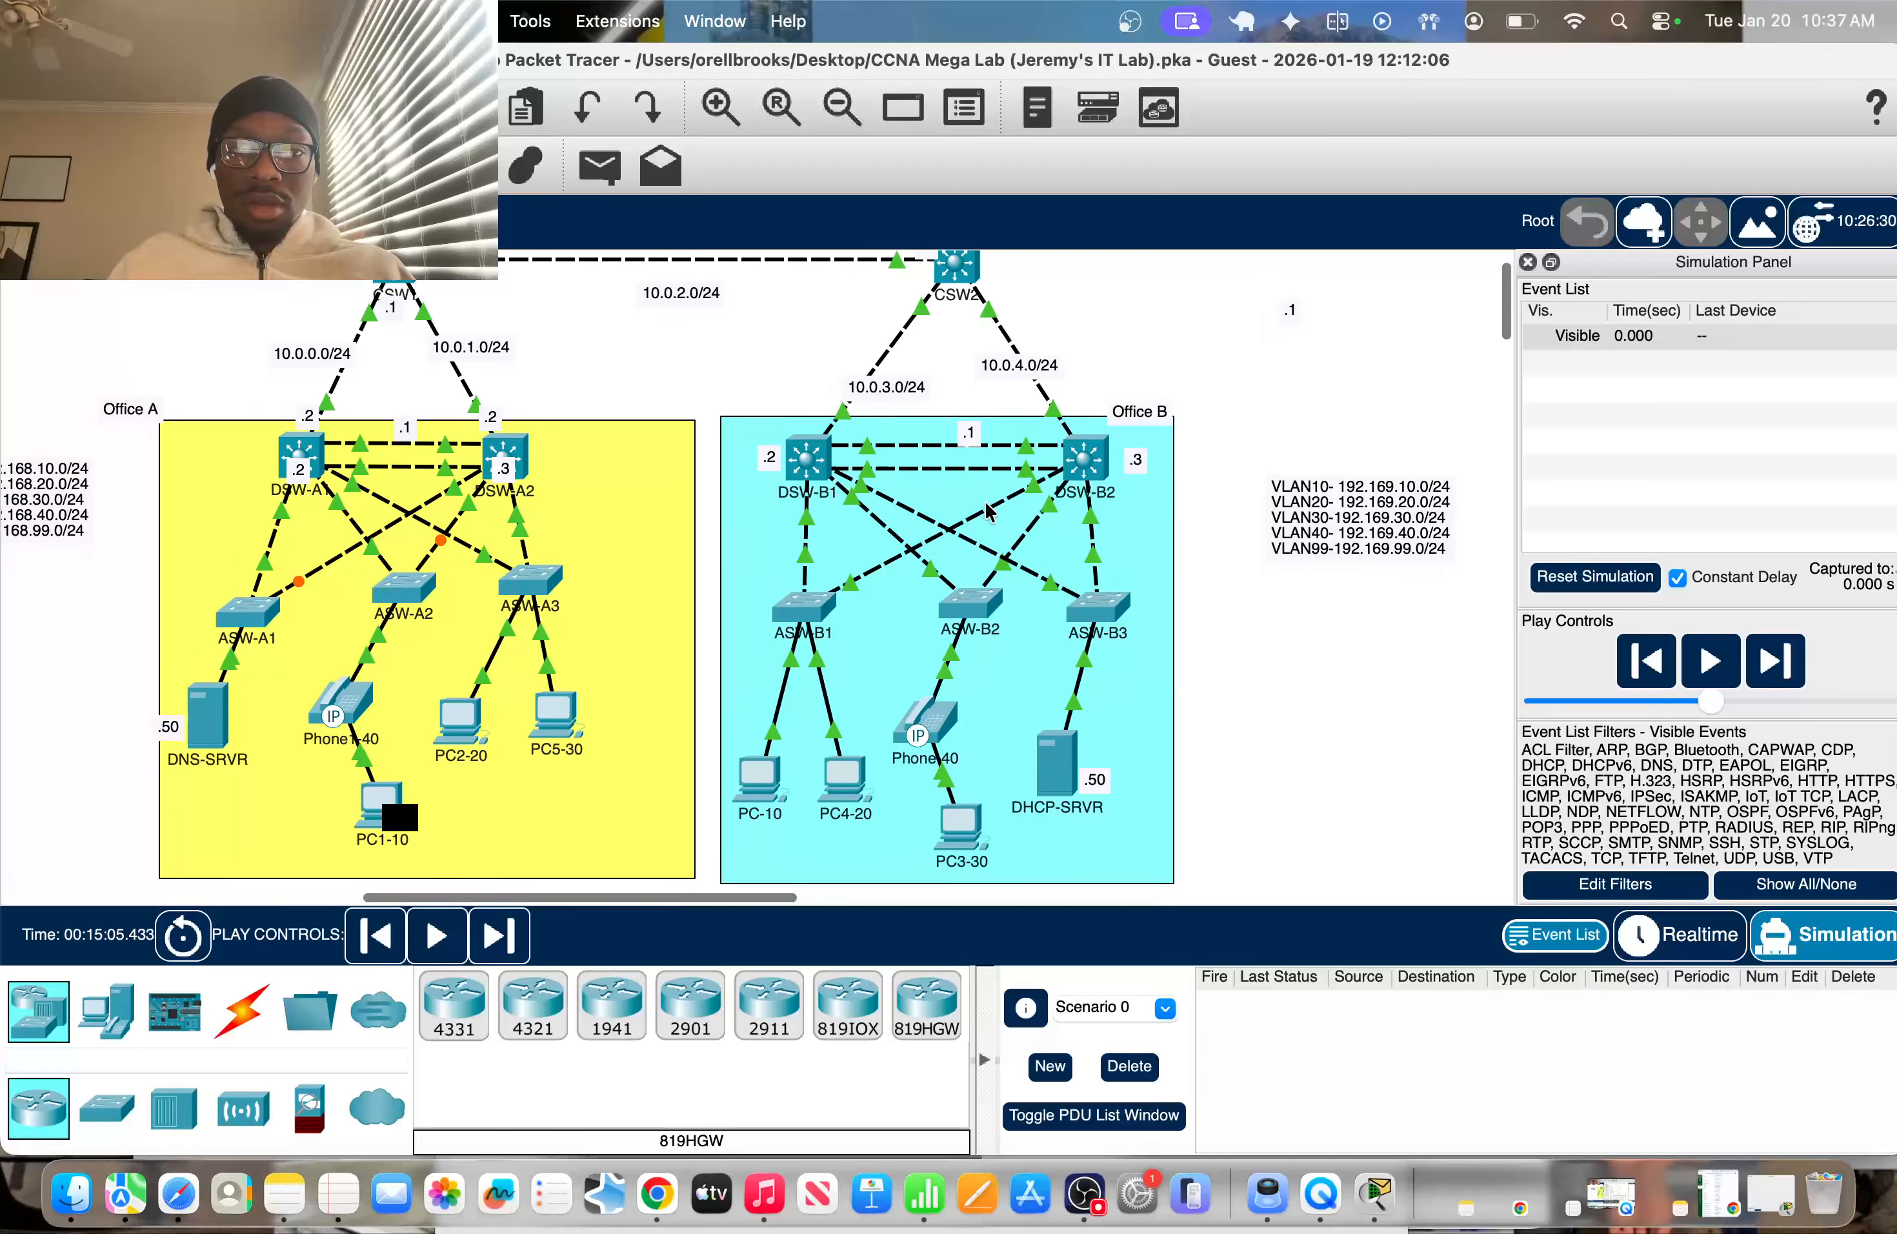
Advance the simulation event by event to trace the ping from PC1-10 through the core switches to PC3-30
click(1772, 658)
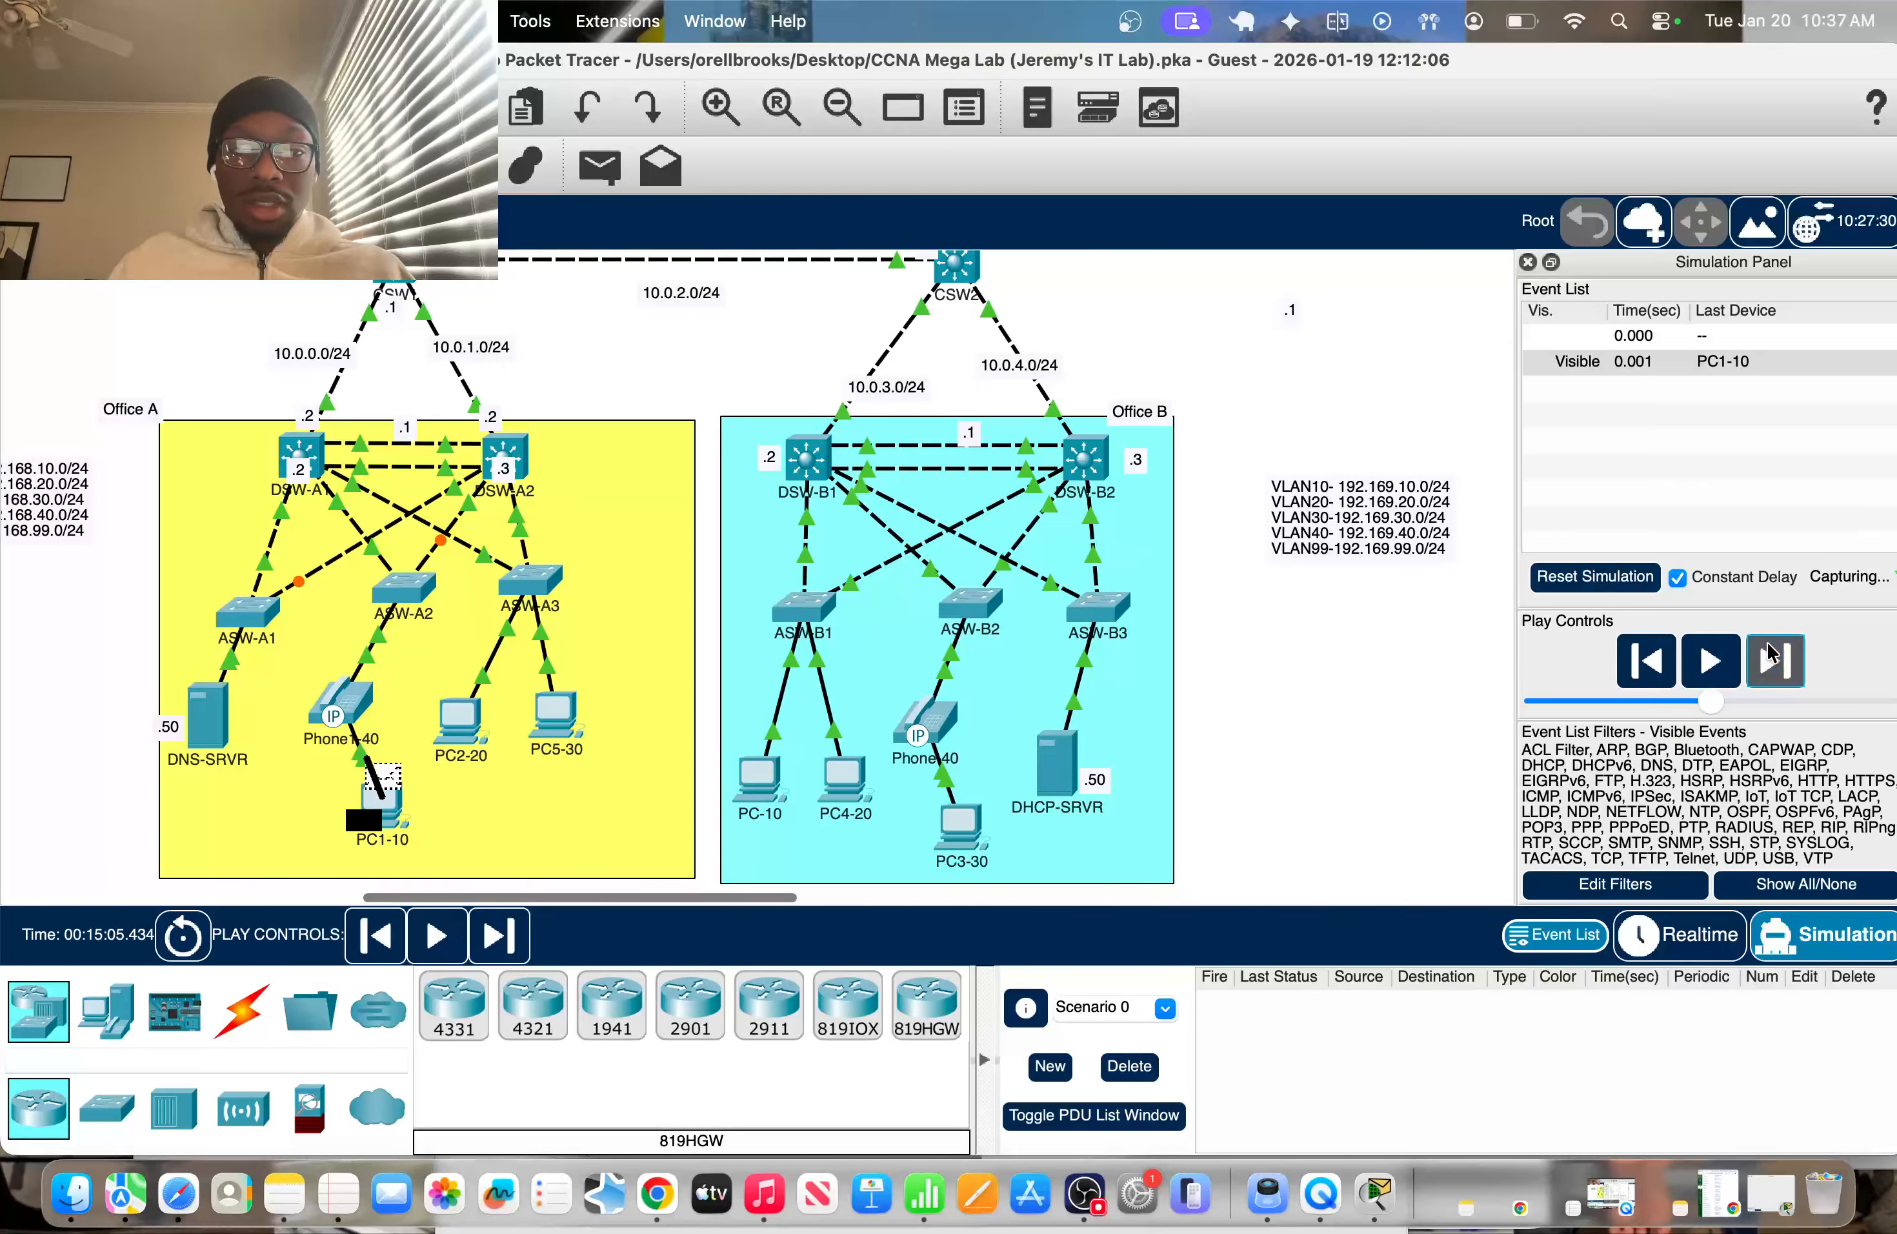
click(1771, 659)
click(1768, 655)
click(1768, 655)
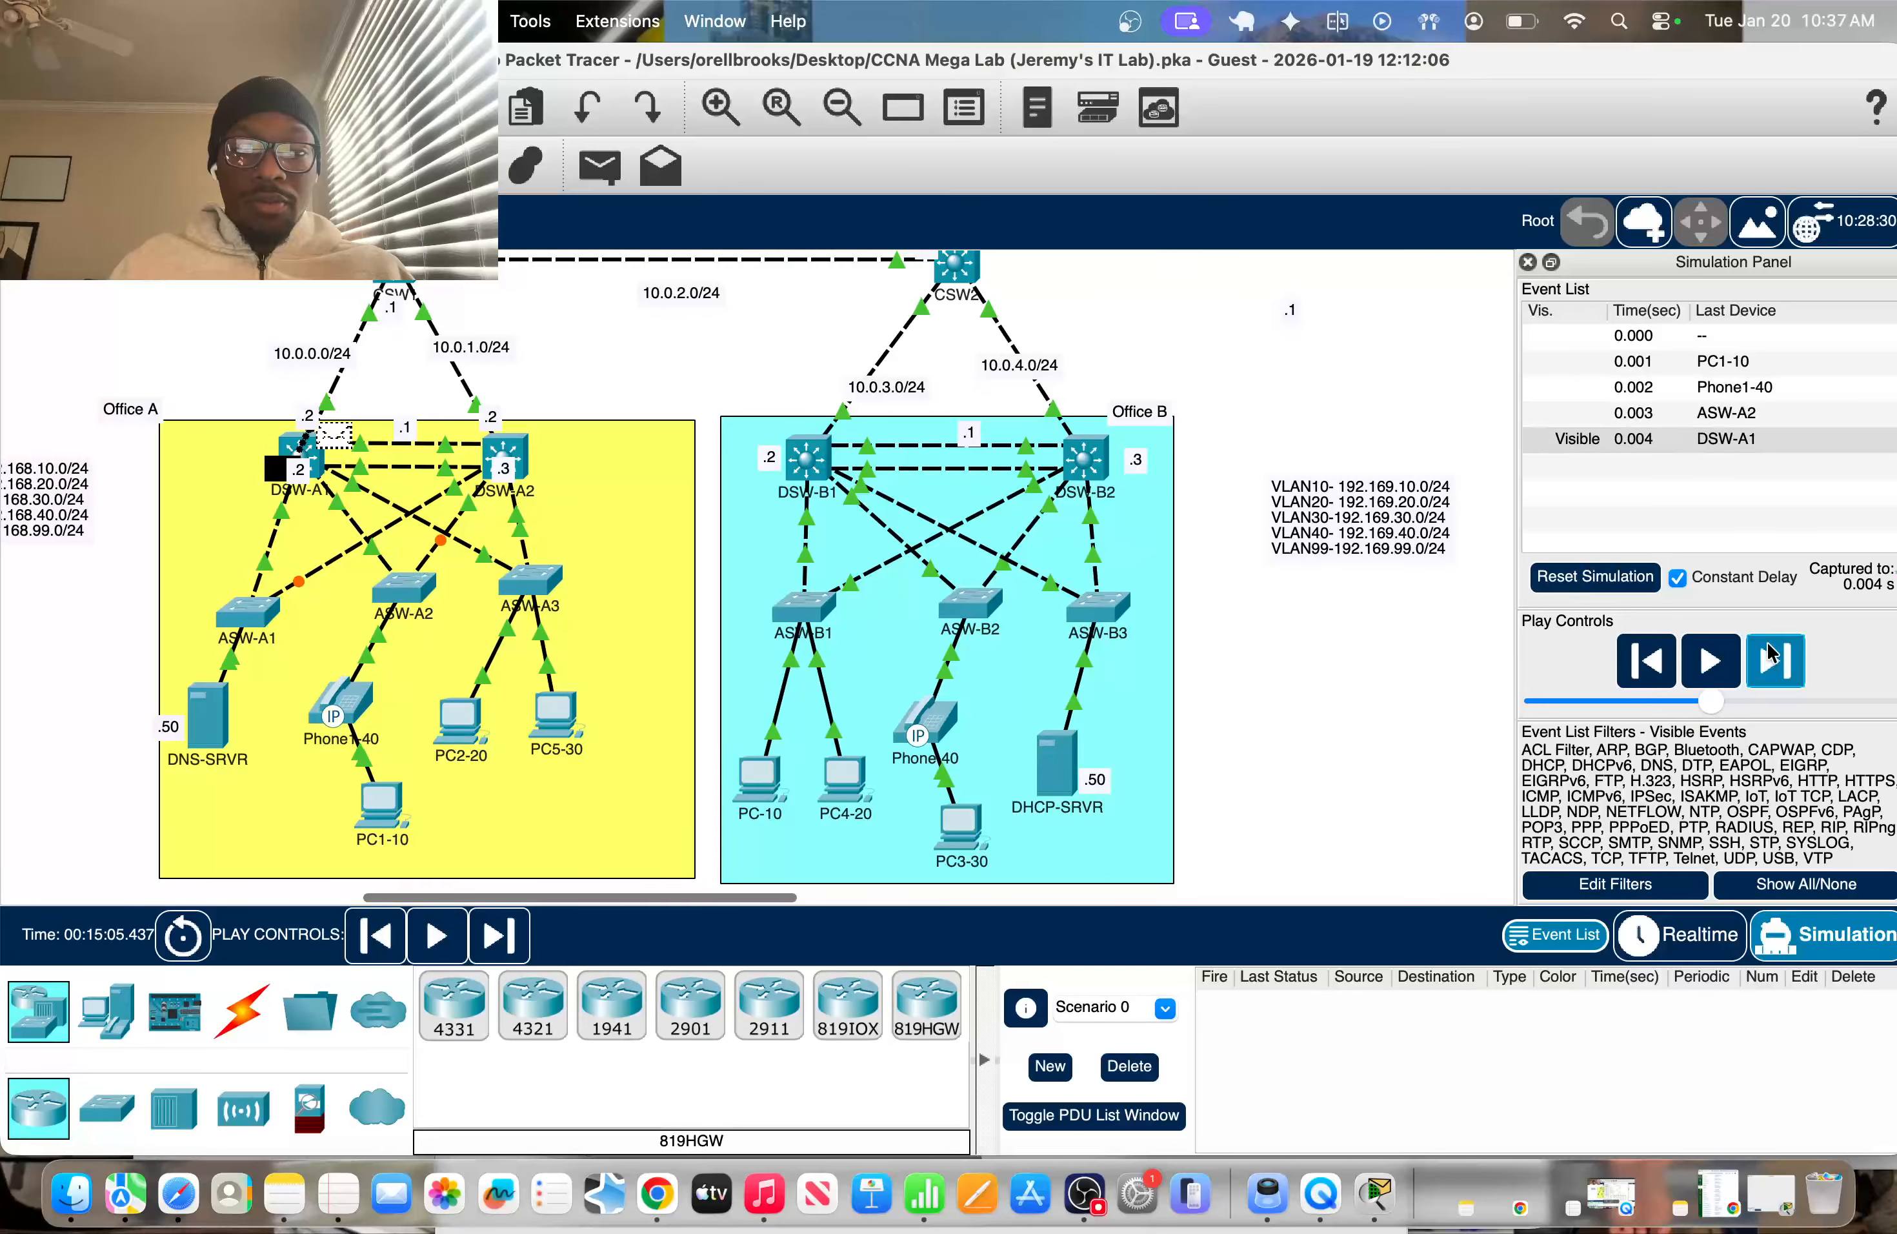
click(1767, 656)
click(1767, 656)
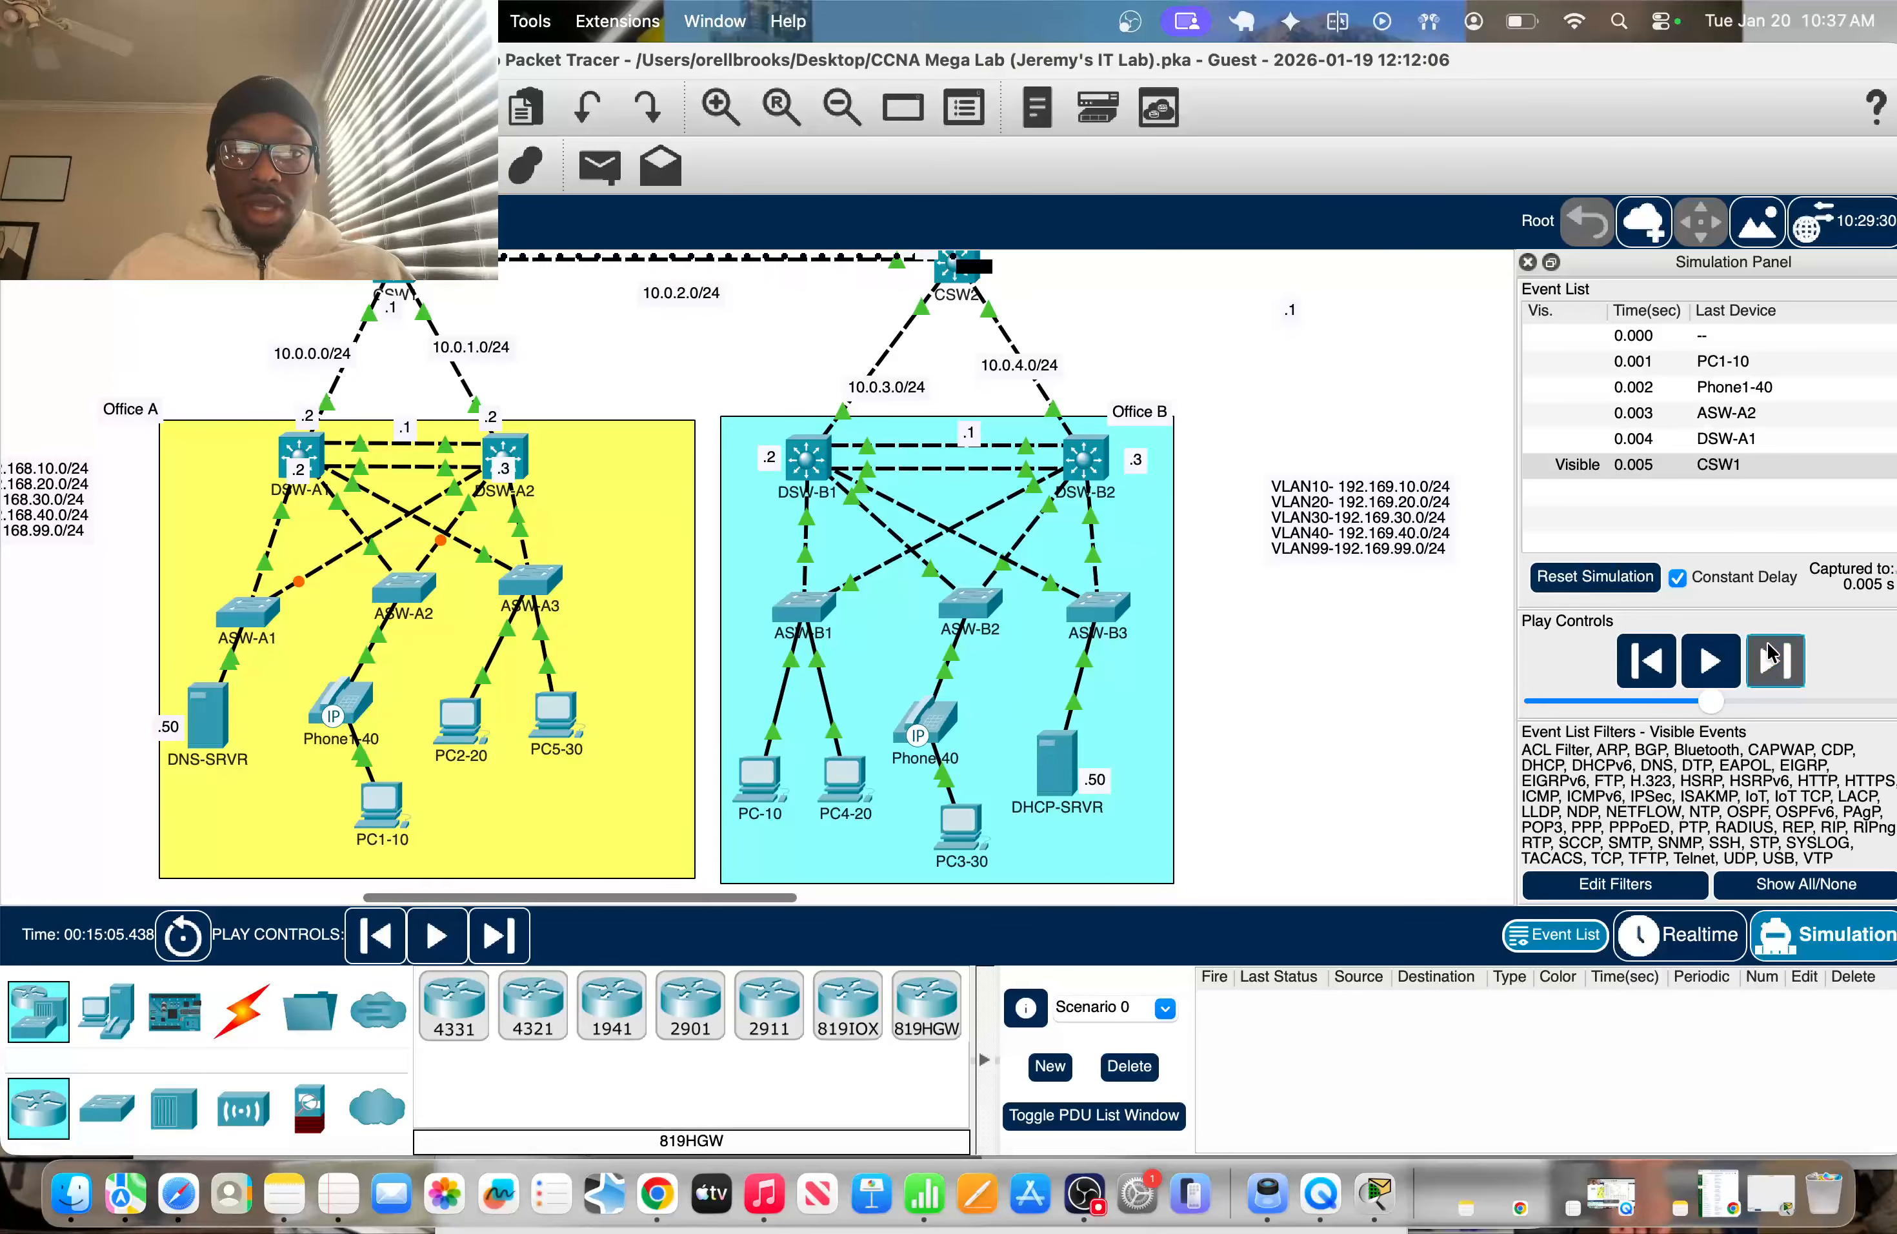
click(1768, 656)
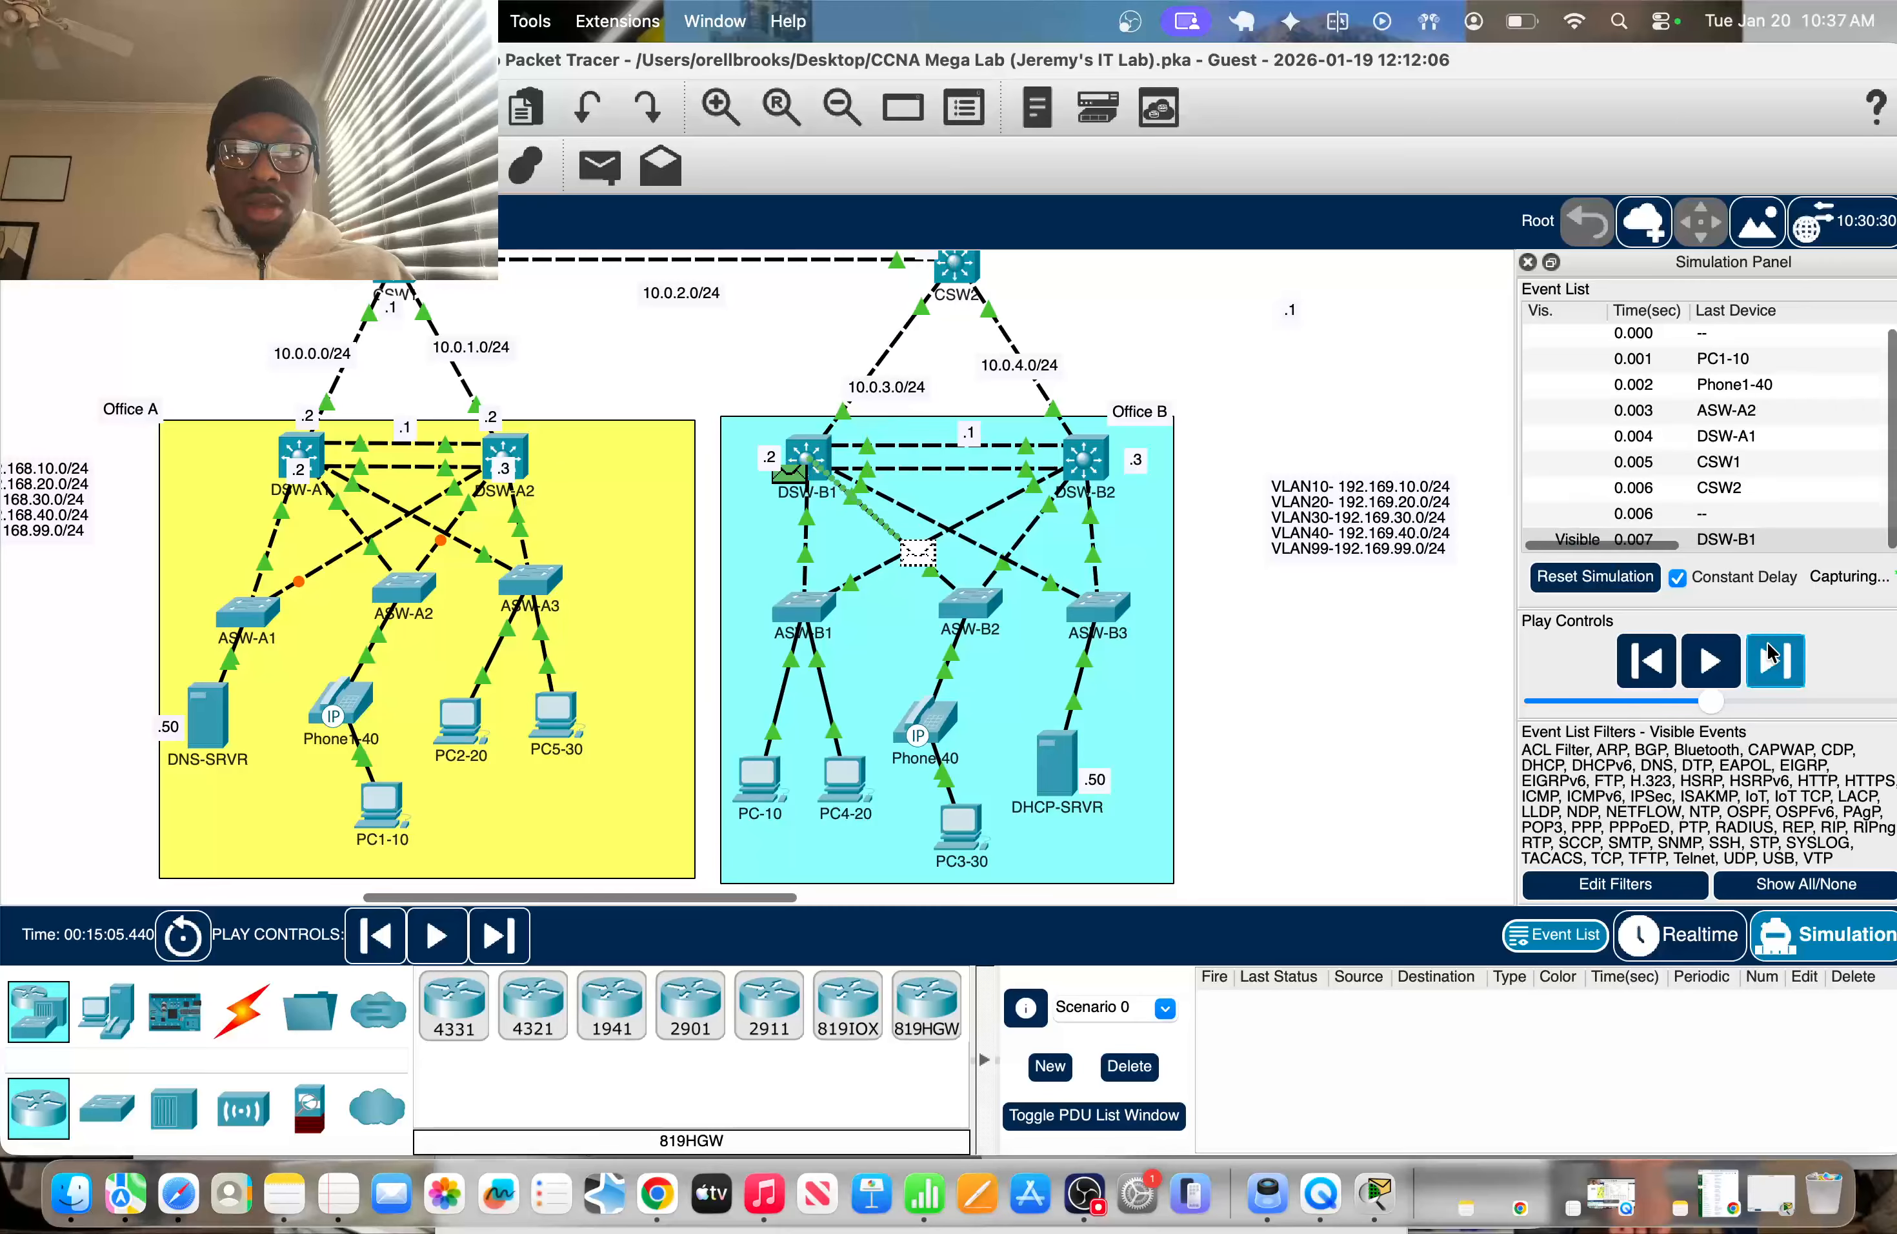
click(1768, 656)
click(1768, 656)
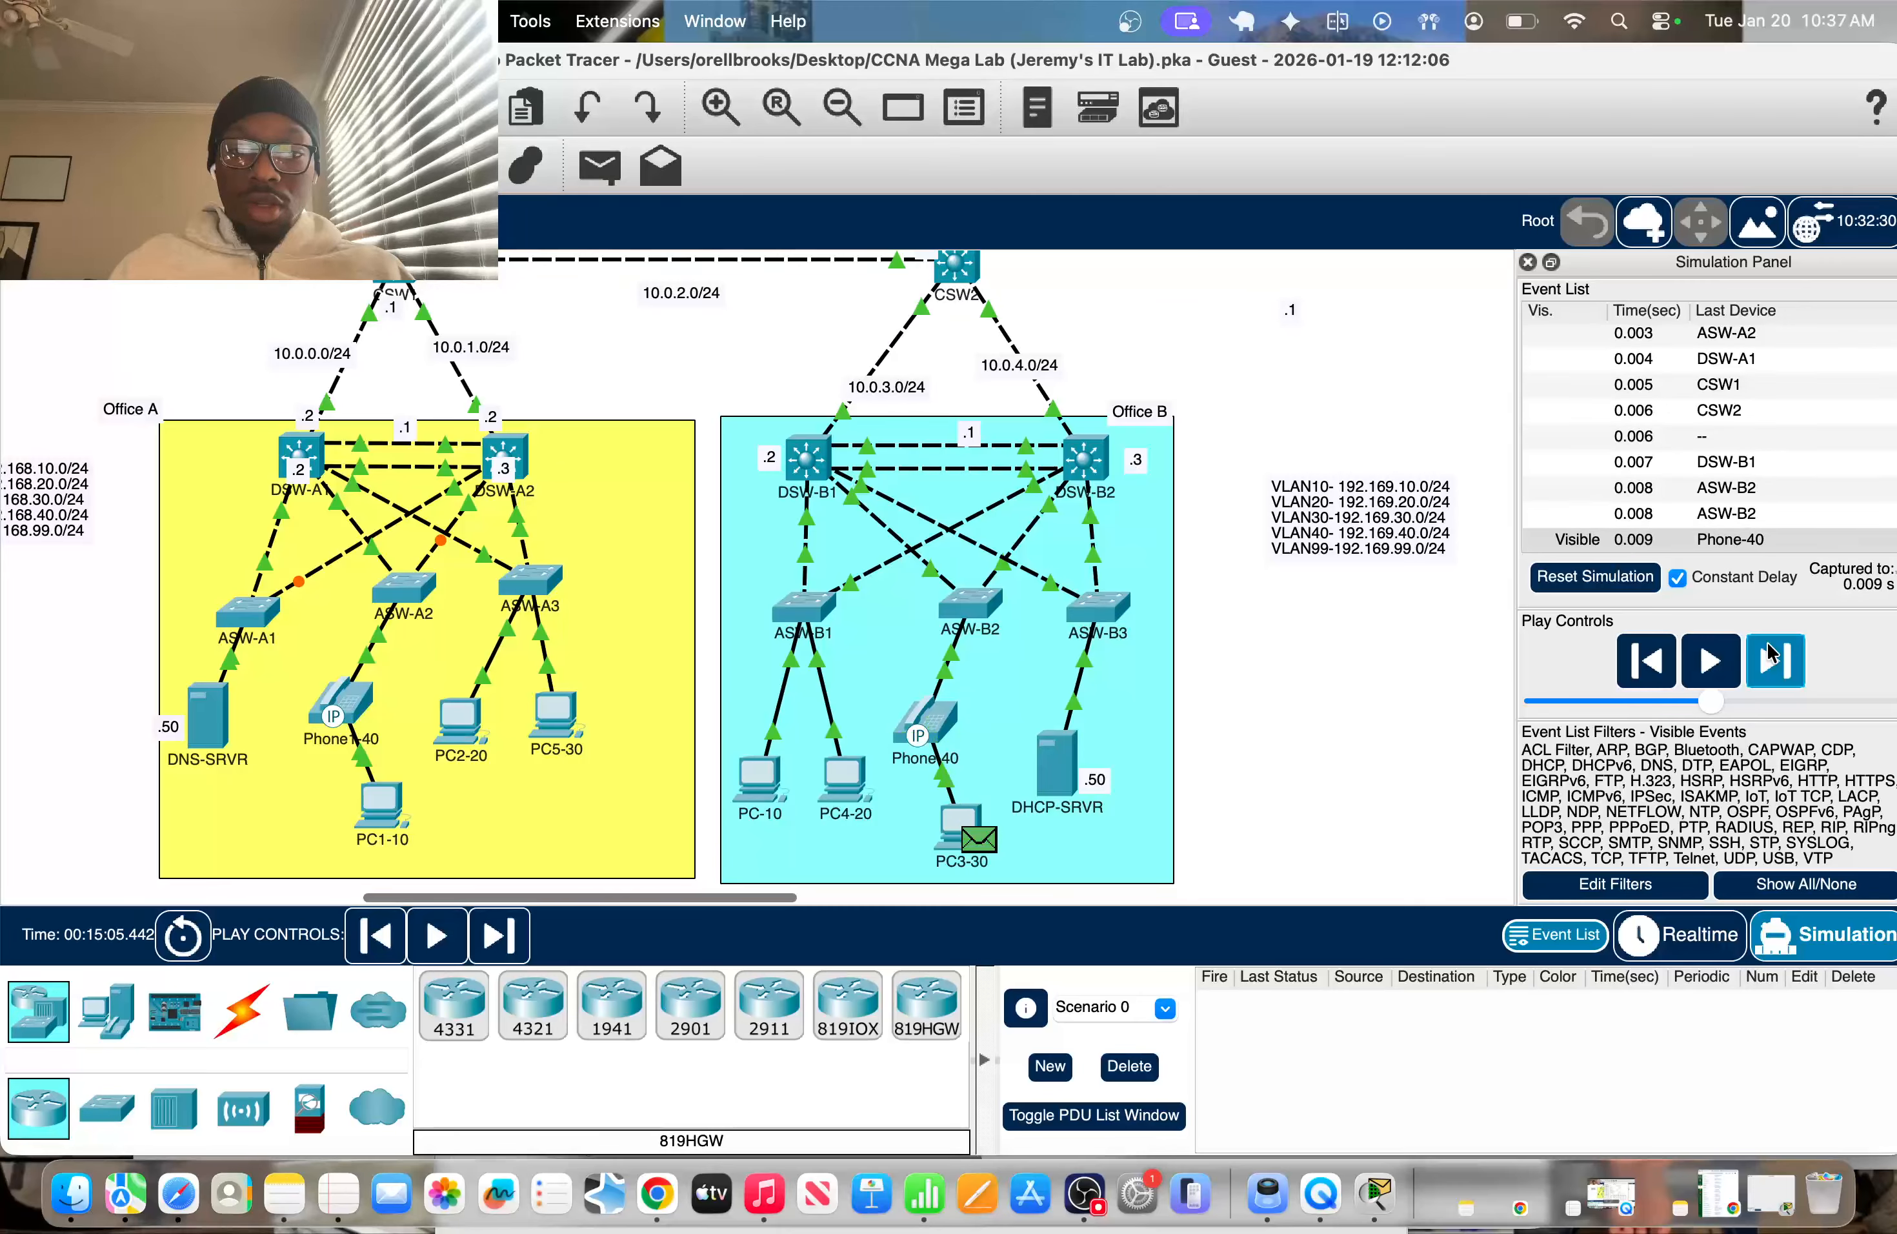
click(1768, 656)
click(1767, 655)
click(1768, 655)
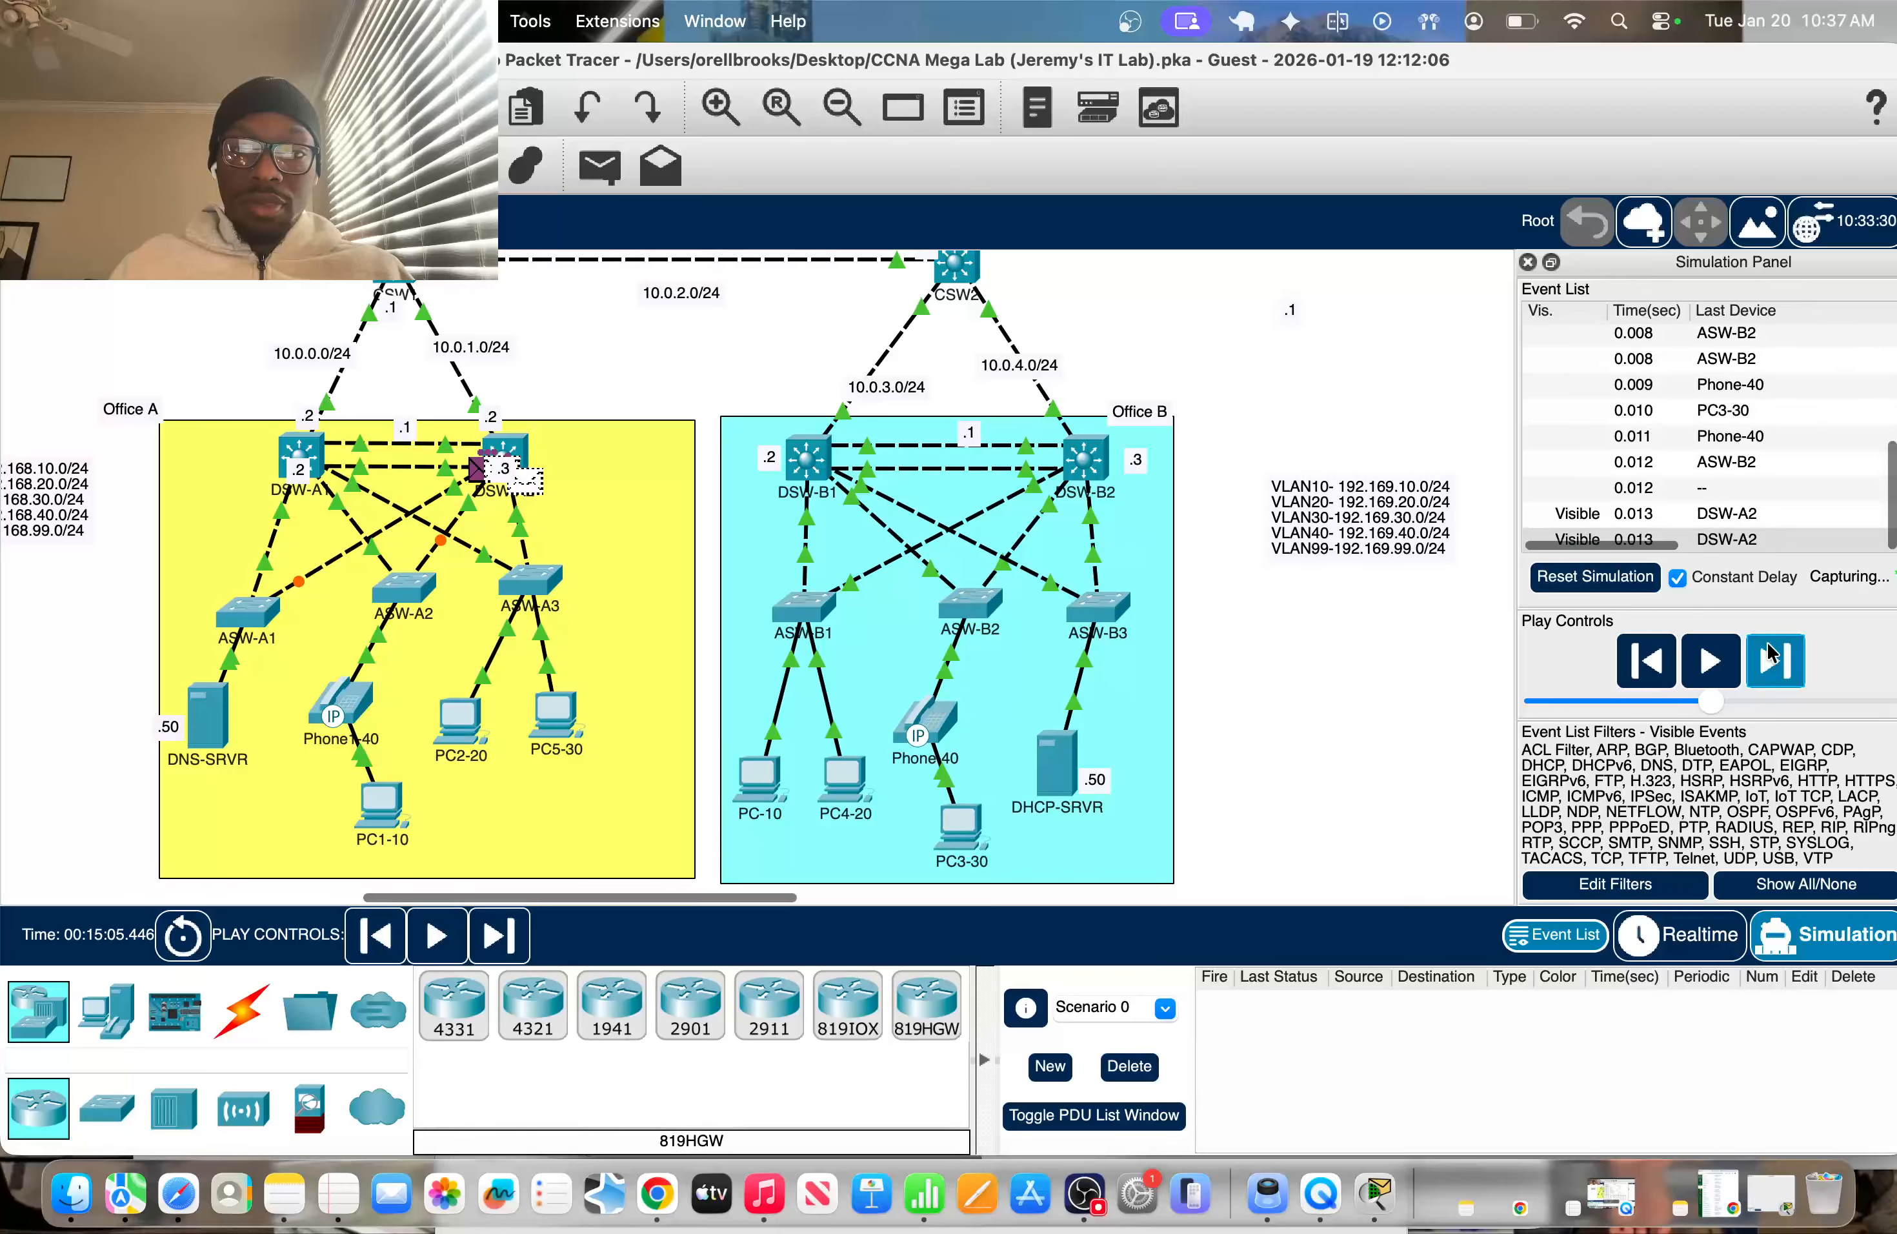
click(1768, 655)
click(1768, 655)
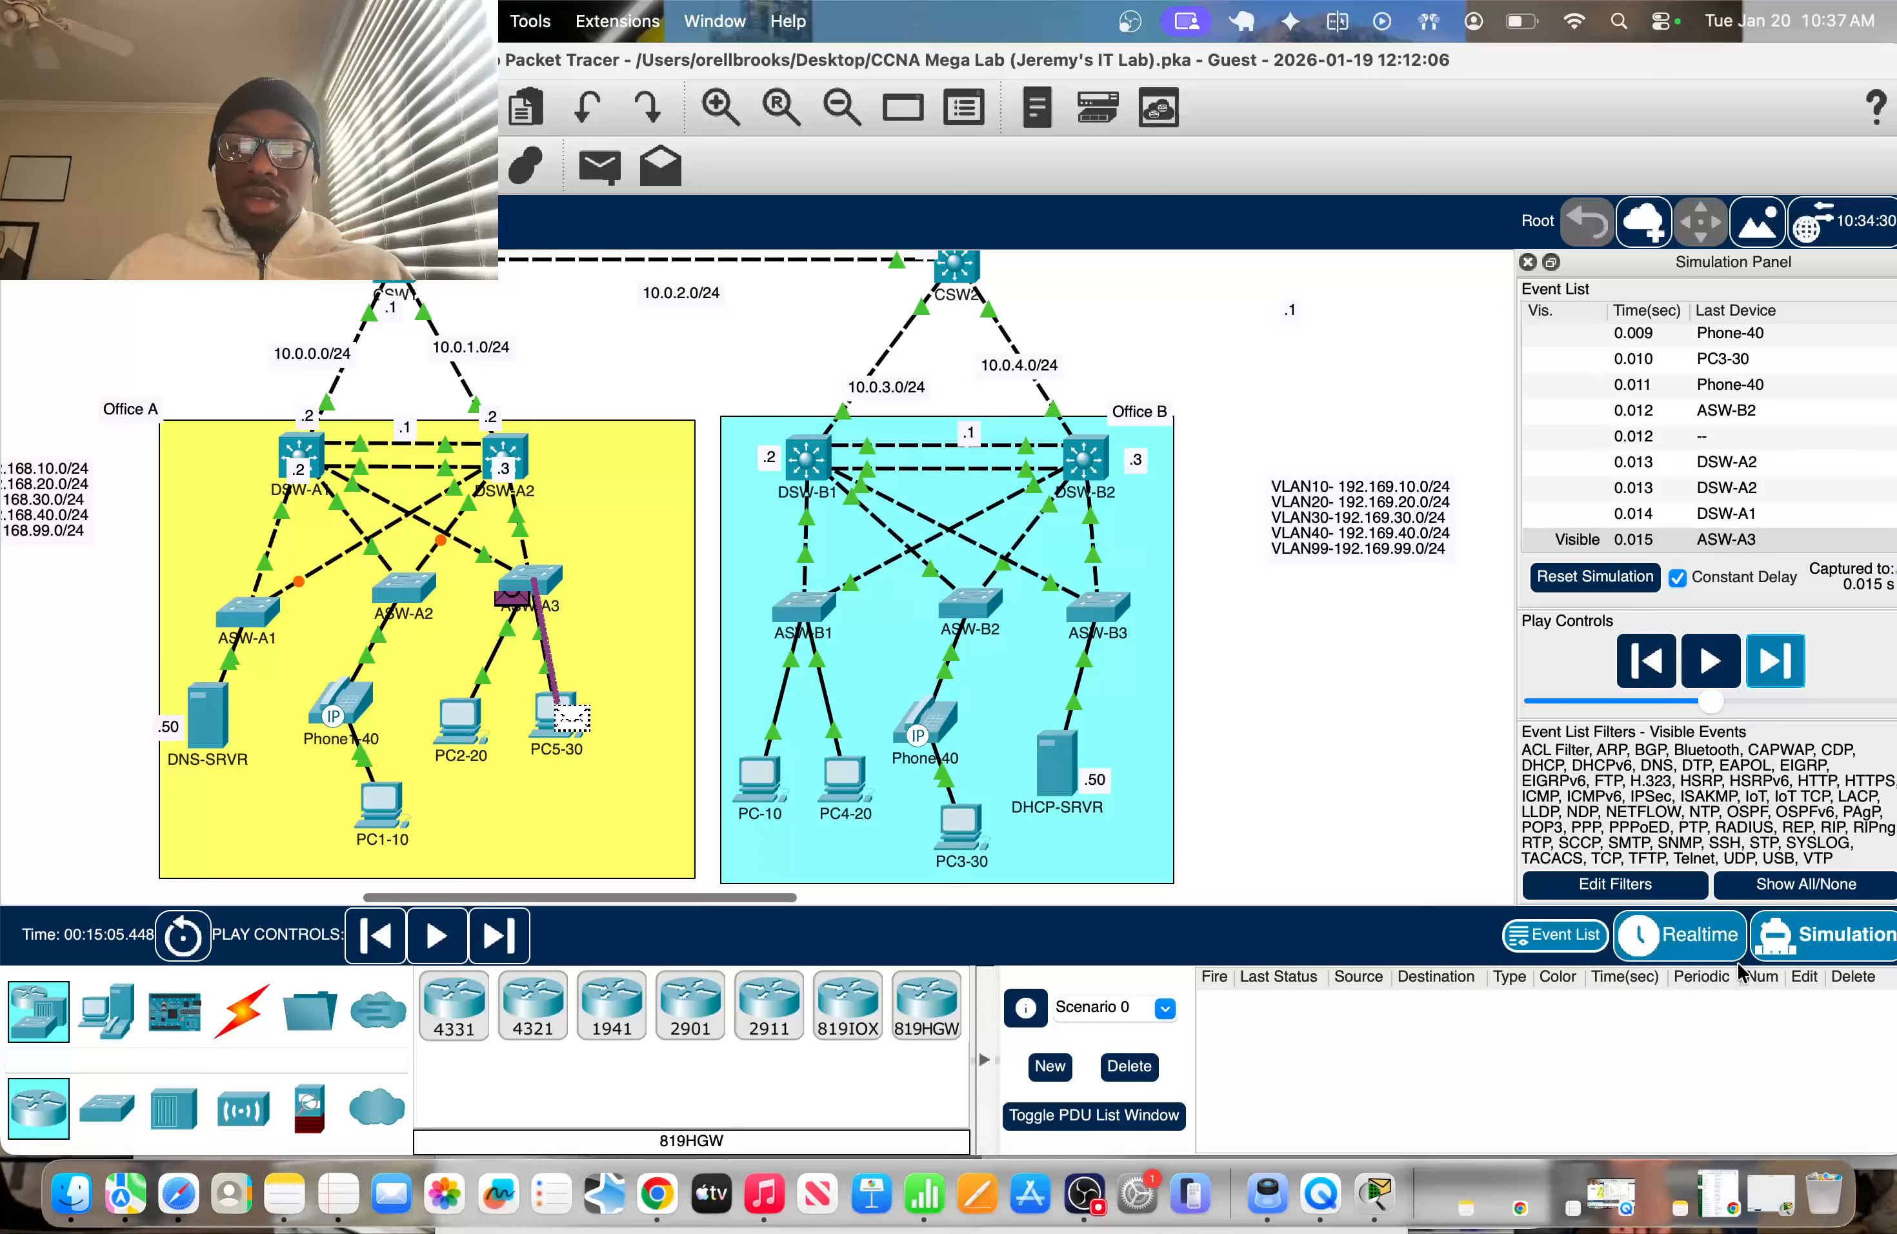
Return to Realtime mode and check the completed ping to 192.169.30.12 on PC1-10's command line
click(1682, 935)
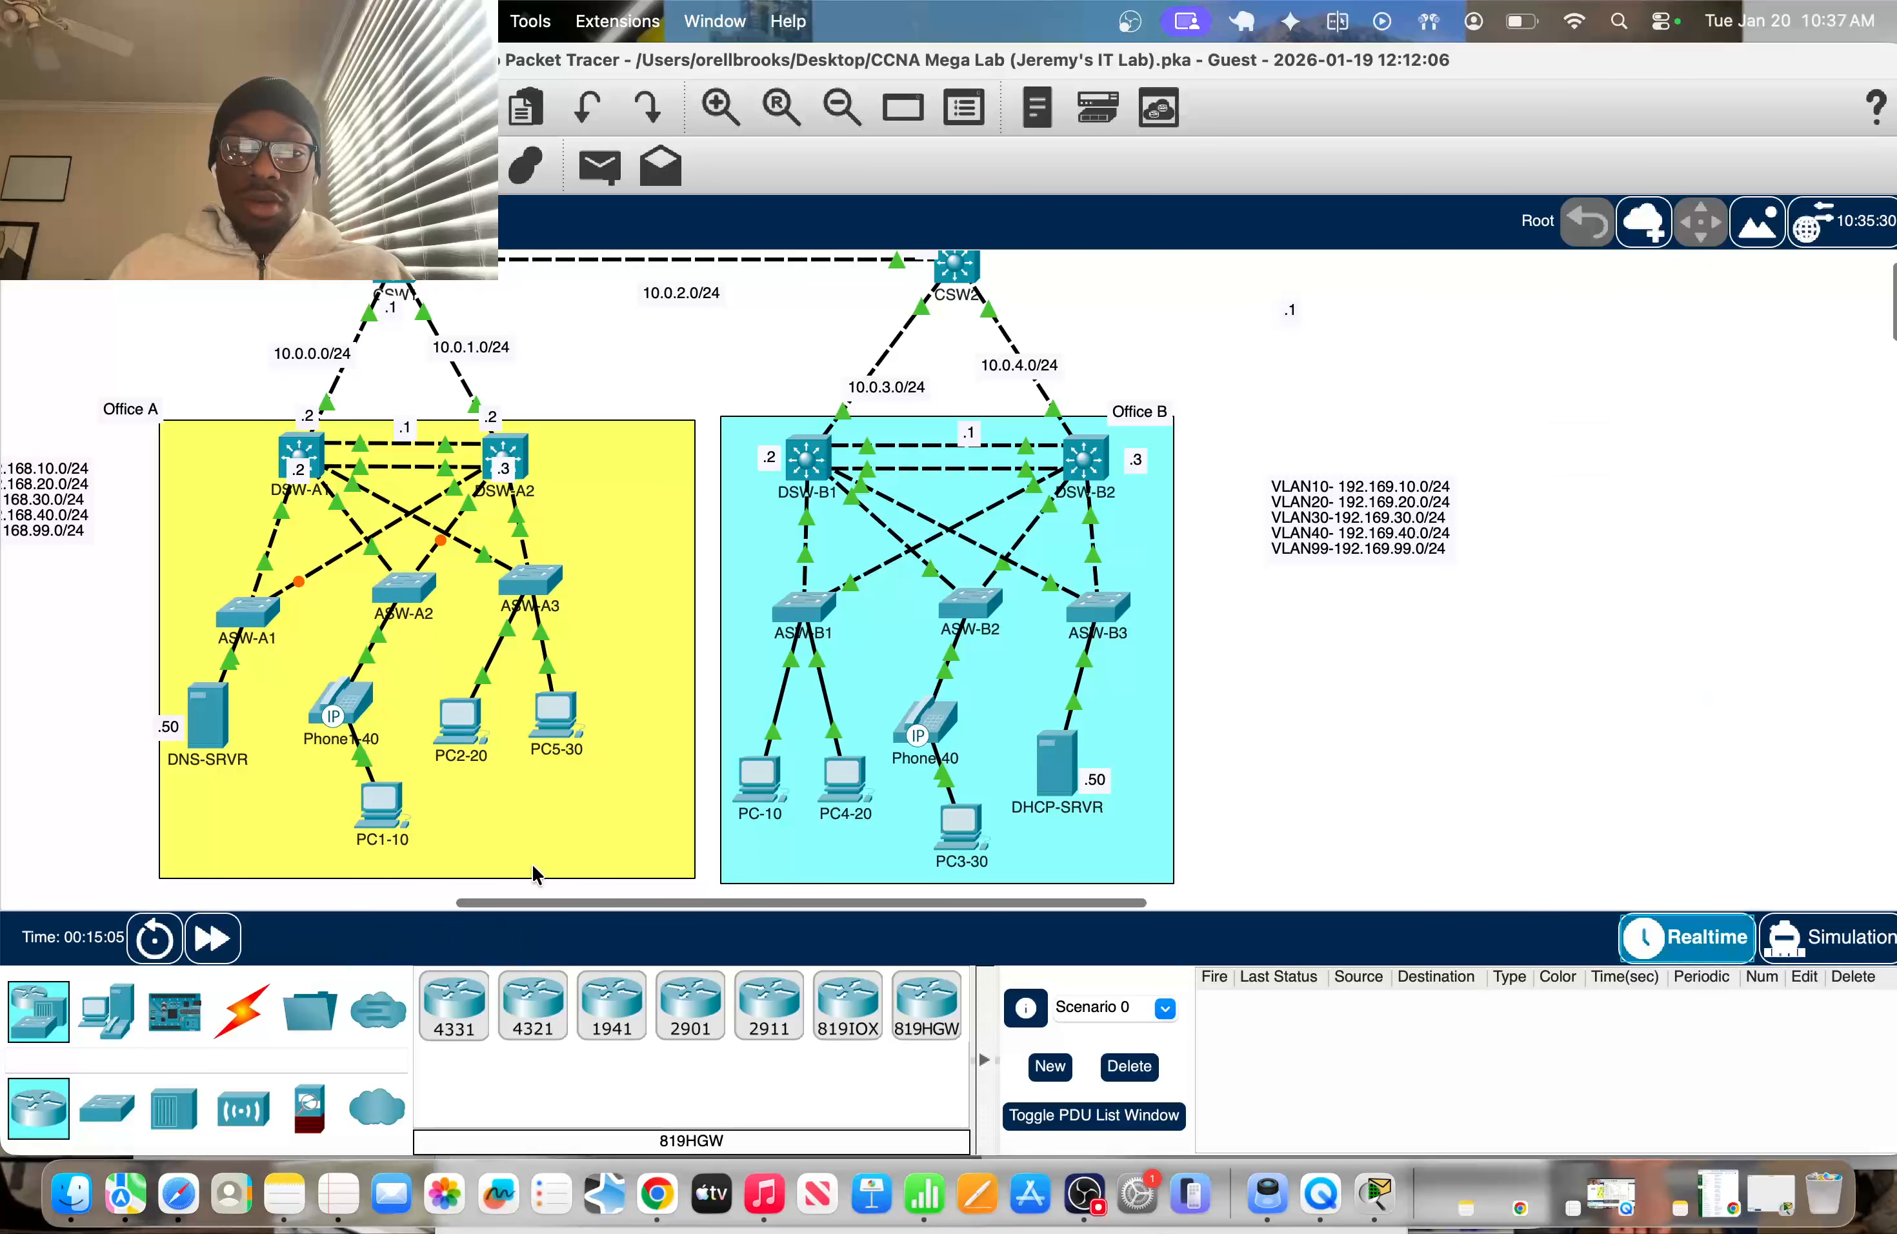
click(373, 804)
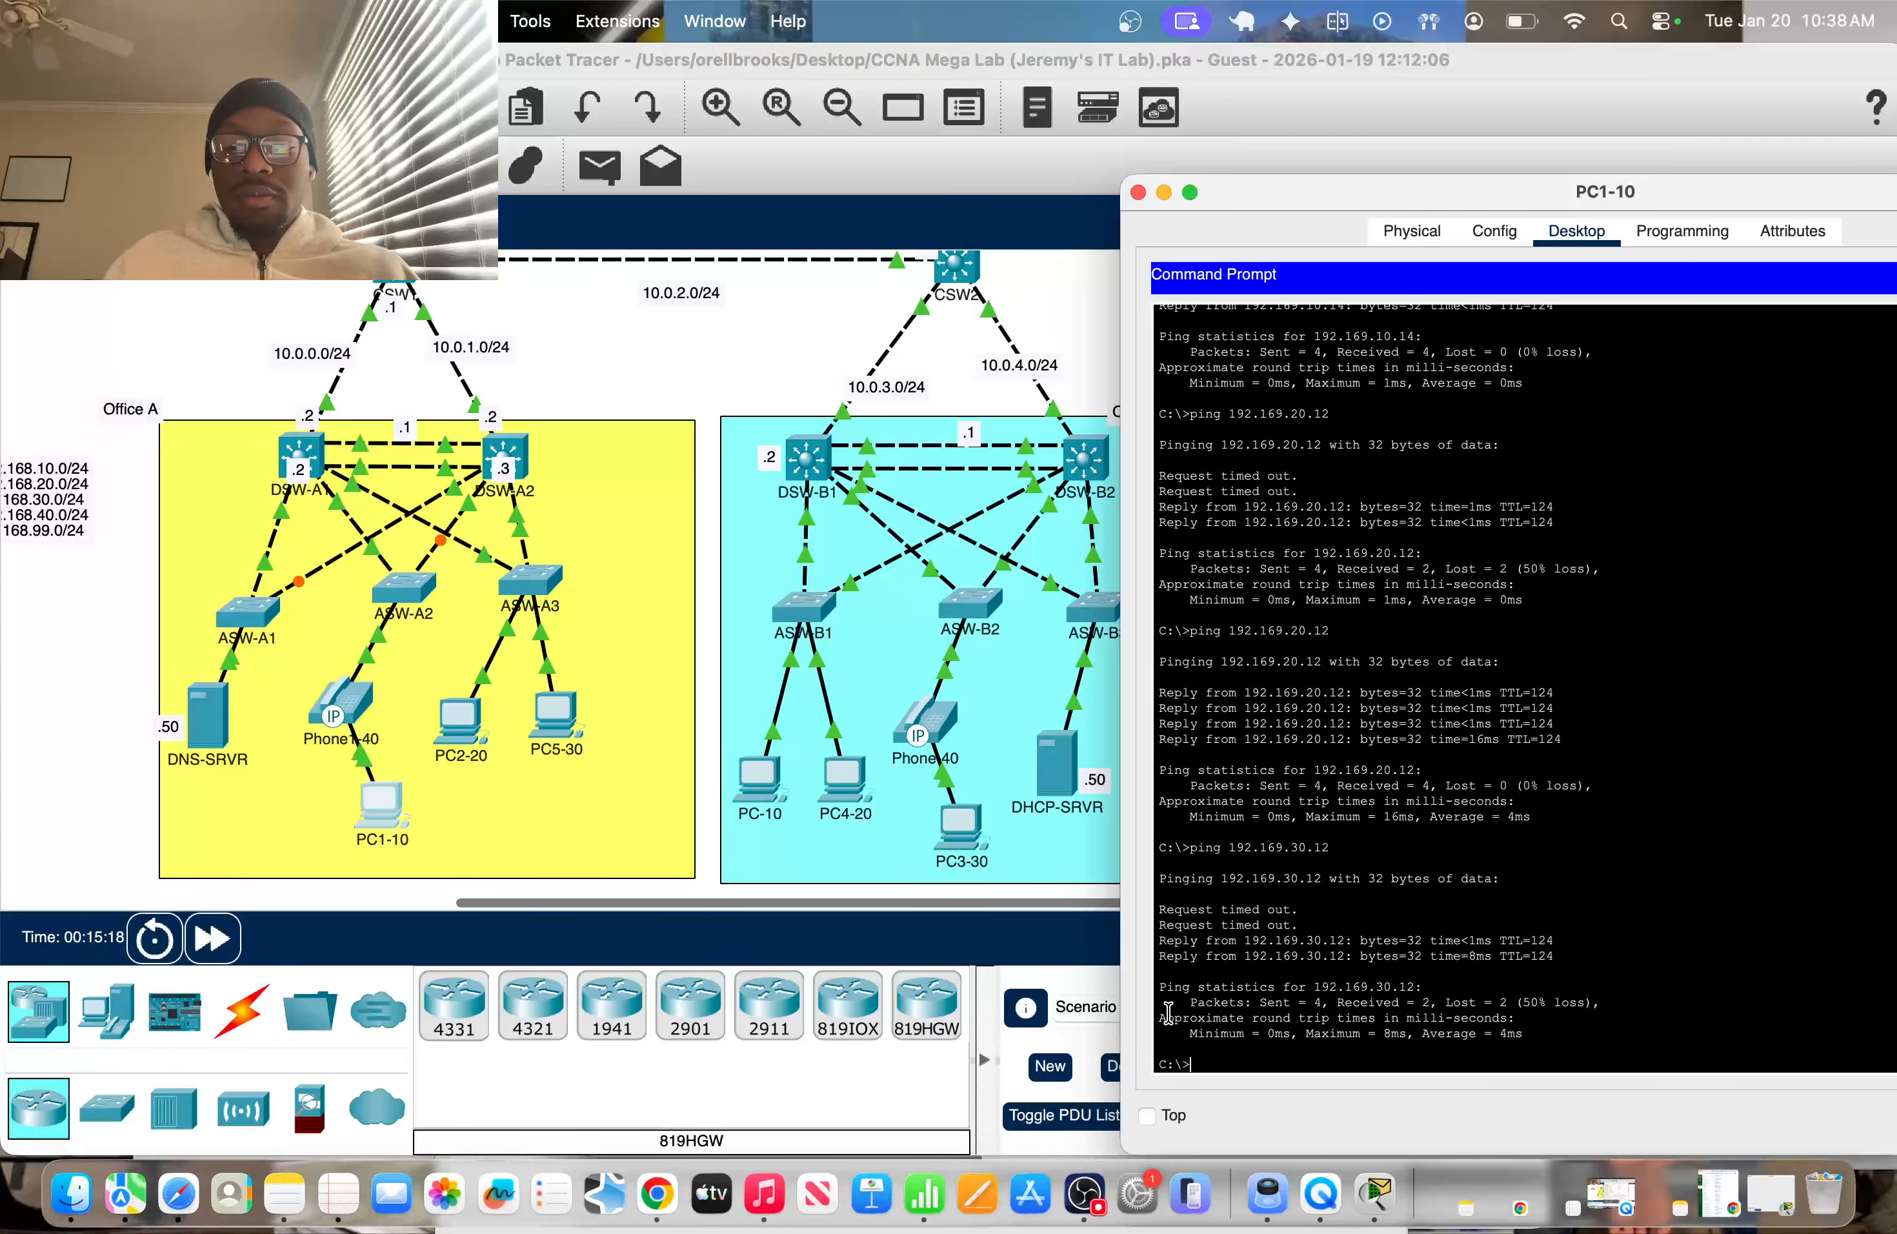
click(620, 385)
Open the IP configuration of DNS-SRVR in Office A to examine its address settings
scroll(620, 386, left, 2)
scroll(620, 386, up, 1)
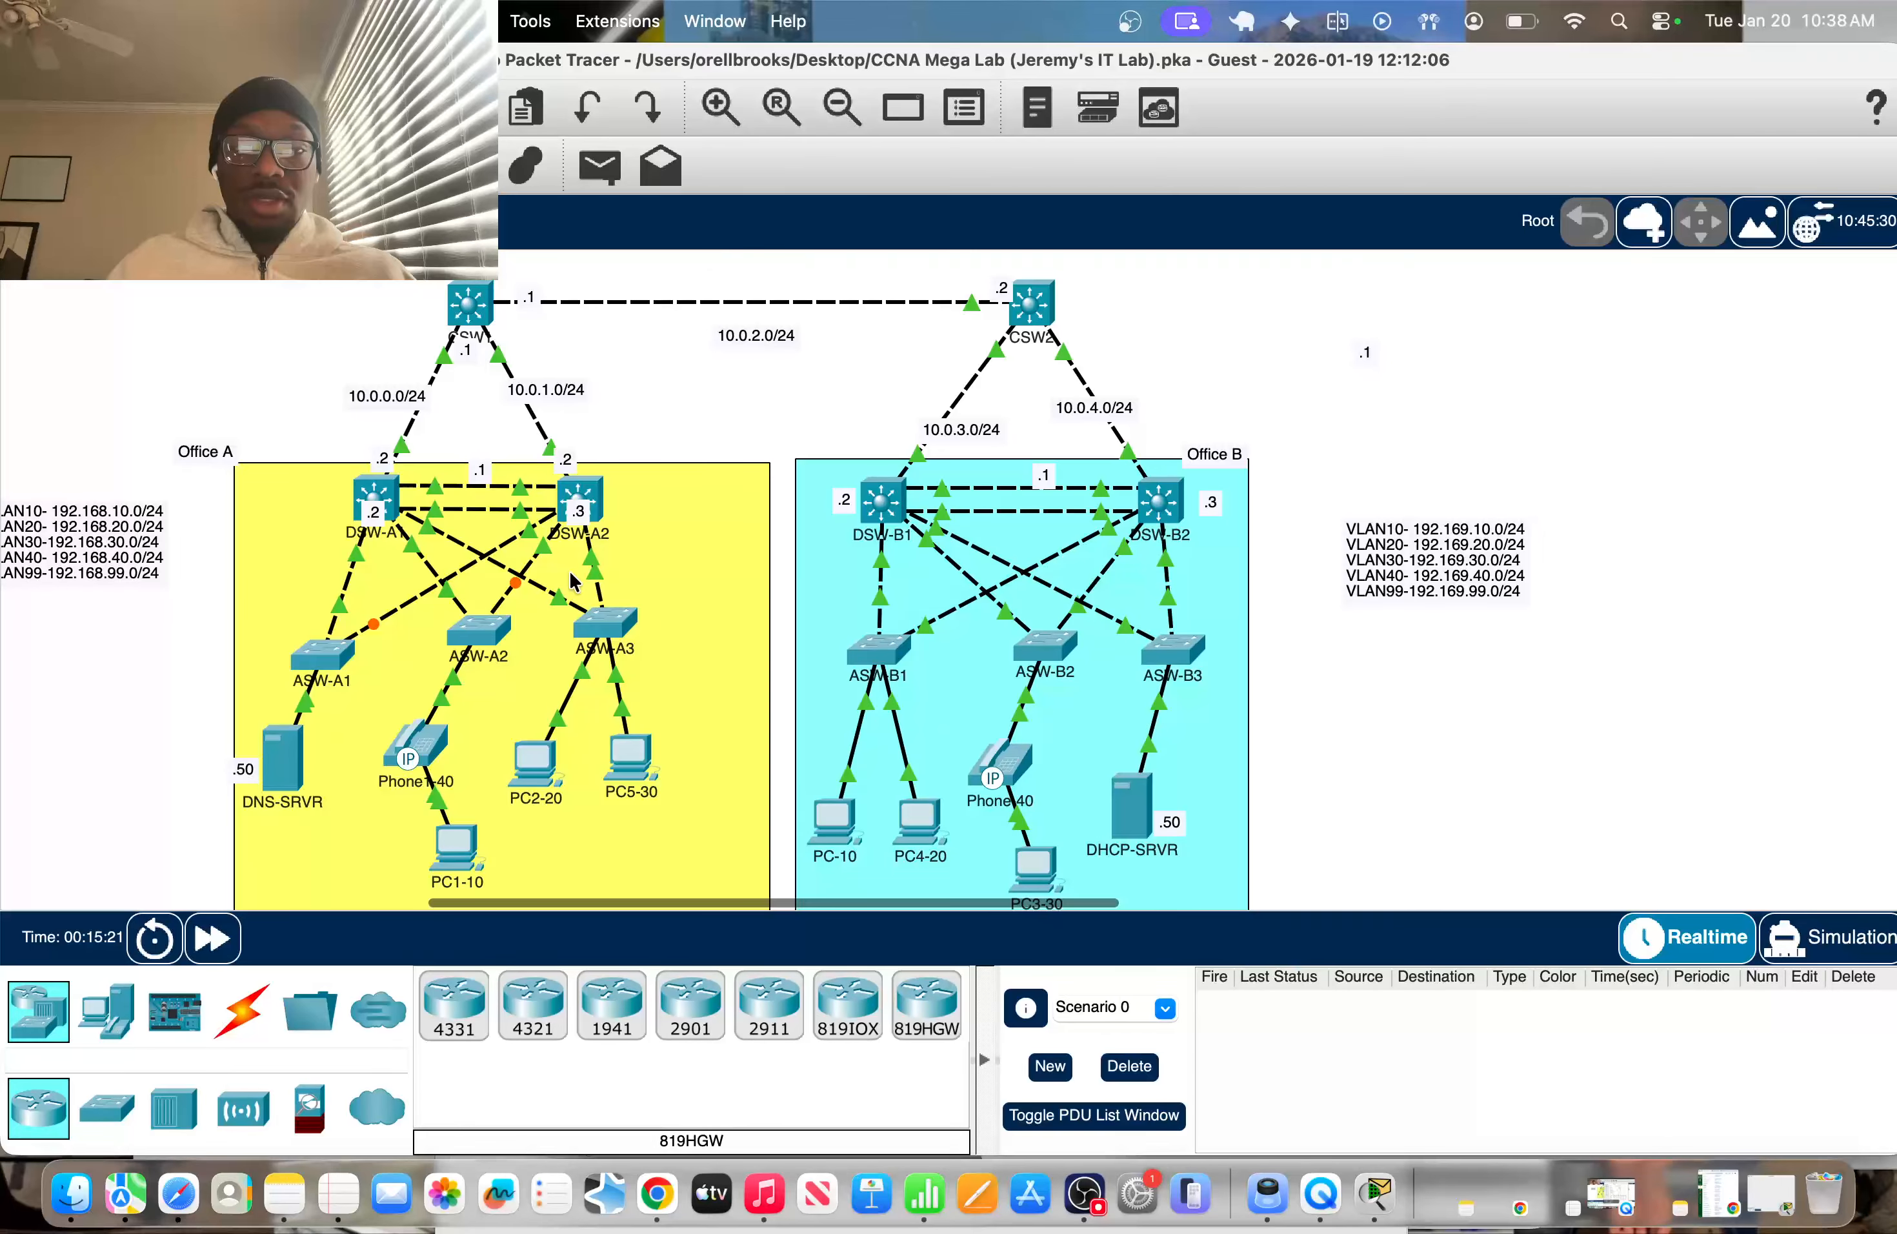
scroll(572, 580, down, 2)
scroll(571, 580, right, 1)
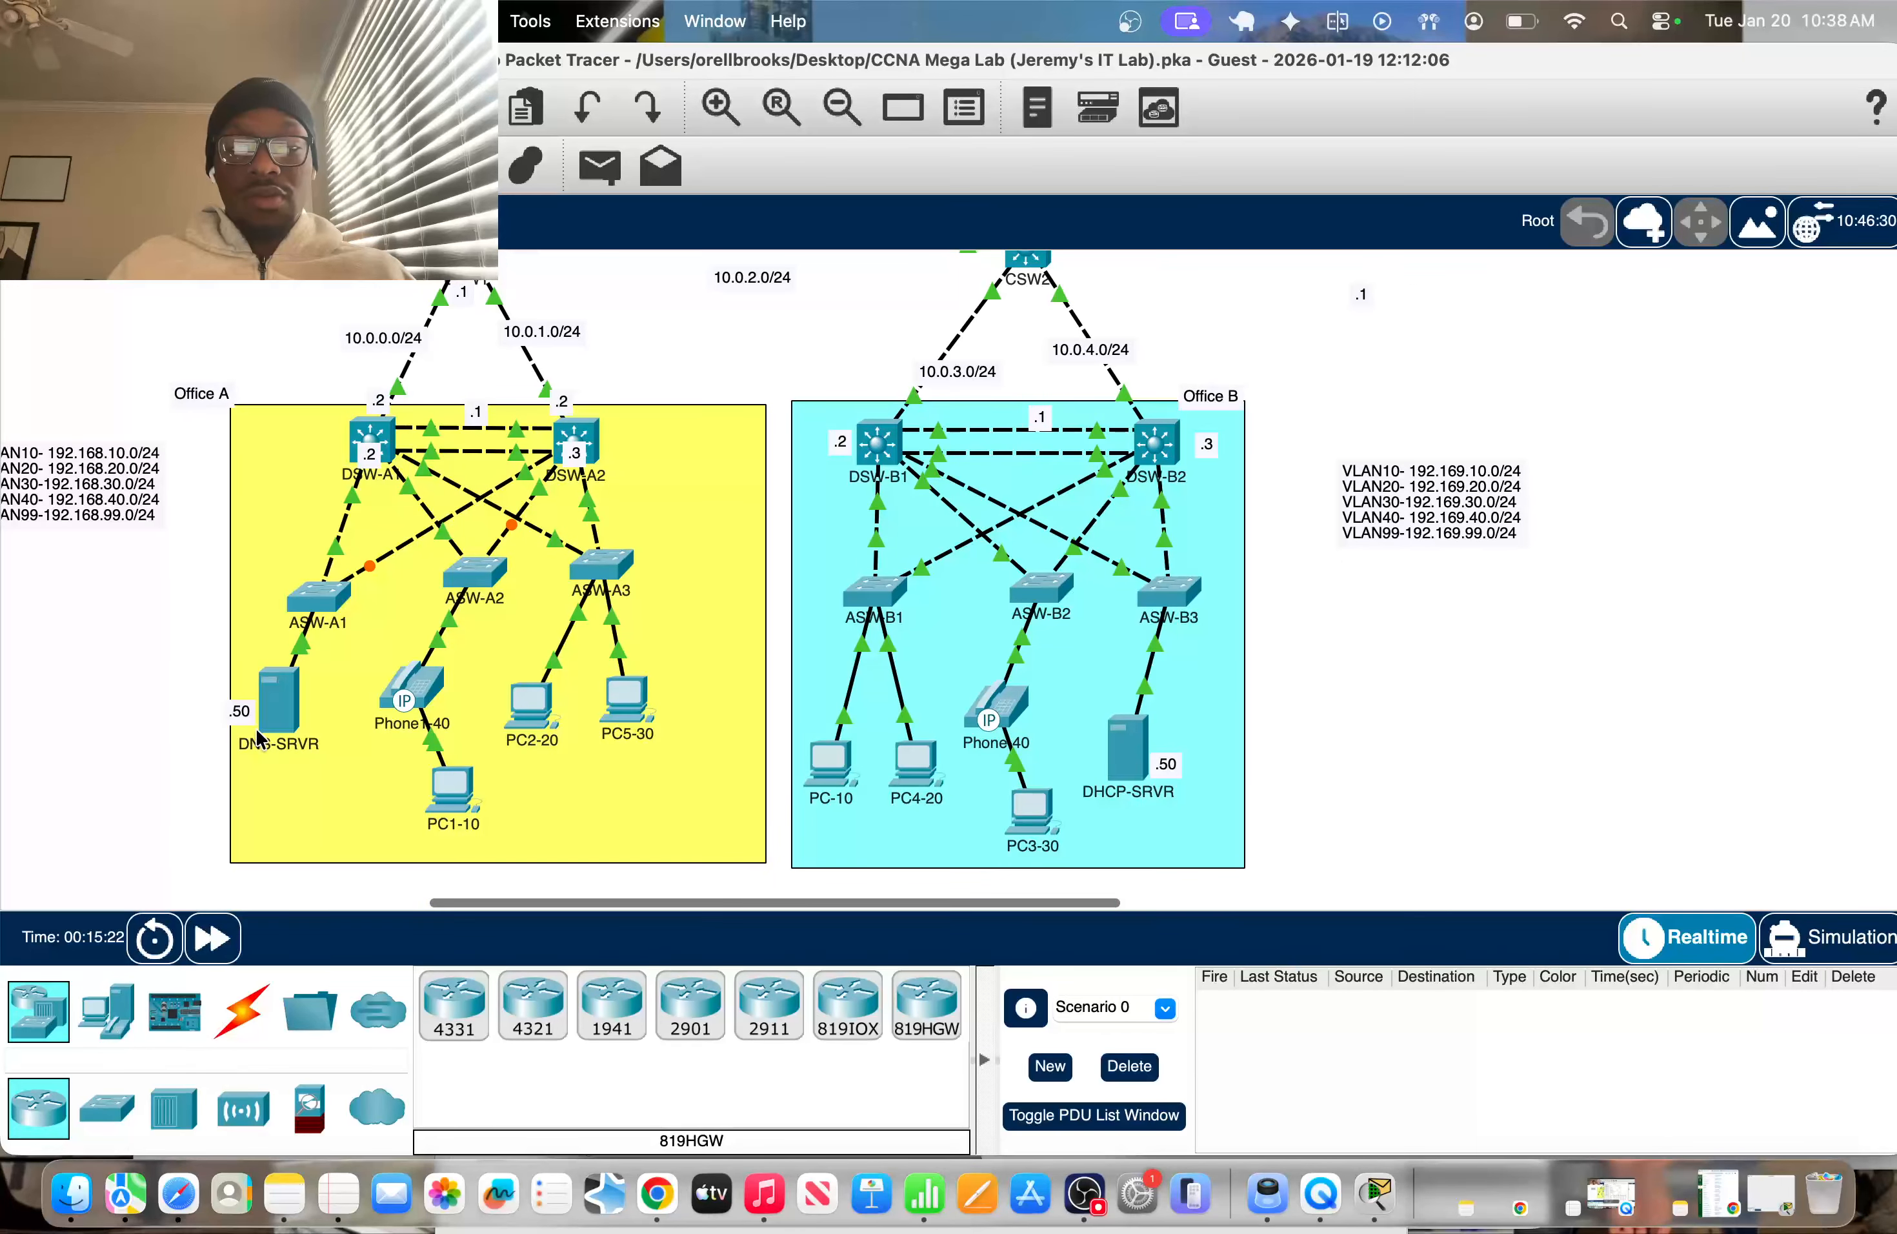
click(291, 710)
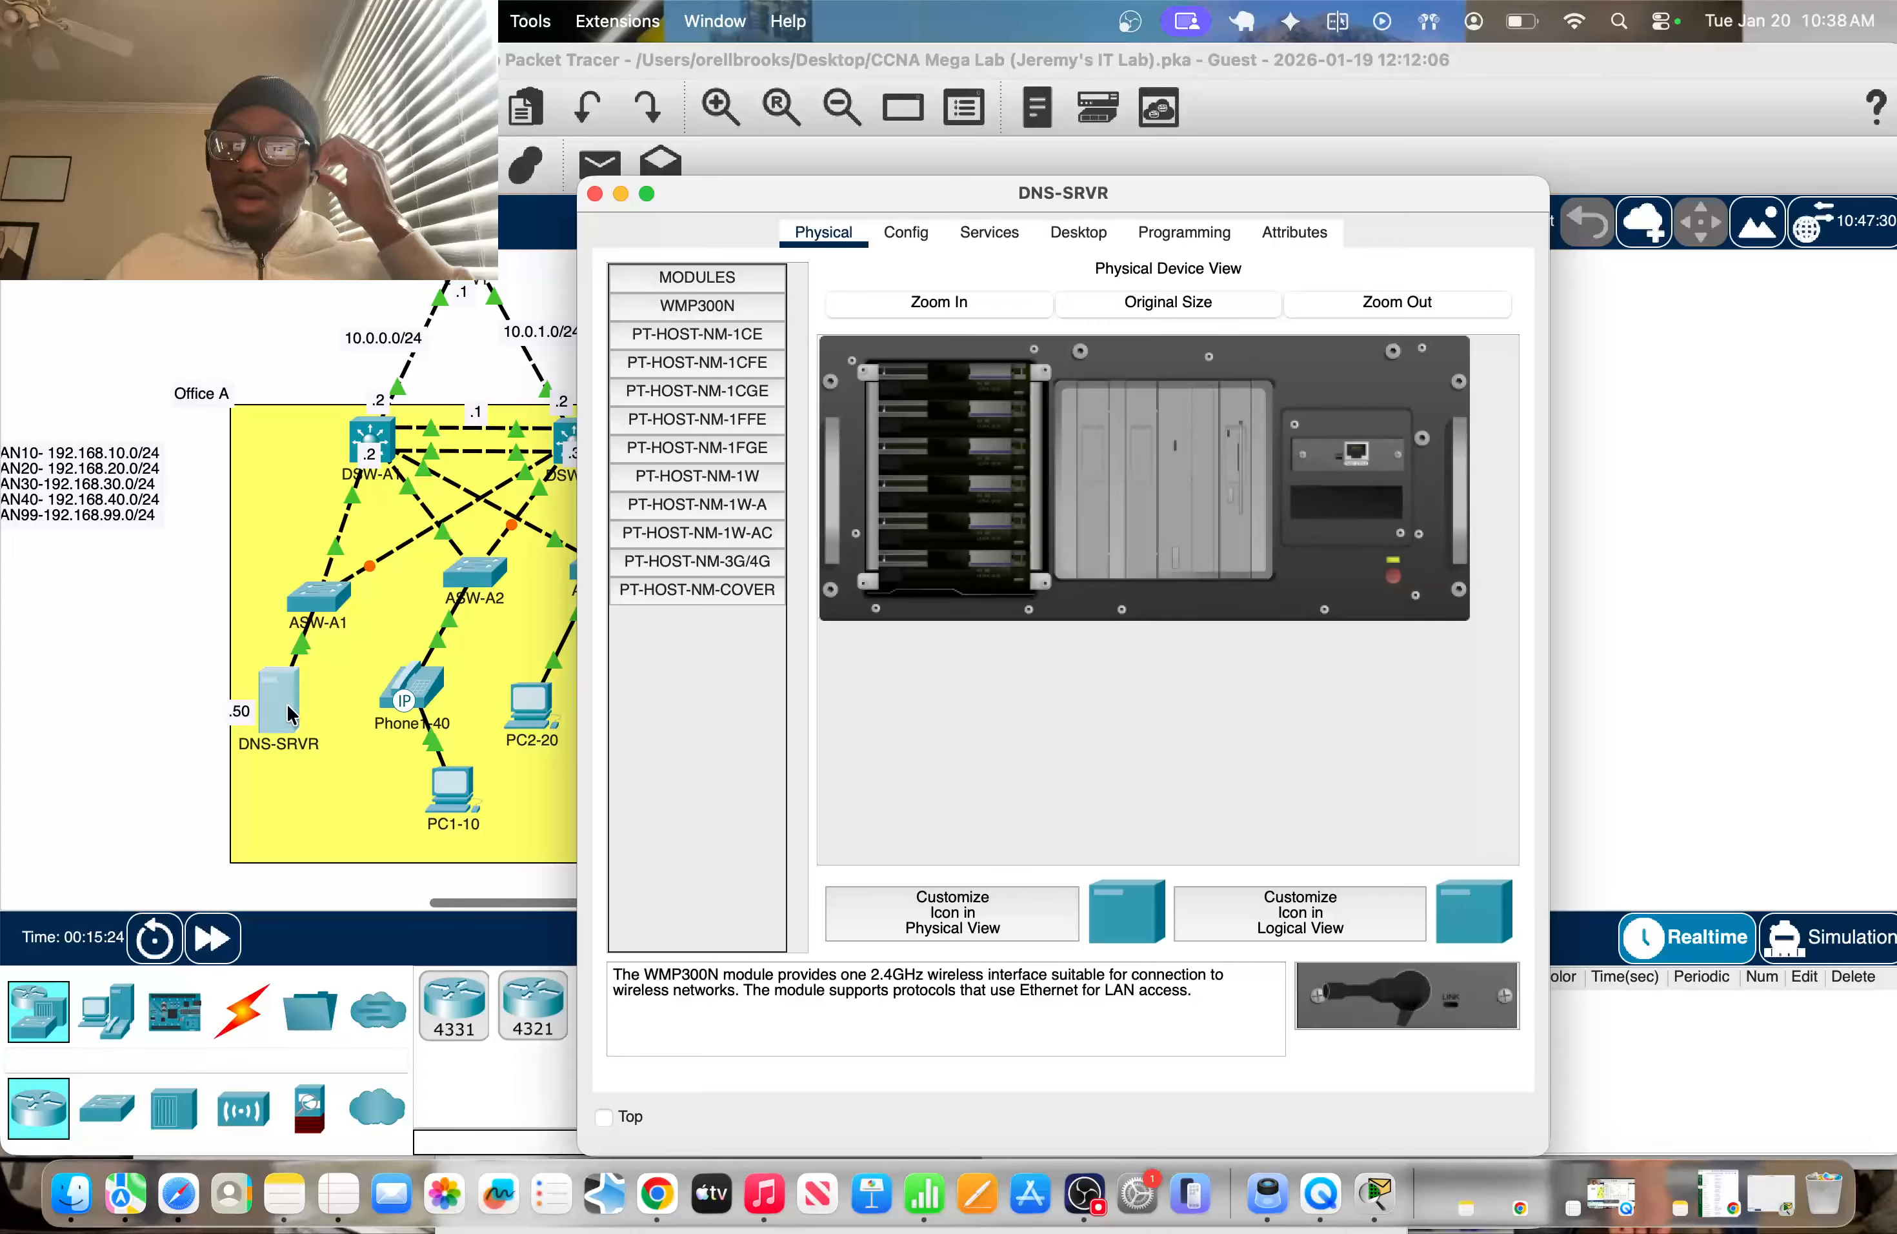
click(1075, 233)
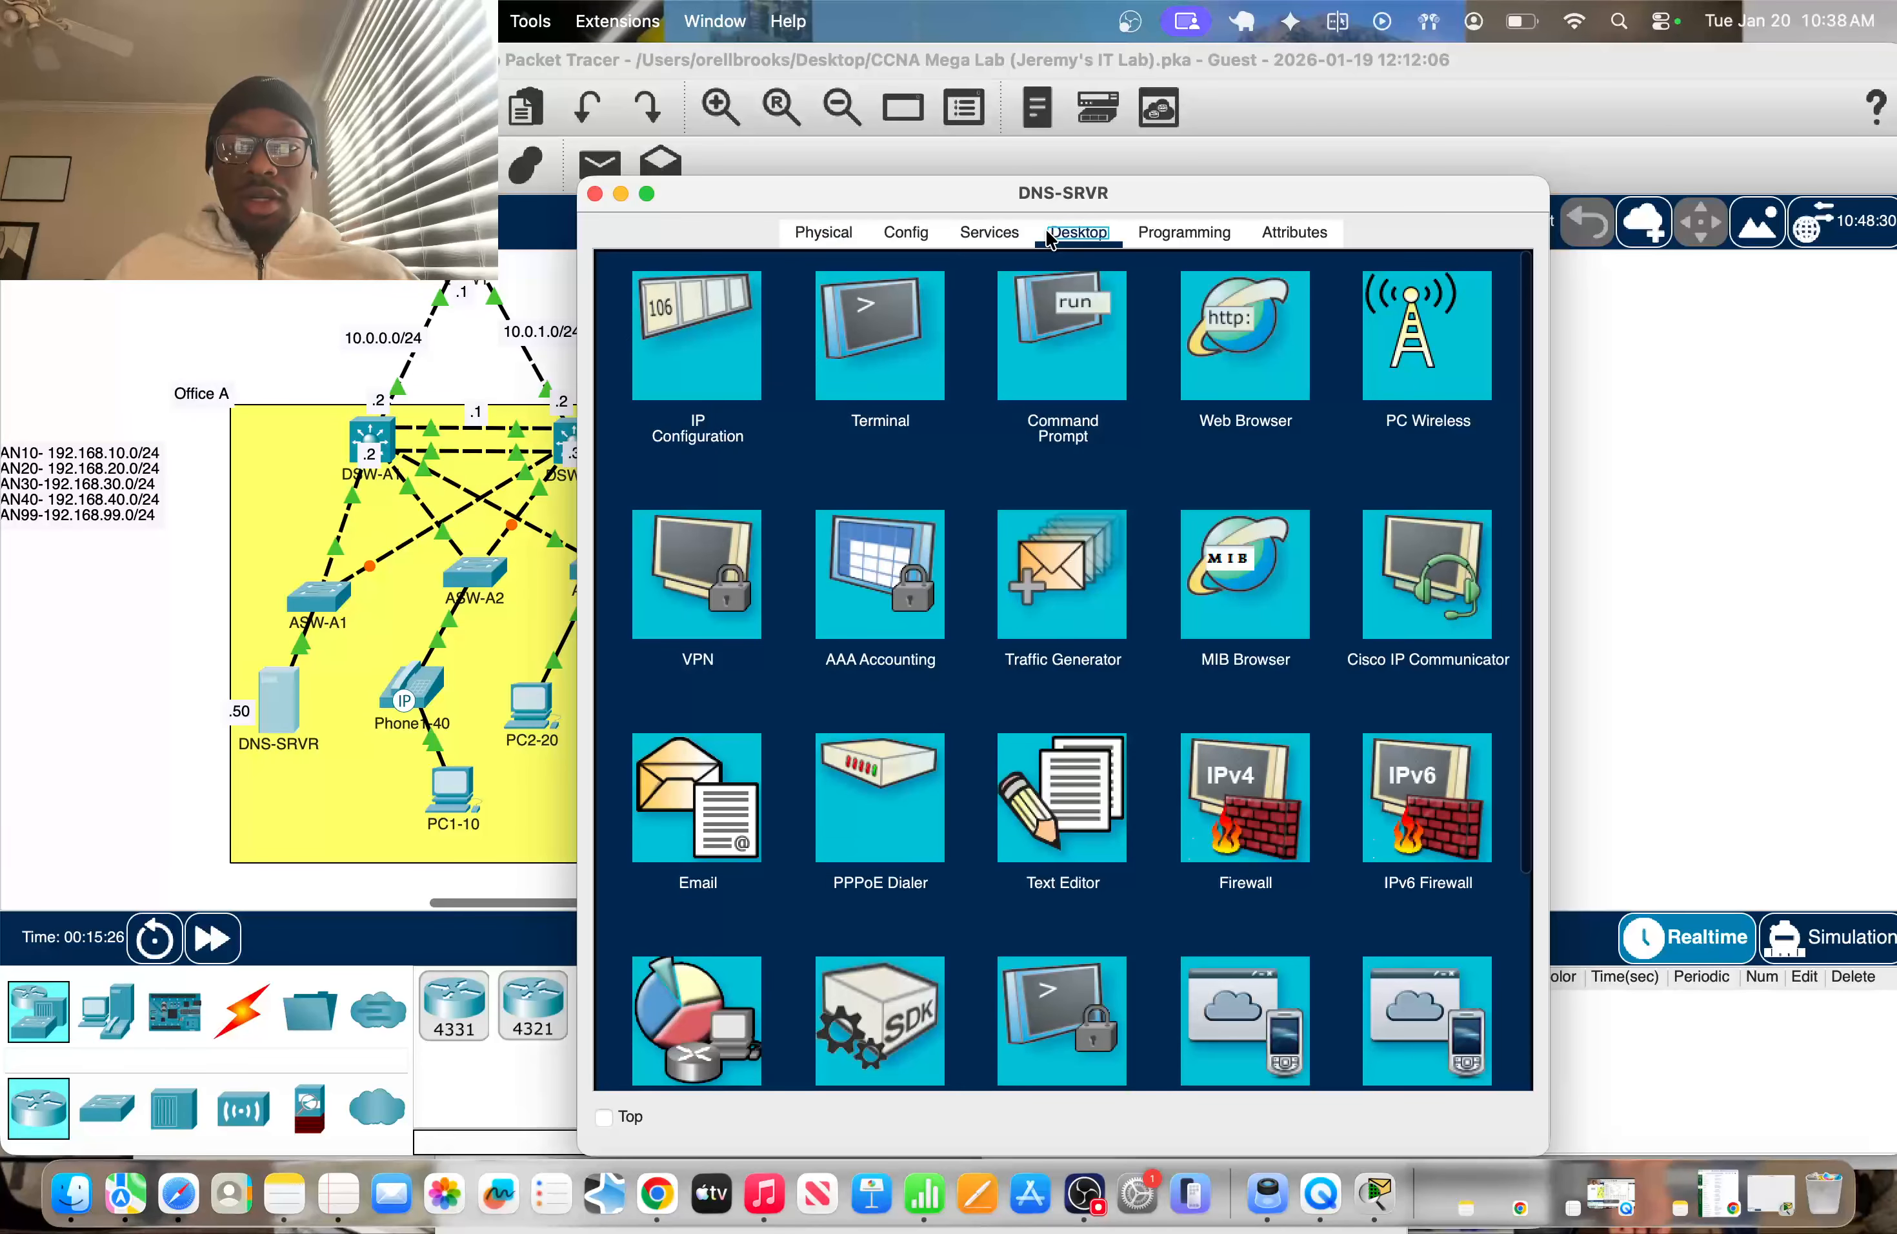
click(691, 358)
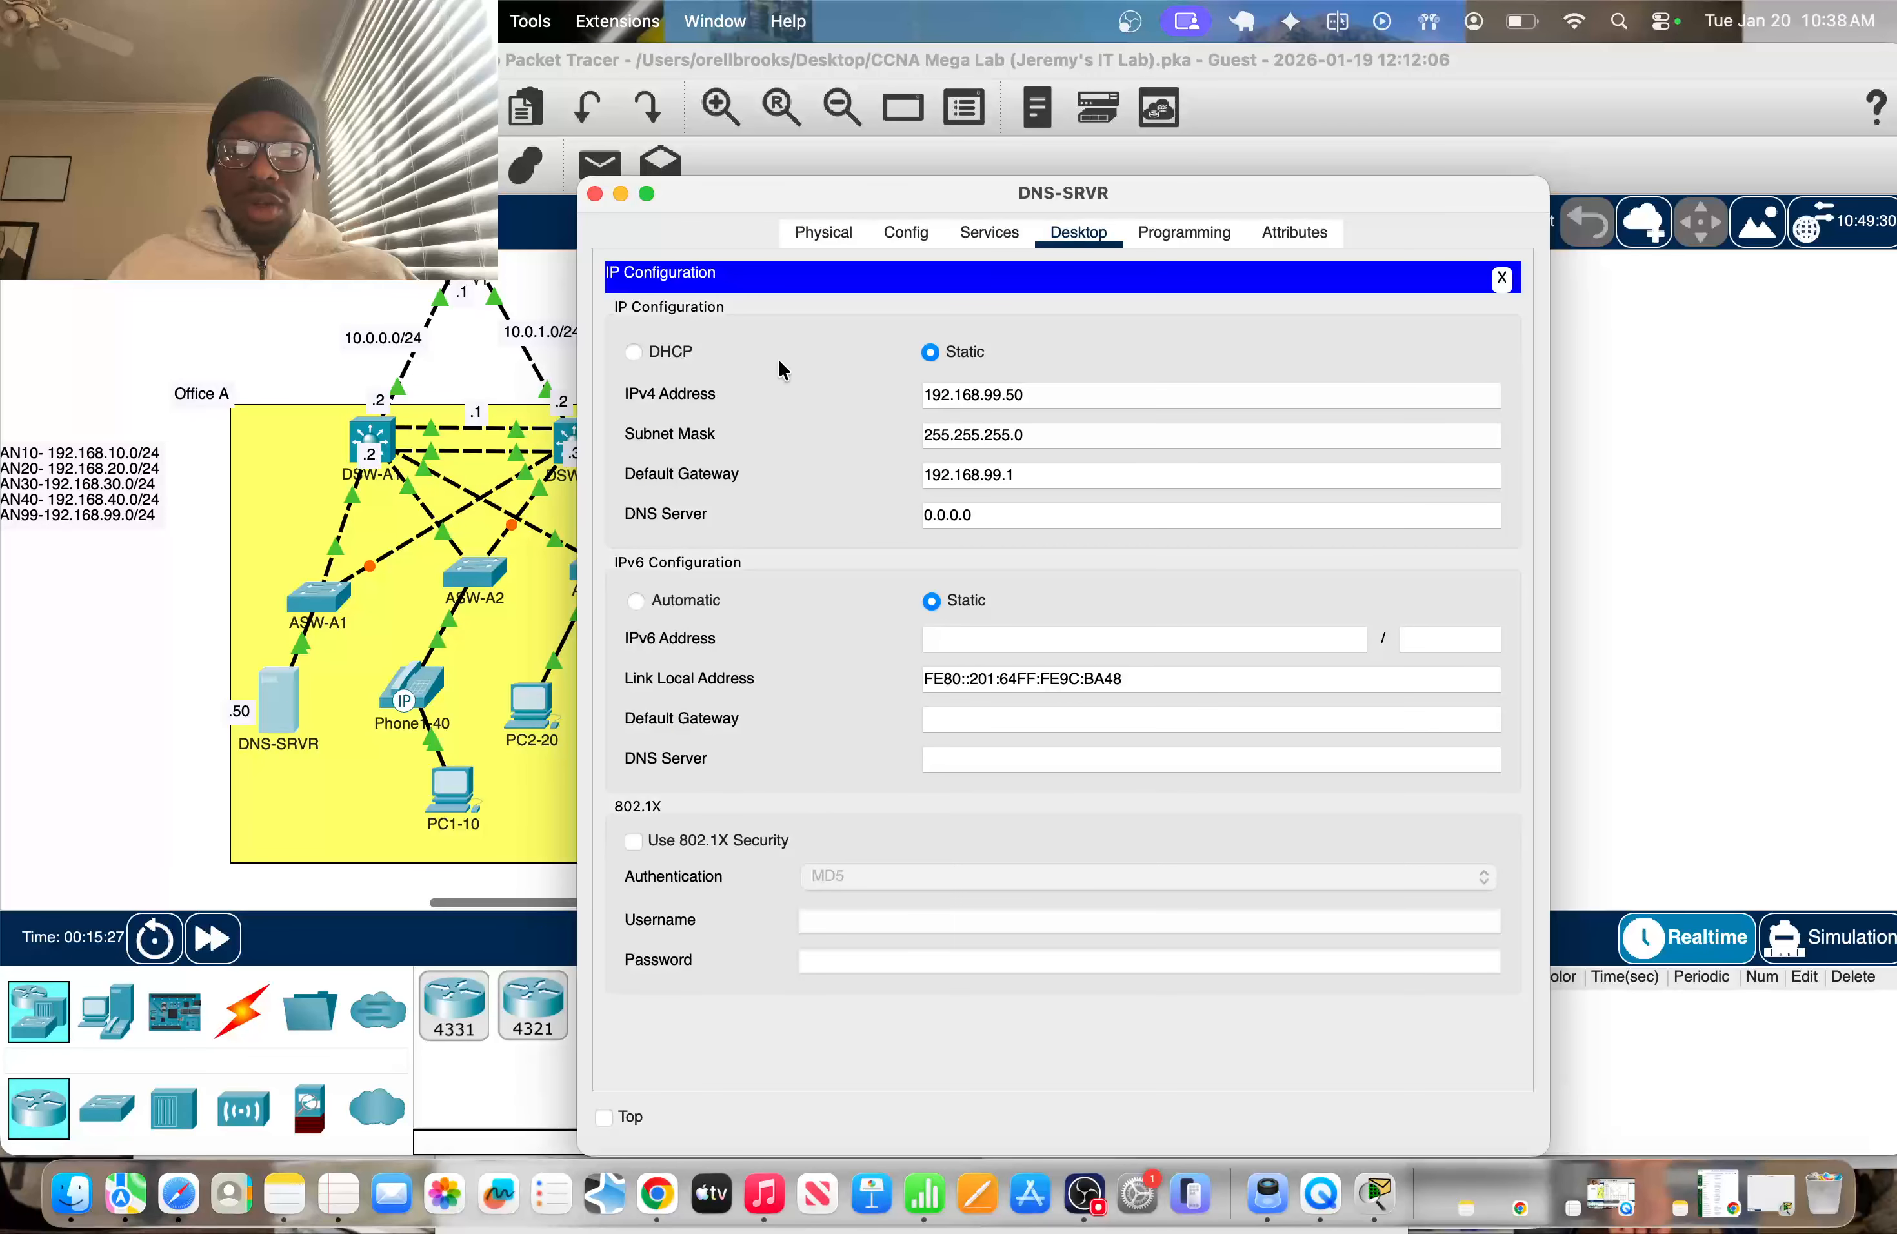
Open the DNS service settings of DNS-SRVR to view its resource records
click(991, 234)
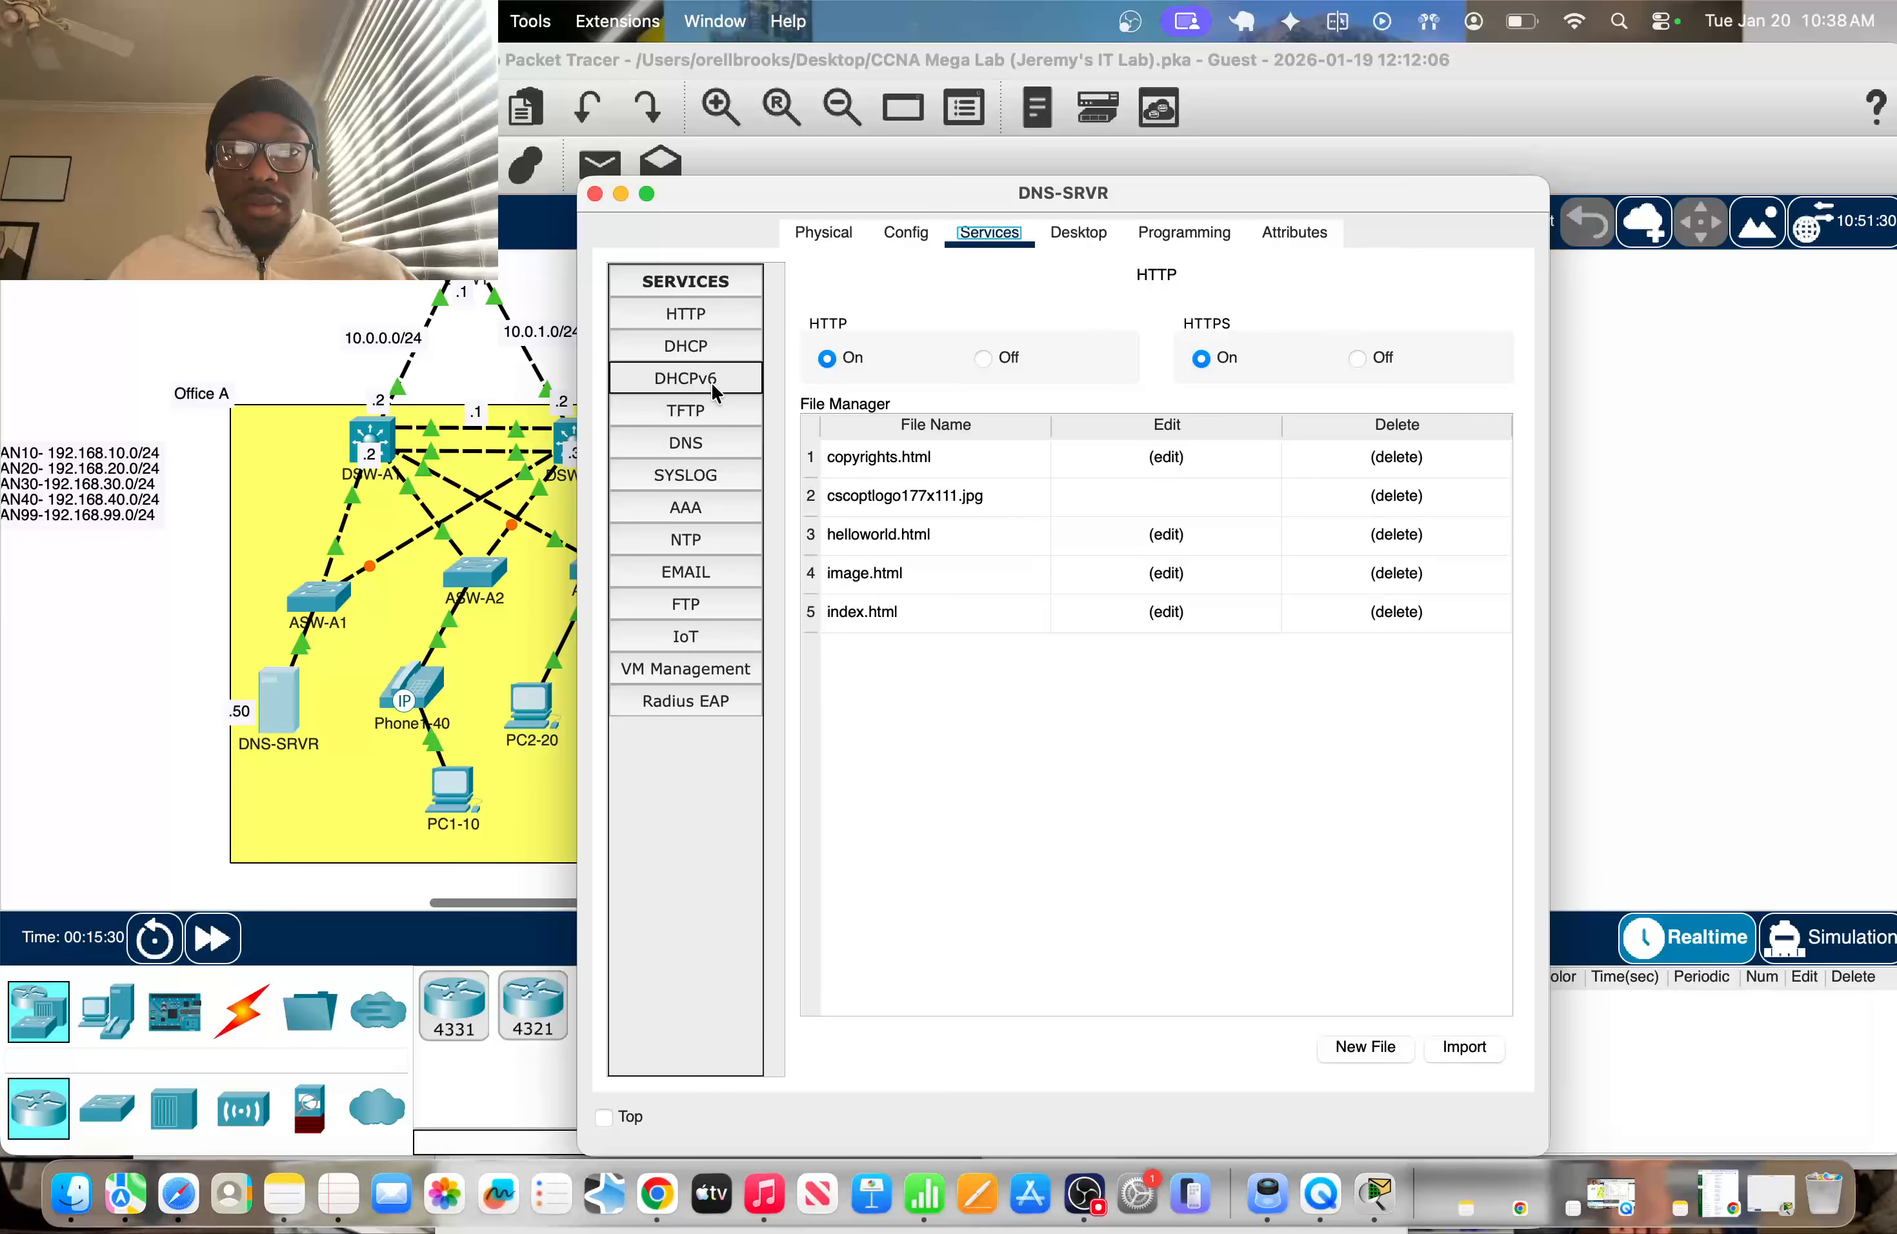
click(726, 443)
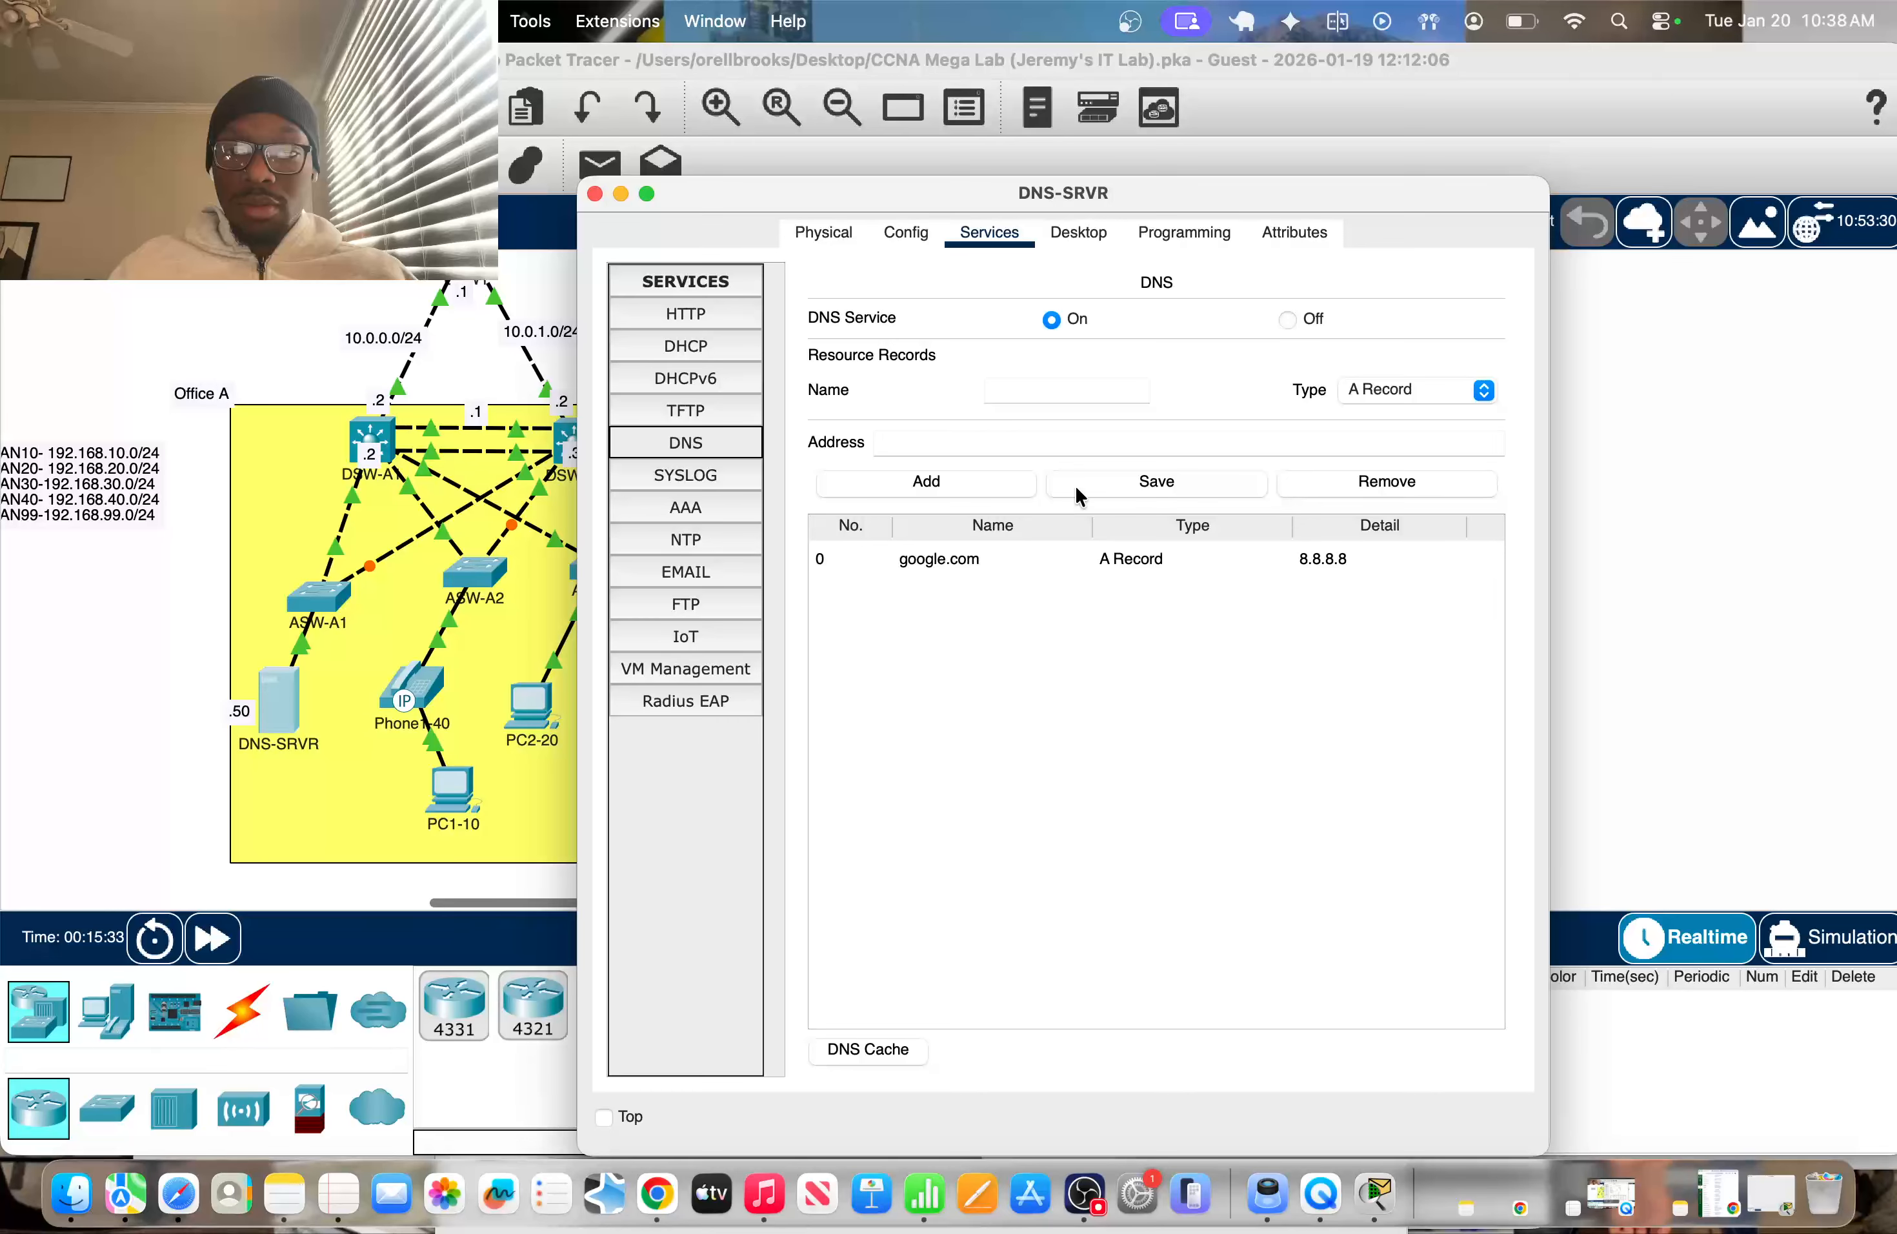
click(996, 441)
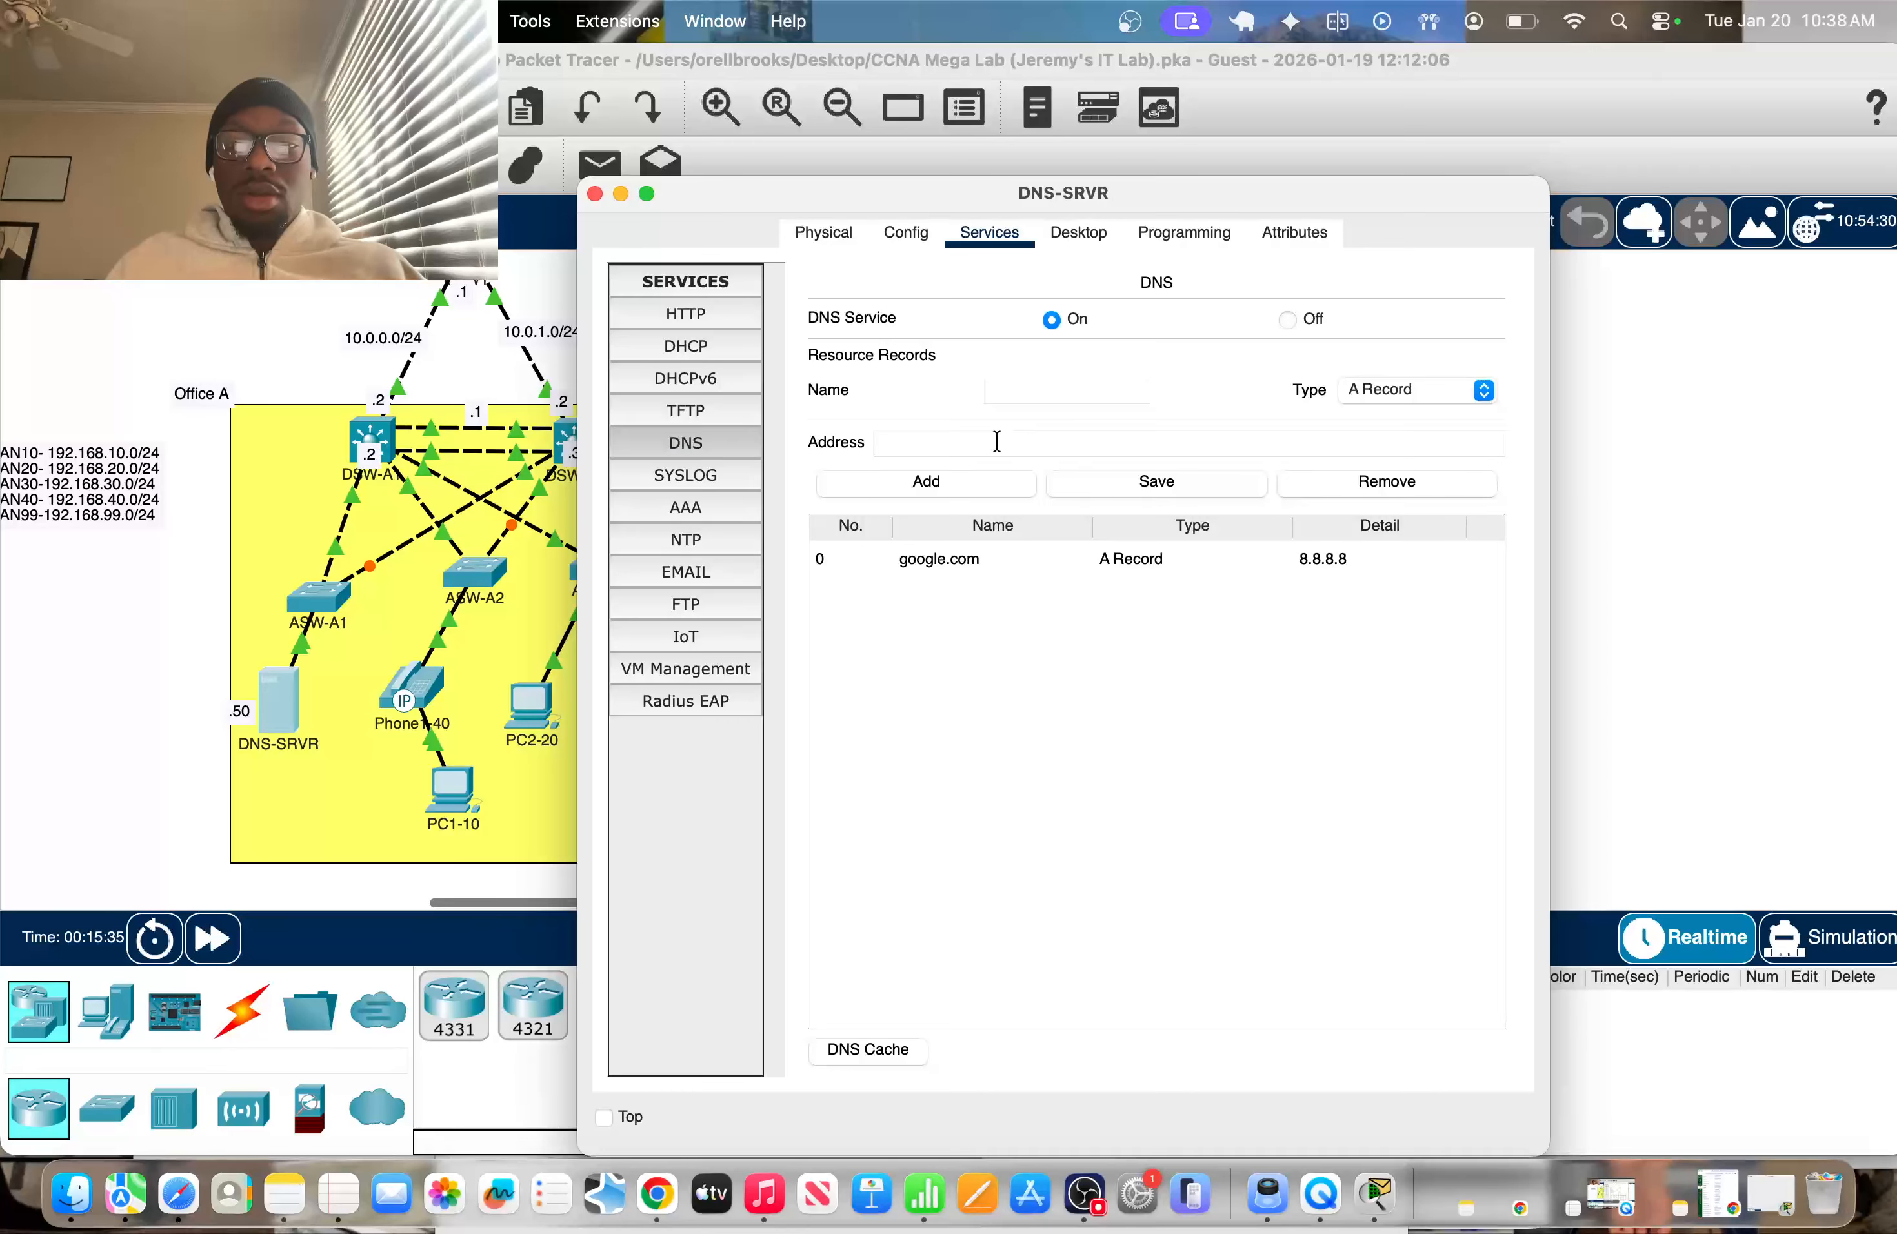
click(1031, 391)
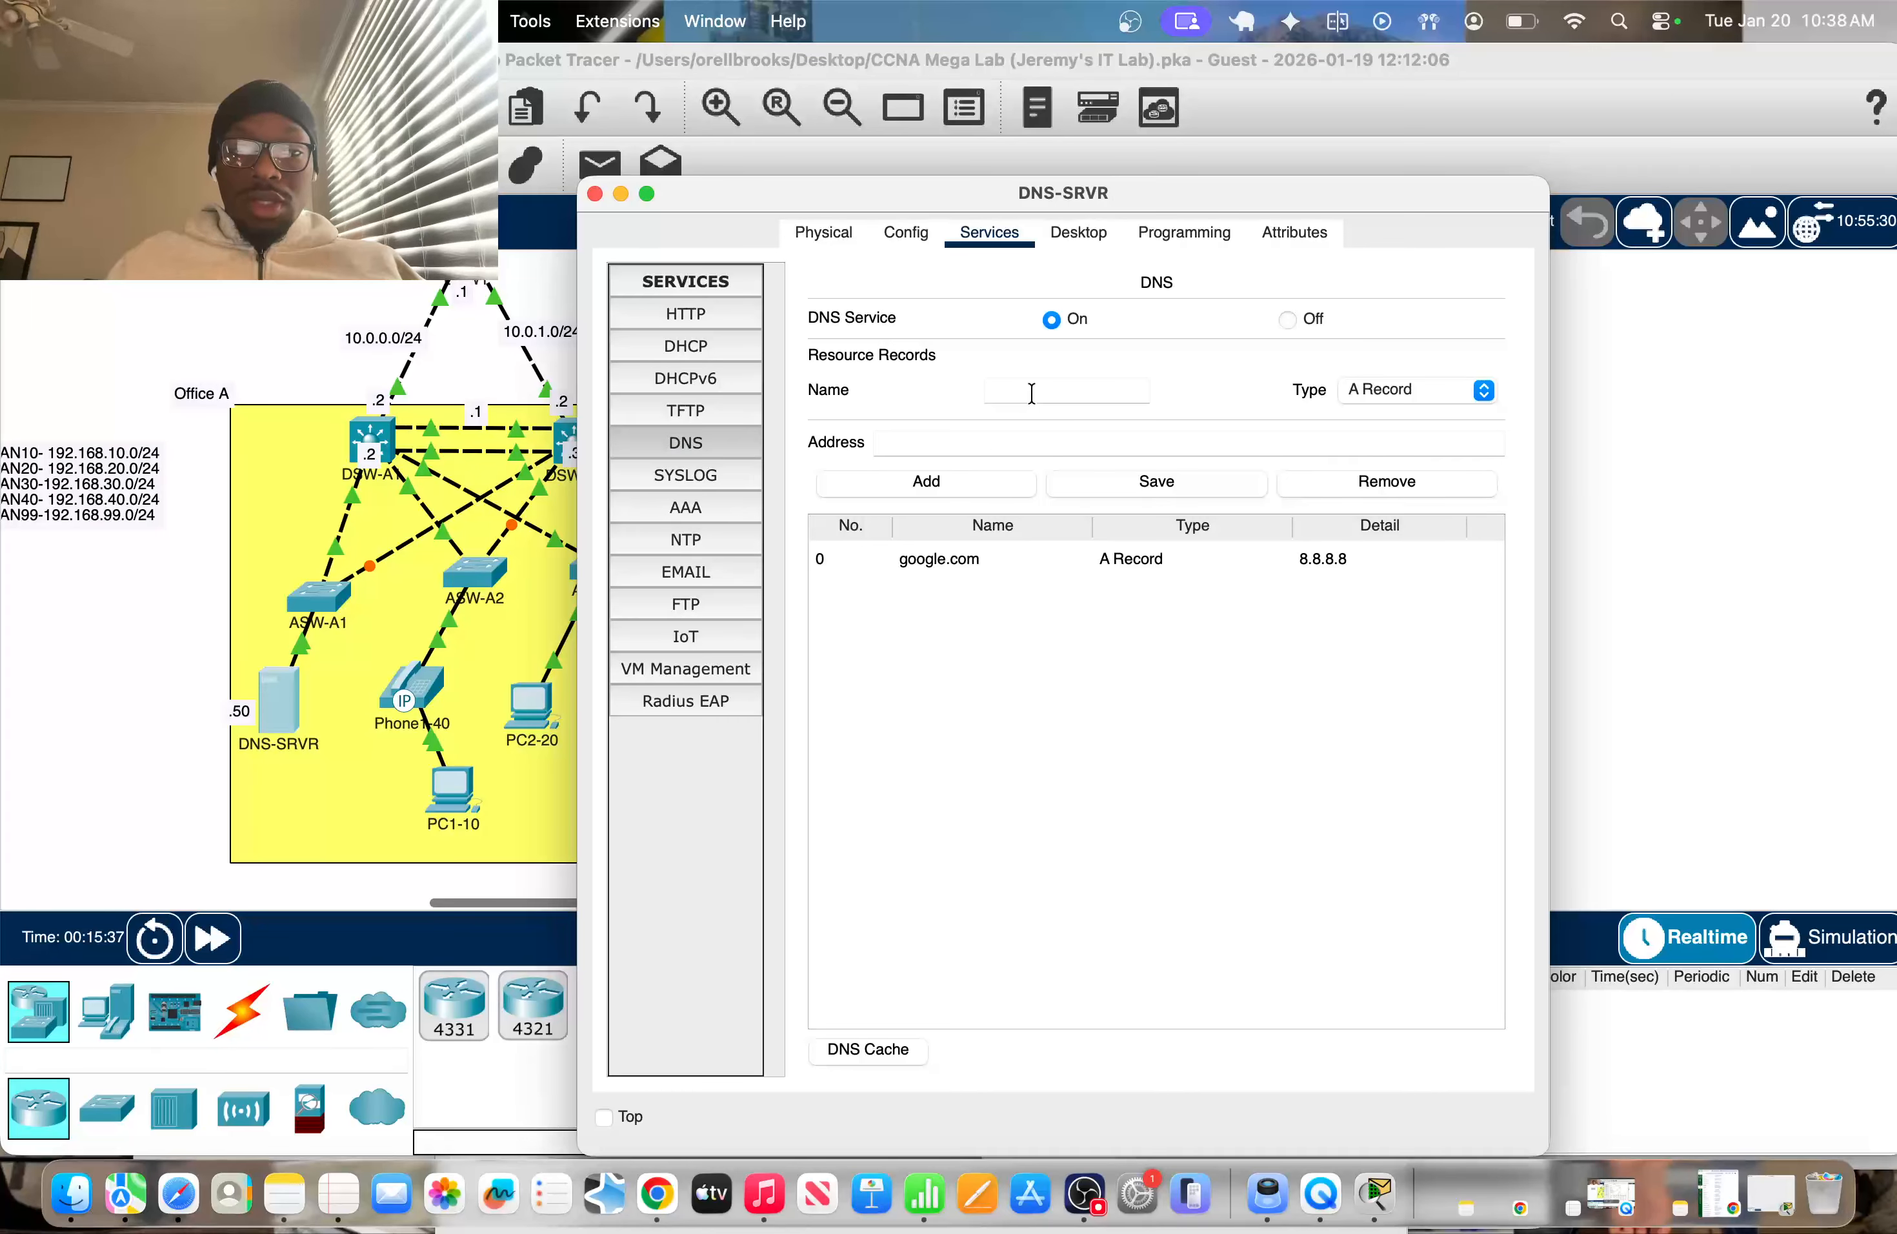
text(PC)
key(Caps_Lock)
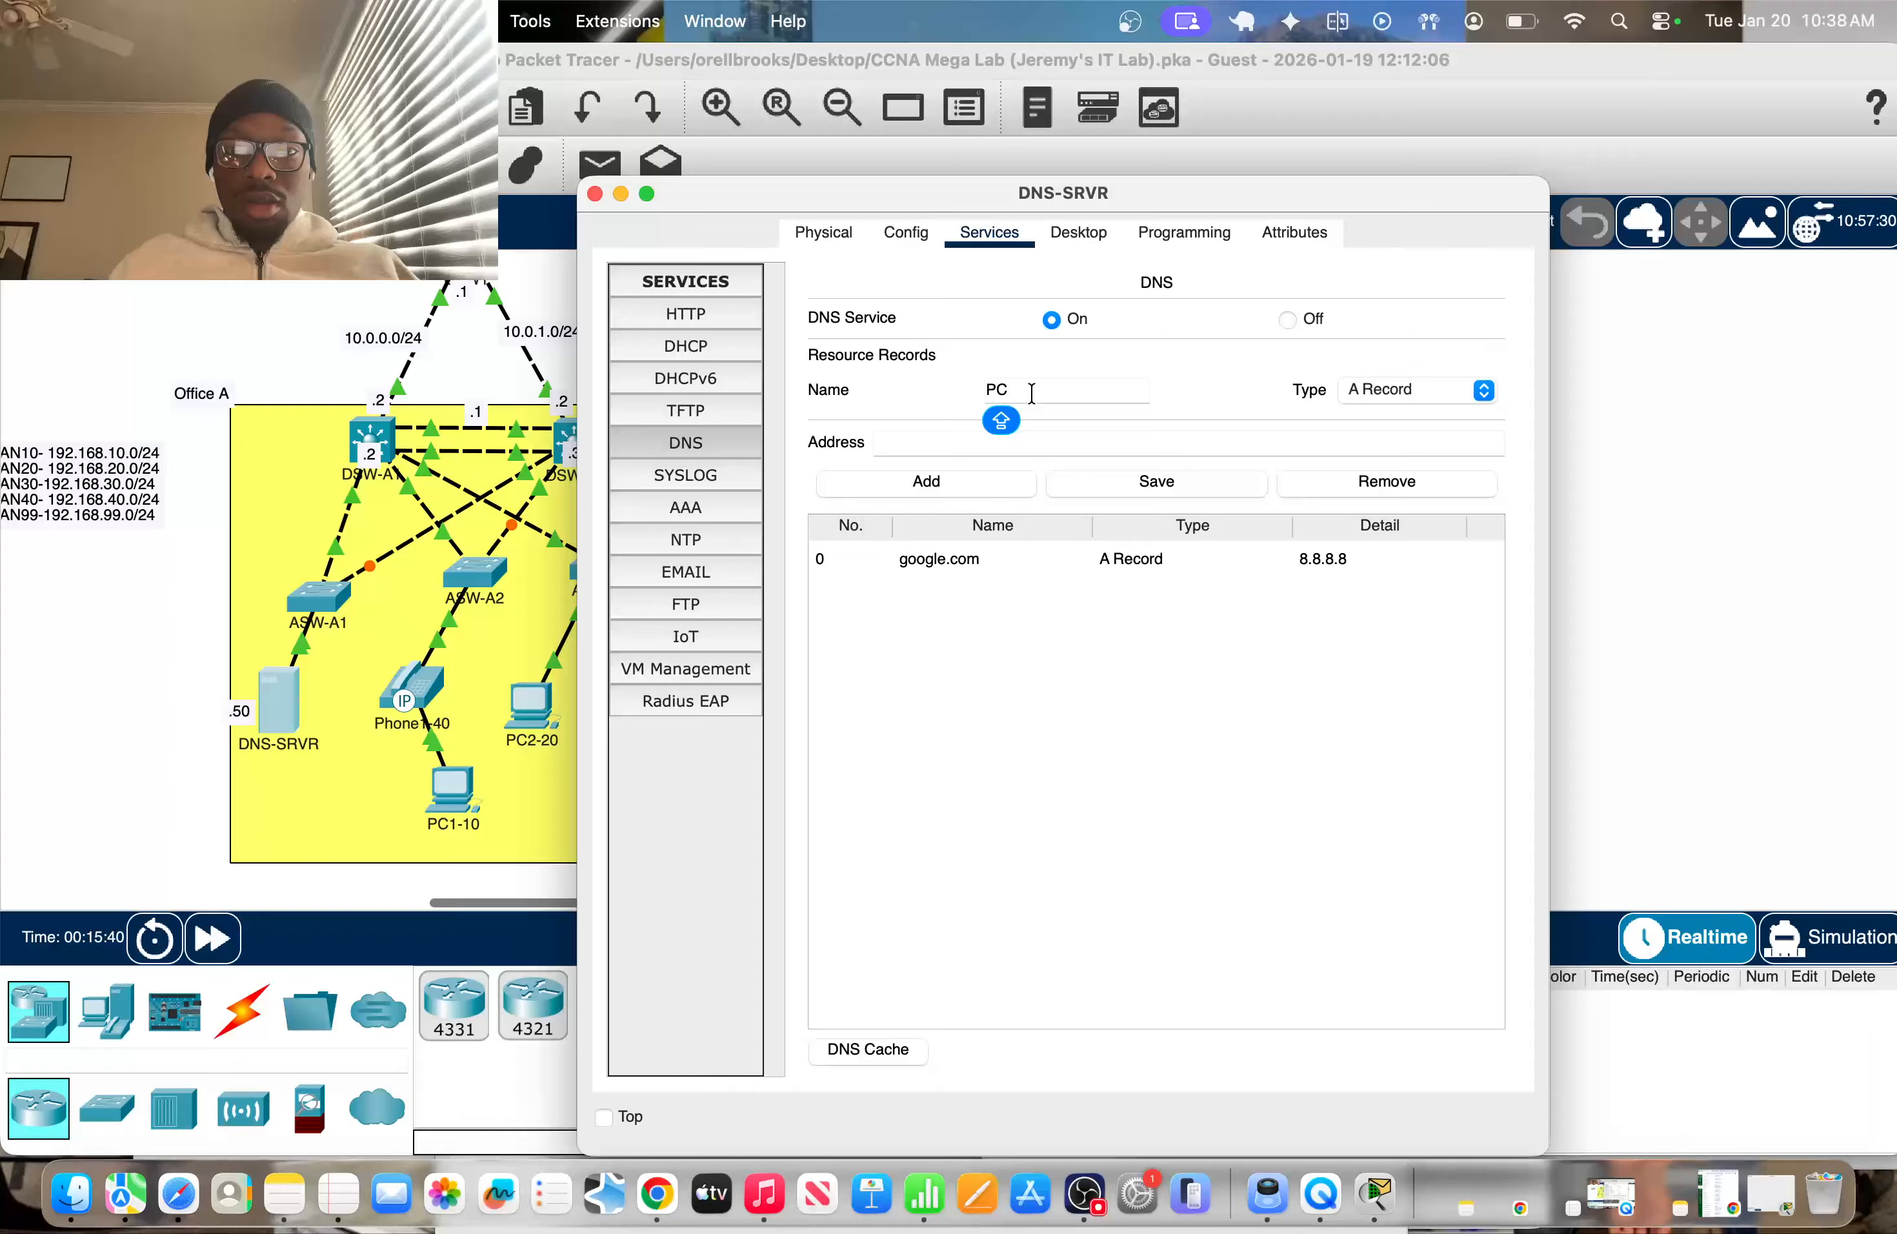
text(1)
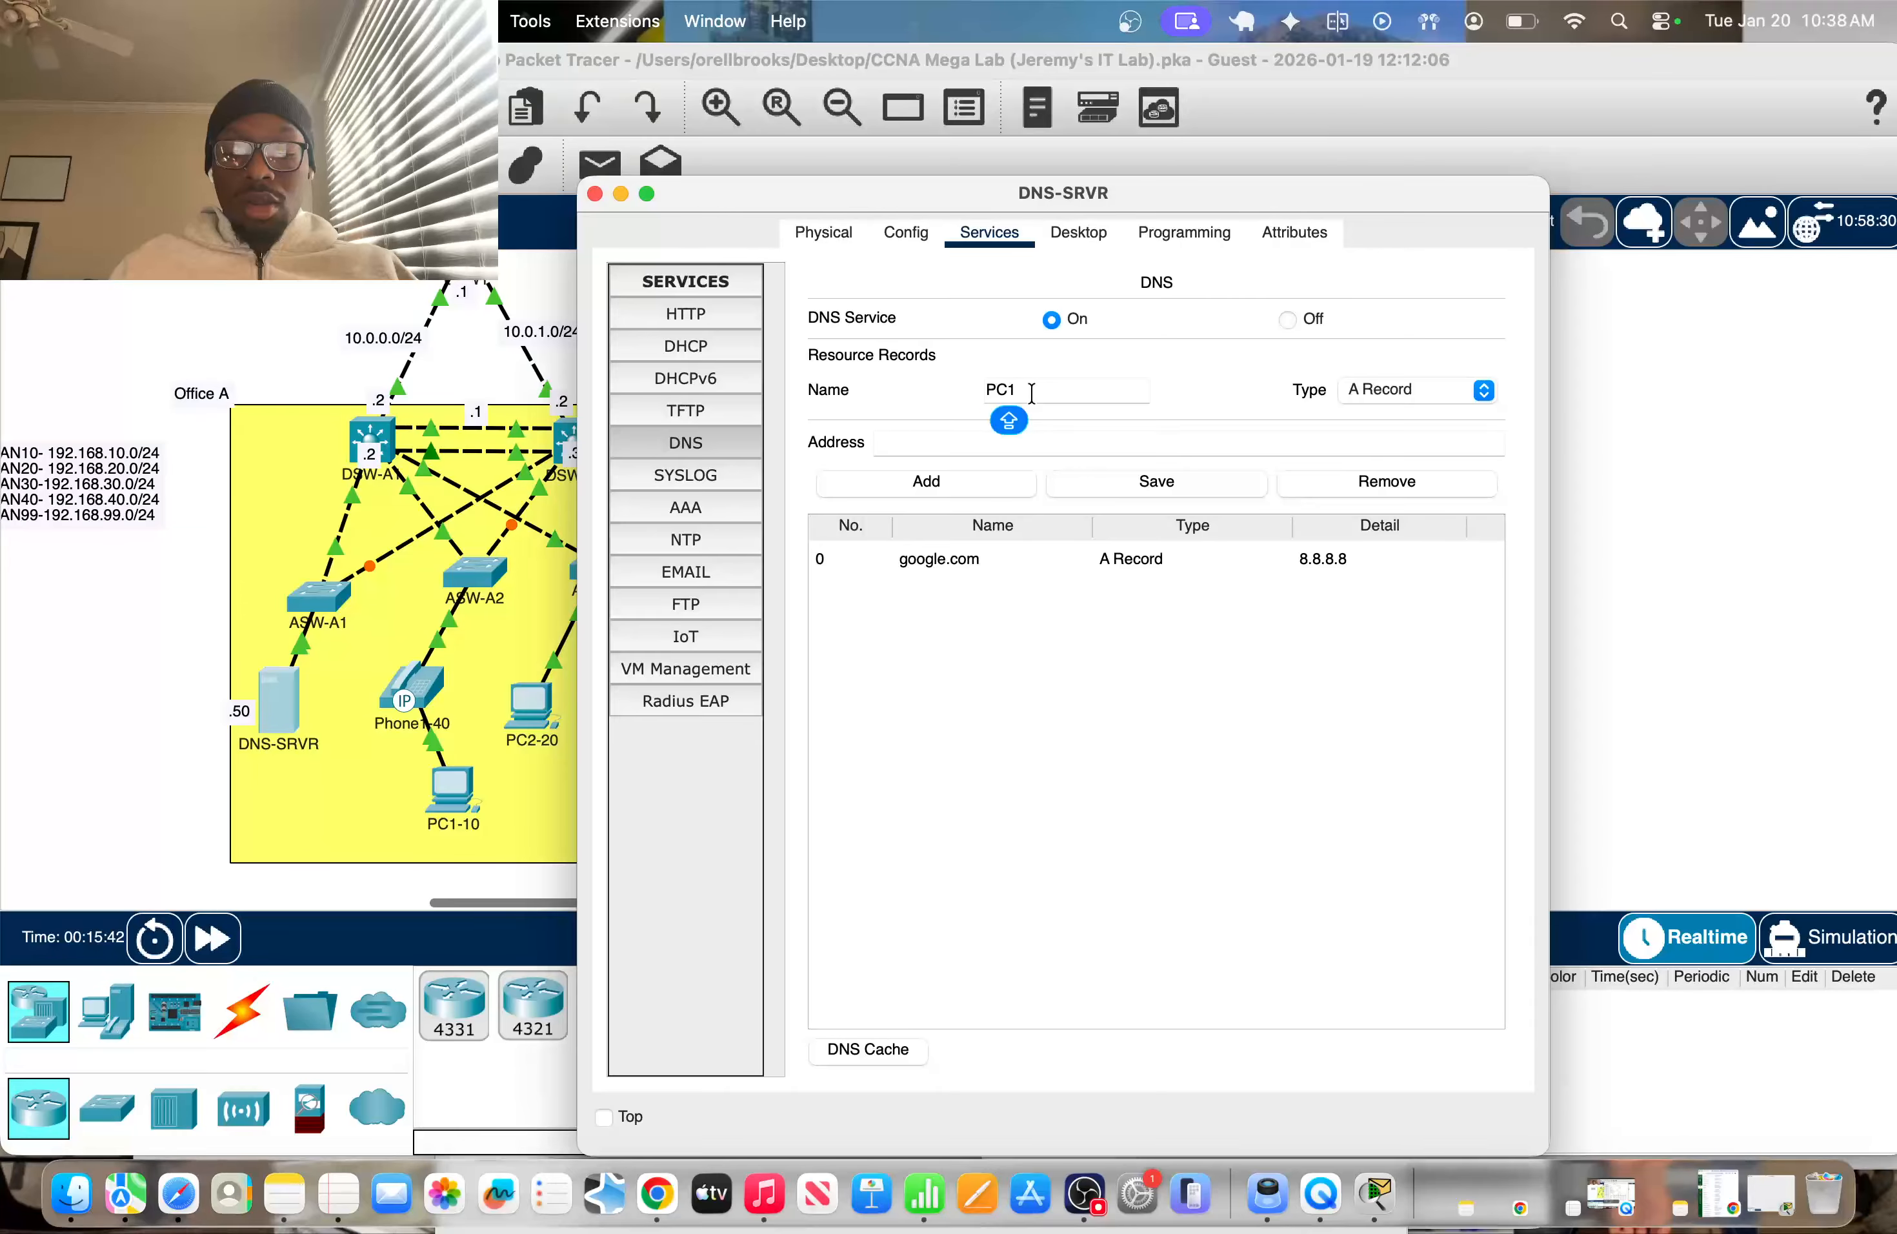
text(-)
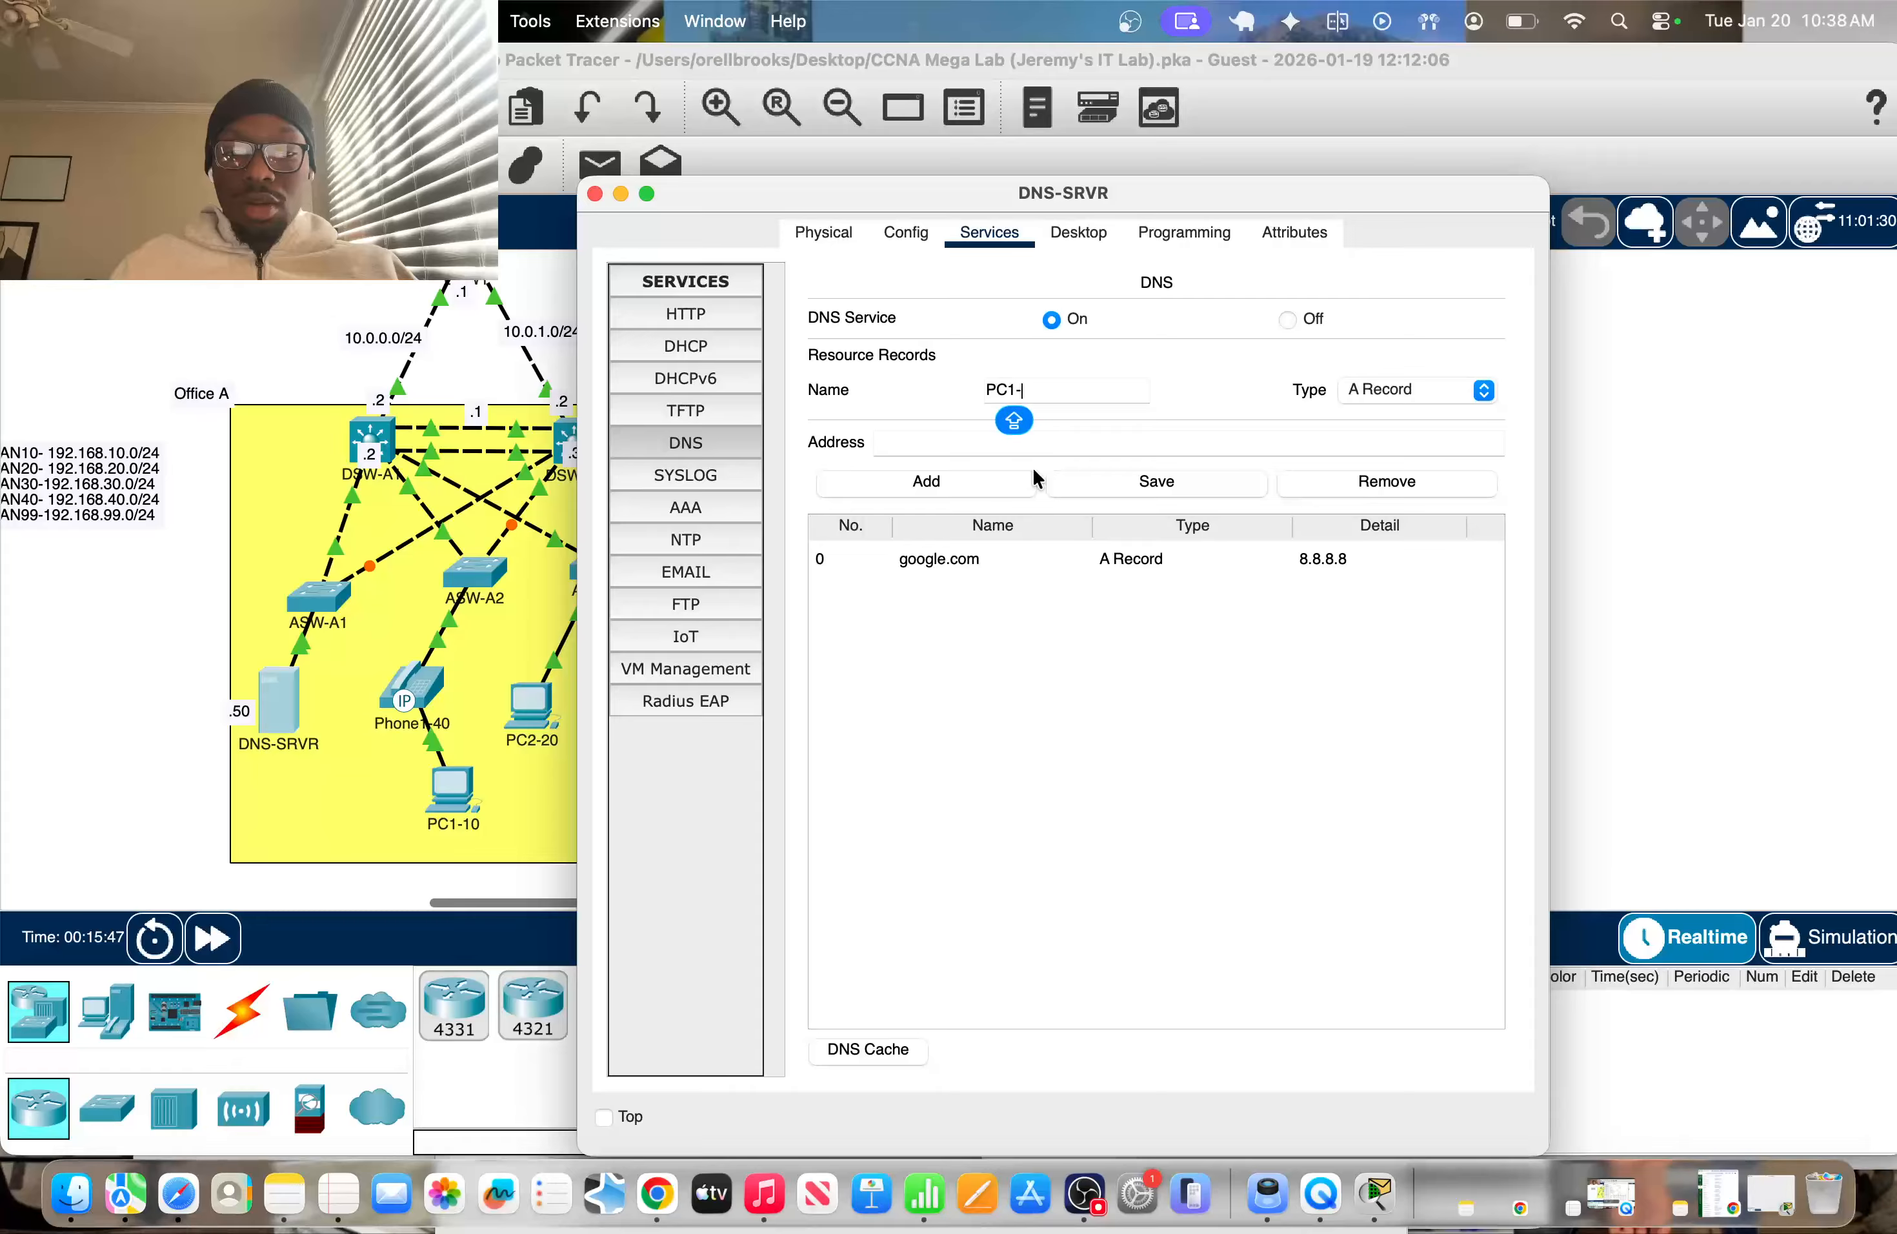
text(OA)
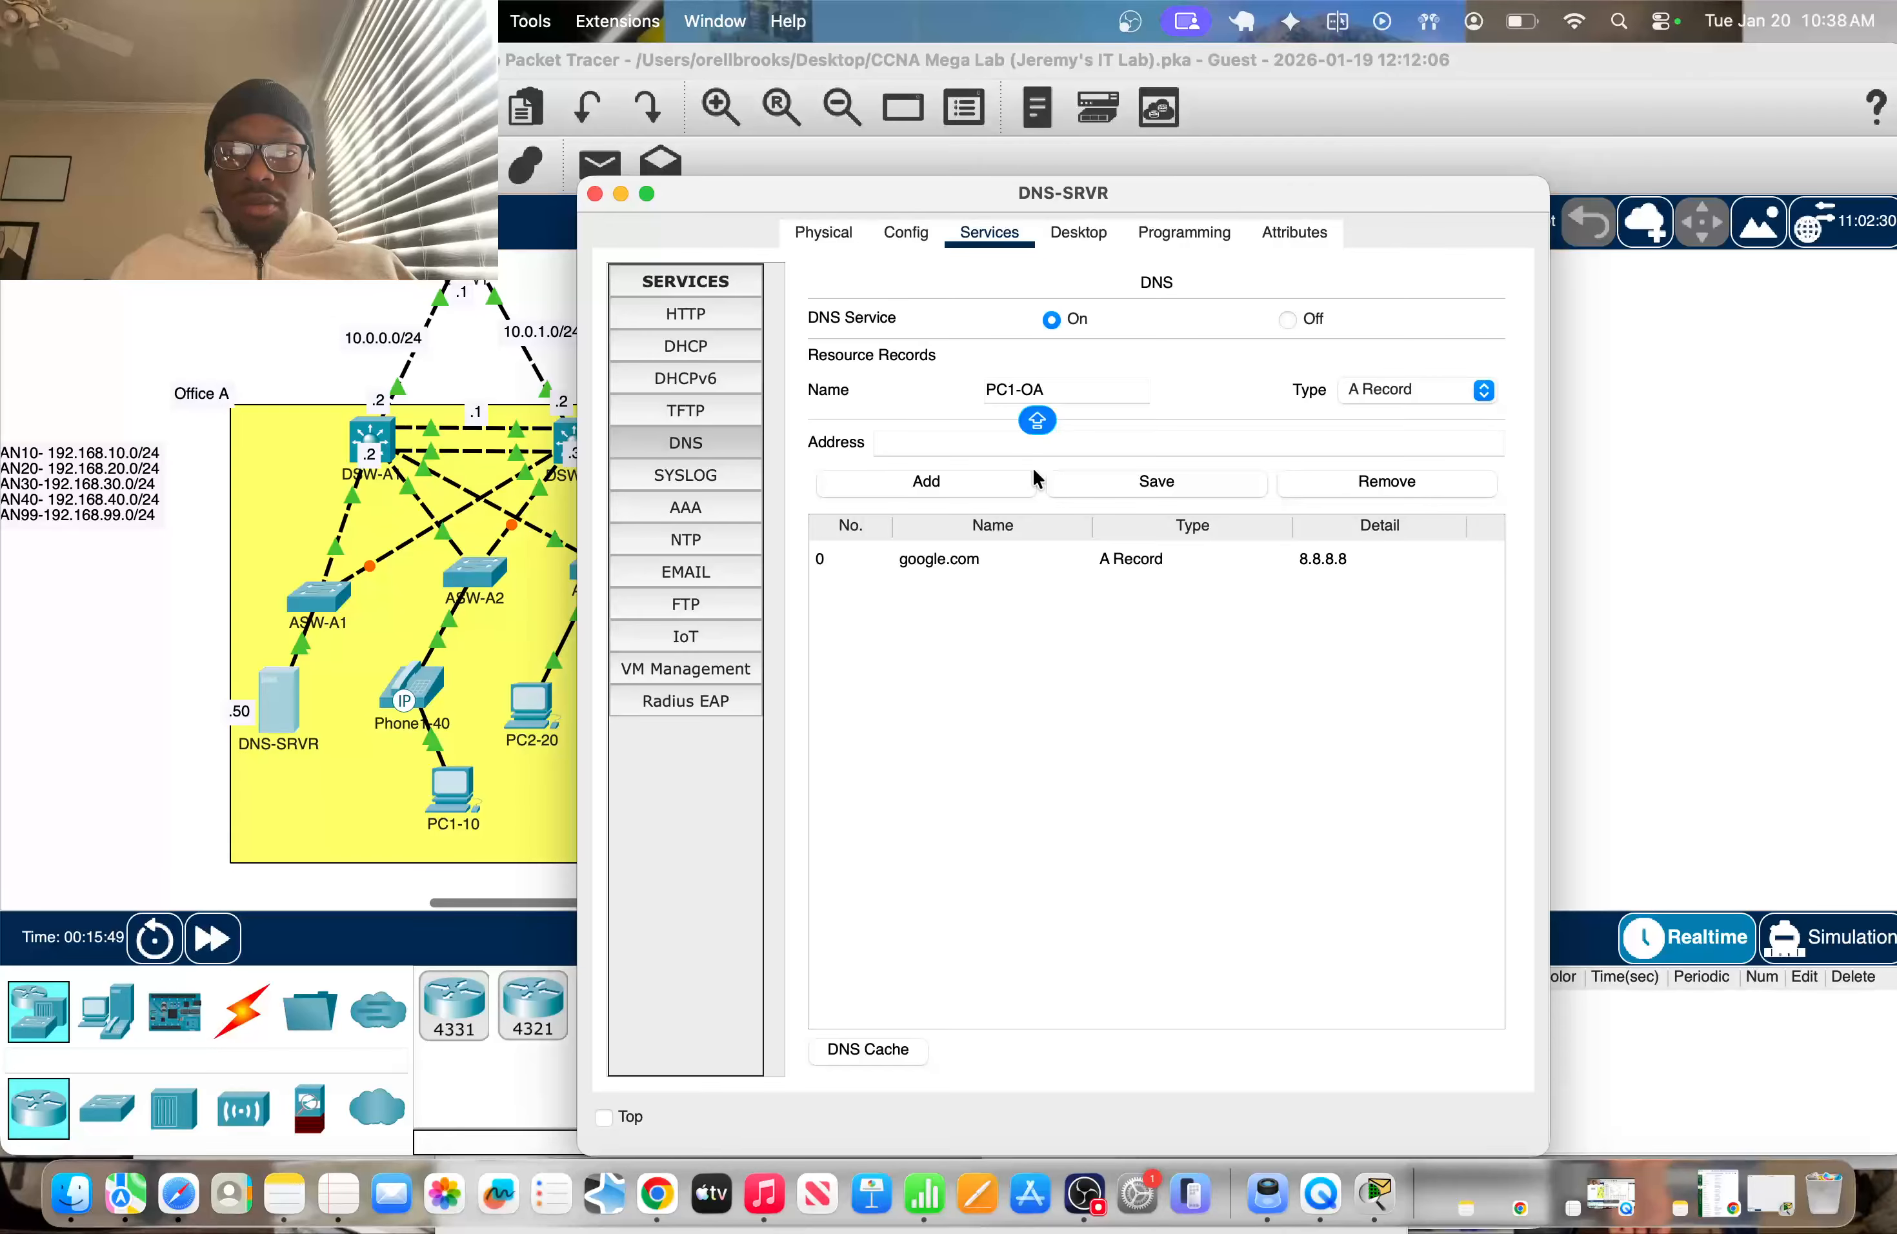
click(975, 445)
text(192.1)
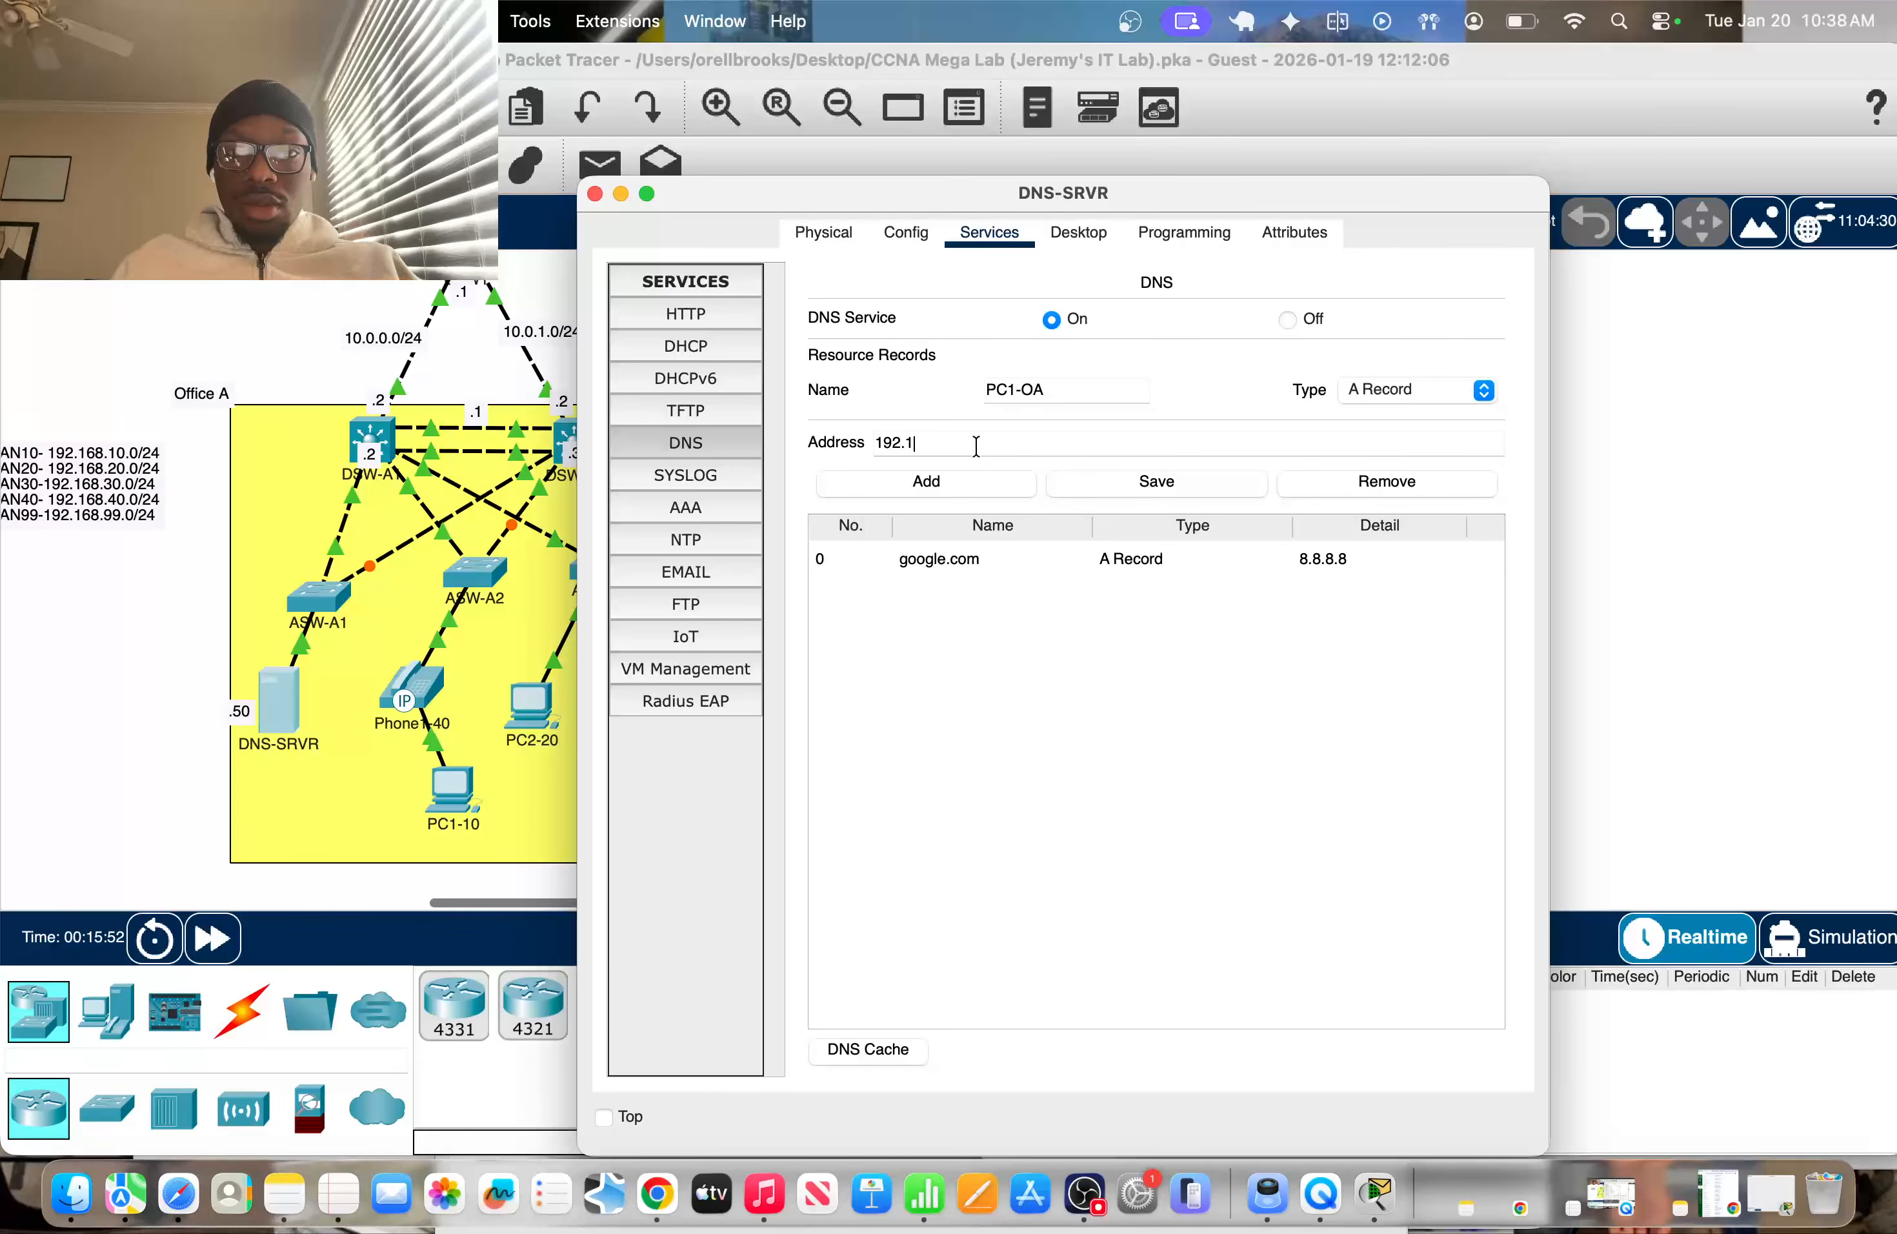
key(BackSpace)
key(BackSpace)
key(BackSpace)
key(BackSpace)
key(BackSpace)
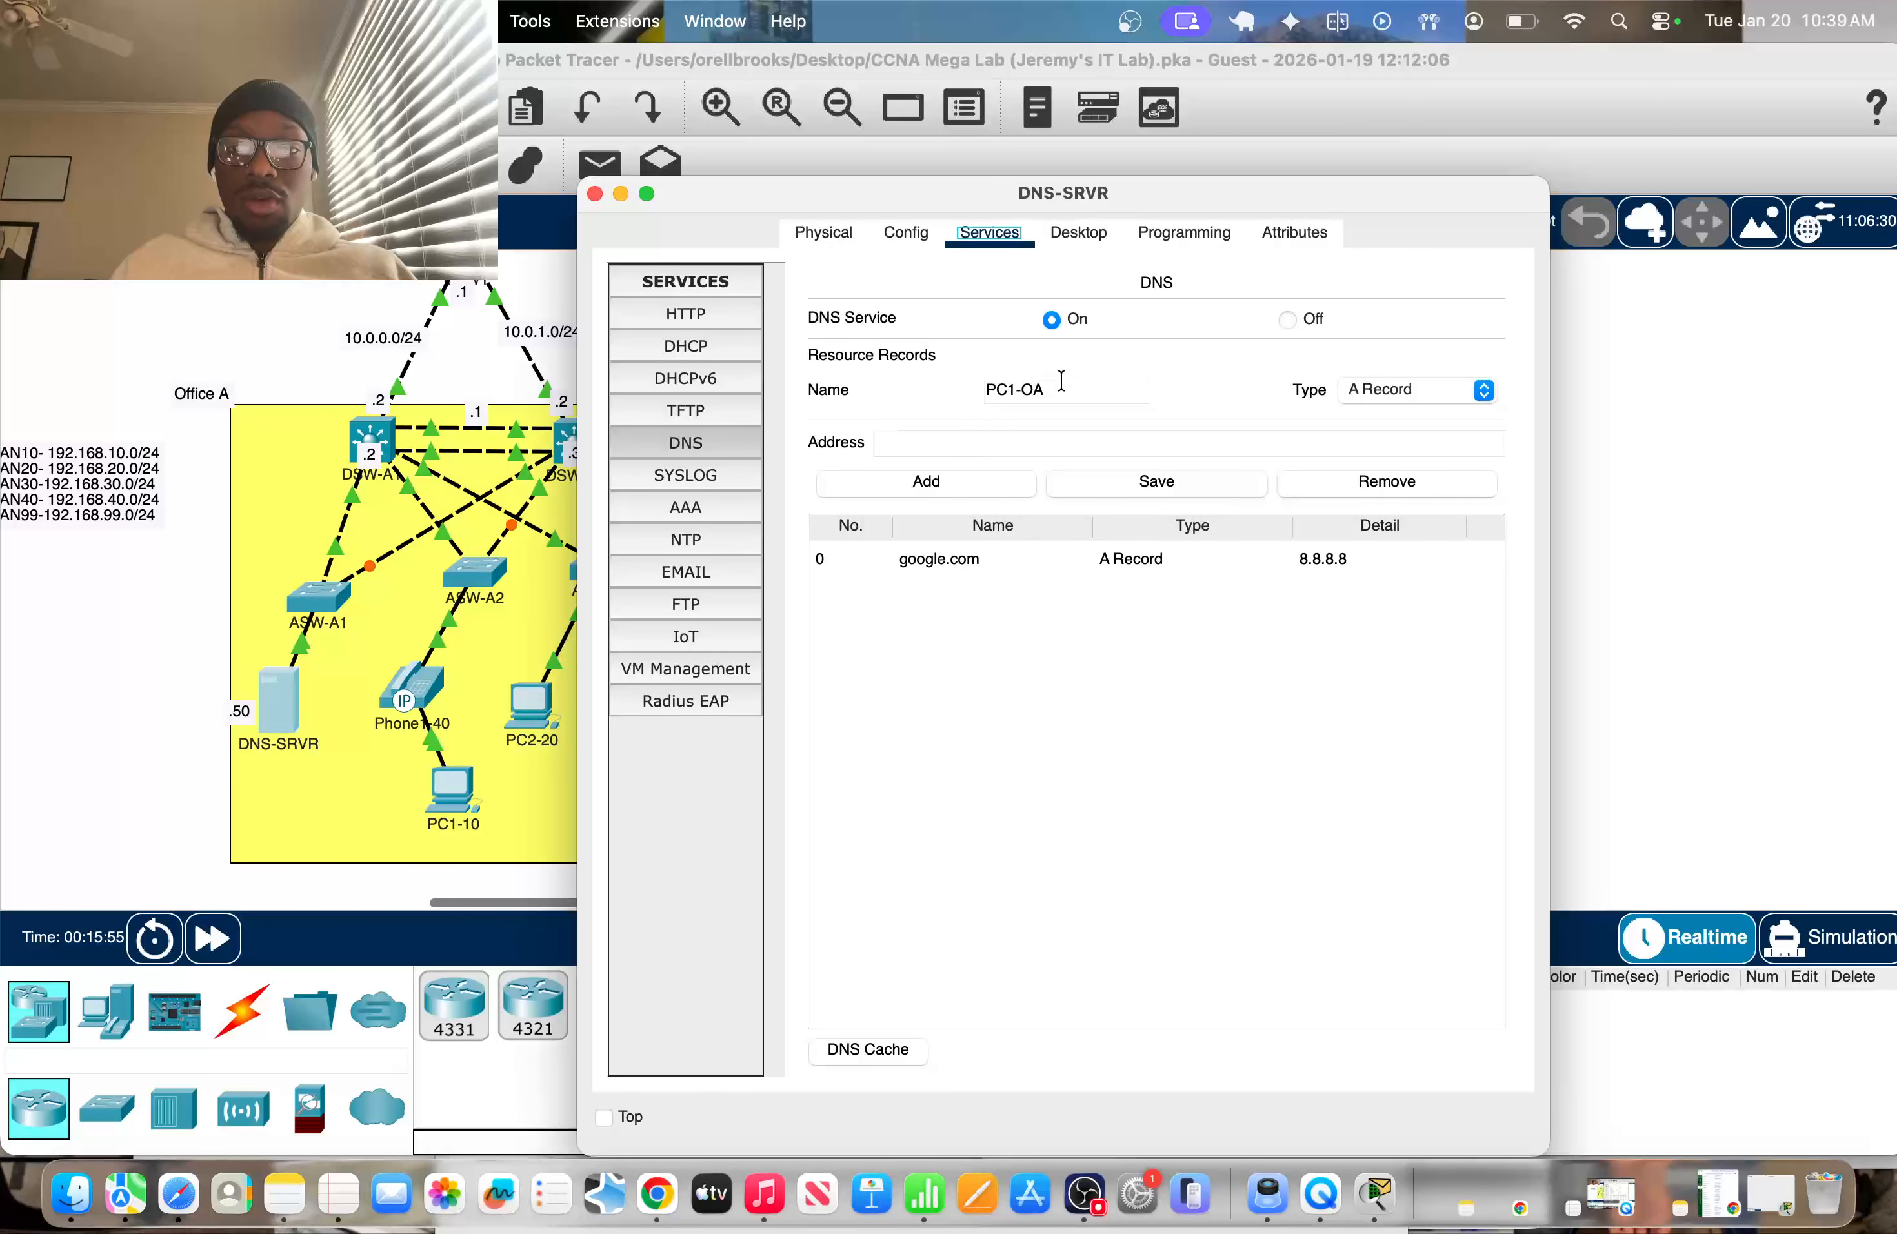
drag(1045, 391, 940, 383)
key(BackSpace)
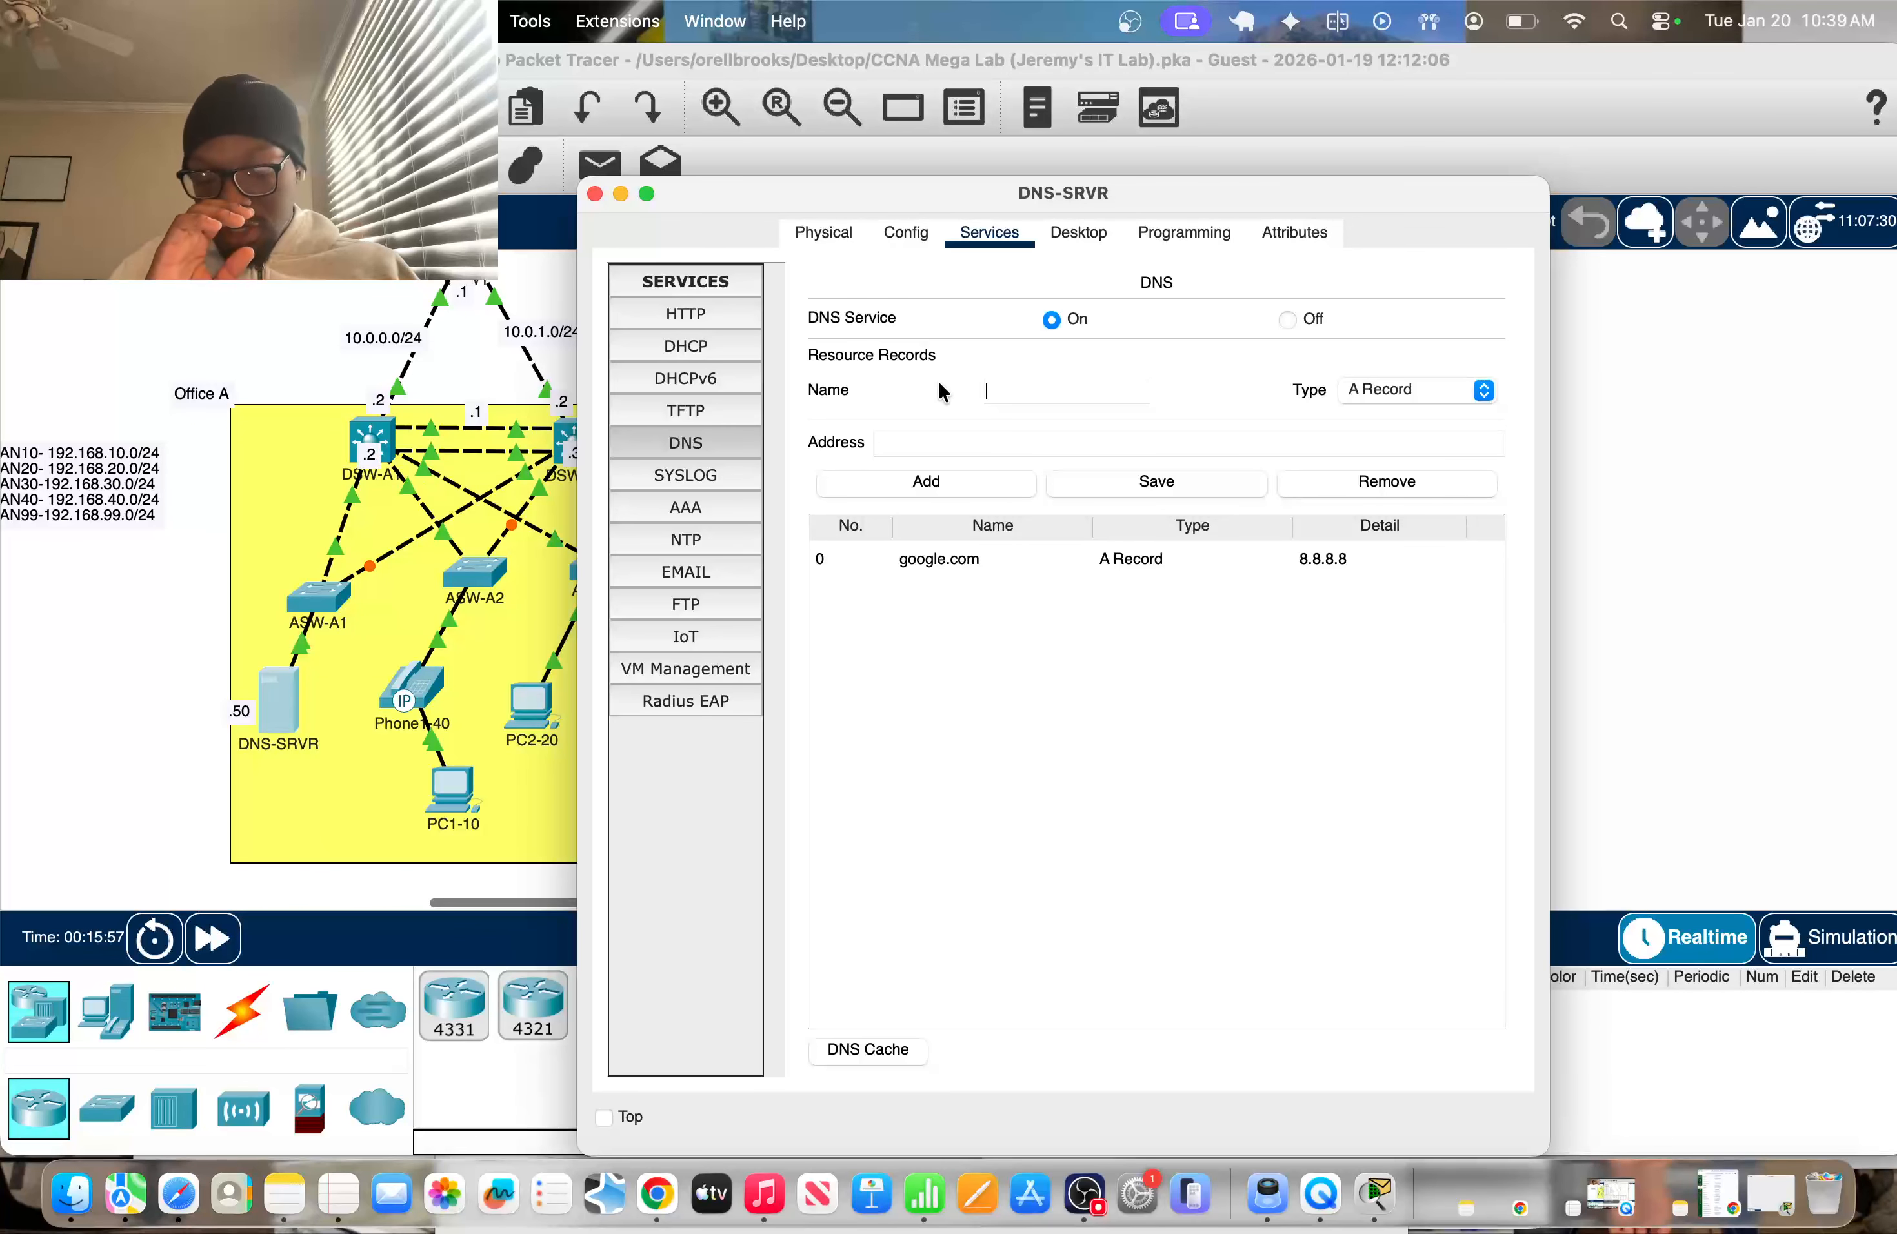
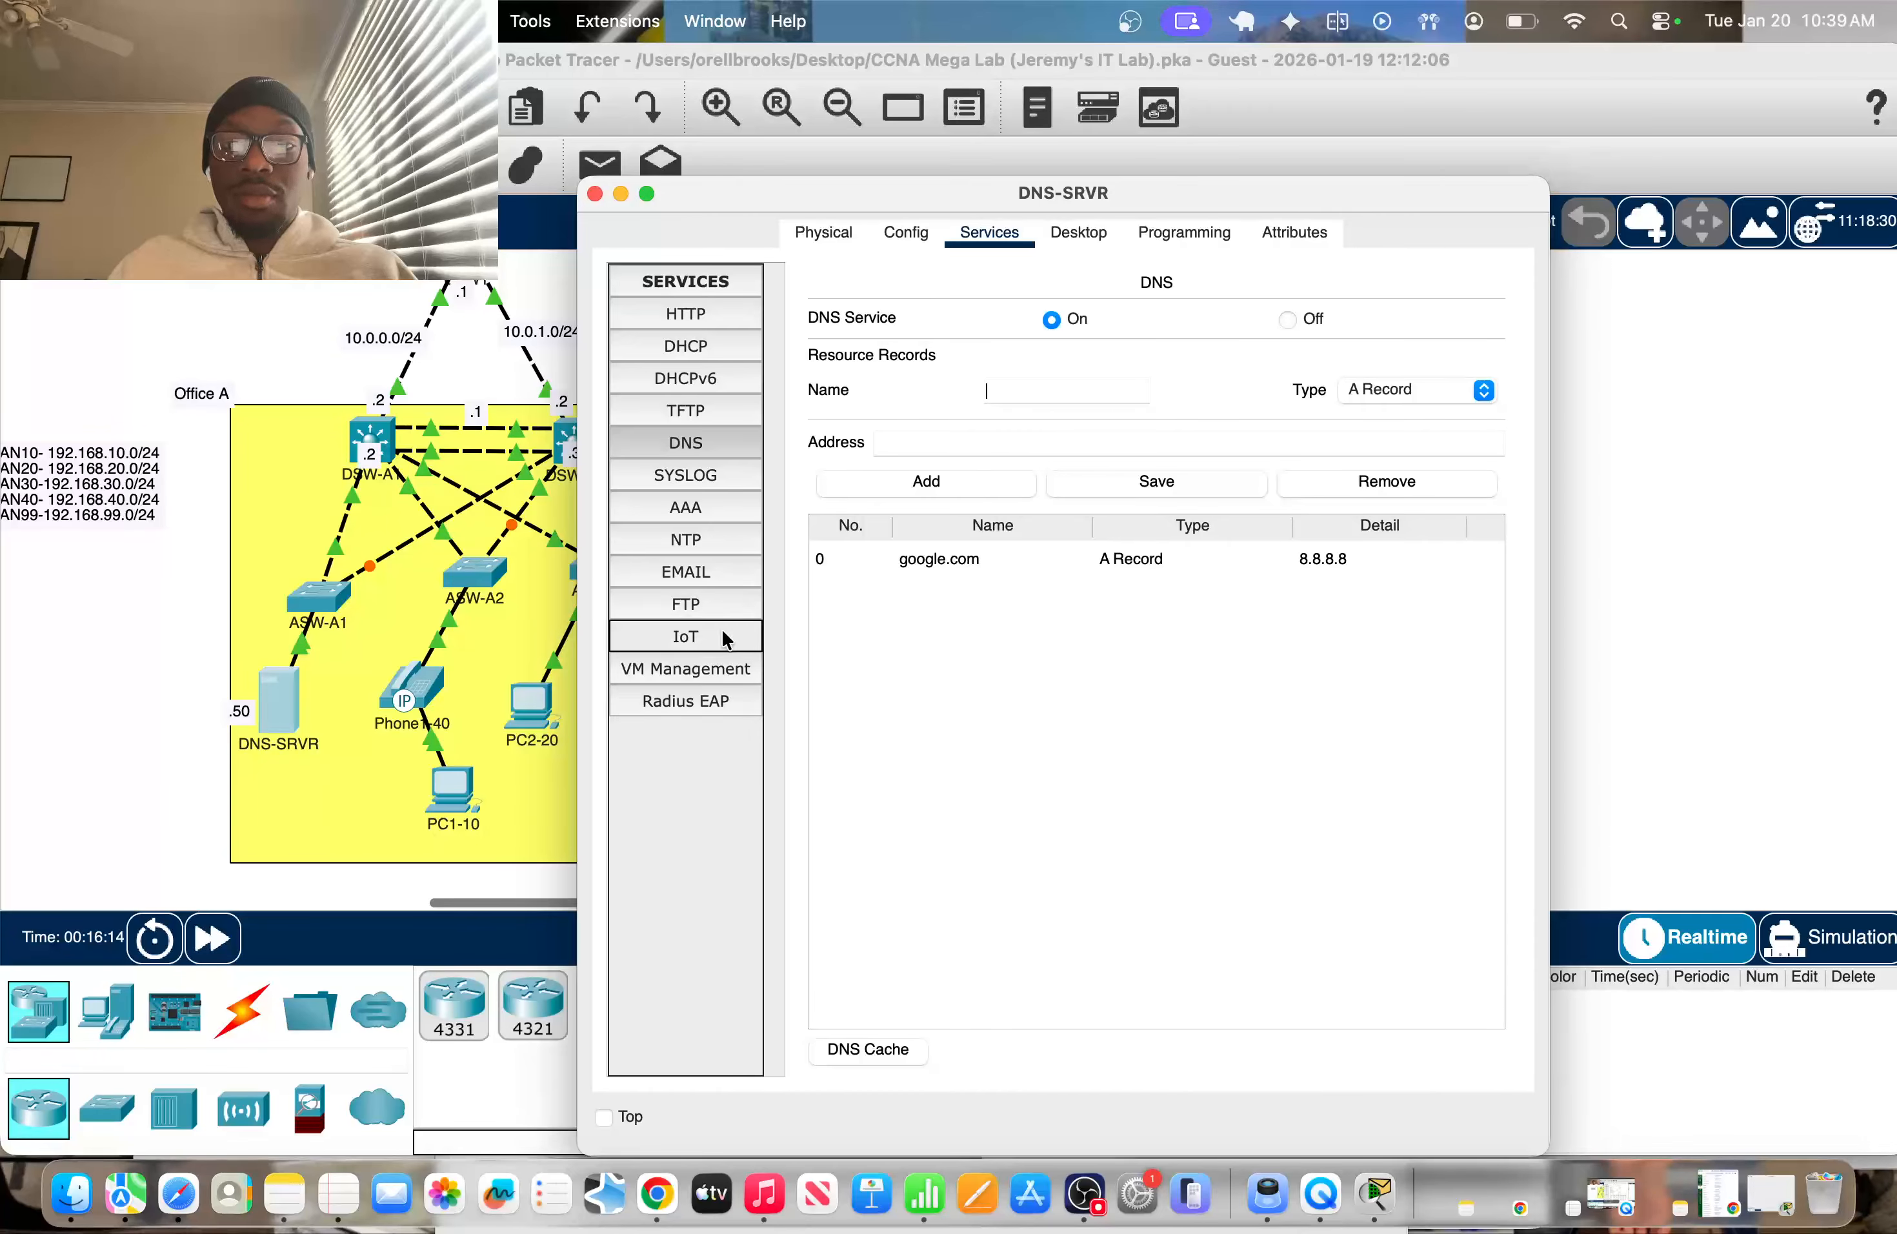
Add a DNS A record named DNS-SRVR with the address 192.168.99.50
drag(1051, 200, 1251, 160)
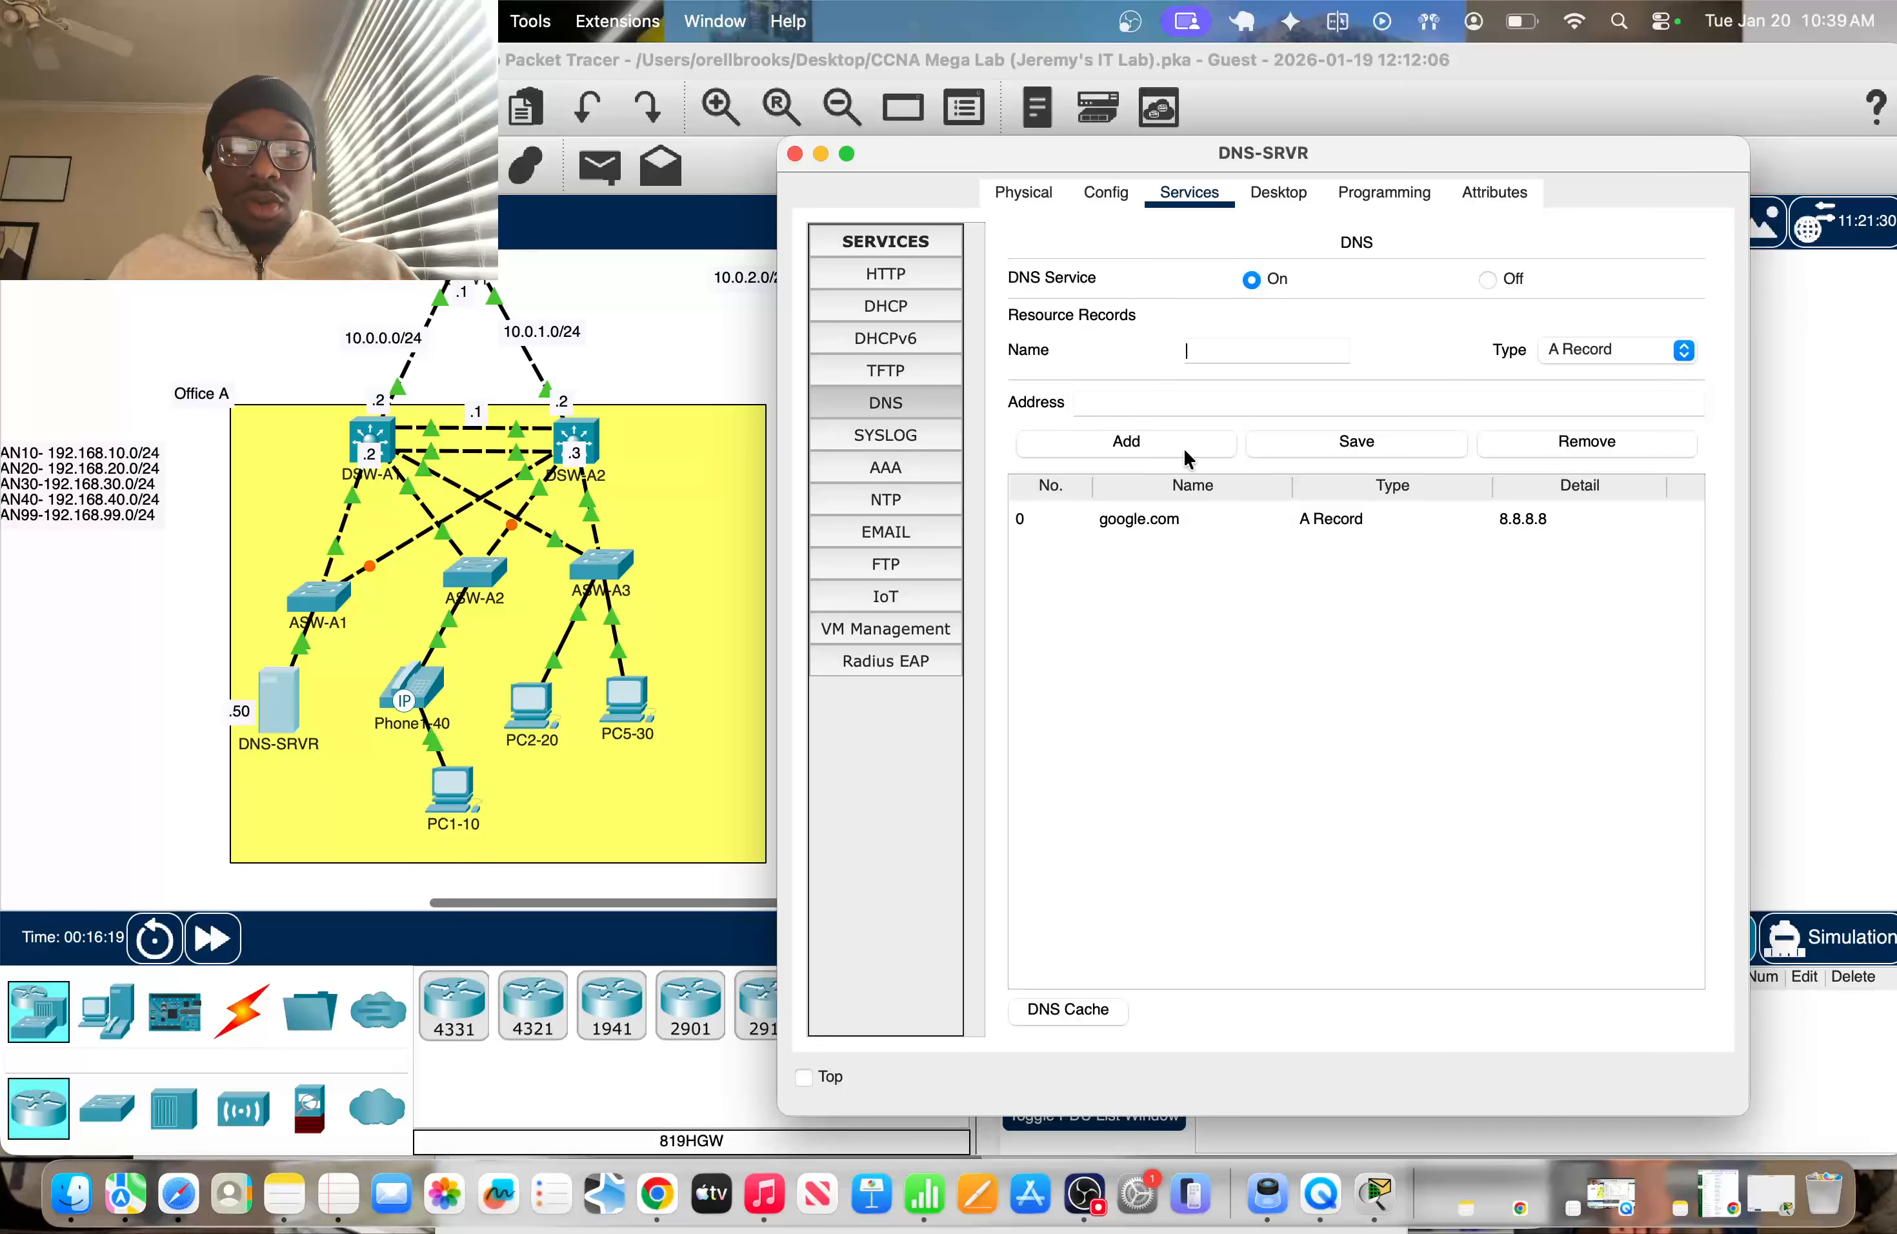
text(DNS-)
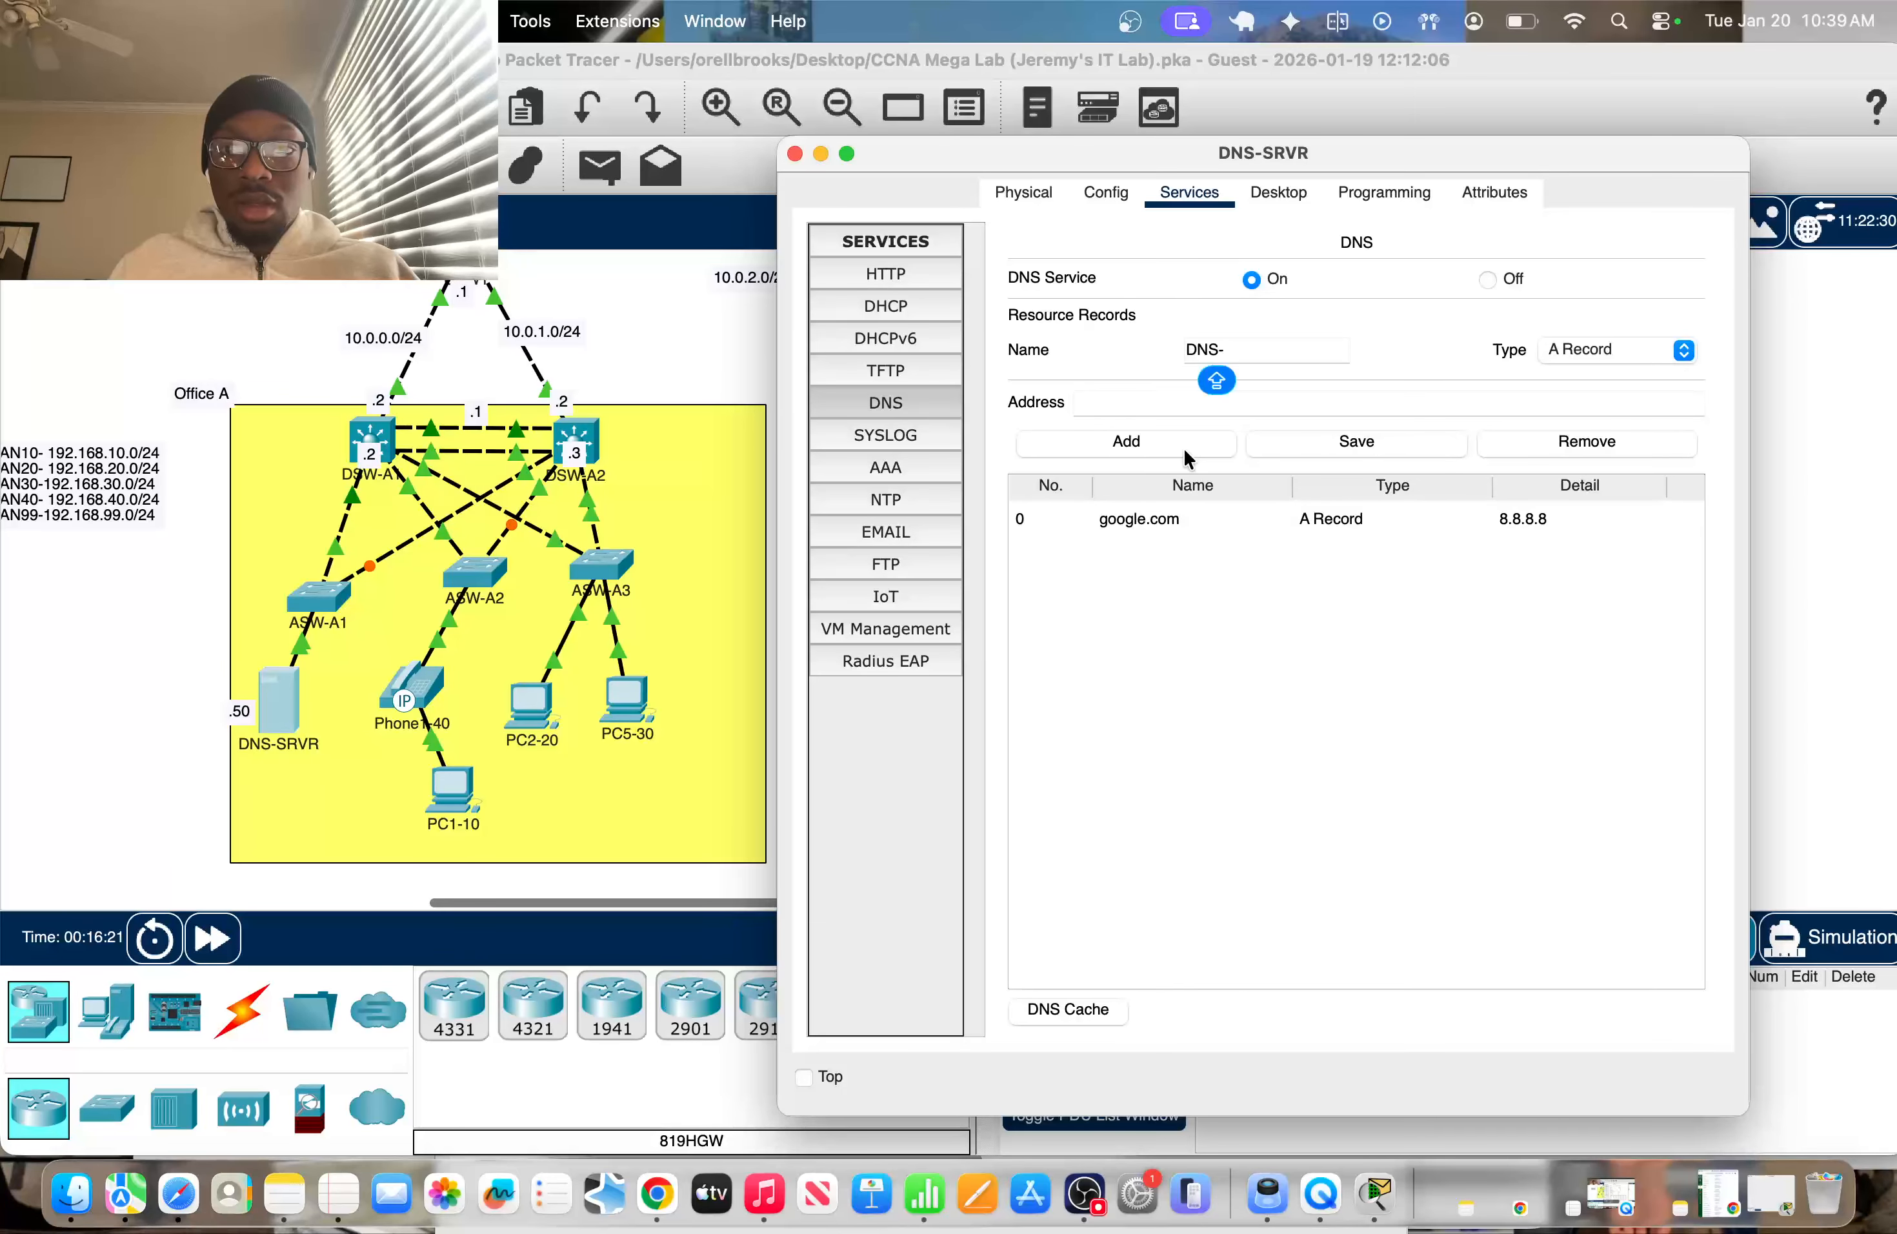
text(SRVR)
click(1212, 408)
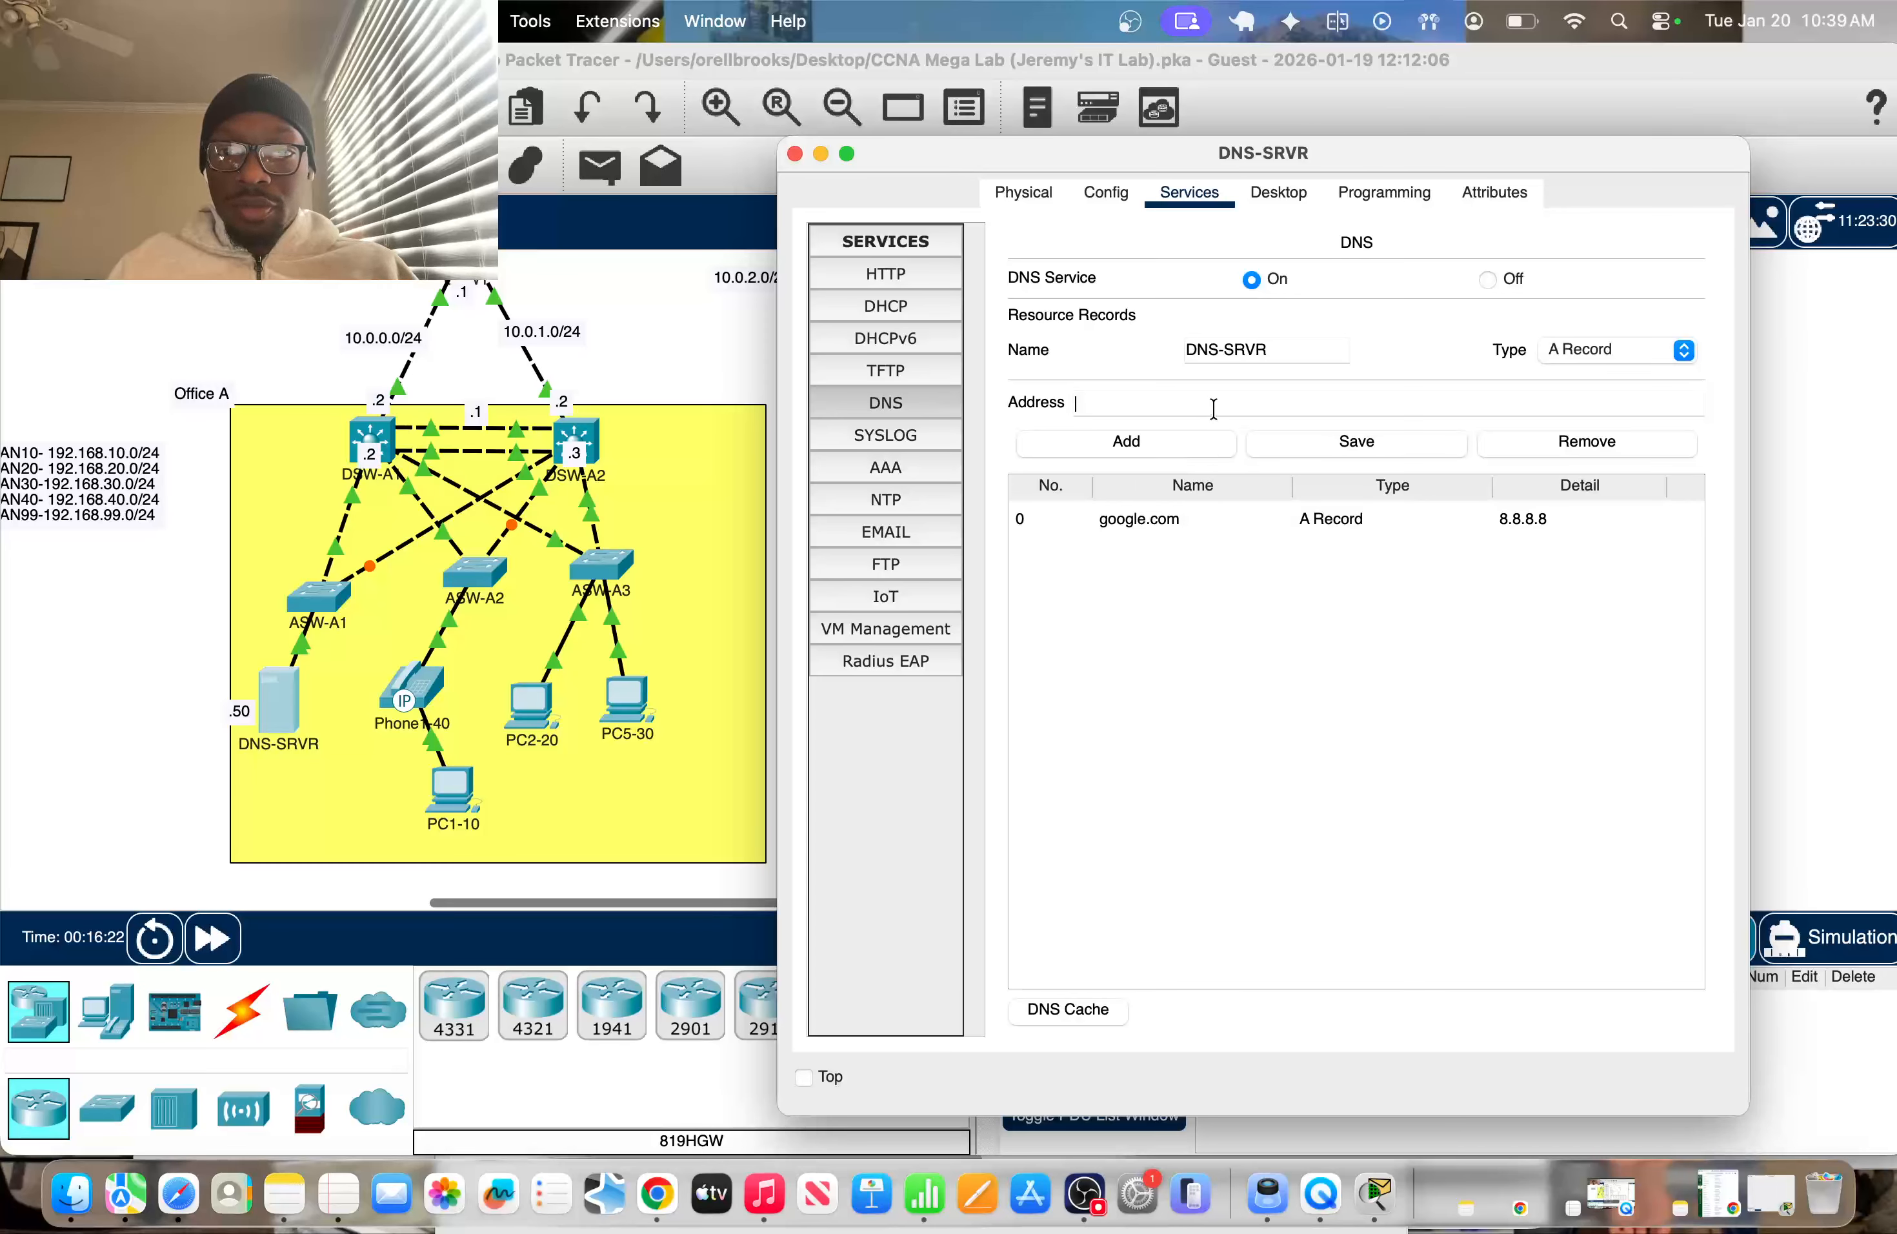
text(192.)
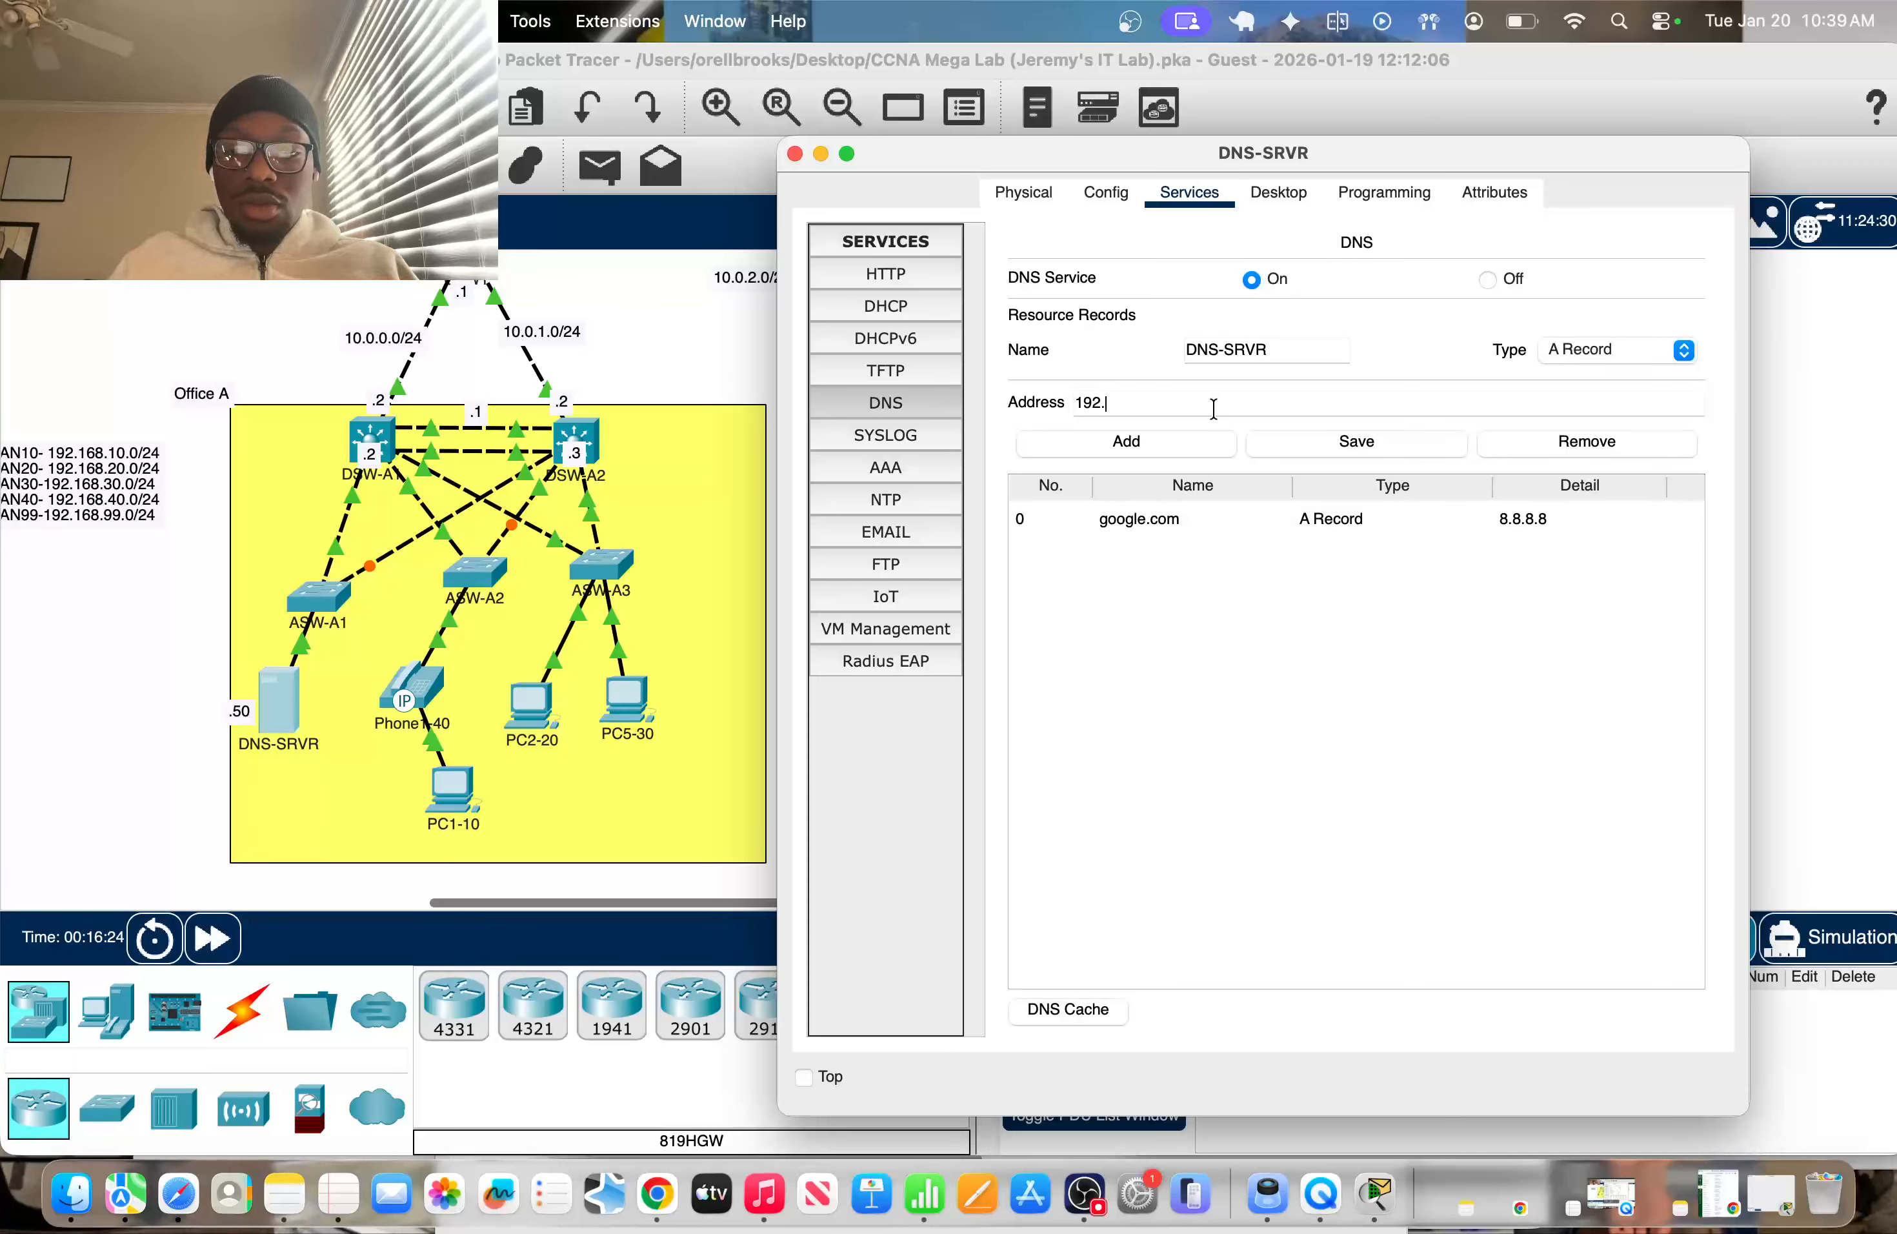
text(168.)
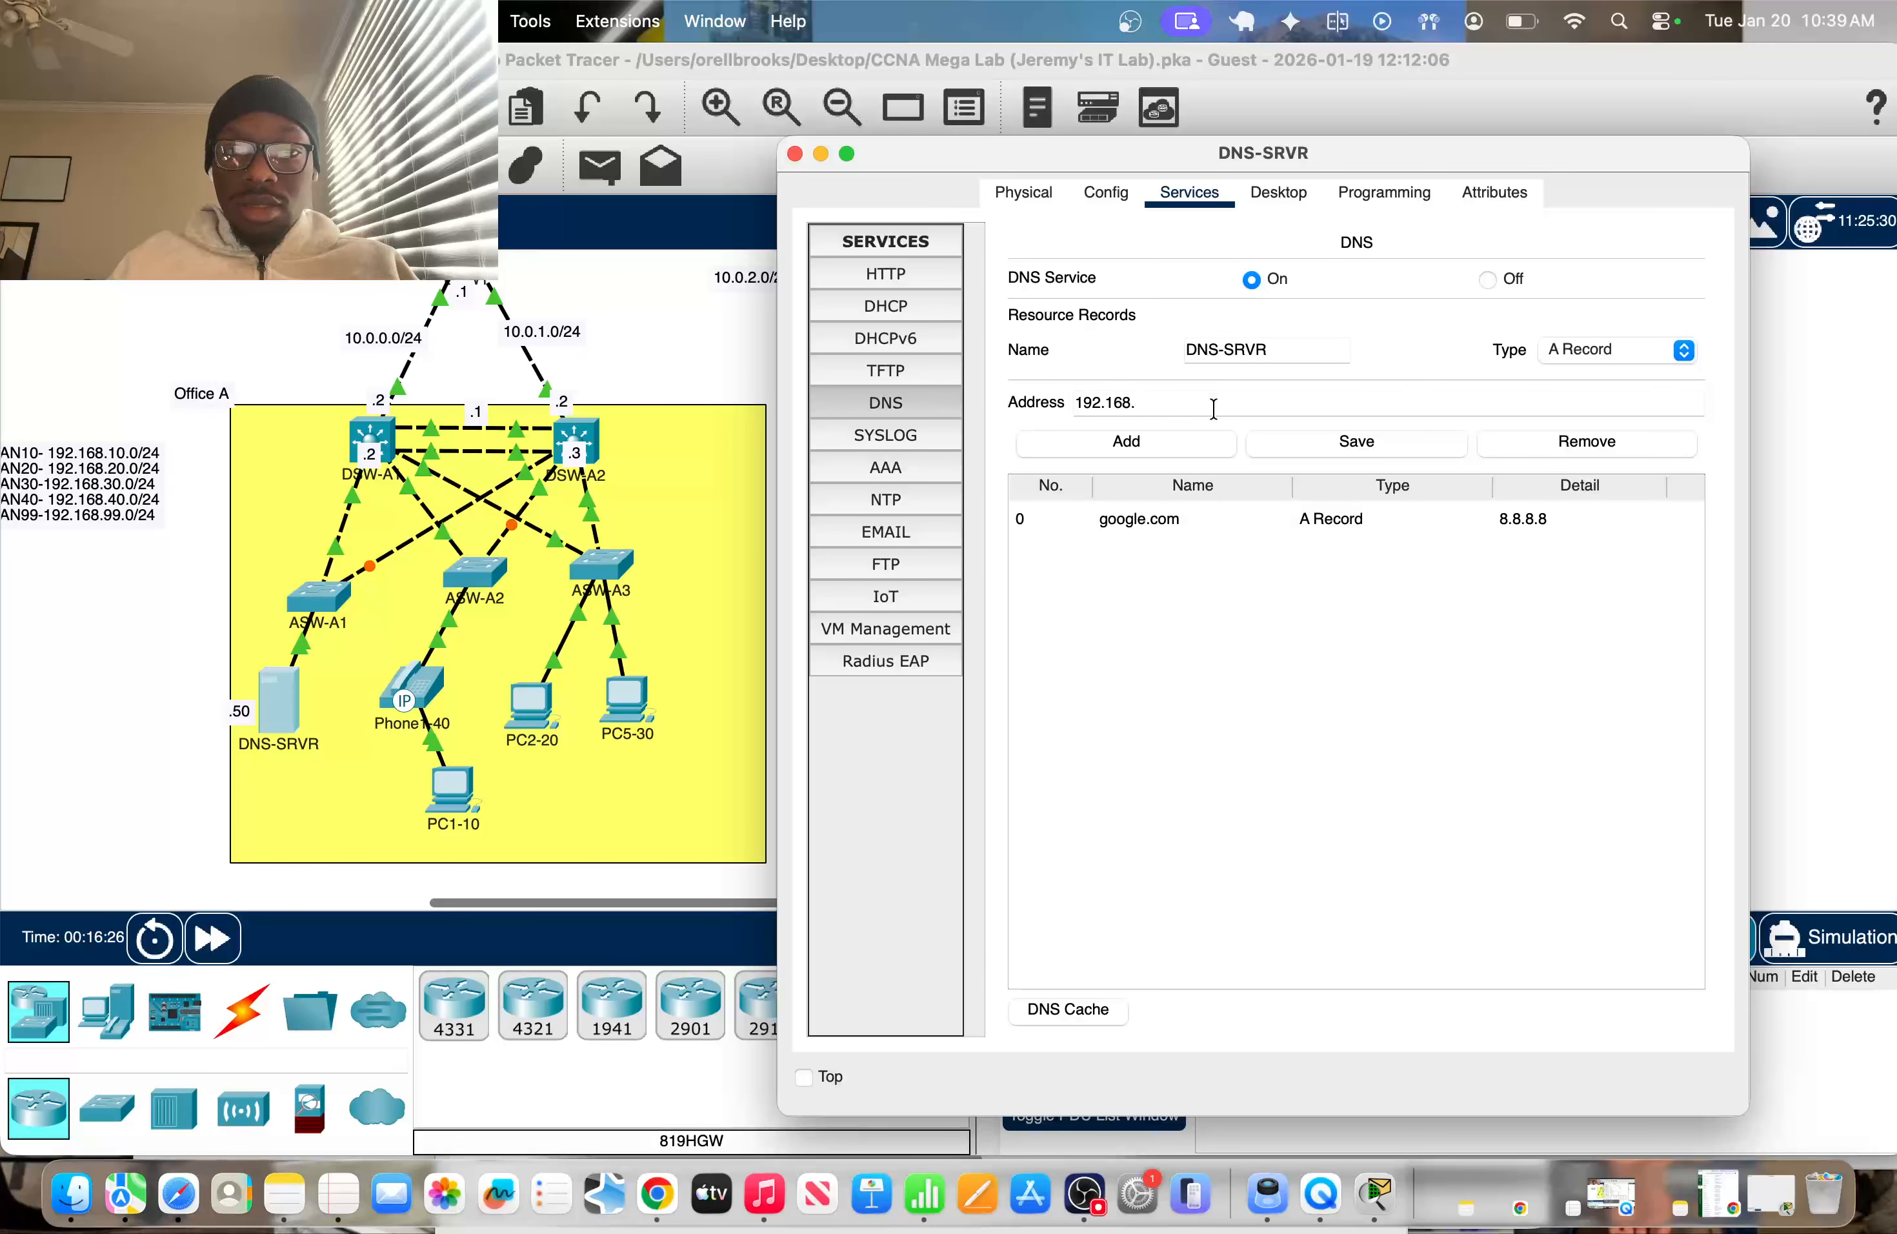
text(99)
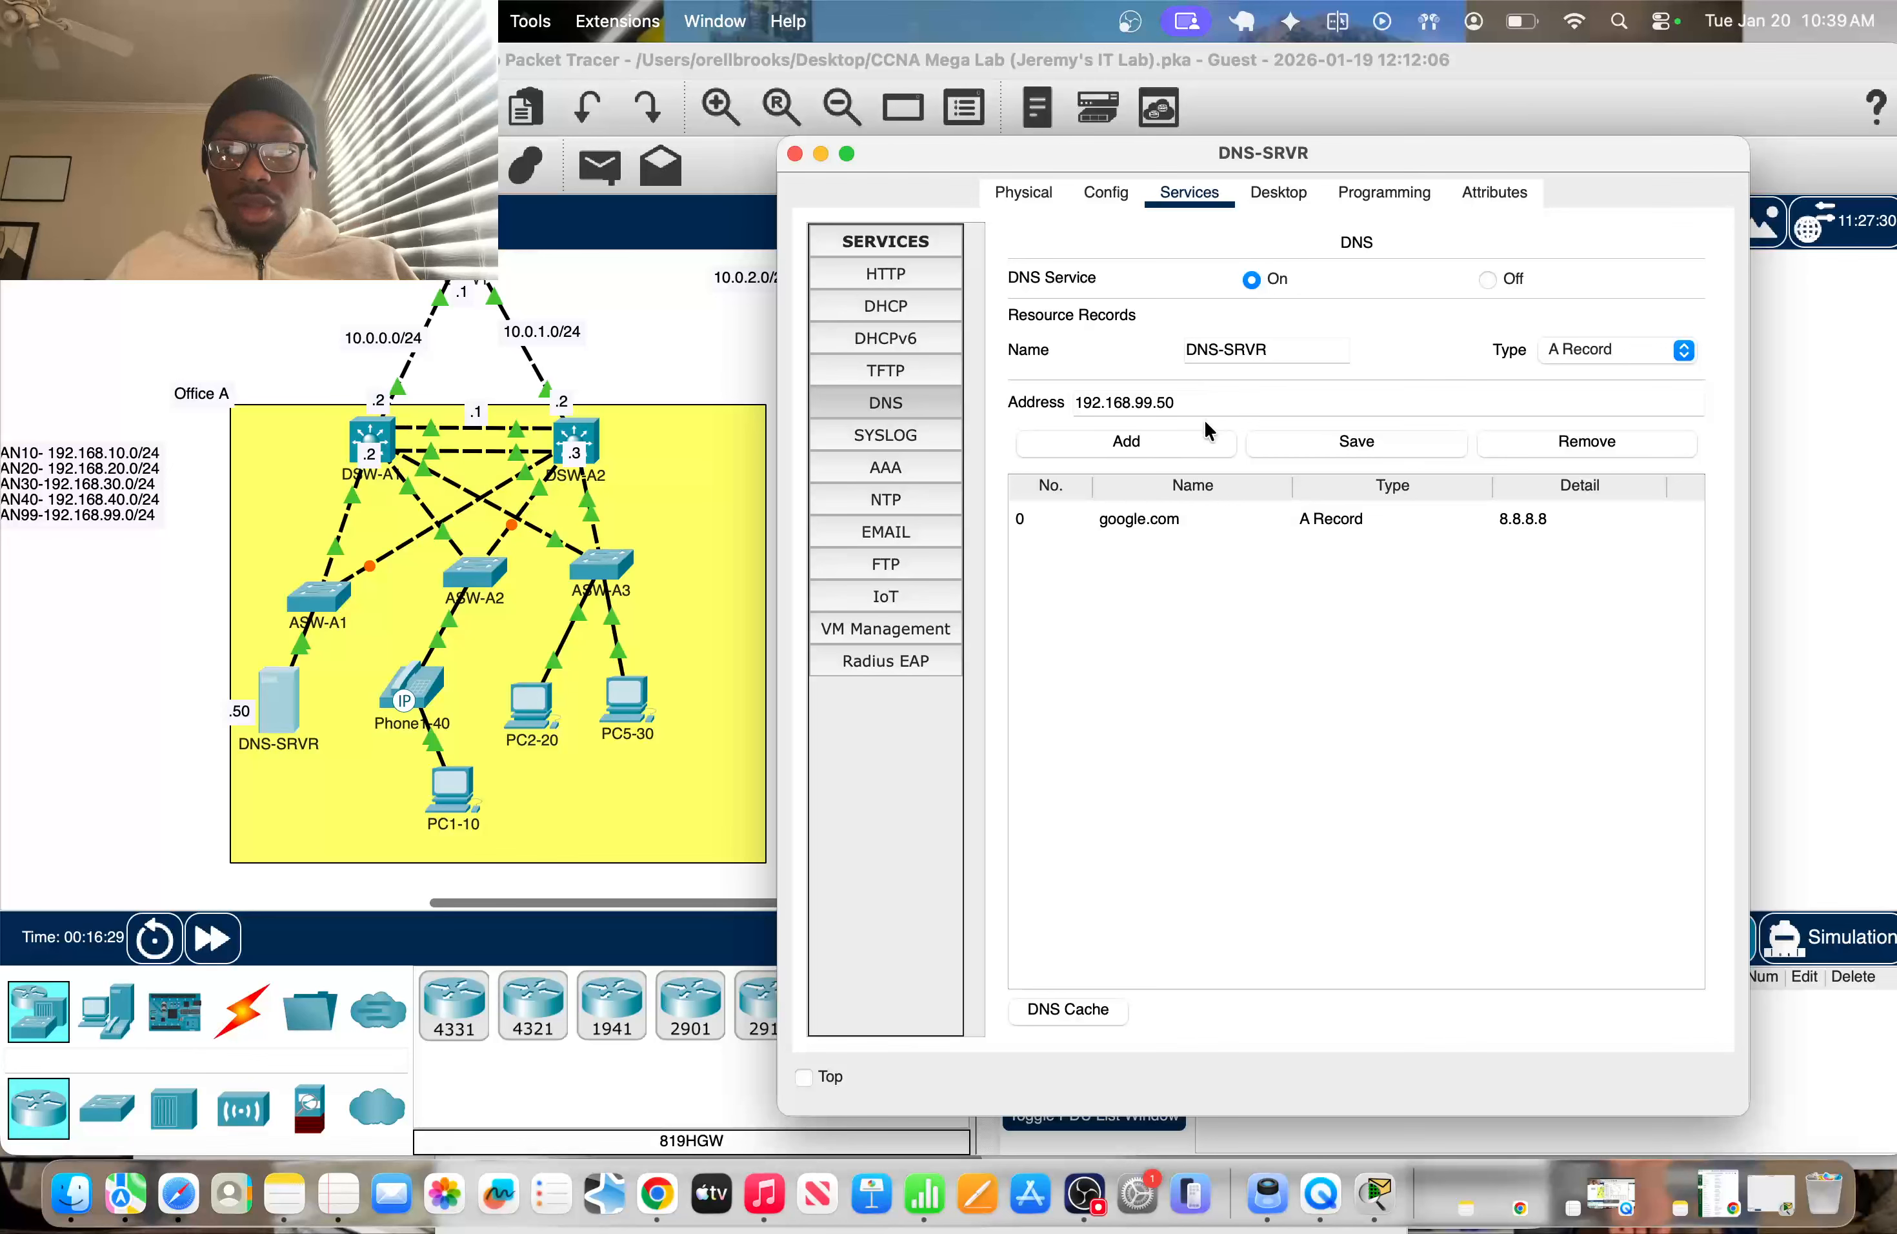
text(.50)
click(1196, 431)
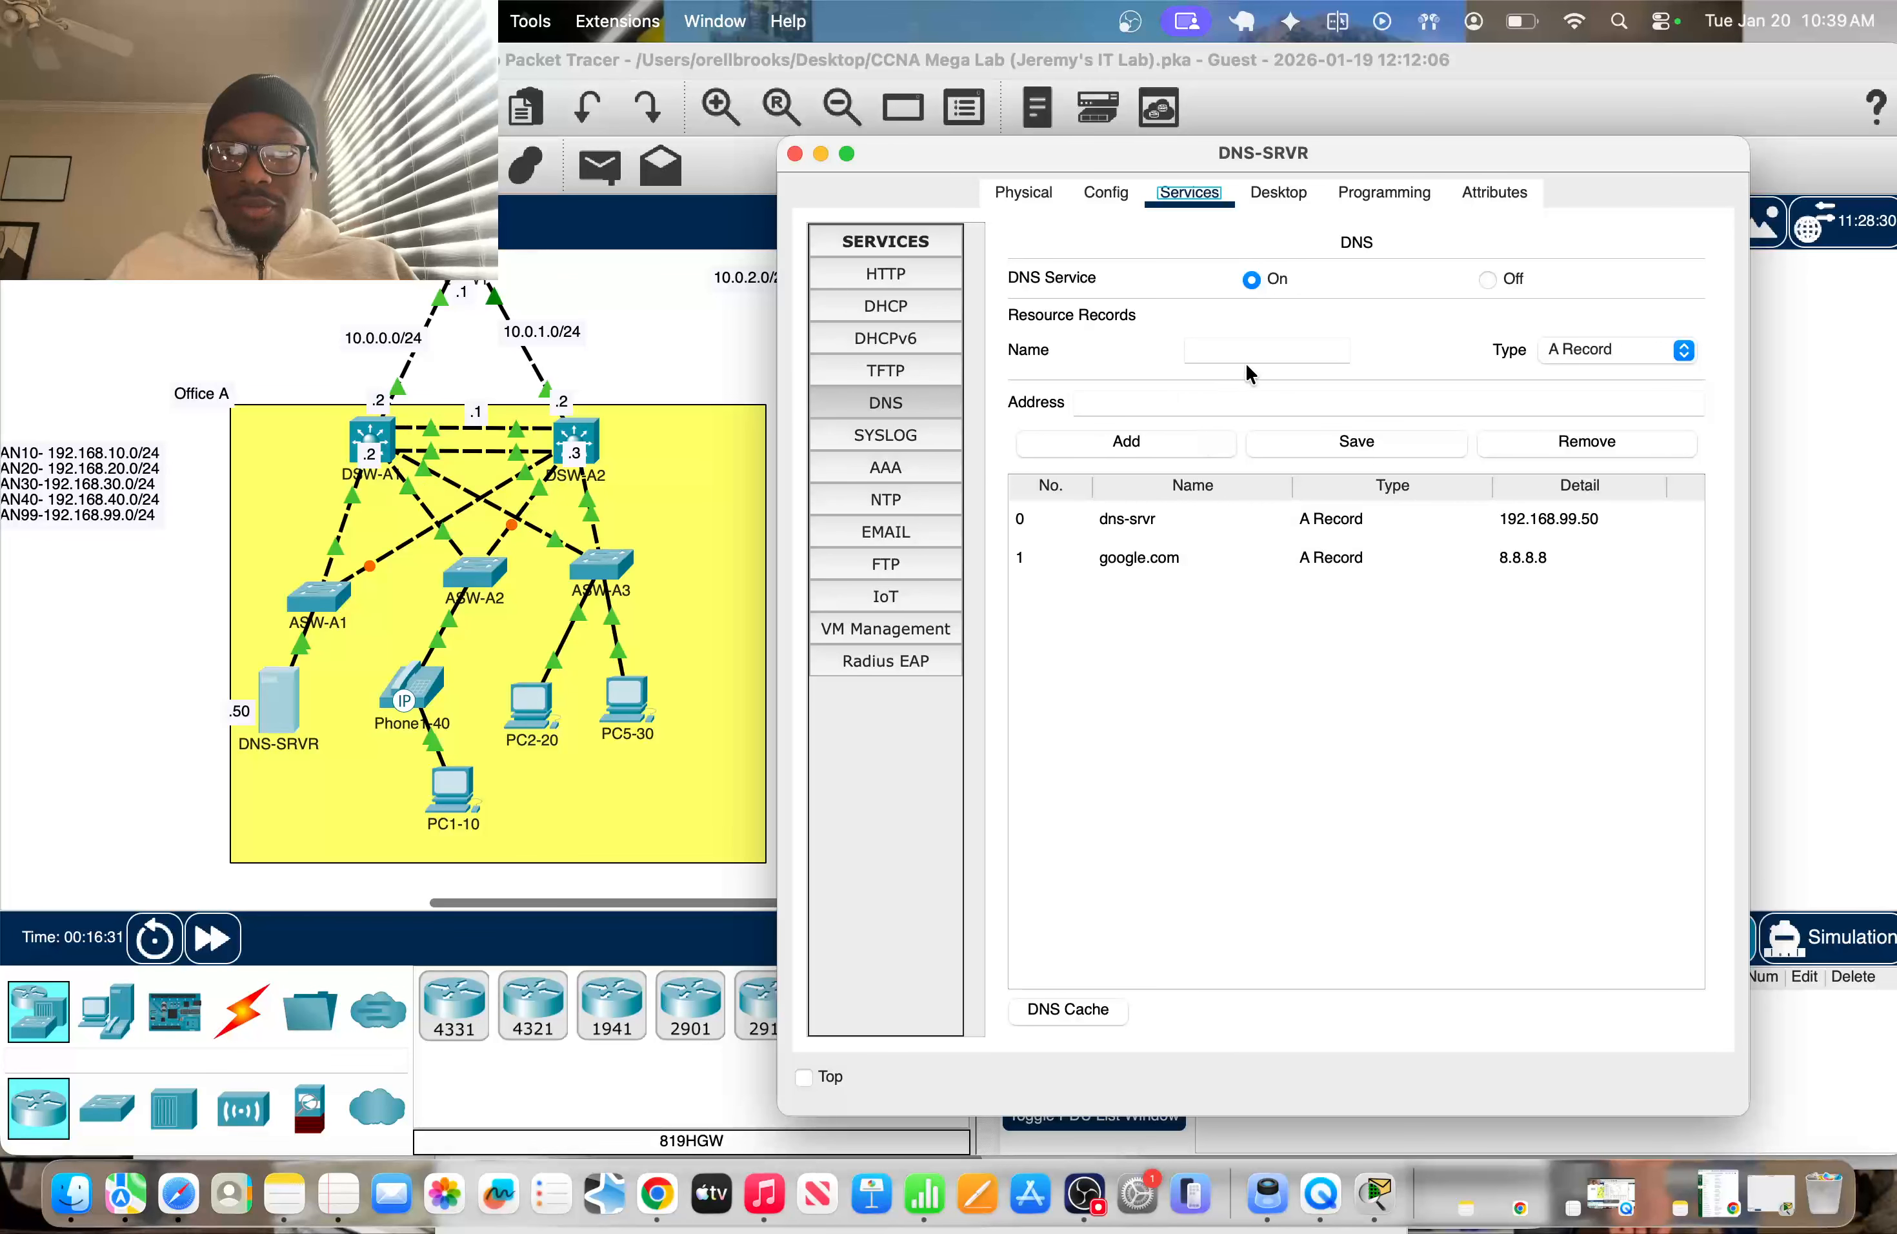
Add a DNS A record named DHCP-SRVR with the address 192.169.99.50, and close the server's window
click(1256, 346)
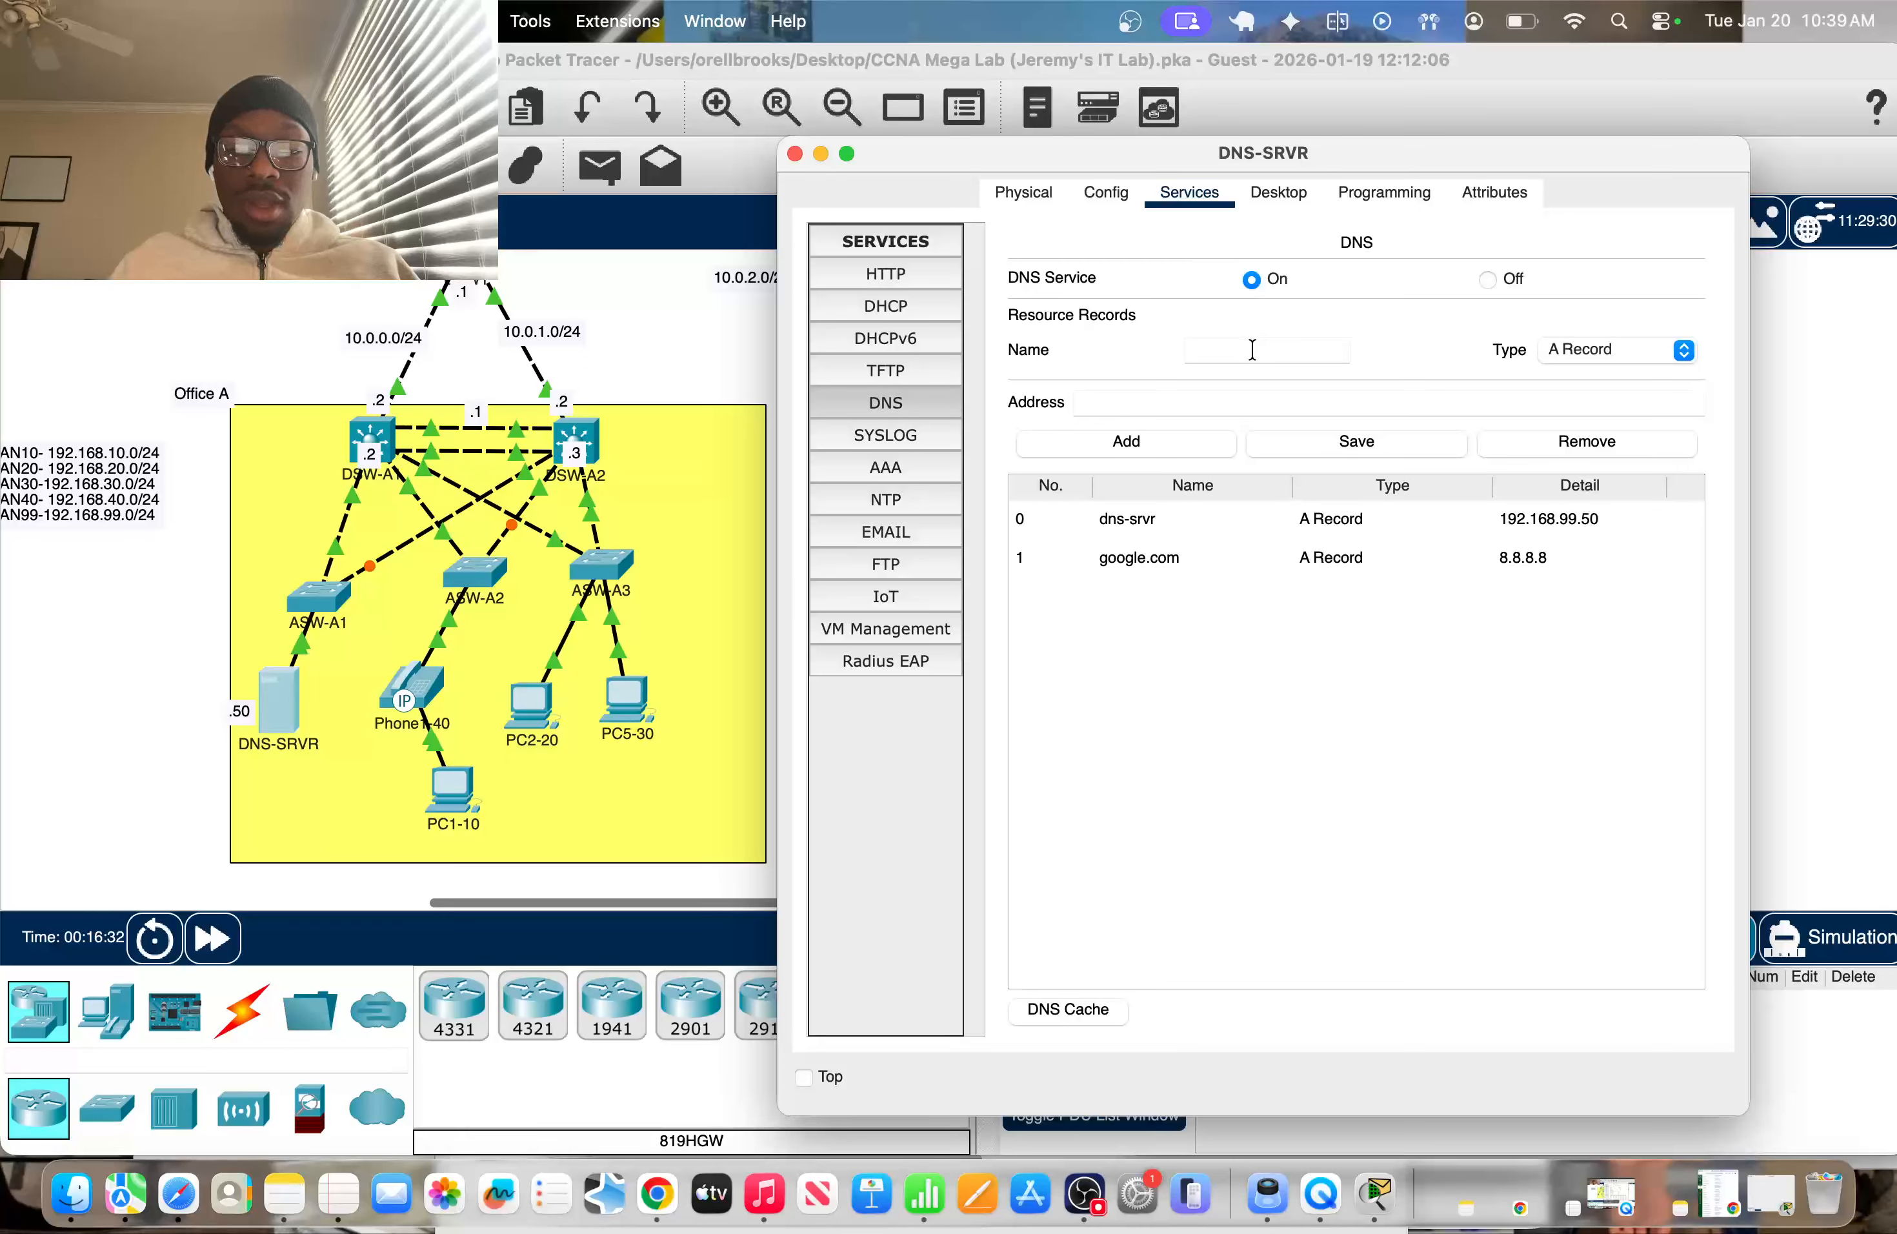
key(Caps_Lock)
text(DHCP)
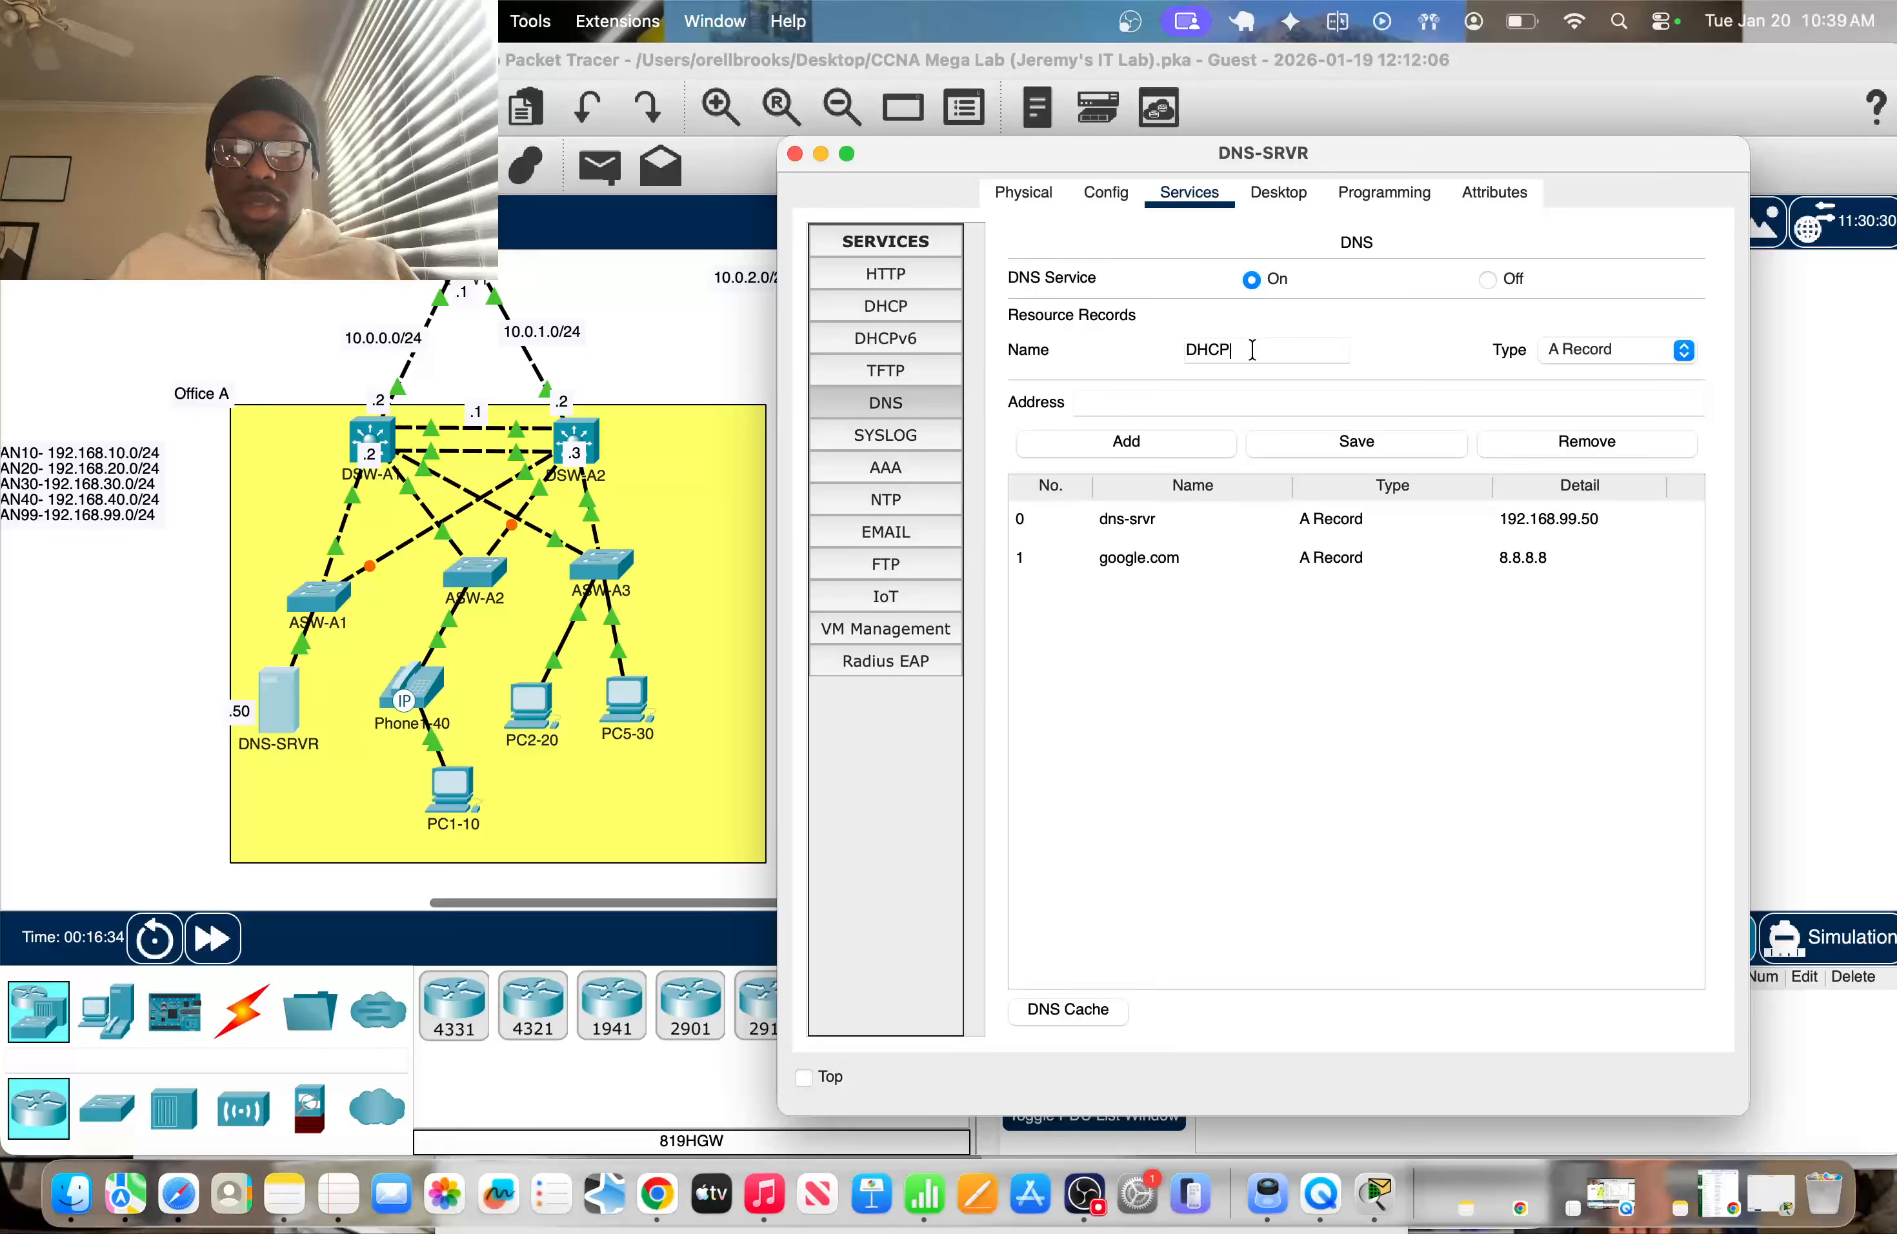
text(-SRVR)
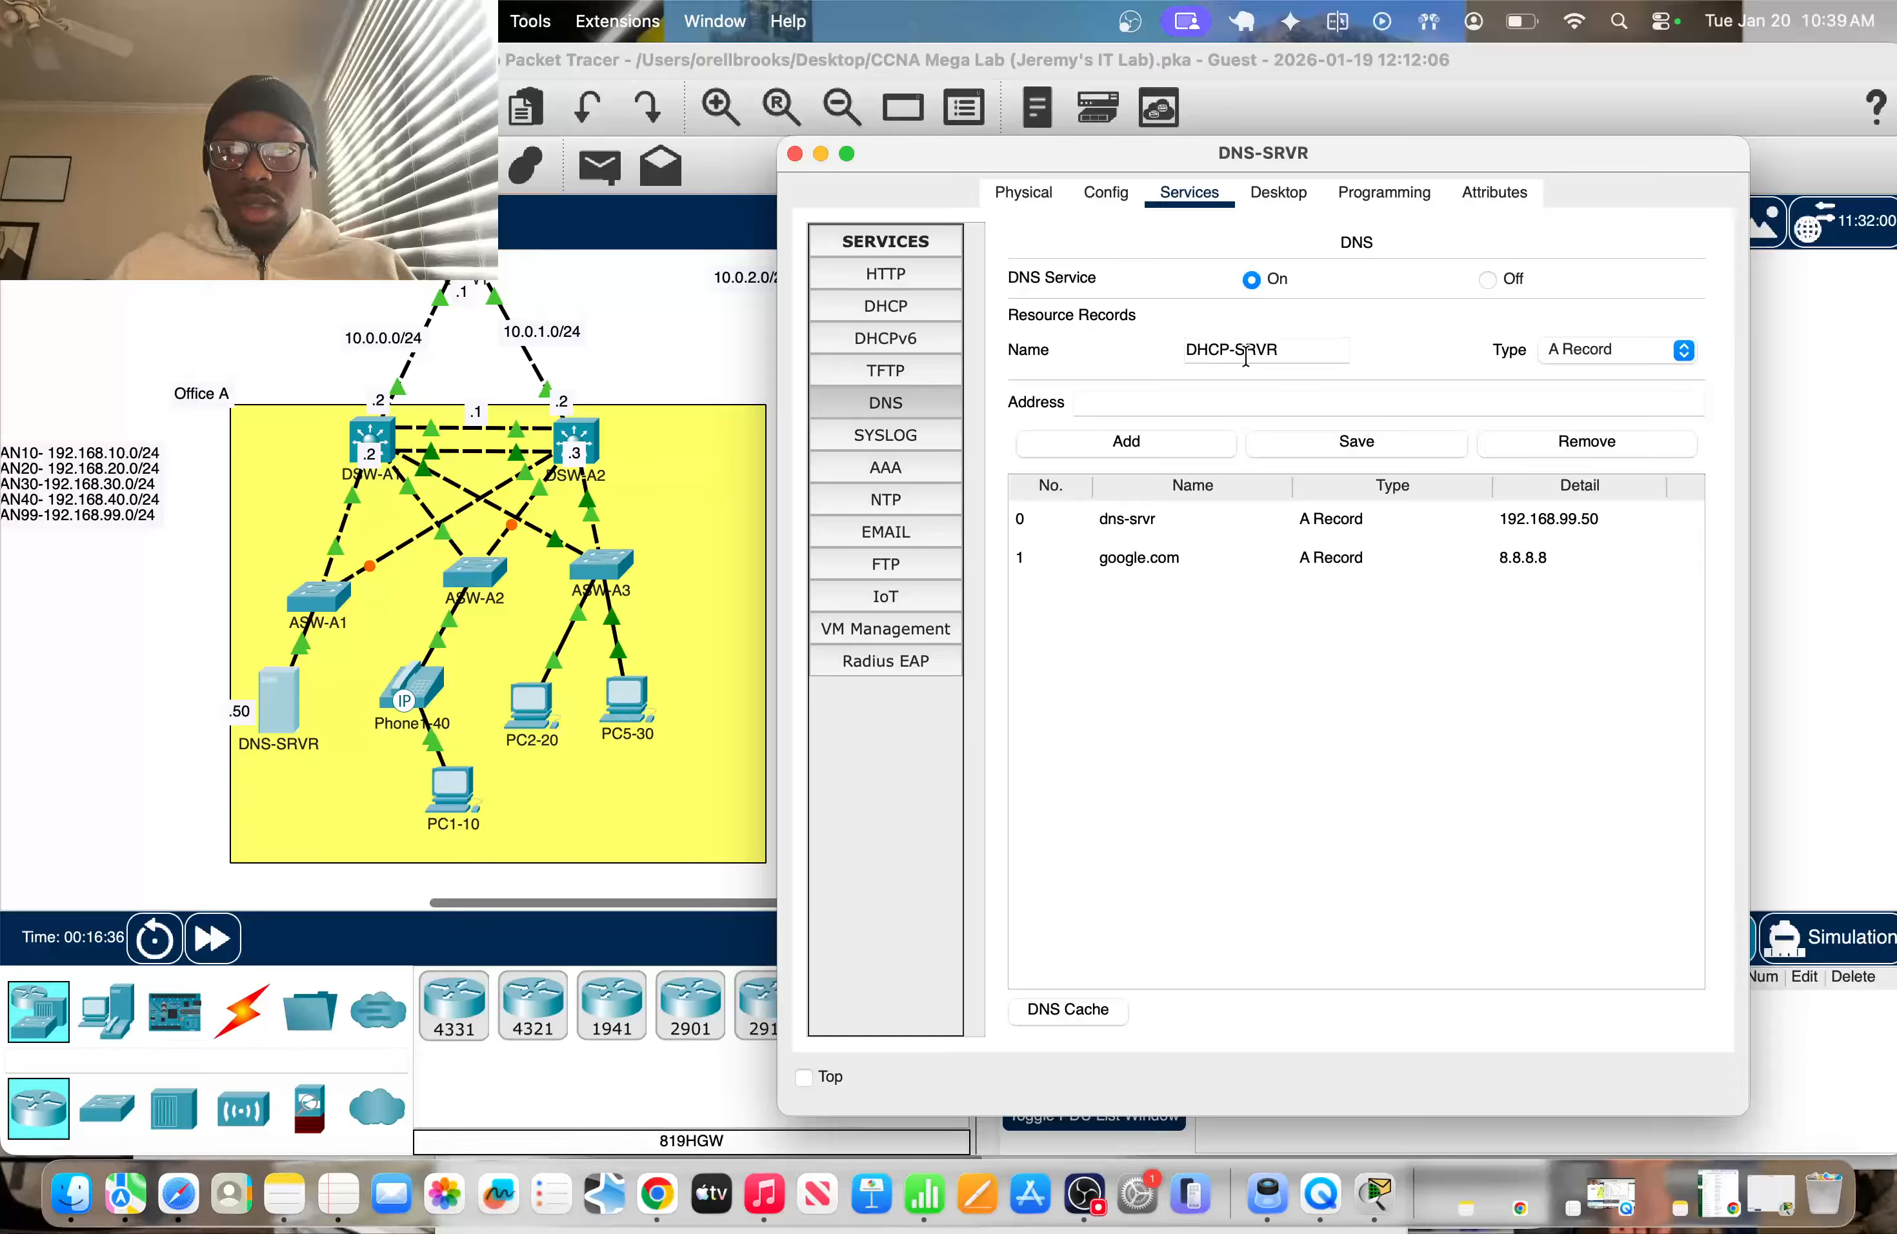
click(1225, 398)
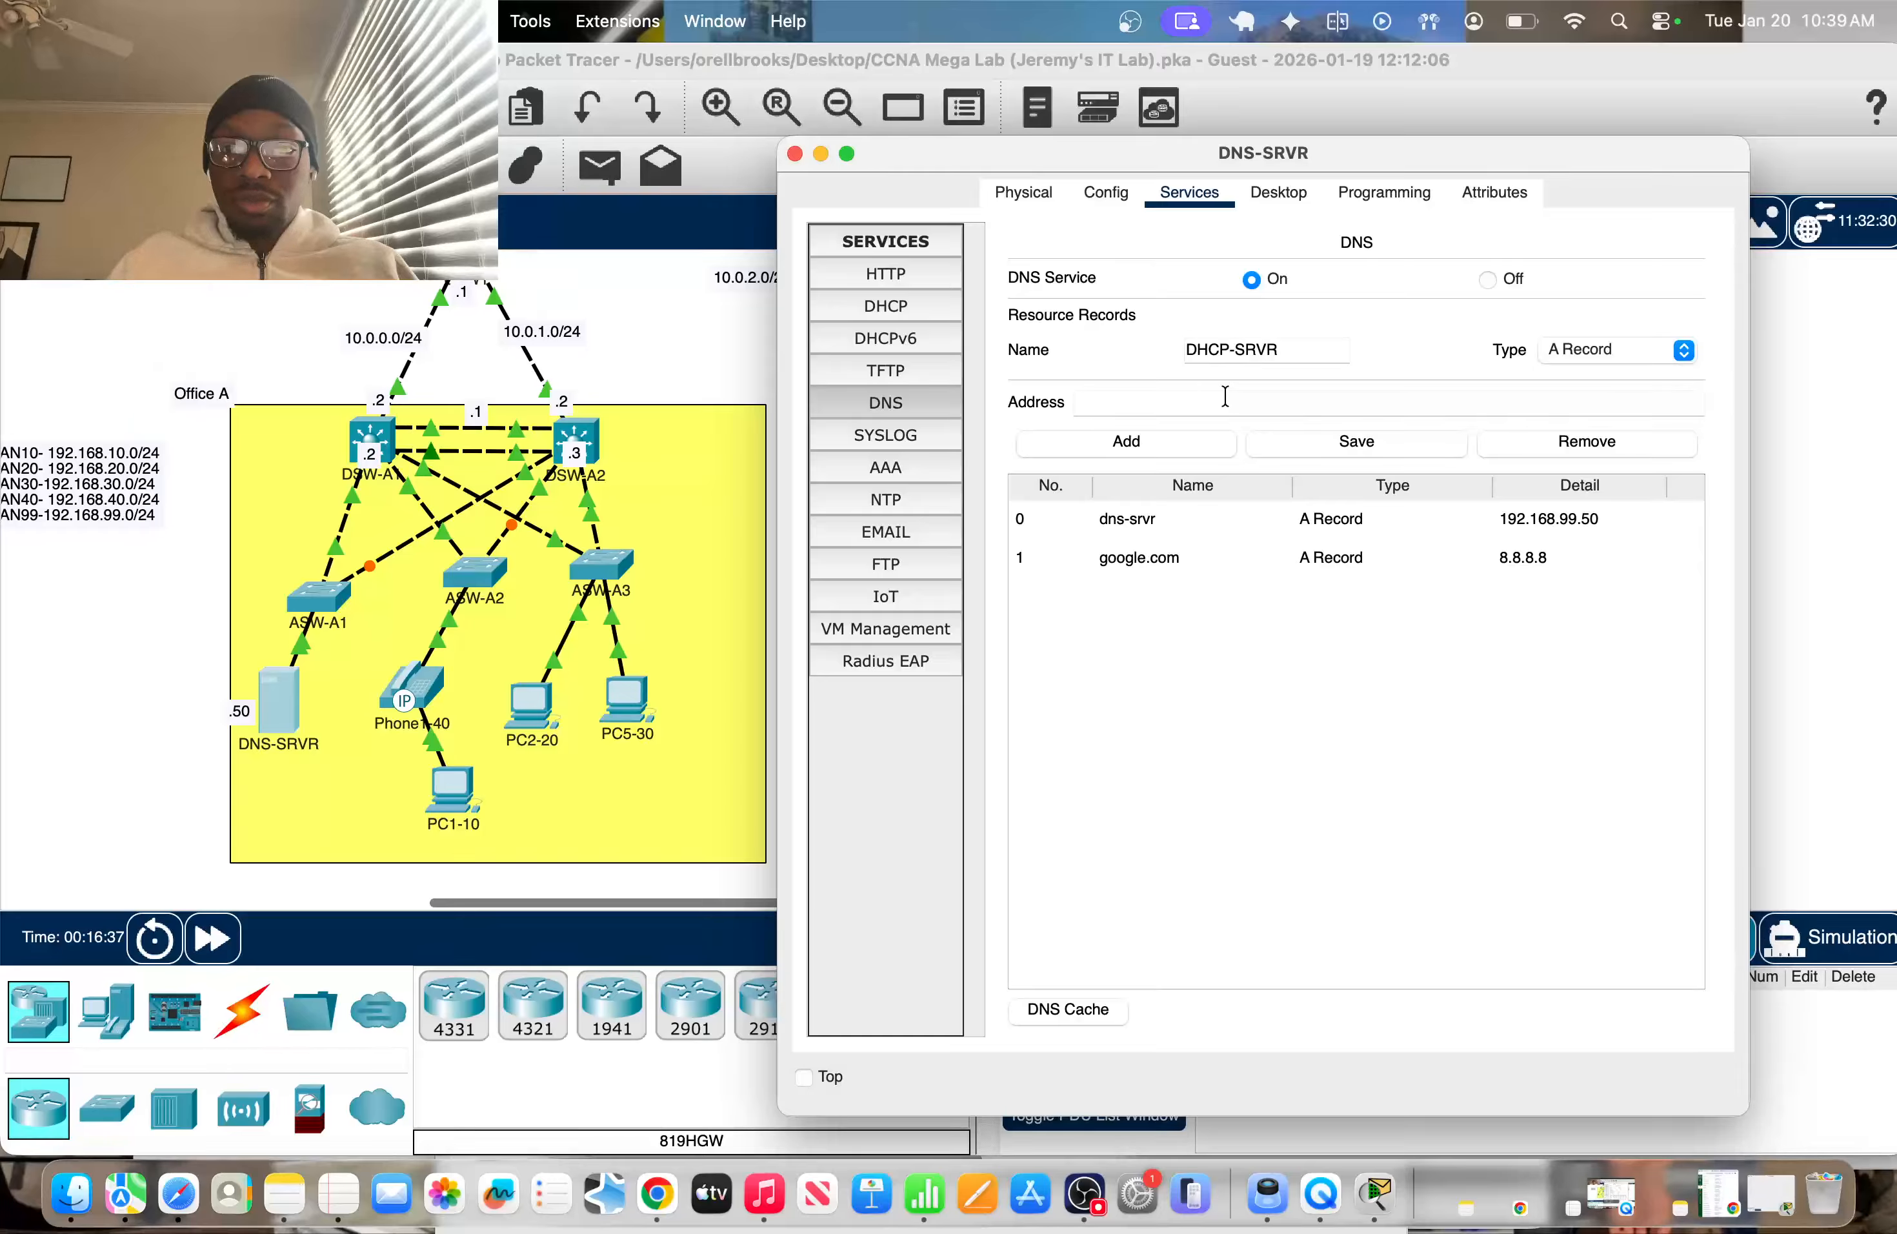
text(192.1)
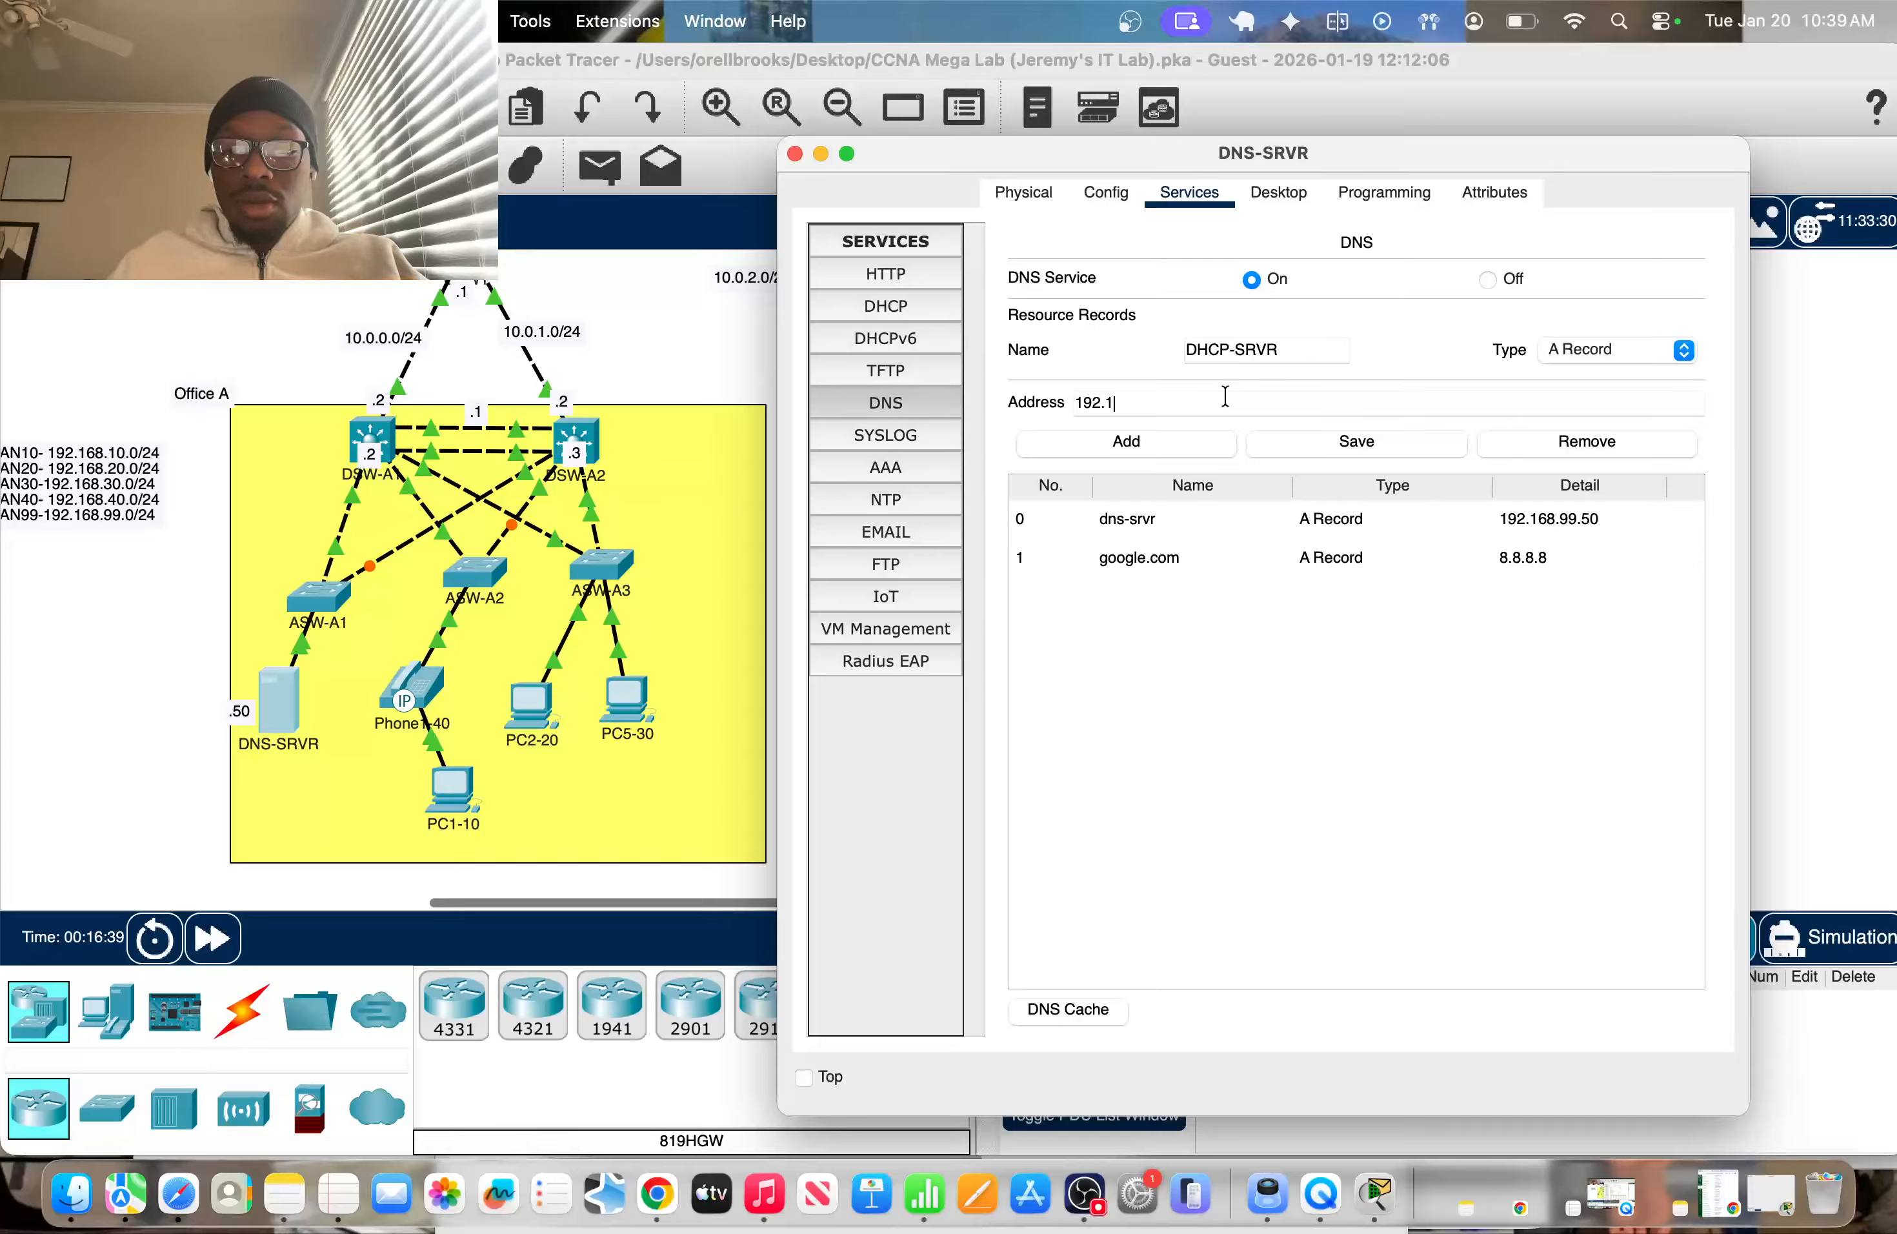
text(69.99.50)
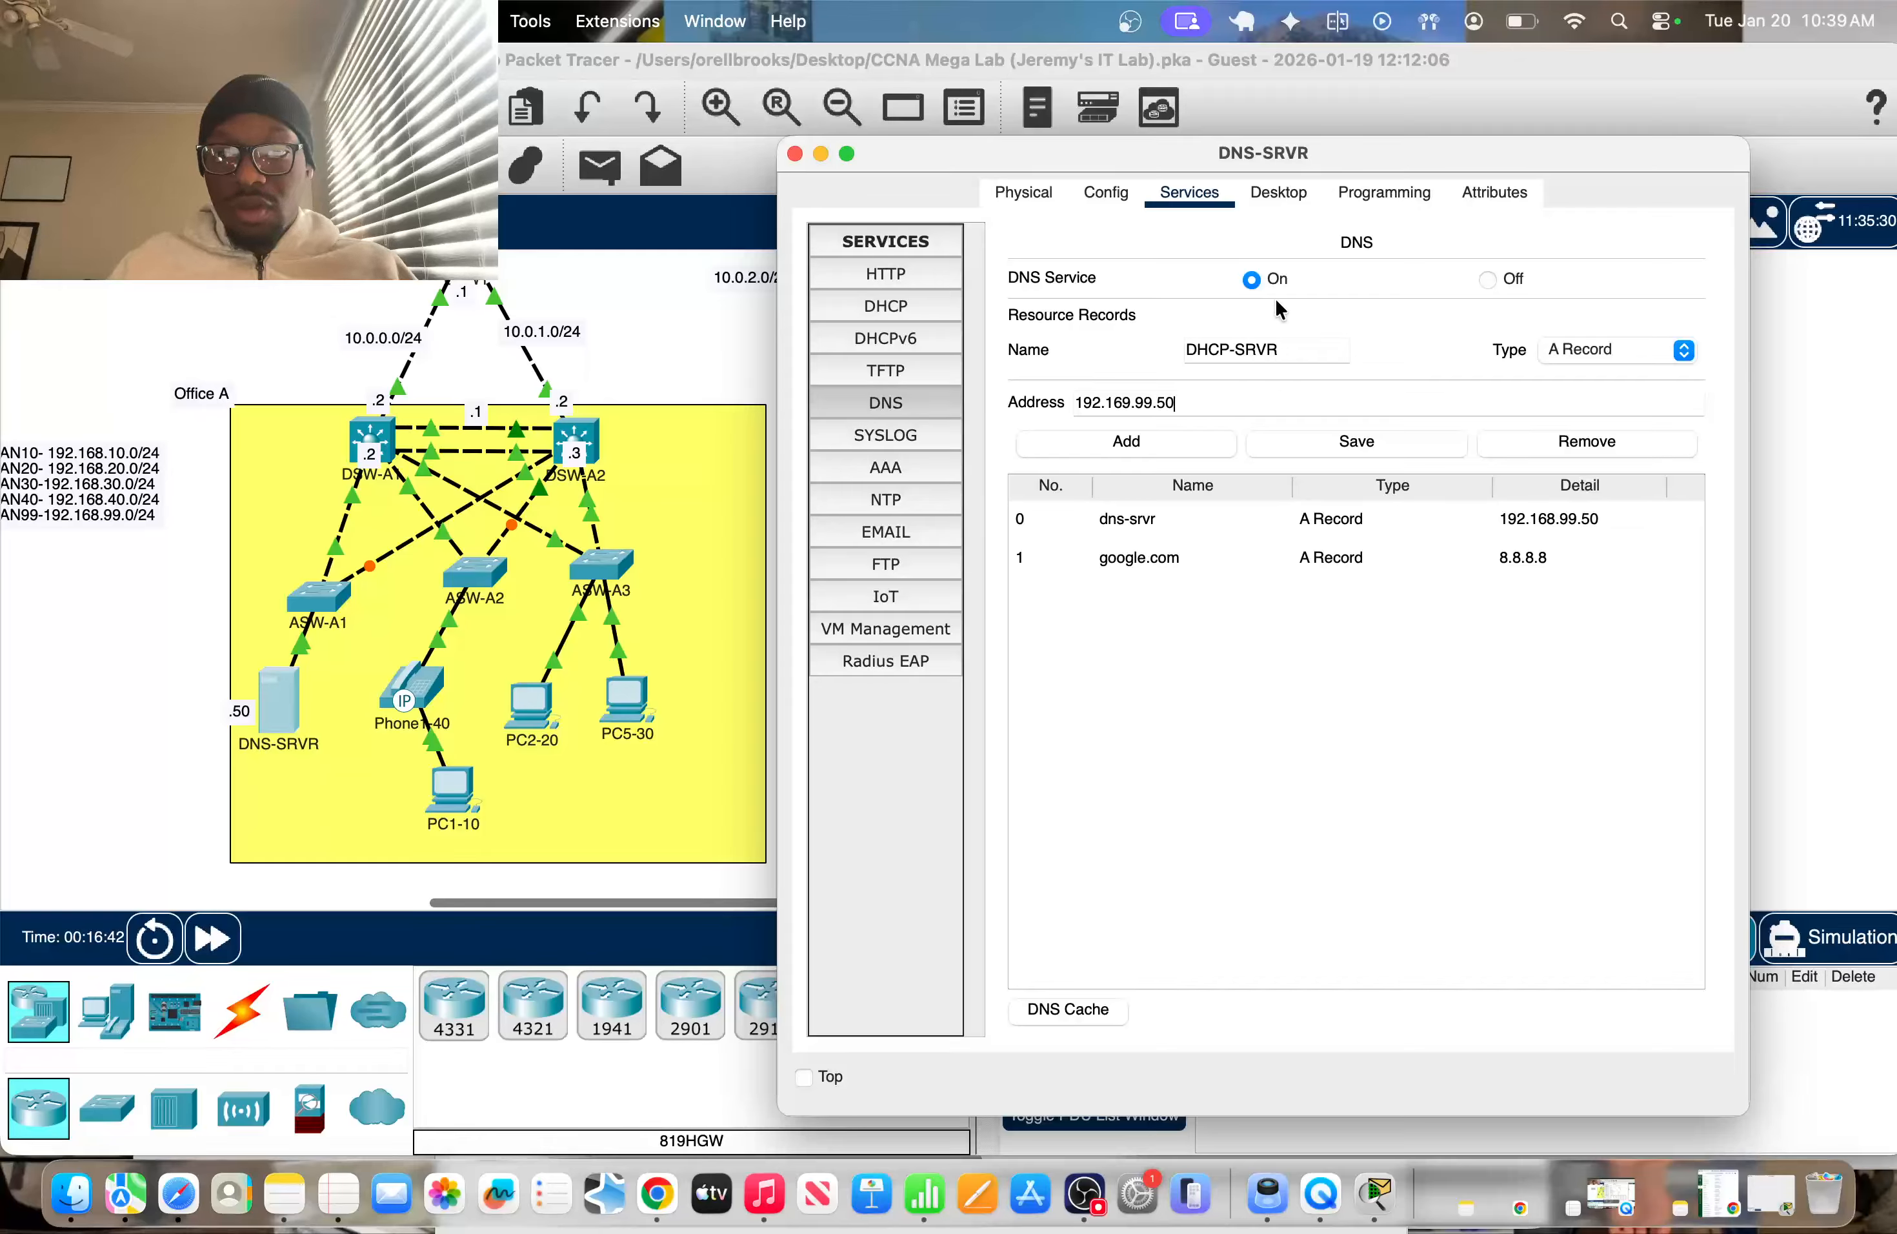
click(1191, 448)
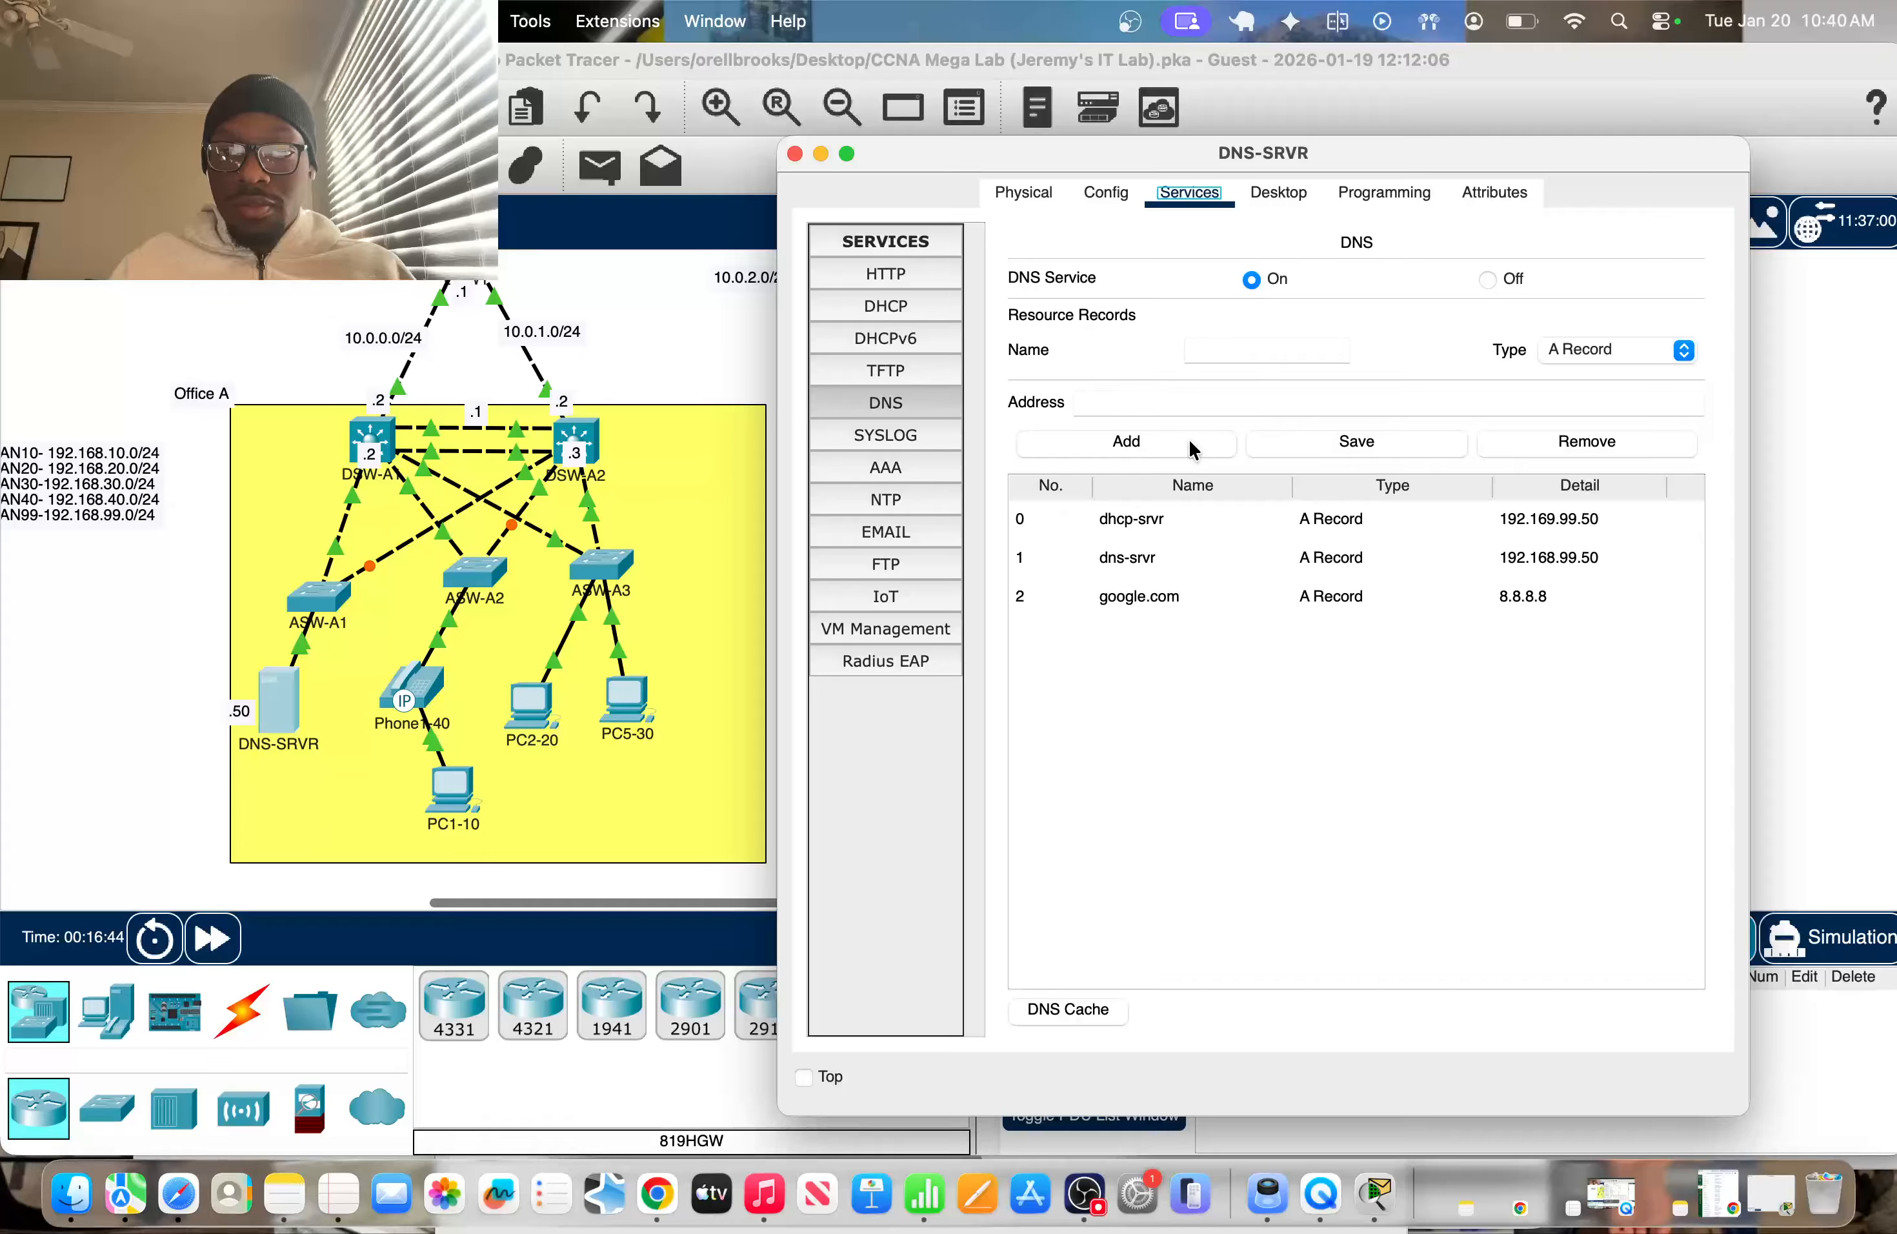
click(796, 155)
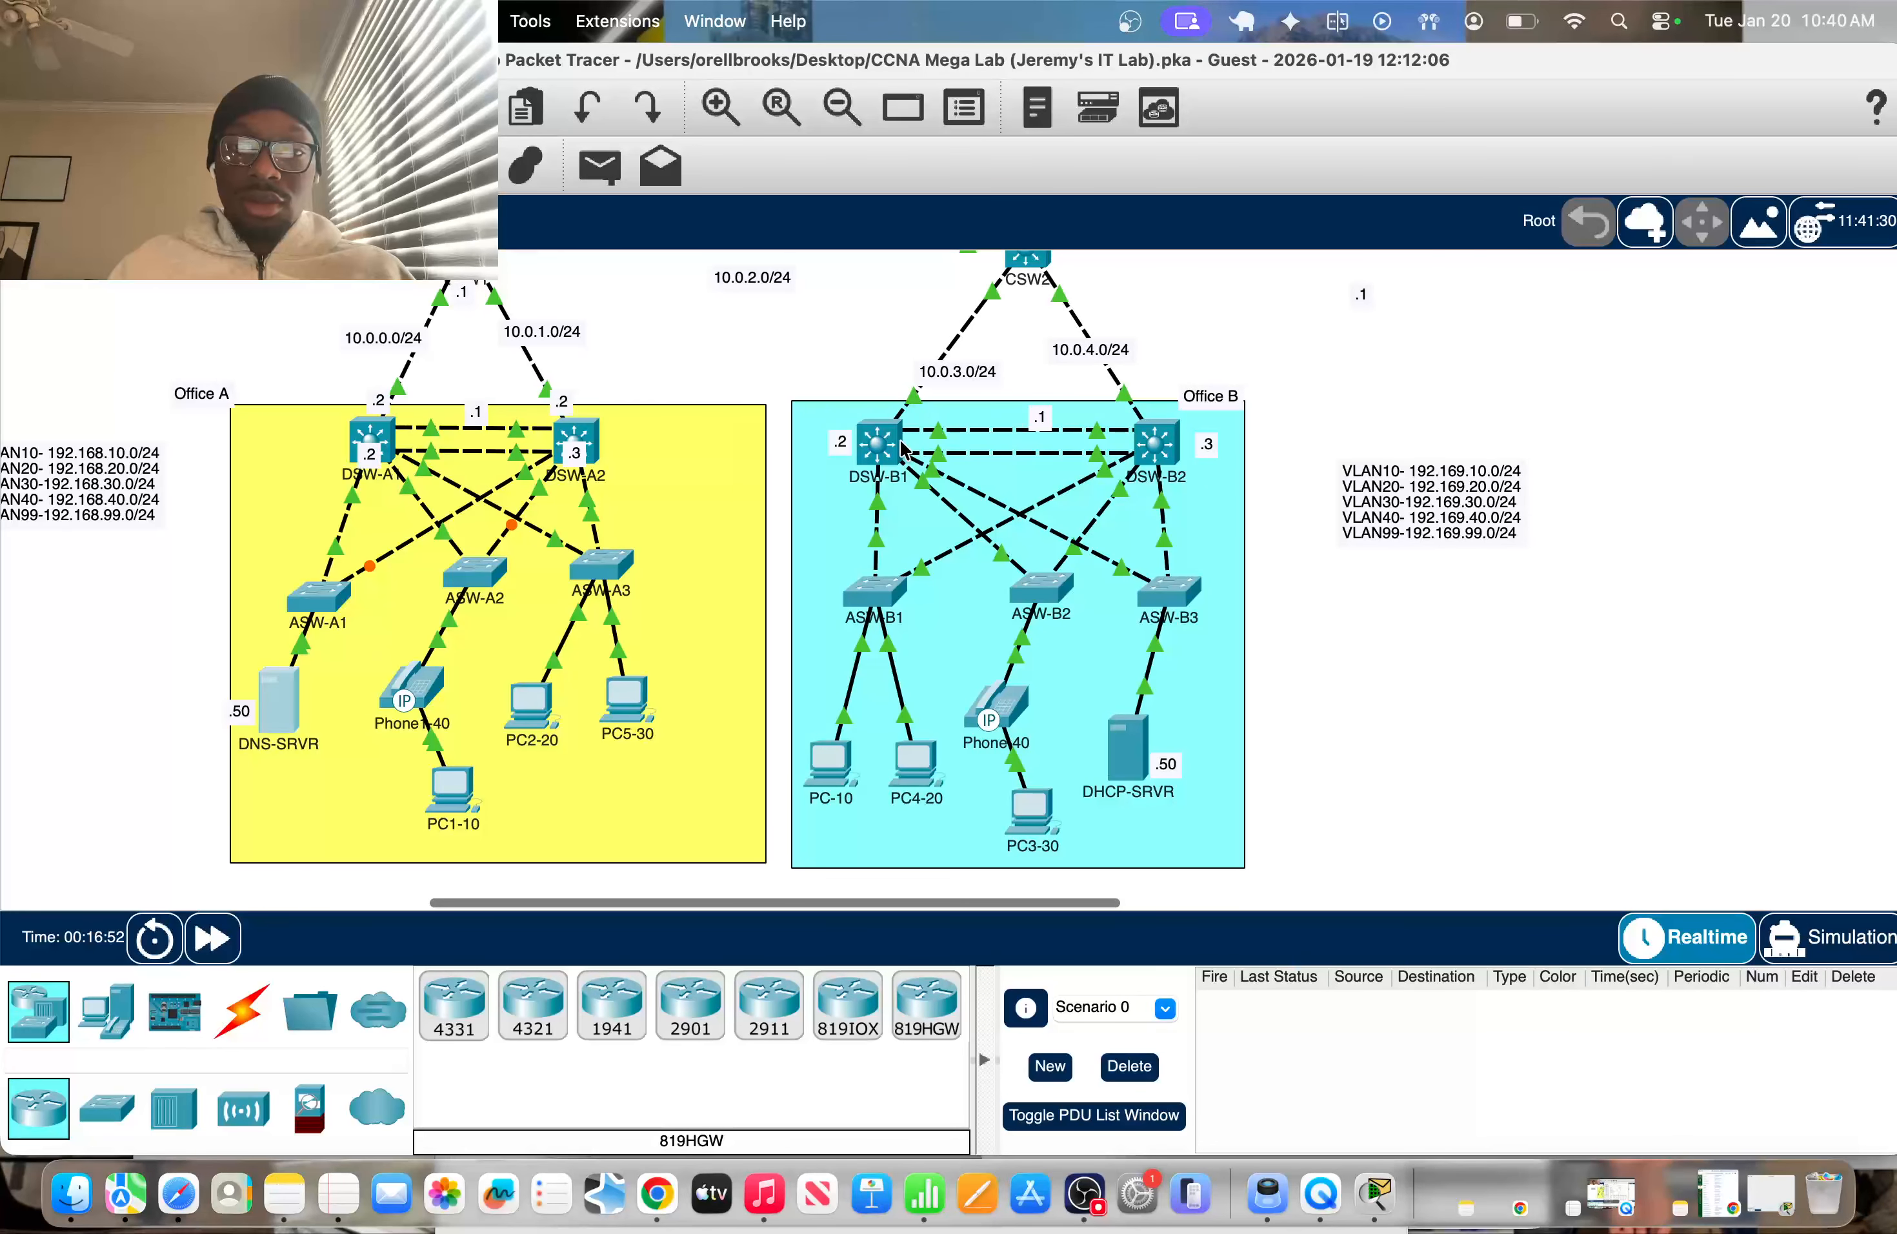
Examine the DNS records and DHCP pool settings of DHCP-SRVR in Office B, and close its window
click(1129, 732)
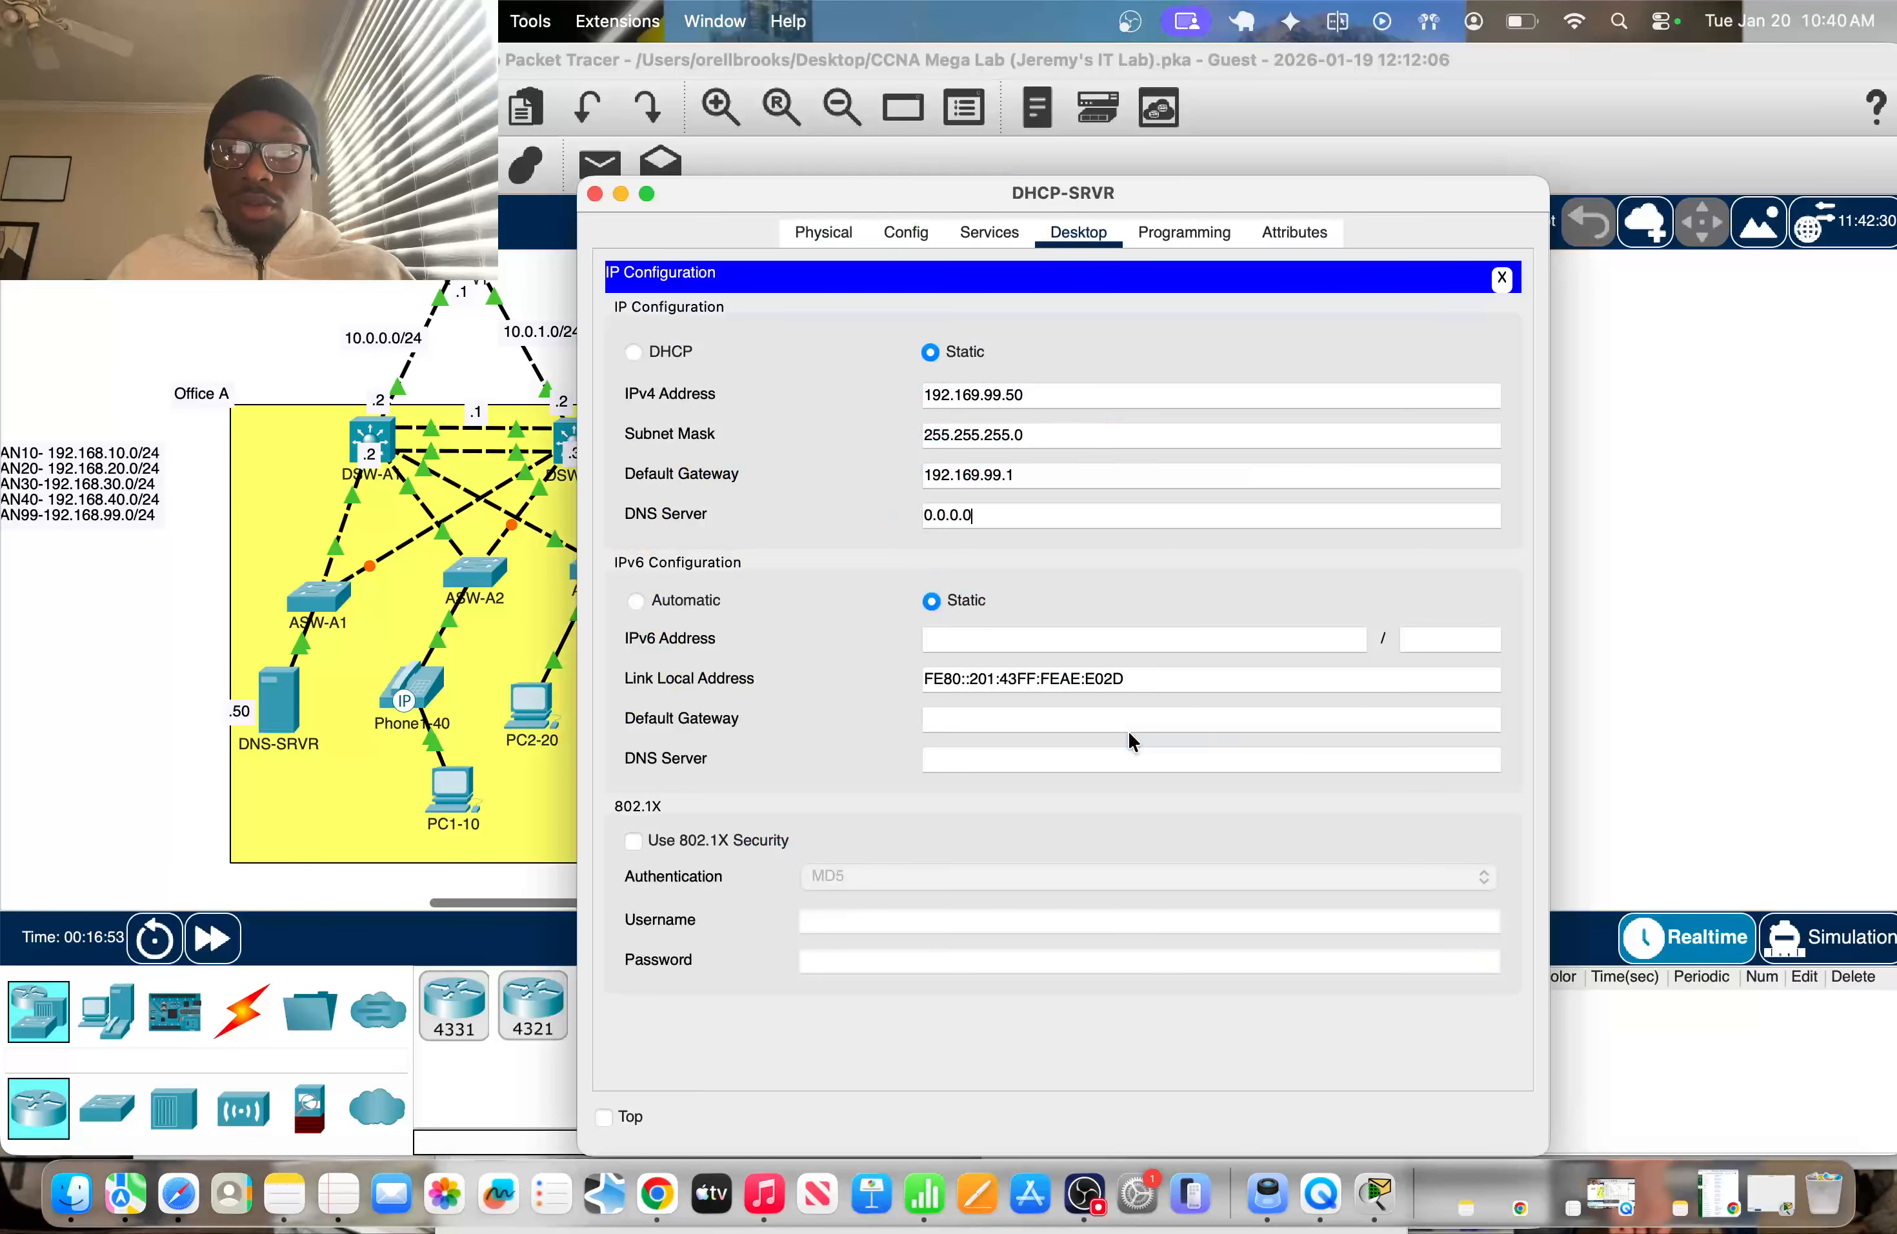
click(981, 235)
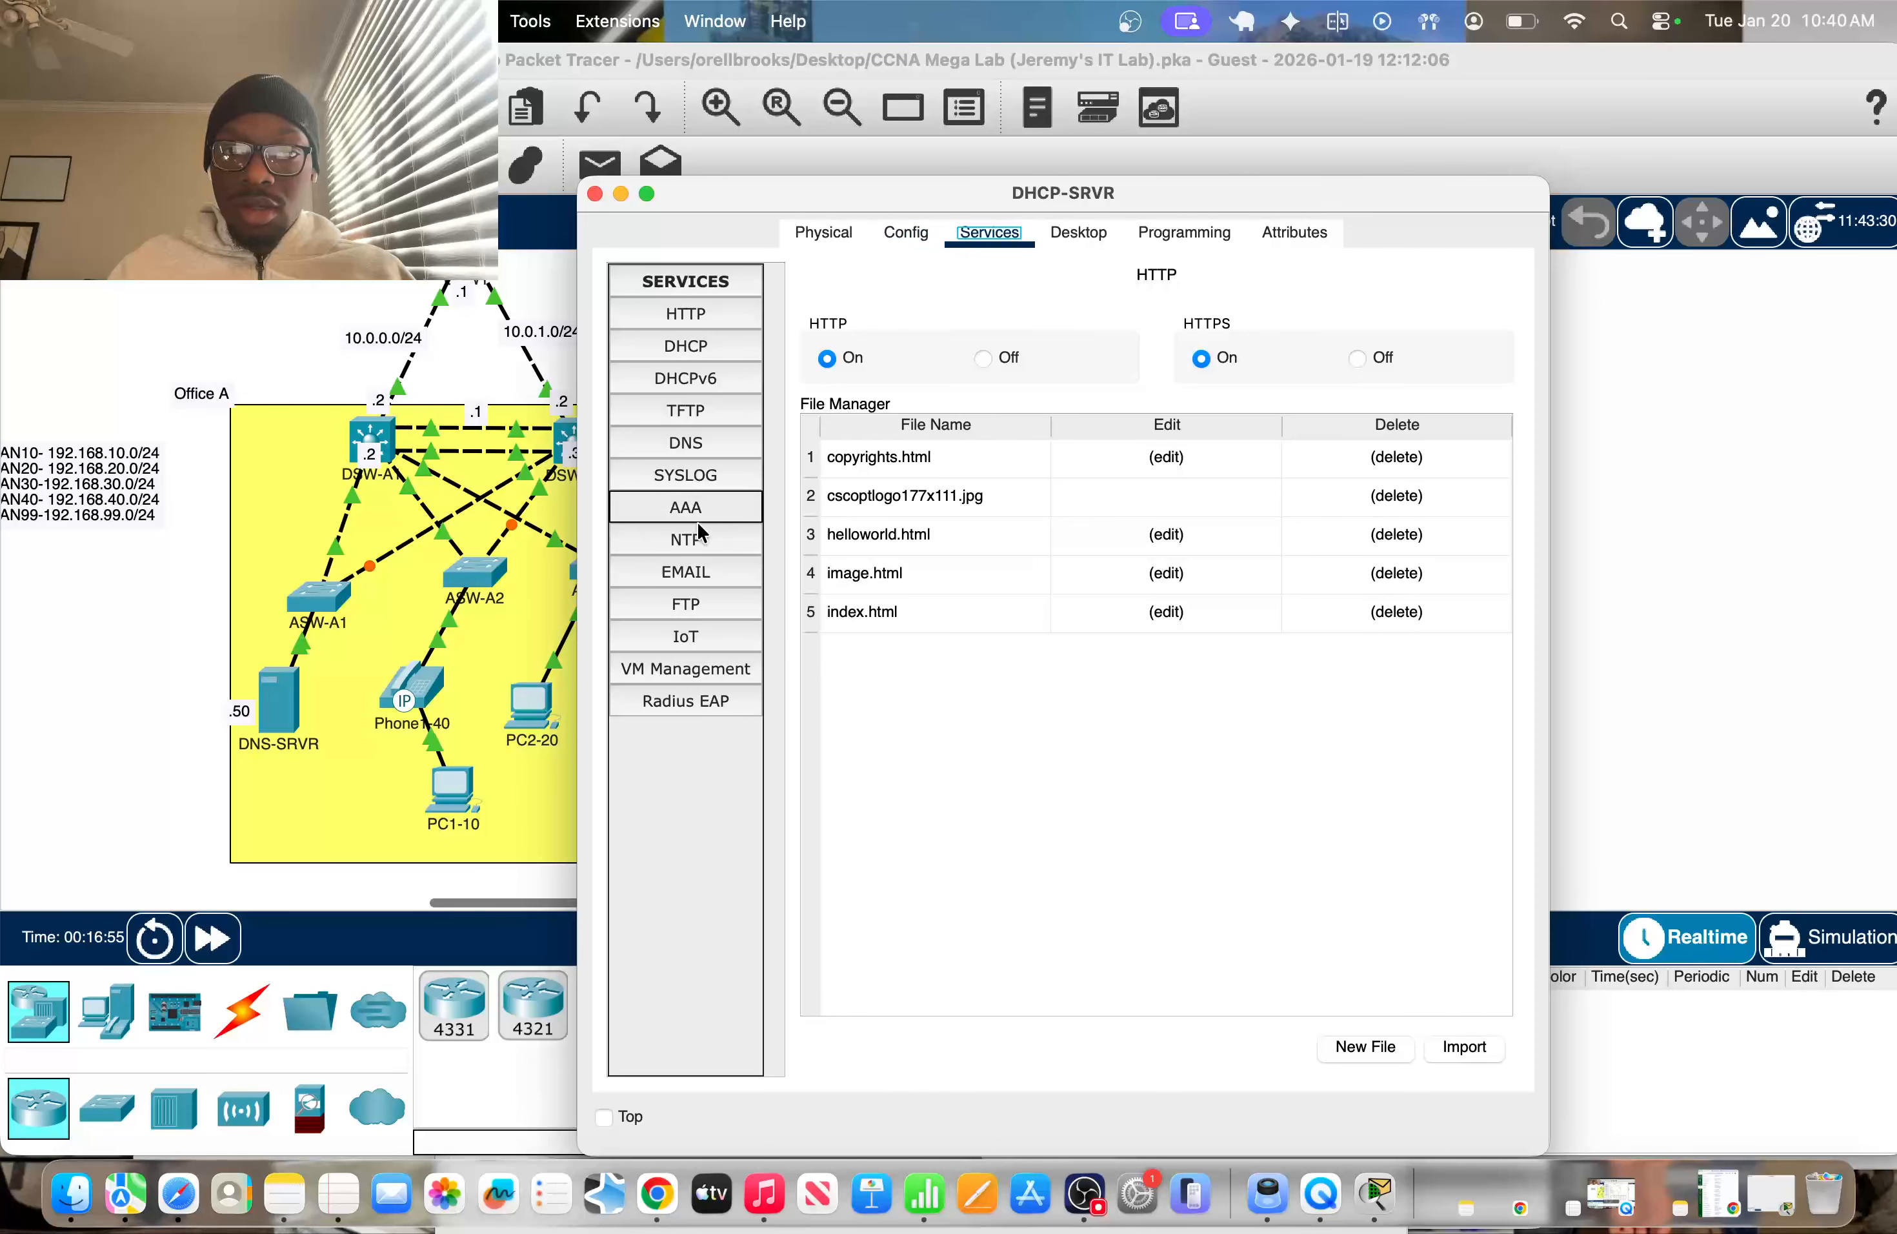
click(689, 444)
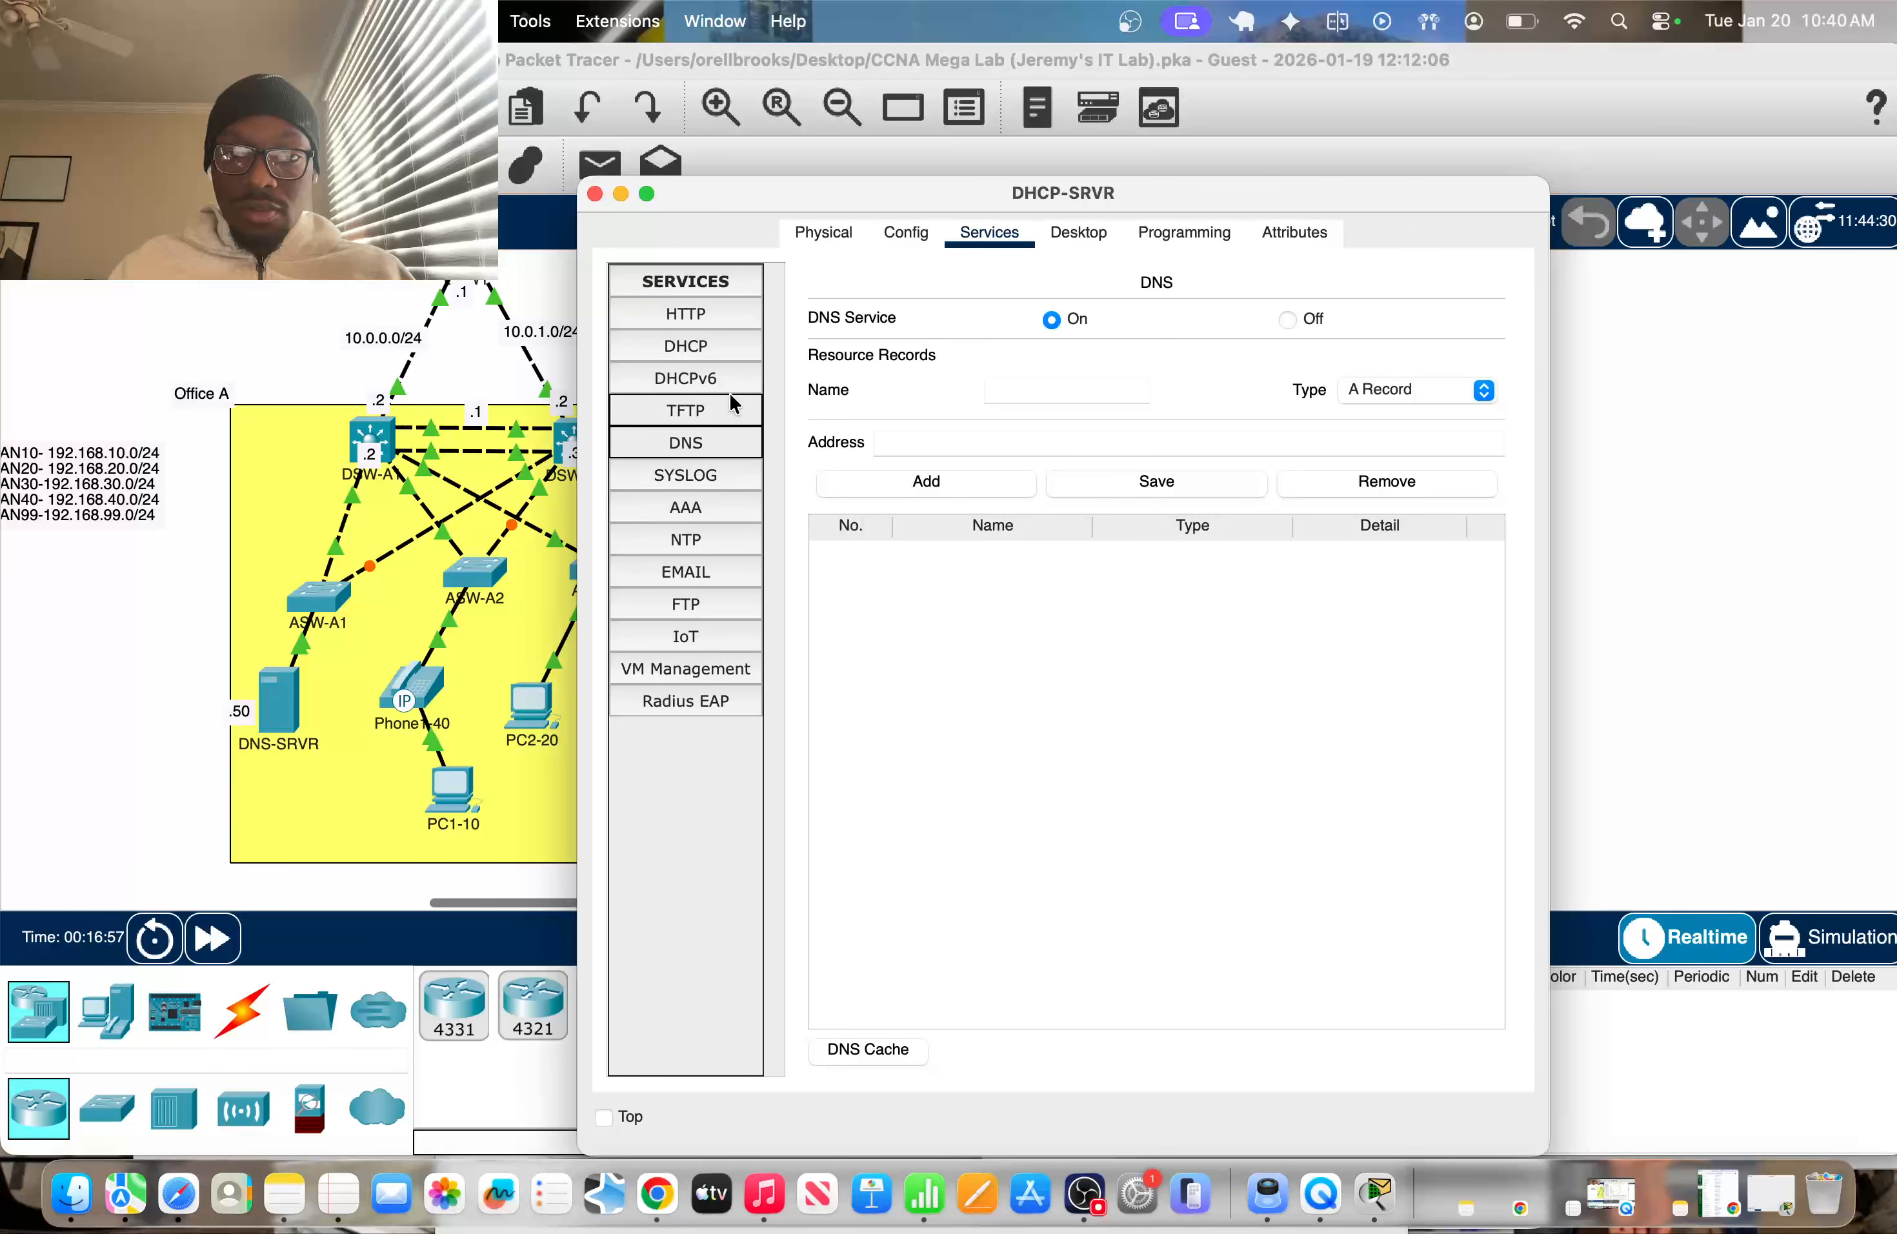
click(711, 355)
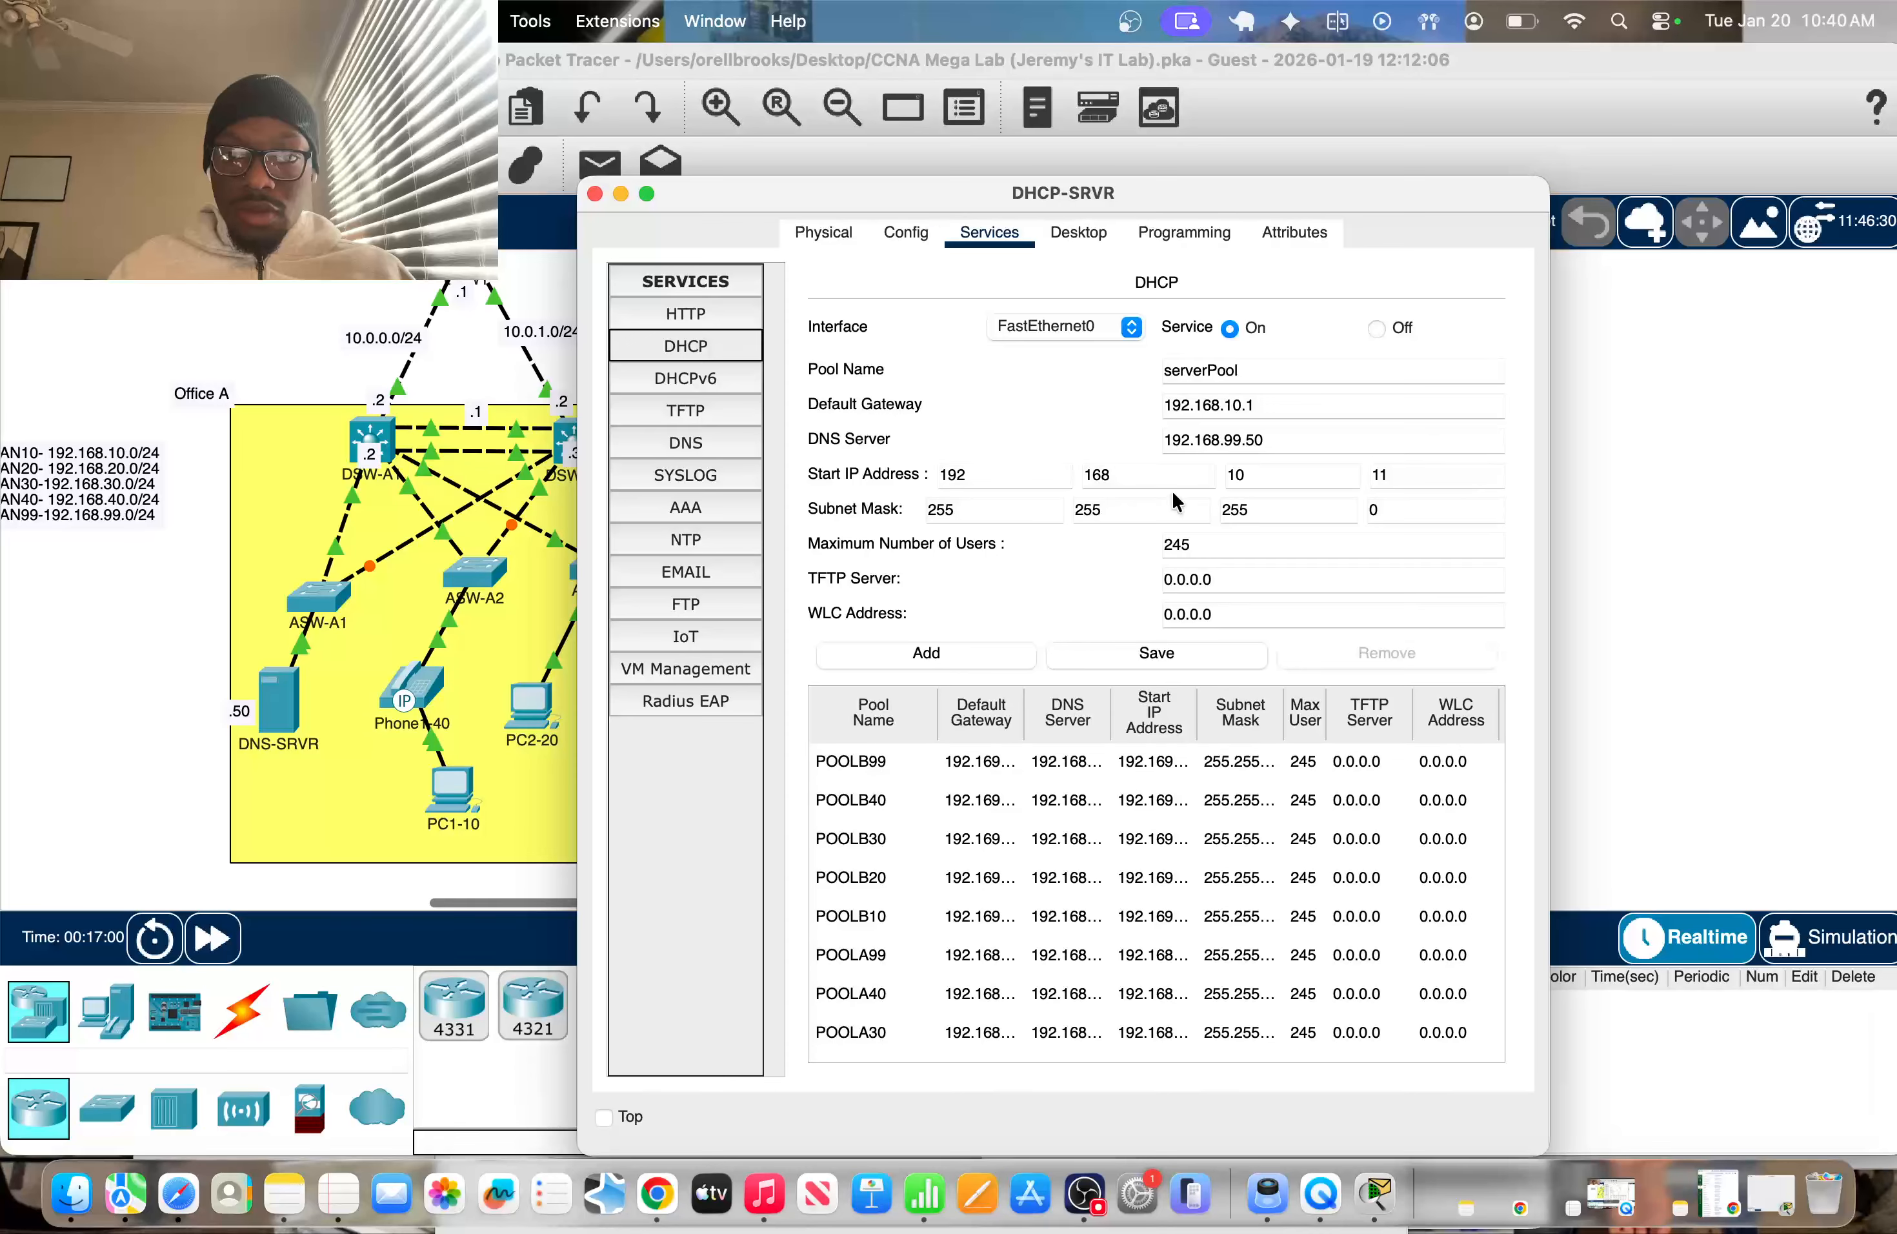
click(1672, 583)
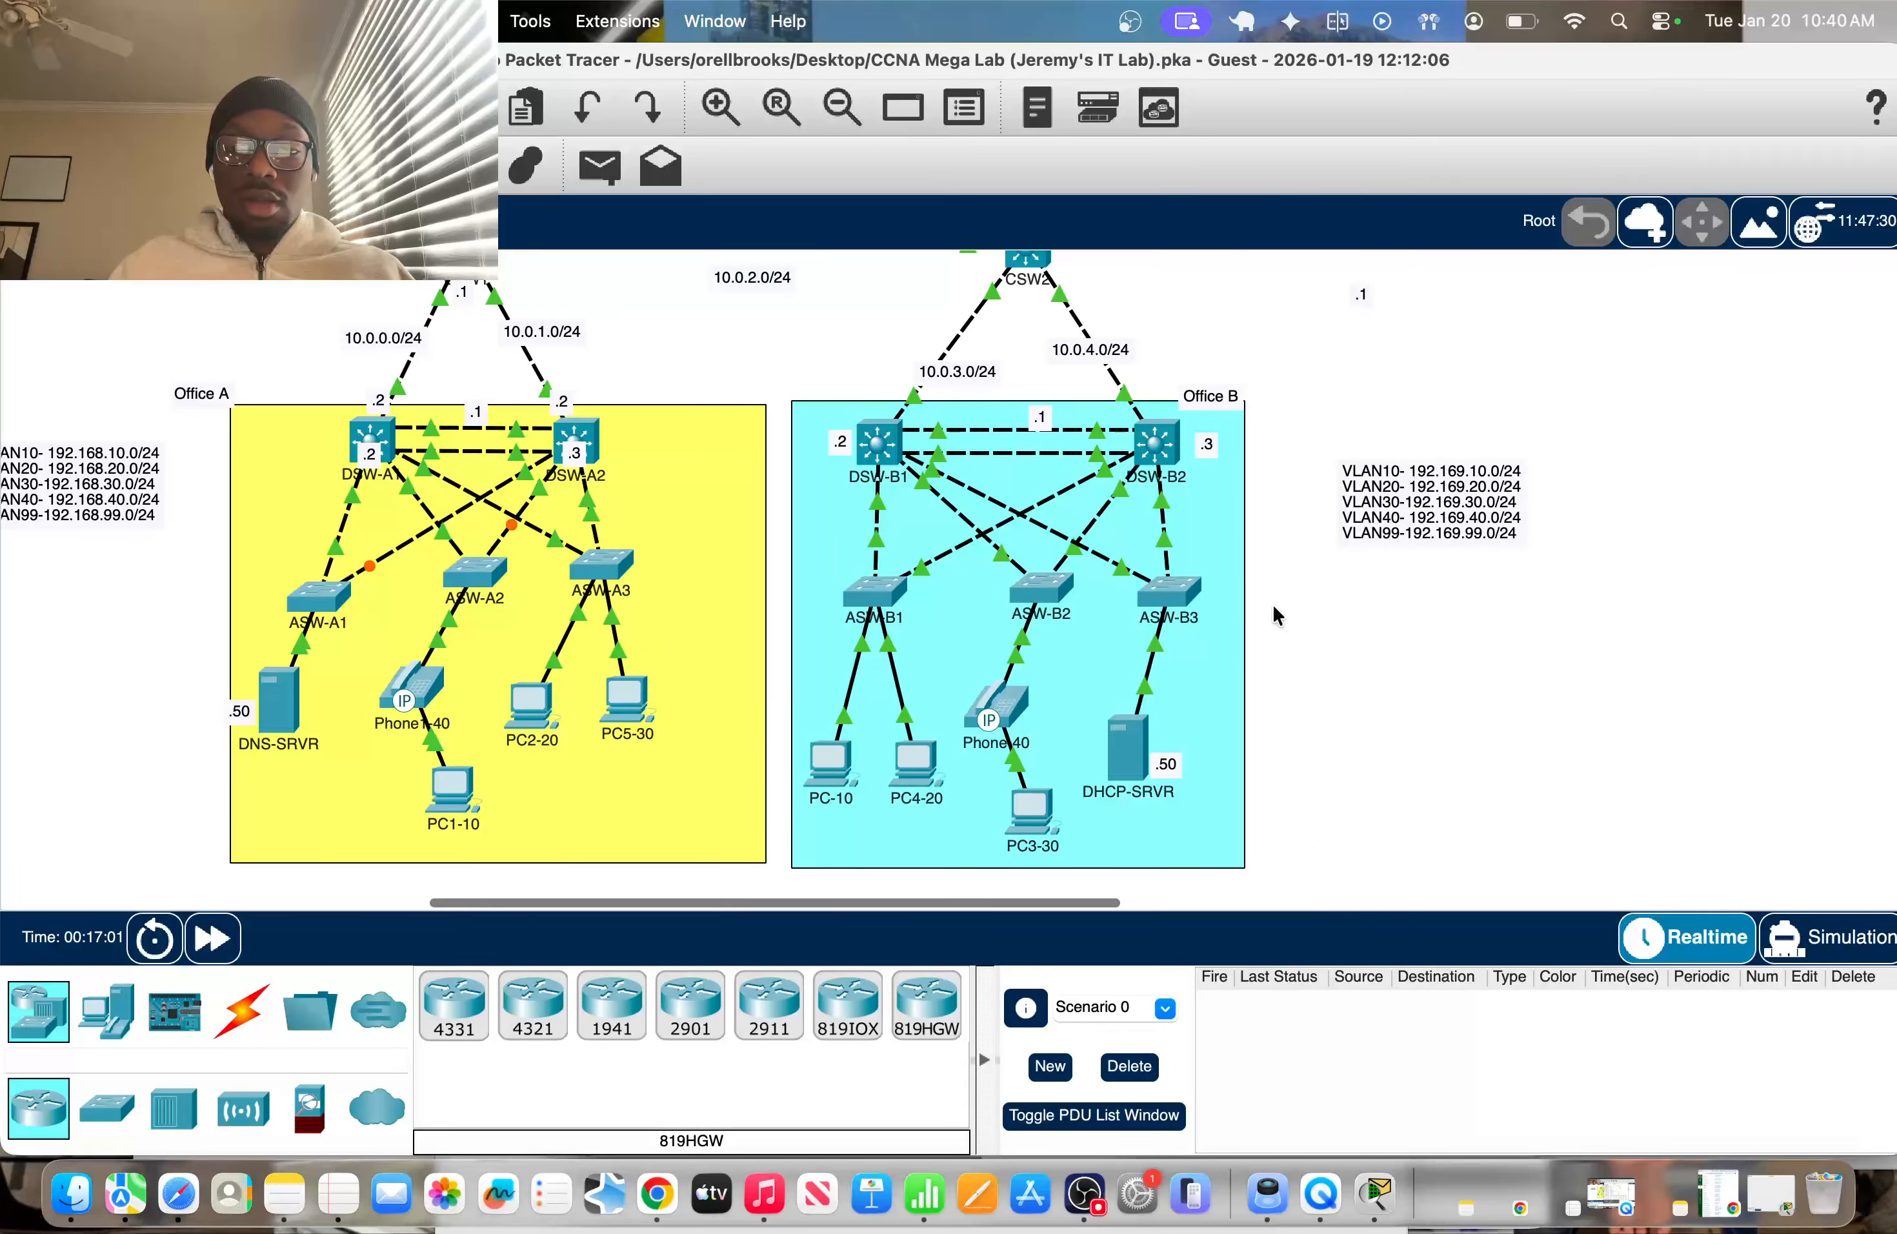
Ping dns-srvr by name from PC1-10's command prompt and examine the address in the replies
click(452, 786)
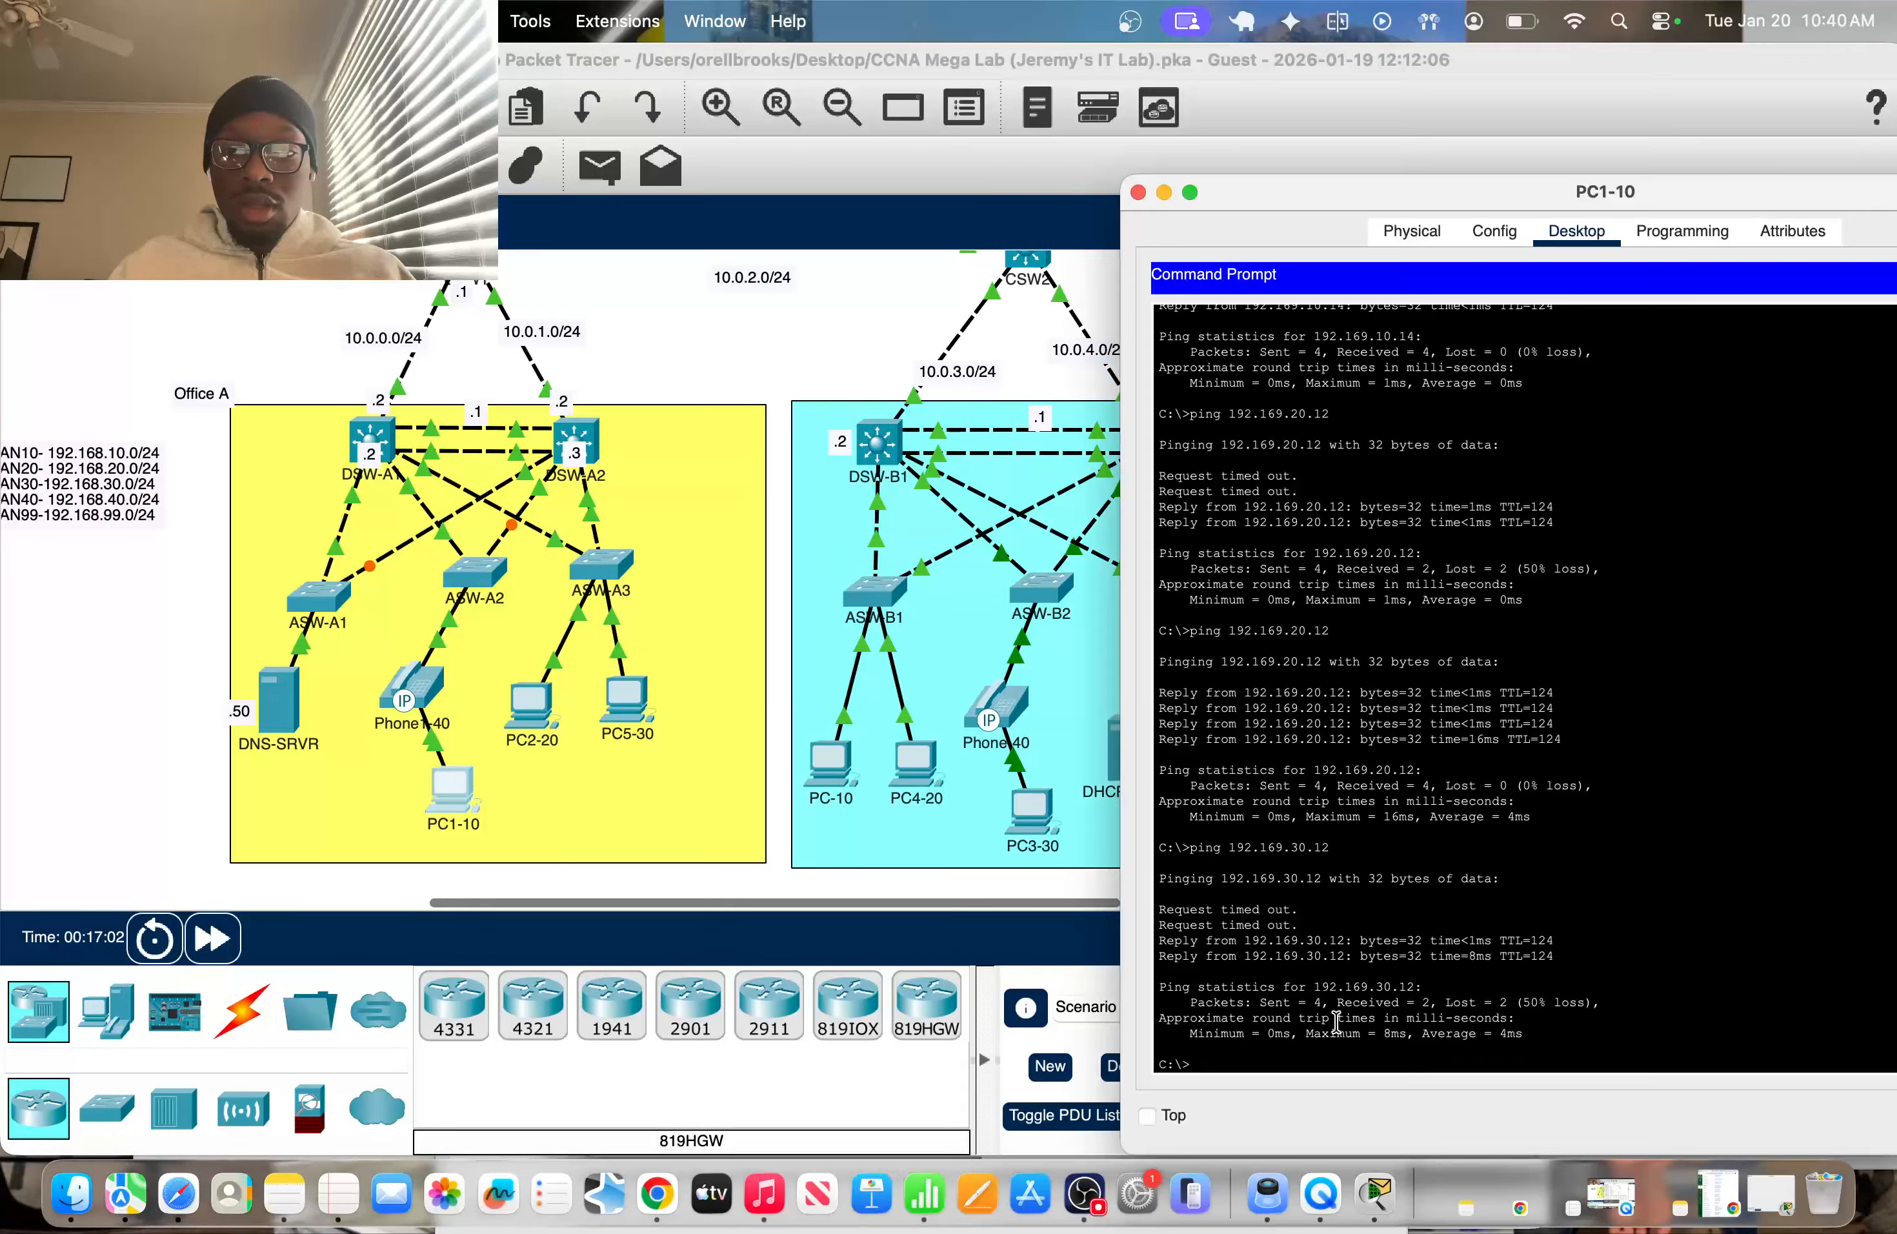
text(ping dns)
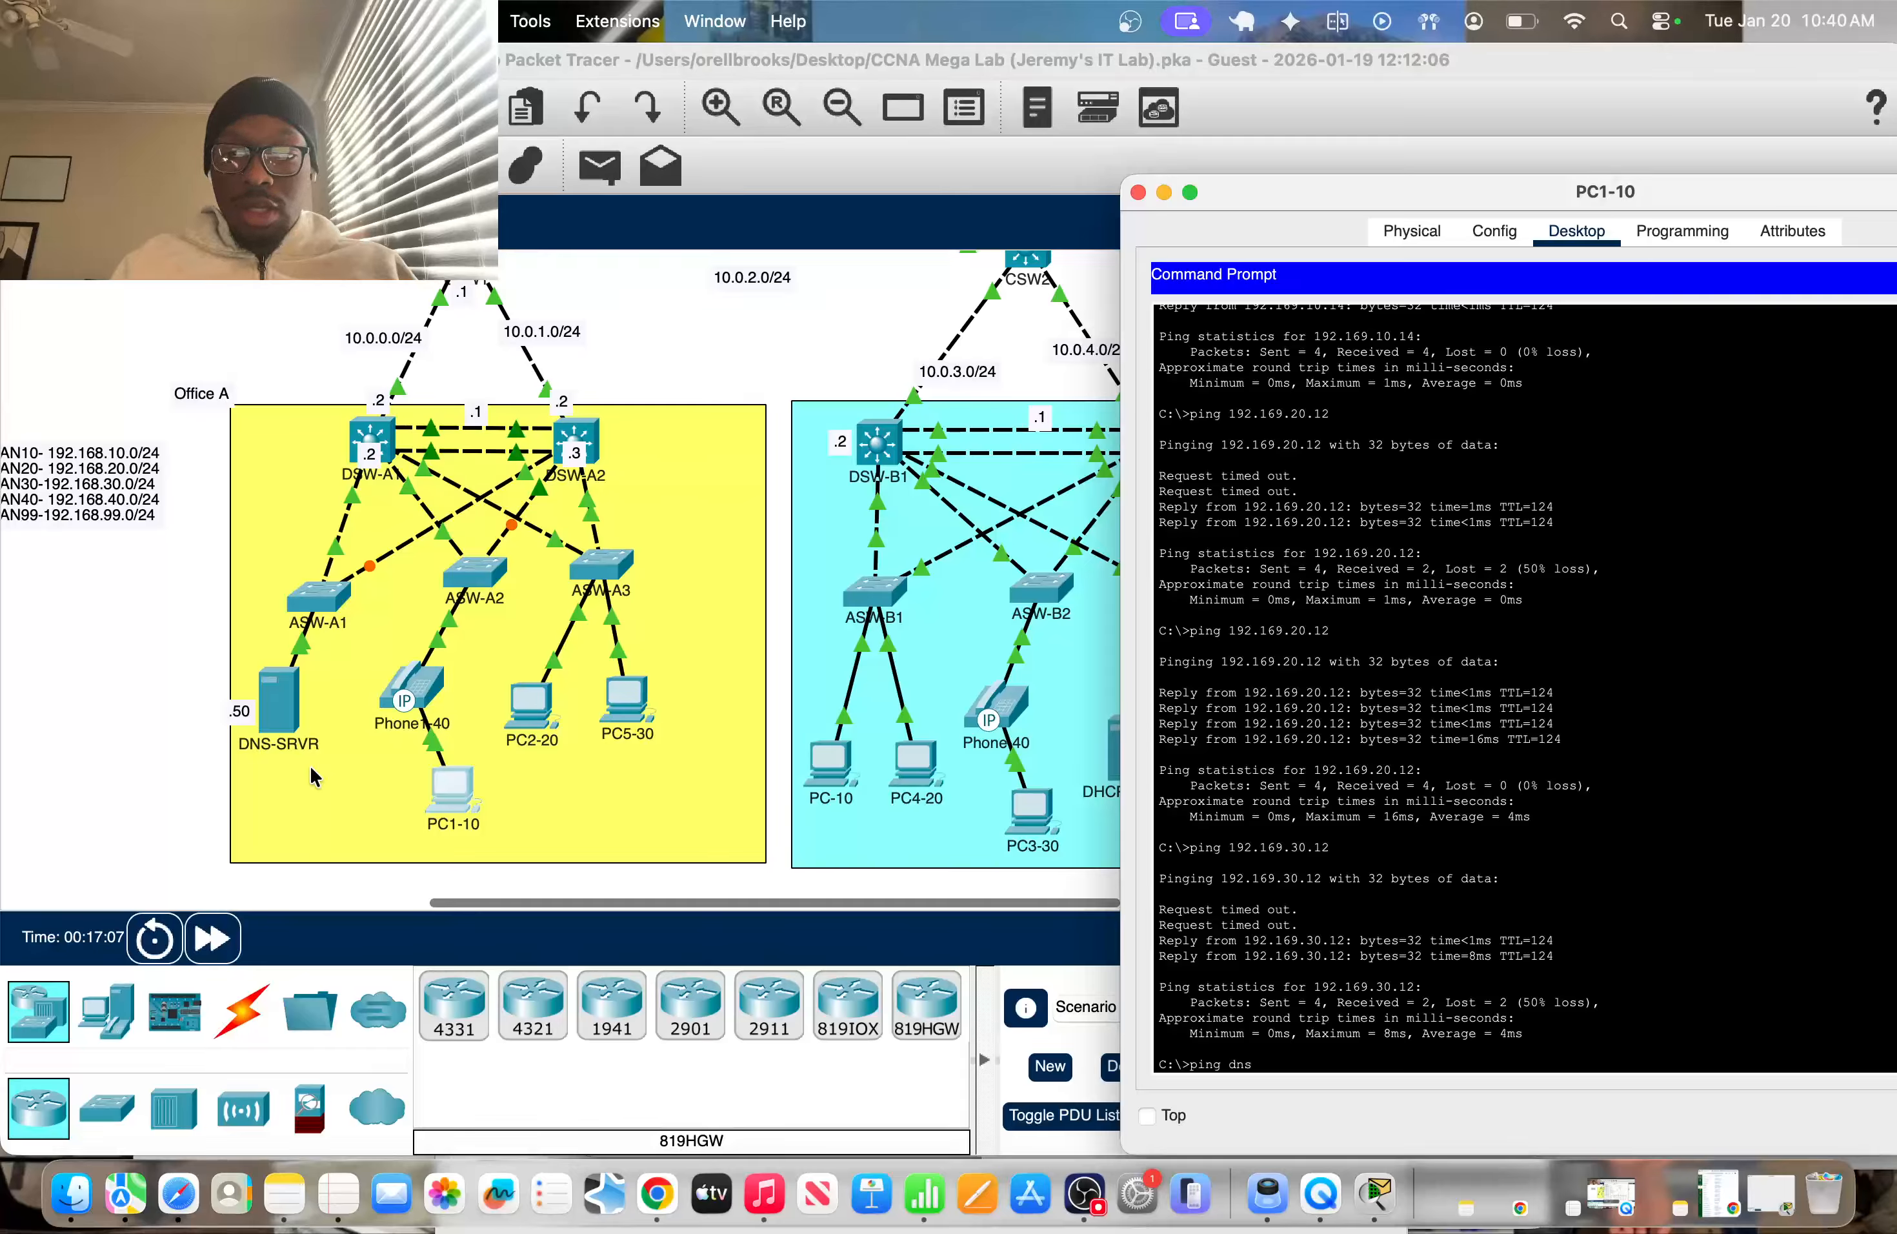
text(rvr)
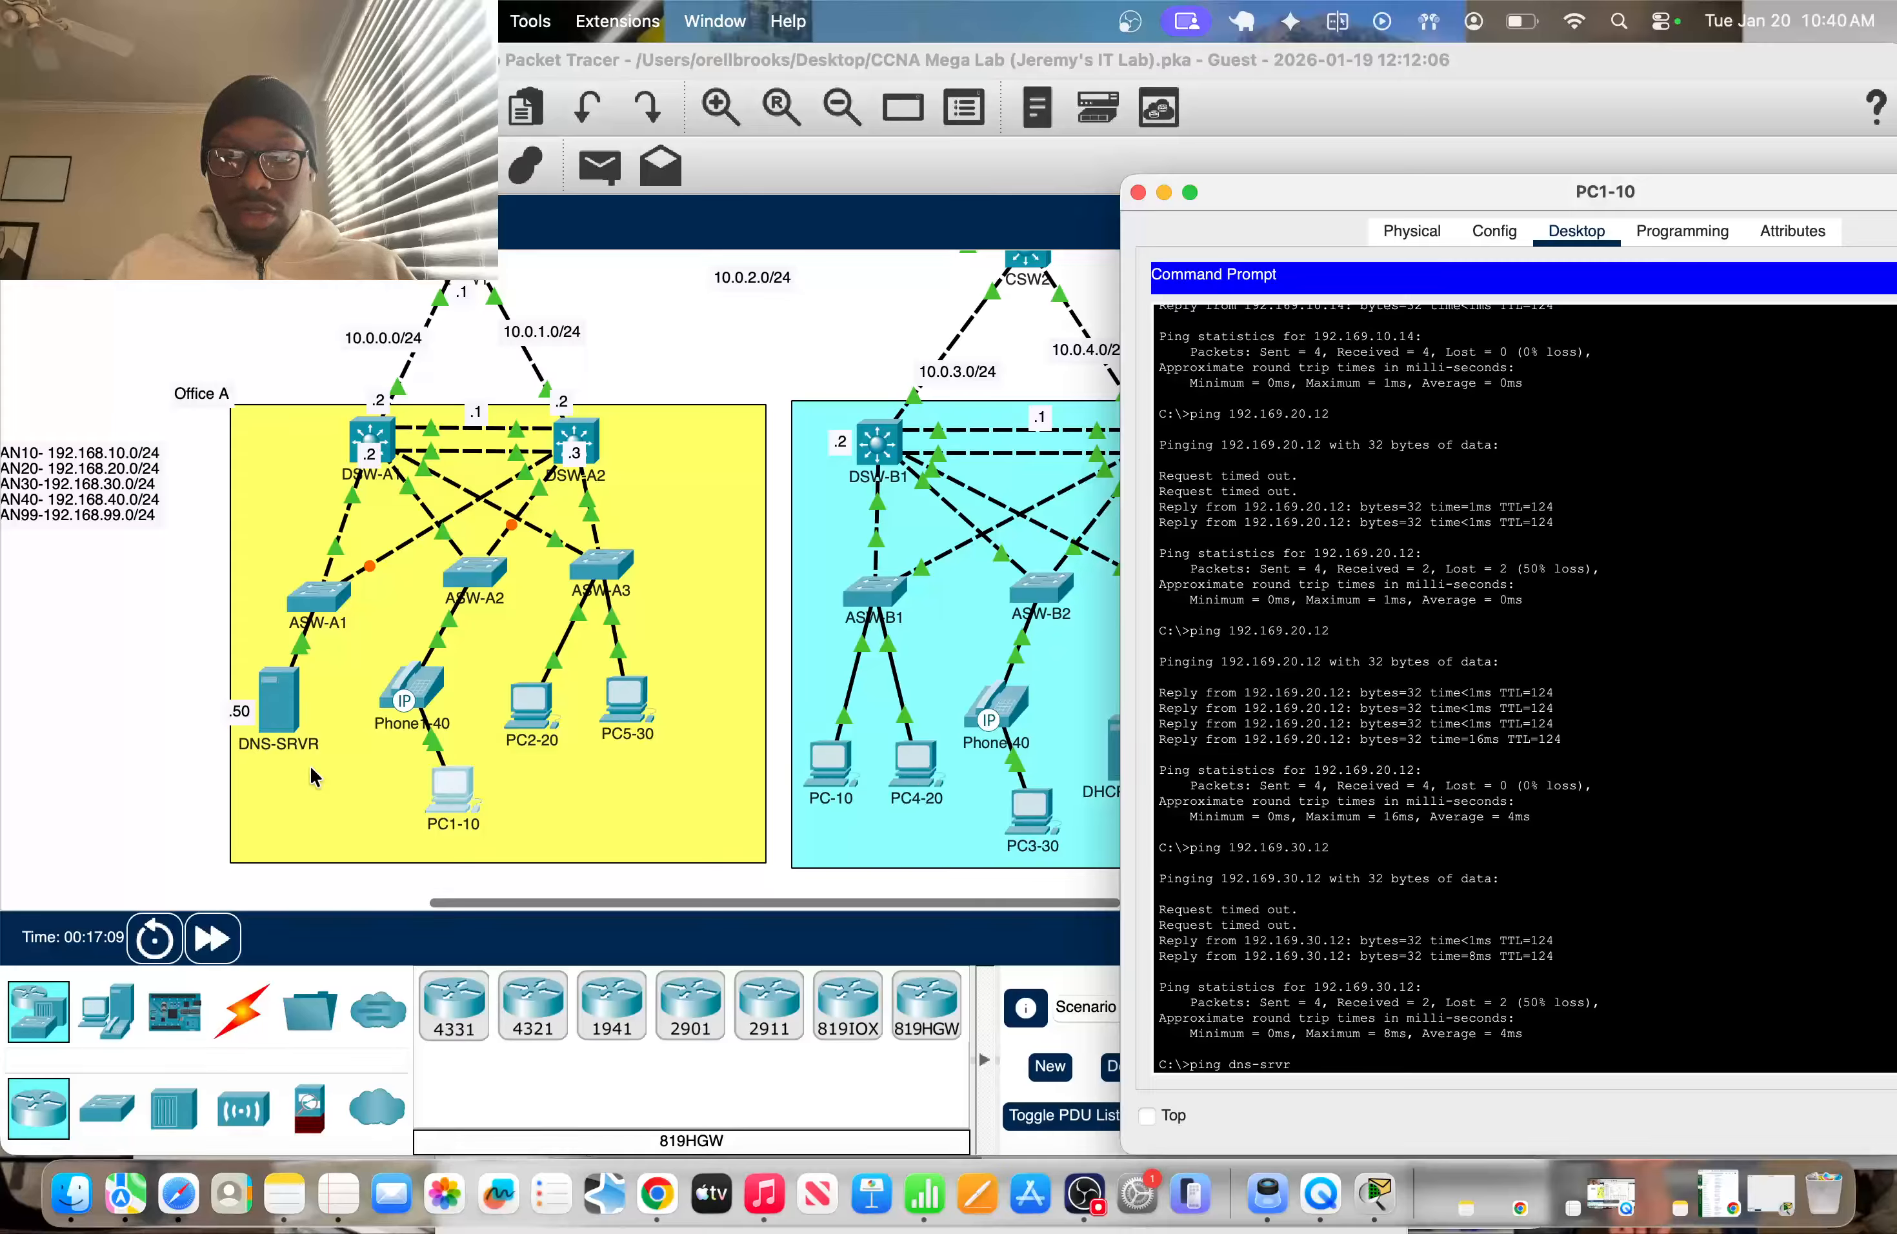
key(Return)
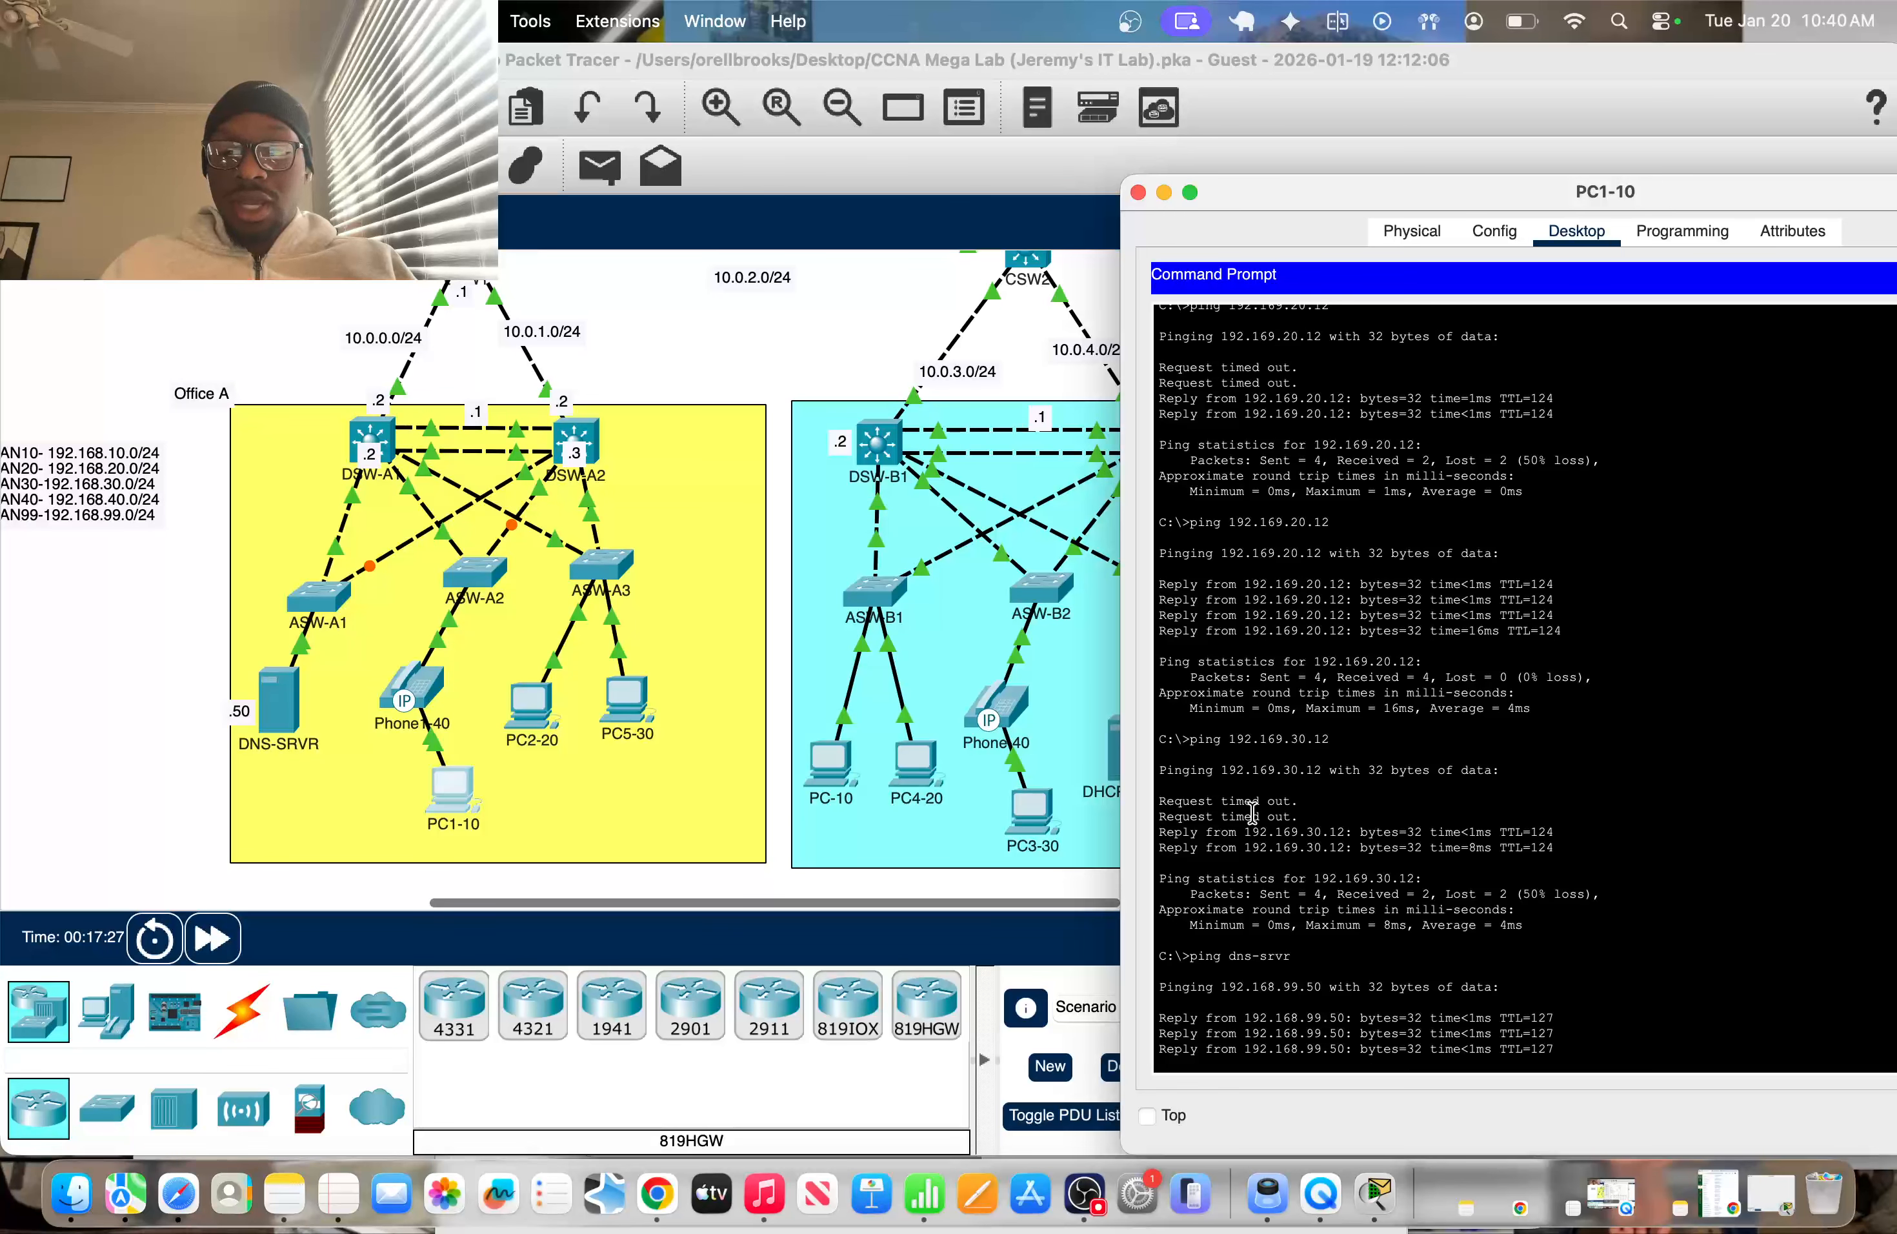
drag(1205, 846, 1292, 843)
drag(1198, 908, 1554, 957)
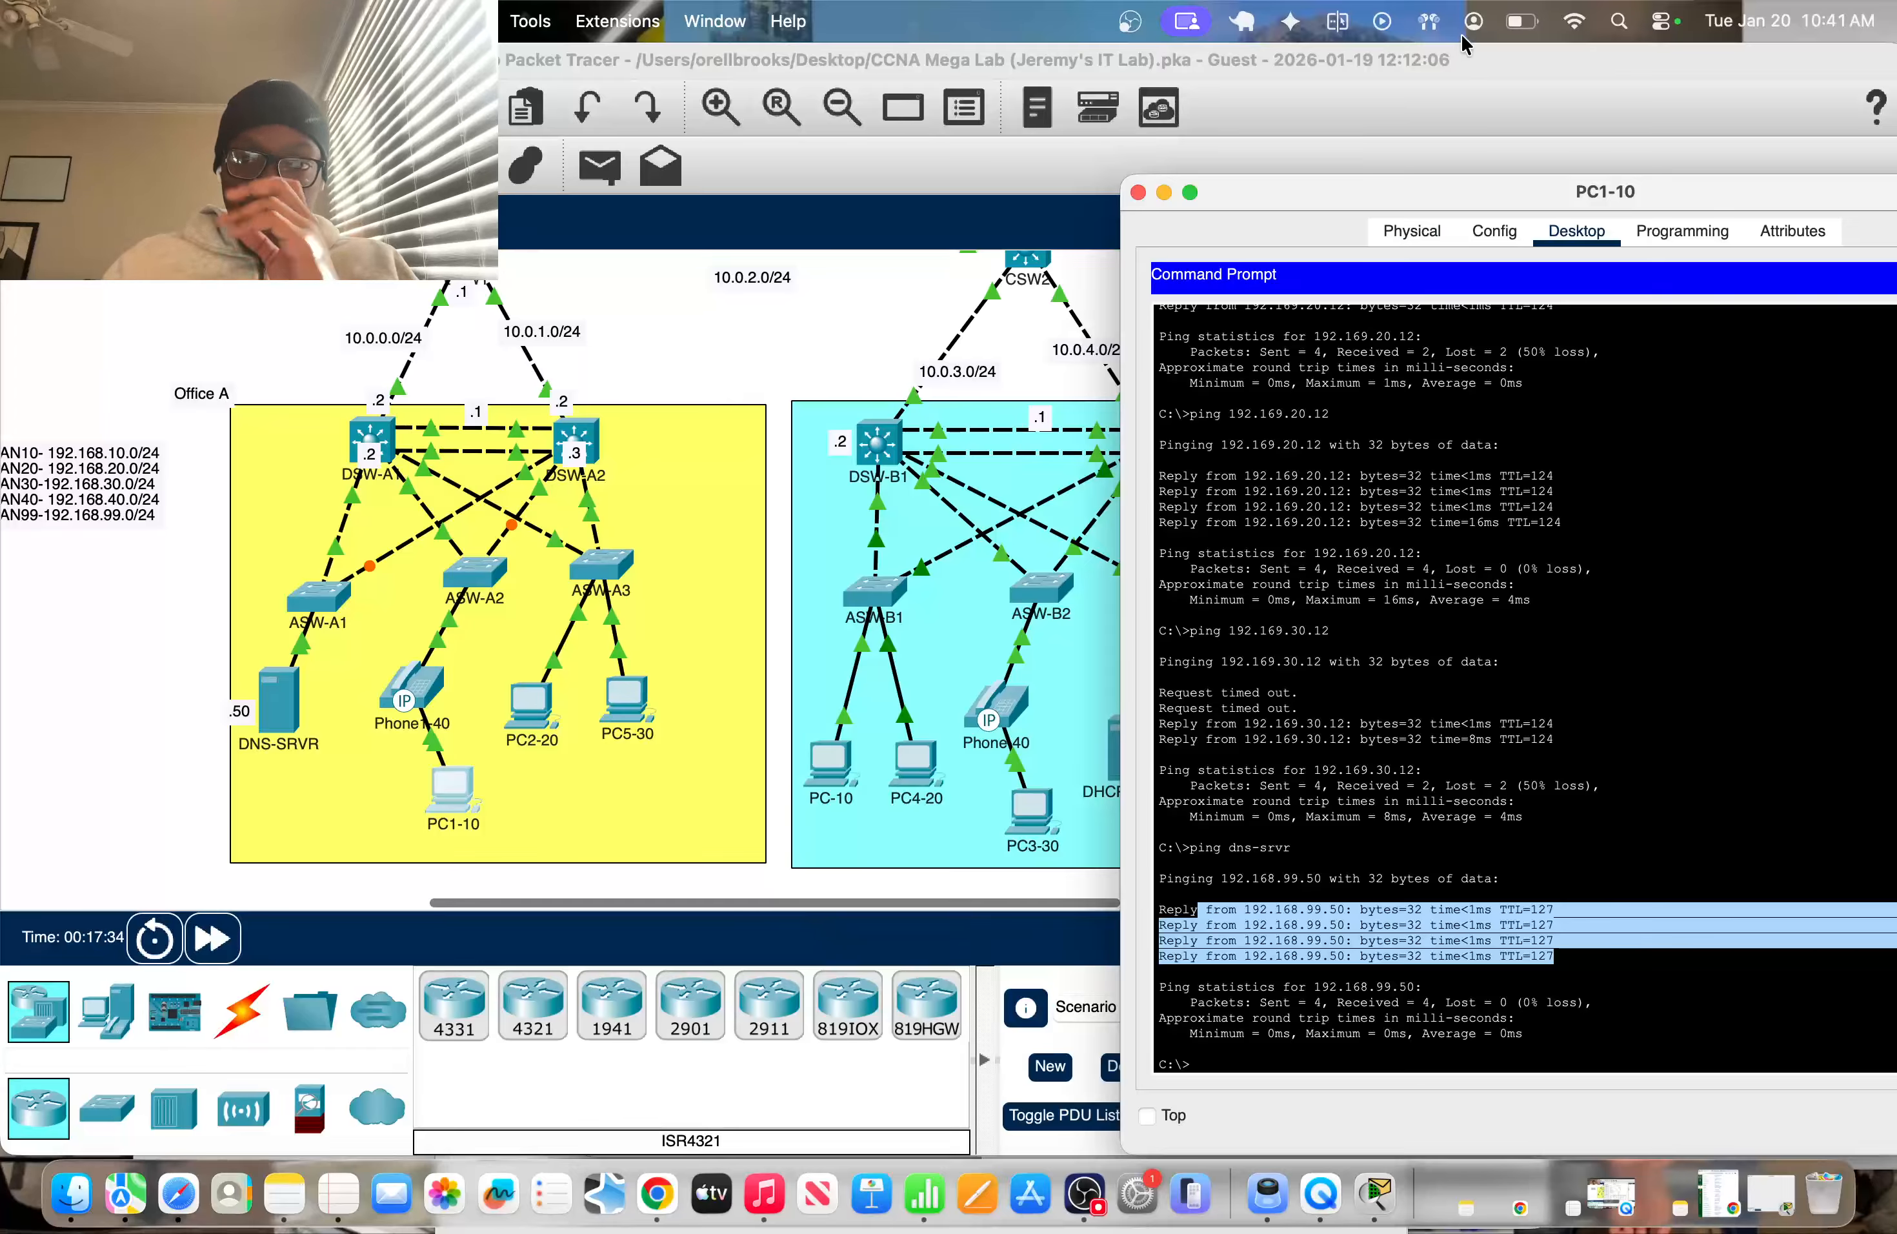
Ping dhcp-srvr by name from PC1-10's command prompt
drag(1377, 195, 1462, 152)
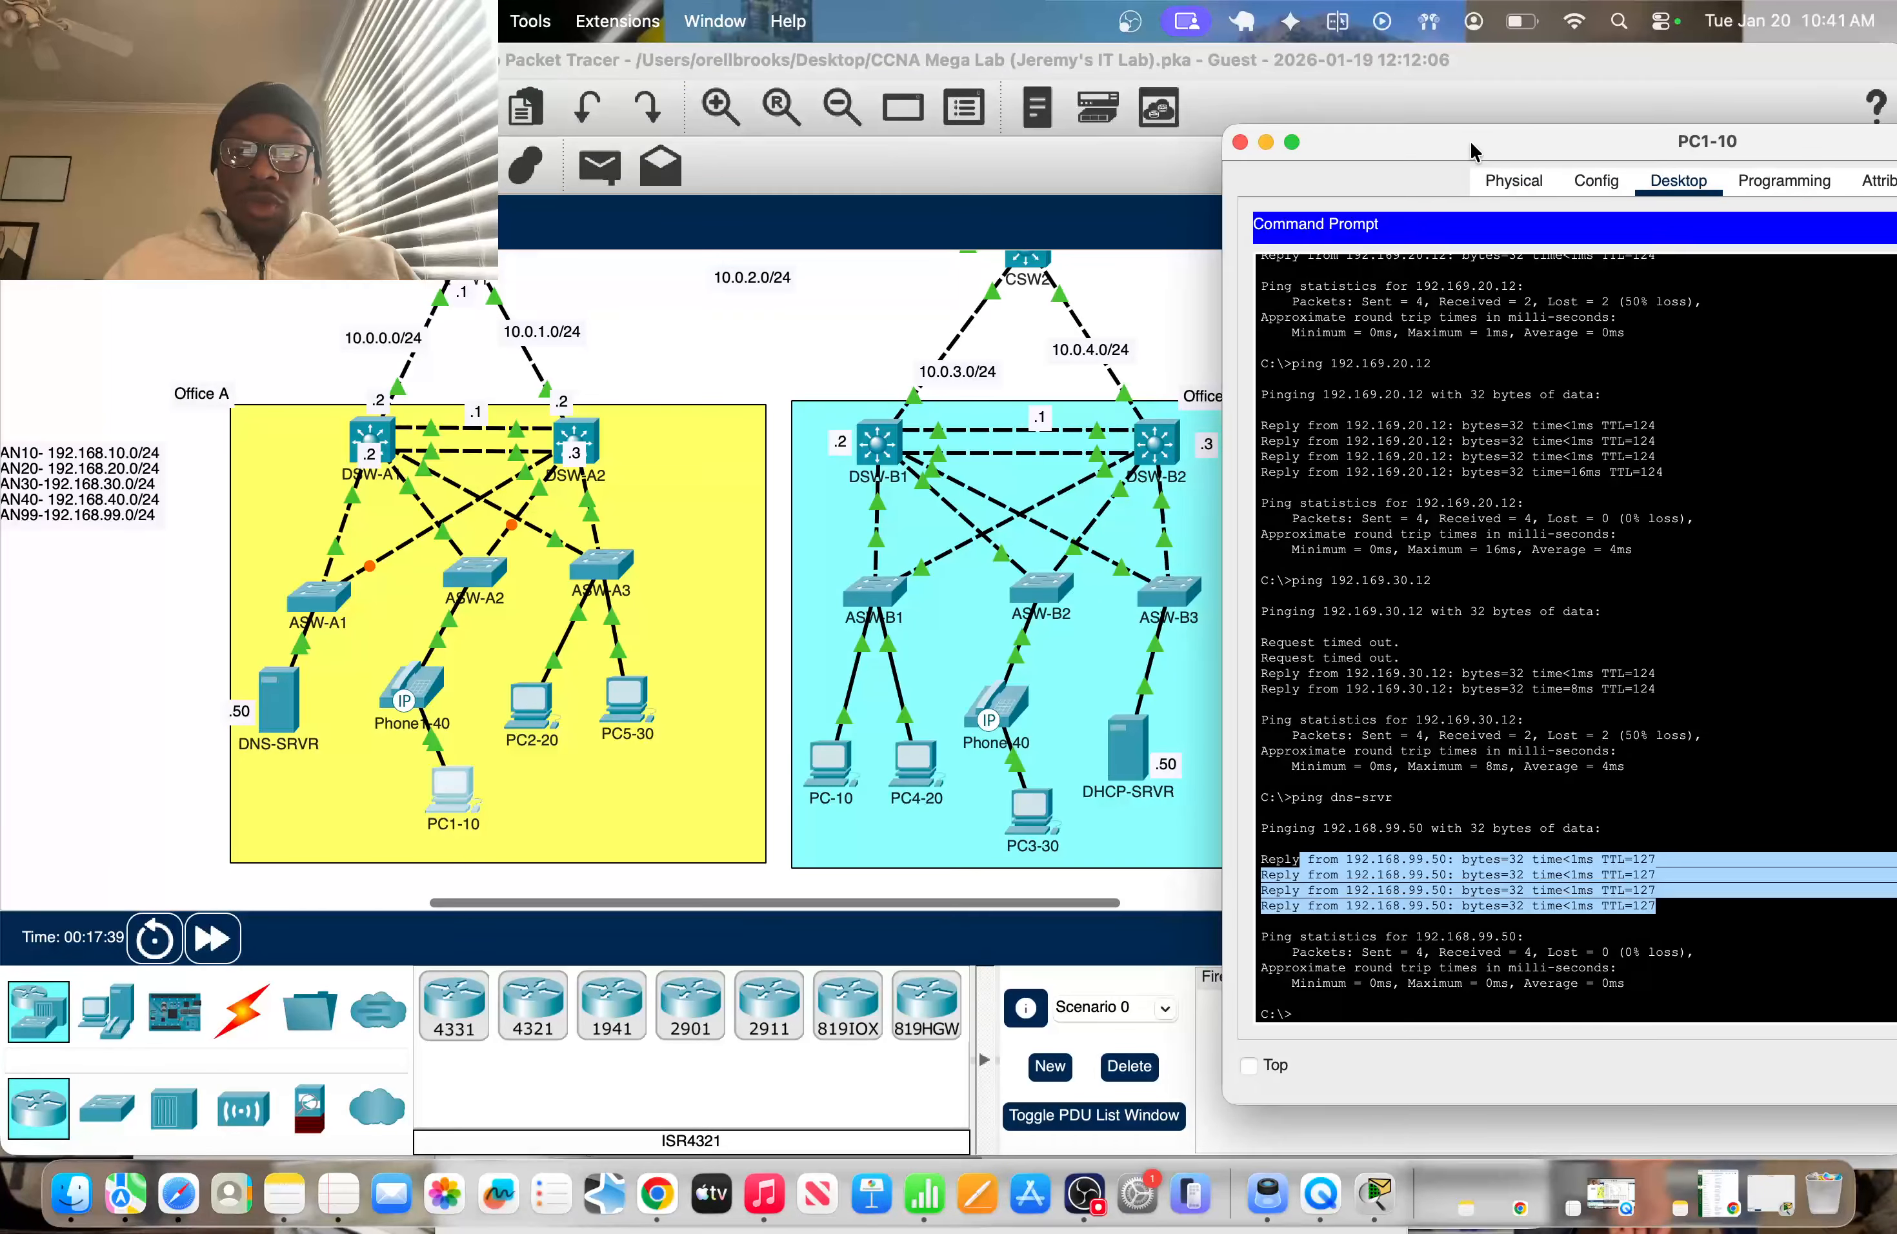
click(1311, 1011)
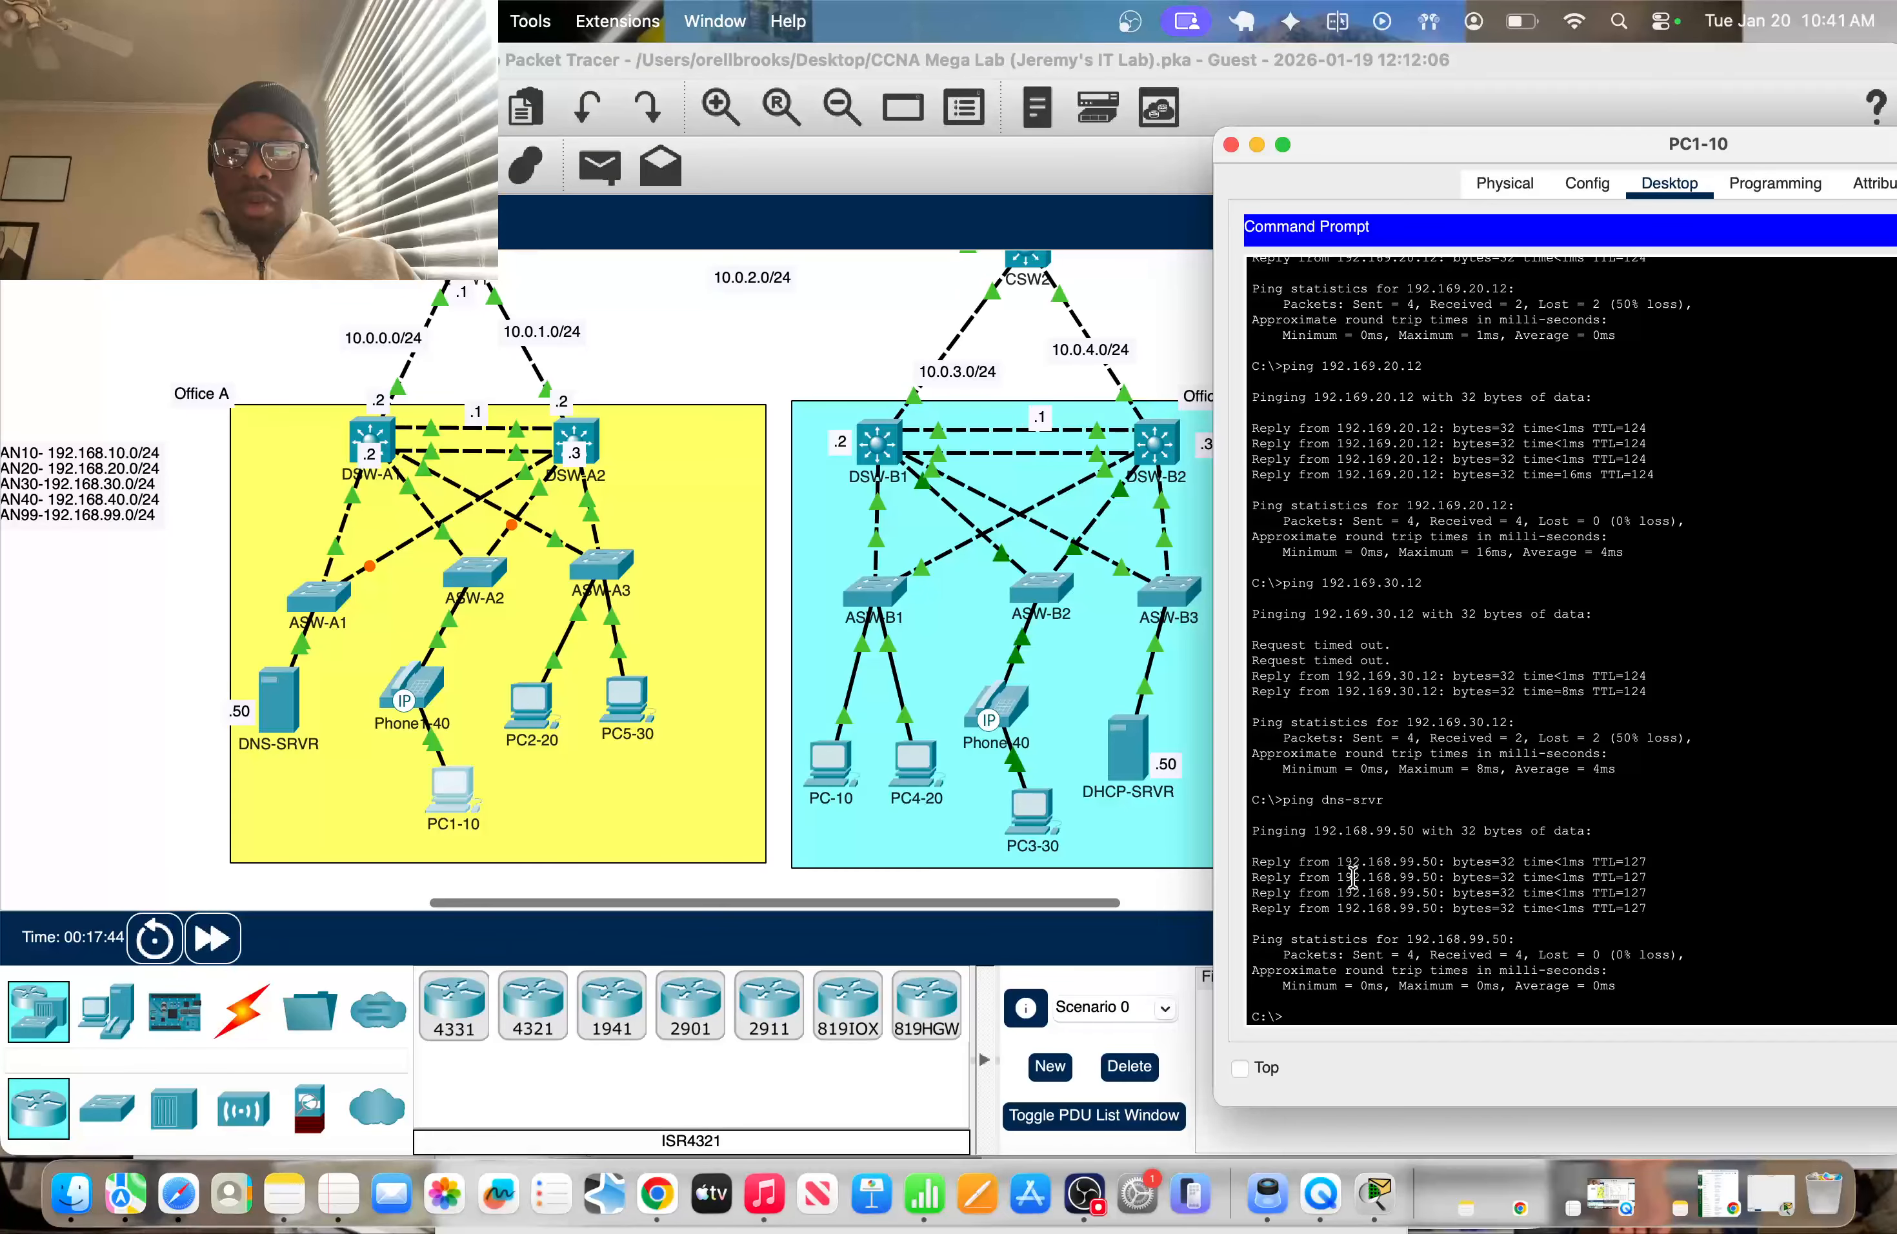
drag(1336, 878, 1453, 878)
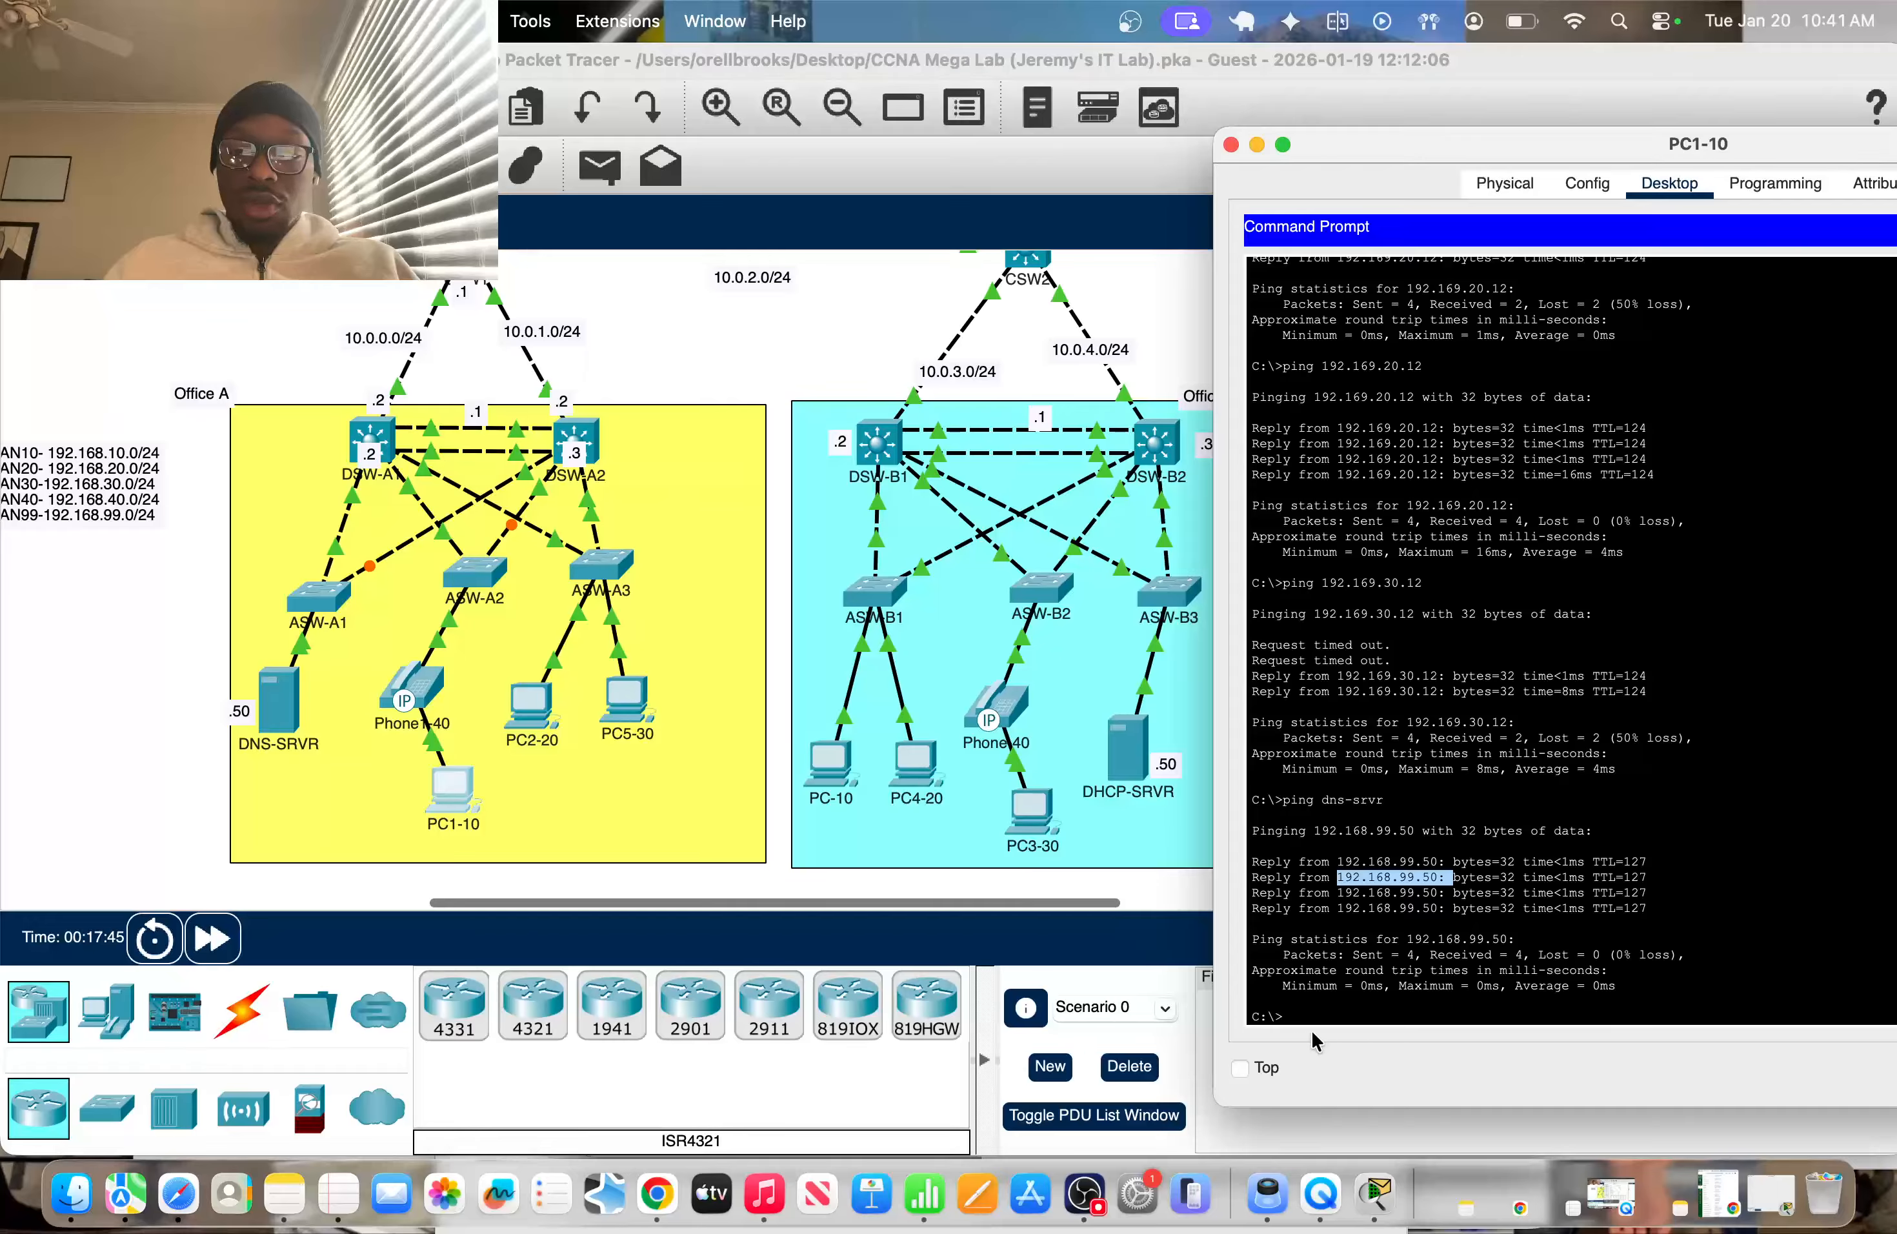
click(1325, 1014)
text(p)
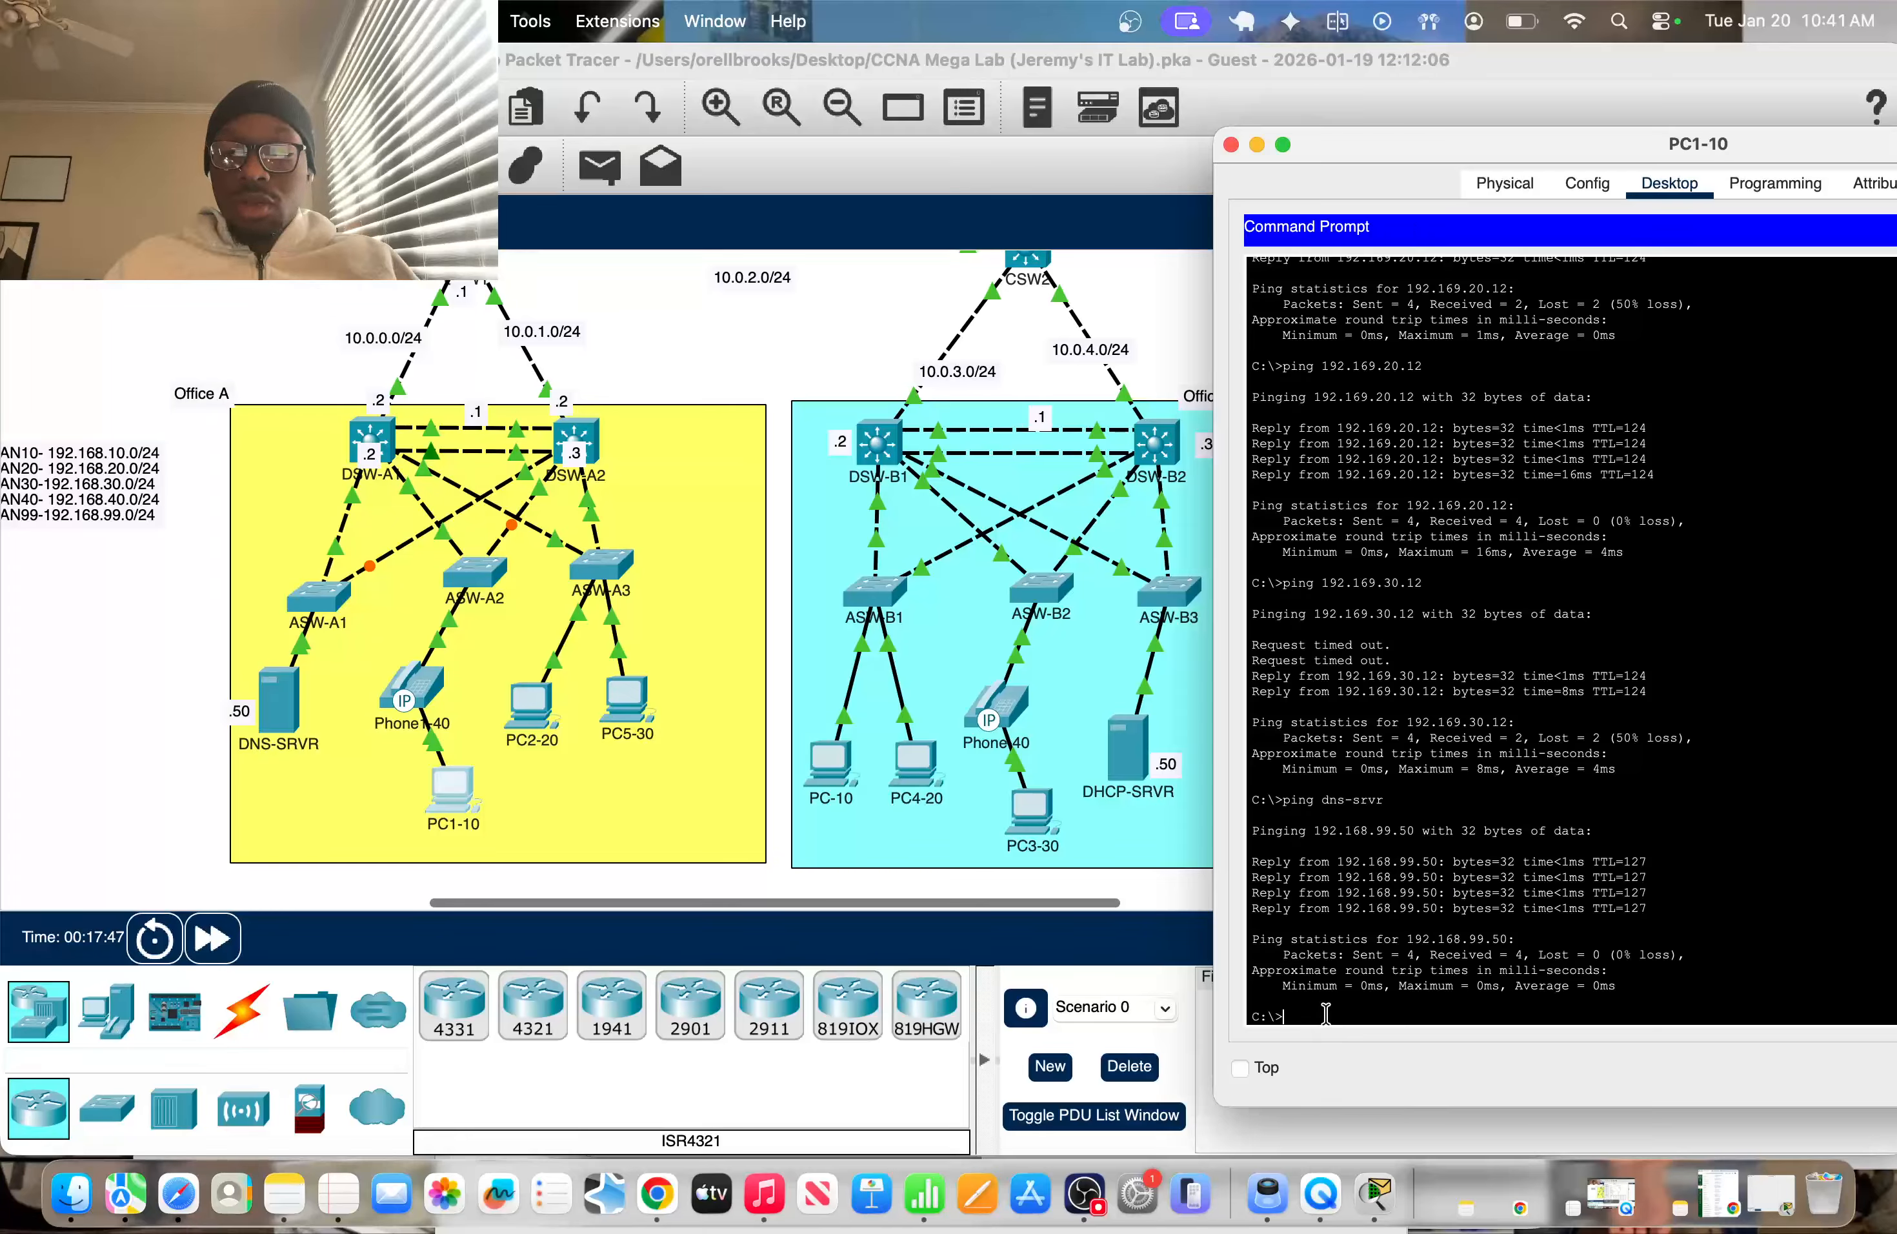
text(ing dhcp )
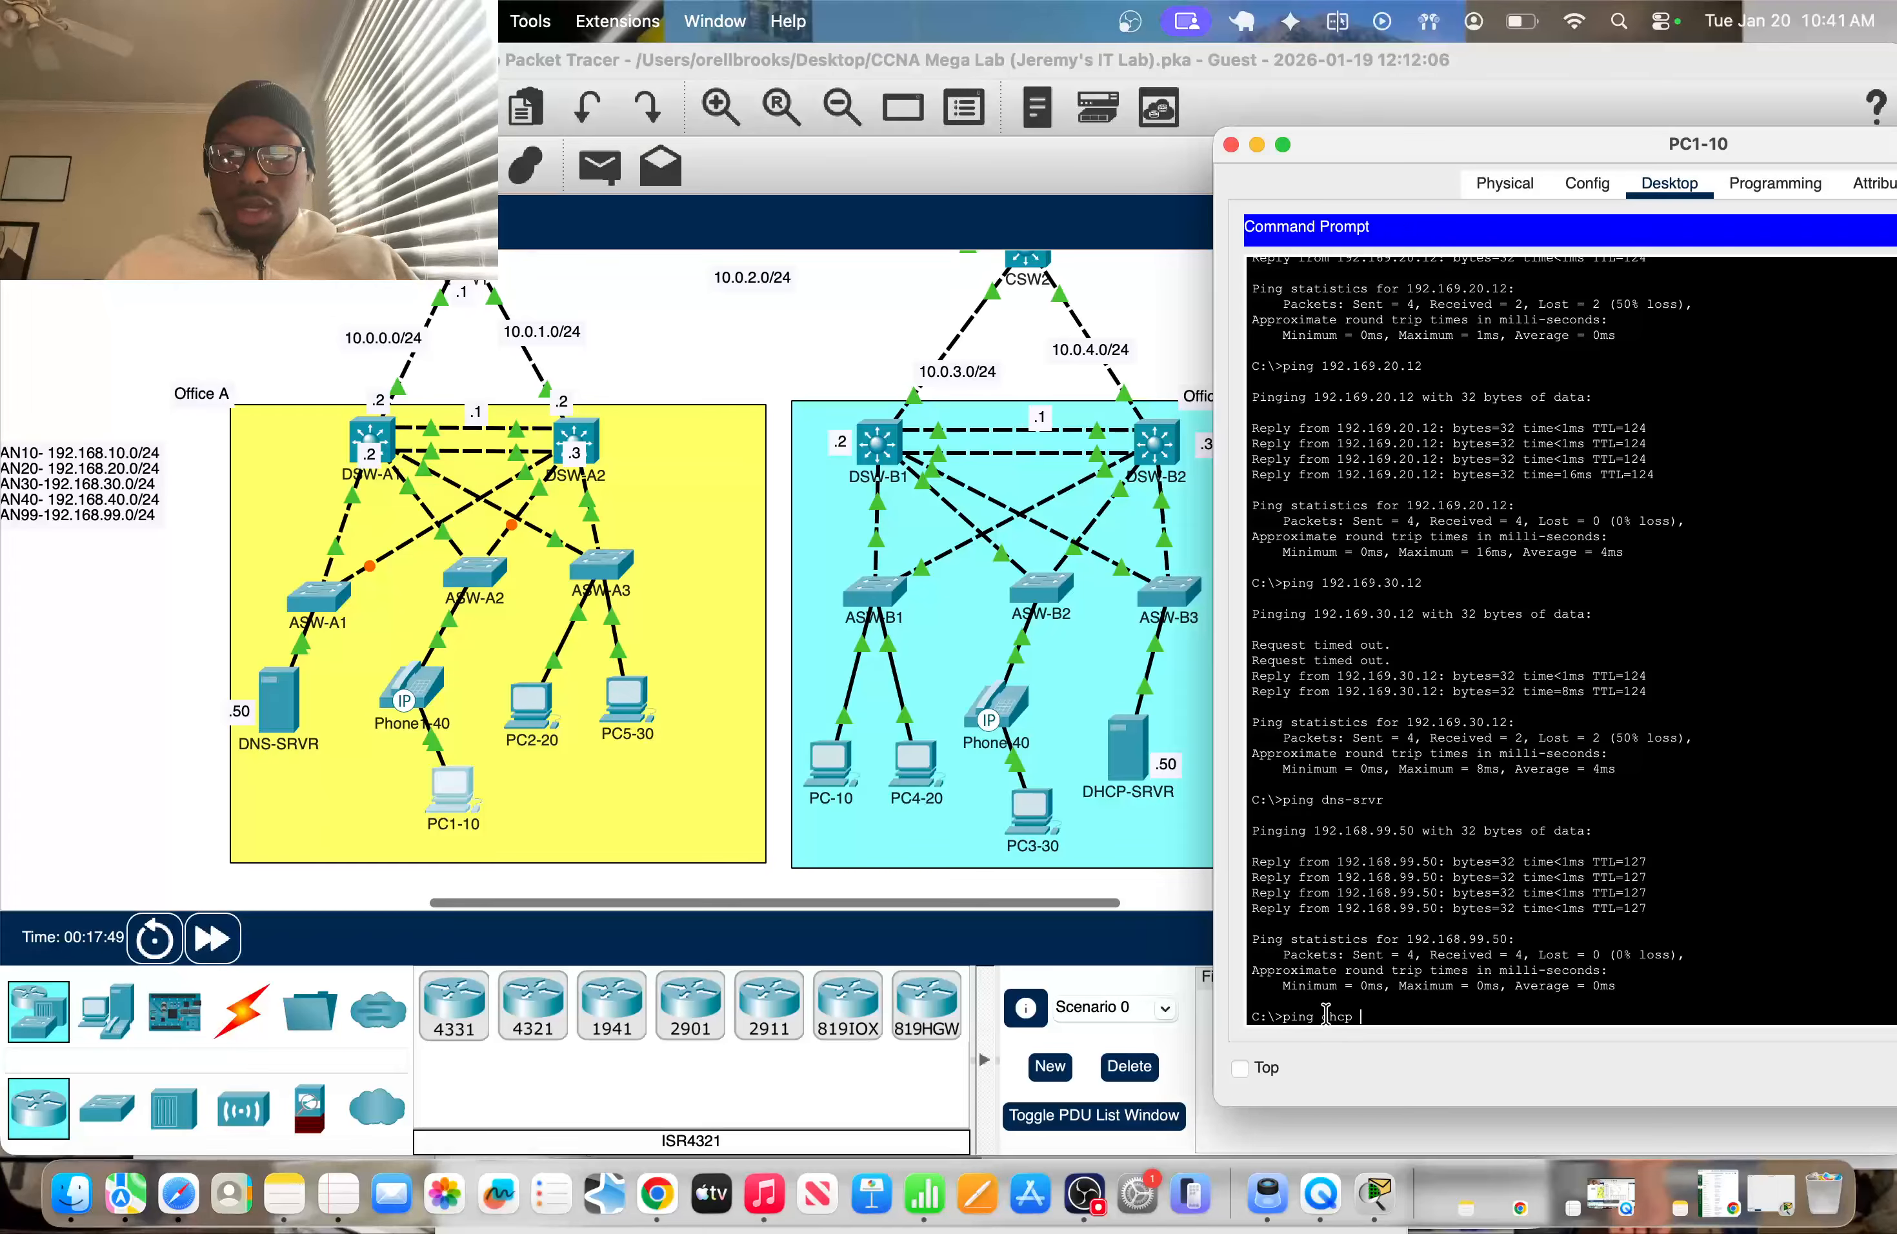
text(srvr)
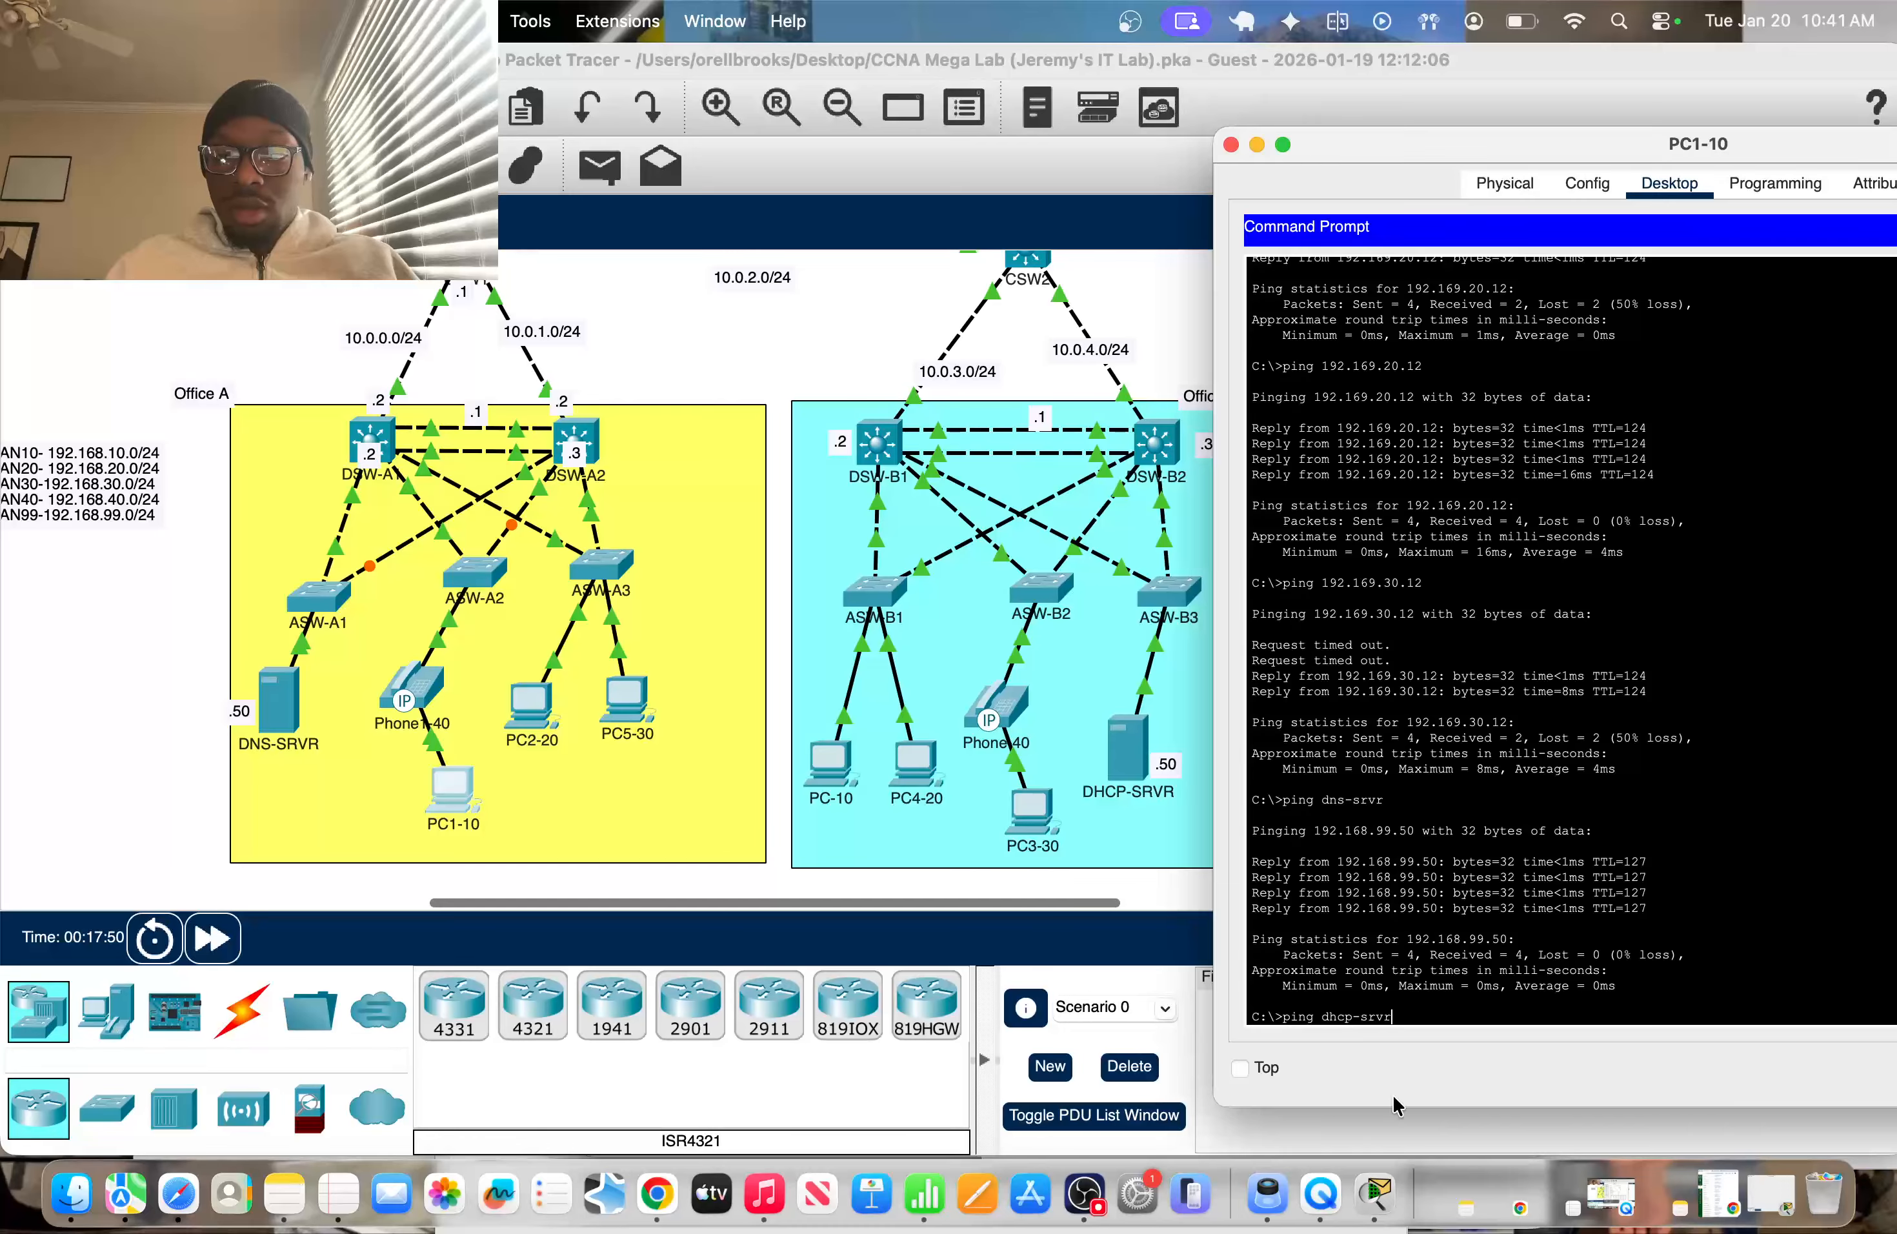
key(Return)
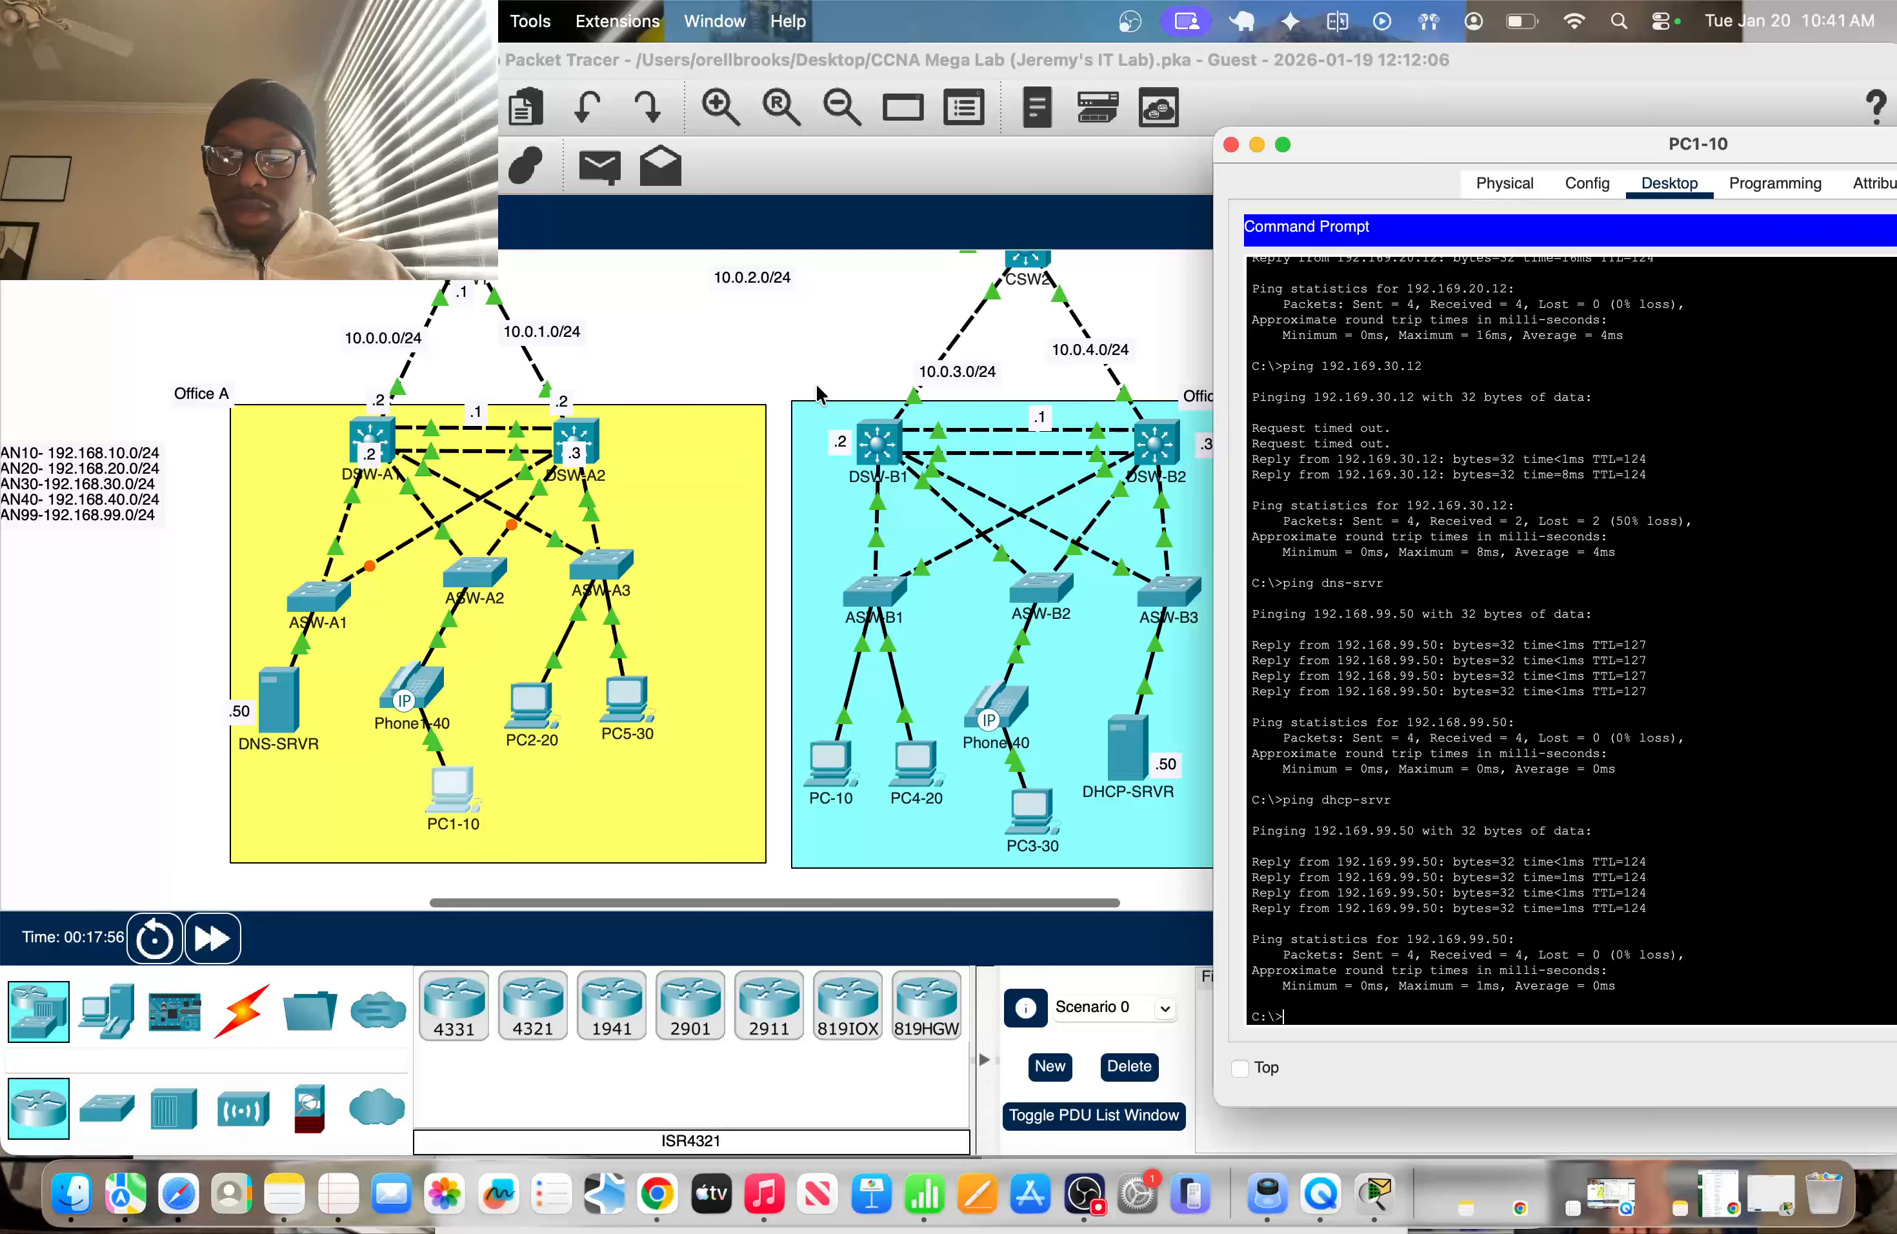
Ping dns-srvr by name from the command prompt of PC4-20 in Office B, keeping the topology in view
click(832, 355)
click(948, 799)
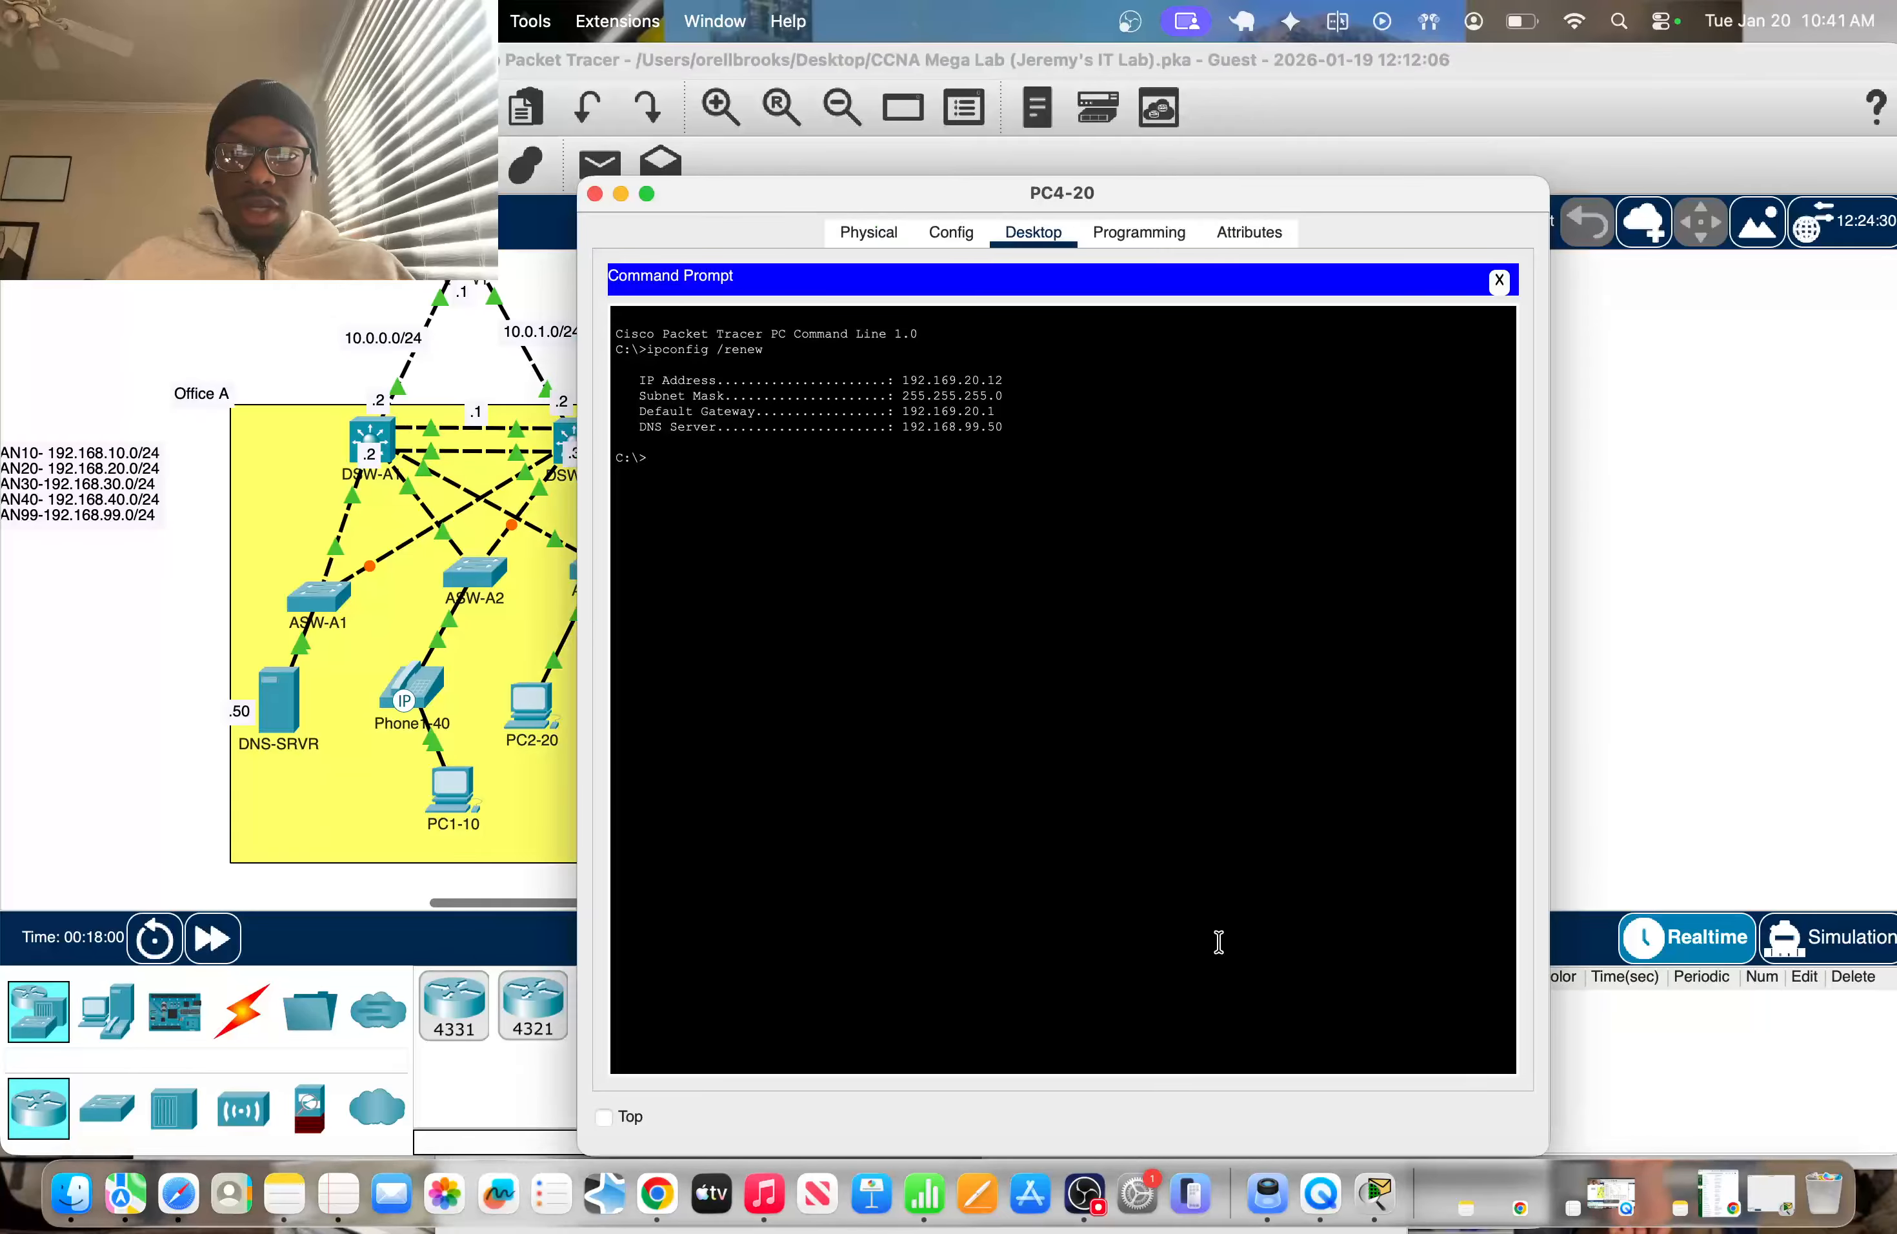
text(ping dns)
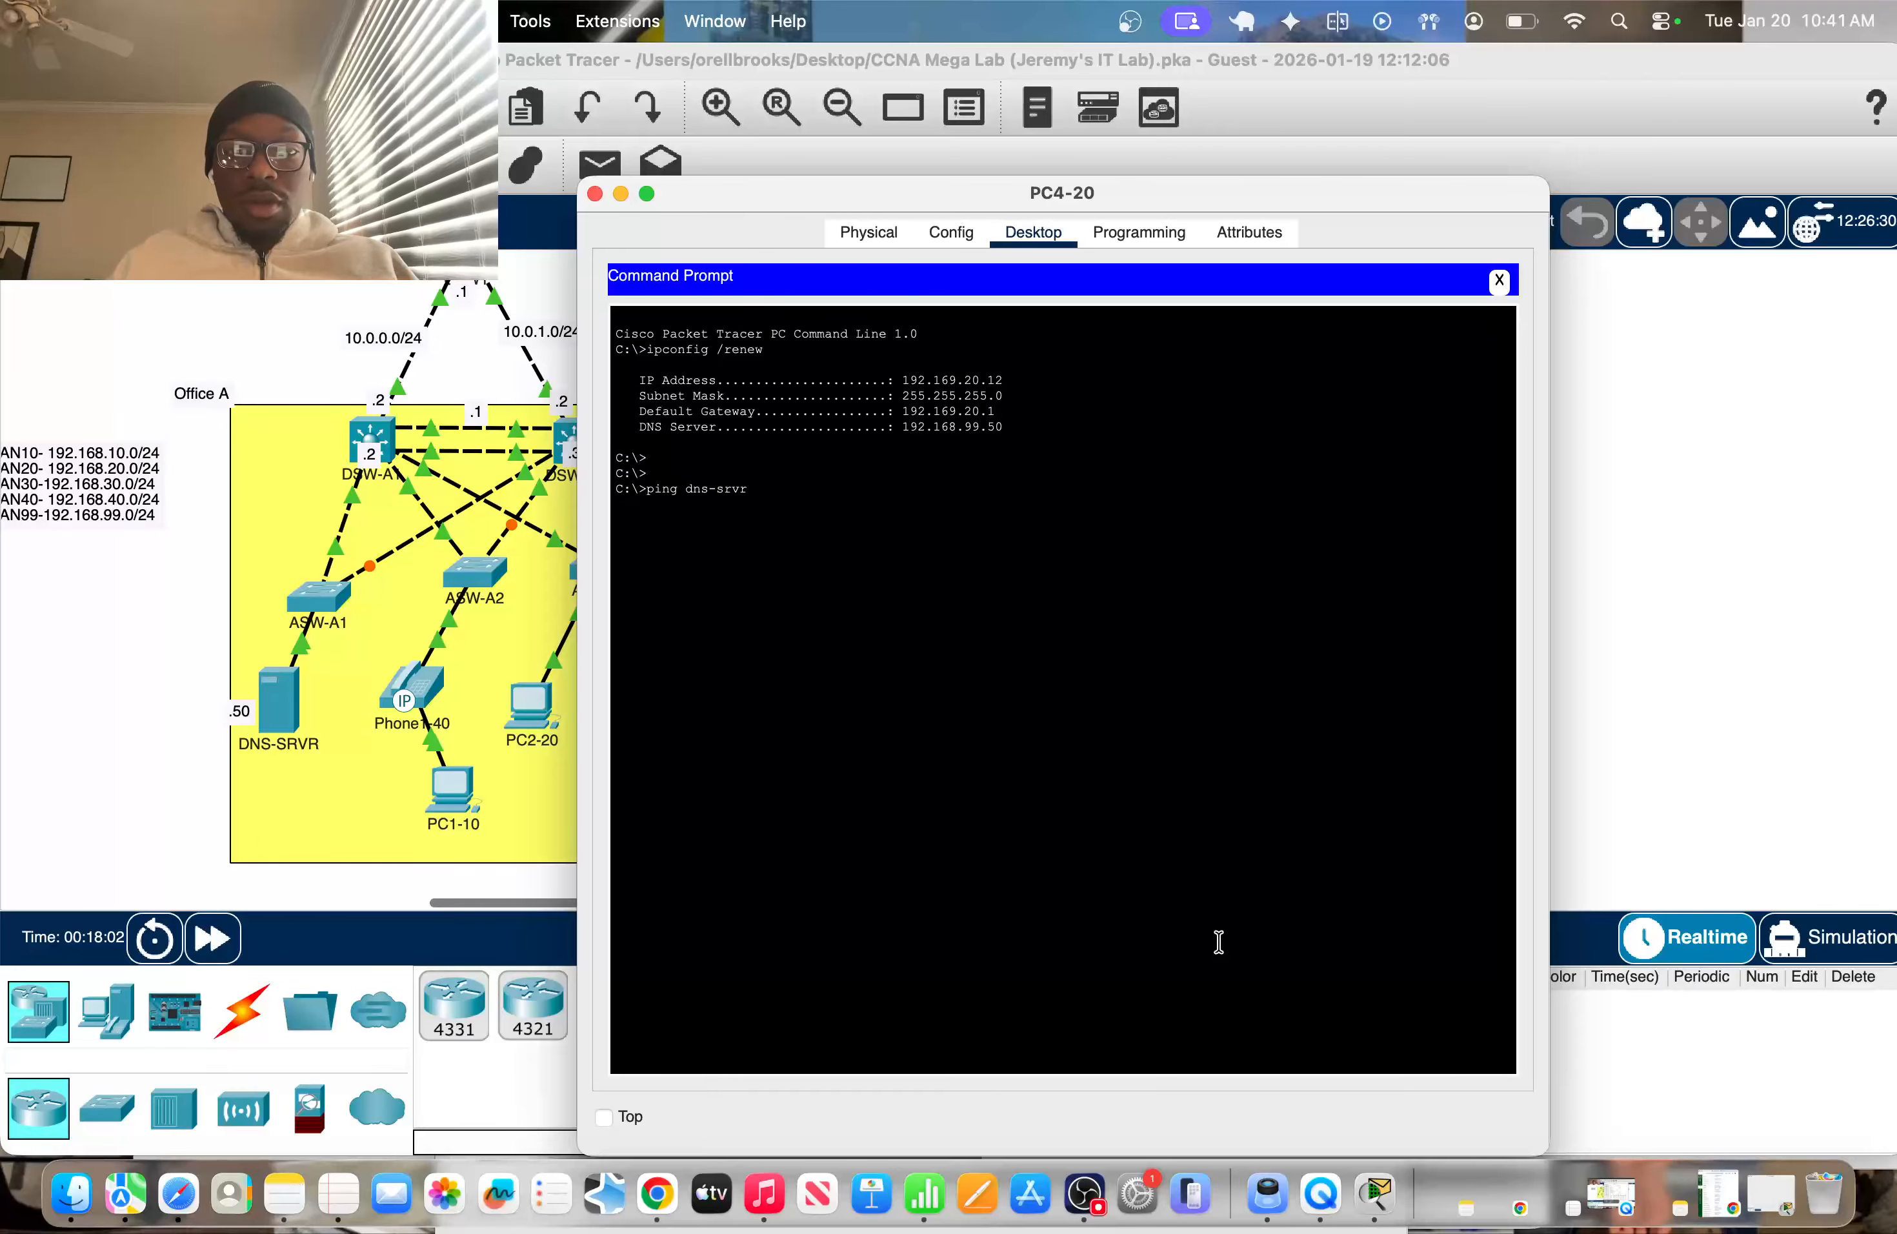
text(-srvr)
key(Return)
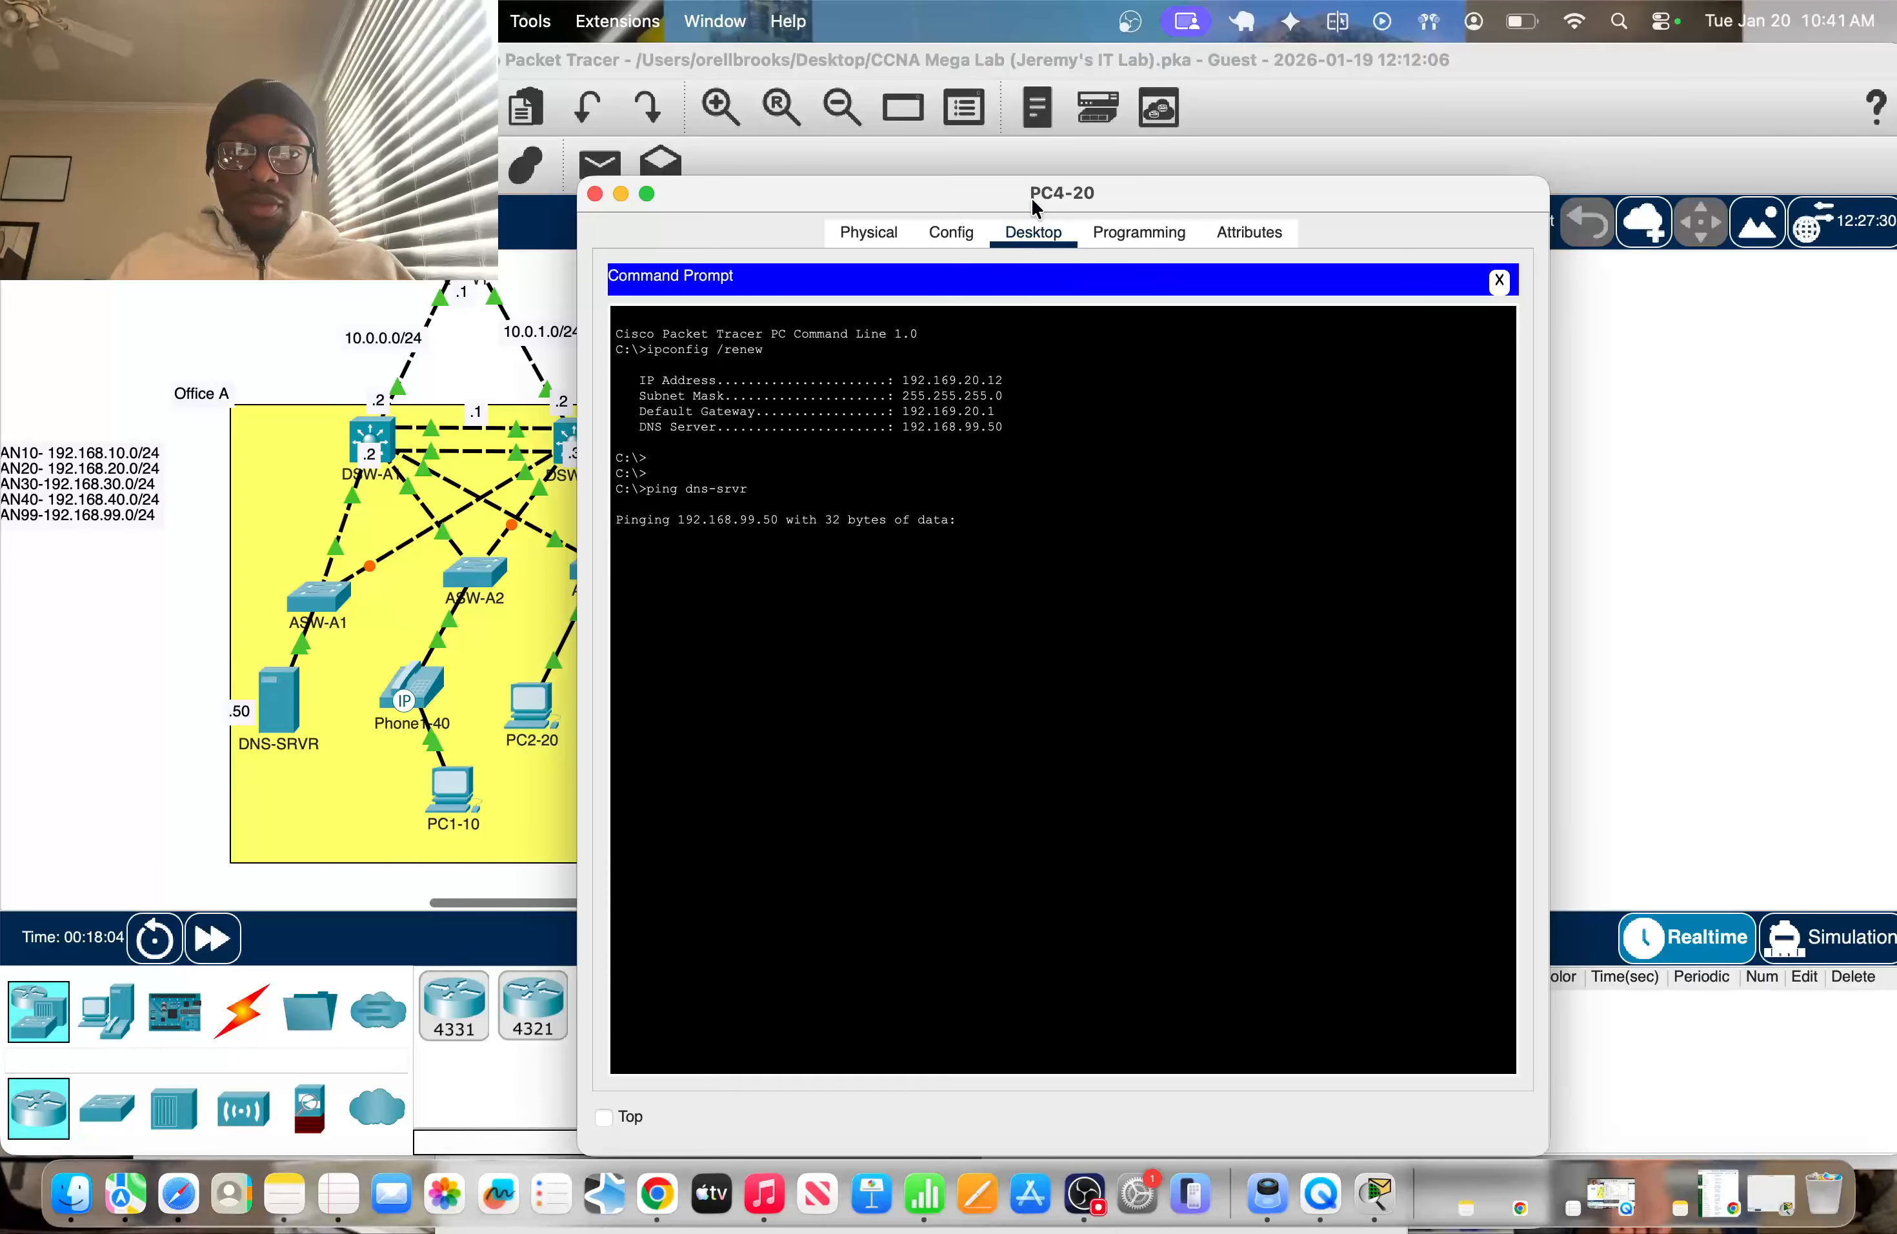
drag(1033, 206, 1629, 227)
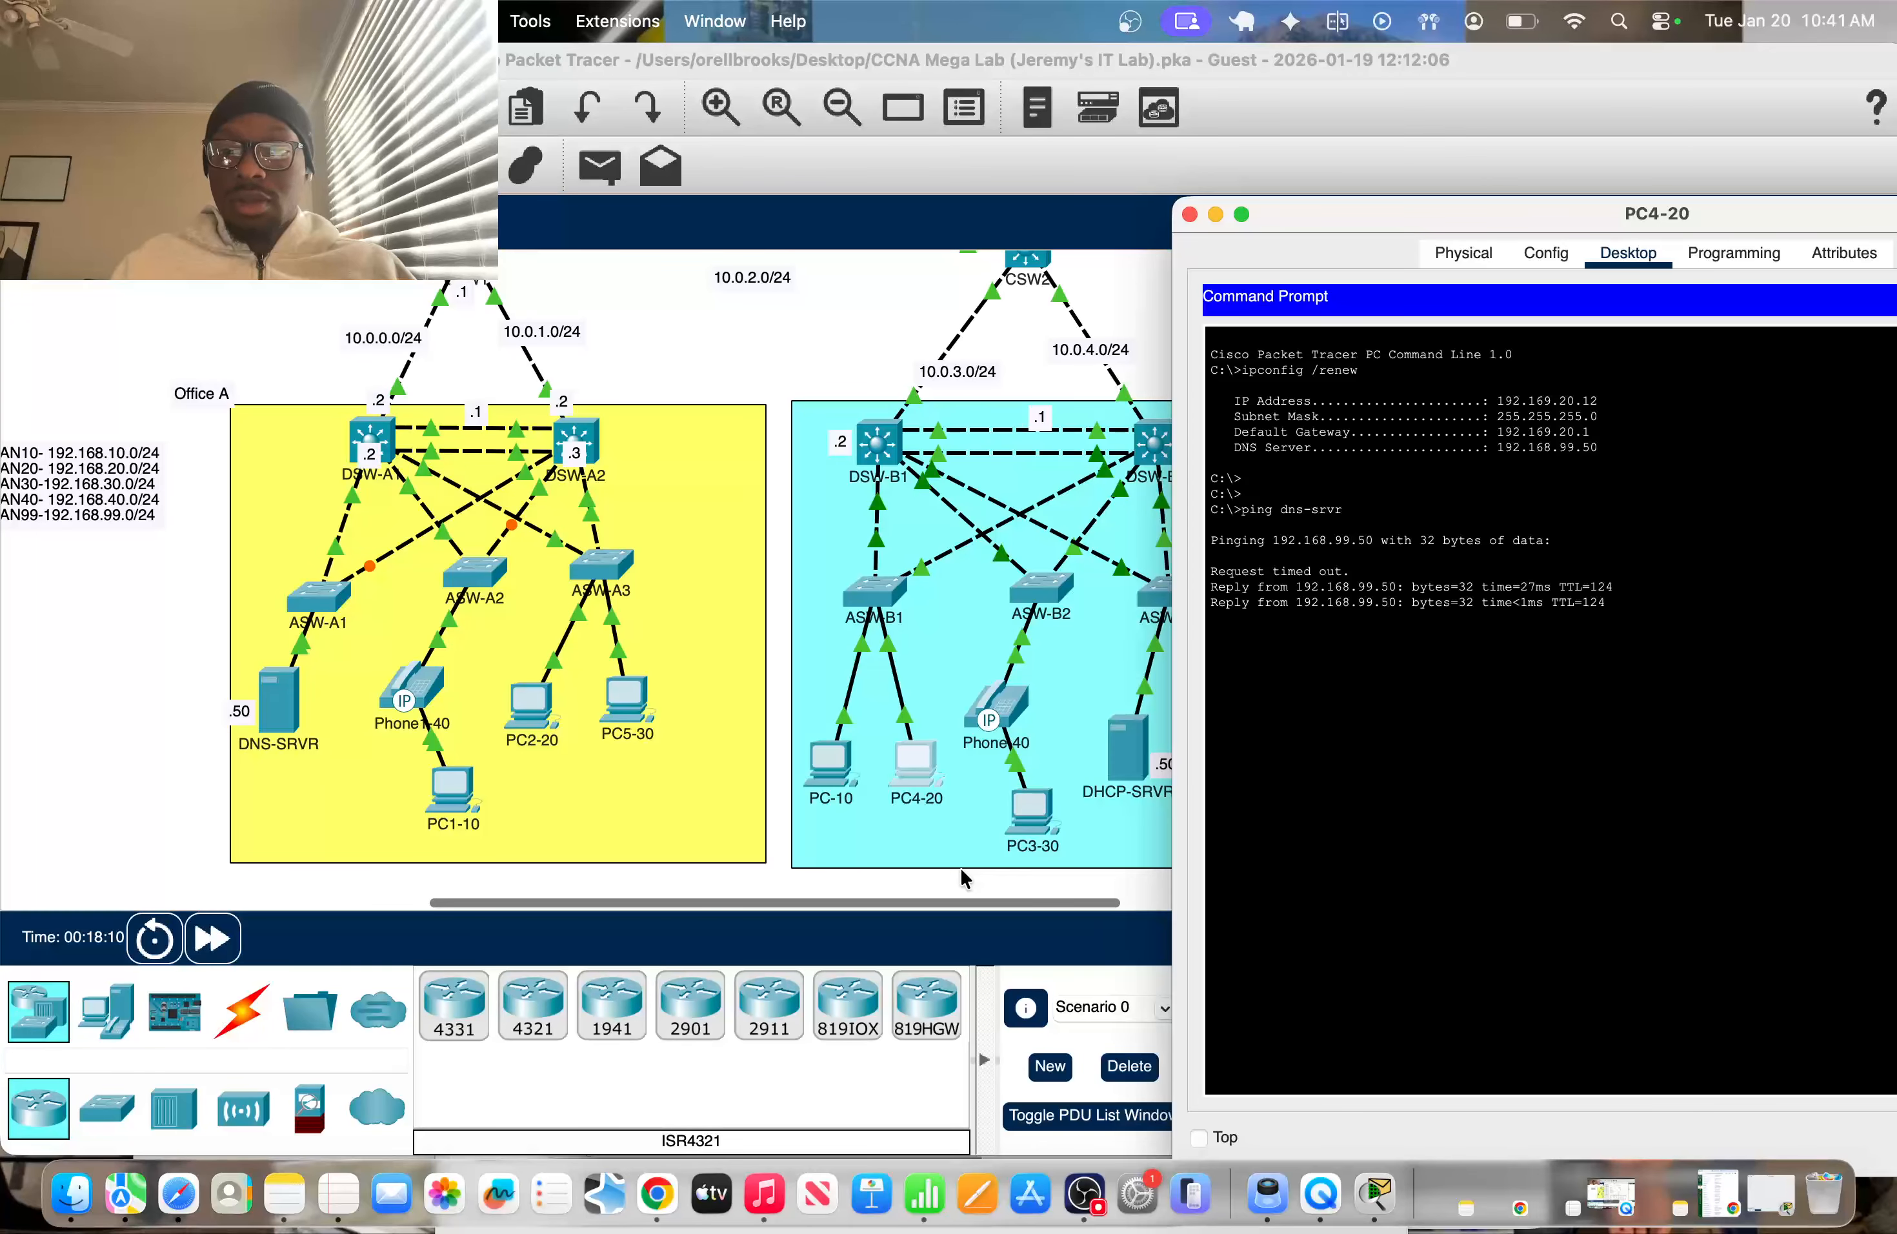
Ping dhcp-srvr by name from PC4-20's command prompt and return to the topology
text(ping)
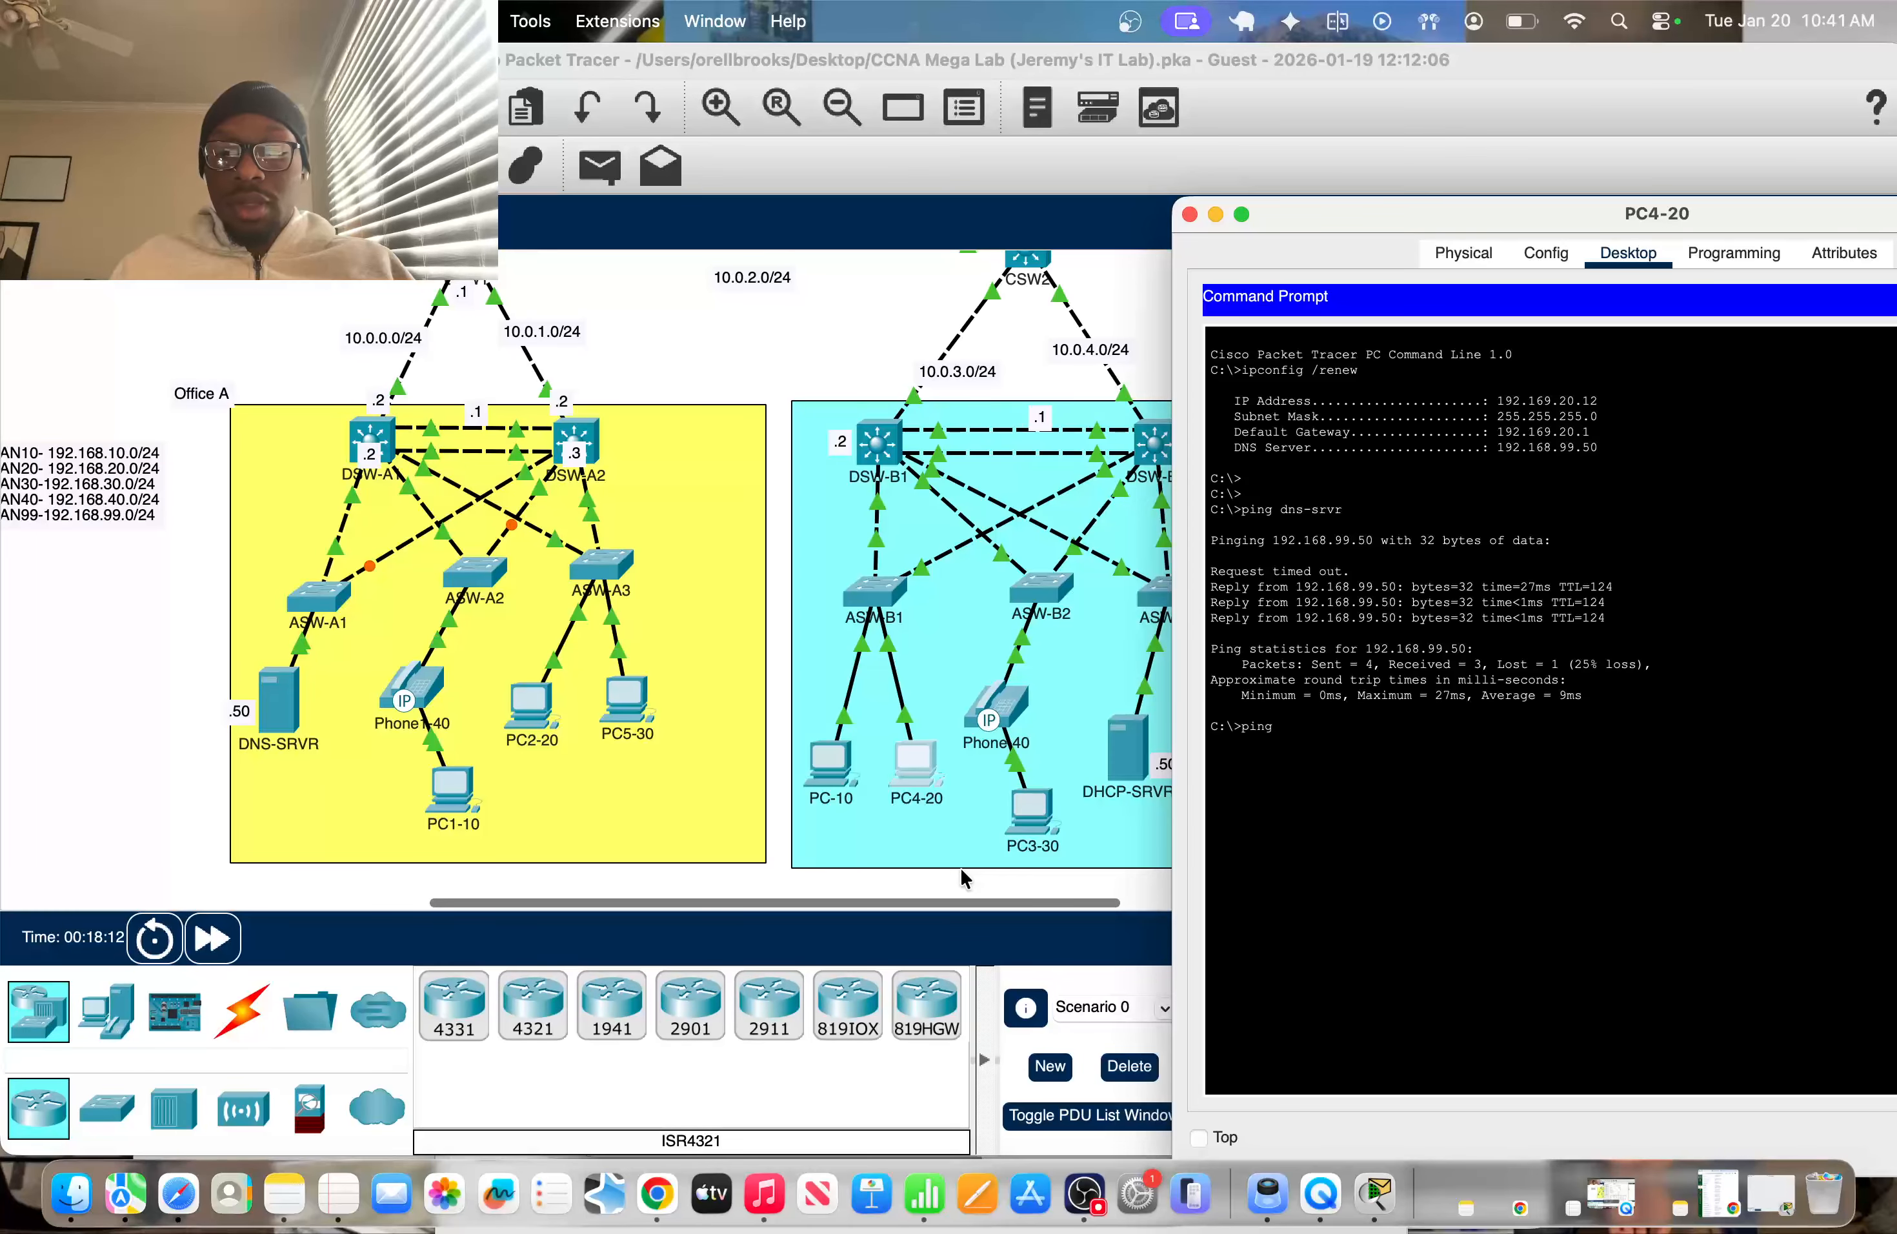
text(dhcp-srvr)
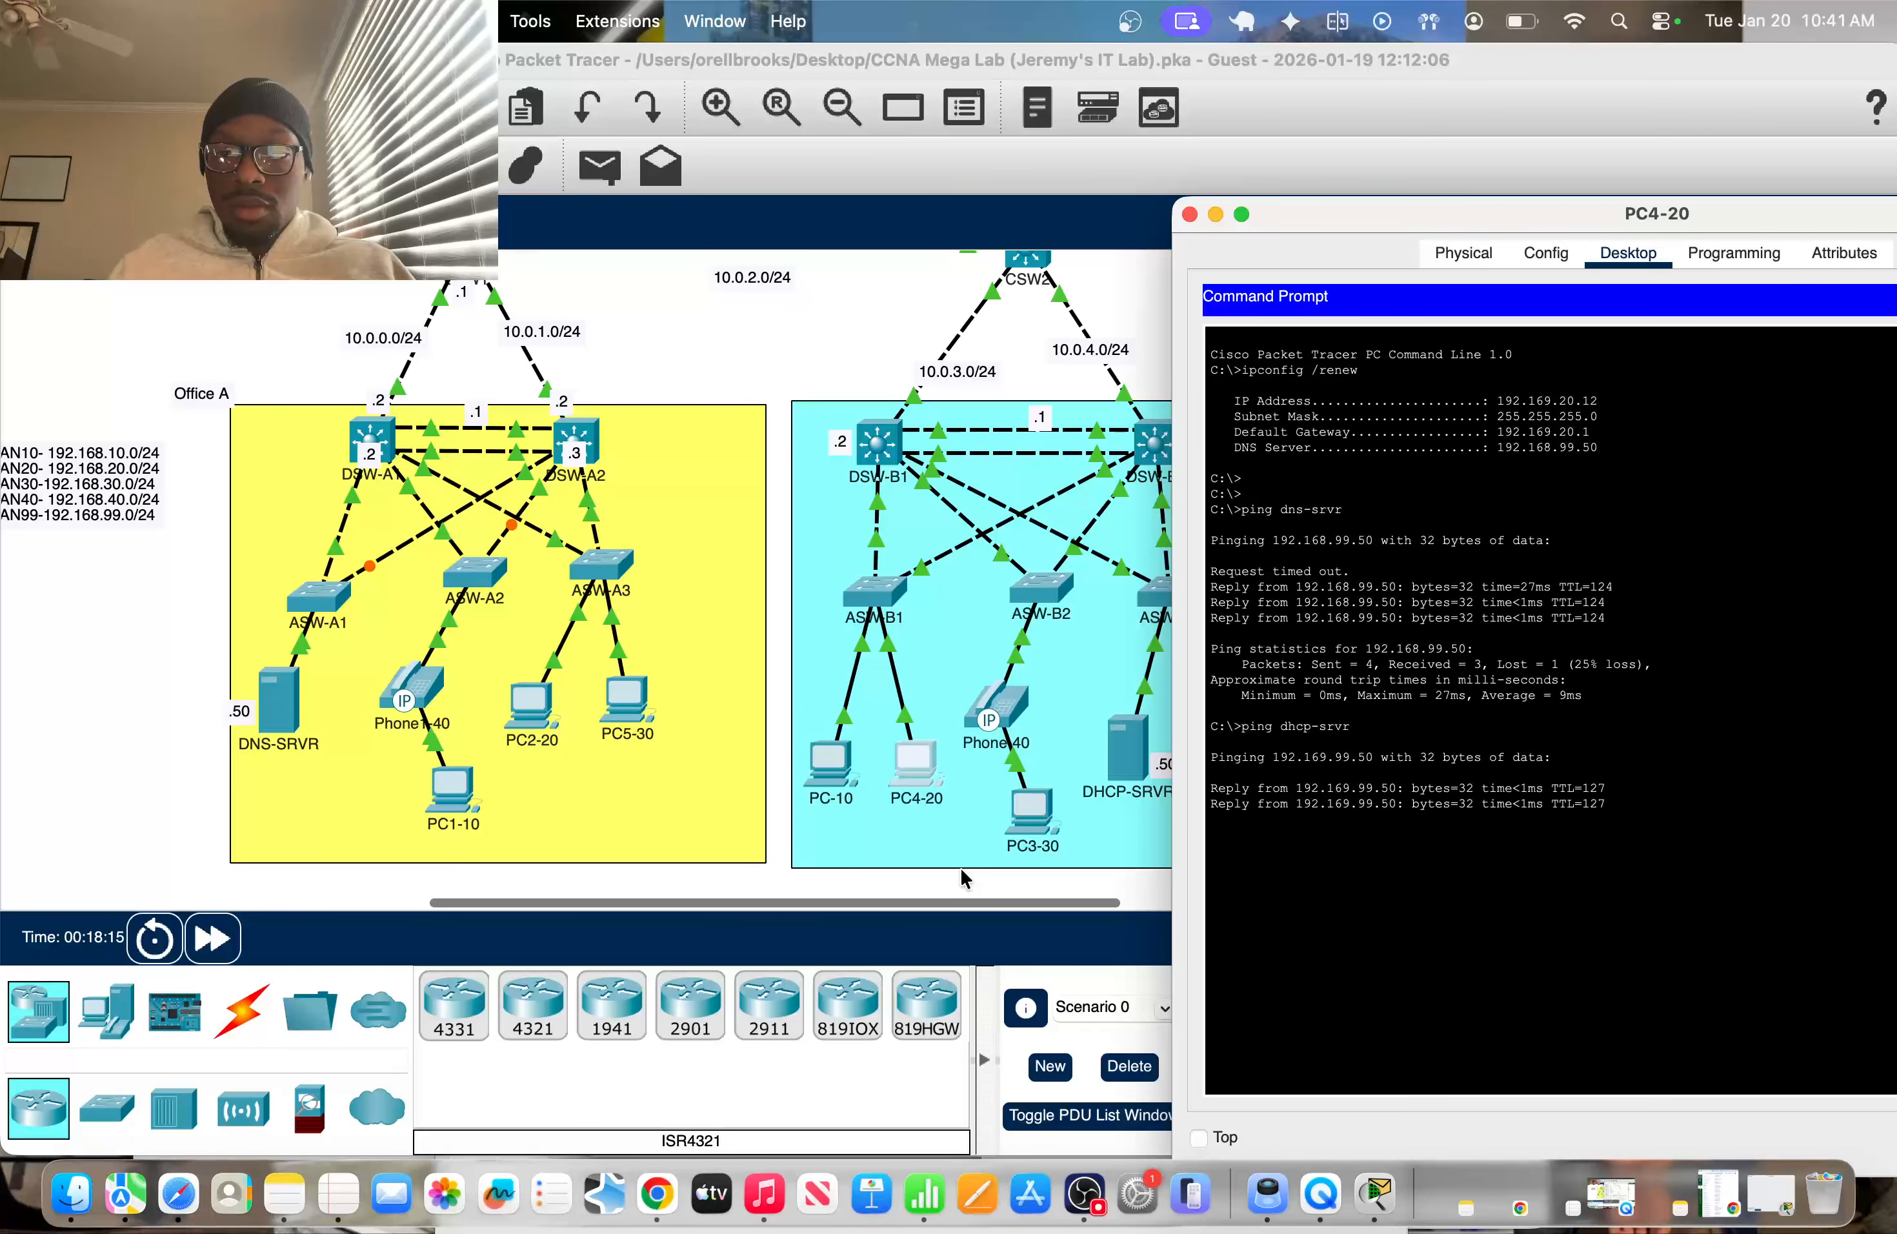
click(899, 348)
scroll(899, 347, up, 3)
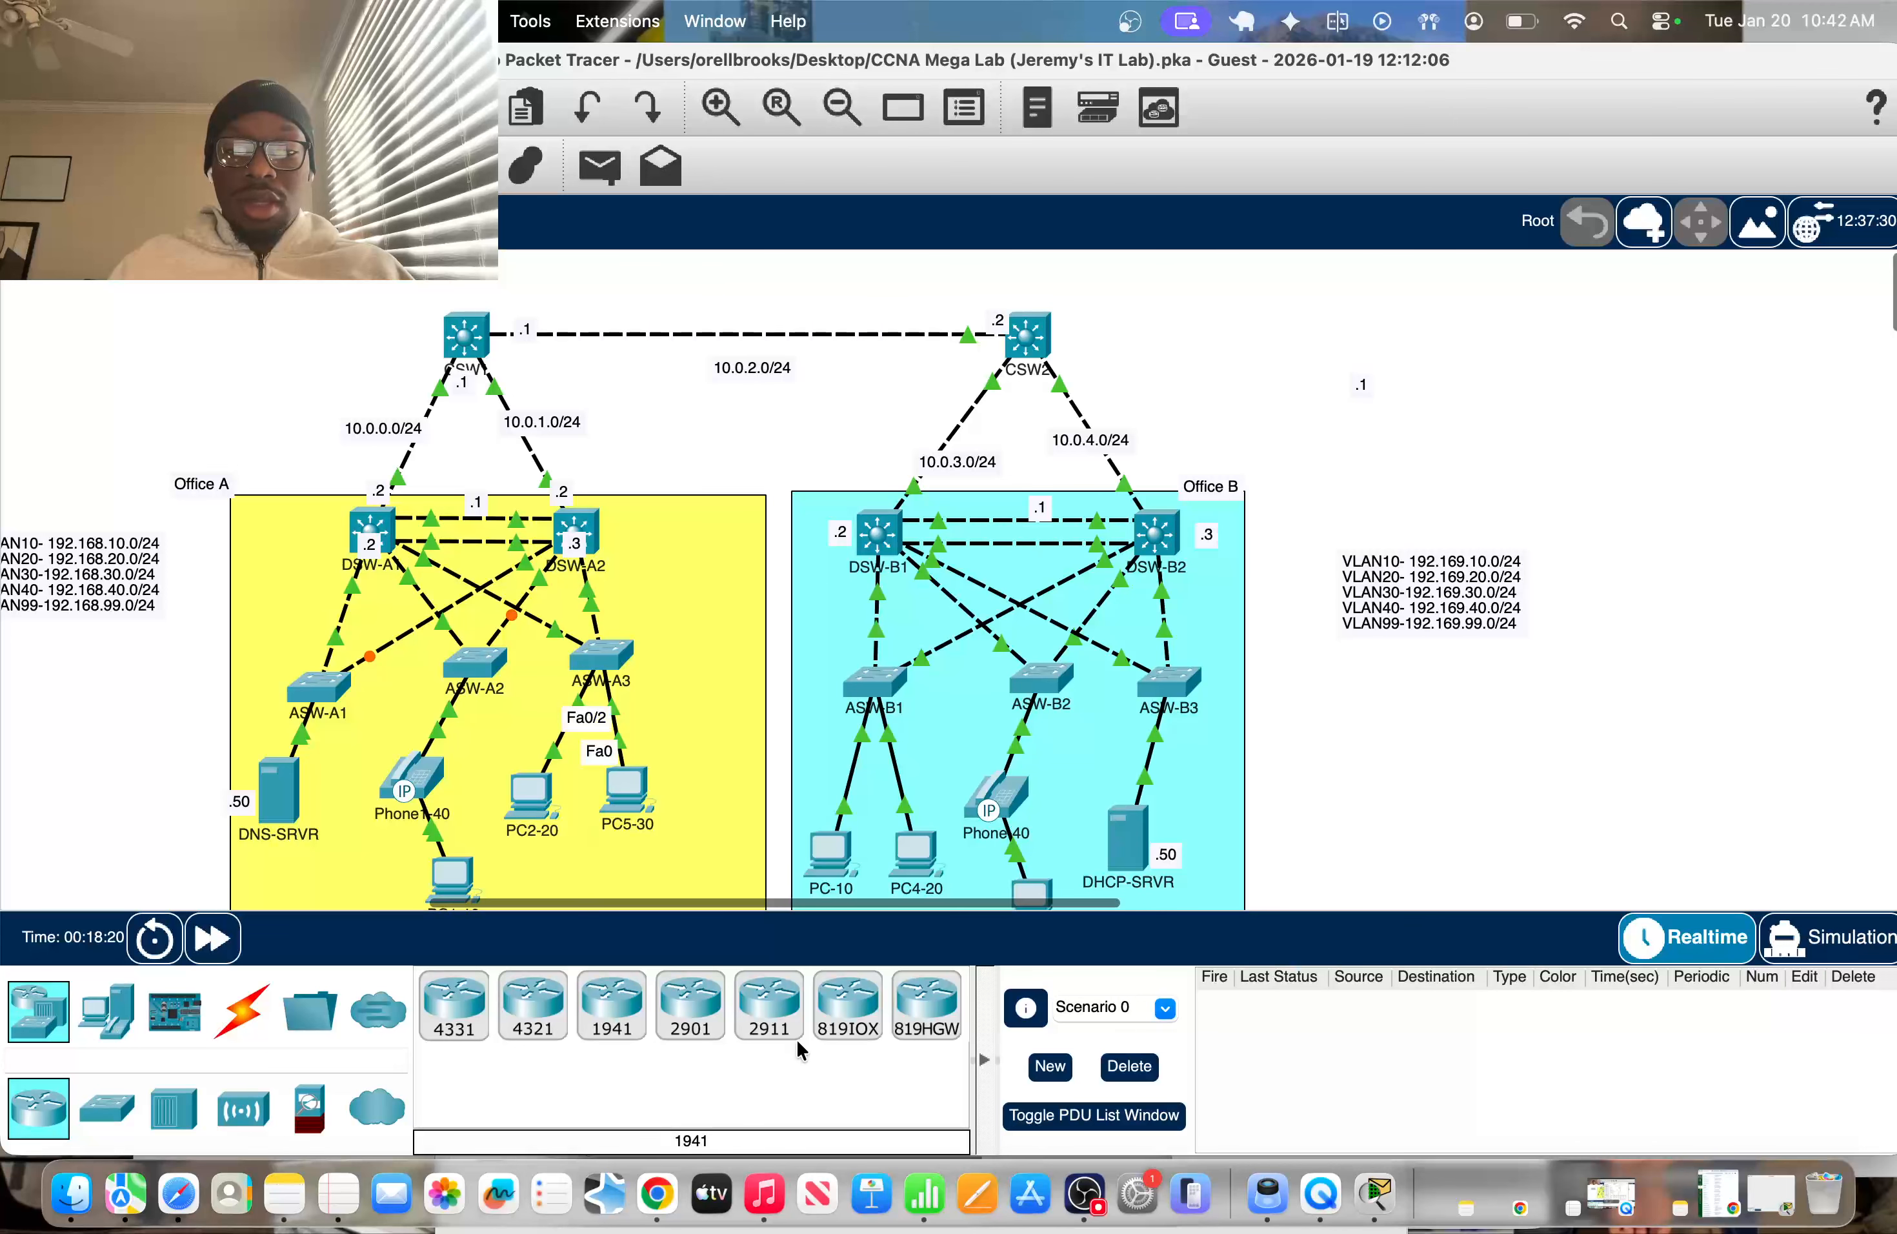
click(771, 1011)
click(773, 1031)
click(755, 1015)
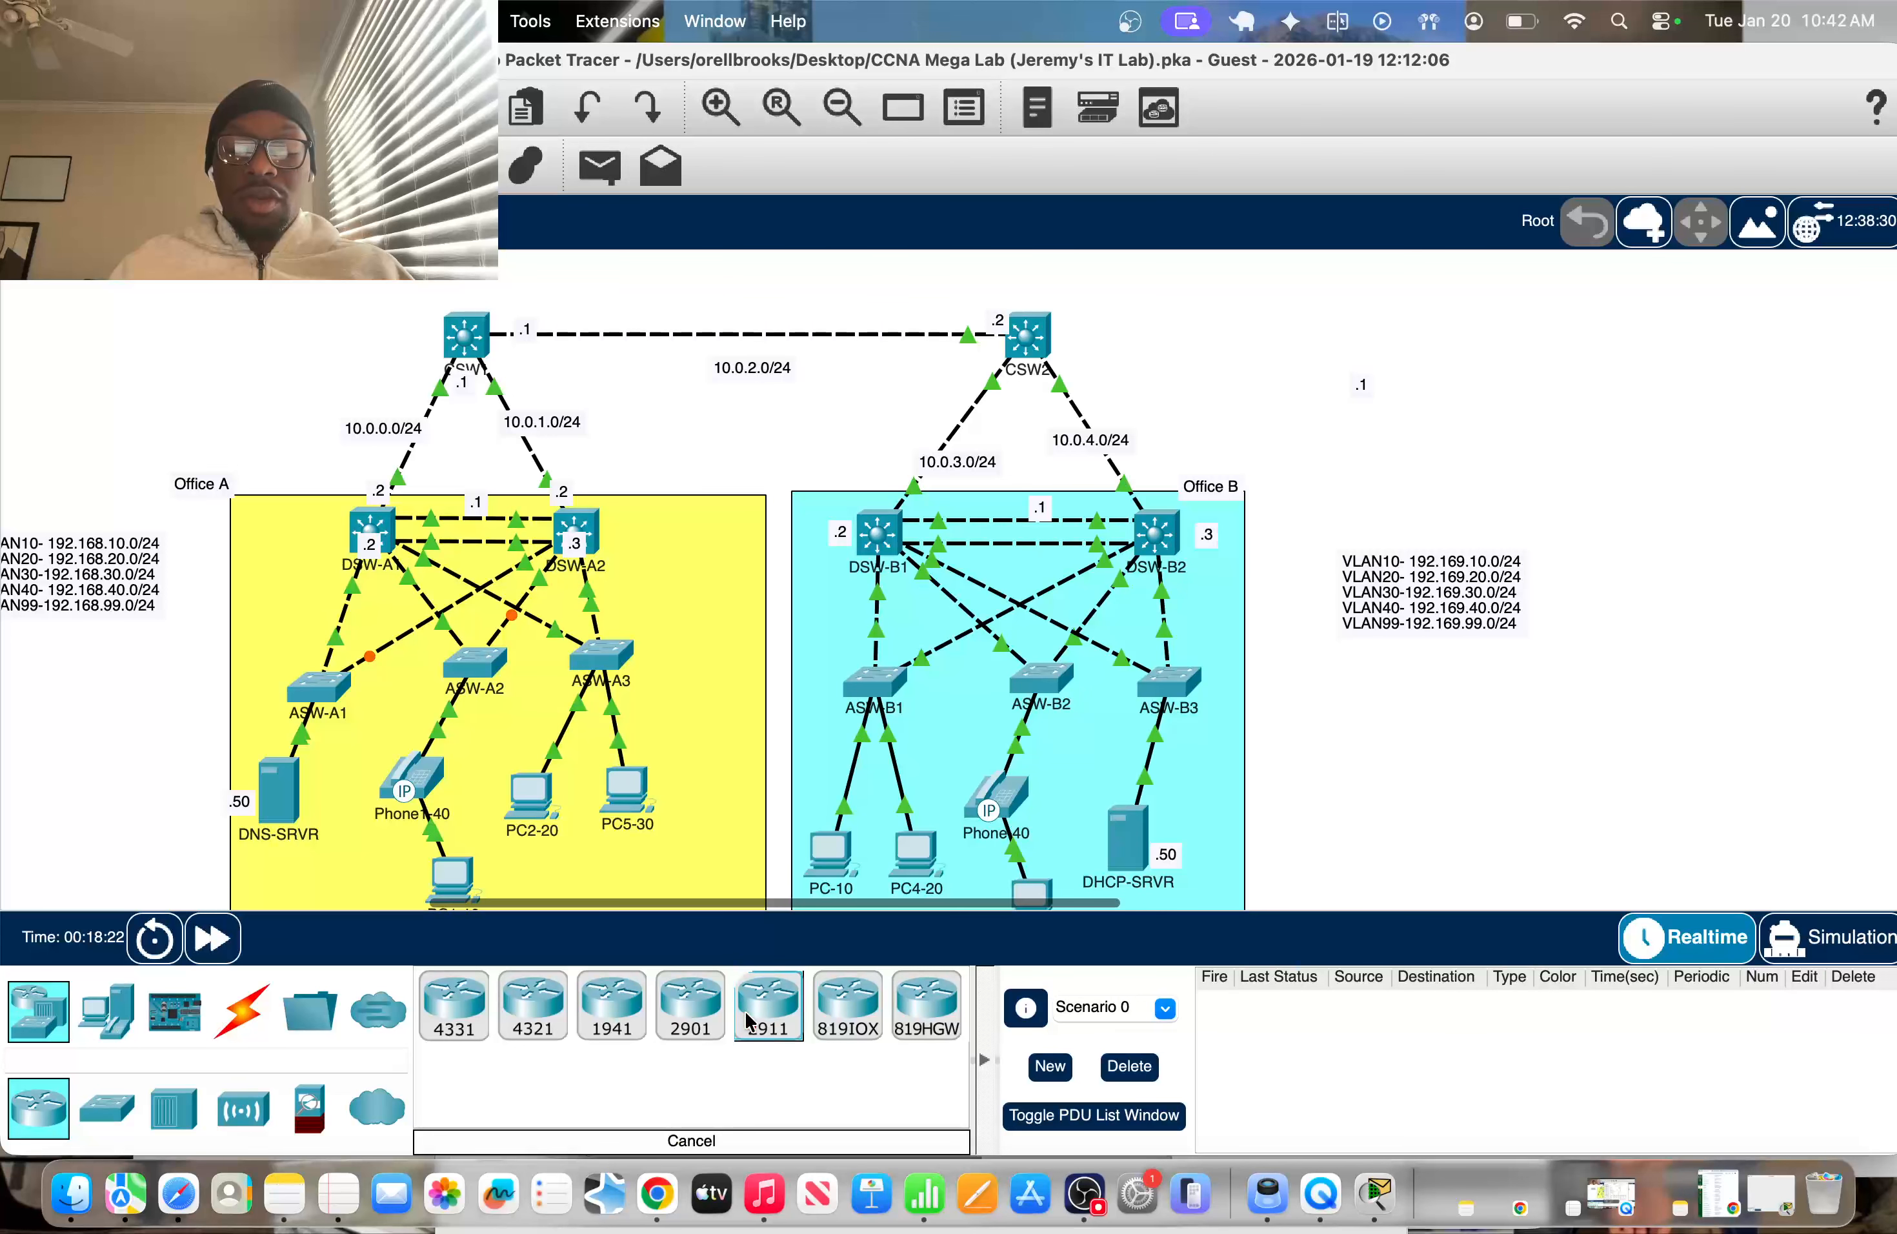
Place a 2901 router in the free area beside CSW1, above Office A
scroll(833, 750, down, 2)
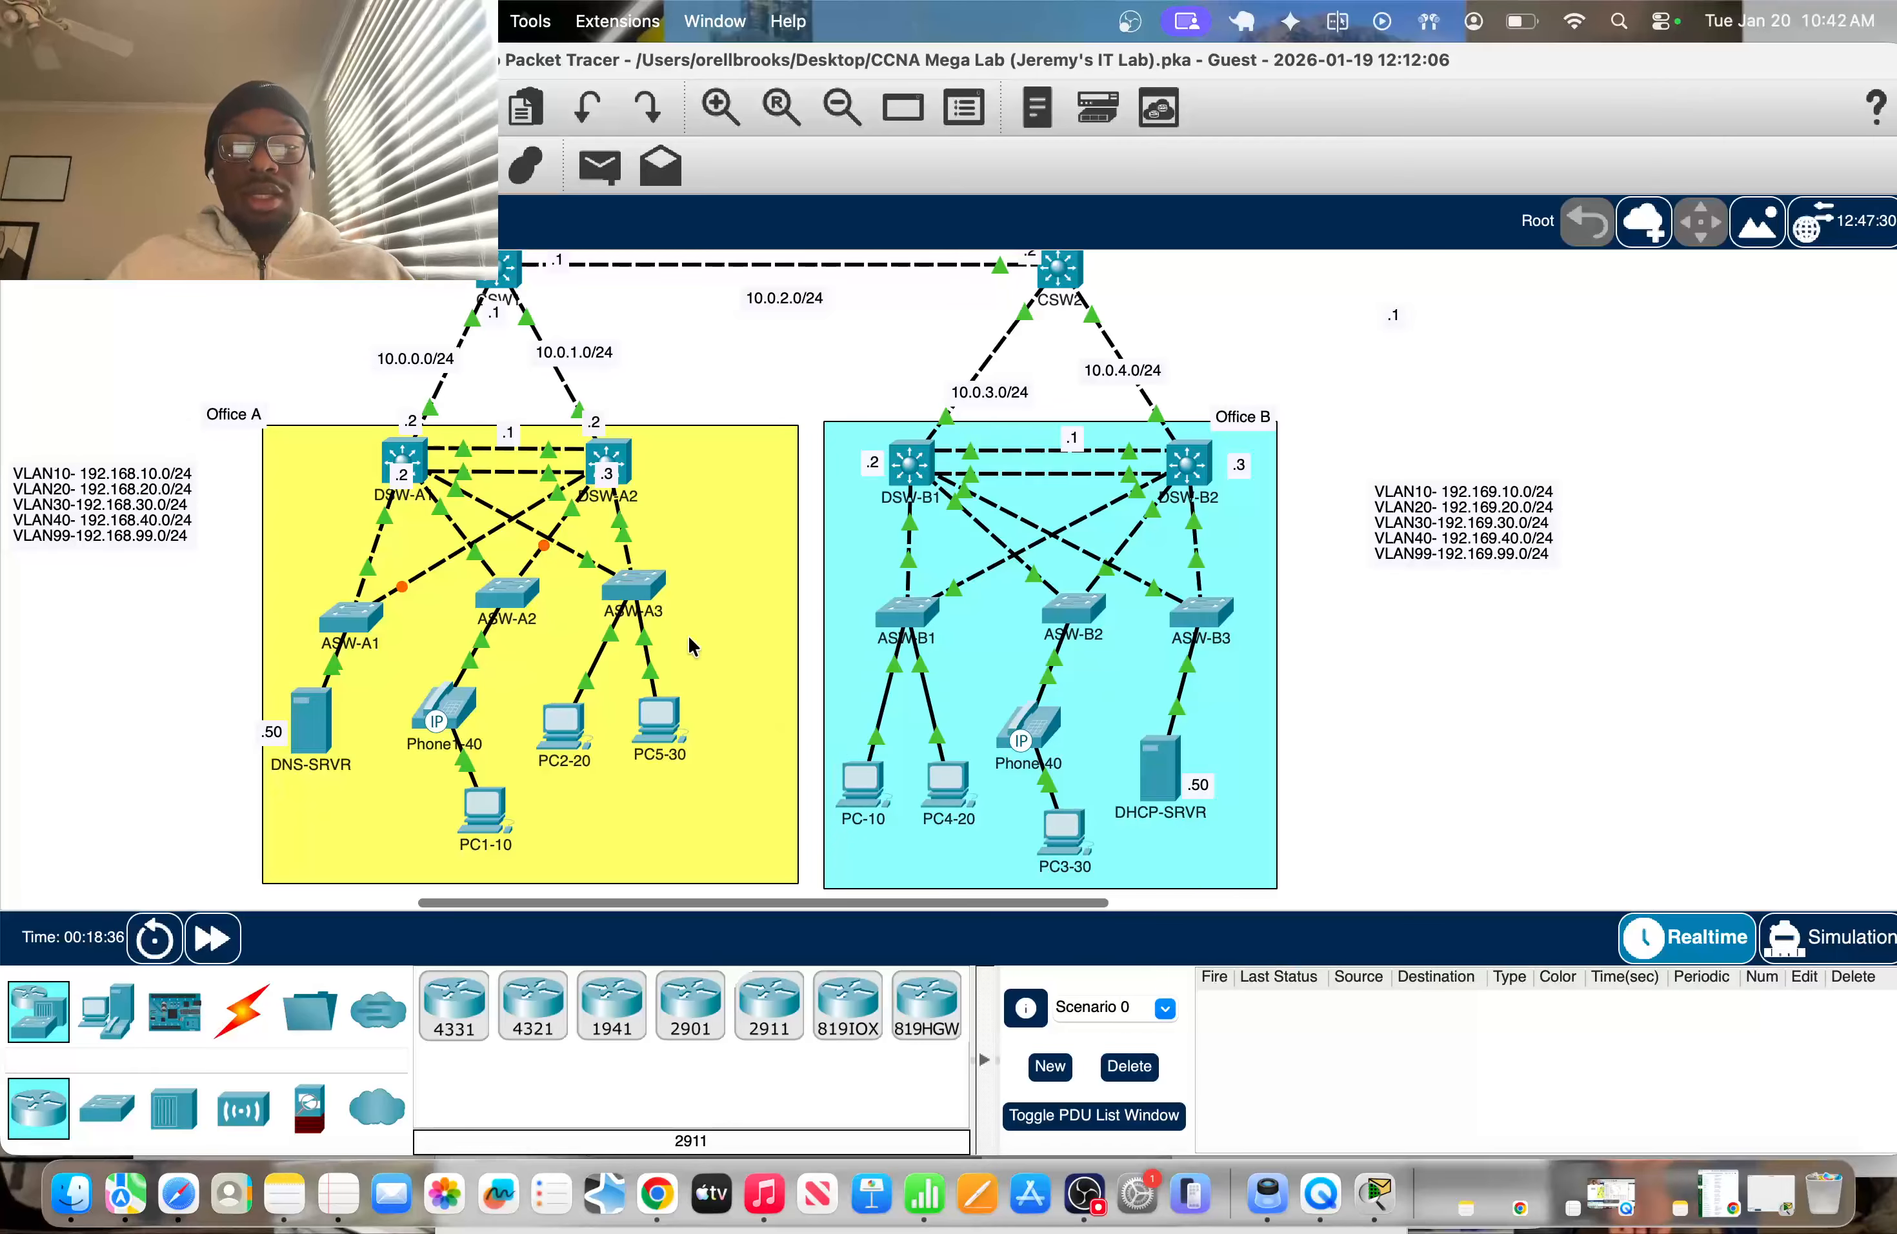
scroll(801, 645, up, 2)
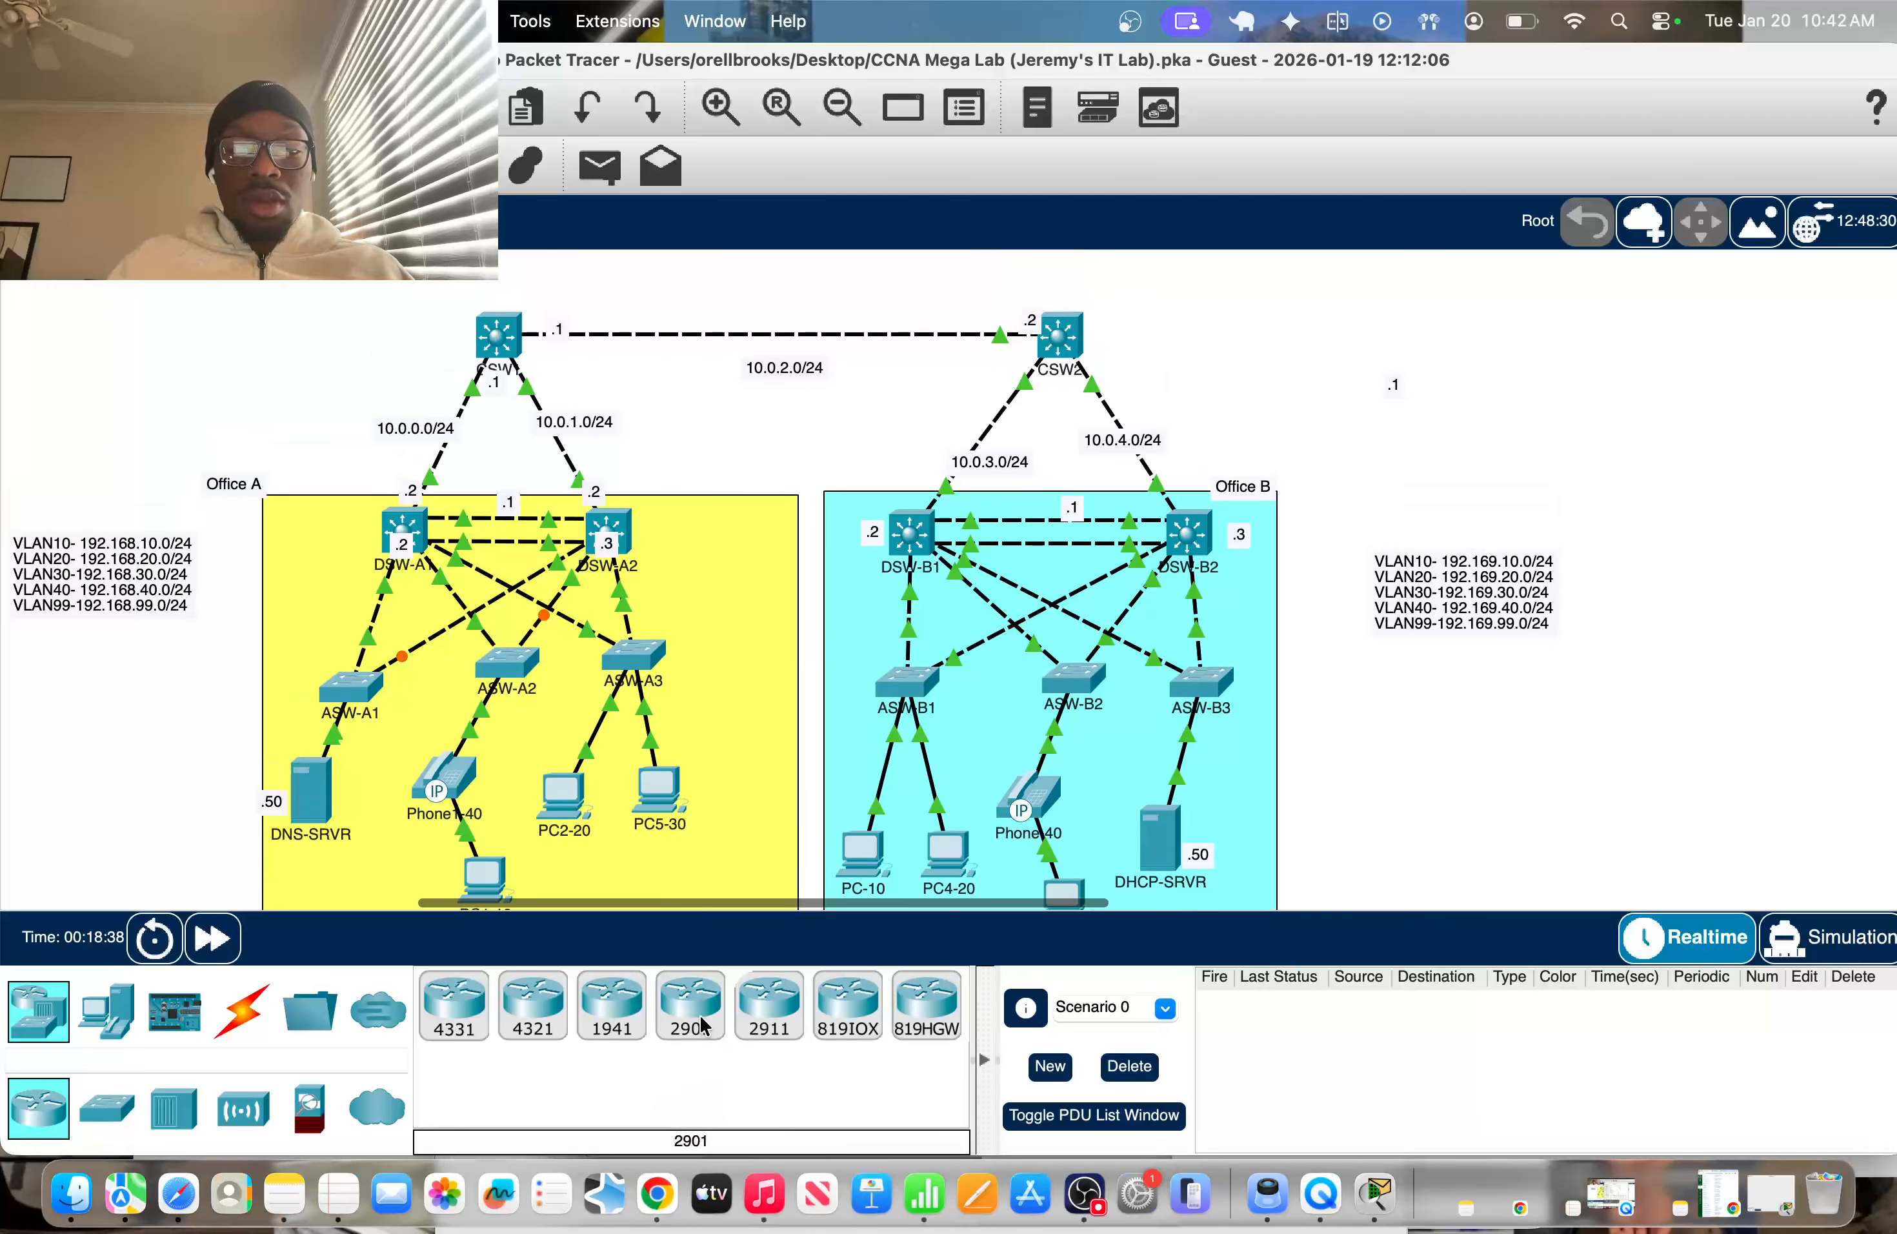
drag(689, 1005, 209, 326)
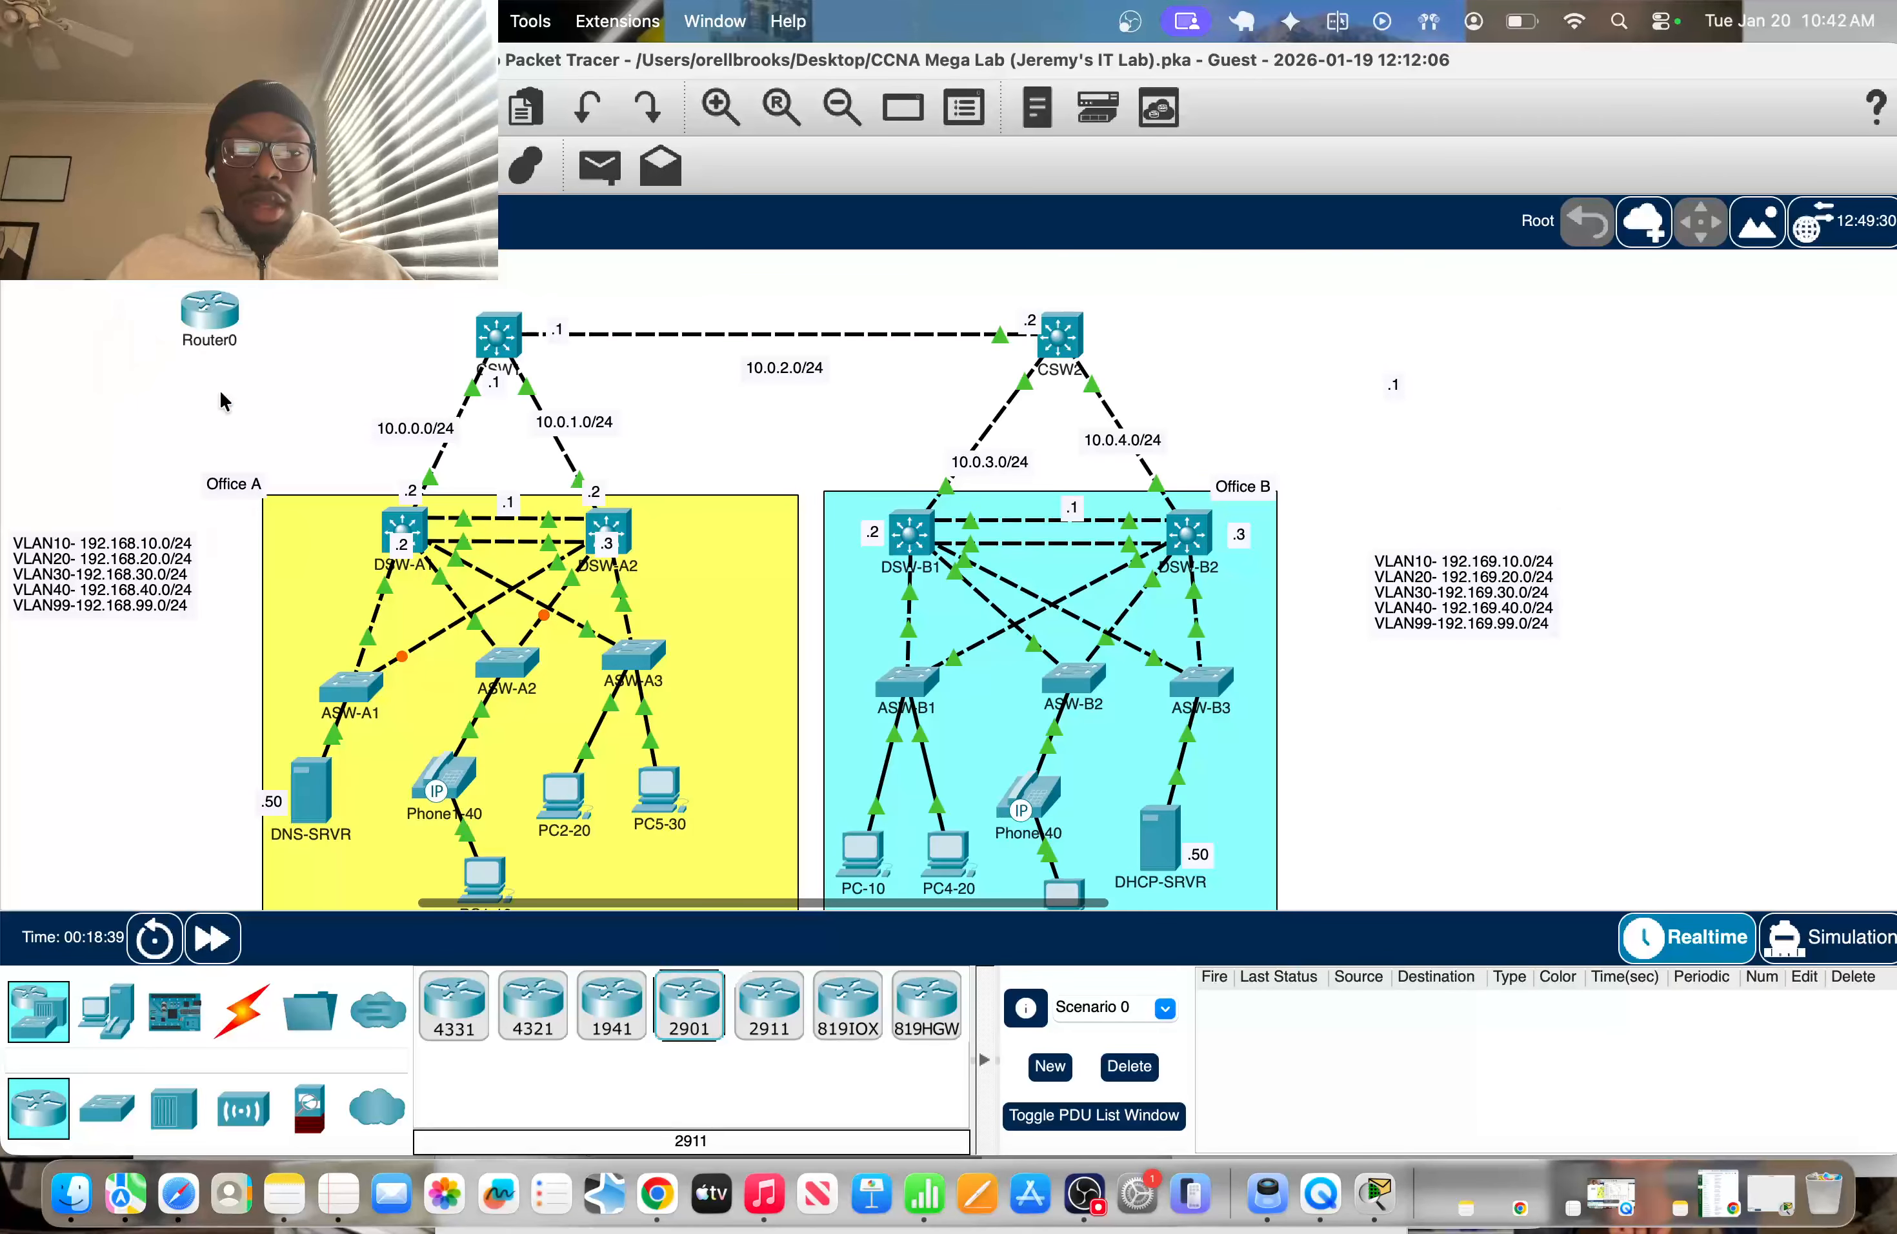
Connect a FastEthernet port of CSW1 to the new router's GigabitEthernet0/0 with a copper straight-through cable
click(238, 997)
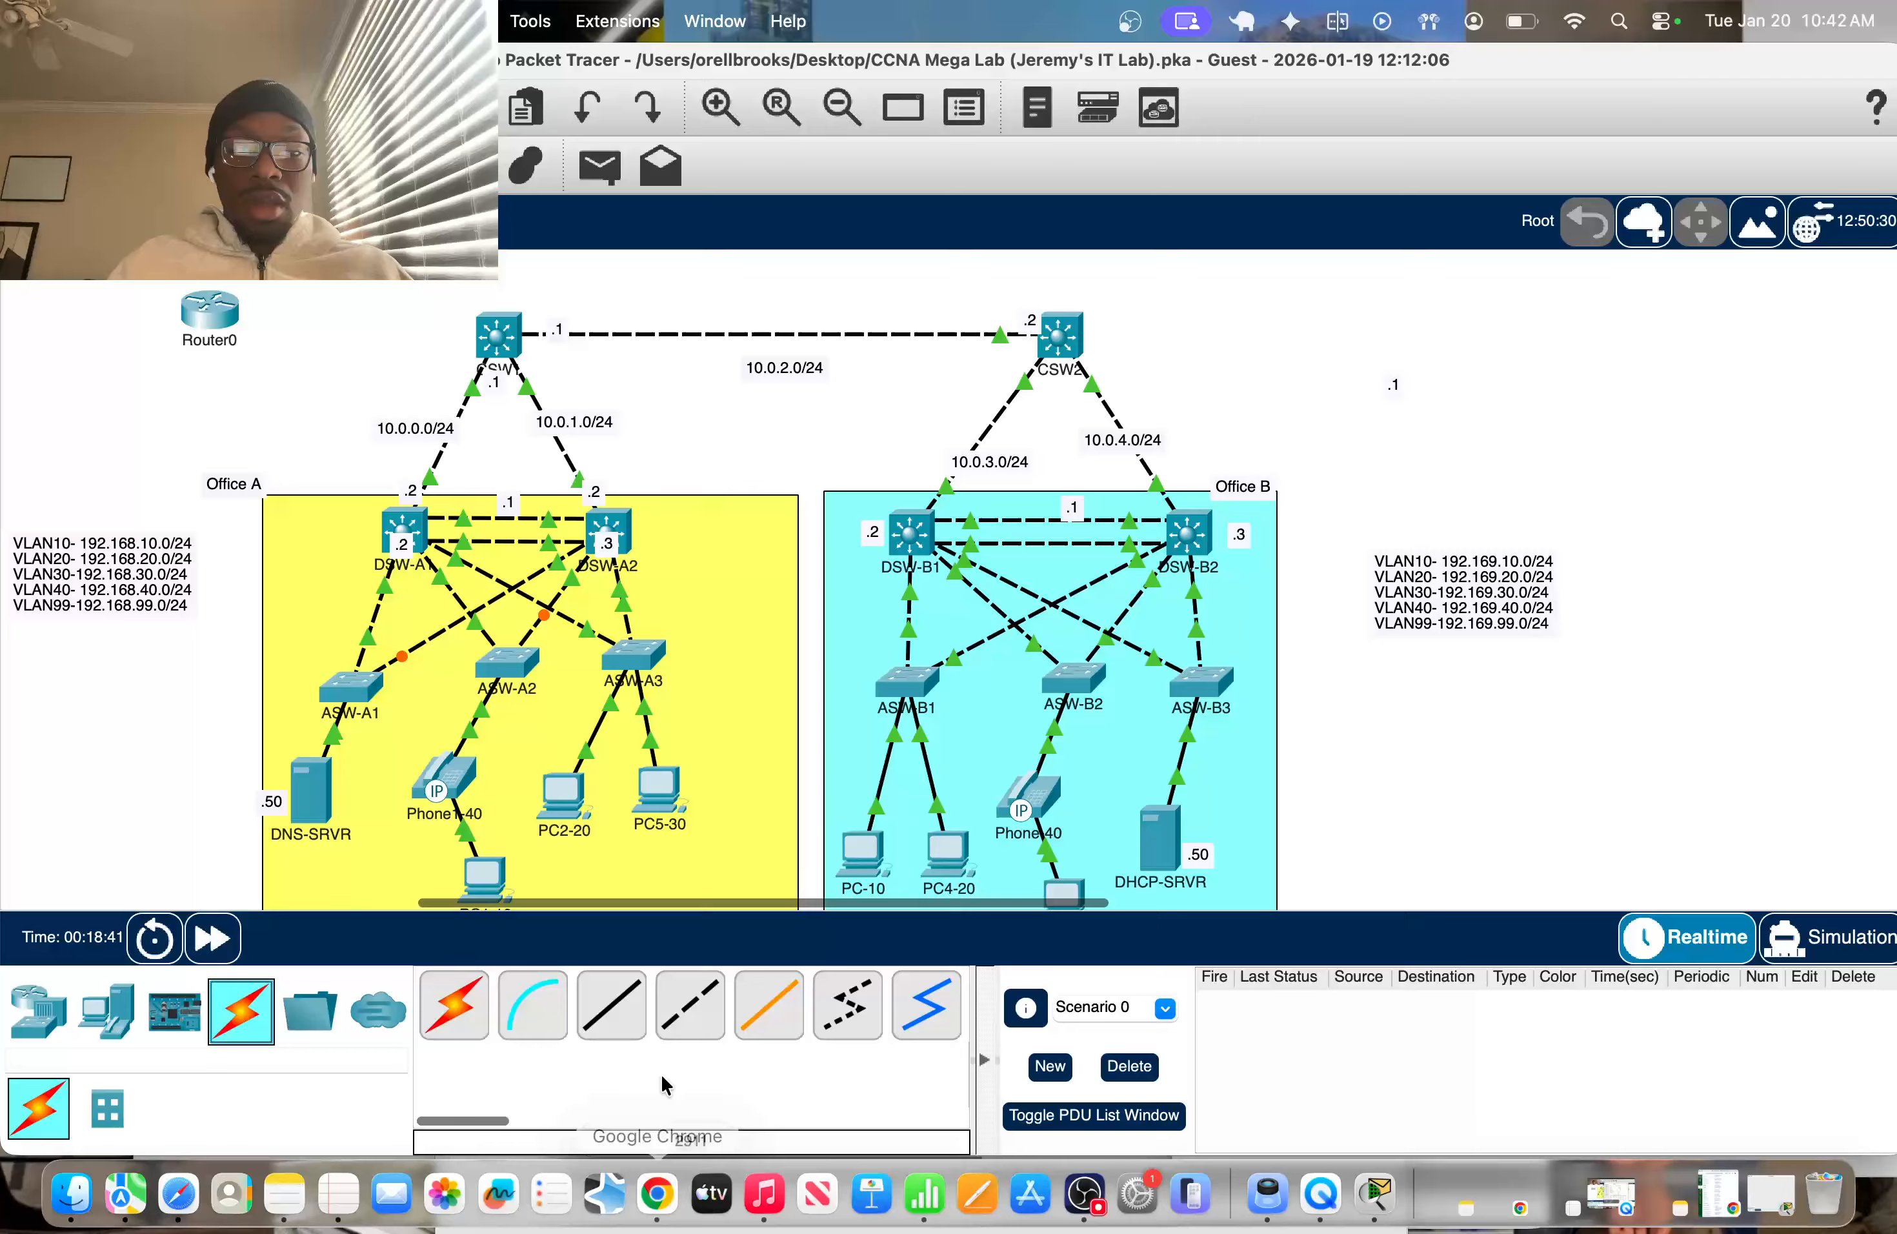
click(451, 1022)
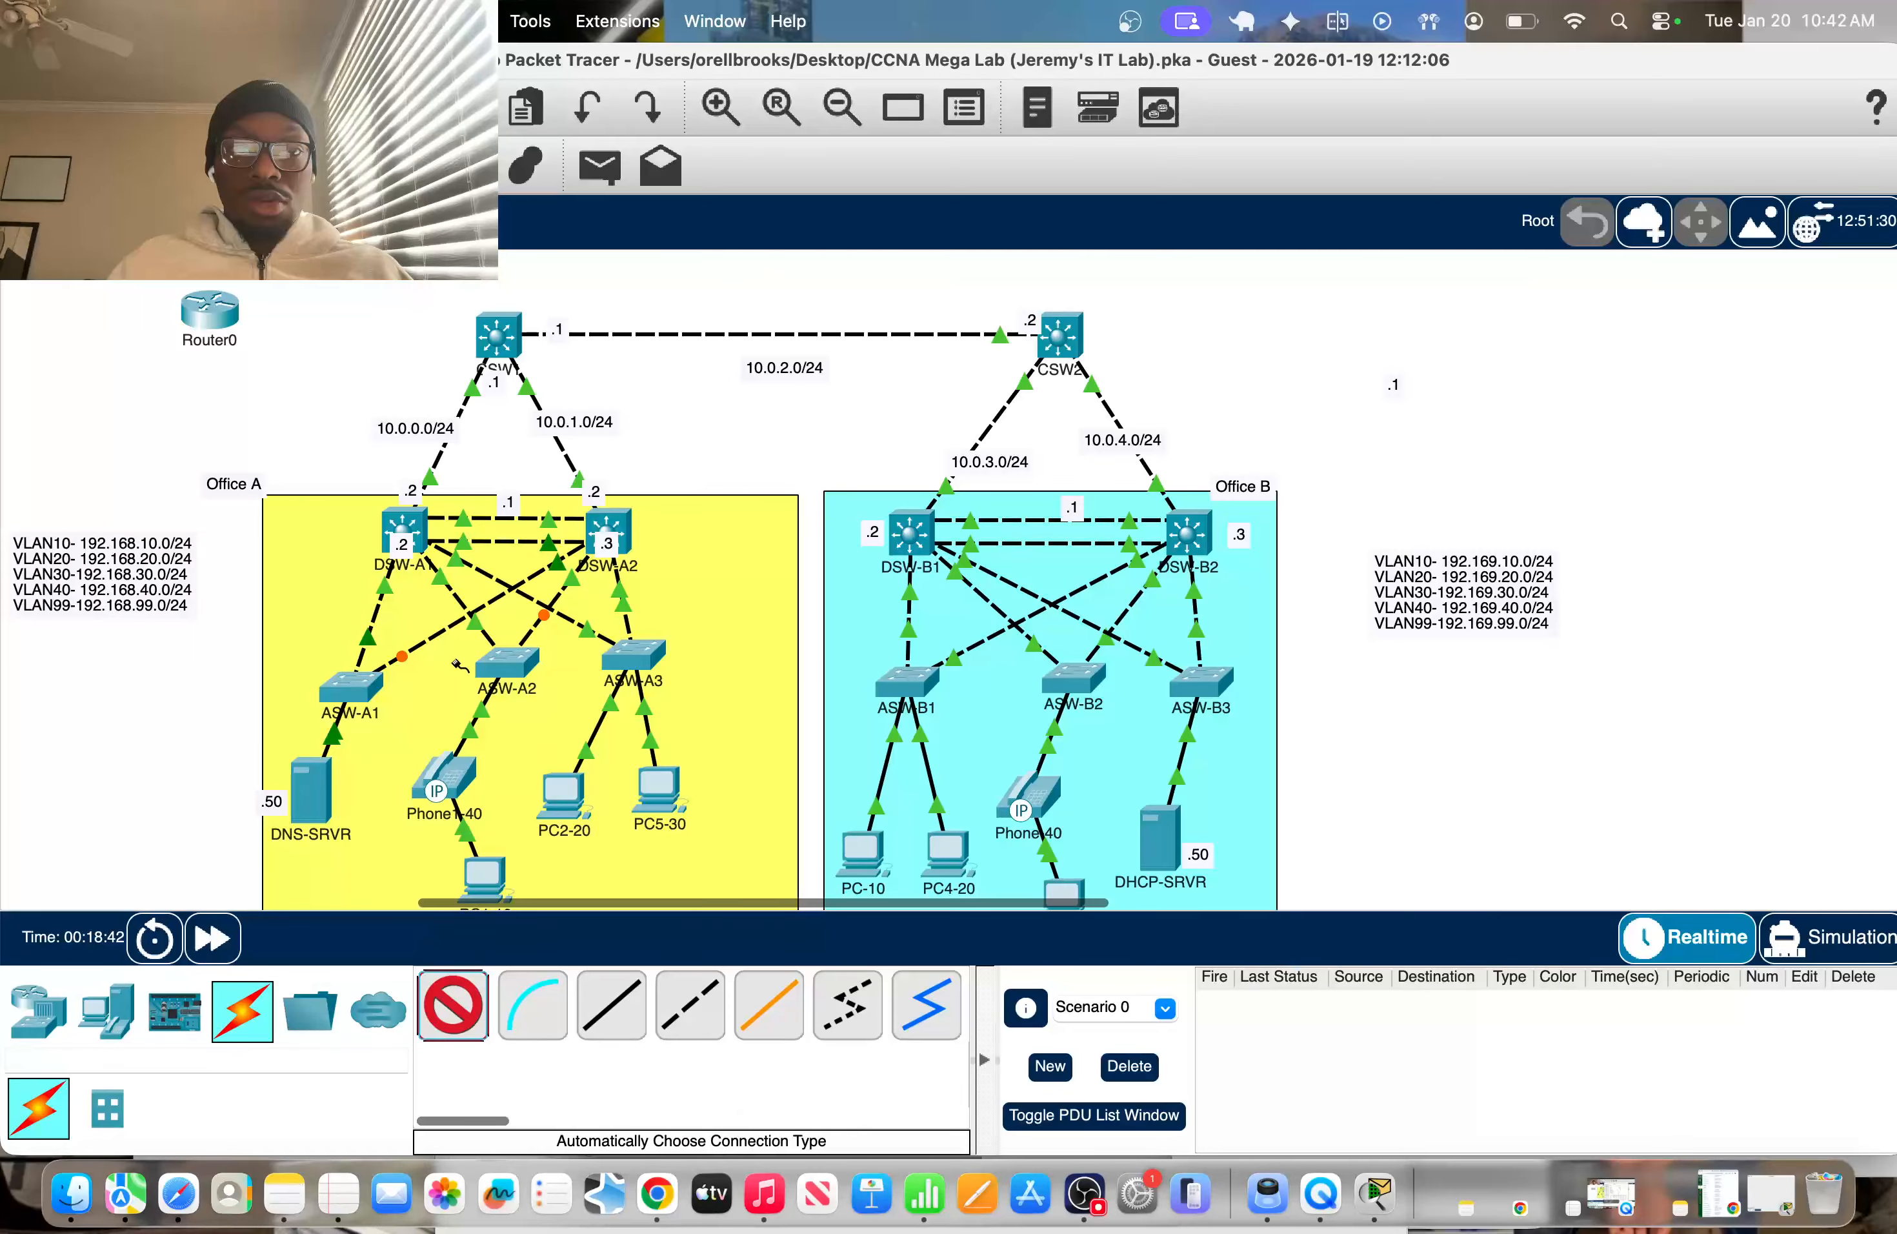
click(460, 1025)
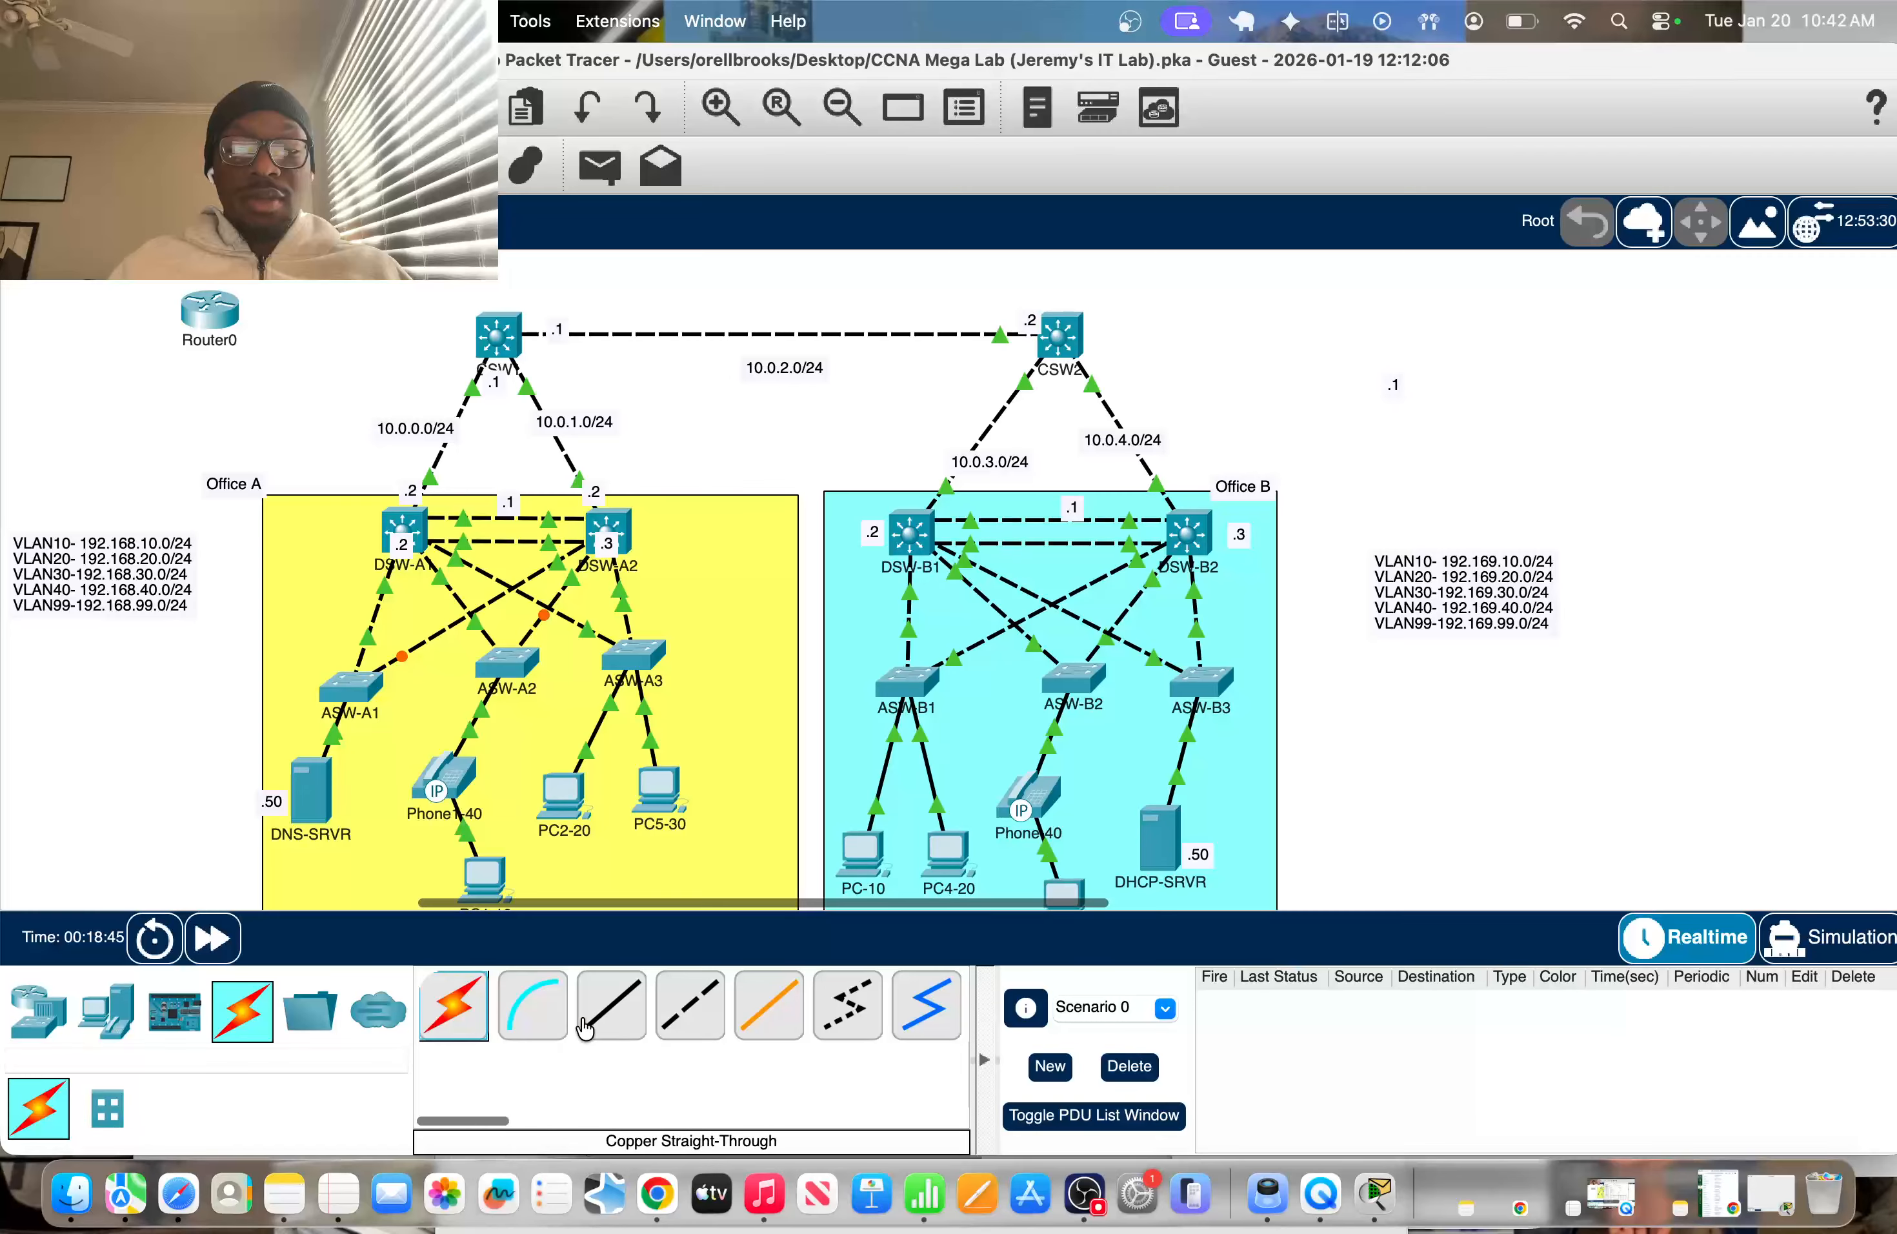
click(609, 1028)
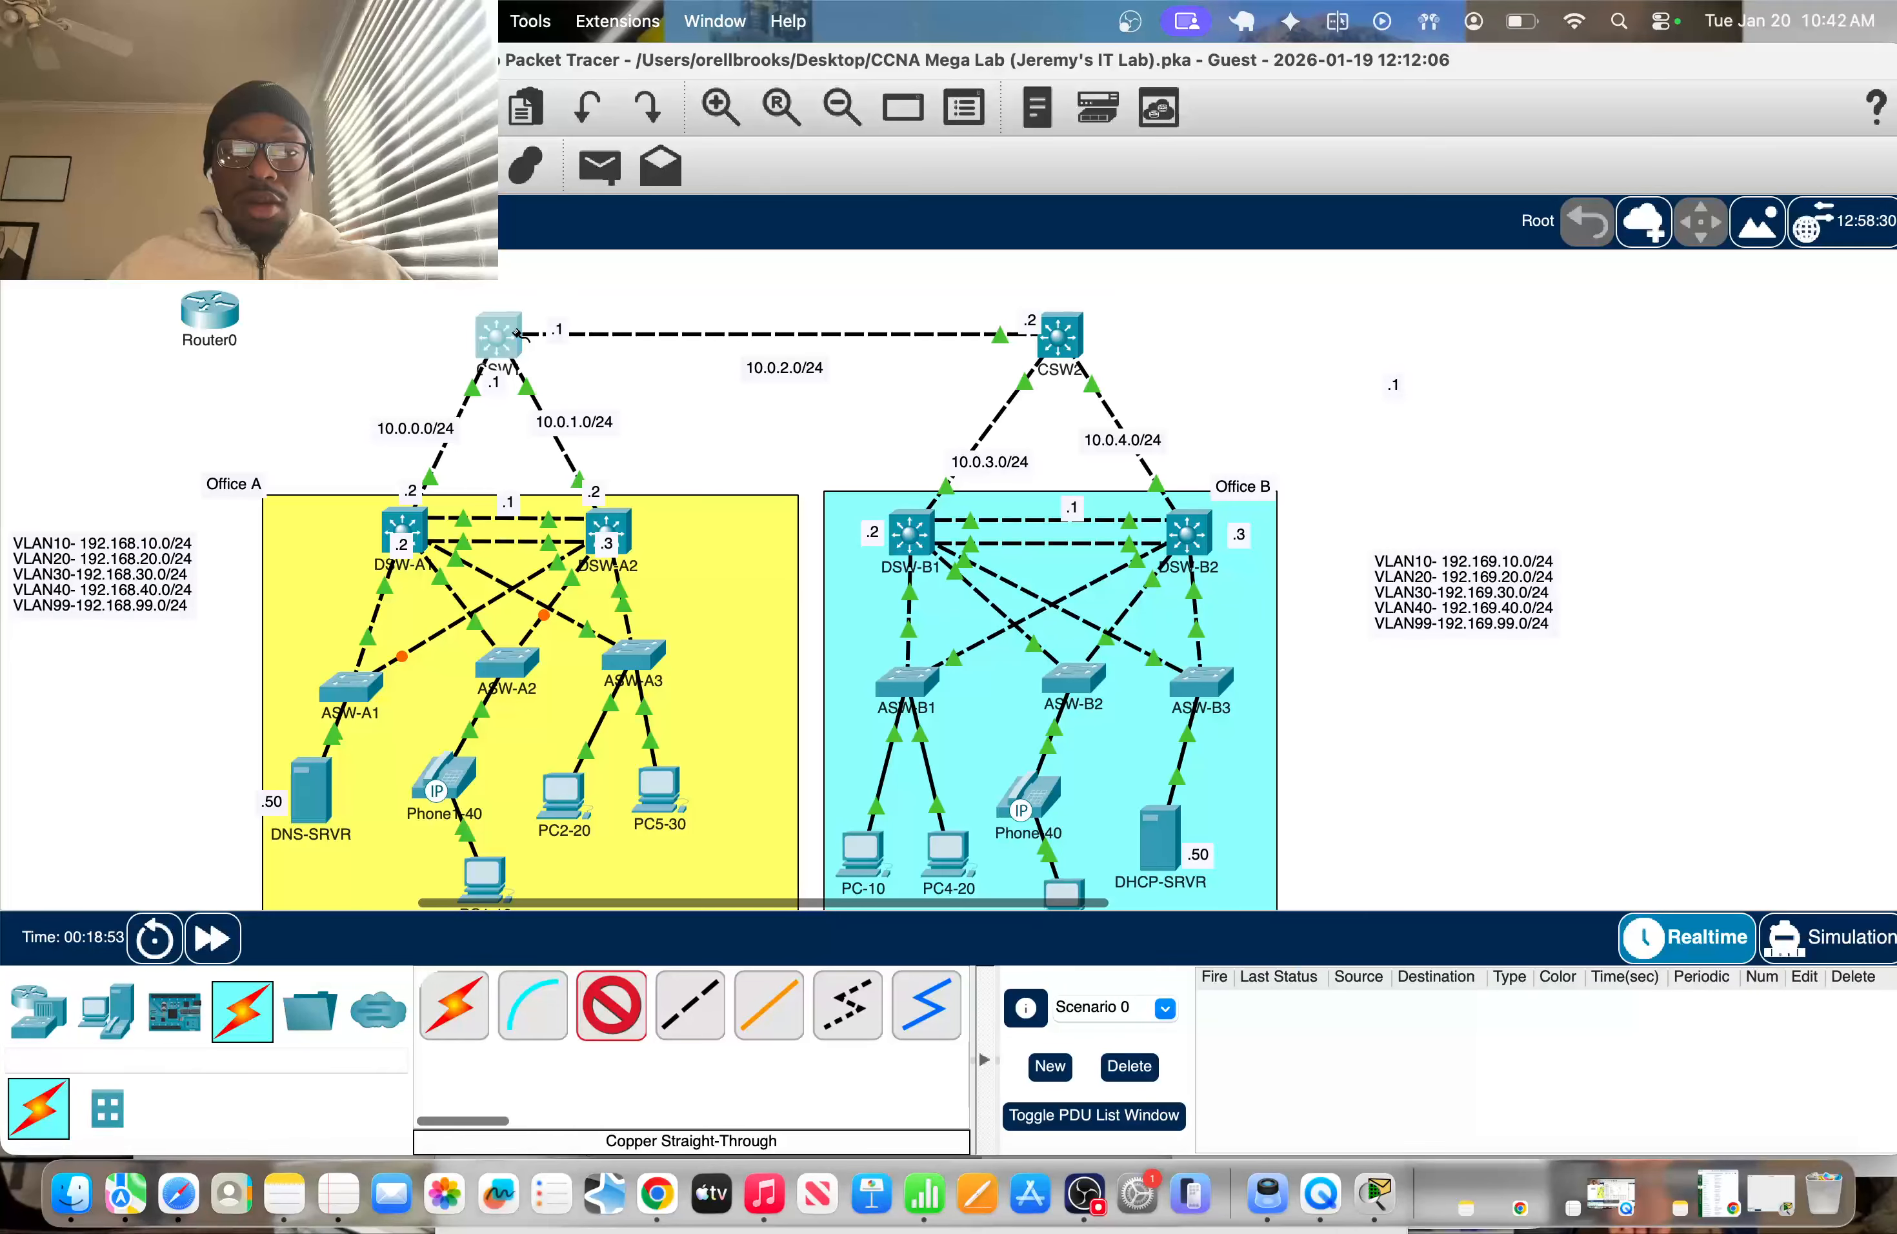
click(518, 331)
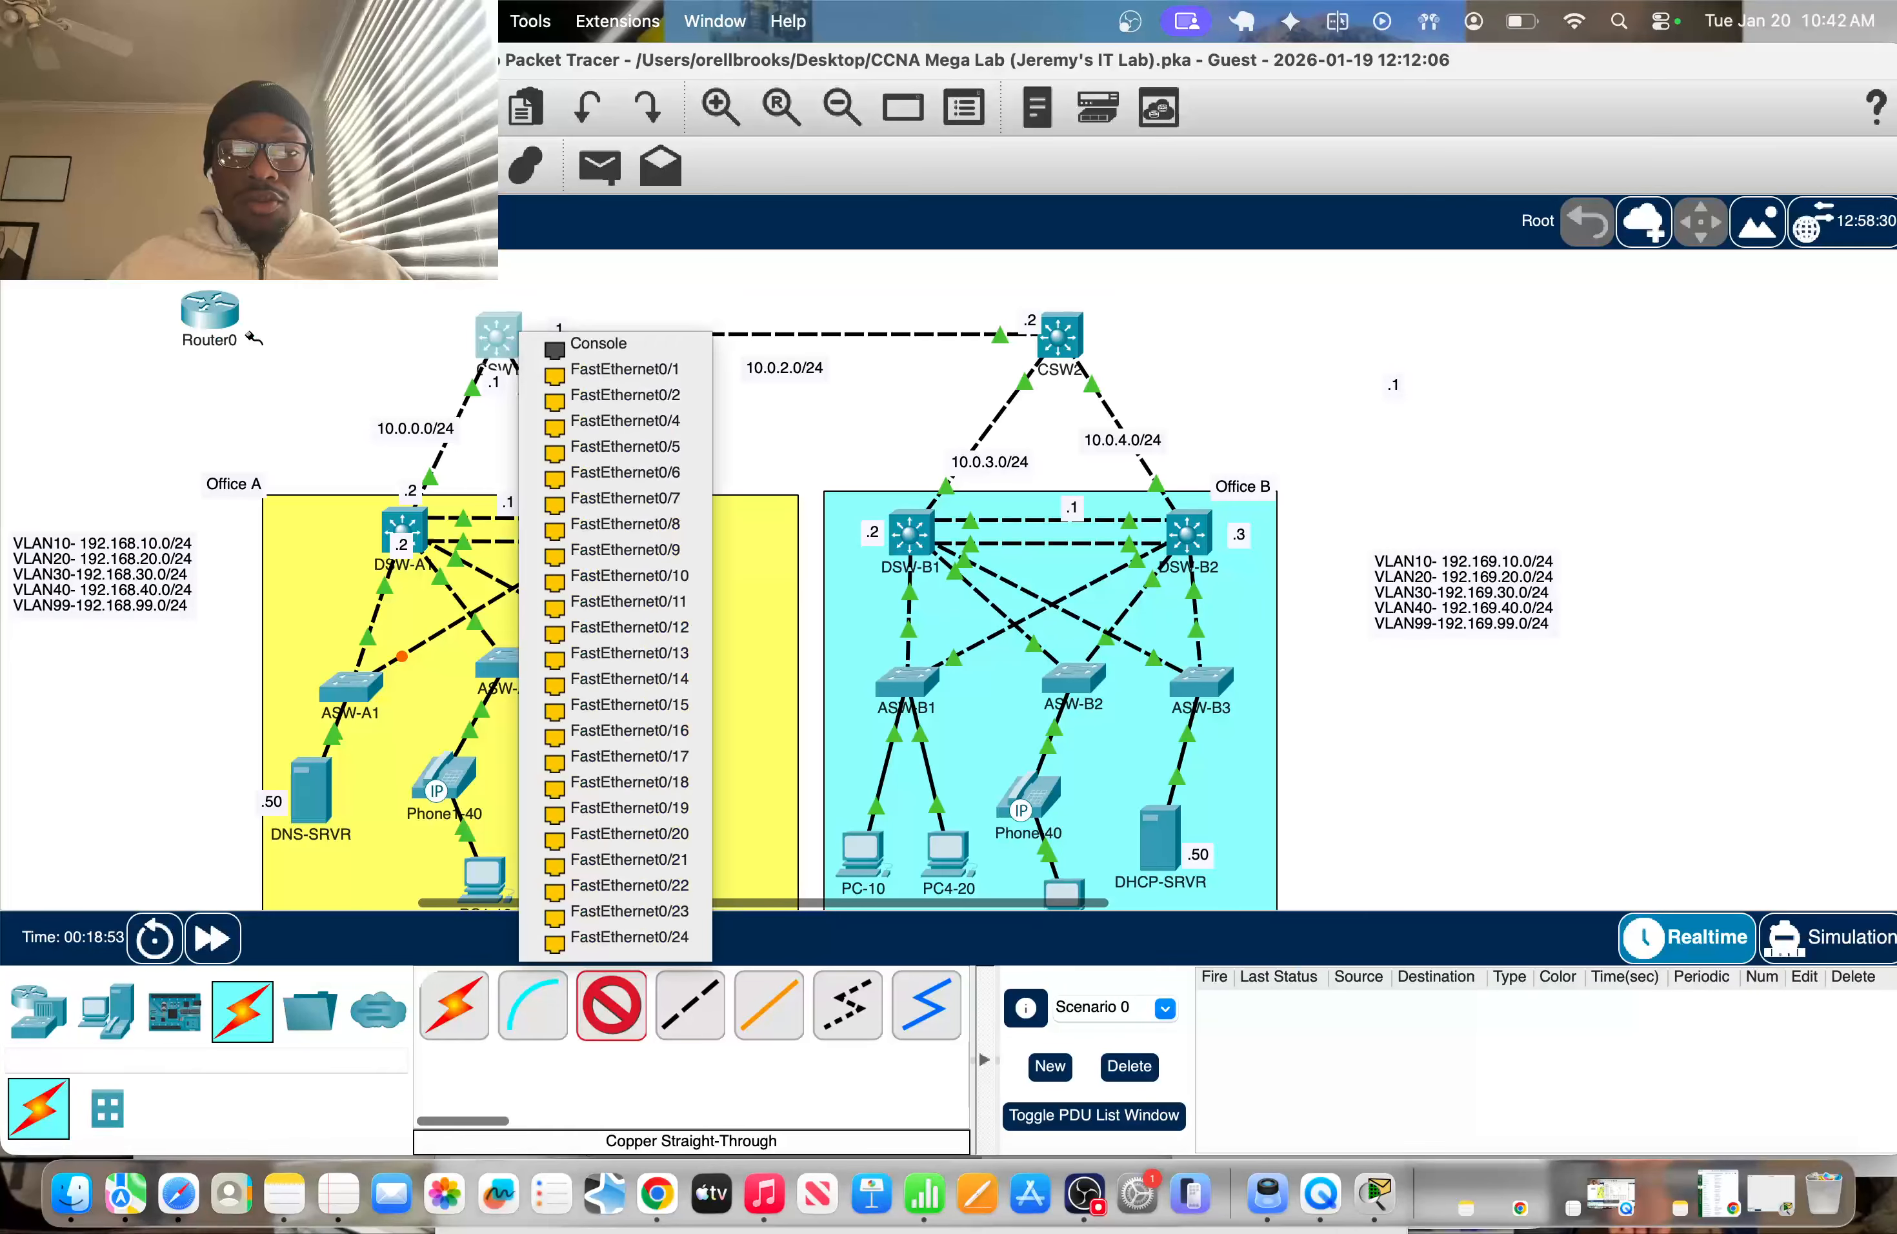
click(616, 386)
click(205, 316)
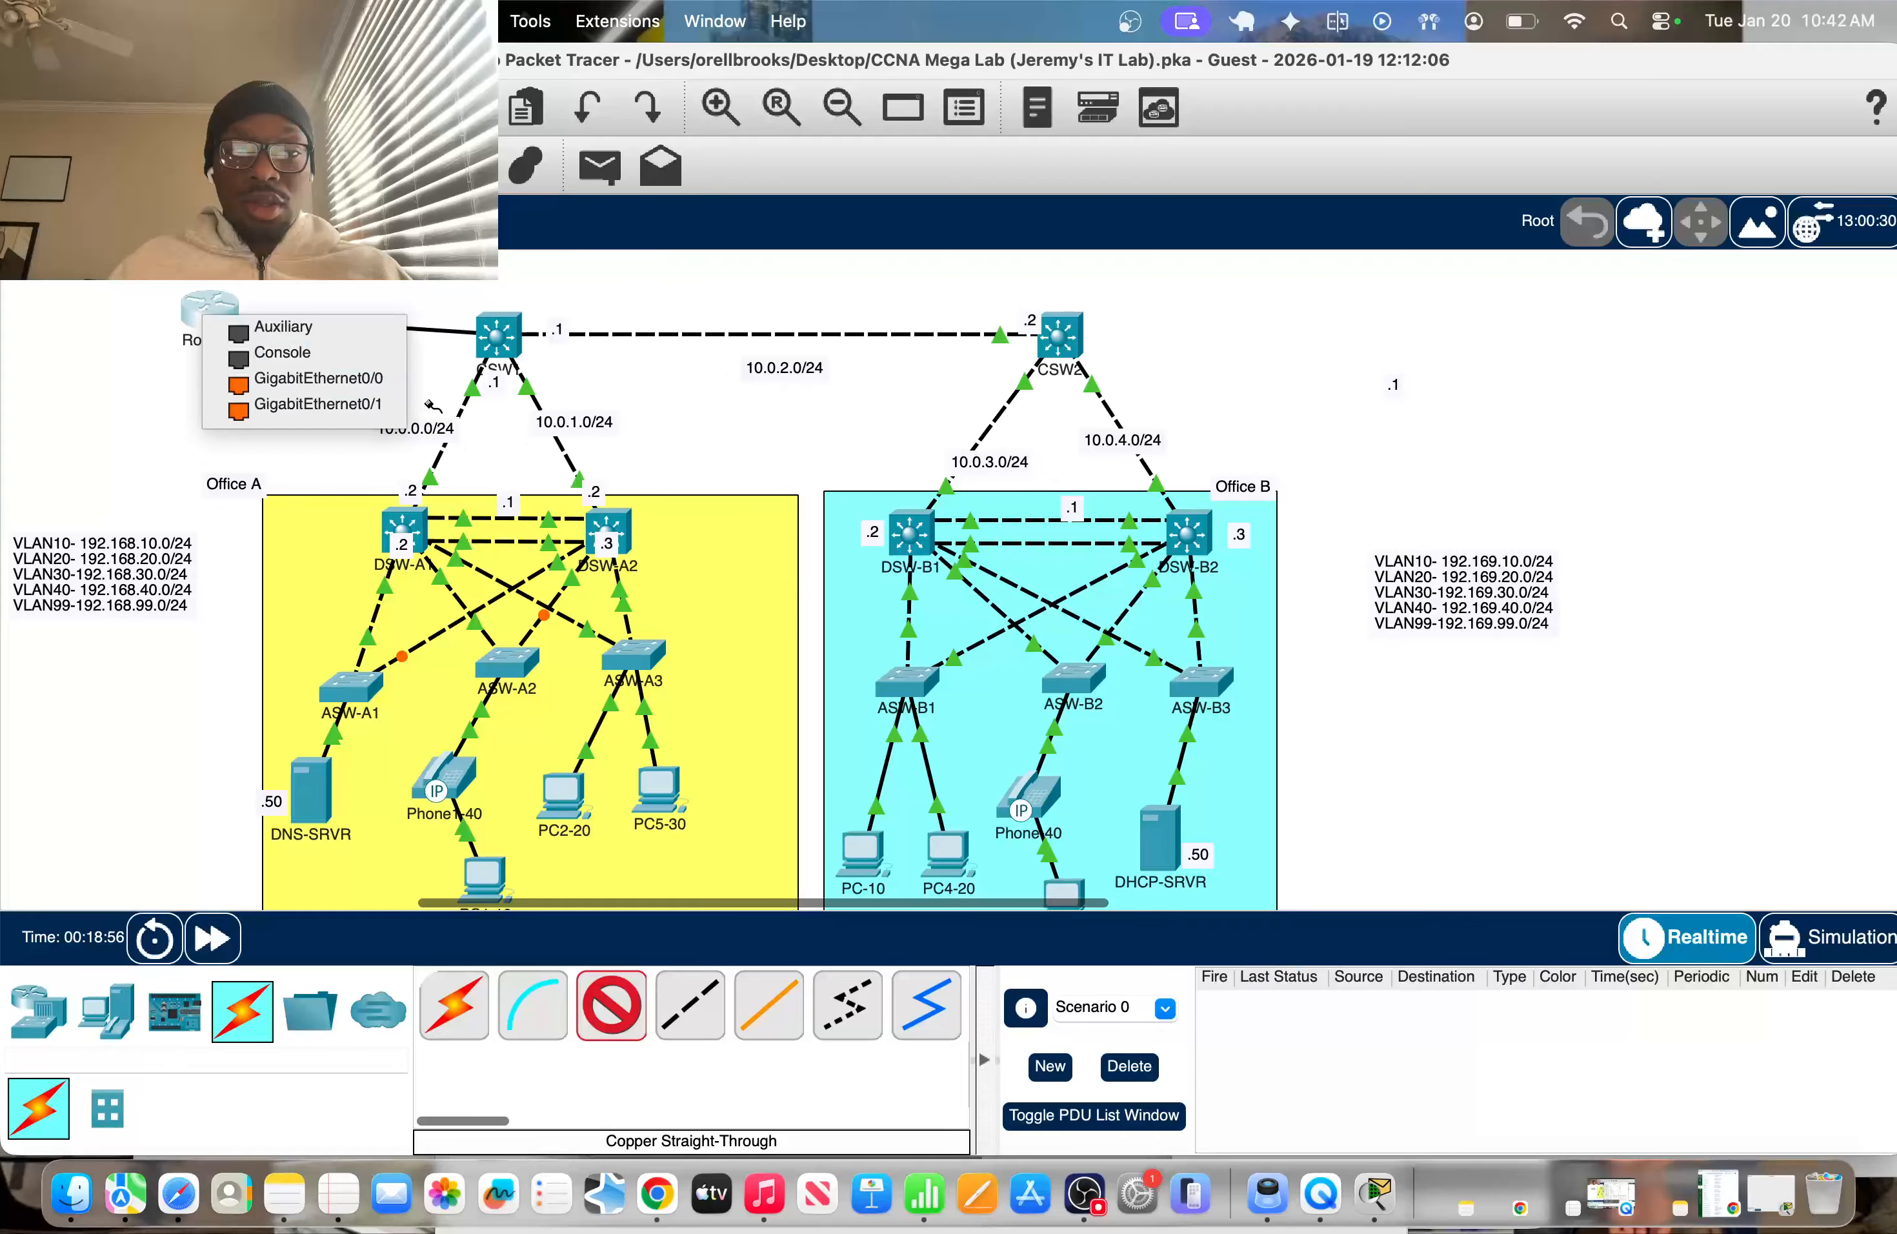
click(304, 383)
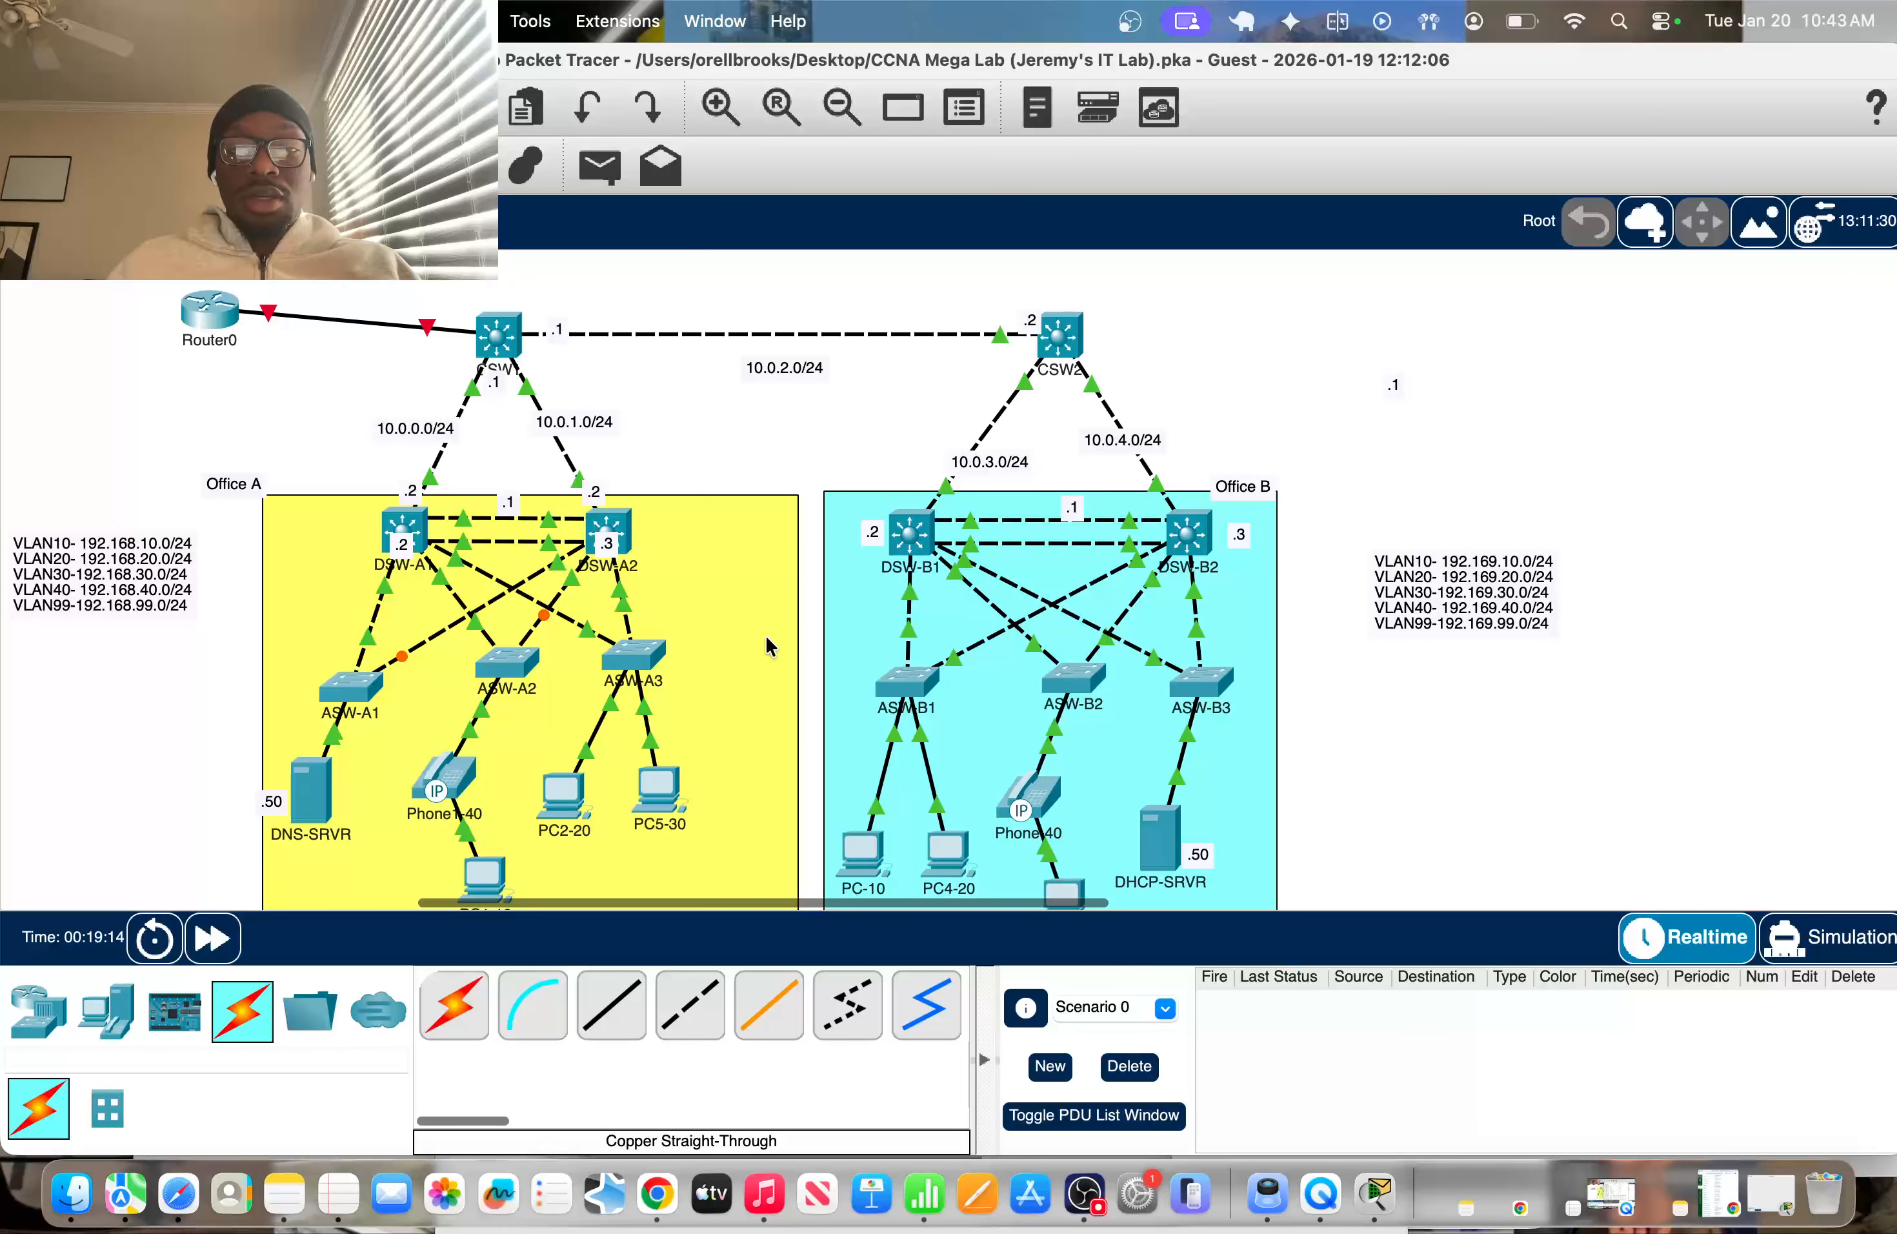
scroll(767, 646, down, 3)
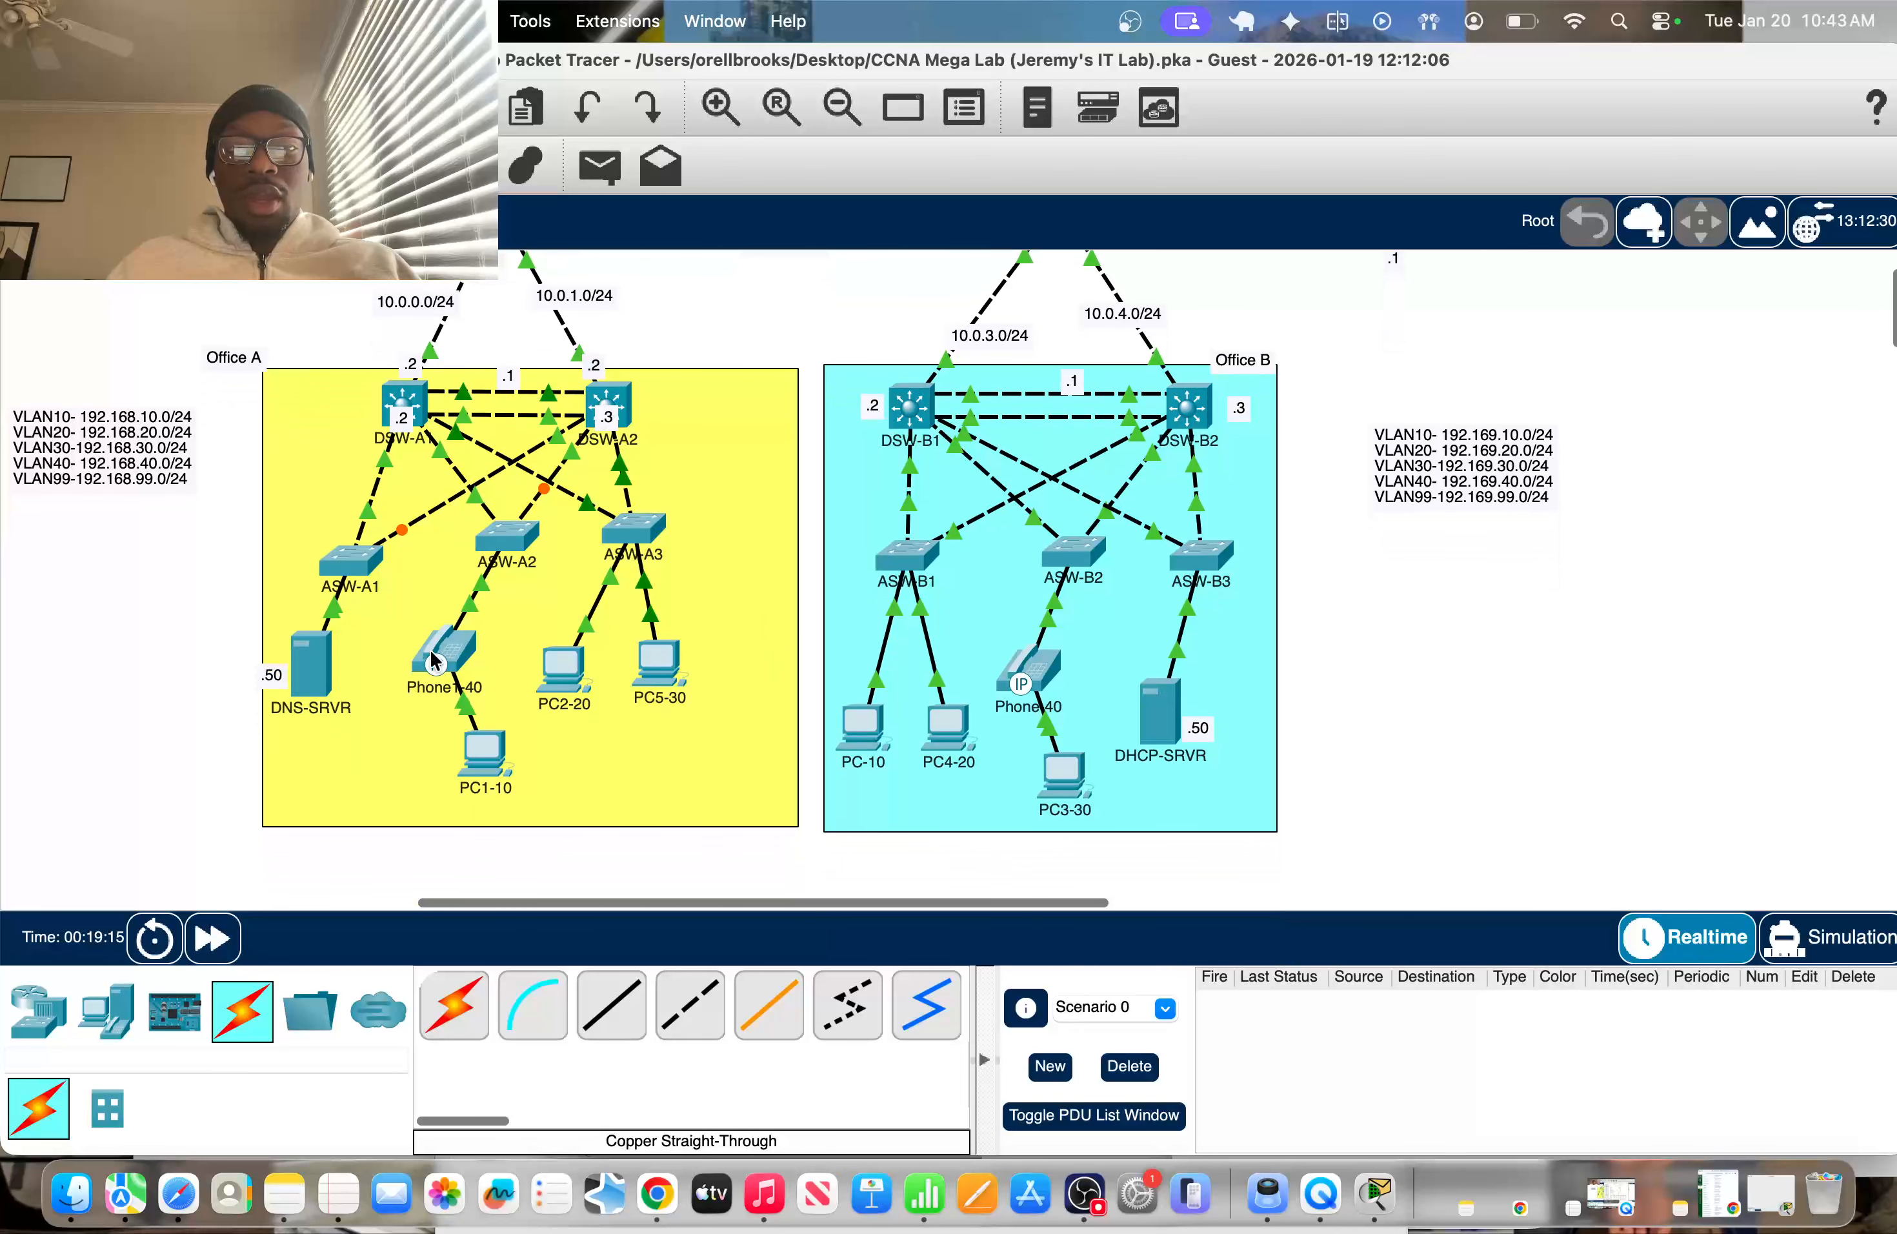
click(1067, 1200)
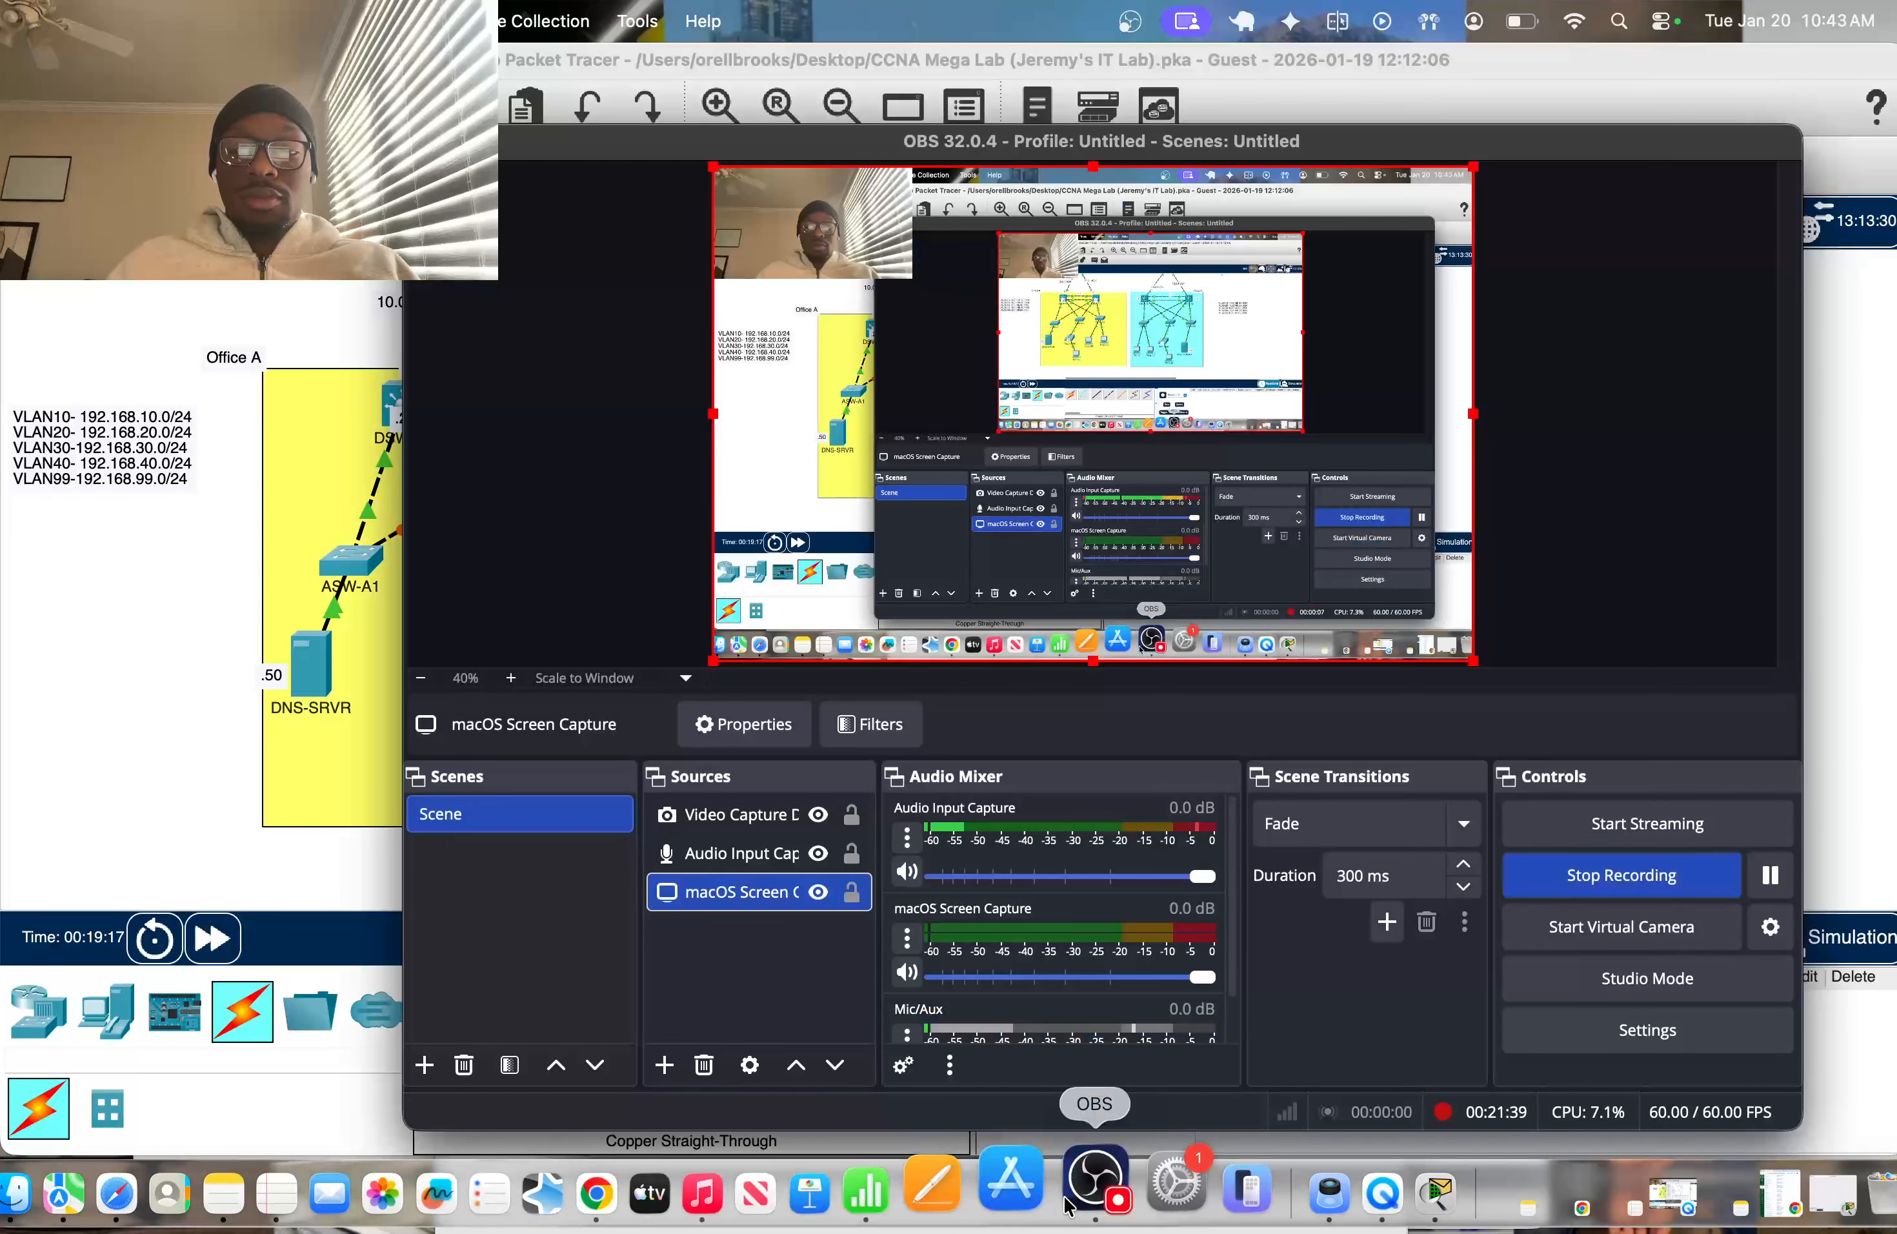